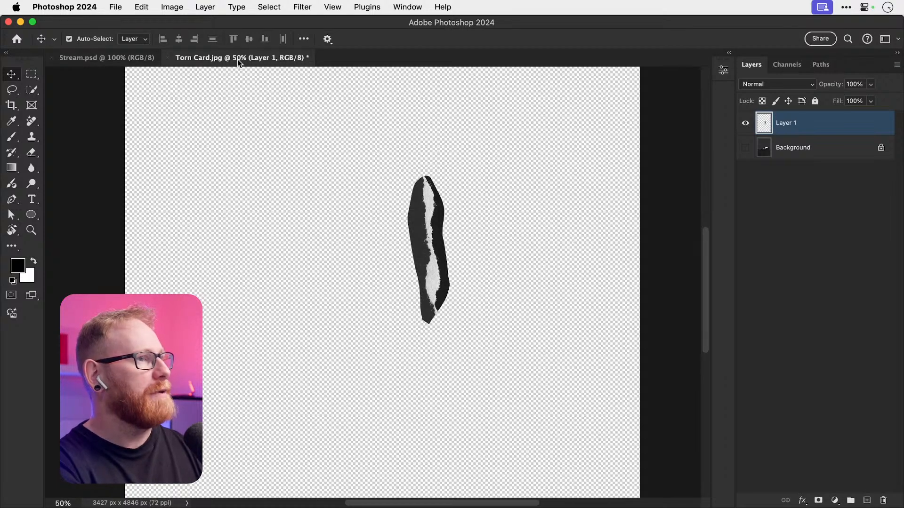
Step: Close Torn Card.jpg without saving and open Big Ben.jpg from the Images folder
key("super+w")
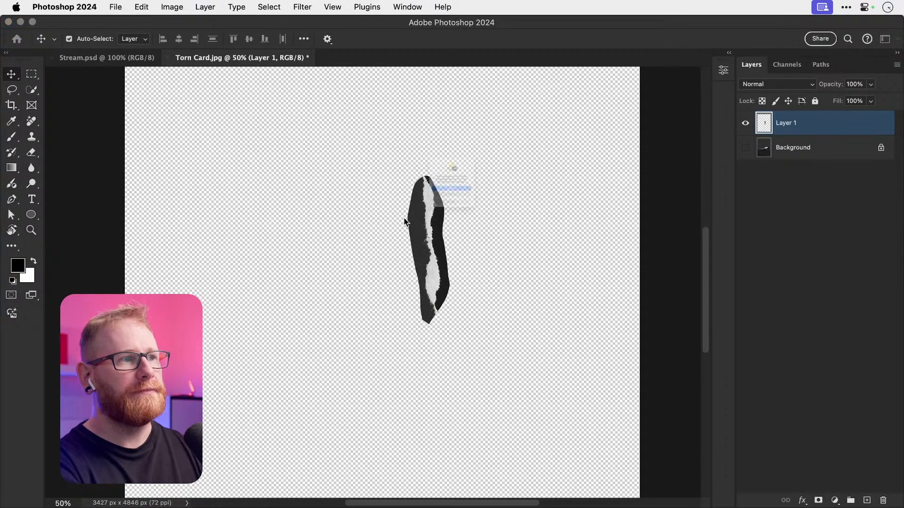
left_click(448, 226)
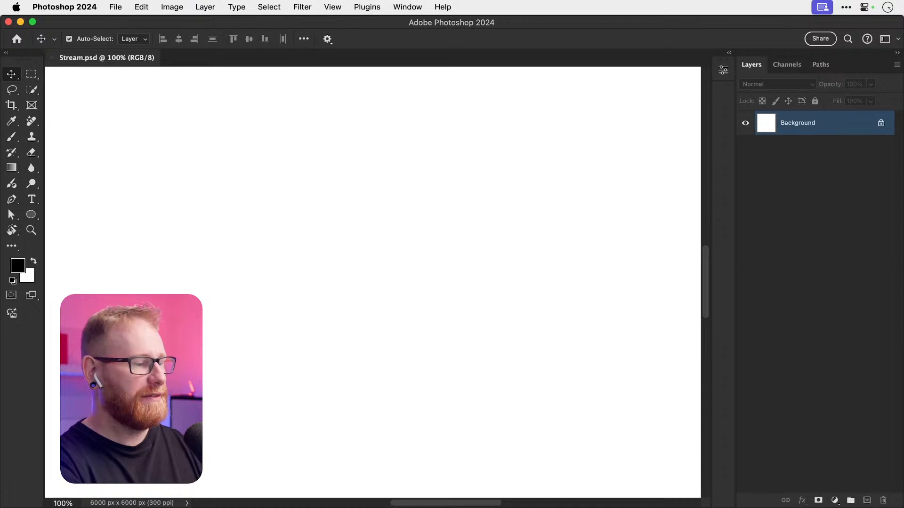
key("super+Tab")
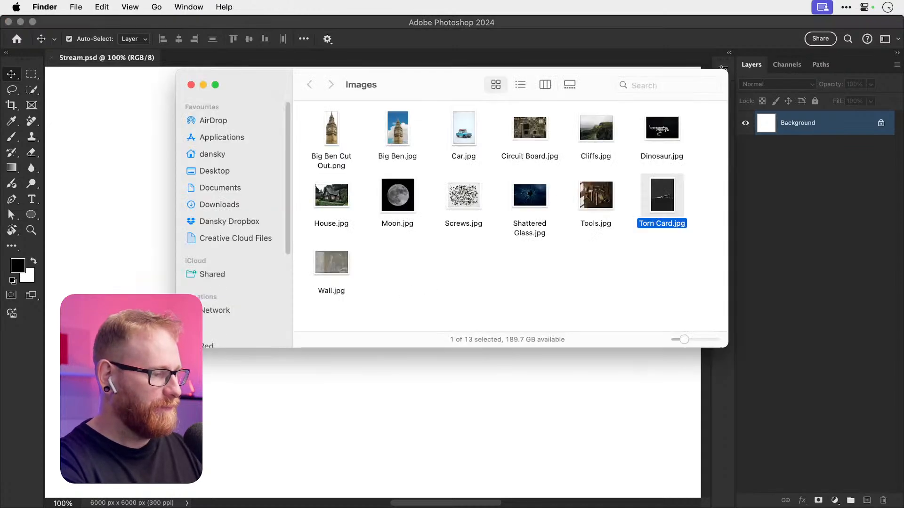
left_click(477, 255)
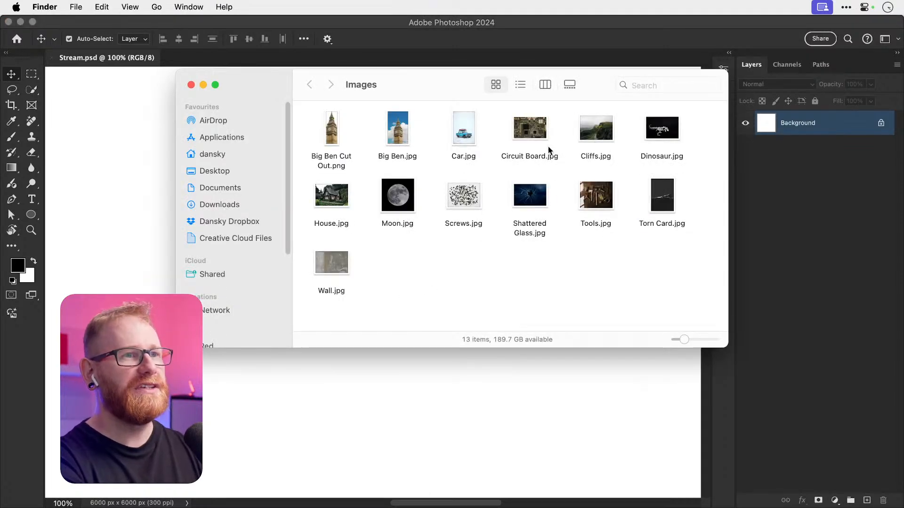
left_click(399, 133)
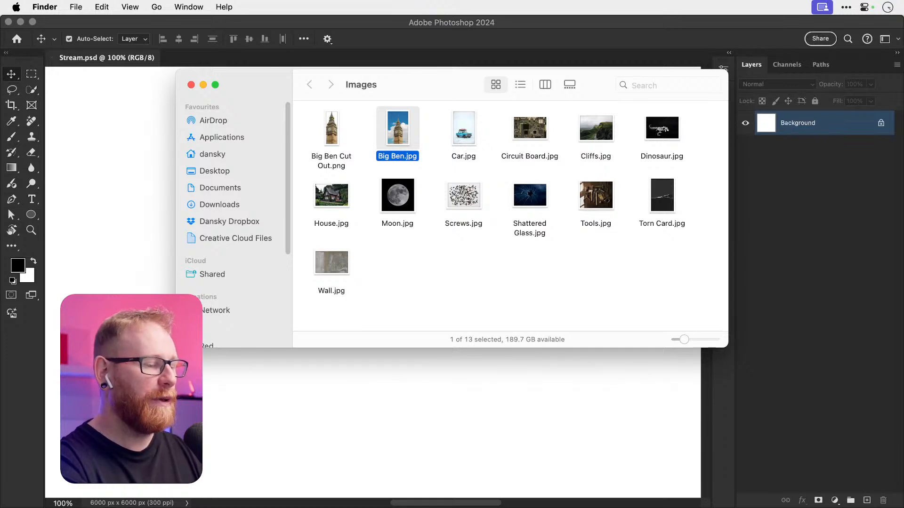
double_click(398, 132)
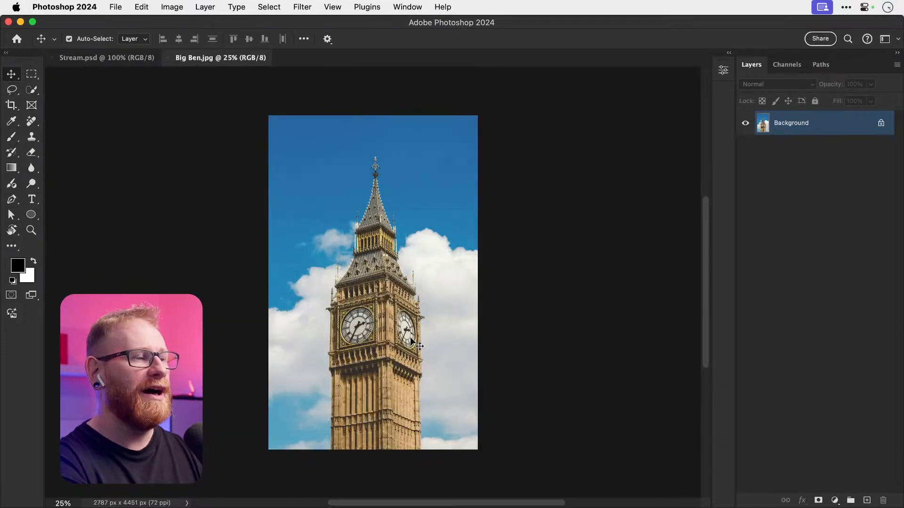
Step: Examine the fine stonework and ornaments along the tower's left edge, from below the clock face up to the lower roof
key("z")
left_click(338, 304)
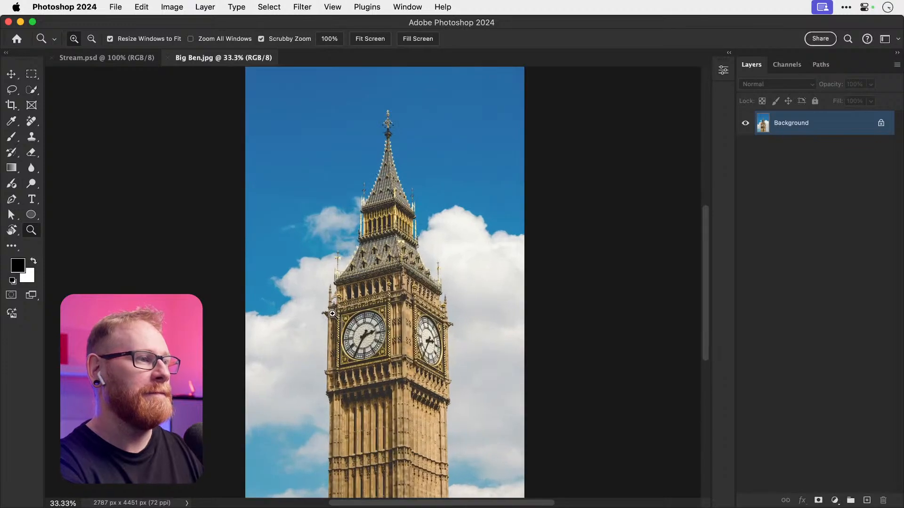
left_click(332, 314)
scroll(333, 420, "down", 5)
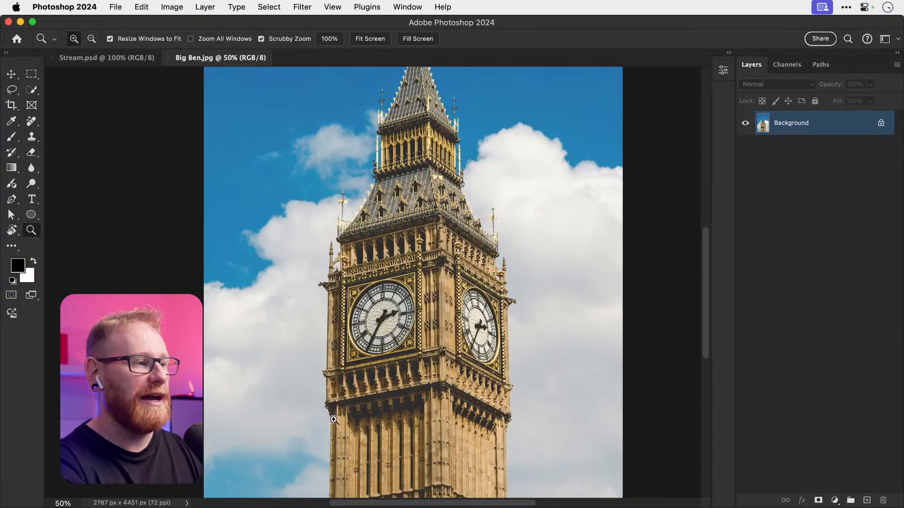
left_click(334, 420)
left_click(334, 420)
scroll(333, 411, "up", 5)
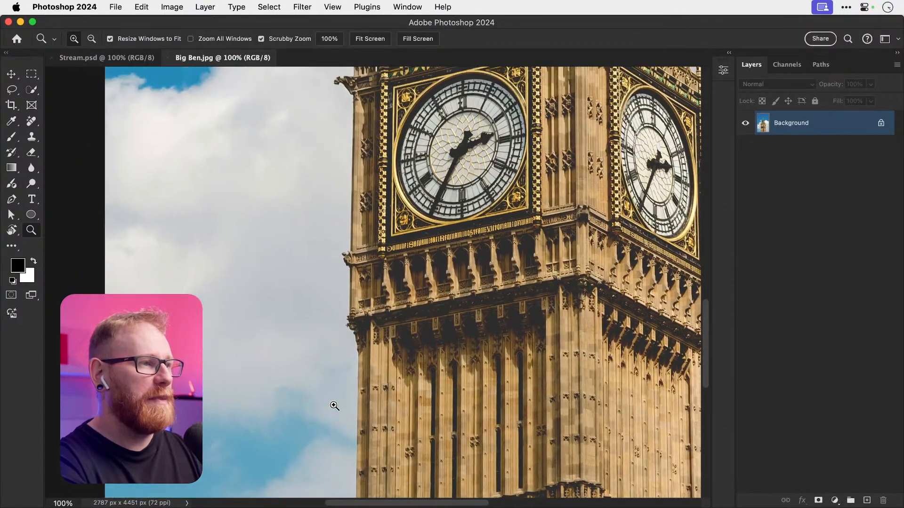
left_click(364, 321)
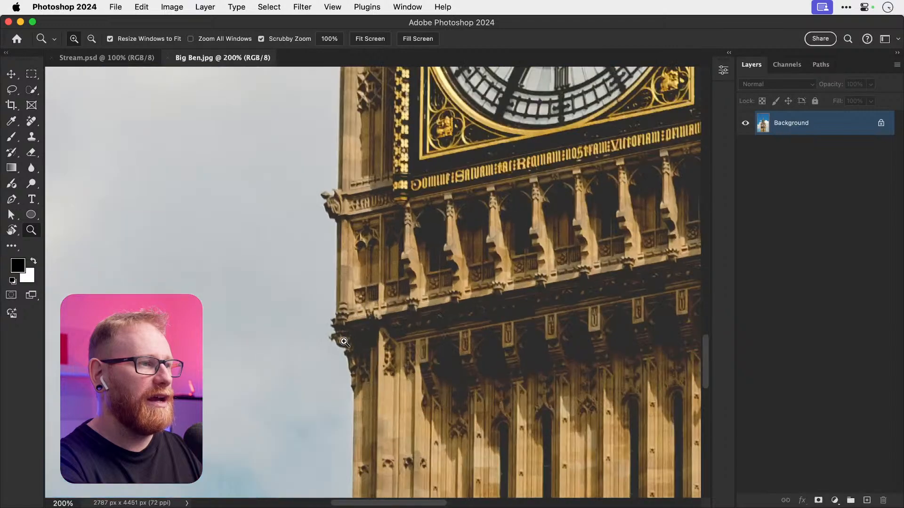
scroll(344, 342, "up", 5)
scroll(344, 342, "up", 5)
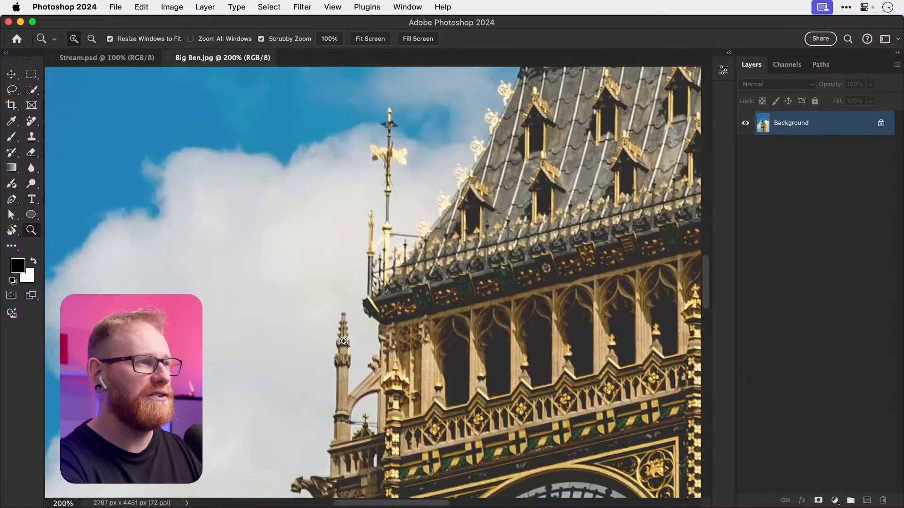
scroll(401, 280, "up", 3)
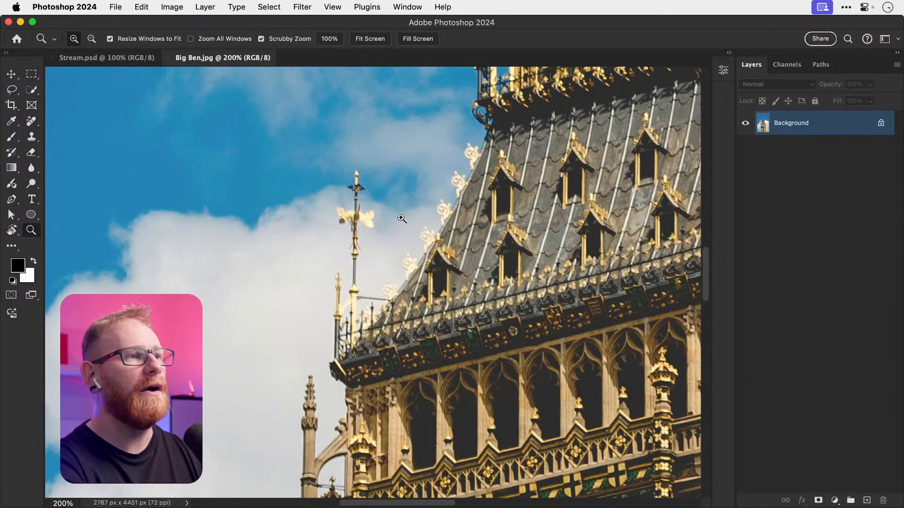
scroll(405, 200, "up", 5)
scroll(404, 201, "left", 3)
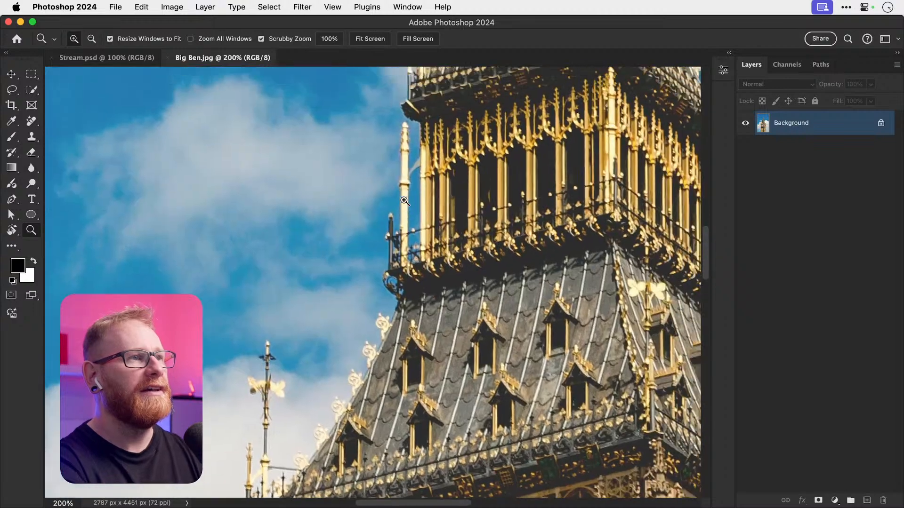
Step: Examine the ornate edges of the spire up to its tip and down the right side of the roof
scroll(405, 200, "up", 10)
scroll(404, 201, "right", 3)
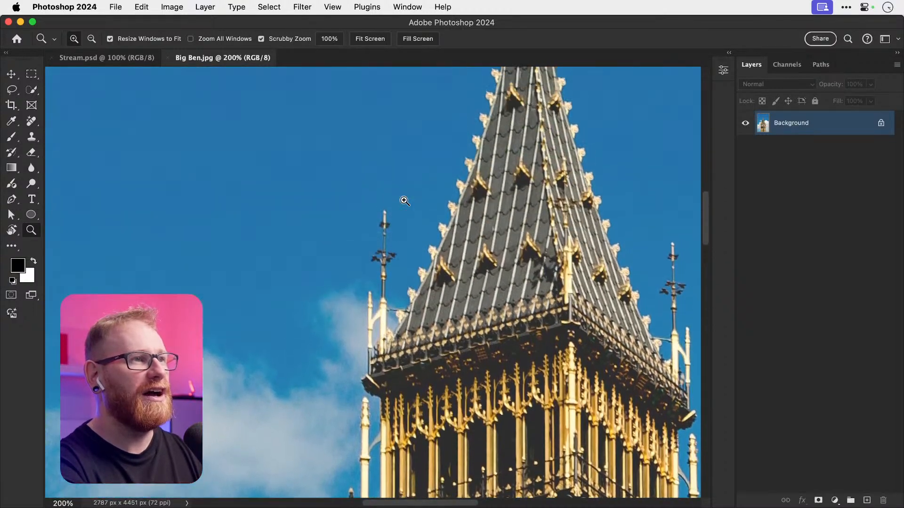
scroll(405, 201, "up", 6)
scroll(405, 201, "right", 1)
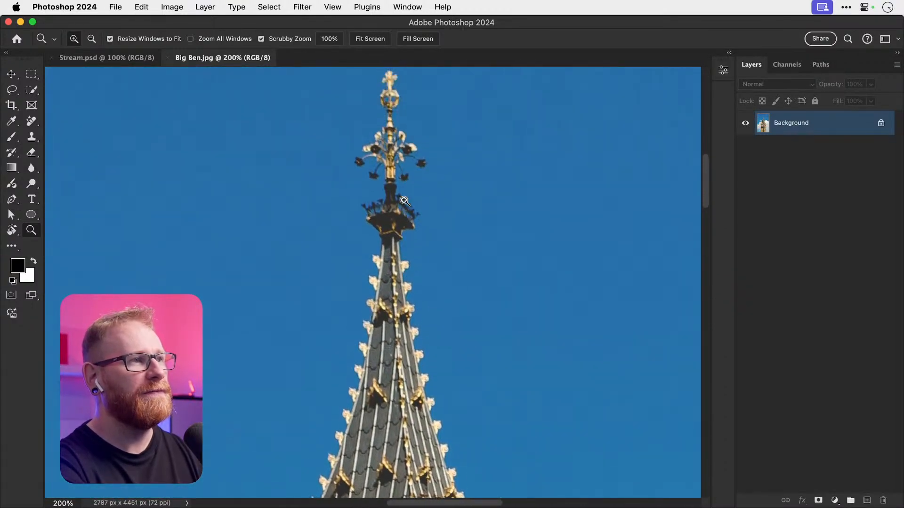
scroll(403, 177, "up", 3)
scroll(402, 177, "right", 2)
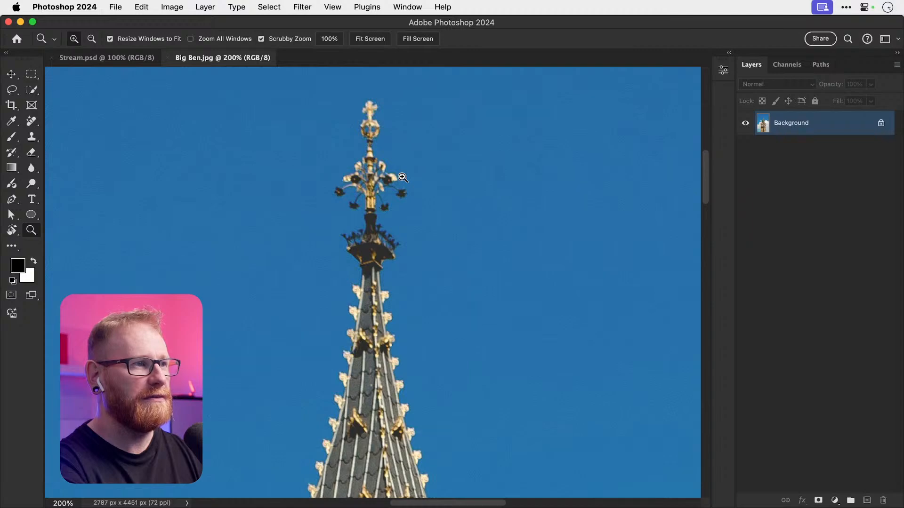
scroll(402, 177, "down", 10)
scroll(402, 177, "right", 2)
scroll(402, 177, "down", 8)
scroll(402, 177, "right", 2)
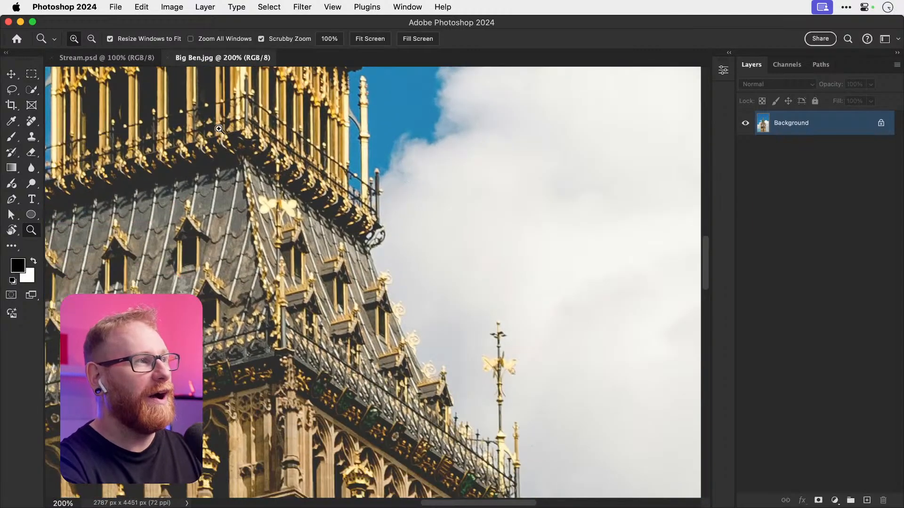
Step: Close Big Ben.jpg and open Big Ben Cut Out.png from the Images folder
key("v")
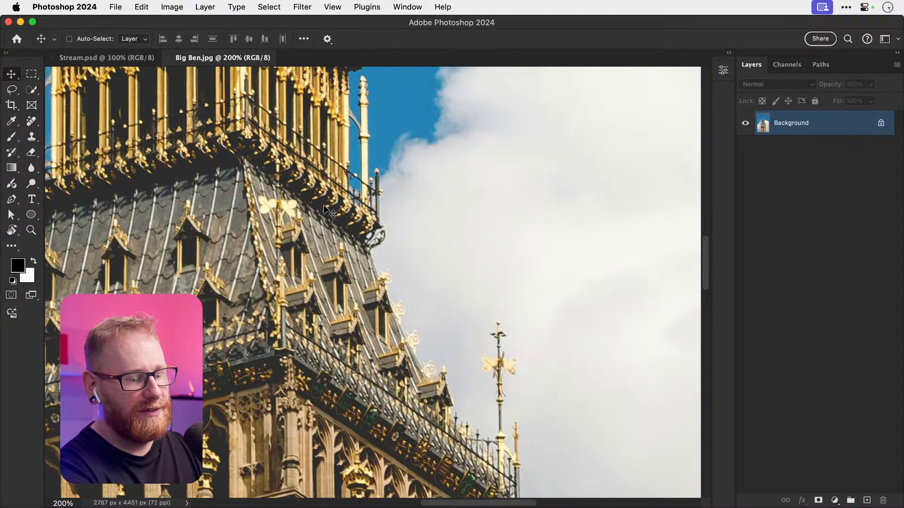
key("super+minus")
key("super+minus")
key("super+0")
key("super+w")
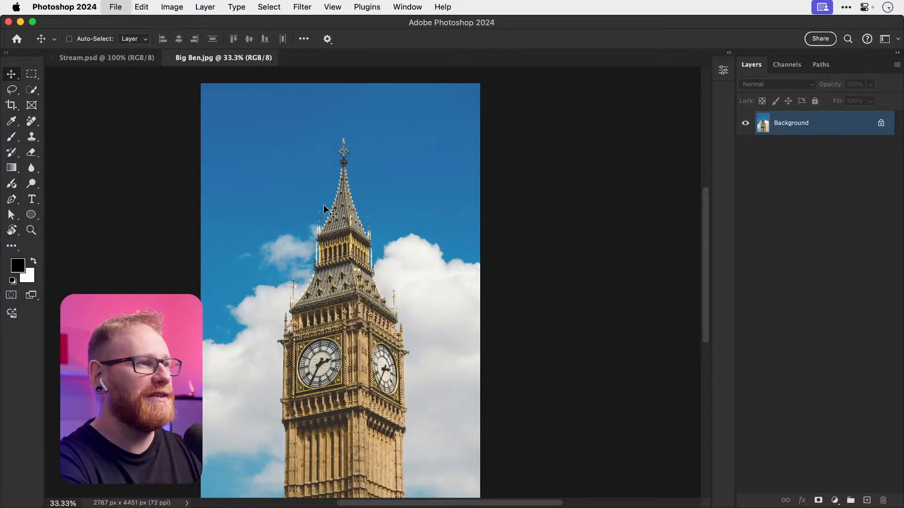
key("super+Tab")
left_click(331, 131)
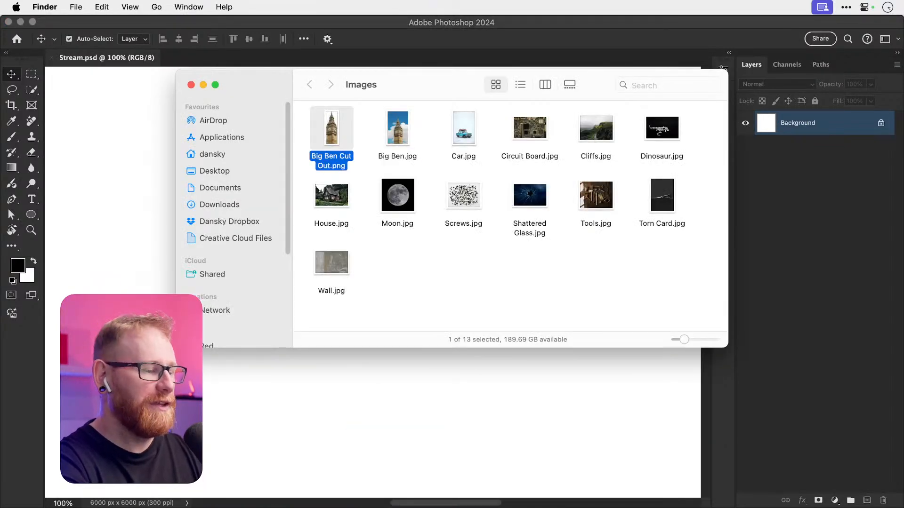
key("super+o")
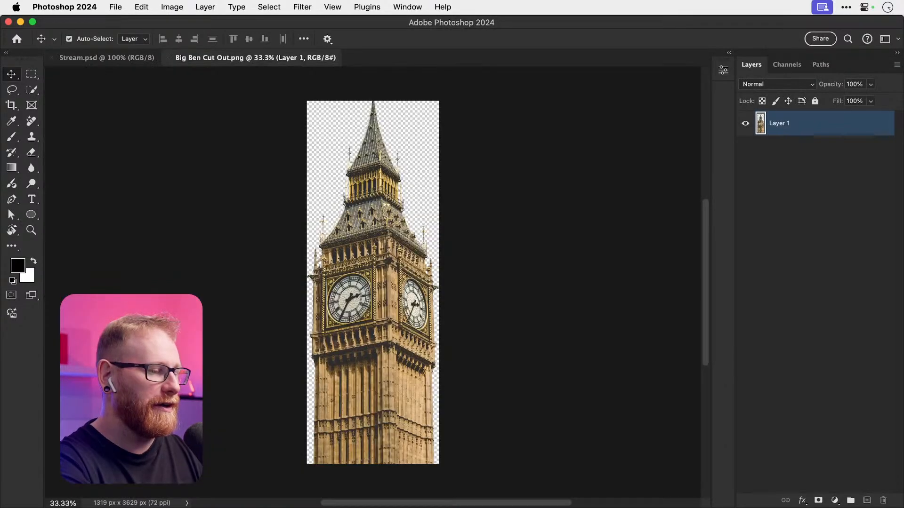
Step: Examine the cut-out tower's edges around the clock level and the lower roof at up to 300% magnification
key("z")
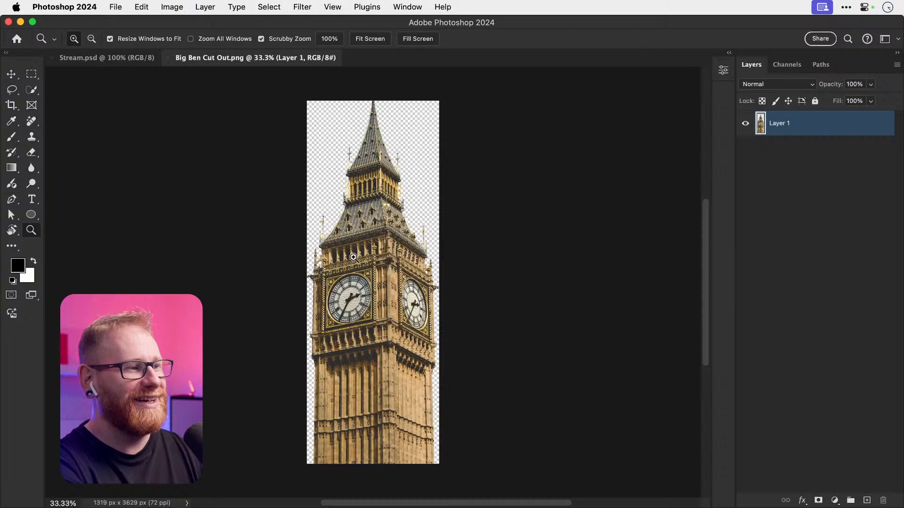
left_click(334, 222)
left_click(318, 272)
left_click(318, 272)
key("v")
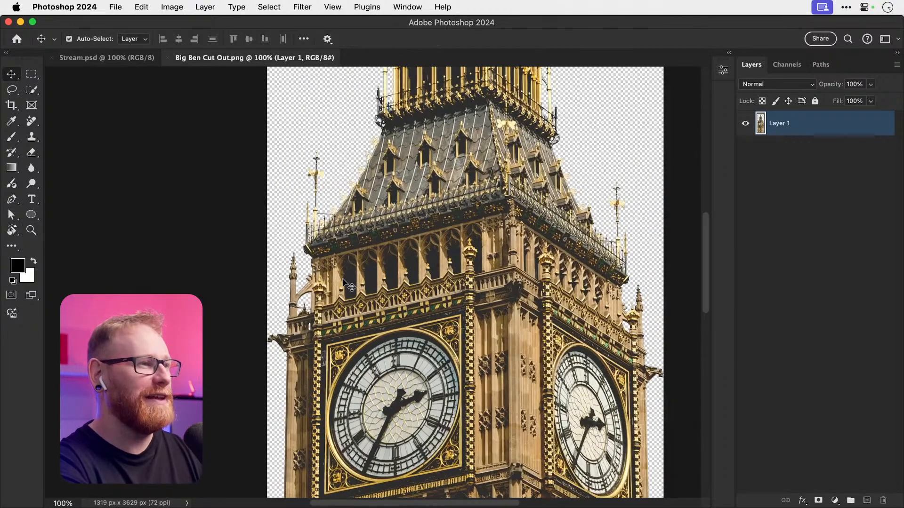
scroll(348, 285, "up", 2)
key("z")
left_click(319, 220)
left_click(319, 220)
key("v")
scroll(319, 220, "up", 8)
scroll(319, 220, "right", 3)
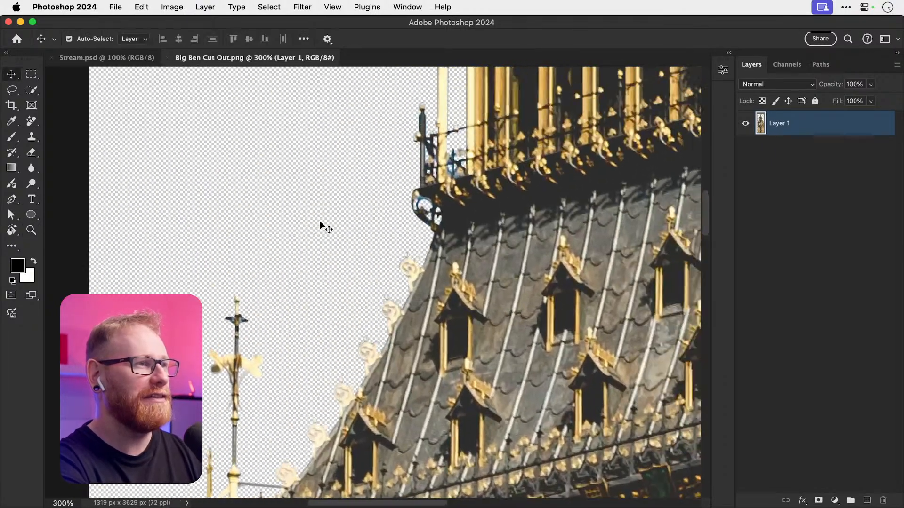
Step: Inspect the cut-out's upper roof and pinnacle edges, and toggle the visibility of Layer 1 off and on
scroll(319, 221, "up", 10)
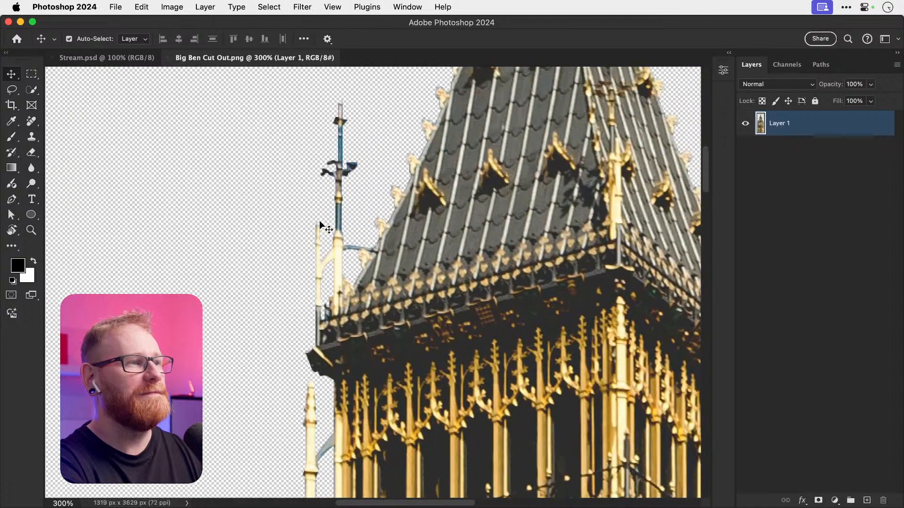
scroll(320, 220, "up", 6)
scroll(319, 221, "right", 8)
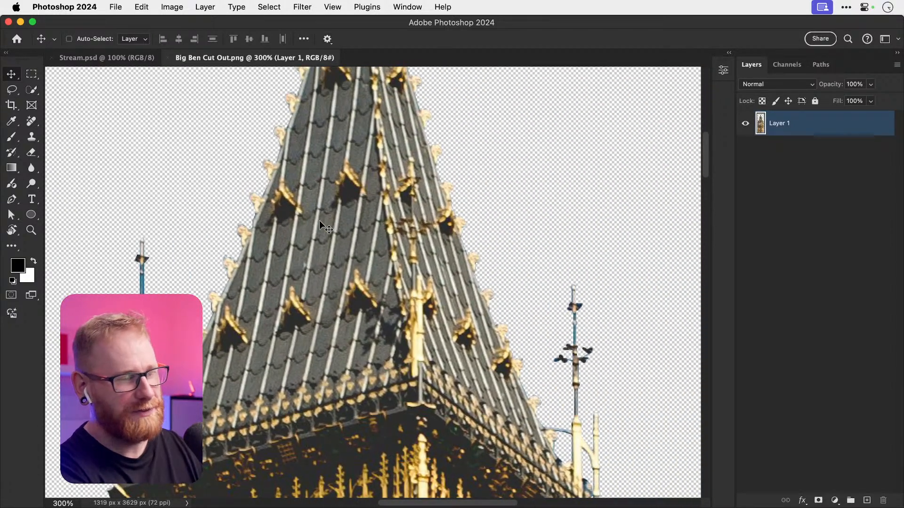
key("super+0")
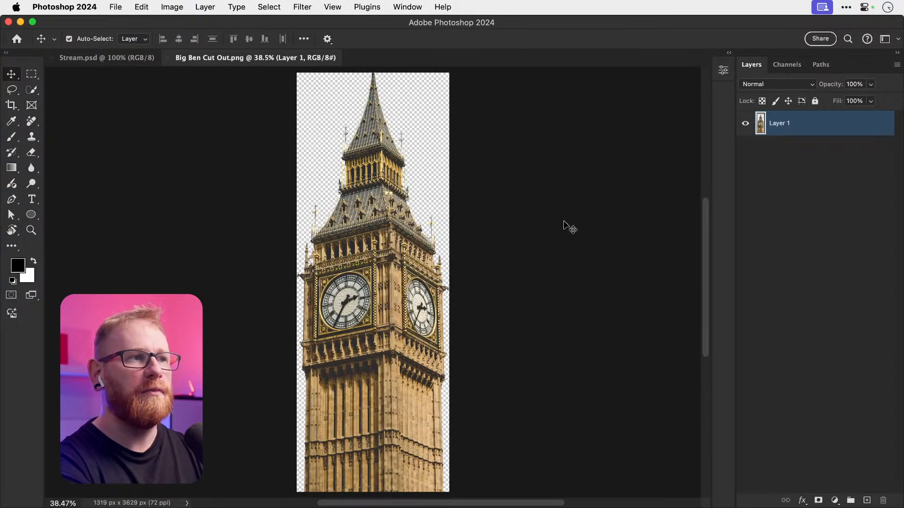
left_click(745, 125)
left_click(746, 125)
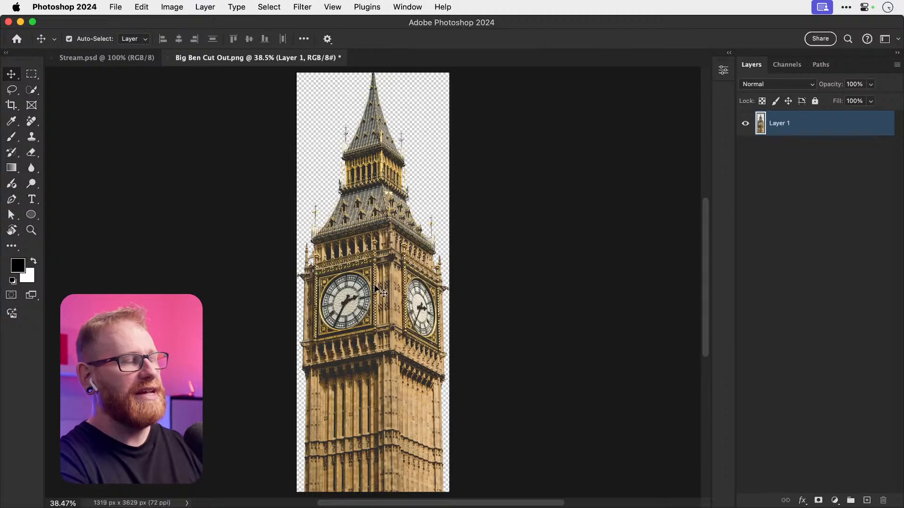
Step: Reopen the original Big Ben.jpg from the Images folder, leaving the cut-out document open
key("z")
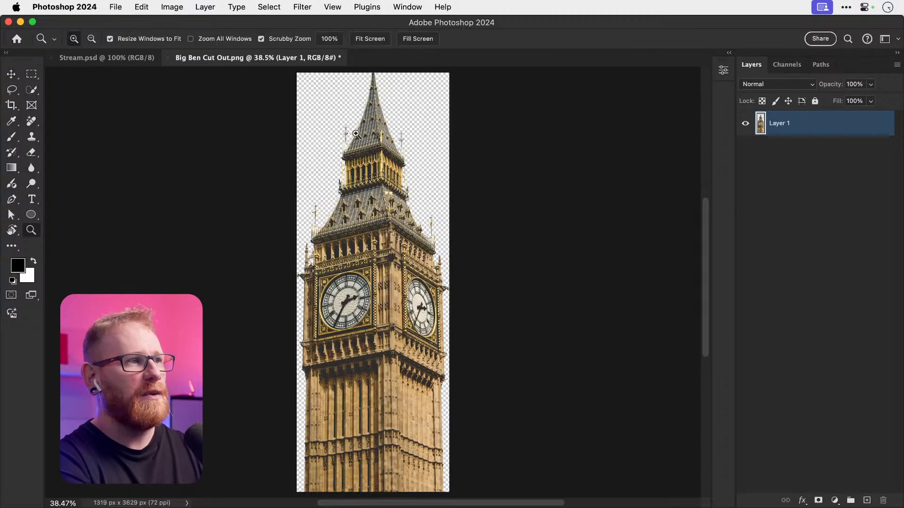
left_click(334, 209)
key("v")
key("super+Tab")
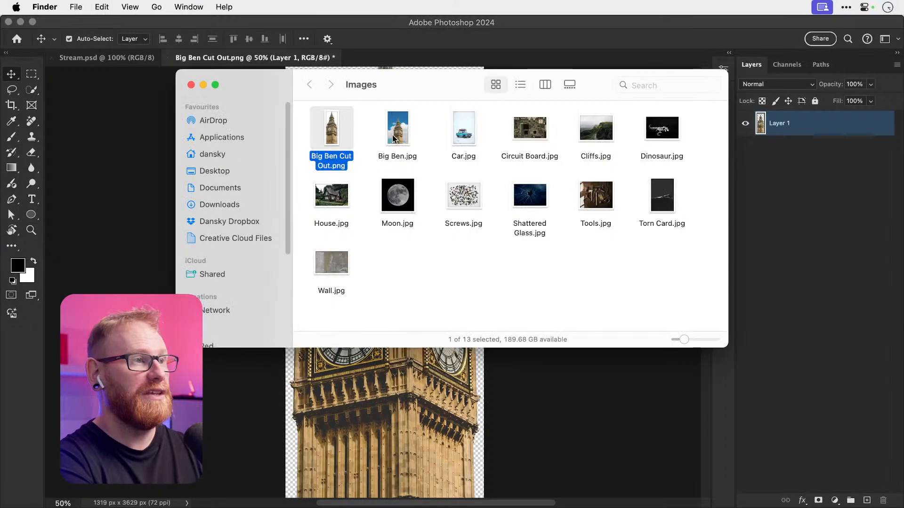
left_click(394, 136)
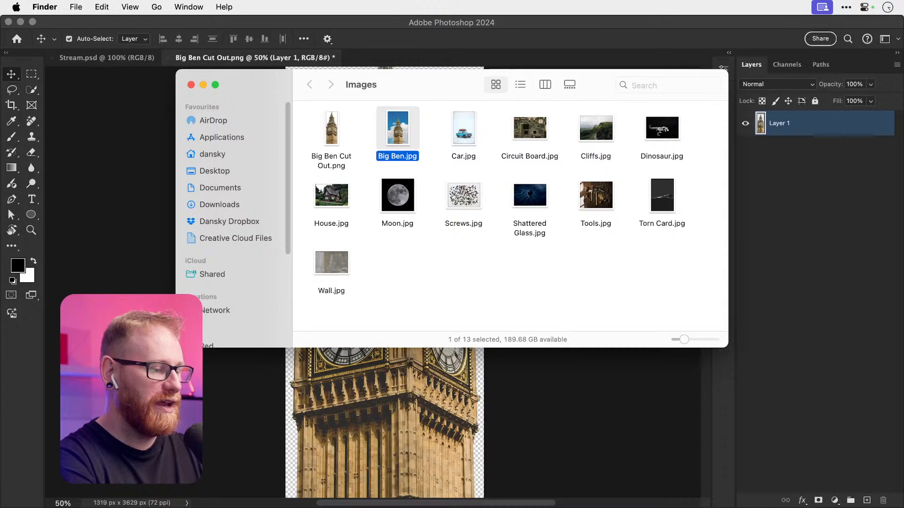
double_click(395, 135)
Step: Select the tower in Big Ben.jpg with Select Subject and add a layer mask from the selection
key("z")
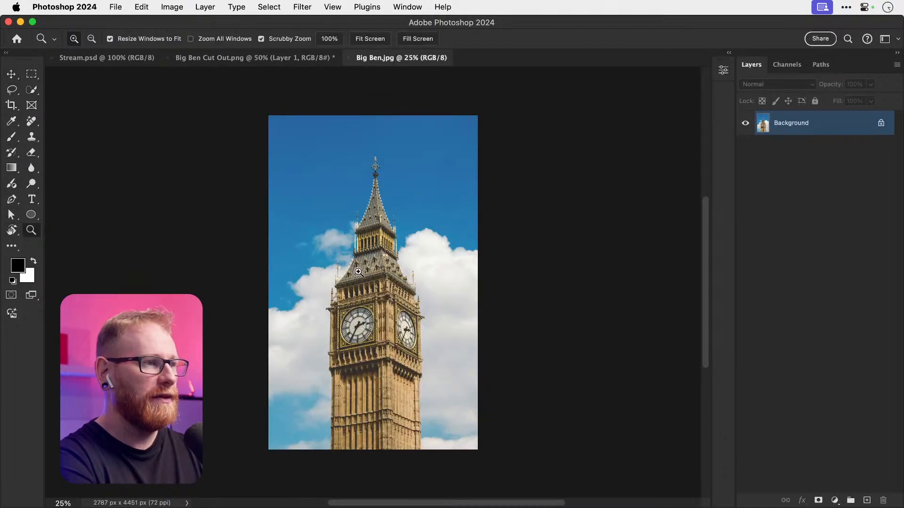
triple_click(358, 271)
key("v")
left_click(277, 7)
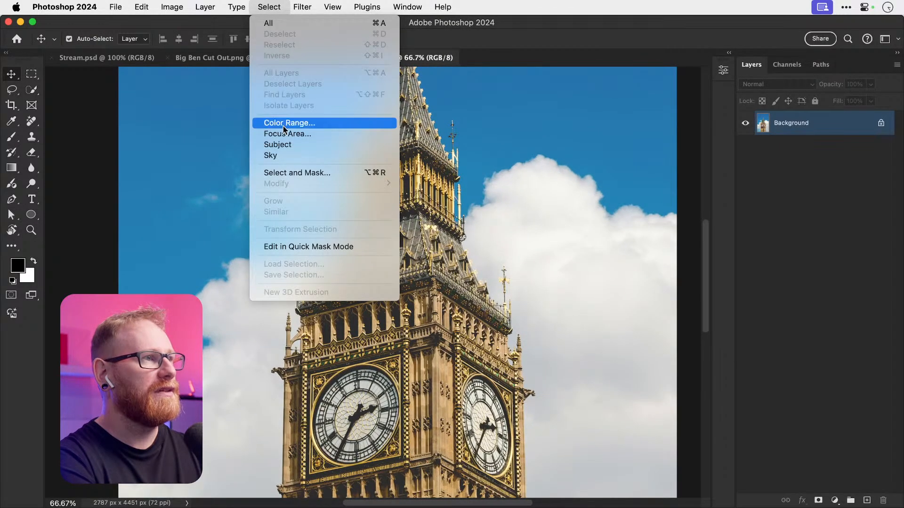
left_click(283, 145)
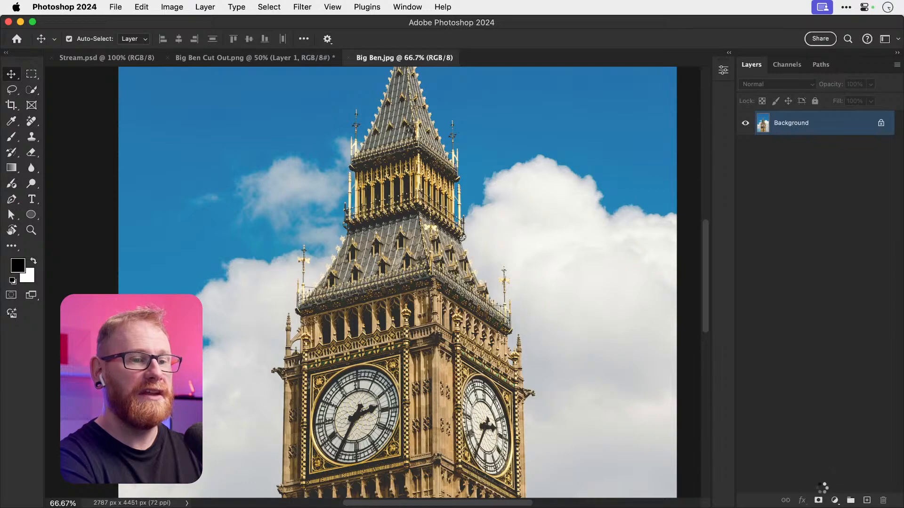
left_click(818, 501)
key("z")
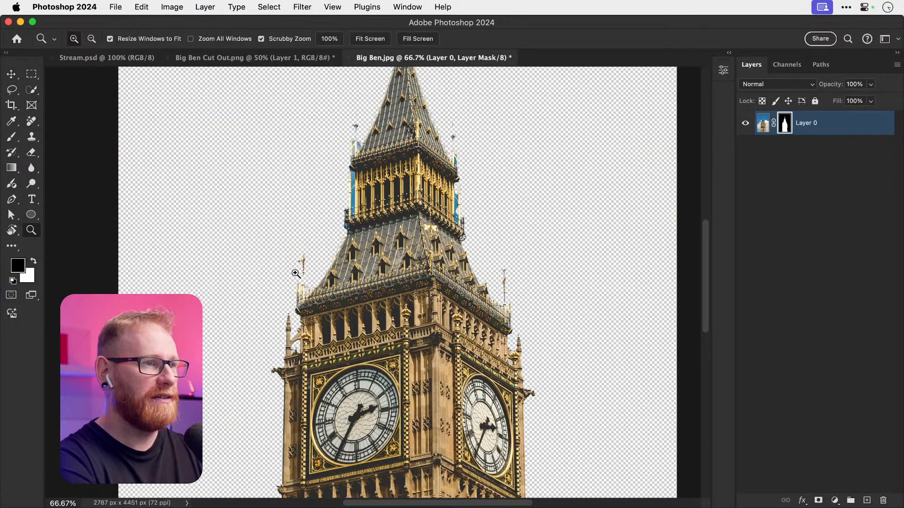
Step: Examine the masked tower's edges from the gargoyle up to the lower roof railing at up to 628% magnification, undoing and redoing the mask to compare
left_click_drag(296, 283, 347, 293)
scroll(348, 292, "down", 5)
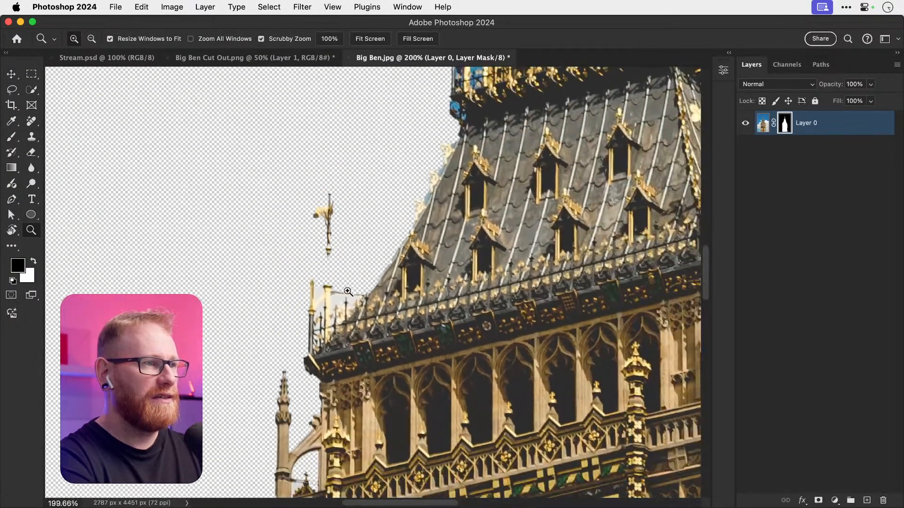
scroll(348, 292, "down", 3)
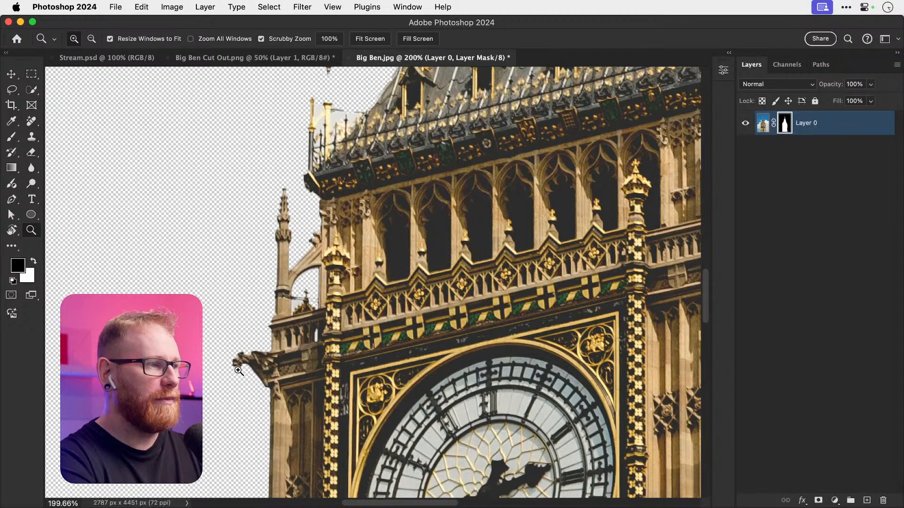
left_click_drag(238, 372, 296, 377)
key("super+z")
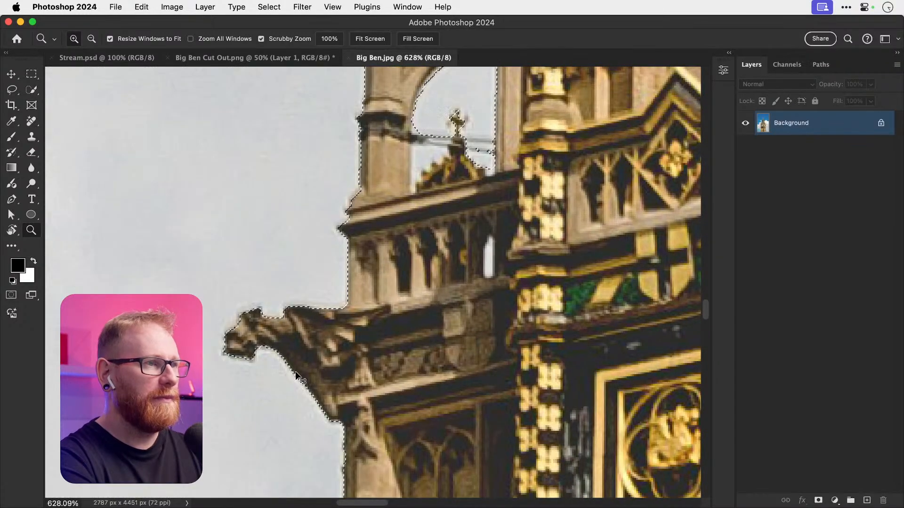
key("super+shift+z")
scroll(295, 373, "up", 5)
scroll(296, 373, "up", 10)
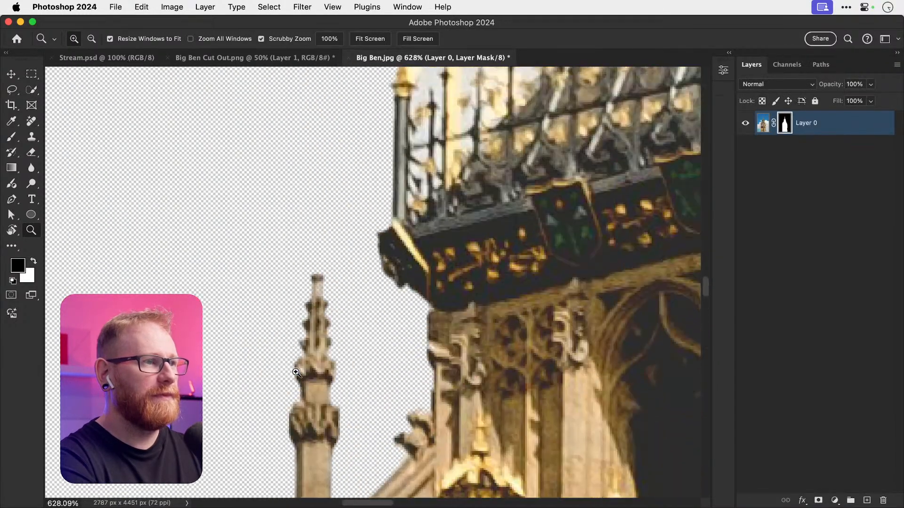
scroll(296, 373, "down", 3)
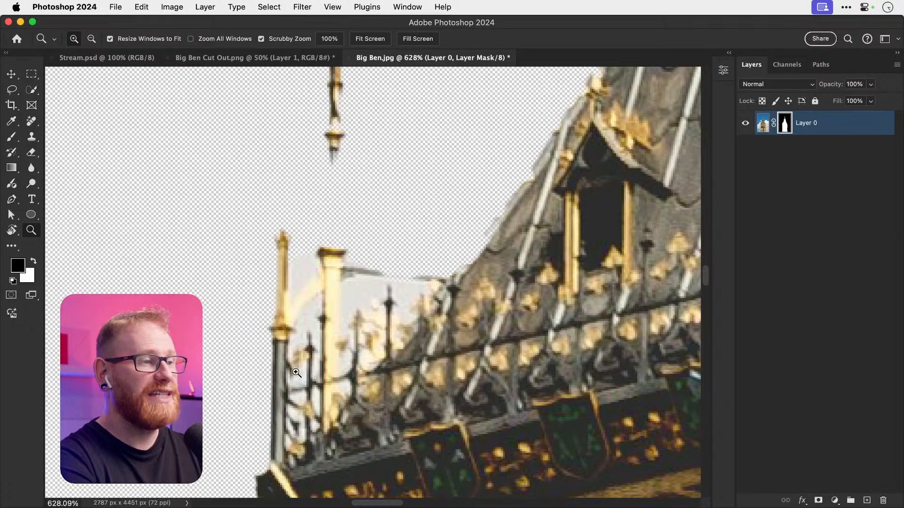
scroll(296, 373, "down", 6)
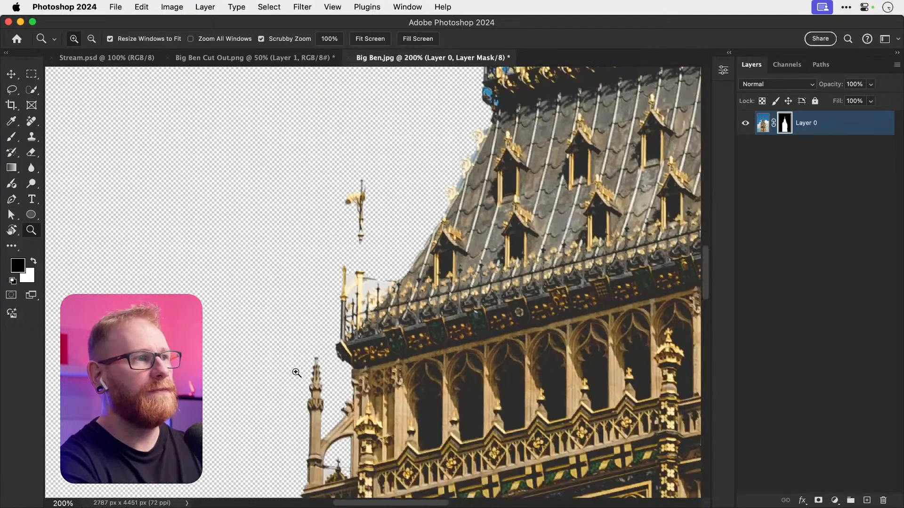
Step: Inspect the masked edges of the upper gallery, spire, lower roof and clock stage at 200%, finishing with the whole tower fitted in view
scroll(296, 373, "up", 5)
scroll(296, 372, "right", 3)
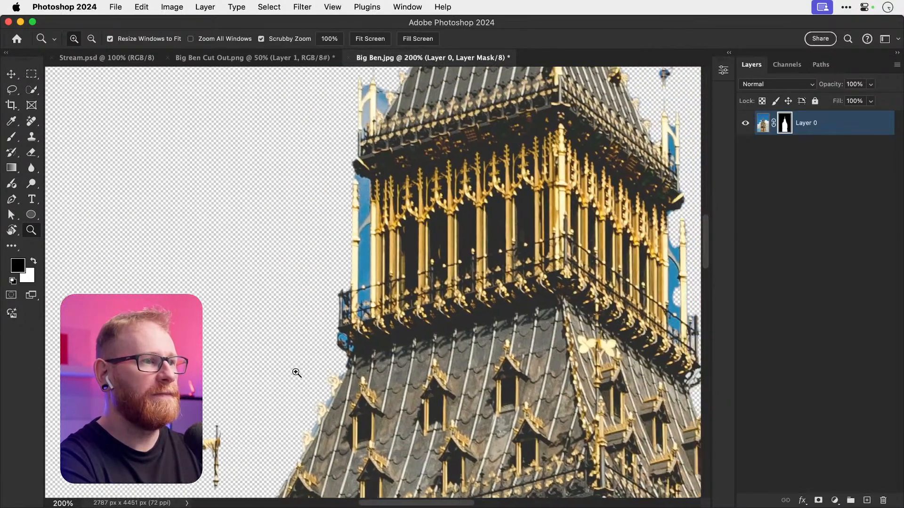
scroll(296, 372, "right", 5)
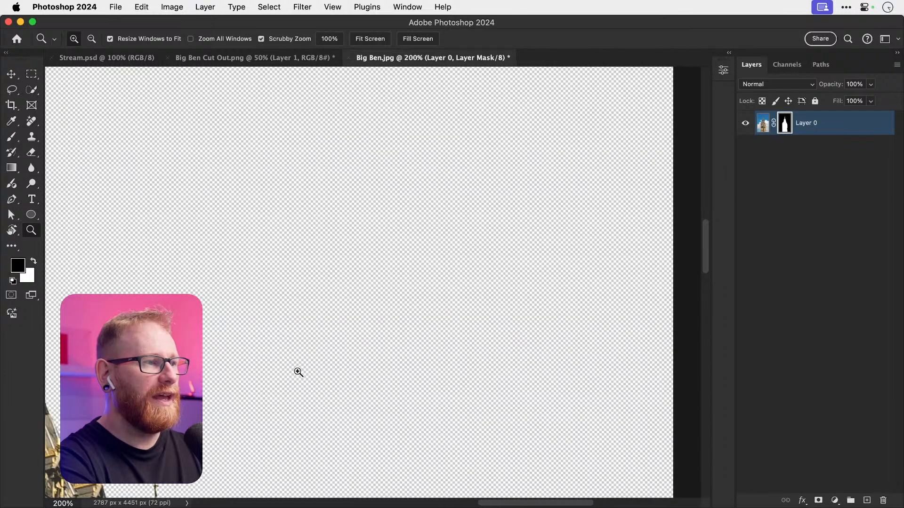
scroll(298, 372, "up", 3)
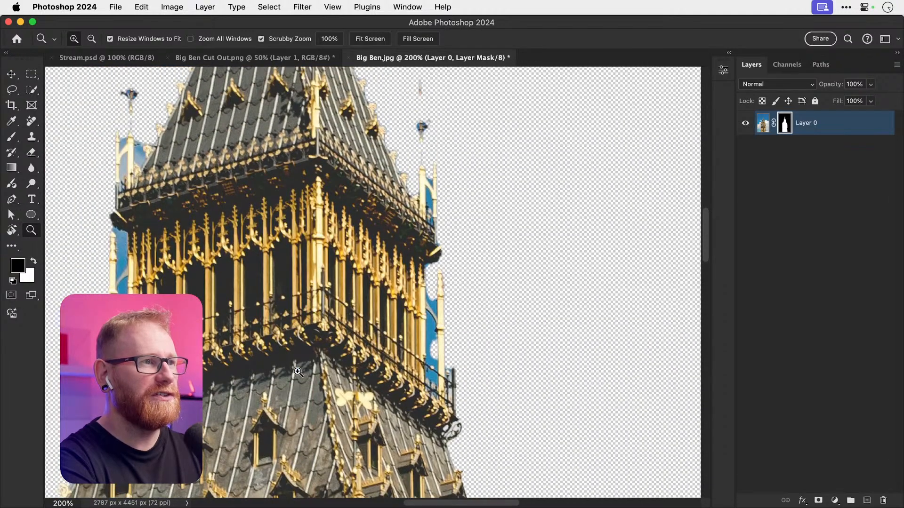
scroll(298, 372, "up", 9)
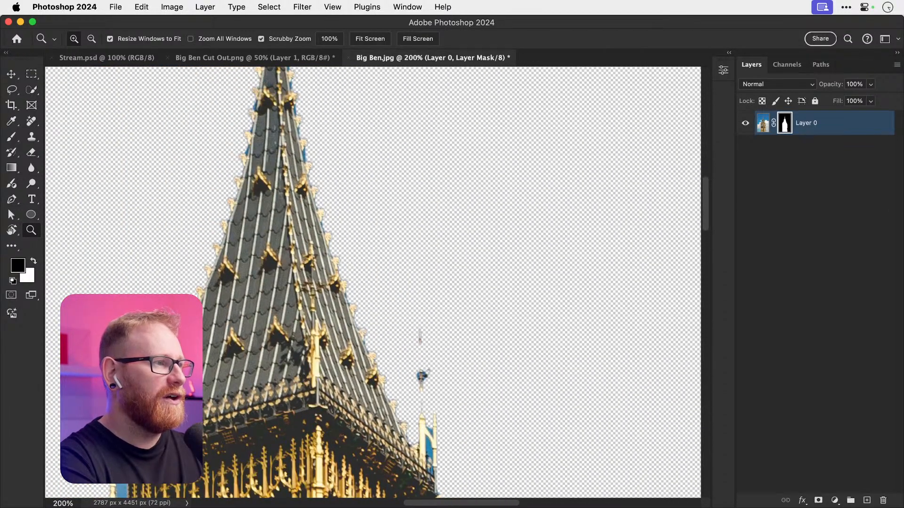
scroll(305, 254, "down", 12)
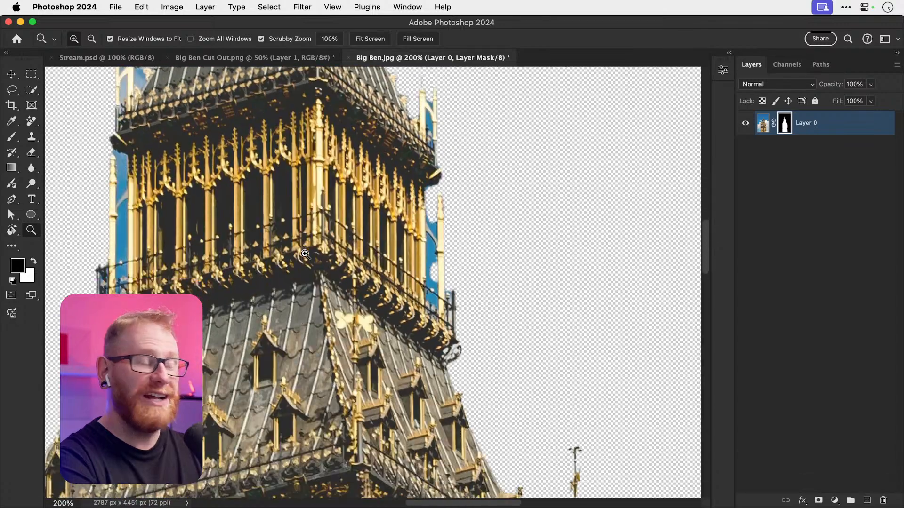
scroll(305, 254, "down", 15)
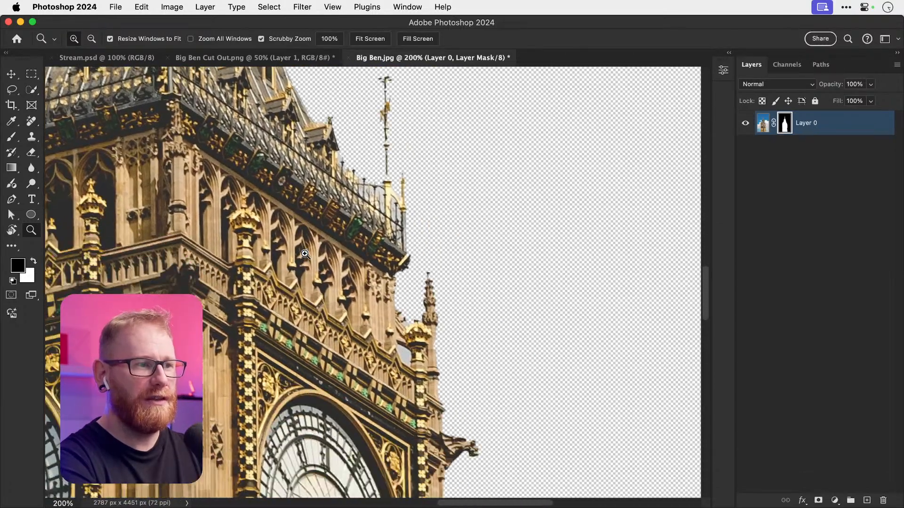
scroll(305, 254, "down", 12)
key("v")
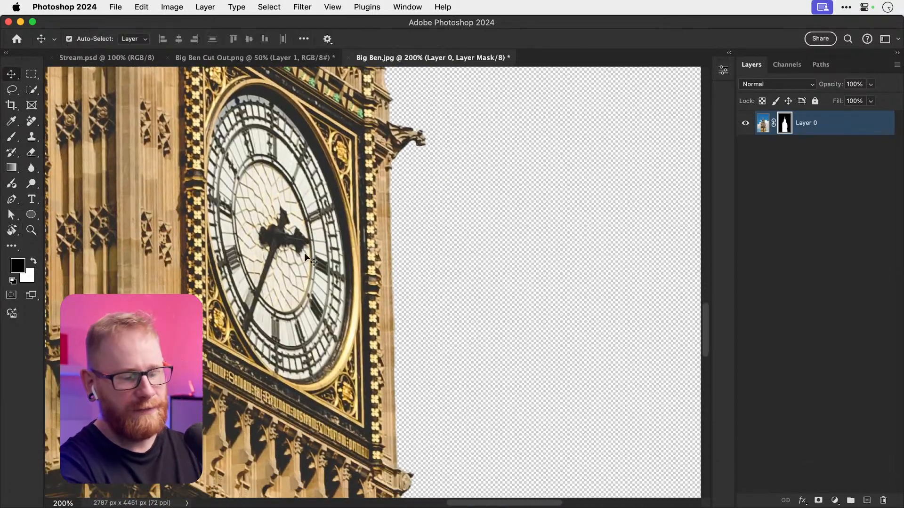
key("super+0")
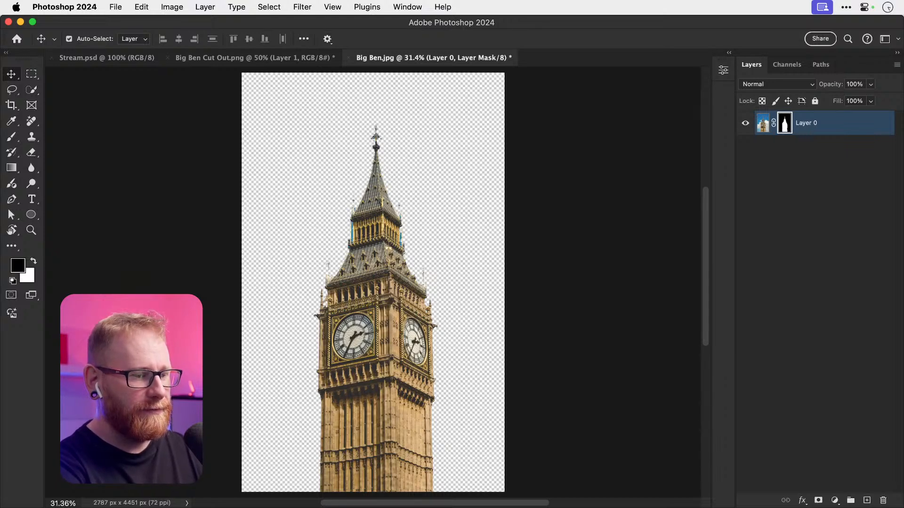
Step: Close Big Ben.jpg and Big Ben Cut Out.png without saving either document
left_click(477, 268)
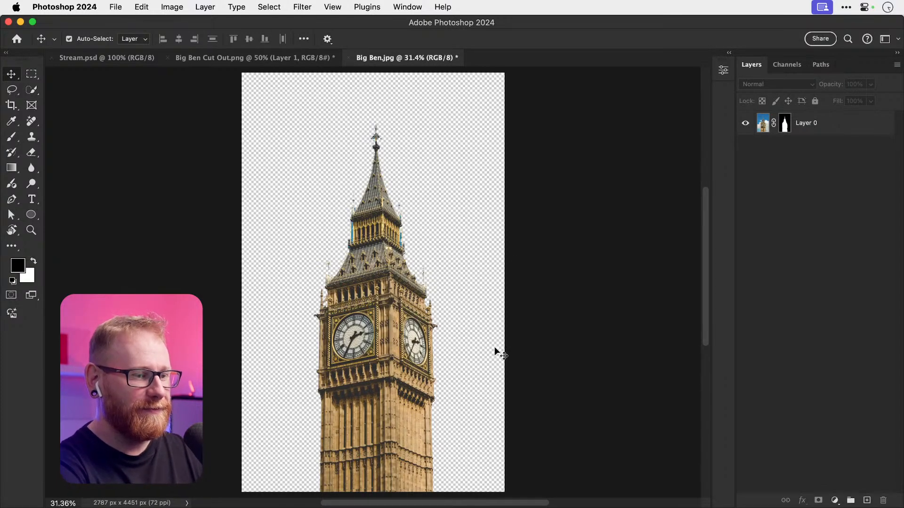
key("super+w")
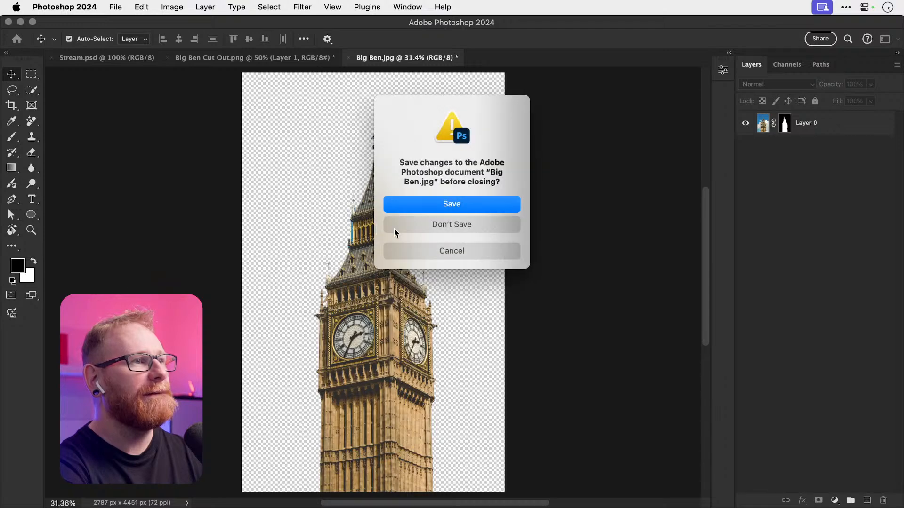
left_click(400, 228)
key("super+w")
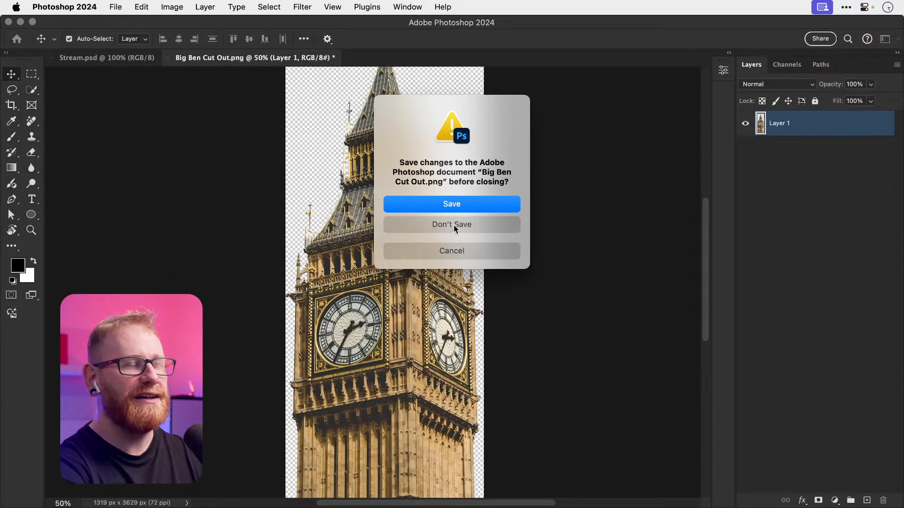
left_click(453, 226)
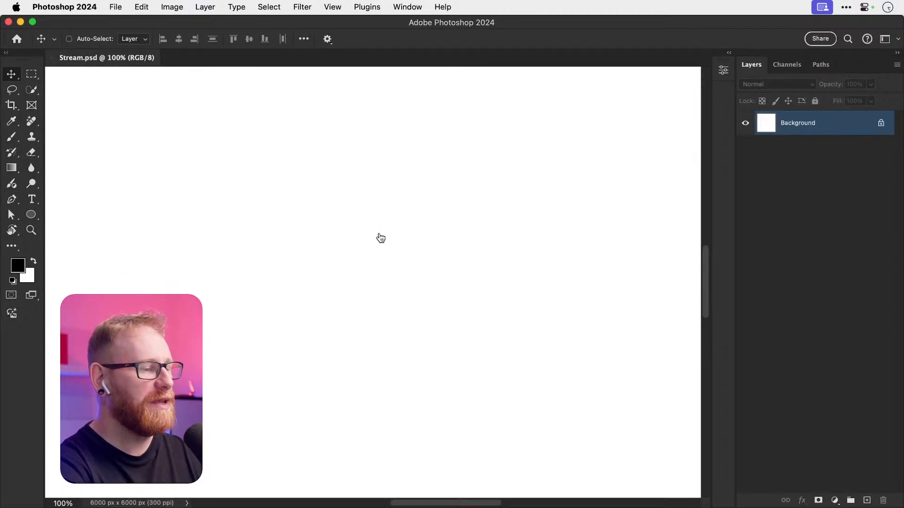
Step: Open Tools.jpg from the Images folder in Finder and return to Photoshop
key("super+Tab")
left_click(435, 142)
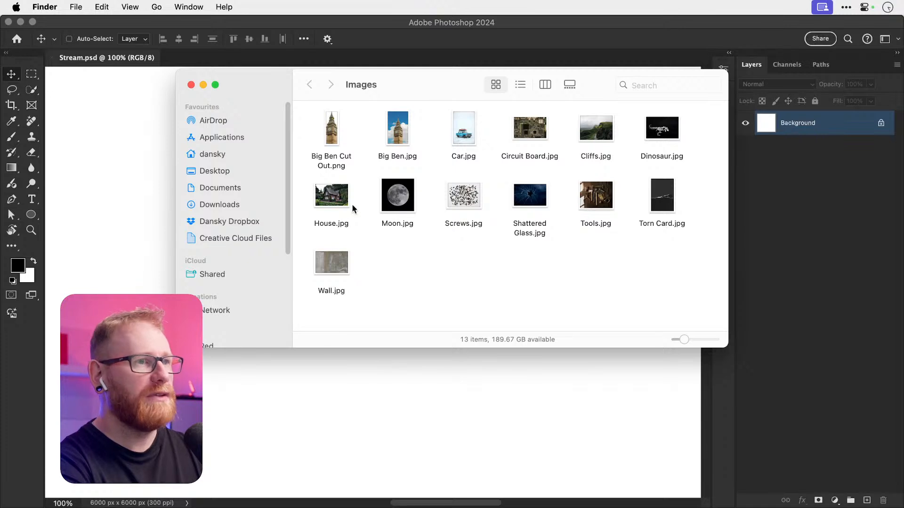
left_click(606, 218)
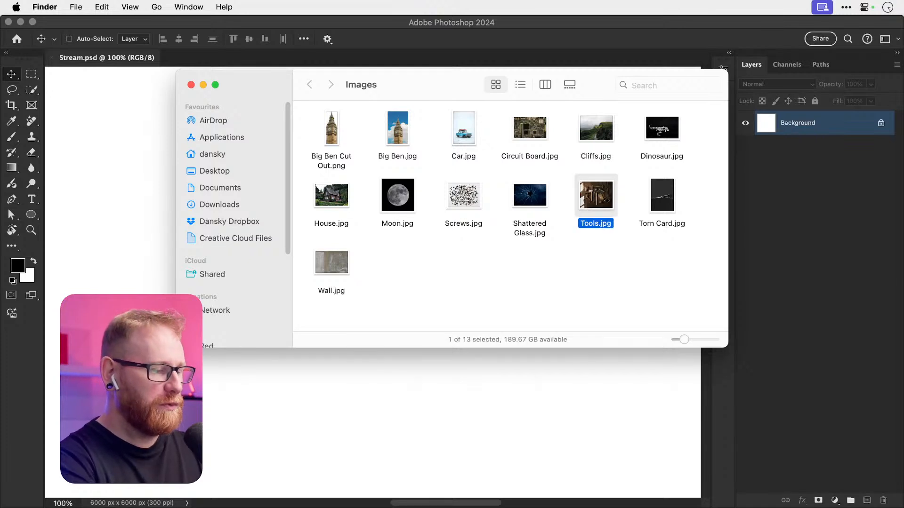
double_click(606, 218)
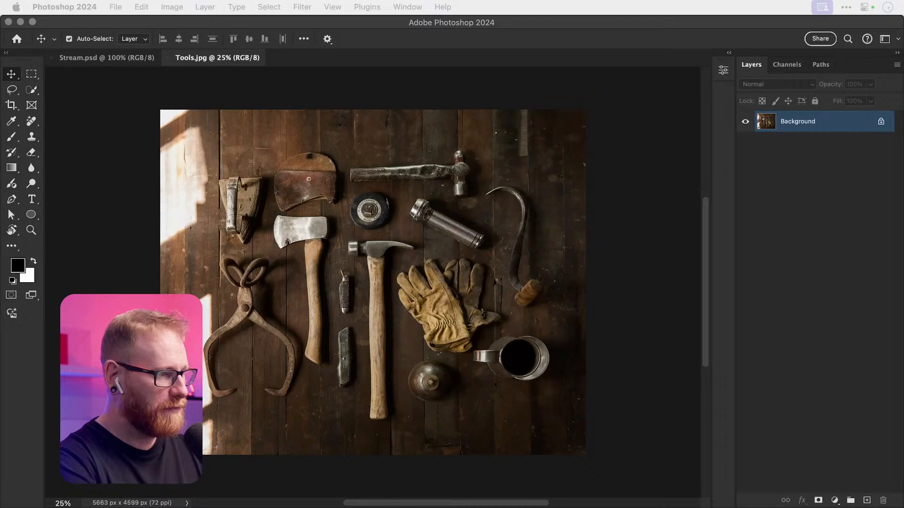
left_click(276, 300)
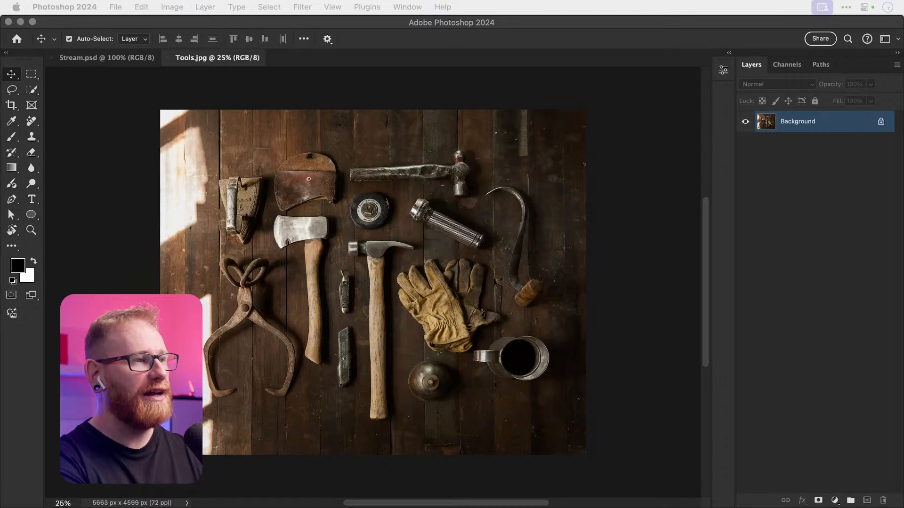
left_click(361, 253)
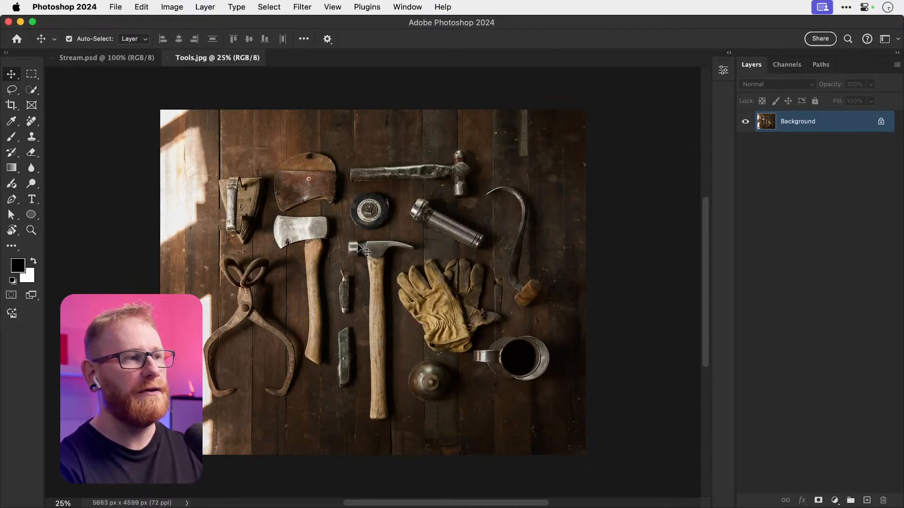
Step: Draw a closed five-point black shape, about 376 × 302 px, over the axe blade's lower corner with the Pen tool in Shape mode
key("z")
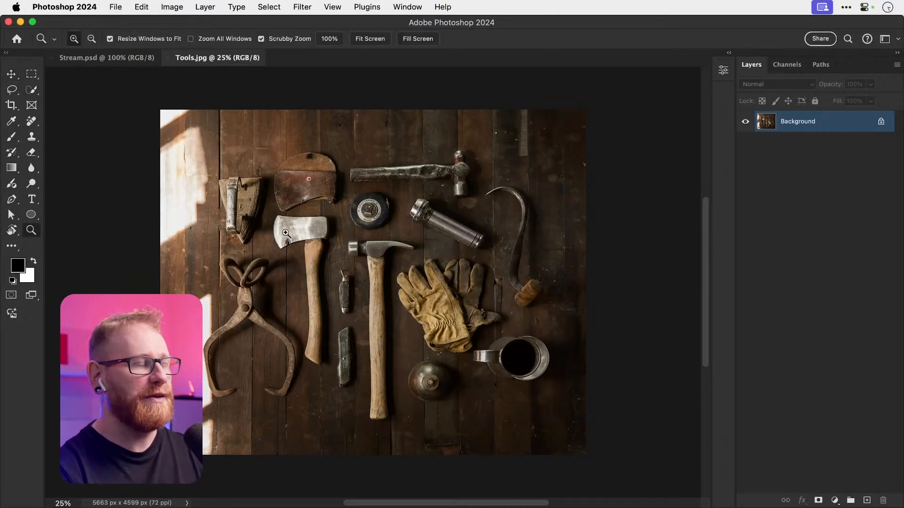
left_click_drag(286, 238, 359, 250)
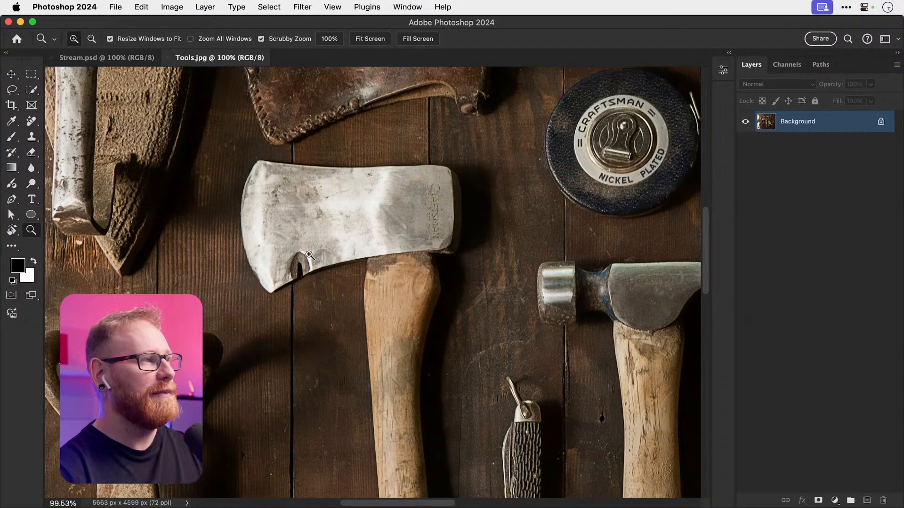
left_click(12, 199)
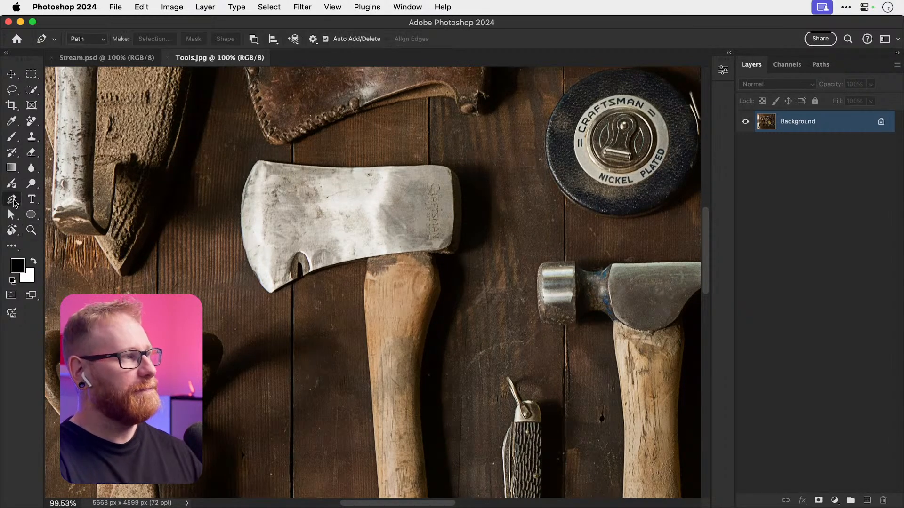
left_click(89, 39)
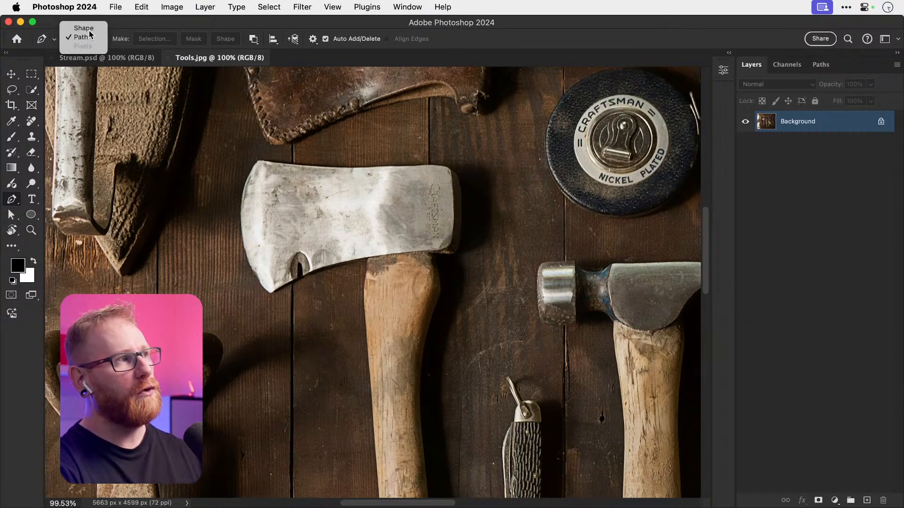
left_click(83, 28)
left_click(228, 244)
left_click(312, 209)
left_click(341, 259)
left_click(274, 299)
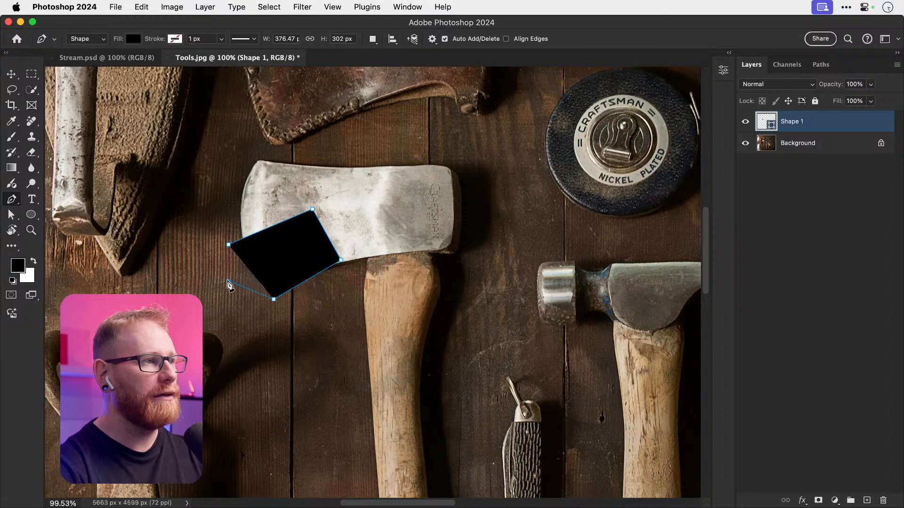
left_click(229, 281)
left_click(229, 244)
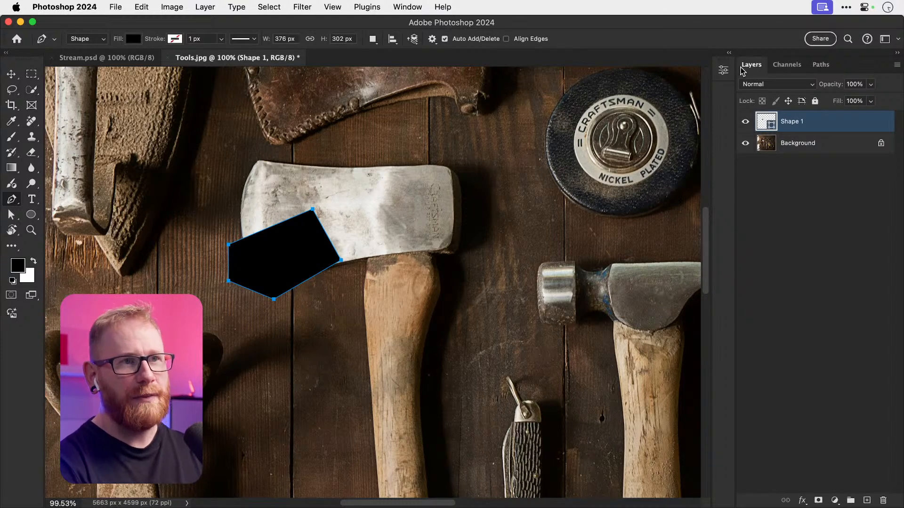
Step: View the Shape Path mask properties of the Shape 1 layer and reselect the shape layer
left_click(723, 70)
left_click(723, 71)
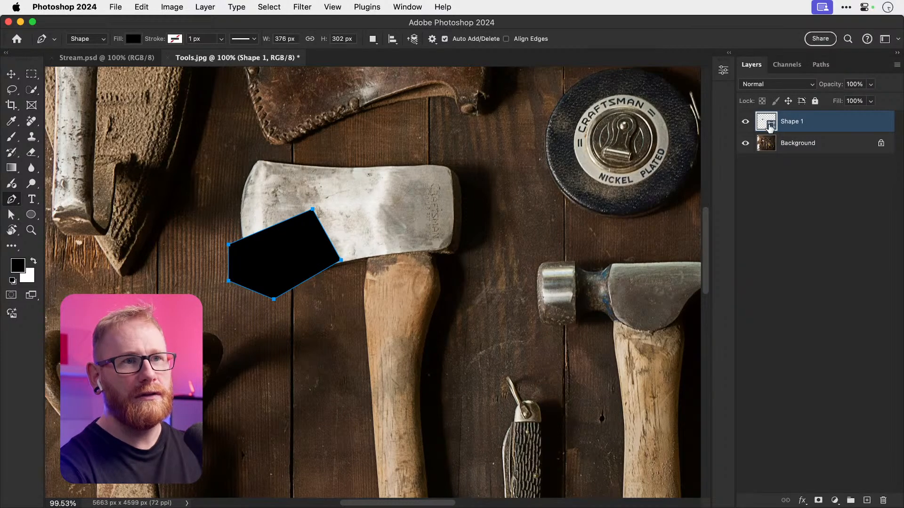
key("v")
left_click(723, 72)
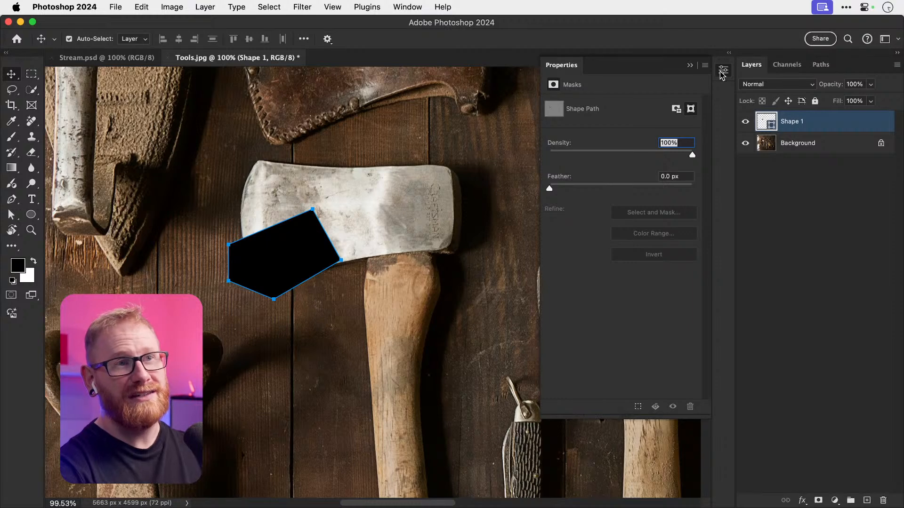
left_click(724, 72)
left_click(803, 143)
left_click(770, 123)
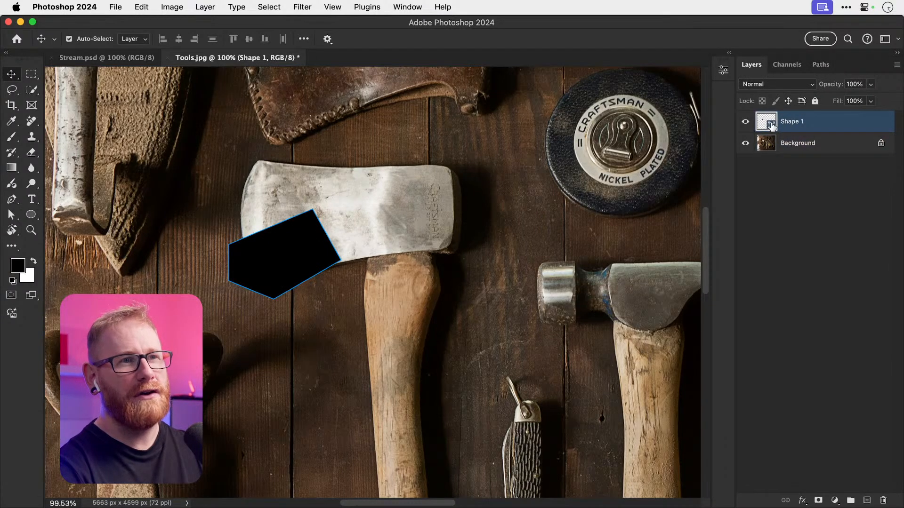
Step: Undo all of the shape drawn over the axe blade and set the Pen tool to Path mode
key("super+z")
key("super+z")
key("super+z")
key("super+z")
key("super+z")
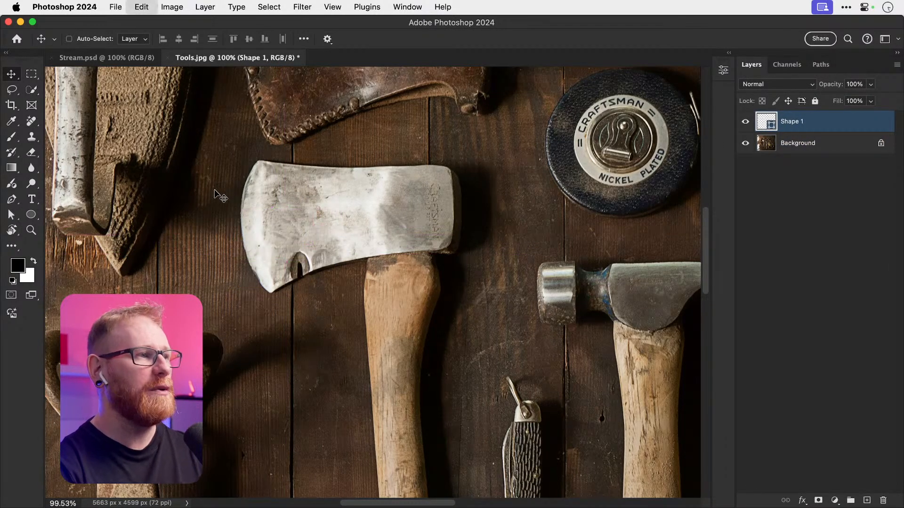
left_click(13, 201)
key("super+z")
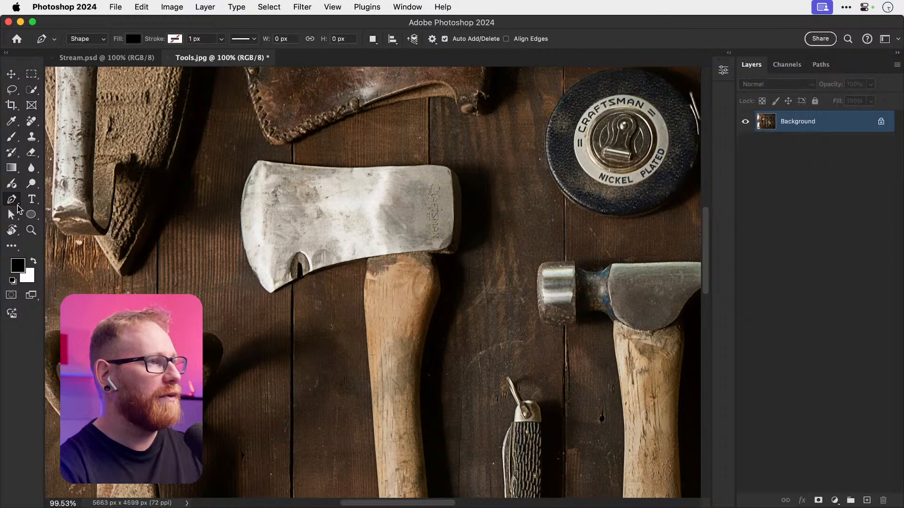
left_click(98, 39)
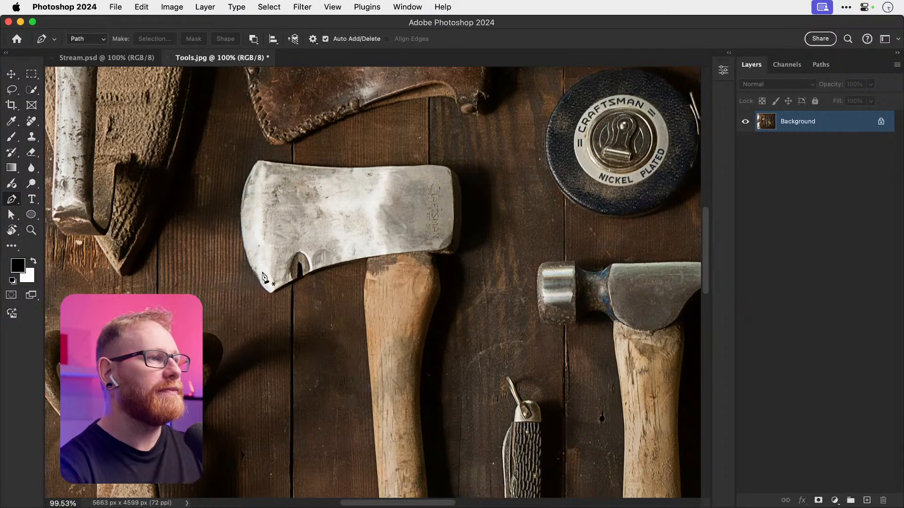
Step: Start a Pen path where the blade meets the wooden handle and curve it along the blade's lower edge to just before the notch
key("super+equal")
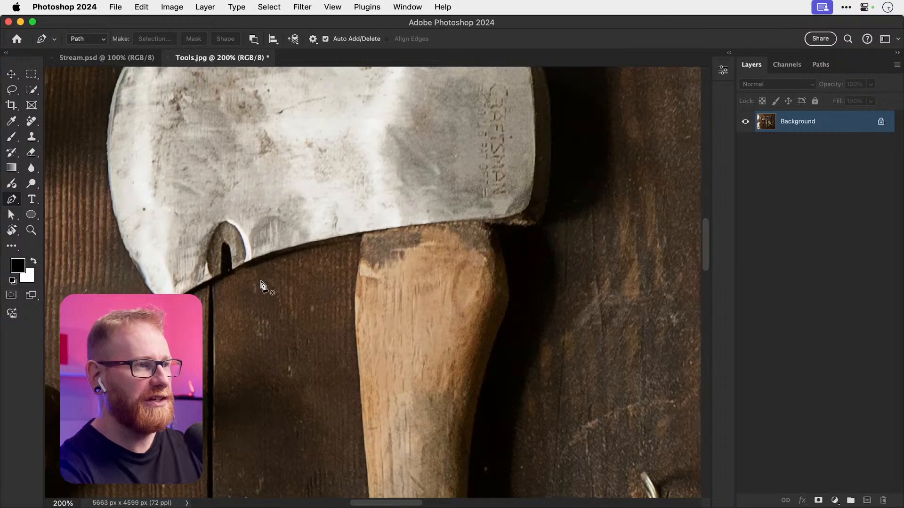
left_click_drag(231, 270, 329, 258)
left_click_drag(248, 243, 282, 301)
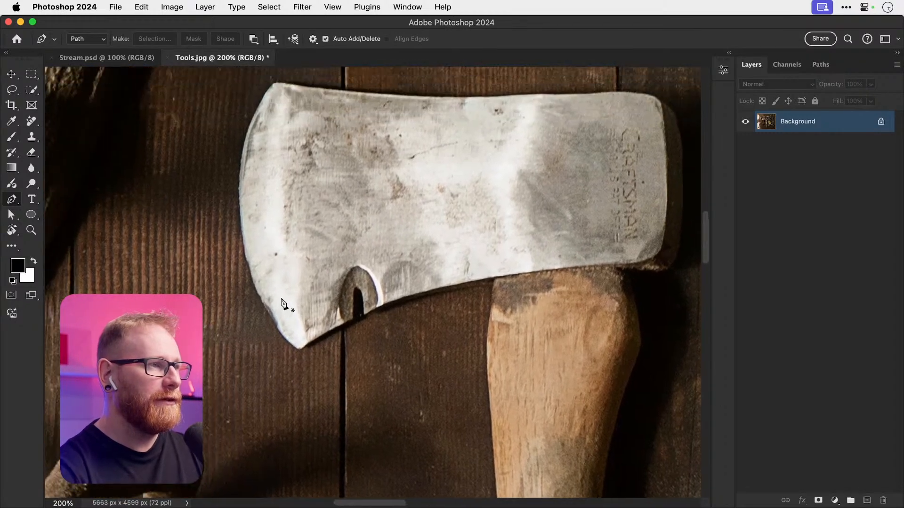
key("z")
left_click_drag(492, 297, 519, 299)
key("v")
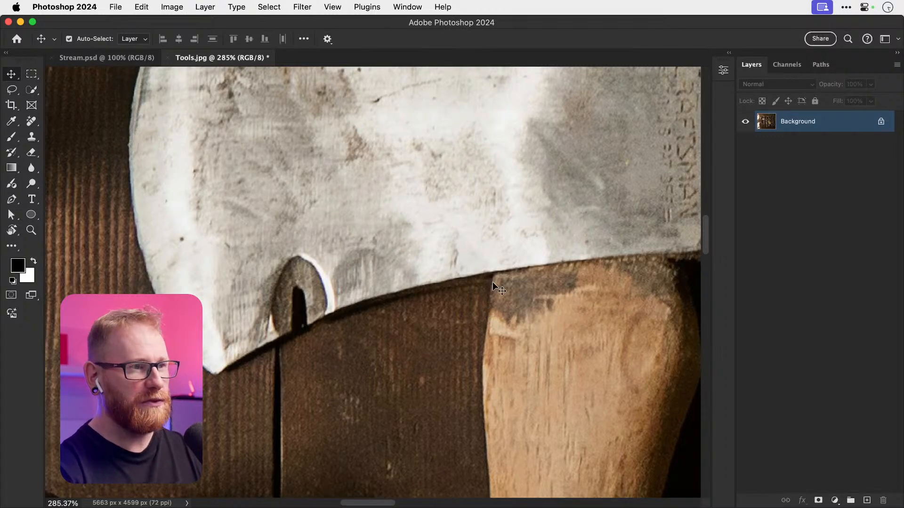
key("p")
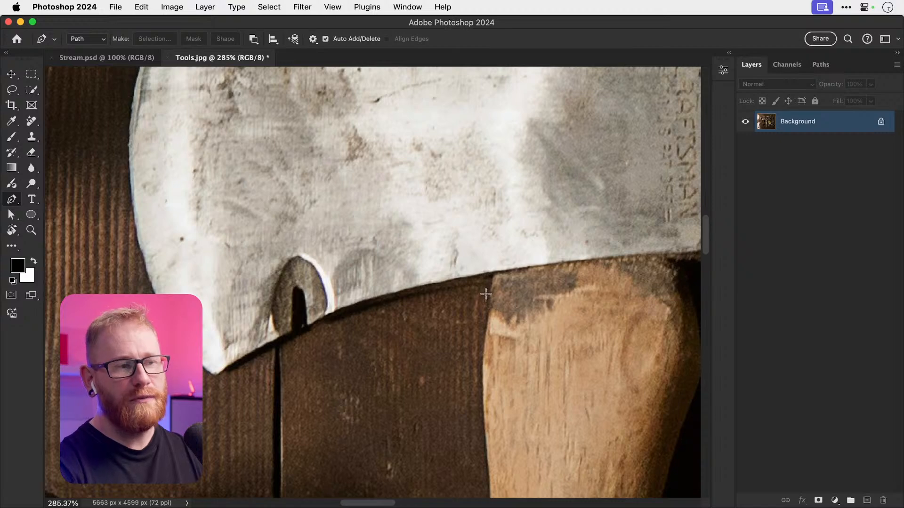
left_click(494, 269)
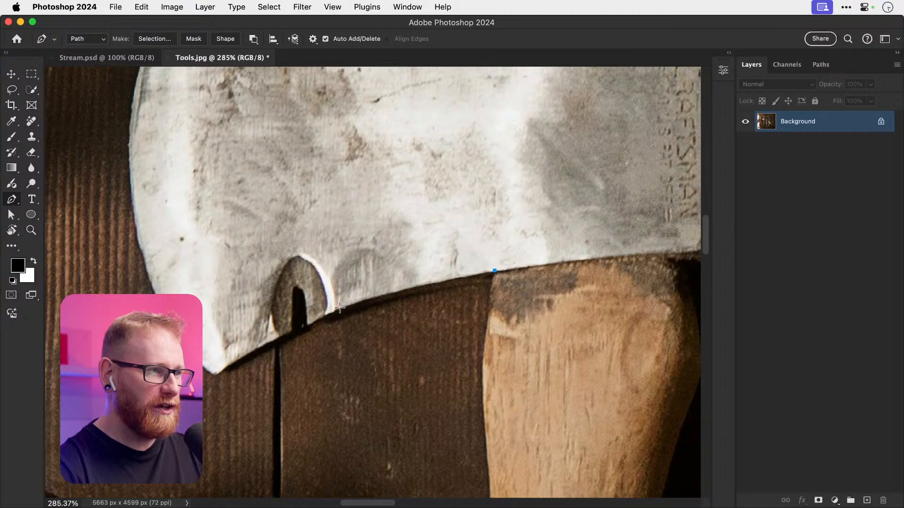
left_click_drag(339, 308, 266, 338)
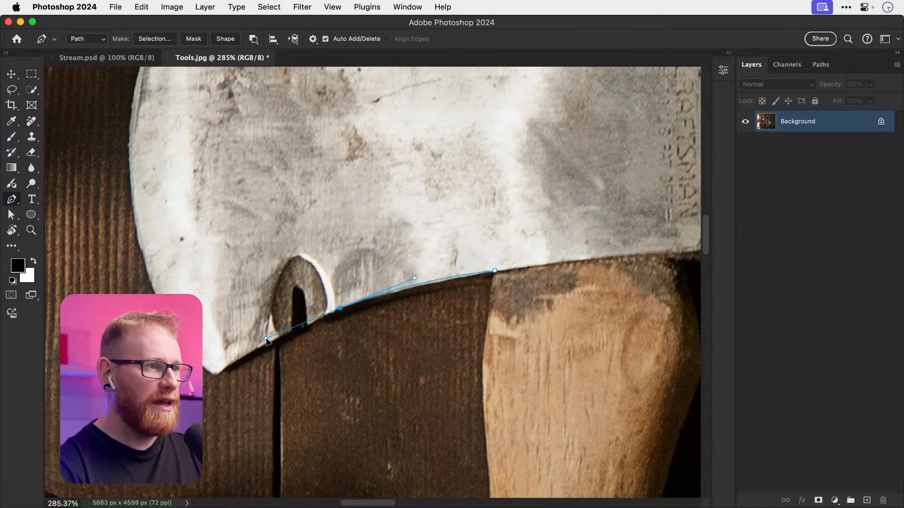
Step: Remove the outgoing curve handle from the path's last anchor beside the notch
left_click_drag(319, 329, 398, 289)
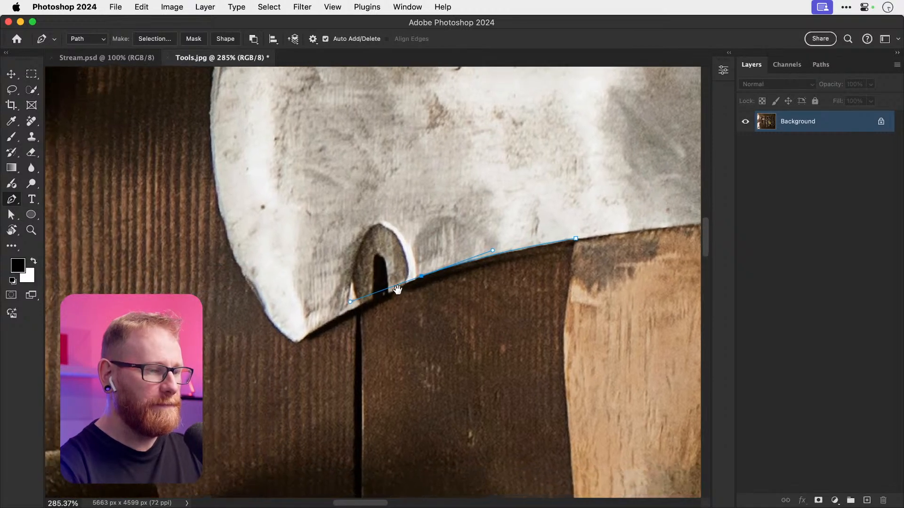
key("super+plus")
scroll(410, 223, "left", 2)
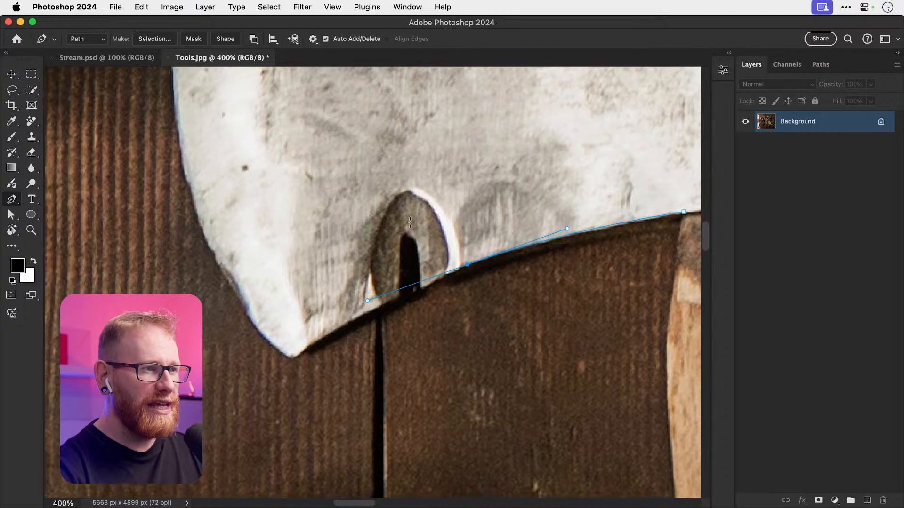
left_click(468, 351)
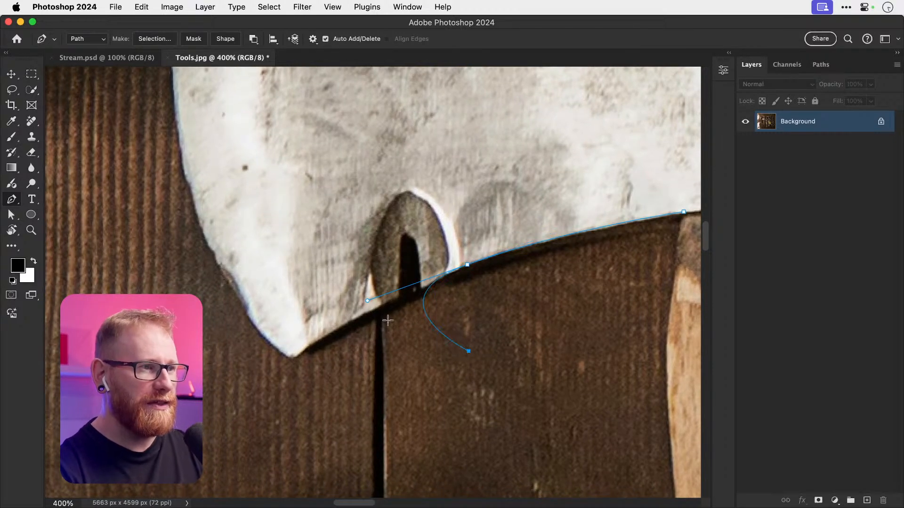
key("super+z")
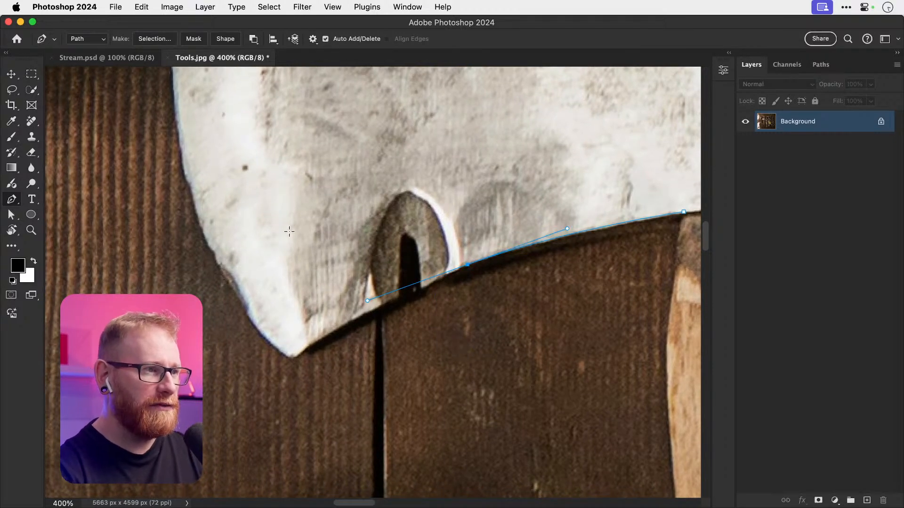
left_click(467, 265, "alt")
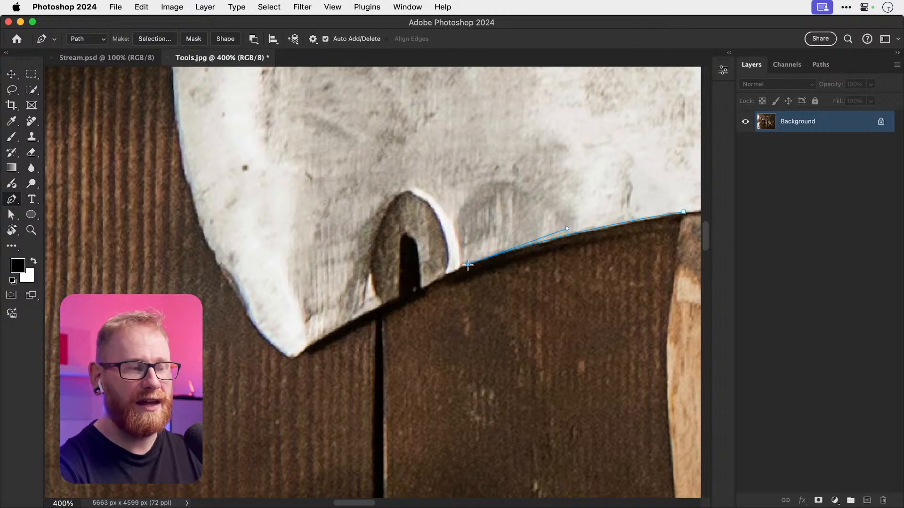
left_click(430, 342)
left_click(329, 285)
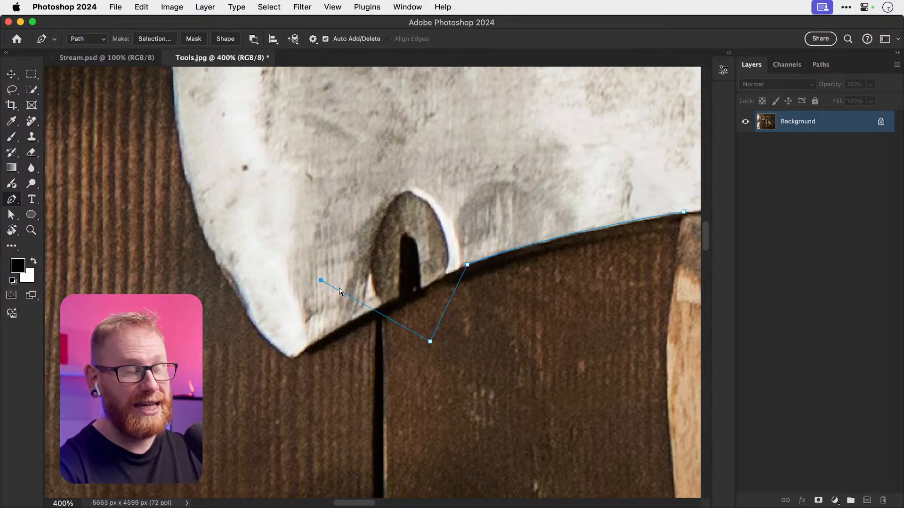
key("super+z")
key("super+z")
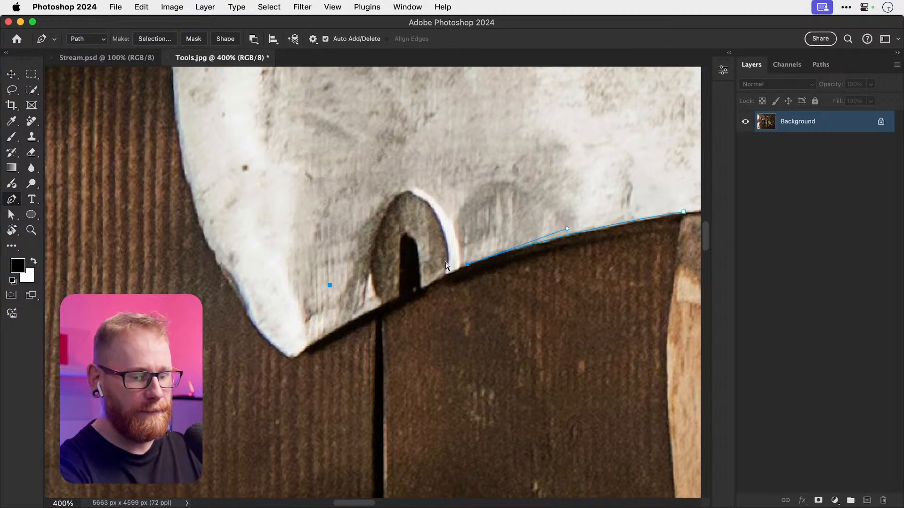
Step: Add a short segment along the blade's lower edge to the outer side of the notch's bright rim
key("super+equal")
key("super+equal")
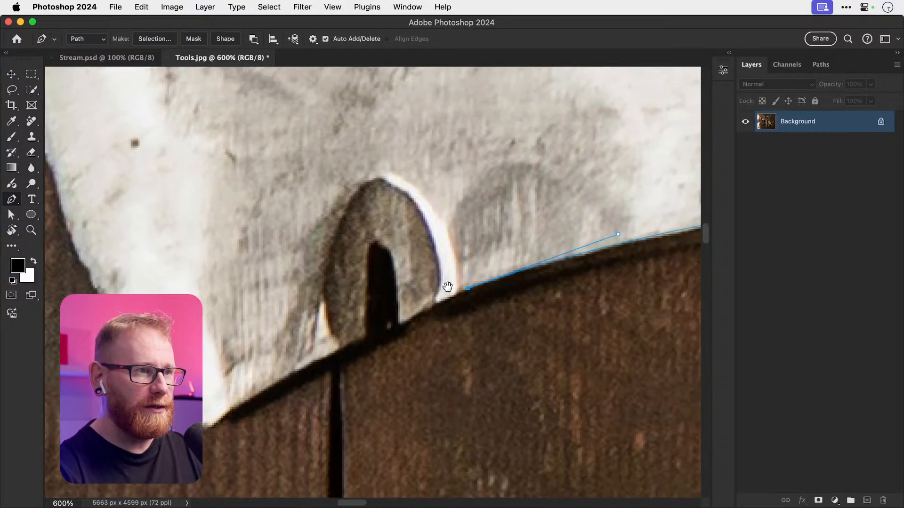
key("super+equal")
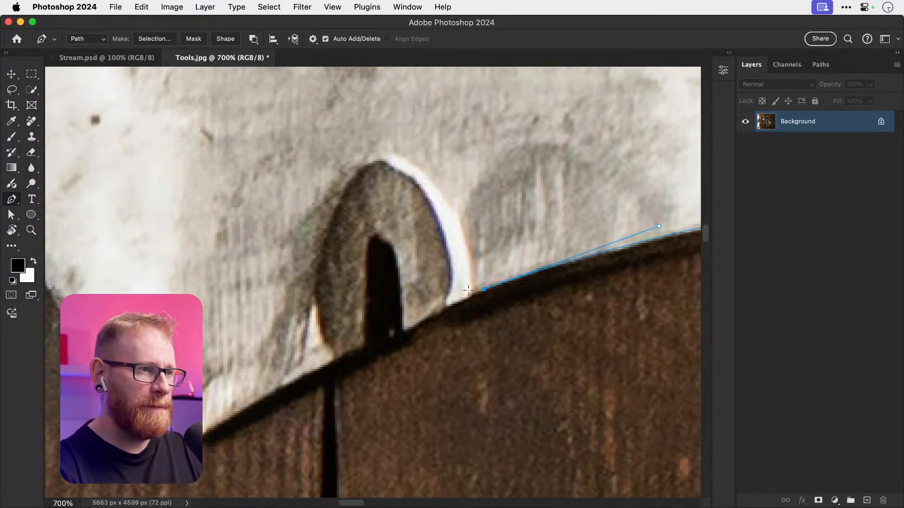
left_click(471, 293)
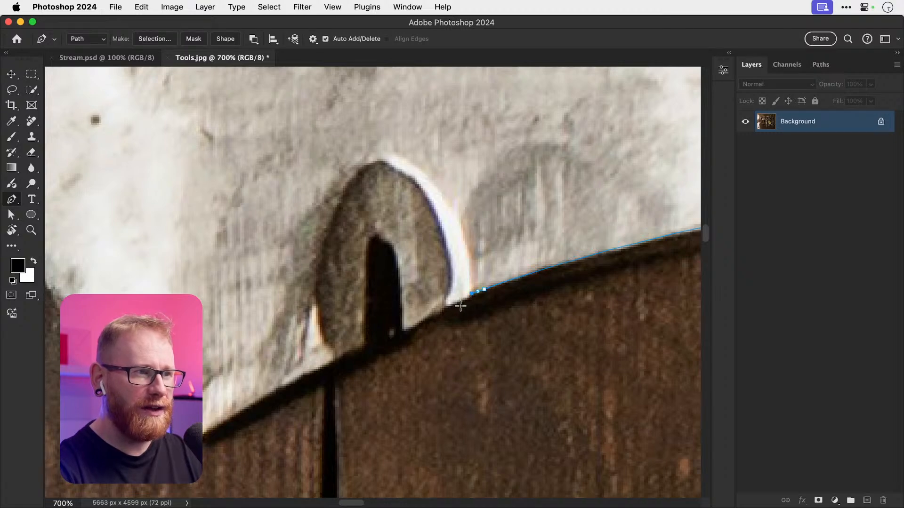
left_click_drag(460, 306, 449, 311)
left_click(429, 323)
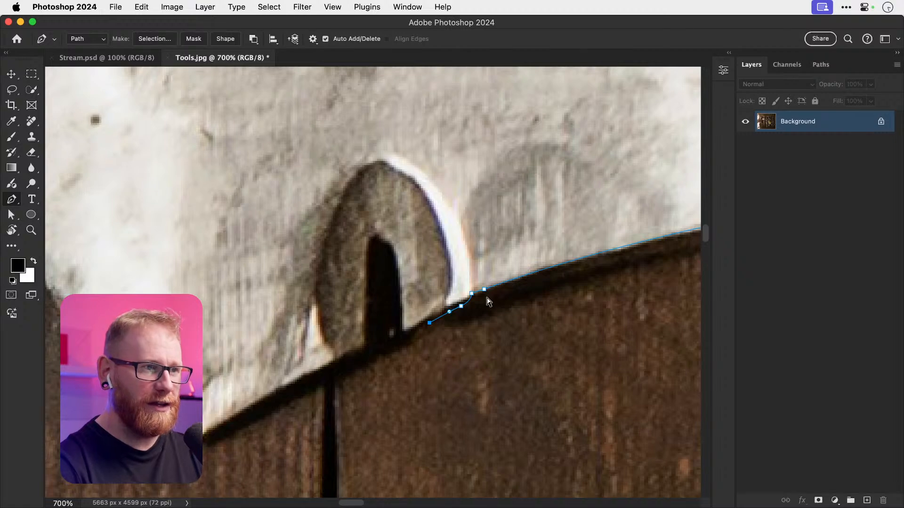
key("super+z")
key("super+z")
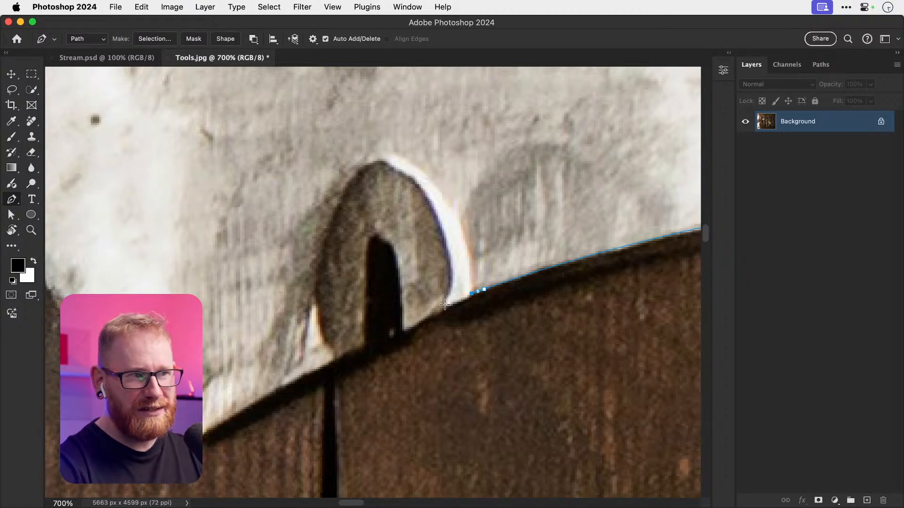
Step: Continue the path along the notch's lower edge and turn a sharp corner at the near base of the dark slot
left_click_drag(444, 305, 421, 312)
left_click(431, 312, "alt")
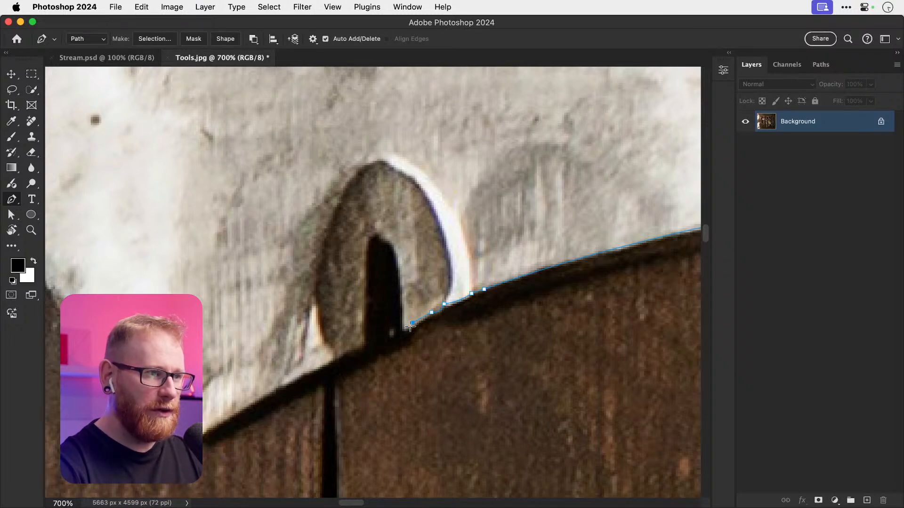
left_click(404, 323)
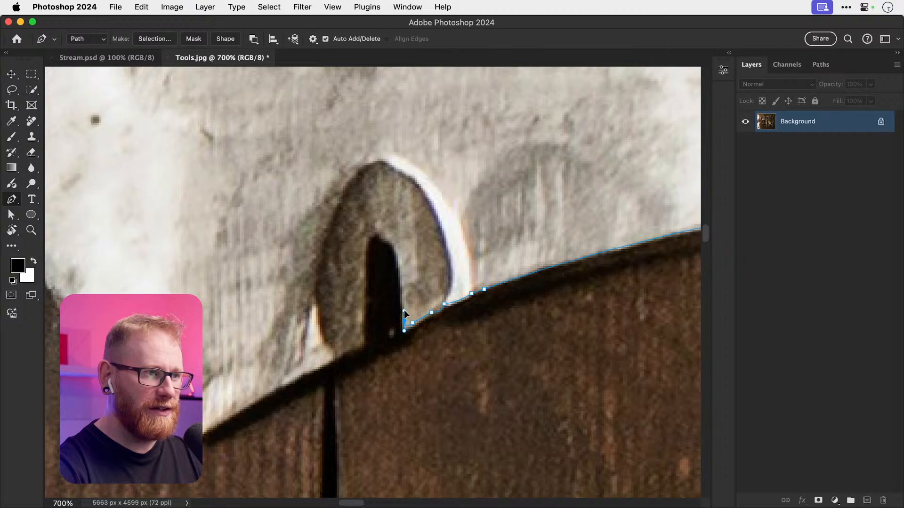
left_click_drag(405, 310, 405, 309)
left_click(404, 321, "alt")
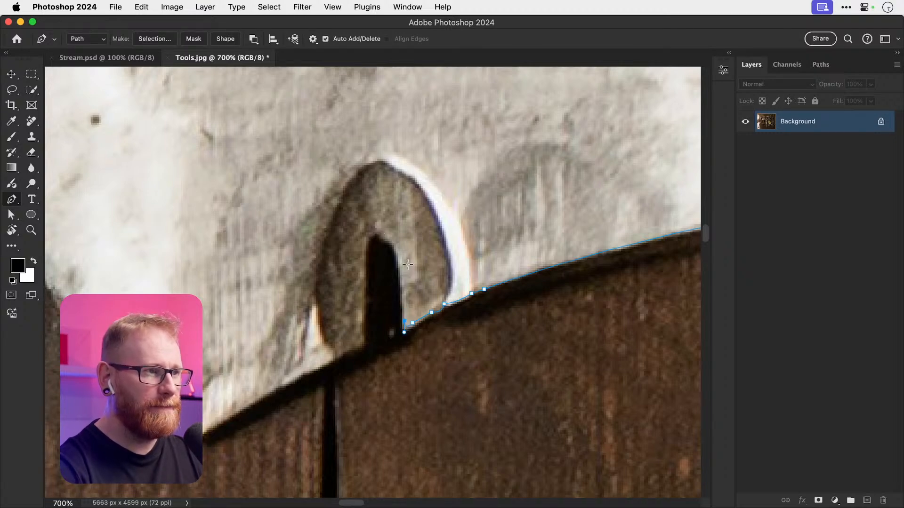
key("super+z")
key("super+z")
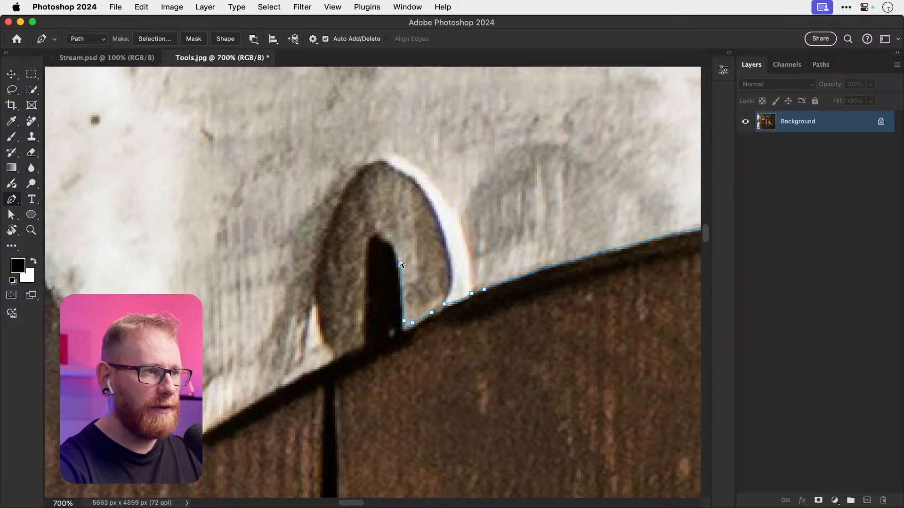
Step: Trace up the dark slot's near side, over its rounded end and down the far side, finishing with a corner on the blade edge
left_click_drag(396, 248, 393, 240)
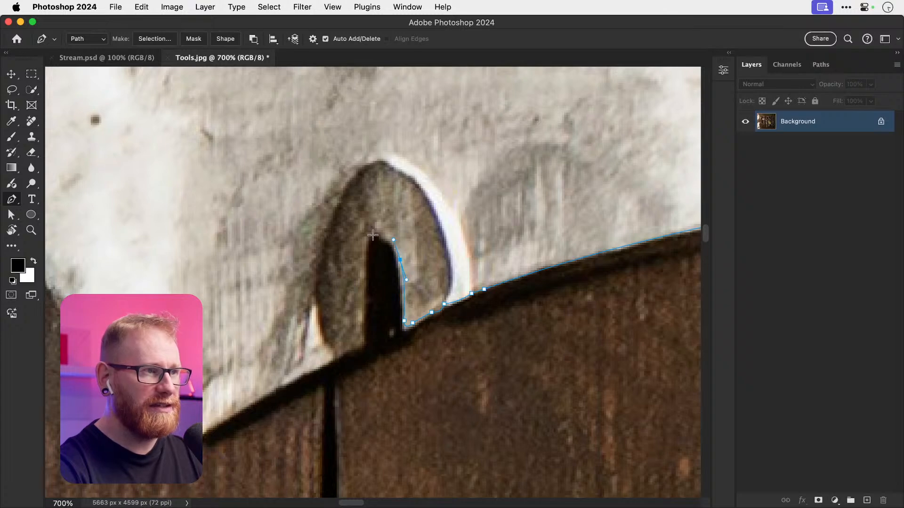
left_click(376, 232)
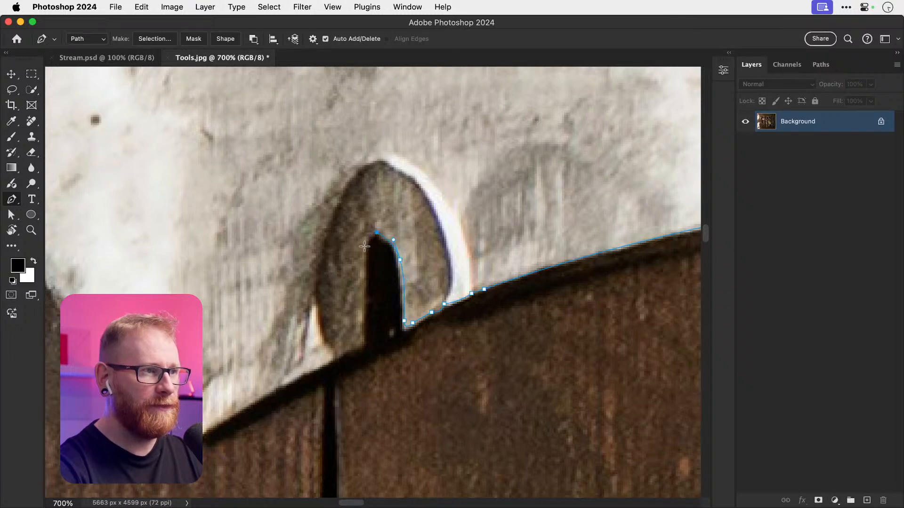
left_click_drag(364, 246, 364, 259)
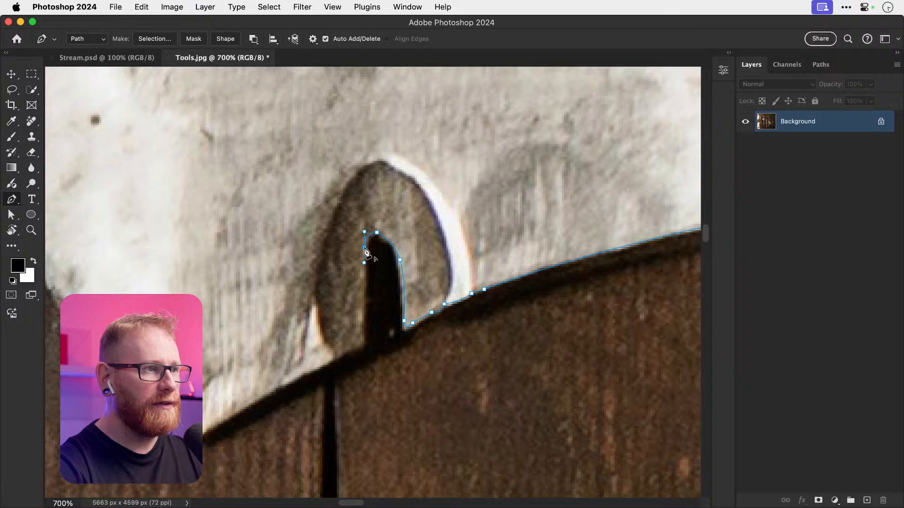
left_click(365, 248)
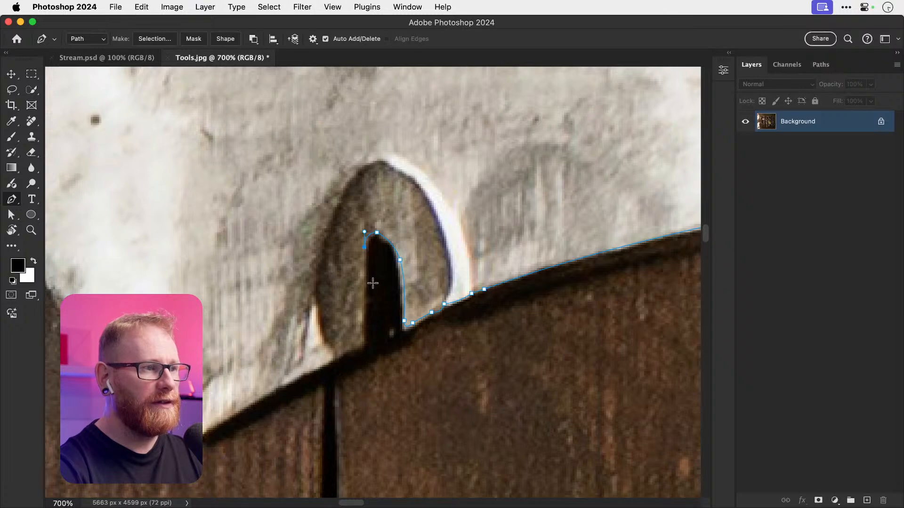
left_click(362, 336)
left_click_drag(363, 336, 408, 304)
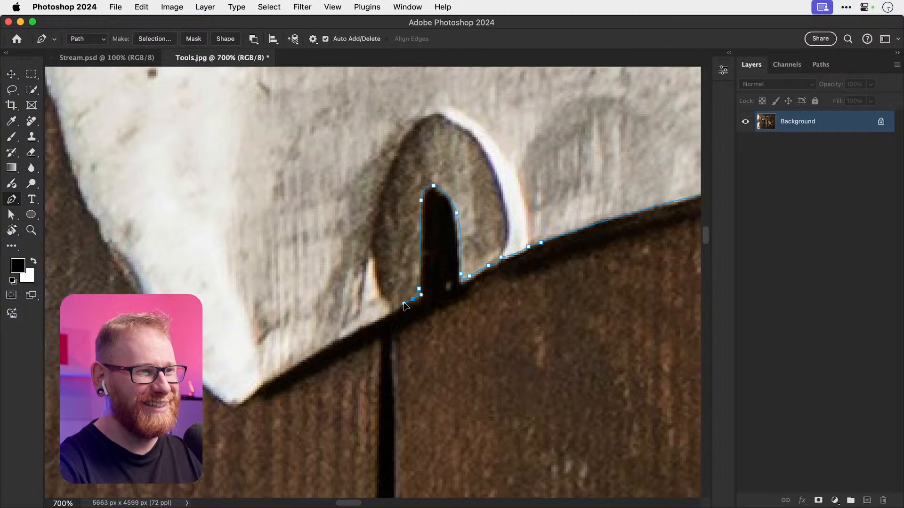
left_click(412, 301)
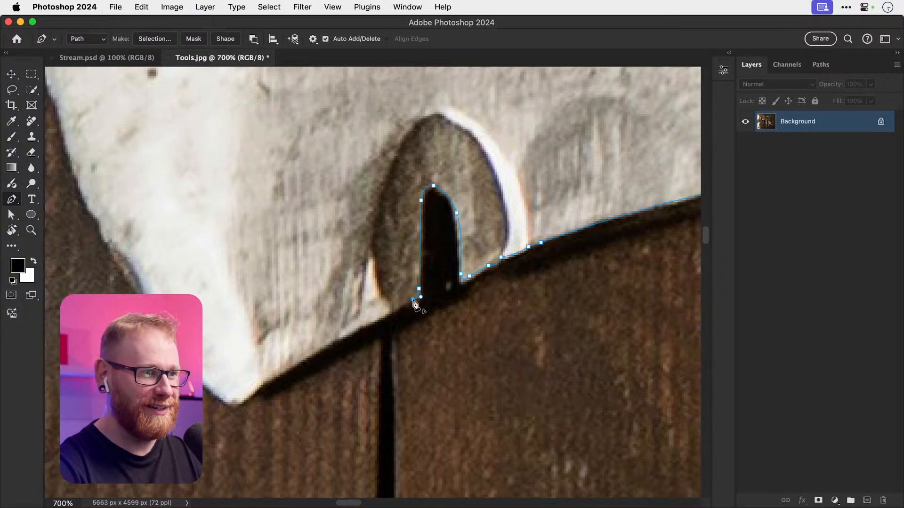
Step: Trace the blade's lower edge from the slot to its pointed tip and round the tip with a small curve
left_click_drag(390, 311, 384, 319)
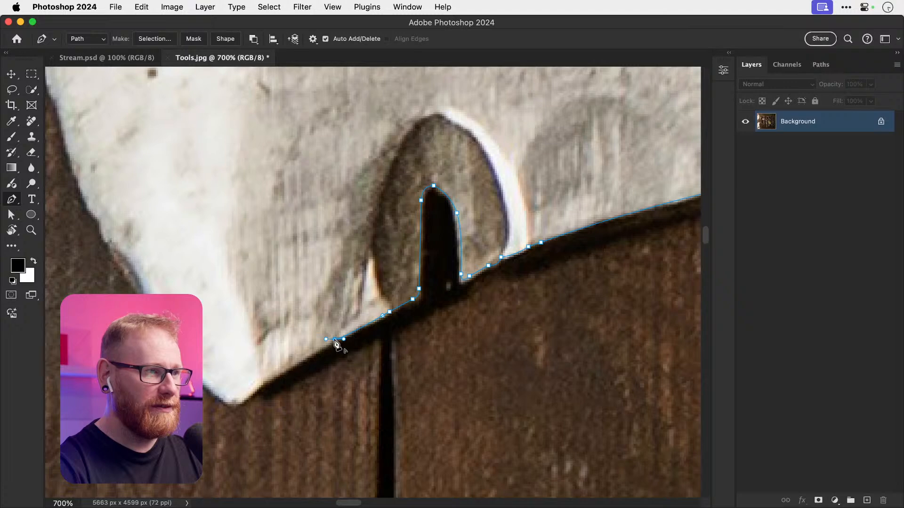
left_click(335, 340, "alt")
left_click_drag(335, 339, 423, 272)
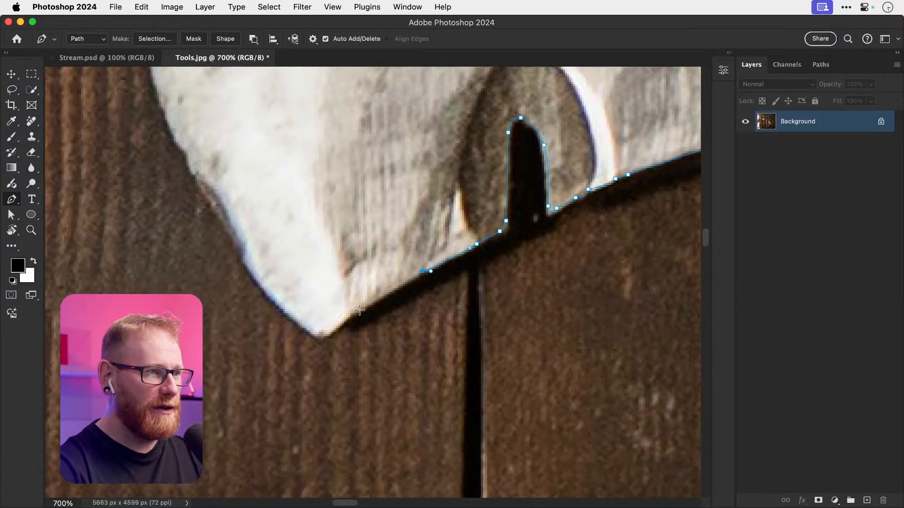
left_click(334, 329)
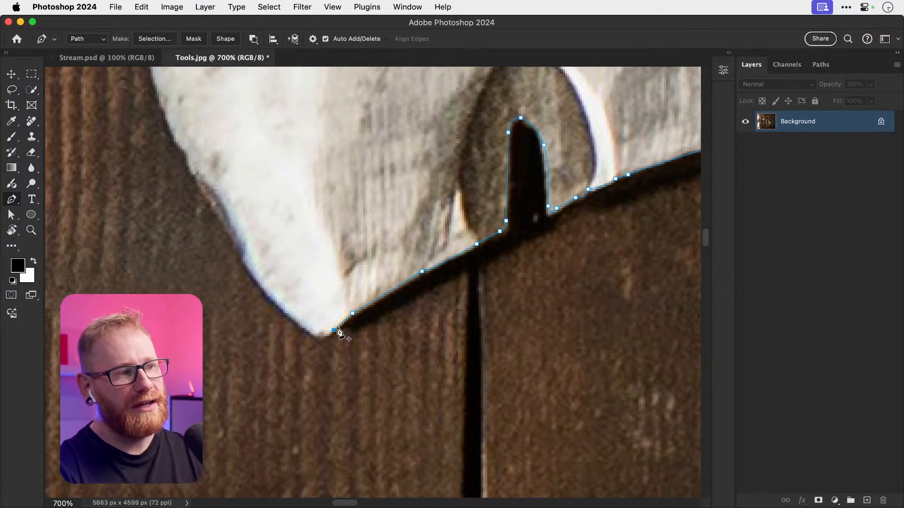
left_click_drag(311, 331, 300, 325)
scroll(314, 321, "left", 5)
scroll(314, 322, "up", 2)
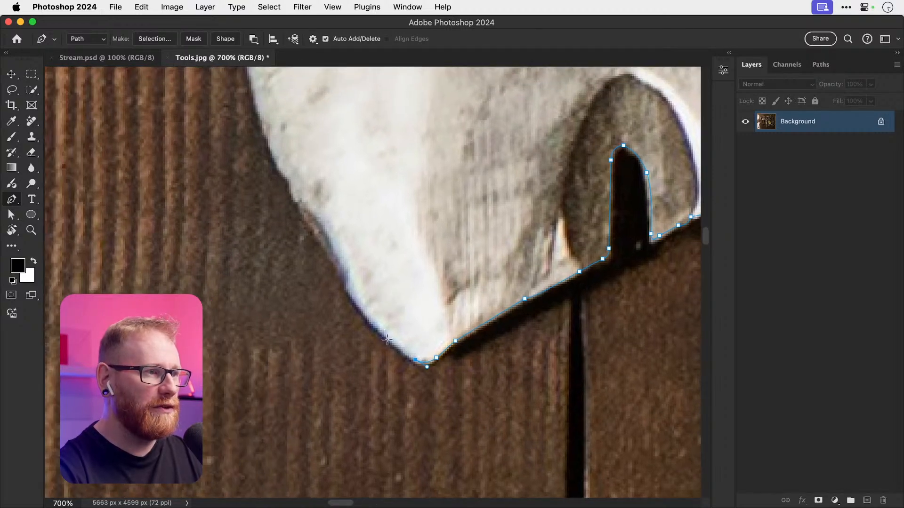
left_click(386, 336)
left_click(342, 280)
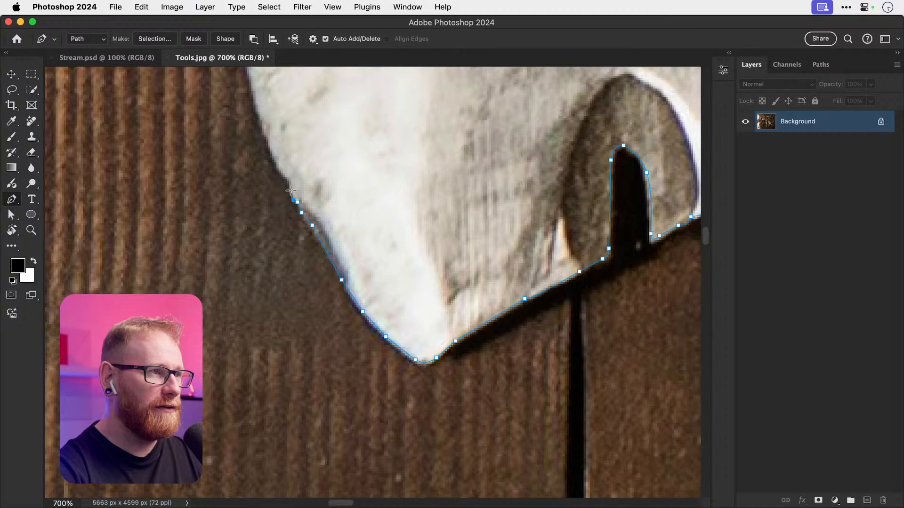
key("super+z")
key("super+z")
key("super+z")
key("super+z")
key("super+z")
key("super+z")
key("super+z")
key("super+z")
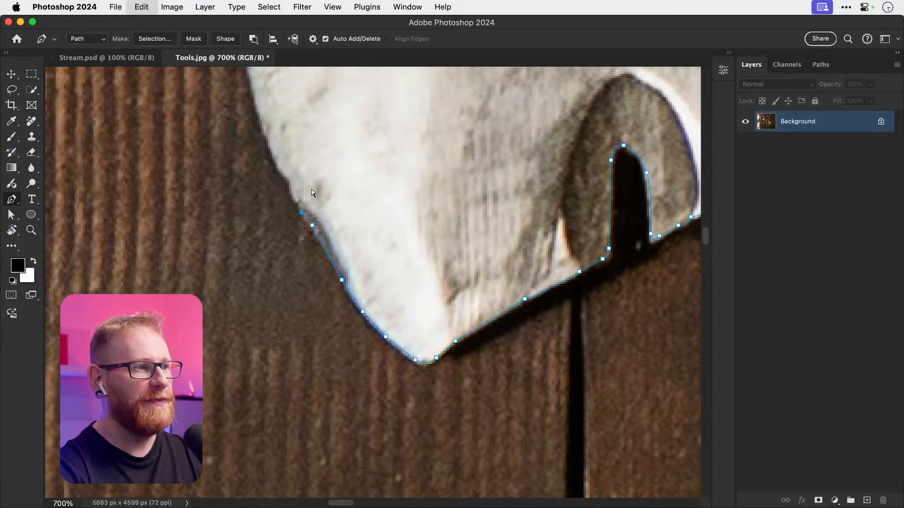
Step: Rework the path just above the blade's pointed tip so a smooth curve follows the cutting edge
left_click(349, 292)
left_click(323, 249)
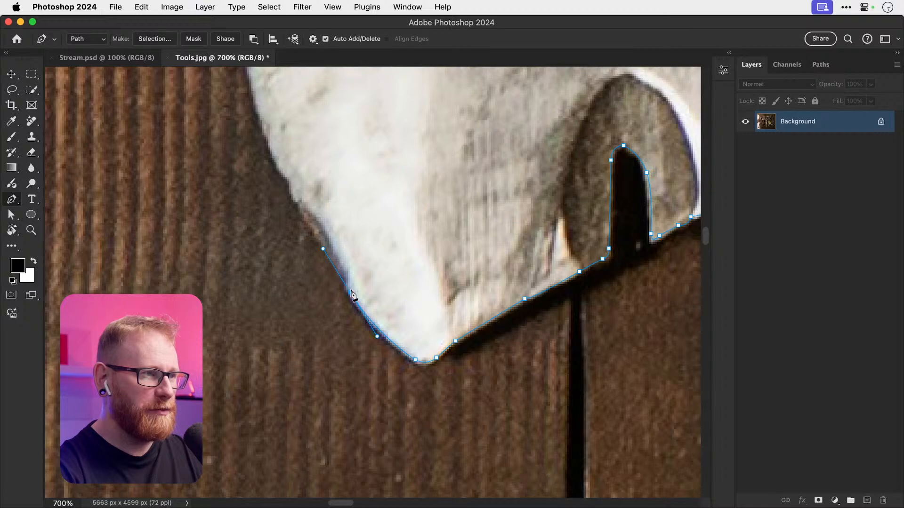
key("super+z")
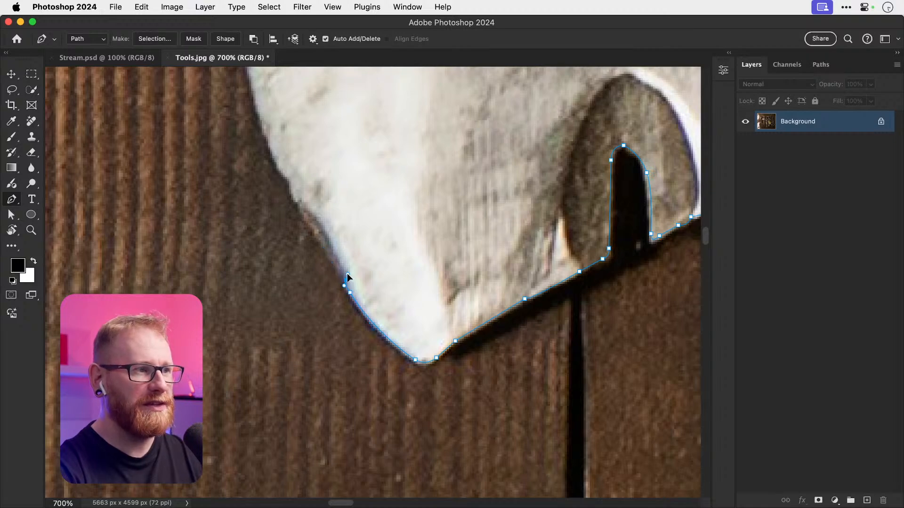
scroll(346, 285, "up", 5)
scroll(346, 285, "left", 5)
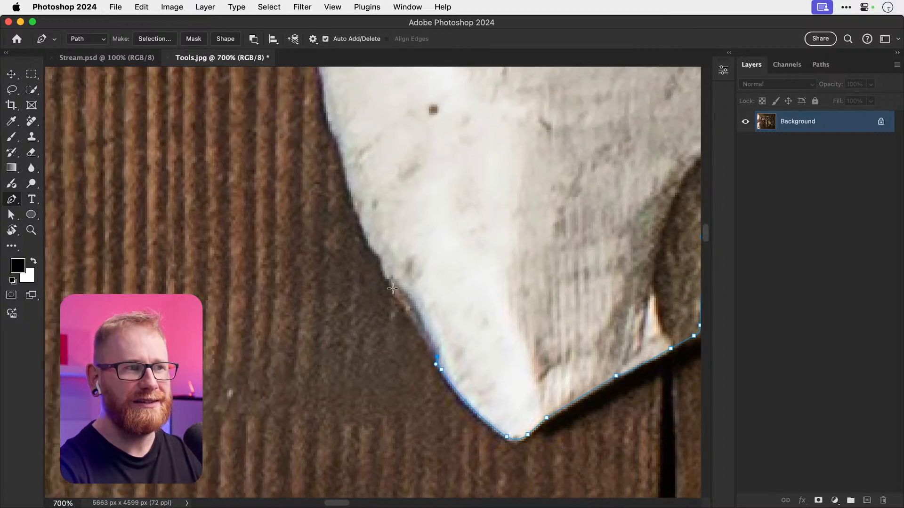
Step: Follow the small uneven bump in the cutting edge above the tip with short curves ending in corner points
left_click_drag(395, 285, 380, 273)
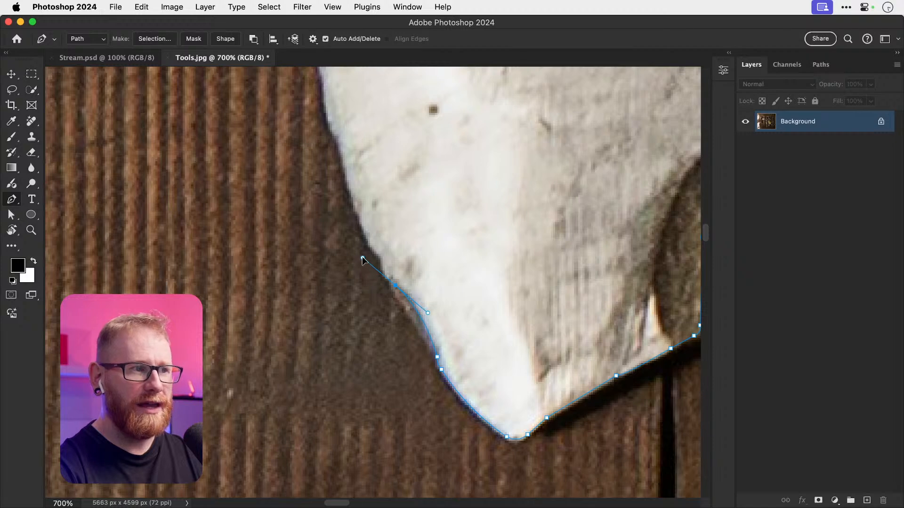
left_click(395, 285, "alt")
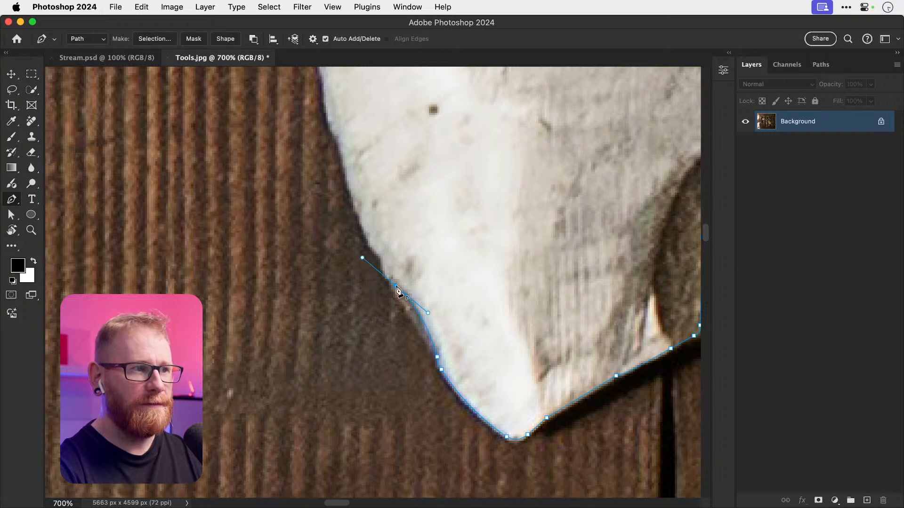
left_click_drag(382, 258, 384, 248)
left_click(382, 258, "alt")
scroll(384, 262, "up", 5)
scroll(384, 262, "left", 4)
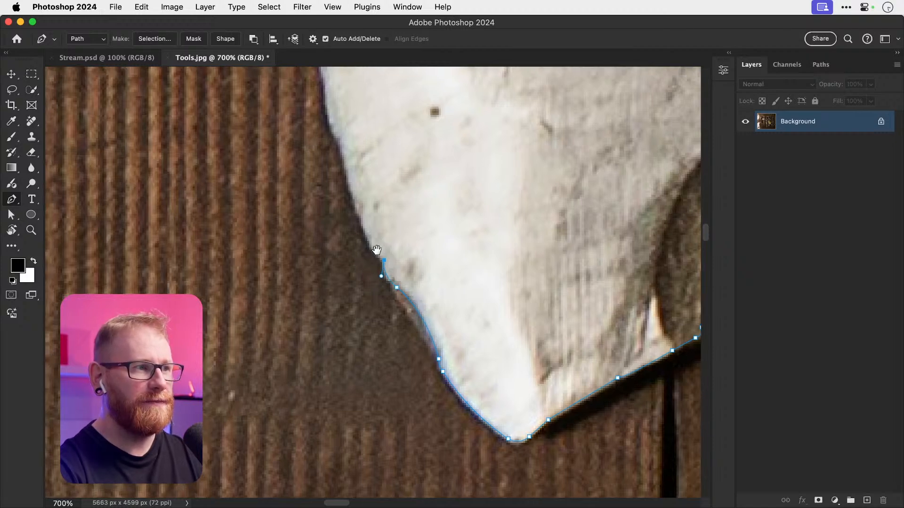
Step: Trace the cutting edge upward from the bump with short curved segments, converting anchors to corners where the curve changes
left_click_drag(435, 319, 426, 311)
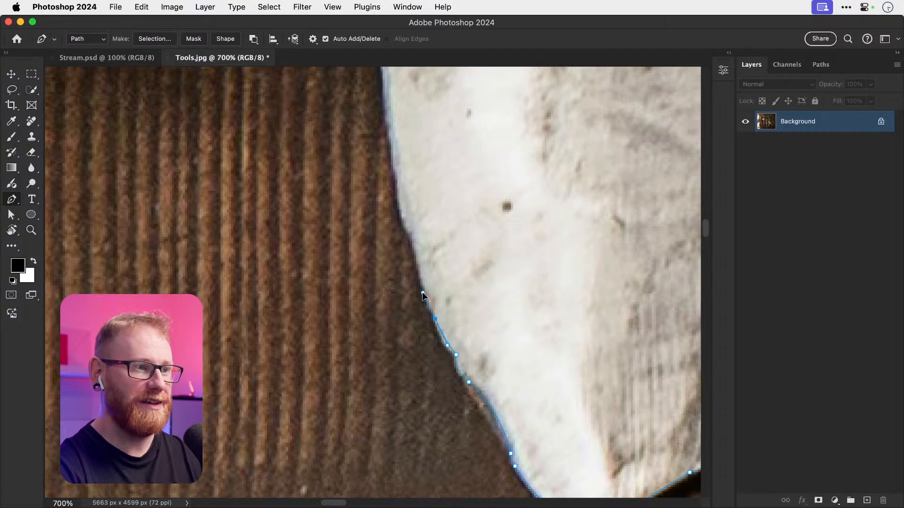
left_click(436, 320, "alt")
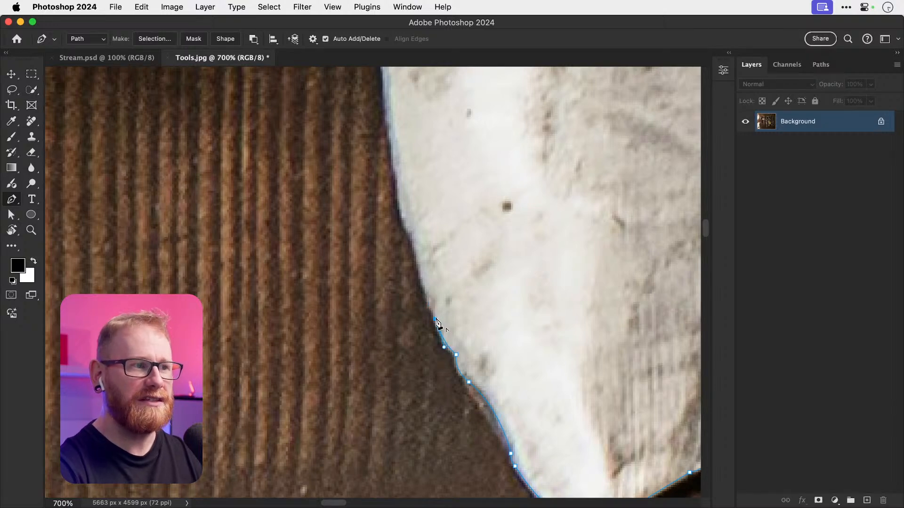
left_click_drag(414, 235, 367, 287)
left_click(415, 236, "alt")
left_click(370, 315)
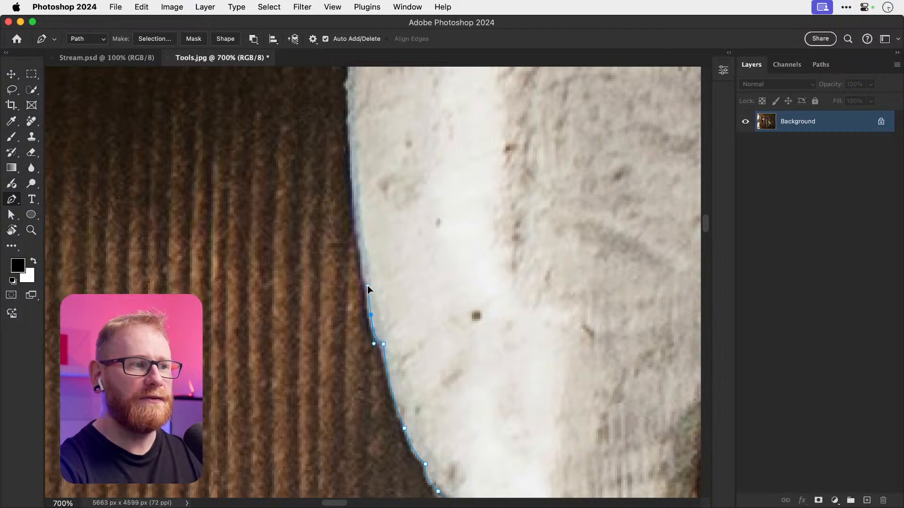
left_click(371, 315, "alt")
mouse_move(365, 254)
left_mouse_down()
mouse_move(363, 307)
mouse_move(354, 239)
left_mouse_up()
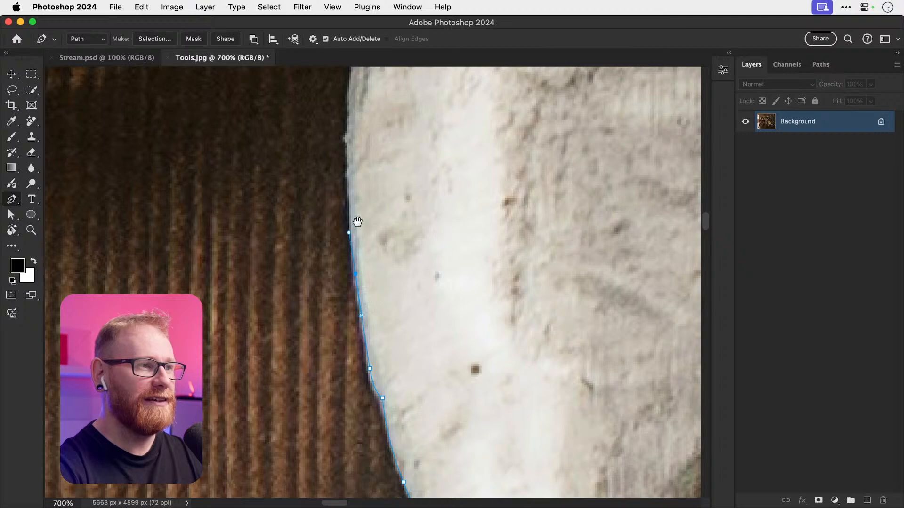
Step: Extend the path up the bowed upper part of the cutting edge toward the blade's top corner
scroll(357, 224, "up", 4)
left_click(323, 221)
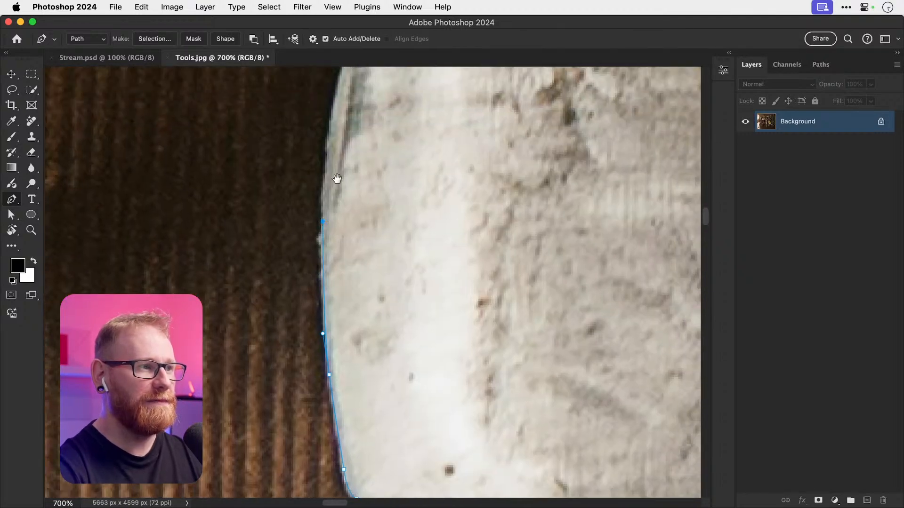
left_click_drag(350, 112, 310, 231)
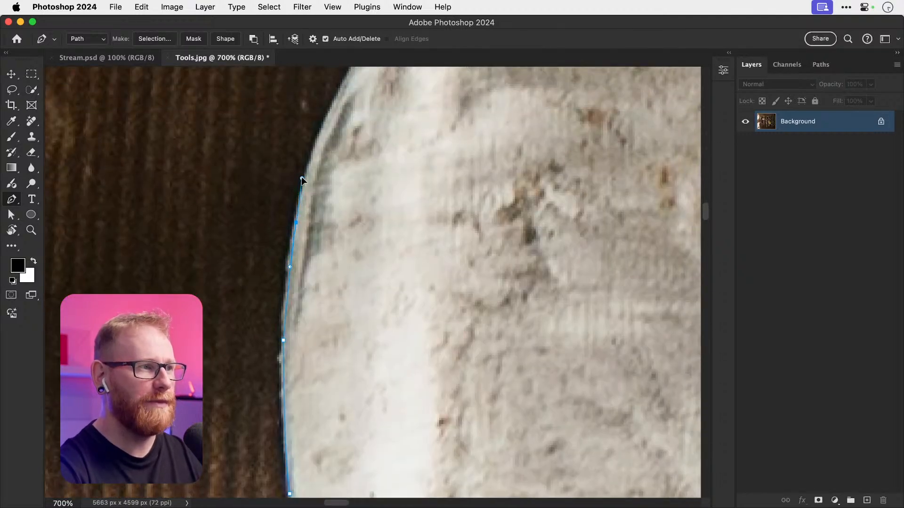
left_click_drag(306, 173, 305, 173)
left_click_drag(312, 185, 269, 306)
left_click(302, 206)
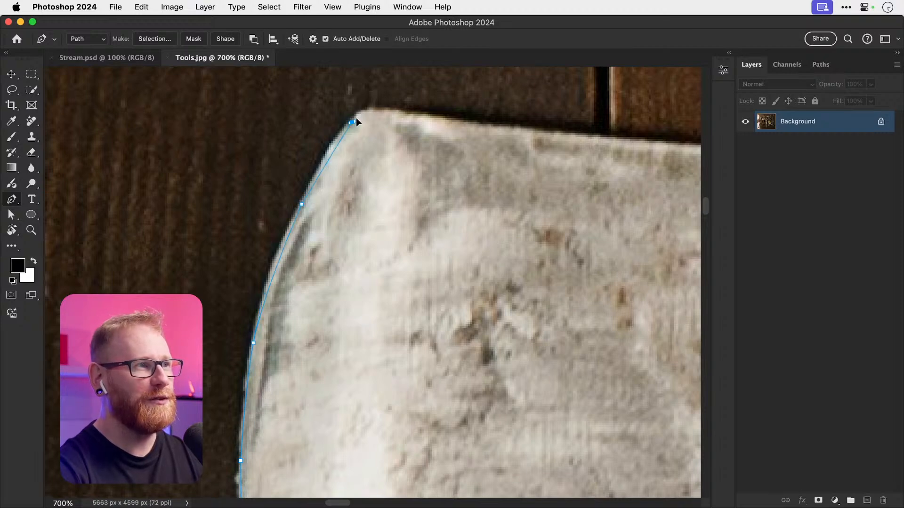
Step: Round the blade's top corner with a small curve and start the path along the top edge
left_click_drag(356, 121, 374, 98)
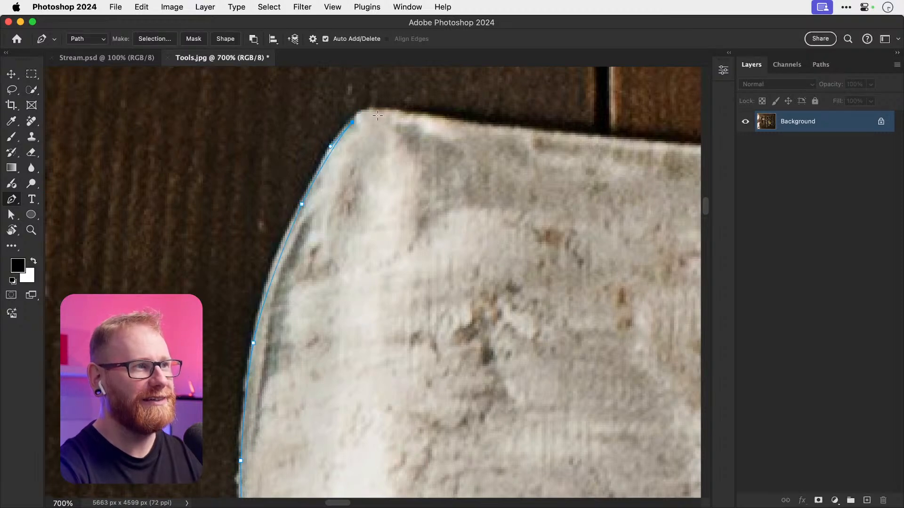
left_click_drag(391, 112, 393, 111)
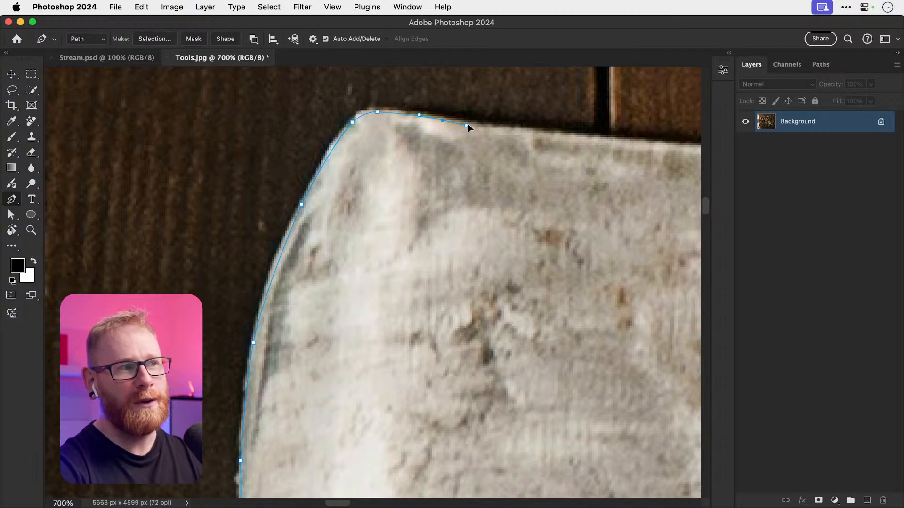
key("space")
left_click_drag(489, 137, 377, 175)
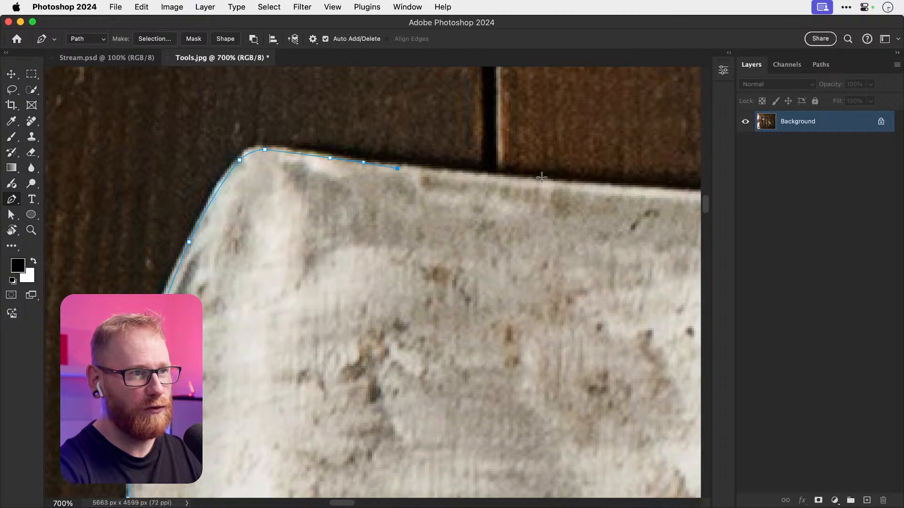
Step: Trace the long, slightly dipped top edge of the axe head with shallow curves past its lowest part
key("space")
left_click_drag(541, 178, 255, 244)
key("space")
left_click_drag(392, 239, 461, 240)
left_click_drag(530, 241, 299, 259)
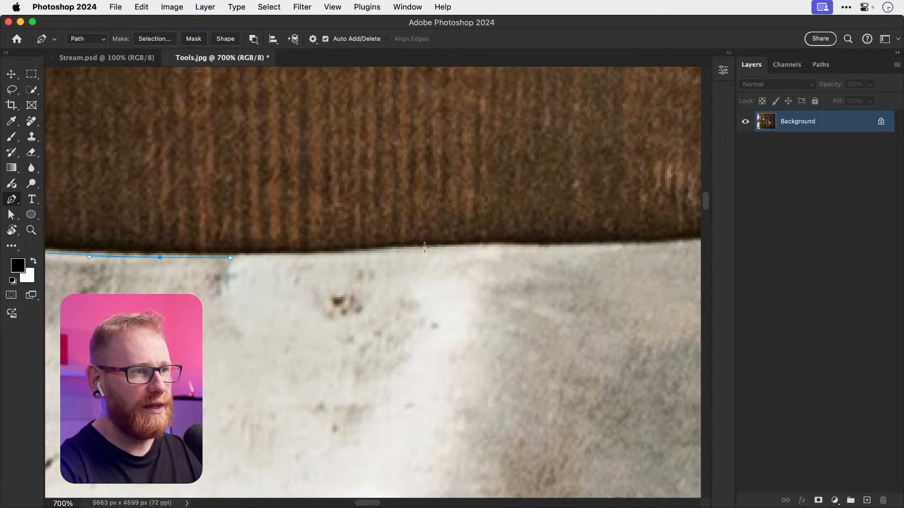
left_click(356, 255)
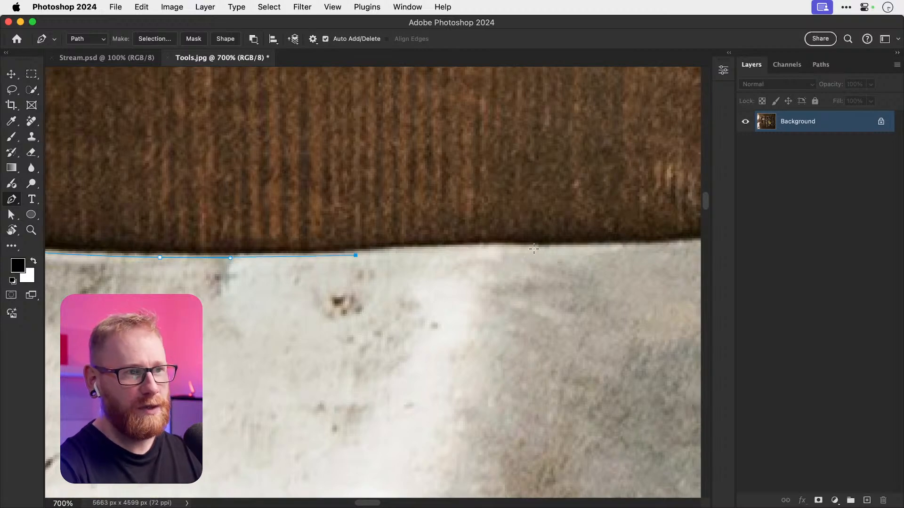
Step: Continue the path along the rest of the top edge to the start of the axe head's rounded back corner
left_click_drag(534, 249, 657, 249)
left_click_drag(579, 244, 286, 247)
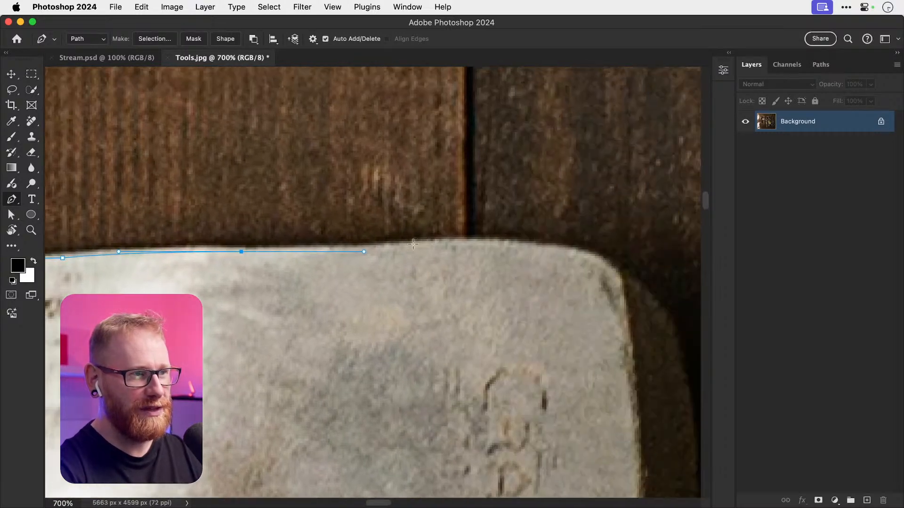
left_click(402, 245)
left_click_drag(564, 250, 391, 243)
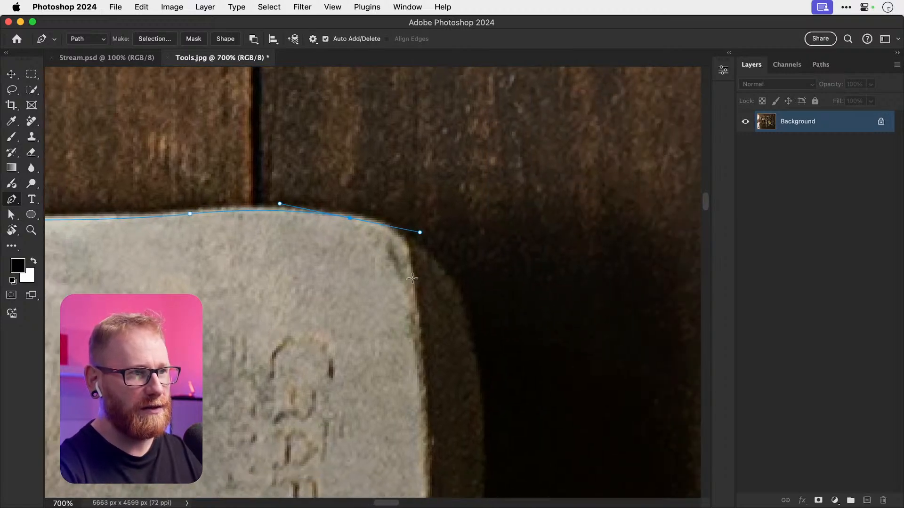
Step: Curve the path around the upper back corner and down the back edge of the axe head beside the engraved lettering
left_click(349, 218, "alt")
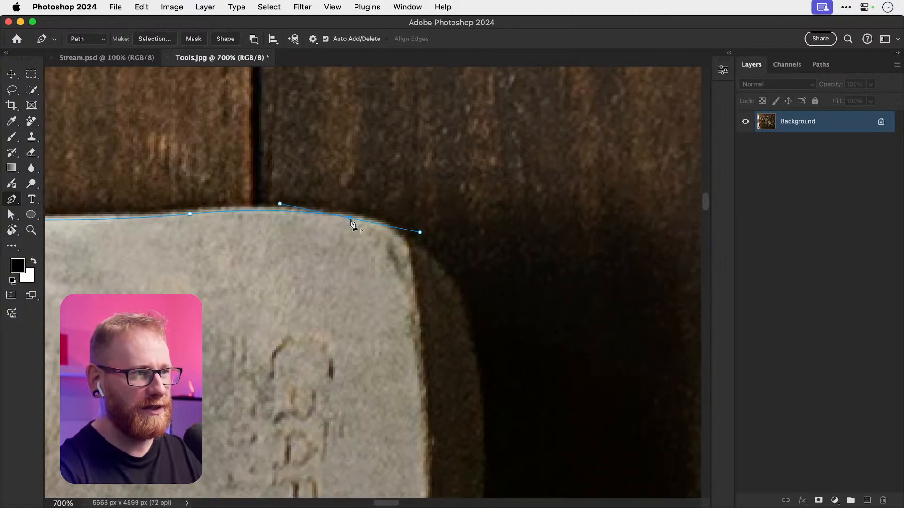
left_click_drag(413, 287, 410, 436)
left_click(411, 273, "alt")
scroll(428, 320, "down", 5)
scroll(417, 397, "down", 7)
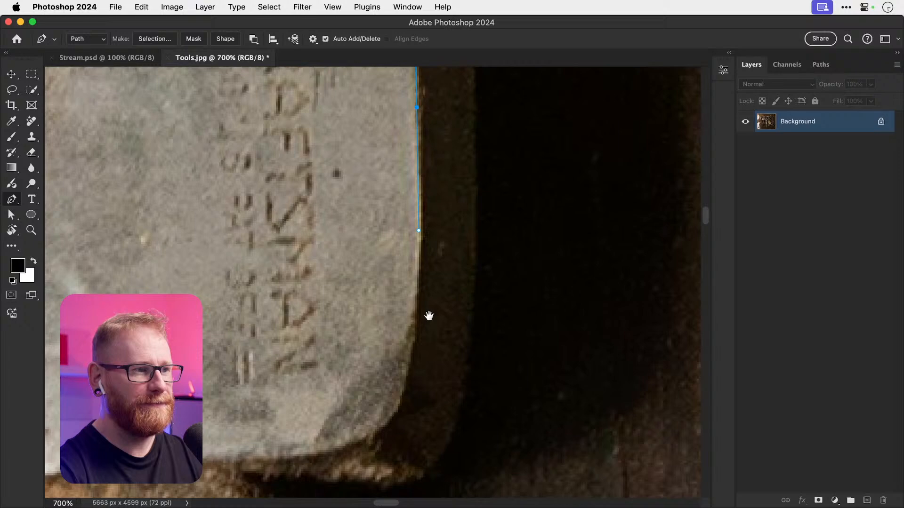
Step: Trace the lower back edge, round the bottom corner and end in a corner point where the head meets the wooden handle
left_click(410, 340)
scroll(410, 340, "down", 3)
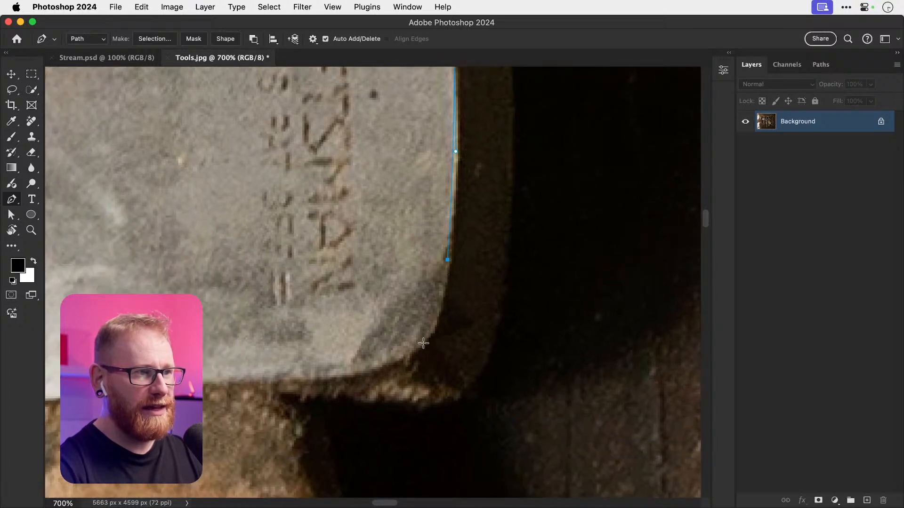
left_click_drag(424, 343, 406, 365)
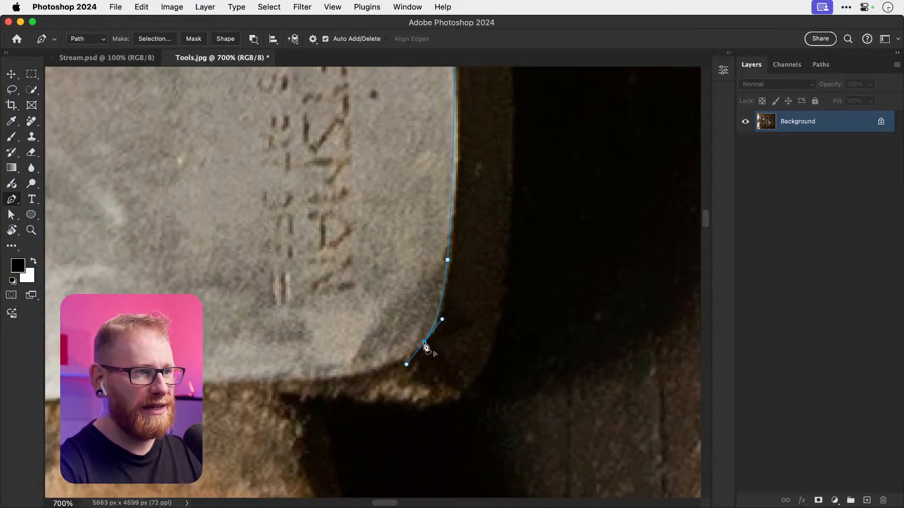
left_click(425, 344, "alt")
left_click_drag(308, 356, 378, 285)
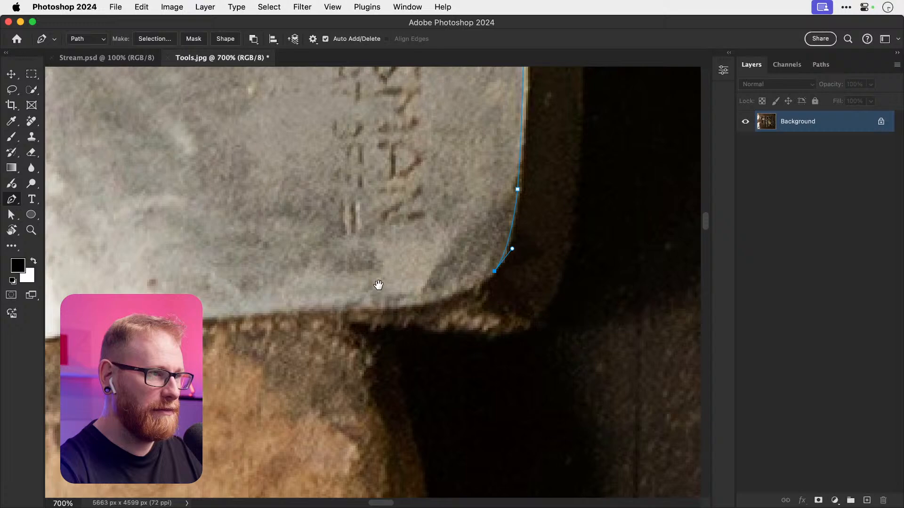
left_click_drag(284, 310, 241, 301)
left_click(345, 309, "alt")
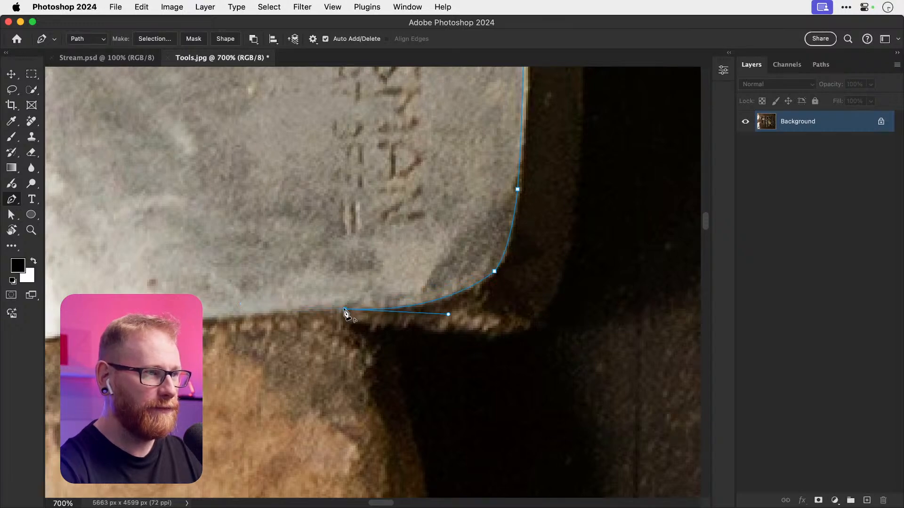
Step: Outline the jagged upper end of the wooden handle below the axe head with closely spaced short segments
left_click_drag(351, 334, 321, 202)
left_click_drag(337, 260, 352, 274)
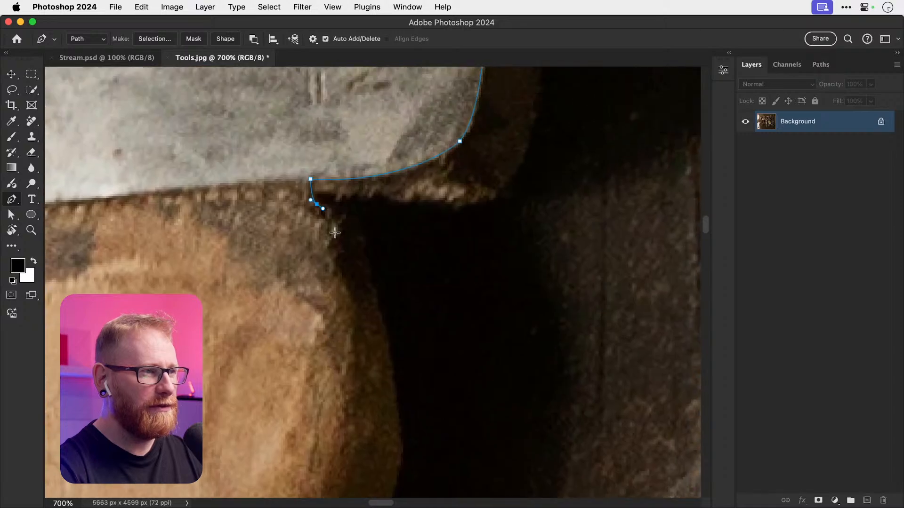
left_click(330, 218)
left_click(338, 228)
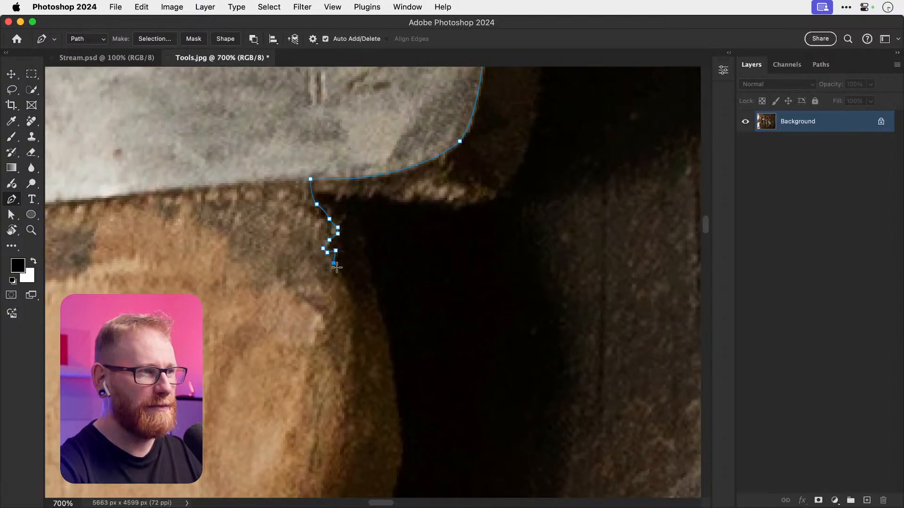
left_click(352, 272)
left_click(359, 280)
left_click_drag(411, 383, 376, 385)
left_click_drag(378, 378, 398, 266)
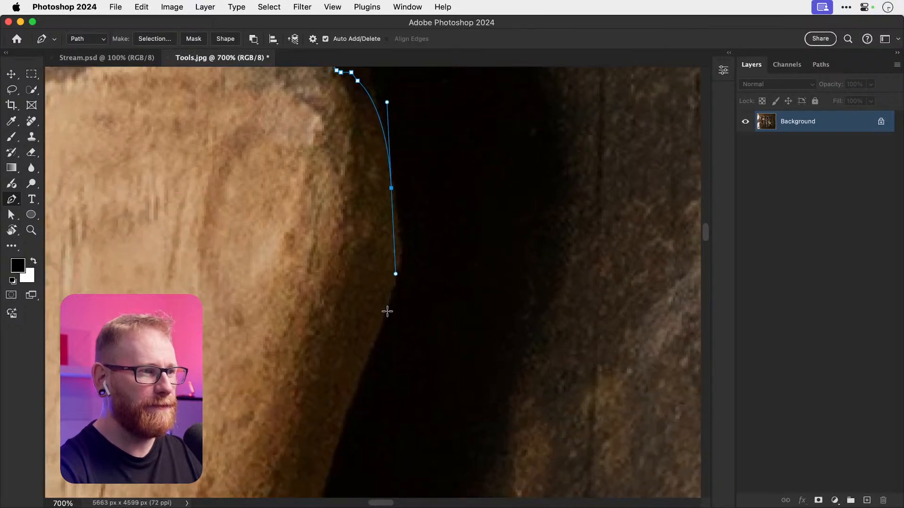
left_click(392, 189)
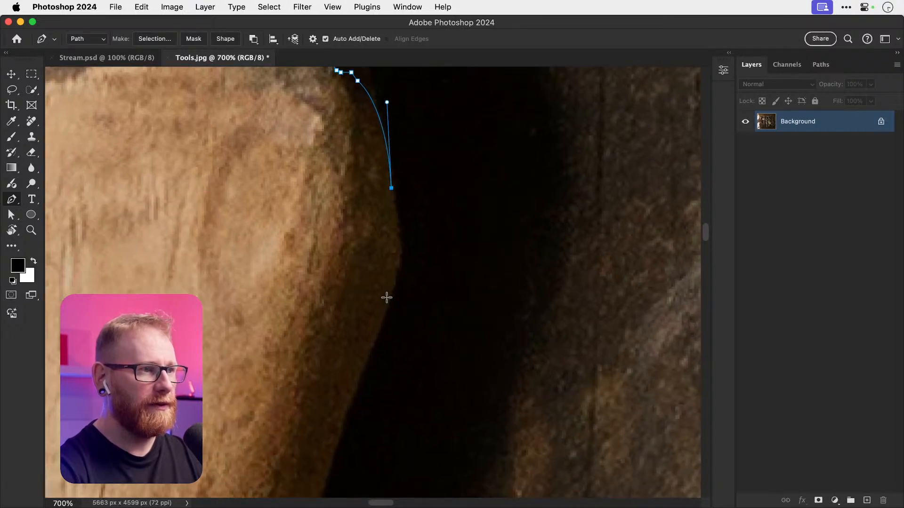
left_click_drag(385, 305, 371, 352)
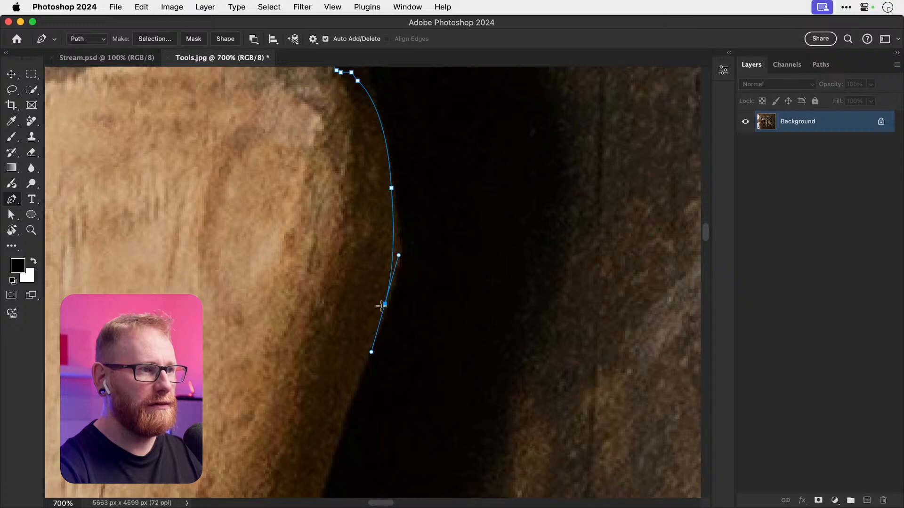
key("super+z")
key("super+z")
key("super+z")
Step: Trace the handle's outer bulge below the axe head with two curves, each ending in a corner point
left_click_drag(398, 213, 411, 363)
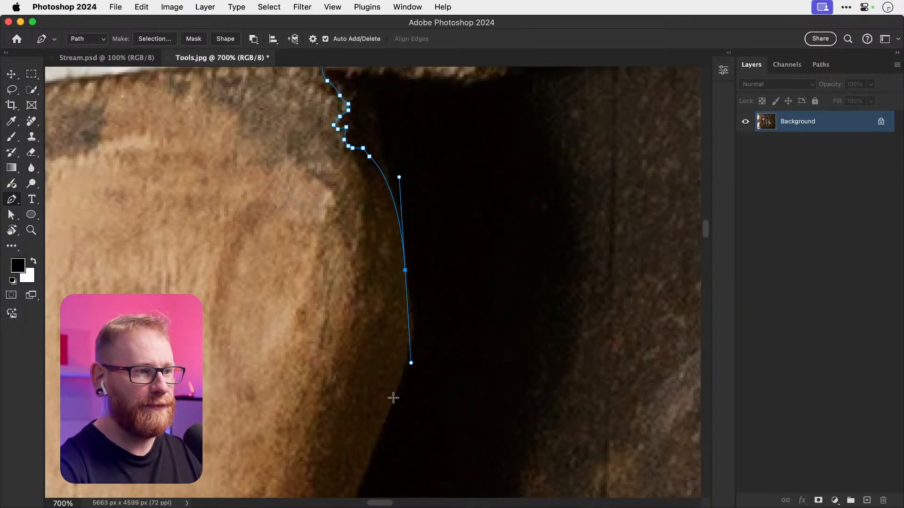
left_click(405, 271, "alt")
left_click_drag(397, 381, 469, 201)
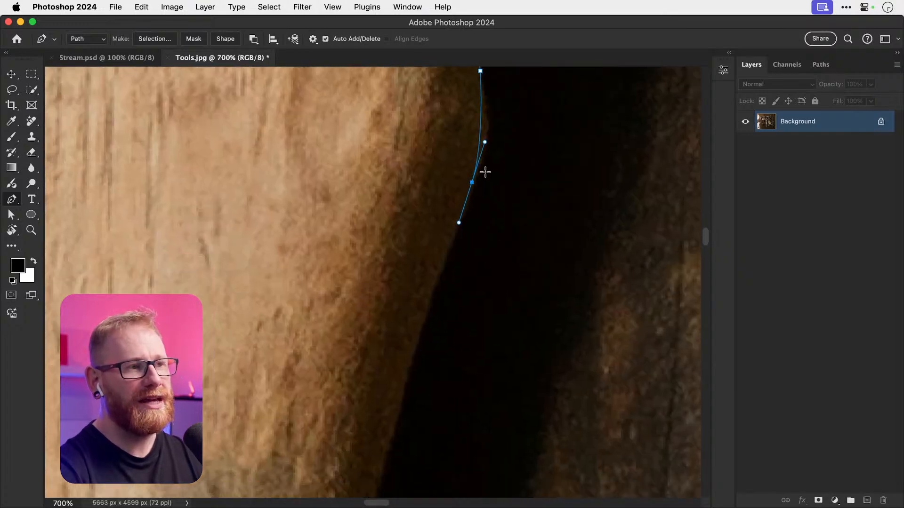
left_click(473, 184, "alt")
Step: Continue the path down the handle's shadowed outer edge with two long curves
left_click_drag(421, 327, 431, 186)
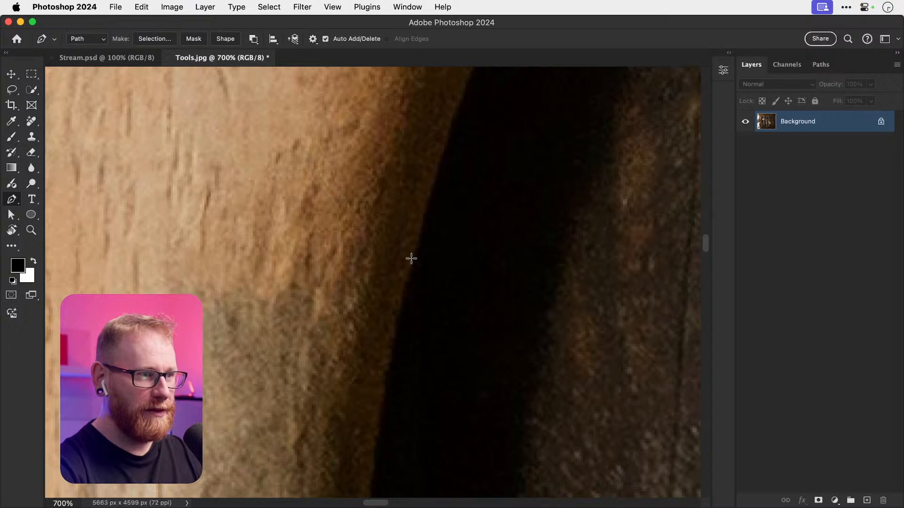
left_click_drag(410, 259, 386, 362)
left_click_drag(413, 332, 391, 108)
left_click_drag(370, 283, 376, 422)
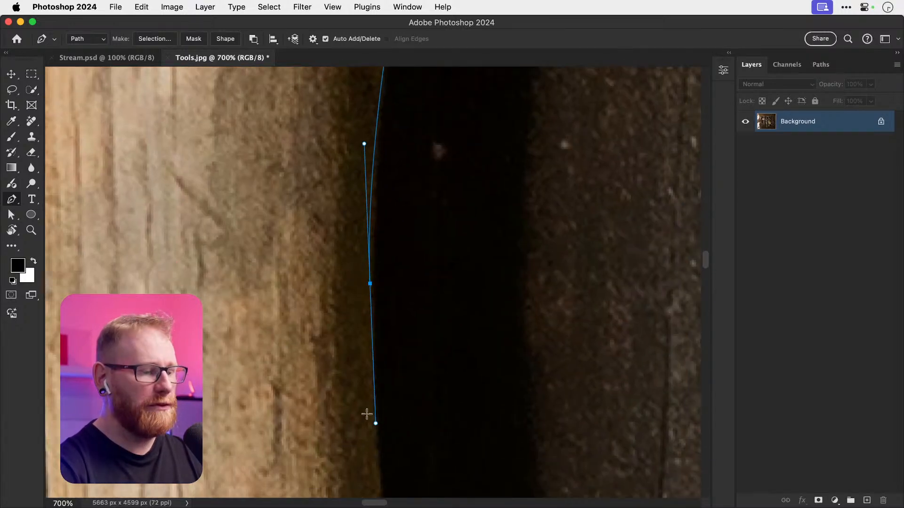
Step: Continue the Pen path down the handle's shadowed edge alongside the CAYUGA stamp with long, gentle curves
key("super+minus")
key("super+minus")
scroll(395, 334, "down", 5)
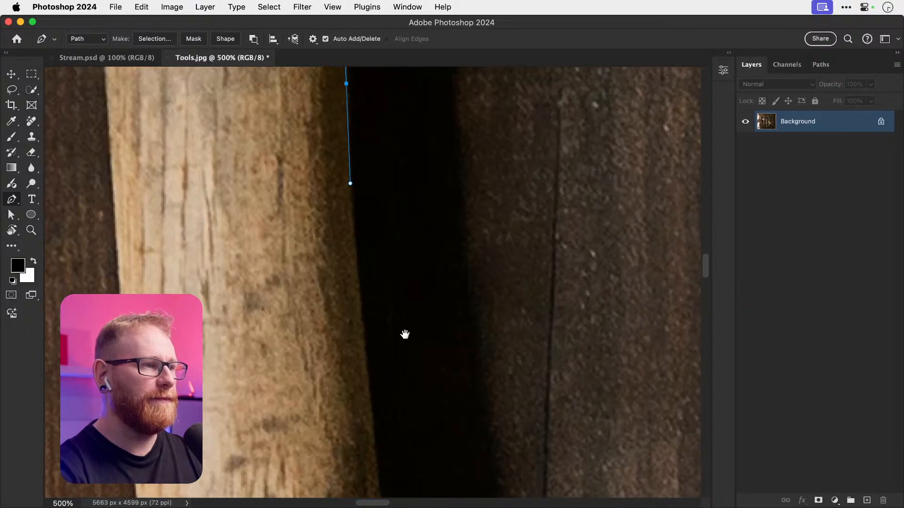
left_click(386, 351)
left_click_drag(386, 352, 411, 476)
left_click_drag(413, 418, 395, 174)
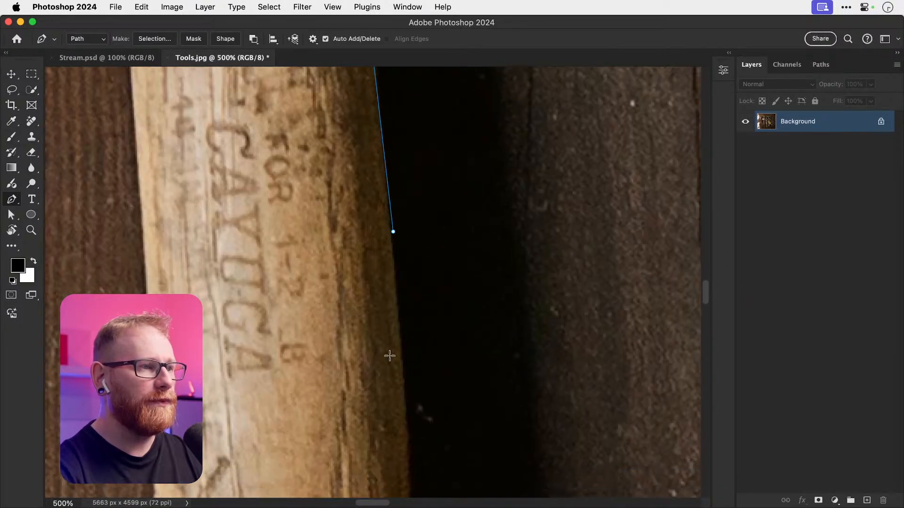
left_click(400, 354)
left_click_drag(437, 377, 468, 147)
left_click_drag(426, 461, 410, 137)
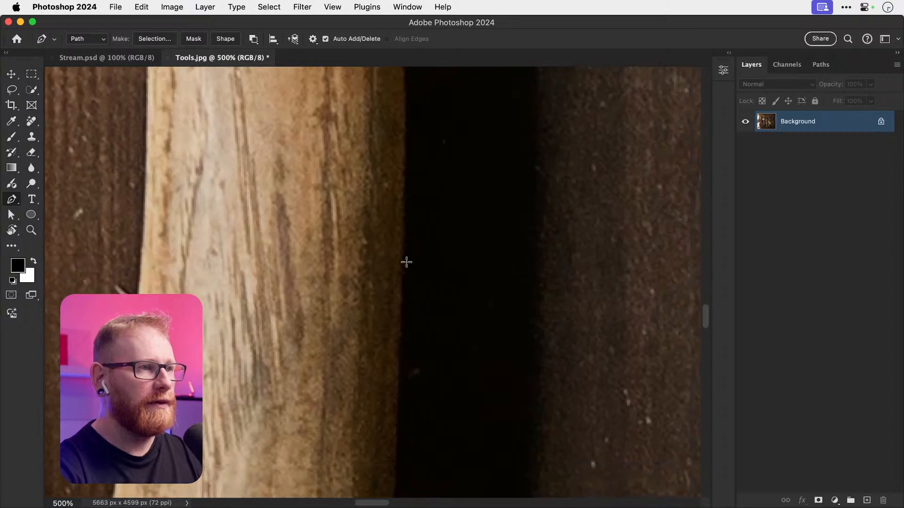
Step: Trace the lower shadowed edge to the handle's foot and round its bottom corner, ending in a corner point
left_click_drag(401, 260, 393, 385)
left_click_drag(427, 420, 451, 153)
left_click(414, 277)
left_click_drag(434, 342, 443, 123)
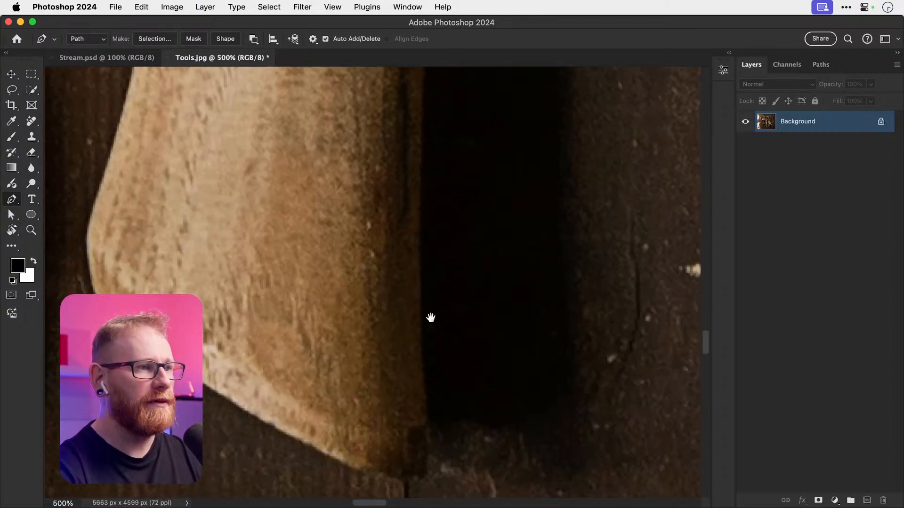
left_click_drag(423, 418, 448, 296)
left_click_drag(423, 354, 405, 360)
left_click(423, 355, "alt")
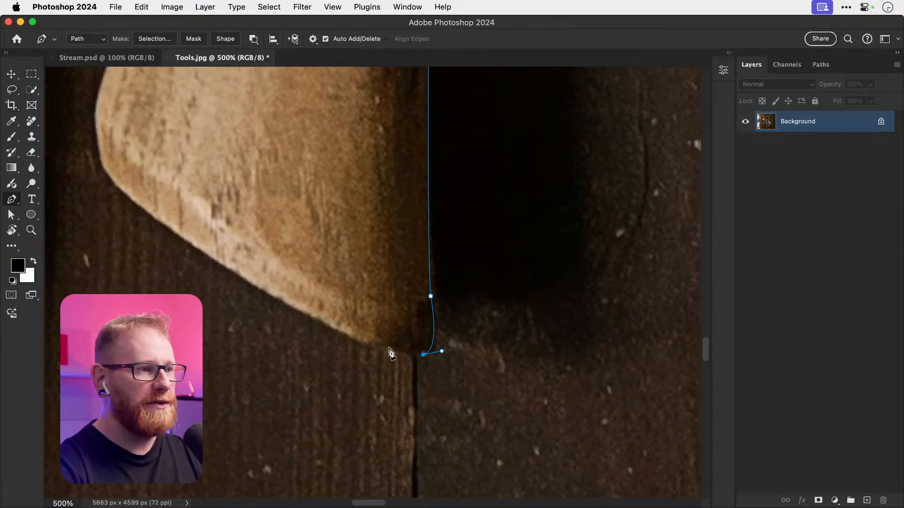
Step: Trace the slanted end of the handle up to its heel with two curves, each ending in a corner point
left_click_drag(352, 338, 305, 312)
left_click(353, 338, "alt")
left_click_drag(122, 172, 182, 194)
left_click(240, 257, "alt")
Step: Curve the path around the heel and up the lit edge of the handle's flared lower part
scroll(229, 282, "up", 5)
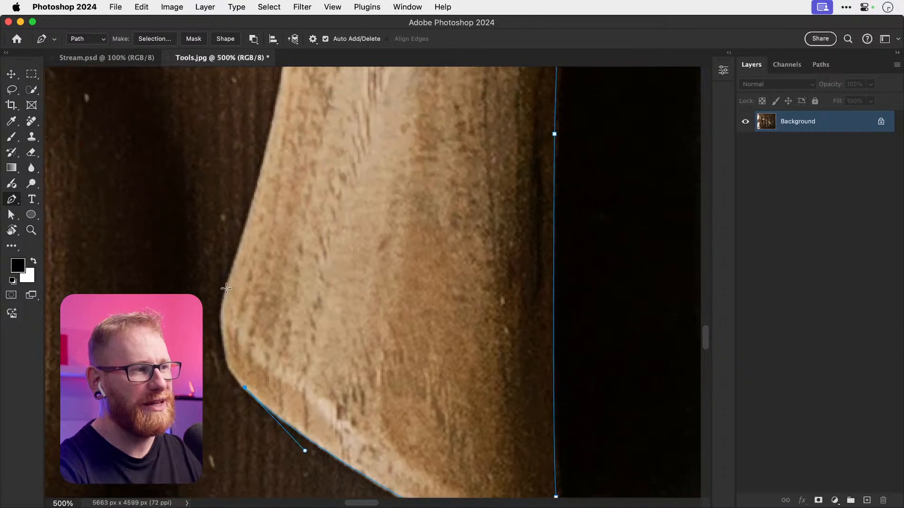
left_click_drag(228, 284, 280, 379)
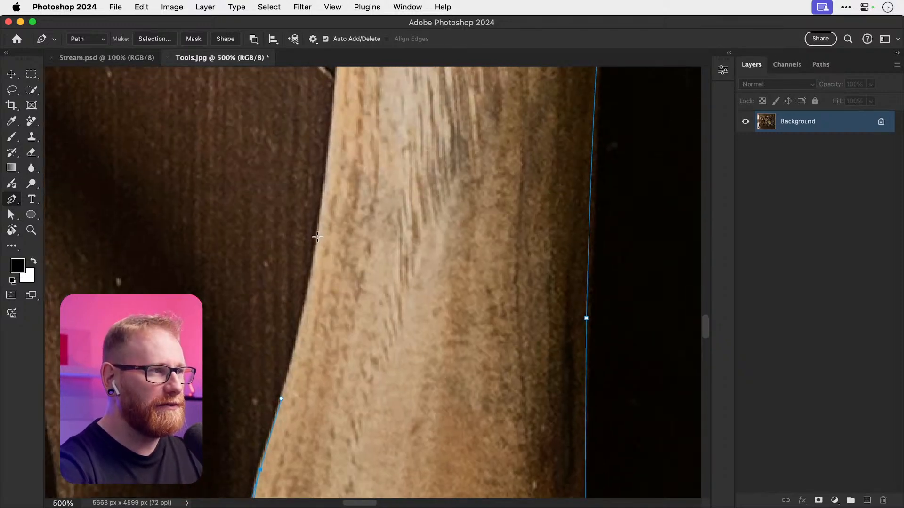
left_click_drag(319, 237, 335, 127)
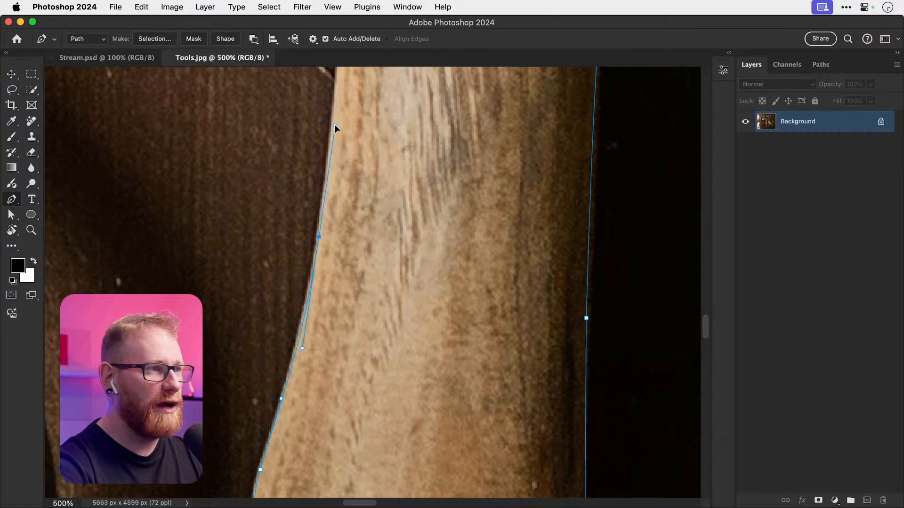
scroll(335, 141, "up", 6)
left_click(330, 188)
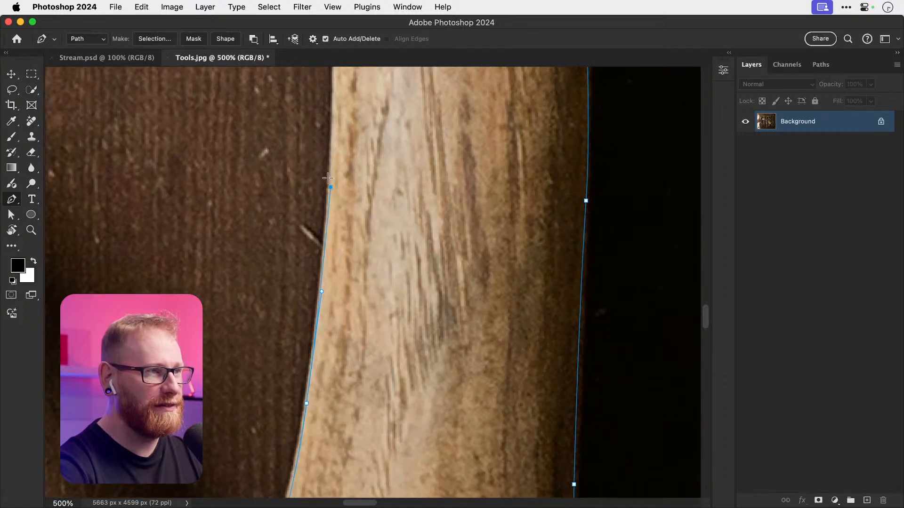
Step: Extend the path up the handle's lit edge to the level of the CAYUGA stamp, undoing any misplaced point
key("super+minus")
key("super+minus")
left_click_drag(327, 178, 351, 360)
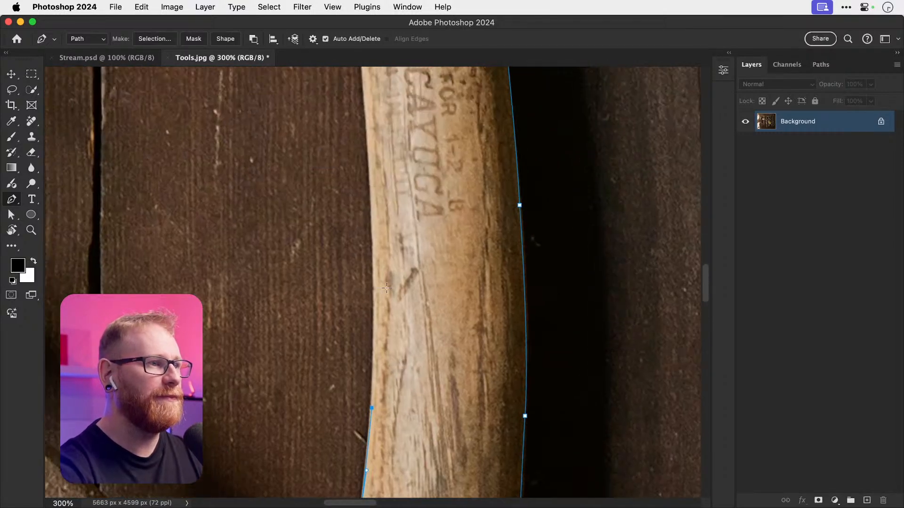
key("super+z")
left_click_drag(377, 284, 370, 177)
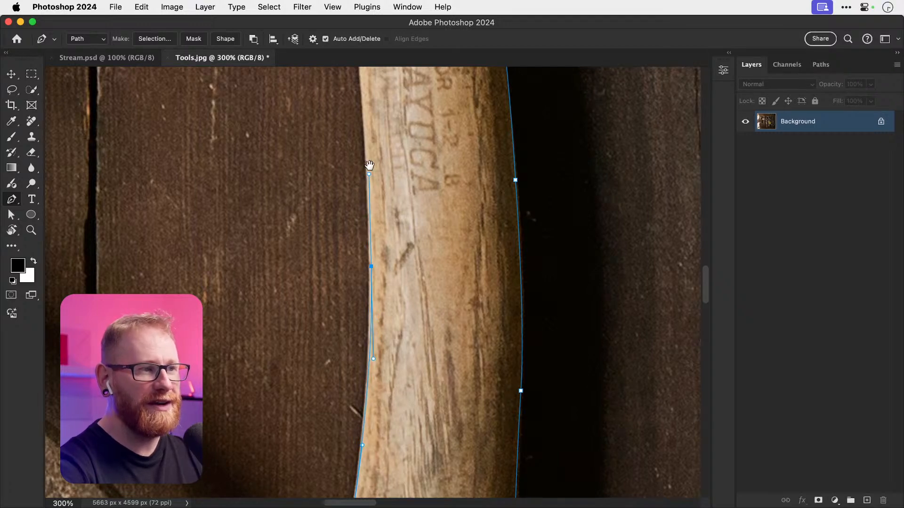
scroll(371, 226, "up", 5)
left_click(399, 212)
Step: Continue the path up the lit edge from the CAYUGA stamp to the handle's narrow section below the axe head
scroll(399, 212, "up", 8)
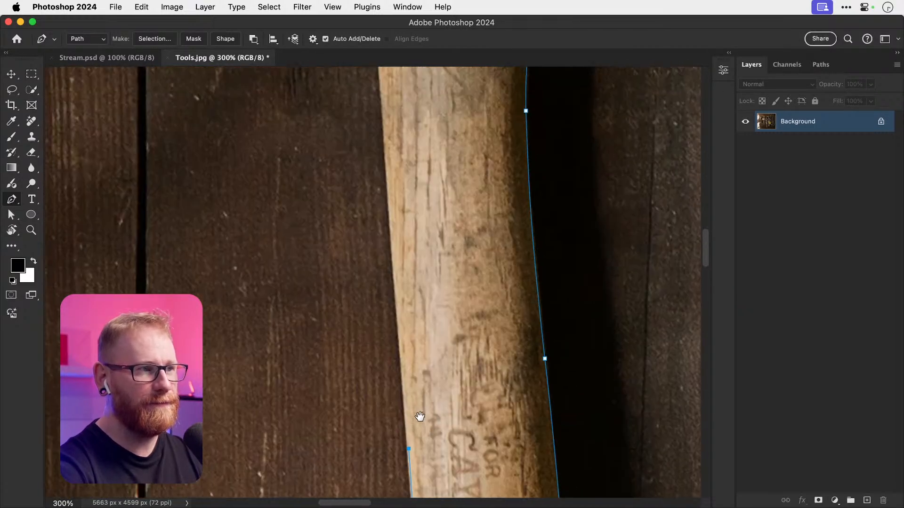
left_click(392, 191)
scroll(396, 220, "up", 3)
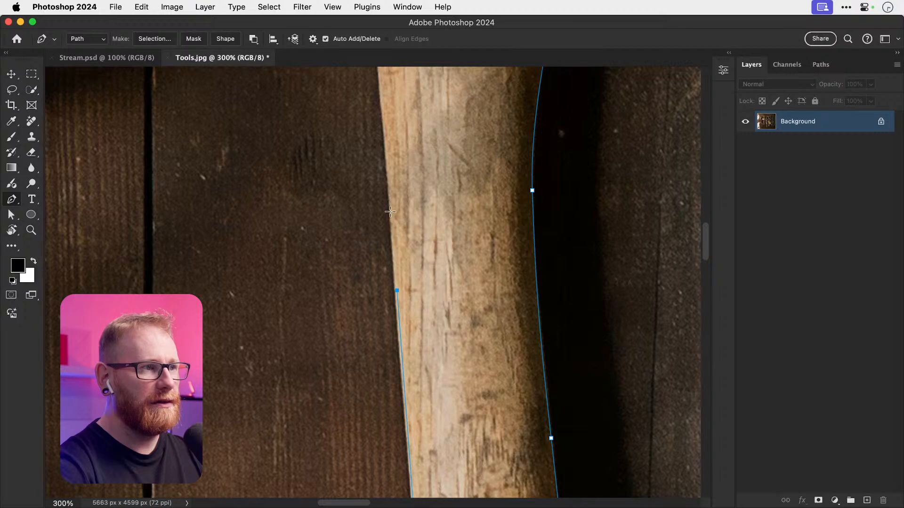
scroll(391, 212, "up", 4)
left_click_drag(394, 186, 390, 130)
scroll(368, 255, "up", 7)
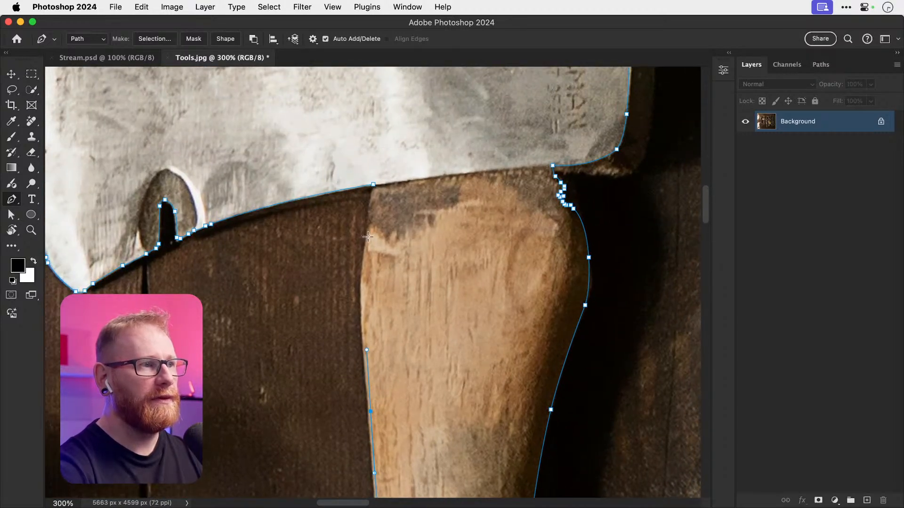
Step: Curve the path along the handle's upper bulge and close it at the starting anchor under the axe head
left_click_drag(368, 236, 371, 212)
left_click(368, 238, "alt")
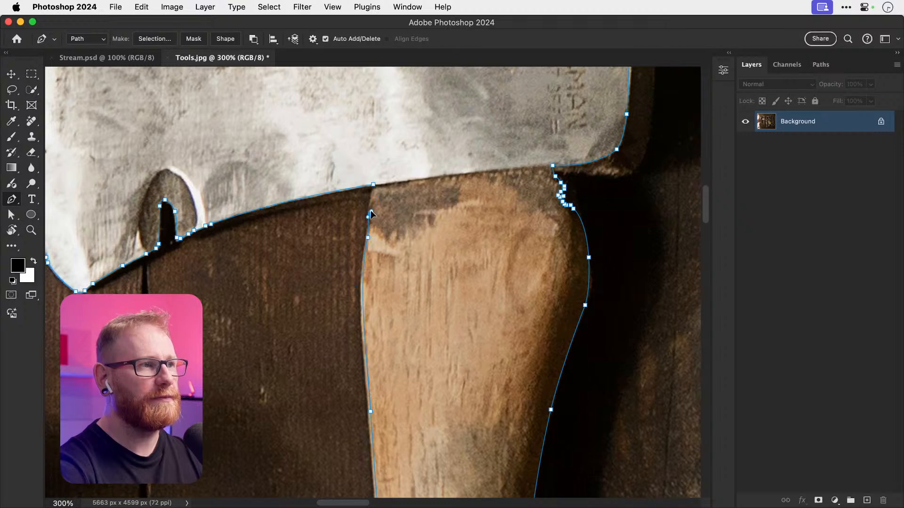
left_click(374, 185)
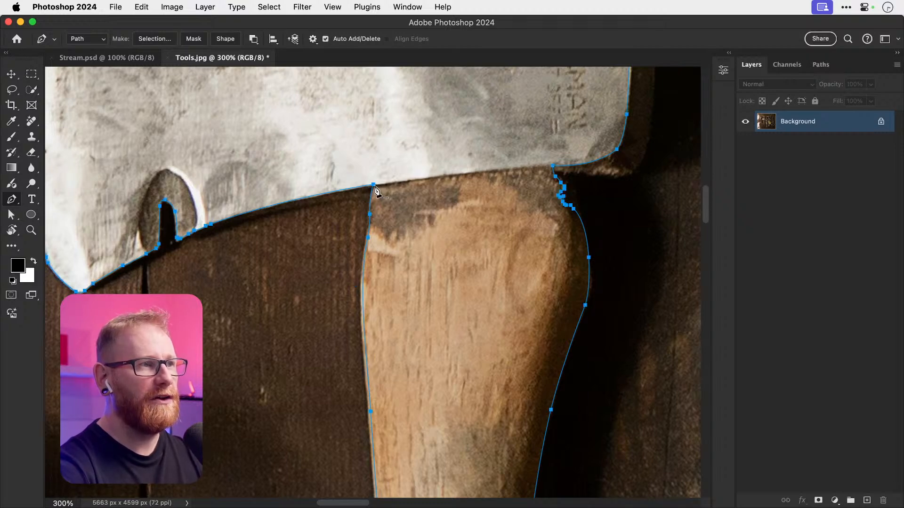
key("super+z")
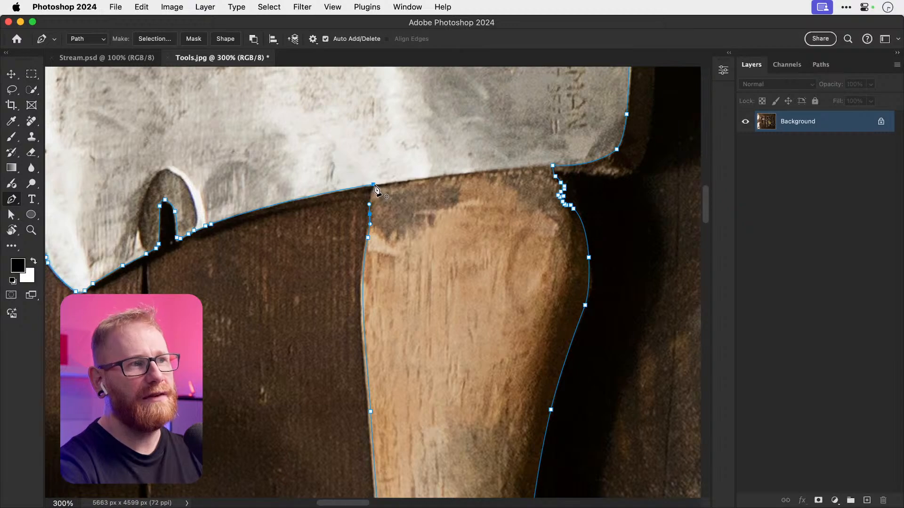
left_click(374, 186)
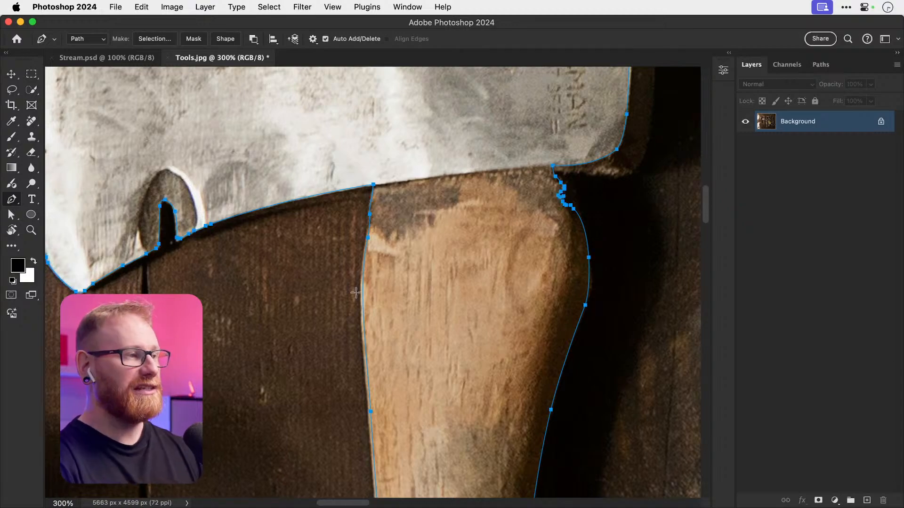
Step: Select the entire axe path with the Path Selection Tool and deselect it again
key("super+0")
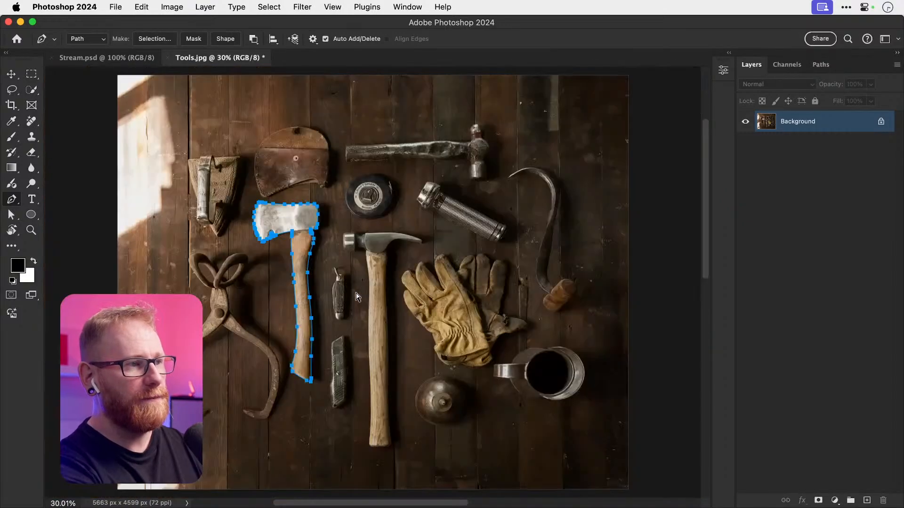
left_click_drag(292, 267, 329, 280)
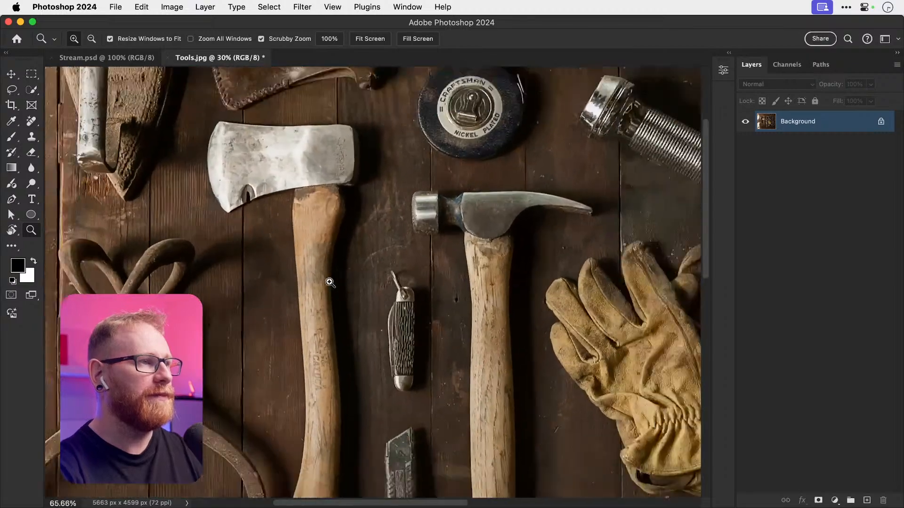
key("v")
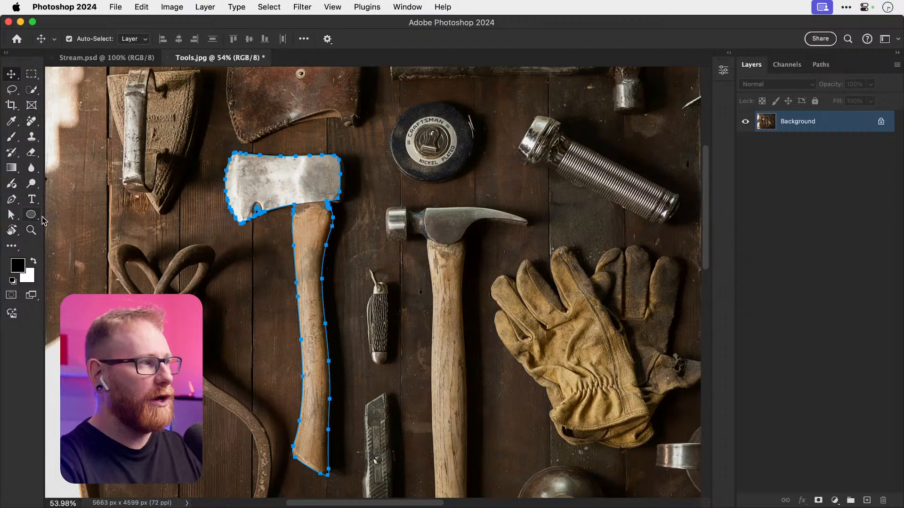
left_click(11, 215)
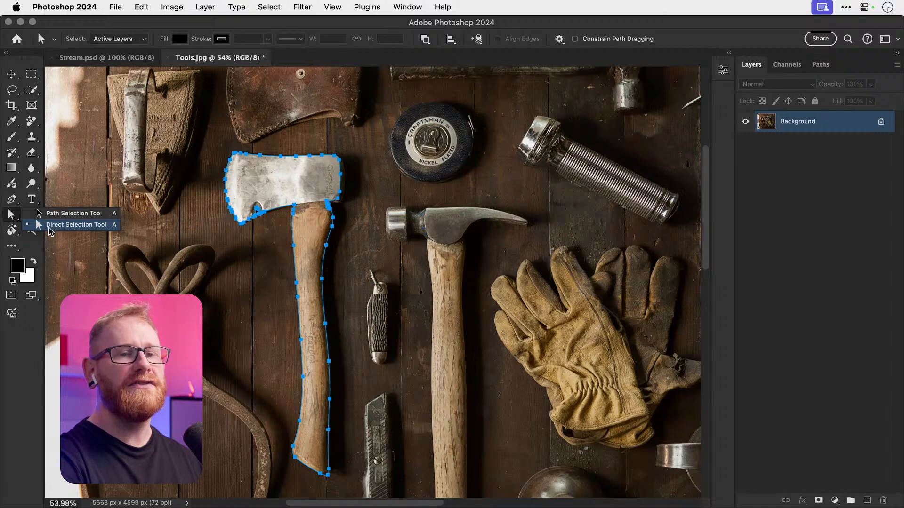
left_click(70, 225)
left_click(256, 261)
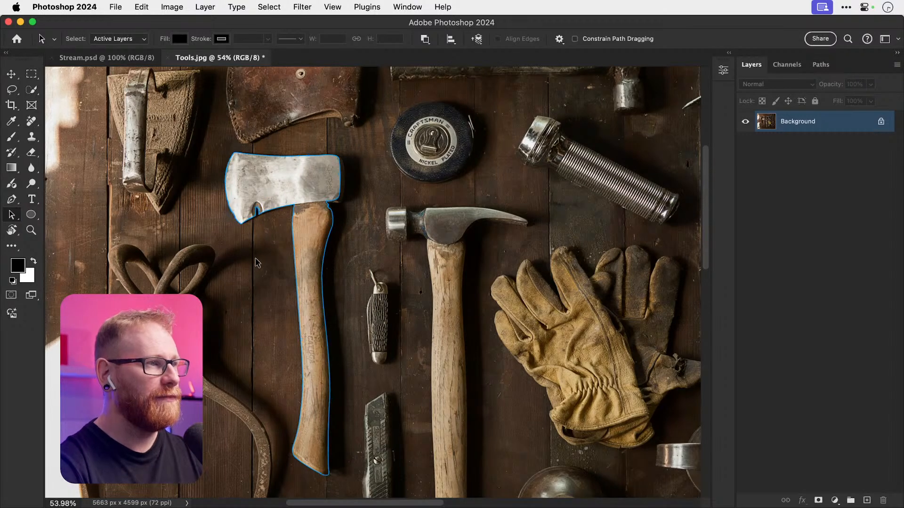
left_click(277, 193)
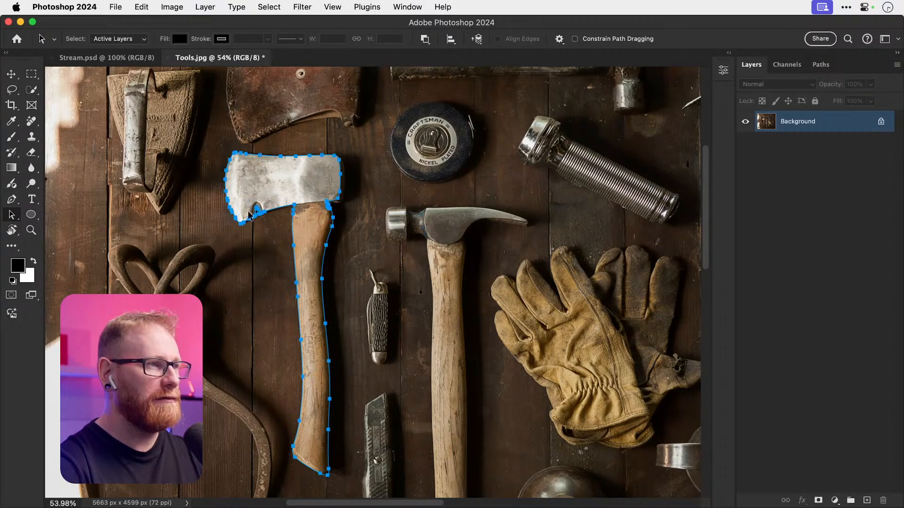
left_click(128, 220)
Step: Try moving the anchor at the axe head's upper back corner with the Direct Selection Tool and undo the move
right_click(15, 217)
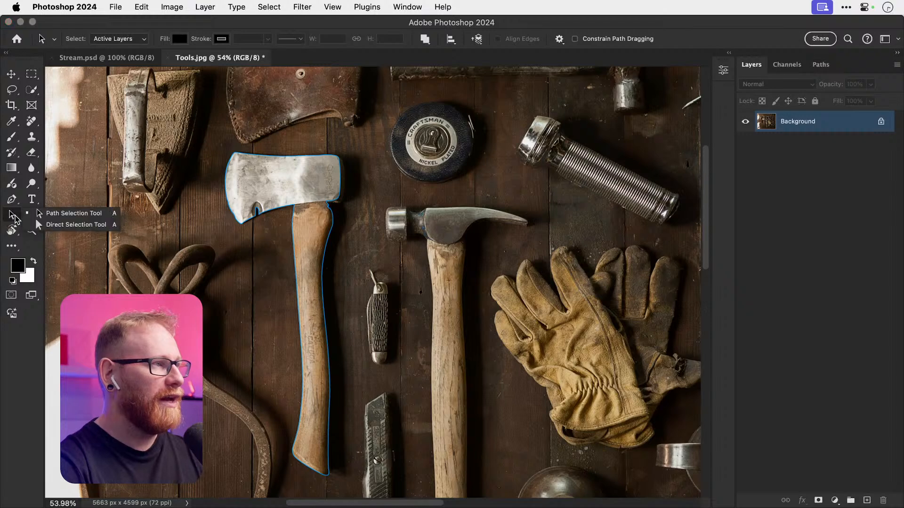
left_click(70, 224)
left_click(338, 166)
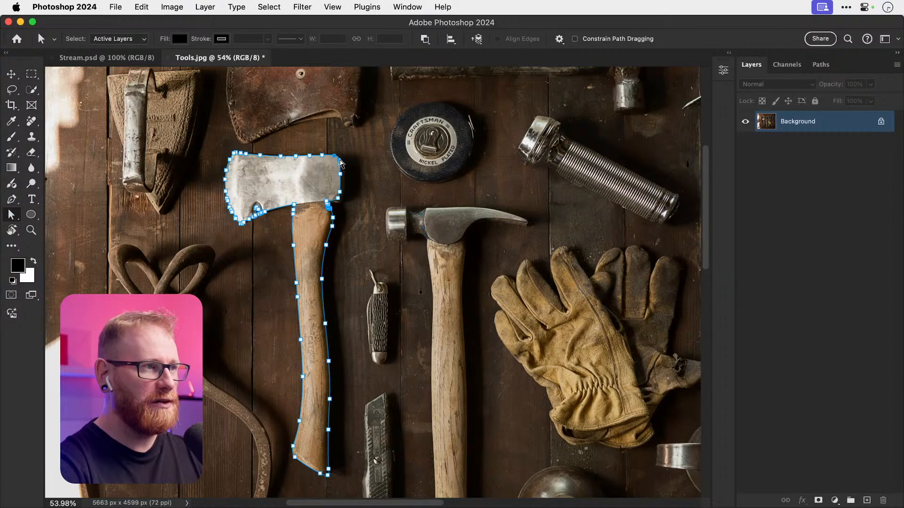
left_click_drag(340, 158, 328, 130)
key("super+z")
key("super+z")
key("v")
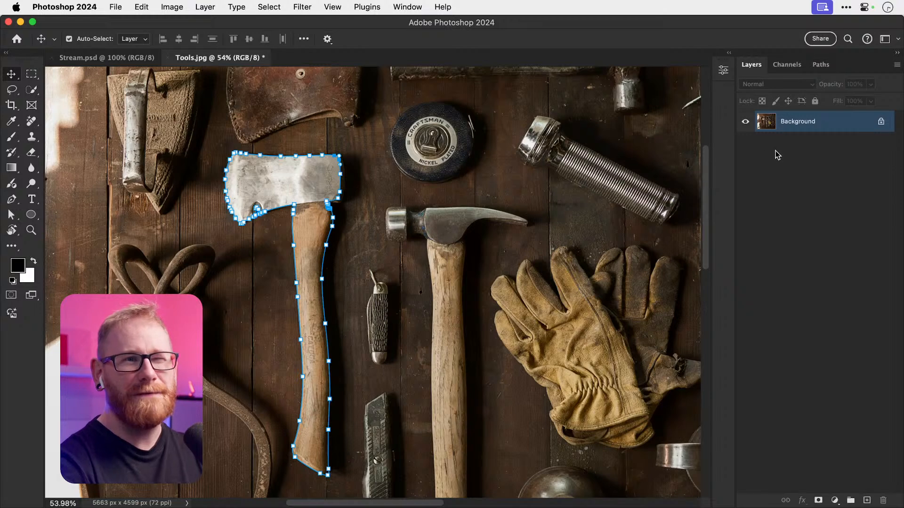
Step: Find the Work Path and toggle its outline on the image by selecting and deselecting it
left_click(827, 67)
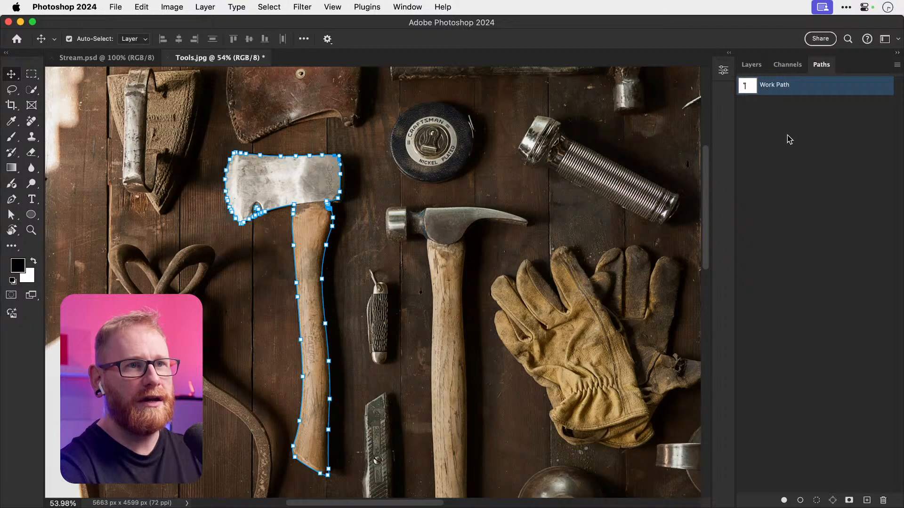
left_click(772, 139)
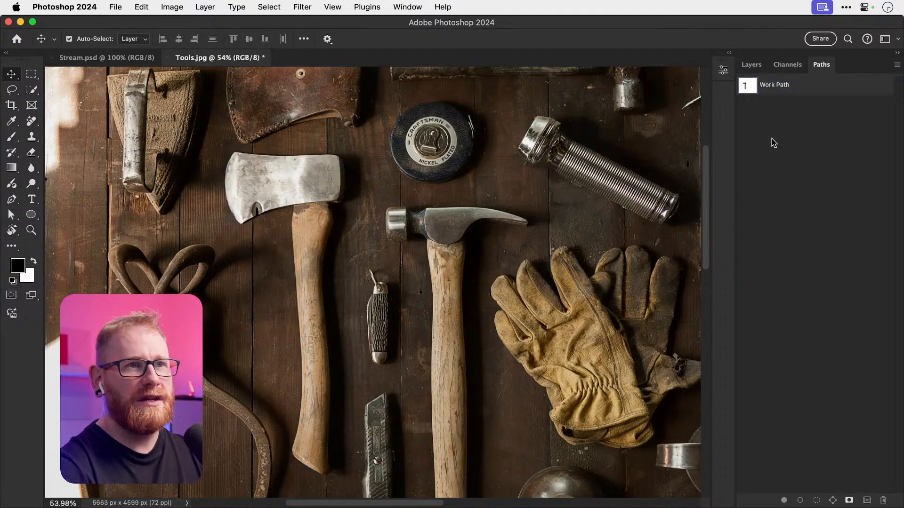
left_click(772, 92)
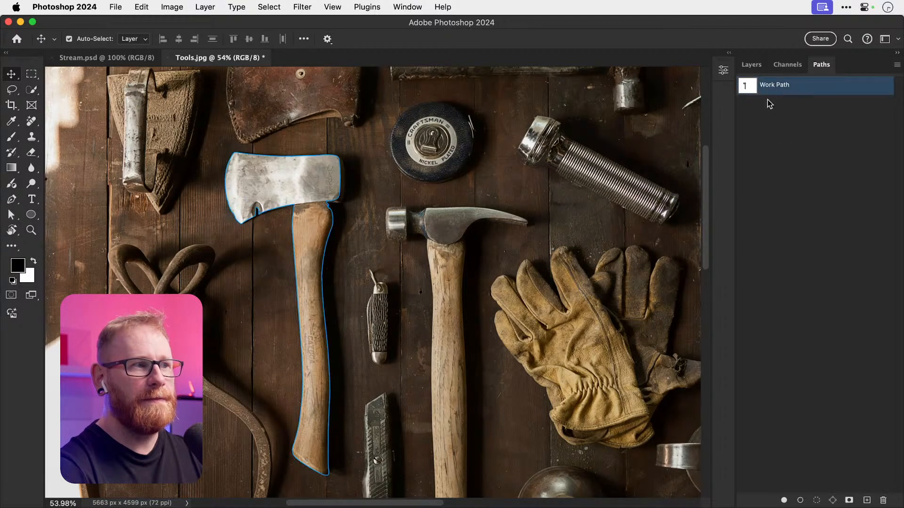
left_click(764, 124)
left_click(774, 89)
left_click(777, 118)
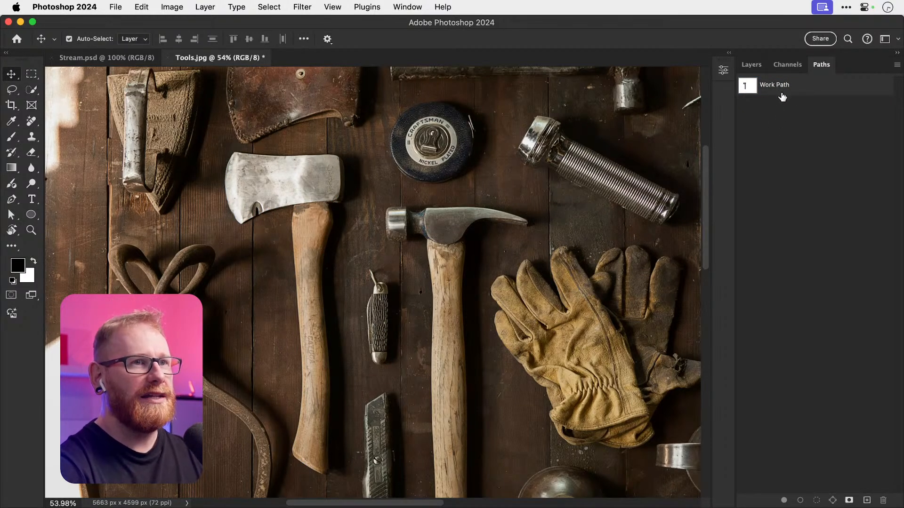
Step: Load the Work Path as a selection and add a layer mask from it to the Background layer
left_click(757, 92)
left_click(747, 89, "super")
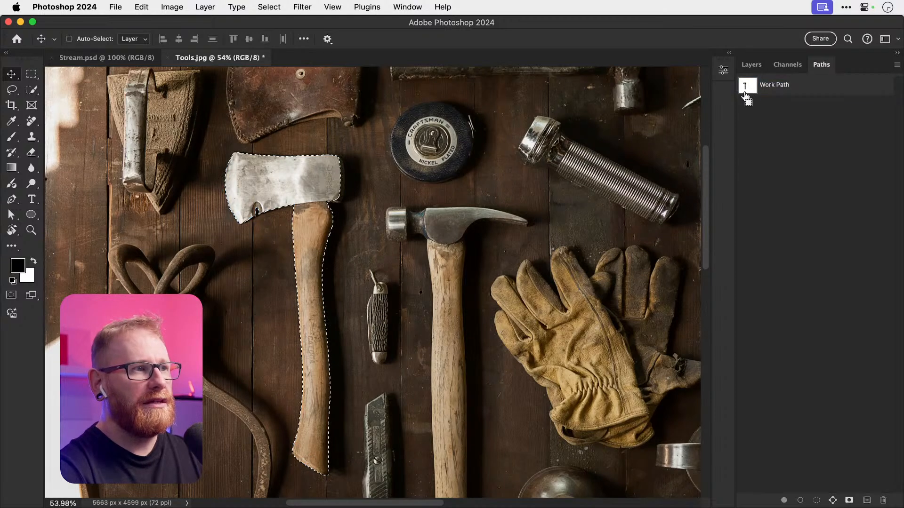
key("F7")
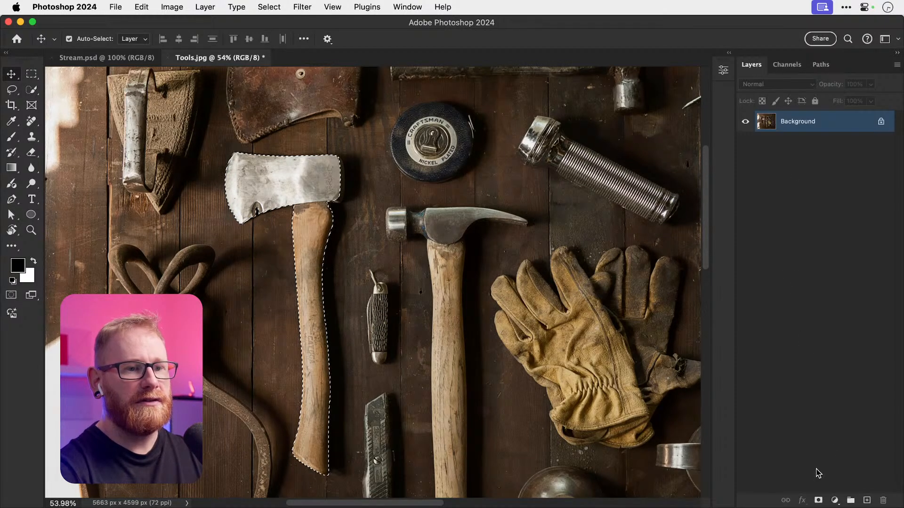
left_click(818, 501)
Step: Undo the layer mask, clear the axe selection and return to the list of paths
key("super+z")
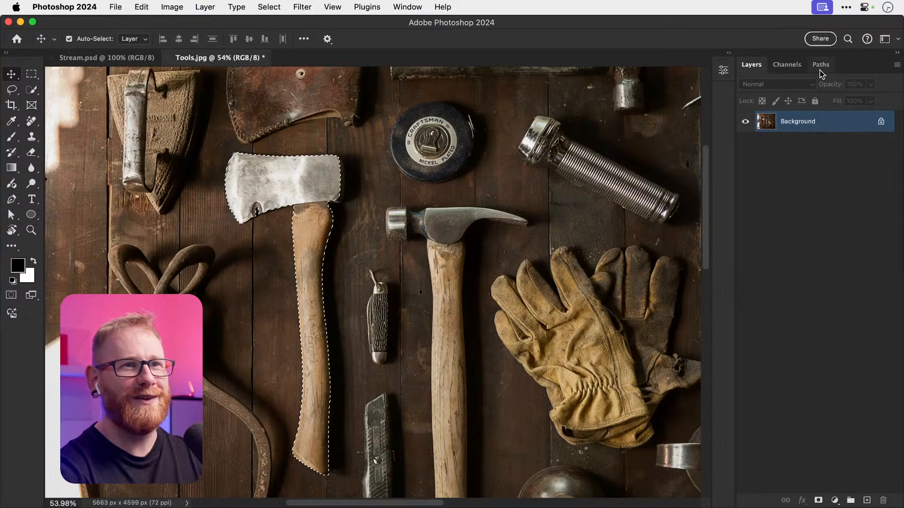
key("super+d")
left_click(821, 66)
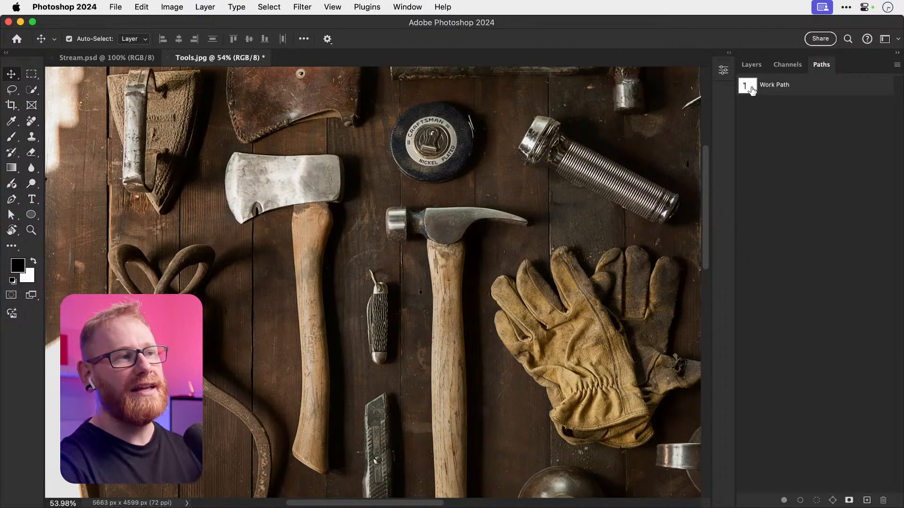
Step: Select the whole axe path with the Path Selection Tool and set its path operation to Combine Shapes
left_click(779, 87)
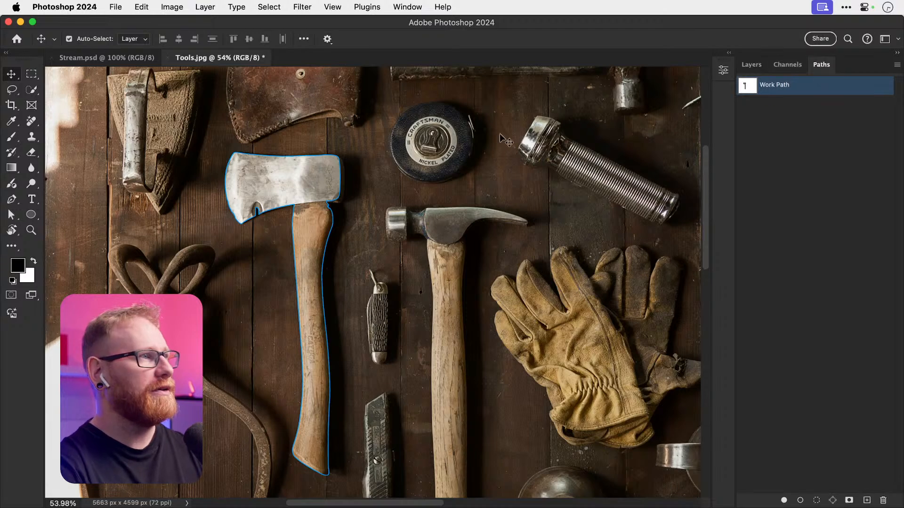
left_click(14, 200)
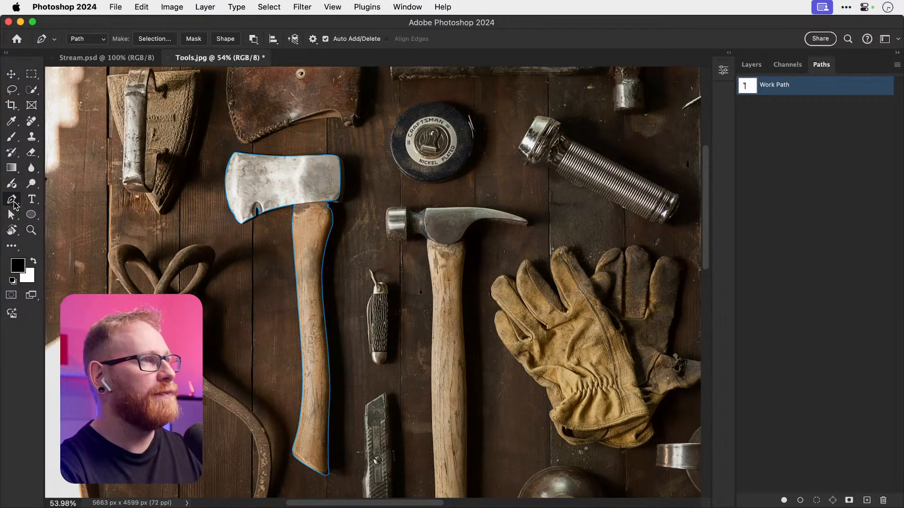
left_click(12, 215)
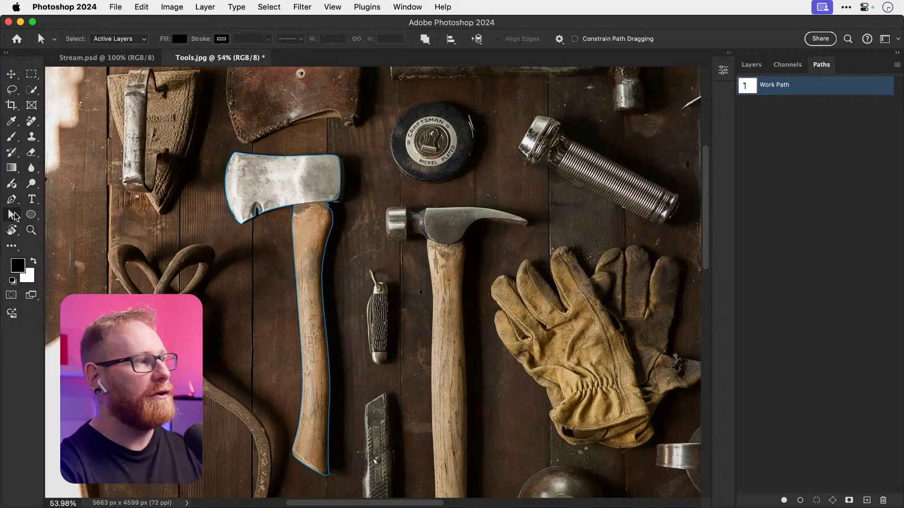
left_click(309, 180)
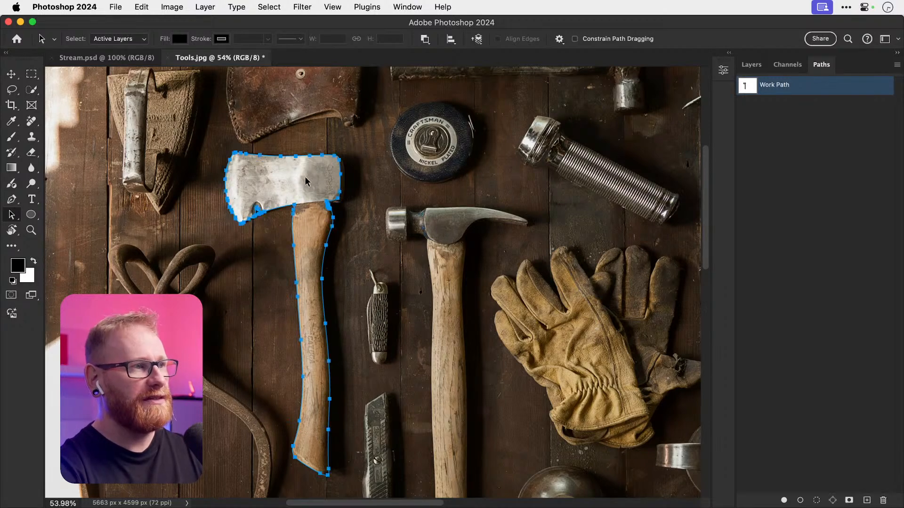
left_click(426, 39)
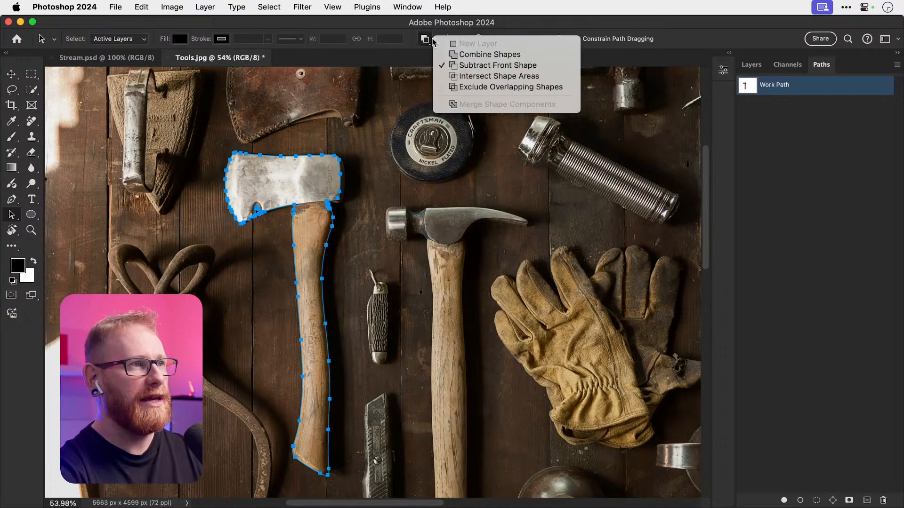
left_click(480, 54)
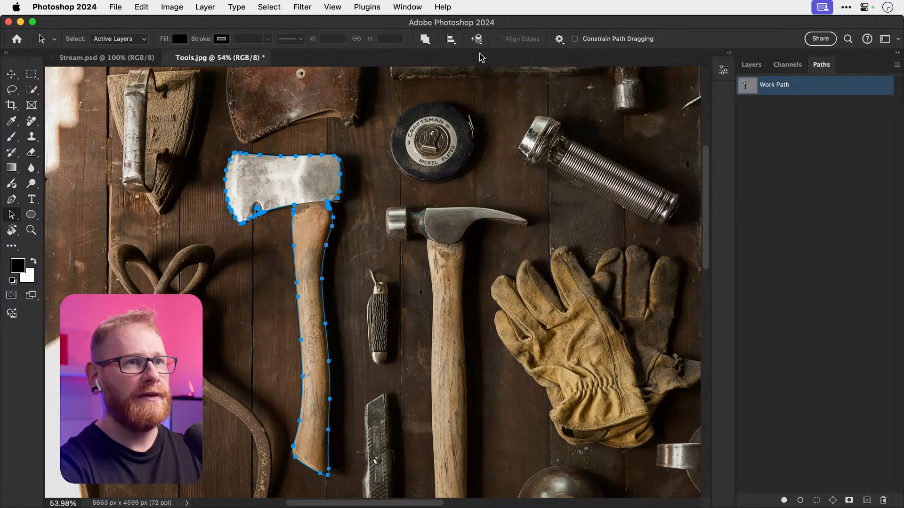
left_click(426, 40)
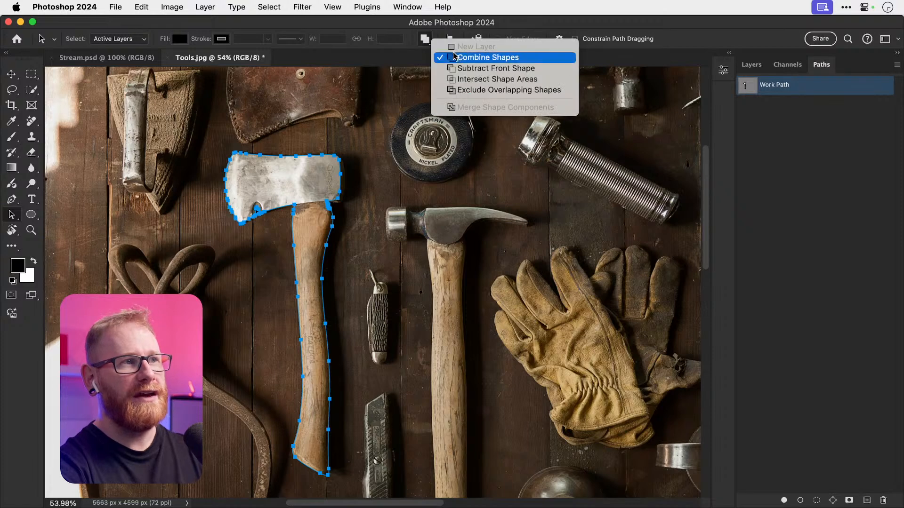
left_click(426, 41)
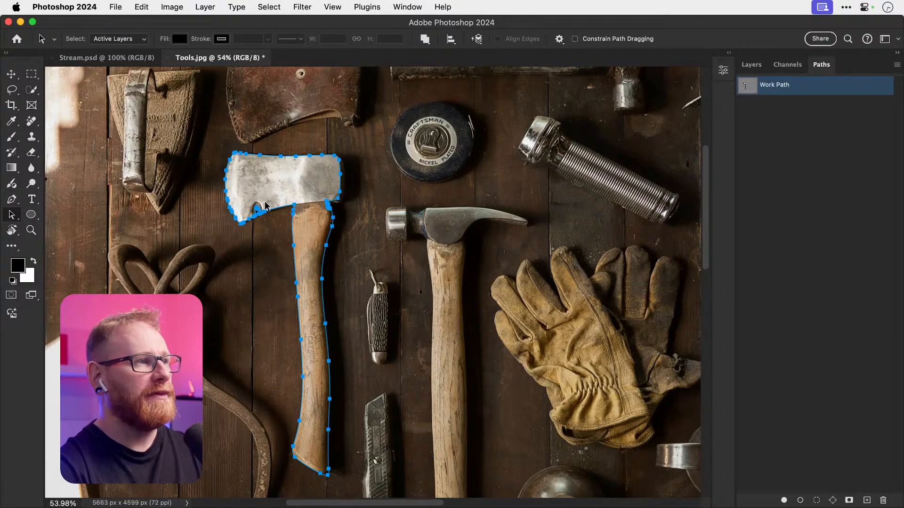
Step: Draw a small closed subpath inside the axe head, above and beside the notch, with the Pen tool
key("z")
left_click_drag(247, 206, 323, 216)
left_click_drag(301, 217, 295, 250)
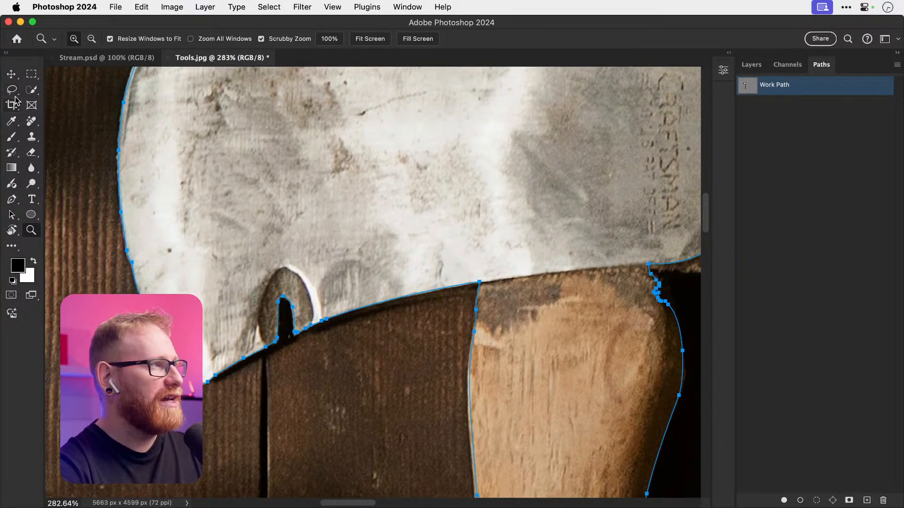
left_click(12, 199)
left_click(202, 277)
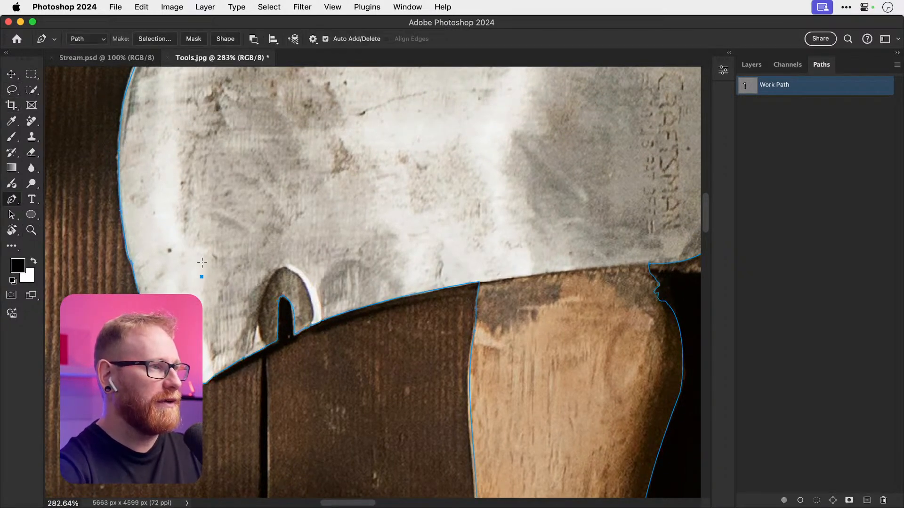
left_click_drag(197, 247, 207, 282)
left_click(216, 239)
left_click(201, 276)
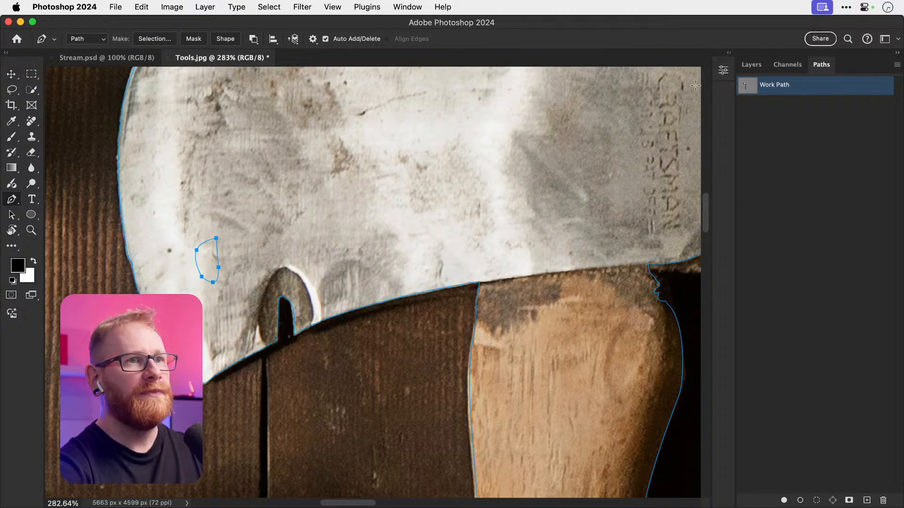
Step: Select only the small subpath in the axe head and set its path operation to Subtract Front Shape
left_click(750, 91, "super")
key("super+d")
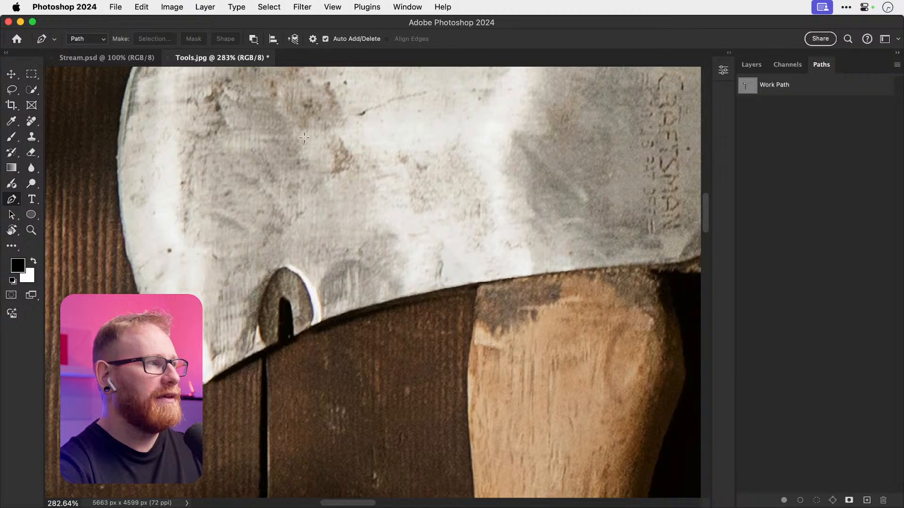
left_click(11, 215)
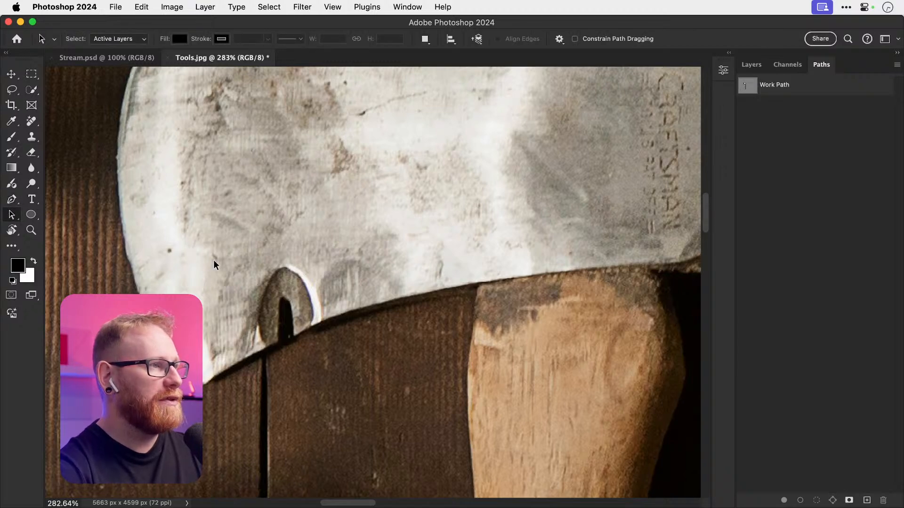
left_click(799, 91)
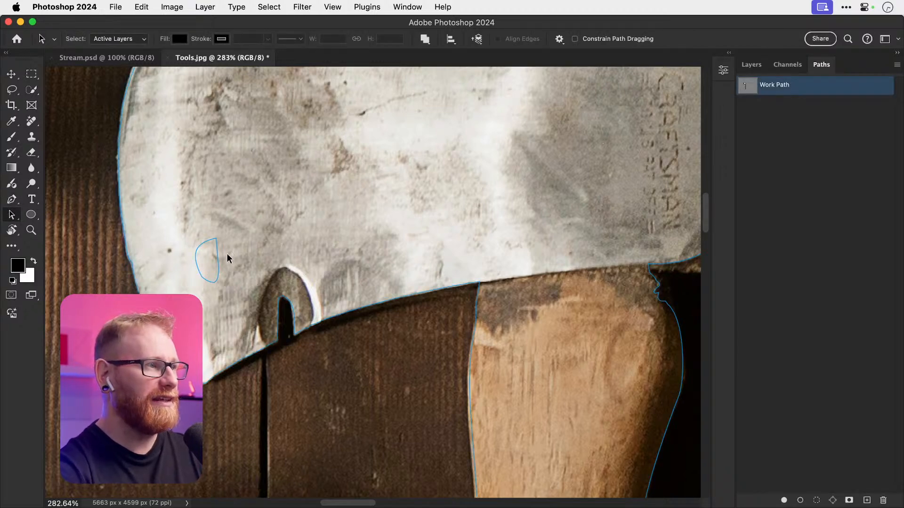
left_click(217, 263)
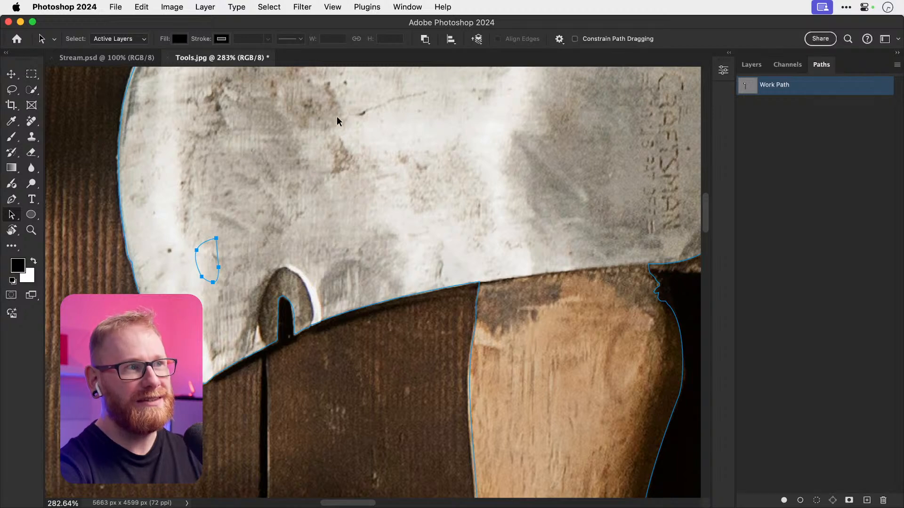
left_click(425, 38)
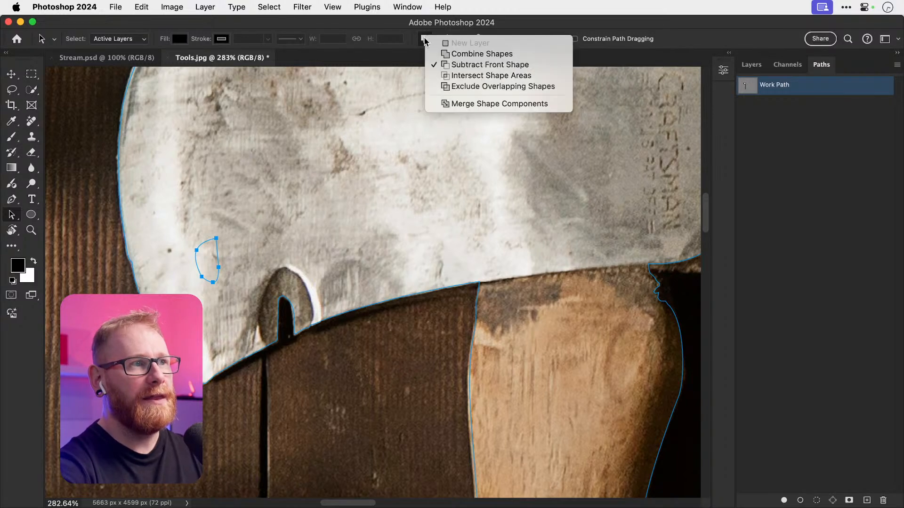
left_click(462, 69)
Step: Load the Work Path with its subtracted hole as a selection and add a layer mask from it to the Background layer
left_click_drag(747, 89, 749, 92)
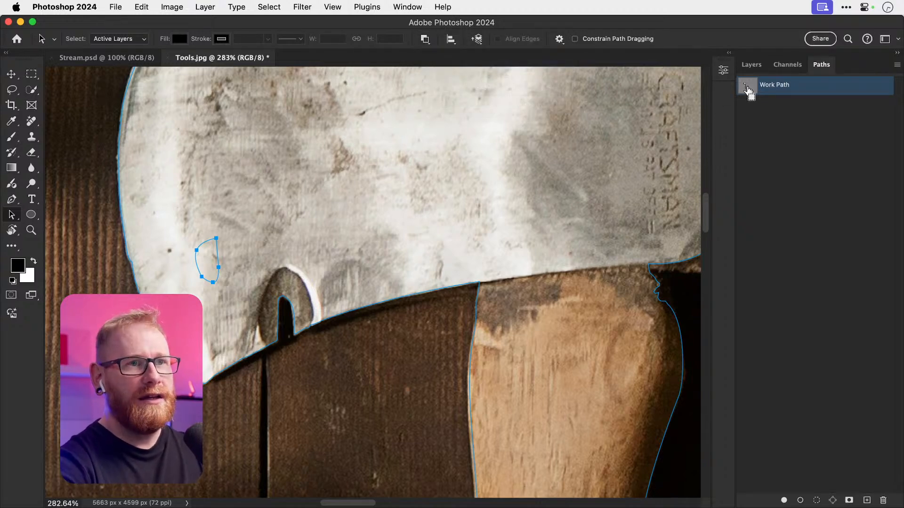
left_click(749, 91, "ctrl")
left_click(752, 65)
left_click(819, 500)
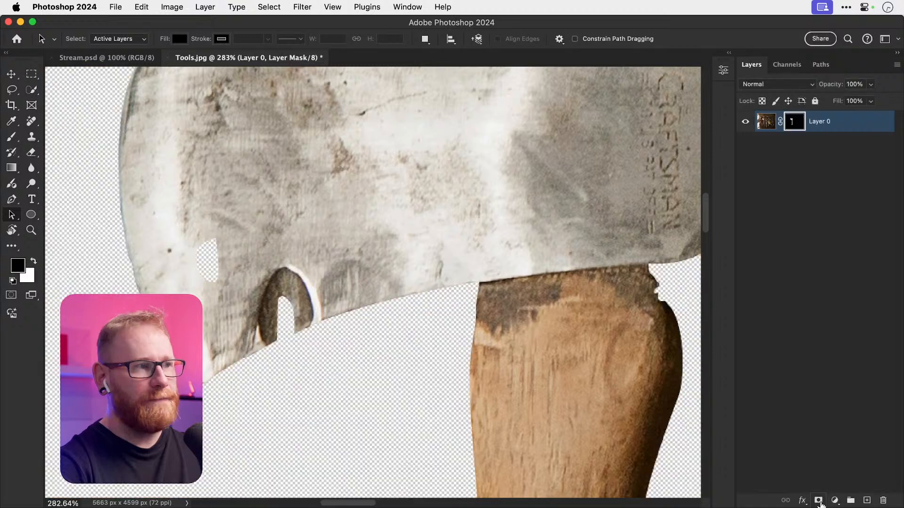
Step: Undo the layer mask with its selection, and delete the small subpath in the axe head from the Work Path
key("ctrl+z")
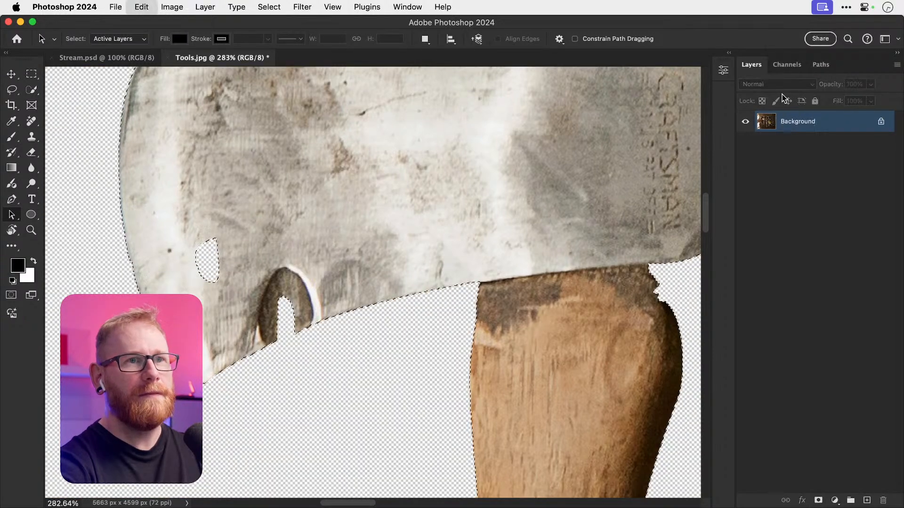
left_click(821, 64)
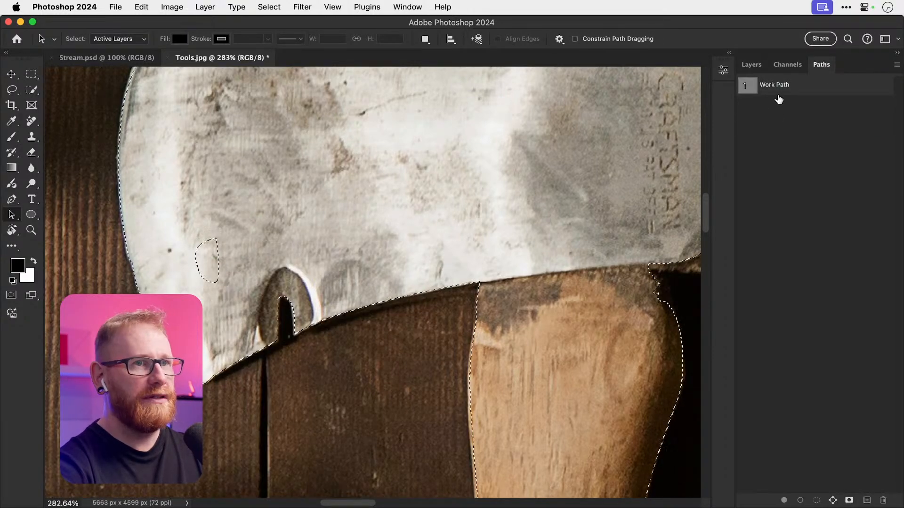
left_click(777, 96)
key("ctrl+d")
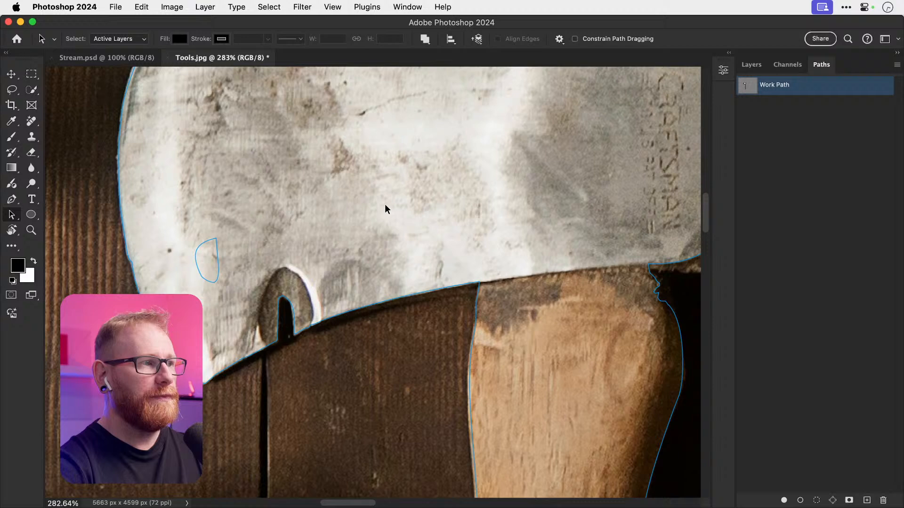
left_click(206, 260)
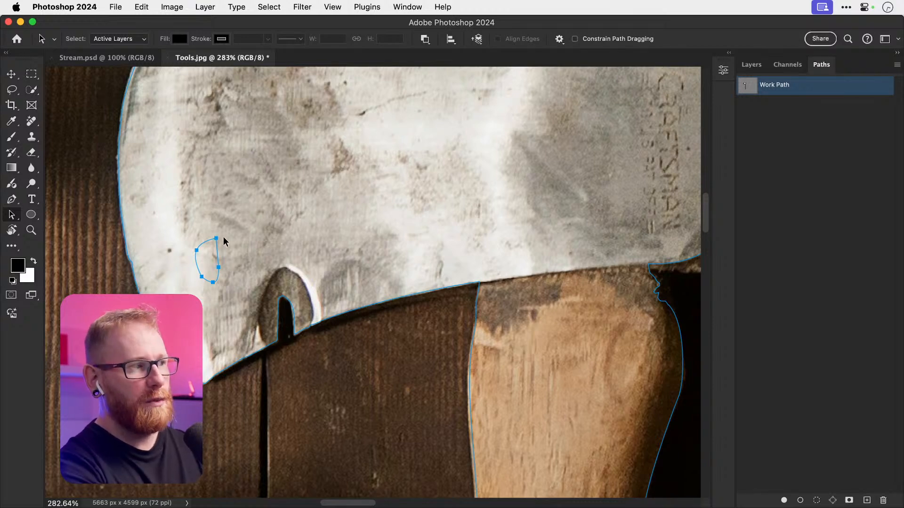
key("BackSpace")
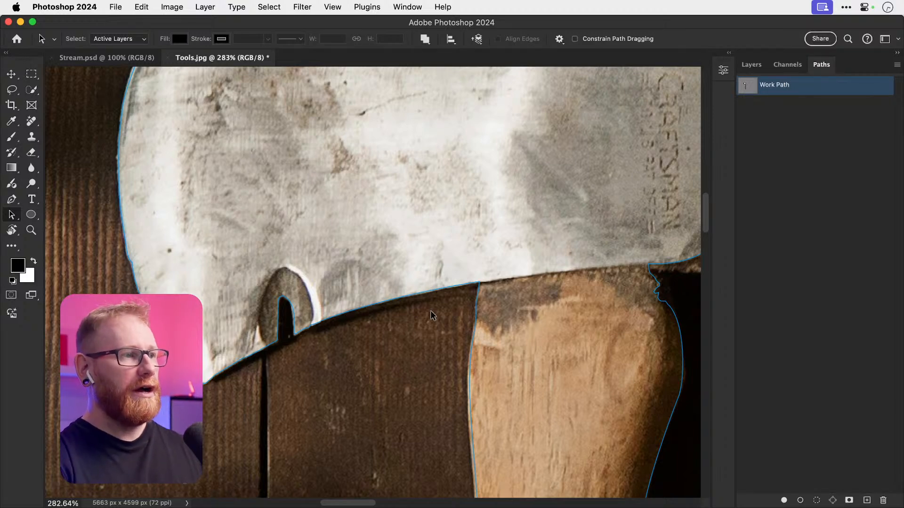
Step: Deselect the Work Path, place a new Pen tool anchor on the wood below the axe head and undo it
left_click(864, 167)
key("p")
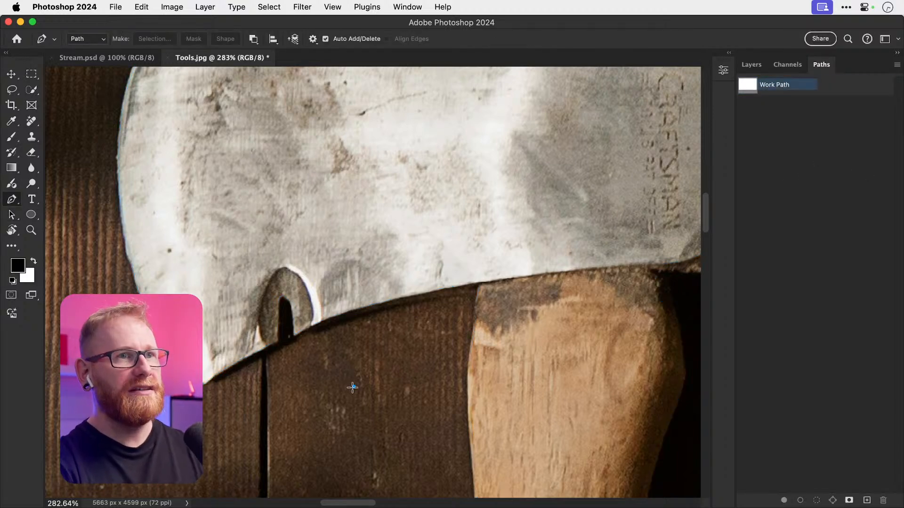
left_click(353, 387)
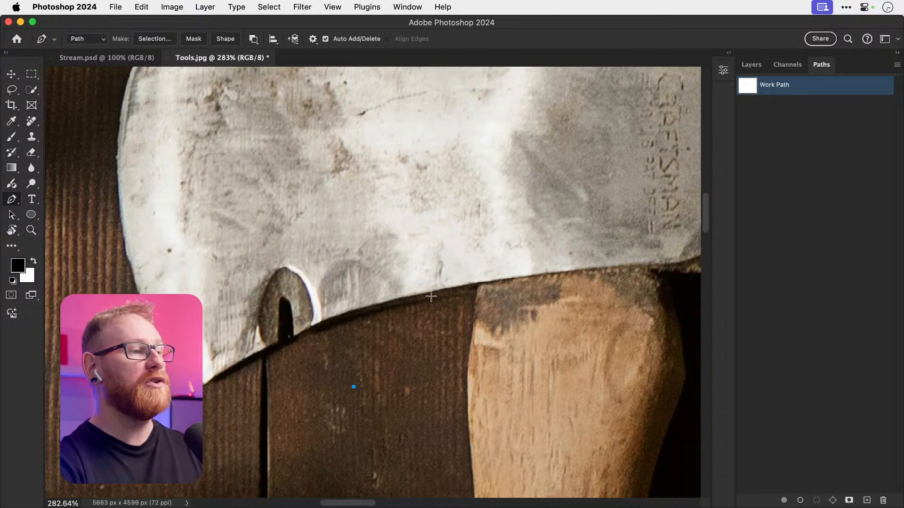
key("super+z")
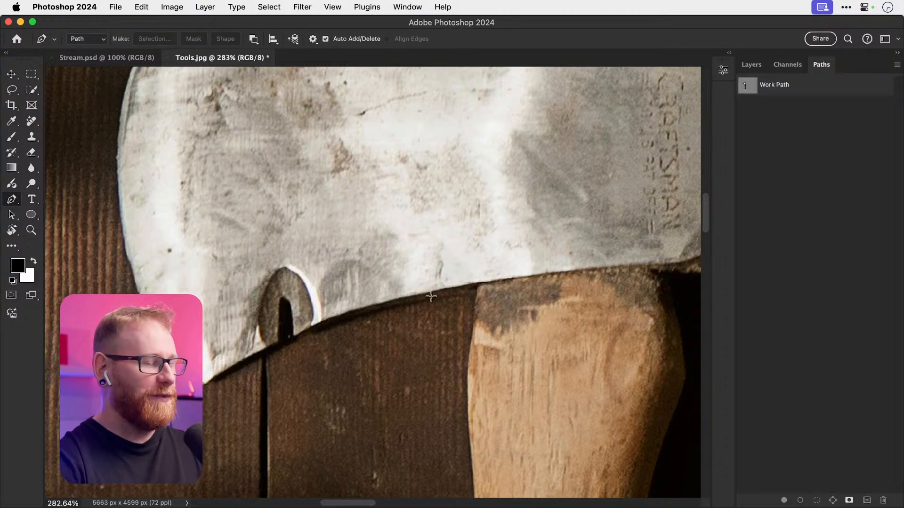
Step: Save the Work Path as a named path called Axe
left_click(782, 88)
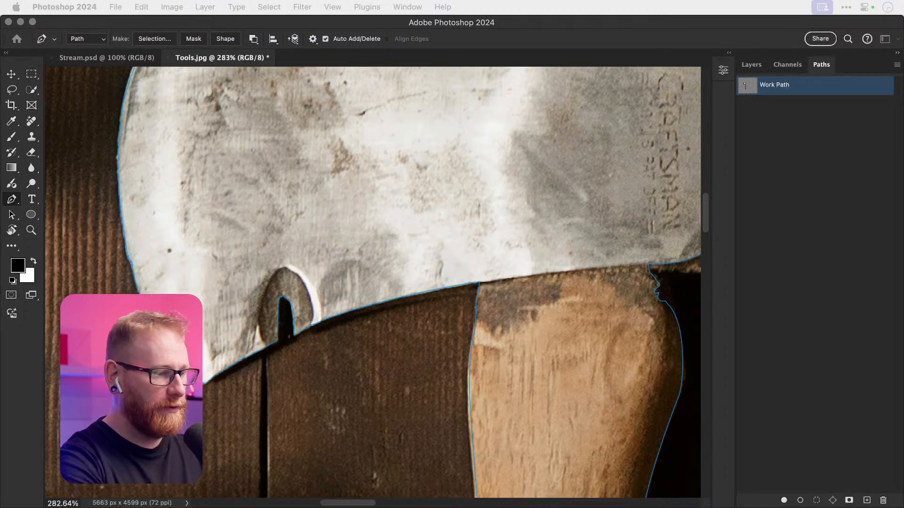
double_click(800, 86)
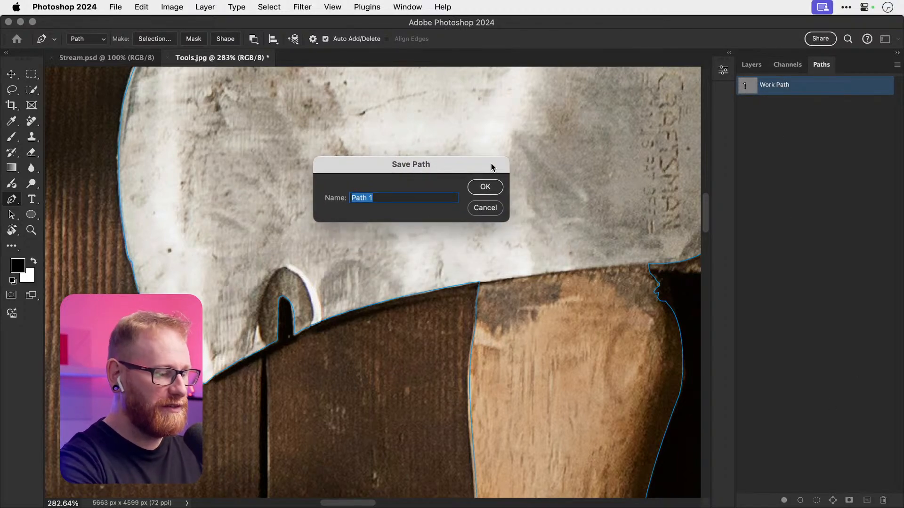
type("Axe")
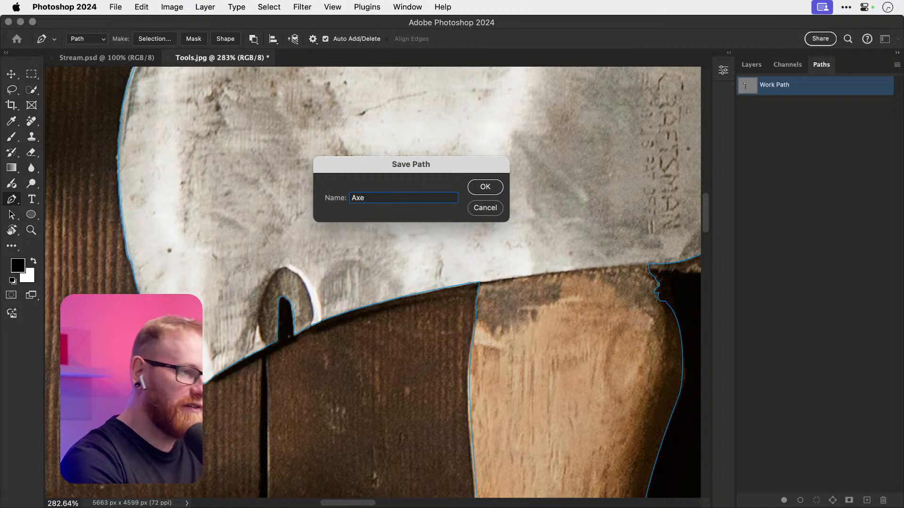
key("Return")
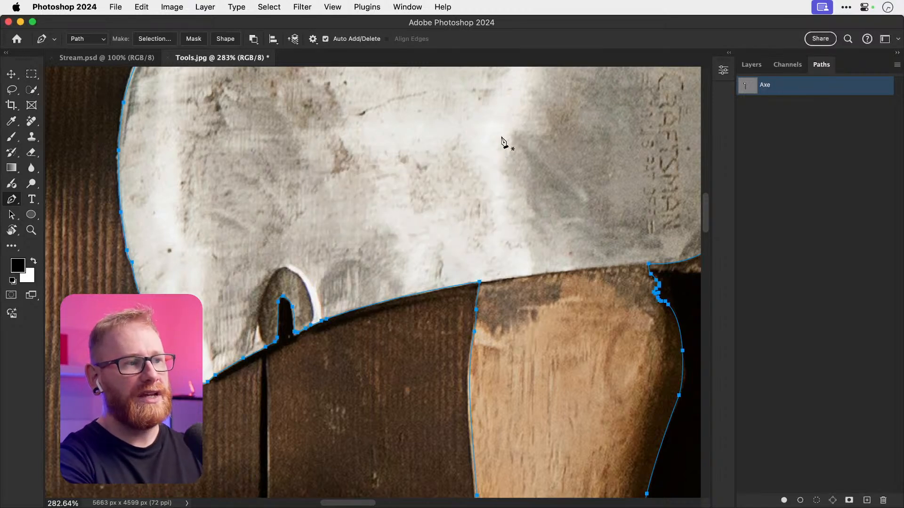
Step: With the Axe path deselected, draw a short curved Pen segment below the axe head and undo it
left_click(750, 194)
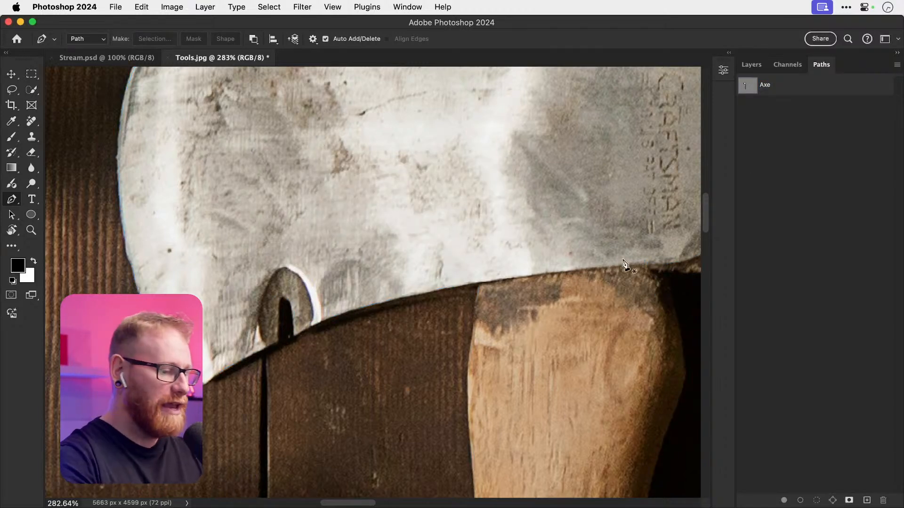
left_click(348, 351)
left_click_drag(427, 312, 447, 321)
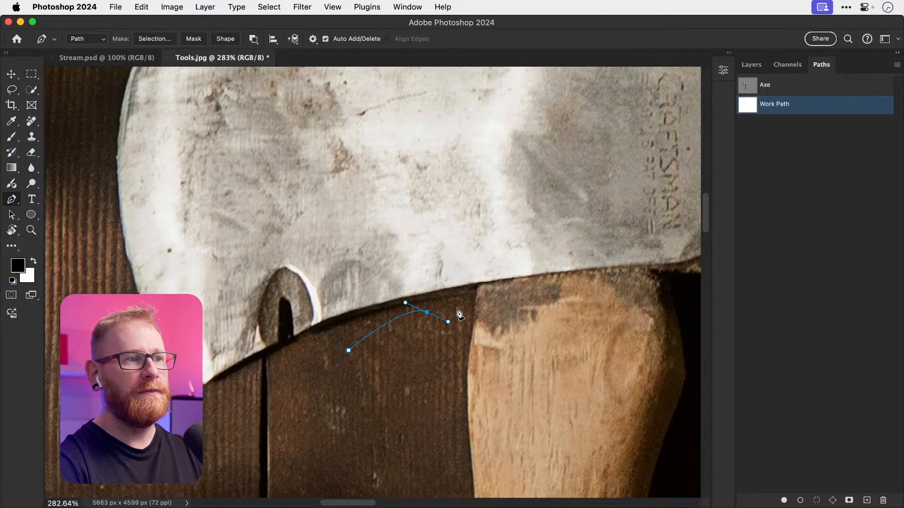
key("super+z")
key("super+z")
Step: Deselect the Axe path and save Tools.jpg with JPEG quality 12 (Maximum) in Progressive format with 5 scans
key("v")
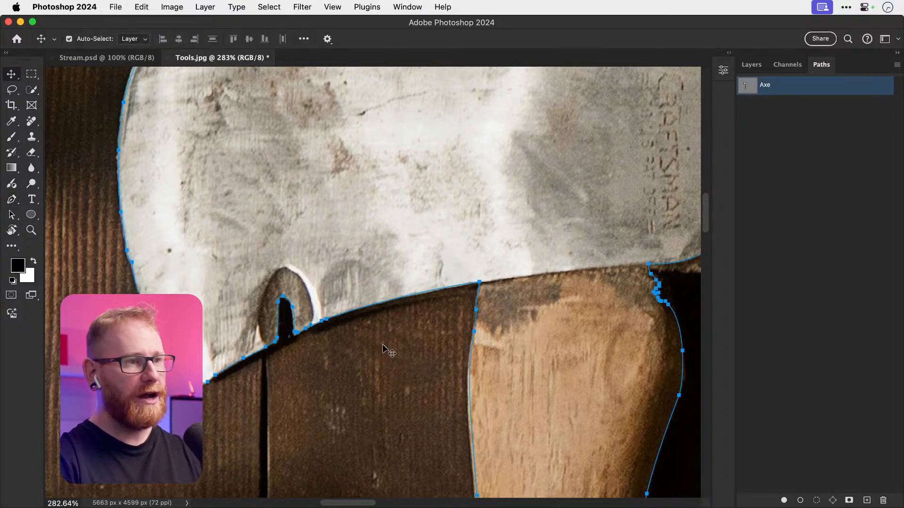
left_click(806, 205)
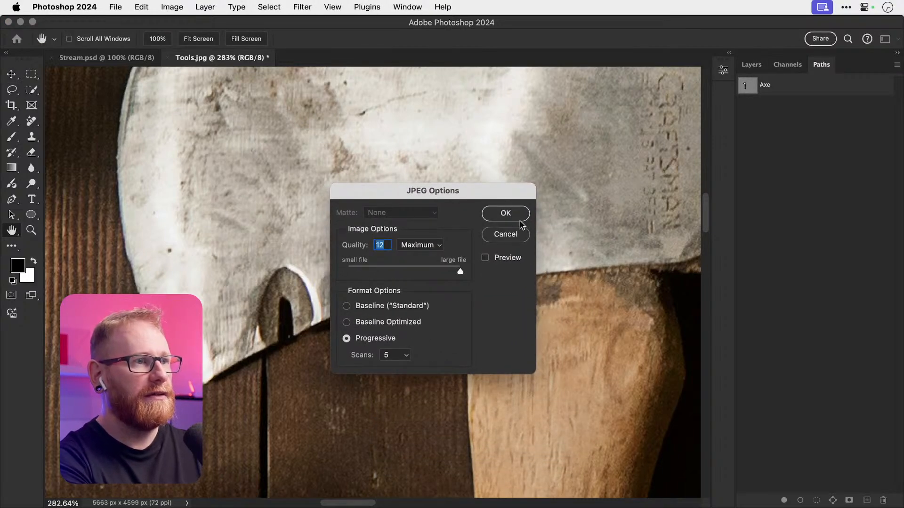
left_click(512, 212)
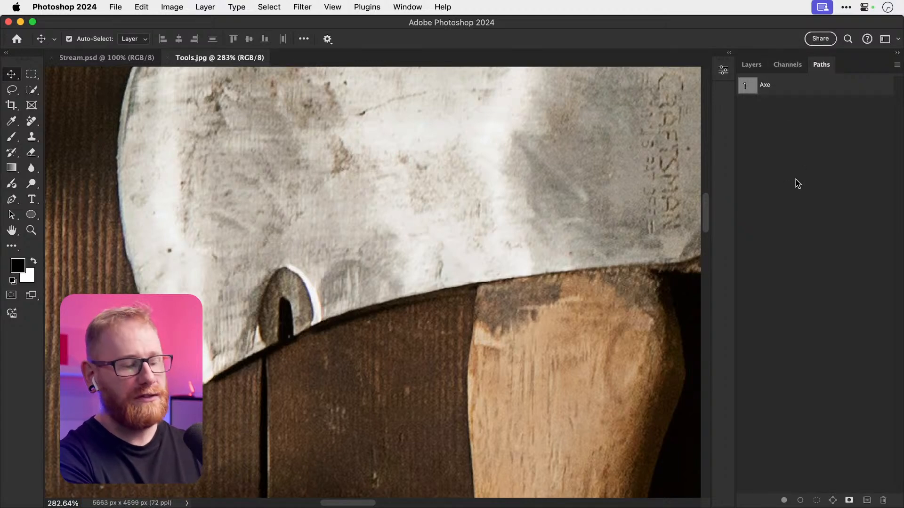
Step: Load the Axe path as a selection and use it to add a layer mask to the Background layer
key("super+0")
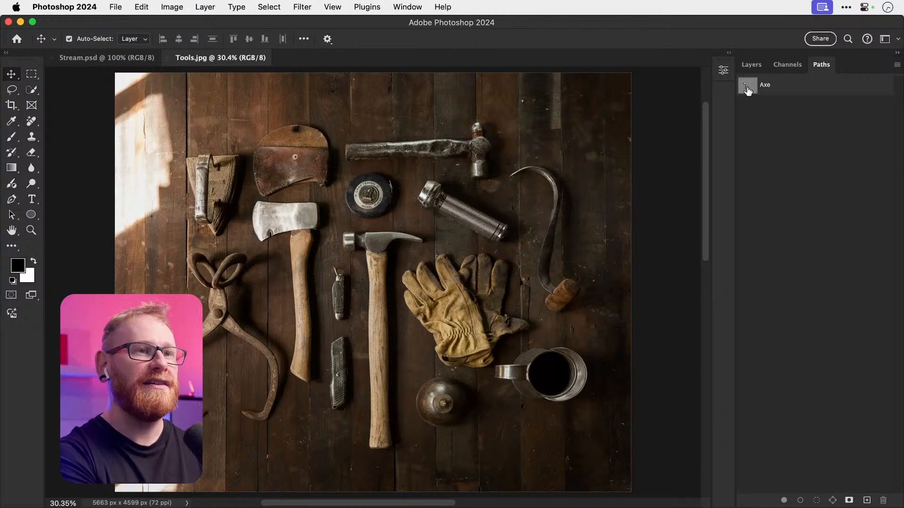
key("super")
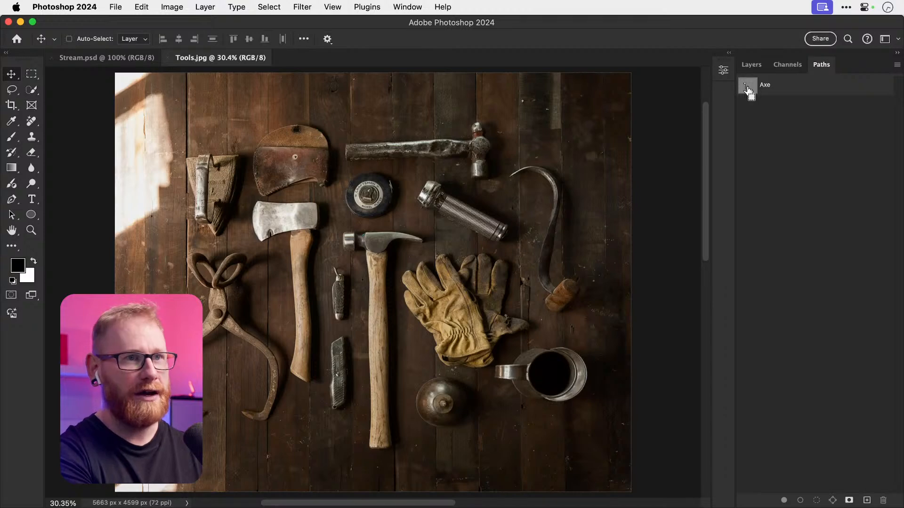
left_click(749, 90, "super")
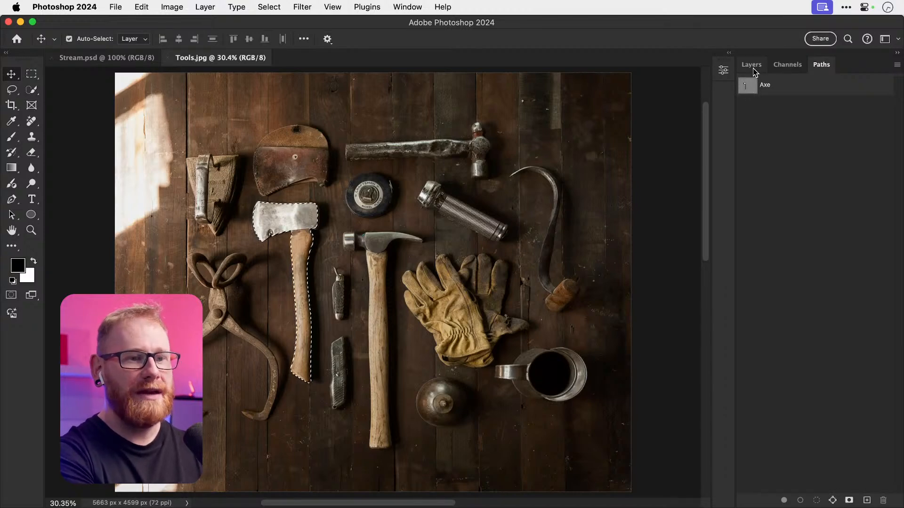
left_click(752, 66)
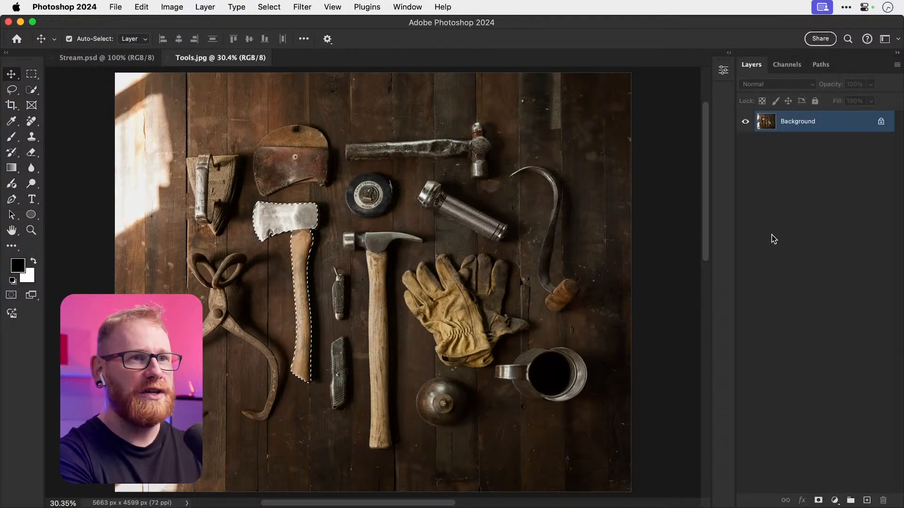
left_click(818, 501)
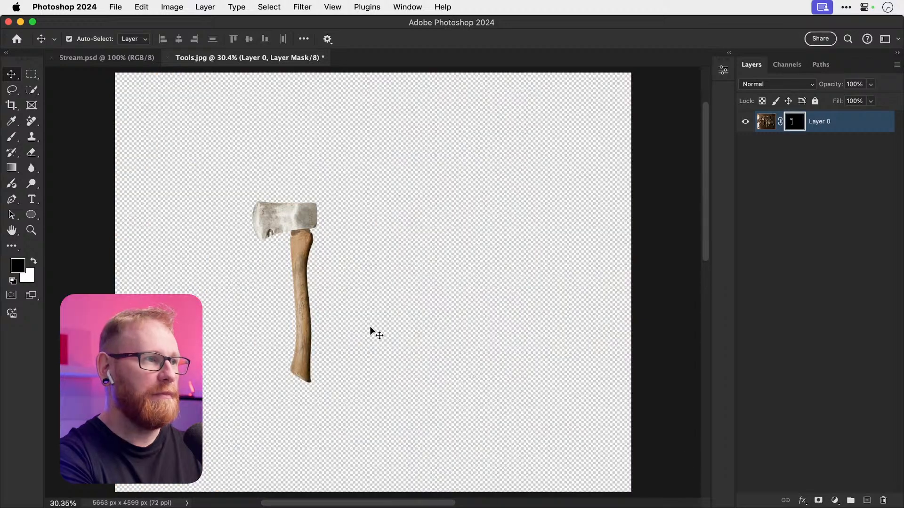
key("z")
left_click_drag(281, 259, 401, 210)
key("v")
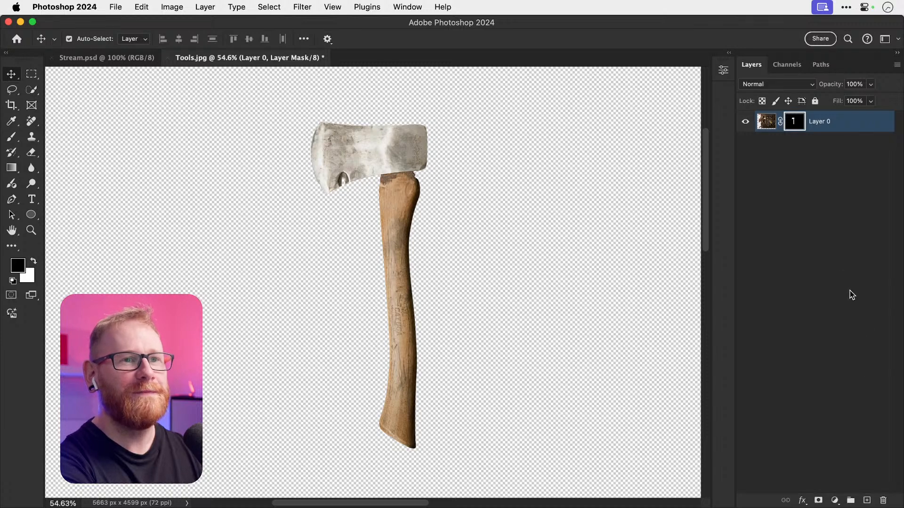
Step: Rename the masked layer to Axe
left_click(813, 222)
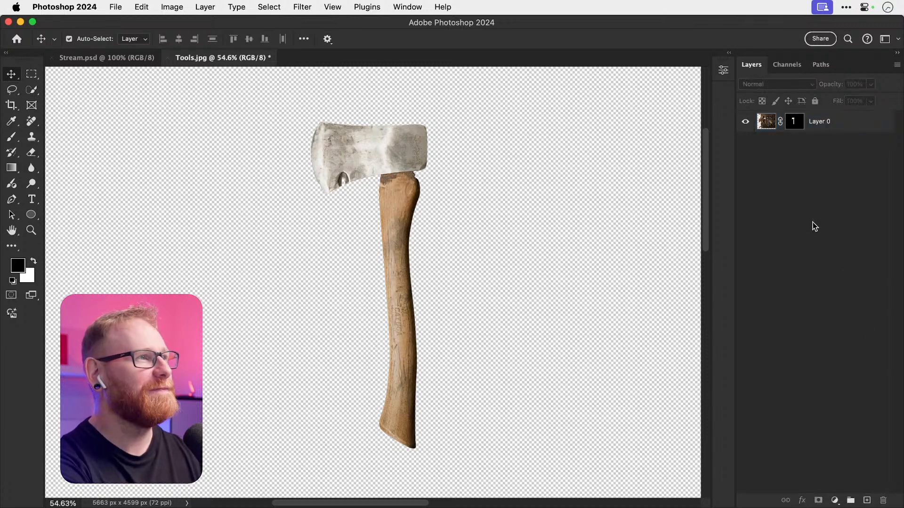
left_click(821, 65)
left_click(752, 65)
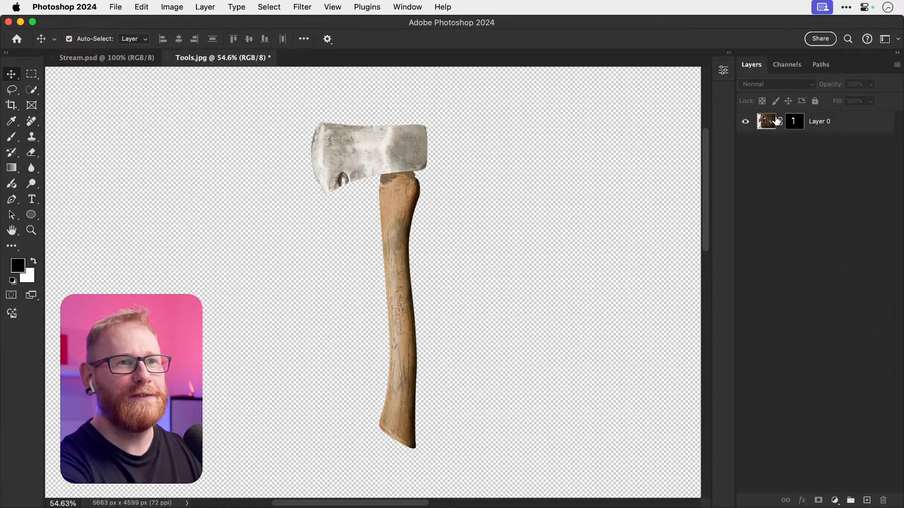
double_click(819, 121)
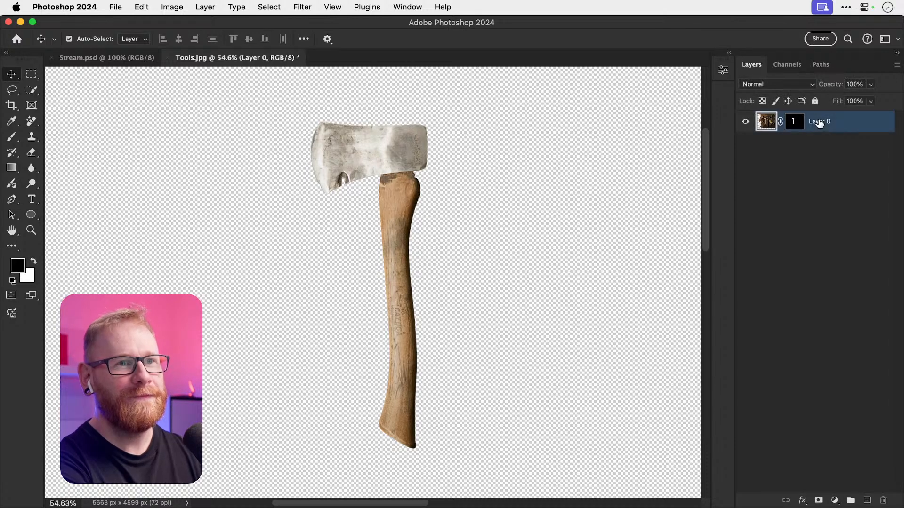
type("Axe")
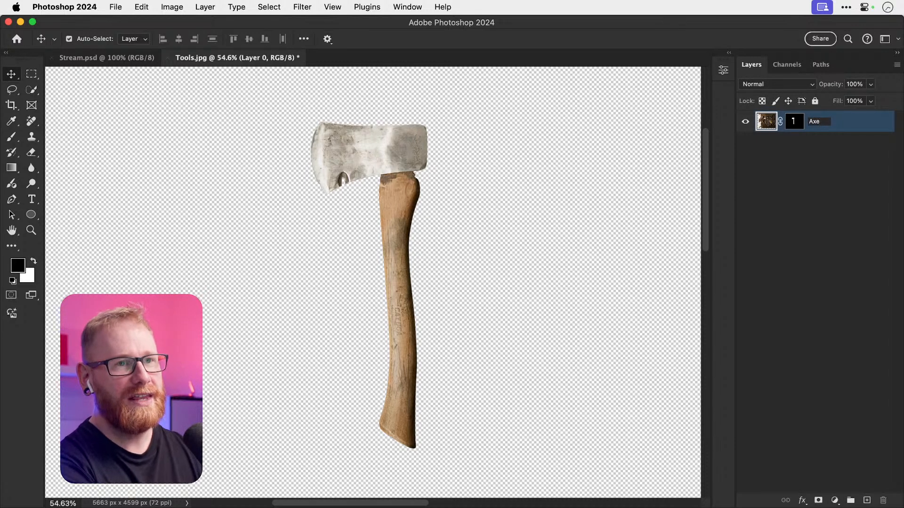
key("Return")
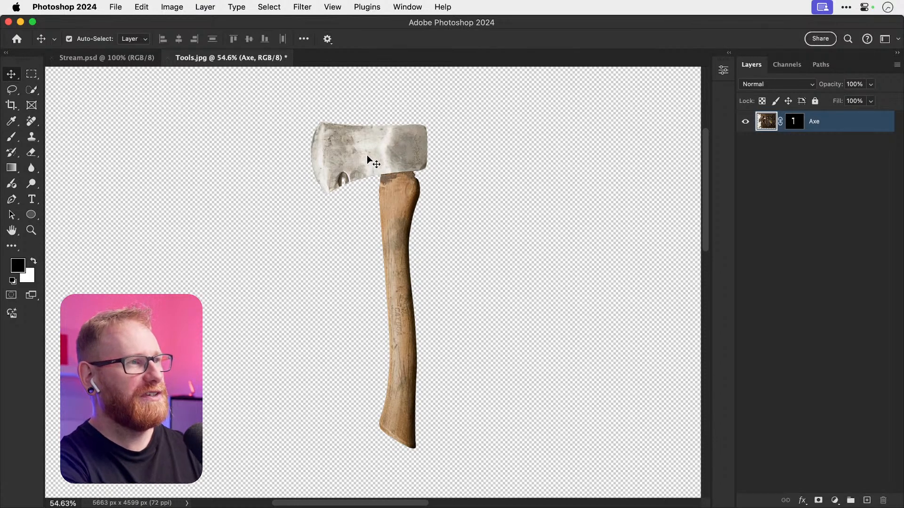
Step: Switch to Finder and open Dinosaur.jpg from the Images folder in Photoshop
key("super")
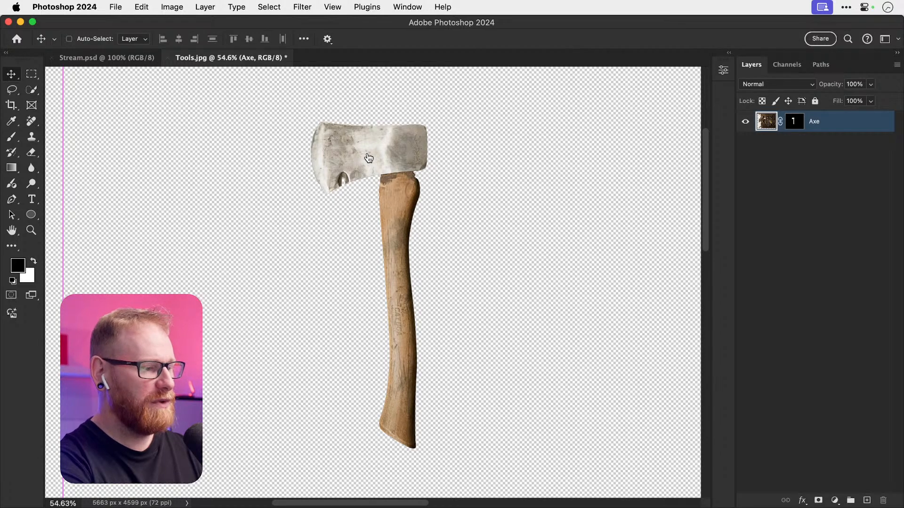
key("super+Tab")
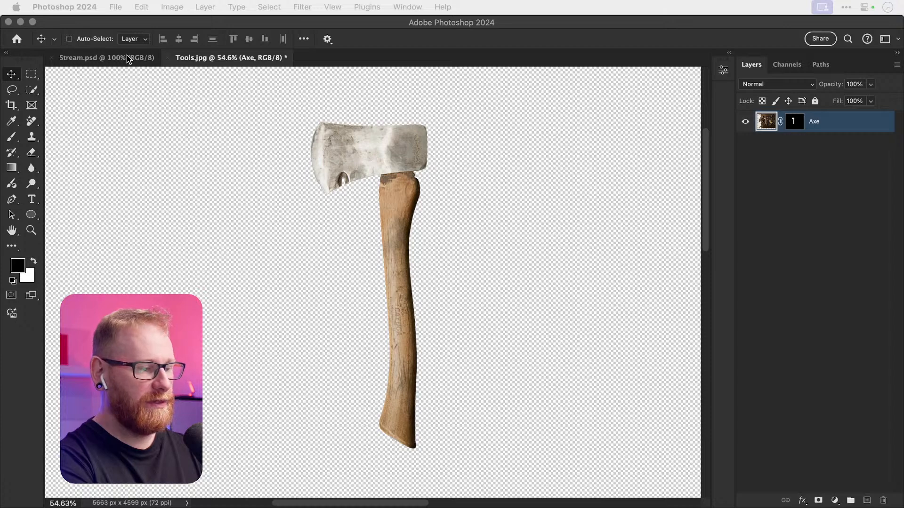
left_click(235, 57)
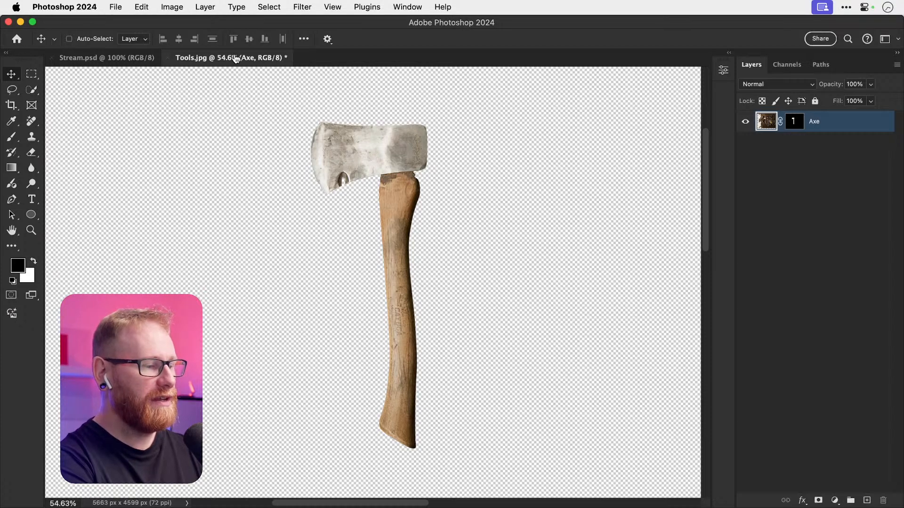
key("super+Tab")
left_click(414, 212)
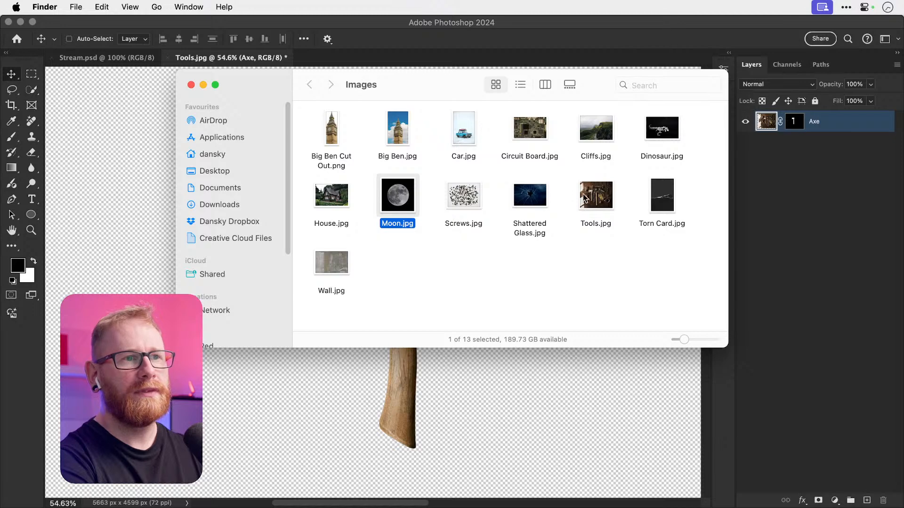
left_click(668, 129)
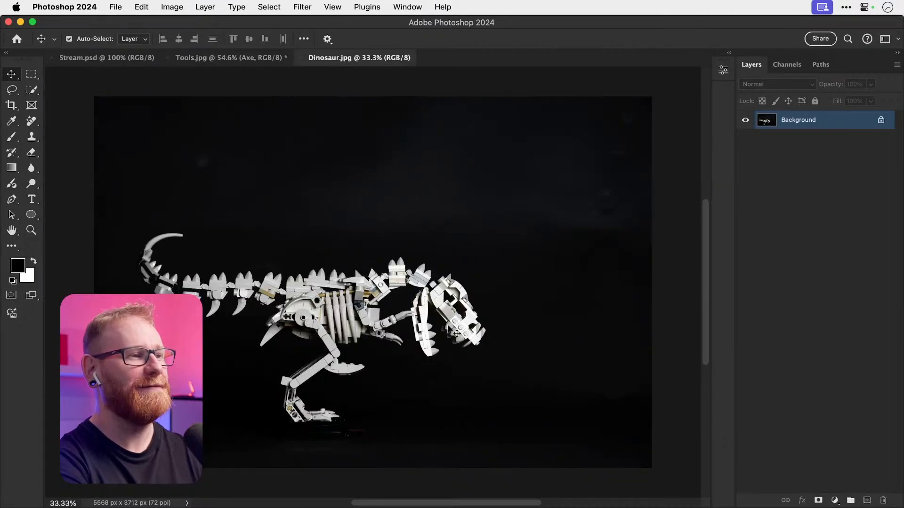
Step: Try to select the dinosaur with the Subject selection command
key("z")
left_click(300, 312)
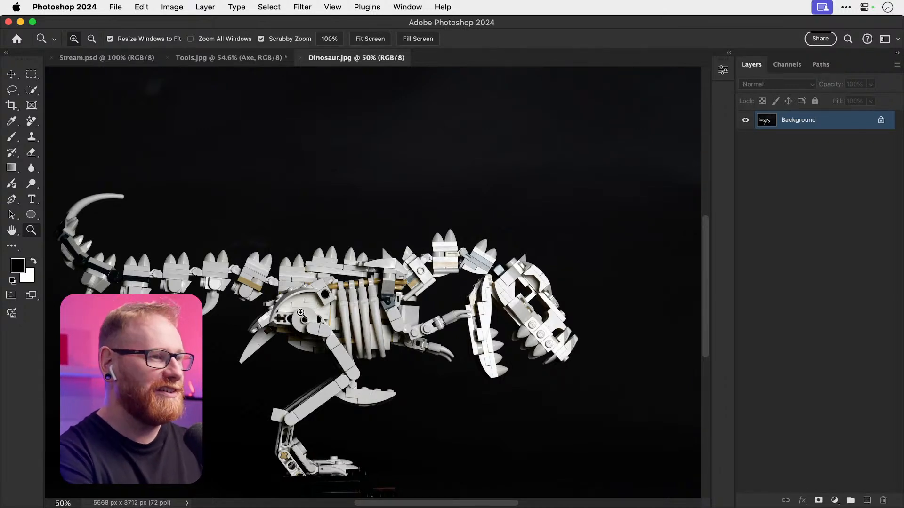
key("v")
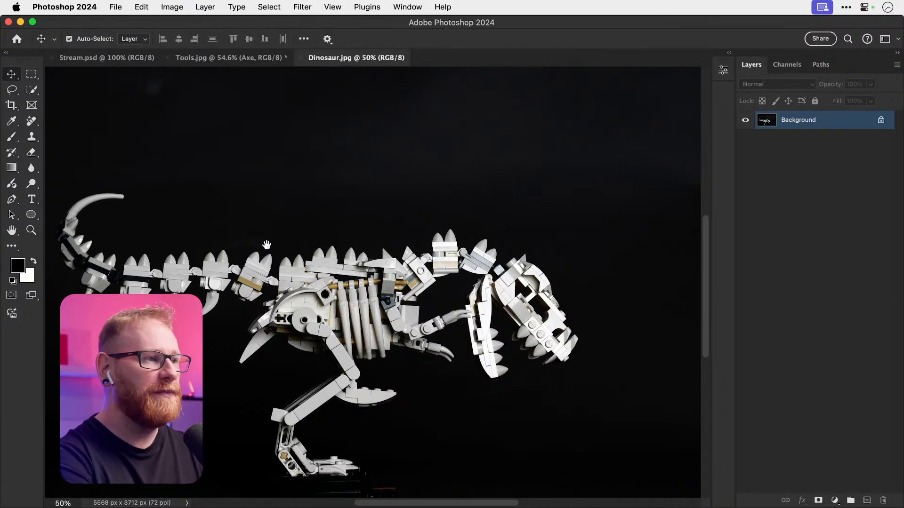
left_click_drag(269, 244, 325, 194)
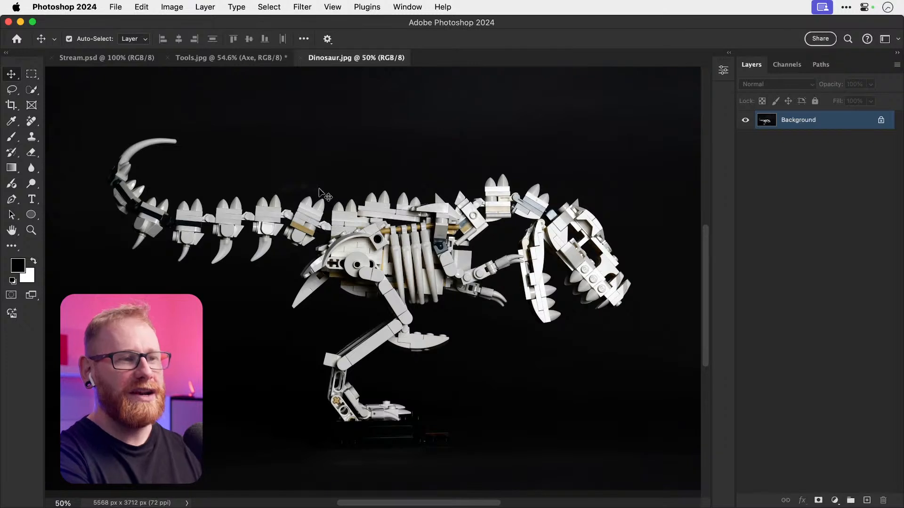
left_click(272, 5)
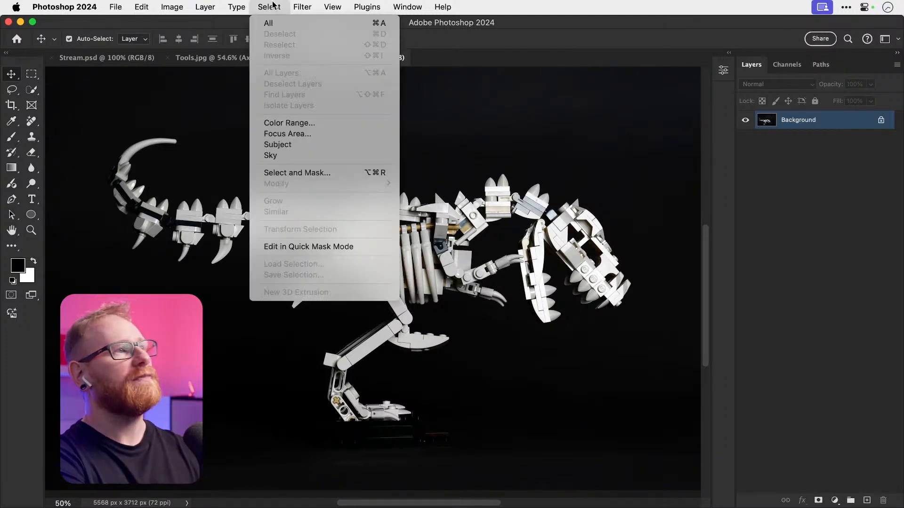
left_click(296, 144)
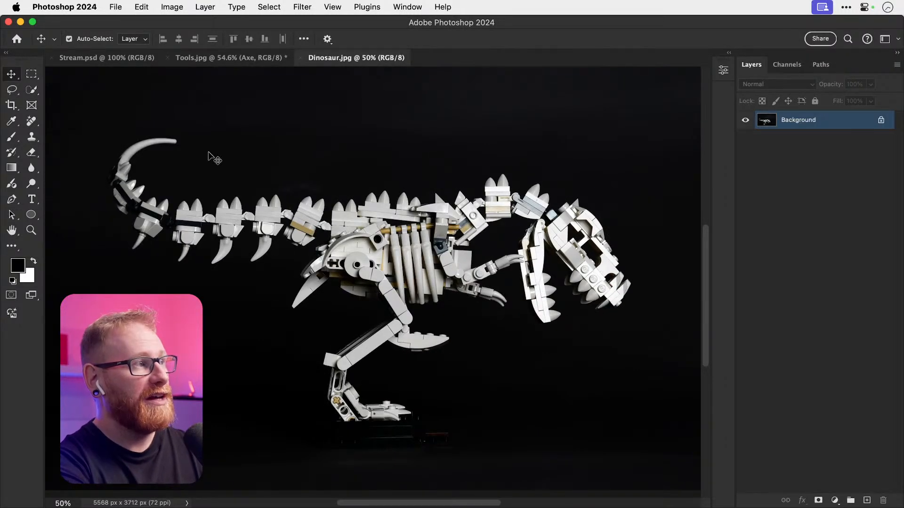
Step: Switch to the Quick Selection tool and turn on Enhance Edge
left_click(34, 90)
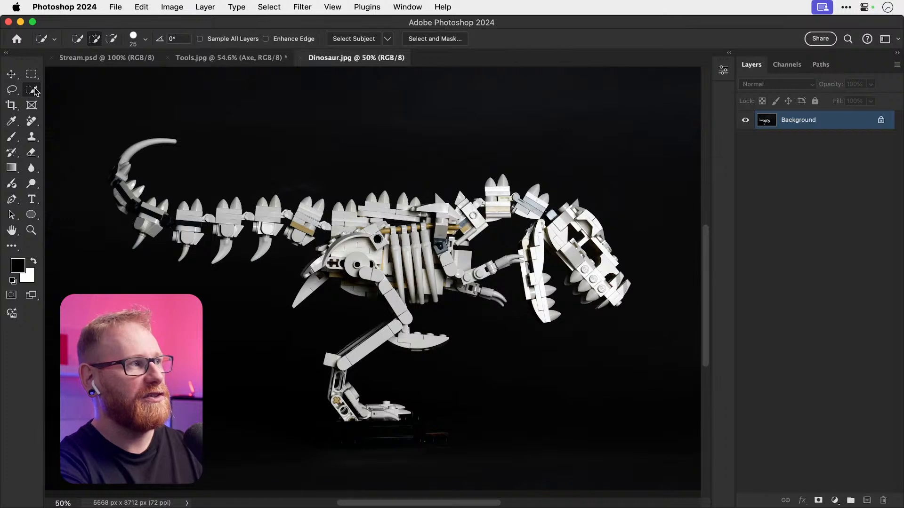
right_click(34, 90)
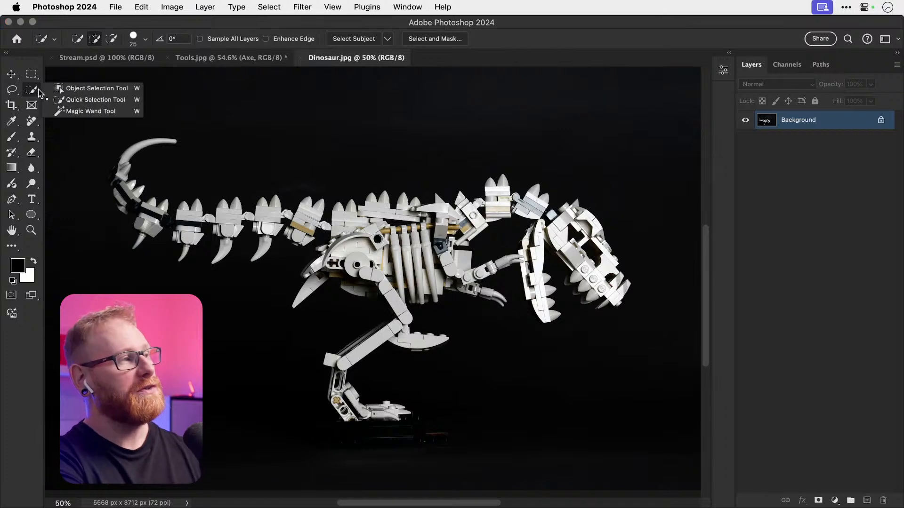
left_click(67, 97)
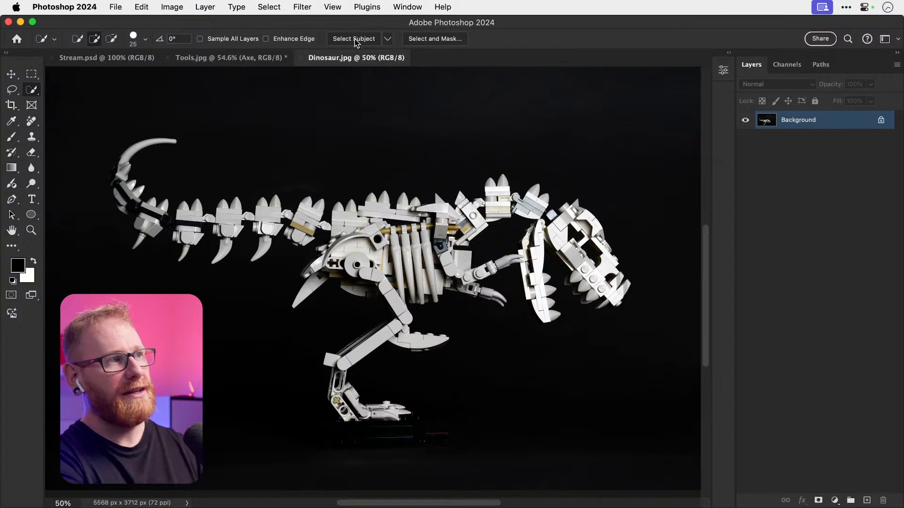
left_click(266, 39)
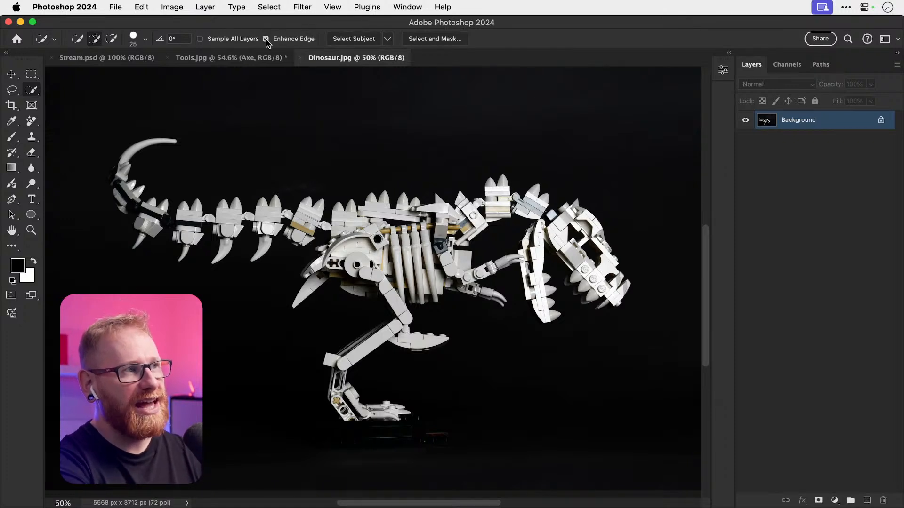
Step: Try Select Subject on the dinosaur with both the Cloud (Detailed results) and Device (Quicker results) options
left_click(387, 39)
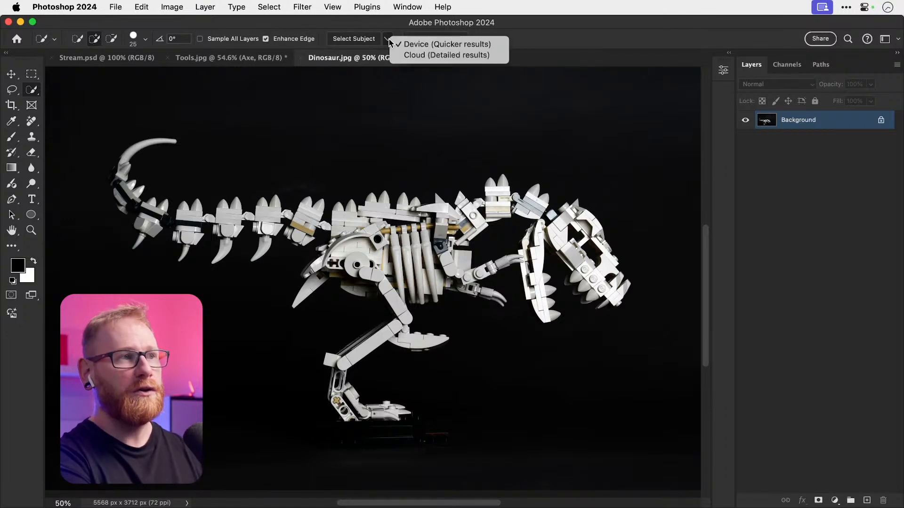
left_click(447, 56)
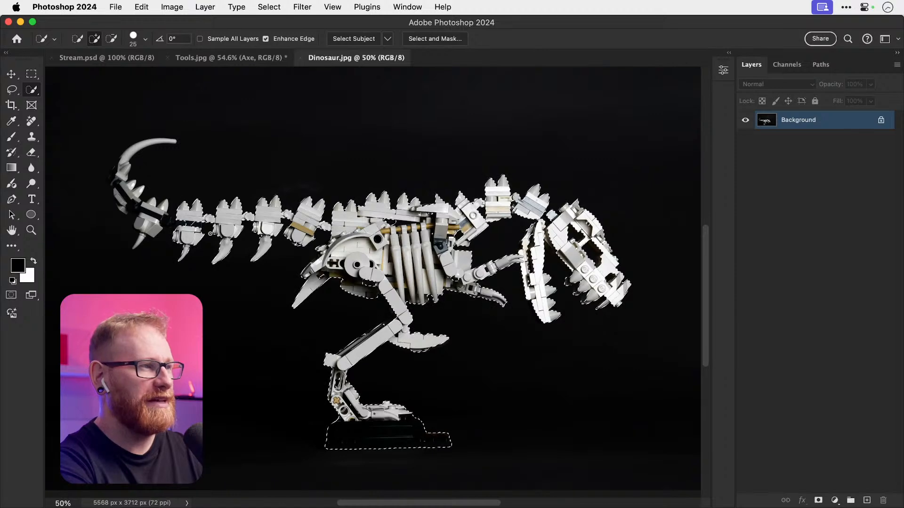
left_click(387, 40)
left_click(398, 49)
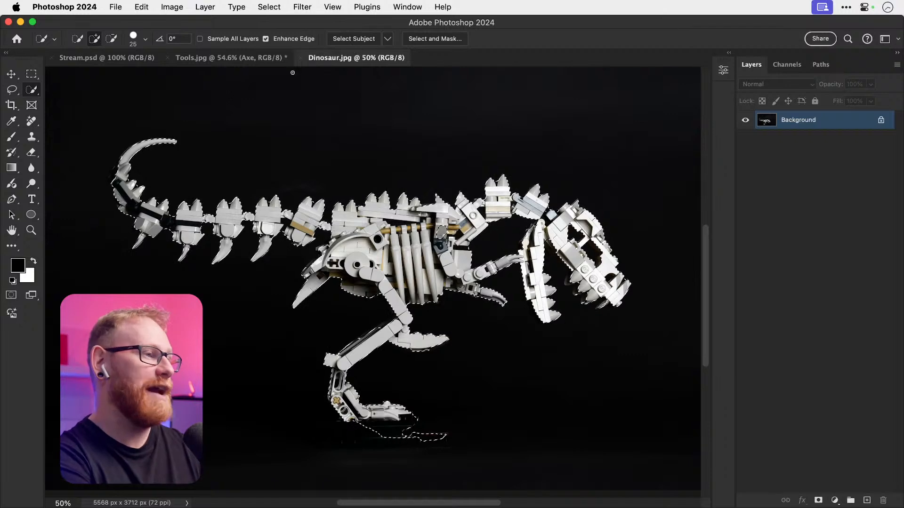
left_click(387, 39)
left_click(406, 57)
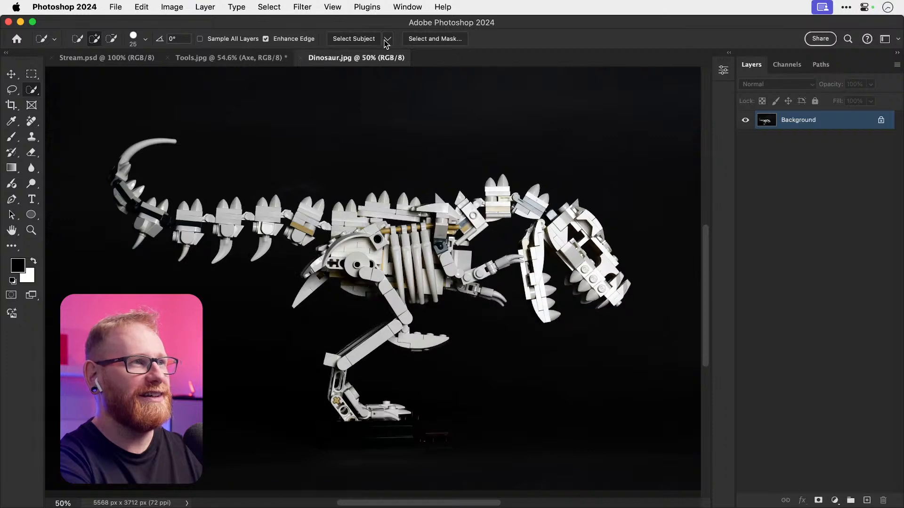
Step: Select the dinosaur using Select Subject with Device (Quicker results) and add a layer mask from the selection
left_click(388, 40)
left_click(398, 45)
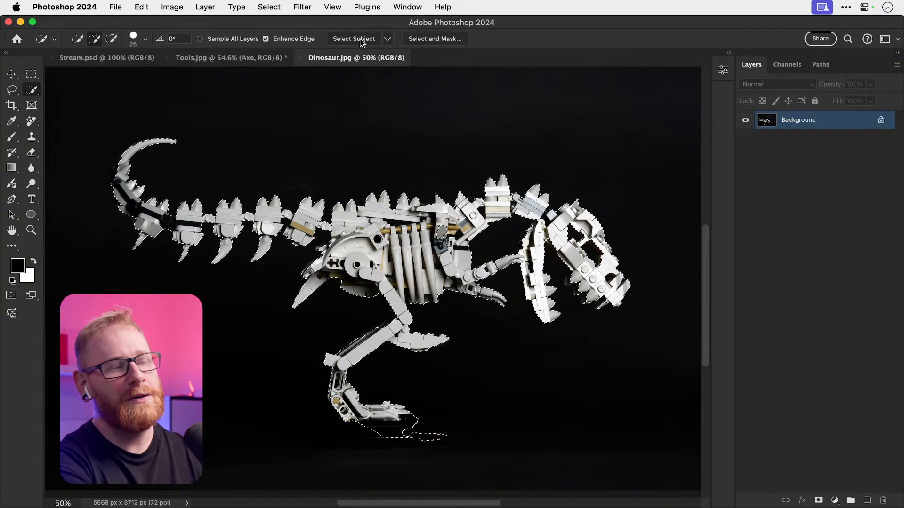
left_click(819, 500)
key("v")
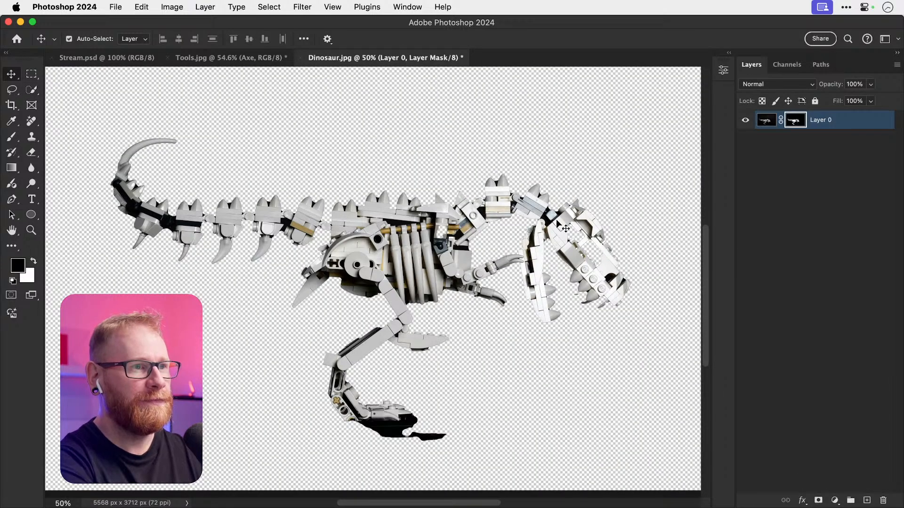
Step: Test-move the masked dinosaur, undo the move, and examine the cut-out edges around its foot
left_click_drag(566, 229, 530, 225)
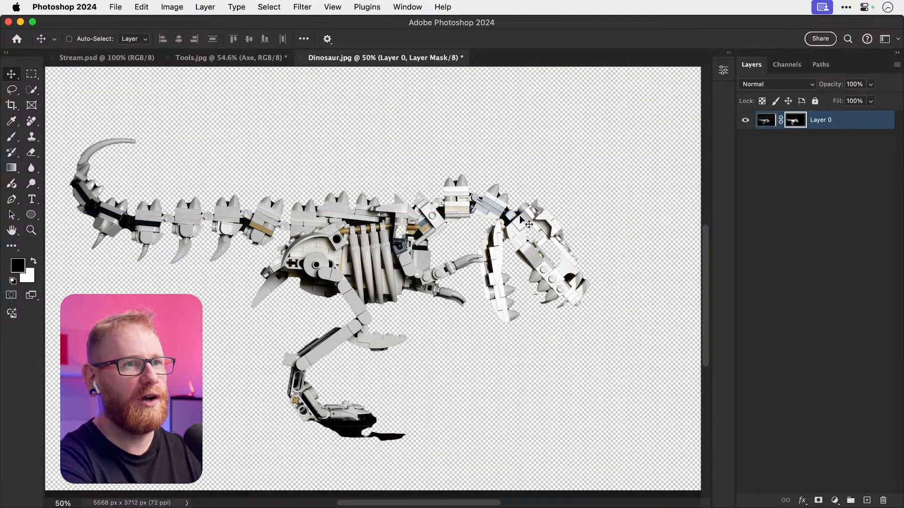
key("super+z")
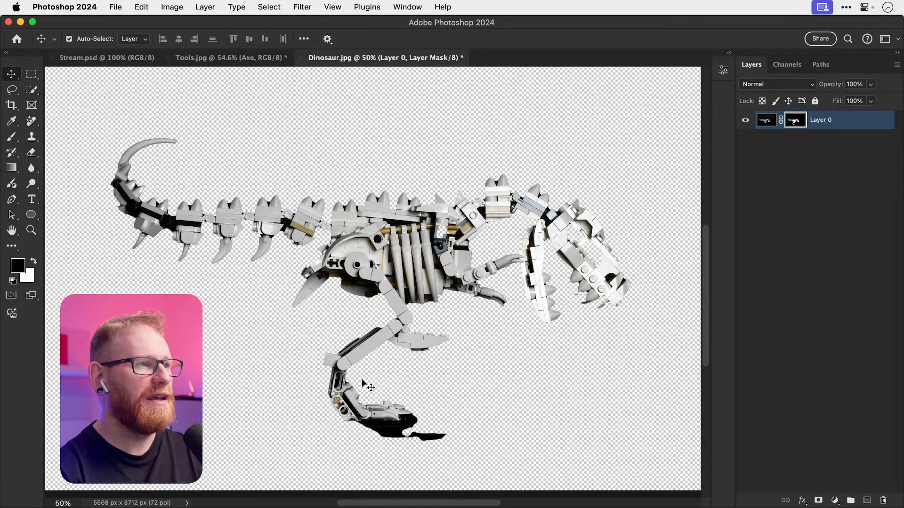
left_click_drag(394, 373, 306, 245)
key("z")
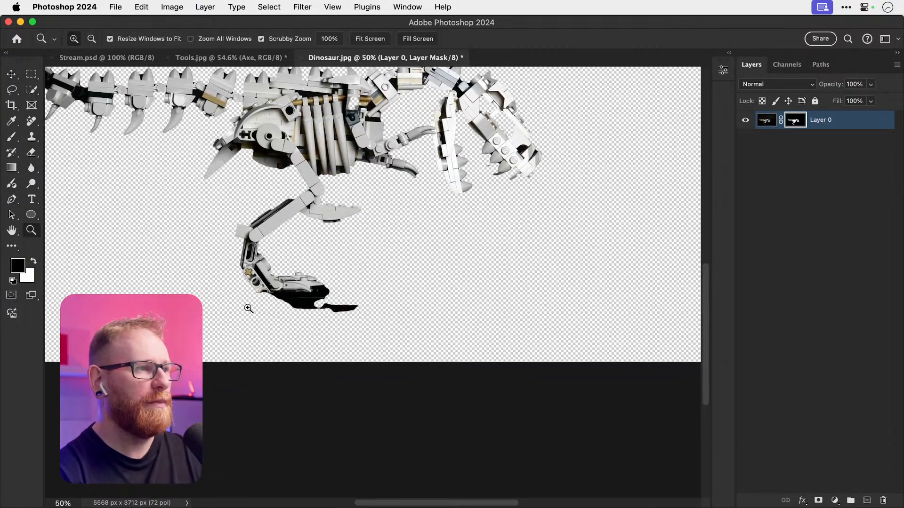
left_click_drag(249, 306, 321, 309)
left_click_drag(381, 273, 352, 302)
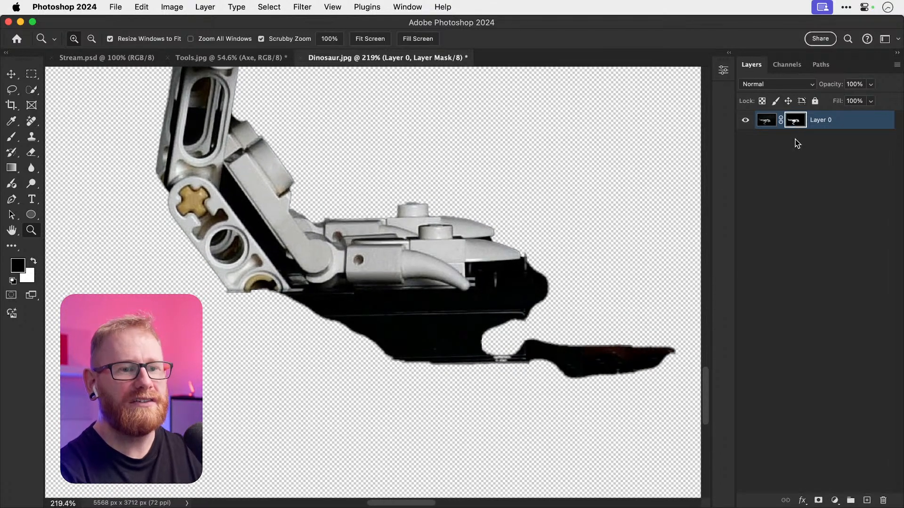
Step: Switch to the Brush tool with the Soft Round Pressure Opacity preset
left_click(12, 137)
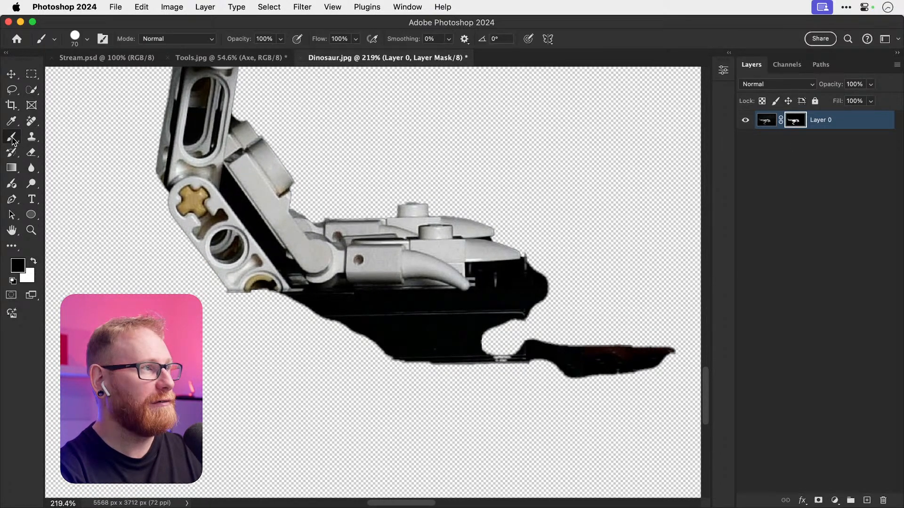
left_click(87, 39)
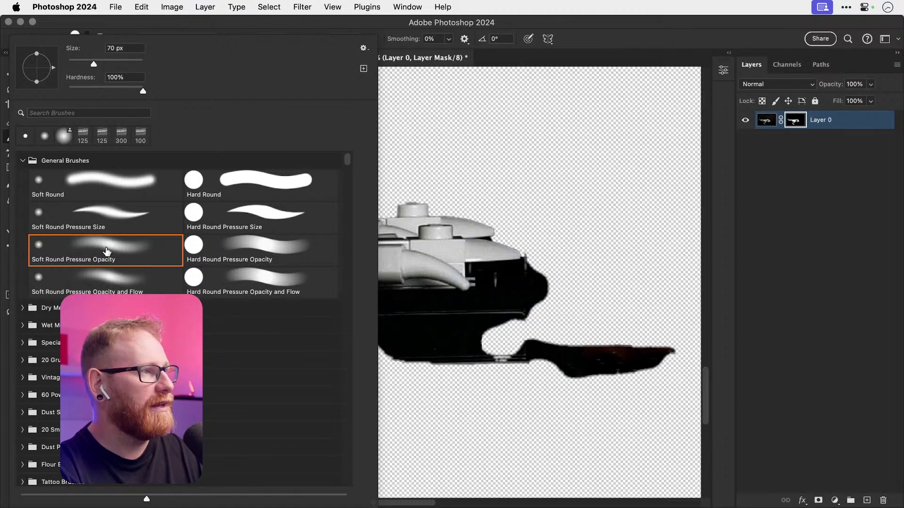
left_click(103, 249)
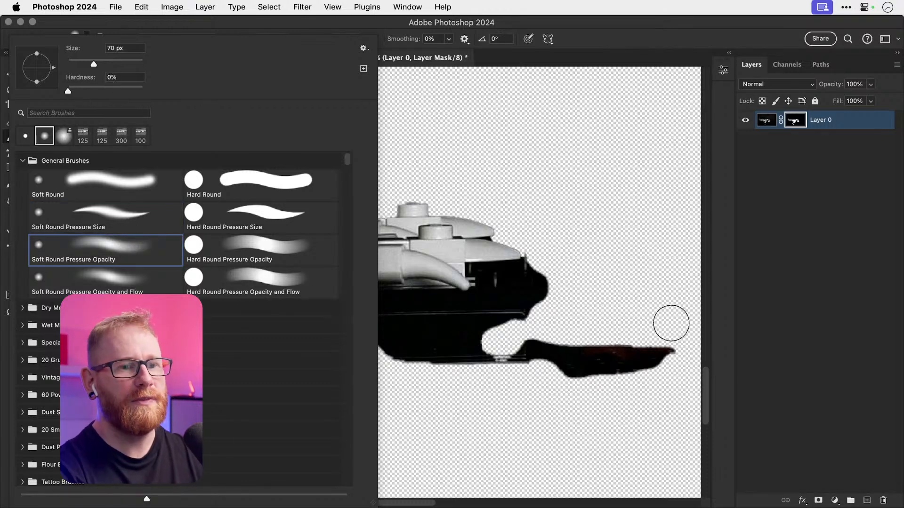
Step: Test a soft black dab with a 125 px brush on a new layer above the dinosaur, and undo it
left_click(866, 500)
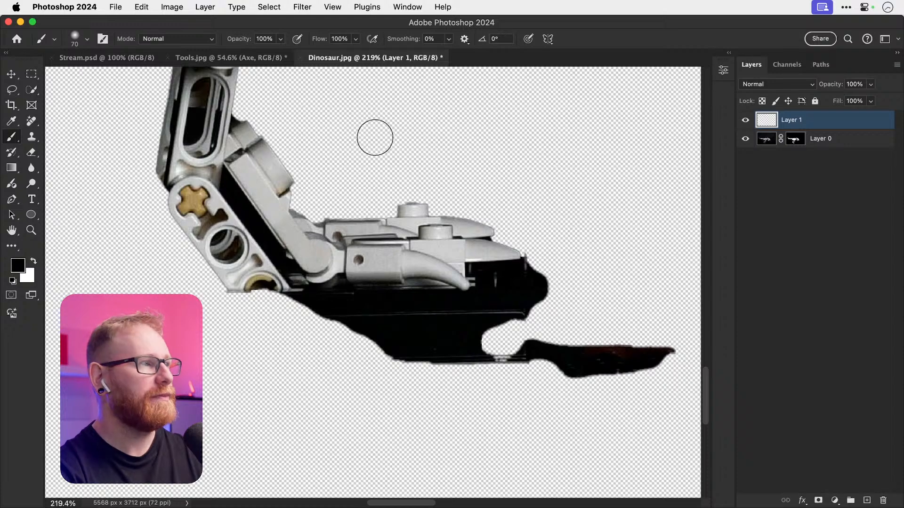
key("bracketright")
key("bracketright")
key("bracketright")
key("bracketright")
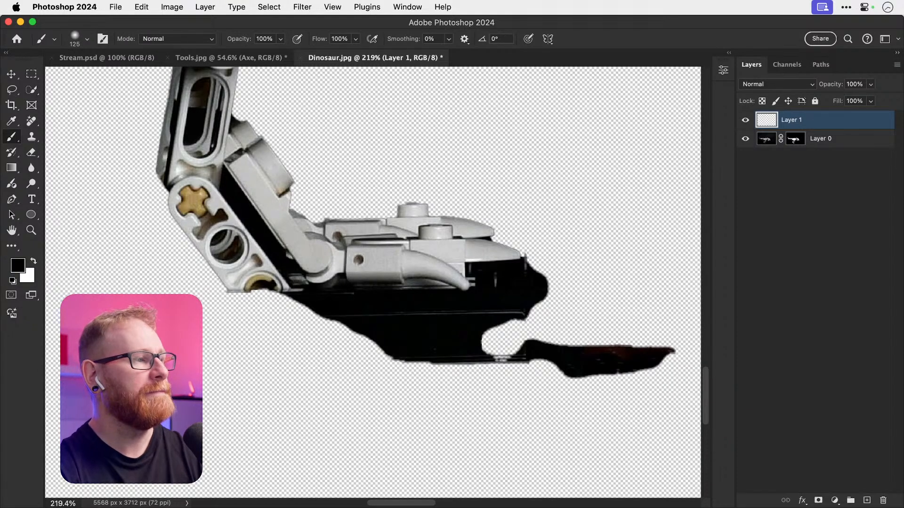
left_click(569, 146)
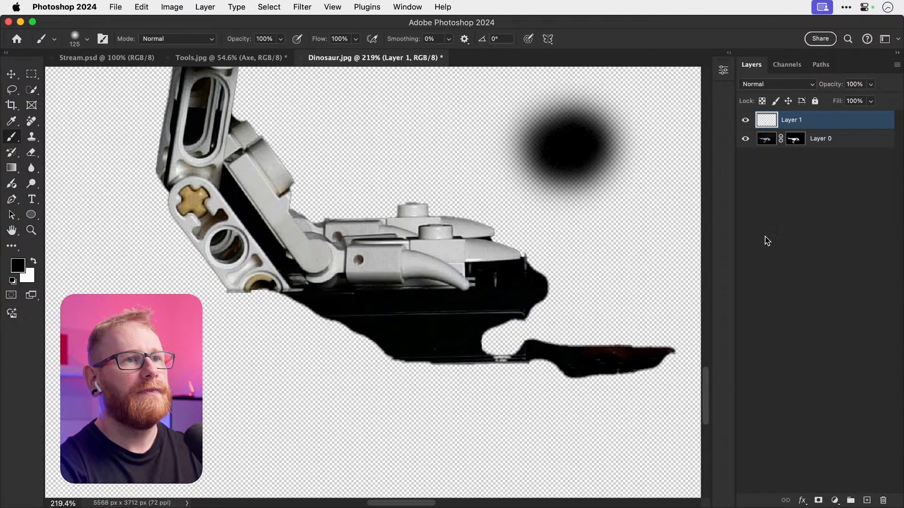
key("super+z")
Step: Add a white Solid Color fill layer and move it beneath the dinosaur layer
left_click(835, 501)
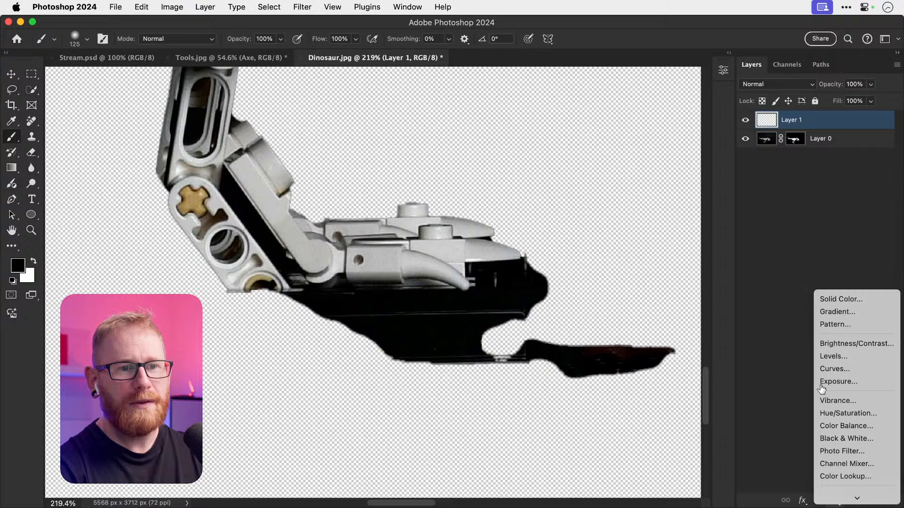
left_click(826, 300)
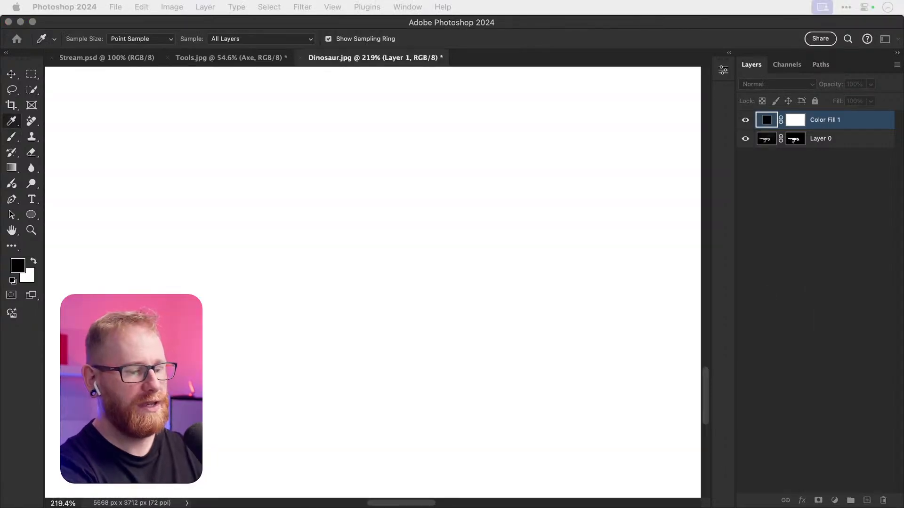
key("Return")
key("super+[")
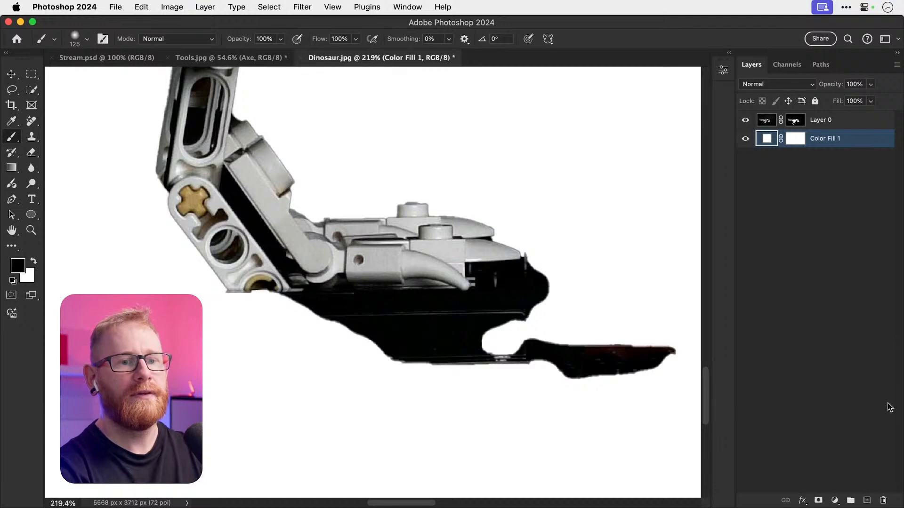
Step: Create a new layer above the white fill and paint a black sample spot with a soft 90 px brush
left_click(866, 500)
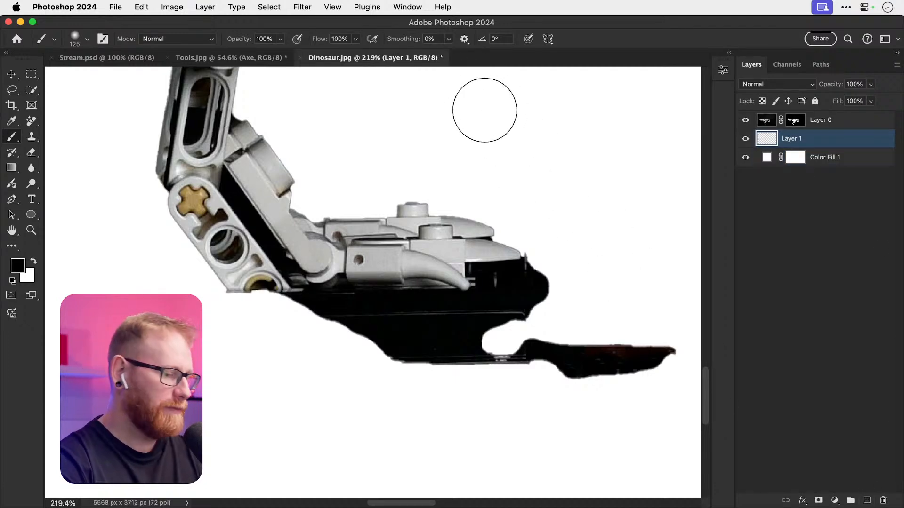
key("bracketleft")
key("bracketleft")
mouse_move(386, 138)
left_mouse_down()
mouse_move(436, 146)
mouse_move(444, 129)
mouse_move(392, 126)
left_mouse_up()
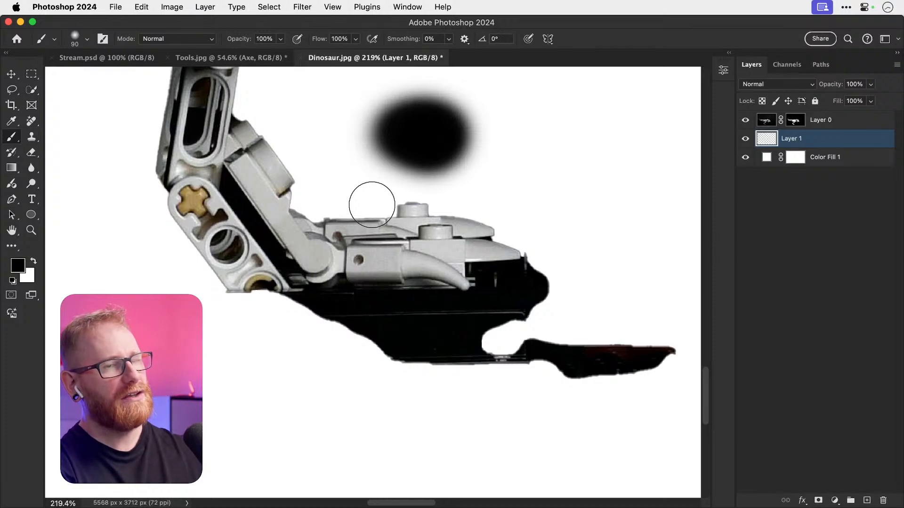
Step: Paint two more black sample strokes beside the soft one, using brush hardness 50% and 100%
left_click(86, 39)
left_click(106, 87)
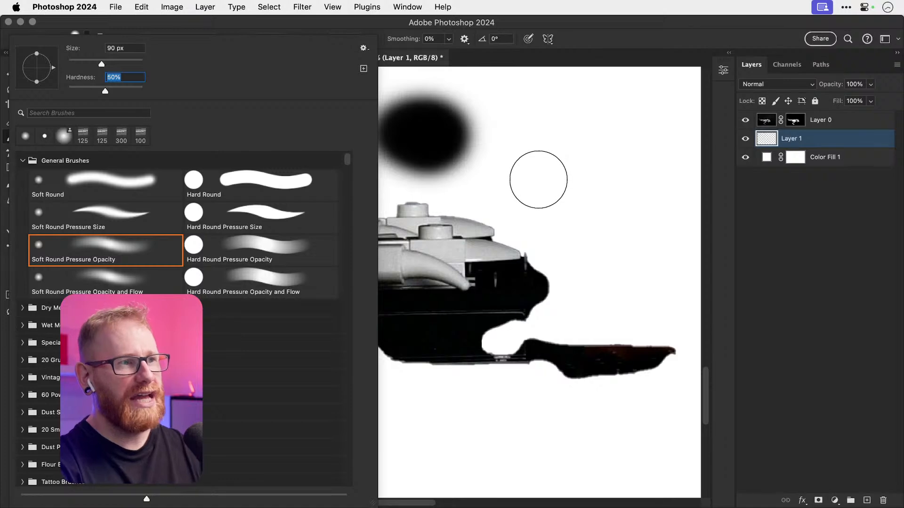
left_click_drag(529, 166, 527, 186)
key("super+z")
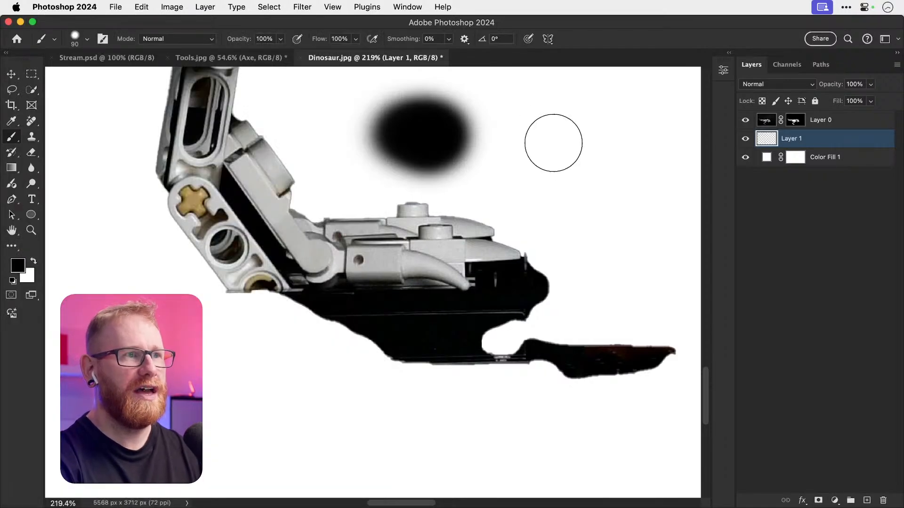
mouse_move(549, 115)
left_mouse_down()
mouse_move(545, 107)
mouse_move(529, 147)
mouse_move(558, 189)
left_mouse_up()
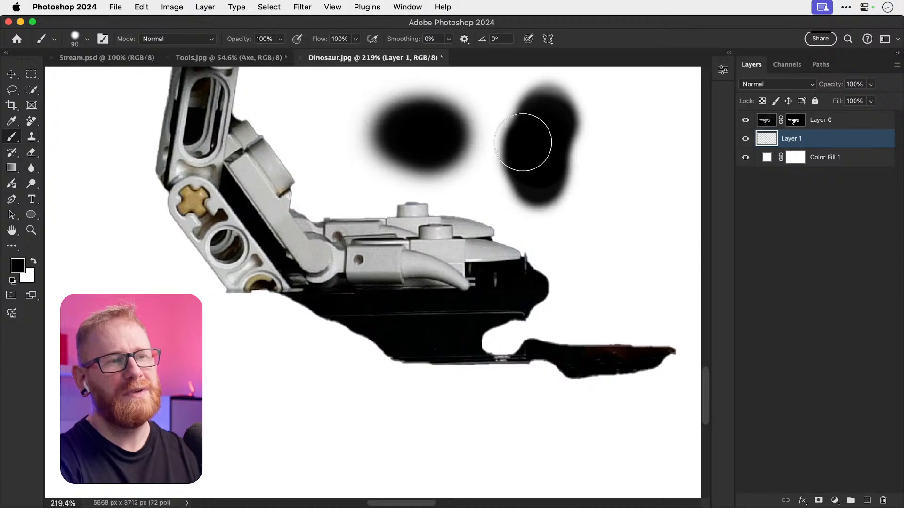
left_click(88, 40)
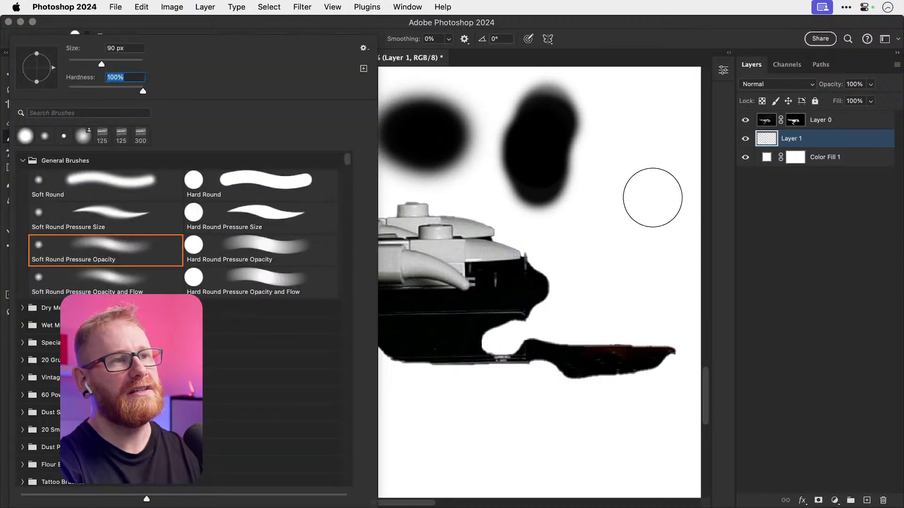
mouse_move(629, 140)
left_mouse_down()
mouse_move(632, 236)
mouse_move(640, 139)
mouse_move(632, 118)
mouse_move(633, 201)
mouse_move(622, 228)
left_mouse_up()
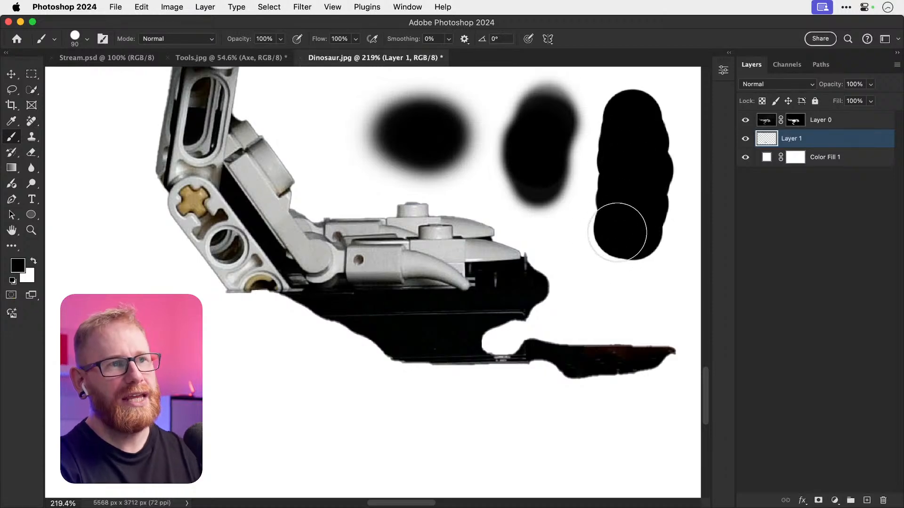
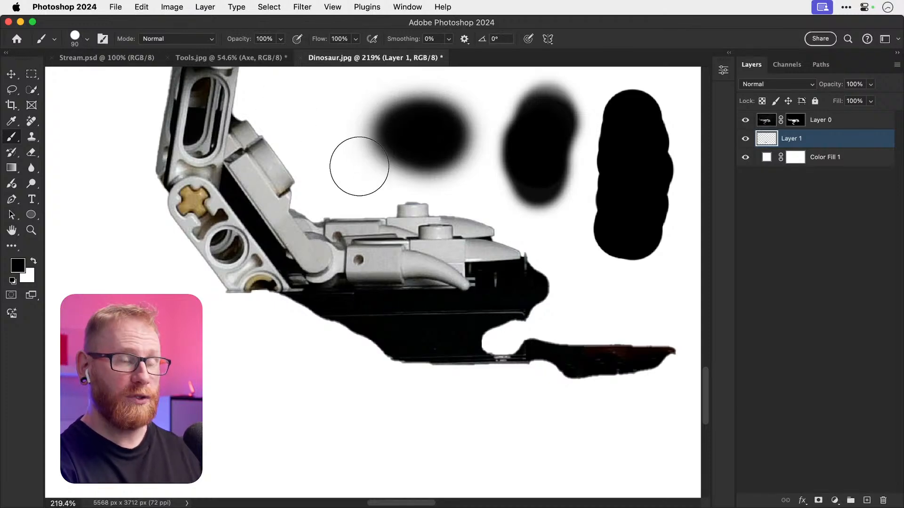
Step: Target the dinosaur's layer mask for work on its foot and set the brush hardness to 0%
left_click_drag(268, 318, 259, 325)
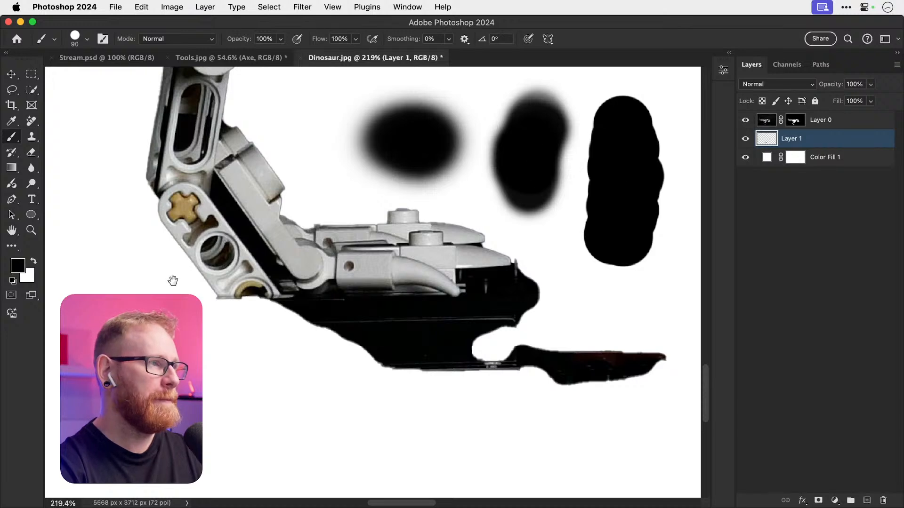
left_click_drag(174, 280, 295, 292)
key("z")
key("b")
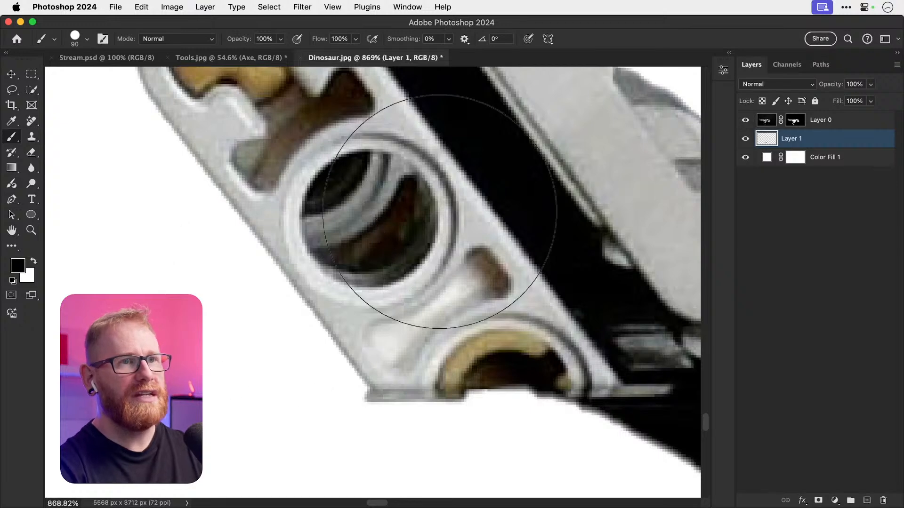
left_click(796, 121)
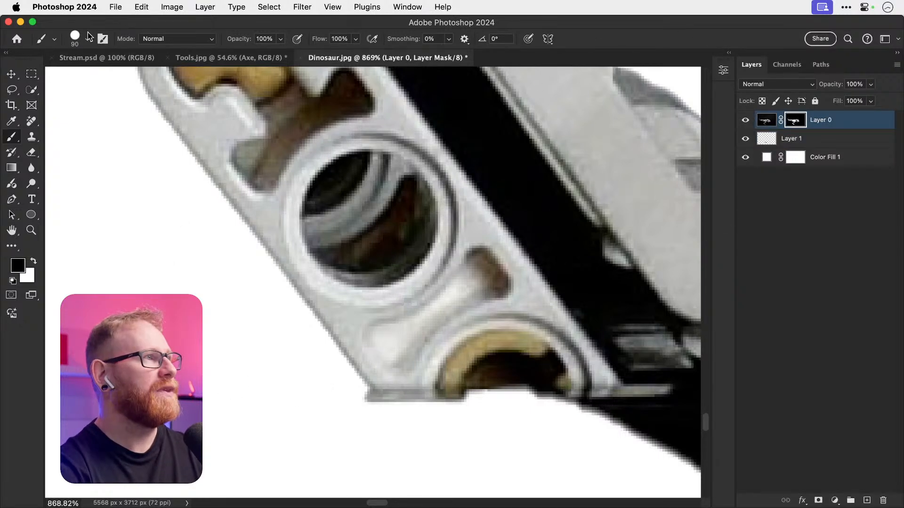
right_click(118, 135)
left_click_drag(121, 87, 45, 87)
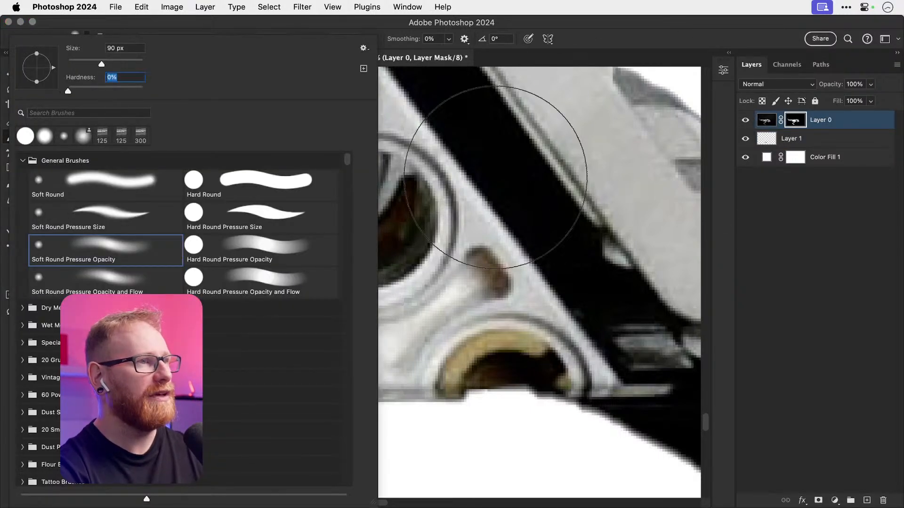
left_click(510, 183)
key("super+z")
Step: Try masking along the outer edge of the lower leg with a soft 45 px brush, and undo the strokes
key("super+minus")
key("super+minus")
key("super+minus")
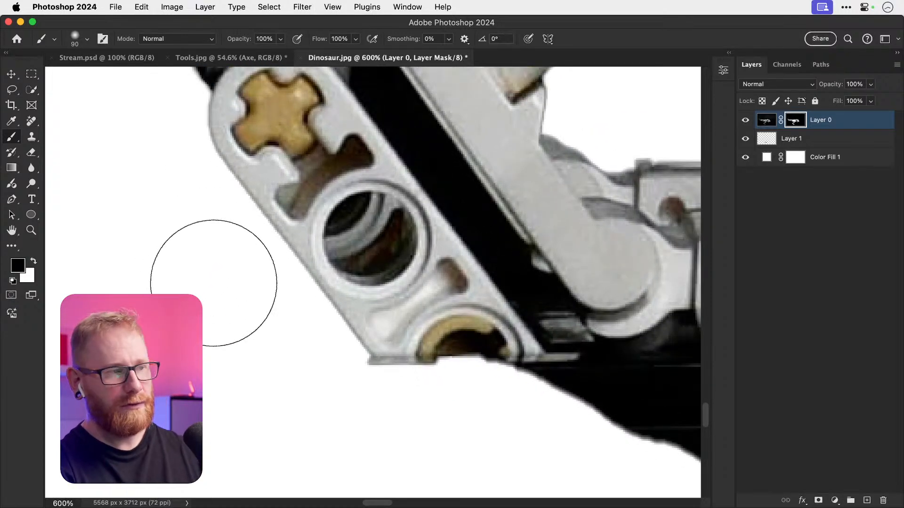
key("bracketleft")
key("bracketleft")
key("bracketleft")
key("bracketleft")
key("bracketleft")
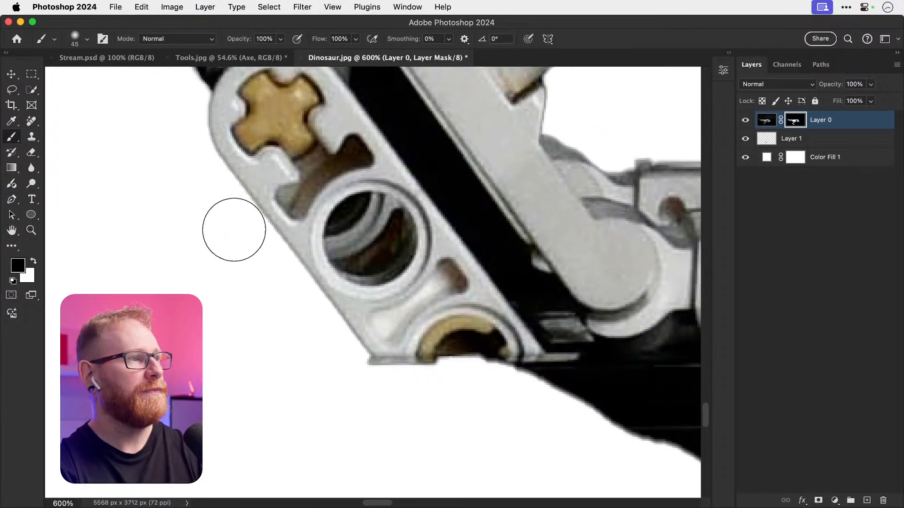
mouse_move(271, 278)
left_mouse_down()
mouse_move(304, 305)
mouse_move(310, 332)
mouse_move(362, 384)
left_mouse_up()
mouse_move(236, 255)
left_mouse_down()
mouse_move(187, 160)
mouse_move(184, 133)
mouse_move(233, 210)
left_mouse_up()
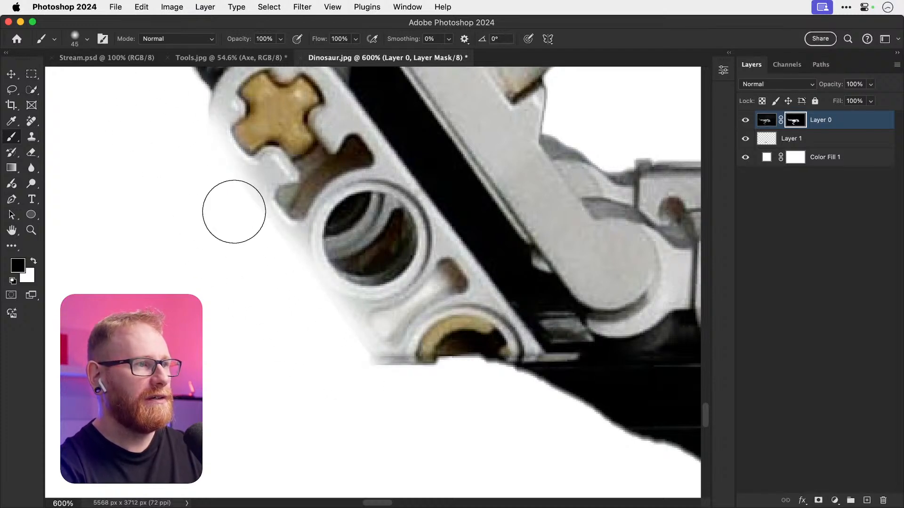
key("super+z")
key("super+z")
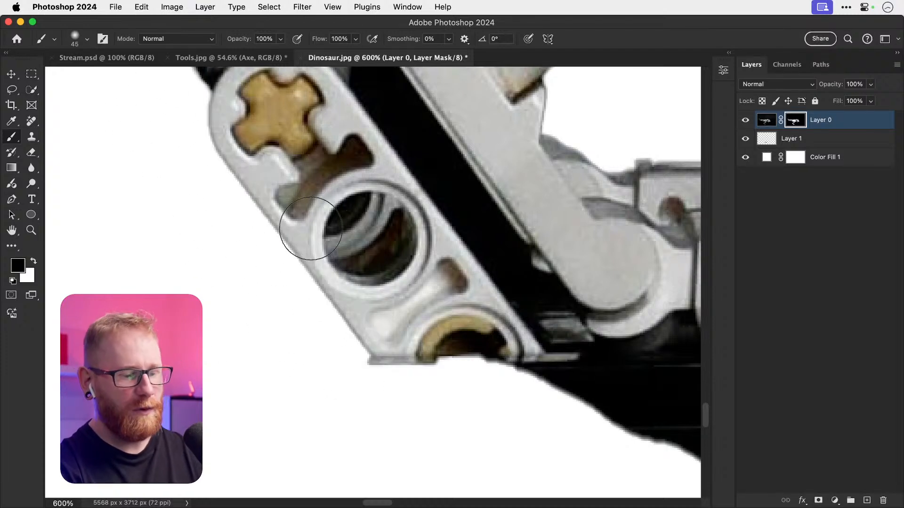
Step: Try masking the same lower-leg edge with brush hardness 100%, and undo the strokes
left_click(87, 41)
left_click_drag(113, 90, 211, 93)
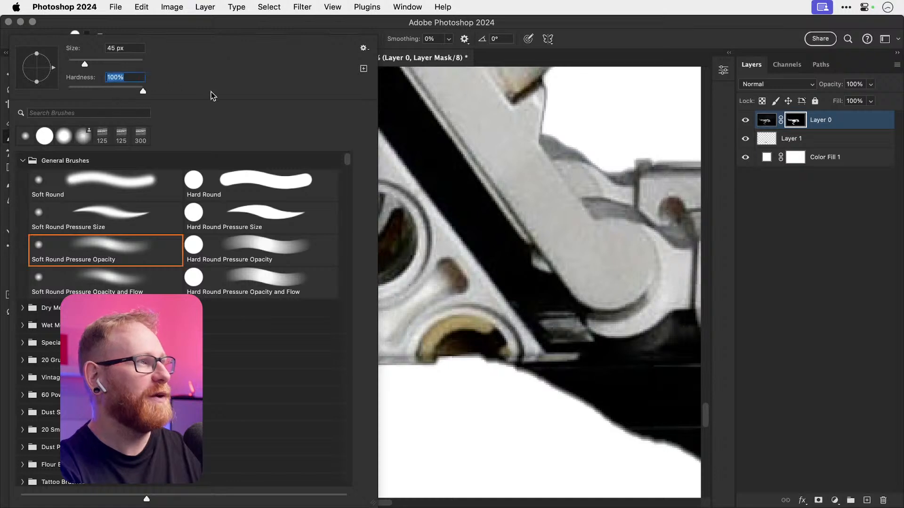
left_click(477, 451)
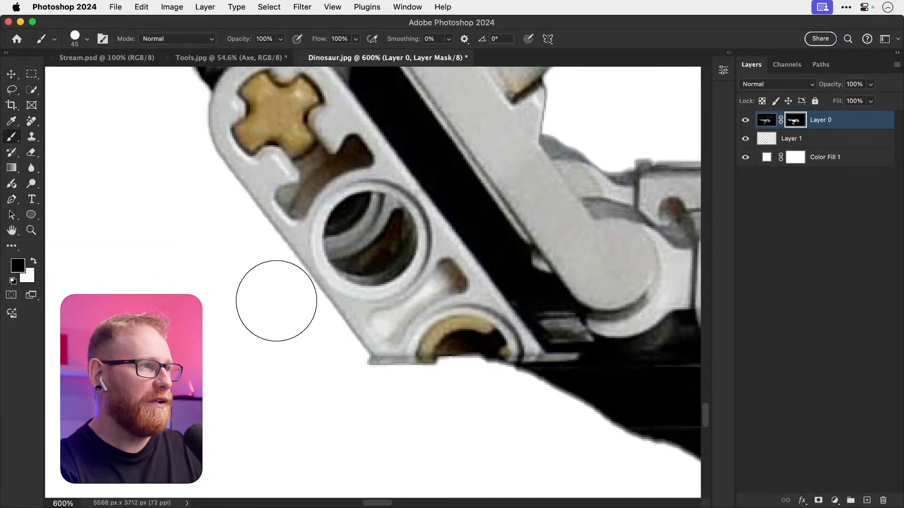
mouse_move(276, 303)
left_mouse_down()
mouse_move(279, 275)
mouse_move(213, 180)
left_mouse_up()
mouse_move(194, 146)
left_mouse_down()
mouse_move(305, 338)
mouse_move(348, 380)
mouse_move(294, 320)
mouse_move(315, 346)
mouse_move(207, 174)
mouse_move(197, 130)
mouse_move(179, 139)
left_mouse_up()
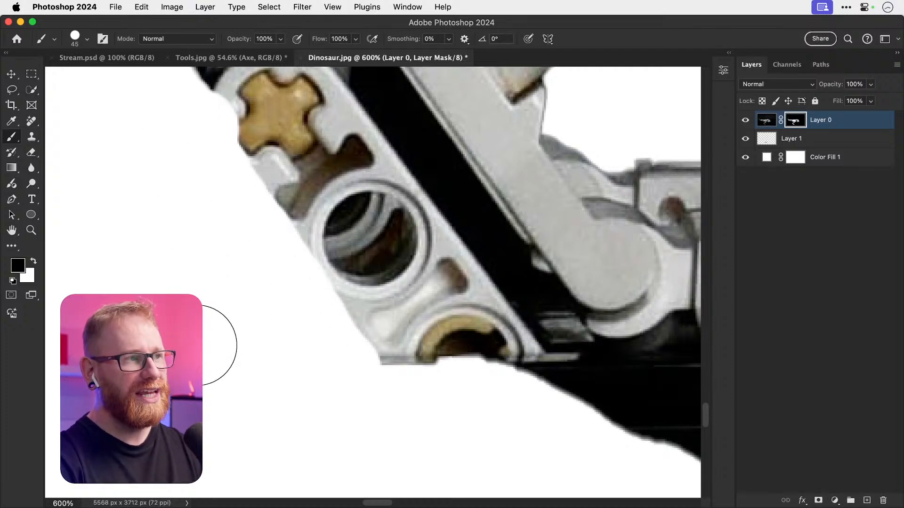
key("ctrl+z")
Step: Set the brush hardness to 68% and make the dinosaur's layer mask active again
key("ctrl+2")
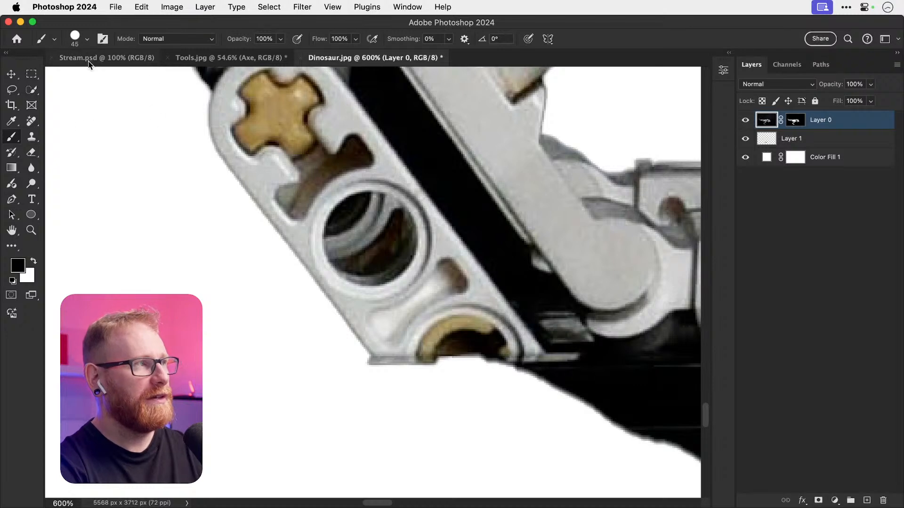
left_click(87, 40)
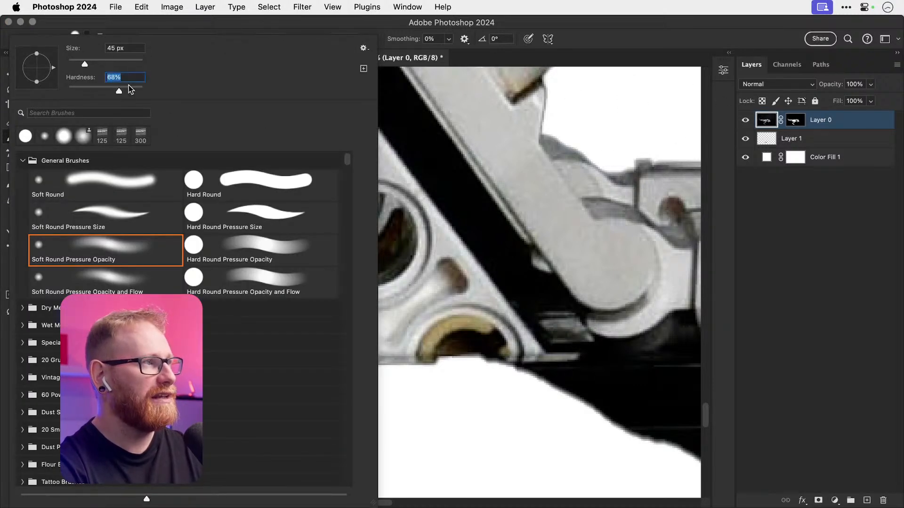
left_click(796, 120)
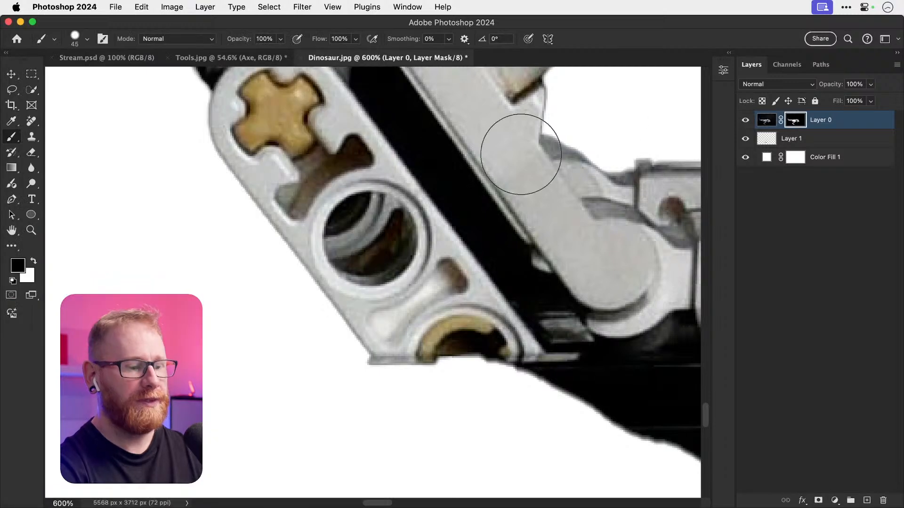
Step: Mask out the dark area inside the tan half-round opening at the base of the leg with a 9 px brush
key("bracketleft")
key("bracketleft")
key("bracketleft")
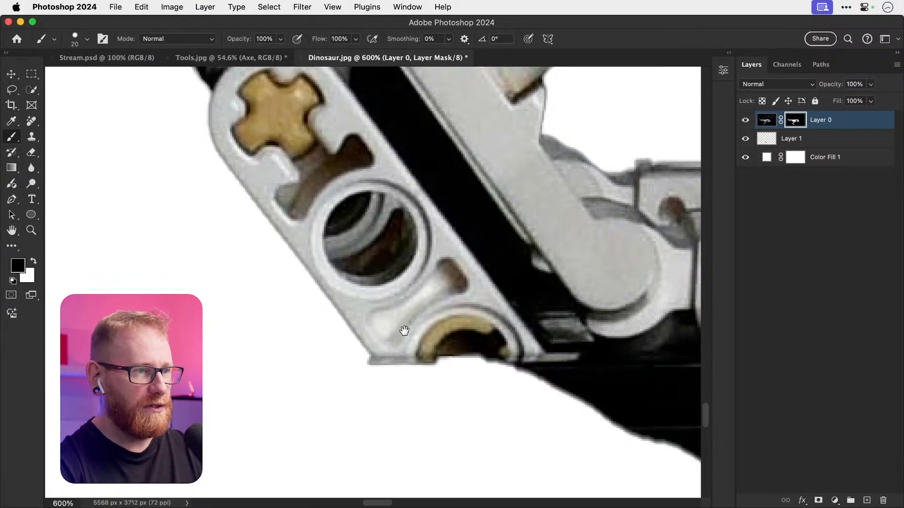
left_click_drag(383, 336, 298, 294)
key("bracketleft")
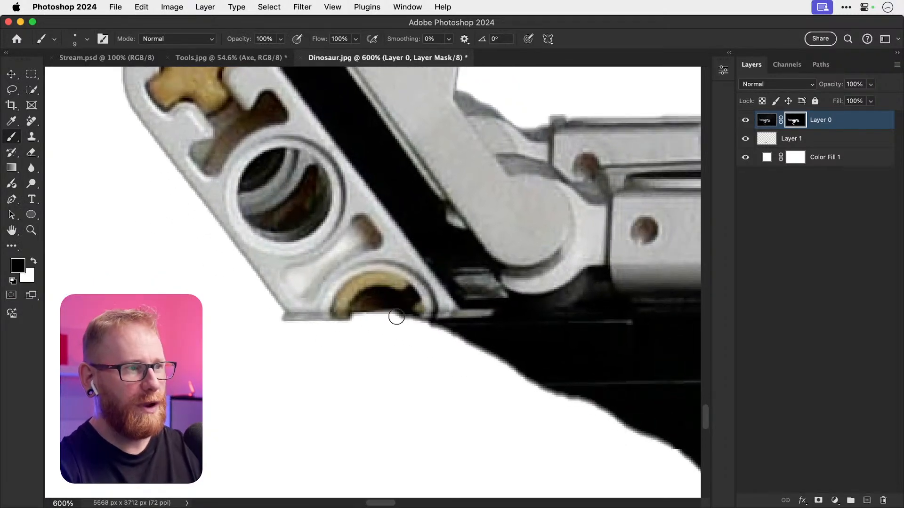
left_click_drag(364, 311, 380, 298)
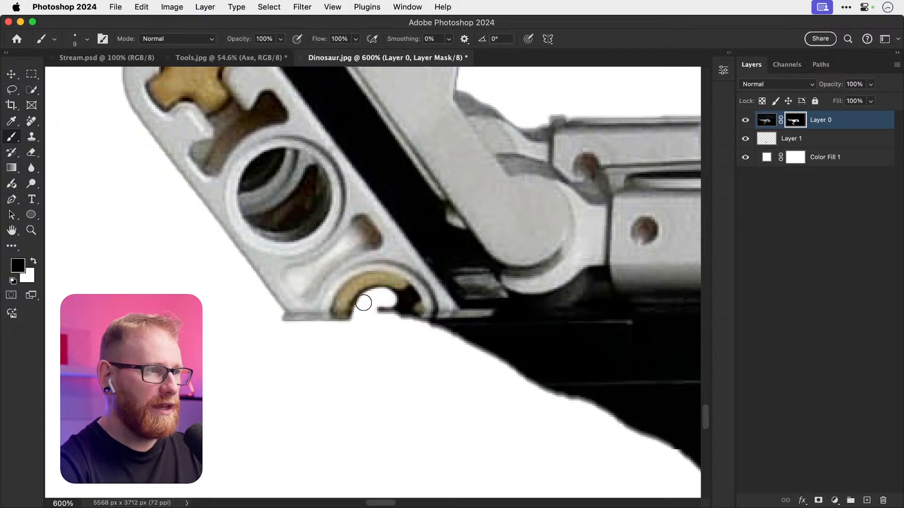
left_click_drag(360, 309, 386, 304)
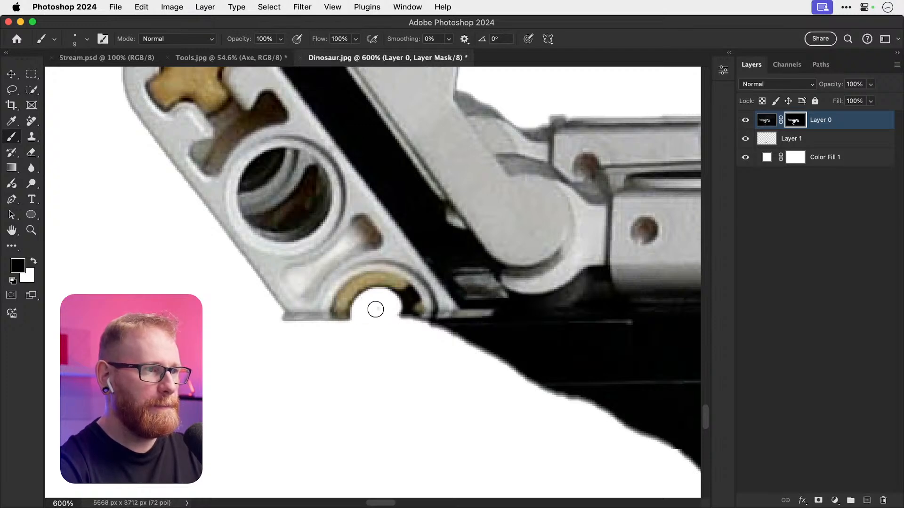
Step: Mask out the dark patch remaining inside the tan half-ring at the leg's base, reducing the brush to 3 px
left_click_drag(283, 318, 330, 324)
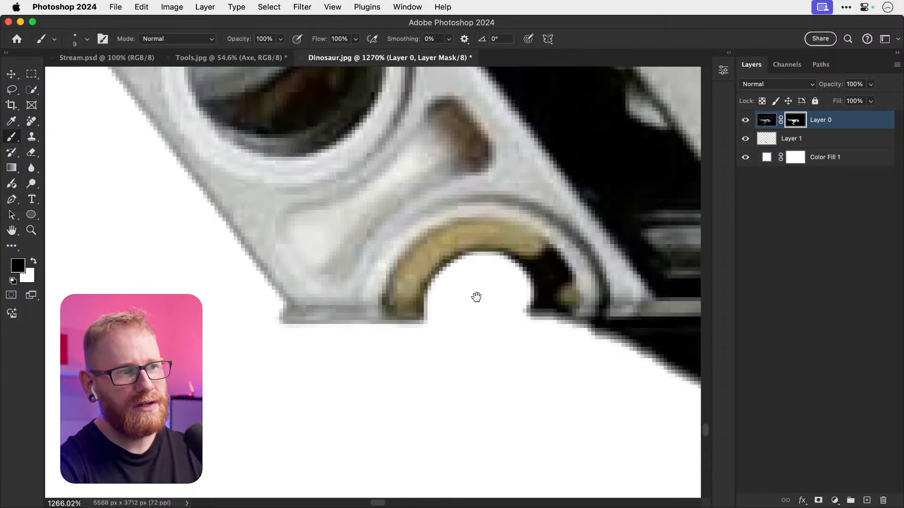
mouse_move(477, 297)
left_mouse_down()
mouse_move(329, 285)
mouse_move(355, 292)
mouse_move(347, 279)
mouse_move(376, 294)
left_mouse_up()
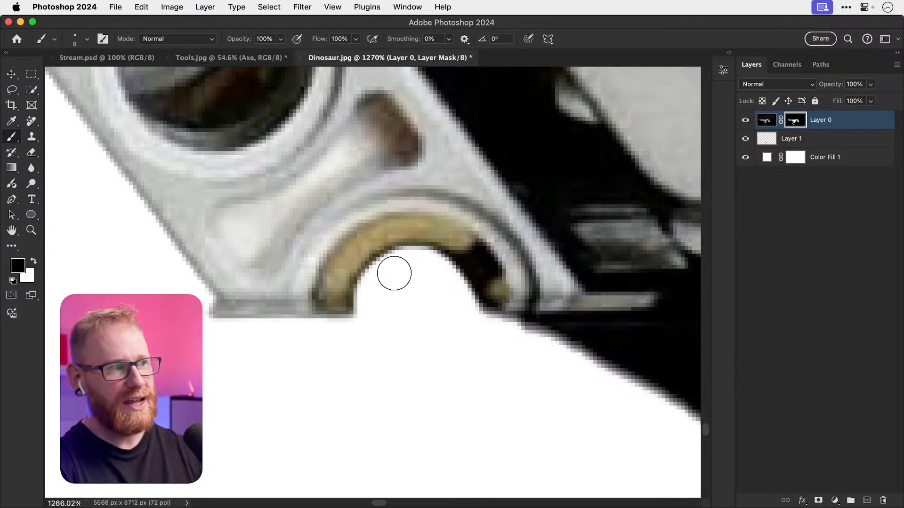
mouse_move(318, 250)
left_mouse_down()
mouse_move(352, 268)
mouse_move(364, 248)
mouse_move(366, 257)
mouse_move(376, 249)
mouse_move(363, 299)
left_mouse_up()
key("bracketleft")
key("bracketleft")
key("bracketleft")
key("bracketleft")
key("bracketleft")
key("bracketleft")
mouse_move(373, 234)
left_mouse_down()
mouse_move(391, 254)
mouse_move(376, 236)
left_mouse_up()
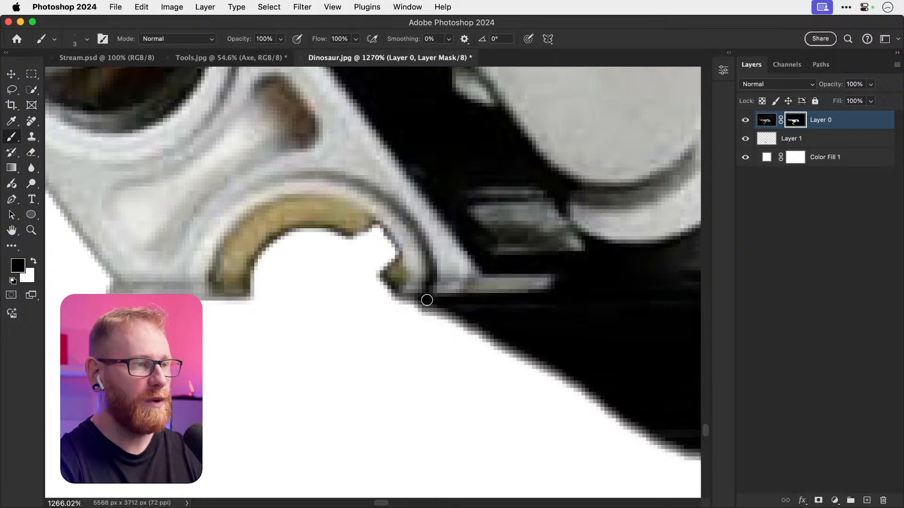
Step: Mask out the dark background directly beneath the leg's base and the rounded ankle joint, with brush sizes from 3 to 10 px
mouse_move(372, 251)
left_mouse_down()
mouse_move(391, 299)
mouse_move(385, 288)
mouse_move(422, 311)
mouse_move(414, 307)
mouse_move(425, 300)
mouse_move(411, 301)
mouse_move(450, 312)
mouse_move(436, 312)
mouse_move(551, 309)
mouse_move(487, 305)
mouse_move(503, 320)
mouse_move(444, 308)
left_mouse_up()
key("bracketright")
key("bracketright")
key("bracketright")
scroll(444, 307, "down", 4)
key("bracketright")
key("bracketright")
key("bracketright")
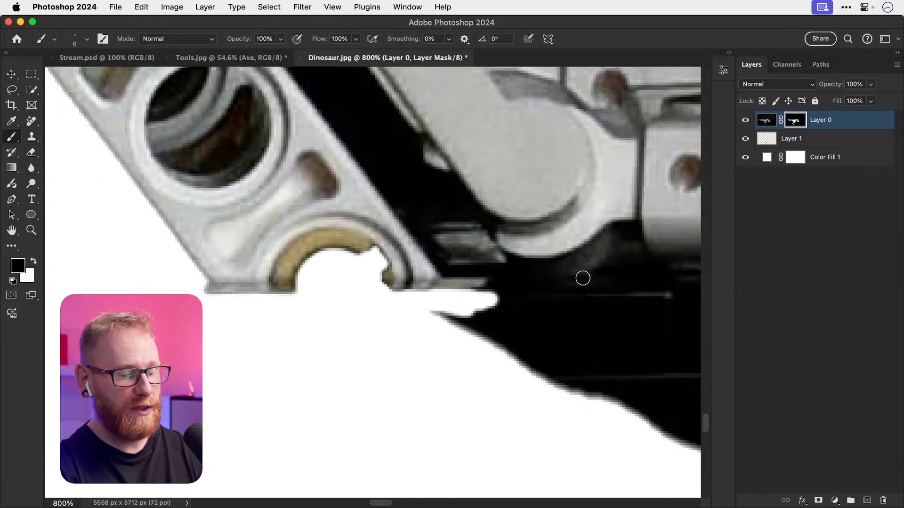
key("bracketright")
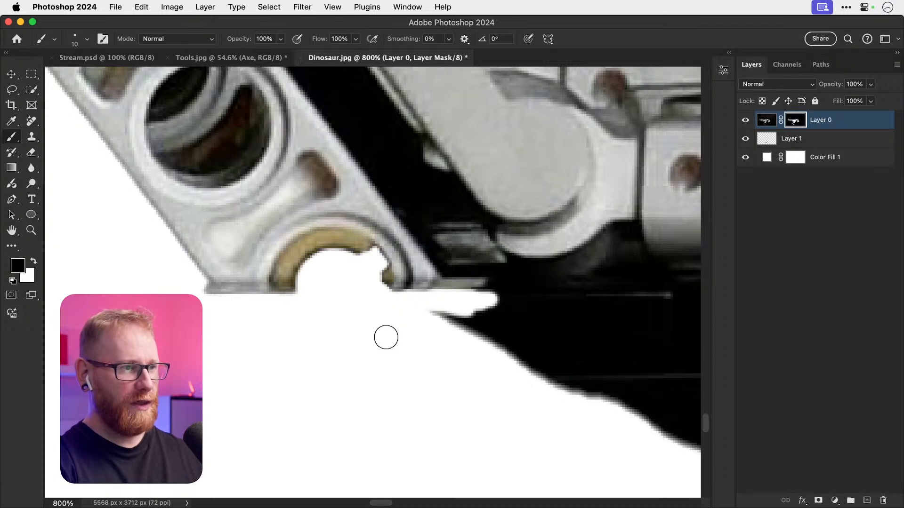
scroll(478, 276, "right", 5)
mouse_move(348, 309)
left_mouse_down()
mouse_move(371, 309)
mouse_move(432, 282)
left_mouse_up()
scroll(395, 281, "right", 5)
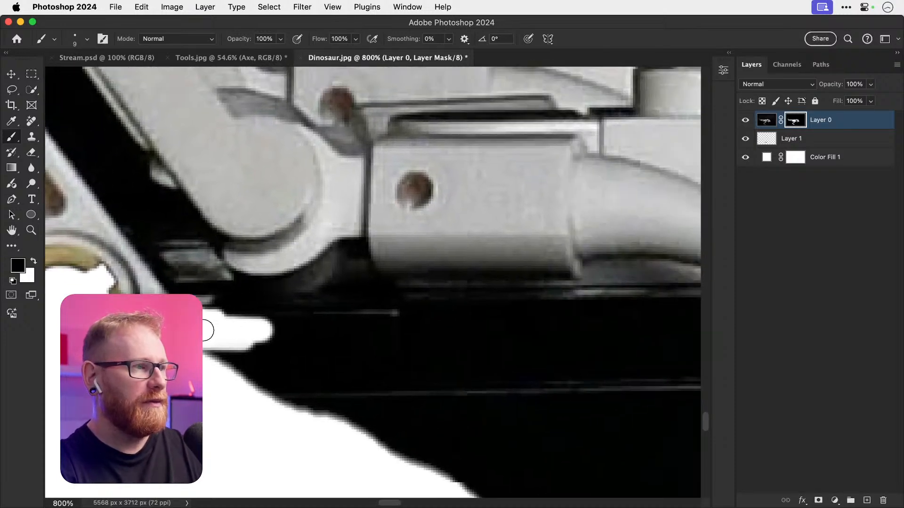
key("bracketleft")
mouse_move(221, 314)
left_mouse_down()
mouse_move(236, 299)
mouse_move(323, 301)
mouse_move(352, 285)
mouse_move(287, 315)
mouse_move(231, 317)
mouse_move(230, 353)
left_mouse_up()
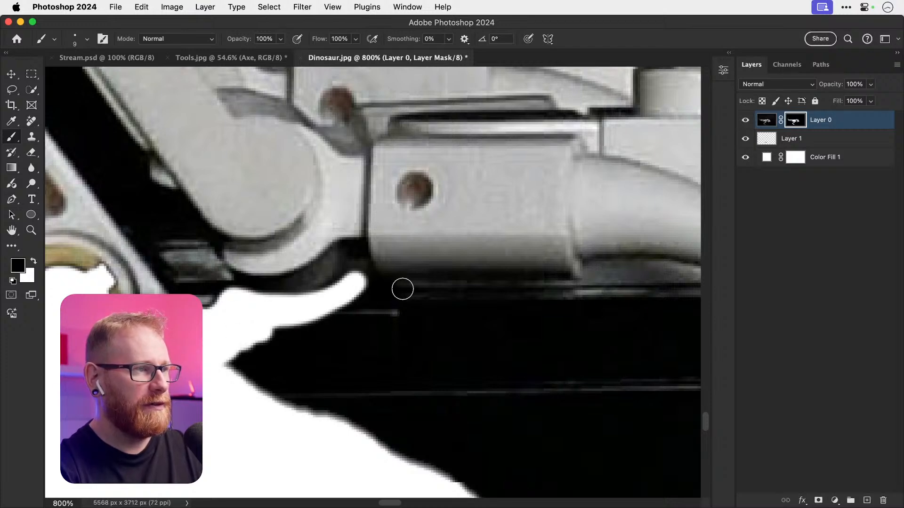
Step: Mask out the background along the underside of the toe, around its curved claw tip and below the upper claw with a 9 px brush
mouse_move(357, 281)
left_mouse_down()
mouse_move(412, 303)
mouse_move(402, 304)
mouse_move(531, 302)
mouse_move(399, 303)
mouse_move(516, 304)
left_mouse_up()
scroll(373, 296, "right", 5)
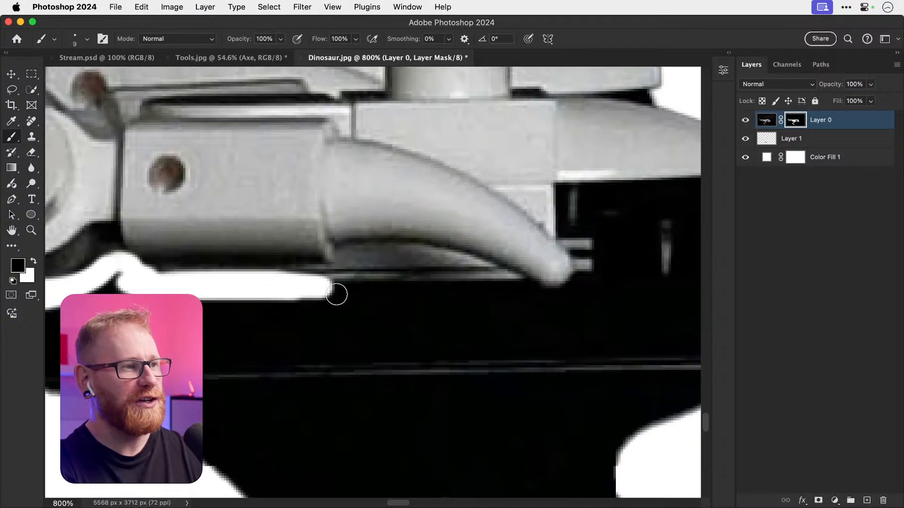
mouse_move(335, 295)
left_mouse_down()
mouse_move(472, 289)
mouse_move(532, 292)
mouse_move(571, 298)
left_mouse_up()
scroll(571, 298, "right", 5)
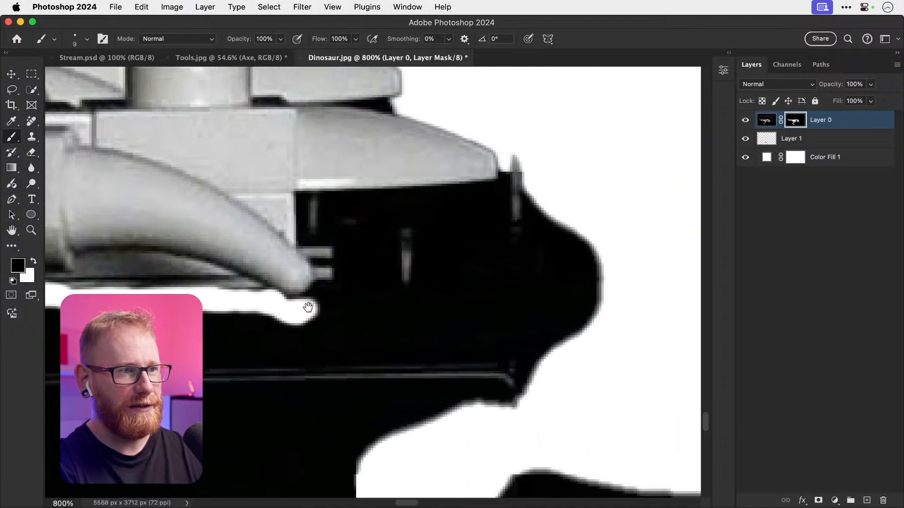
mouse_move(286, 309)
left_mouse_down()
mouse_move(315, 297)
mouse_move(324, 285)
mouse_move(311, 247)
mouse_move(324, 253)
mouse_move(332, 285)
mouse_move(300, 312)
mouse_move(268, 308)
mouse_move(283, 306)
mouse_move(312, 225)
mouse_move(304, 209)
mouse_move(335, 244)
mouse_move(334, 209)
mouse_move(506, 191)
mouse_move(512, 165)
mouse_move(519, 205)
mouse_move(499, 238)
left_mouse_up()
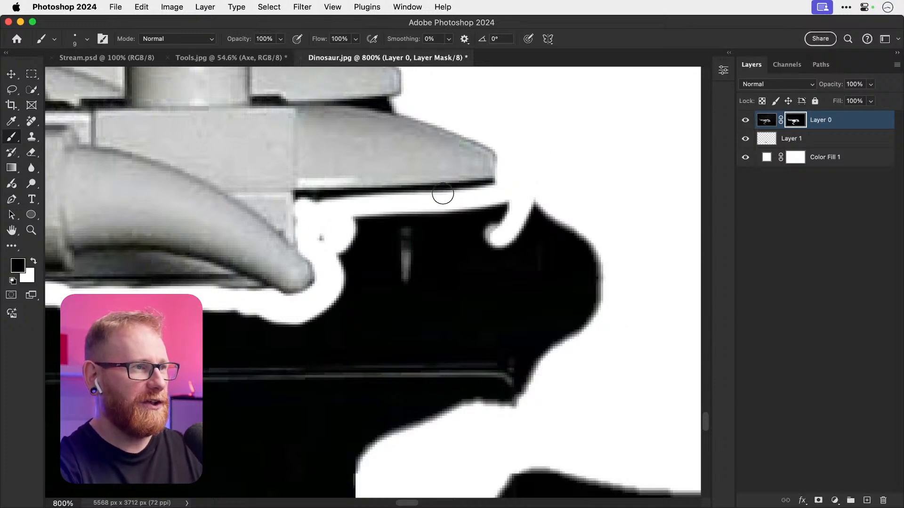
Step: Mask out the thin dark line along the underside of the upper claw with a smaller brush
key("bracketleft")
key("bracketleft")
key("bracketleft")
key("bracketleft")
mouse_move(298, 198)
left_mouse_down()
mouse_move(504, 181)
mouse_move(389, 198)
mouse_move(298, 195)
mouse_move(417, 194)
mouse_move(558, 172)
left_mouse_up()
mouse_move(352, 229)
left_mouse_down()
mouse_move(350, 218)
mouse_move(374, 214)
mouse_move(481, 213)
left_mouse_up()
Step: Mask out the leftover black area below the foot, enlarging the brush up to 45 px
key("bracketright")
key("bracketright")
key("bracketright")
key("bracketright")
key("bracketright")
mouse_move(357, 235)
left_mouse_down()
mouse_move(345, 291)
mouse_move(490, 208)
mouse_move(365, 269)
mouse_move(414, 280)
mouse_move(399, 257)
left_mouse_up()
mouse_move(488, 258)
left_mouse_down()
mouse_move(617, 242)
mouse_move(493, 340)
left_mouse_up()
key("super+1")
key("bracketright")
key("bracketright")
key("bracketright")
key("bracketright")
key("bracketright")
key("bracketright")
key("bracketright")
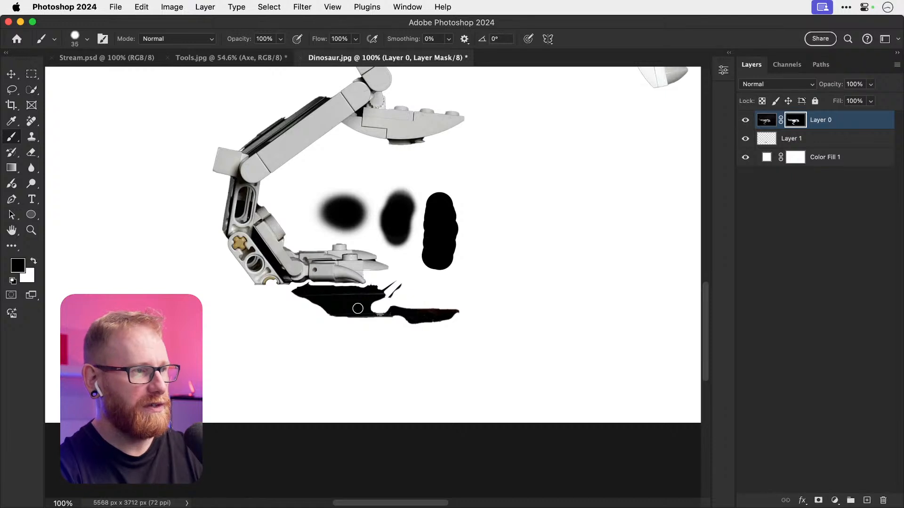
mouse_move(293, 296)
left_mouse_down()
mouse_move(314, 293)
mouse_move(289, 301)
mouse_move(314, 287)
mouse_move(291, 296)
mouse_move(414, 284)
mouse_move(310, 318)
mouse_move(280, 313)
mouse_move(309, 305)
mouse_move(281, 308)
mouse_move(338, 312)
mouse_move(324, 327)
mouse_move(400, 323)
left_mouse_up()
key("super+z")
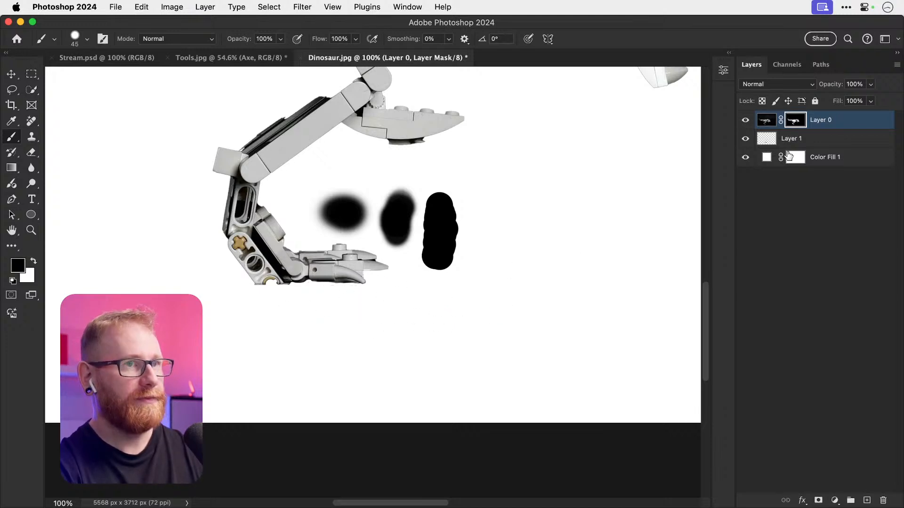
Step: Hide Layer 1 with the black brush samples and inspect the cut-out foot, body and whole dinosaur
left_click(745, 139)
key("z")
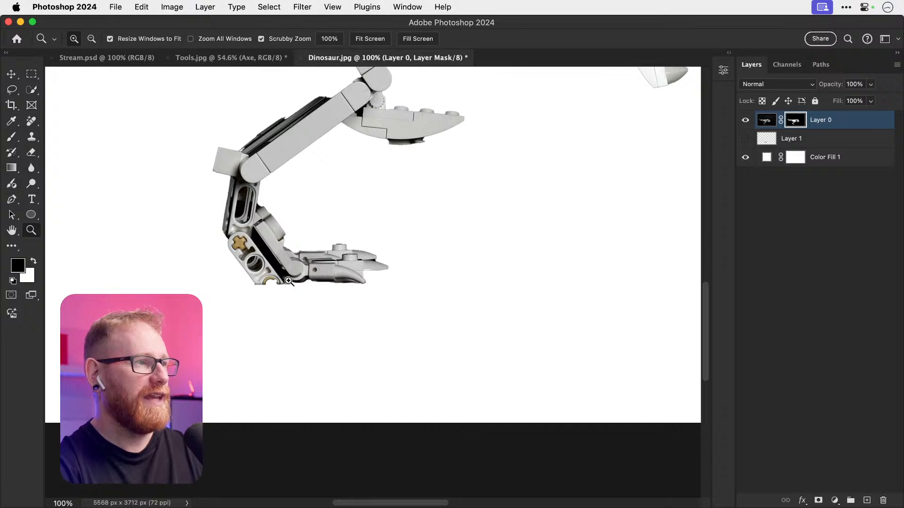
left_click_drag(289, 281, 320, 290)
key("b")
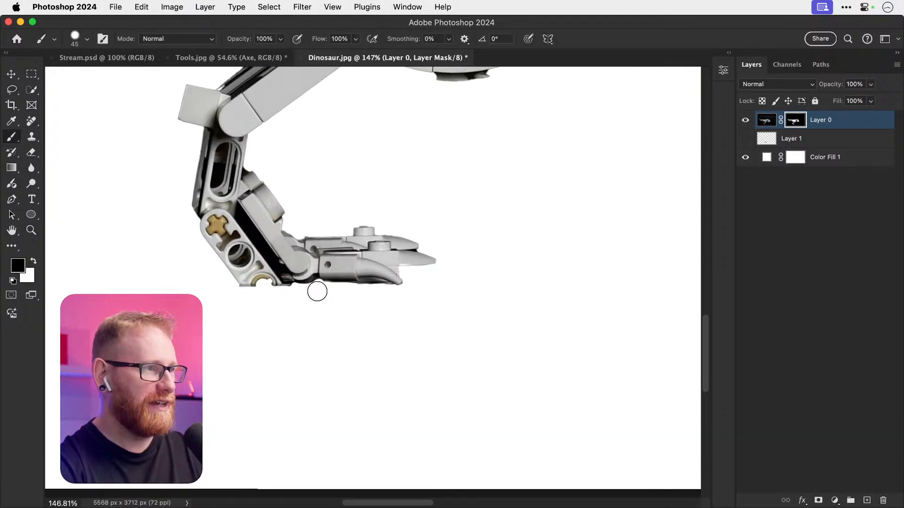
key("super+1")
left_click_drag(407, 205, 351, 298)
left_click_drag(368, 245, 323, 339)
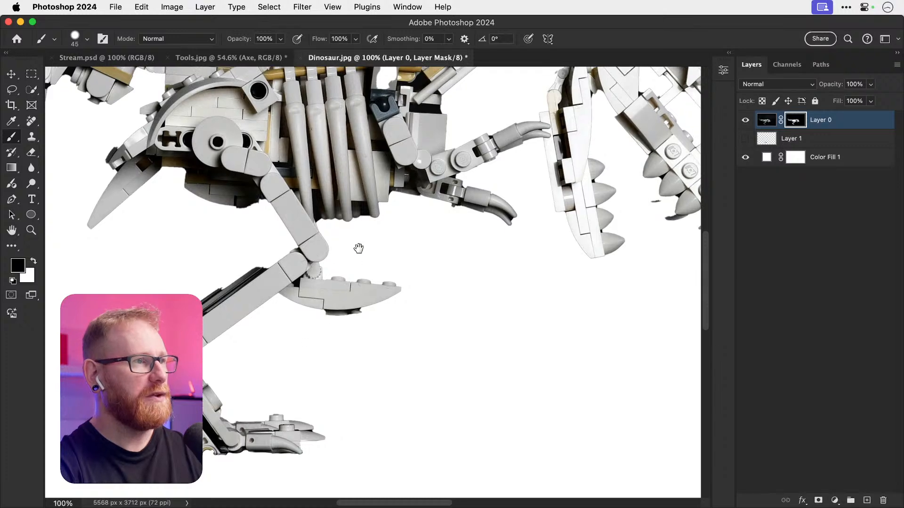
left_click_drag(358, 249, 374, 277)
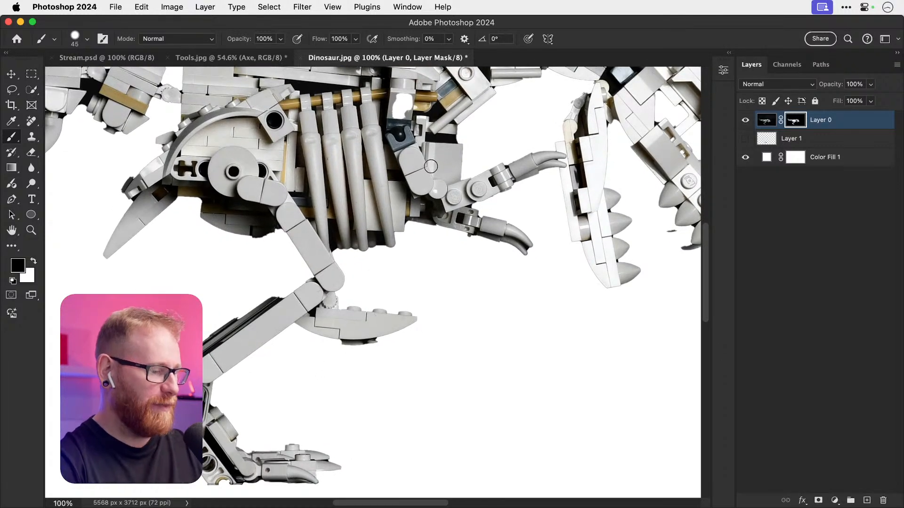
key("v")
key("super+0")
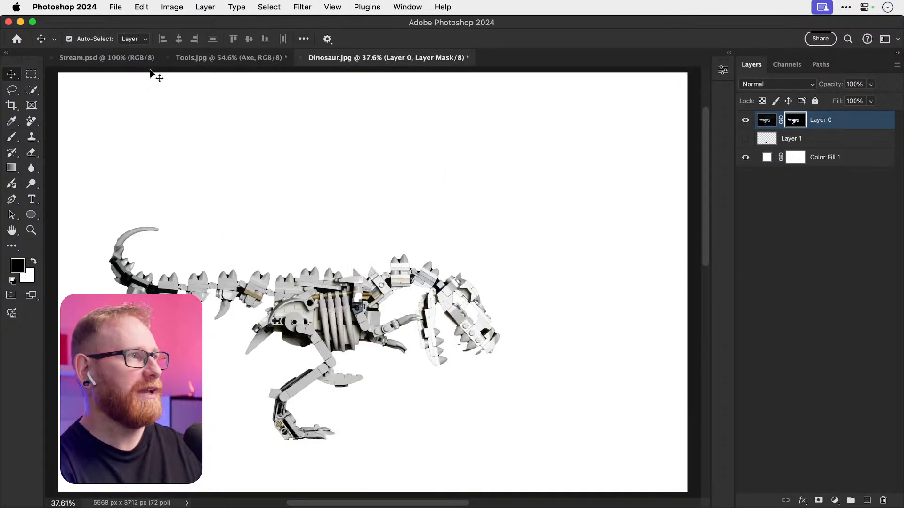
Step: Switch to Finder and open Moon.jpg from the Images folder with Adobe Photoshop 2024
key("super+Tab")
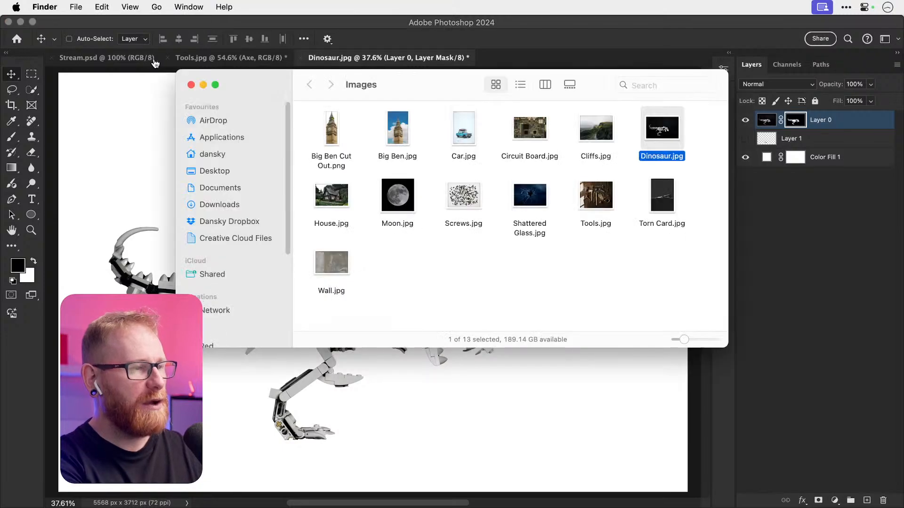
right_click(406, 198)
mouse_move(436, 214)
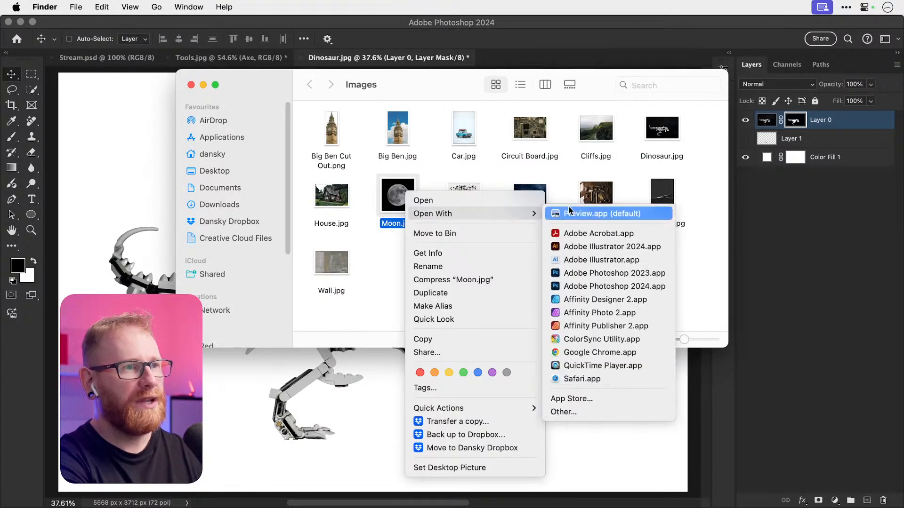
left_click(606, 285)
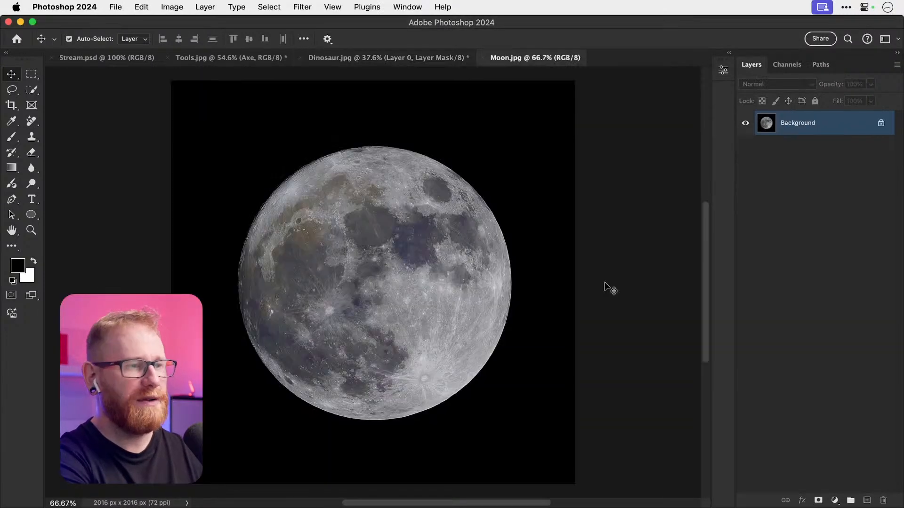
key("z")
key("v")
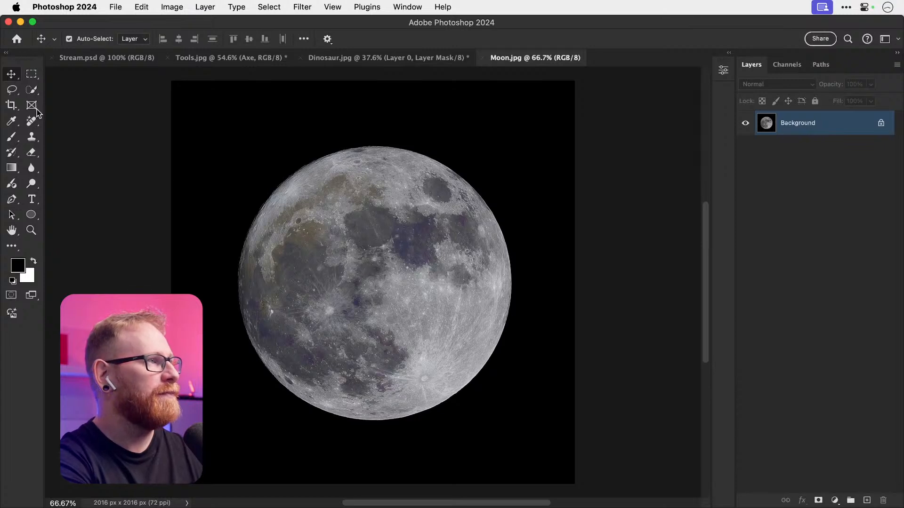
Step: Draw a circular path about 1351 px in diameter around the moon with the Ellipse tool in Path mode
left_click(34, 215)
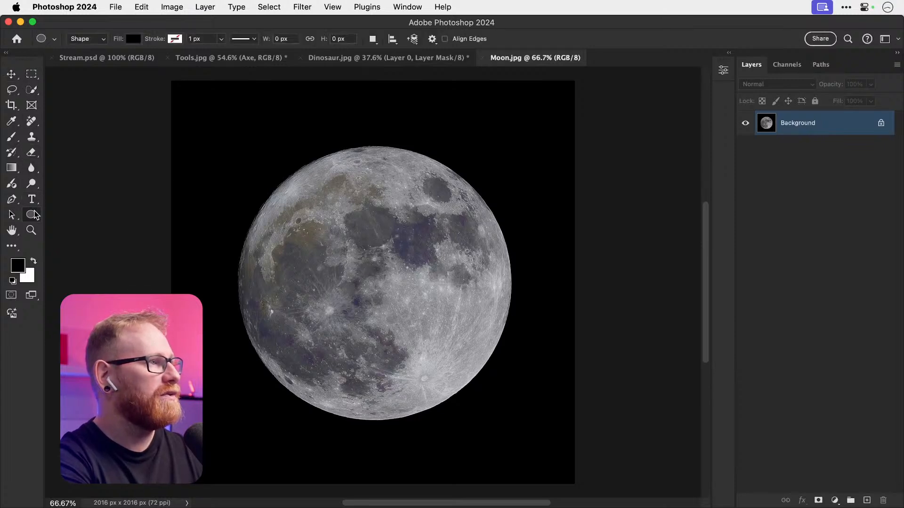
left_click(85, 40)
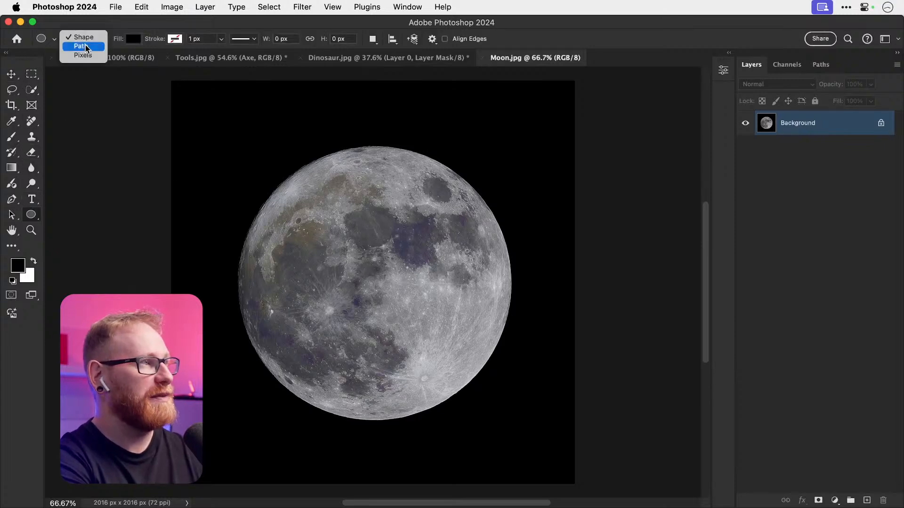
left_click(83, 46)
left_click_drag(238, 146, 508, 422)
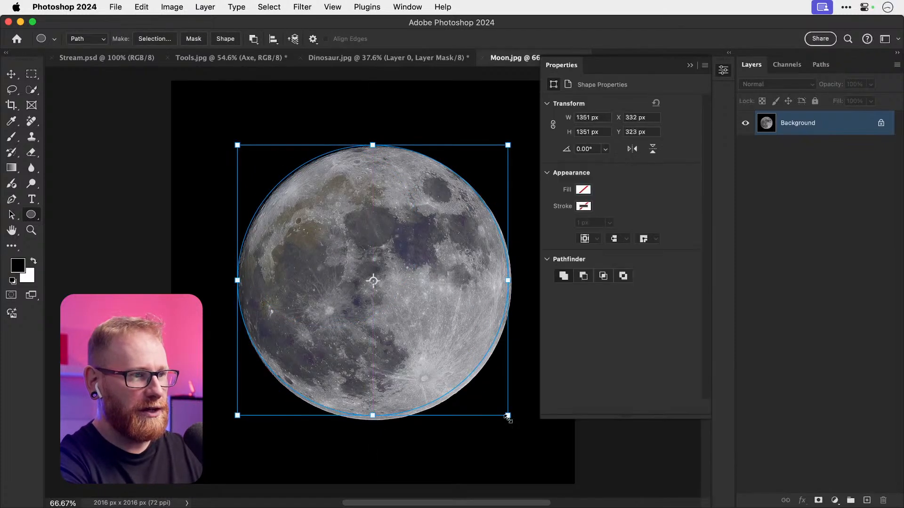
Step: Reposition the circular path to fit the moon's edge, ending at X 344 px and Y 336 px
key("a")
left_click_drag(452, 374, 457, 377)
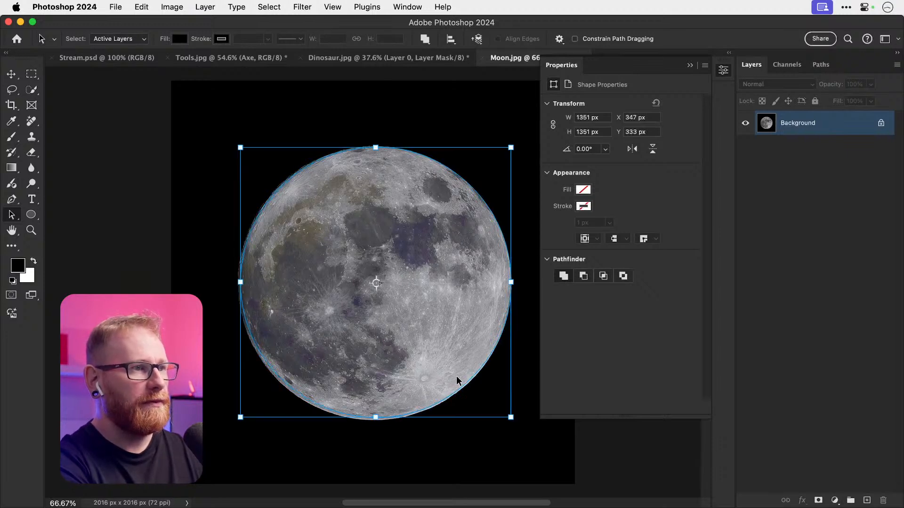
key("Left")
key("Left")
key("Left")
key("Down")
key("Down")
key("Down")
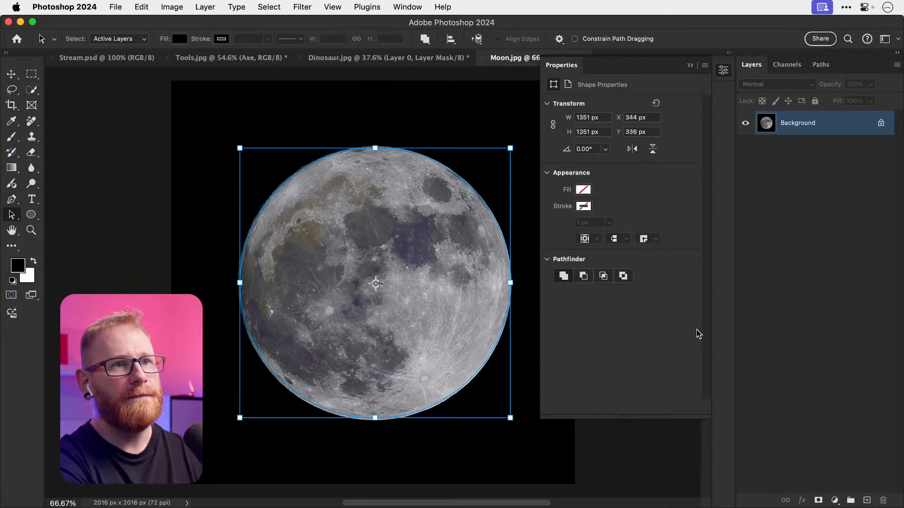
Step: Save the work path under the name Moon
left_click(820, 66)
double_click(777, 87)
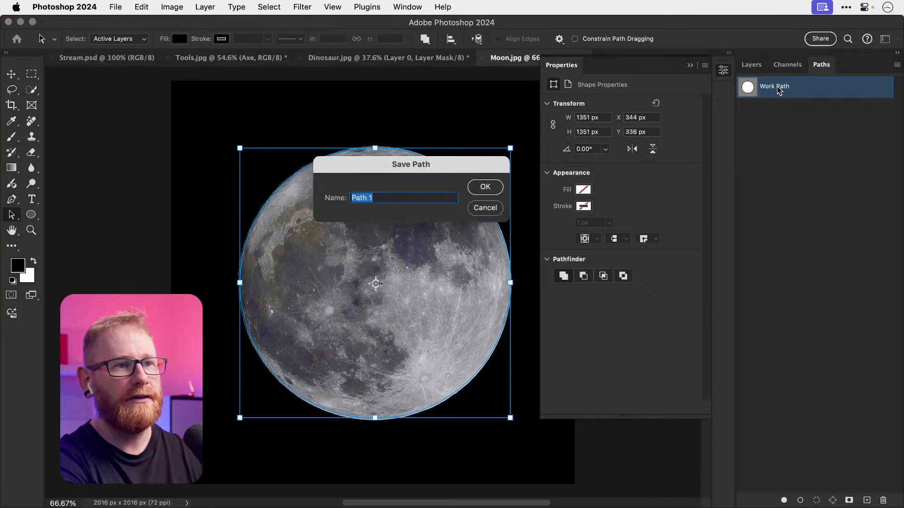
type("Moon")
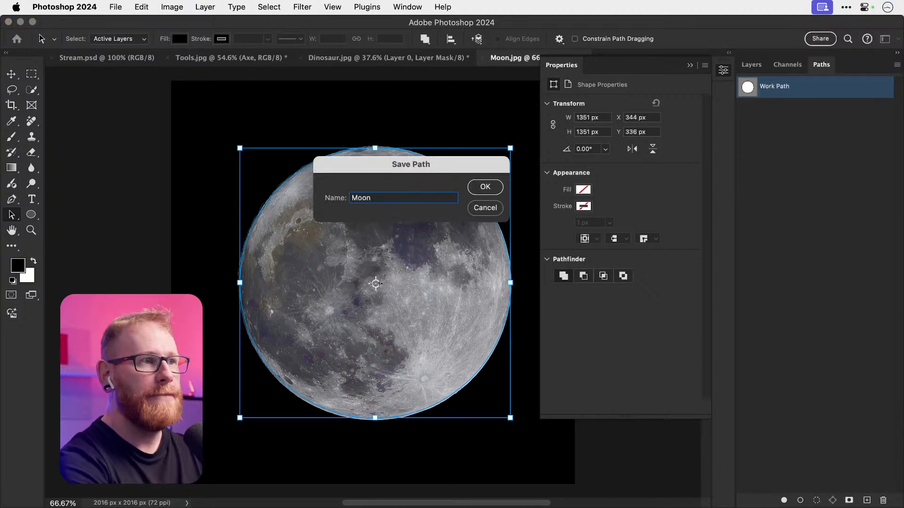
key("Return")
Step: Load the Moon path as a selection and add a layer mask from it to the moon image layer
left_click(744, 94, "super")
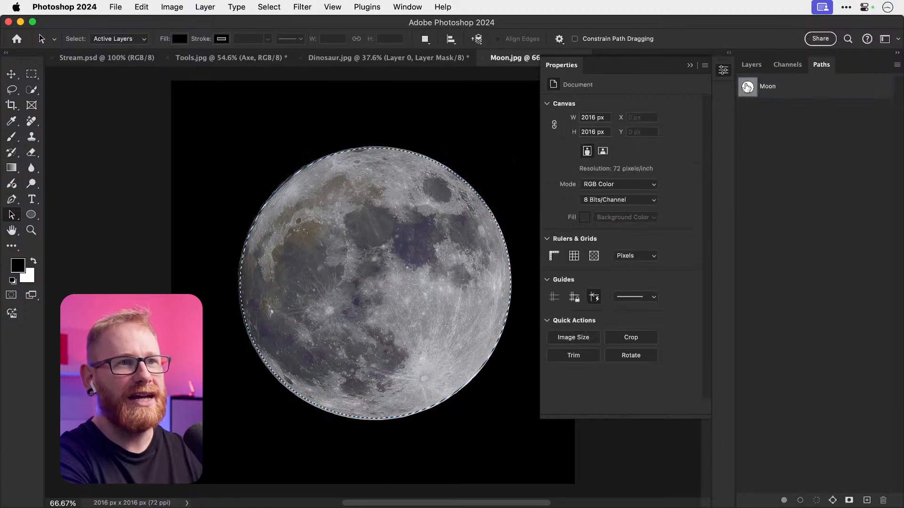
left_click(752, 65)
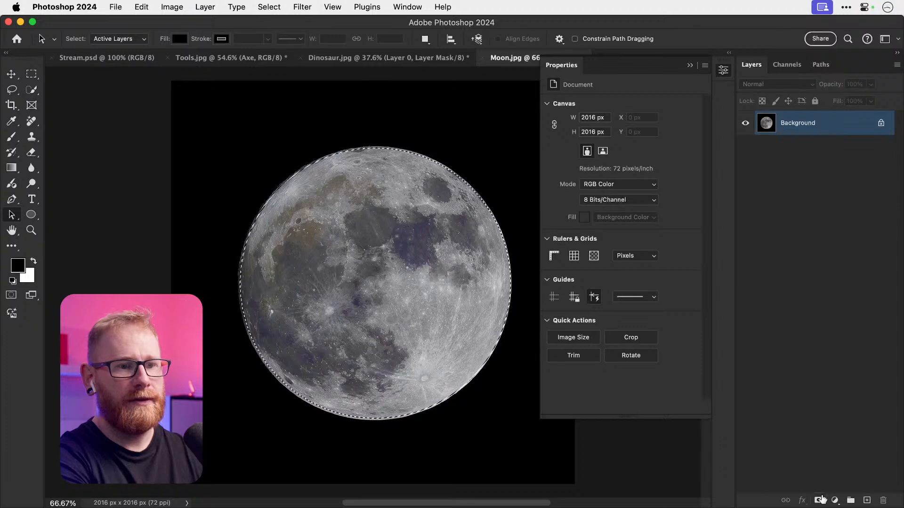
left_click(819, 500)
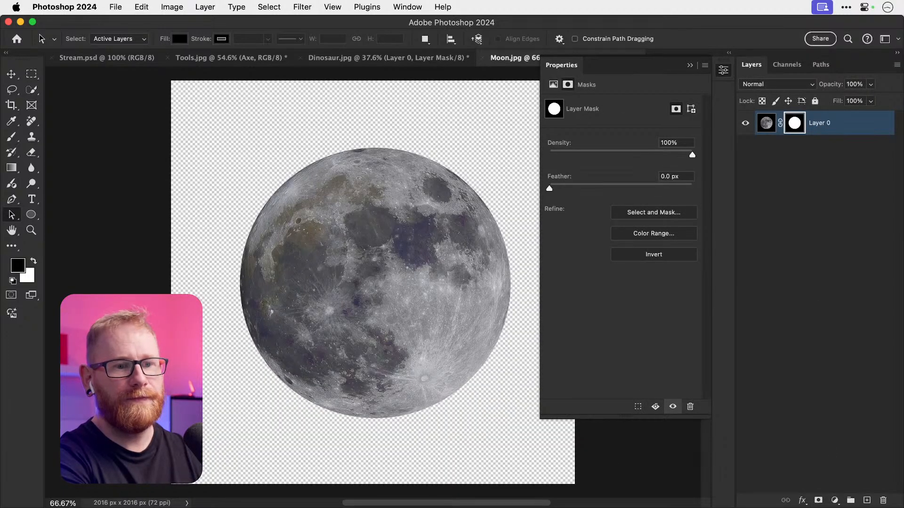
Step: Add a black (000000) Solid Color fill layer and place it below the masked moon layer
left_click(831, 503)
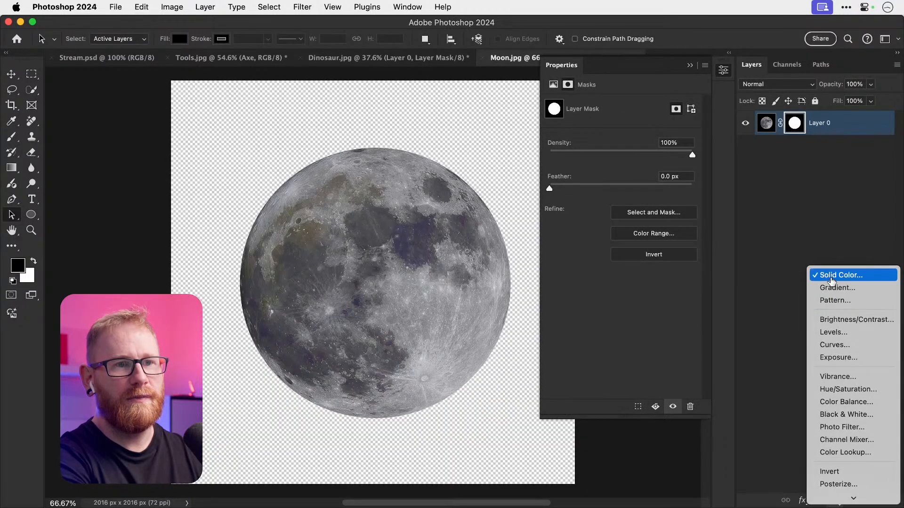
left_click(605, 210)
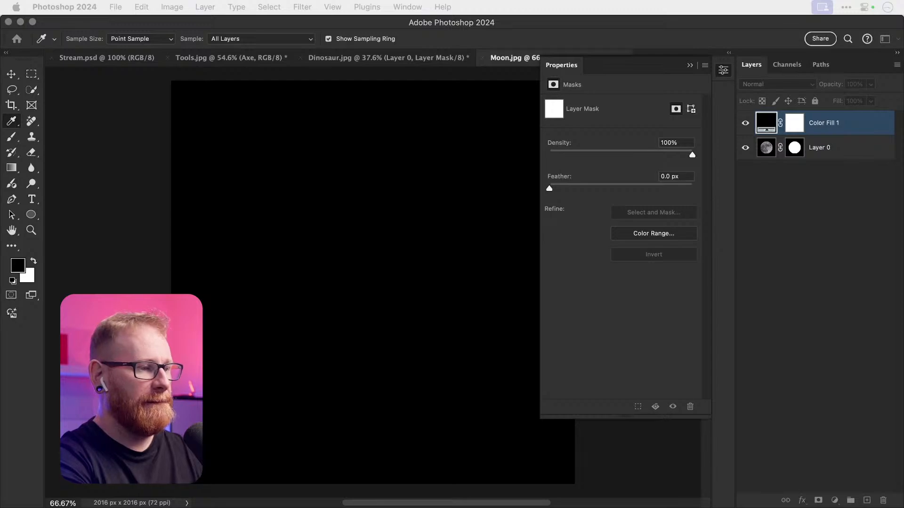
left_click_drag(506, 69, 469, 148)
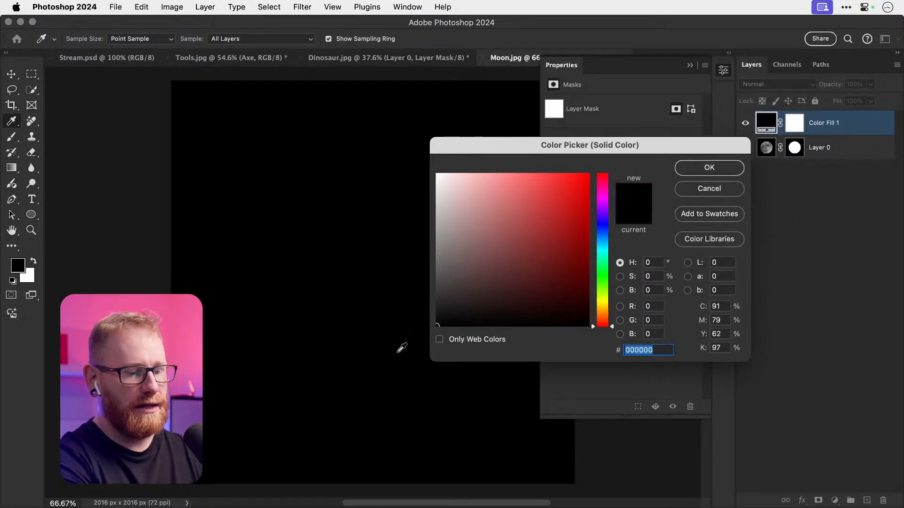
key("Return")
key("super+bracketleft")
key("z")
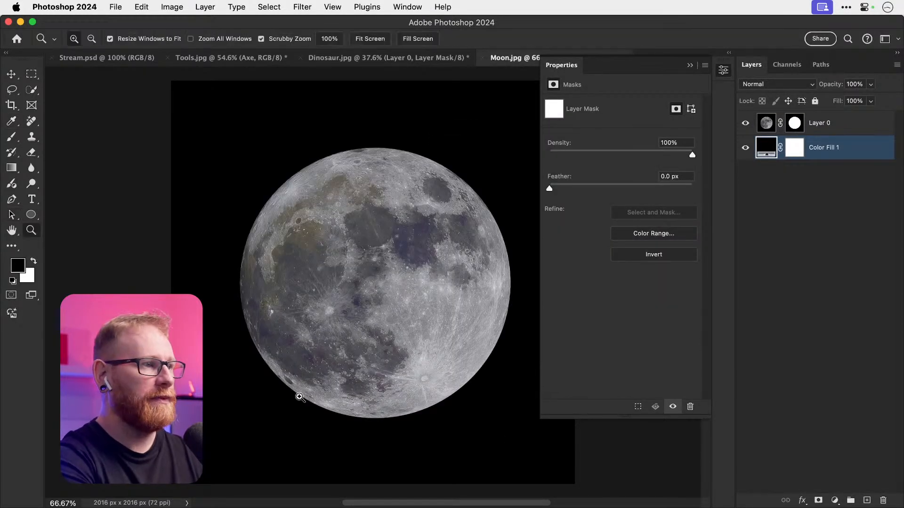
Step: Feather the moon layer's mask by 1.9 px to soften its edge
left_click(314, 408)
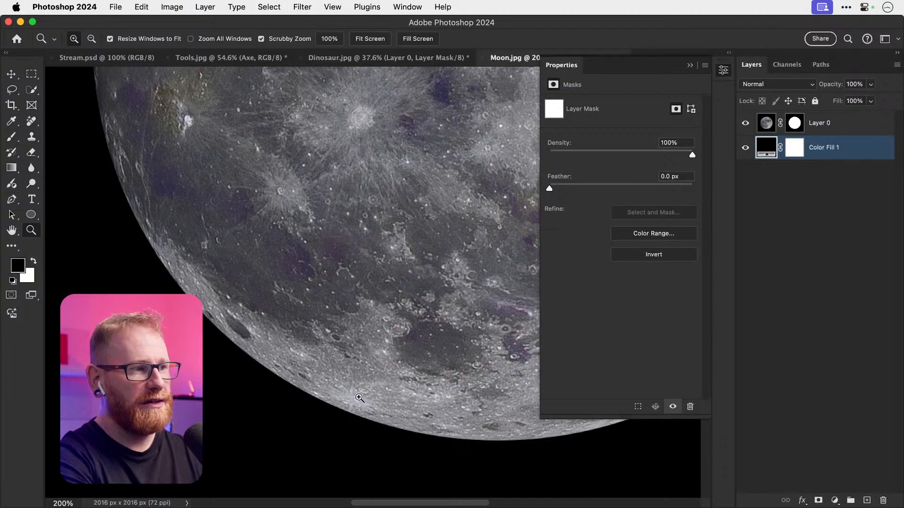
key("v")
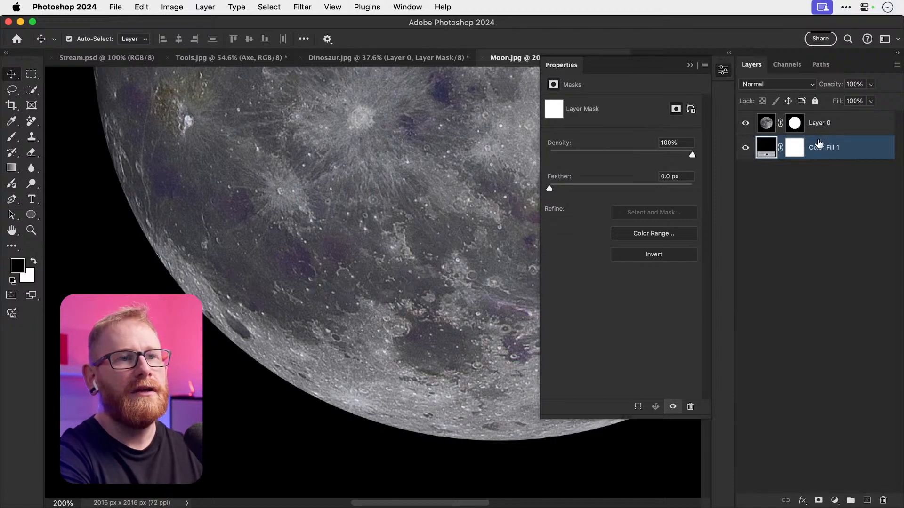
left_click(796, 124)
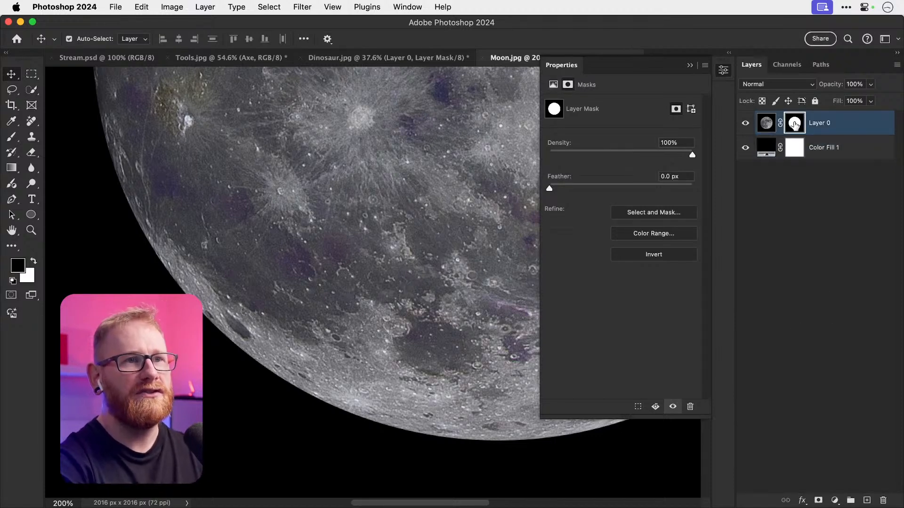
left_click_drag(550, 189, 565, 189)
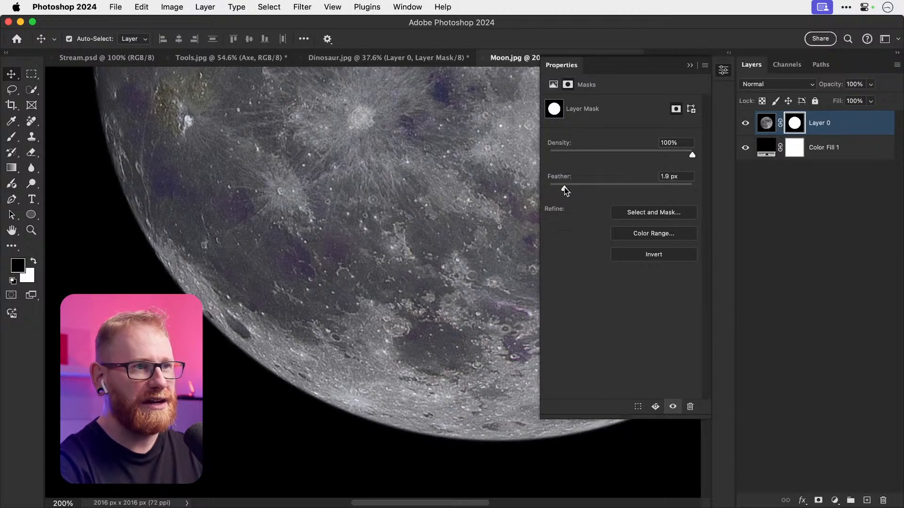
Step: Compare the moon's edge with the layer and its mask off and on, and with the mask feather undone and restored
left_click(745, 125)
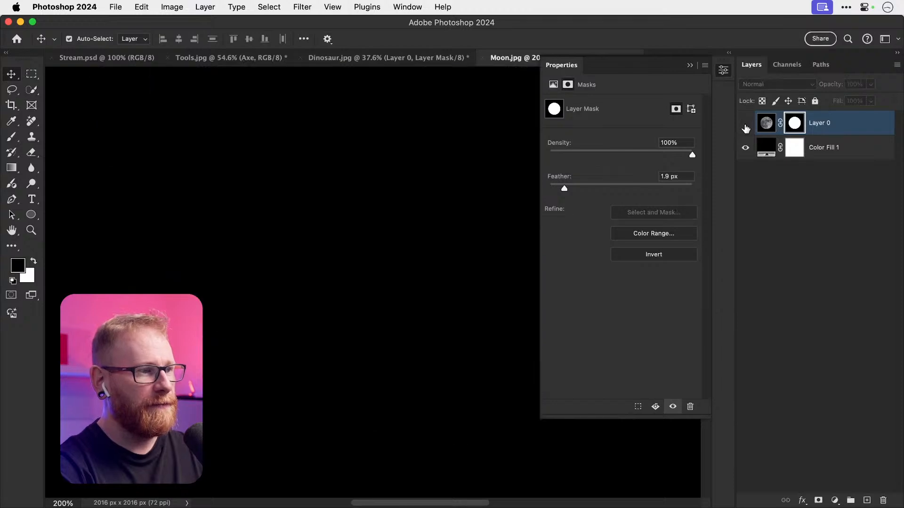
left_click(746, 125)
left_click(794, 124, "shift")
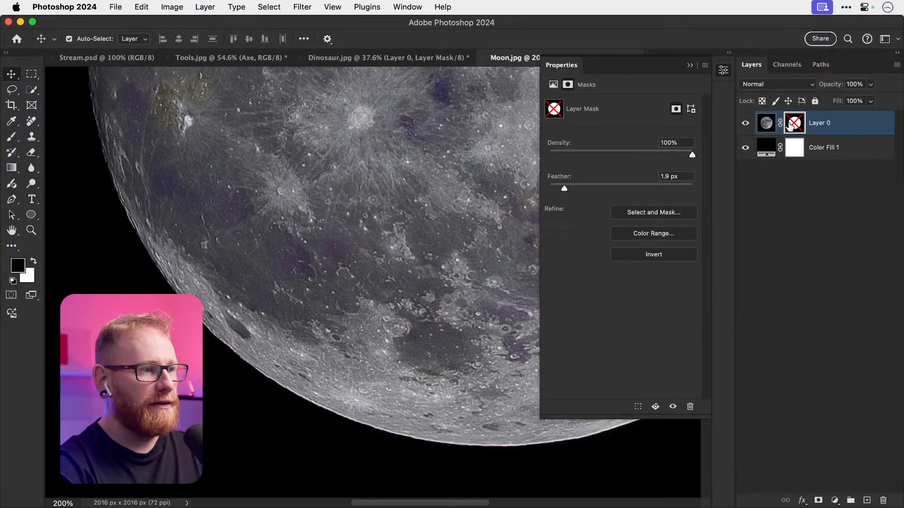
left_click(793, 124, "shift")
key("super+z")
key("super+z")
key("super+z")
key("super+z")
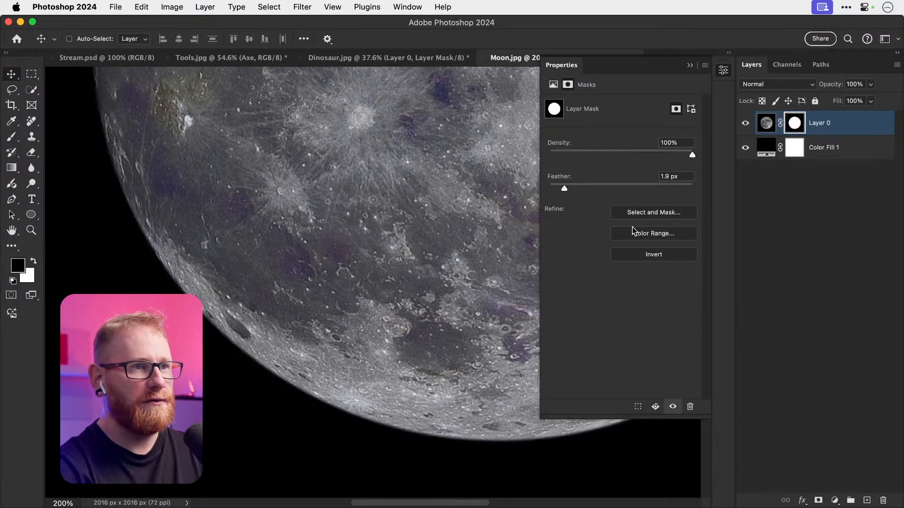
key("super+z")
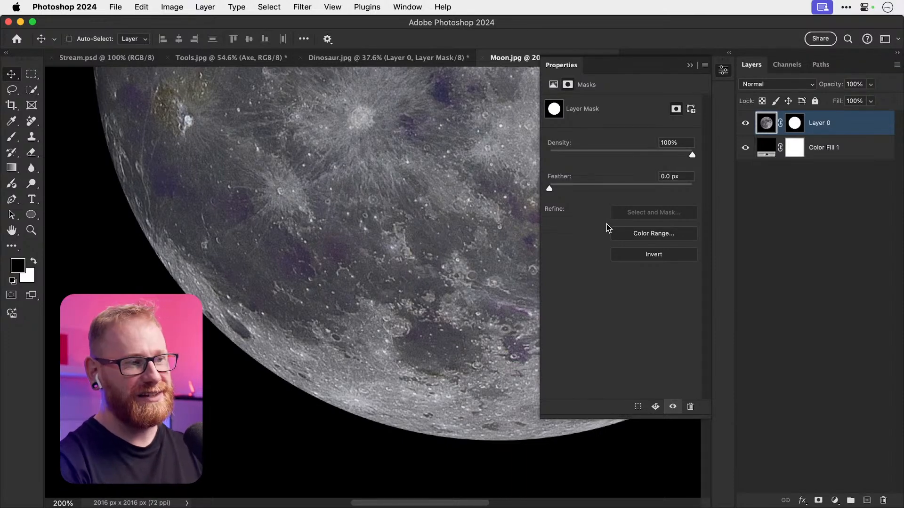
key("super+shift+z")
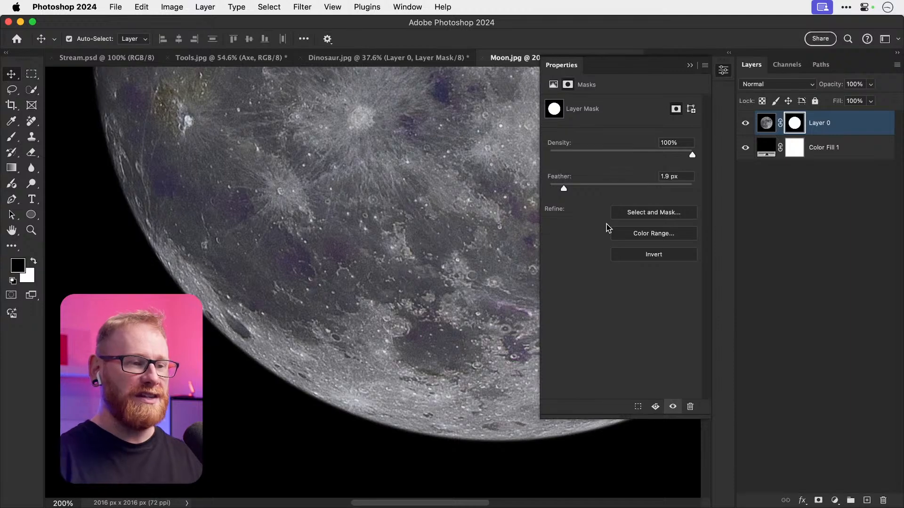
Step: Test the moon mask's feather at 183.3 px, and settle on 0.9 px
key("super+0")
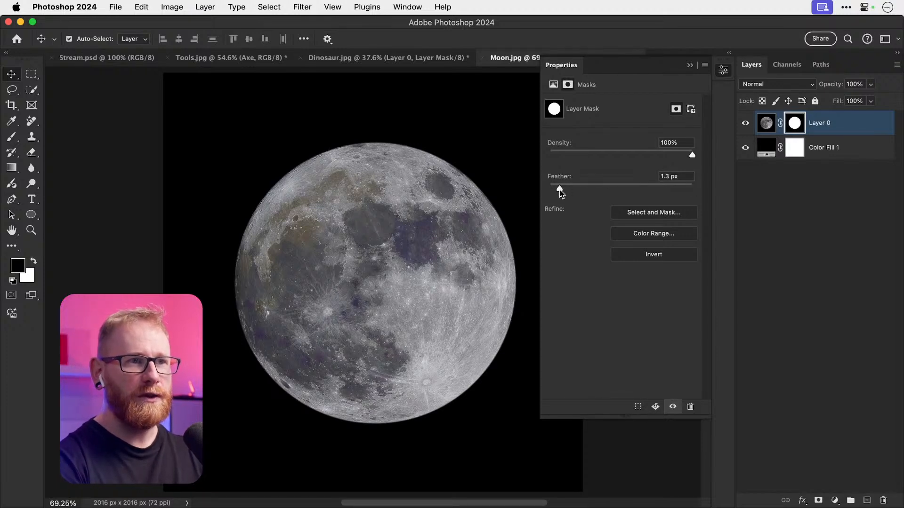
left_click_drag(561, 193, 653, 191)
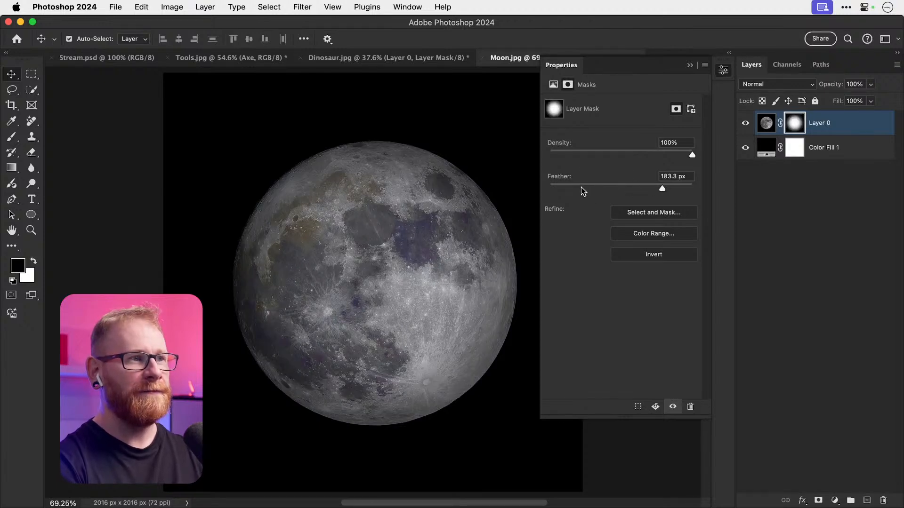
left_click_drag(564, 189, 557, 188)
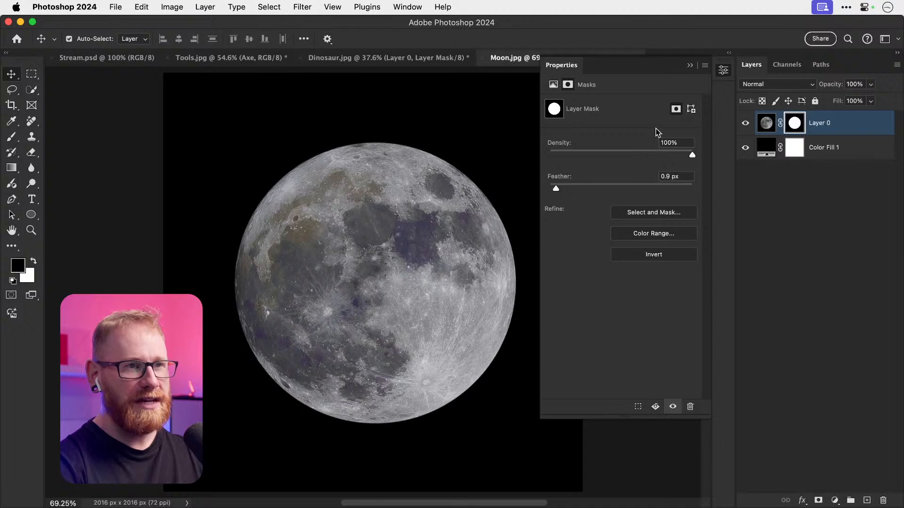
left_click(723, 70)
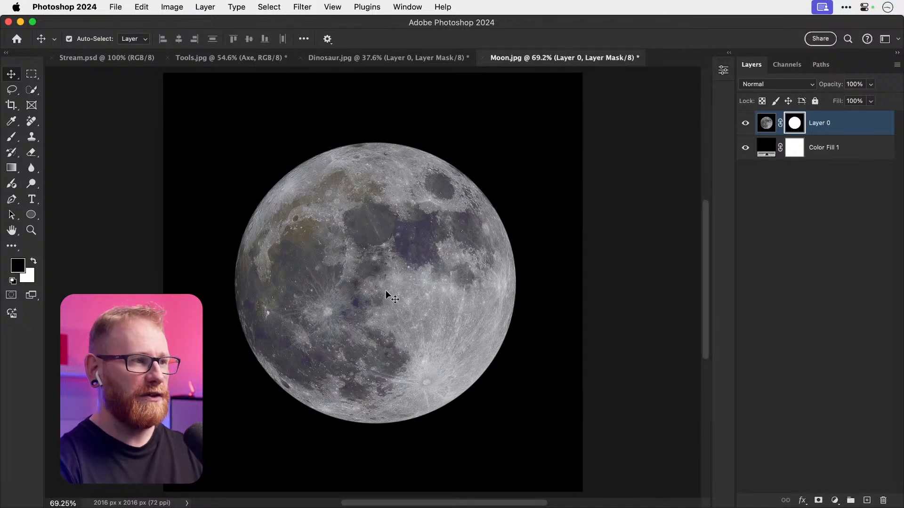
key("super")
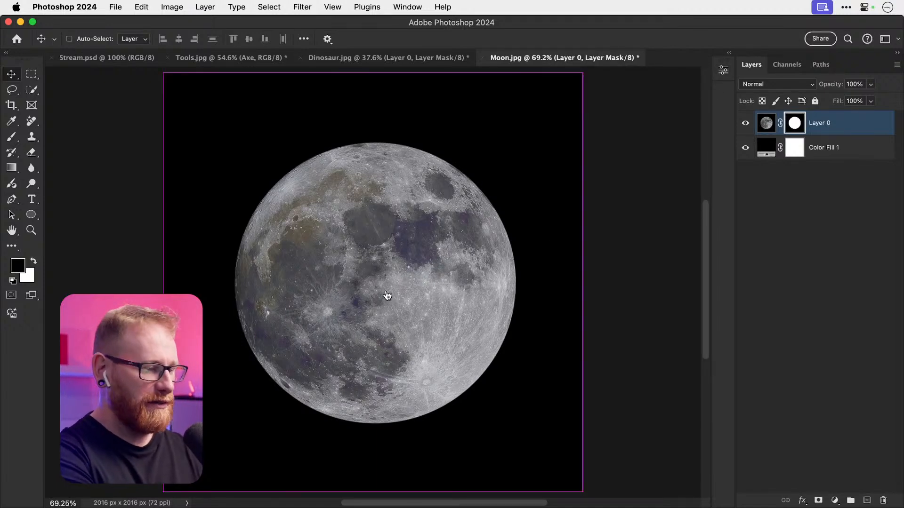
key("super+Tab")
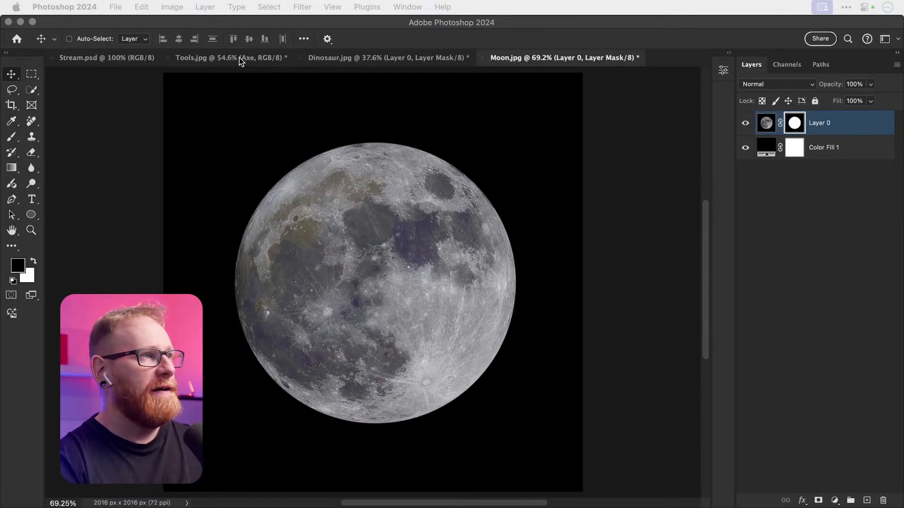
left_click(389, 60)
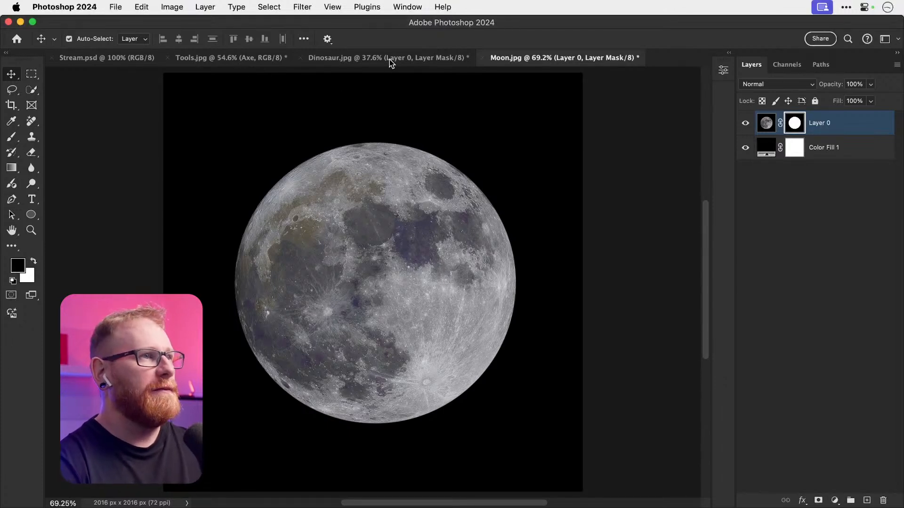
left_click(389, 60)
left_click(229, 58)
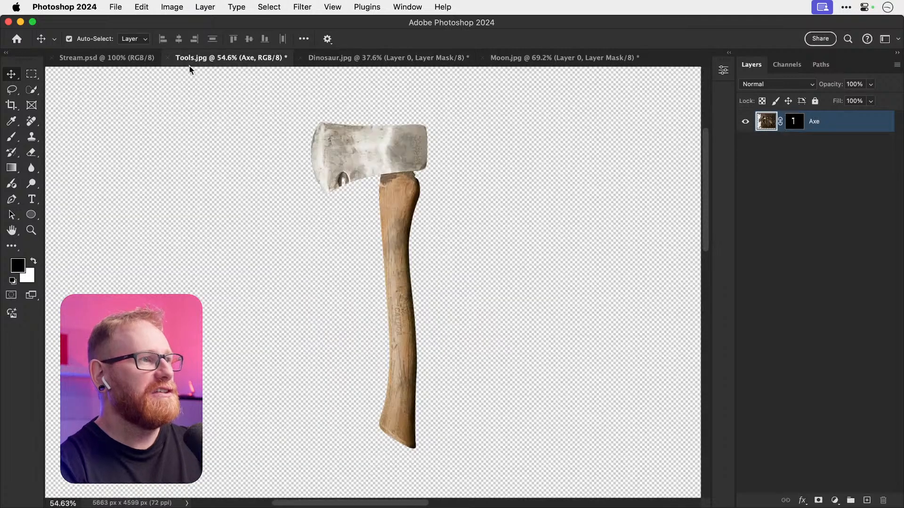
Step: Switch to Finder and open Cliffs.jpg from the Images folder in Adobe Photoshop 2024
key("super+Tab")
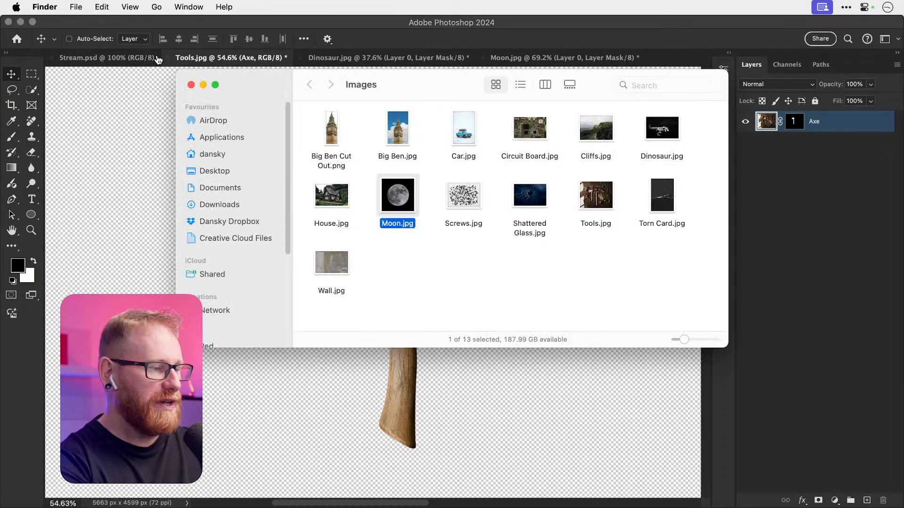
right_click(593, 138)
mouse_move(630, 154)
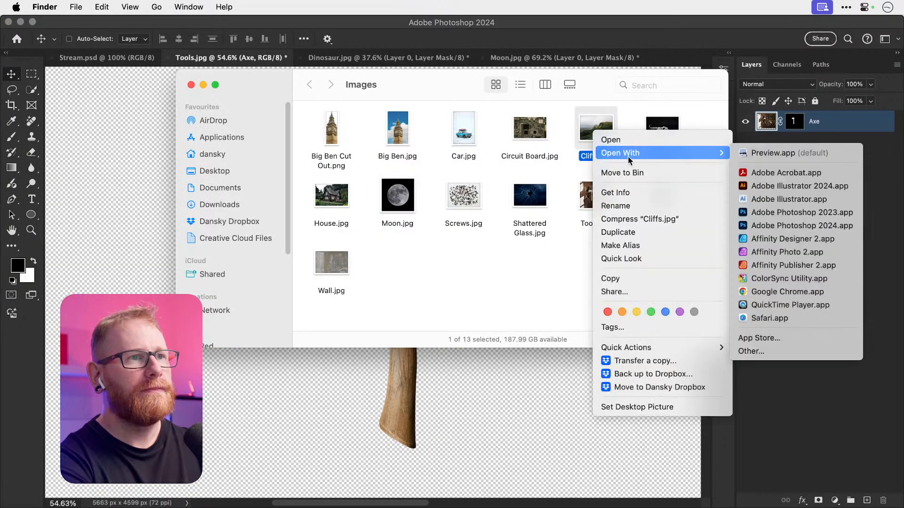
left_click(776, 227)
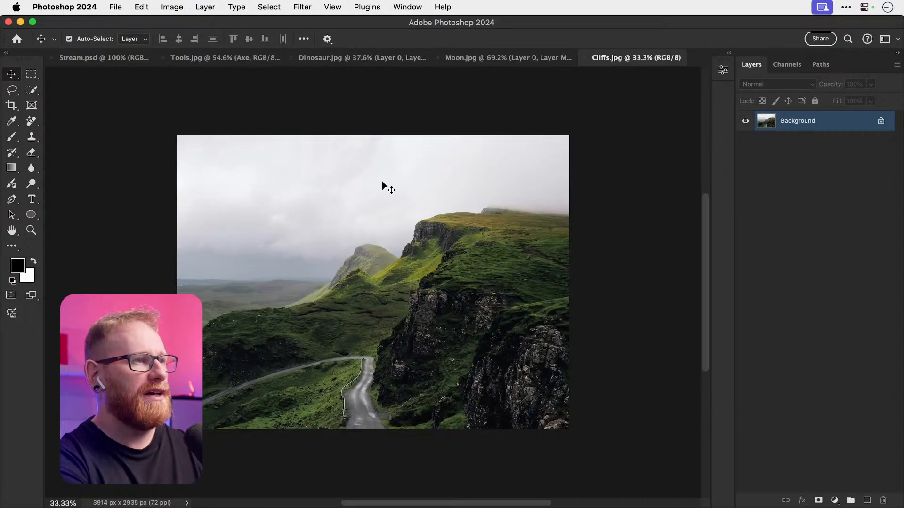
Step: Copy the entire cliffs image, close its file, and paste the copy into Stream.psd
key("super+a")
key("super+c")
key("super+w")
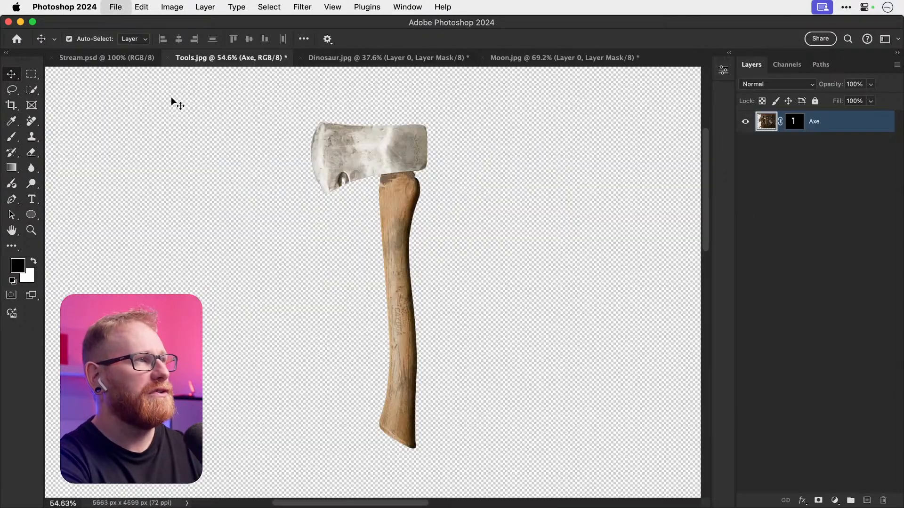
left_click(113, 61)
key("super+v")
Step: Scale the pasted cliffs layer down proportionally about its centre, leaving wider white margins around it
key("super+minus")
key("super+minus")
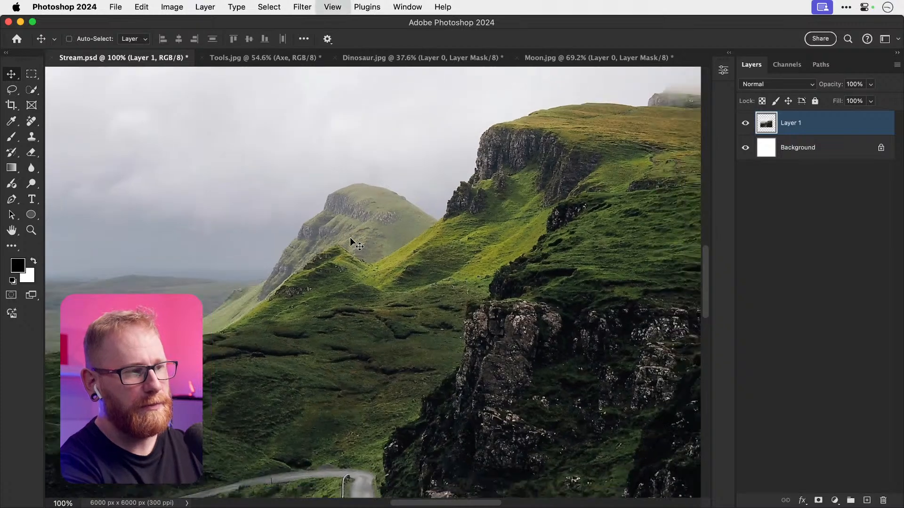
key("super+minus")
key("super+t")
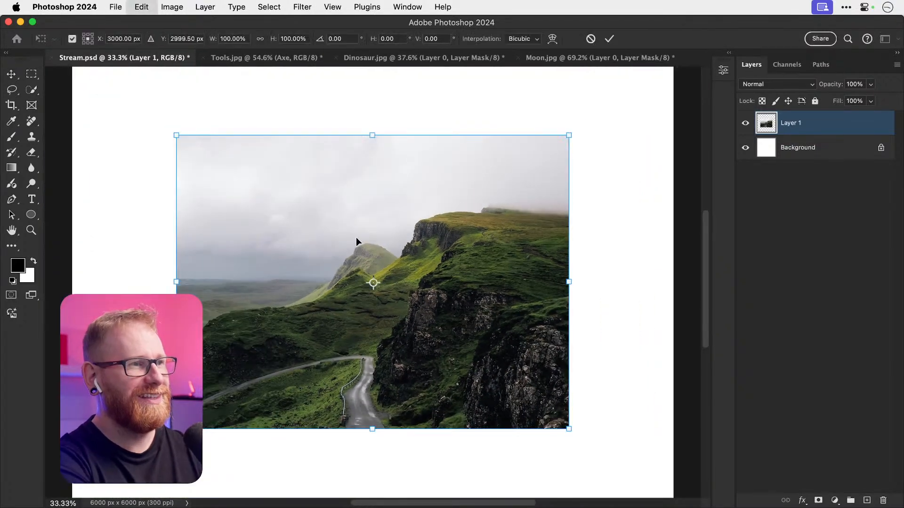
left_click_drag(569, 136, 486, 197)
key("Return")
Step: Duplicate the masked Axe layer from Tools.jpg into Stream.psd under the name Axe
left_click(272, 59)
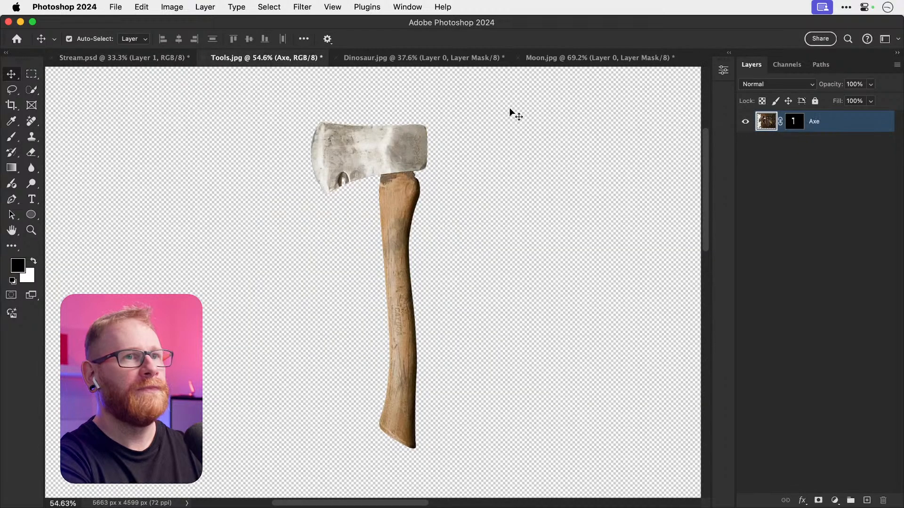
right_click(820, 123)
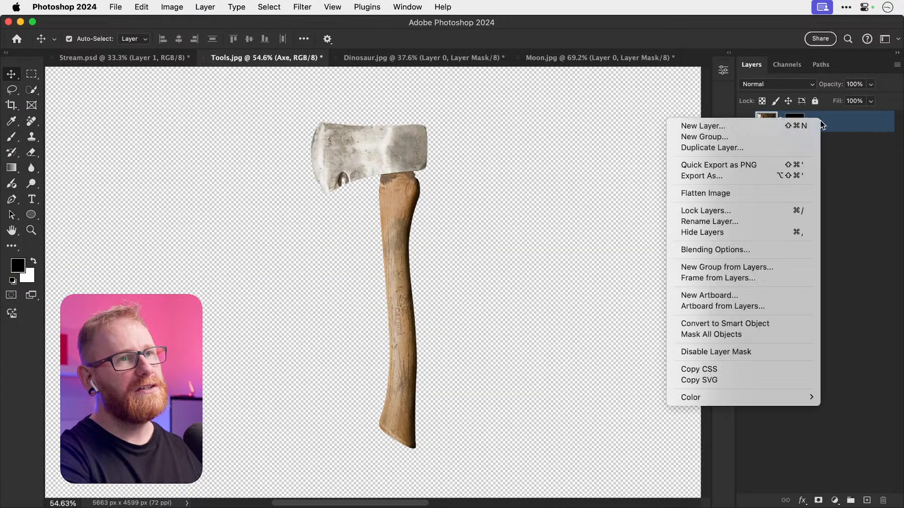
left_click(796, 147)
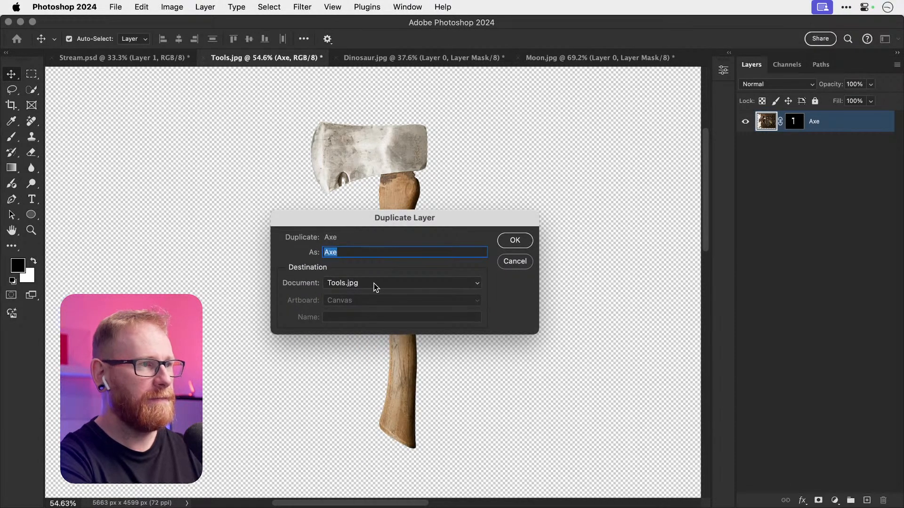
left_click(374, 283)
left_click(375, 268)
left_click(514, 243)
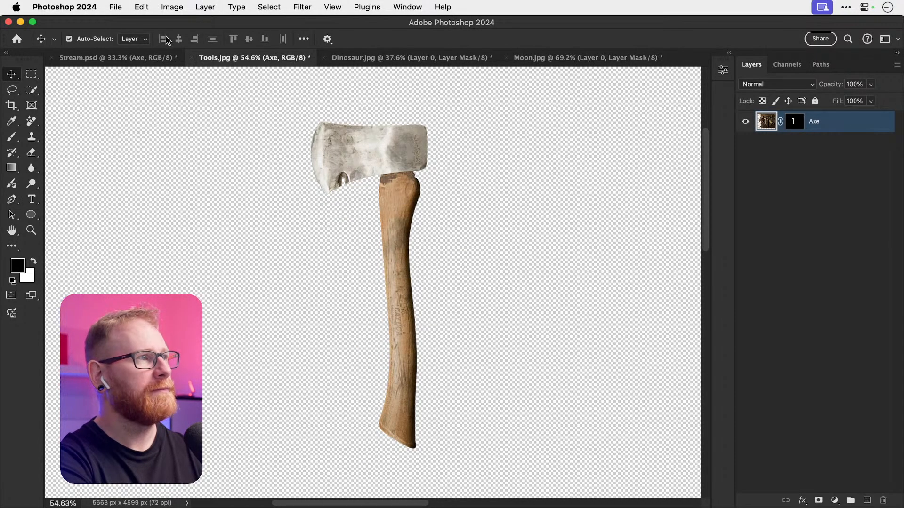
Step: In Stream.psd, move the axe to the white area right of the cliffs, and duplicate its layer with the original hidden
left_click(118, 60)
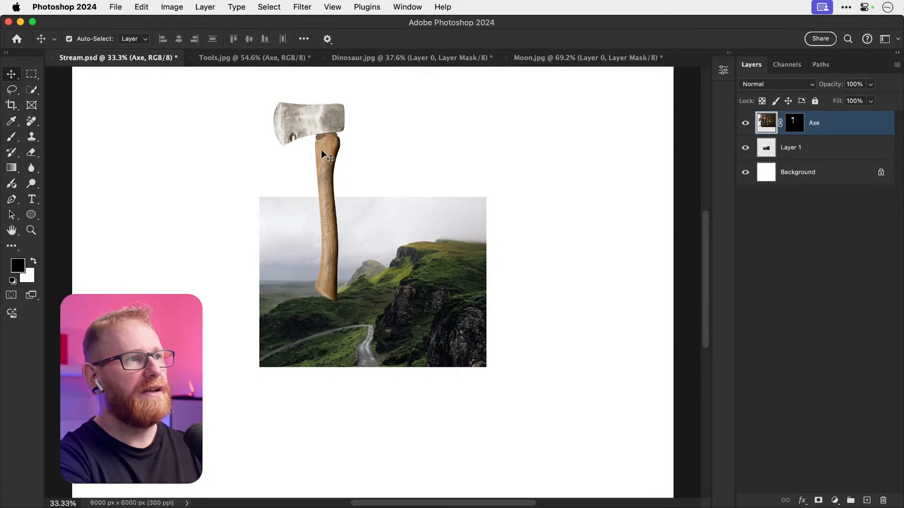
left_click_drag(321, 150, 560, 173)
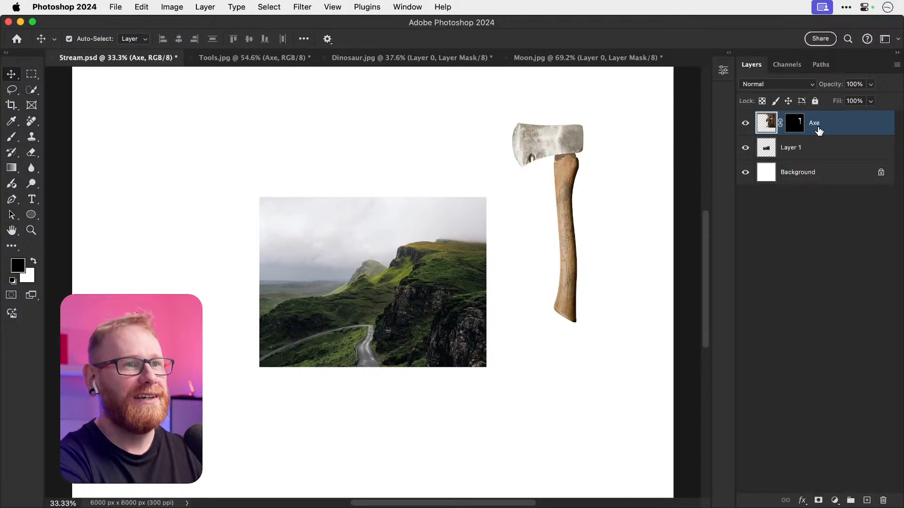
key("super+j")
left_click(745, 148)
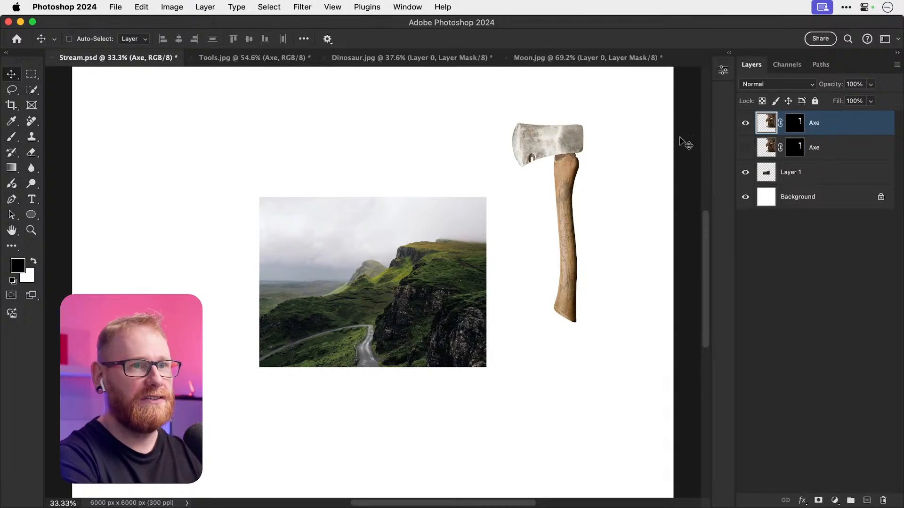
Step: Shrink the visible axe copy to a tiny size and place it over the distant hills in the cliffs image
key("super+t")
left_click_drag(358, 440, 344, 283)
left_click_drag(380, 258, 354, 295)
key("Return")
key("z")
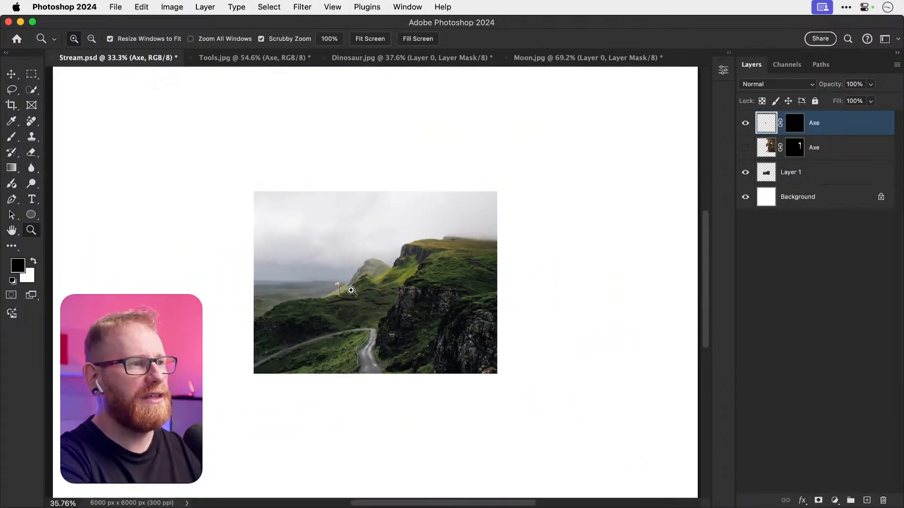
key("v")
Step: Enlarge the tiny axe copy to 877.09% and move it onto the right part of the cliffs to inspect its quality
key("super+t")
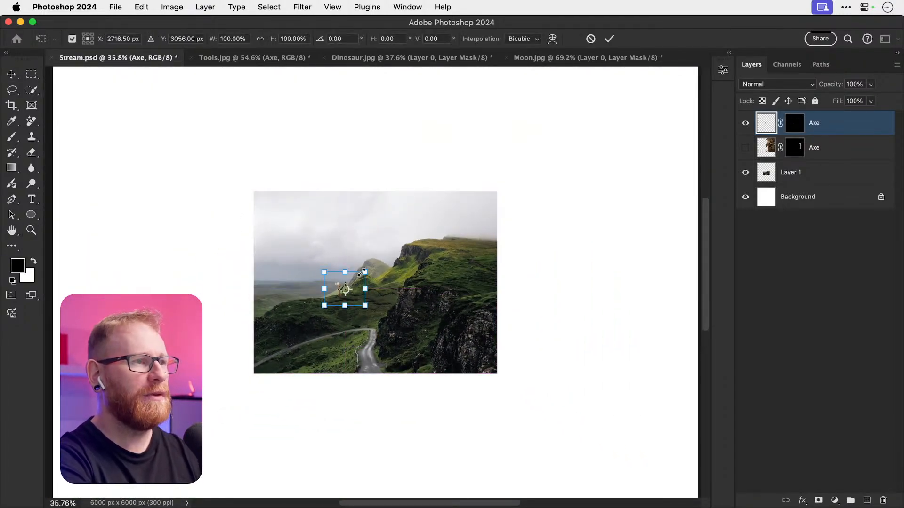
left_click_drag(365, 271, 527, 139)
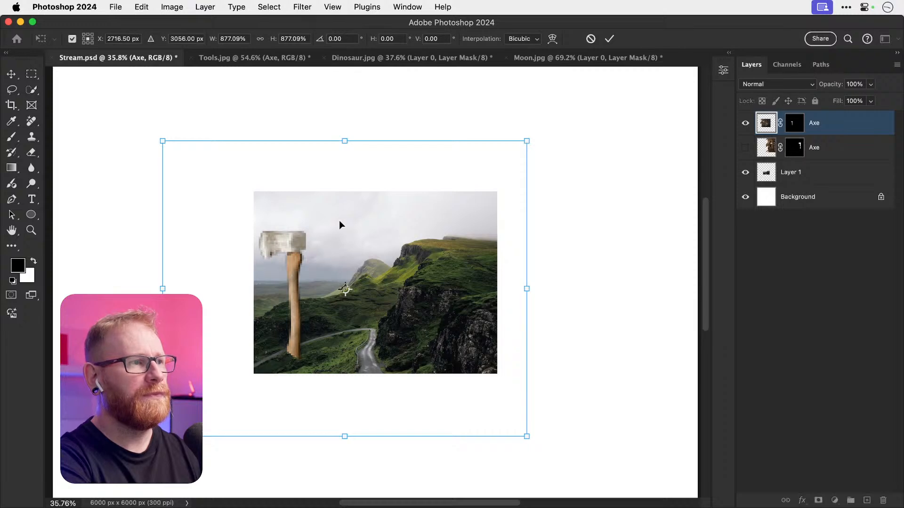
left_click_drag(279, 242, 458, 241)
key("Return")
key("z")
left_click(458, 241)
key("v")
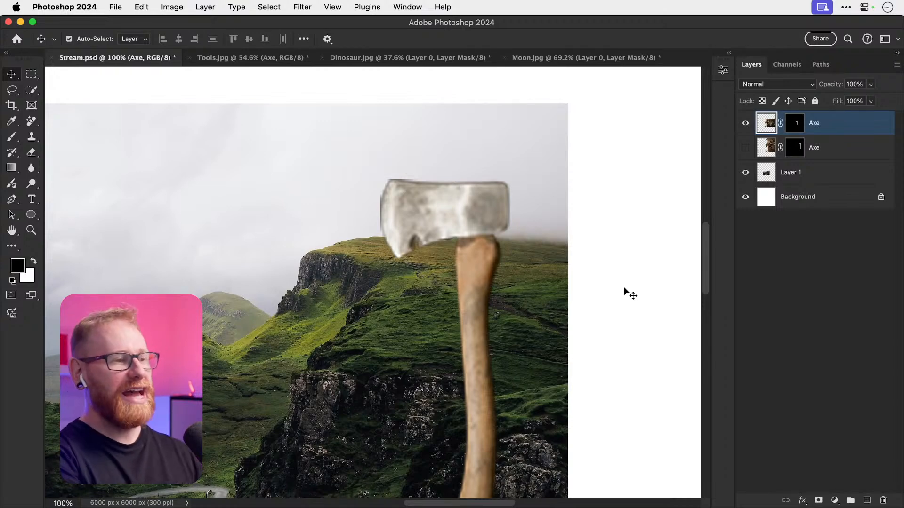
key("super+0")
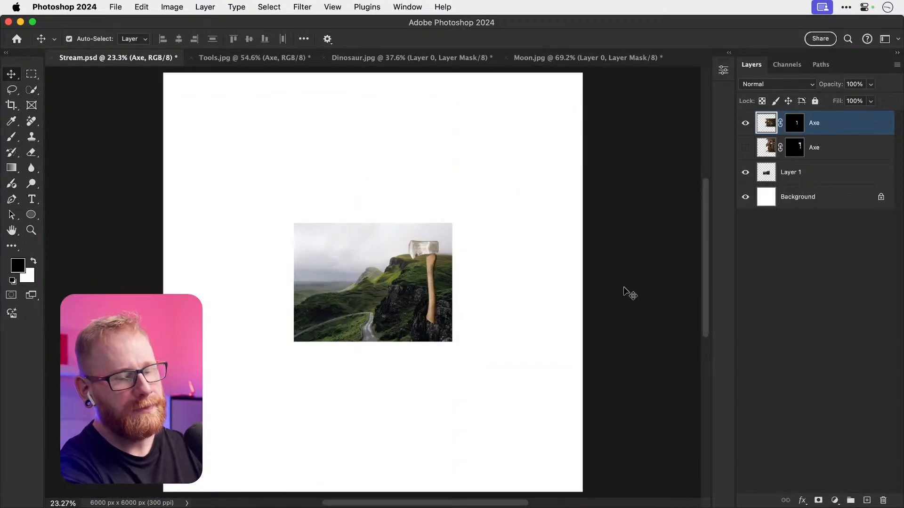
Step: Delete the enlarged pixel copy of the axe and make the original Axe layer visible
key("BackSpace")
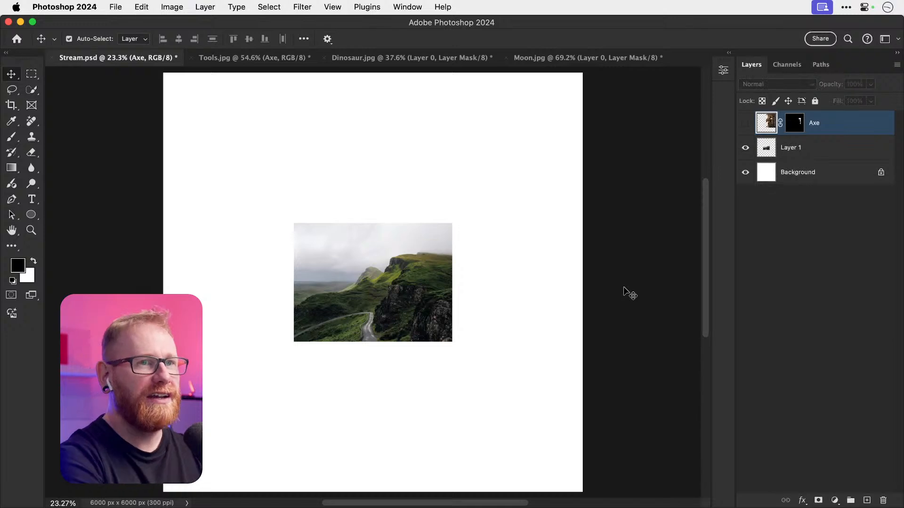
left_click(746, 125)
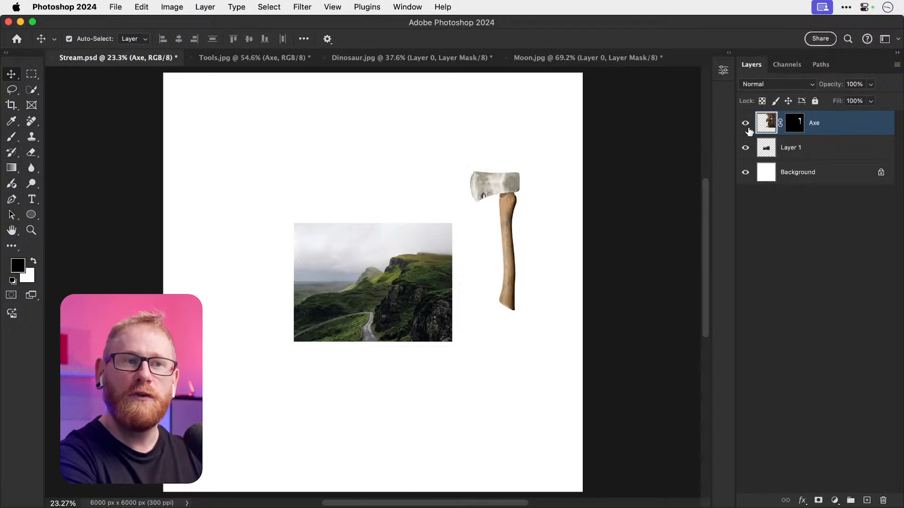
Step: Convert the masked Axe layer to a smart object and review the options available for it
right_click(830, 129)
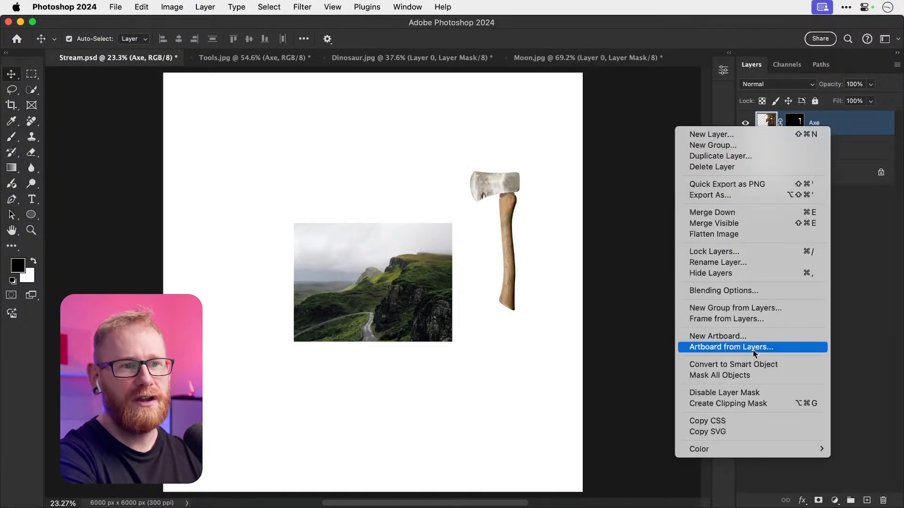
left_click(747, 365)
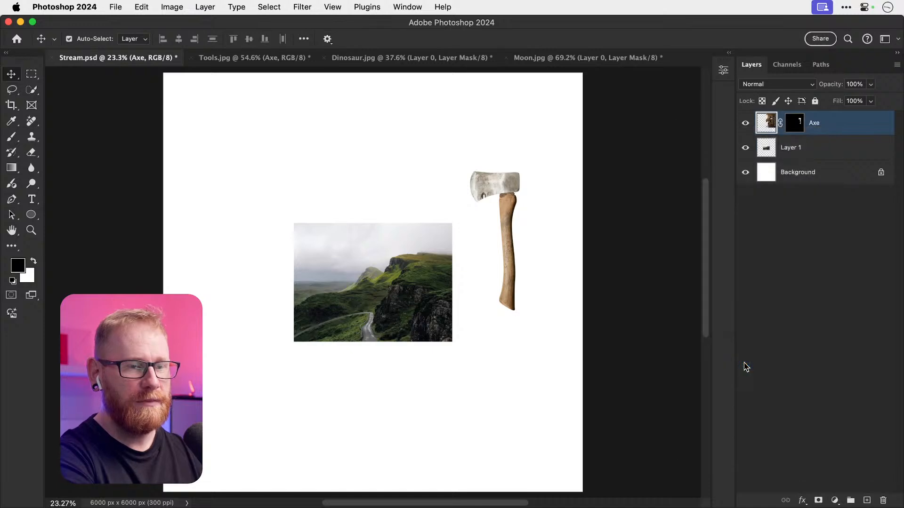
right_click(802, 130)
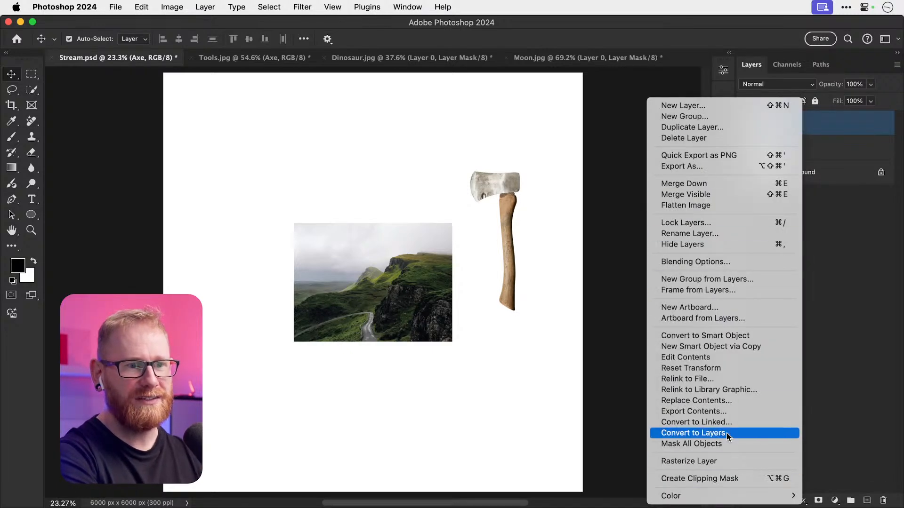
left_click(854, 328)
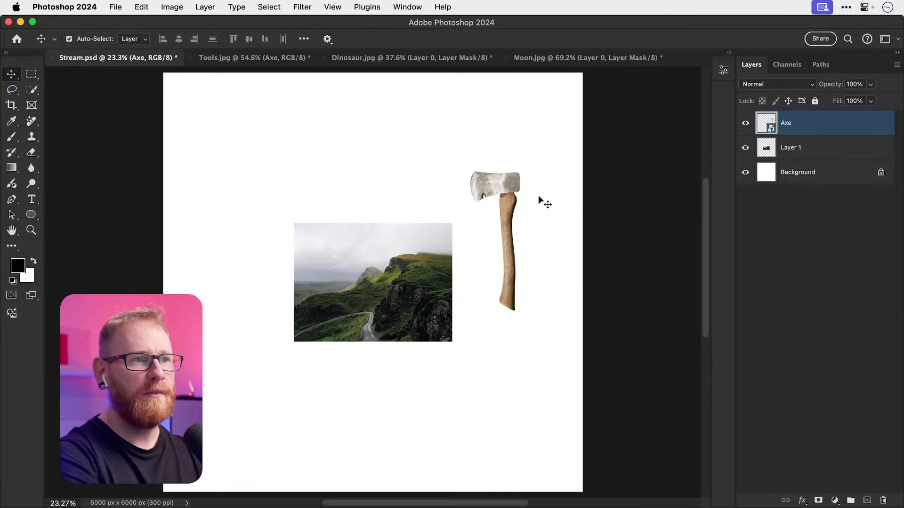
Step: Move the axe smart object onto the cliffs image and scale it down
left_click_drag(512, 193, 402, 220)
key("ctrl+t")
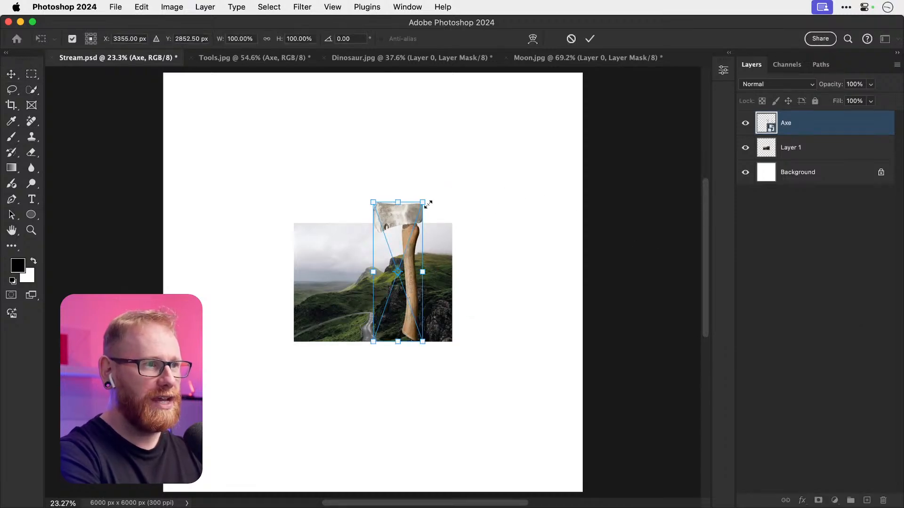
left_click_drag(444, 200, 464, 233)
key("Return")
key("z")
key("v")
Step: Scale the axe smart object back up over the right part of the cliffs and inspect its quality
key("ctrl+t")
key("Return")
key("z")
key("v")
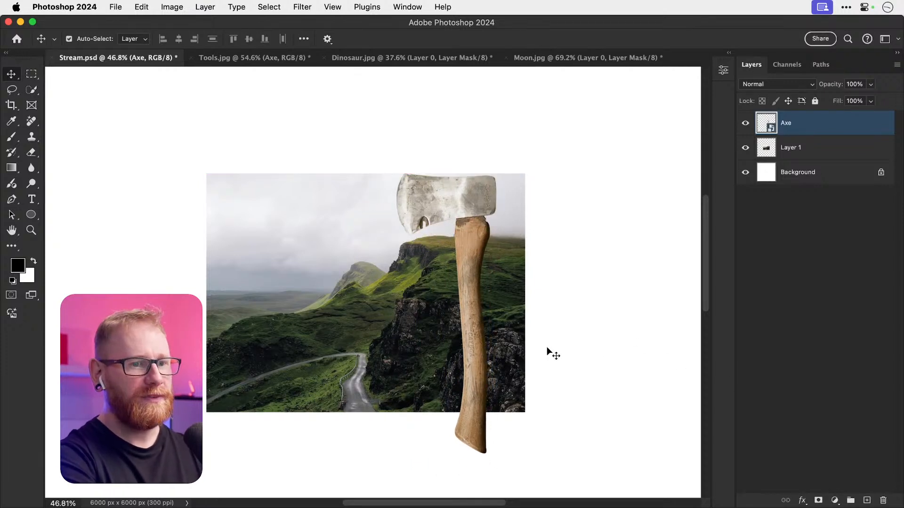
Step: Rasterize the axe smart object to try thin Eraser strokes across the blade and handle, and undo both changes
key("e")
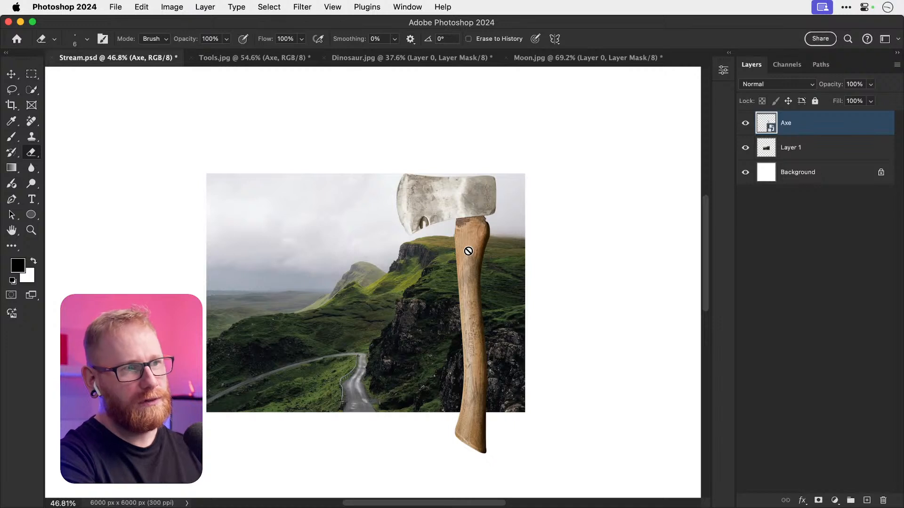
key("v")
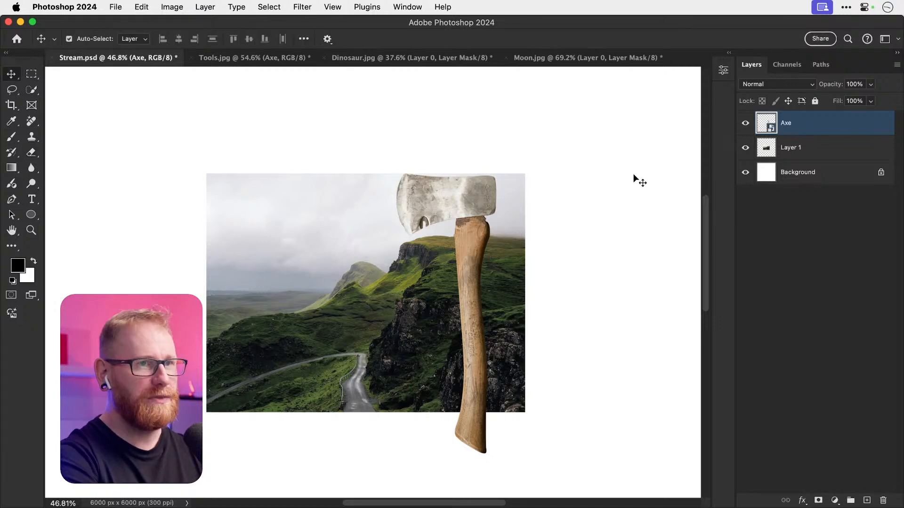
right_click(811, 131)
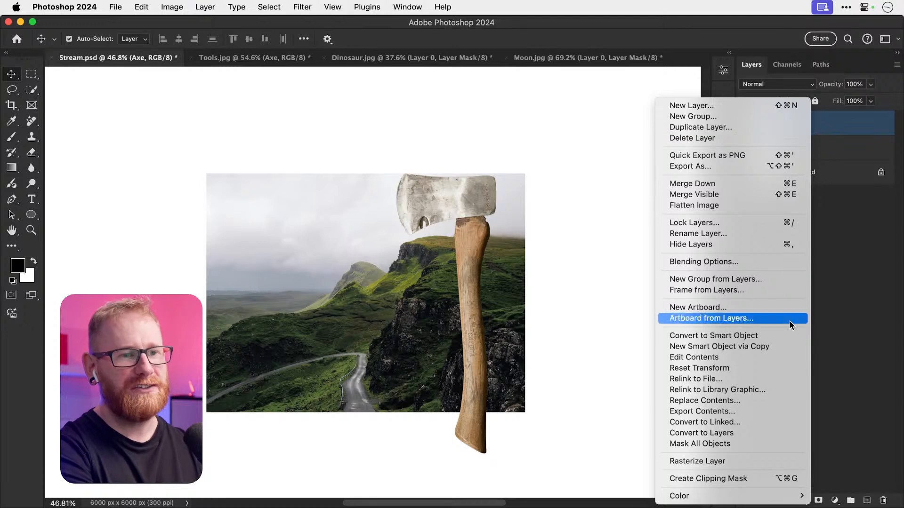
left_click(716, 467)
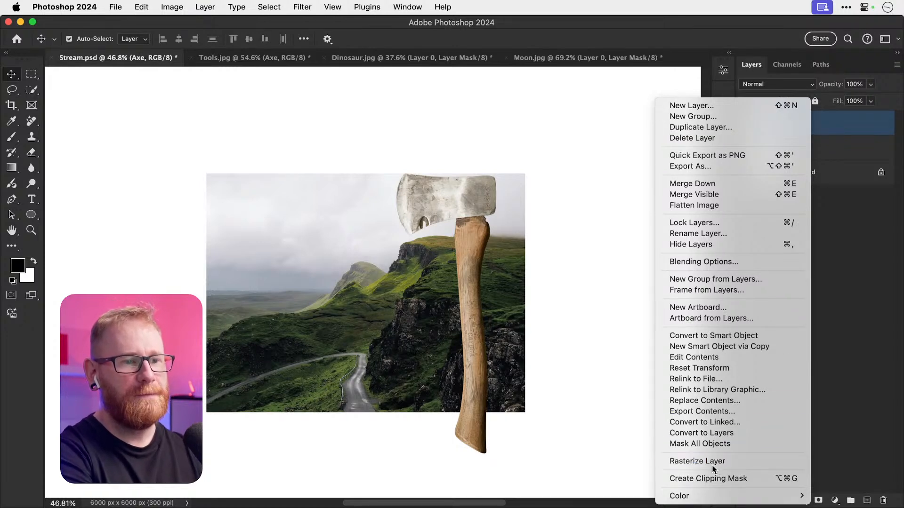
key("e")
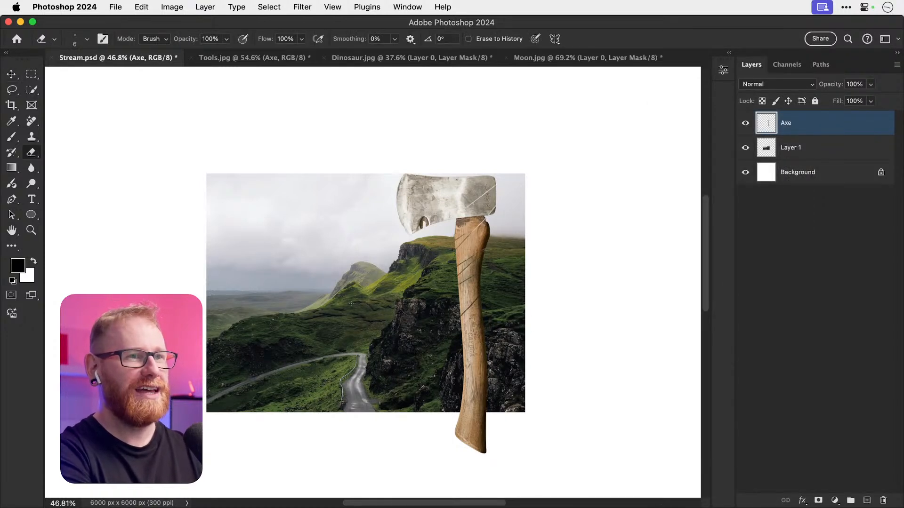
key("v")
key("super+z")
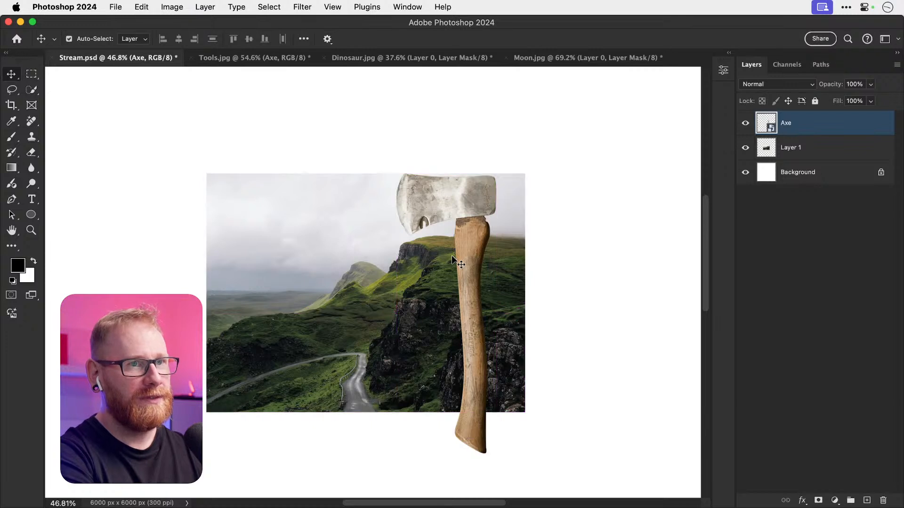
Step: Move the axe slightly upward over the cliffs, and open its smart object contents with the layer mask targeted
left_click_drag(459, 206, 458, 188)
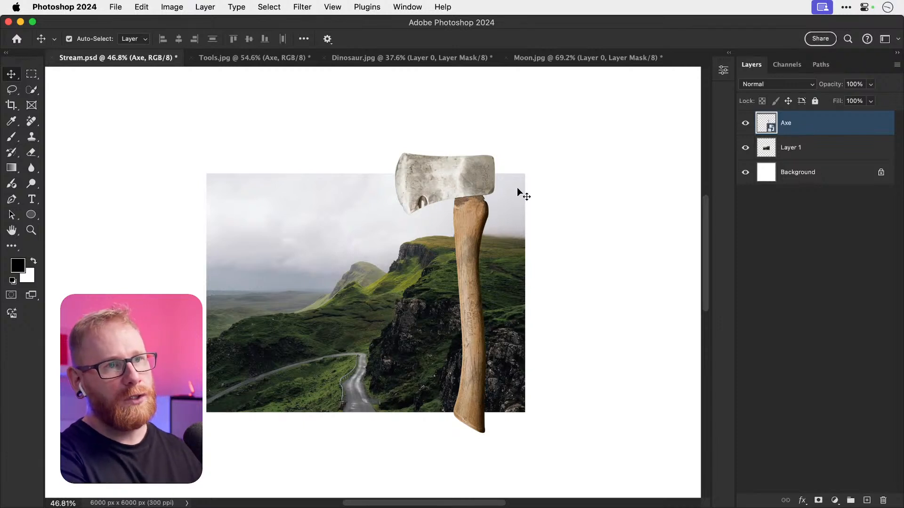
double_click(767, 126)
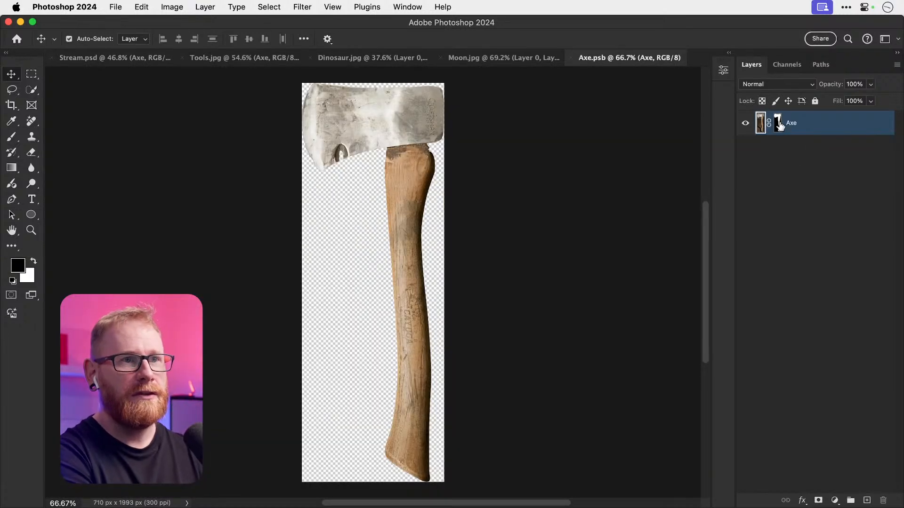
left_click(778, 124)
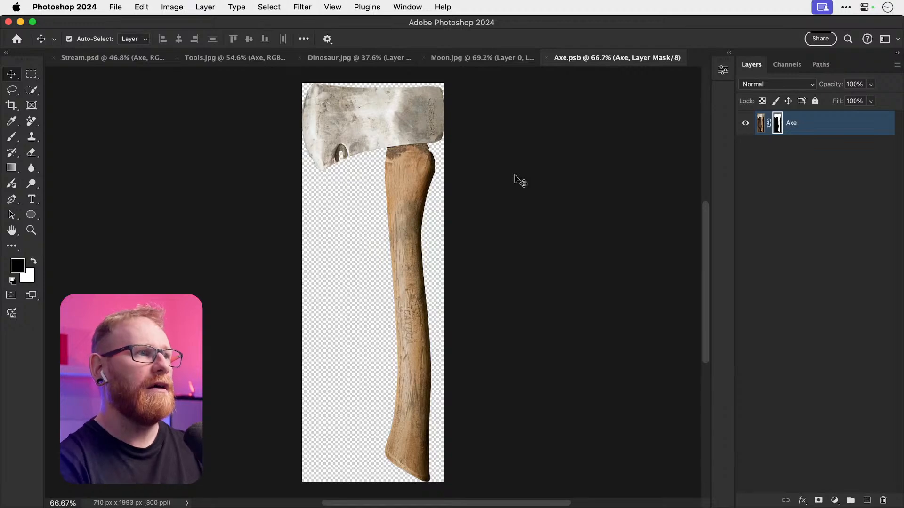
Step: With a black brush at size 4, paint on the axe's layer mask to trim the fringe along the blade's lower cutting edge
key("z")
left_click_drag(306, 152, 408, 178)
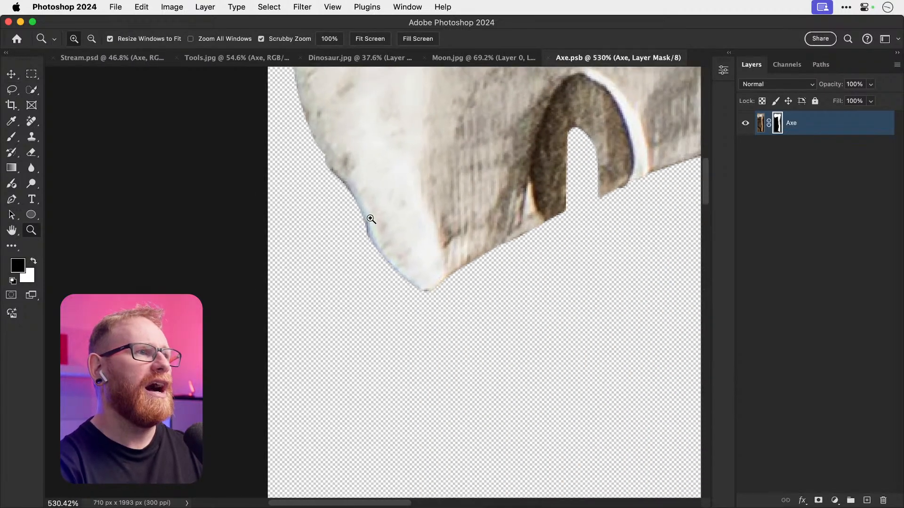
scroll(369, 240, "up", 2)
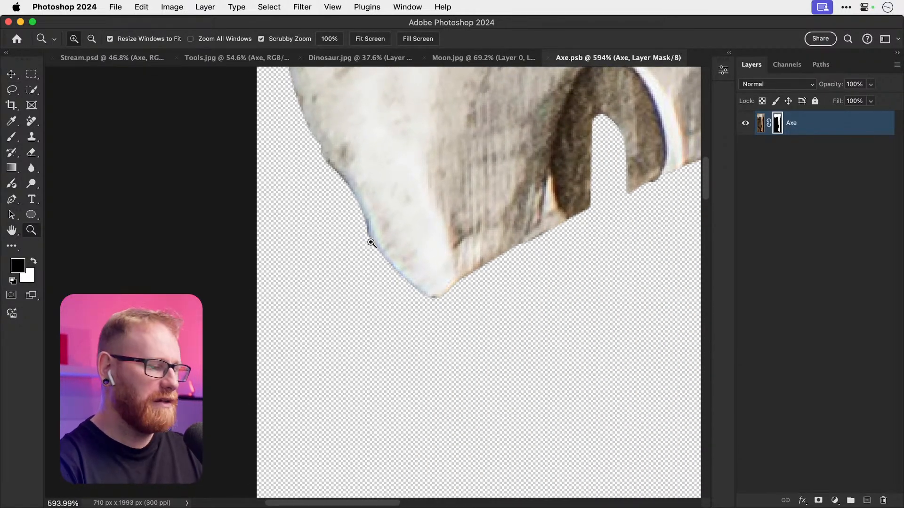
key("b")
key("r")
left_click_drag(381, 177, 471, 202)
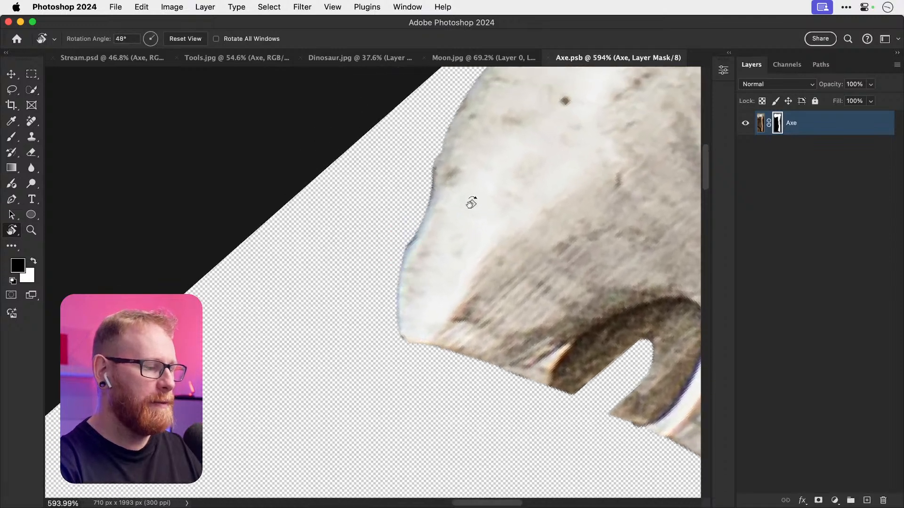
key("b")
key("bracketleft")
key("bracketleft")
key("bracketleft")
key("bracketleft")
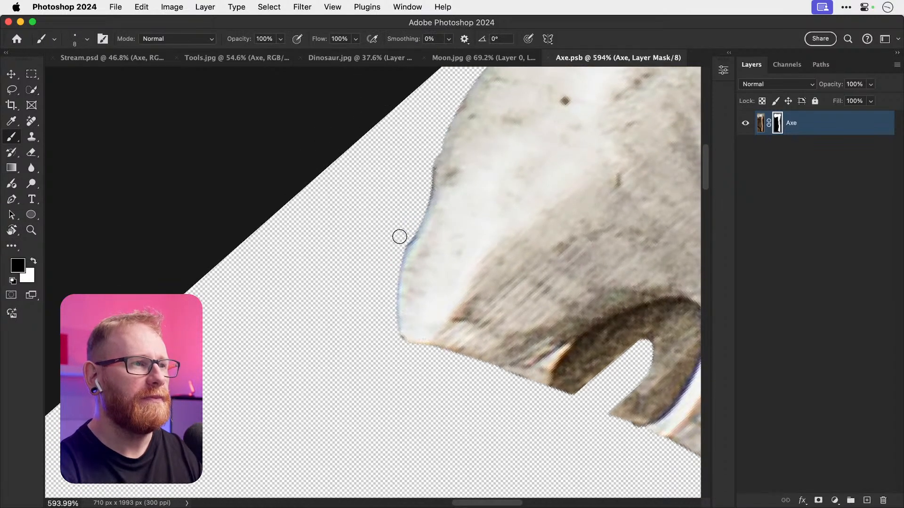
key("bracketleft")
key("bracketleft")
key("bracketleft")
key("bracketleft")
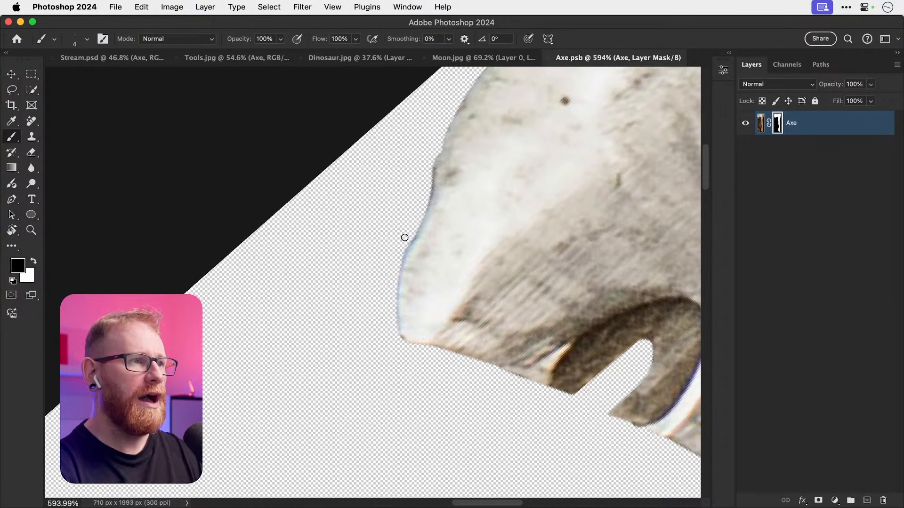
mouse_move(404, 238)
left_mouse_down()
mouse_move(394, 323)
mouse_move(402, 222)
left_mouse_up()
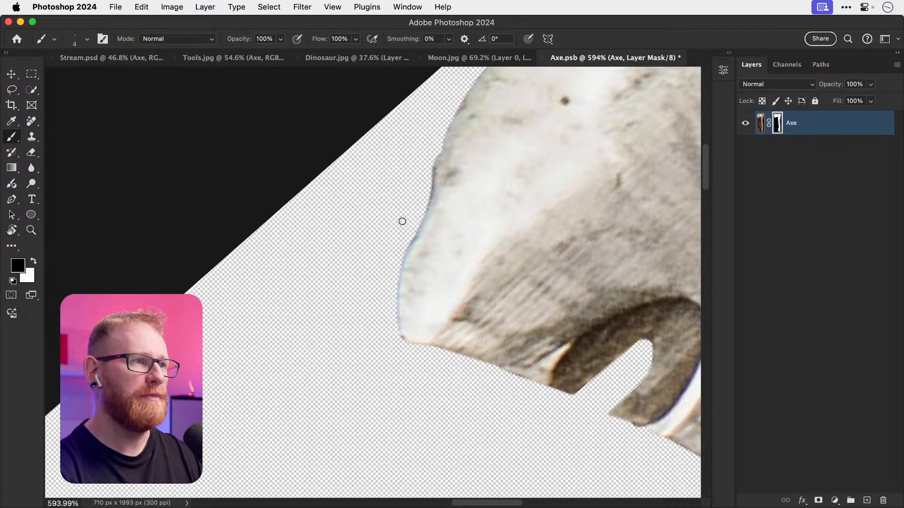
mouse_move(428, 174)
left_mouse_down()
mouse_move(422, 214)
mouse_move(432, 168)
mouse_move(410, 234)
left_mouse_up()
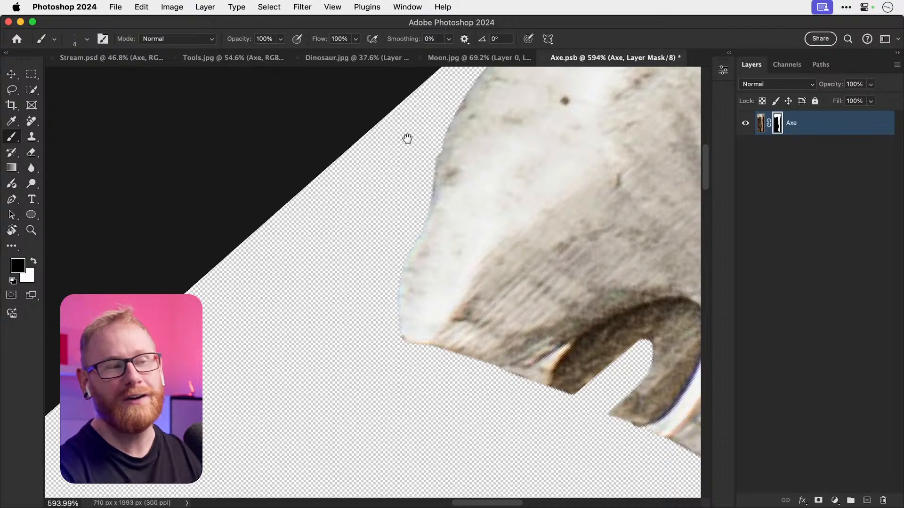
Step: Paint black on the mask along the upper curve of the axe blade, undoing the first stroke and repainting the edge
left_click_drag(407, 139, 327, 331)
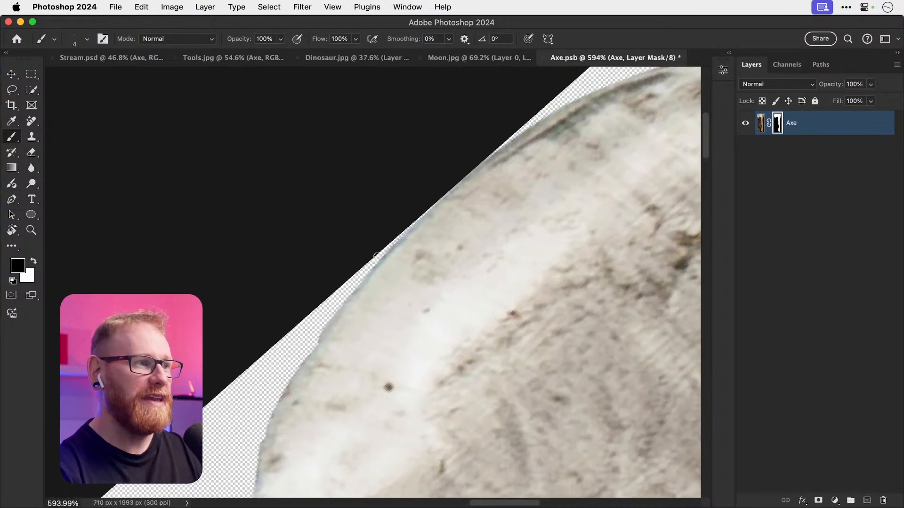
left_click_drag(375, 259, 429, 214)
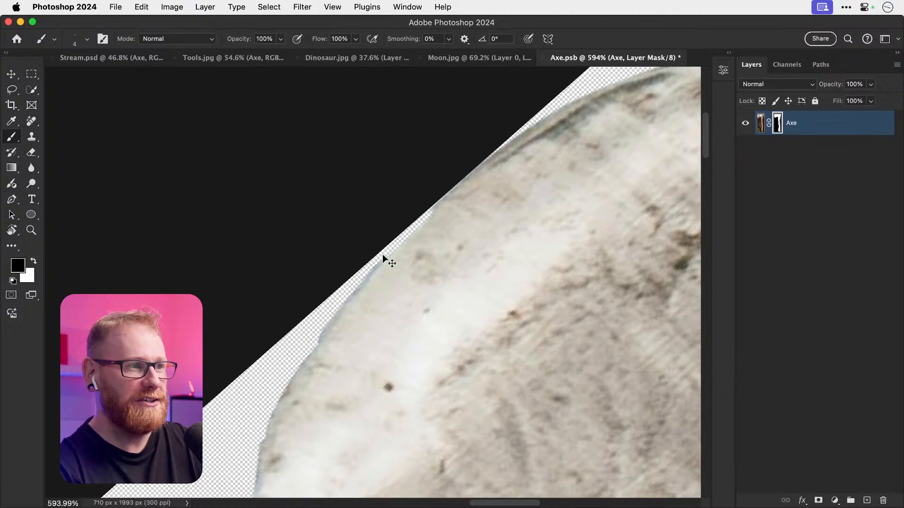
key("super+z")
mouse_move(384, 253)
left_mouse_down()
mouse_move(422, 214)
mouse_move(351, 295)
left_mouse_up()
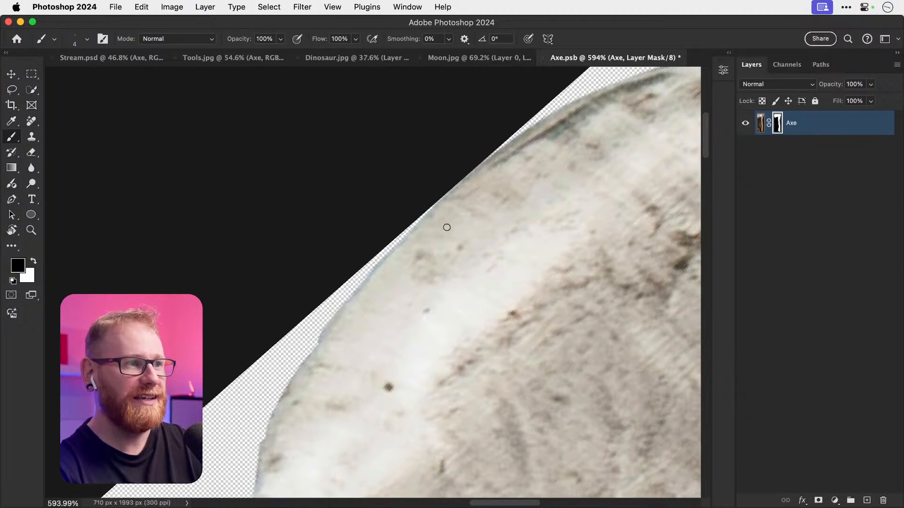
Step: Paint black along the axe blade's curved upper edge on the layer mask, and save and close Axe.psb
left_click_drag(577, 131, 433, 220)
left_click_drag(510, 153, 550, 143)
left_click_drag(616, 135, 595, 135)
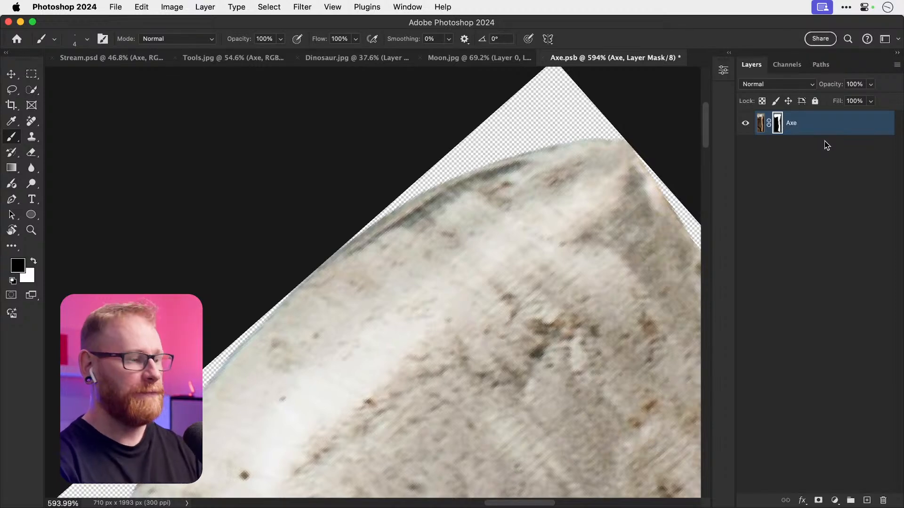
key("super+s")
key("v")
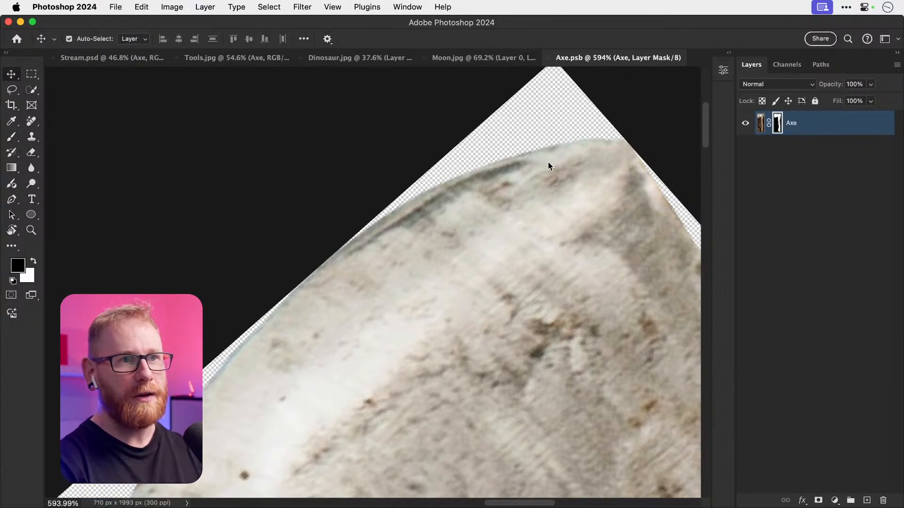
key("super+w")
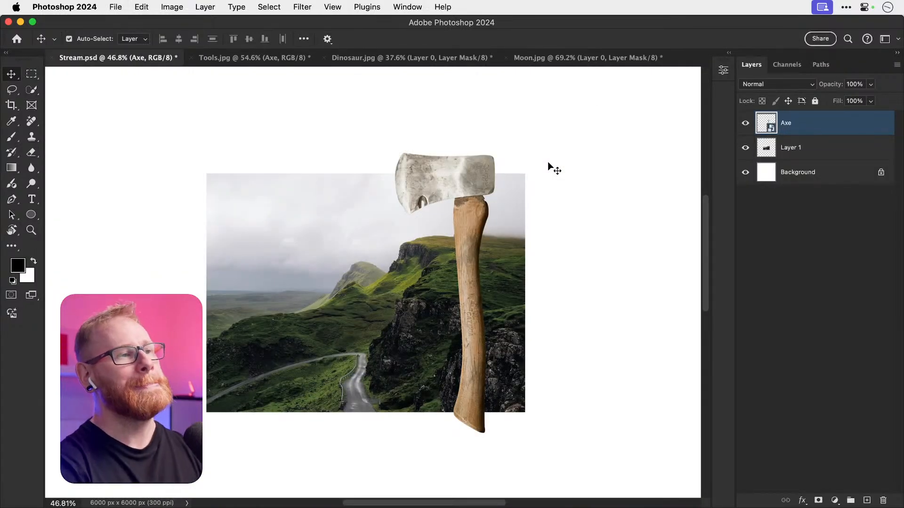
Step: Inspect the axe blade's lower corner in Stream.psd and reopen the Axe smart object's contents at that corner
key("z")
scroll(410, 217, "up", 8)
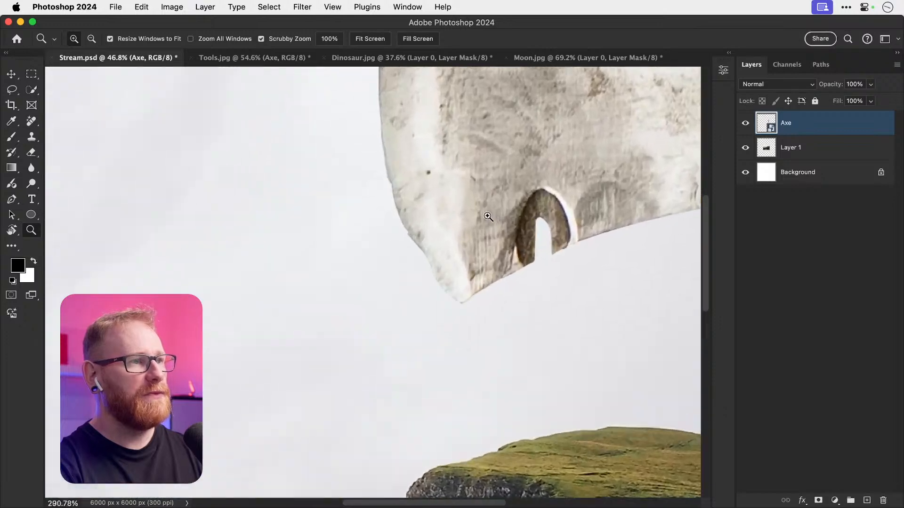
scroll(414, 218, "up", 1)
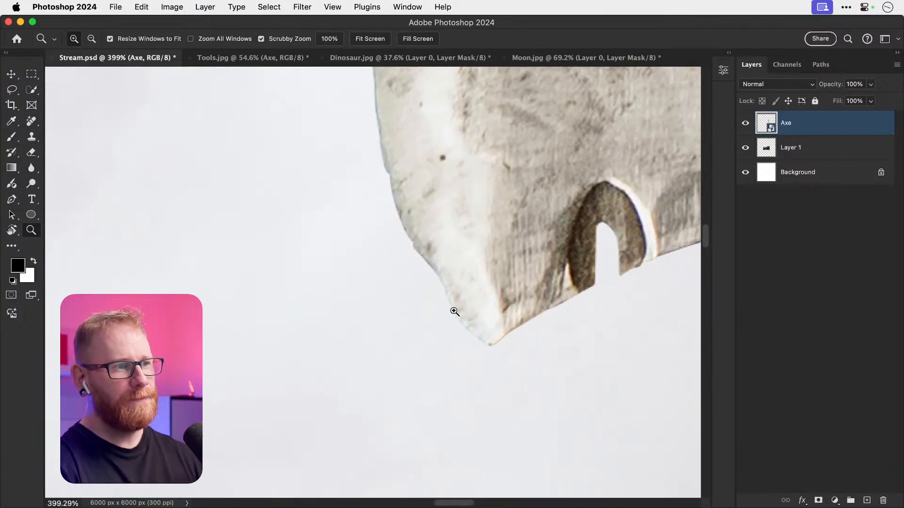
double_click(768, 125)
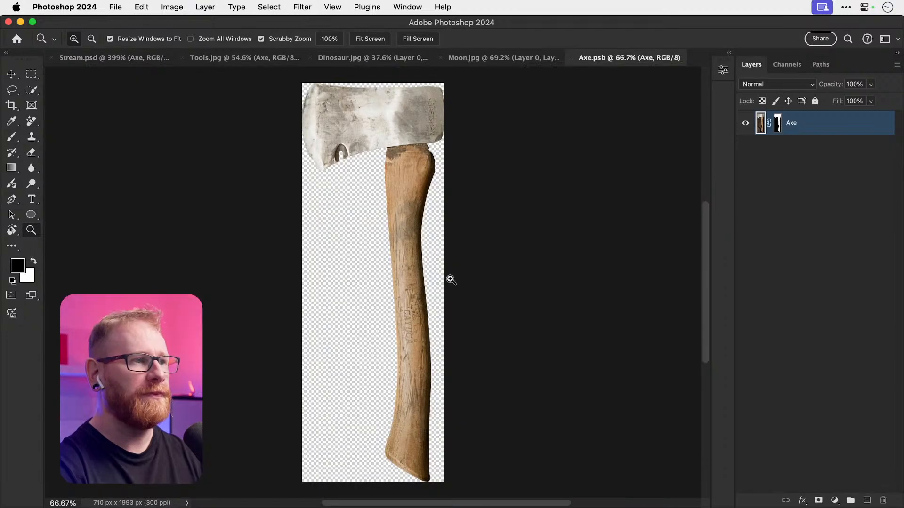
scroll(300, 148, "up", 20)
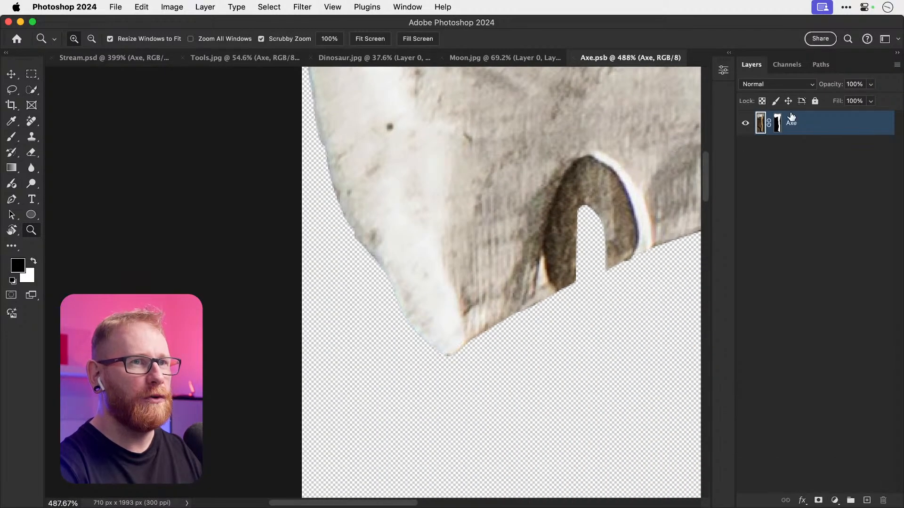
Step: Touch up the Axe layer mask along the blade's lower corner with a fine black brush, and save and close Axe.psb
left_click(778, 124)
key("b")
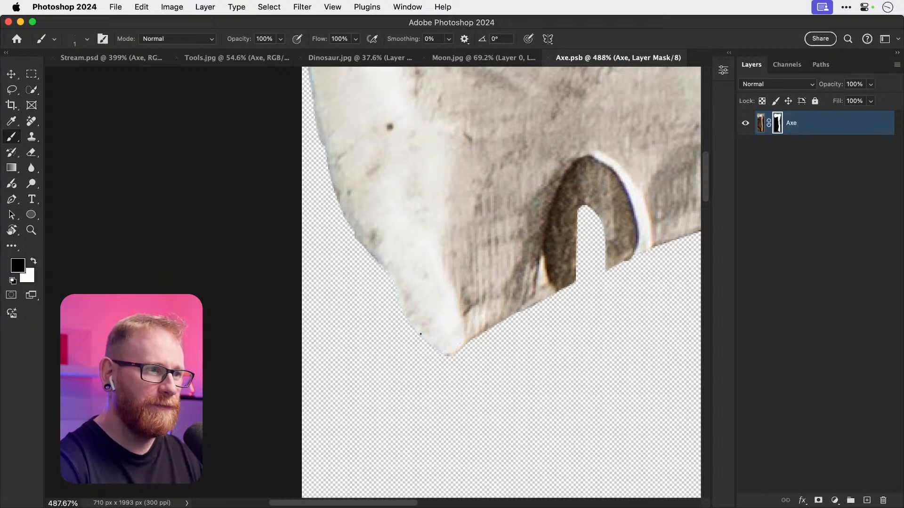
key("v")
key("super+s")
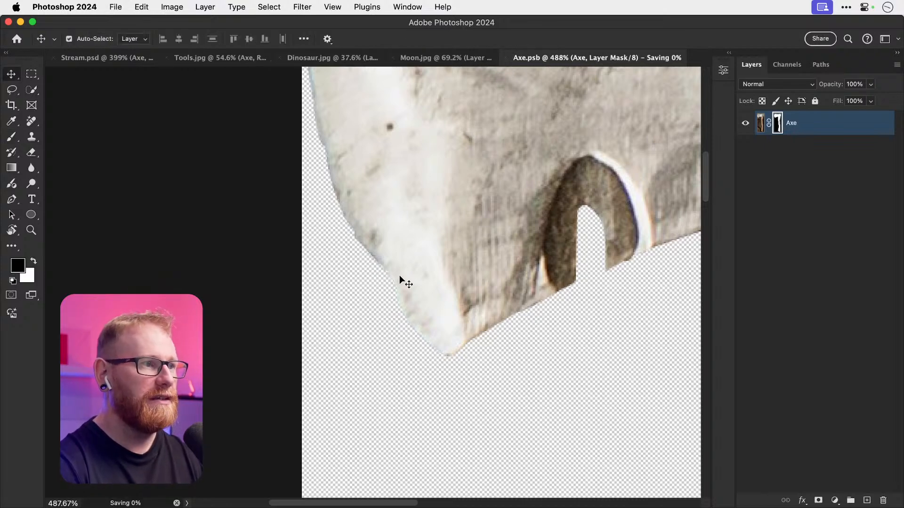
key("super+w")
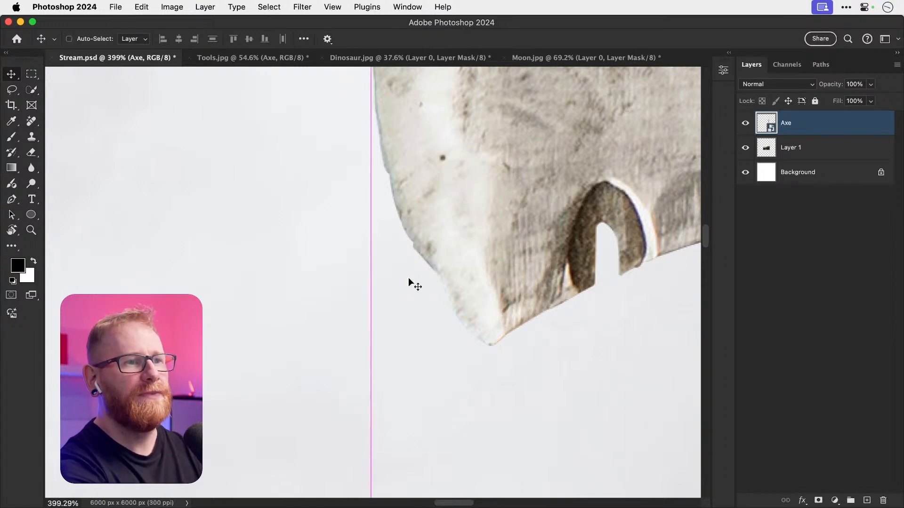
Step: Fit the whole canvas in view, select the landscape photo's layer and save Stream.psd
key("super+0")
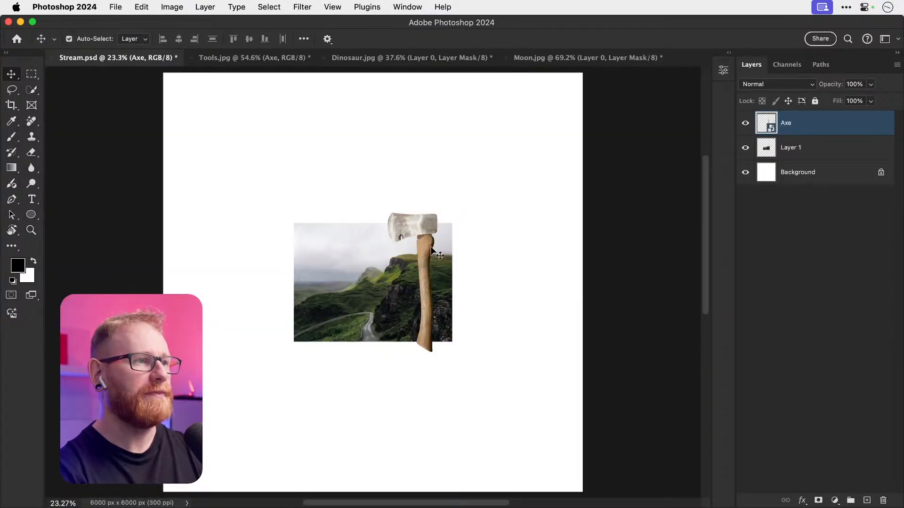
mouse_move(422, 247)
left_mouse_down()
mouse_move(433, 241)
mouse_move(446, 258)
mouse_move(425, 249)
left_mouse_up()
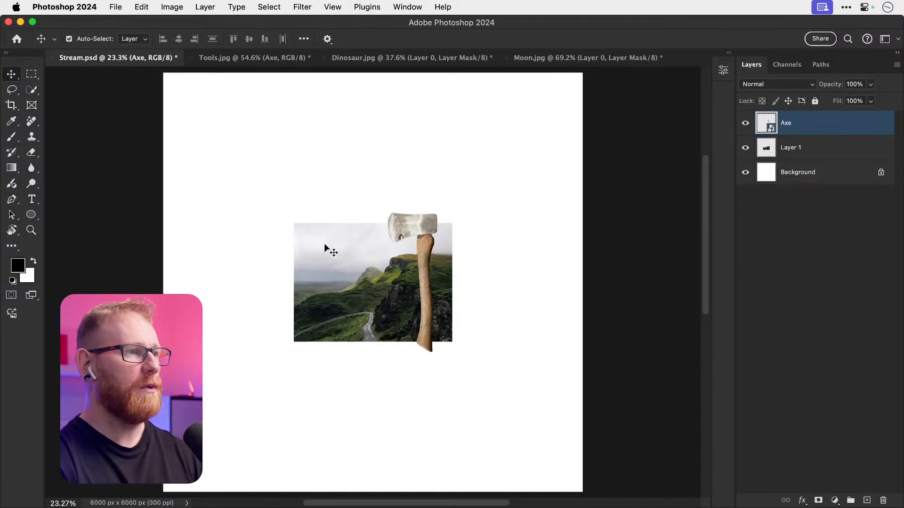
left_click(369, 294)
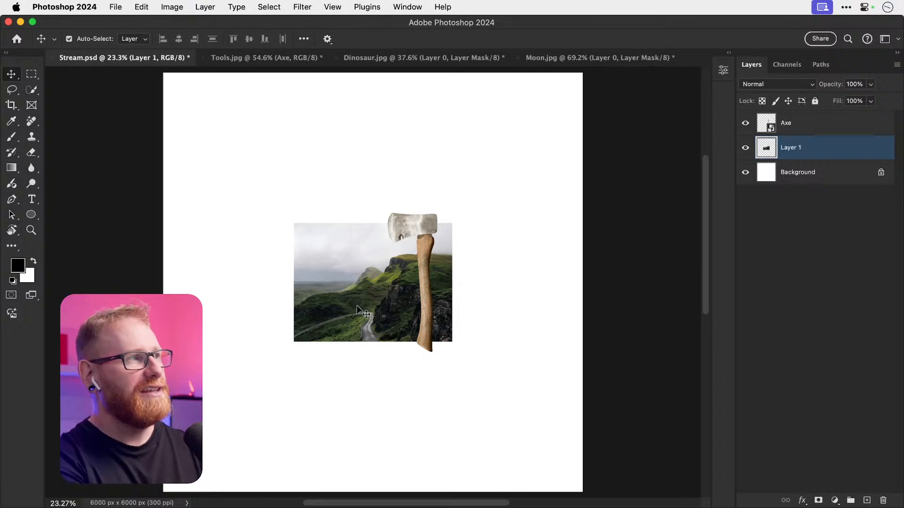
key("super+s")
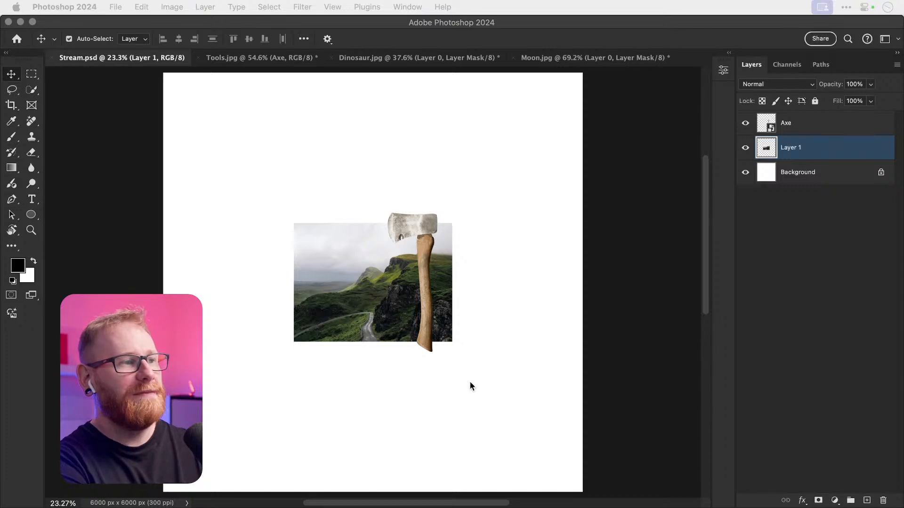
Step: Switch to Finder's Images folder and preview House.jpg, Big Ben.jpg and Moon.jpg
left_click(420, 260)
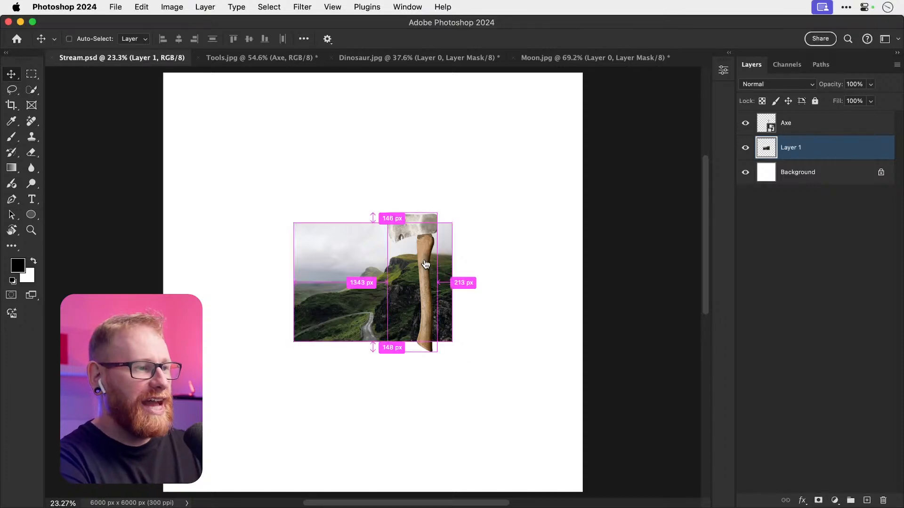
key("super+Tab")
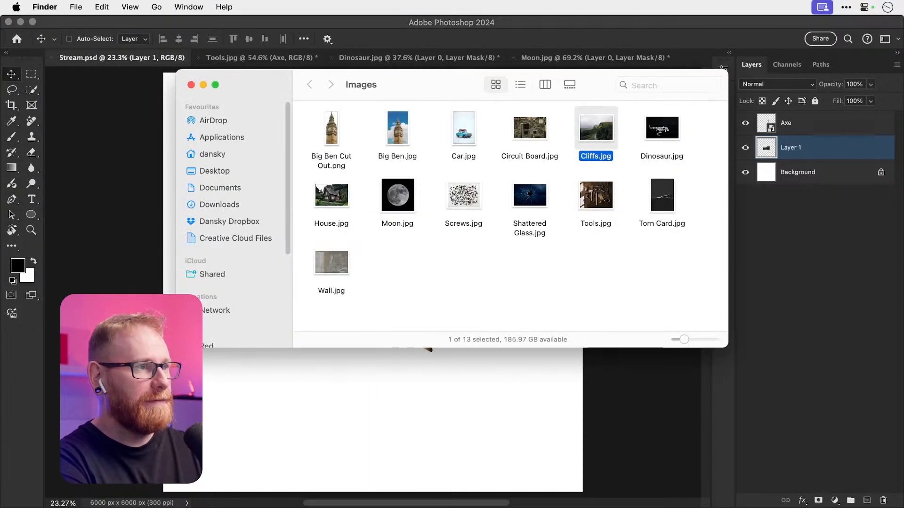
left_click(333, 198)
key("space")
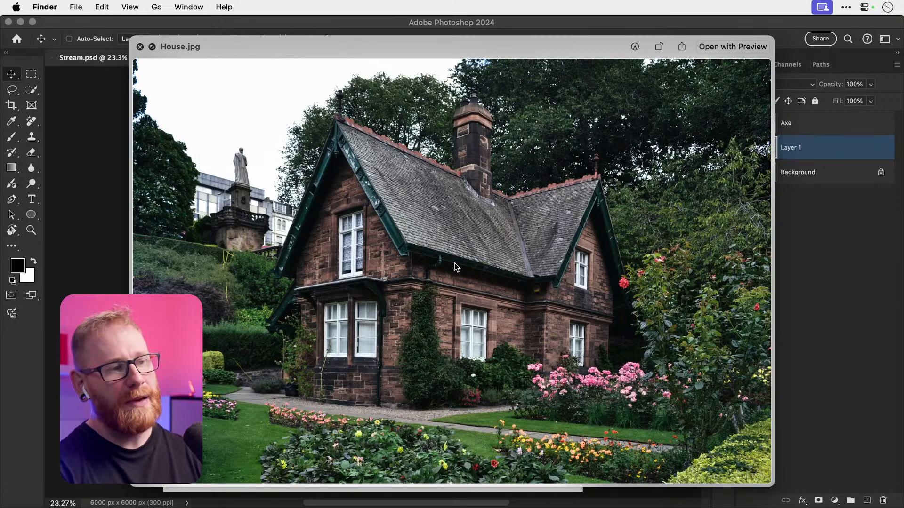
key("space")
left_click(416, 158)
key("space")
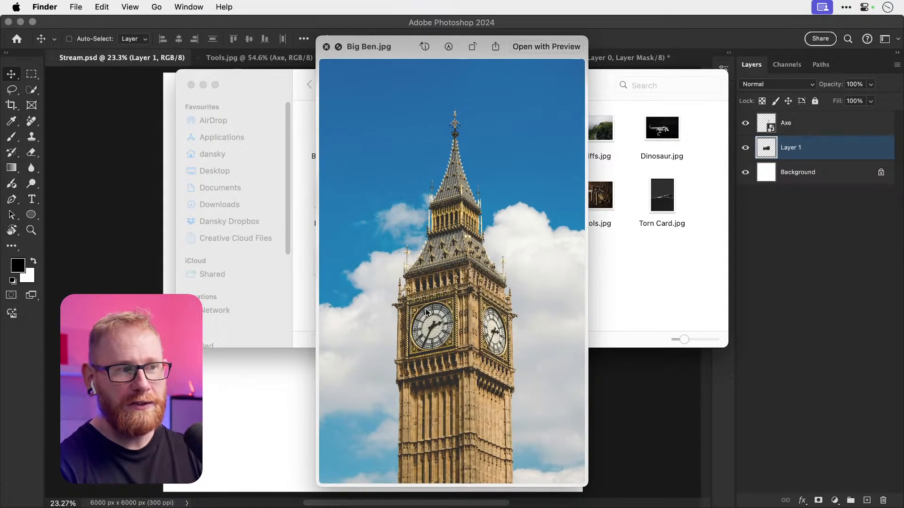
key("space")
left_click(400, 200)
key("space")
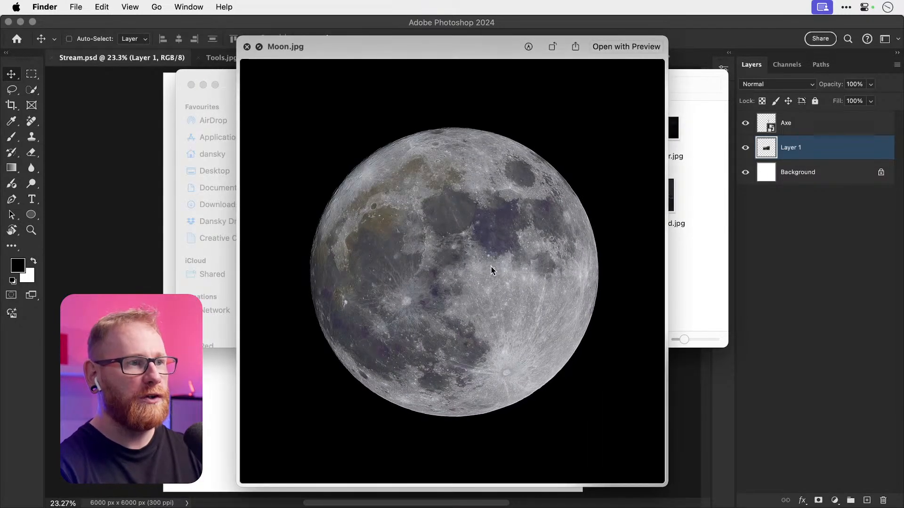
key("space")
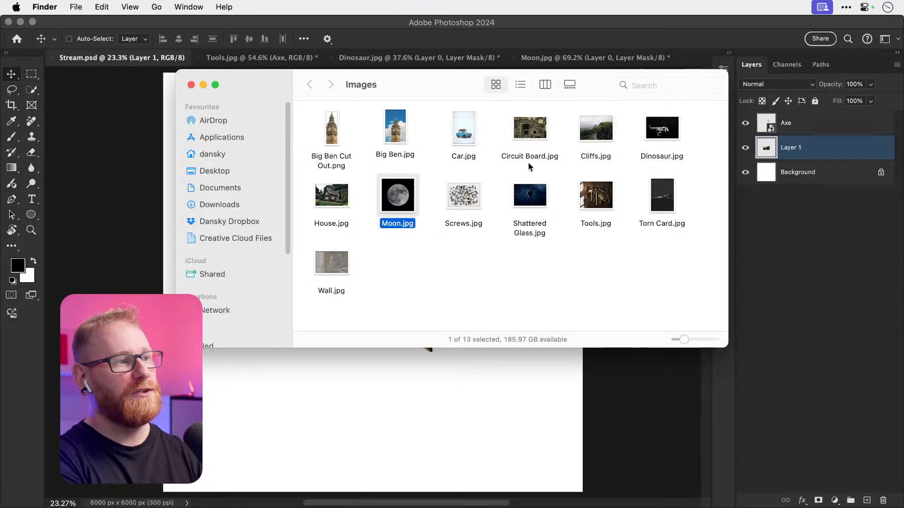
Step: Preview Big Ben Cut Out.png, House.jpg and Screws.jpg in the Images folder
left_click(325, 133)
key("space")
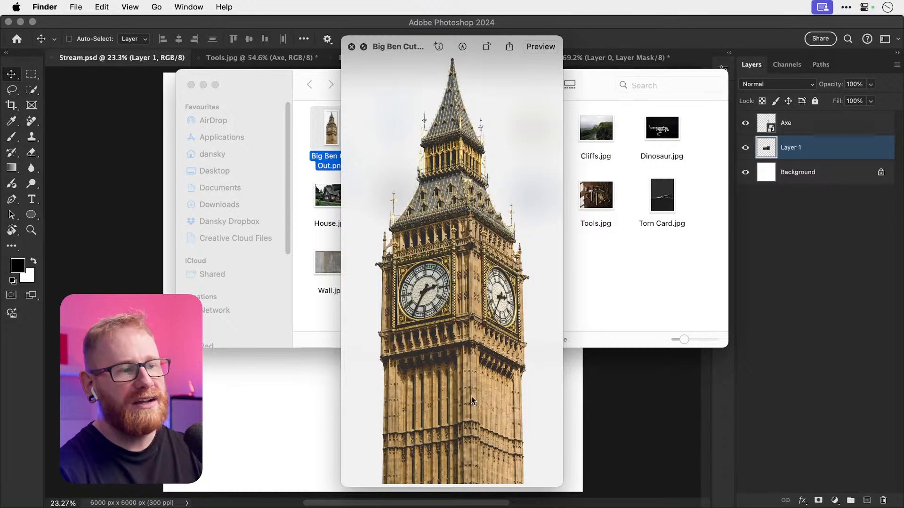
key("space")
left_click(345, 204)
key("space")
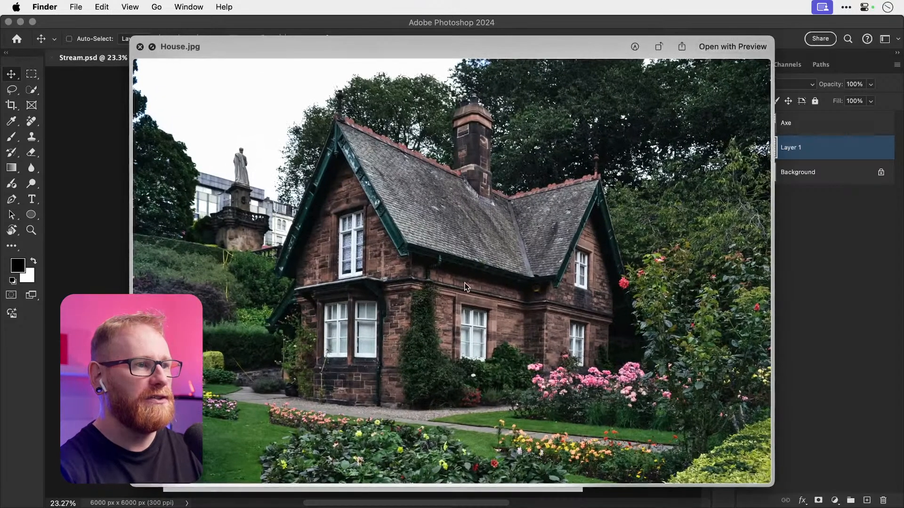
key("space")
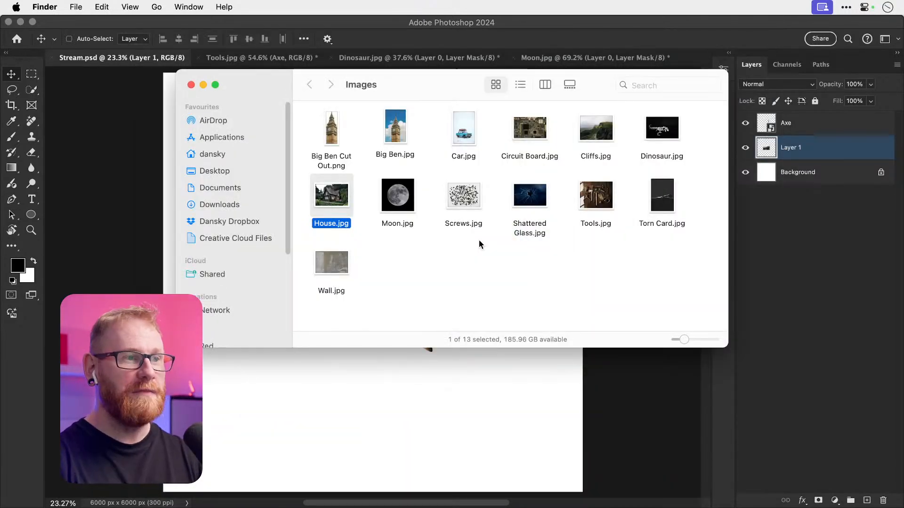
left_click(469, 212)
key("space")
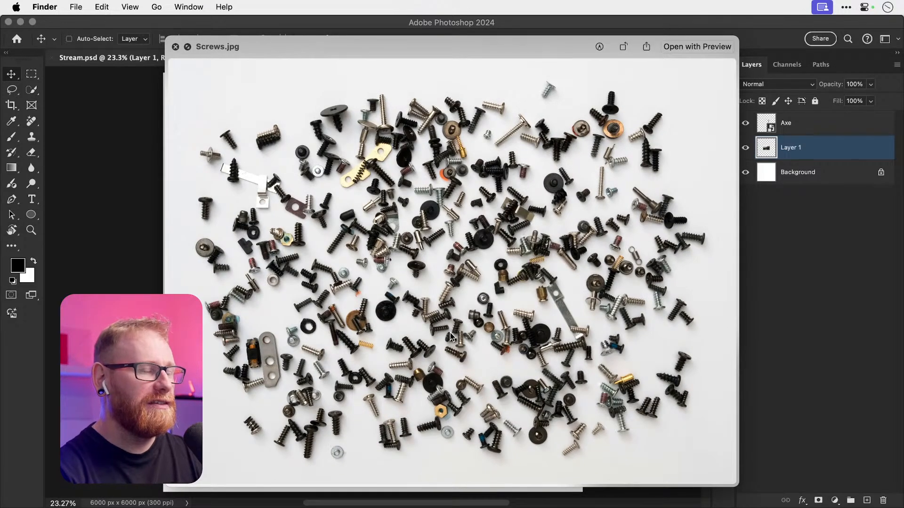
key("space")
Step: Preview Tools.jpg and Wall.jpg in the Images folder and switch back to Photoshop
left_click(594, 213)
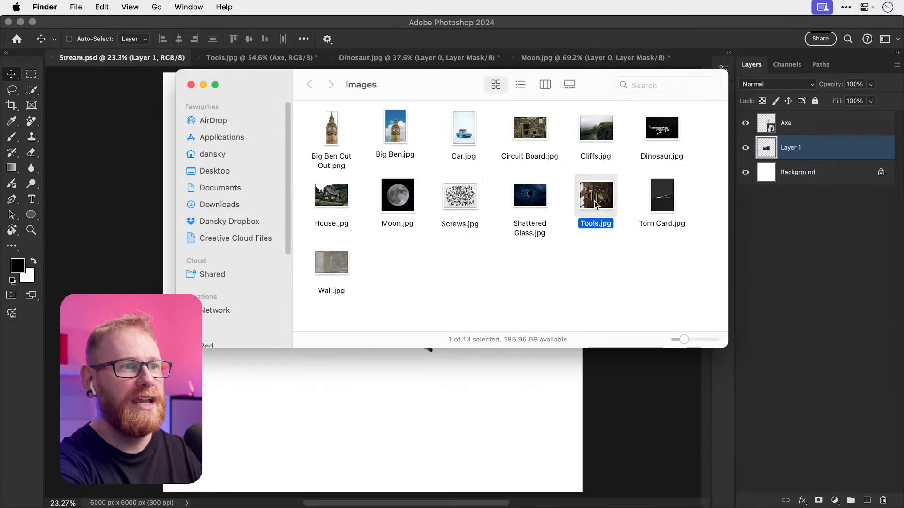
key("space")
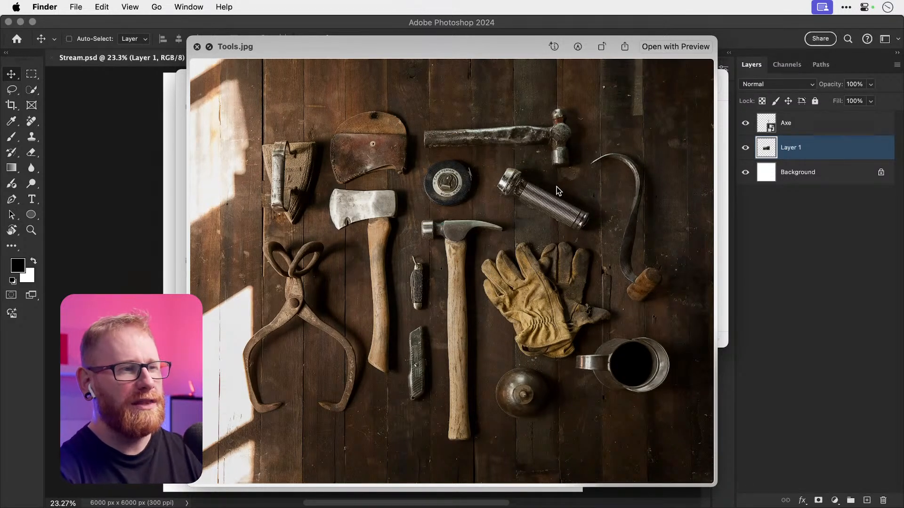
key("space")
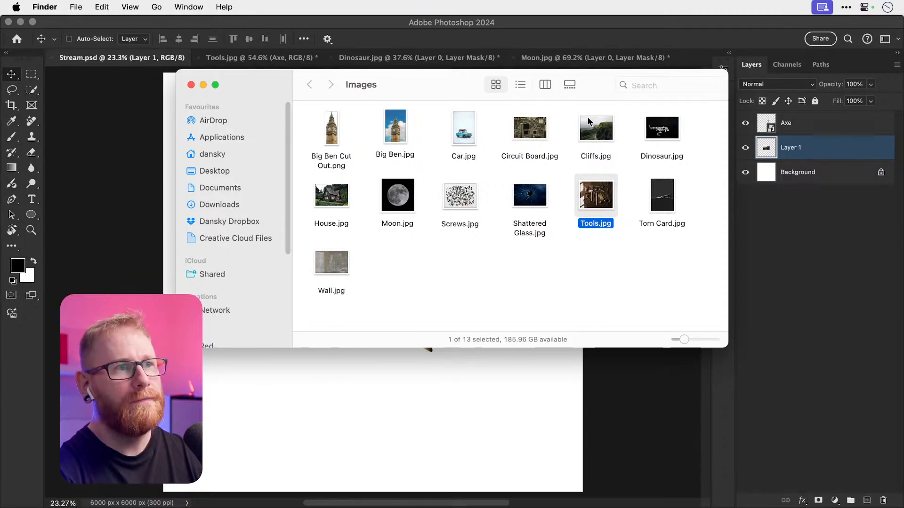
left_click(334, 261)
key("space")
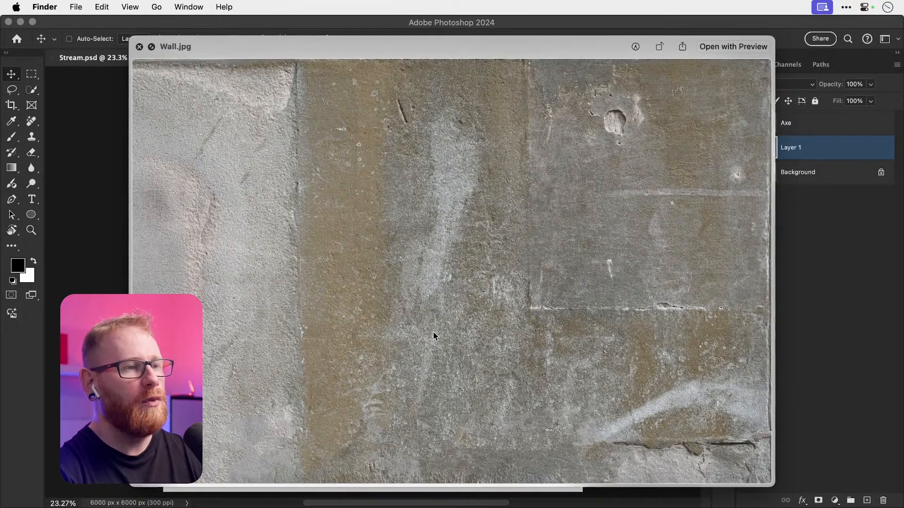
key("space")
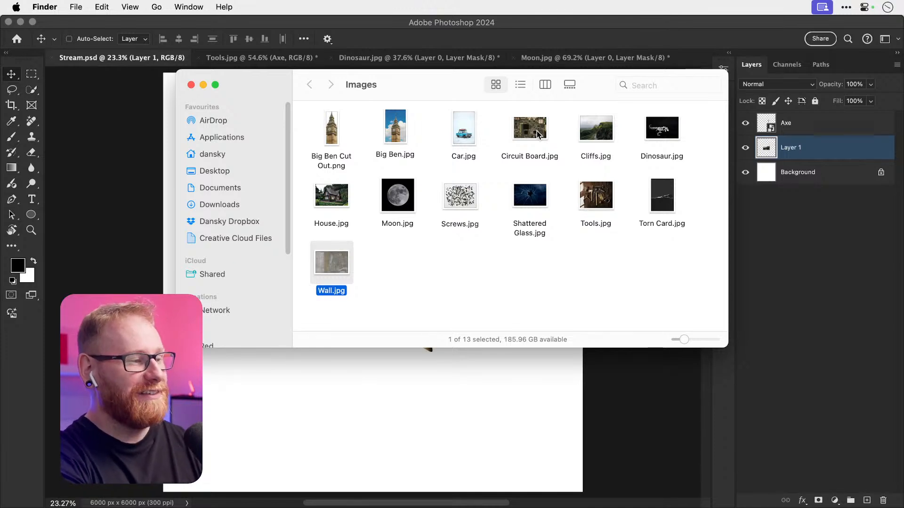
key("super+Tab")
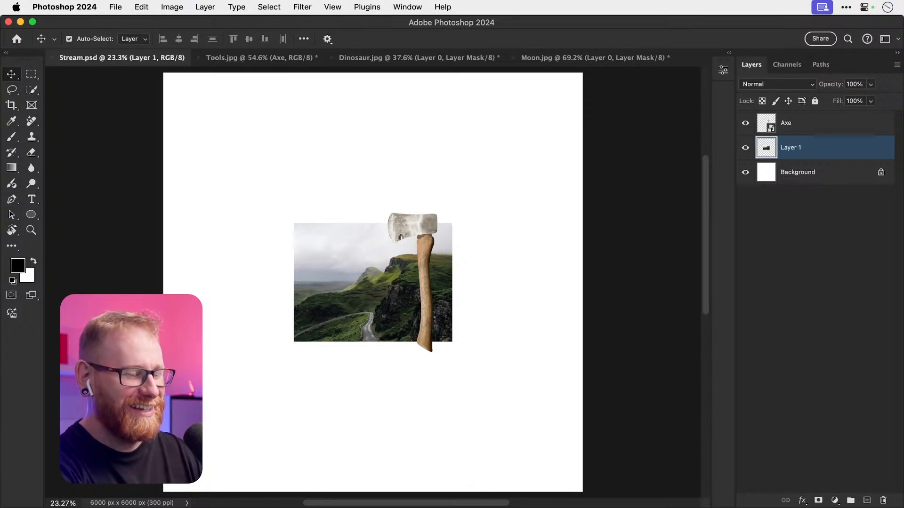
left_click(411, 225)
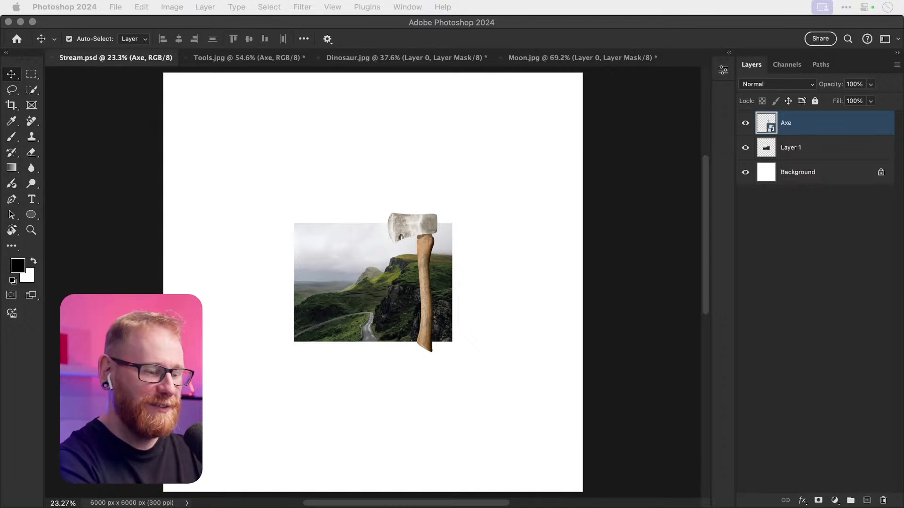
left_click(374, 293)
key("super")
key("super+Tab")
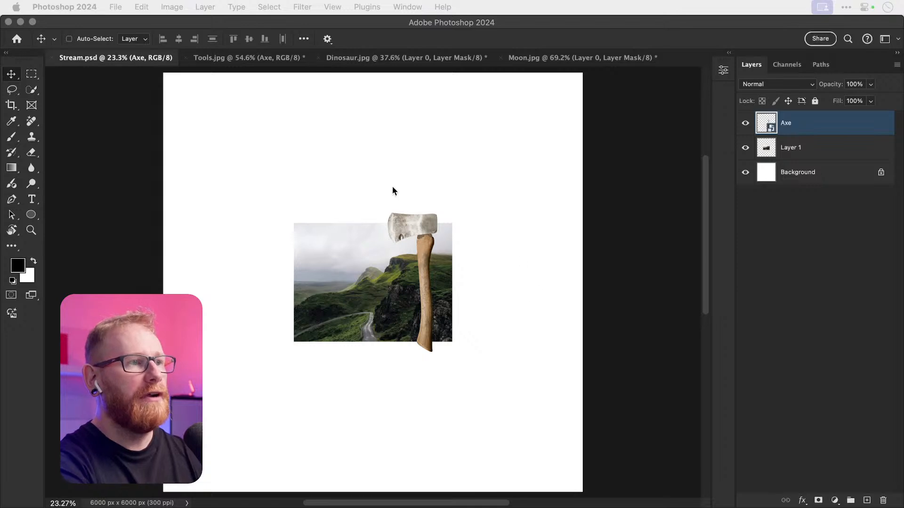
Step: Move the axe onto the landscape photo and rotate it to about -109° with Free Transform
left_click(427, 228)
key("z")
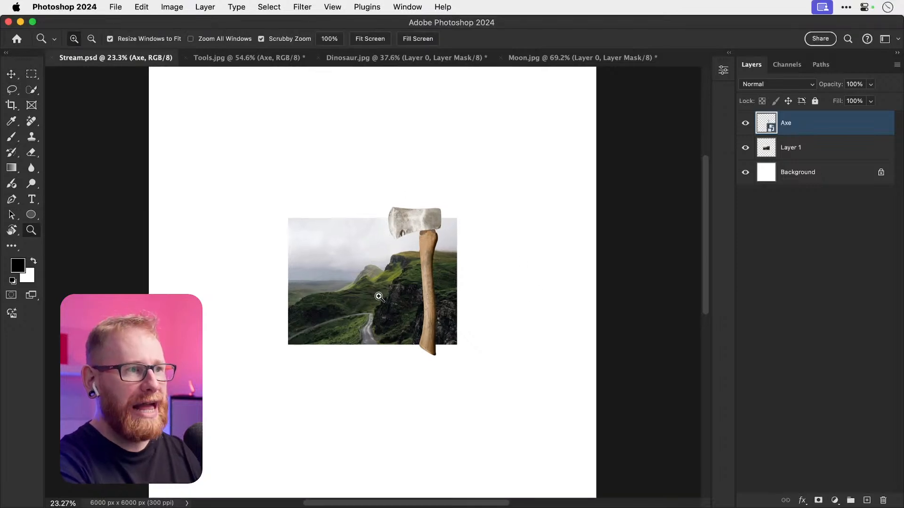
left_click(379, 297)
key("v")
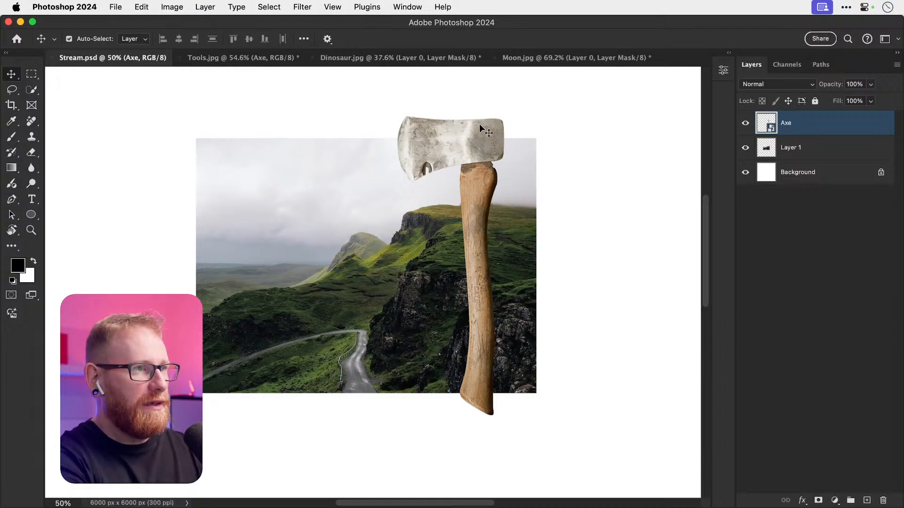
left_click_drag(479, 123, 394, 187)
key("super+t")
left_click_drag(456, 243, 228, 224)
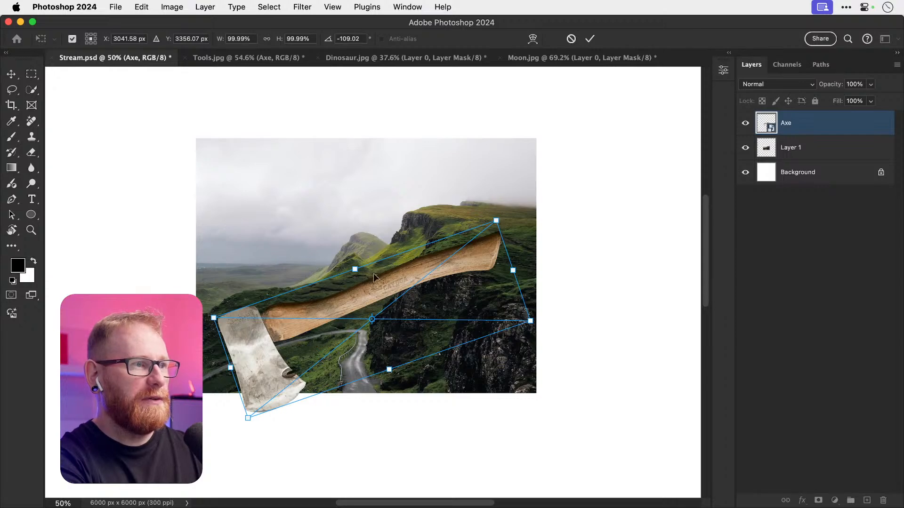
Step: Scale the axe to about 89% and position it diagonally over the hills, with the blade beside the road
left_click_drag(374, 277, 388, 227)
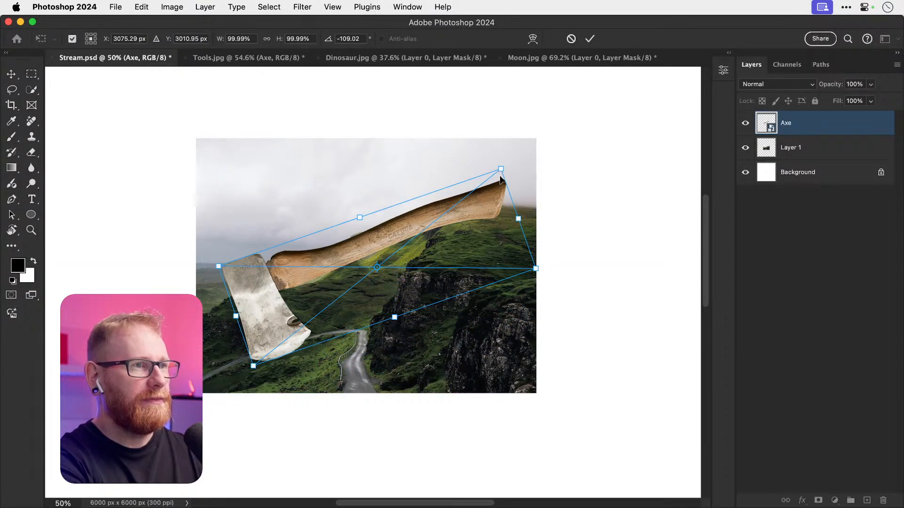
left_click_drag(500, 177, 464, 219)
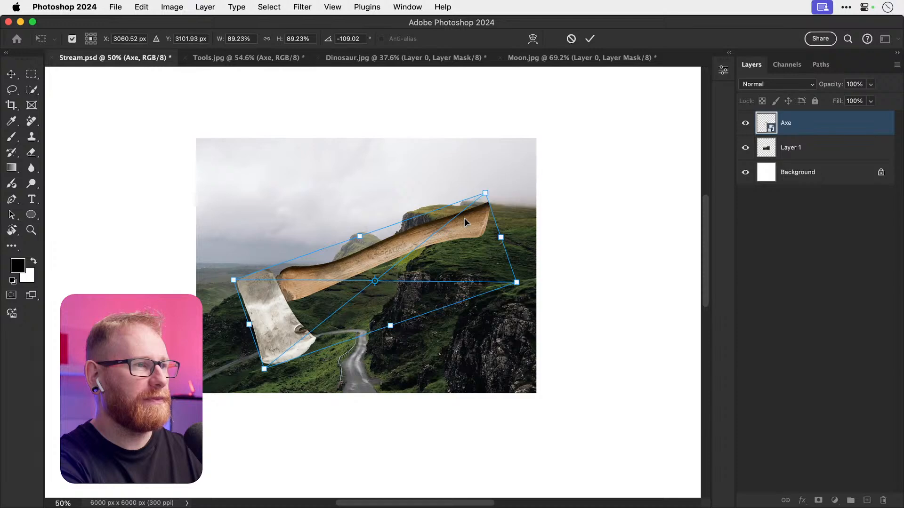
key("Return")
left_click_drag(324, 286, 324, 278)
Step: Add a layer mask to the Axe layer
key("z")
left_click(289, 350)
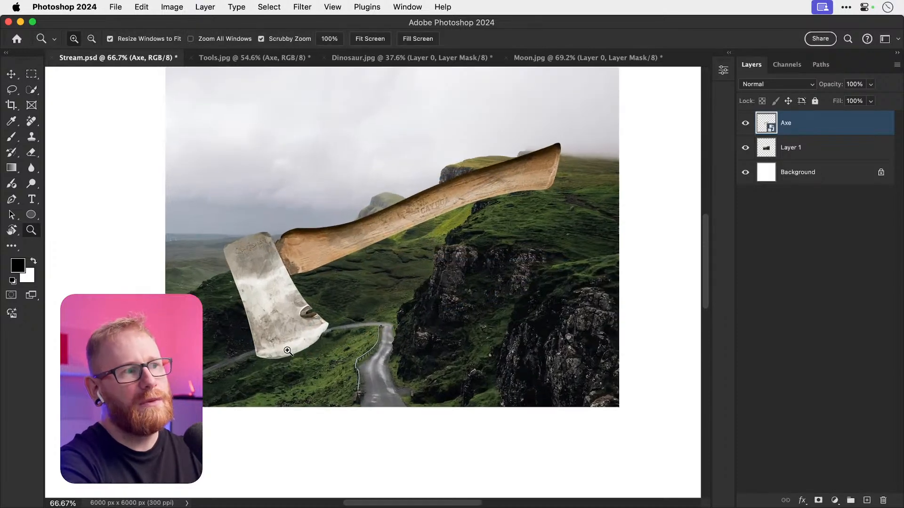
left_click(289, 351)
left_click(290, 350)
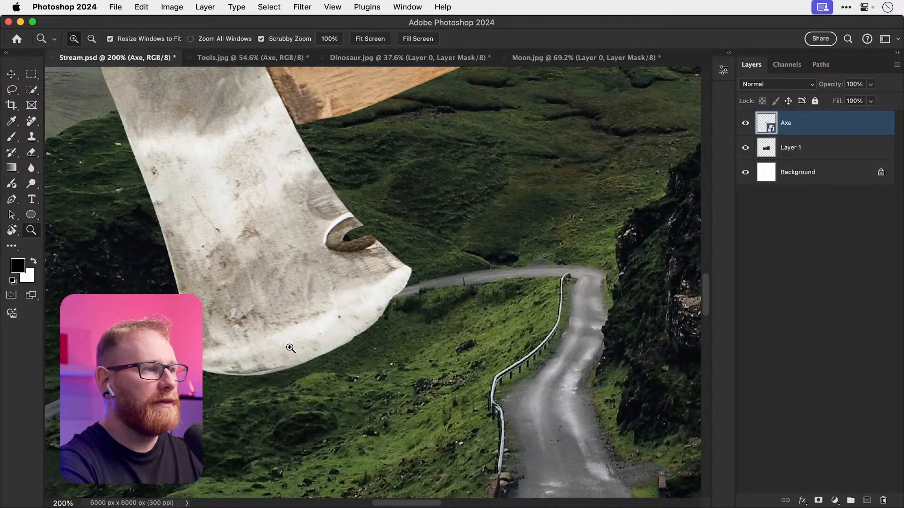
left_click(819, 501)
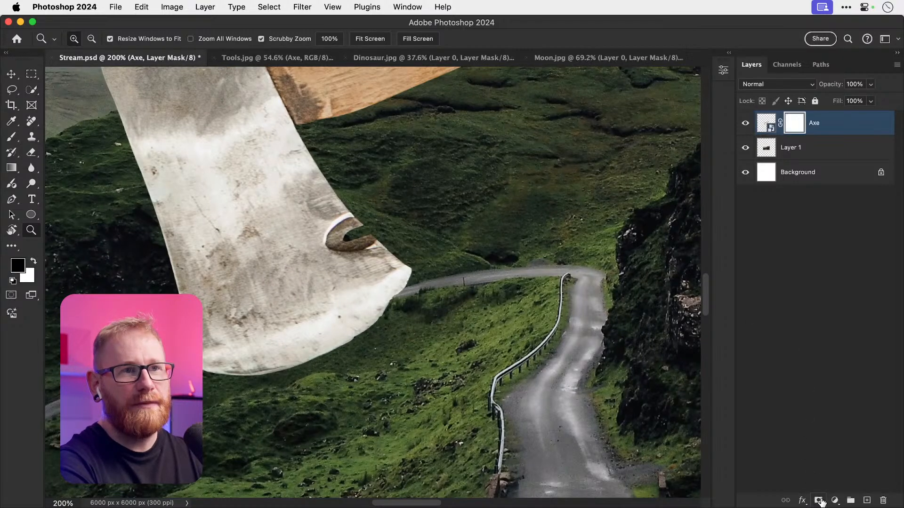
Step: Set up a soft brush with 0% hardness and a size of 45 px
key("b")
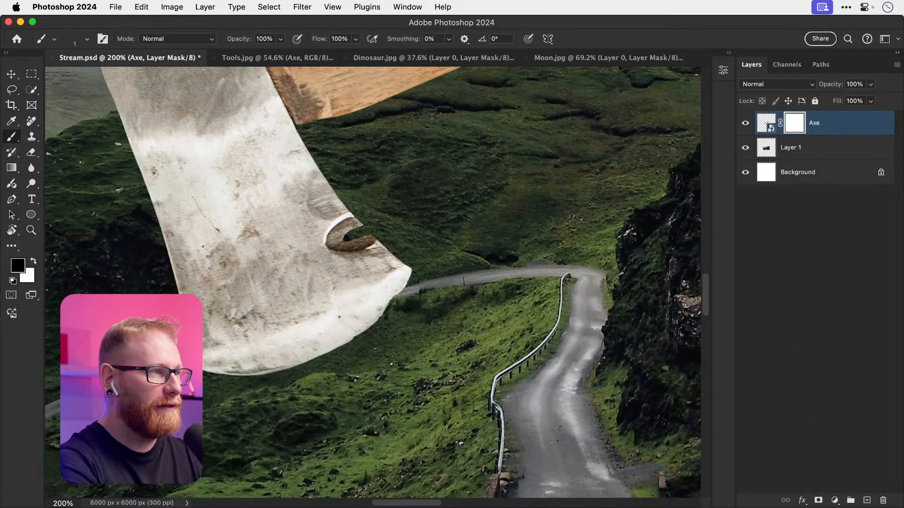
left_click(75, 40)
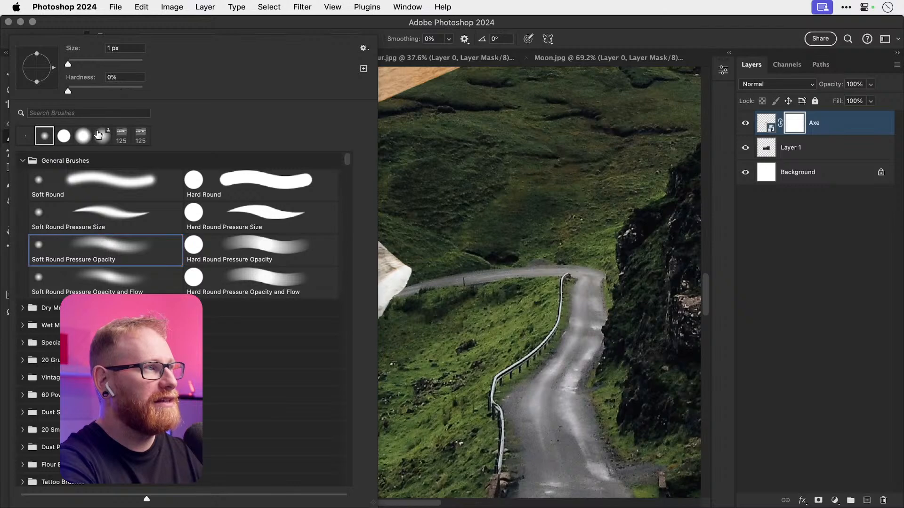
left_click(120, 78)
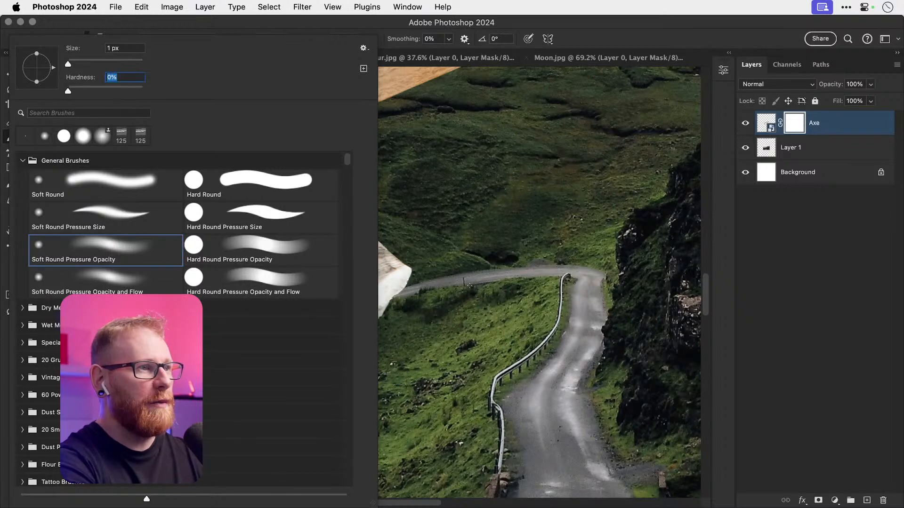
key("Return")
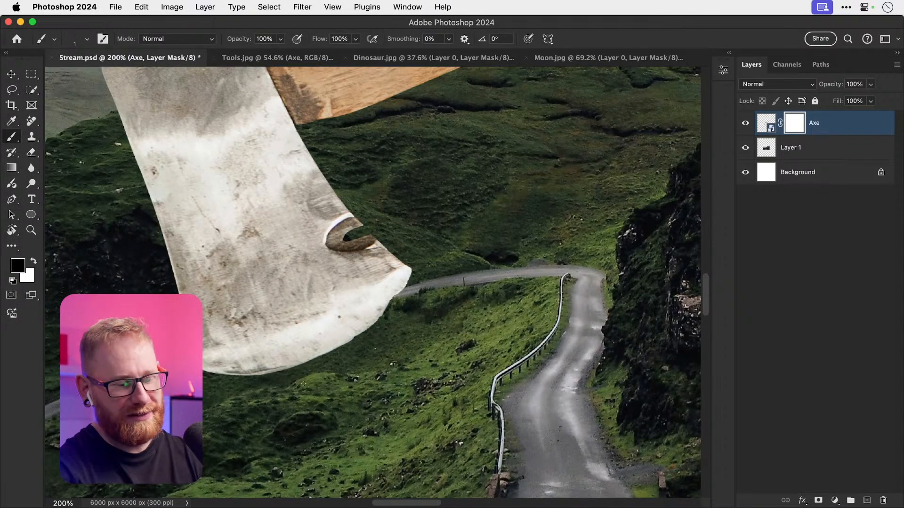
key("bracketright")
key("bracketright")
key("bracketright")
key("bracketright")
key("bracketright")
key("bracketright")
key("bracketright")
key("bracketright")
key("bracketright")
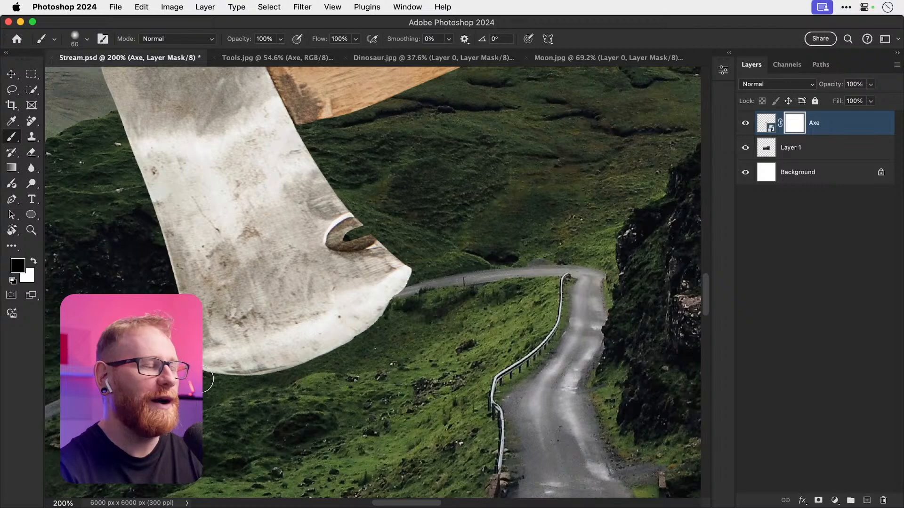
key("bracketleft")
Step: Try hiding the blade's cutting edge on the mask with the soft black brush, and undo the stroke
mouse_move(194, 375)
left_mouse_down()
mouse_move(272, 379)
mouse_move(307, 370)
mouse_move(392, 310)
left_mouse_up()
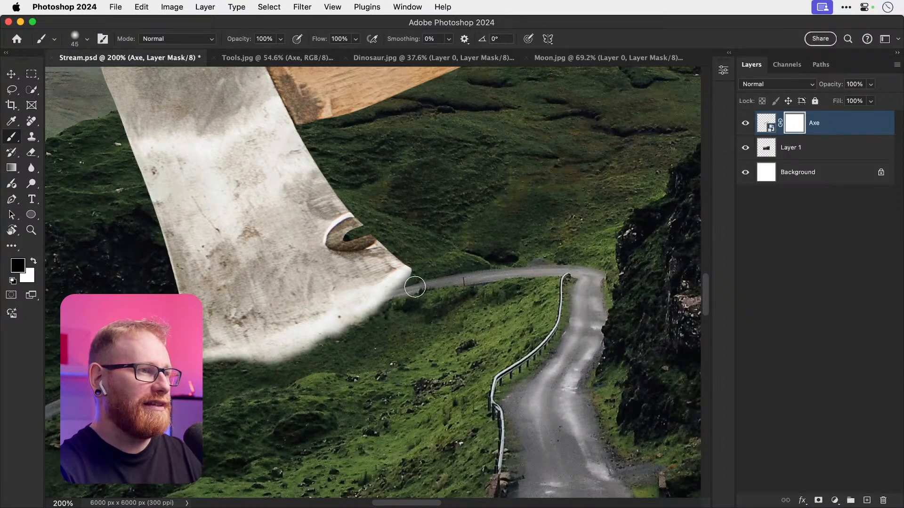
scroll(327, 372, "right", 2)
scroll(327, 371, "up", 2)
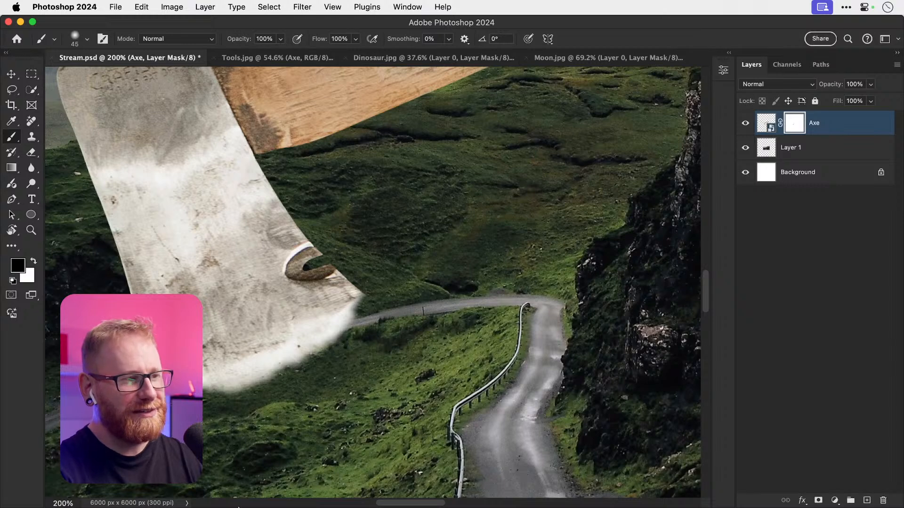
key("super+z")
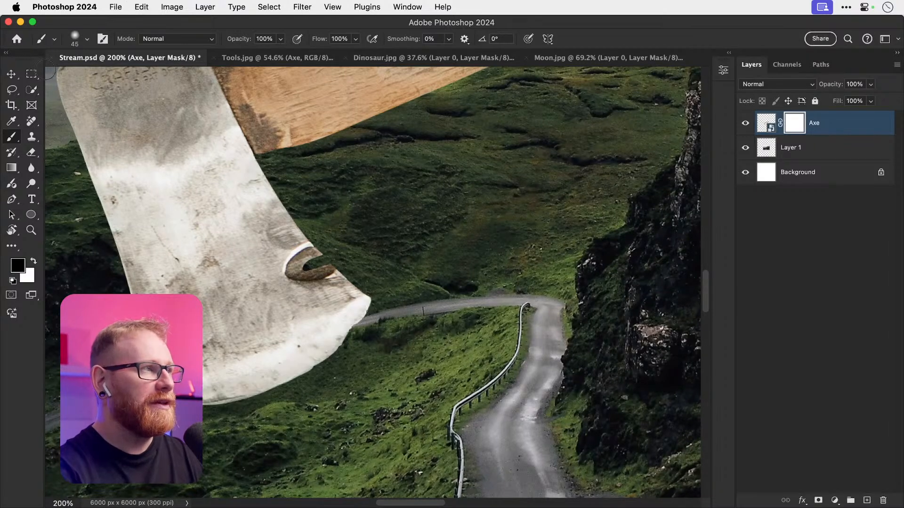
Step: Try hiding the blade's cutting edge with the brush at maximum hardness, and undo the stroke
left_click(85, 38)
left_click_drag(121, 92, 231, 94)
left_click(471, 219)
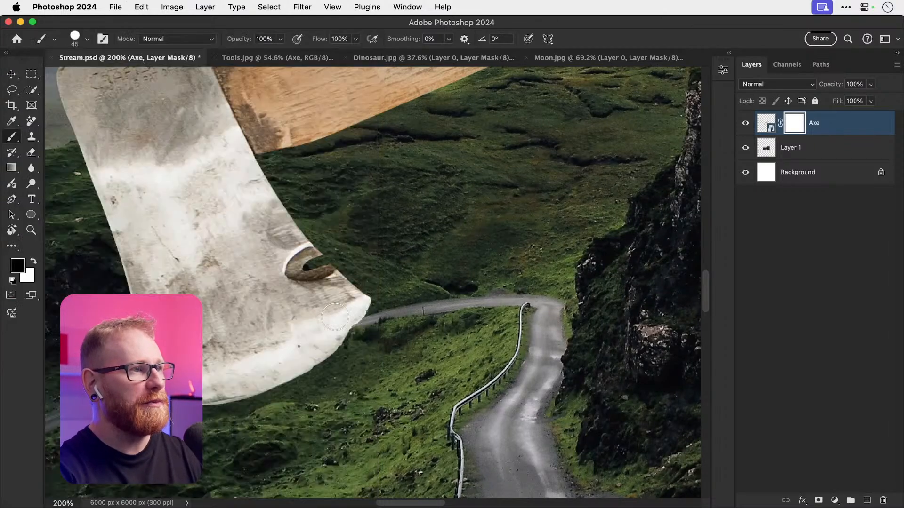
mouse_move(207, 410)
left_mouse_down()
mouse_move(285, 387)
mouse_move(395, 285)
left_mouse_up()
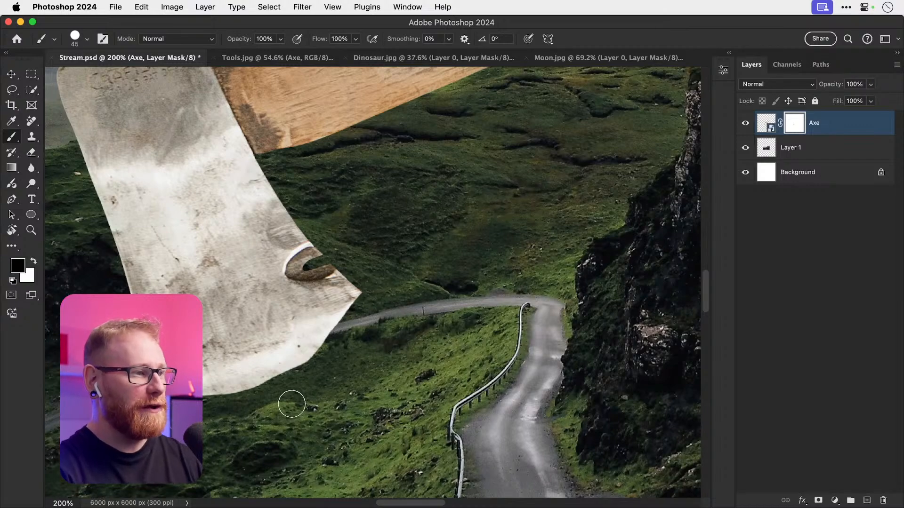
key("z")
left_click_drag(268, 394, 301, 375)
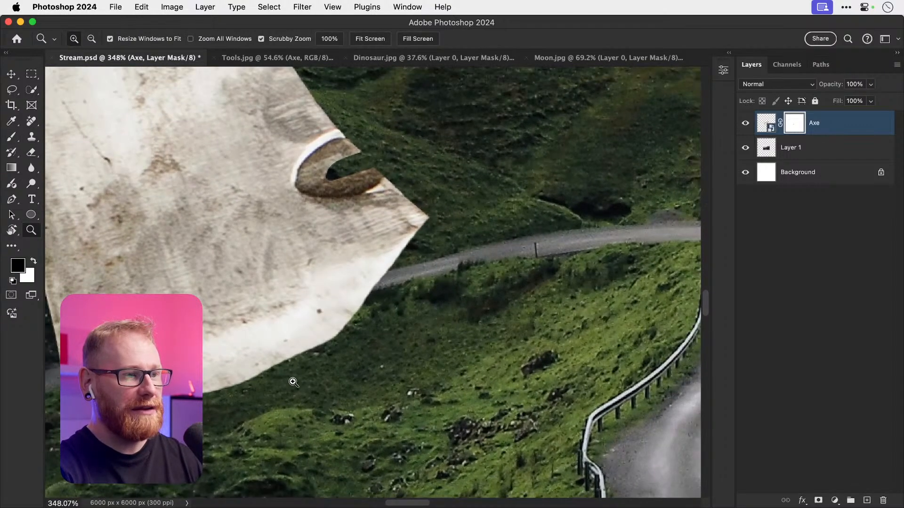
key("super+z")
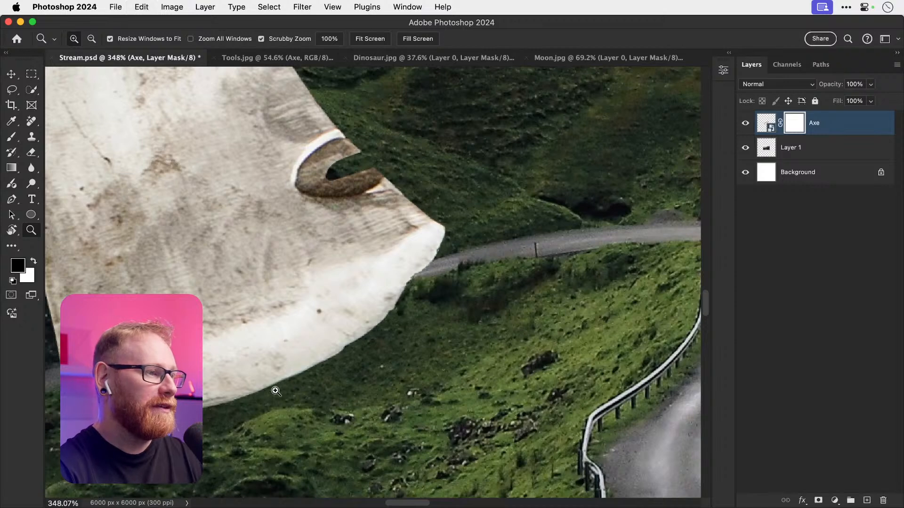
Step: Set the brush hardness to about 83%
key("b")
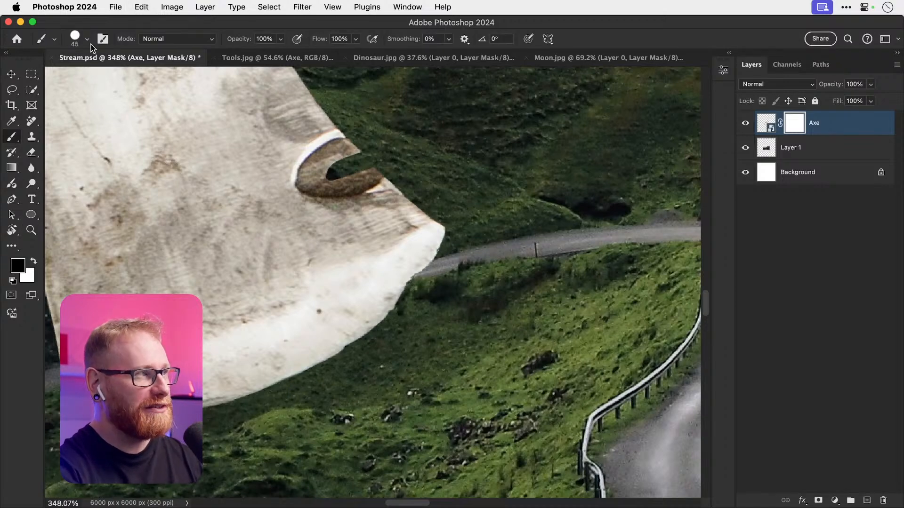
left_click(84, 43)
left_click_drag(104, 87, 115, 88)
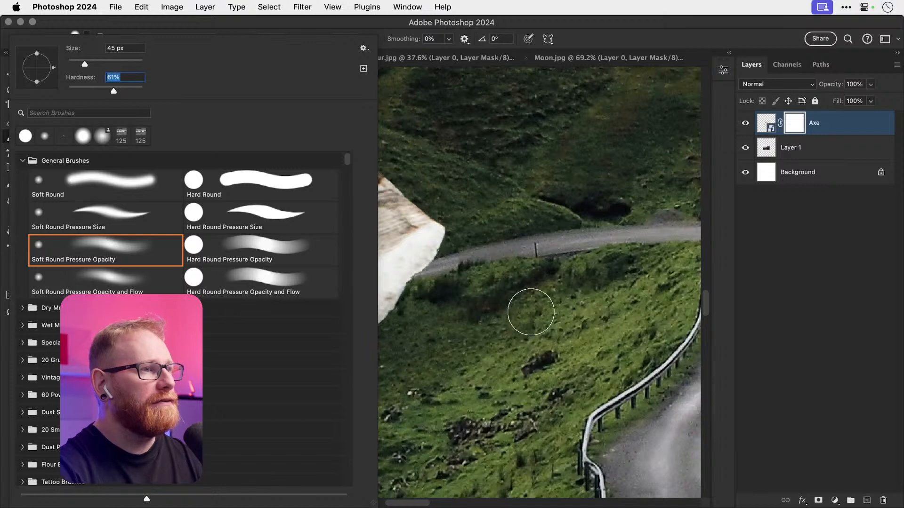
left_click(505, 334)
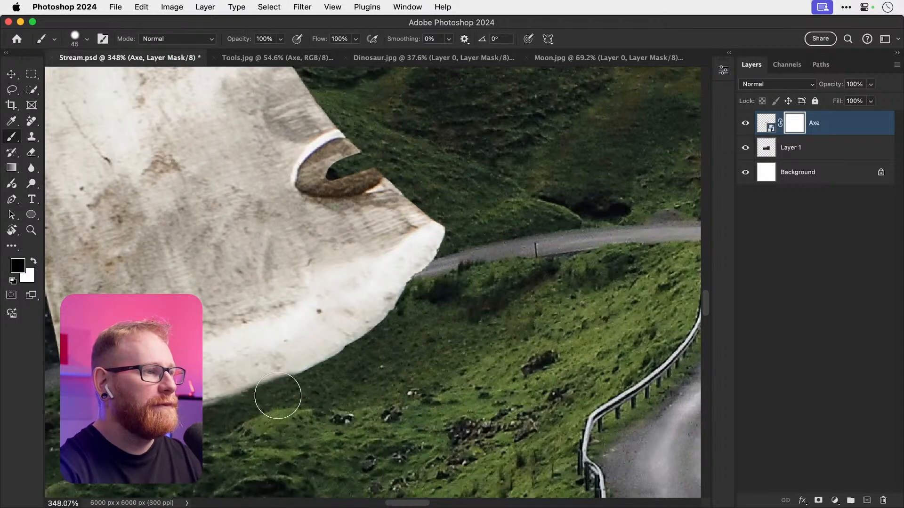
left_click(86, 37)
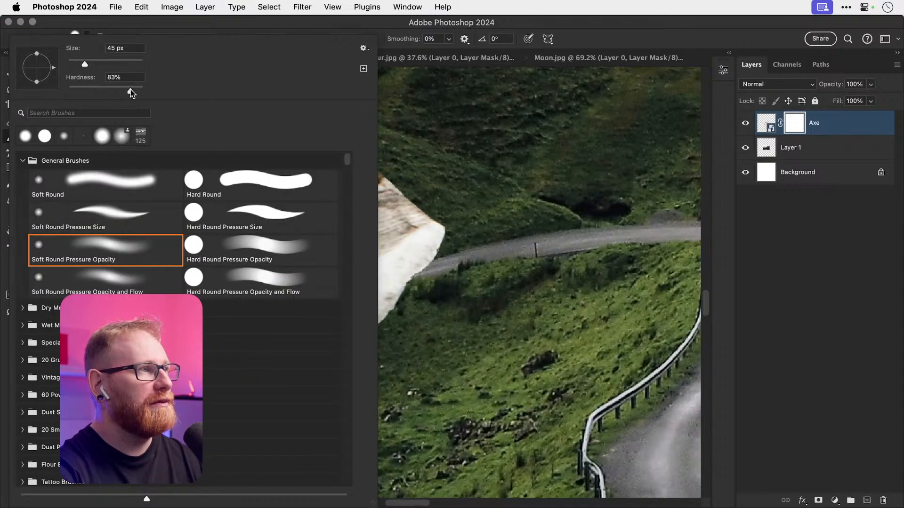
left_click(522, 371)
Step: Trim the blade's cutting edge on the Axe mask with a 10 px black brush
key("bracketleft")
key("bracketleft")
key("bracketleft")
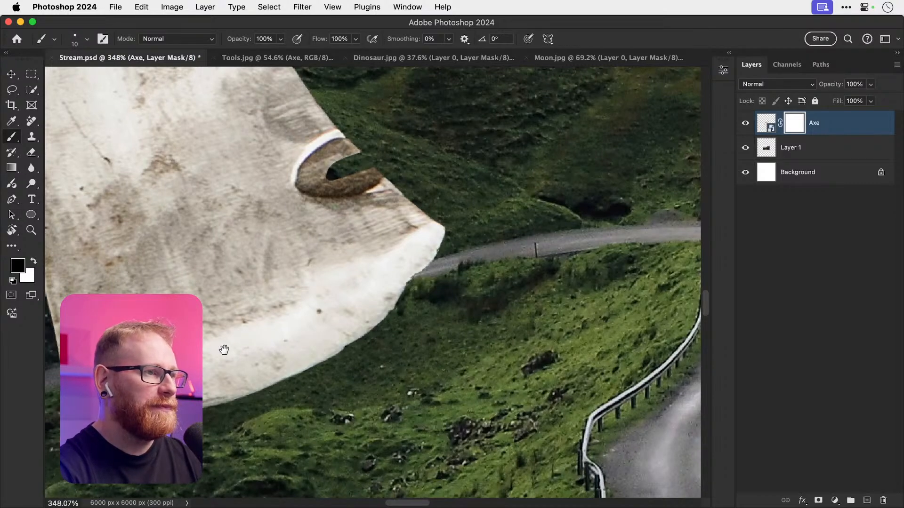
left_click_drag(224, 349, 280, 318)
mouse_move(328, 367)
left_mouse_down()
mouse_move(405, 313)
mouse_move(243, 382)
left_mouse_up()
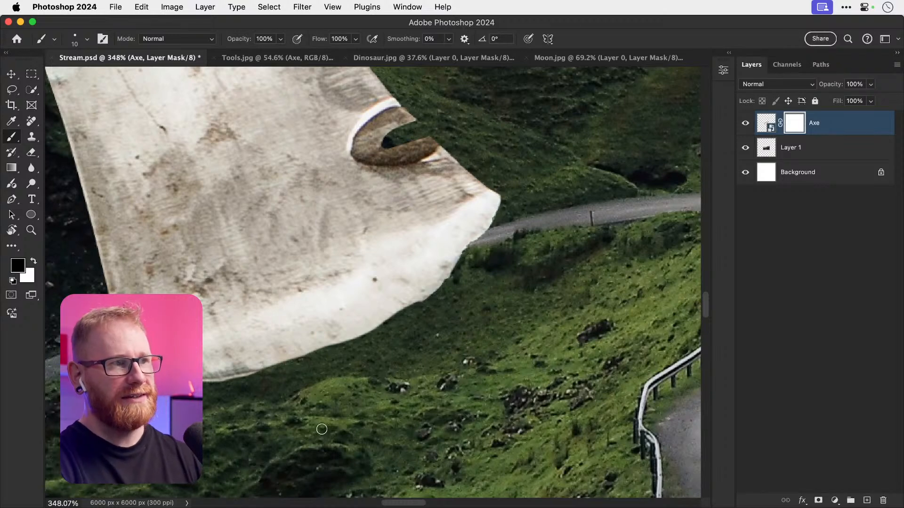
Step: Move the axe slightly lower over the hillside
key("v")
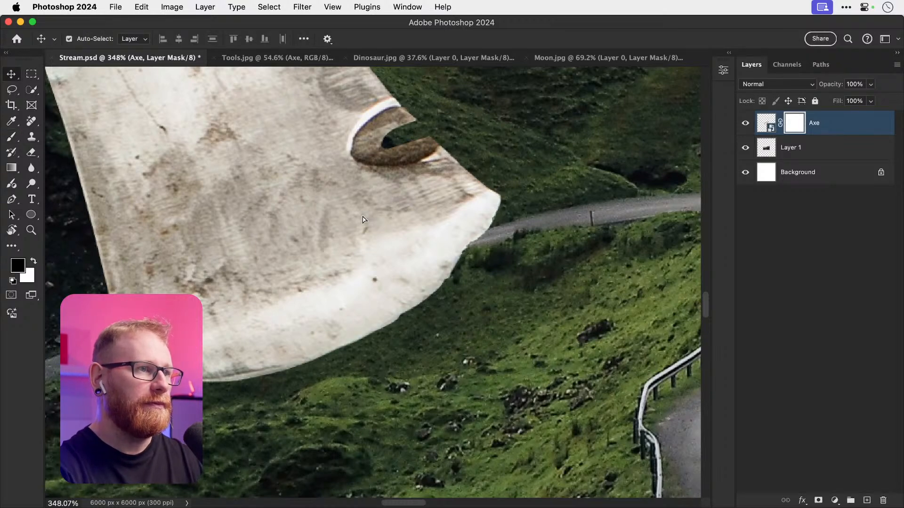
left_click_drag(363, 219, 307, 210)
left_click_drag(392, 197, 413, 280)
scroll(413, 277, "left", 3)
scroll(412, 277, "down", 2)
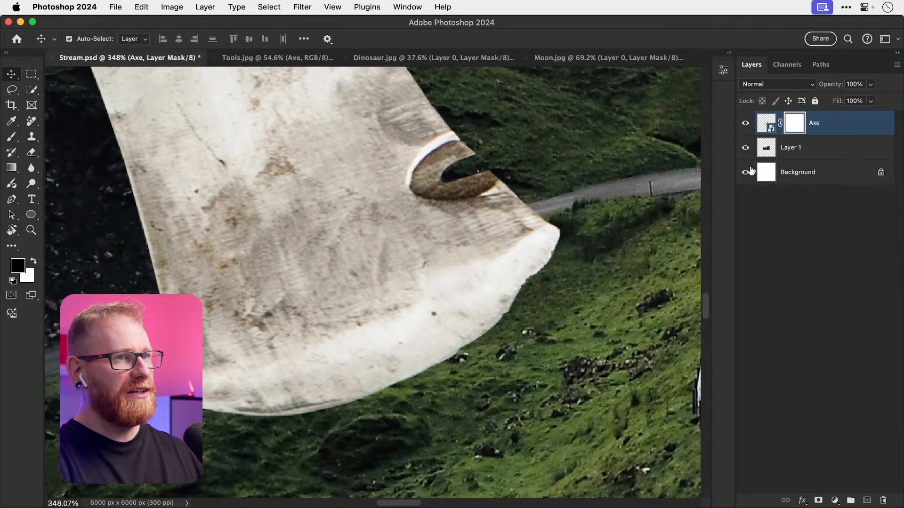
Step: Mask out the bright cutting edge along the bottom of the axe blade with a 35 px black brush
key("b")
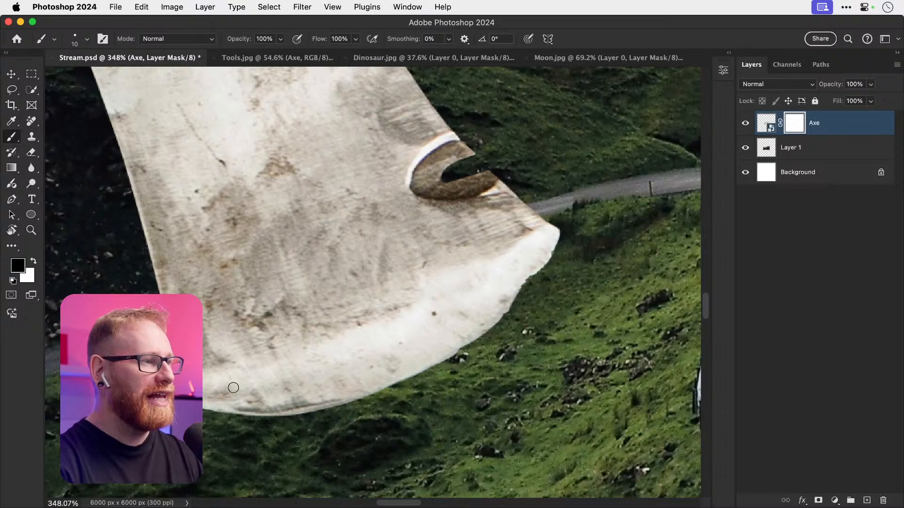
key("bracketright")
mouse_move(221, 391)
left_mouse_down()
mouse_move(274, 422)
mouse_move(333, 363)
mouse_move(497, 311)
mouse_move(565, 252)
mouse_move(238, 381)
left_mouse_up()
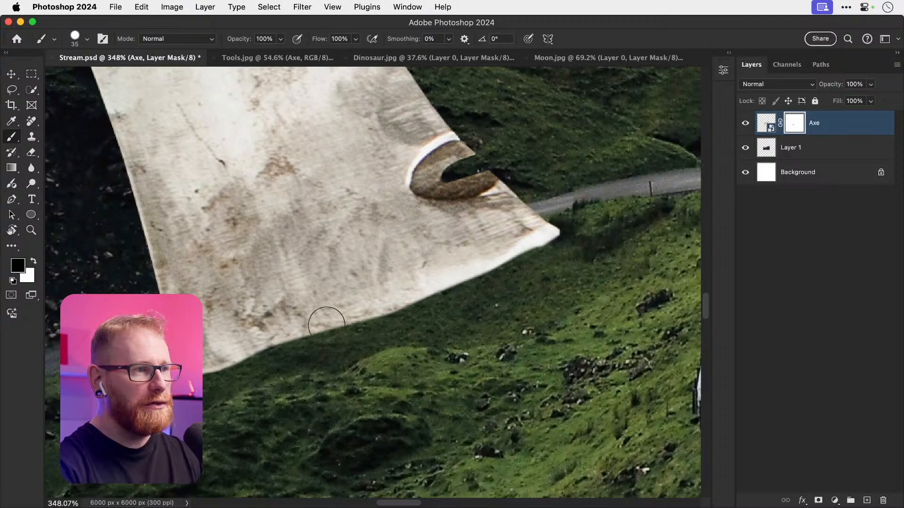
Step: Nudge the masked axe slightly further down over the landscape
key("super+1")
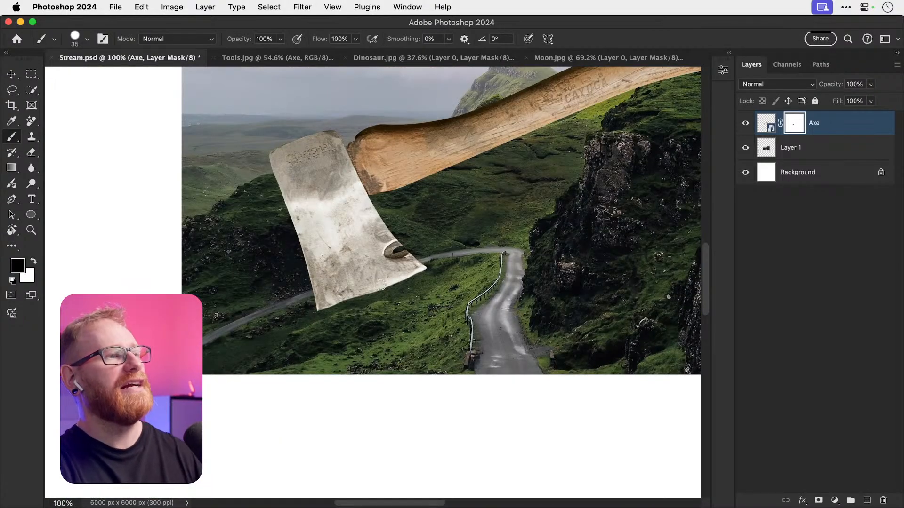
key("z")
left_click_drag(349, 313, 384, 323)
key("v")
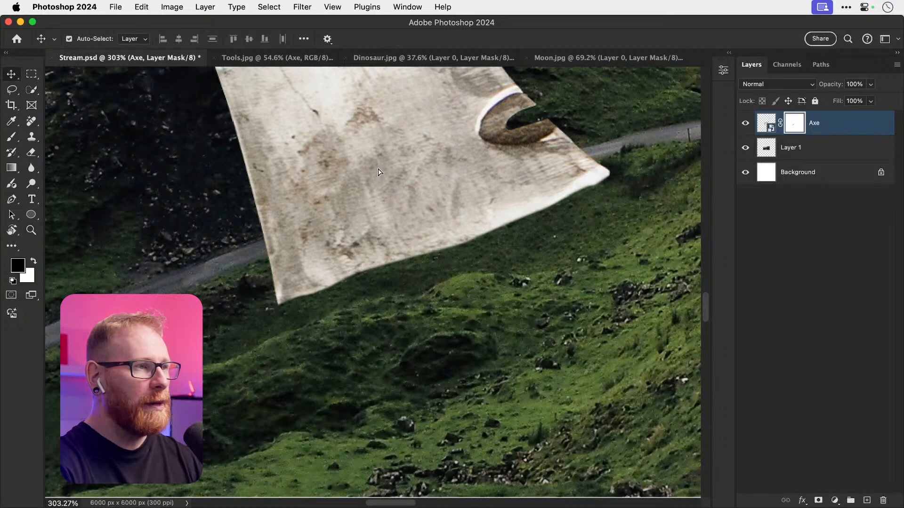
left_click_drag(383, 132, 384, 143)
Step: Restore a strip of the hidden cutting edge by painting white on the Axe mask with a 15 px brush
key("b")
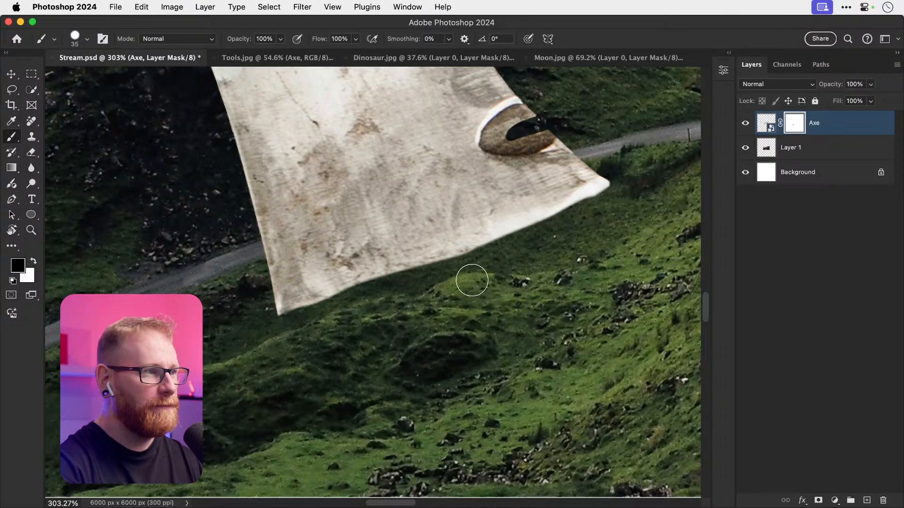
key("x")
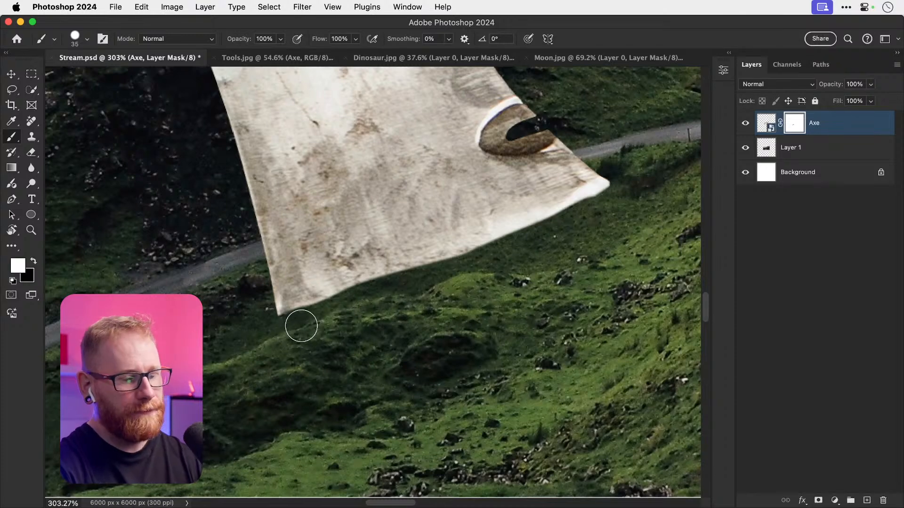
key("bracketleft")
key("bracketleft")
mouse_move(285, 311)
left_mouse_down()
mouse_move(274, 327)
mouse_move(305, 318)
mouse_move(314, 311)
mouse_move(304, 303)
mouse_move(313, 313)
mouse_move(354, 288)
mouse_move(311, 305)
mouse_move(459, 267)
mouse_move(566, 261)
mouse_move(579, 249)
mouse_move(564, 247)
mouse_move(600, 232)
mouse_move(571, 234)
mouse_move(608, 184)
left_mouse_up()
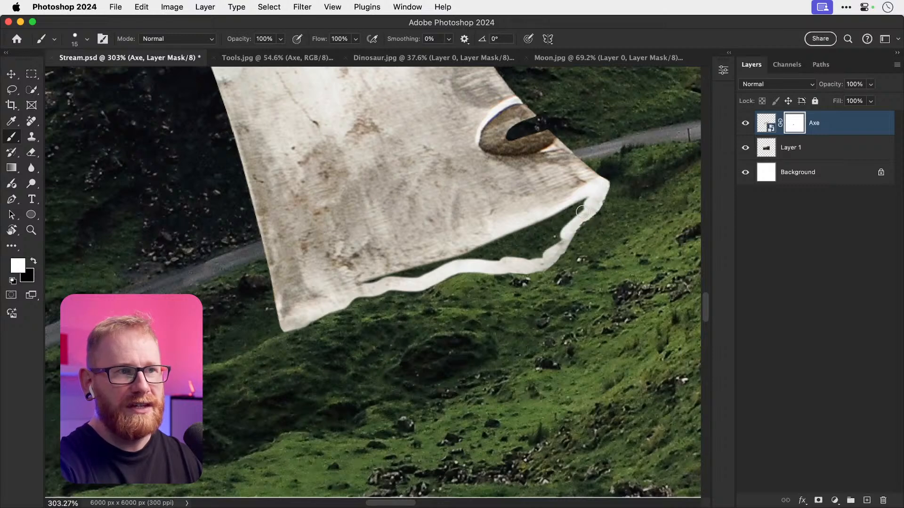
Step: Fill the remaining gap in the lower blade with white on the Axe mask, and trim its ragged corner with a 6 px brush
mouse_move(583, 212)
left_mouse_down()
mouse_move(540, 255)
mouse_move(357, 283)
mouse_move(435, 258)
mouse_move(415, 267)
mouse_move(536, 248)
mouse_move(514, 236)
mouse_move(592, 205)
mouse_move(564, 208)
mouse_move(543, 234)
left_mouse_up()
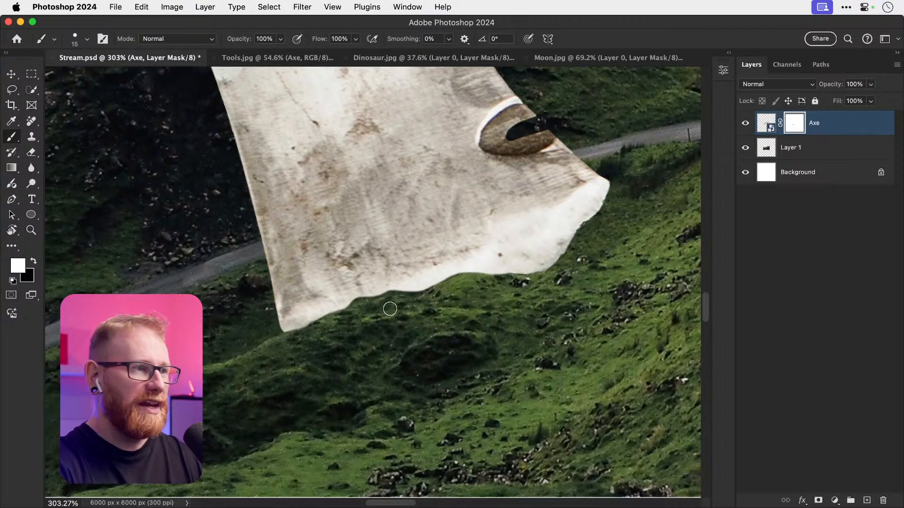
left_click_drag(444, 224, 306, 261)
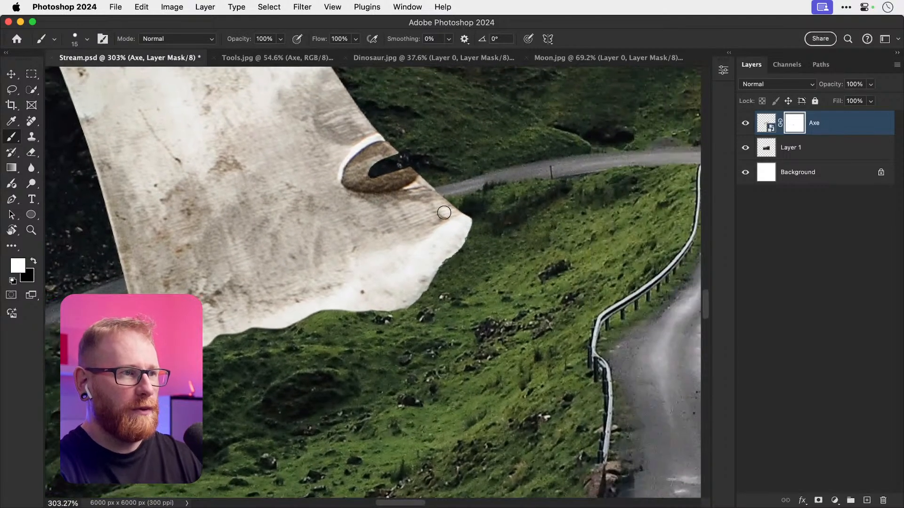
key("[")
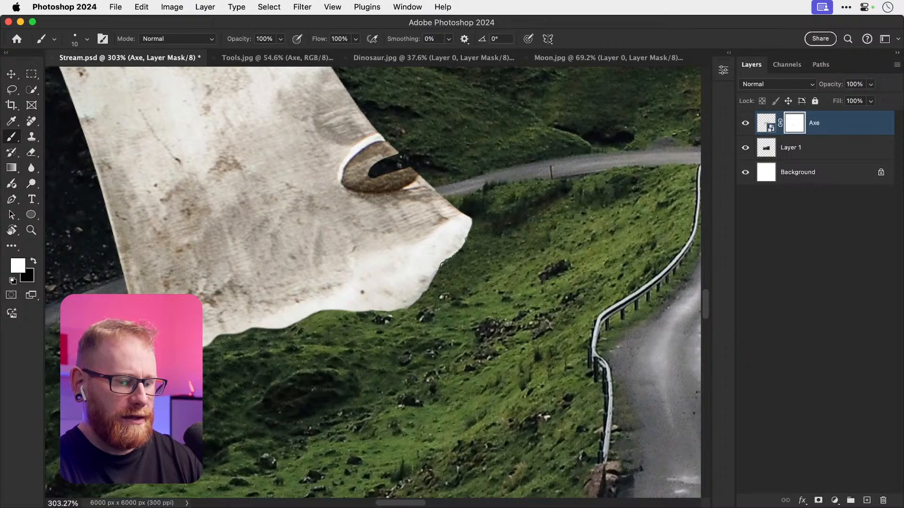
key("[")
key("[")
key("[")
key("[")
key("x")
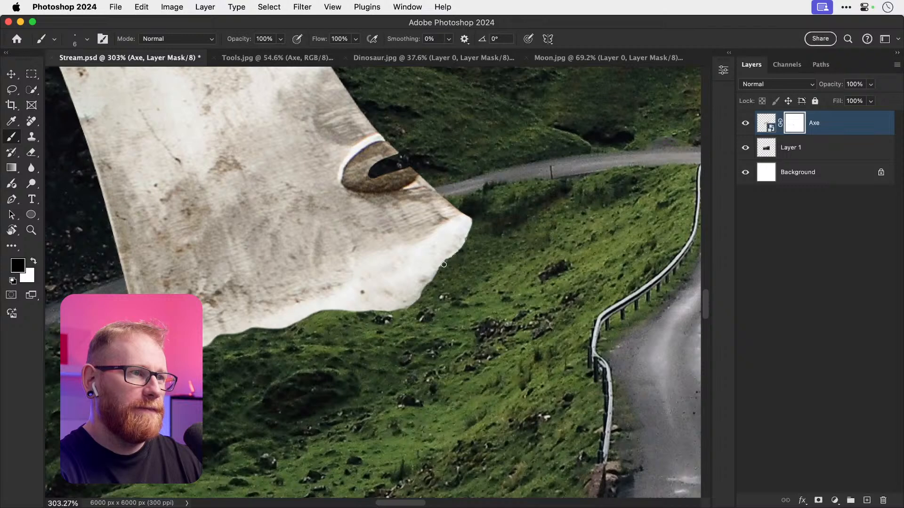
mouse_move(454, 251)
left_mouse_down()
mouse_move(474, 216)
mouse_move(437, 253)
mouse_move(432, 286)
mouse_move(457, 241)
left_mouse_up()
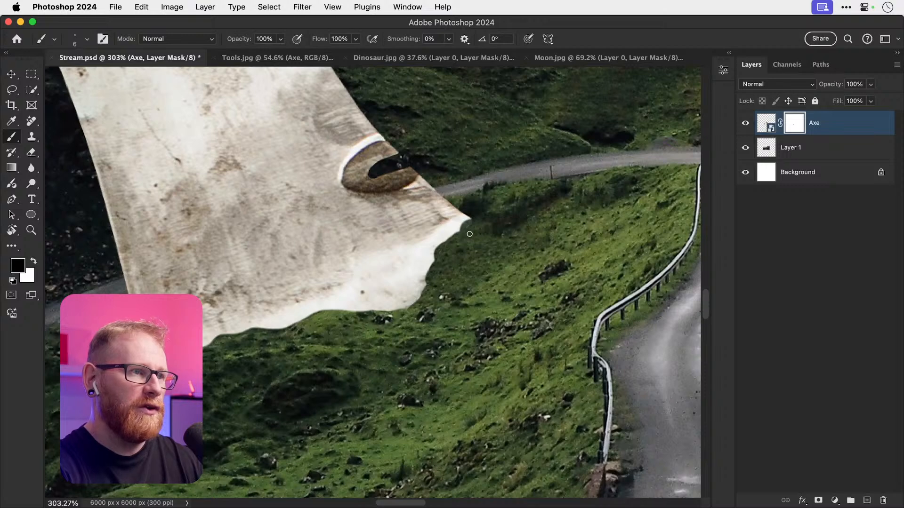
key("x")
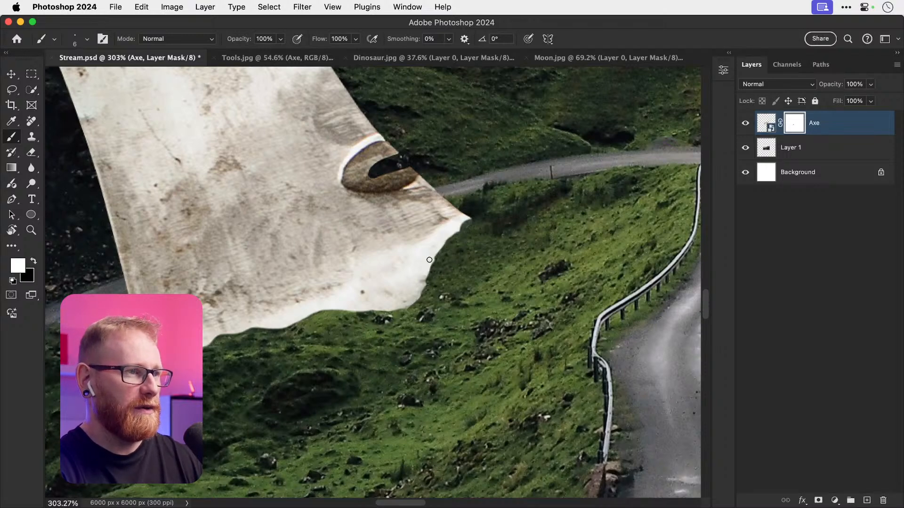
key("x")
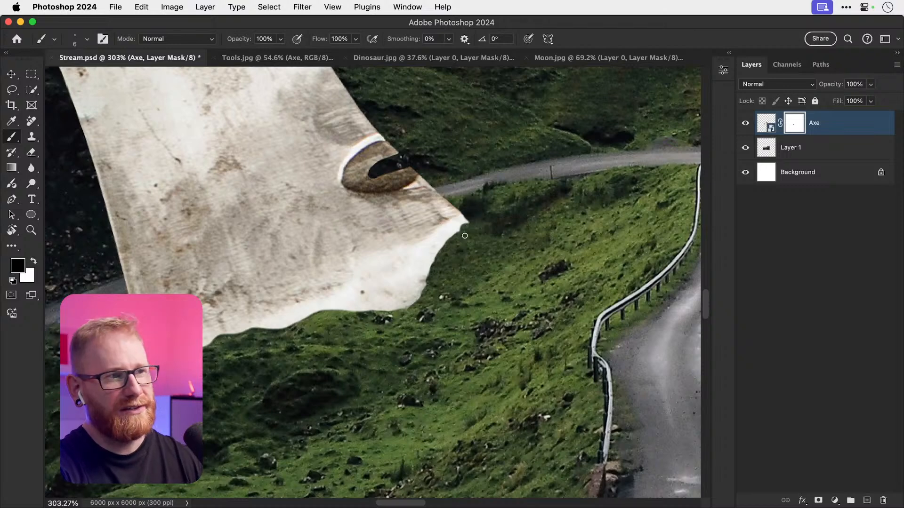
Step: Examine how the masked axe sits in the landscape photo, from the whole canvas to a closer view
key("super+1")
key("v")
key("super+0")
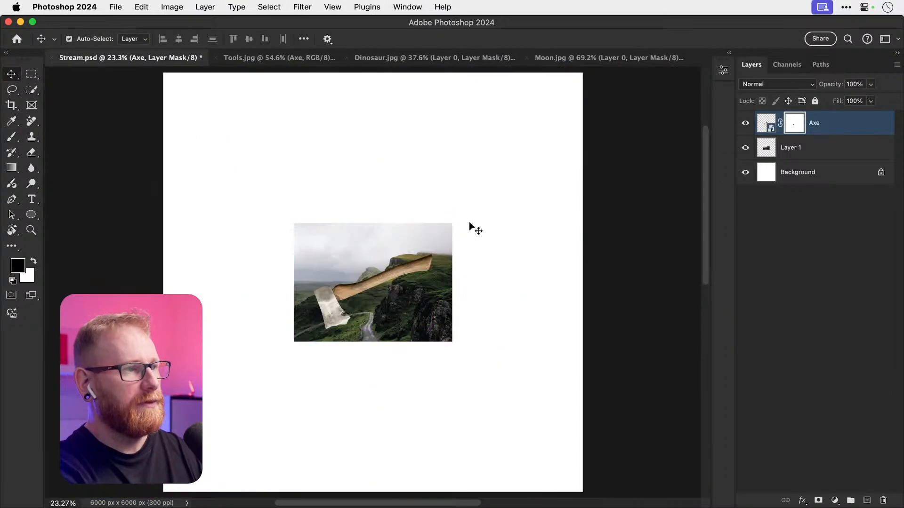
left_click(356, 293, "super")
left_click(356, 294, "super")
left_click(357, 294, "super")
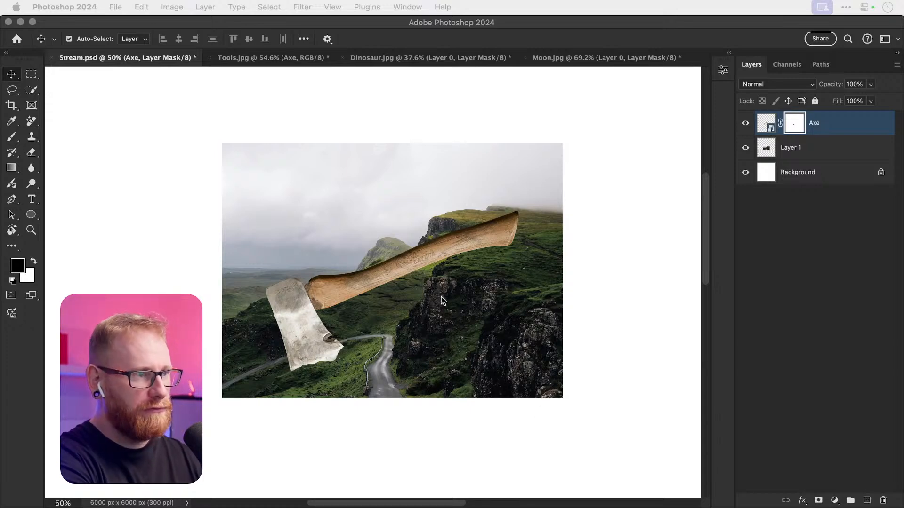
left_click(378, 277)
key("z")
left_click(350, 288)
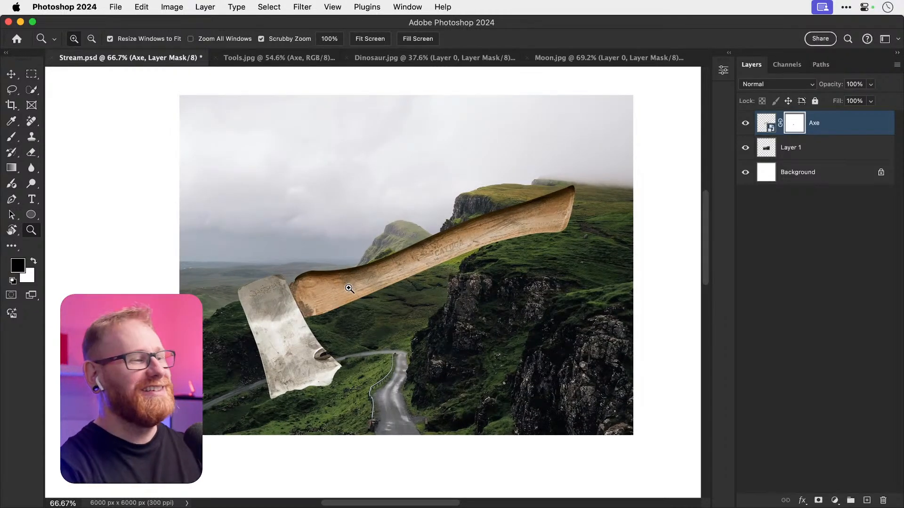
key("v")
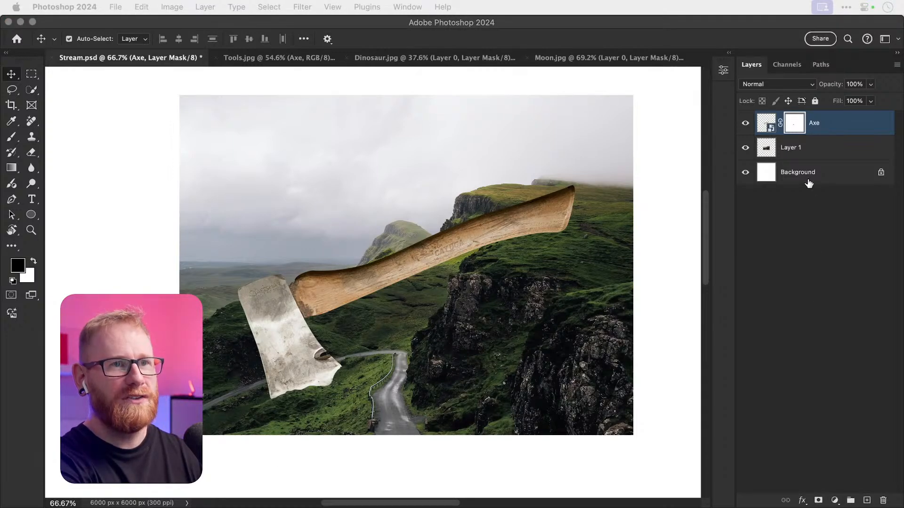
left_click(840, 135)
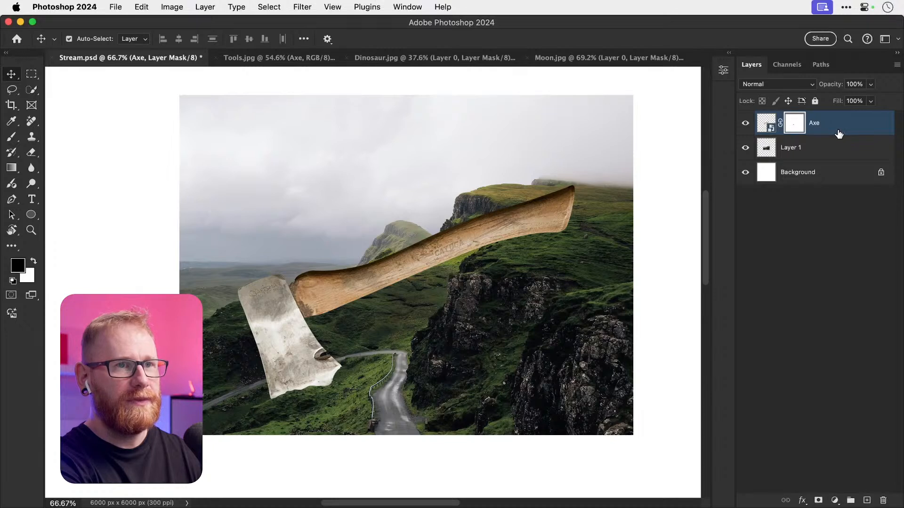
key("z")
left_click_drag(355, 284, 415, 301)
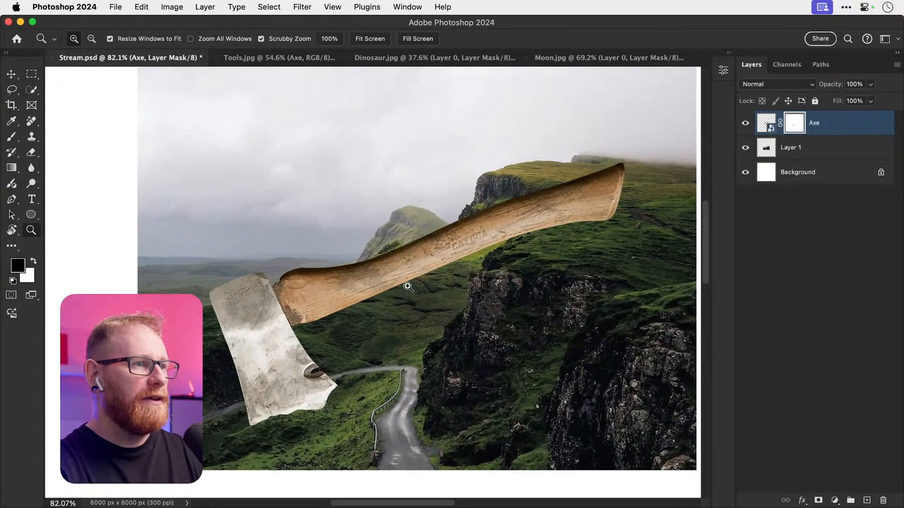
key("v")
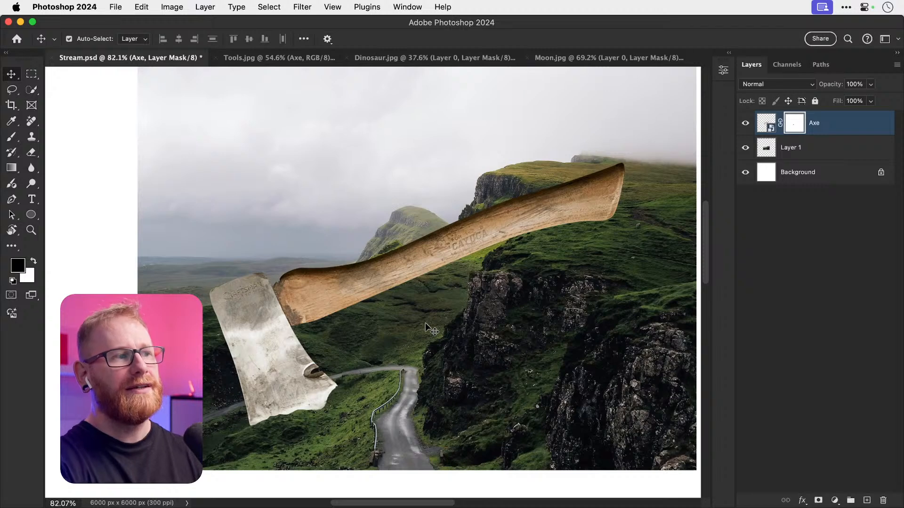
Step: Add an empty layer above the Axe layer and set the Brush tool's foreground colour to bright red
left_click(860, 157)
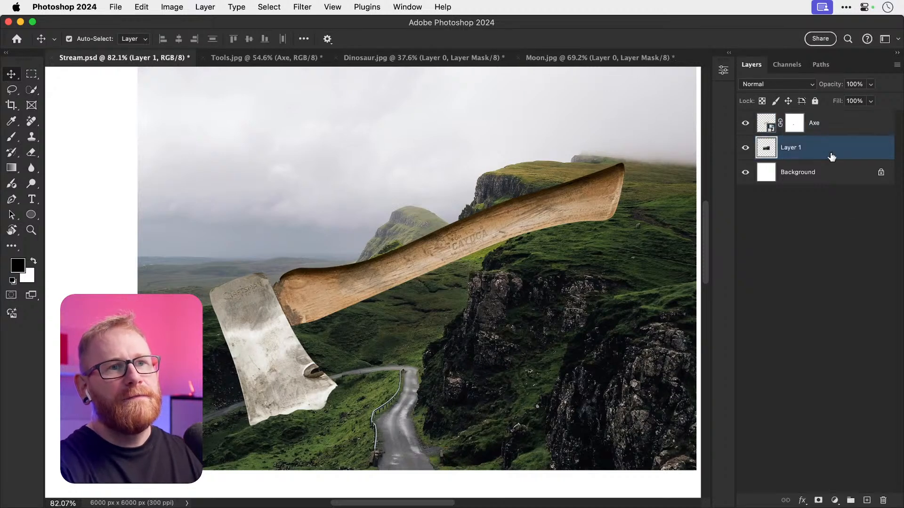
left_click(866, 500)
key("super+bracketright")
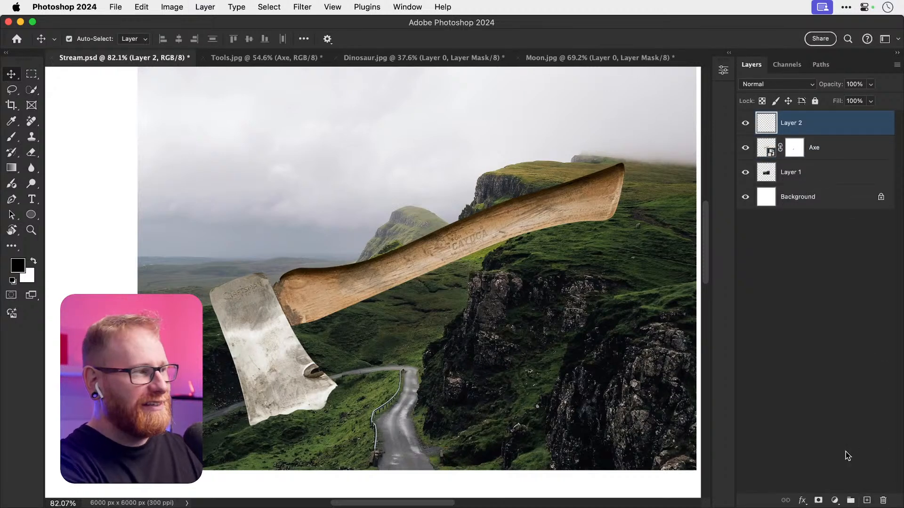
left_click(17, 266)
left_click_drag(487, 199, 552, 174)
left_click(703, 168)
key("b")
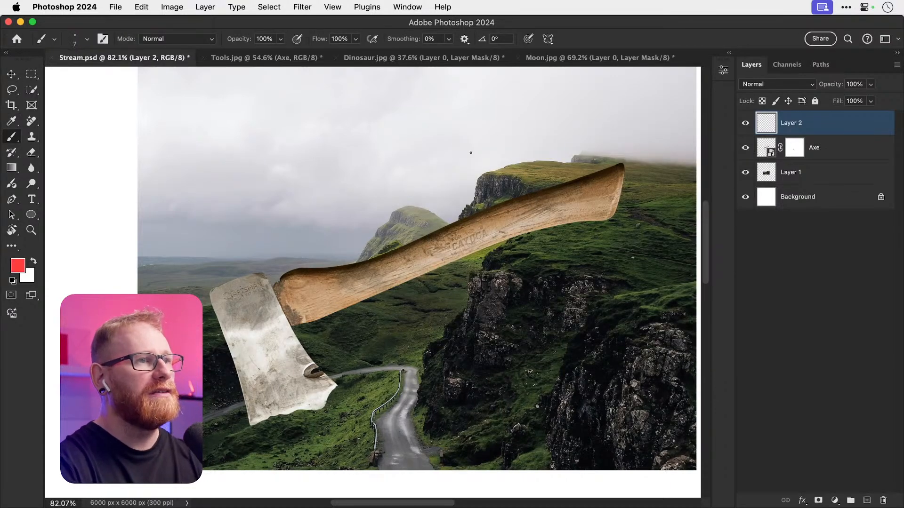
Step: With the Axe layer hidden, scribble temporary red marks over the hillsides and cliff face, and undo them
left_click(745, 148)
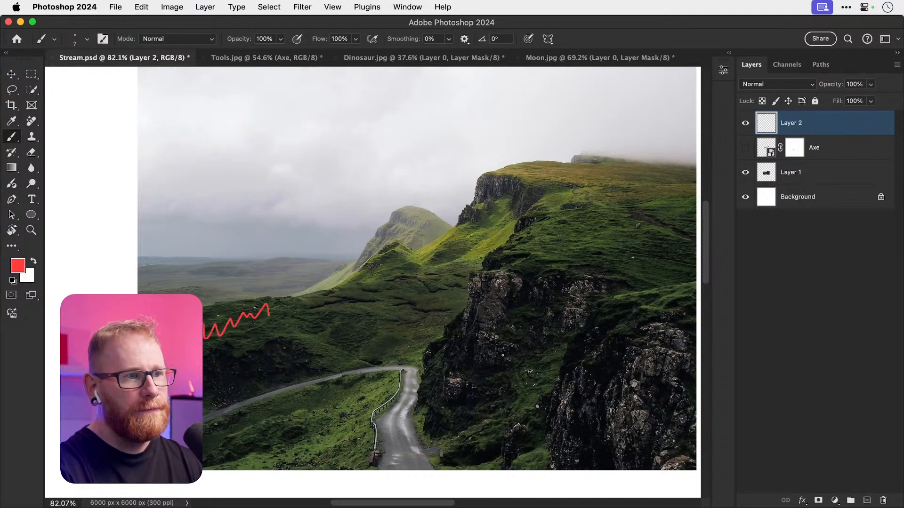
left_click_drag(503, 356, 547, 294)
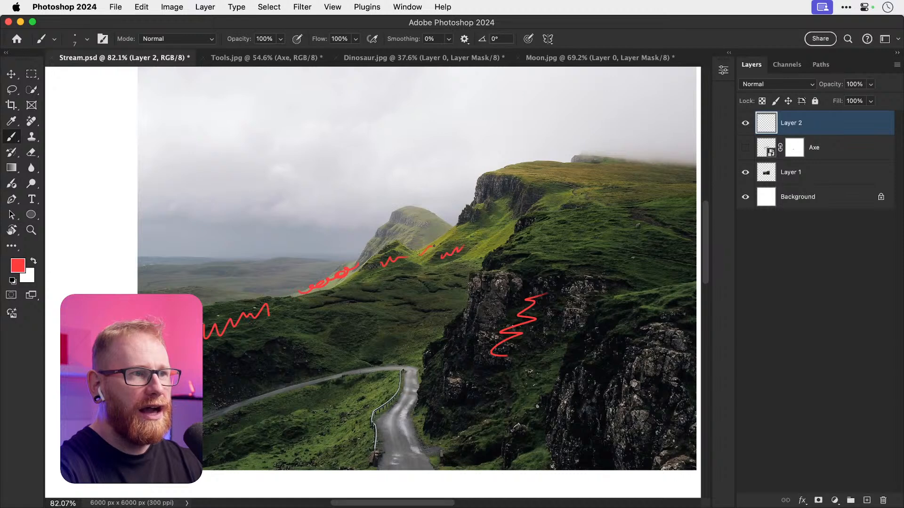
key("super+z")
key("super+z")
key("super+z")
key("super+z")
key("super+z")
key("super+z")
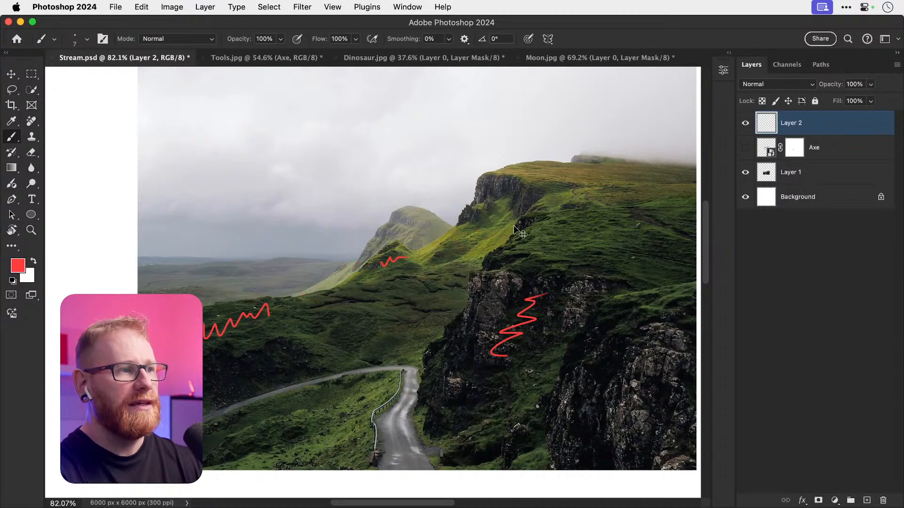
key("super+z")
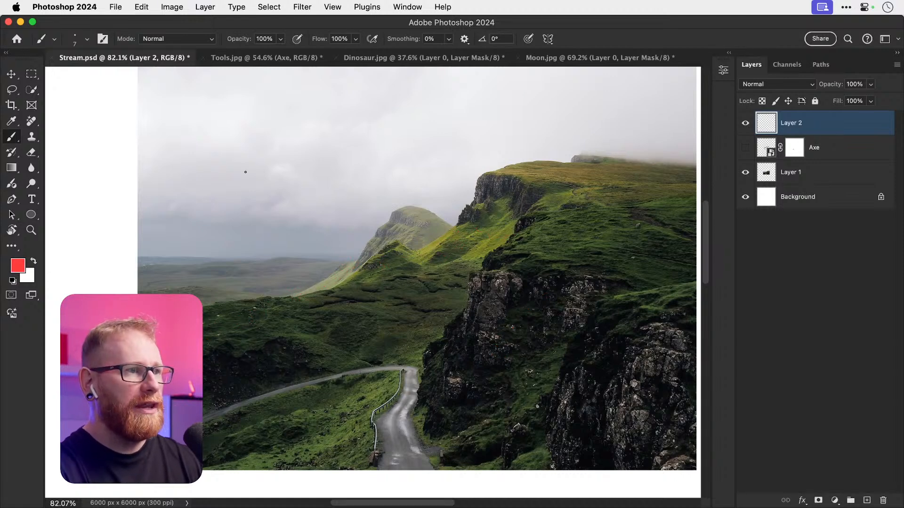
Step: Draw a red arrow in the sky pointing diagonally down towards the hills, undoing and redrawing it more cleanly
left_click_drag(189, 149, 273, 203)
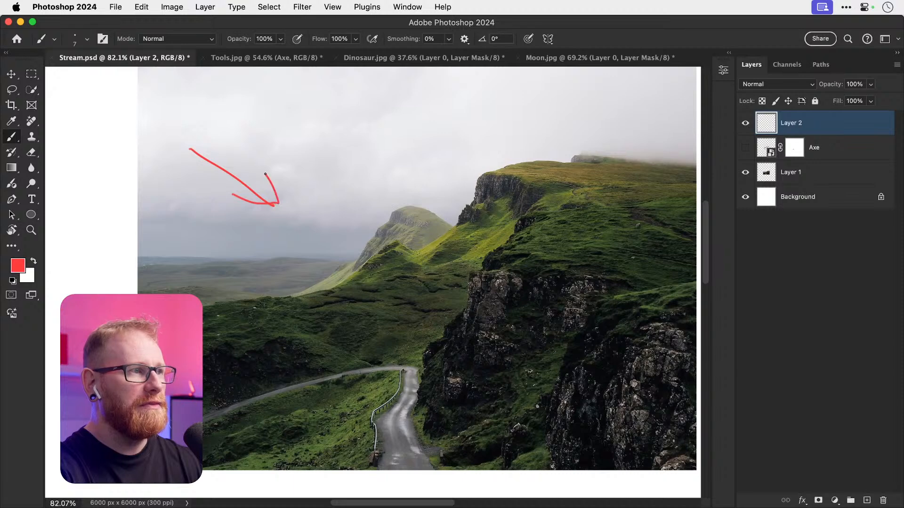
key("super+z")
key("super+z")
key("super+z")
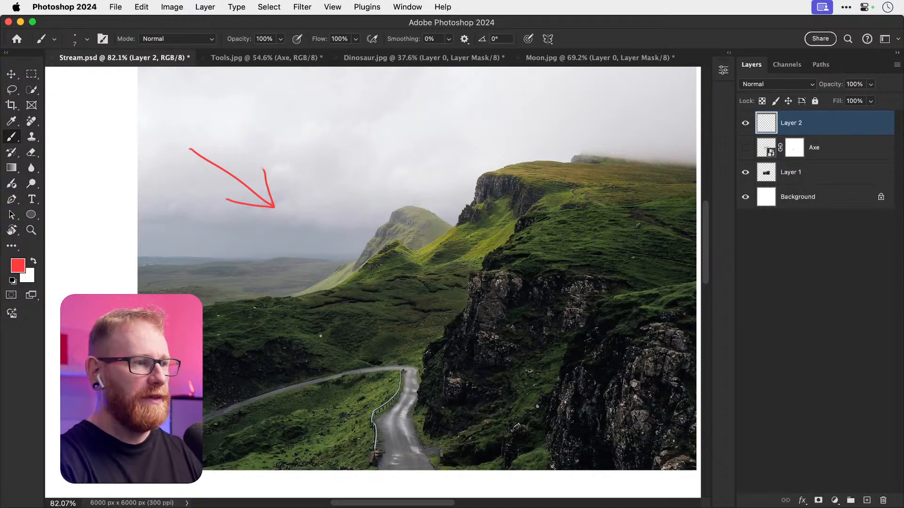
Step: Mark the grassy slopes beside the road with temporary red strokes and undo each one
mouse_move(389, 385)
left_mouse_down()
mouse_move(353, 417)
mouse_move(356, 448)
left_mouse_up()
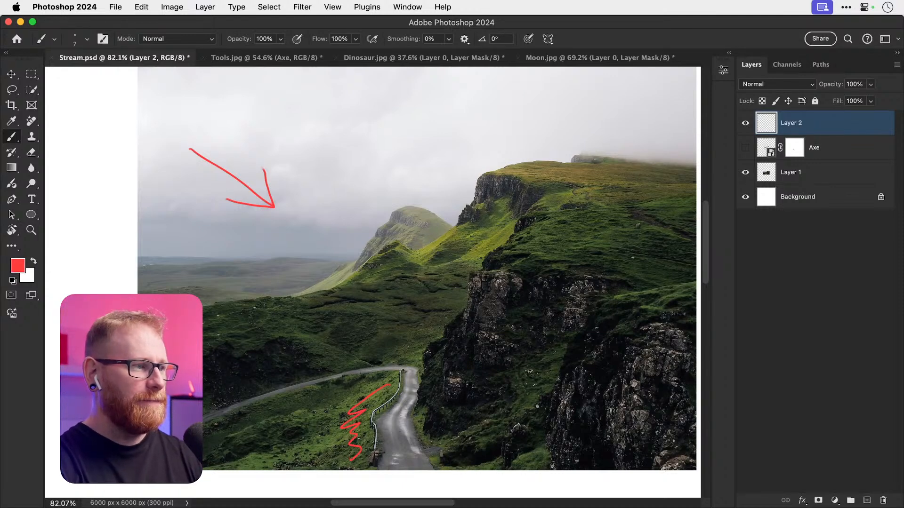
key("super+z")
left_click_drag(208, 432, 292, 402)
key("super+z")
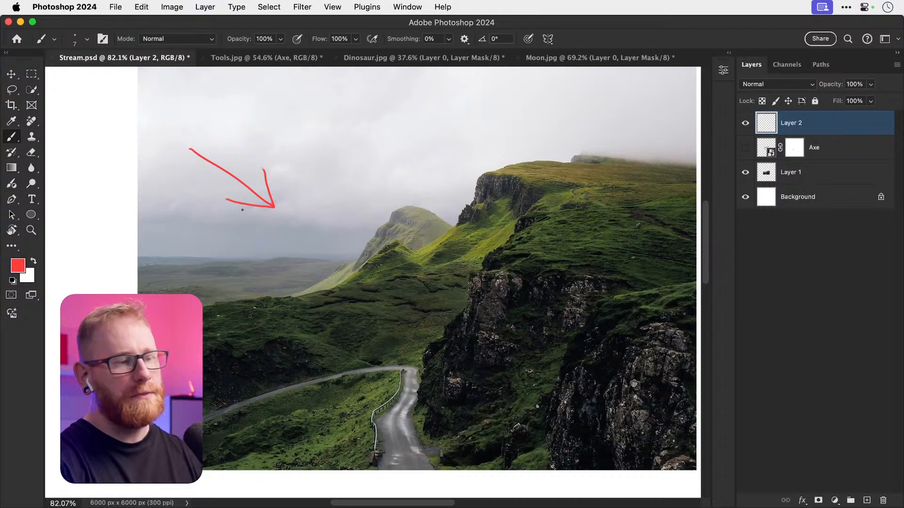
Step: Show the Axe layer again and draw a second red arrow on a new layer above it, pointing up towards the handle's underside
left_click(745, 148)
left_click(831, 148)
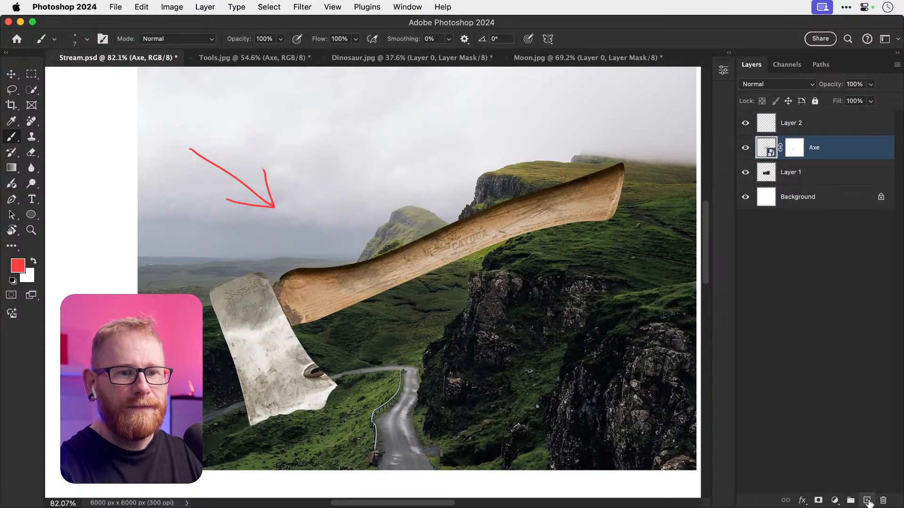
left_click(867, 500)
mouse_move(458, 427)
left_mouse_down()
mouse_move(418, 328)
mouse_move(414, 347)
mouse_move(418, 328)
mouse_move(465, 341)
left_mouse_up()
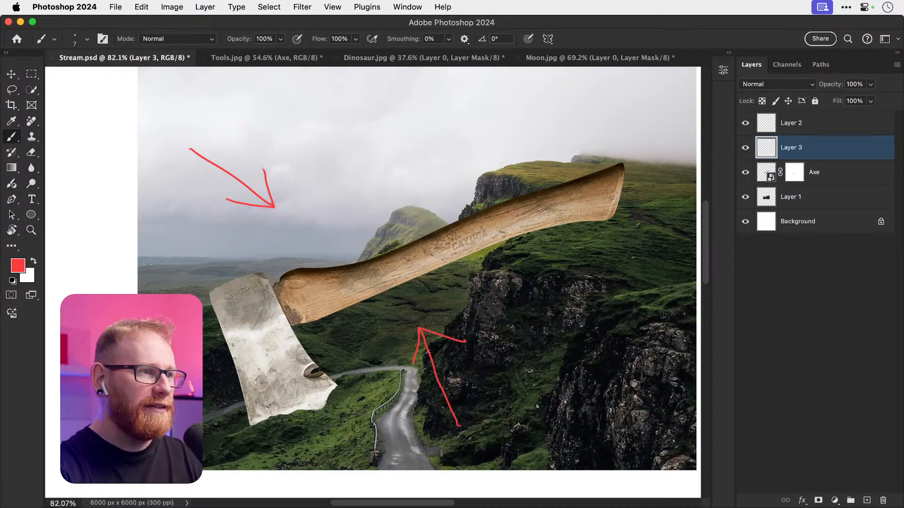
Step: Trace the lower and upper edges of the axe handle with temporary red strokes and undo both
mouse_move(364, 301)
left_mouse_down()
mouse_move(468, 249)
mouse_move(538, 230)
left_mouse_up()
mouse_move(327, 269)
left_mouse_down()
mouse_move(414, 245)
mouse_move(514, 201)
left_mouse_up()
key("super+z")
key("super+z")
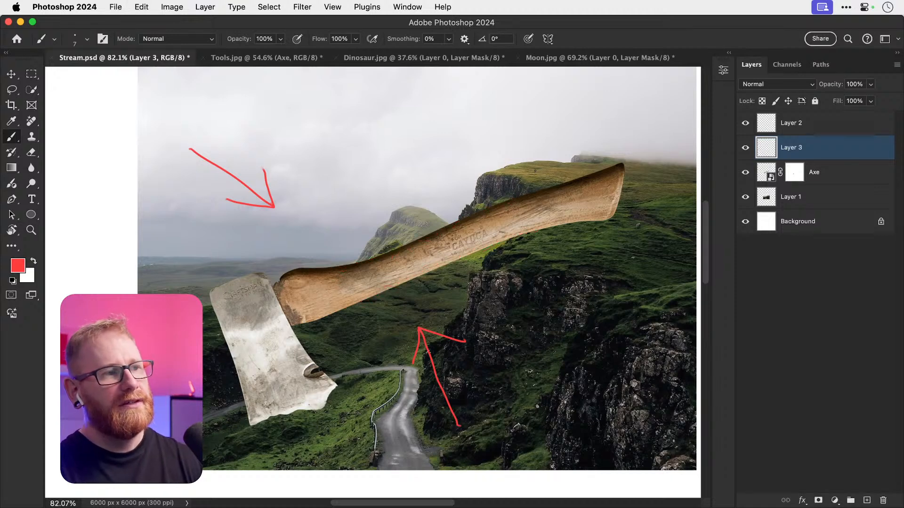
key("v")
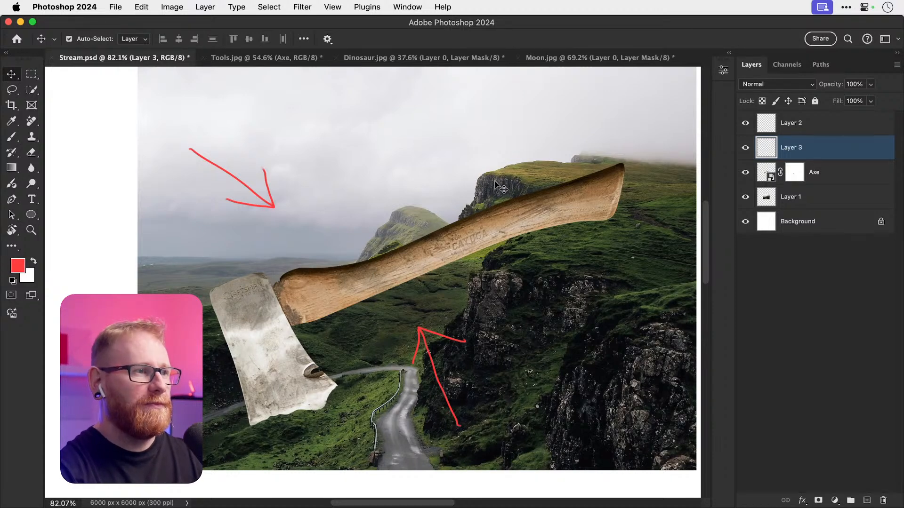
Step: Open the contents of the Axe smart object, duplicate the Axe layer inside it and hide the original
left_click(772, 174)
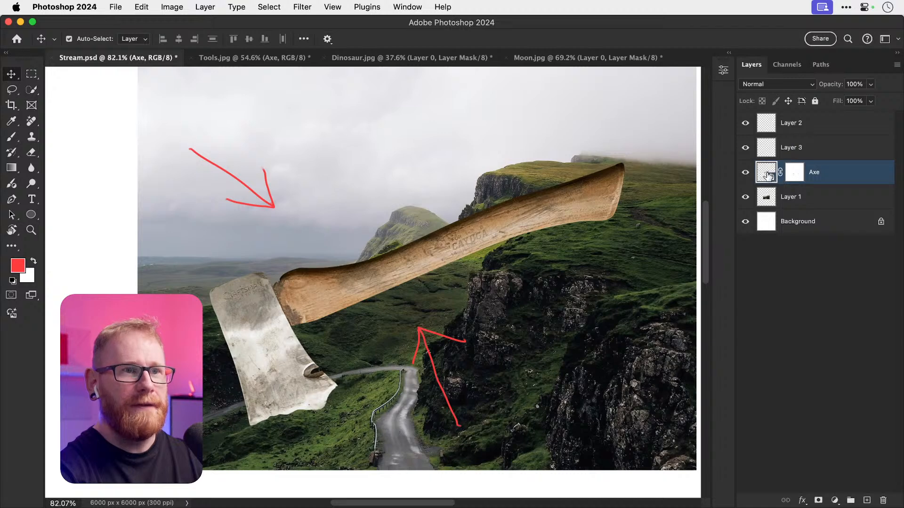
double_click(767, 175)
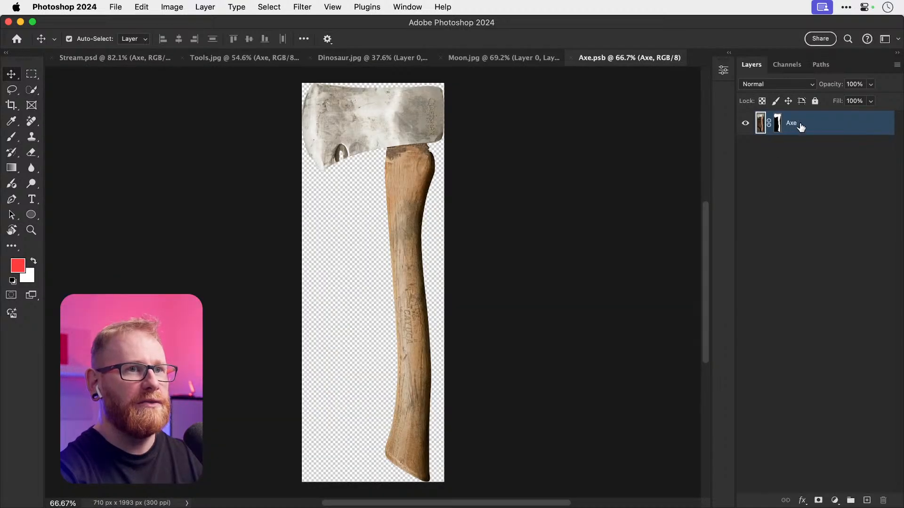
key("super+j")
left_click(744, 147)
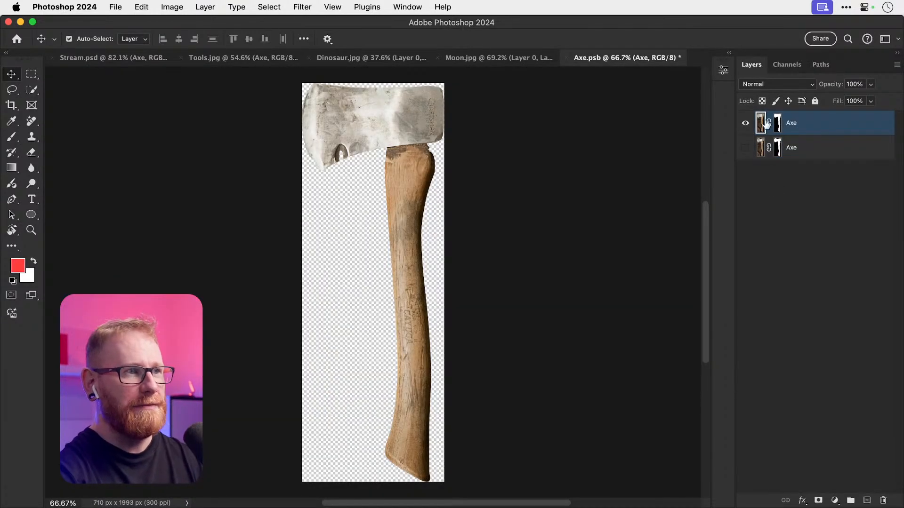
Step: Convert the duplicated Axe layer inside Axe.psb to a smart object
right_click(808, 125)
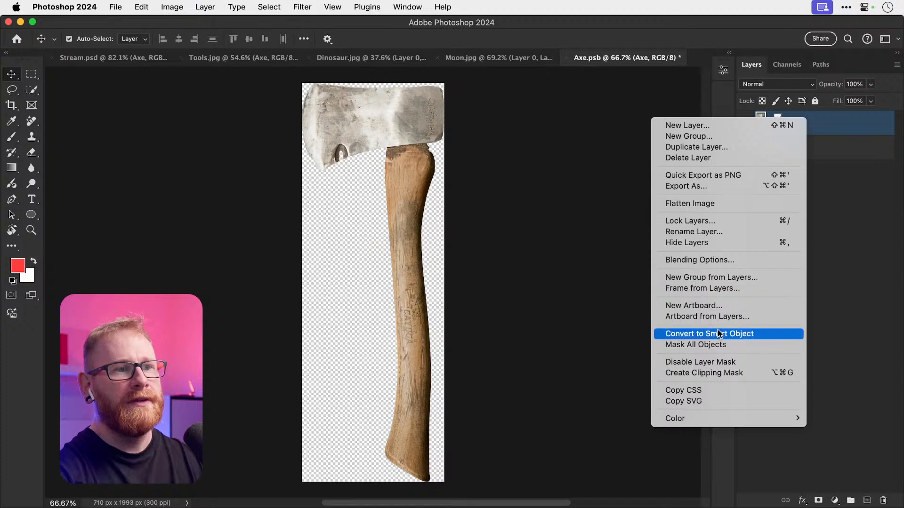
left_click(811, 129)
right_click(811, 128)
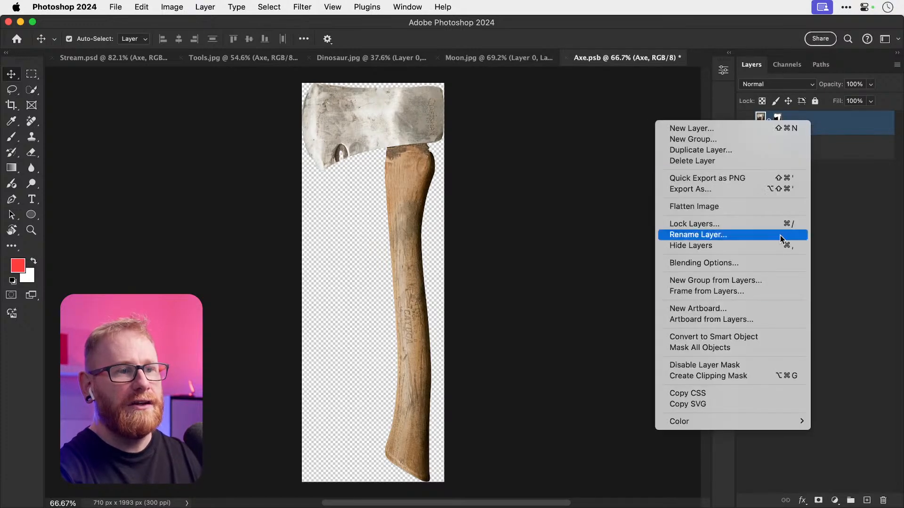
left_click(741, 335)
Step: Rasterize the duplicated Axe layer and make a Quick Selection across the wood at the top of the handle
right_click(815, 119)
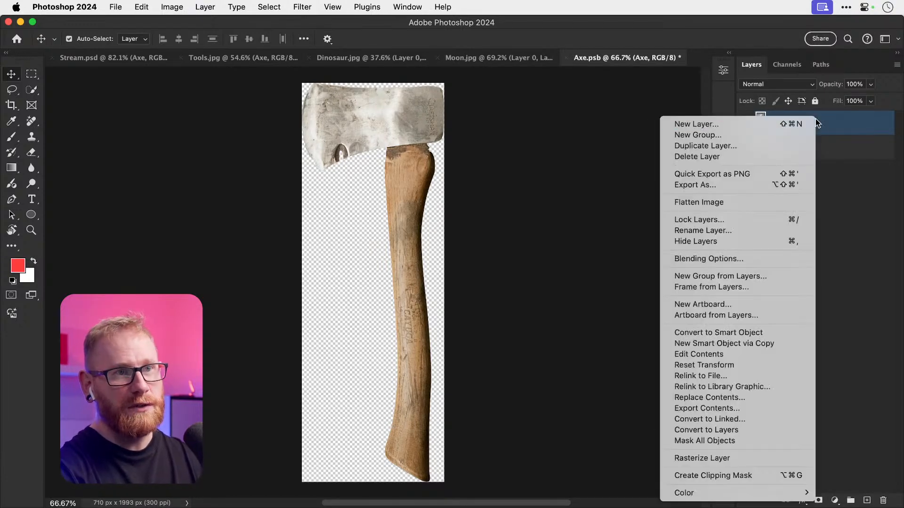
left_click(743, 458)
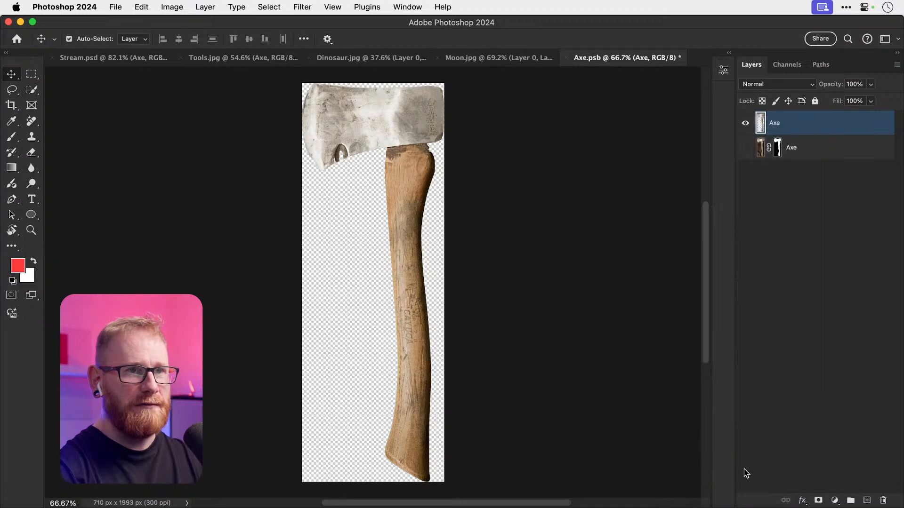
key("z")
left_click(406, 136)
left_click(406, 136)
left_click(405, 136)
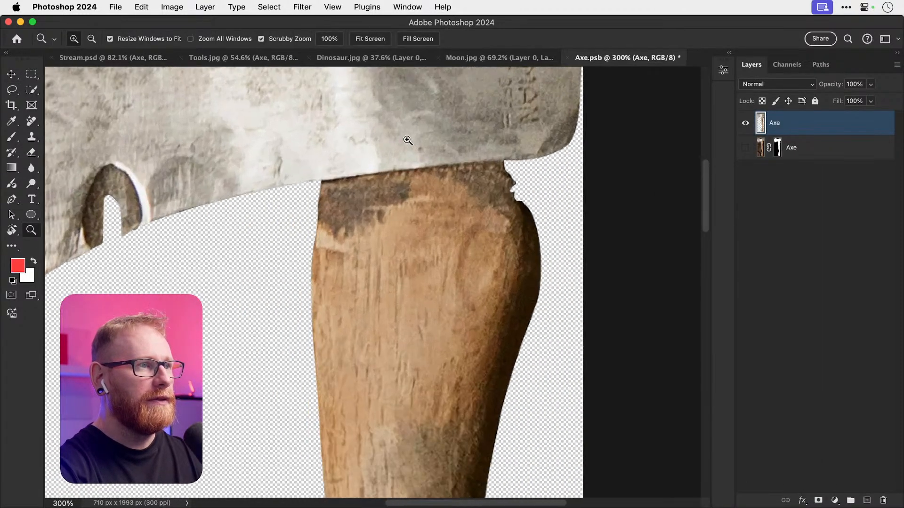
left_click(406, 136)
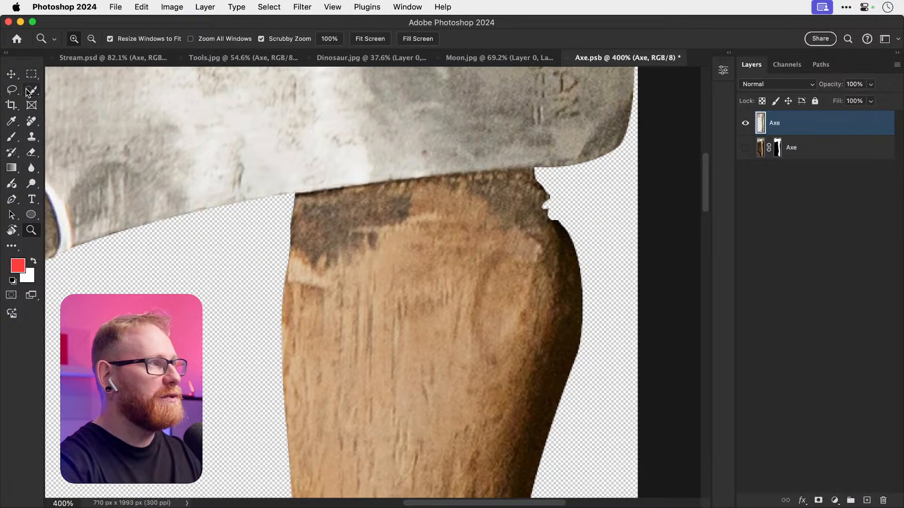
key("w")
mouse_move(350, 252)
left_mouse_down()
mouse_move(411, 224)
mouse_move(355, 222)
mouse_move(532, 200)
mouse_move(556, 211)
mouse_move(525, 228)
left_mouse_up()
Step: Extend the Quick Selection down the handle so that it covers the whole wooden part without the metal head
key("super+minus")
key("super+minus")
key("super+minus")
key("super+minus")
key("super+minus")
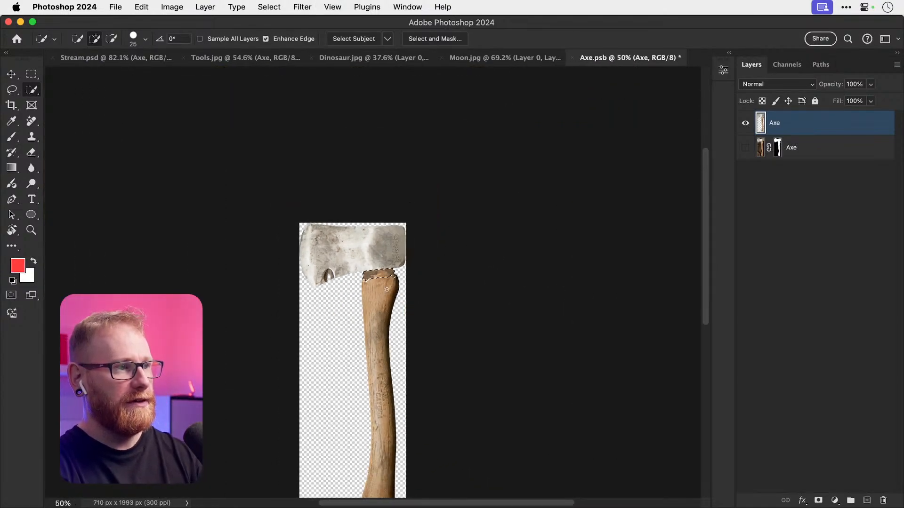
scroll(375, 276, "down", 5)
mouse_move(359, 139)
left_mouse_down()
mouse_move(363, 273)
mouse_move(351, 308)
mouse_move(361, 325)
left_mouse_up()
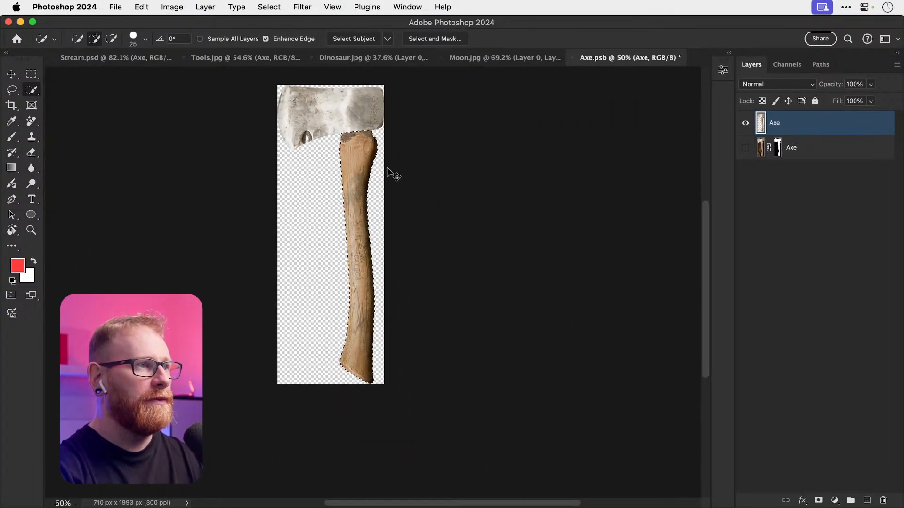
key("super+z")
mouse_move(359, 142)
left_mouse_down()
mouse_move(346, 150)
mouse_move(357, 163)
mouse_move(360, 155)
mouse_move(352, 249)
mouse_move(361, 370)
left_mouse_up()
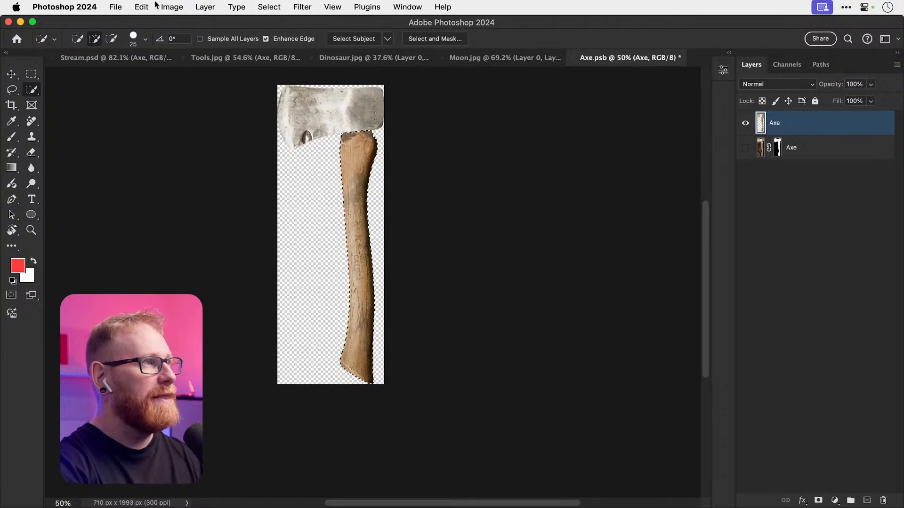
Step: Cut the selected handle out of the Axe layer and paste it onto its own layer
left_click(141, 6)
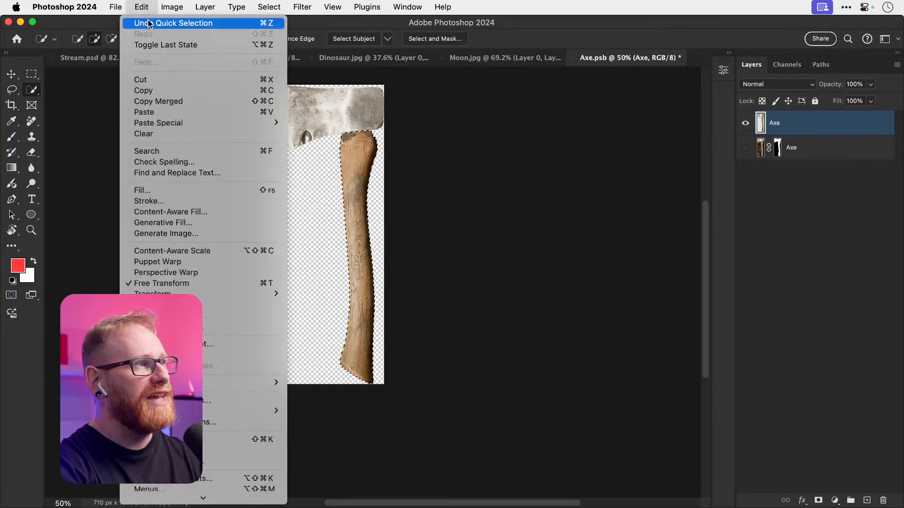
left_click(155, 81)
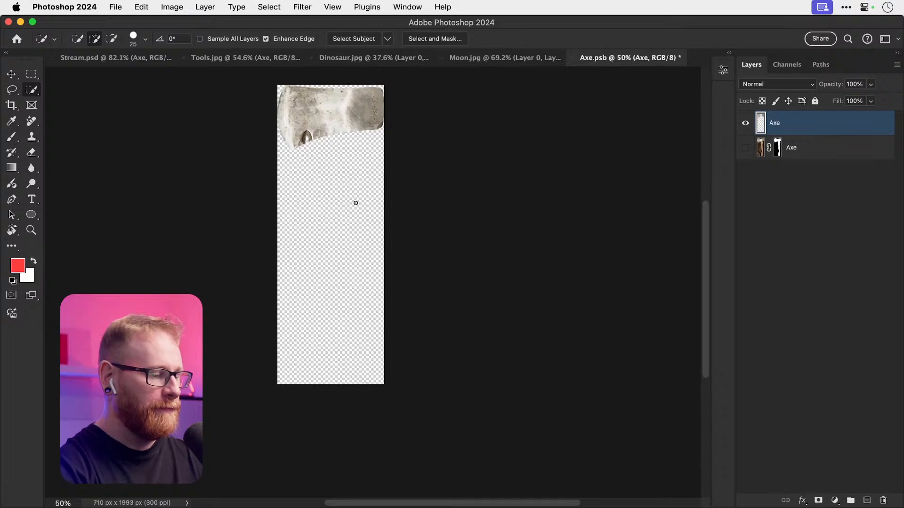
key("ctrl+v")
key("v")
Step: Flip the pasted handle horizontally and move it under the back part of the axe head
left_click(141, 7)
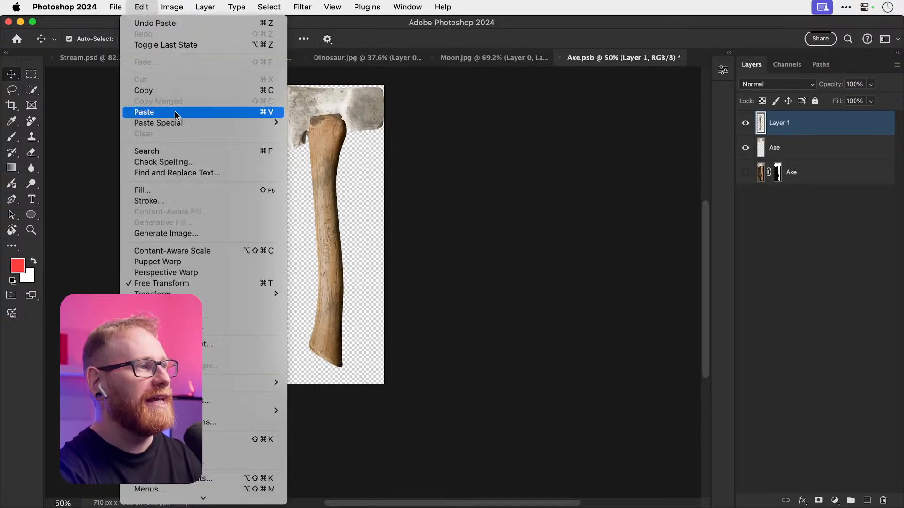
mouse_move(243, 299)
left_click(330, 485)
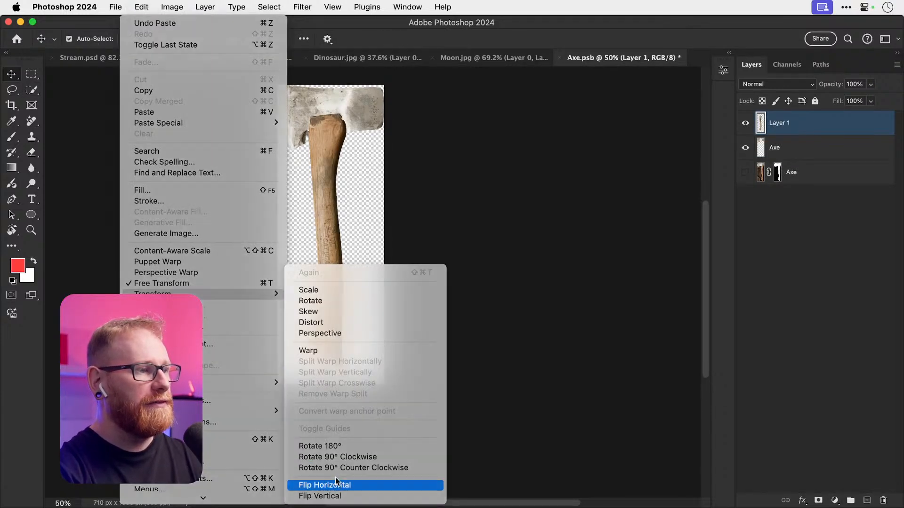
left_click_drag(332, 181, 359, 171)
Step: Rotate the handle about -5.3° and reposition it so its top meets the underside of the axe head
key("ctrl+t")
left_click_drag(442, 182, 440, 167)
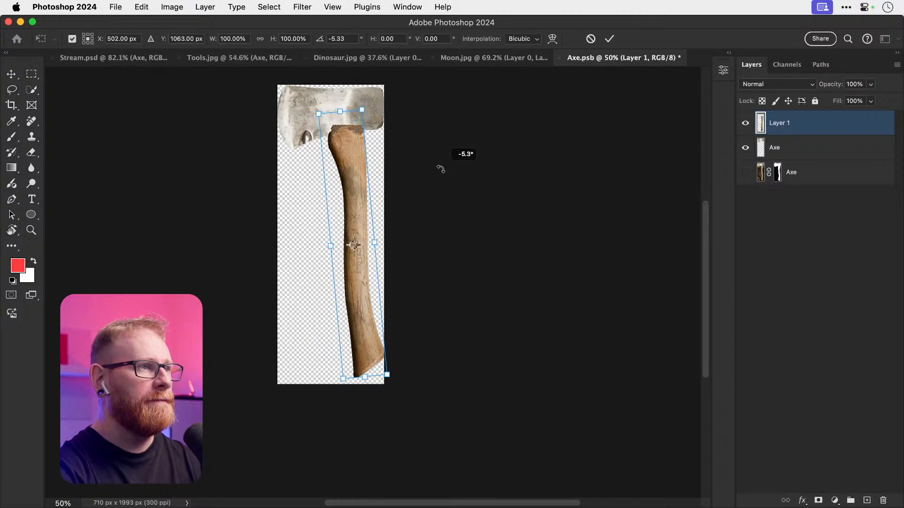
key("Return")
left_click_drag(355, 159, 358, 169)
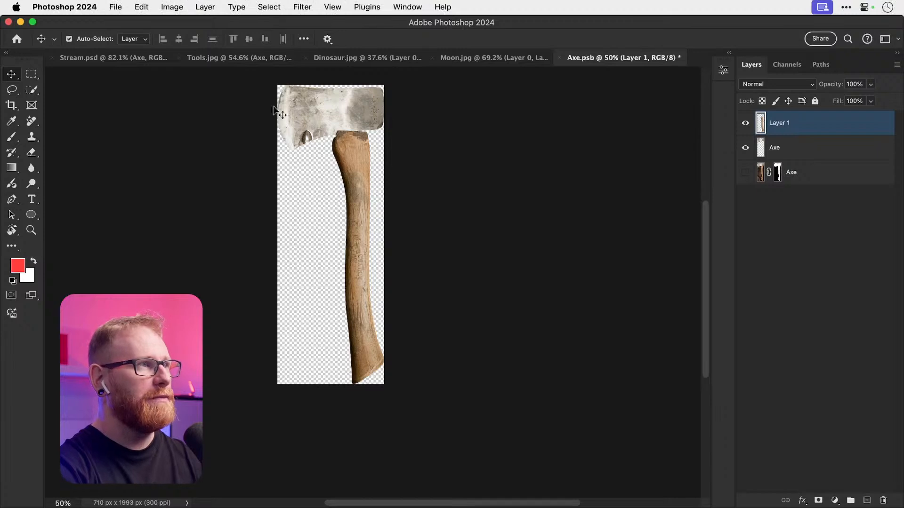
Step: Enlarge the canvas of Axe.psb to 1200 pixels wide and 2500 pixels high
left_click(171, 6)
left_click(195, 109)
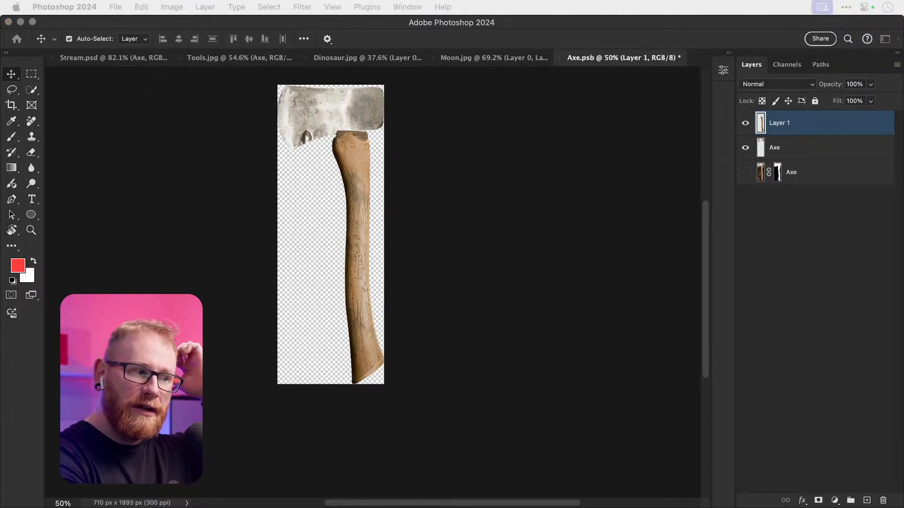
left_click_drag(367, 480, 443, 147)
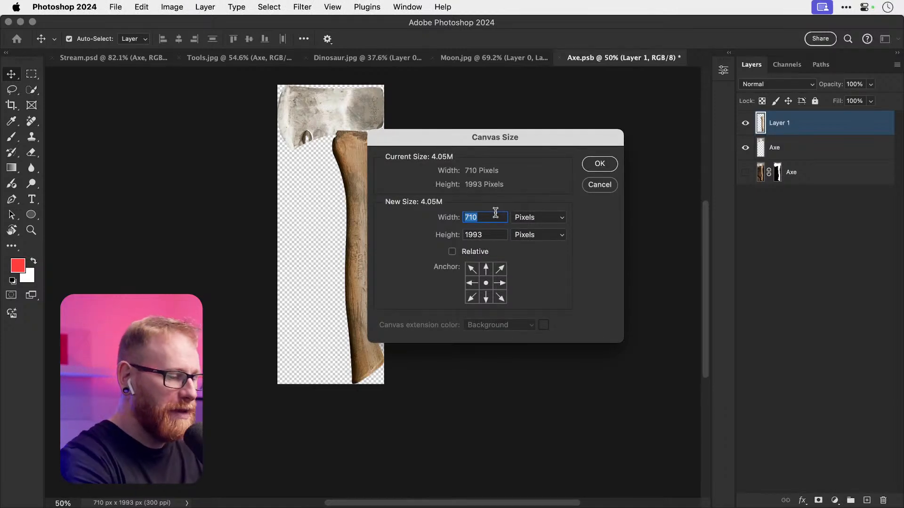
type("1200")
key("Tab")
type("2500")
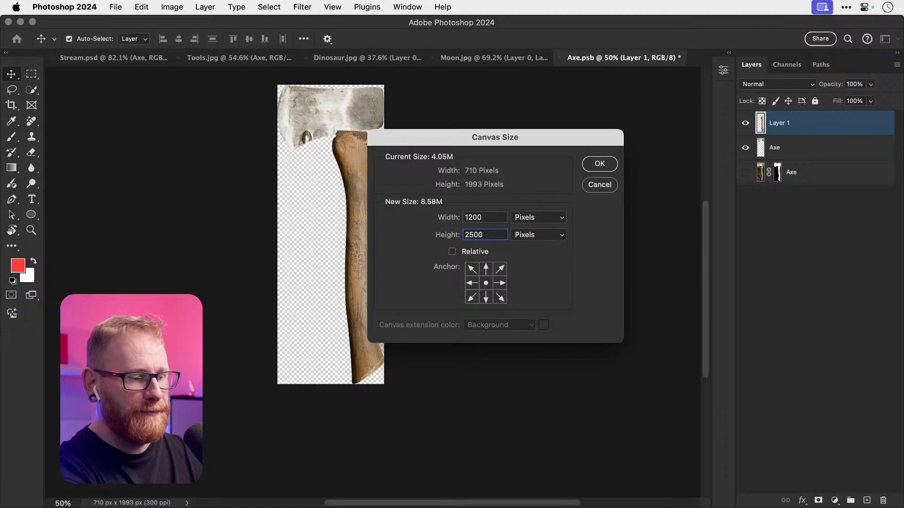
key("Return")
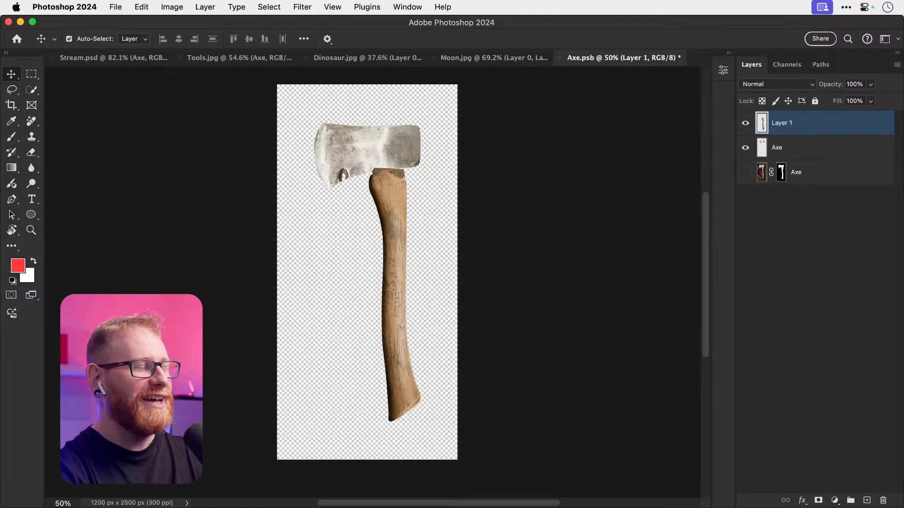
Step: Move the flipped handle slightly up and over so that it closes the gap beneath the axe head
key("z")
left_click(404, 191)
left_click(404, 191)
key("v")
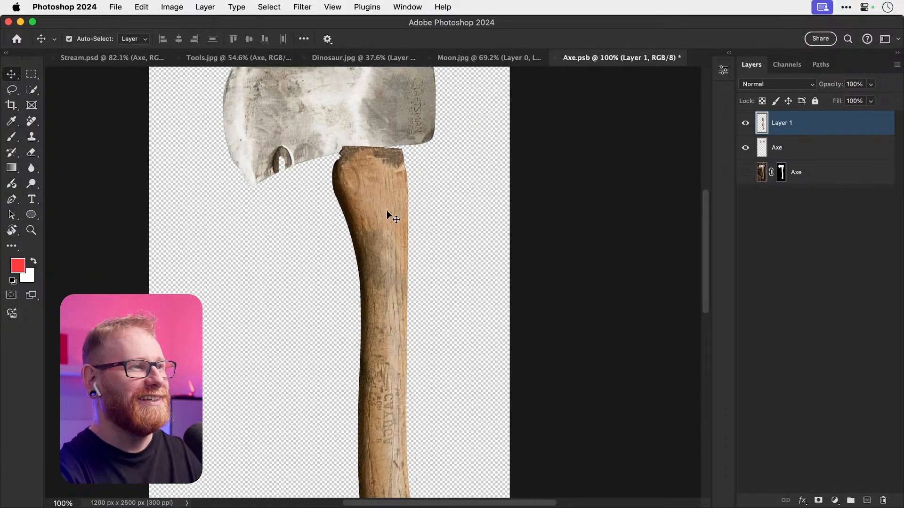
left_click_drag(387, 213, 386, 208)
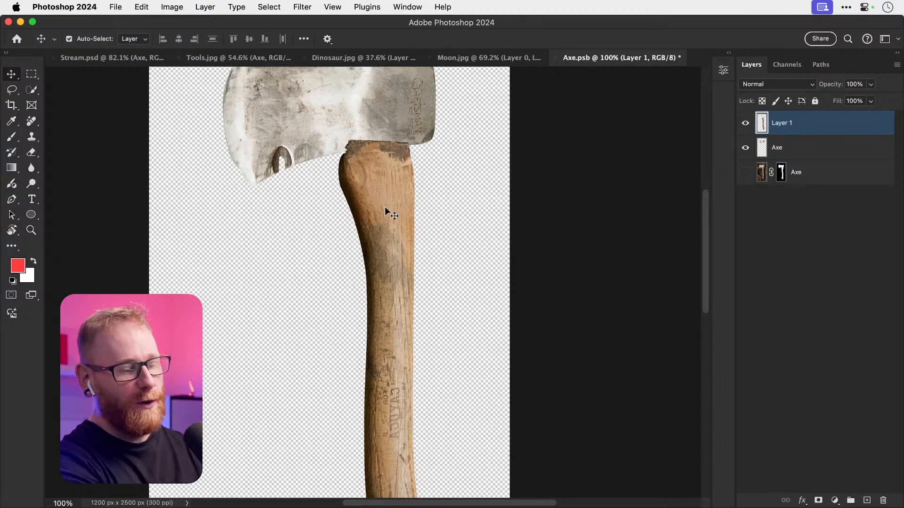
Step: Place the handle's layer behind the axe head's layer and shift the handle slightly to fit beneath the head
key("super+minus")
key("super+minus")
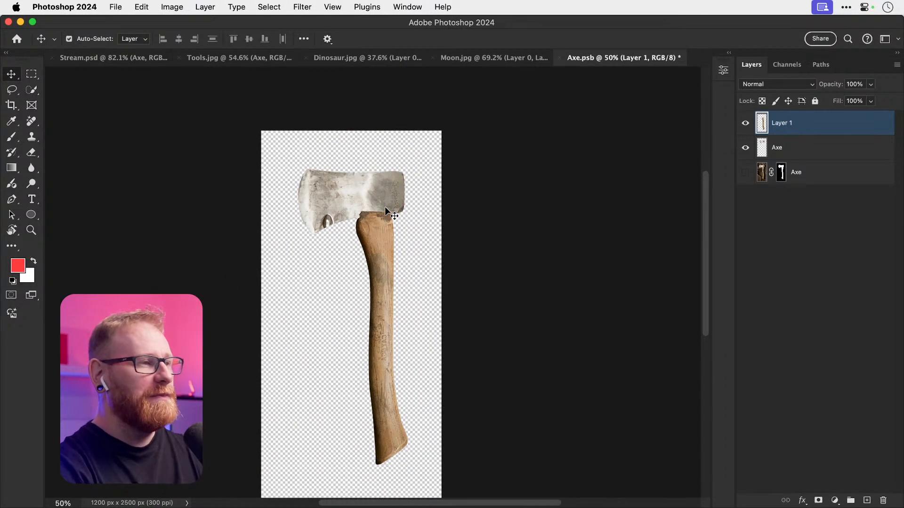
key("super")
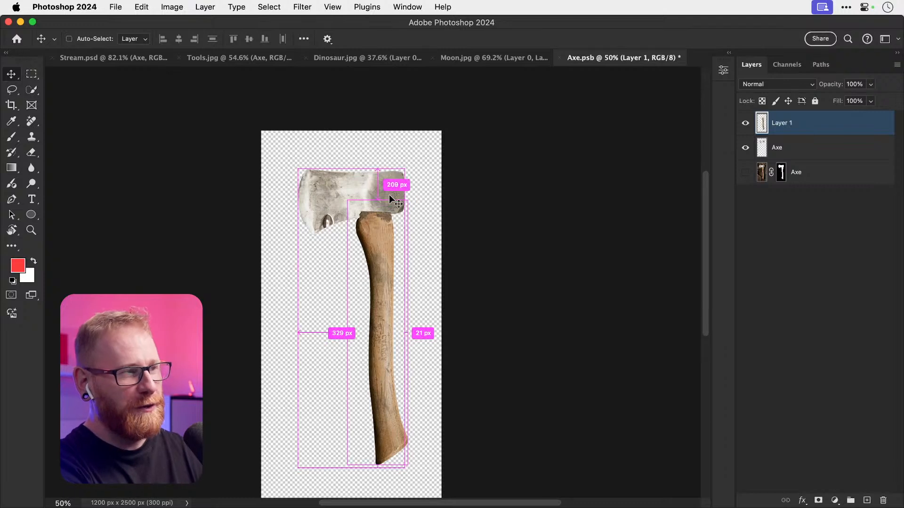
key("super+bracketleft")
left_click_drag(379, 224, 375, 225)
Step: Rename the handle's layer as Handle and the head's layer as Axe Head
double_click(790, 149)
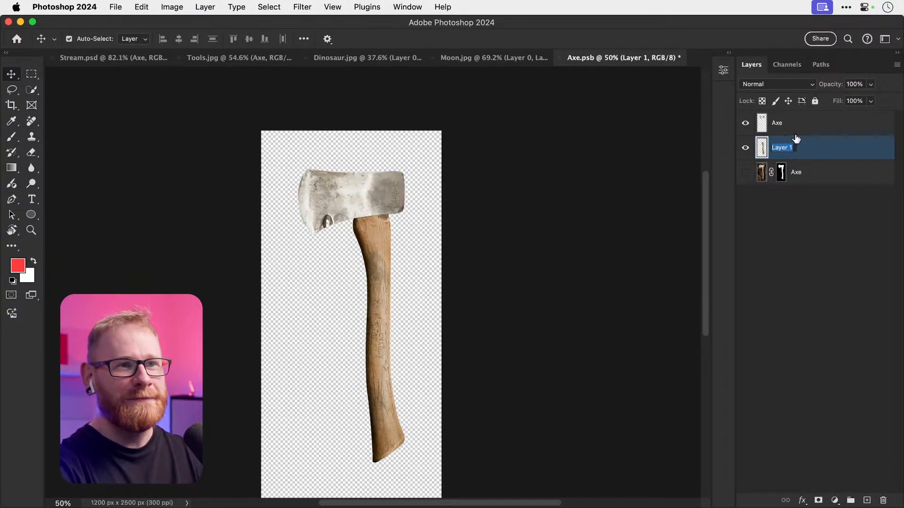
type("Handle")
key("Return")
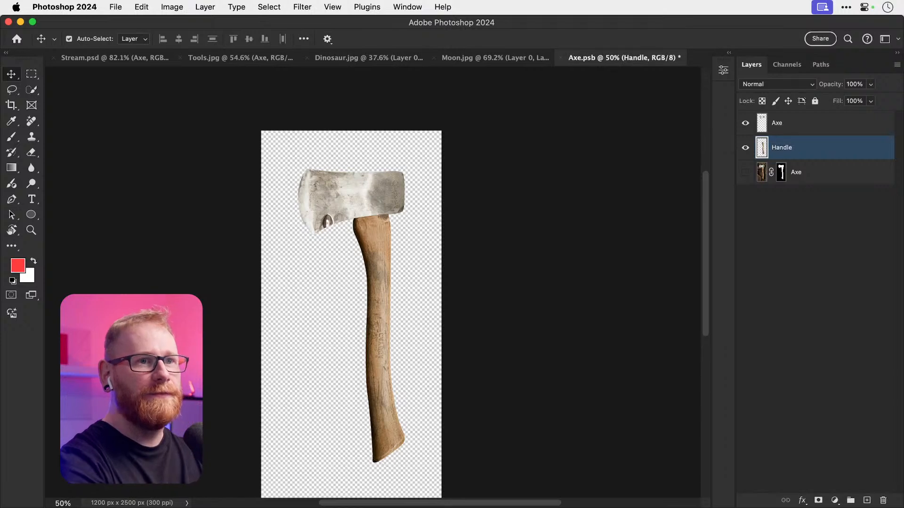
double_click(778, 123)
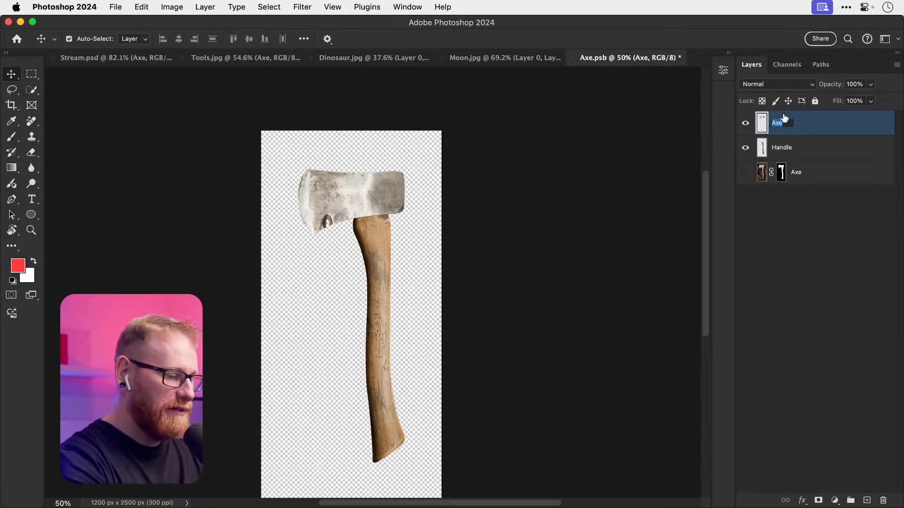
type("Axe Head")
key("Return")
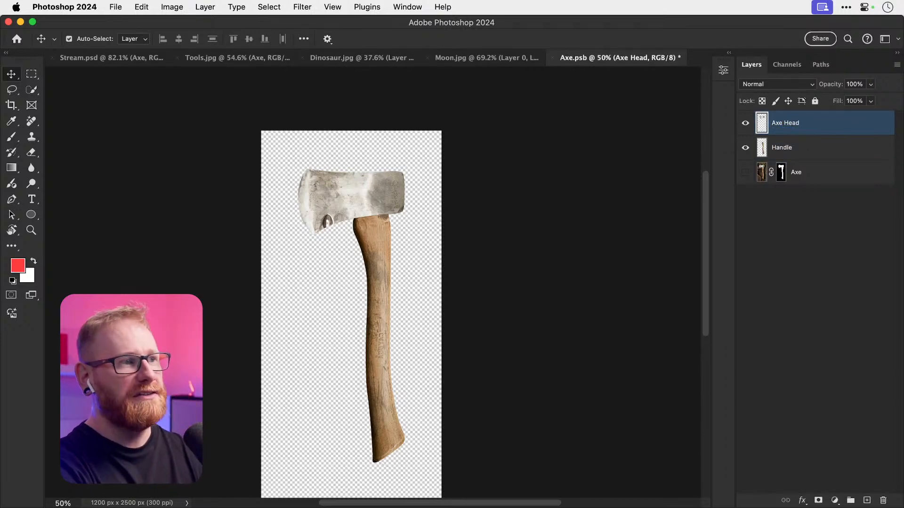
Step: Save and close Axe.psb, then examine the updated handle's lighting up close in Stream.psd
key("super+s")
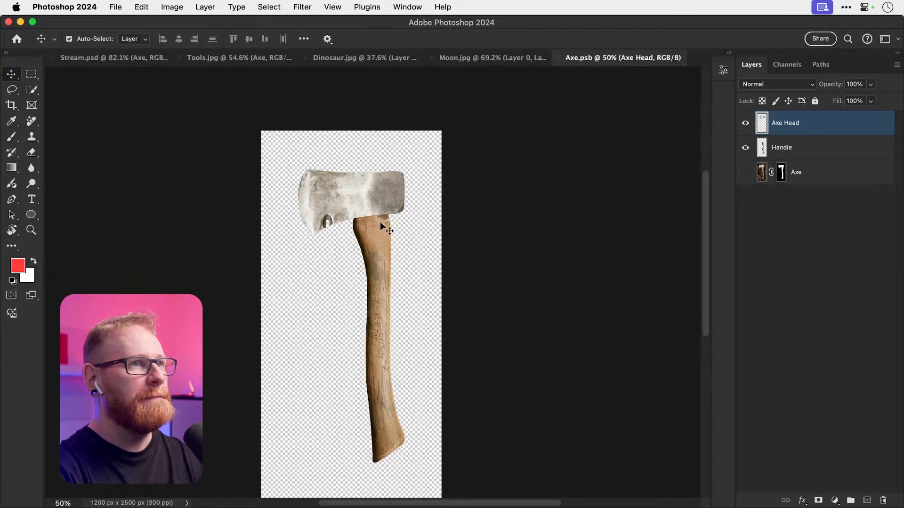
key("super+w")
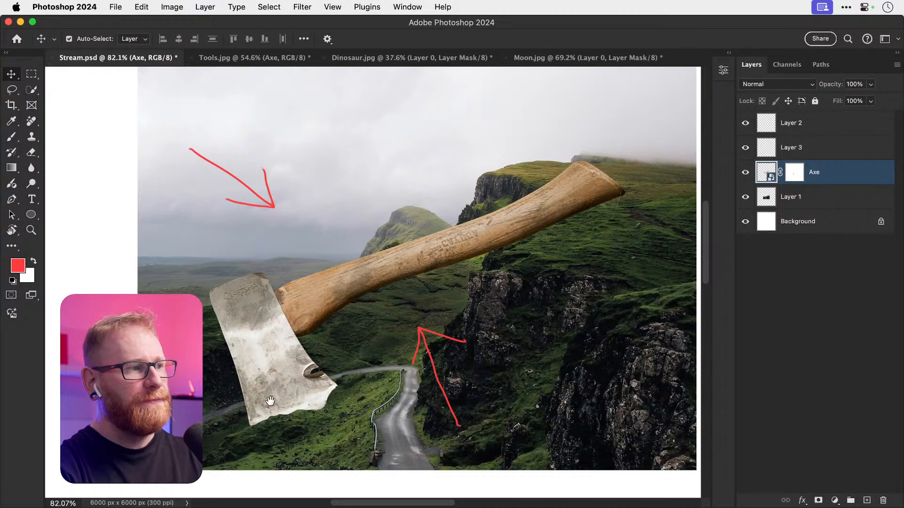
left_click_drag(269, 401, 278, 383)
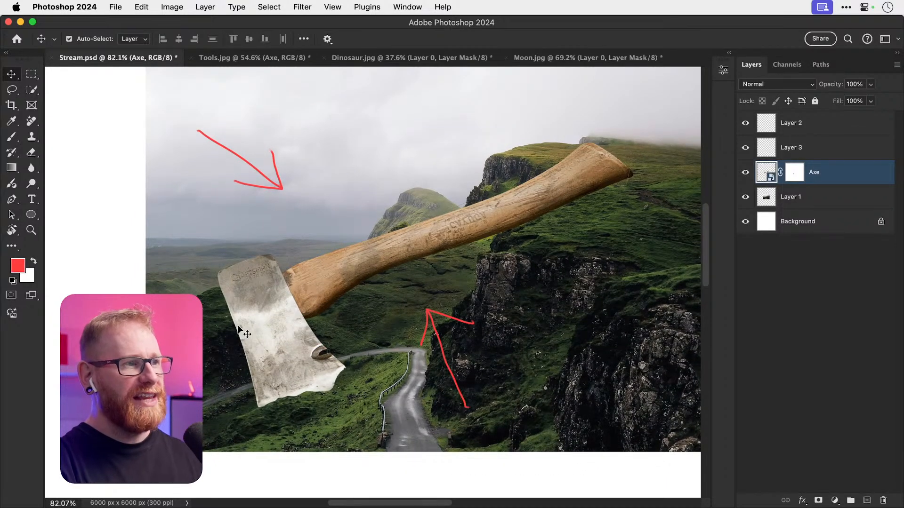
key("z")
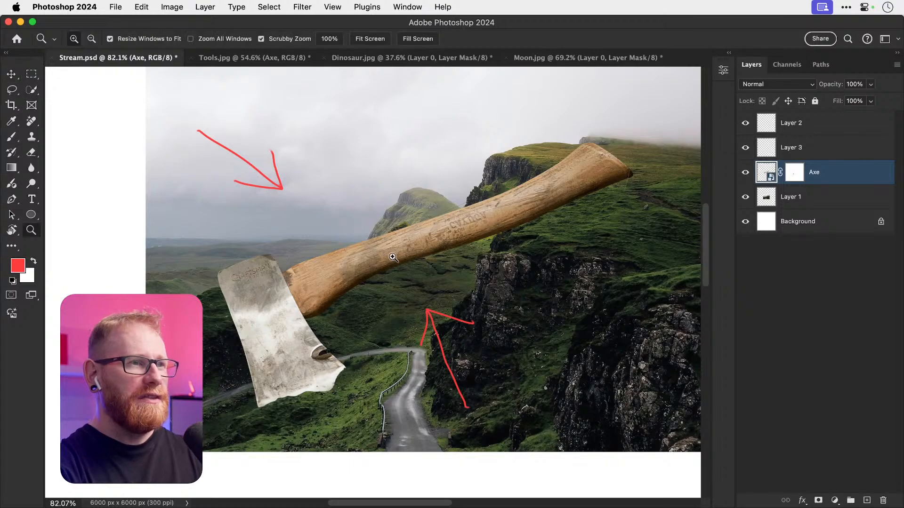
left_click_drag(387, 267, 485, 273)
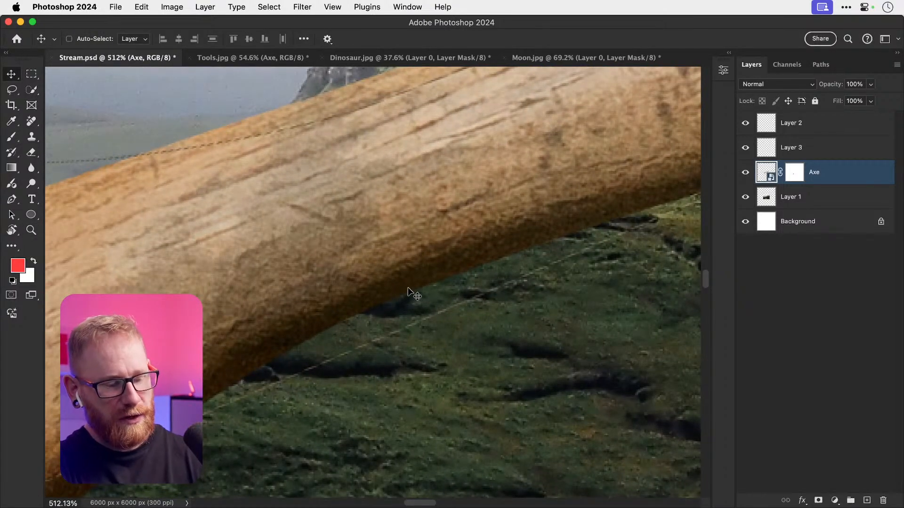
key("super+0")
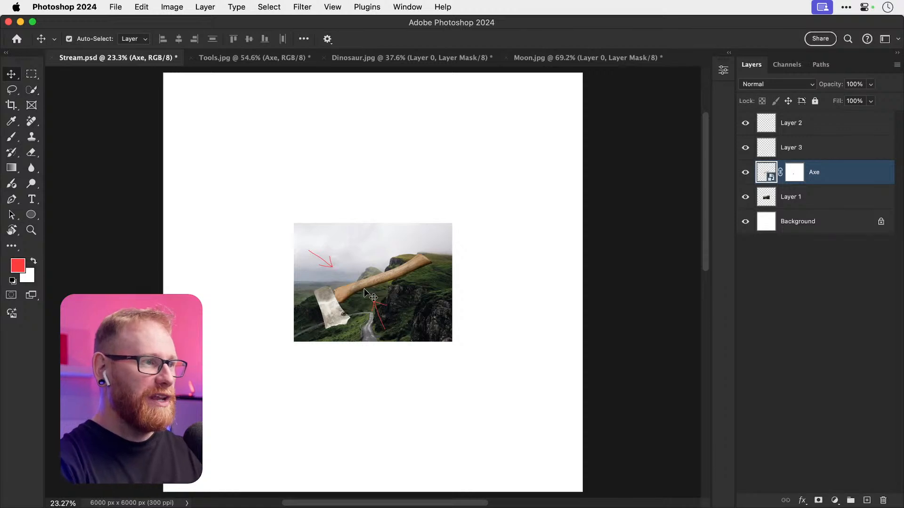
Step: Hide Layer 2 and Layer 3, which hold the red lighting arrows
key("z")
left_click_drag(367, 295, 406, 295)
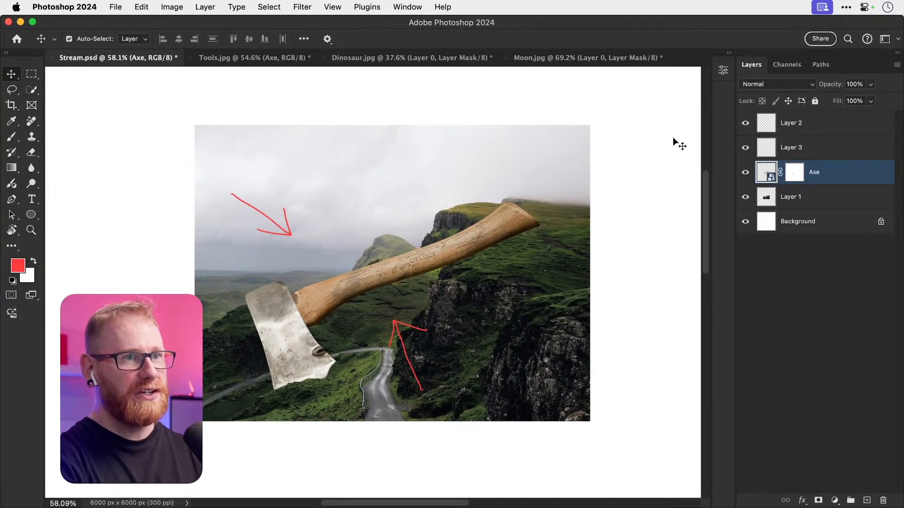
left_click_drag(745, 123, 743, 149)
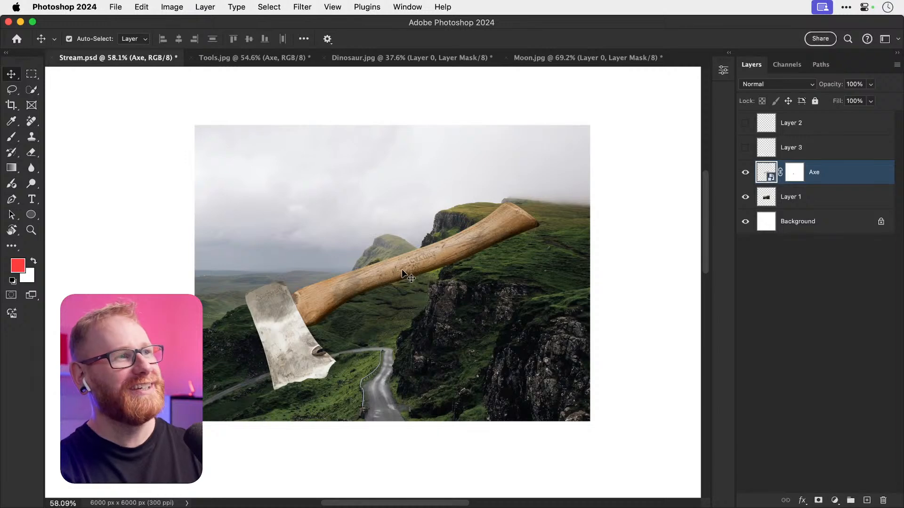
Step: Examine the cutting edge of the axe blade against the grass at 100% zoom
key("z")
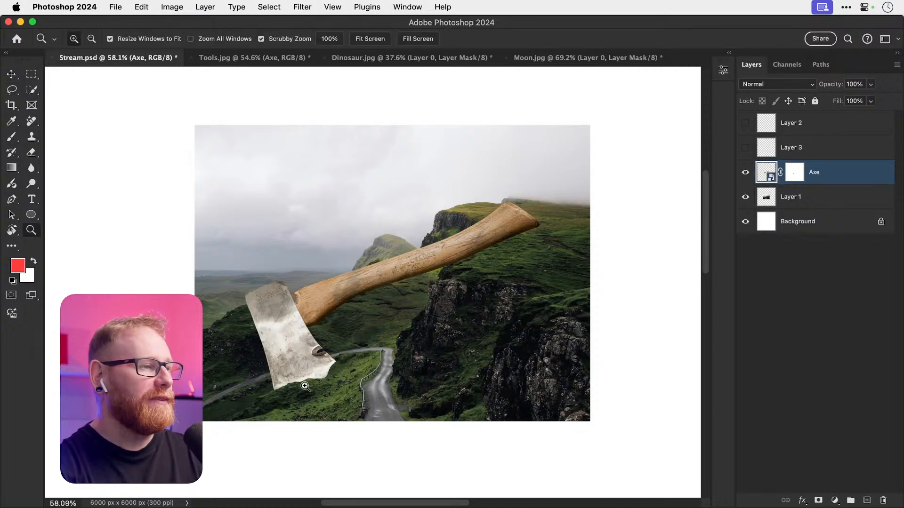
left_click(308, 381)
left_click(308, 381)
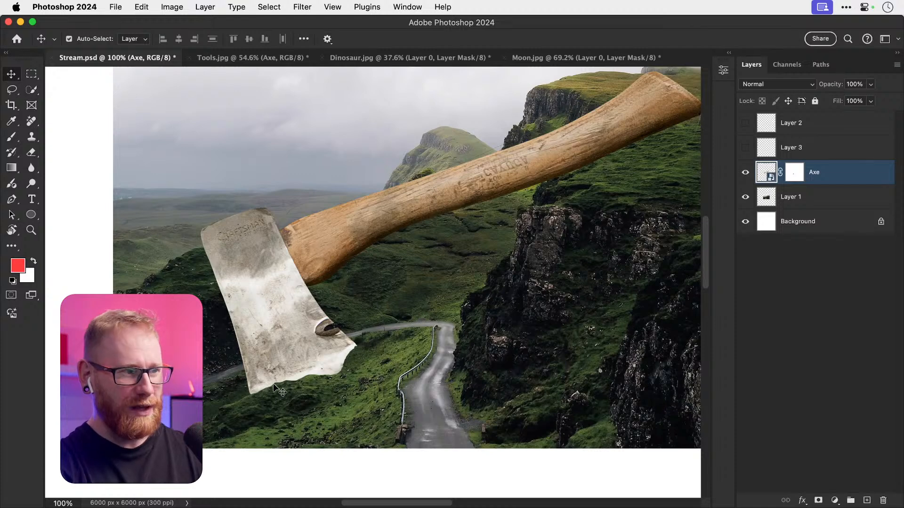
Step: Examine the axe blade's cutting edge up close and the whole axe against the landscape
key("z")
left_click_drag(277, 422, 319, 410)
left_click_drag(290, 380, 291, 364)
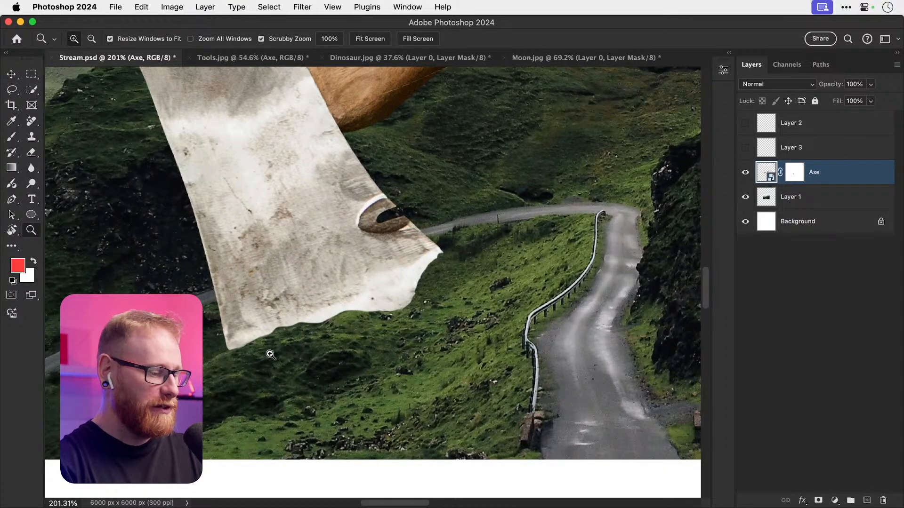
key("v")
key("super+0")
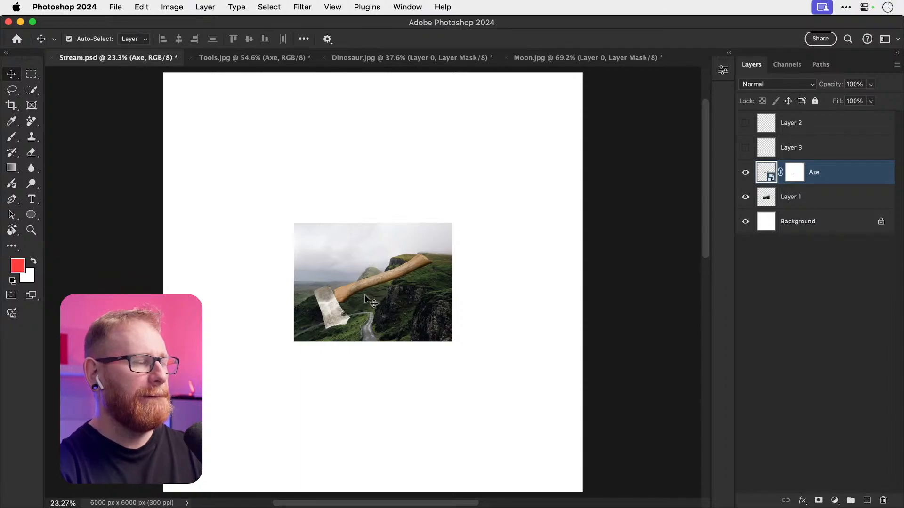
key("z")
left_click_drag(364, 295, 415, 294)
scroll(409, 304, "up", 3)
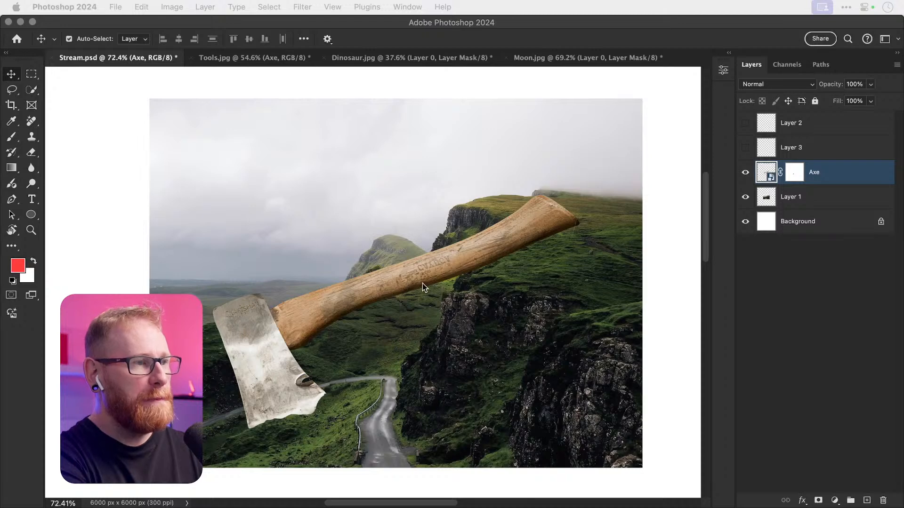
left_click(397, 279)
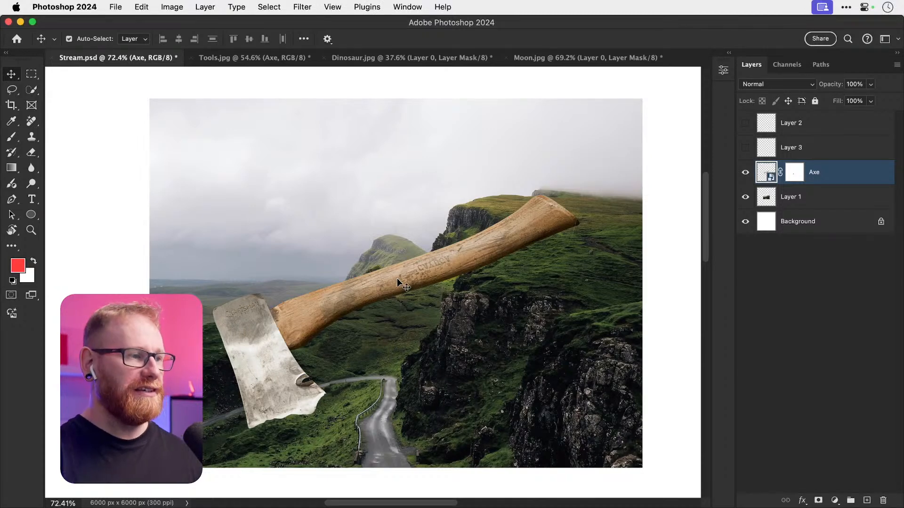
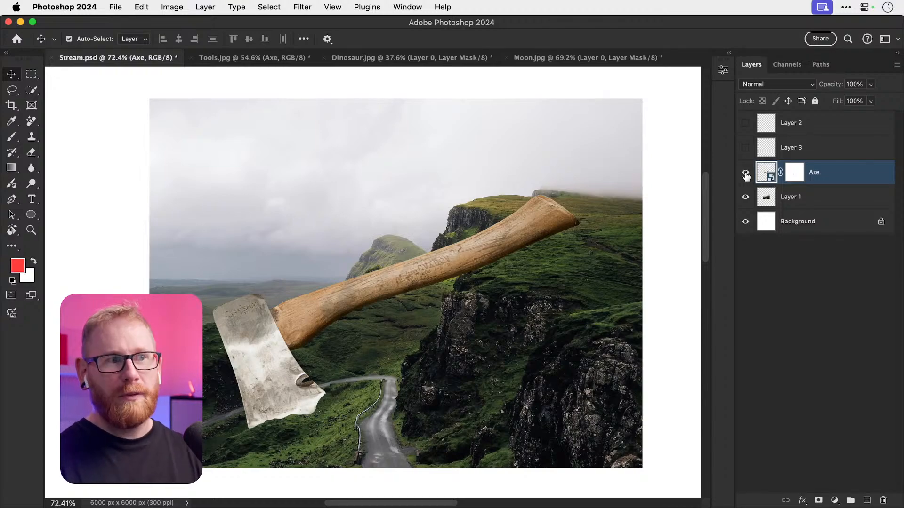
Step: Inspect the stray outlines around the end of the axe handle and open the contents of the Axe smart object
scroll(545, 202, "right", 1)
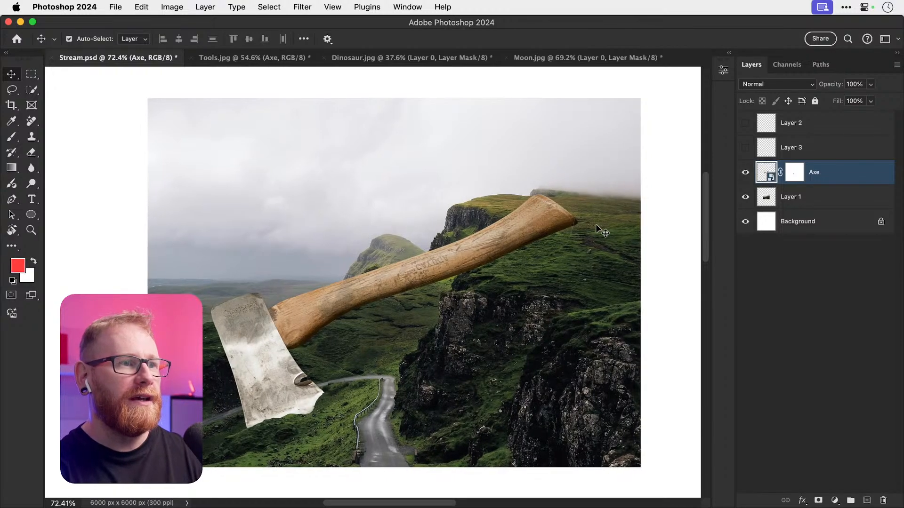
key("z")
mouse_move(588, 240)
left_mouse_down()
mouse_move(599, 234)
mouse_move(581, 242)
left_mouse_up()
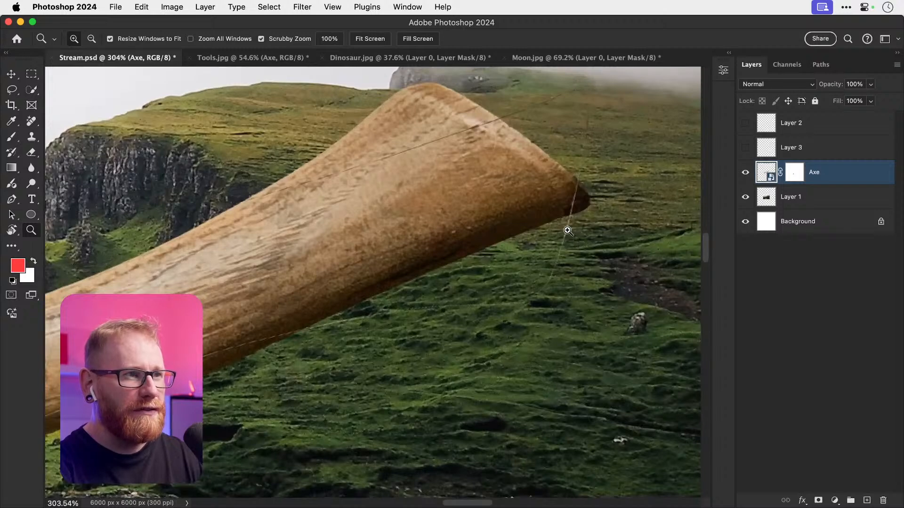
scroll(497, 241, "right", 2)
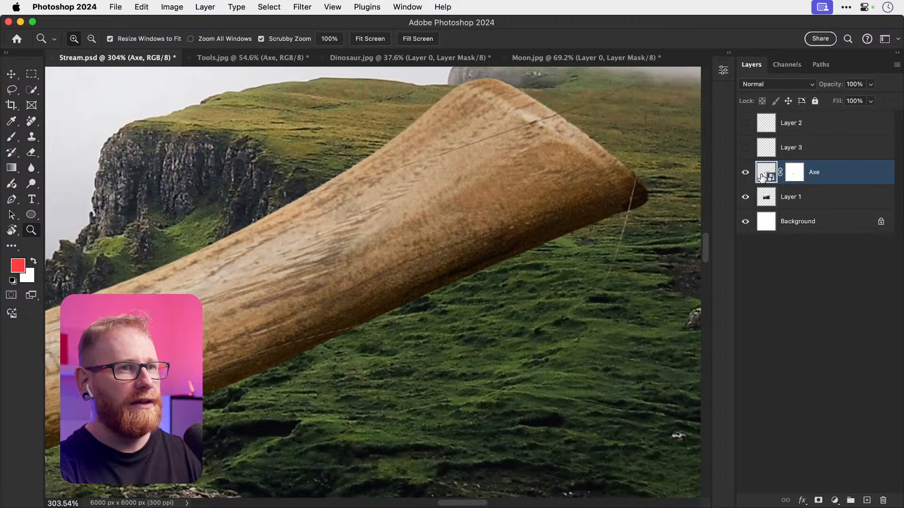
double_click(764, 175)
left_click(804, 175)
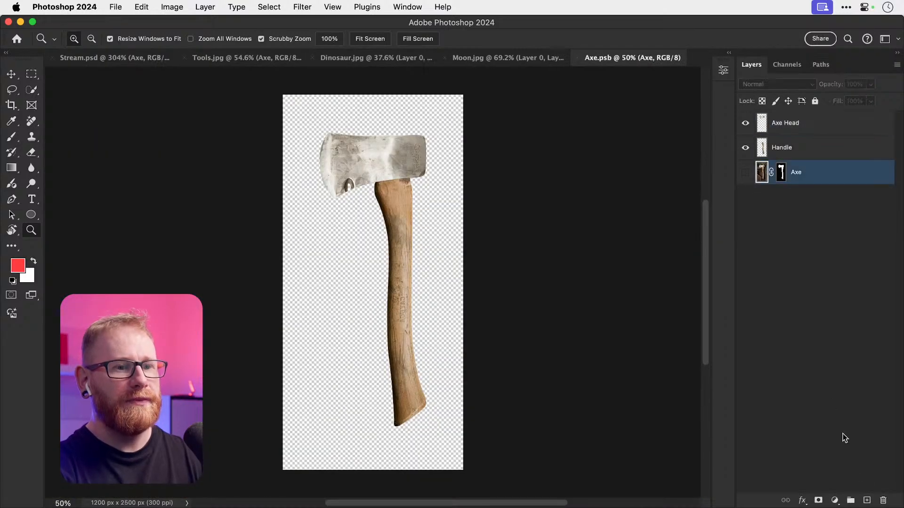
Step: Add a mid-grey solid colour fill layer in Axe.psb and place it beneath the hidden Axe layer
left_click(835, 501)
left_click(838, 284)
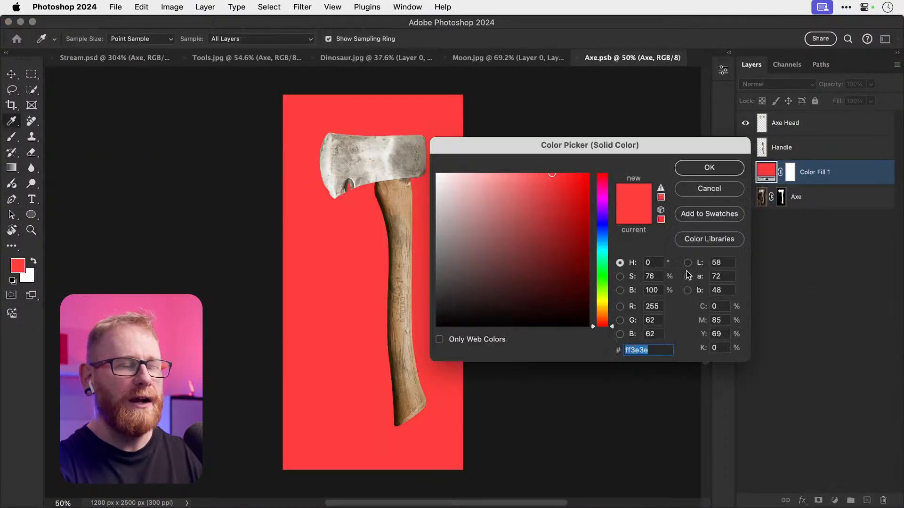
left_click_drag(481, 265, 436, 254)
left_click(692, 162)
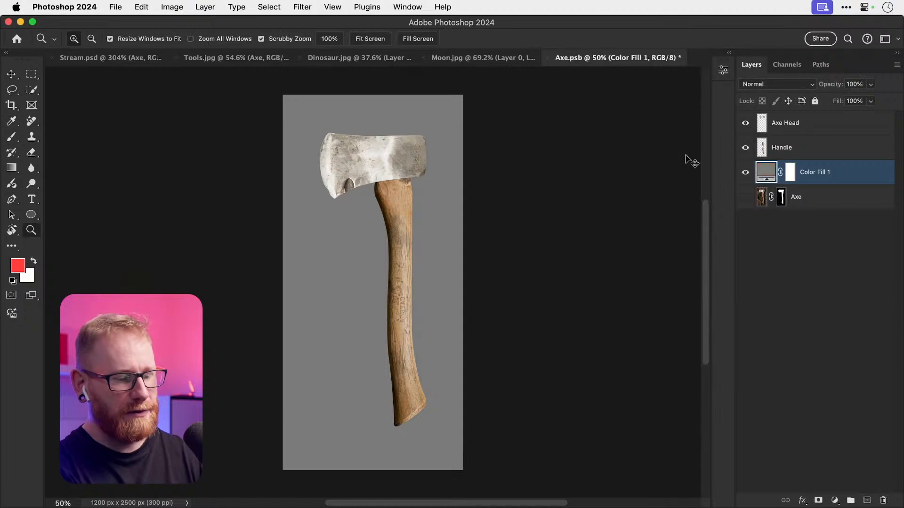
key("super+[")
Step: Hide the Handle layer and erase the stray outlines just below the head on the Axe Head layer, enlarging the eraser to 25
left_click_drag(424, 192, 485, 197)
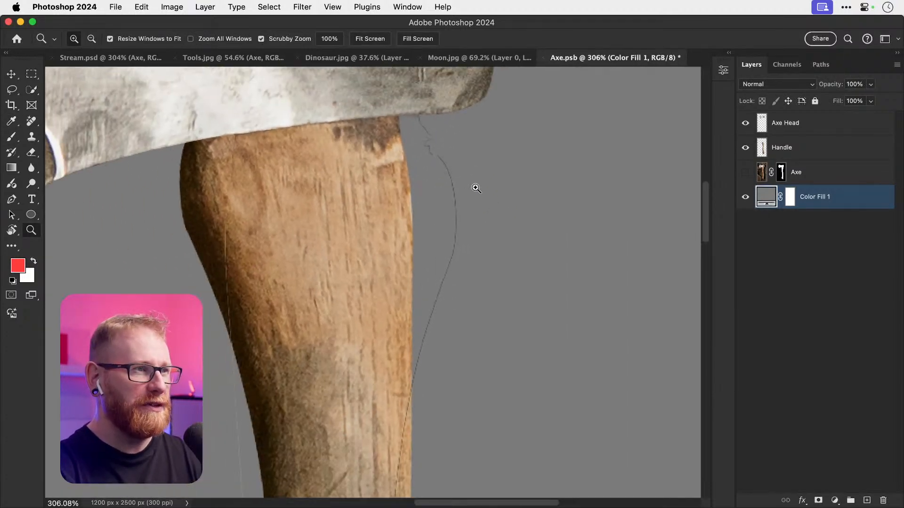
left_click(745, 147)
left_click(782, 131)
key("e")
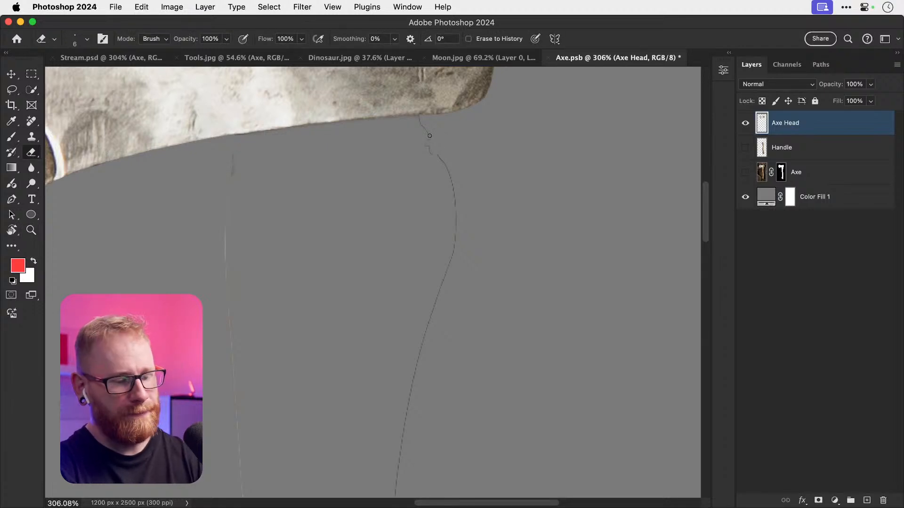
left_click_drag(423, 123, 418, 119)
key("bracketright")
key("bracketright")
key("bracketright")
key("bracketright")
key("bracketright")
key("bracketright")
key("bracketright")
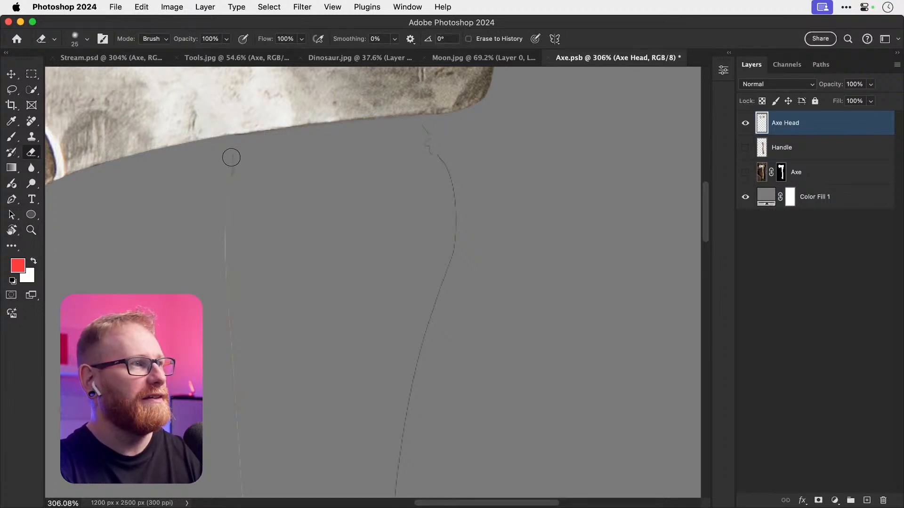
mouse_move(230, 156)
left_mouse_down()
mouse_move(236, 189)
mouse_move(222, 266)
left_mouse_up()
mouse_move(417, 131)
left_mouse_down()
mouse_move(416, 171)
mouse_move(446, 187)
mouse_move(460, 180)
mouse_move(461, 216)
mouse_move(434, 288)
mouse_move(441, 305)
mouse_move(406, 359)
left_mouse_up()
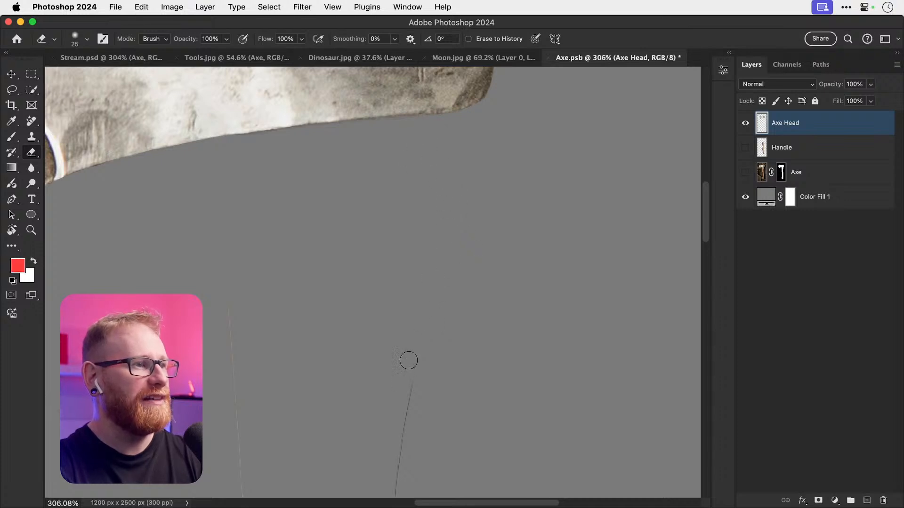
mouse_move(220, 303)
left_mouse_down()
mouse_move(247, 349)
mouse_move(224, 334)
left_mouse_up()
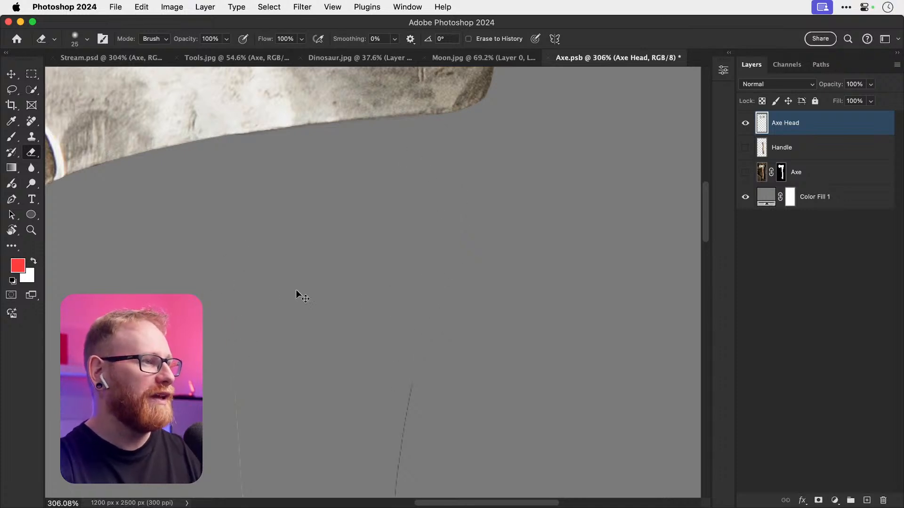
Step: Erase the remaining stray outlines down the lower canvas on the Axe Head layer with a larger eraser, up to size 70
key("super+1")
left_click_drag(326, 333, 257, 212)
key("bracketright")
key("bracketright")
key("bracketright")
key("bracketright")
key("bracketright")
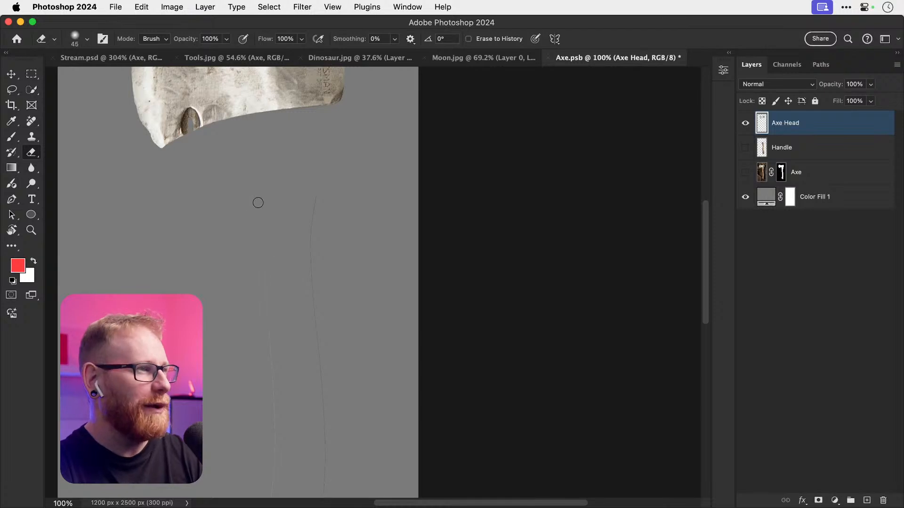
mouse_move(316, 229)
left_mouse_down()
mouse_move(310, 282)
mouse_move(293, 286)
mouse_move(299, 279)
mouse_move(308, 345)
mouse_move(339, 260)
left_mouse_up()
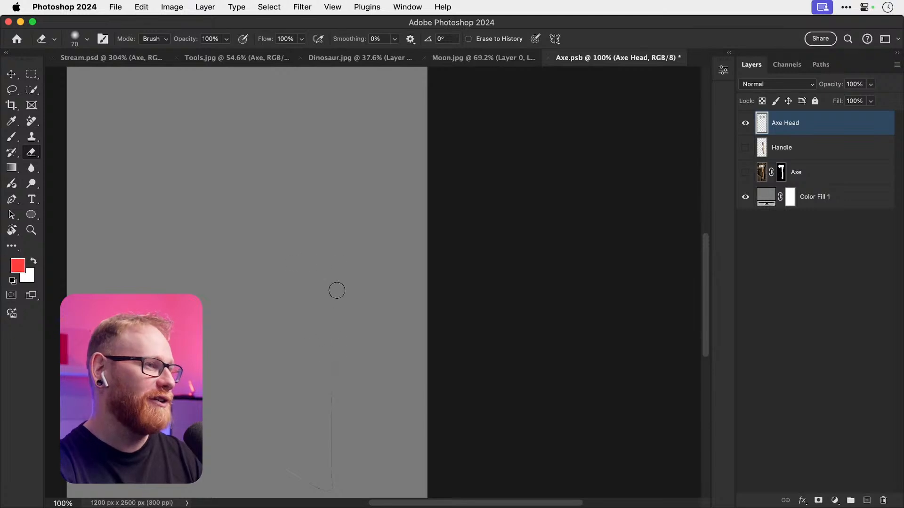
left_click_drag(341, 375, 351, 251)
mouse_move(288, 306)
left_mouse_down()
mouse_move(305, 319)
mouse_move(336, 384)
mouse_move(326, 401)
mouse_move(311, 402)
mouse_move(310, 341)
mouse_move(331, 302)
left_mouse_up()
key("v")
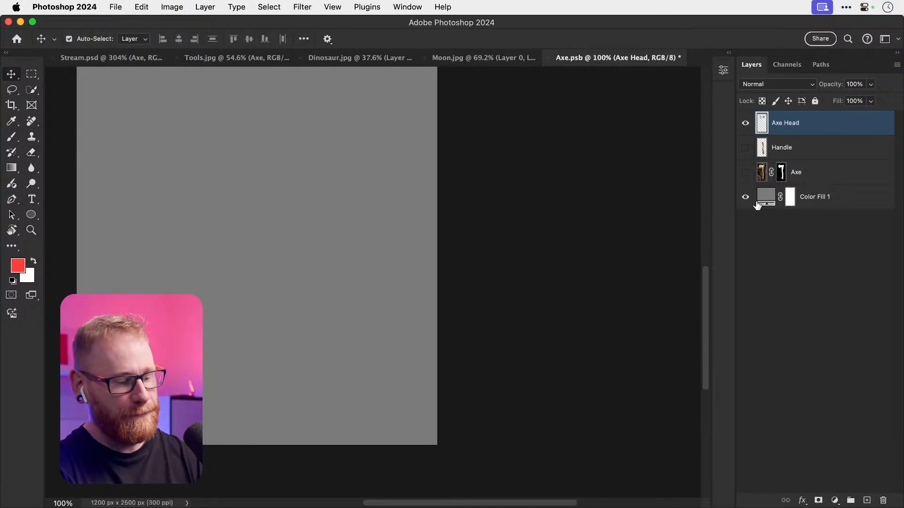
Step: Hide the grey colour fill, show the Handle layer again, and save and close Axe.psb
key("super+0")
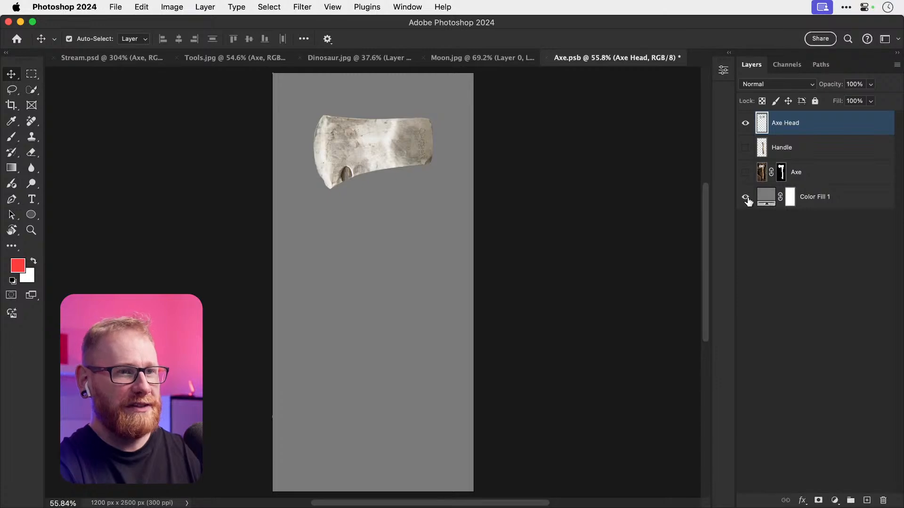
left_click(746, 197)
left_click(746, 198)
left_click(746, 198)
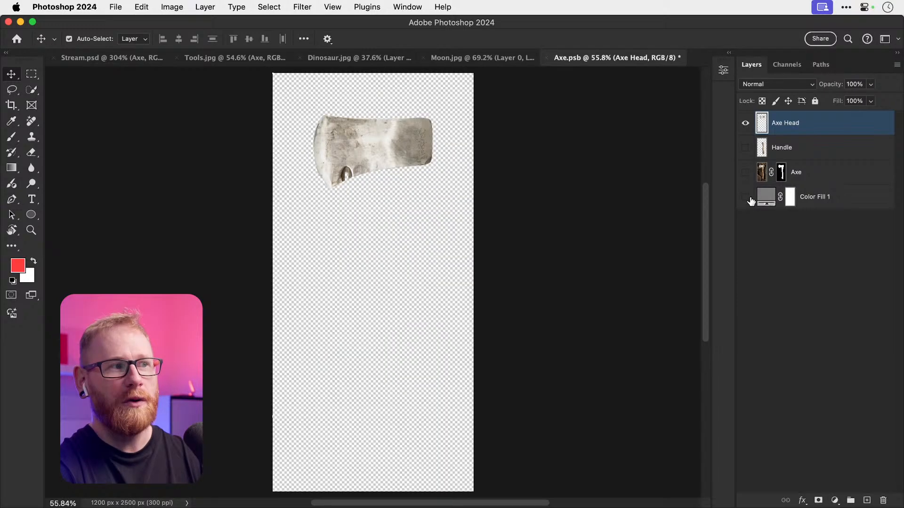
left_click(745, 147)
key("super+s")
key("super+w")
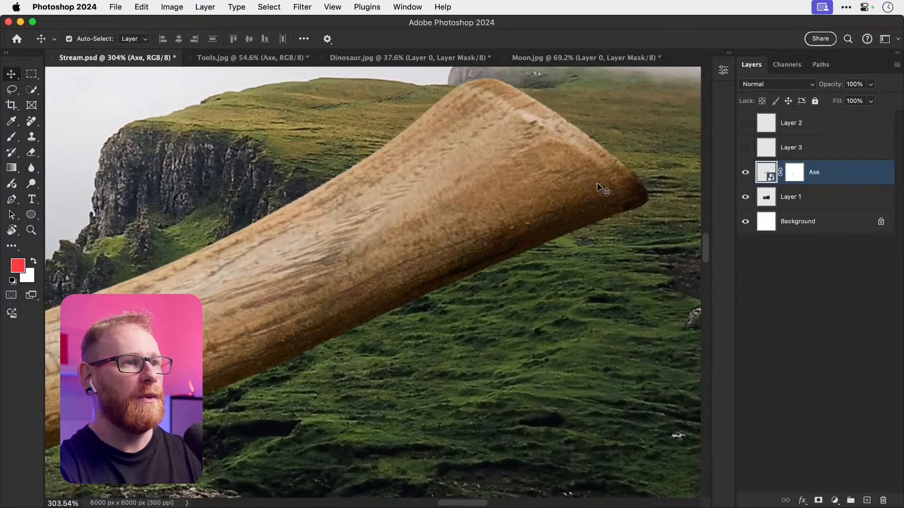
Step: Save Stream.psd and review the cleaned-up axe in the landscape at 66.67% zoom
key("super+0")
key("super+s")
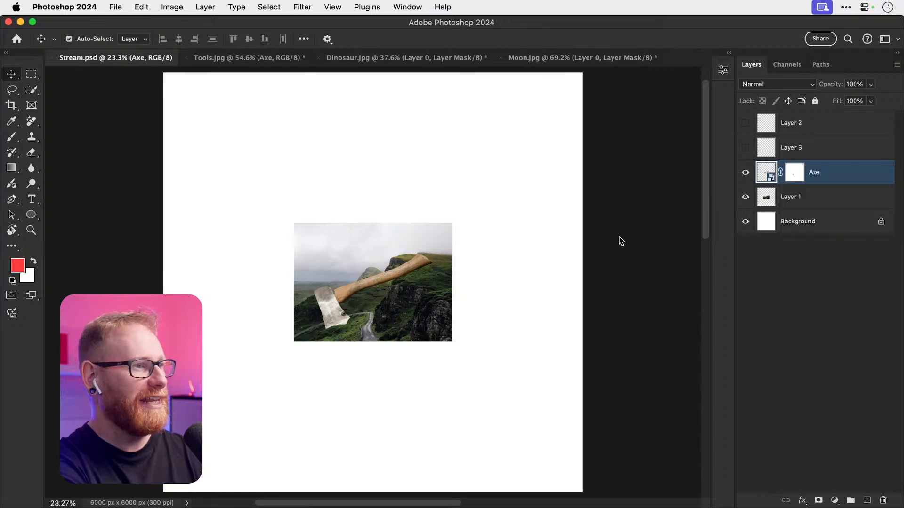
key("z")
left_click(356, 287)
left_click(356, 288)
left_click(355, 287)
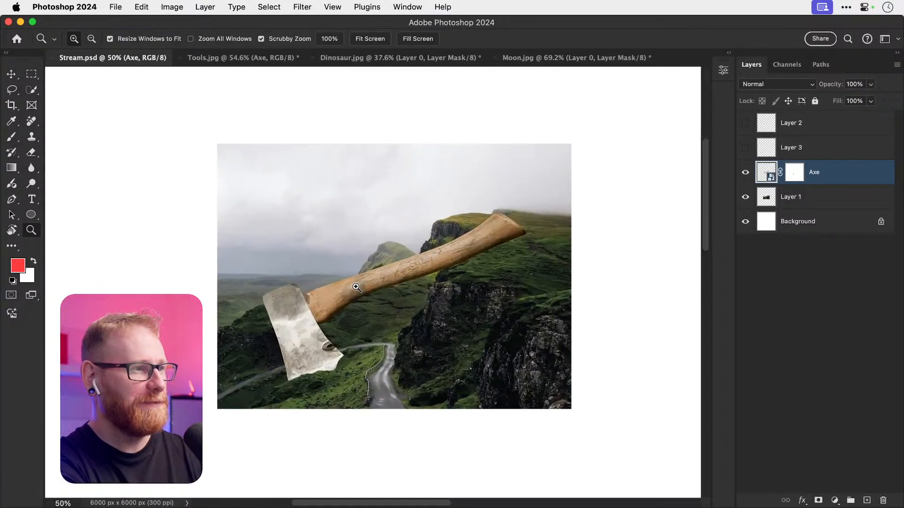
left_click(356, 288)
key("v")
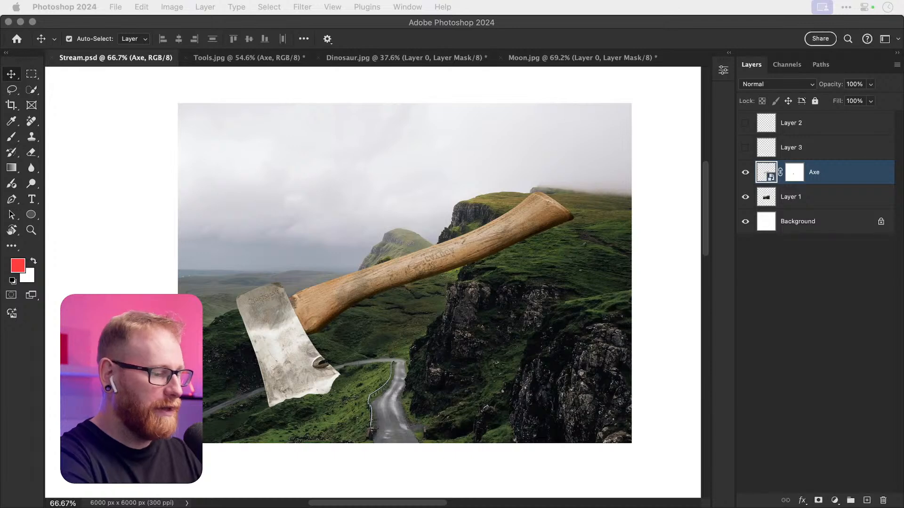
Step: Switch to Chrome, look through the dansky.com courses and open the Photoshop 2025 First Class page
left_click_drag(554, 456, 575, 178)
left_click(81, 182)
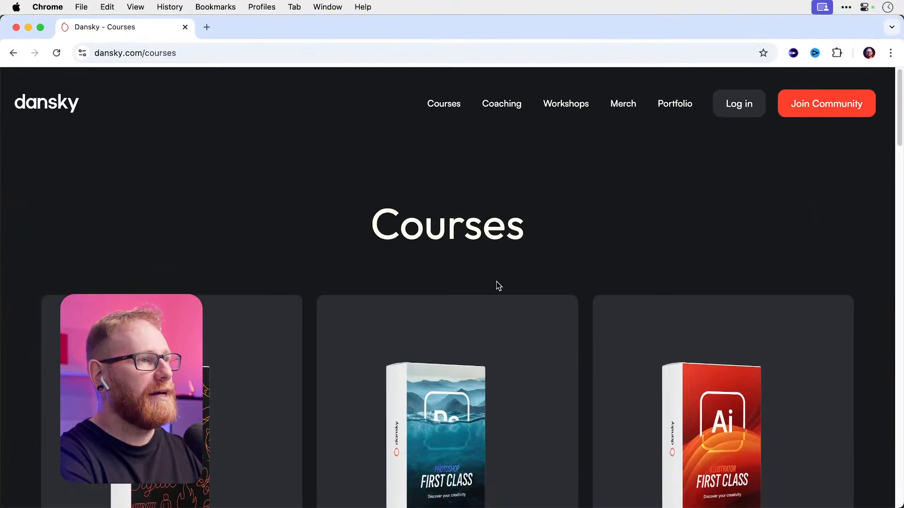
scroll(496, 281, "down", 5)
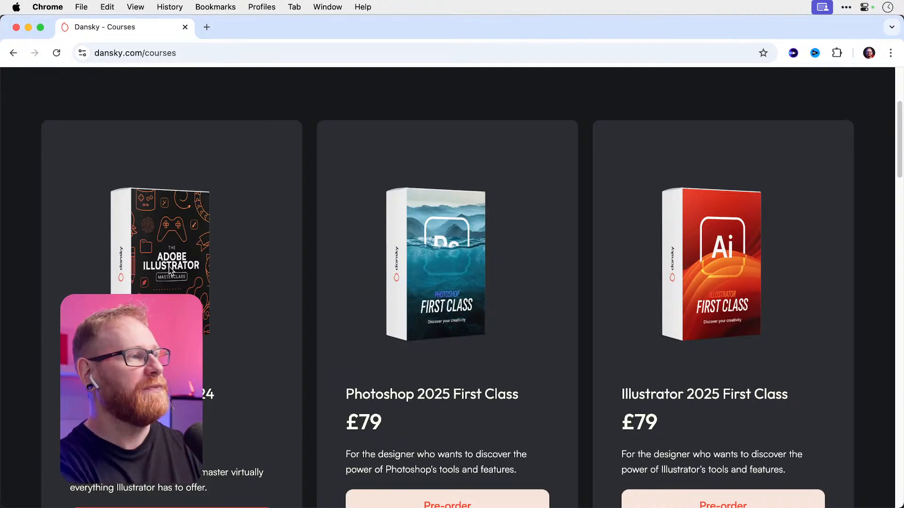
scroll(170, 272, "down", 1)
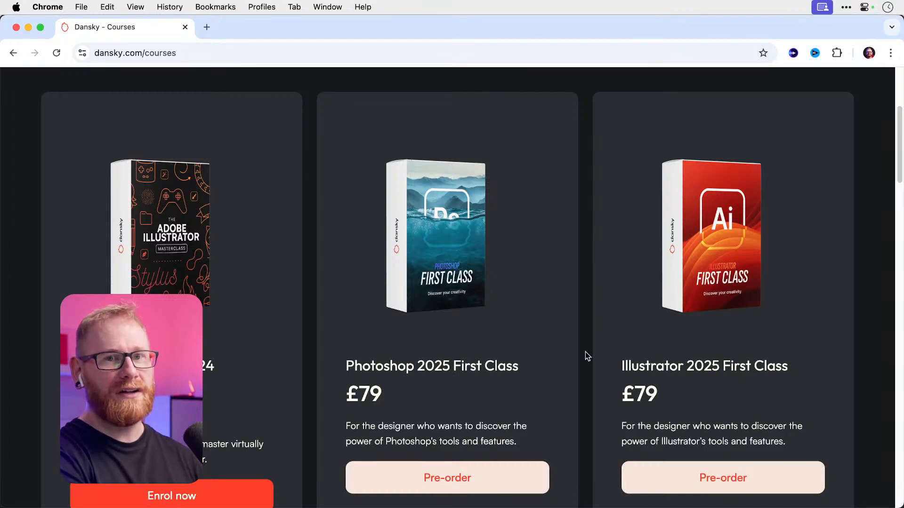
scroll(586, 352, "down", 1)
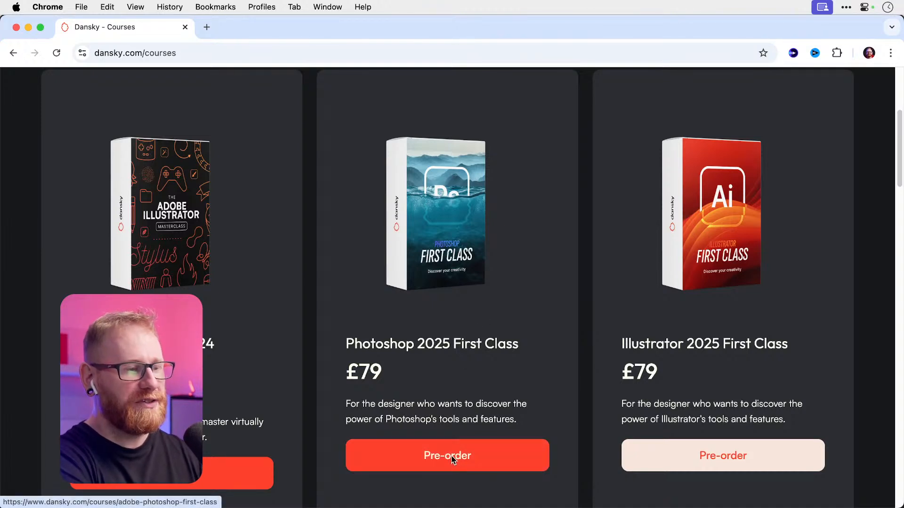
left_click(451, 459)
scroll(489, 247, "down", 2)
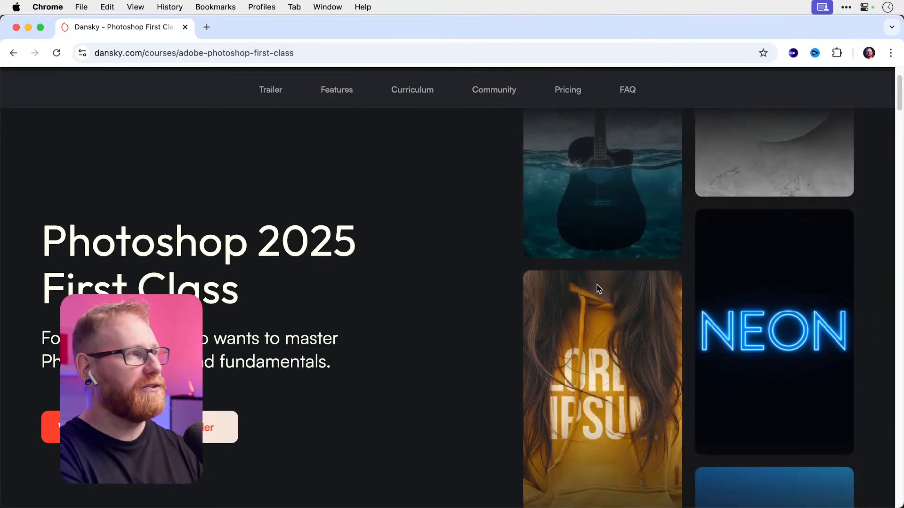
Step: Return to the courses list and look over the Photoshop and Illustrator 2025 bundle and the individual course offers
left_click(14, 53)
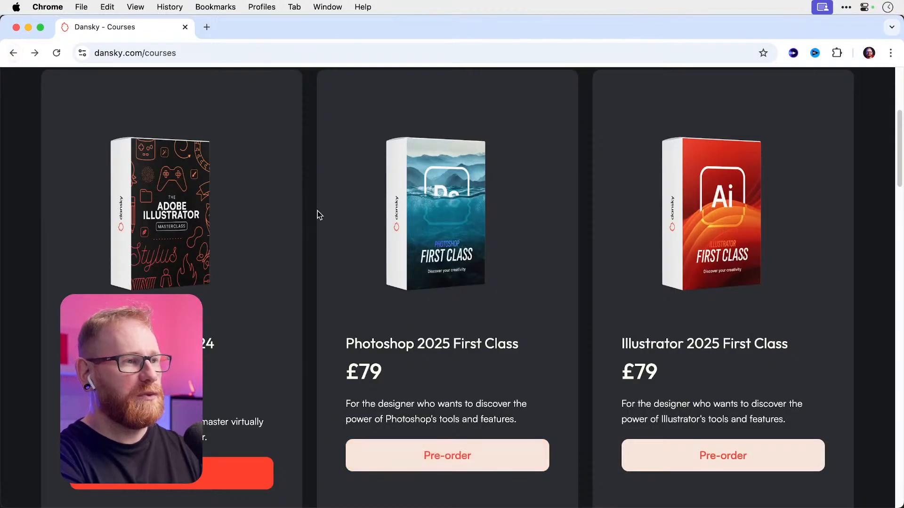
scroll(317, 211, "down", 10)
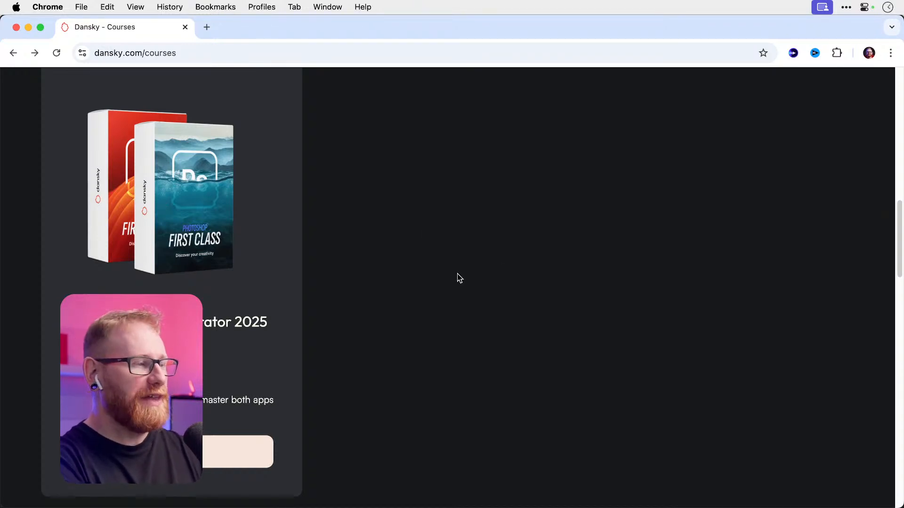
scroll(459, 279, "up", 5)
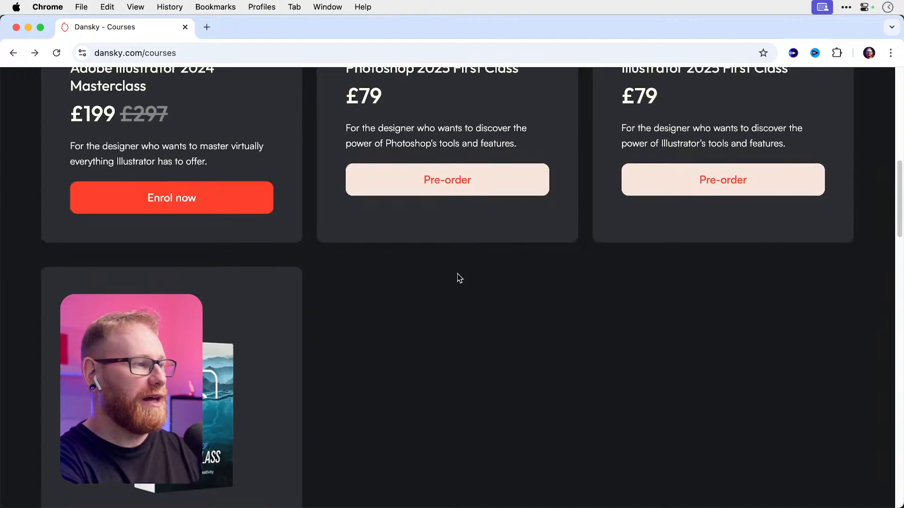
scroll(459, 279, "down", 3)
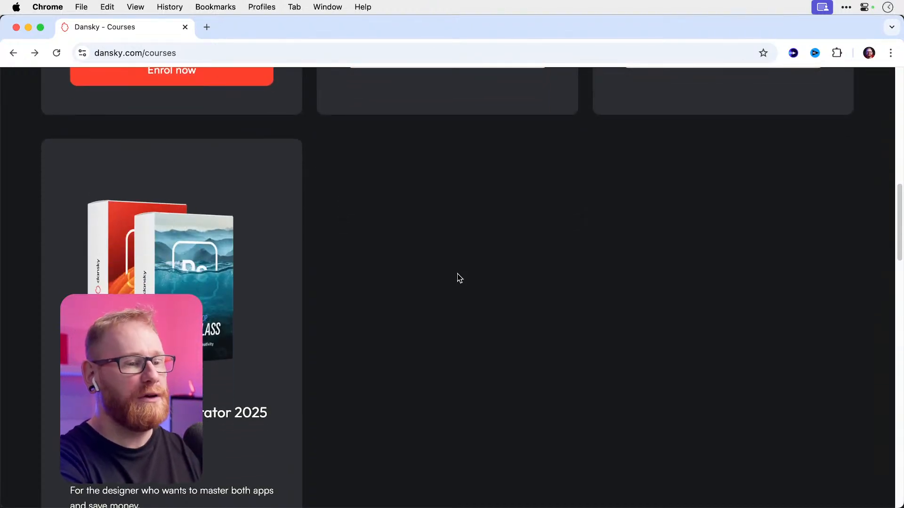
scroll(460, 279, "up", 5)
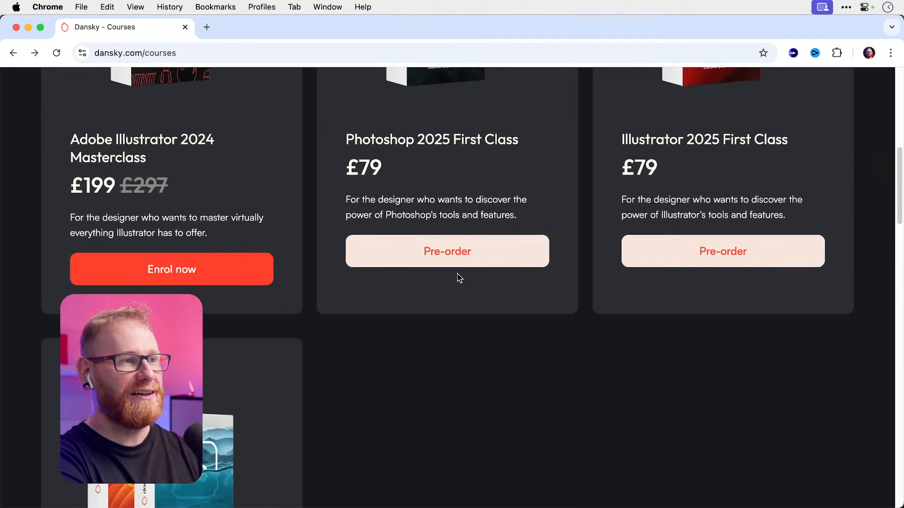
Step: Look over the remaining course offers, open the Photoshop 2025 First Class page, and review its trailer and features sections
scroll(459, 279, "down", 6)
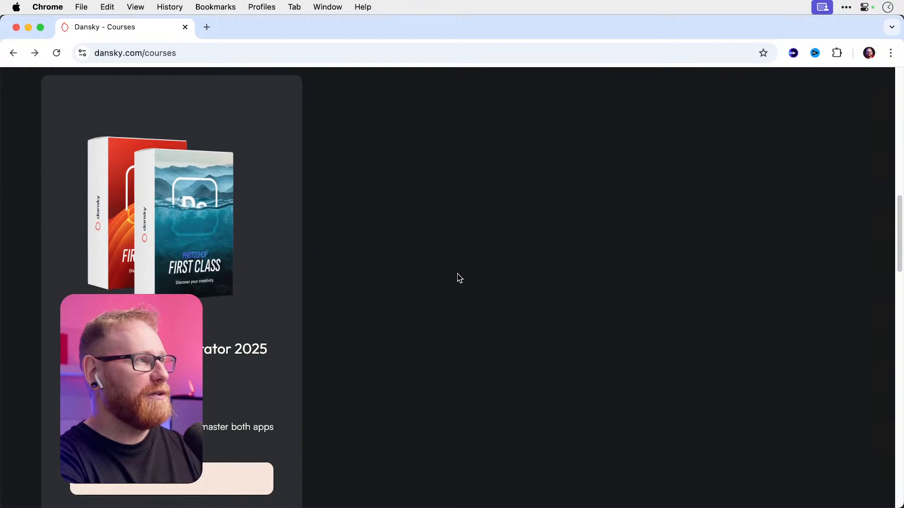
scroll(460, 279, "up", 1)
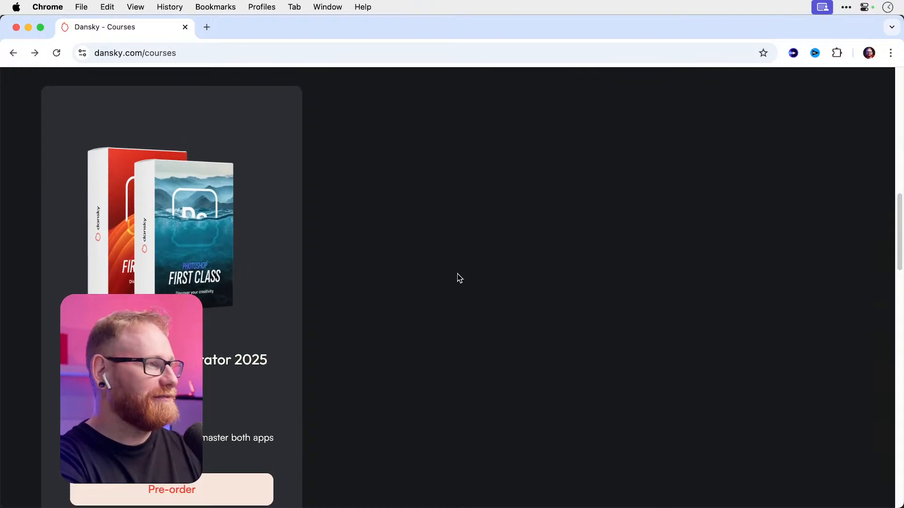
scroll(459, 279, "up", 7)
left_click(451, 288)
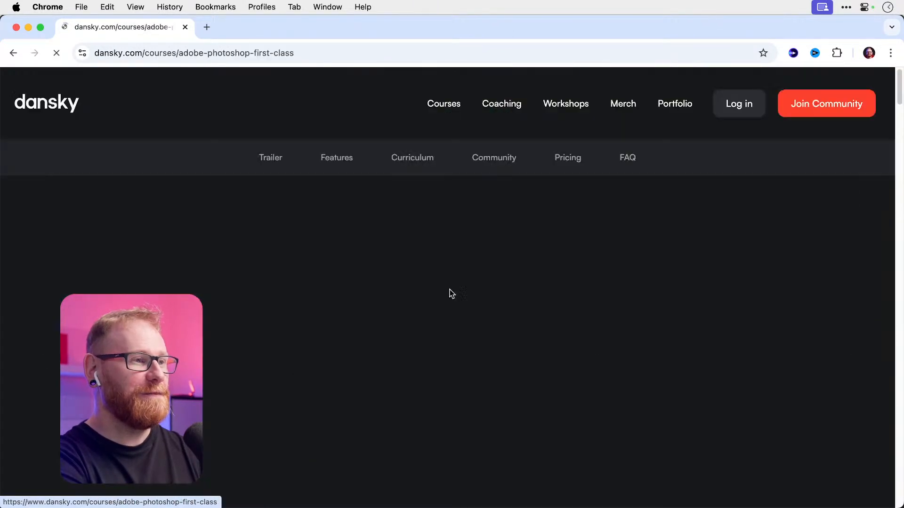
scroll(498, 287, "down", 15)
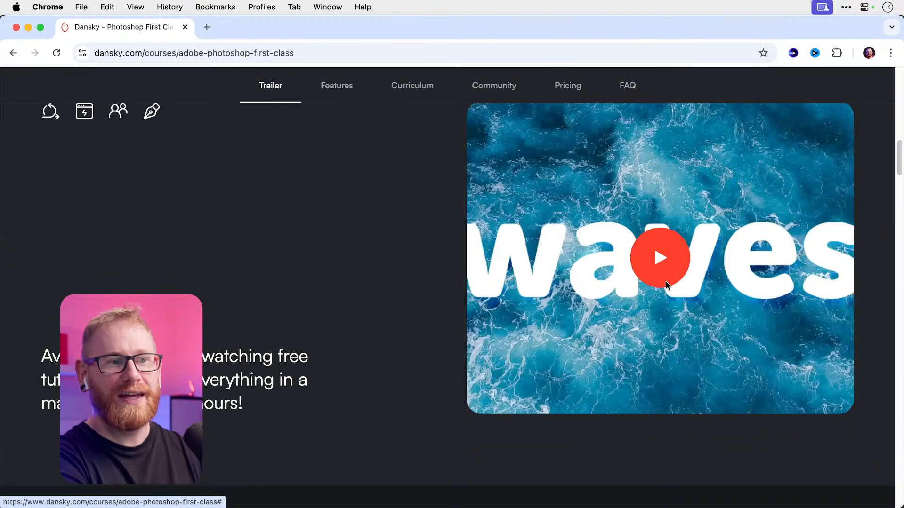
scroll(428, 254, "down", 10)
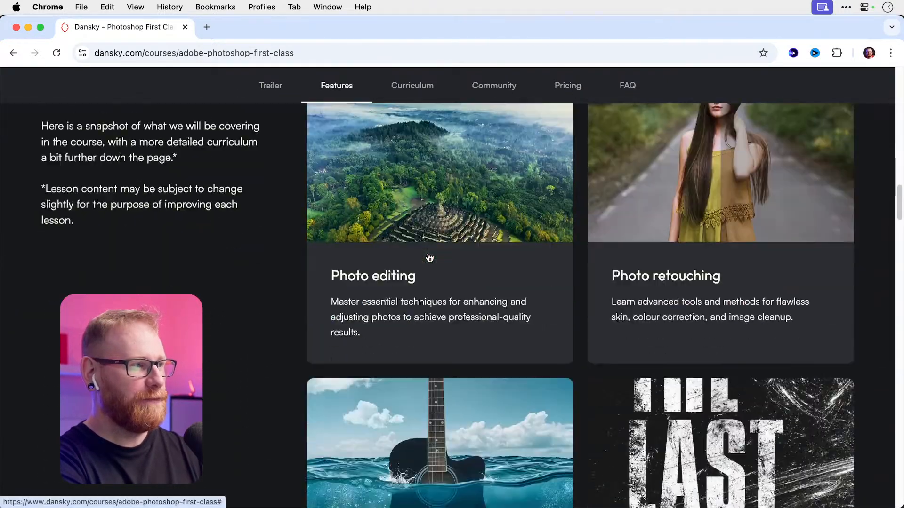
scroll(429, 257, "down", 10)
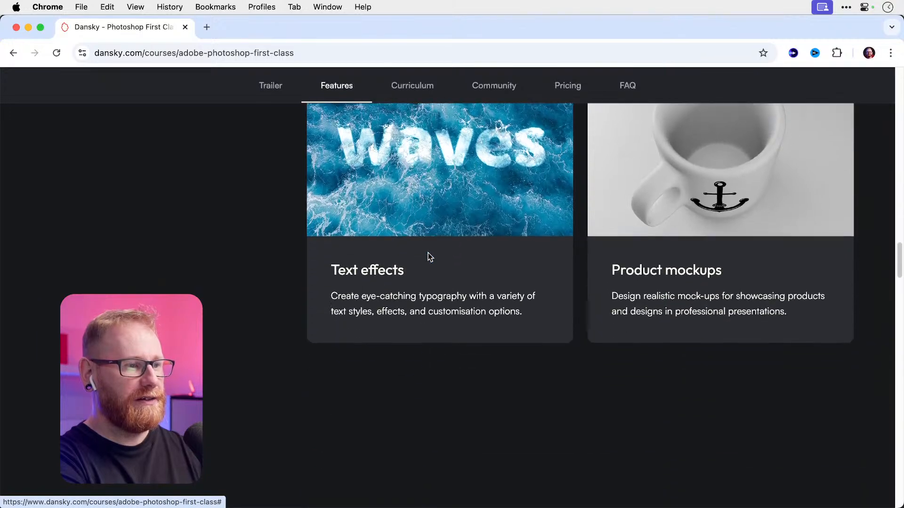
Step: Expand Modules 1 to 3 of the course curriculum and look over the Members community section
scroll(428, 256, "down", 10)
left_click(423, 260)
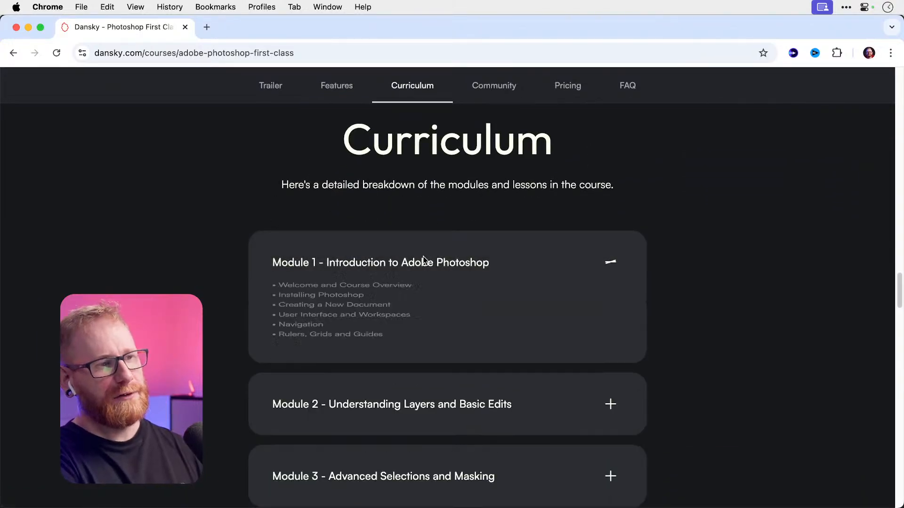
scroll(426, 258, "down", 3)
left_click(427, 265)
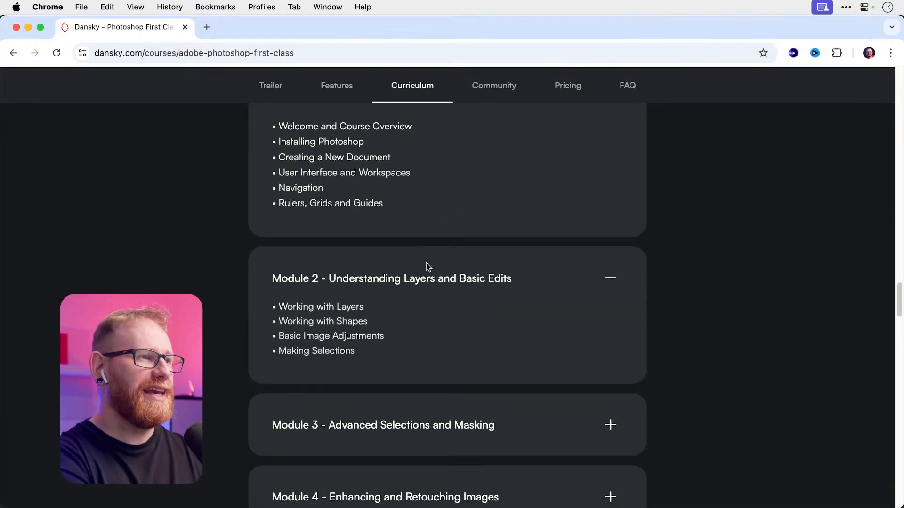
left_click(416, 426)
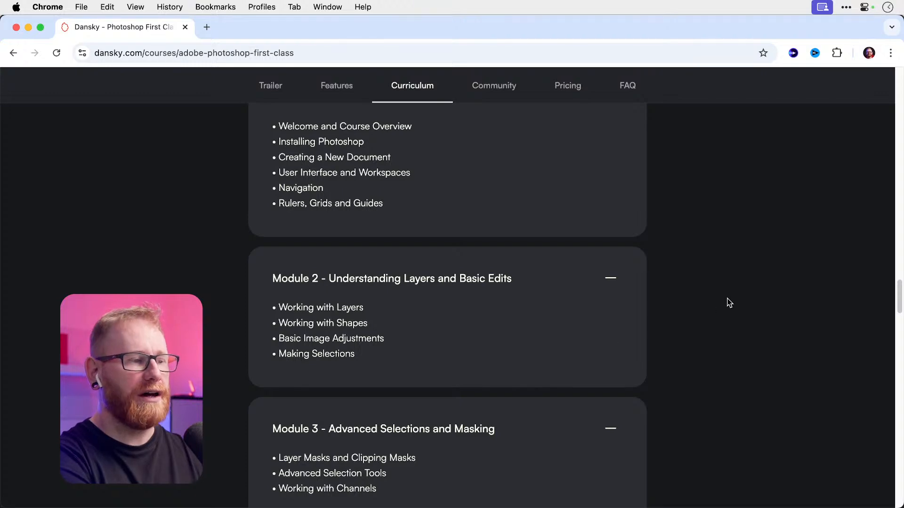
scroll(729, 303, "down", 15)
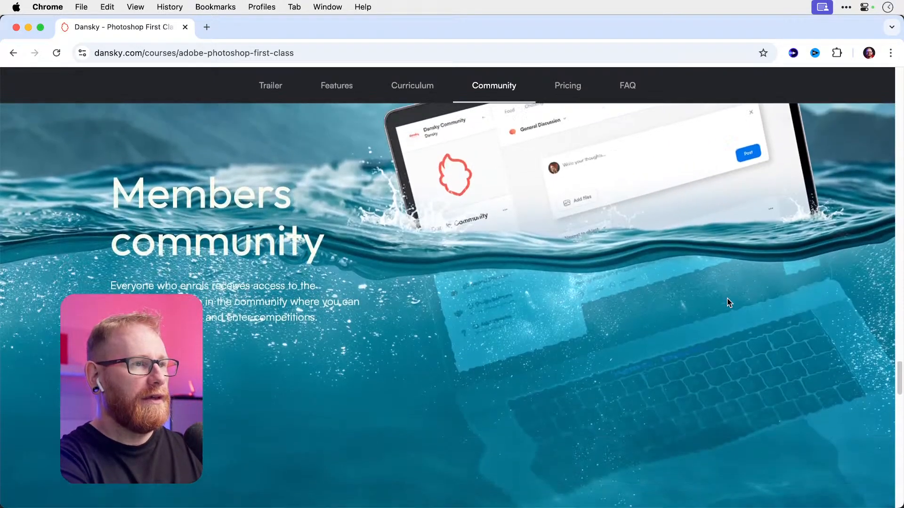
scroll(706, 292, "up", 1)
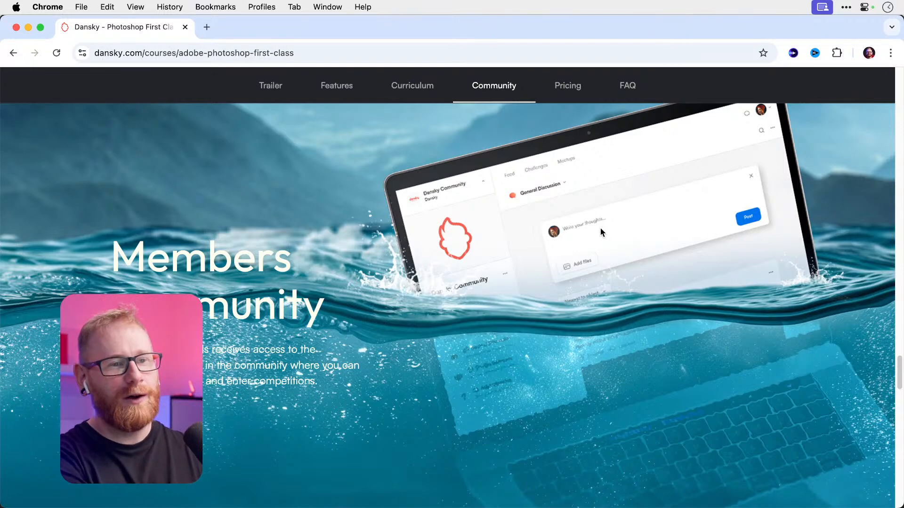
scroll(483, 222, "up", 2)
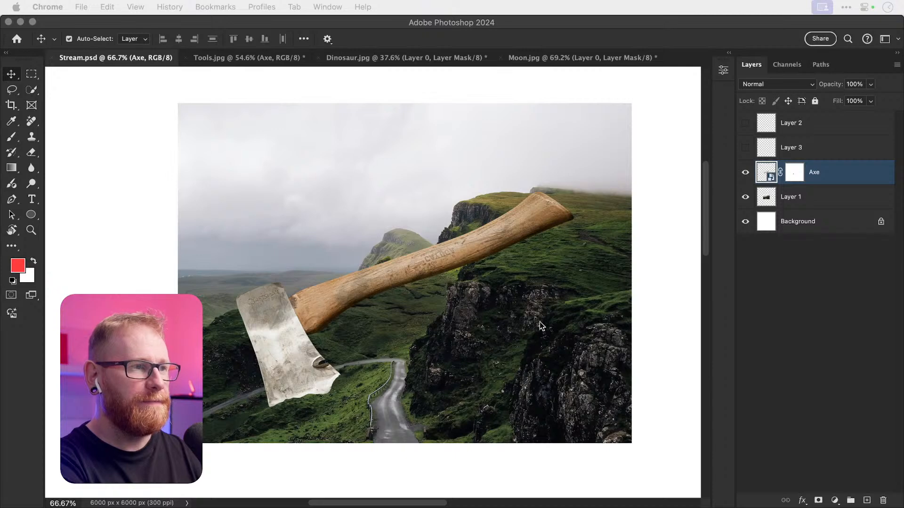
Step: Switch back to Photoshop with the Stream.psd axe composite
left_click(464, 271)
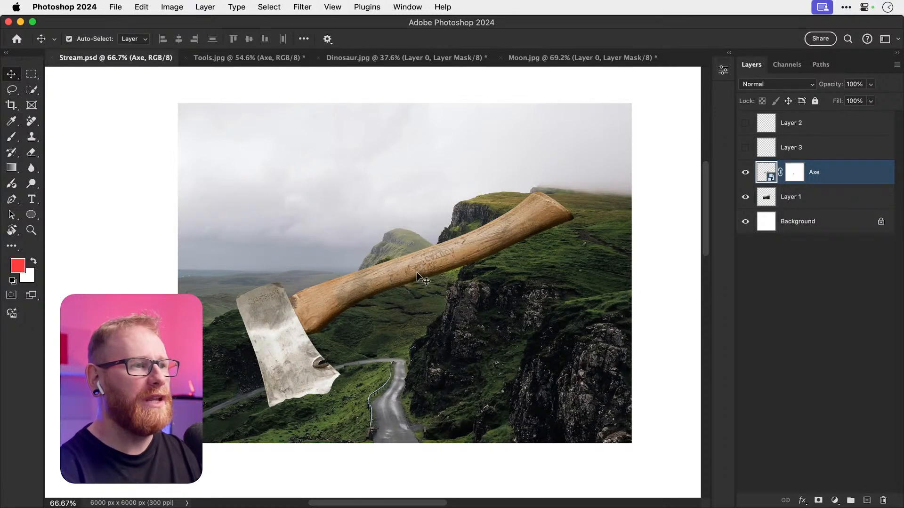
key("super+Tab")
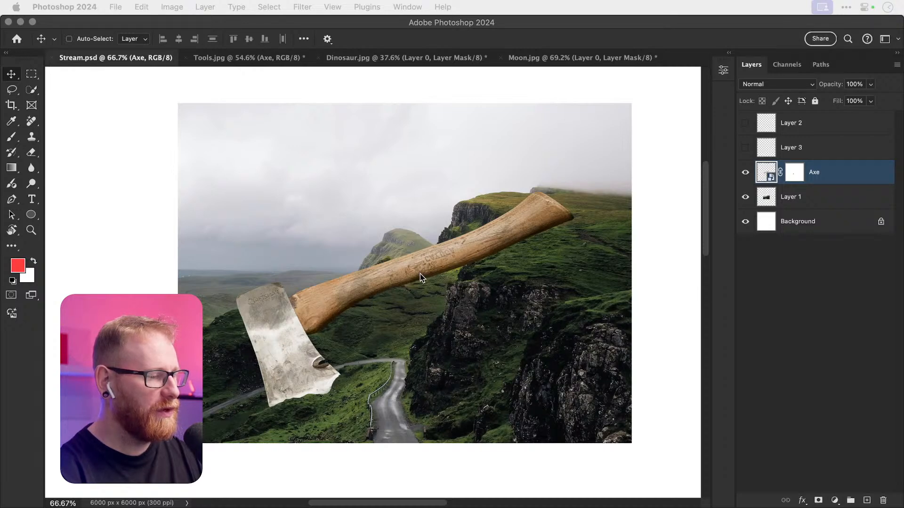
left_click(420, 274)
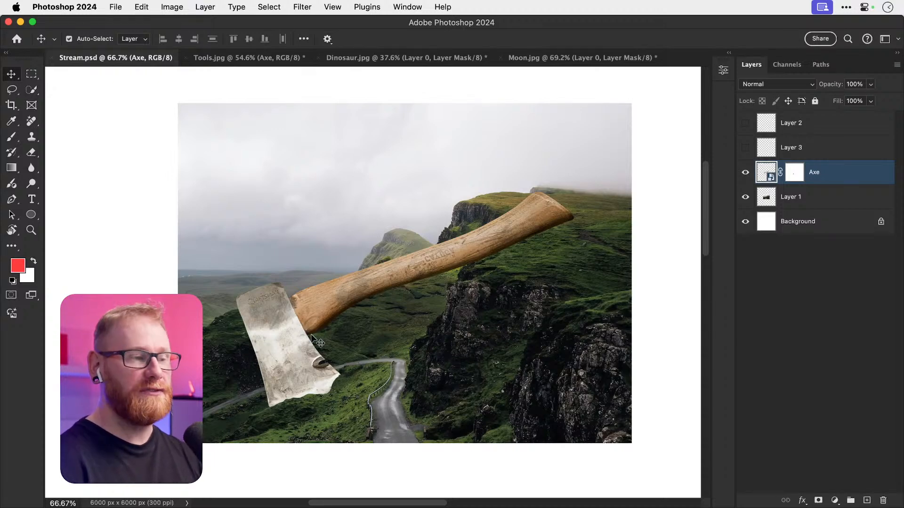
key("super")
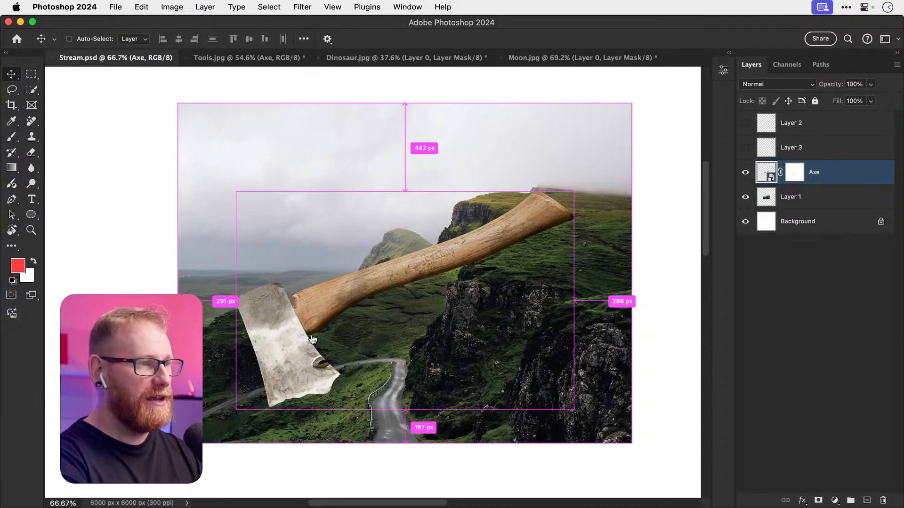
Step: Switch to Finder, preview the original Tools.jpg and Cliffs.jpg in the Images folder, and return to Photoshop
key("super+Tab")
left_click(597, 203)
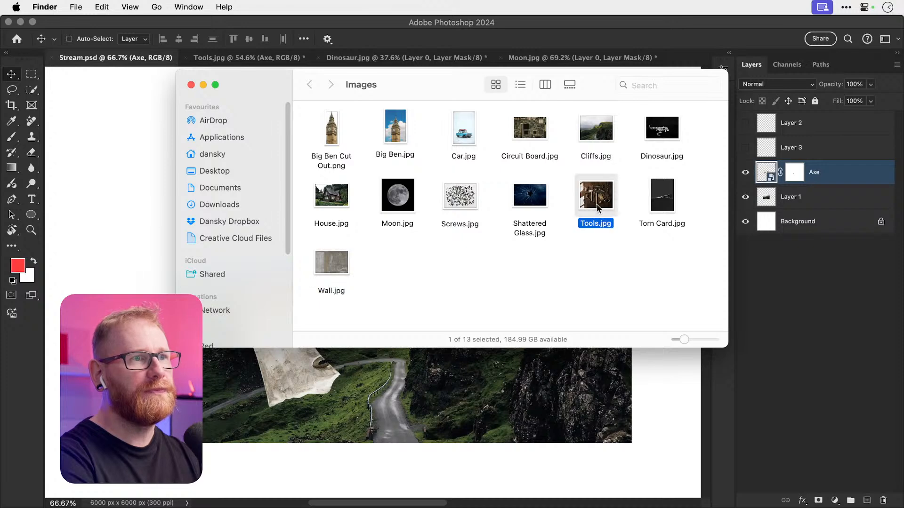
key("space")
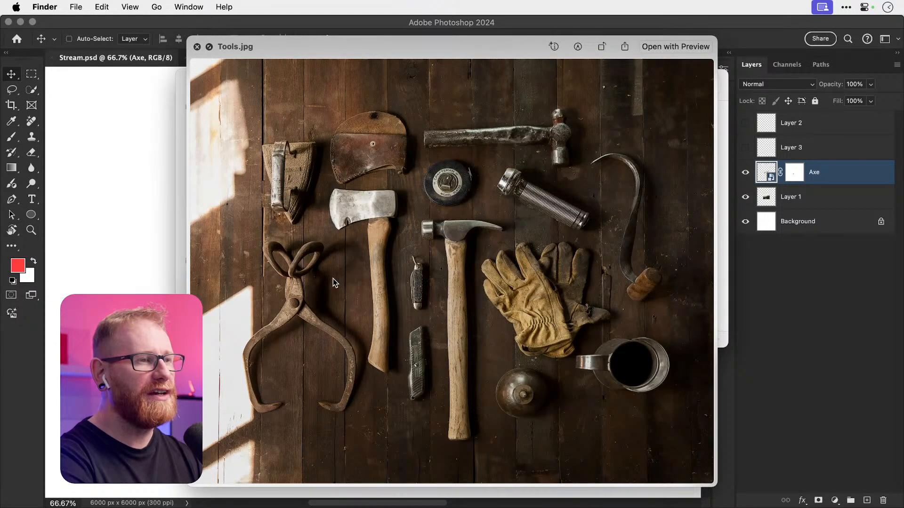
key("space")
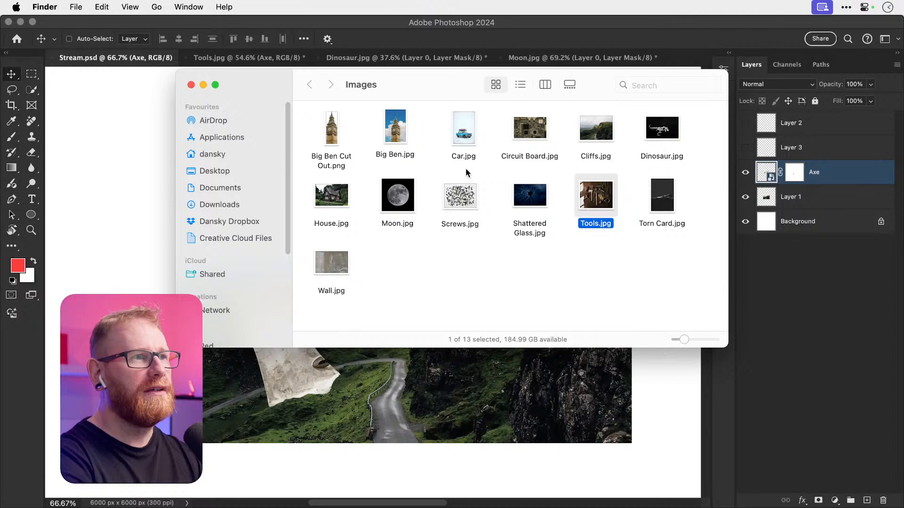
left_click(596, 135)
key("space")
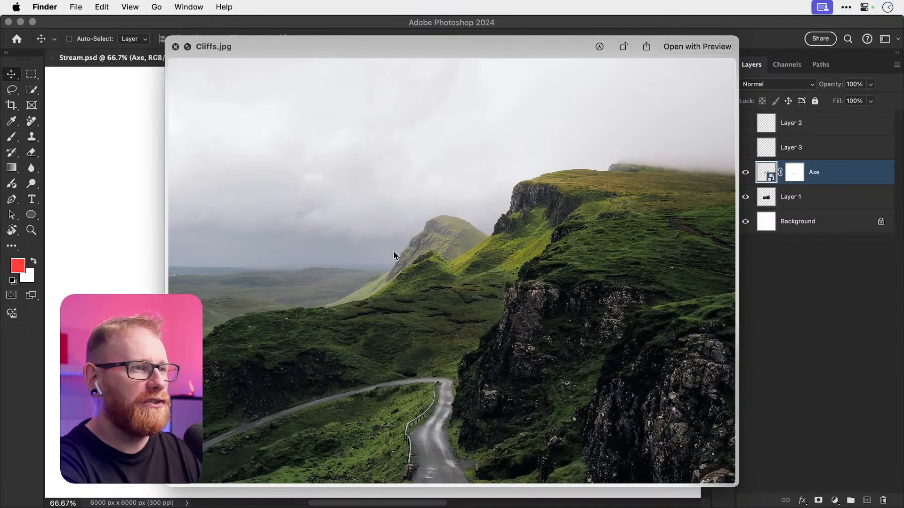
key("space")
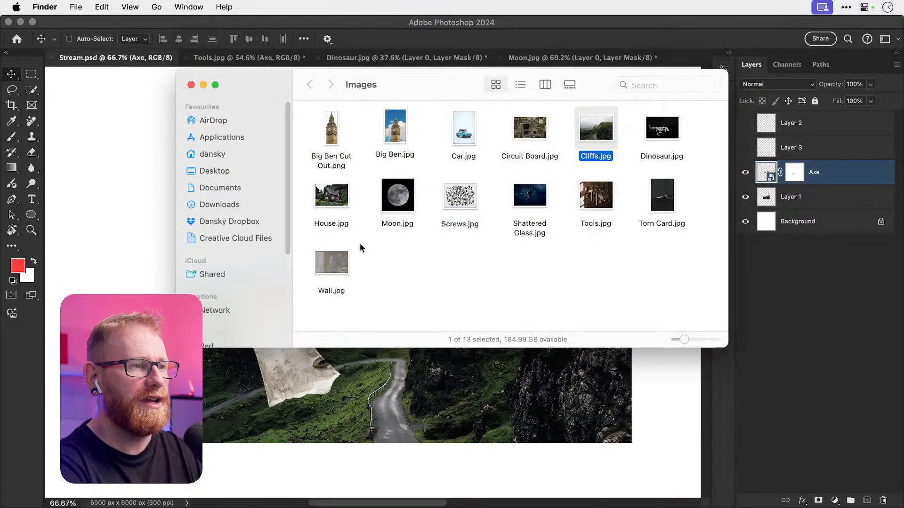
key("super+Tab")
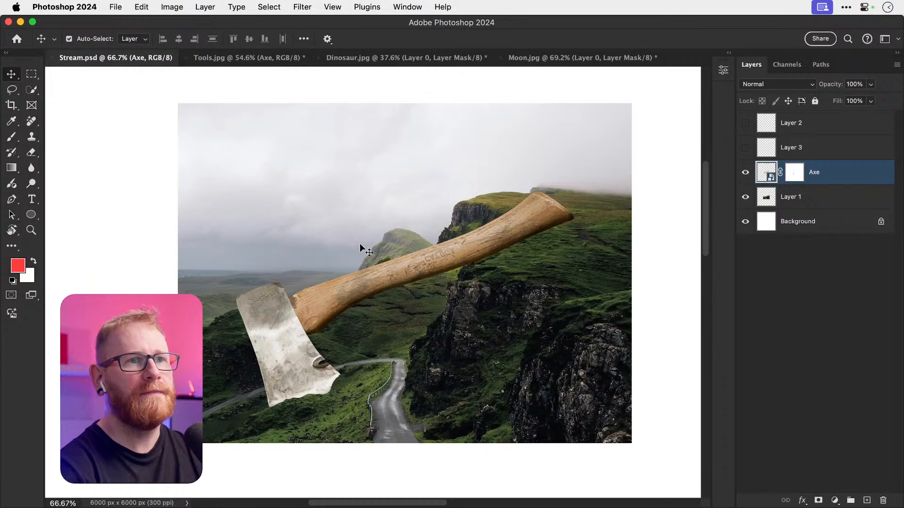
Step: Add a Hue/Saturation adjustment layer above the Axe layer, set Saturation to -100, and lock the layer
left_click(834, 500)
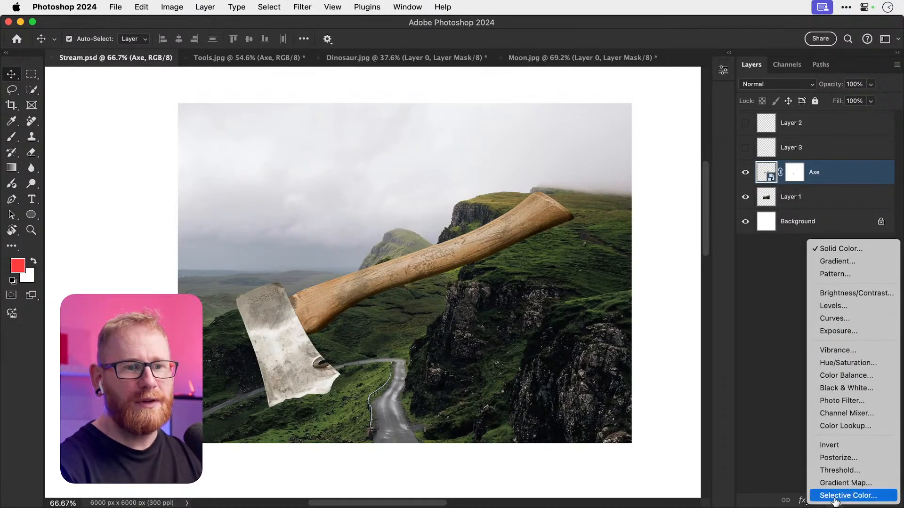
left_click(862, 363)
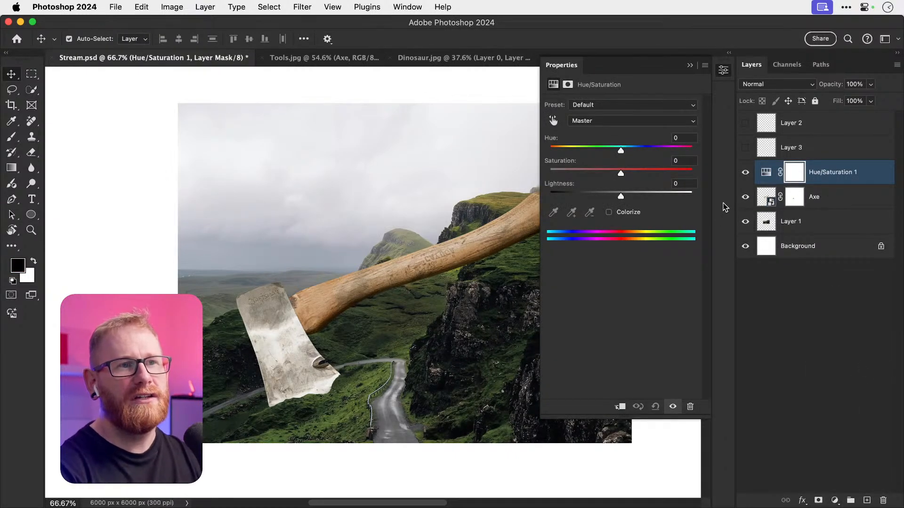
left_click_drag(620, 172, 513, 175)
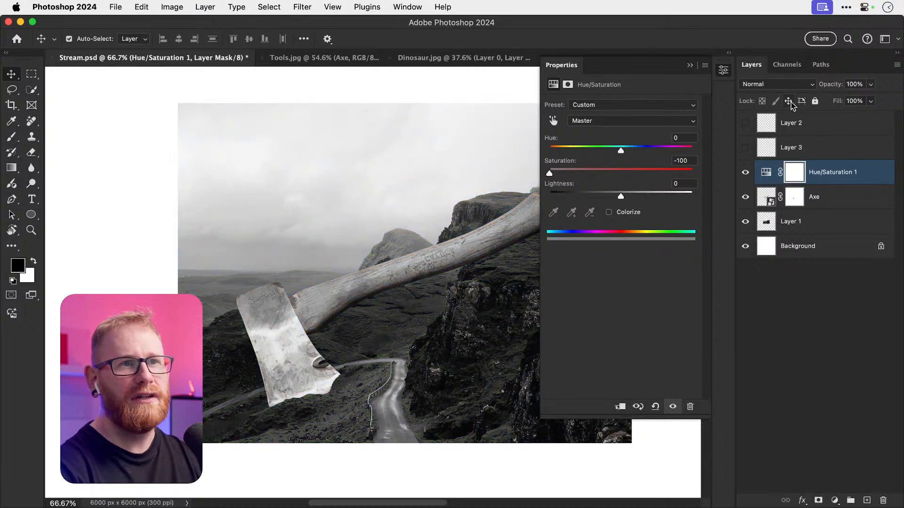
left_click(815, 100)
Step: Delete the hidden Layer 2 and Layer 3
left_click(819, 124)
left_click(818, 147, "shift")
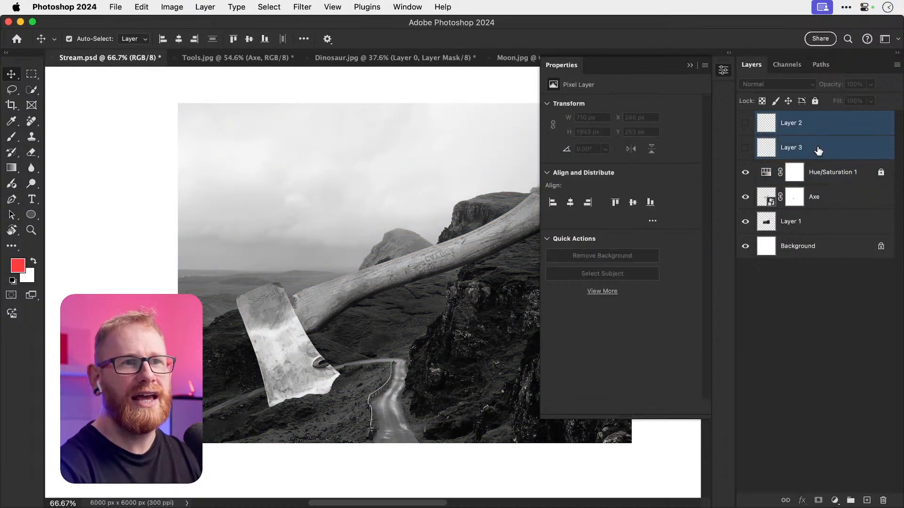
key("Delete")
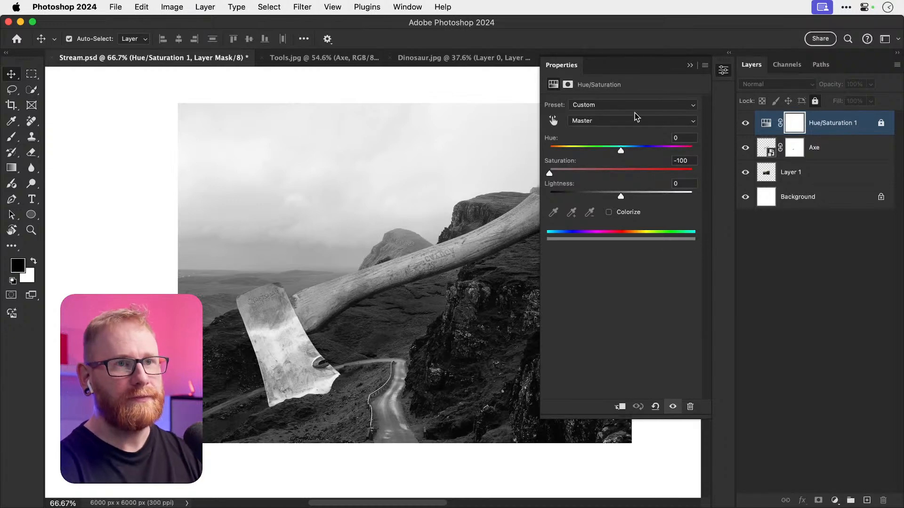
Step: Create a new empty layer and place it above the Hue/Saturation adjustment at the top of the stack
left_click(836, 155)
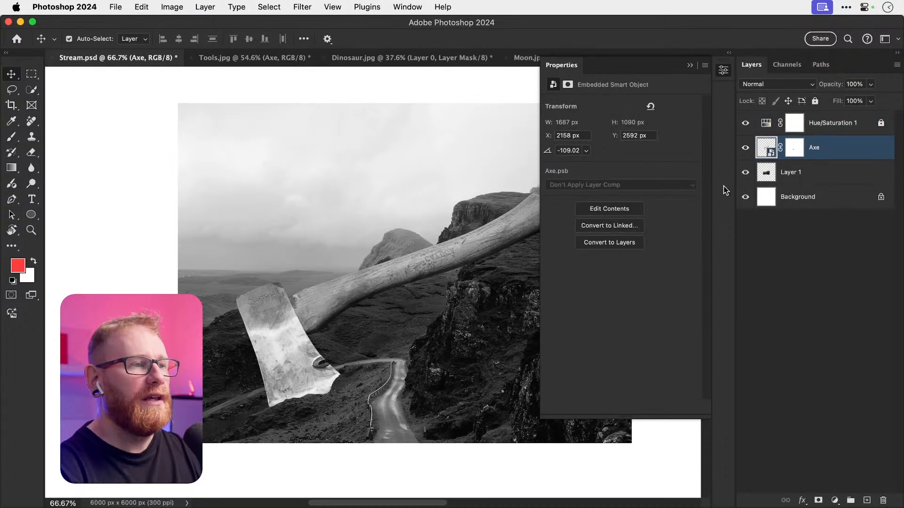
left_click(723, 70)
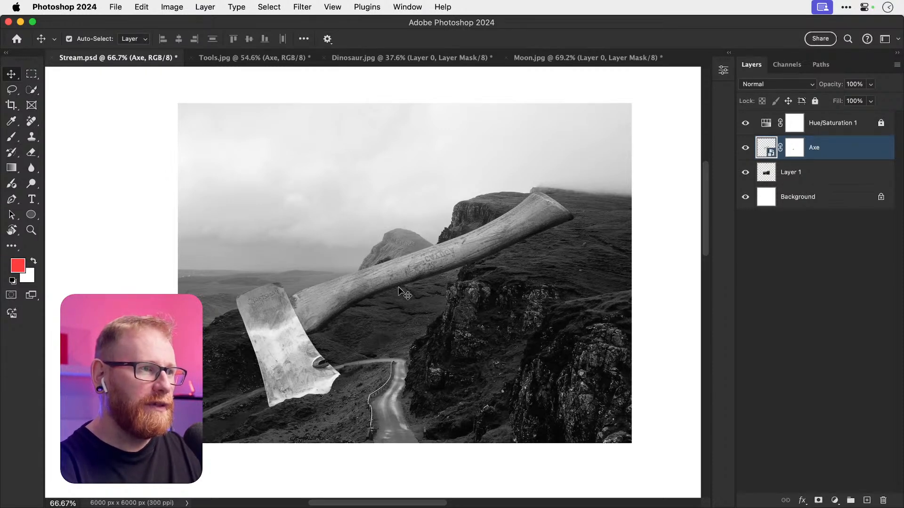
key("z")
left_click_drag(410, 283, 462, 279)
key("v")
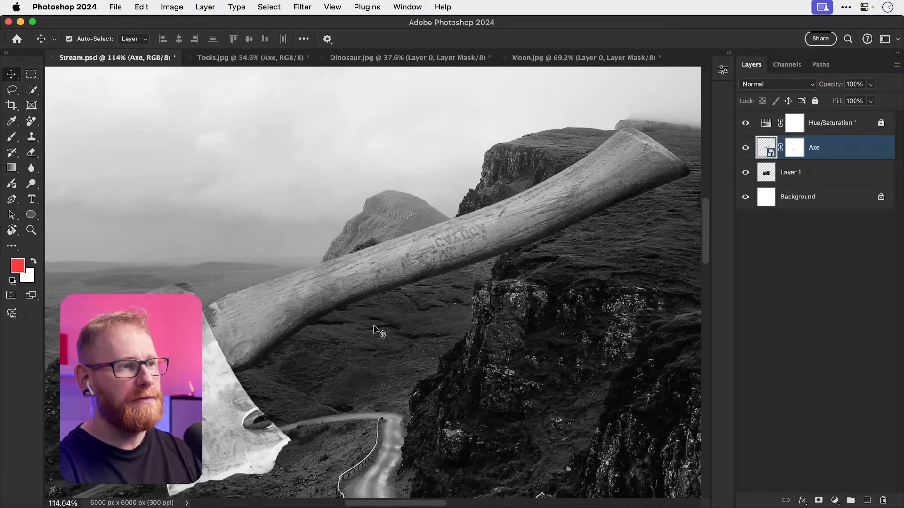
left_click(867, 501)
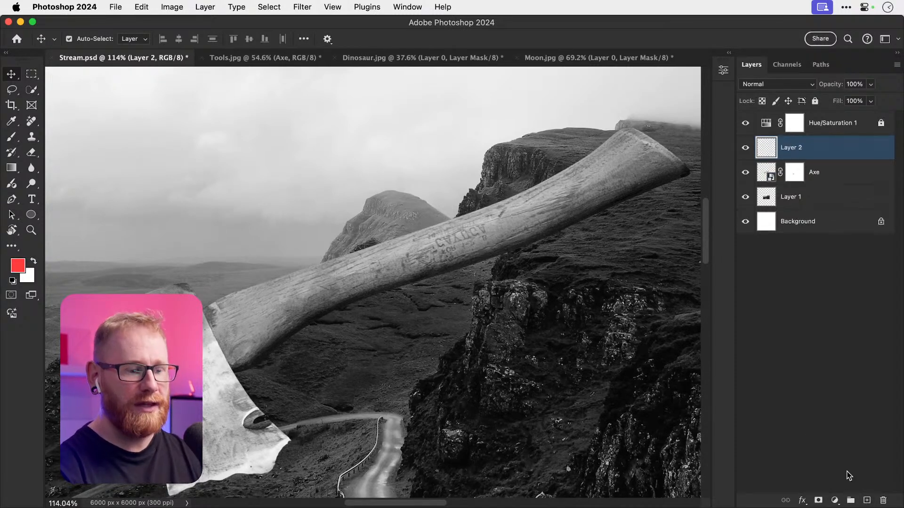
key("super+bracketright")
Step: Sample a dark grey from the hillside below the axe handle and paint a swatch of it in the sky with a 50 px brush
key("i")
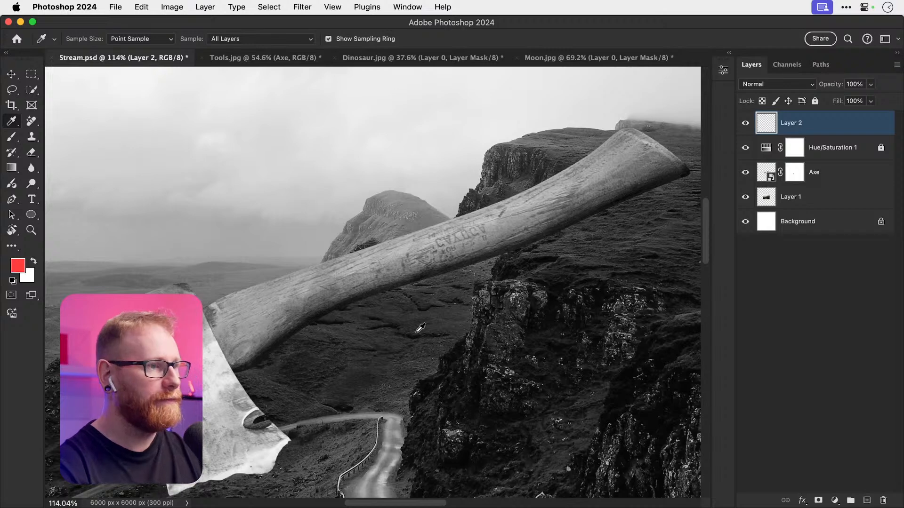
left_click(365, 387)
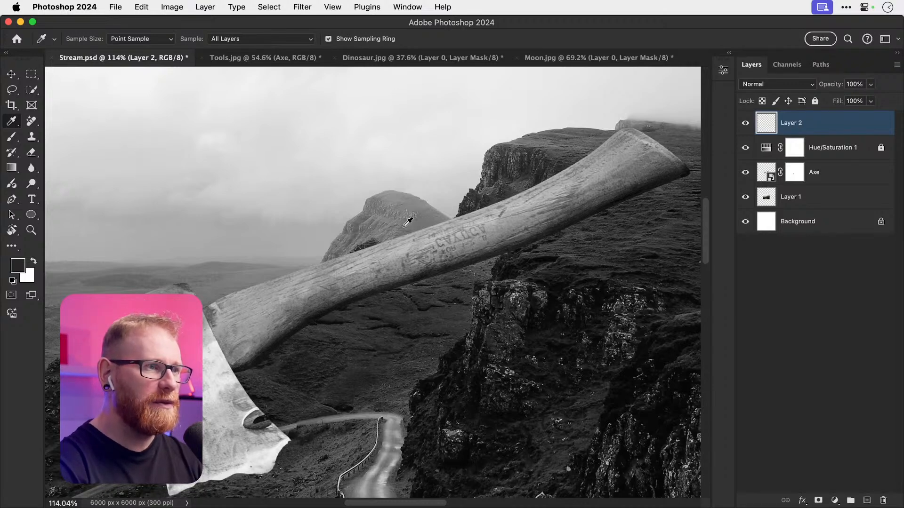
left_click(436, 316)
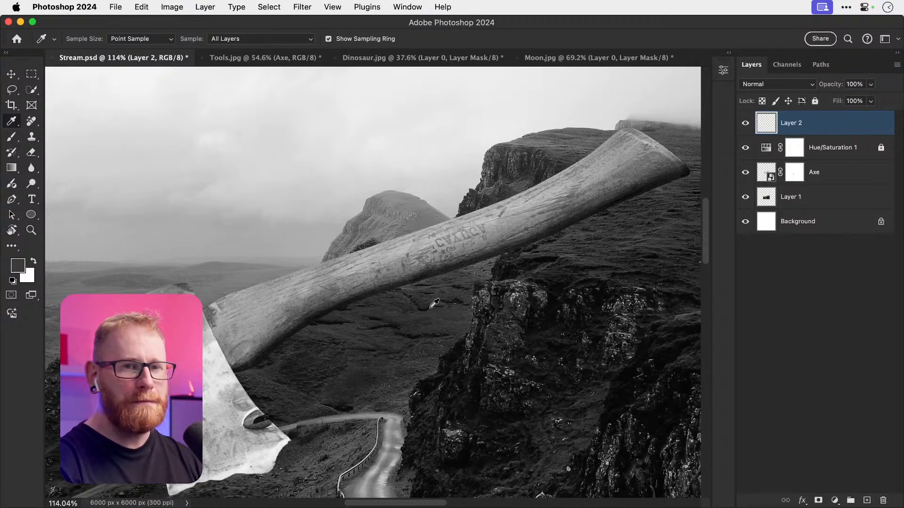
key("b")
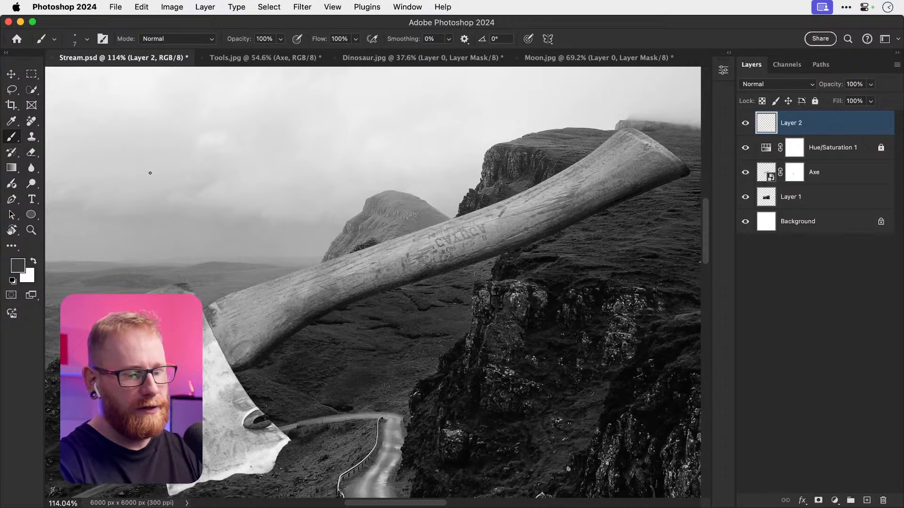
key("bracketright")
key("bracketright")
key("bracketright")
key("bracketright")
key("bracketright")
key("bracketright")
mouse_move(131, 148)
left_mouse_down()
mouse_move(141, 128)
mouse_move(158, 144)
left_mouse_up()
key("super+z")
mouse_move(132, 105)
left_mouse_down()
mouse_move(141, 129)
mouse_move(144, 191)
left_mouse_up()
Step: Sample the light grey of the axe handle and paint a second swatch beside the dark one in the sky
key("o")
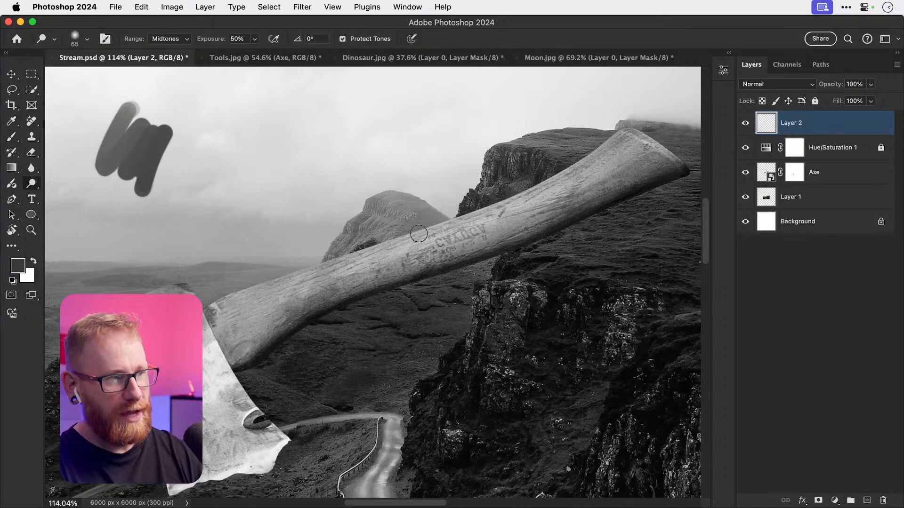
key("i")
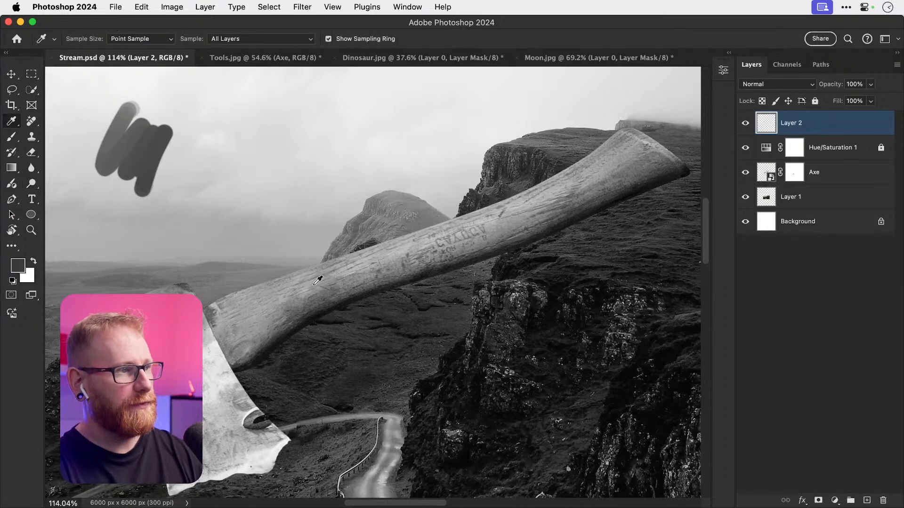
left_click(311, 283)
key("b")
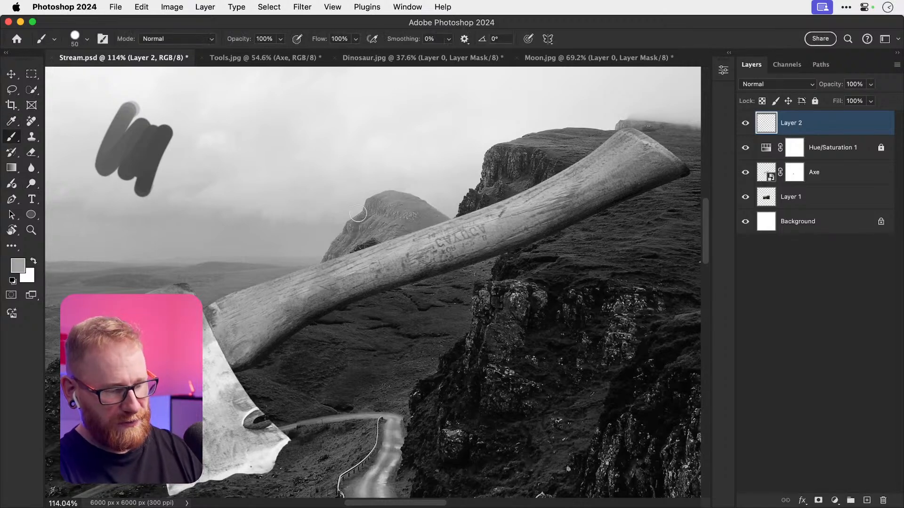
mouse_move(232, 117)
left_mouse_down()
mouse_move(245, 139)
mouse_move(274, 112)
mouse_move(288, 118)
mouse_move(282, 162)
left_mouse_up()
key("v")
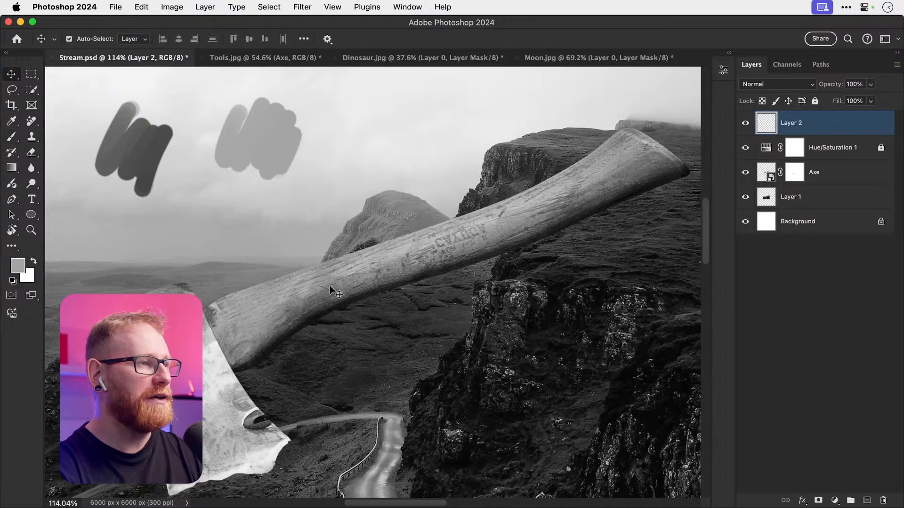
Step: Load the landscape layer's outline as a selection and crop the canvas to it
key("super+0")
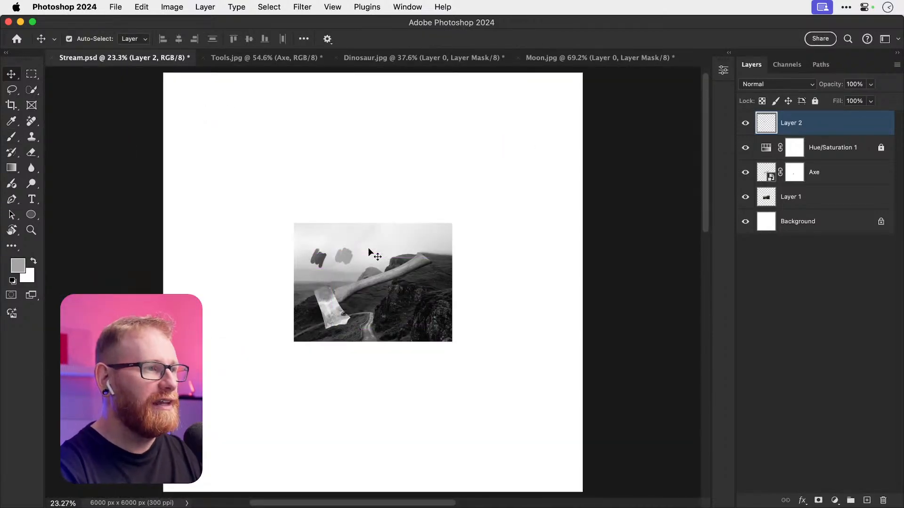
key("super+alt+c")
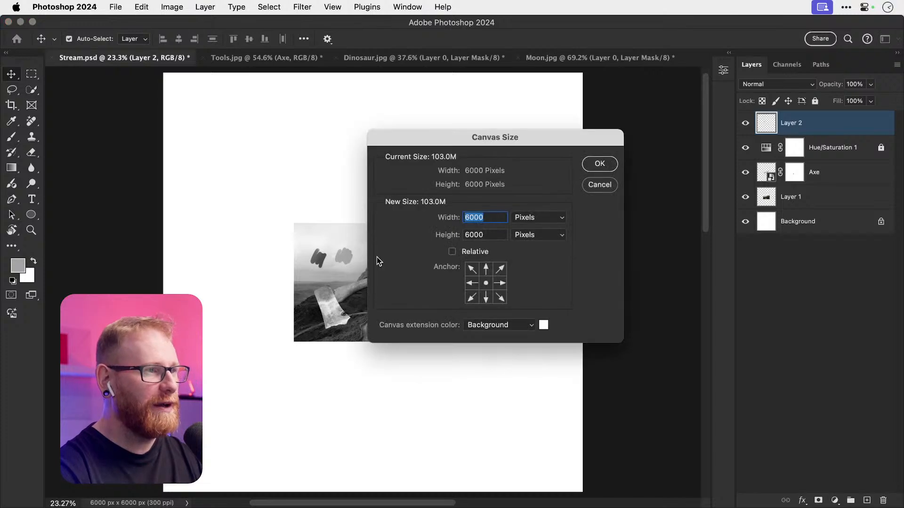
left_click(599, 184)
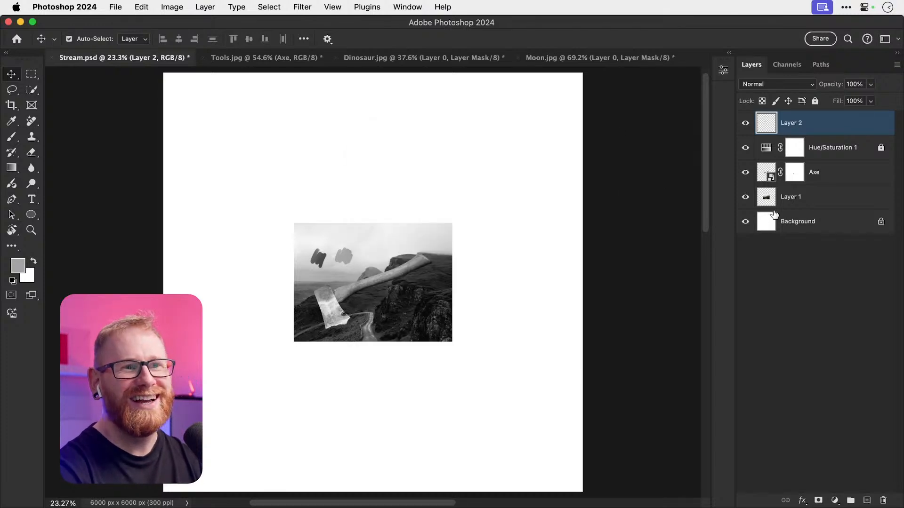
left_click(767, 203, "super")
left_click(171, 7)
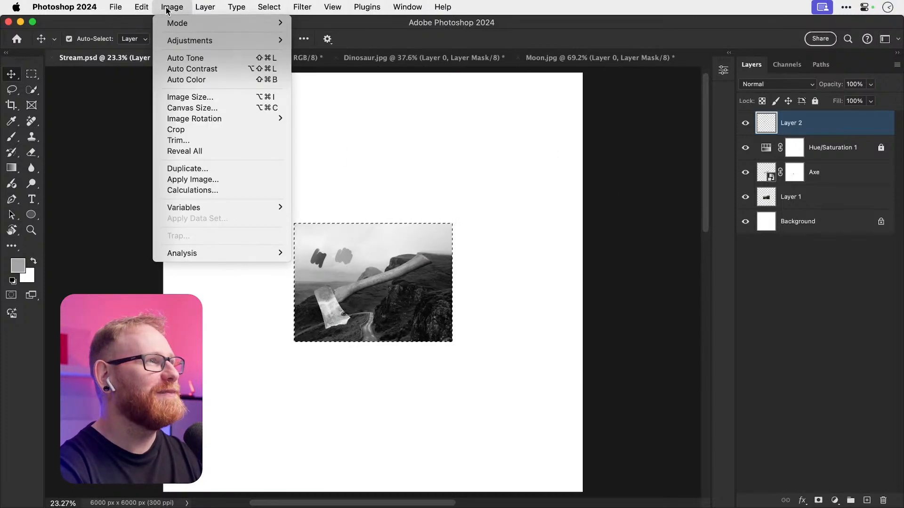
left_click(188, 132)
Step: Compare the composite with and without the Hue/Saturation desaturation, and hide the layer holding the two grey swatches
key("super+1")
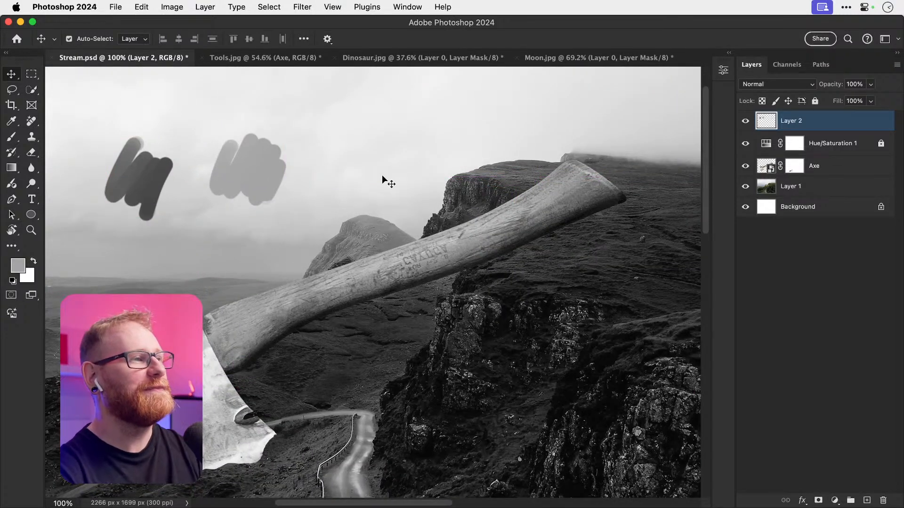
scroll(383, 179, "left", 5)
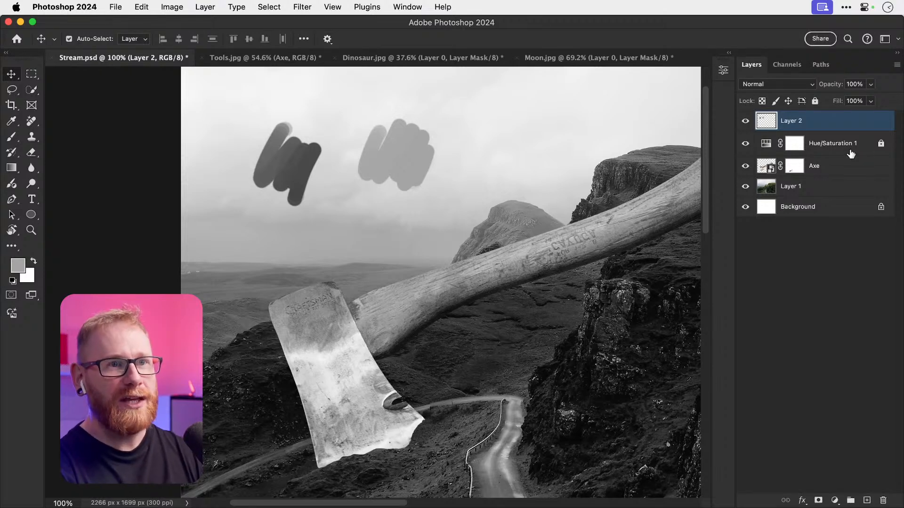
left_click(745, 143)
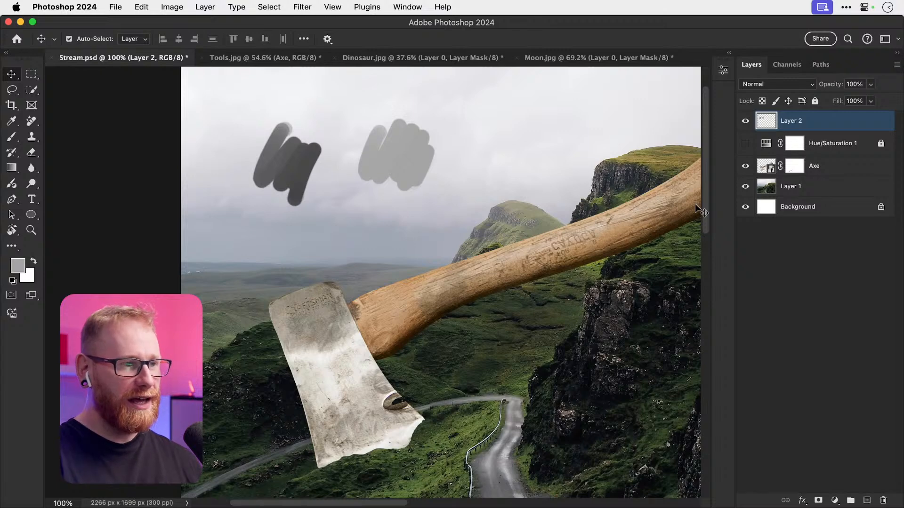
left_click(745, 144)
left_click(745, 121)
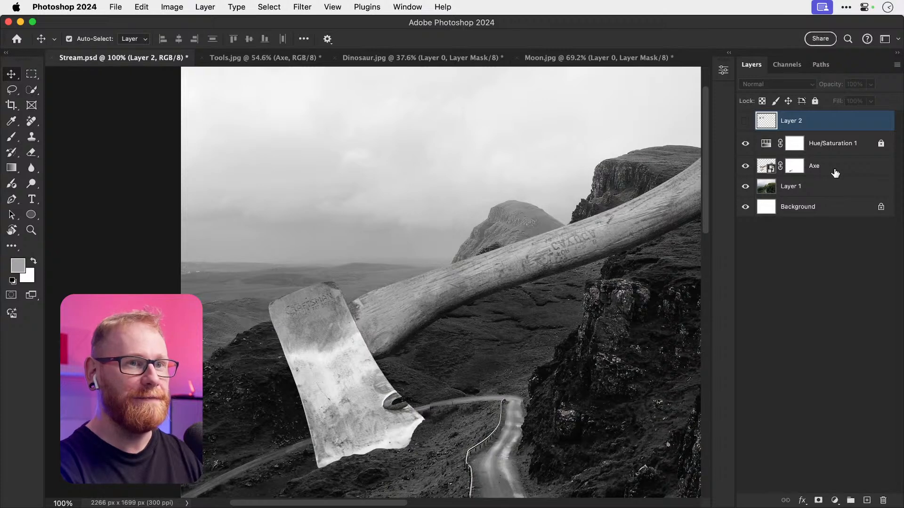
Step: Add a Curves adjustment layer directly above the Axe layer and clip it to the axe
left_click(836, 173)
left_click_drag(597, 298, 498, 261)
key("super+0")
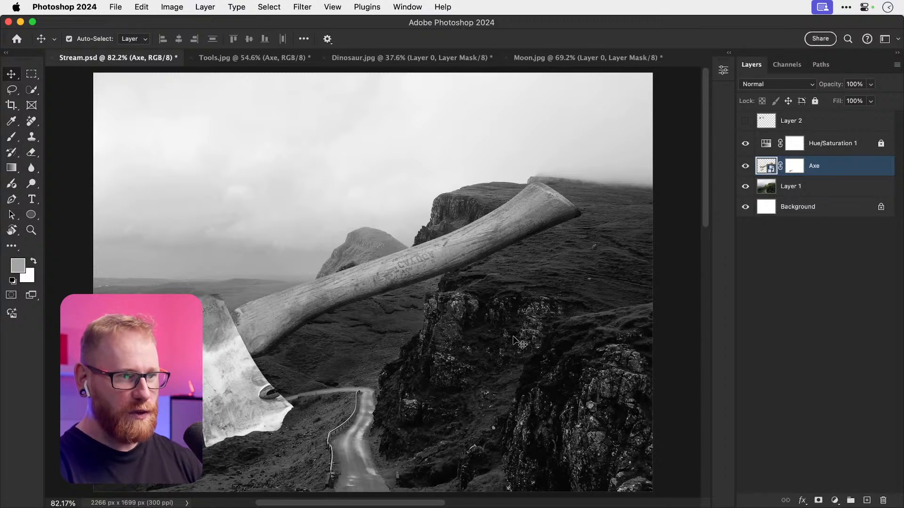
left_click(835, 501)
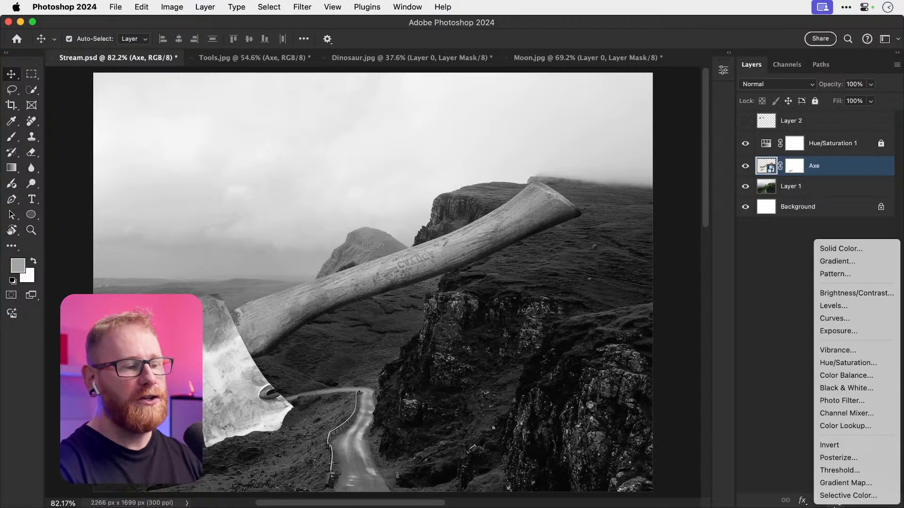
left_click(852, 317)
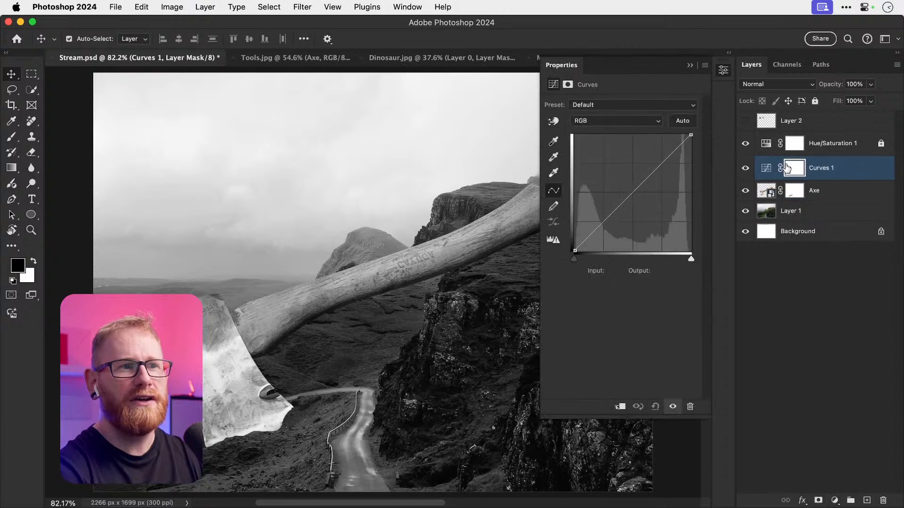
left_click(620, 408)
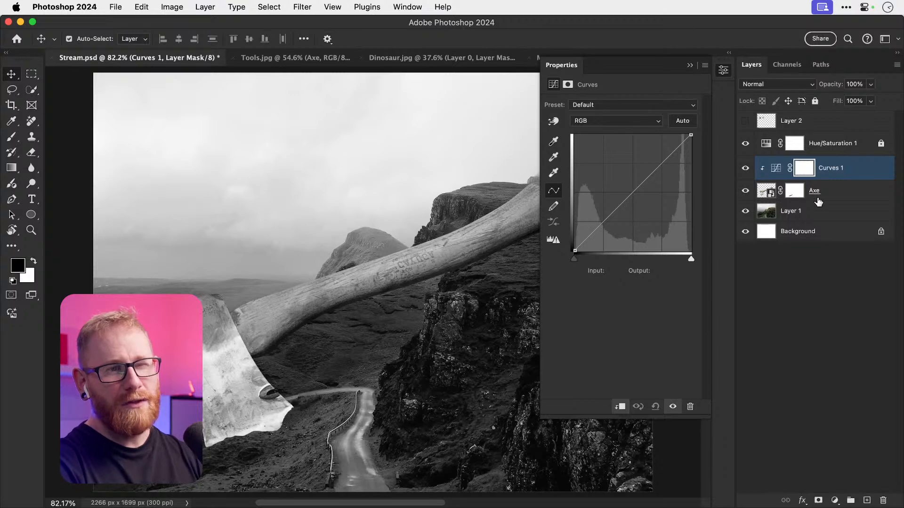
Step: Try reshaping the curve of the adjustment clipped to the axe, and undo the change
left_click_drag(633, 193, 617, 212)
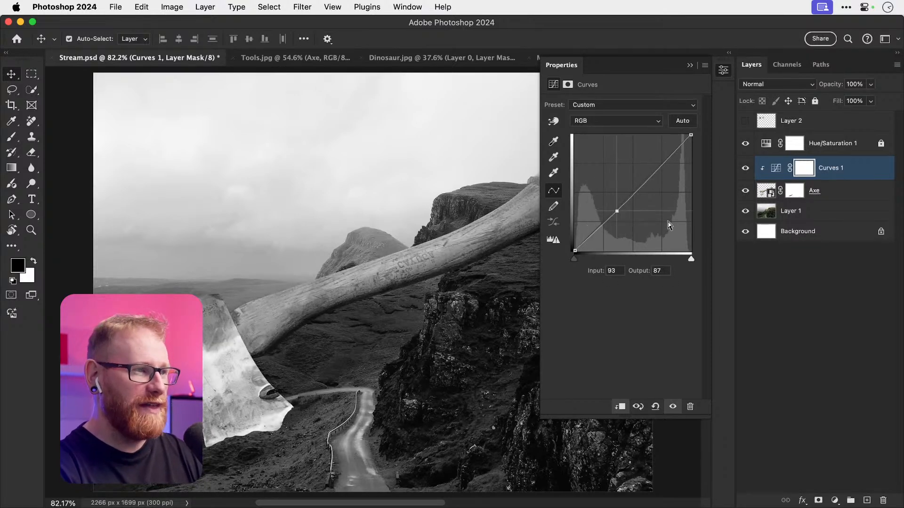
key("super+z")
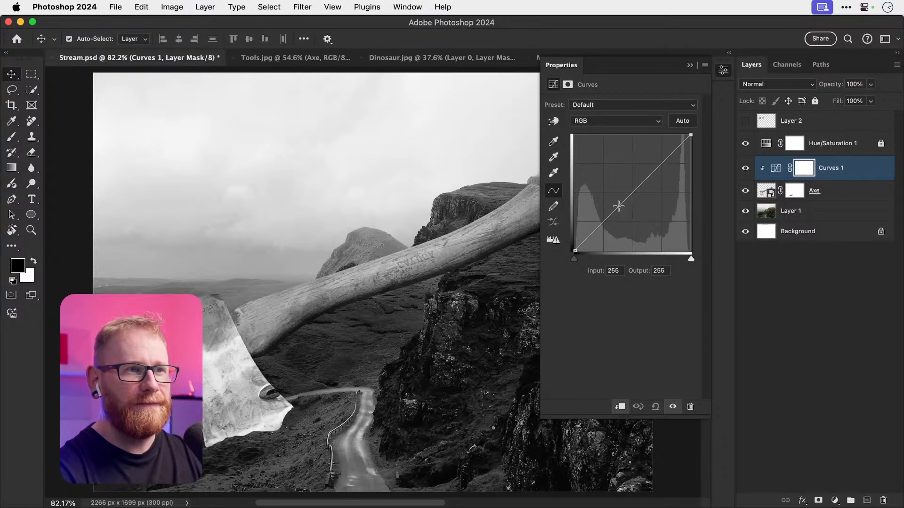
left_click_drag(619, 206, 723, 149)
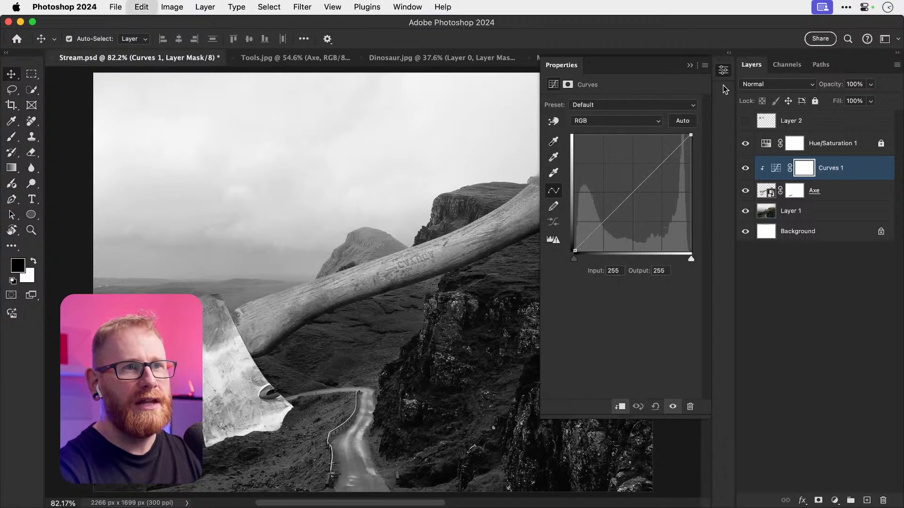
Step: Hide the Curves adjustment and add an Exposure adjustment layer above it, clipped to the axe
left_click(723, 70)
left_click(745, 168)
left_click(835, 501)
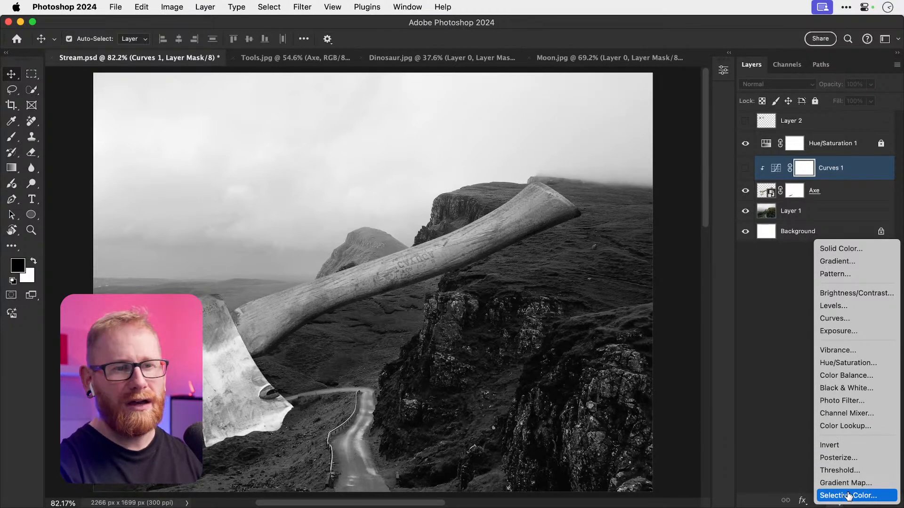
left_click(869, 335)
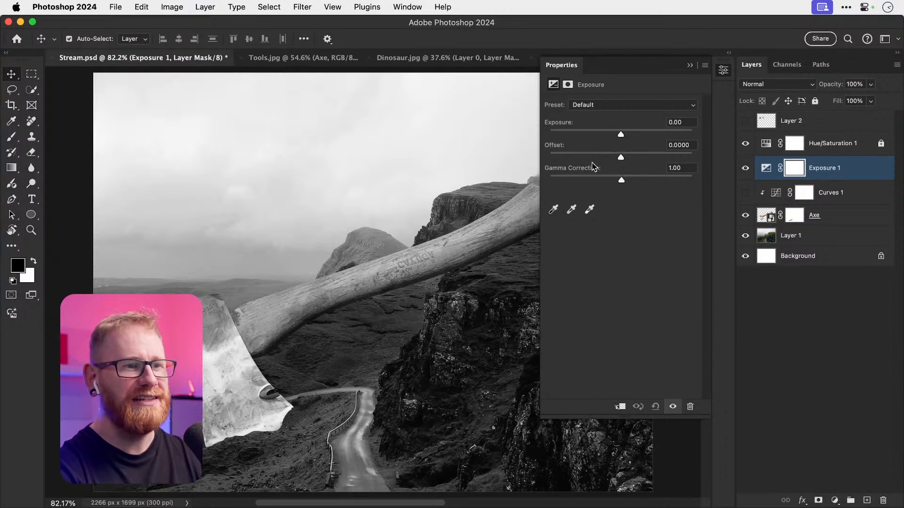
left_click(621, 408)
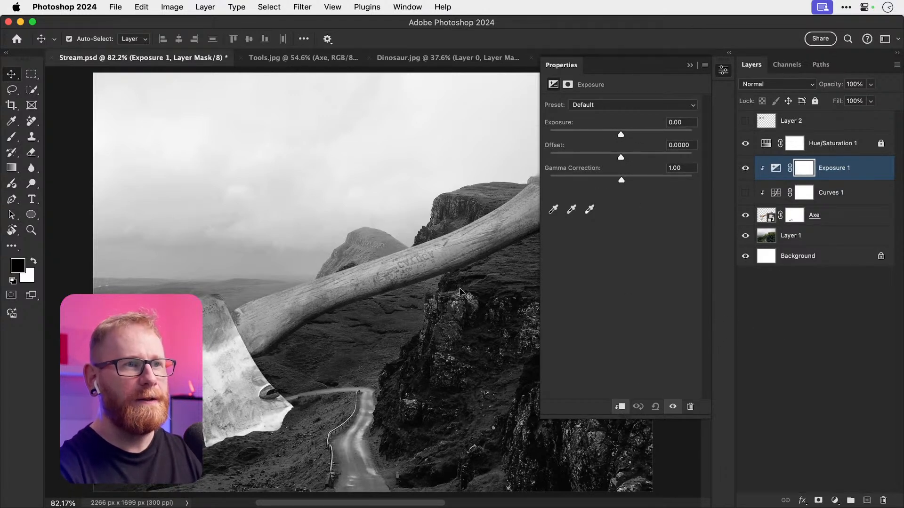
Step: Try darkening the axe with exposure -0.78 and gamma 0.81, and brightening it with exposure +0.78 and gamma 1.19
scroll(395, 266, "right", 3)
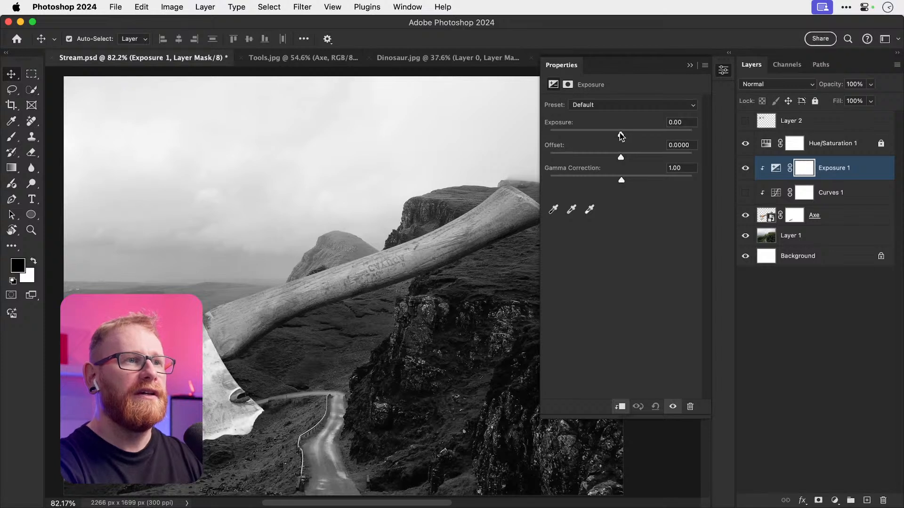
left_click_drag(622, 136, 612, 136)
left_click_drag(621, 183, 631, 182)
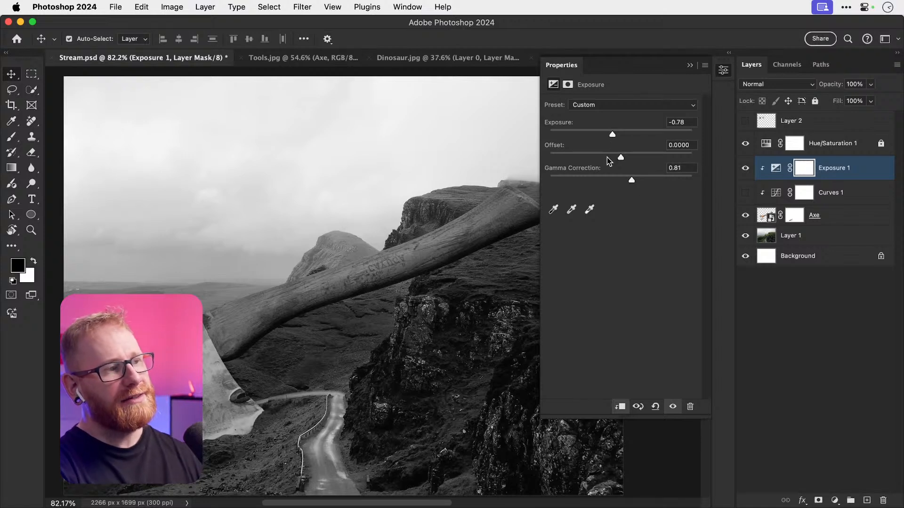
left_click_drag(612, 136, 629, 137)
left_click_drag(632, 181, 614, 183)
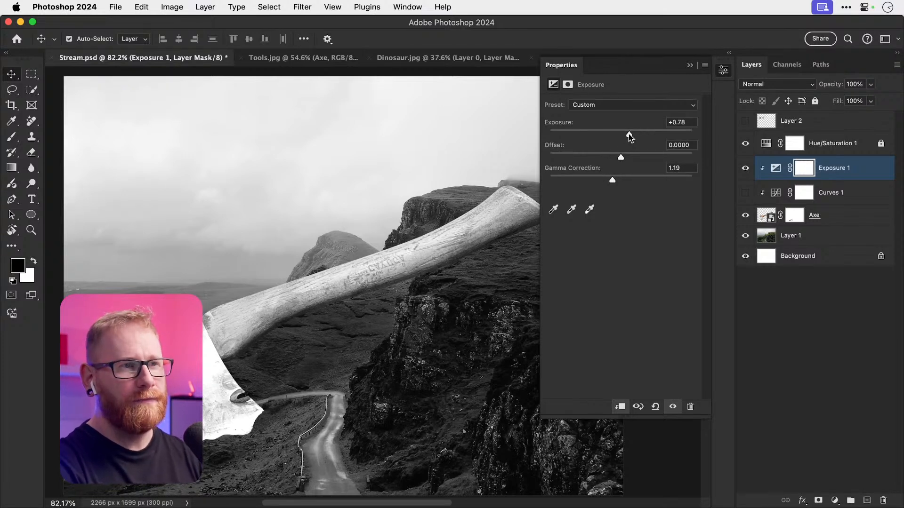
Step: Set the Exposure adjustment's gamma correction to 0.81 and its exposure to -1.12
left_click_drag(629, 135, 631, 135)
left_click_drag(613, 180, 631, 181)
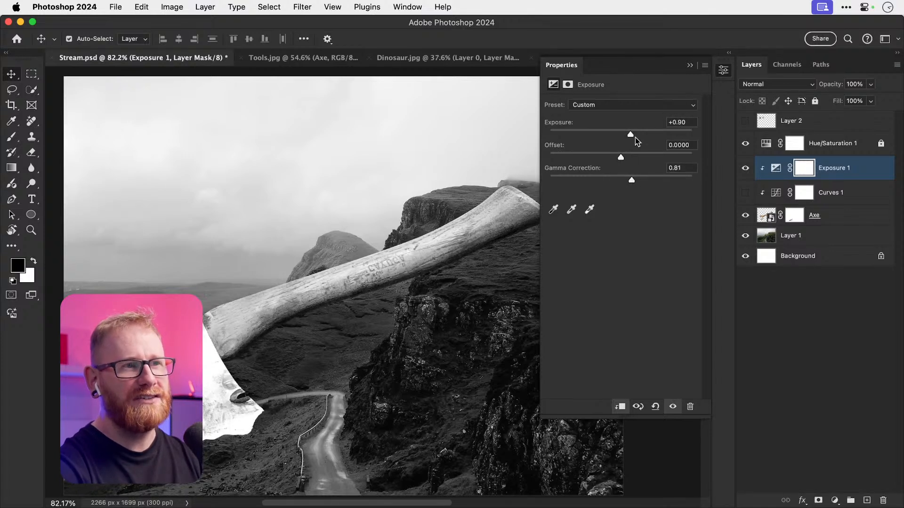
left_click_drag(631, 135, 612, 135)
Step: Compare the Curves and Exposure adjustments by toggling their visibility, leave only Exposure shown, and reopen its settings
left_click(745, 192)
left_click(745, 168)
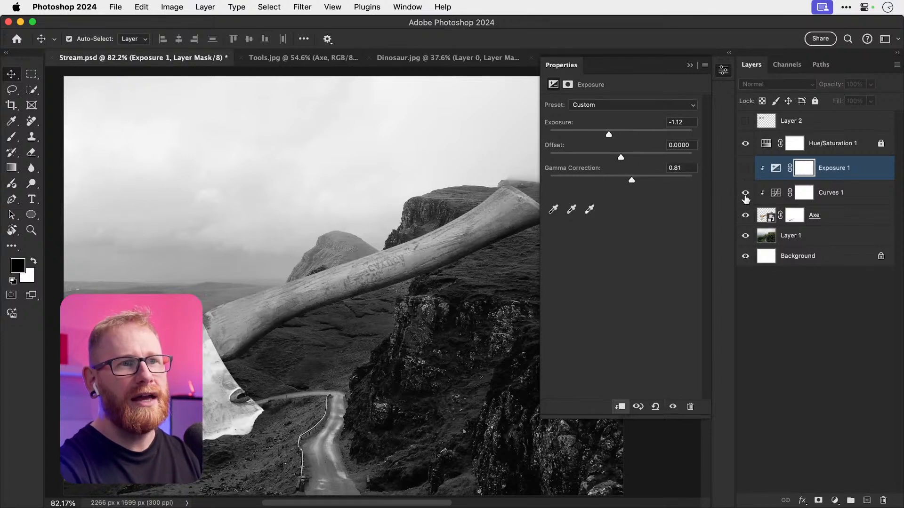
left_click(775, 197)
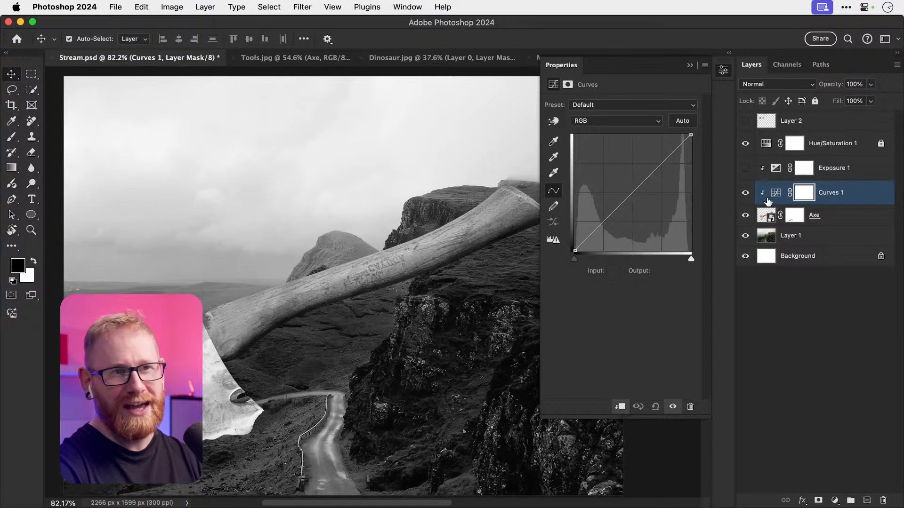
left_click(745, 192)
left_click(746, 168)
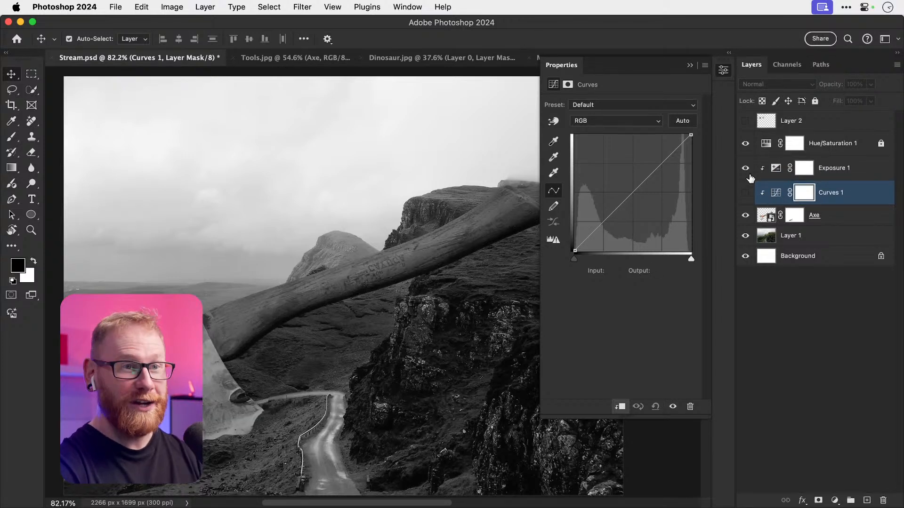
left_click(775, 173)
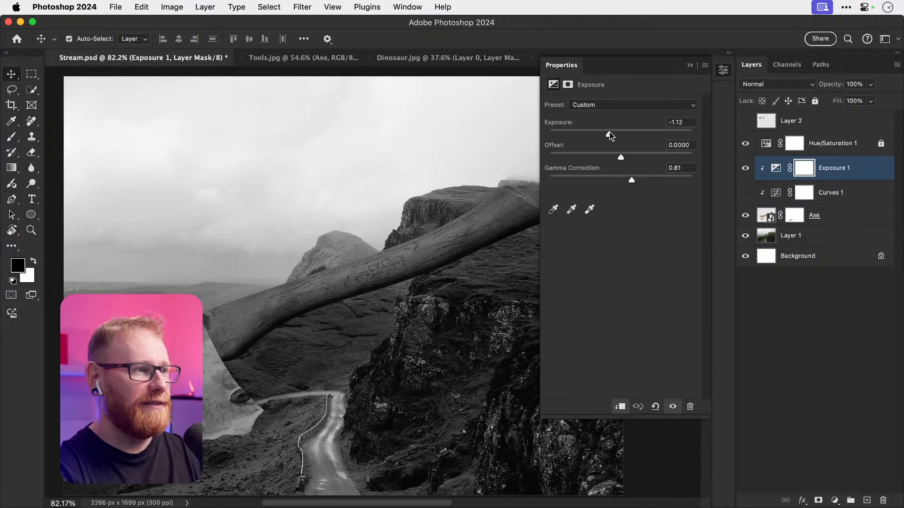
scroll(414, 301, "down", 3)
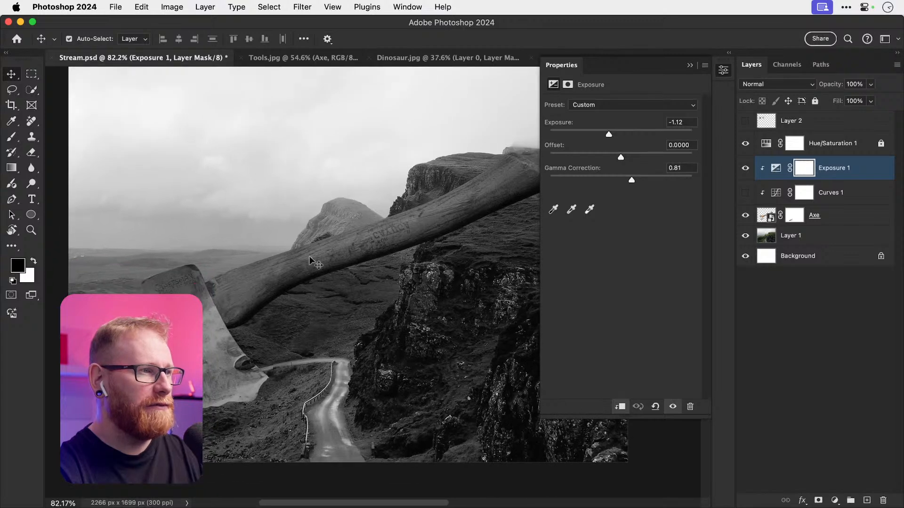
Step: Compare the axe with and without its Exposure adjustment, and set exposure to -0.56 and gamma correction to 0.88
scroll(412, 257, "up", 3)
scroll(412, 257, "left", 2)
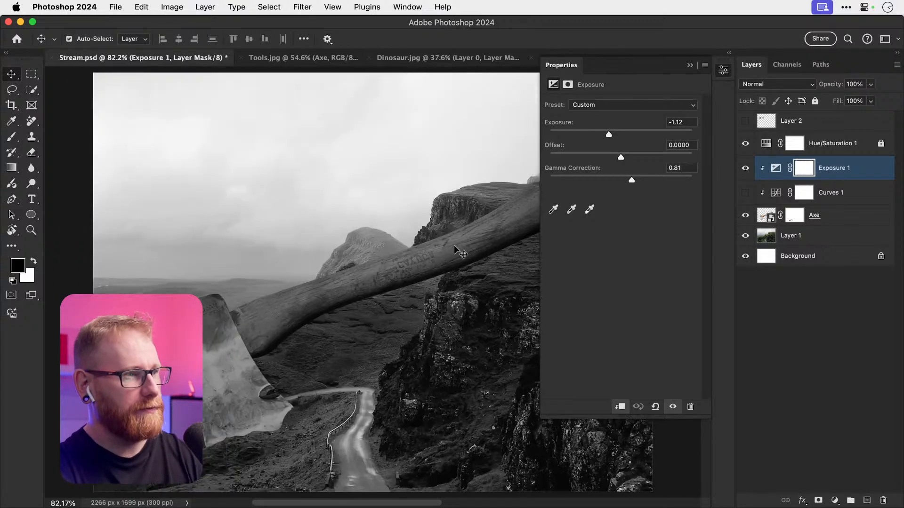
left_click(746, 168)
left_click(746, 169)
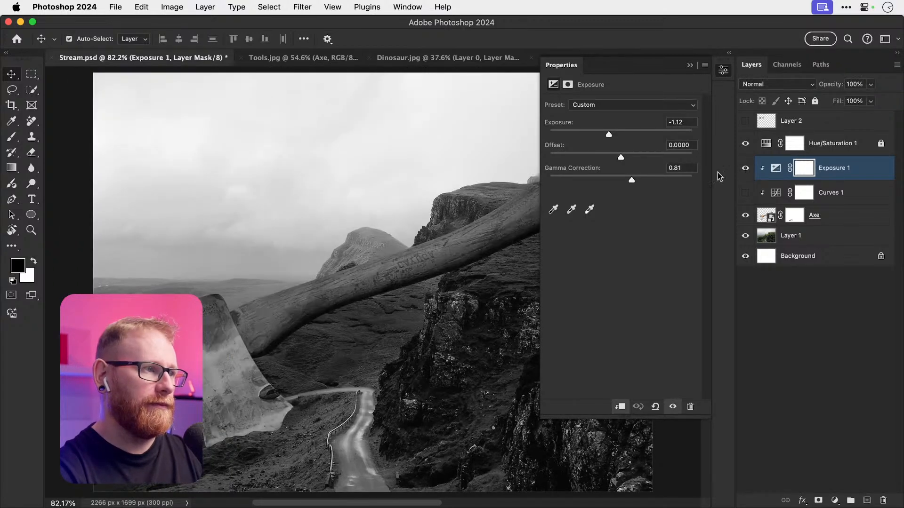
left_click_drag(610, 136, 612, 135)
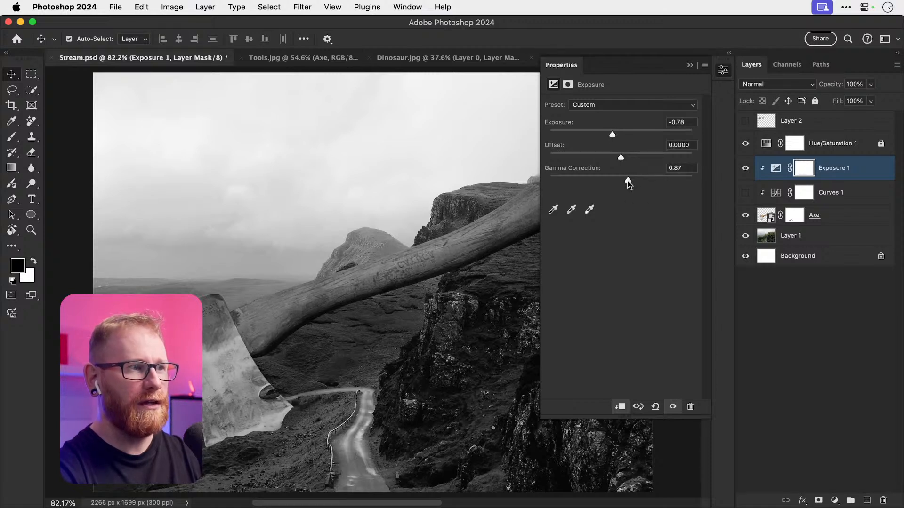
left_click_drag(628, 181, 626, 181)
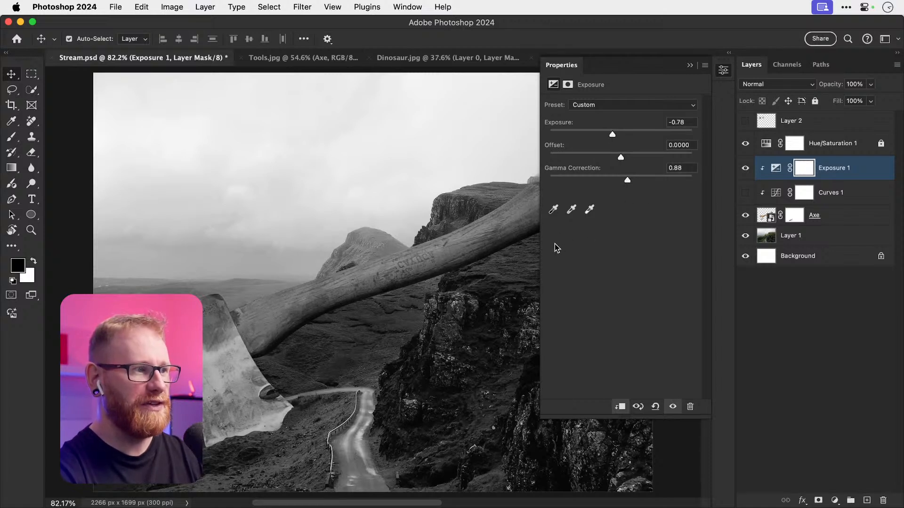
key("super+minus")
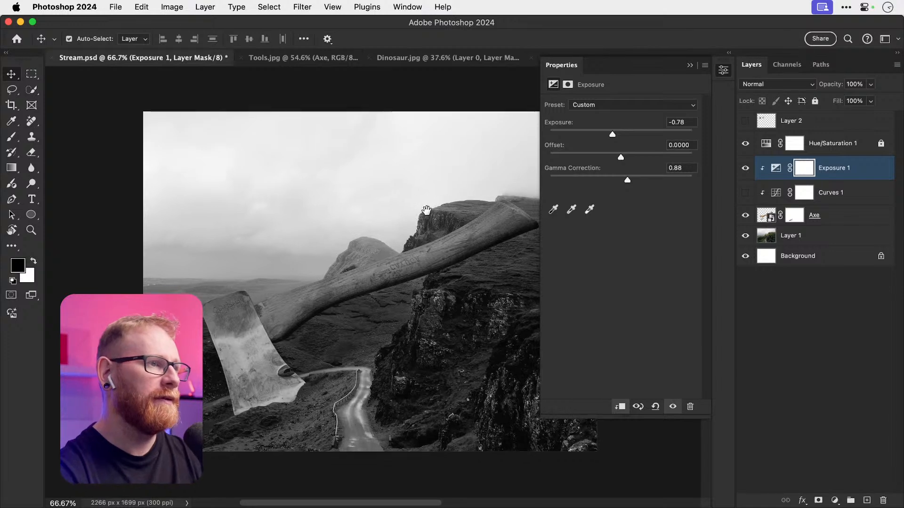
left_click_drag(426, 210, 389, 215)
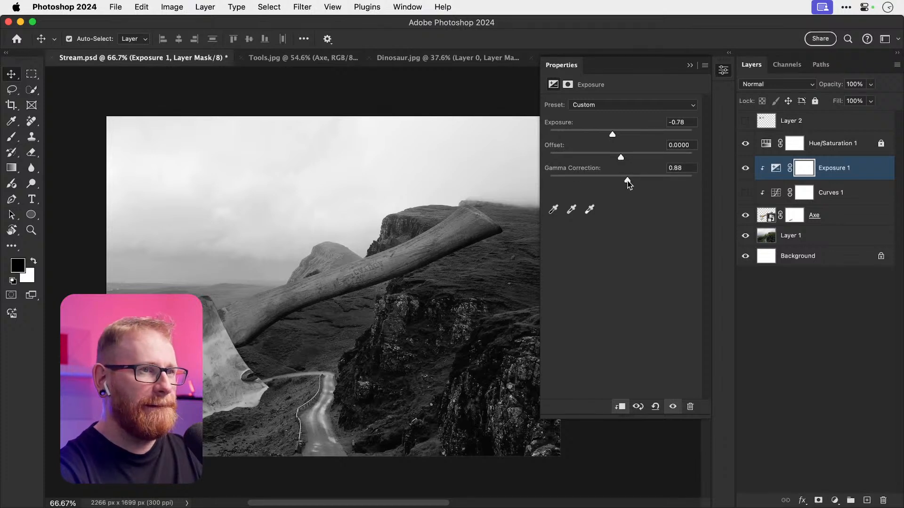
left_click_drag(614, 135, 615, 133)
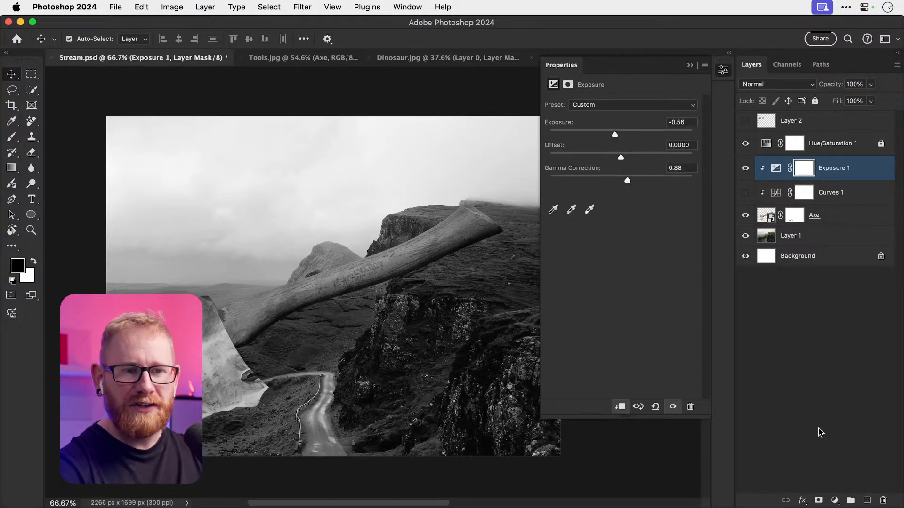
Step: Add a second Exposure adjustment layer with exposure +0.50 and gamma correction 1.25, clipped to the axe
left_click(834, 500)
left_click(851, 370)
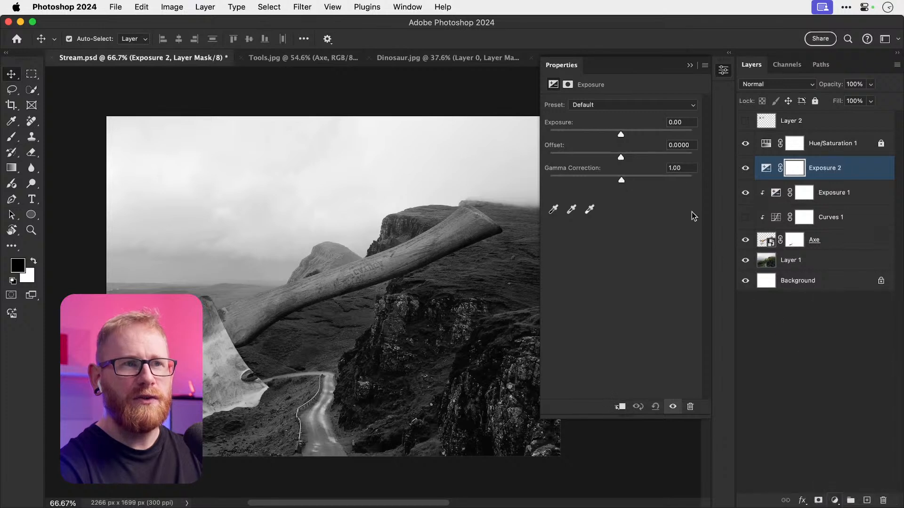
left_click_drag(621, 134, 627, 134)
left_click_drag(622, 181, 610, 181)
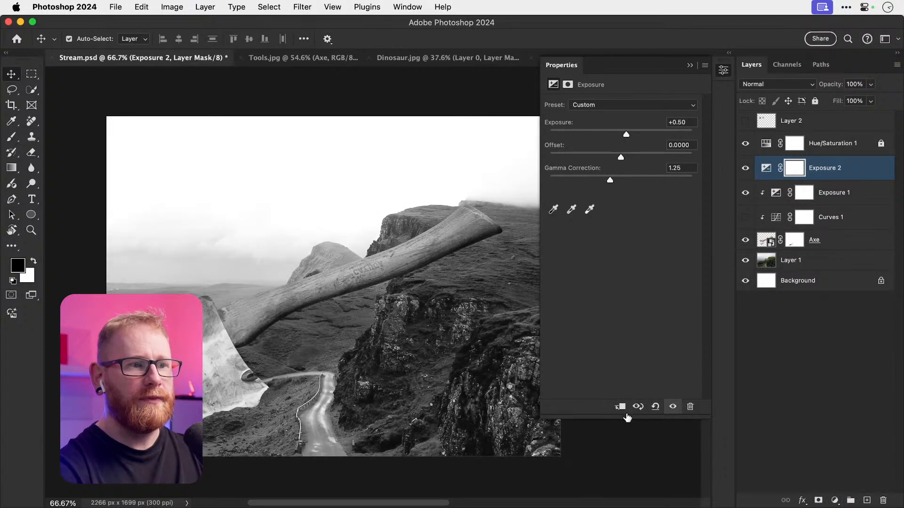
left_click(620, 407)
Step: Rename the brightening Exposure layer to Highlights and the darkening one to Shadows
double_click(832, 168)
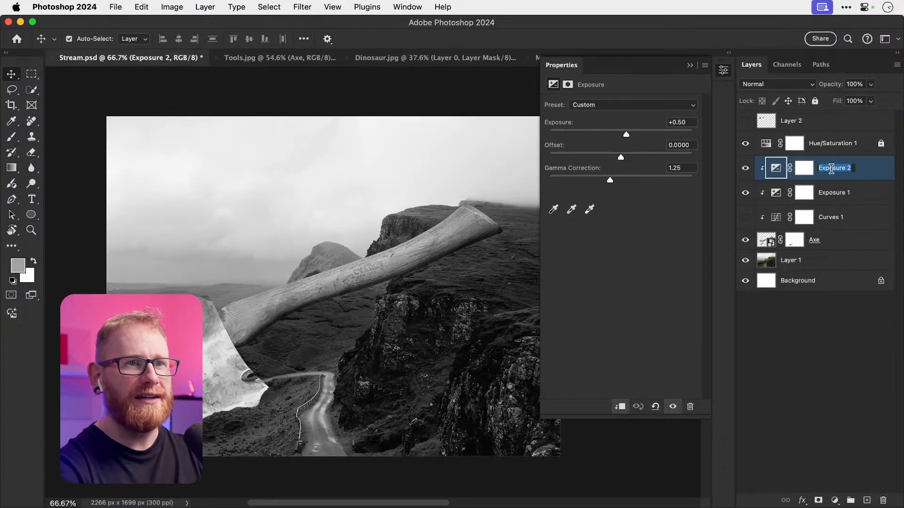
type("Highlig")
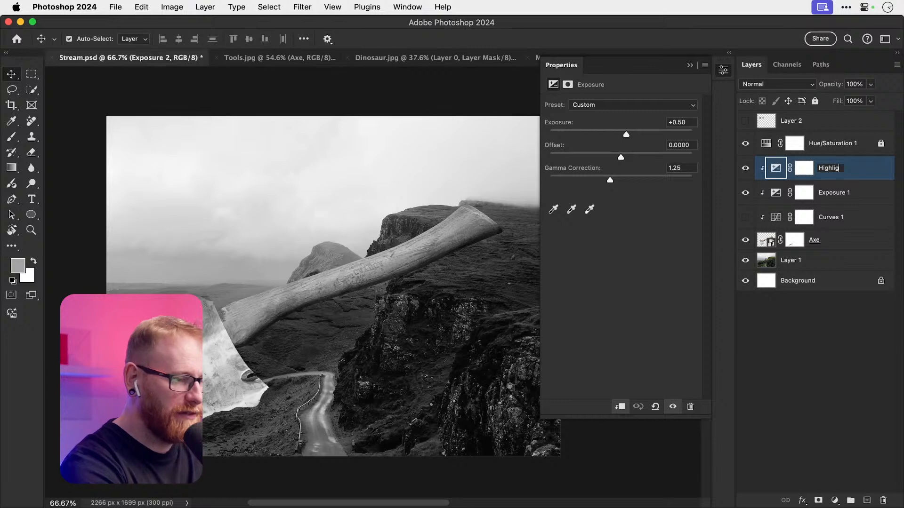
type("hts")
key("Return")
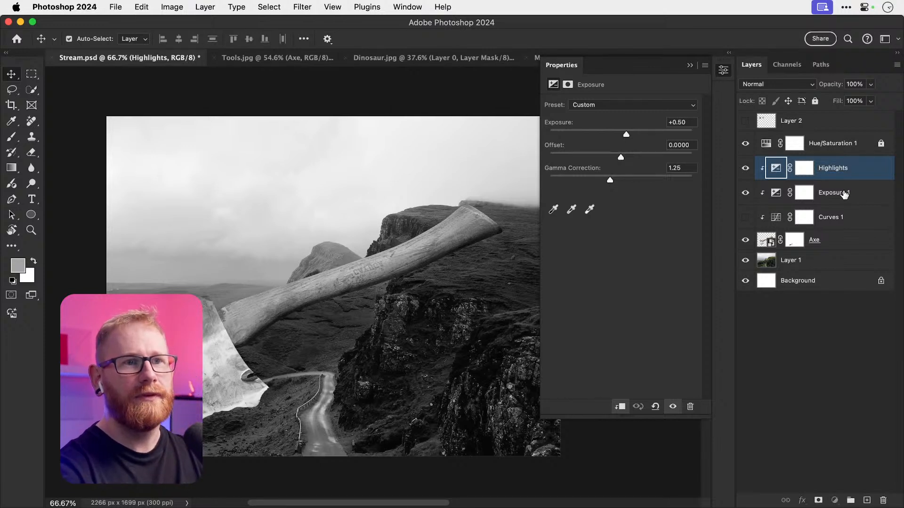
double_click(841, 192)
type("Shadows")
key("Return")
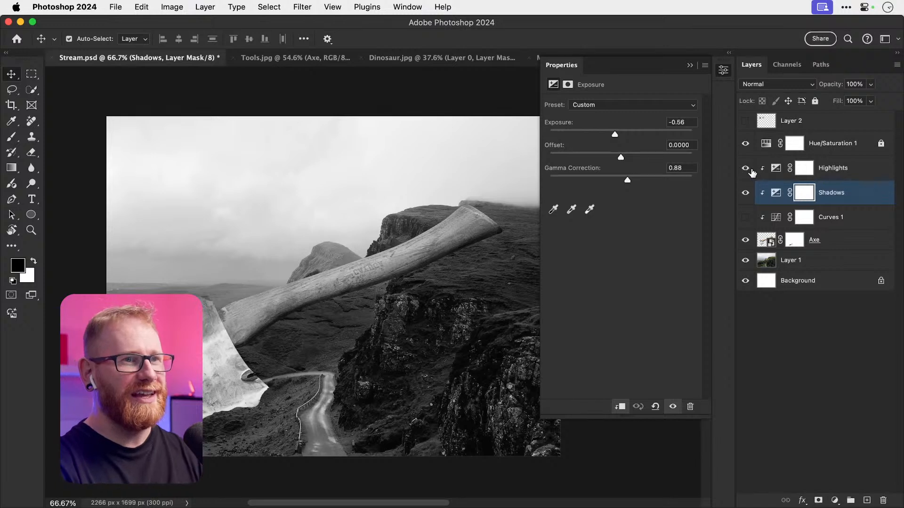
Step: Compare the axe with and without the Highlights and Shadows adjustments by toggling their visibility
left_click(745, 175)
left_click(749, 189)
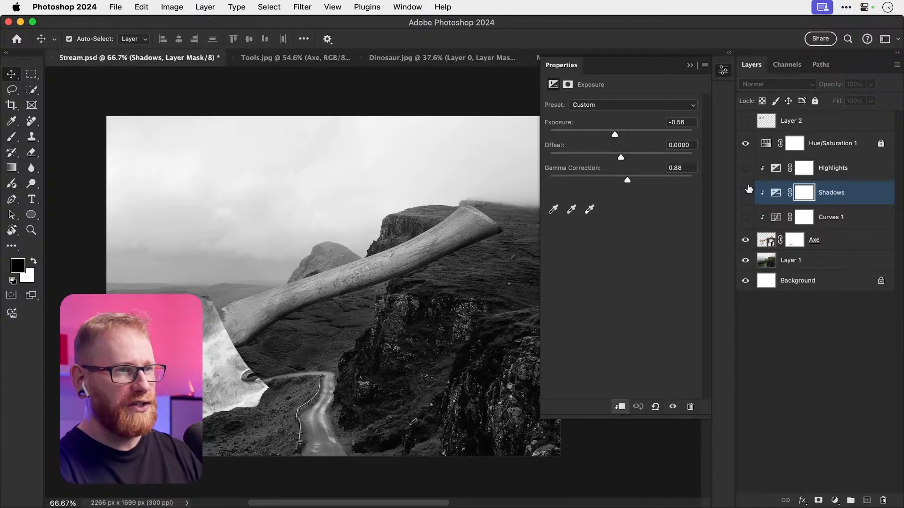
left_click_drag(745, 176, 745, 192)
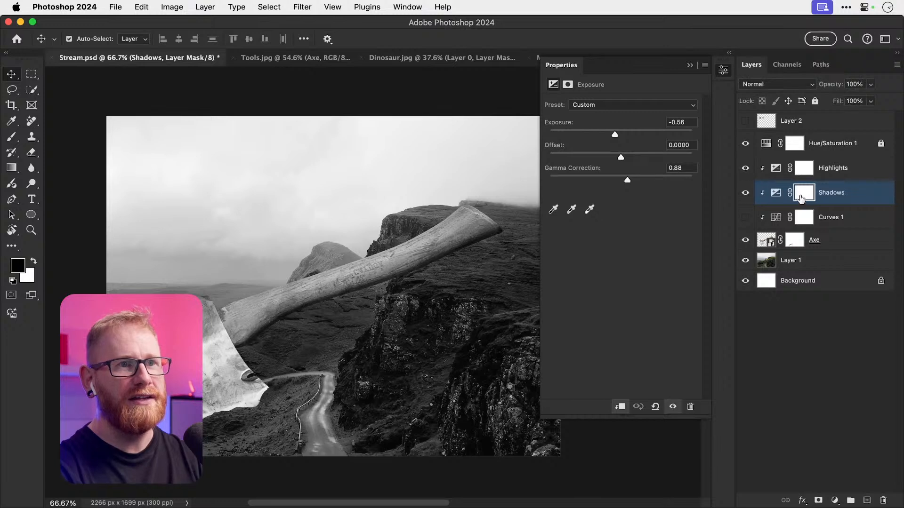
Step: Target the Shadows layer's mask with the Brush tool active, and try inverting the mask
left_click(803, 196)
key("b")
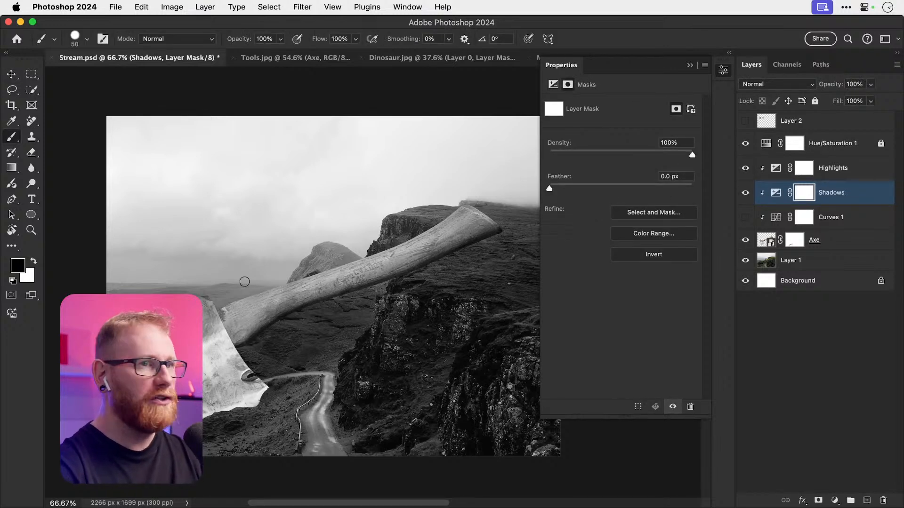
key("super+i")
key("super+i")
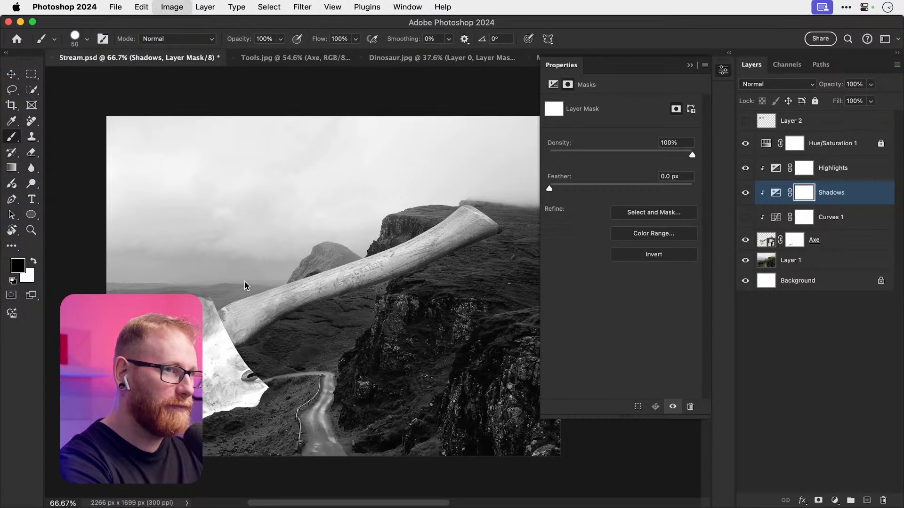
Step: Hide the Highlights layer and set the Shadows adjustment to exposure -1.74 and gamma correction 0.68
left_click(745, 168)
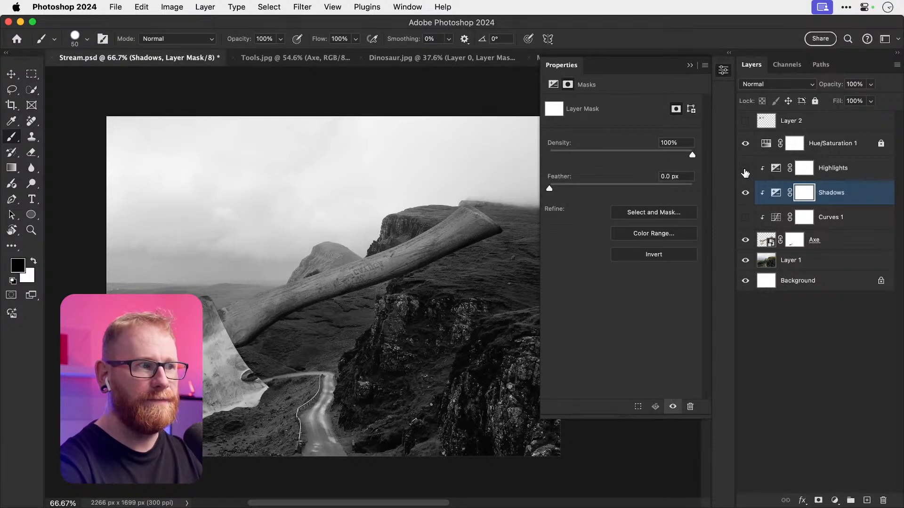
left_click(776, 193)
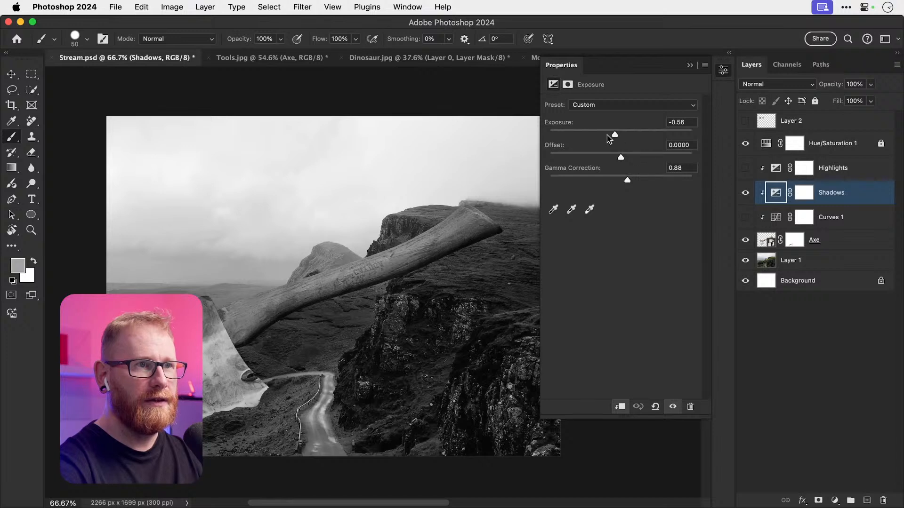
left_click_drag(608, 139, 597, 137)
left_click_drag(628, 181, 643, 182)
left_click_drag(603, 135, 601, 135)
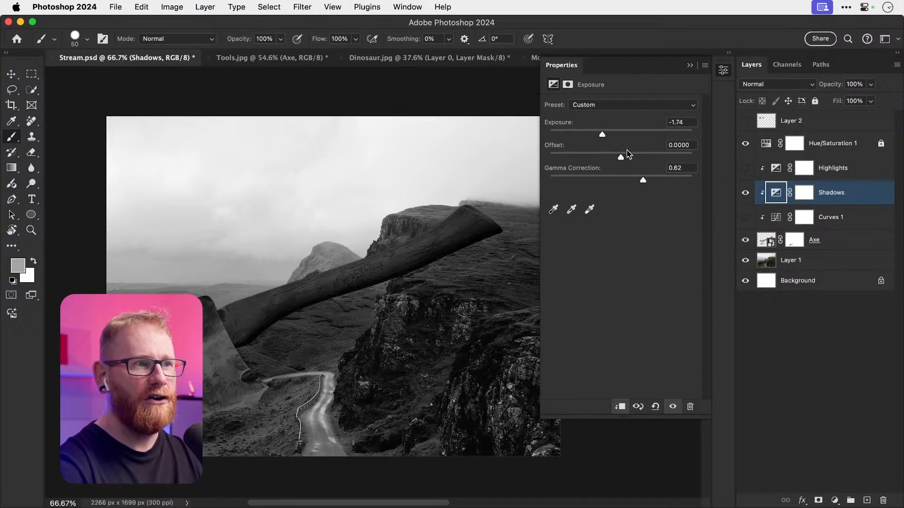
left_click_drag(642, 182, 639, 182)
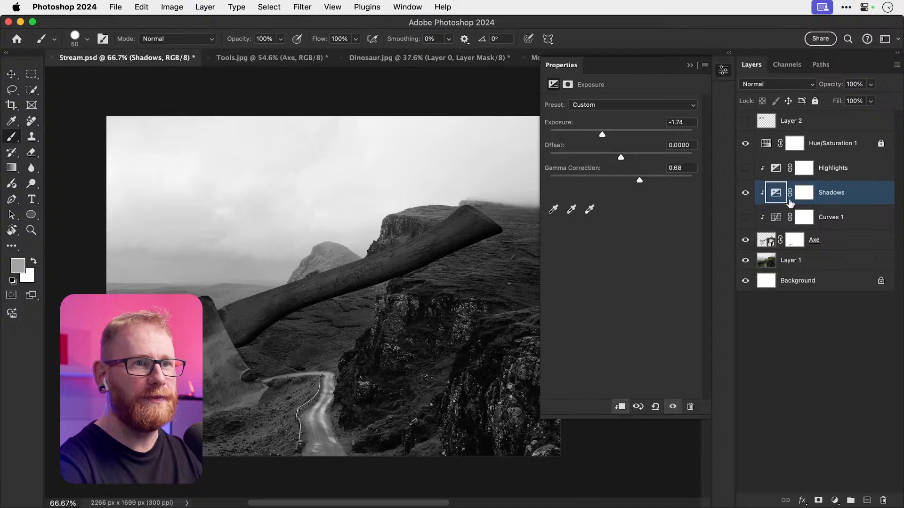
Step: Invert the Shadows mask to black and set up a low-hardness brush with white as the foreground colour
left_click(810, 195)
key("super+i")
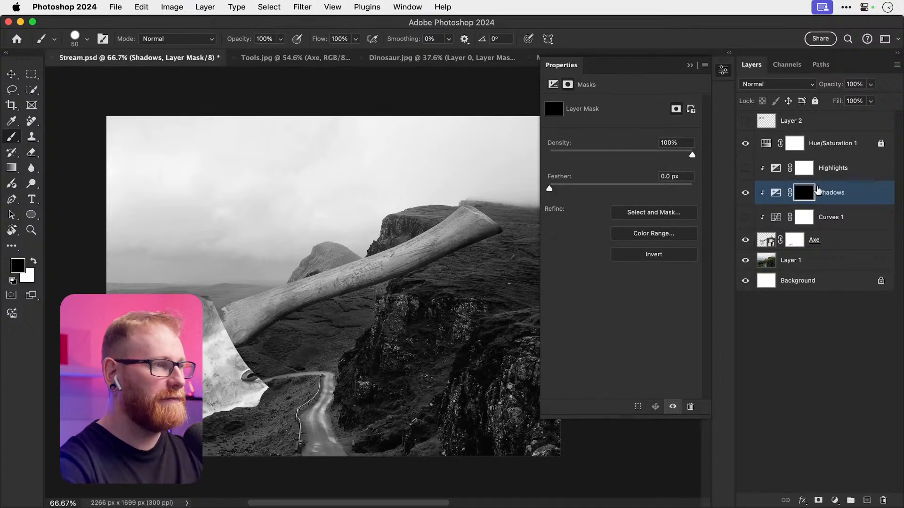
key("x")
left_click(86, 39)
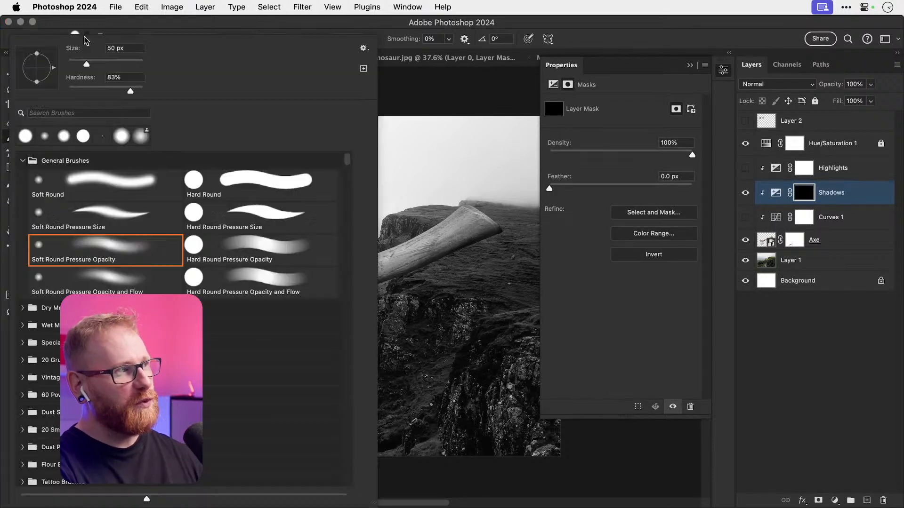
mouse_move(131, 90)
left_mouse_down()
mouse_move(119, 91)
mouse_move(149, 89)
left_mouse_up()
left_click_drag(126, 93, 73, 91)
left_click(470, 100)
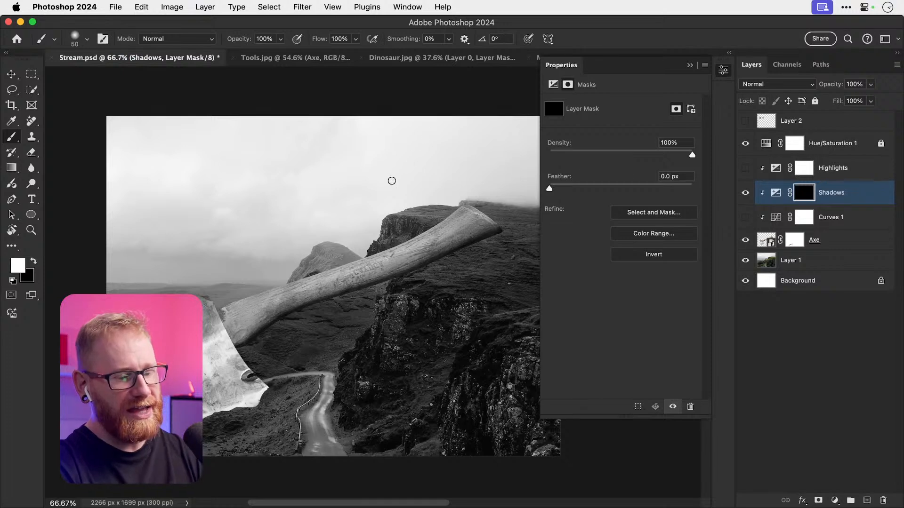
Step: Paint white on the Shadows mask along the blade's lower edge and the handle's underside with a 250 to 300 px brush
key("bracketright")
key("bracketright")
key("bracketright")
key("bracketright")
key("bracketright")
key("bracketright")
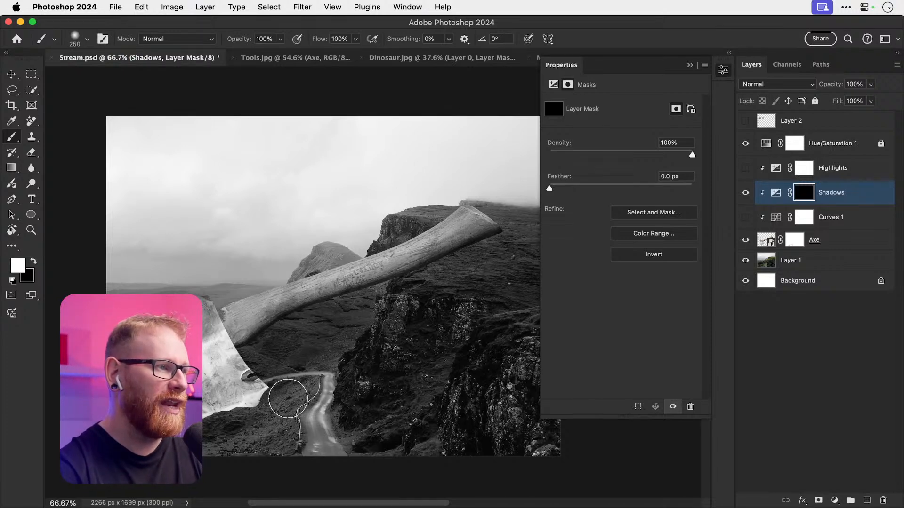
left_click_drag(288, 399, 253, 447)
key("bracketright")
key("bracketright")
key("bracketright")
key("bracketleft")
key("bracketleft")
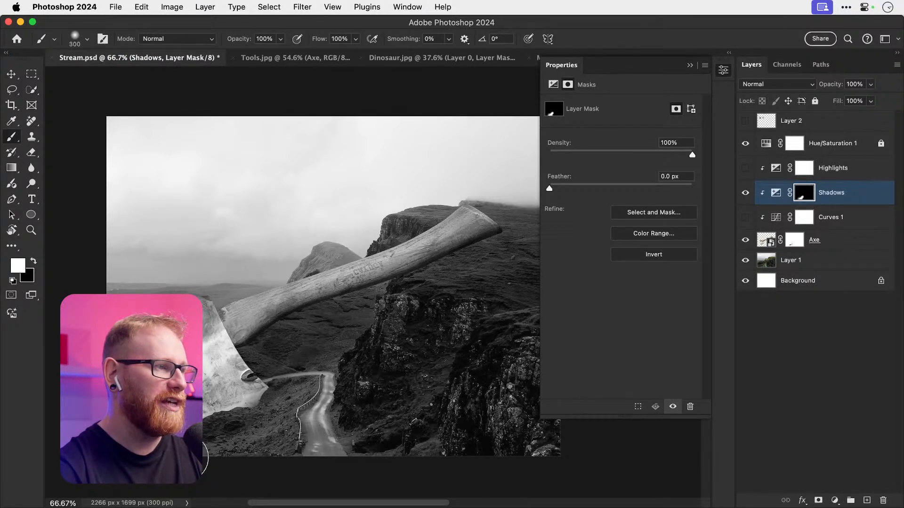
mouse_move(283, 377)
left_mouse_down()
mouse_move(215, 456)
mouse_move(245, 437)
mouse_move(224, 437)
mouse_move(259, 419)
mouse_move(298, 348)
mouse_move(255, 358)
mouse_move(301, 331)
mouse_move(254, 358)
mouse_move(280, 336)
mouse_move(471, 266)
mouse_move(446, 284)
left_mouse_up()
mouse_move(254, 360)
left_mouse_down()
mouse_move(504, 240)
mouse_move(298, 327)
mouse_move(491, 253)
left_mouse_up()
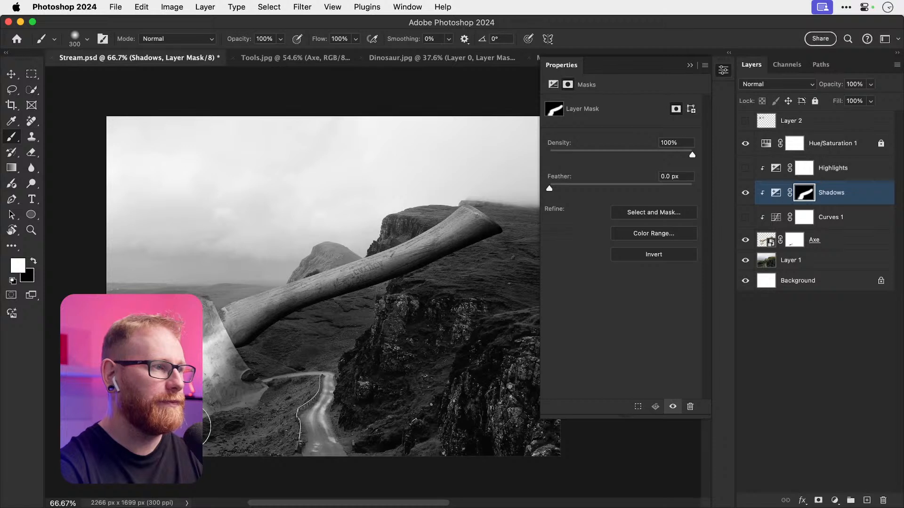
Step: Enlarge the brush to 500 px and extend the painted shadow farther over the lower axe blade
key("bracketright")
key("bracketright")
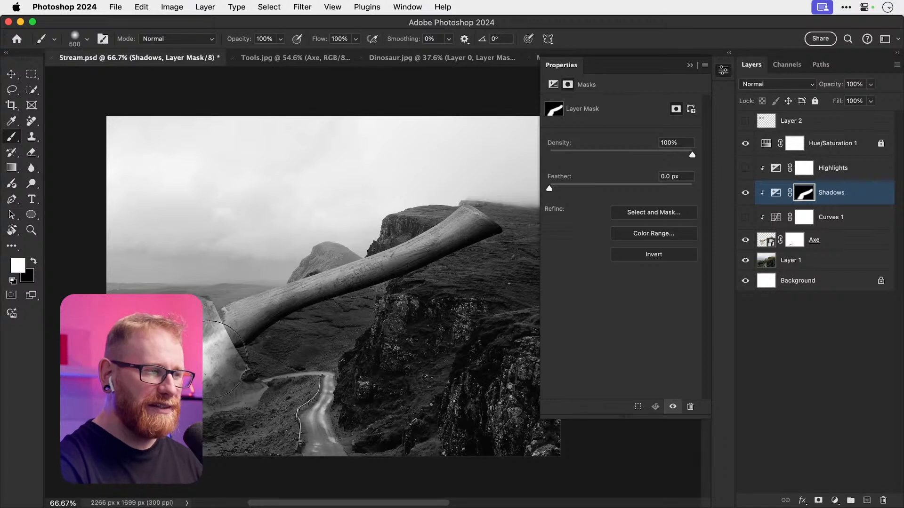
mouse_move(203, 392)
left_mouse_down()
mouse_move(179, 359)
mouse_move(199, 414)
left_mouse_up()
key("super+z")
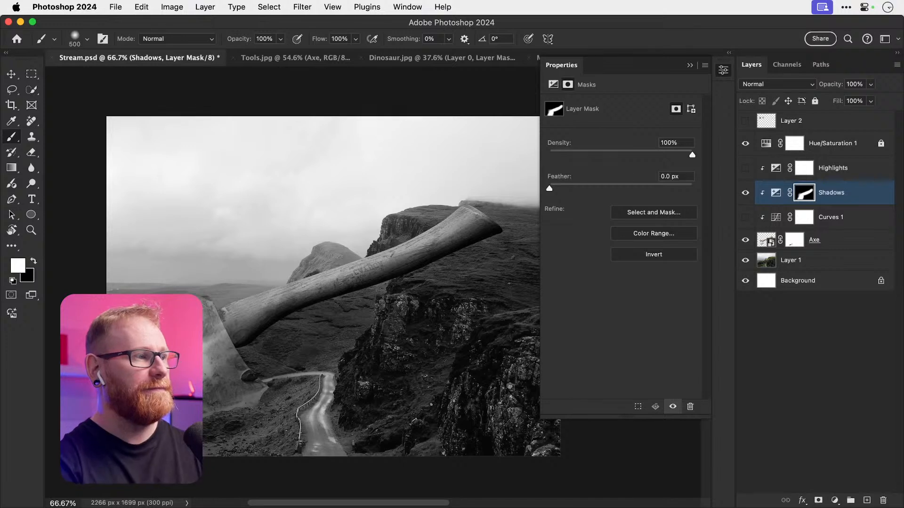
Step: Collapse the adjustment properties and compare the whole axe with and without the painted Shadows adjustment
left_click_drag(293, 202, 454, 218)
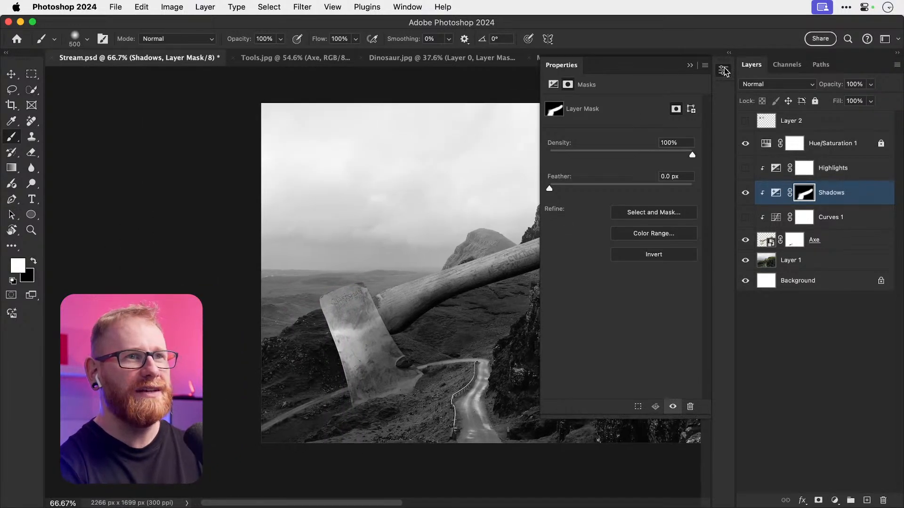
left_click(724, 71)
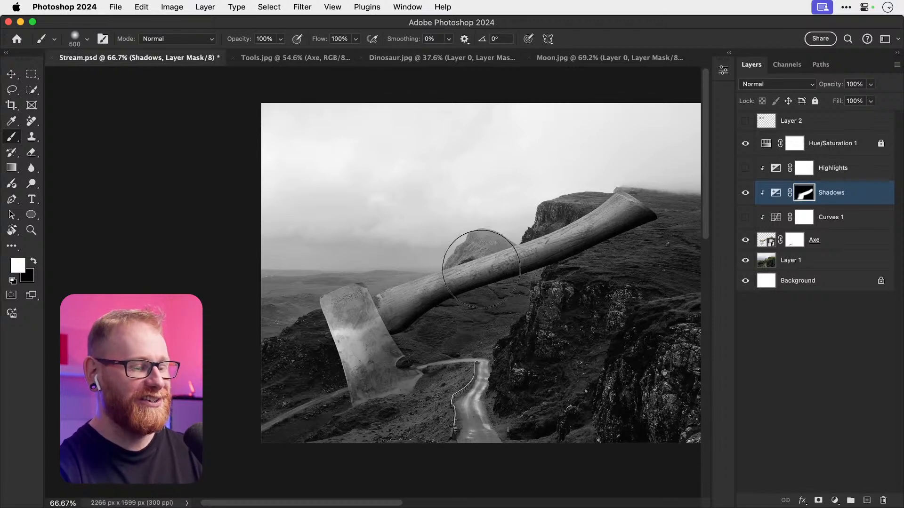
left_click_drag(483, 225, 454, 222)
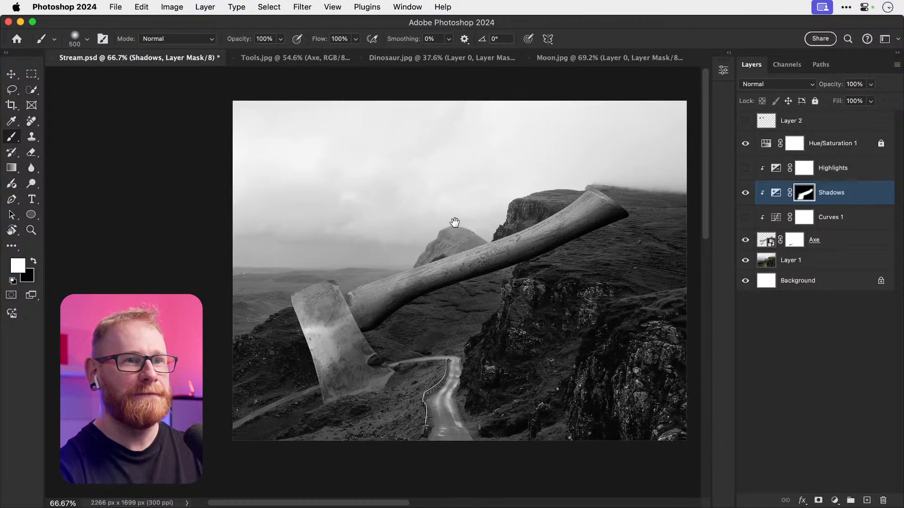
left_click(748, 195)
left_click(748, 192)
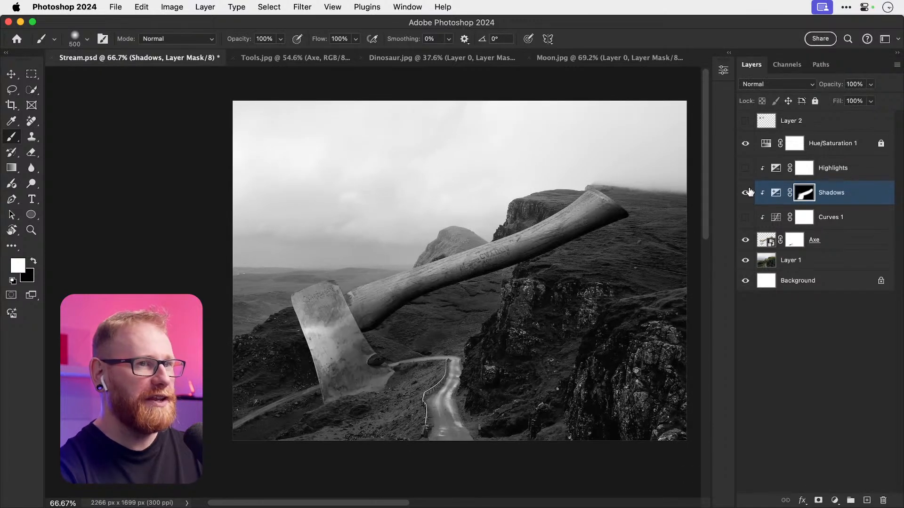
Step: Show the Highlights layer and invert its mask to black
left_click(745, 170)
left_click(806, 166)
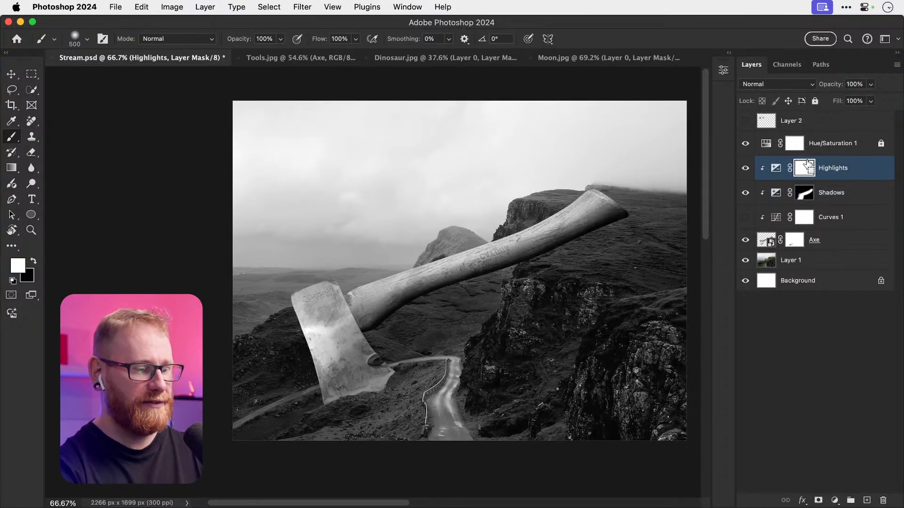
key("super+i")
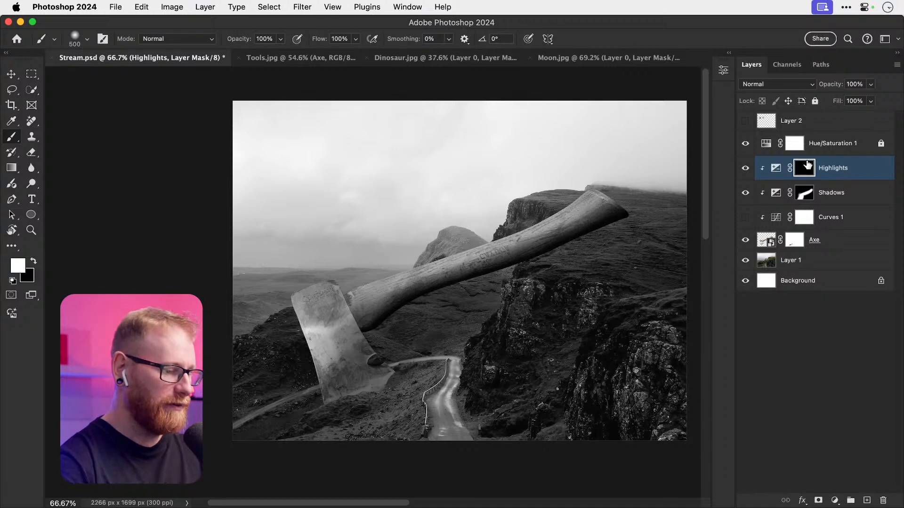
Step: Paint white on the Highlights mask along the handle's upper side and the blade's top and outer edges with a 150 px brush
key("bracketleft")
key("bracketleft")
key("bracketleft")
key("bracketleft")
key("bracketleft")
key("bracketleft")
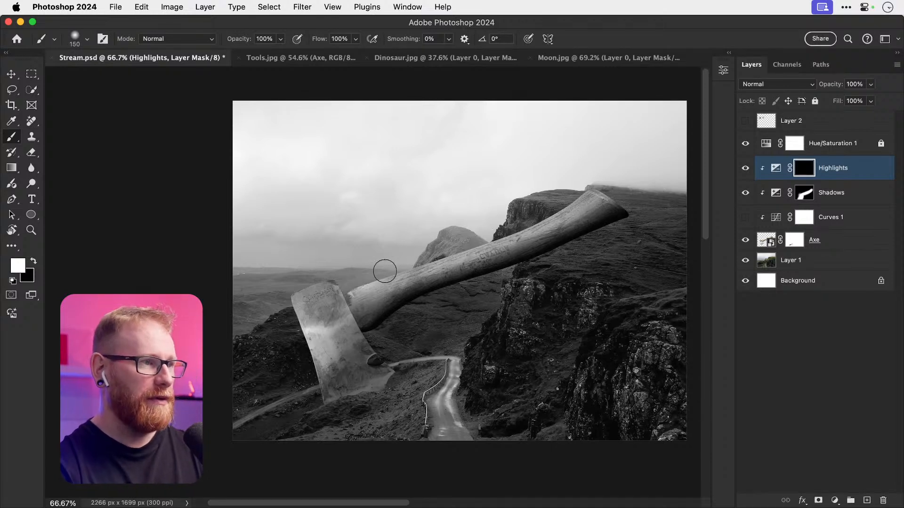
mouse_move(354, 282)
left_mouse_down()
mouse_move(484, 240)
mouse_move(570, 193)
mouse_move(515, 223)
mouse_move(383, 262)
left_mouse_up()
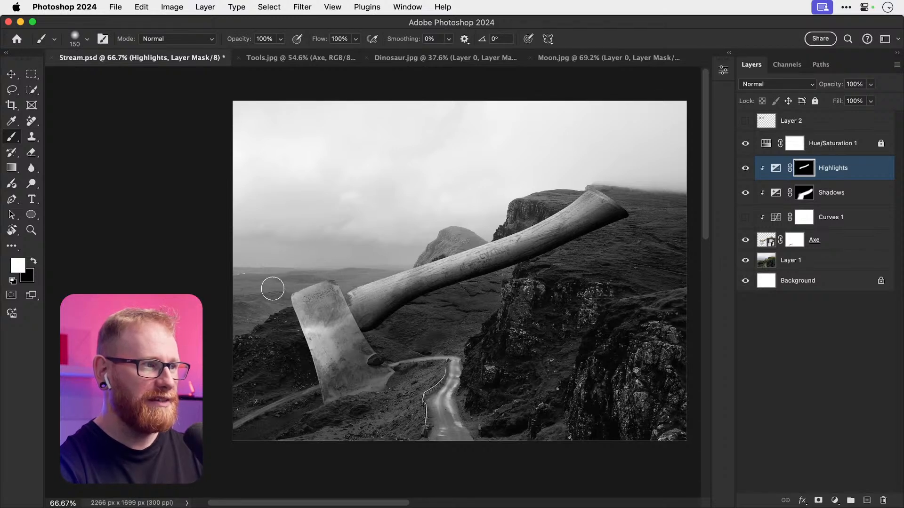
Step: Set the Highlights adjustment's Exposure to +2.46 and Gamma Correction to 1.55, and compare the axe with and without it
left_click(775, 168)
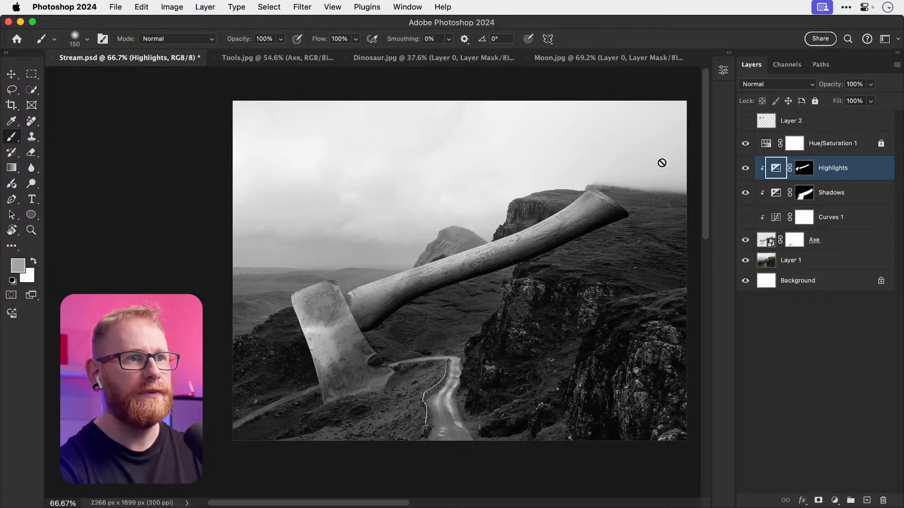
double_click(775, 169)
left_click_drag(627, 137, 643, 135)
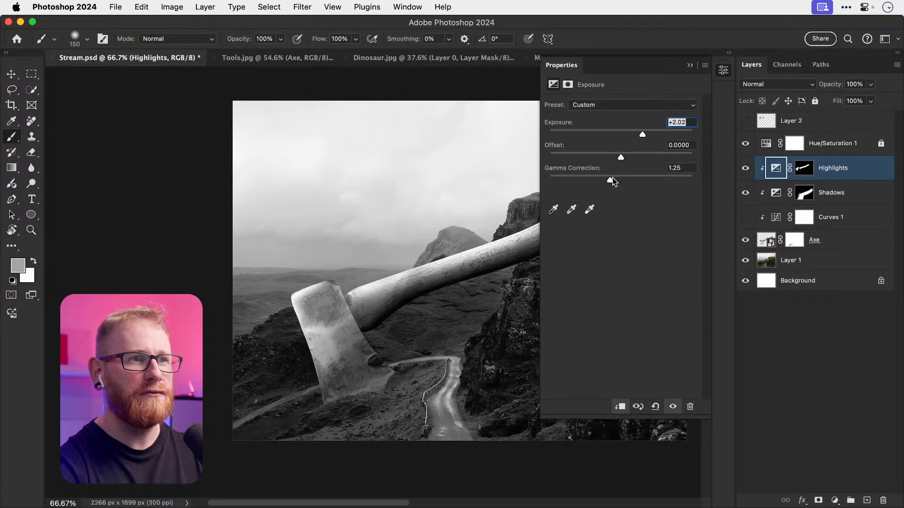
mouse_move(610, 181)
left_mouse_down()
mouse_move(587, 180)
mouse_move(599, 182)
left_mouse_up()
left_click_drag(643, 135, 647, 135)
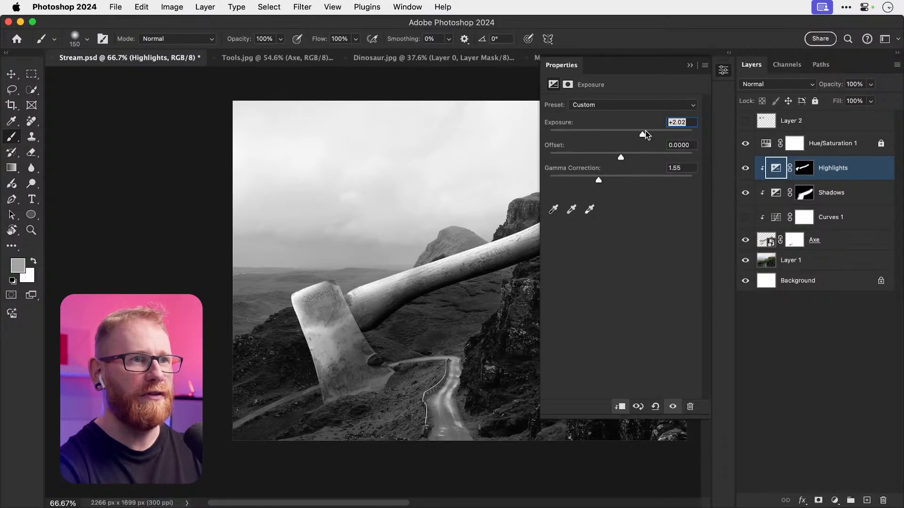
left_click(746, 169)
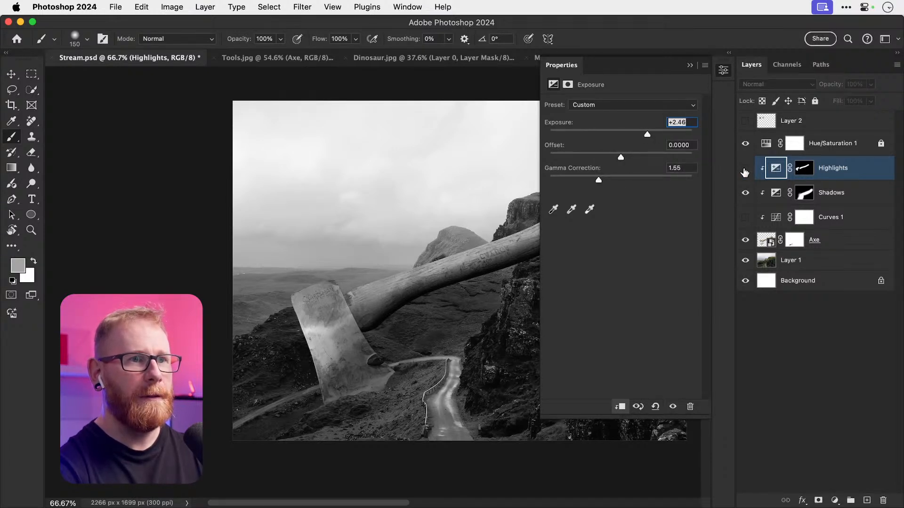
left_click(745, 169)
Step: Paint black on the Highlights mask with the 150 px brush to reduce the highlight along the blade's outer edge
left_click(804, 168)
key("z")
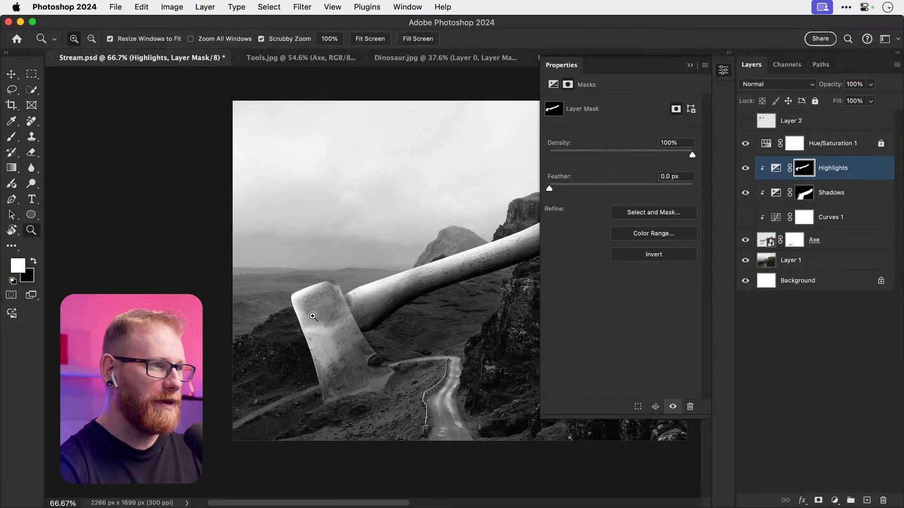
left_click_drag(313, 317, 349, 314)
key("b")
key("x")
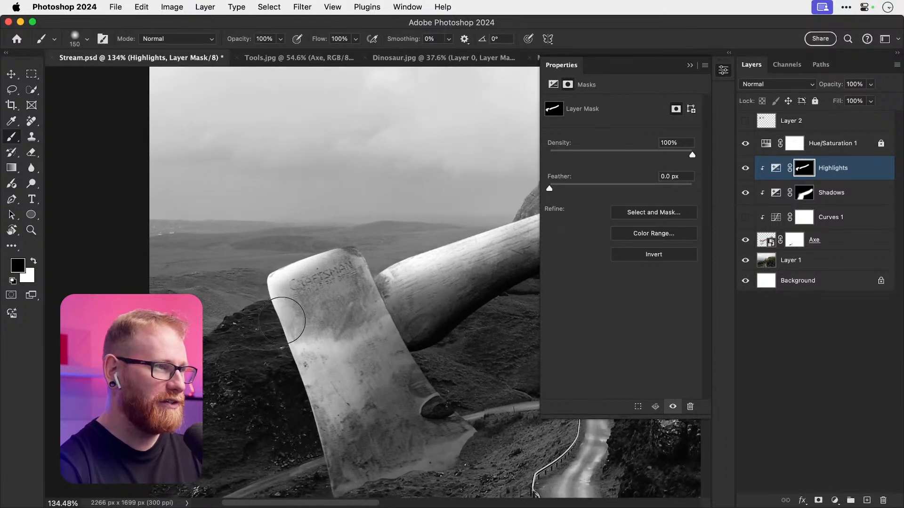
left_click_drag(285, 321, 284, 311)
Step: Refine the Highlights mask around the lettering and upper edge of the blade with a 50 px brush
key("bracketleft")
key("bracketleft")
key("bracketleft")
key("bracketleft")
key("bracketleft")
key("bracketleft")
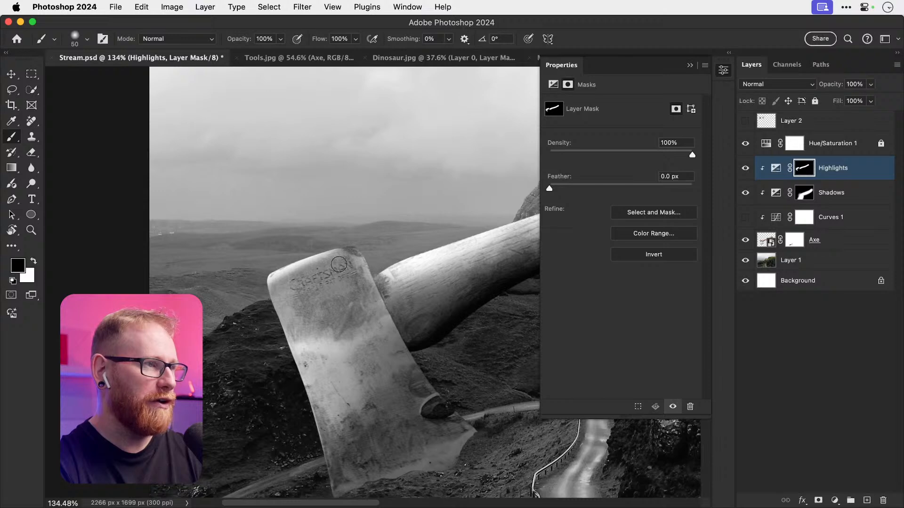
key("x")
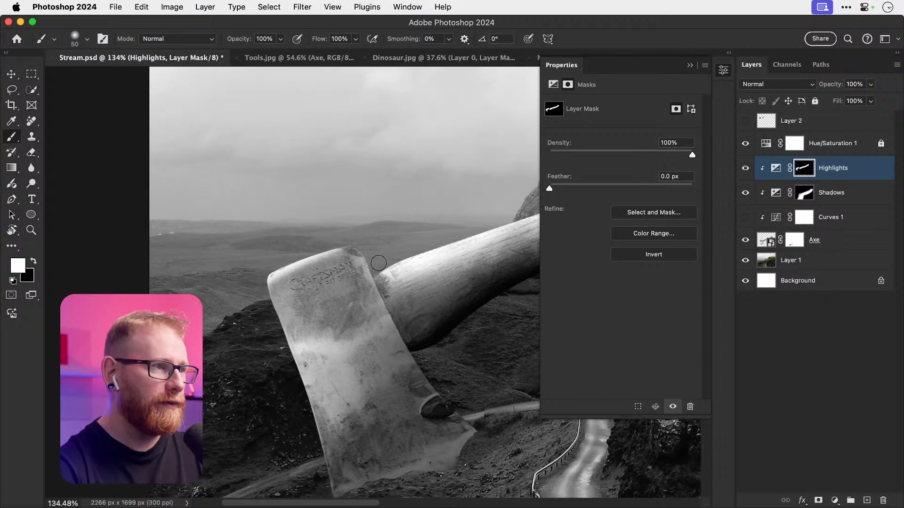
Step: Paint white on the Shadows mask along the blade's back edge beside the handle, reducing the brush to 35 px
left_click(803, 193)
key("x")
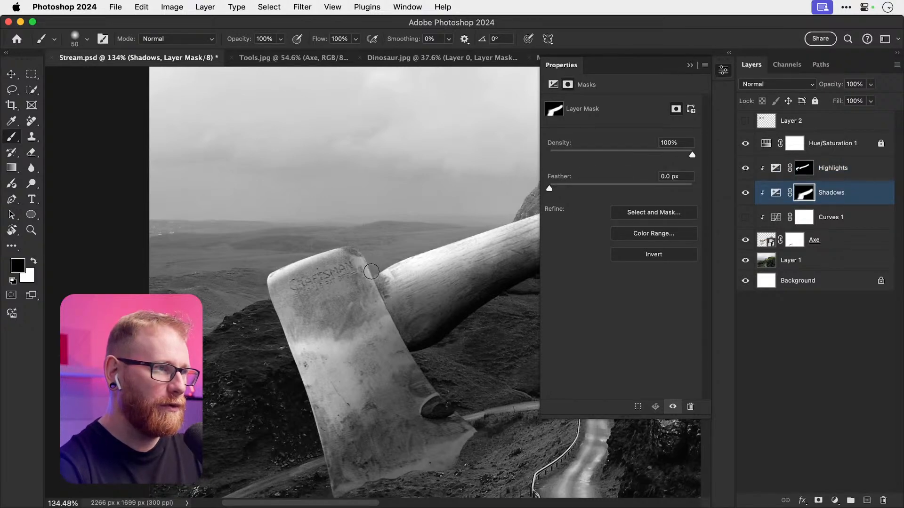
key("x")
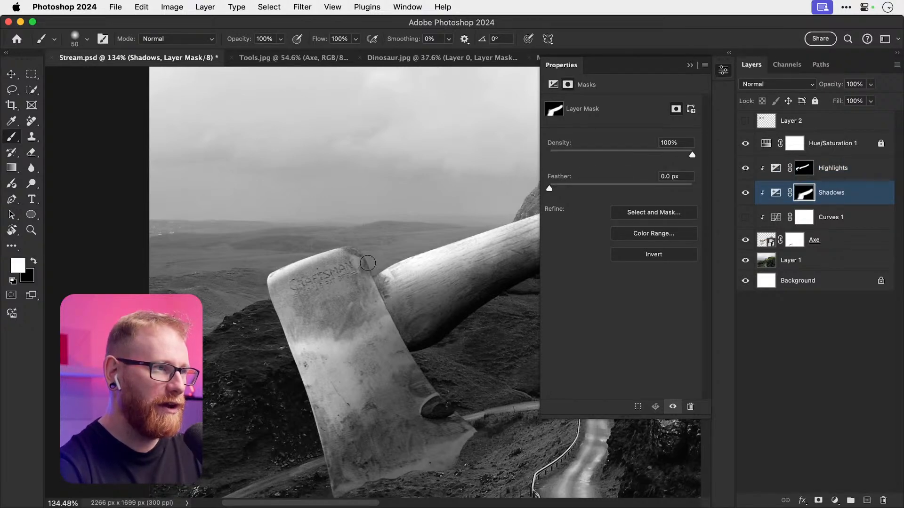
key("bracketleft")
key("bracketleft")
key("bracketleft")
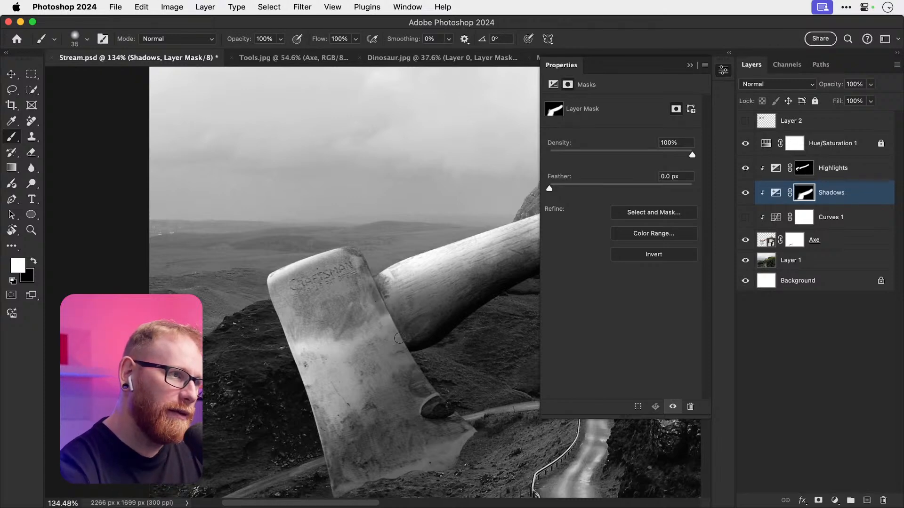
key("x")
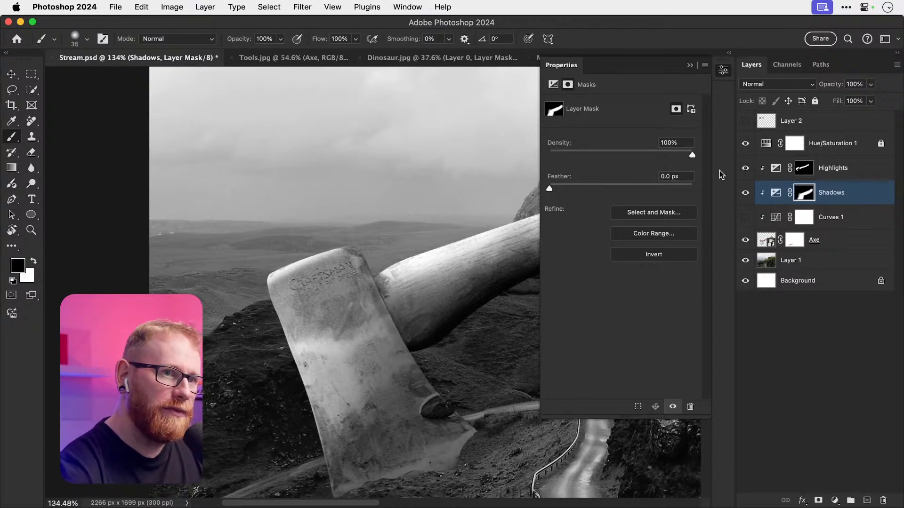
mouse_move(353, 297)
left_mouse_down()
mouse_move(373, 321)
mouse_move(391, 316)
left_mouse_up()
key("super+z")
key("super+z")
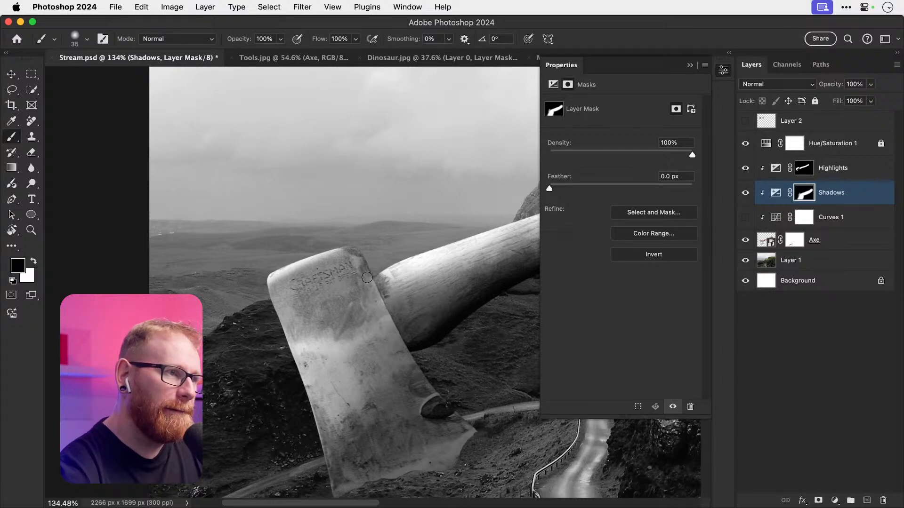
Step: Paint white on the Shadows mask along the seam where the handle meets the blade with the 35 px brush
key("x")
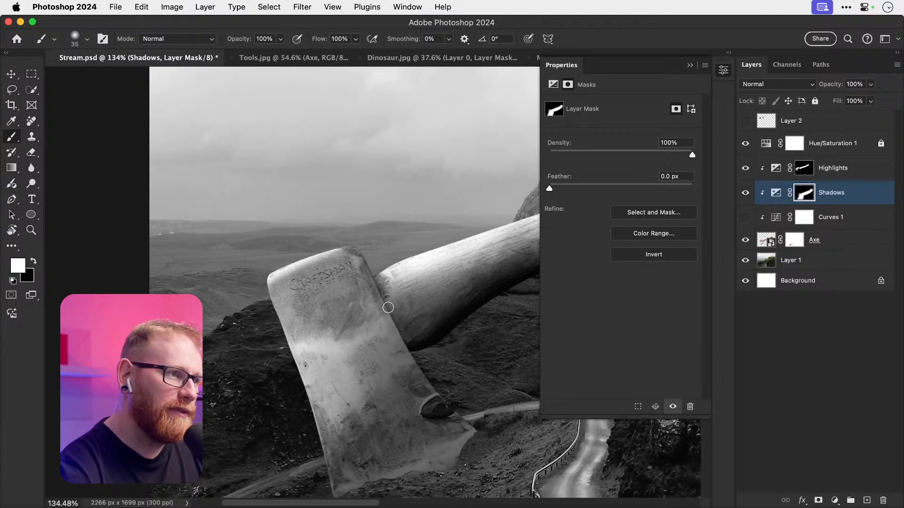
left_click_drag(392, 320, 411, 356)
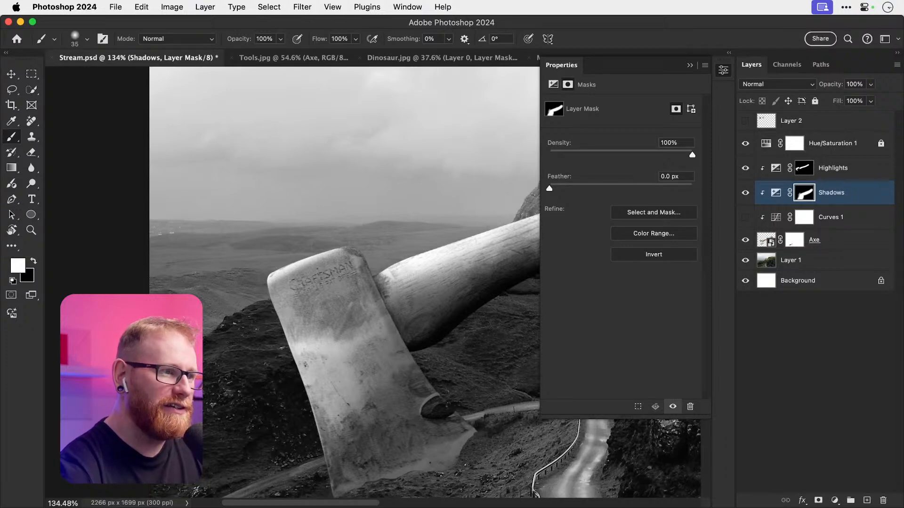
Step: Add a clipped Exposure adjustment above Shadows with Exposure -1.74 and Gamma Correction 0.70, and invert its mask to black
scroll(495, 324, "down", 3)
scroll(496, 324, "right", 2)
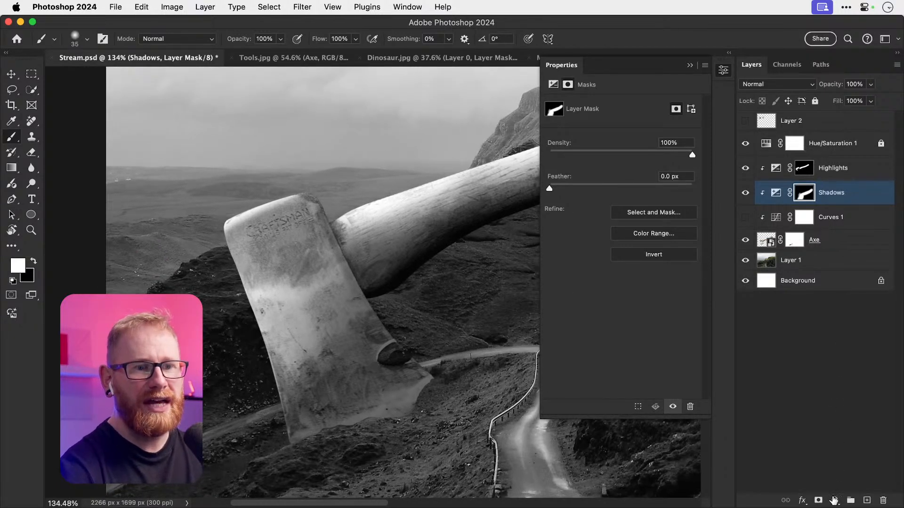
left_click(834, 500)
left_click(862, 360)
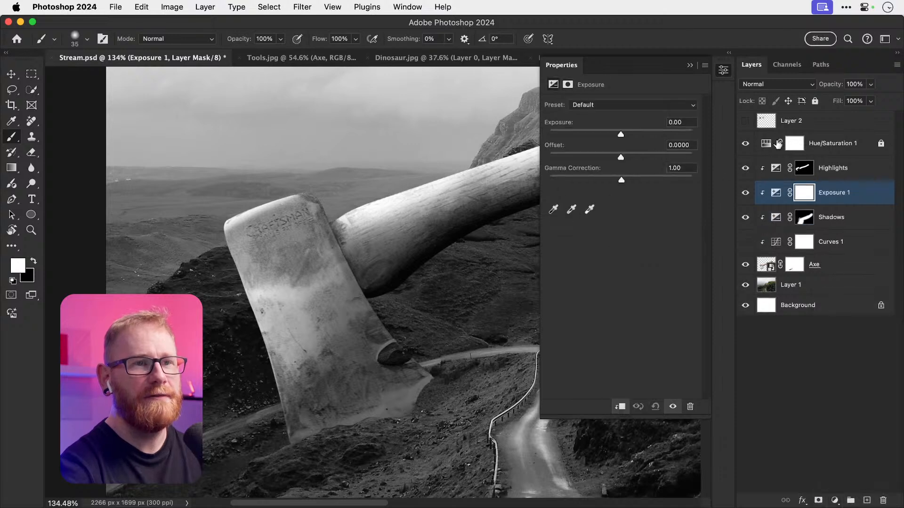
left_click_drag(620, 135, 602, 135)
left_click_drag(622, 181, 641, 181)
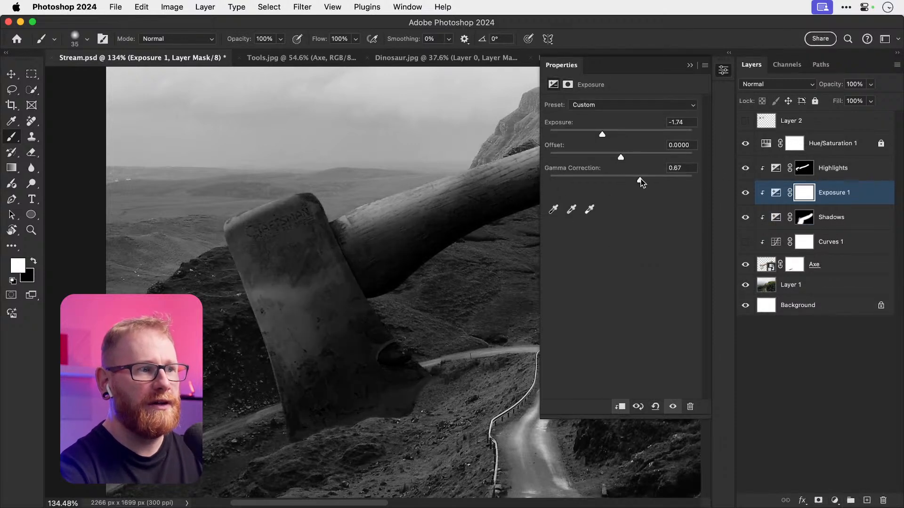
key("super+i")
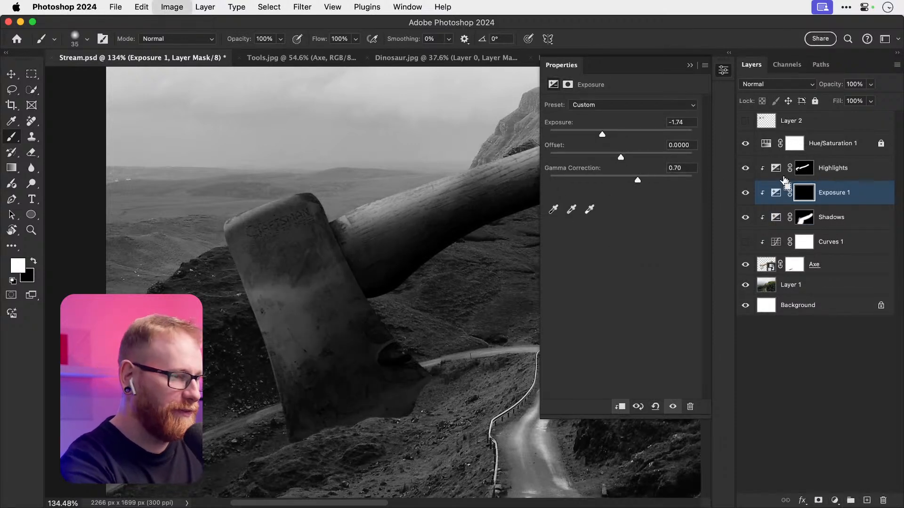
Step: Paint white on the new Exposure mask along the blade's bottom edge at the ground, enlarging the brush from 35 to 150 px
scroll(348, 320, "down", 3)
key("bracketright")
key("bracketright")
key("bracketright")
key("bracketright")
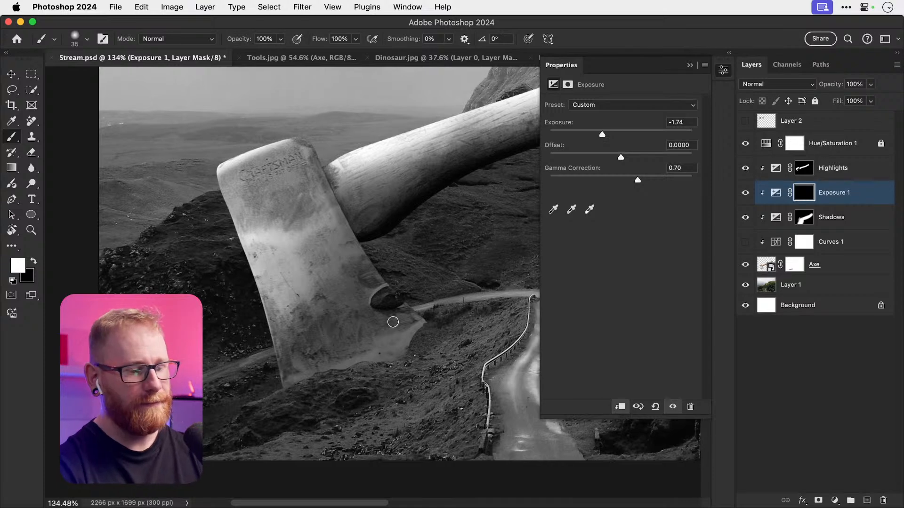
key("bracketright")
key("bracketright")
key("bracketright")
key("bracketright")
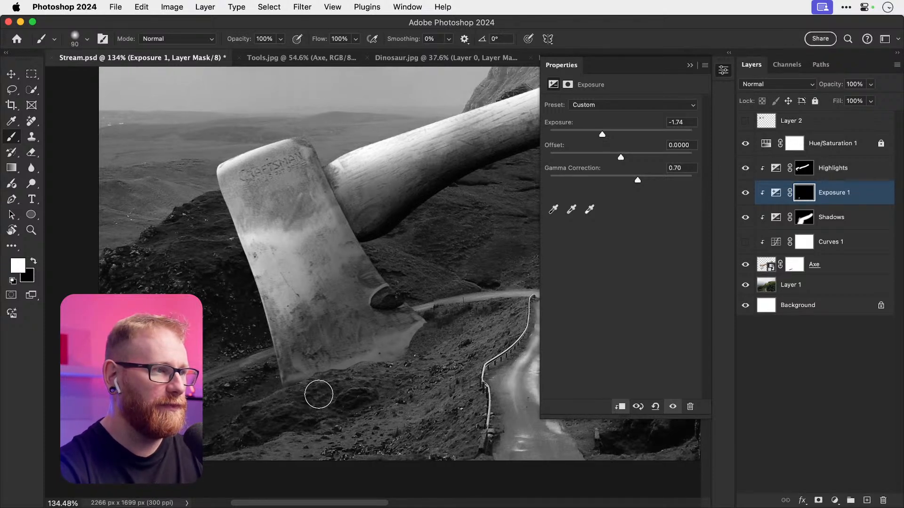
key("bracketright")
key("bracketright")
left_click_drag(350, 400, 349, 401)
key("bracketleft")
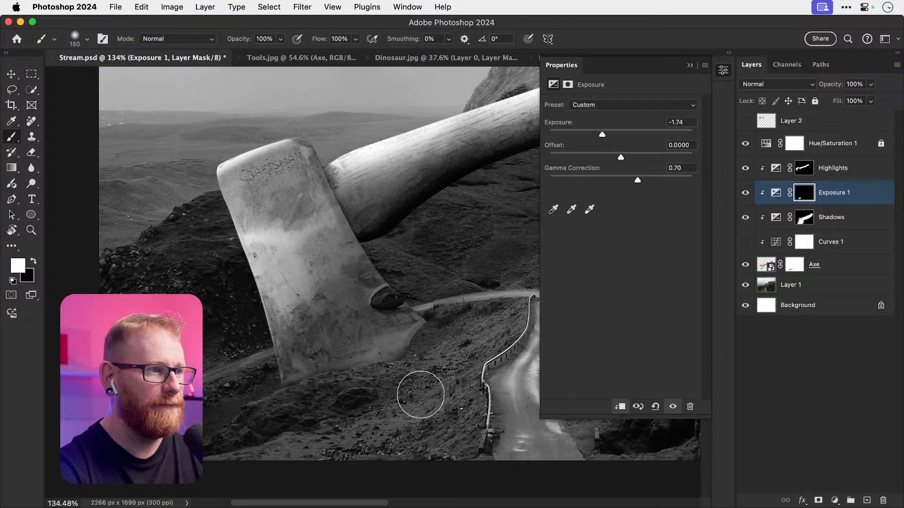
Step: Extend the painted contact shadow to the blade's lower corner and around its notch, using 175 px and 80 px brushes
key("bracketright")
key("bracketright")
key("bracketright")
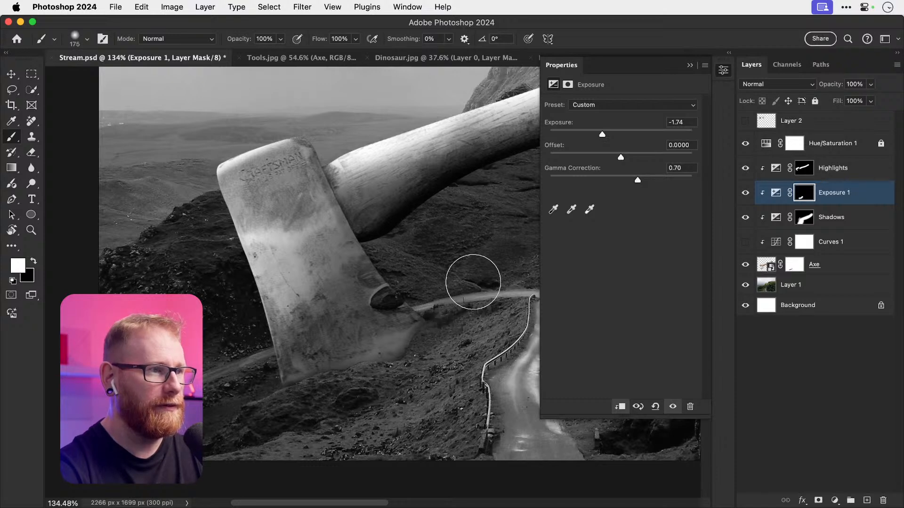
key("bracketleft")
key("bracketleft")
key("bracketleft")
key("bracketleft")
key("bracketleft")
key("bracketleft")
key("bracketleft")
key("bracketleft")
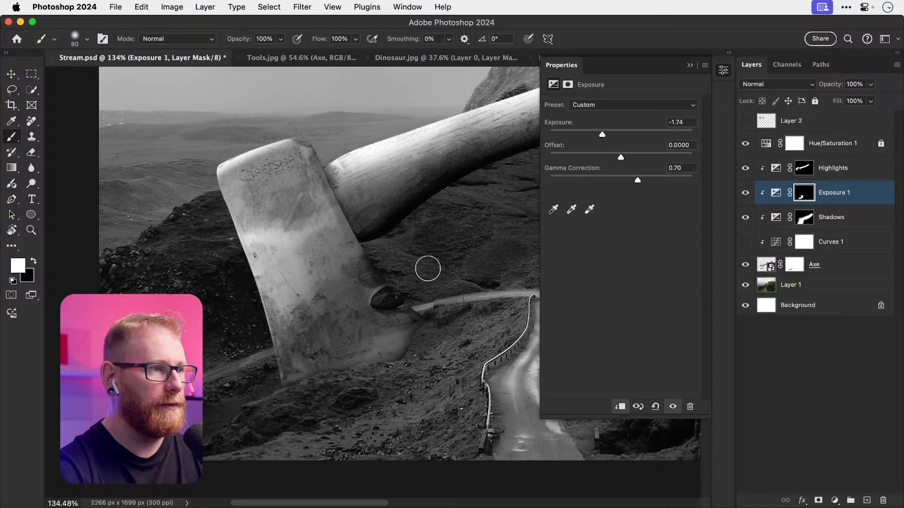
Step: Soften and deepen the painted contact shadow along the lower blade with a 200 to 250 px brush
key("bracketright")
key("bracketright")
key("bracketright")
key("bracketright")
key("bracketright")
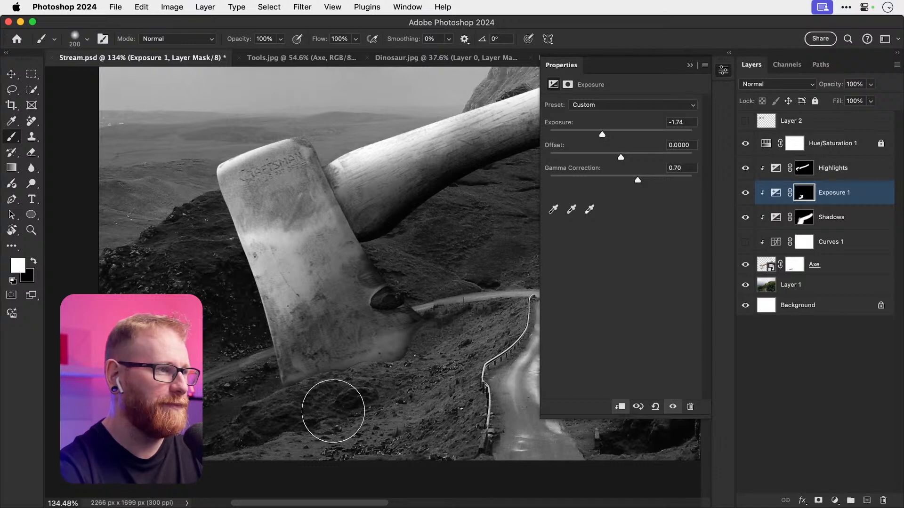
key("bracketright")
key("bracketright")
key("bracketright")
key("bracketright")
key("bracketright")
key("bracketright")
key("bracketleft")
key("bracketleft")
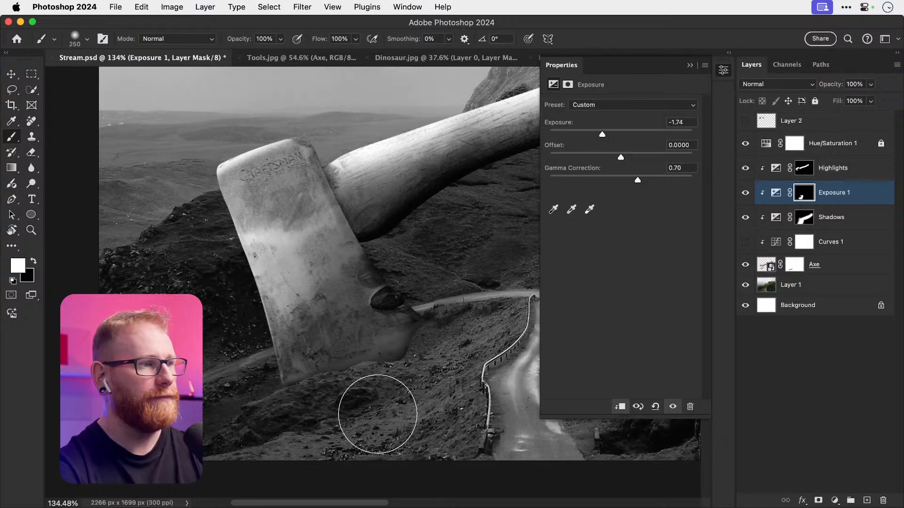
Step: Add an Exposure adjustment layer directly above the landscape's Layer 1, beneath the Axe layer
key("super+1")
key("v")
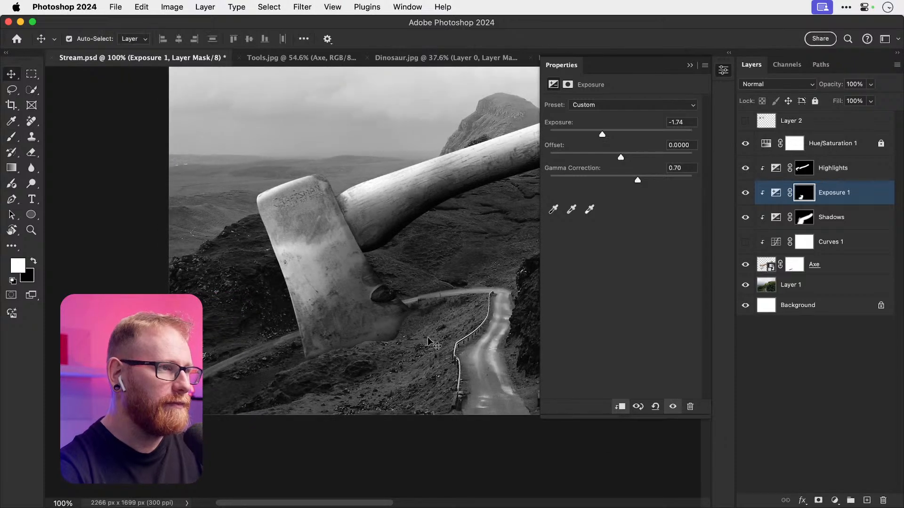
key("z")
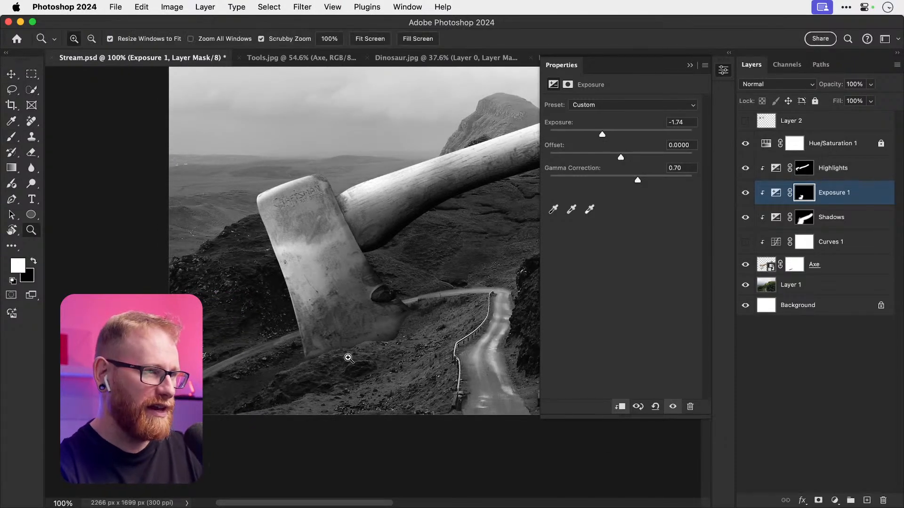
left_click(347, 361)
key("v")
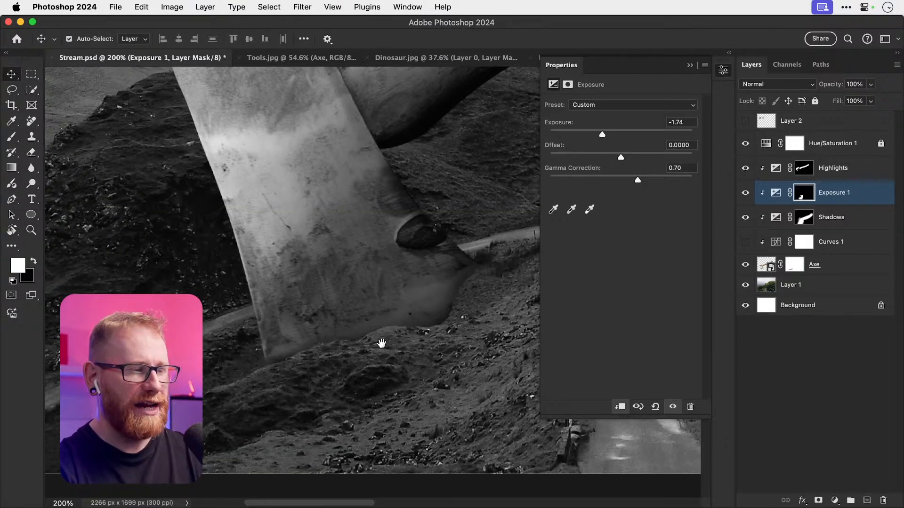
scroll(381, 343, "right", 3)
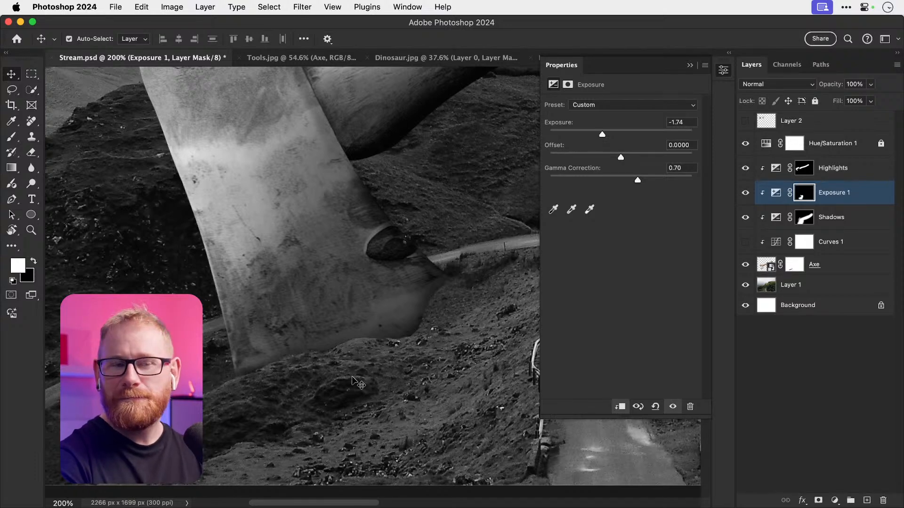
left_click(801, 288)
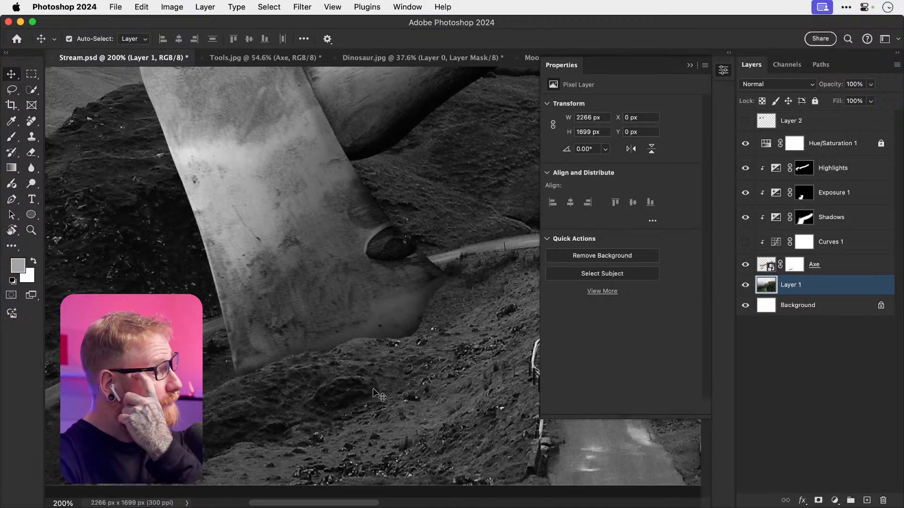
left_click(835, 500)
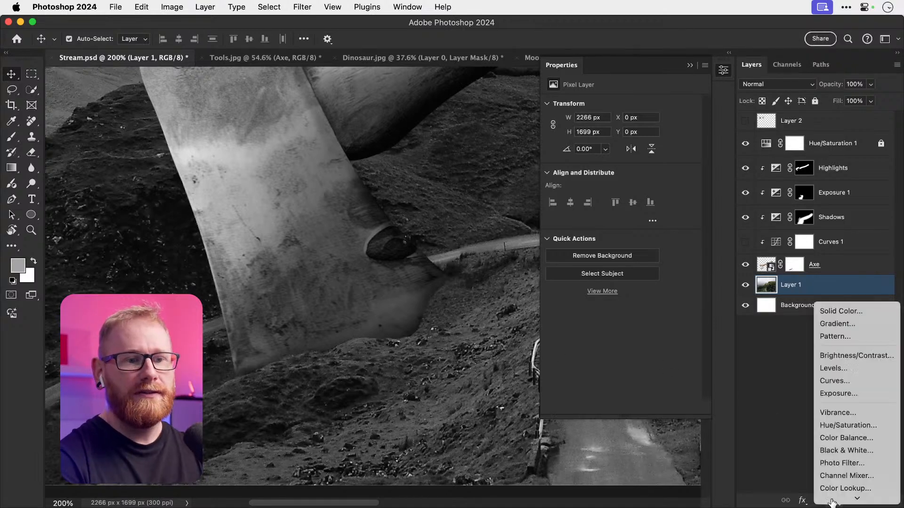
left_click(839, 370)
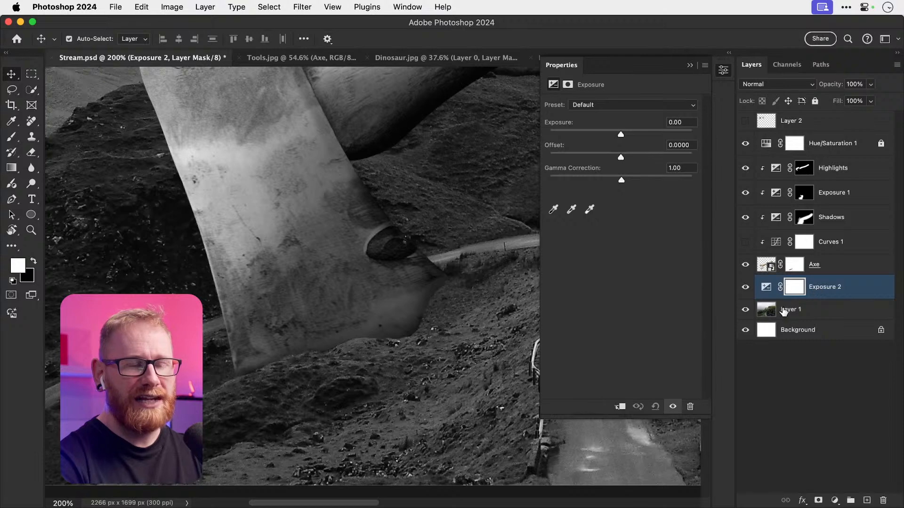
Step: Clip Exposure 2 to the landscape's Layer 1, set Exposure to -1.01 and Gamma Correction to 0.84, and invert its mask to black
left_click(826, 298, "alt")
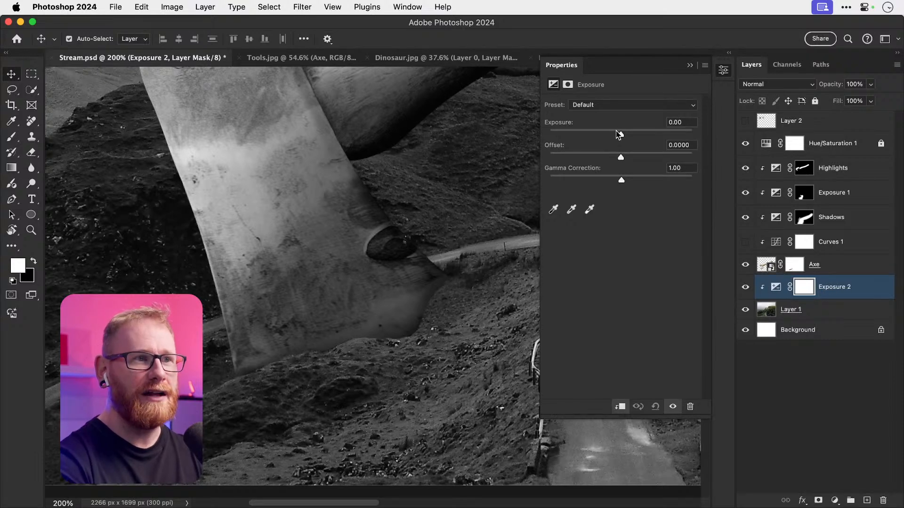
left_click_drag(618, 135, 610, 135)
left_click_drag(622, 180, 634, 182)
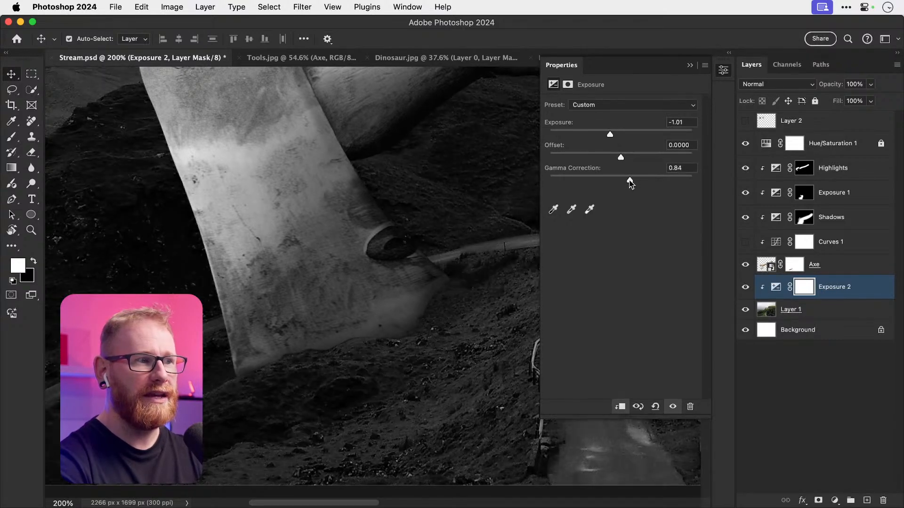
key("super+i")
Step: Paint white on the Exposure 2 mask along the ground at the blade's lower edge with a 90 px brush
key("b")
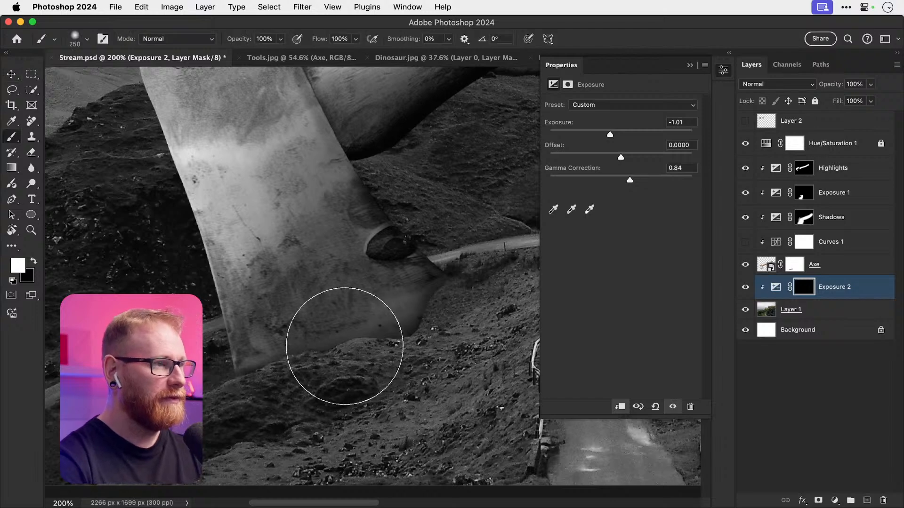
key("bracketleft")
key("bracketleft")
key("bracketleft")
key("bracketleft")
key("bracketleft")
key("bracketleft")
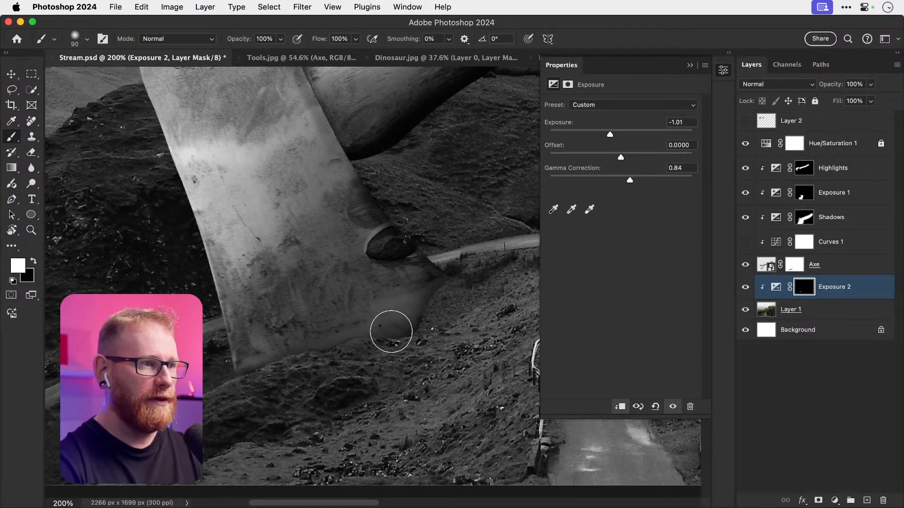
scroll(440, 285, "right", 5)
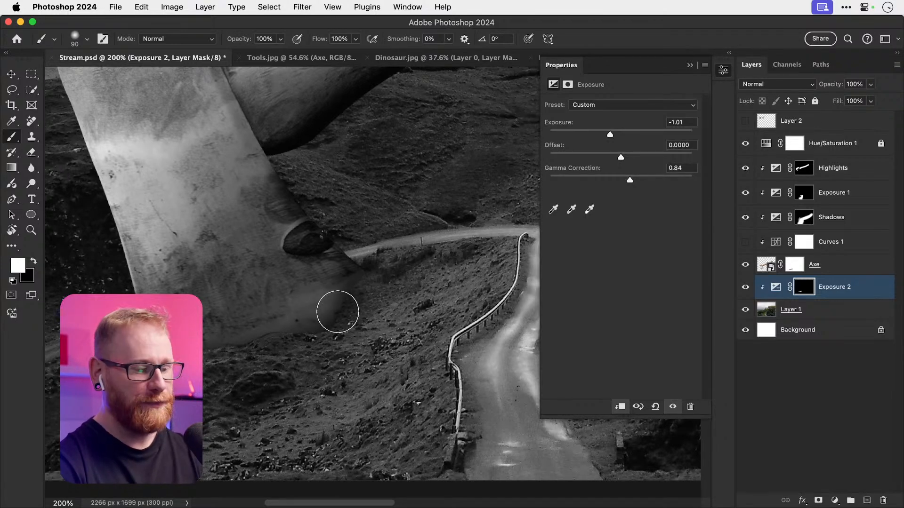
Step: Widen the painted ground shadow around the blade's base with a 200 px brush at 24% flow, replacing an overly strong stroke
key("bracketright")
key("bracketright")
key("bracketright")
key("bracketright")
key("bracketright")
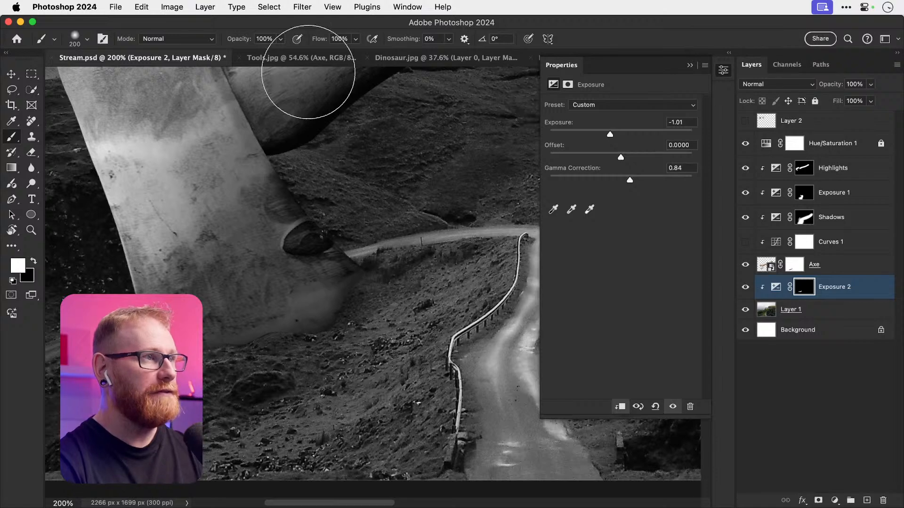
mouse_move(345, 364)
left_mouse_down()
mouse_move(333, 386)
mouse_move(475, 281)
mouse_move(504, 283)
left_mouse_up()
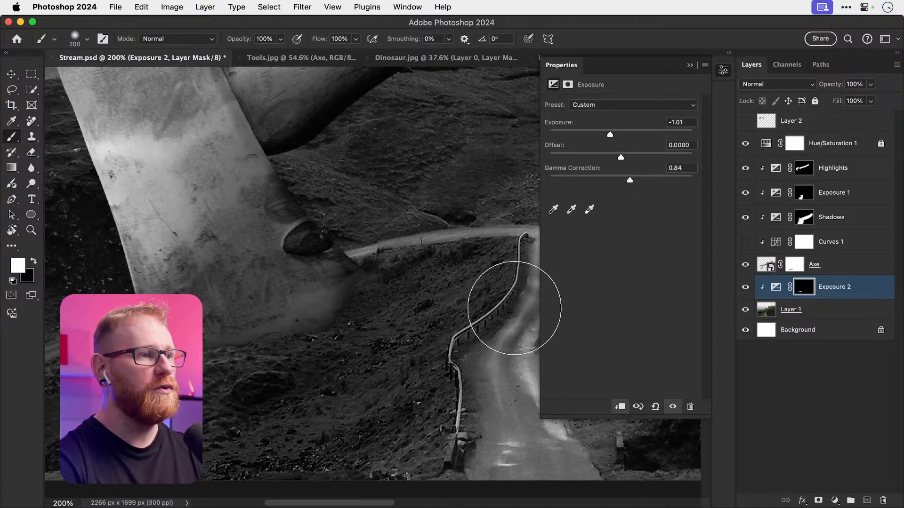
key("cmd+z")
left_click_drag(353, 42, 314, 55)
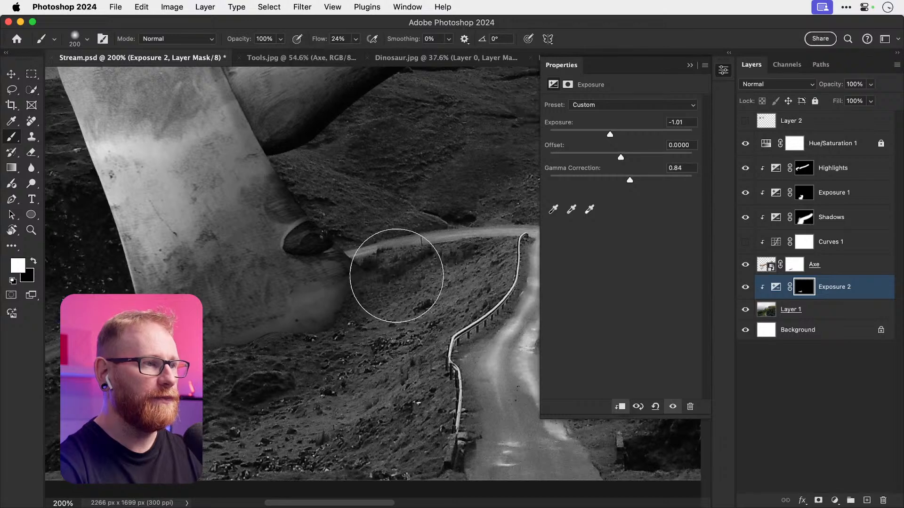
mouse_move(287, 394)
left_mouse_down()
mouse_move(306, 367)
mouse_move(379, 347)
mouse_move(423, 305)
mouse_move(293, 389)
left_mouse_up()
key("super+1")
key("v")
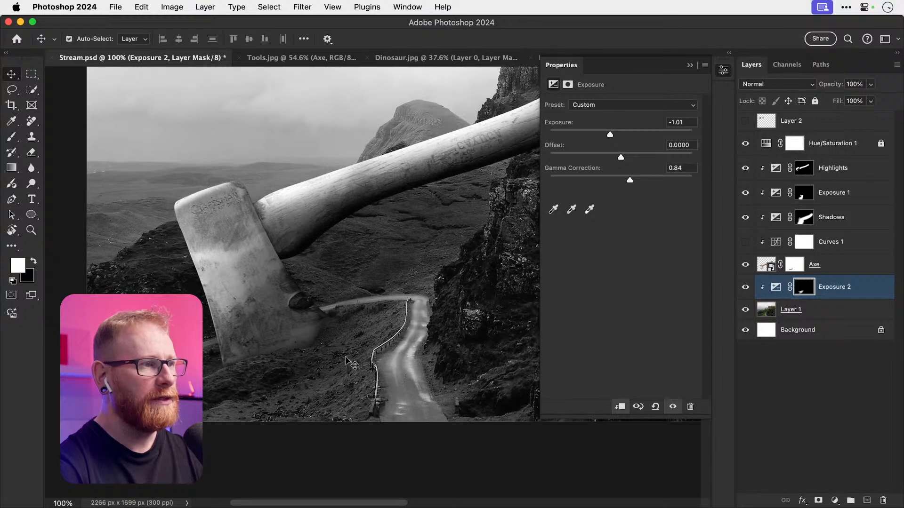
key("b")
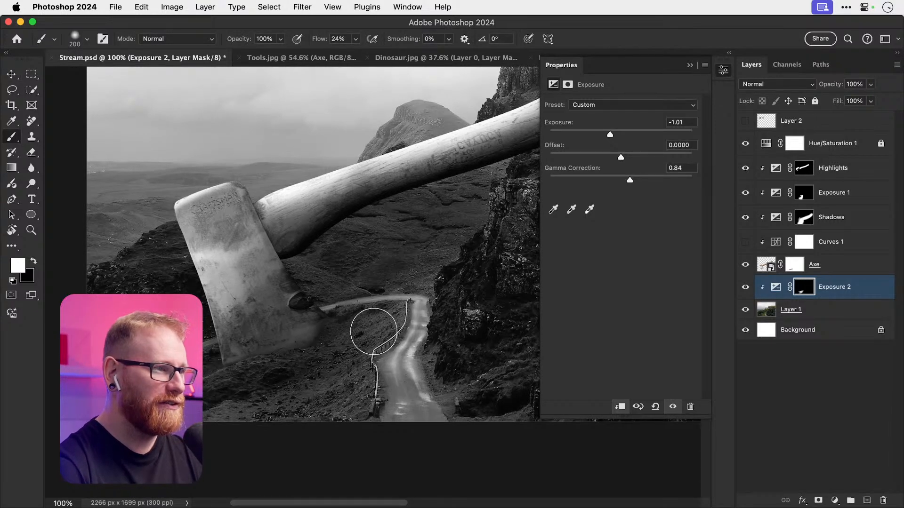
key("v")
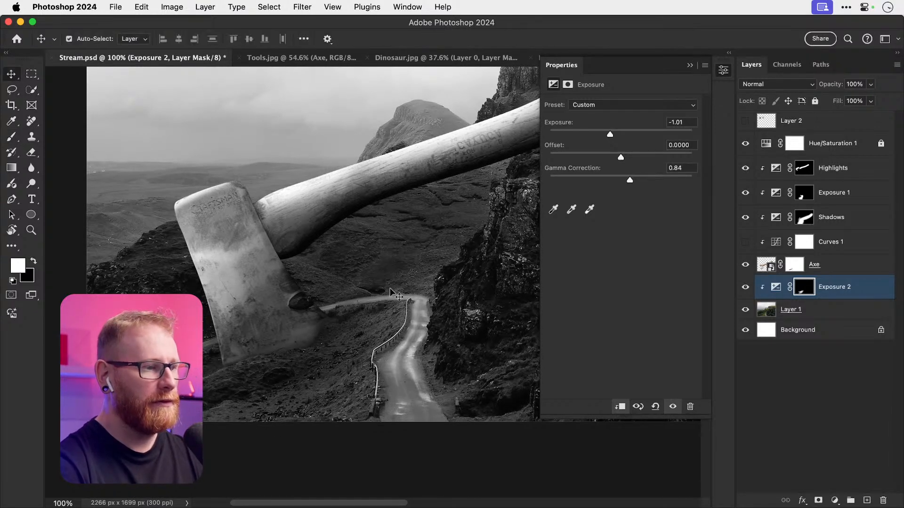
Step: Hide the Highlights, Exposure 1 and Shadows layers and show the Curves 1 layer with the whole axe in view
key("super+0")
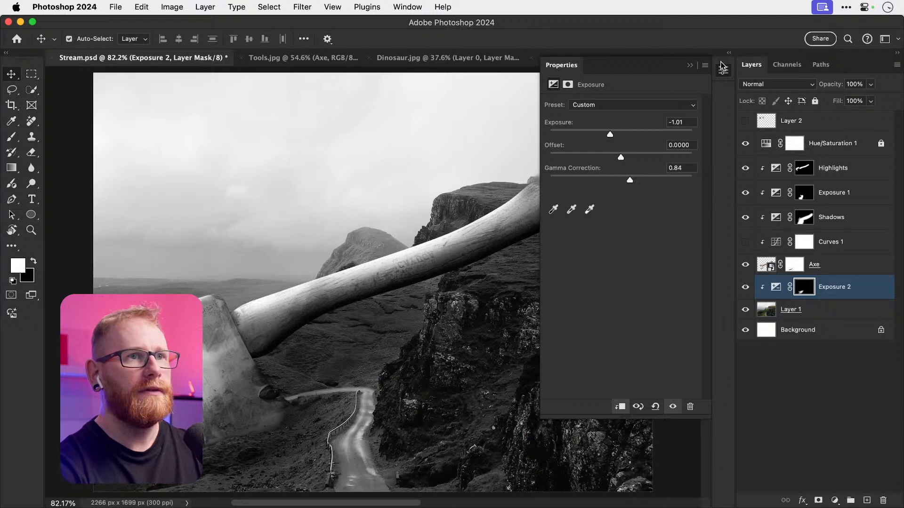
left_click(723, 70)
left_click_drag(425, 228, 442, 222)
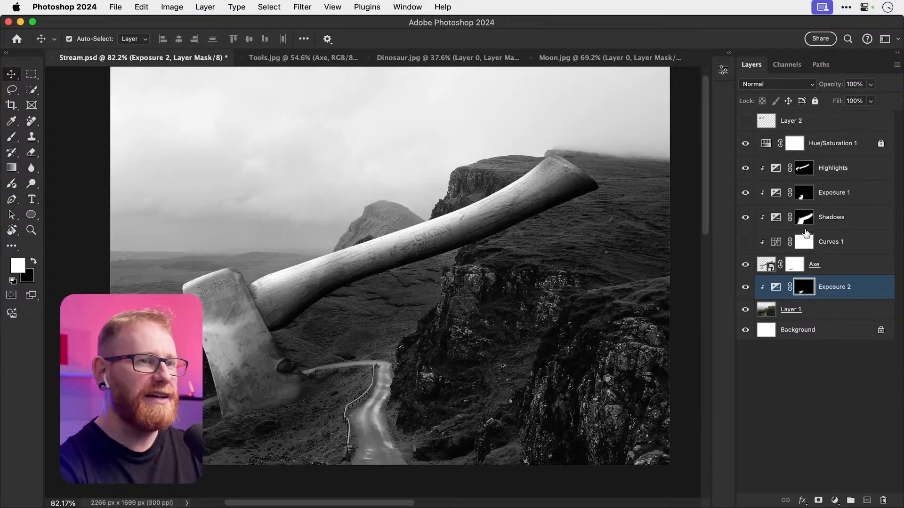
left_click_drag(749, 218, 749, 200)
left_click(745, 241)
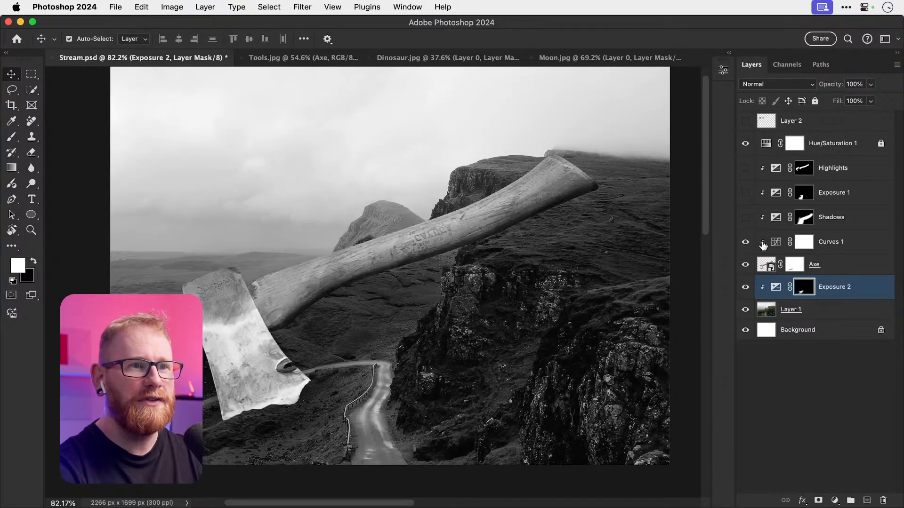
Step: Shape Curves 1 into an S-curve with points at input 101, output 51 and input 172, output 166
left_click(777, 243)
double_click(777, 243)
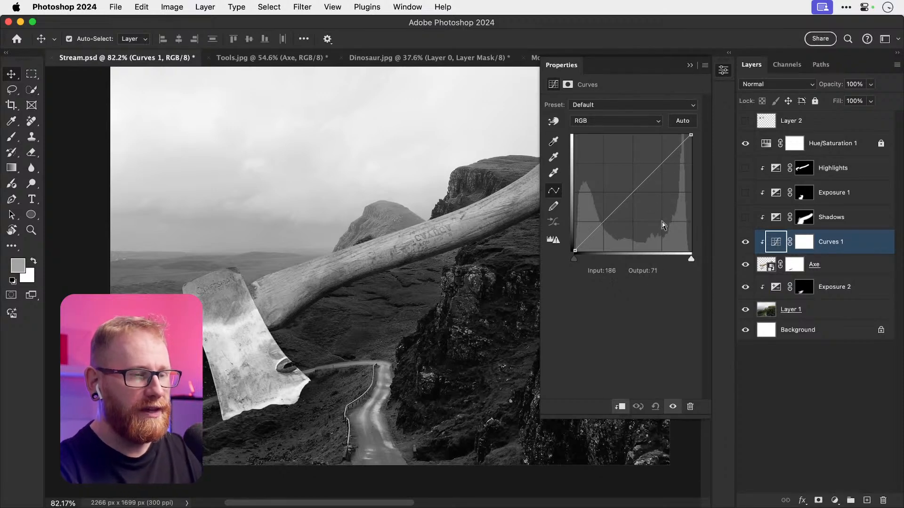
left_click_drag(611, 215, 621, 228)
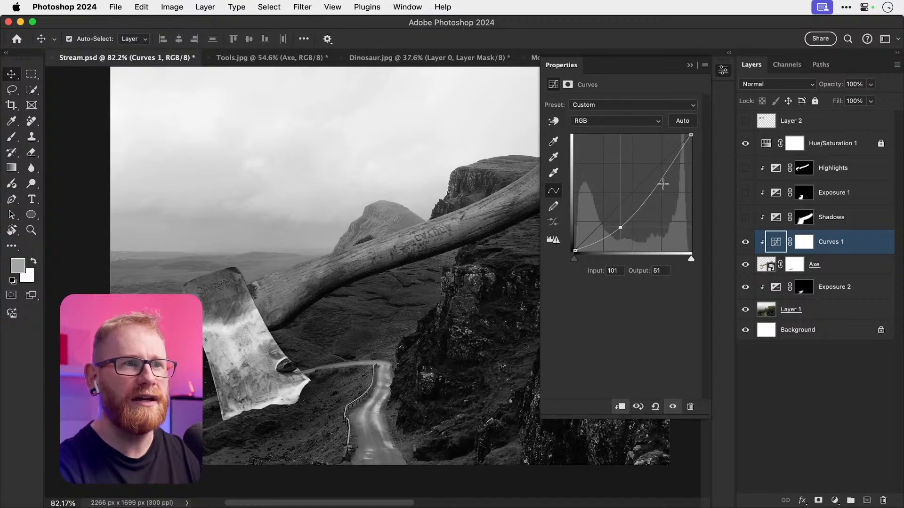
left_click_drag(656, 187, 652, 175)
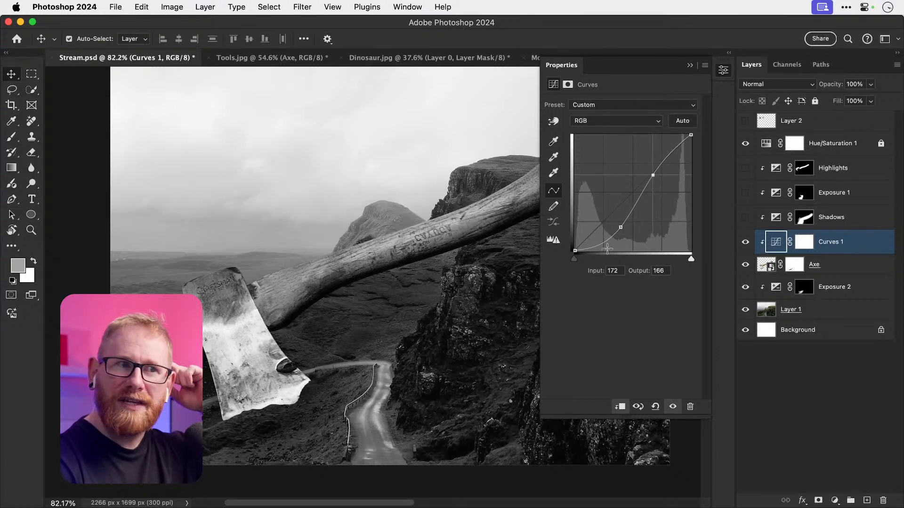
mouse_move(575, 251)
left_mouse_down()
mouse_move(573, 221)
mouse_move(570, 262)
left_mouse_up()
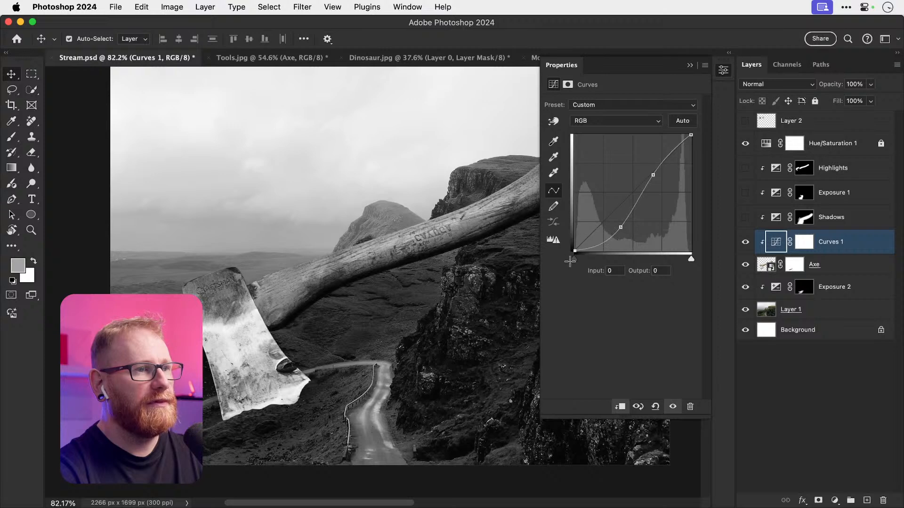
Step: Hide Curves 1 and show the axe's three Exposure layers again, renaming Exposure 1 as Shadows 2
left_click(723, 70)
left_click_drag(745, 242, 748, 180)
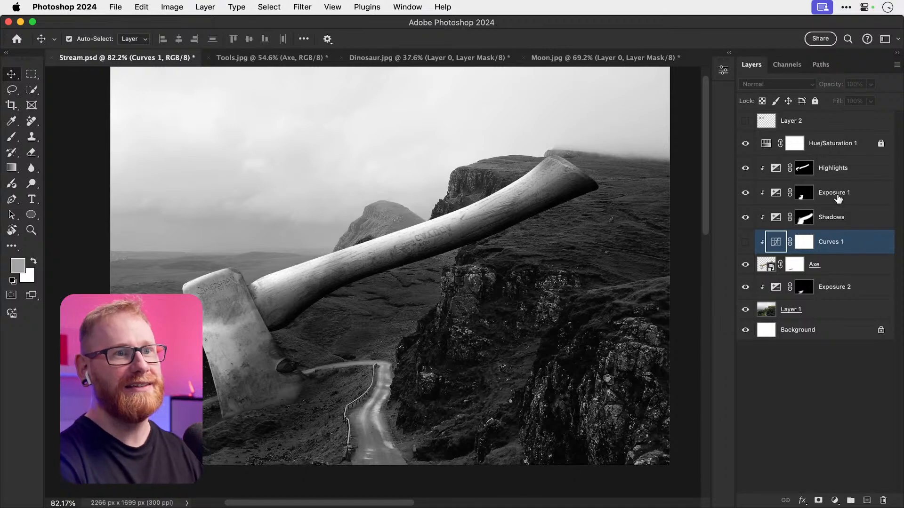
double_click(836, 194)
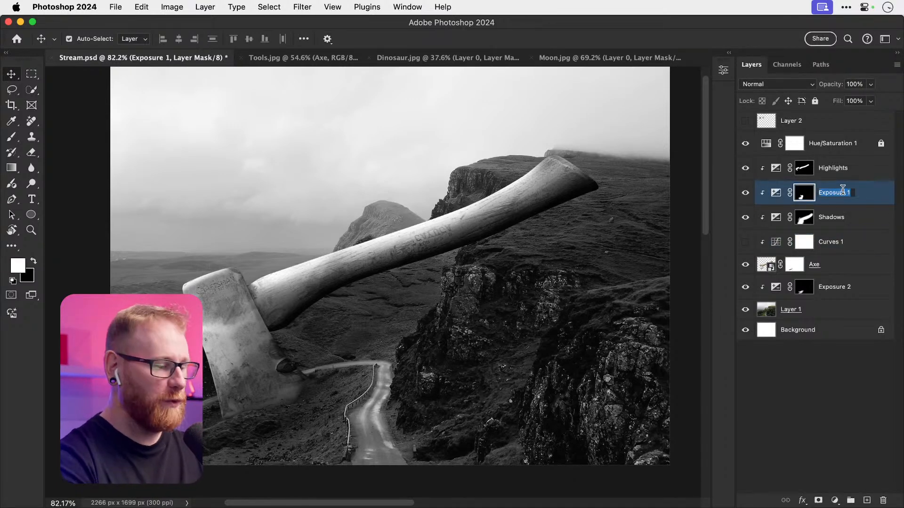
type("Shadows 2")
key("Return")
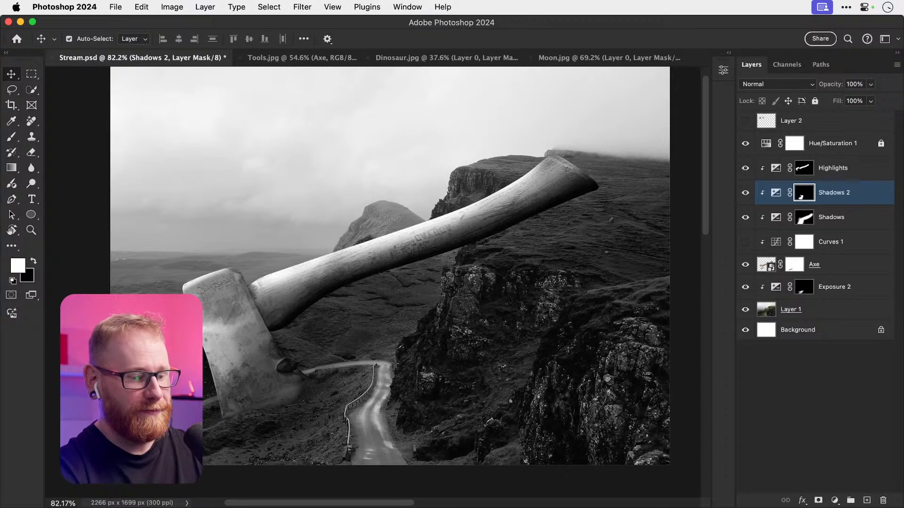
Step: Add a Levels adjustment above Curves 1 with input levels of 30, 1.33 and 223, keeping output levels at 0 and 255
left_click(845, 244)
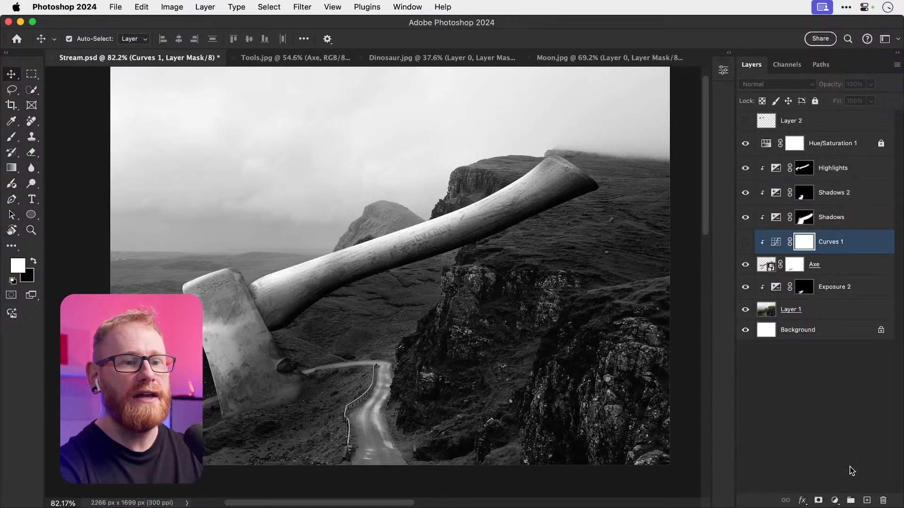
left_click(834, 500)
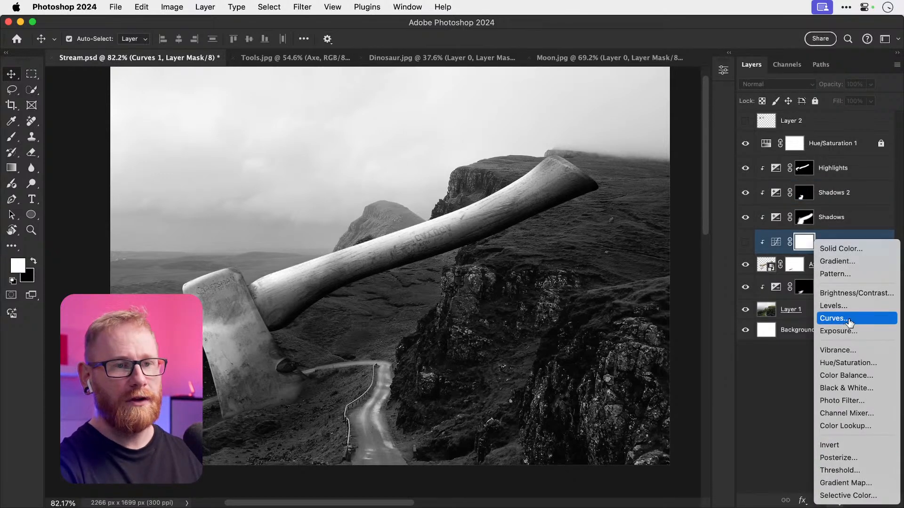
left_click(840, 306)
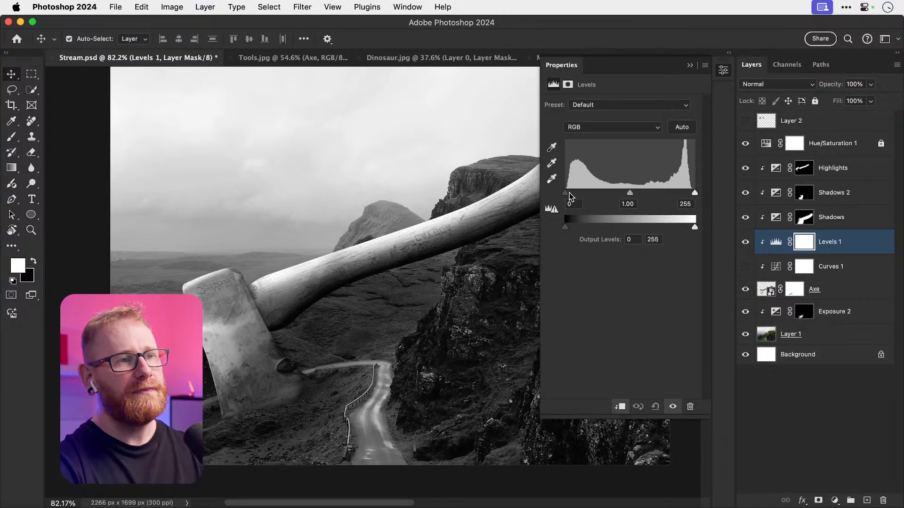
left_click_drag(569, 195, 629, 195)
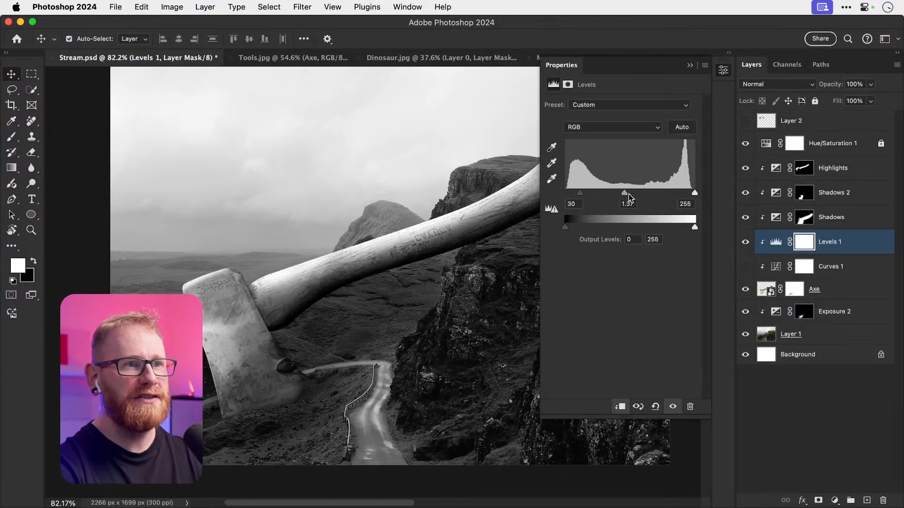
left_click_drag(697, 193, 680, 193)
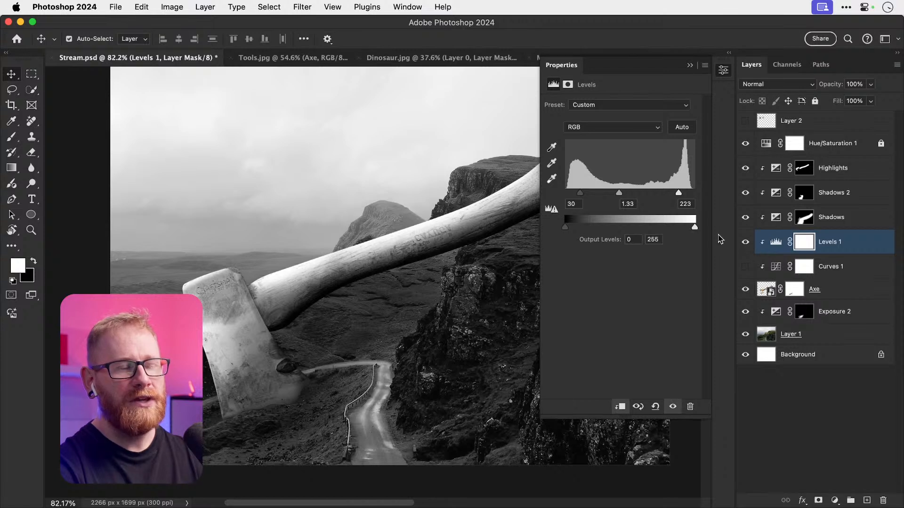
left_click_drag(566, 228, 553, 234)
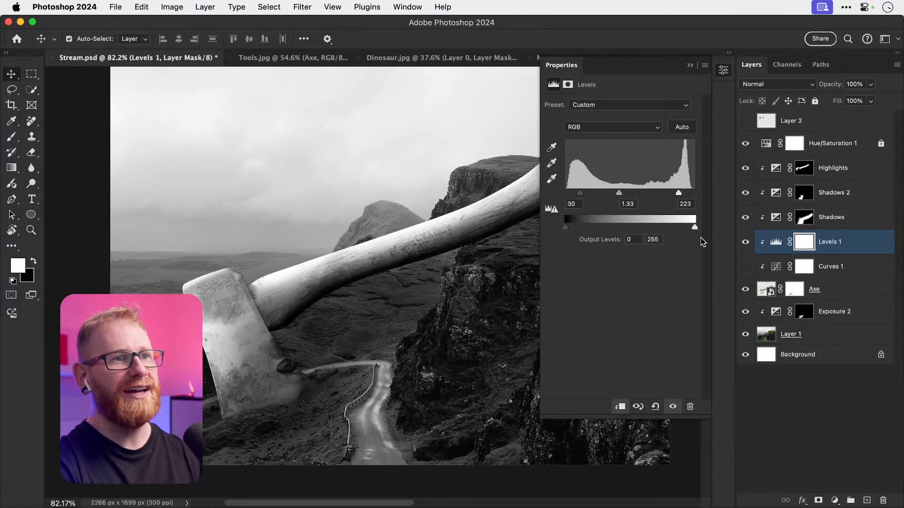
left_click_drag(692, 228, 705, 229)
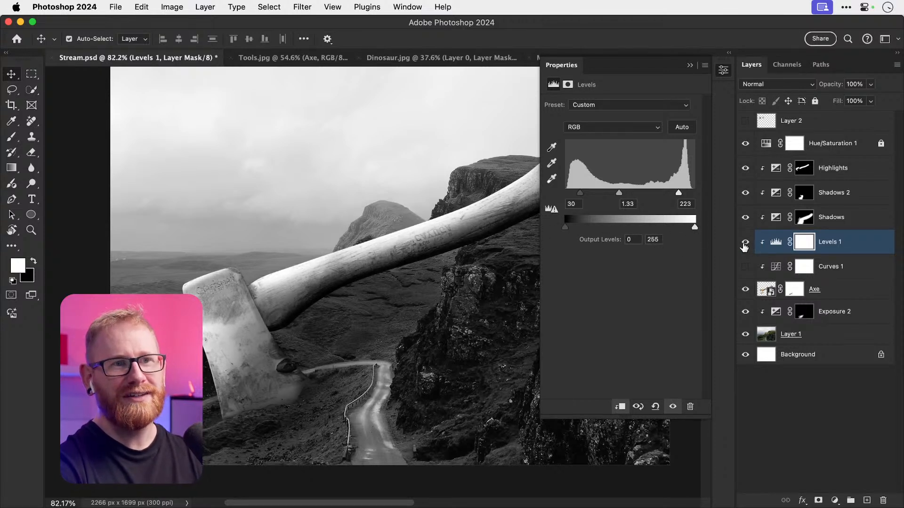
Step: Try an extreme curve on Curves 1 with Levels 1 hidden, then restore the curve point and both layers' visibility
left_click(745, 242)
left_click(745, 266)
left_click(774, 267)
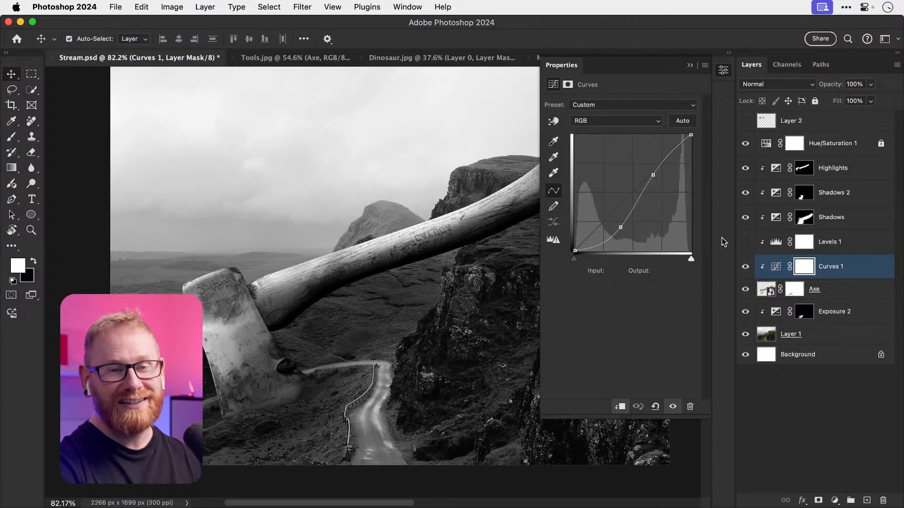
left_click_drag(620, 226, 591, 161)
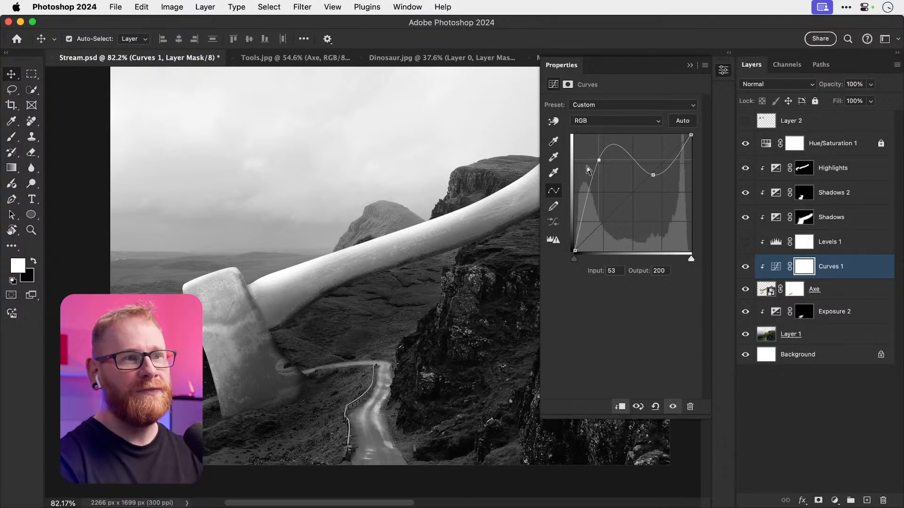
left_click_drag(587, 169, 621, 227)
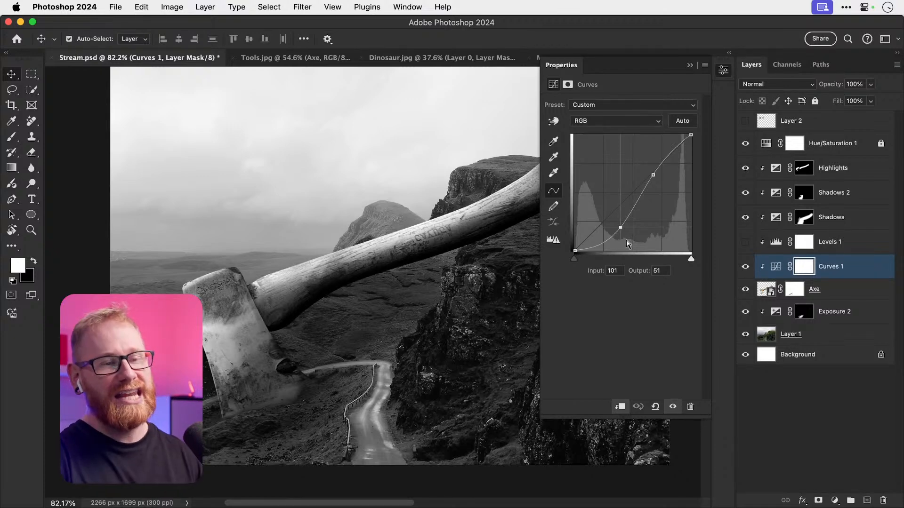
left_click(745, 266)
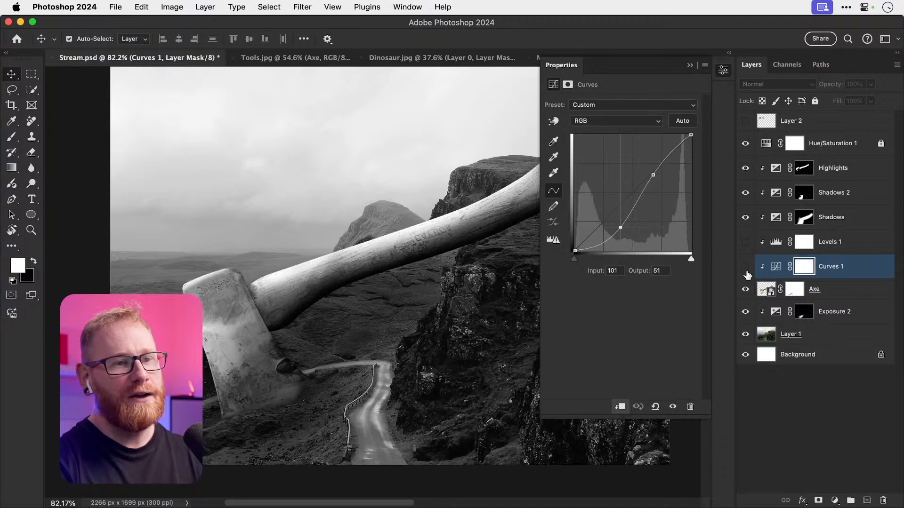
left_click(746, 243)
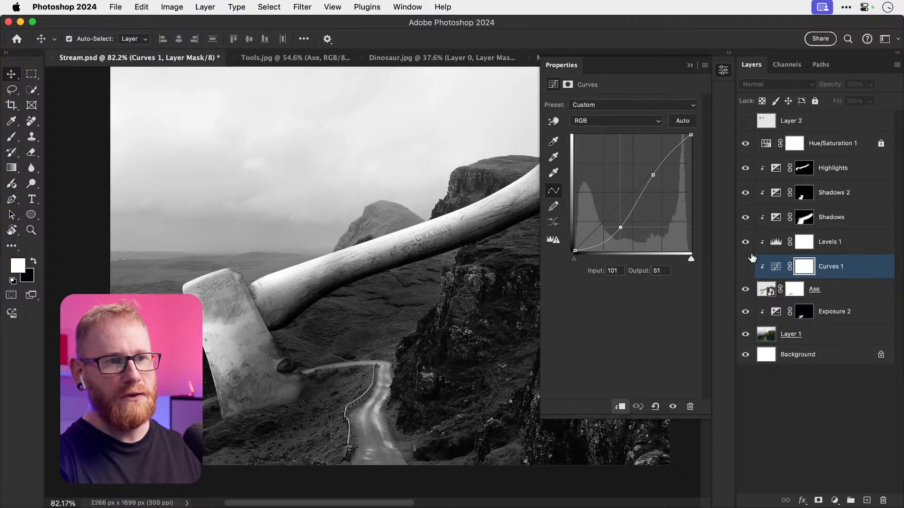
Step: Delete the Levels 1 and Curves 1 adjustment layers from the axe's layer stack
left_click(723, 70)
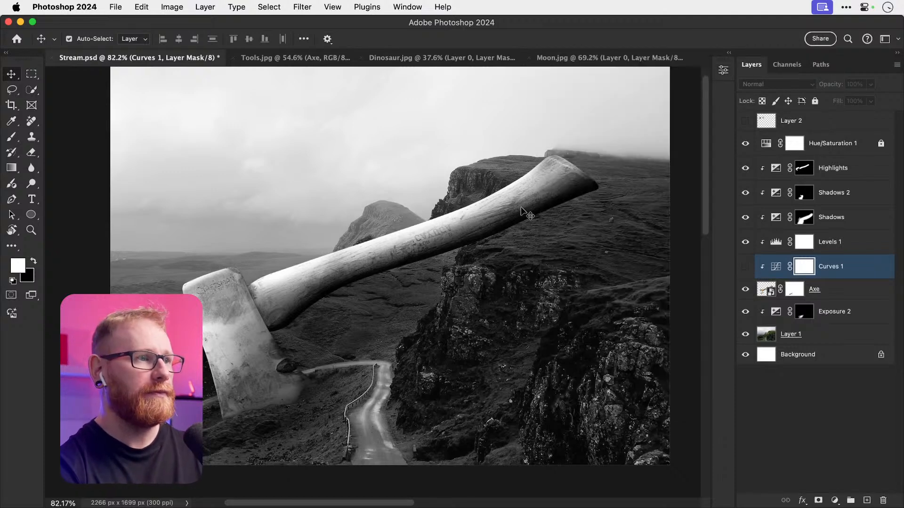
left_click(832, 247, "shift")
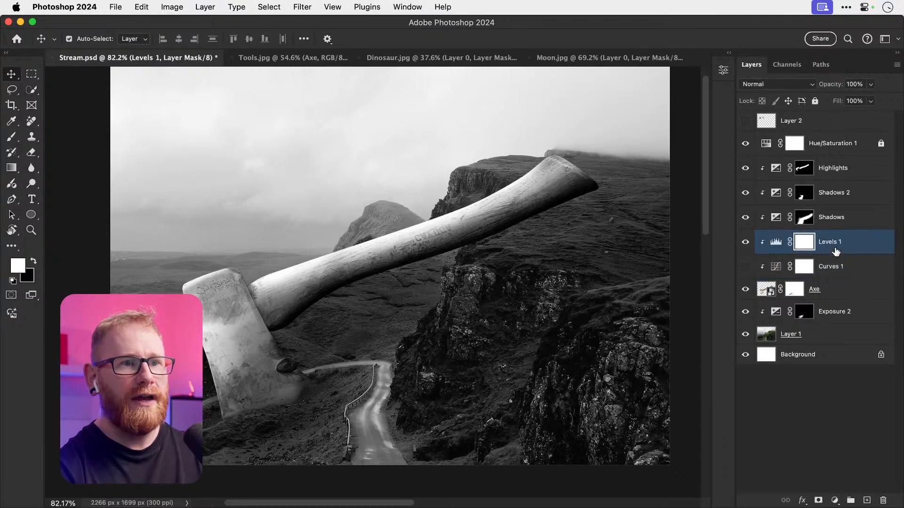
key("Delete")
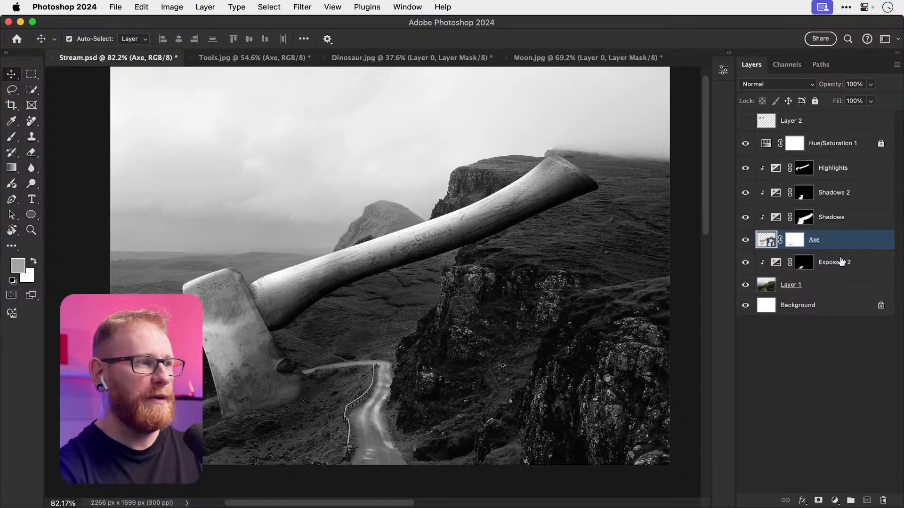
Step: Compare the axe with and without its Highlights, Shadows 2 and Shadows layers, leaving all three visible
left_click_drag(745, 168, 749, 222)
left_click_drag(745, 168, 748, 214)
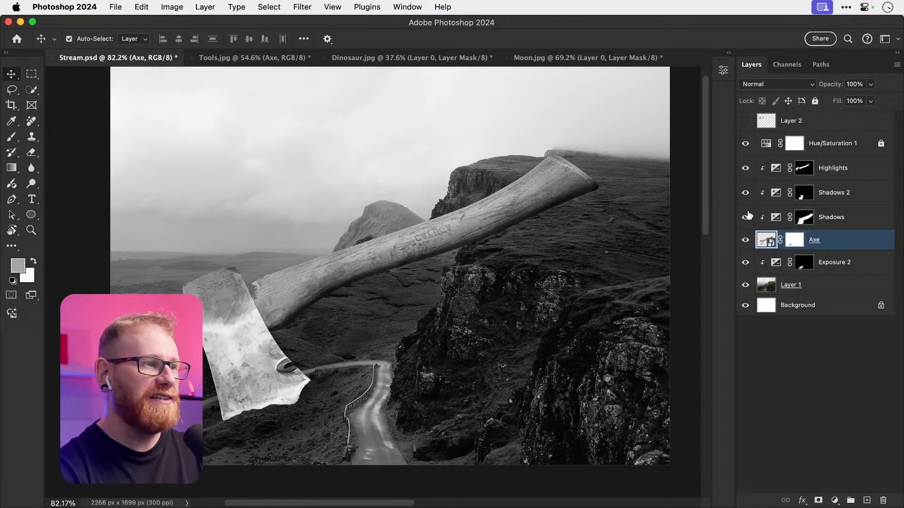
left_click(747, 217)
left_click_drag(747, 176, 746, 218)
left_click(745, 218)
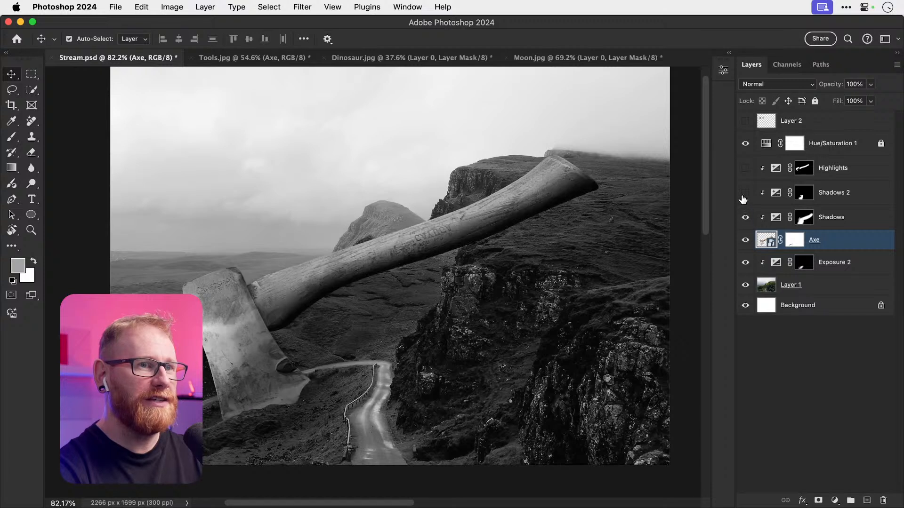
left_click(746, 196)
left_click(746, 168)
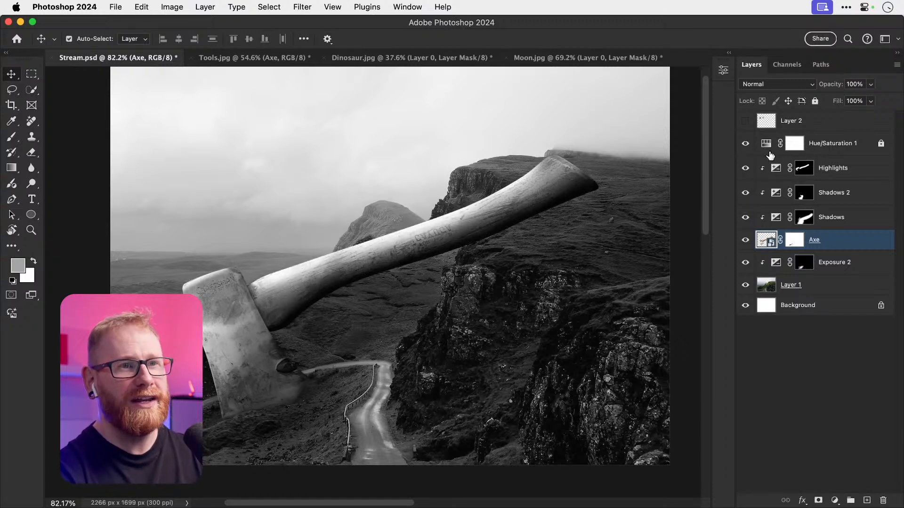
Step: Hide the Hue/Saturation 1 check layer to view the composite in colour, and save Stream.psd
left_click(745, 144)
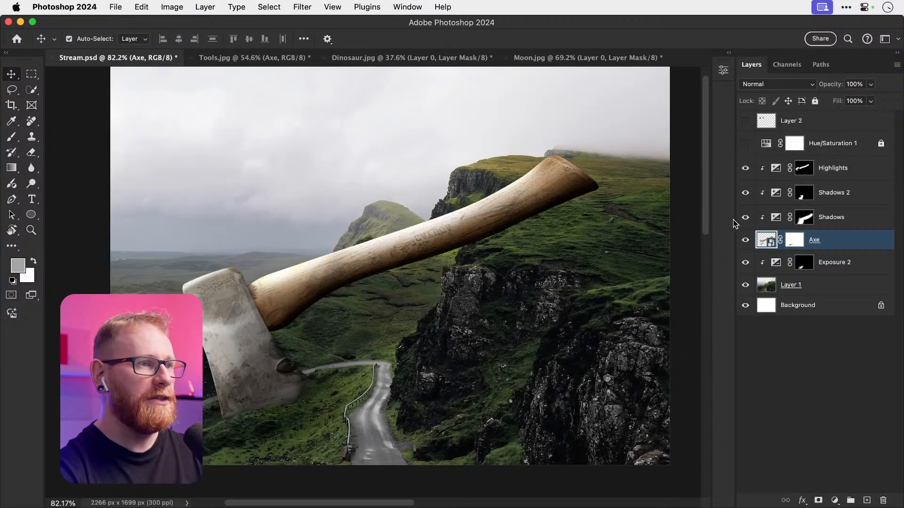
mouse_move(746, 169)
left_mouse_down()
mouse_move(742, 216)
mouse_move(745, 174)
left_mouse_up()
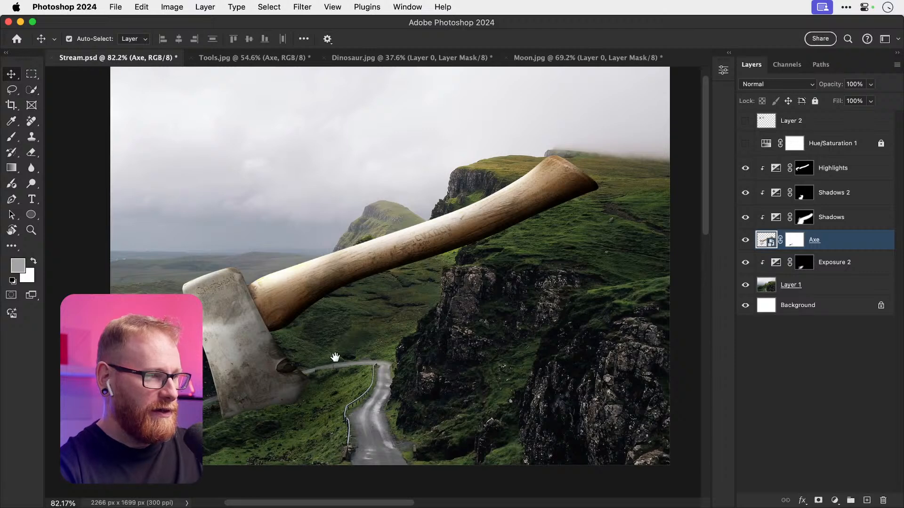
left_click_drag(335, 359, 339, 347)
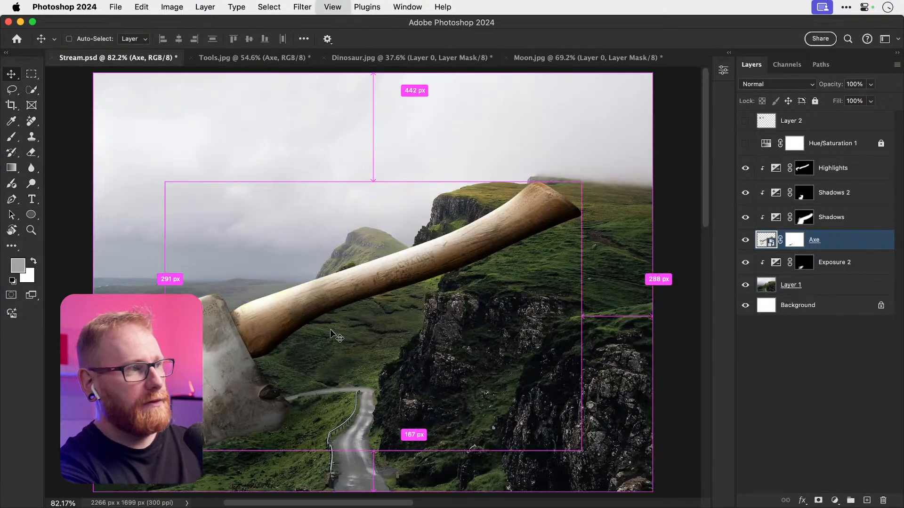
key("super+s")
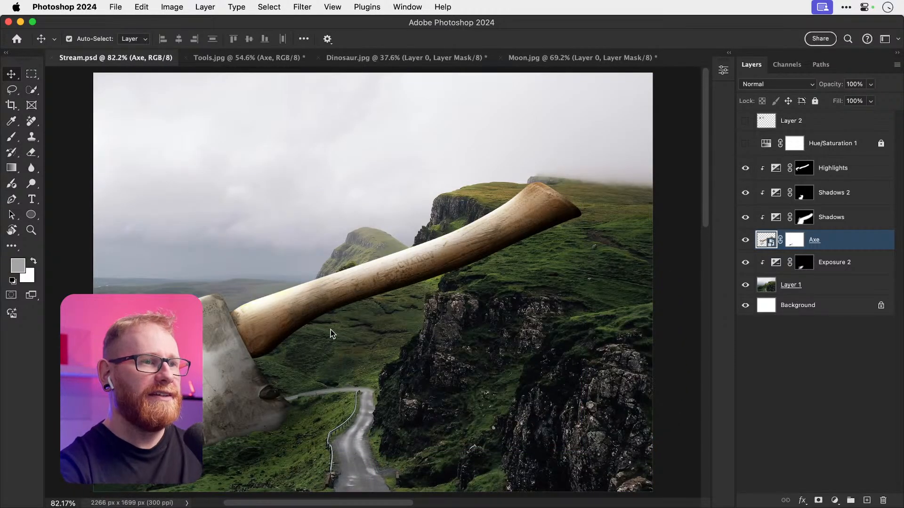
left_click_drag(498, 312, 550, 299)
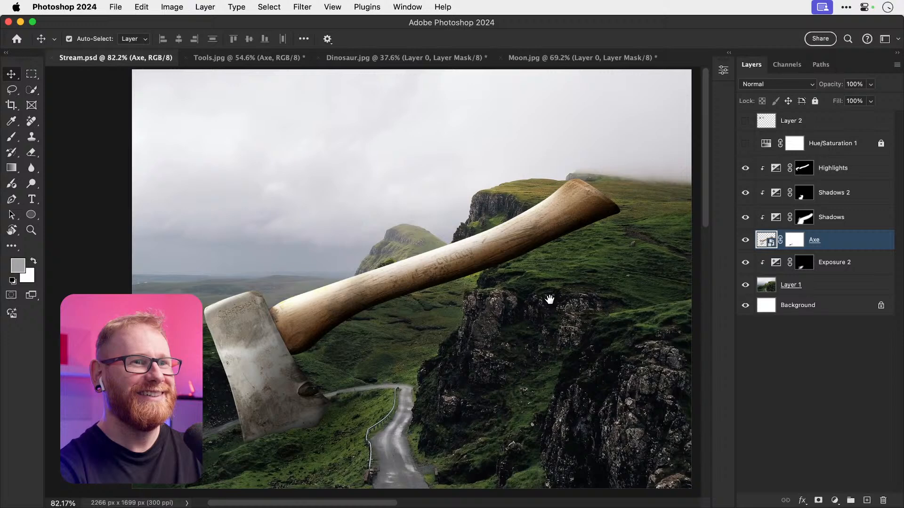
Step: Set the Highlights layer's exposure to +1.51 and gamma correction to 1.39 after comparing the axe with and without it
left_click(746, 144)
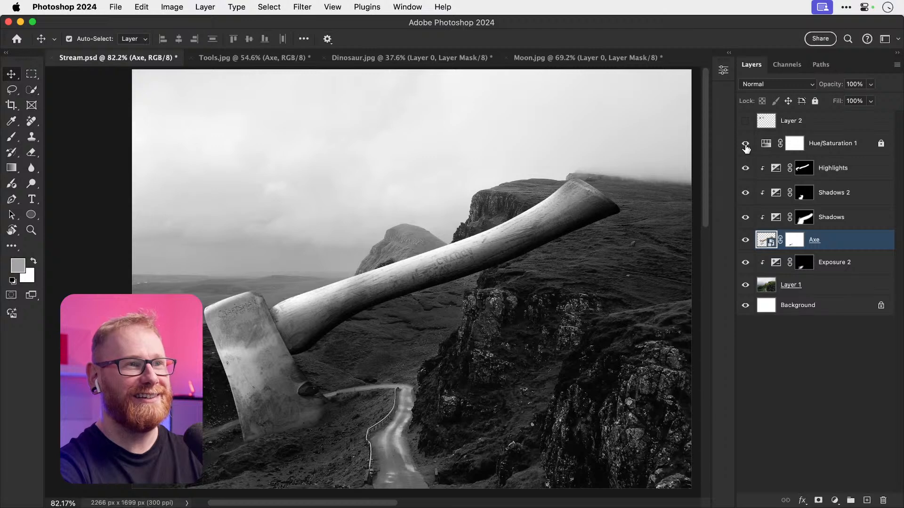
left_click(745, 144)
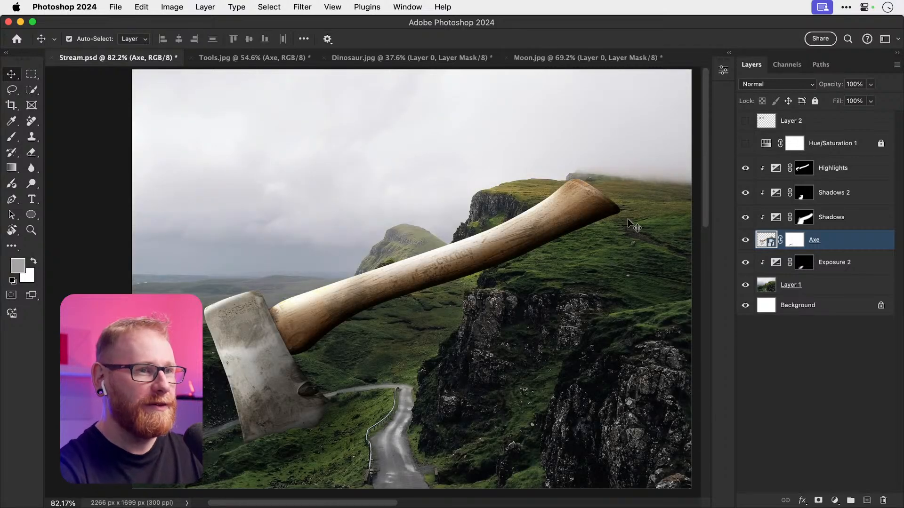
left_click(744, 169)
left_click(744, 170)
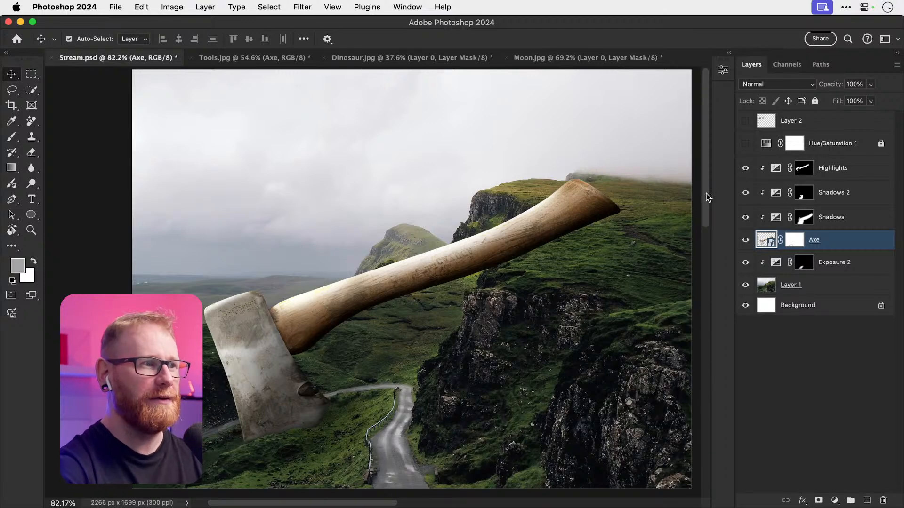
double_click(775, 167)
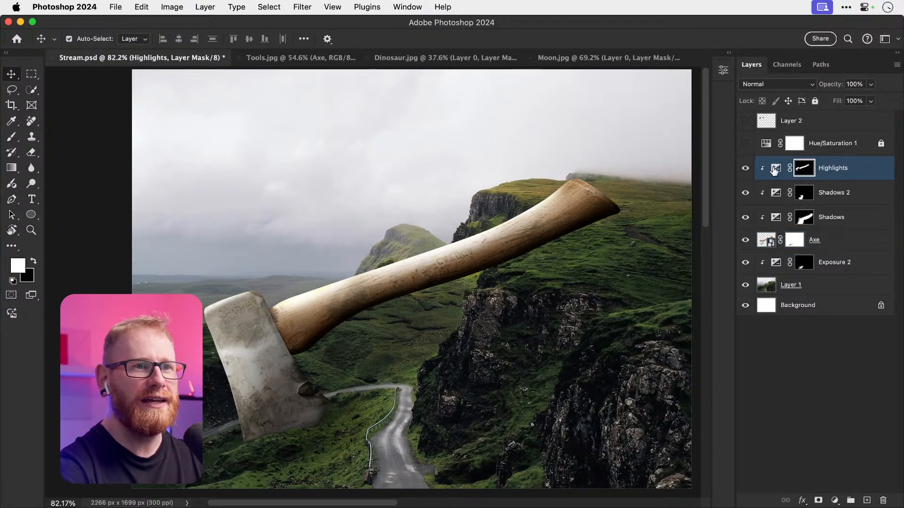
left_click_drag(648, 136, 638, 136)
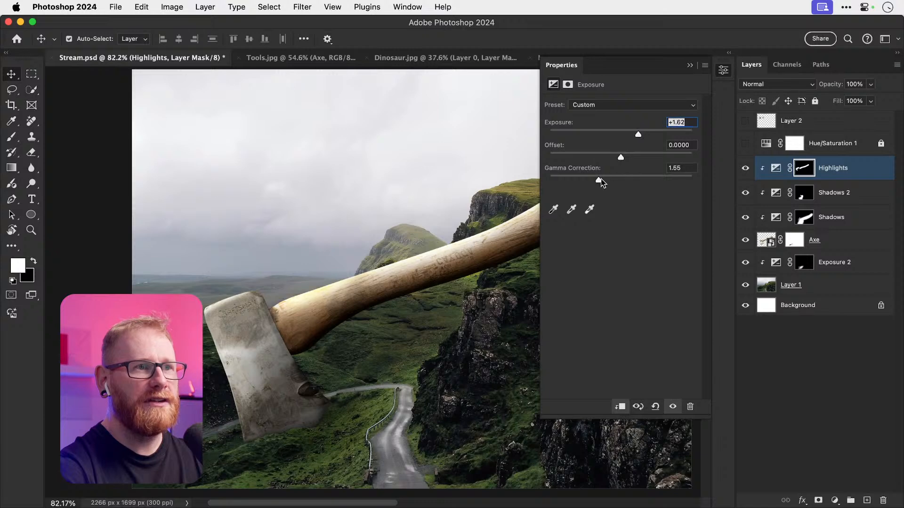
left_click_drag(598, 180, 605, 182)
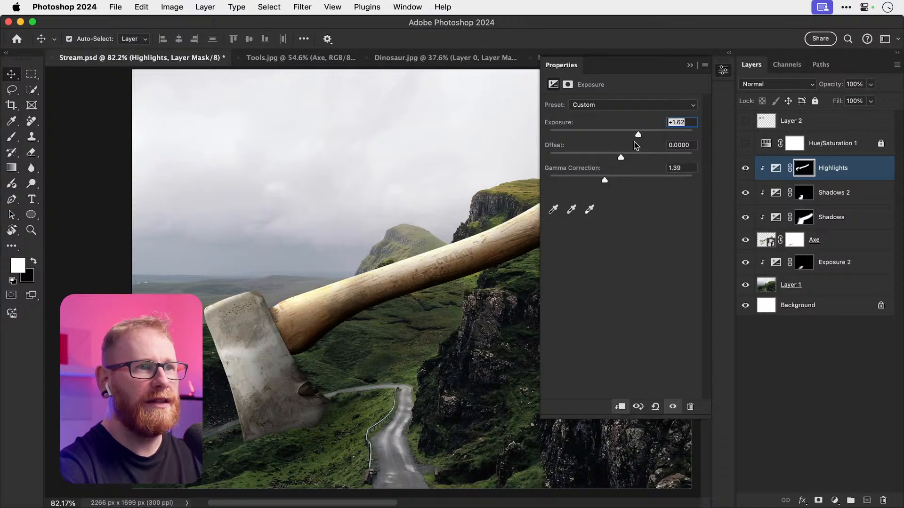
left_click_drag(639, 137, 637, 136)
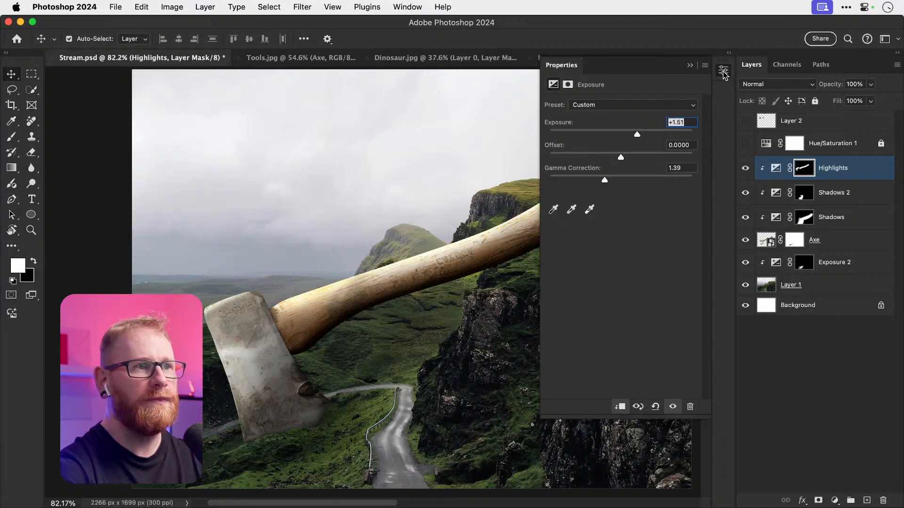
left_click(723, 72)
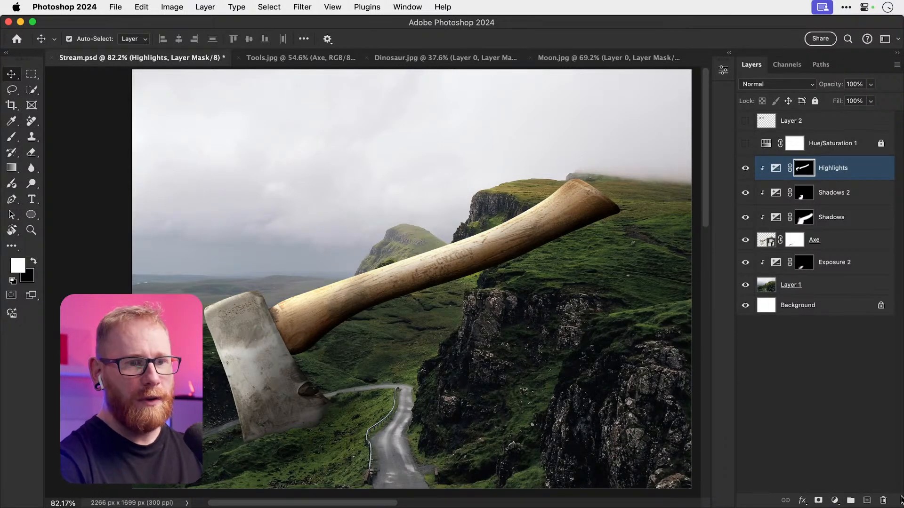
Step: Add a bright red Solid Color fill layer above Highlights and clip it to the axe
left_click(836, 503)
left_click(827, 272)
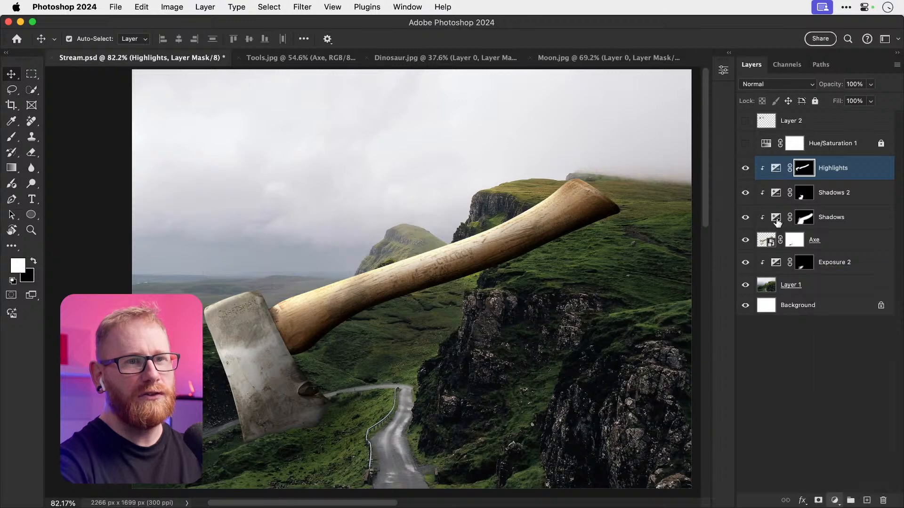
left_click_drag(538, 199, 572, 175)
left_click(730, 172)
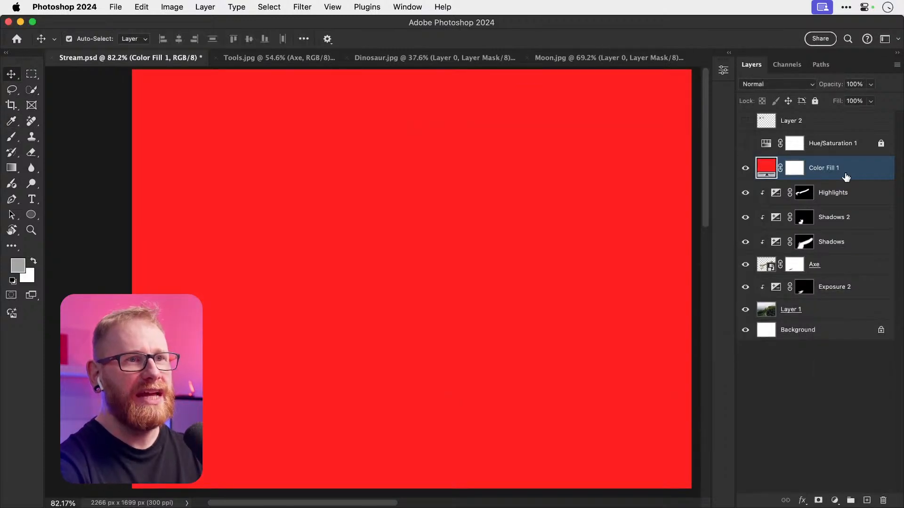
left_click(843, 176, "alt")
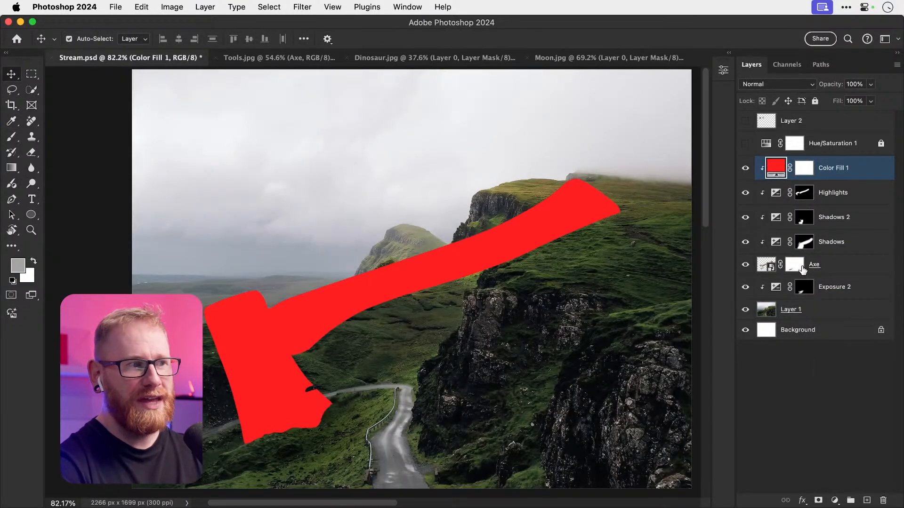
Step: Set the red fill layer's blend mode to Linear Dodge (Add) and invert its mask to black
left_click(770, 84)
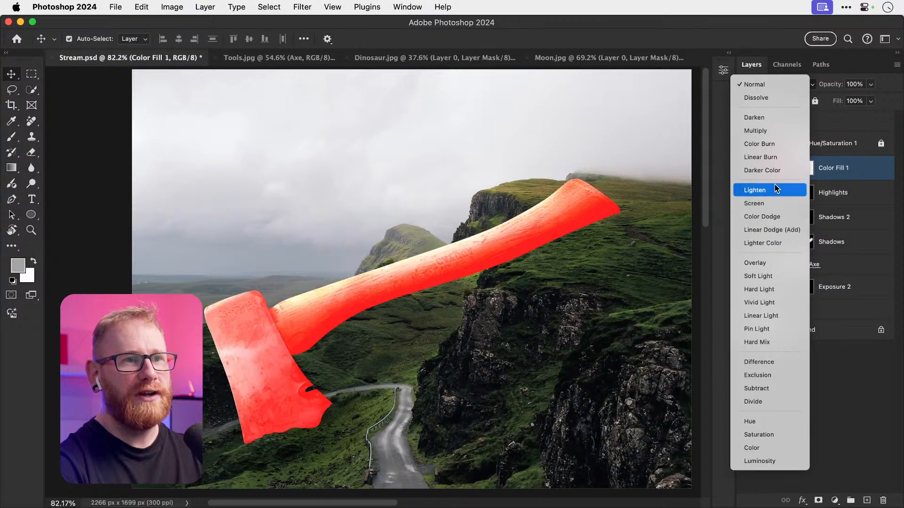
left_click(760, 230)
left_click(804, 166)
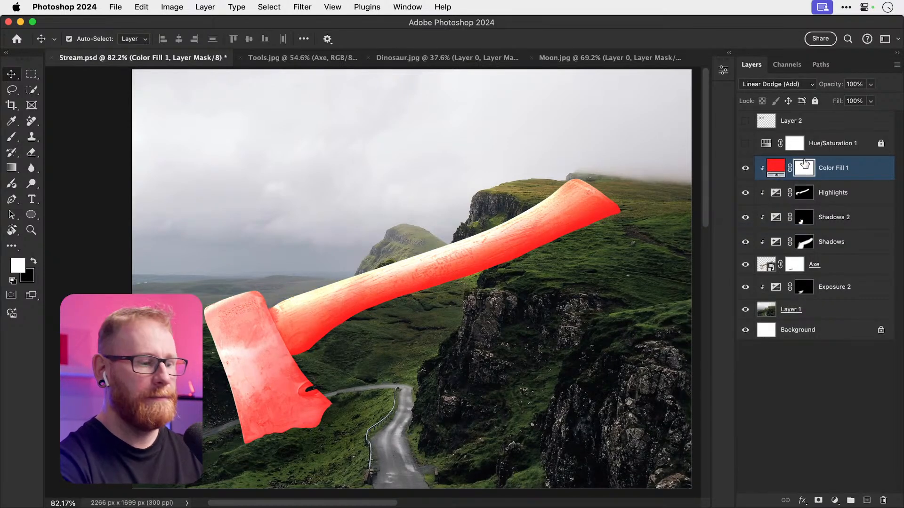
key("super+i")
key("b")
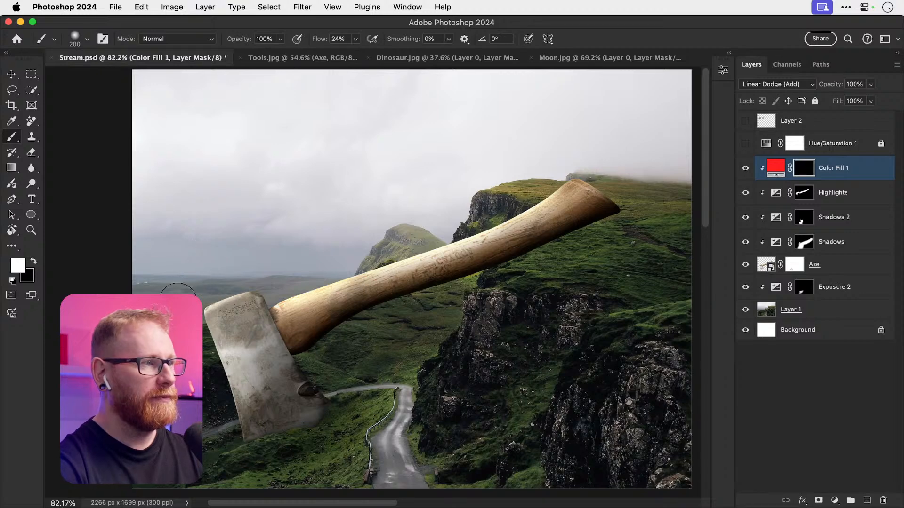
Step: Paint white on the fill's mask along the axe's upper edges, raising the brush flow from 24% to 100%
mouse_move(271, 292)
left_mouse_down()
mouse_move(328, 259)
mouse_move(405, 234)
left_mouse_up()
left_click_drag(307, 281, 404, 244)
left_click(356, 40)
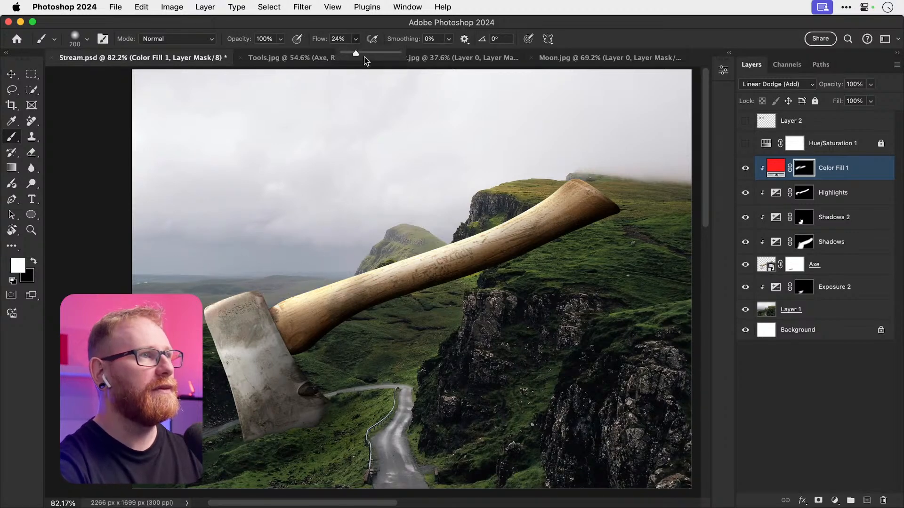
left_click_drag(357, 53, 400, 52)
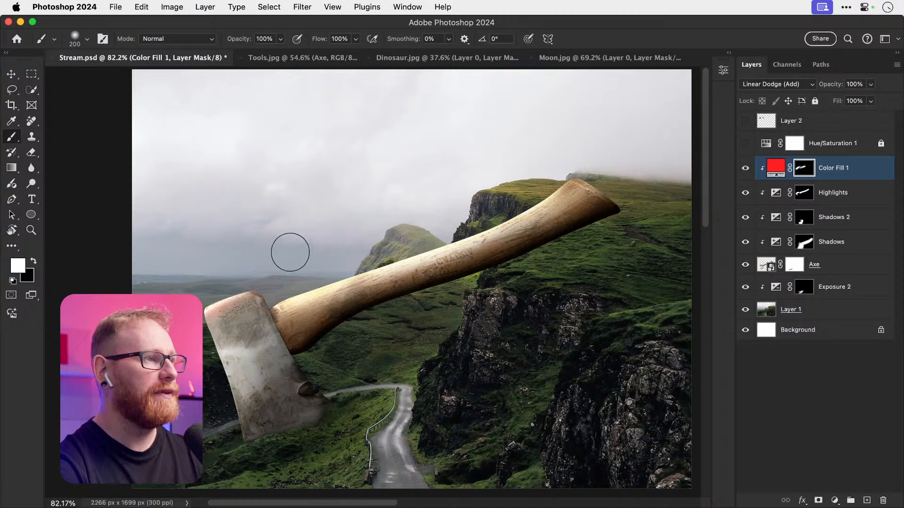
mouse_move(275, 295)
left_mouse_down()
mouse_move(298, 272)
mouse_move(495, 227)
mouse_move(571, 174)
mouse_move(345, 270)
mouse_move(303, 274)
left_mouse_up()
key("super+z")
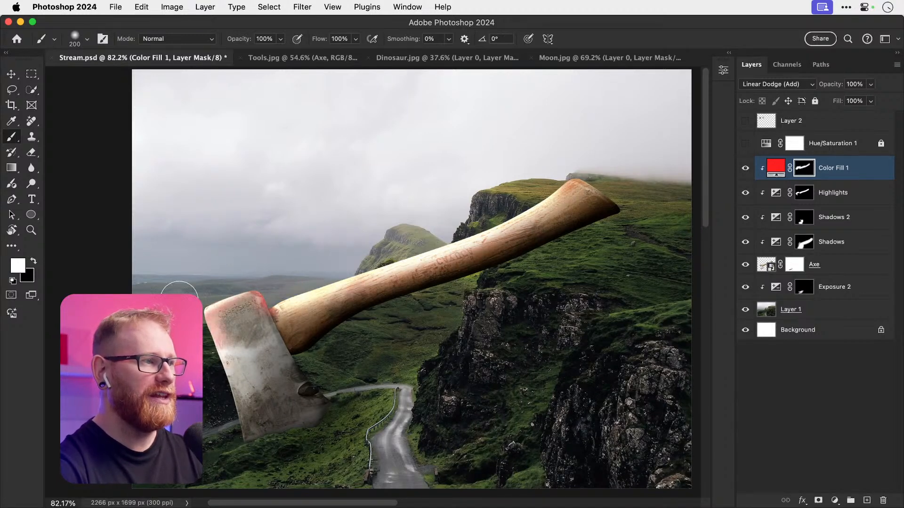
Step: Delete the red Color Fill 1 layer
key("v")
left_click(857, 167)
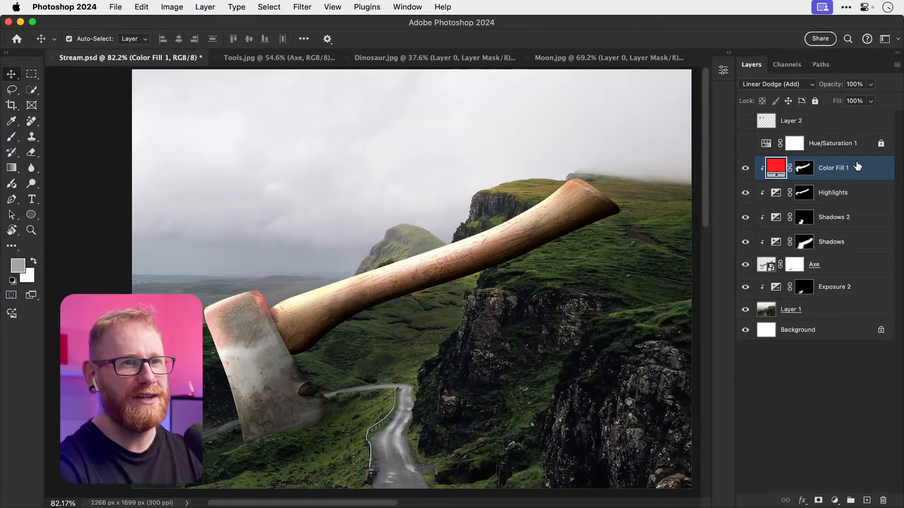
key("Delete")
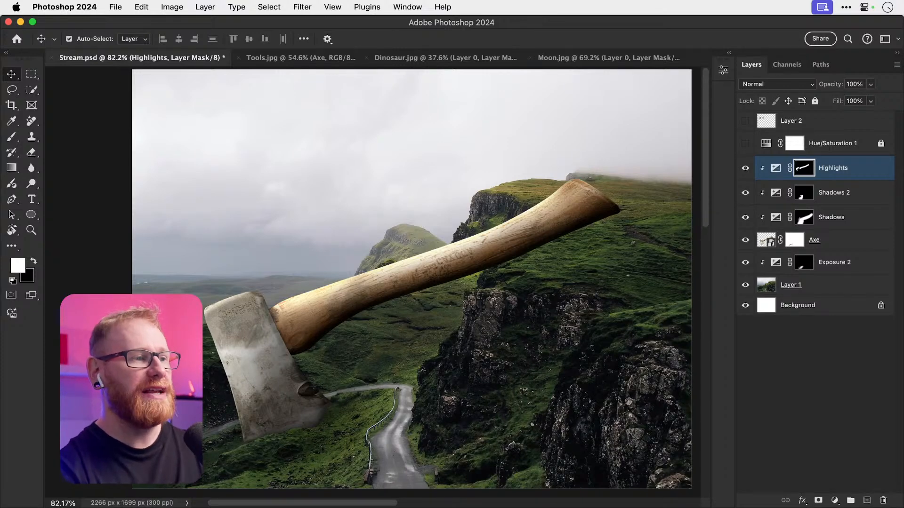
Step: Add a Color Balance adjustment layer above Highlights and clip it to the axe
scroll(414, 262, "right", 3)
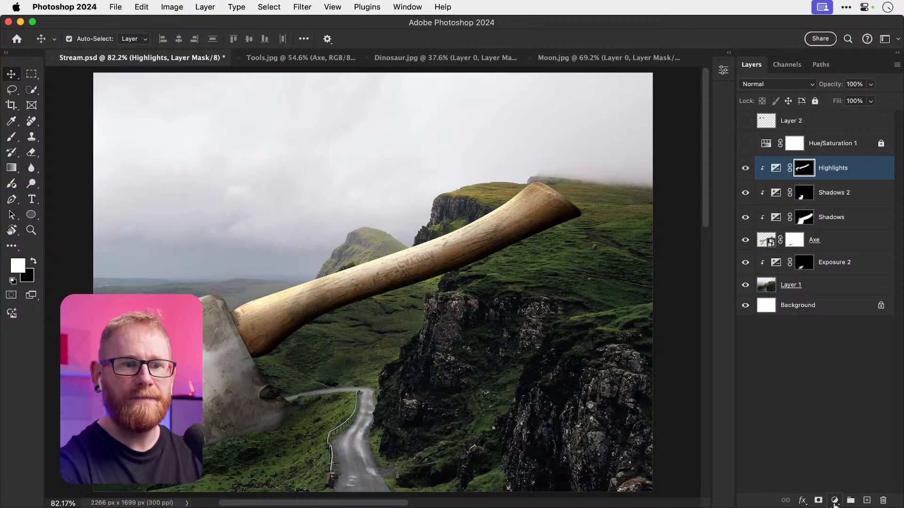
left_click(745, 144)
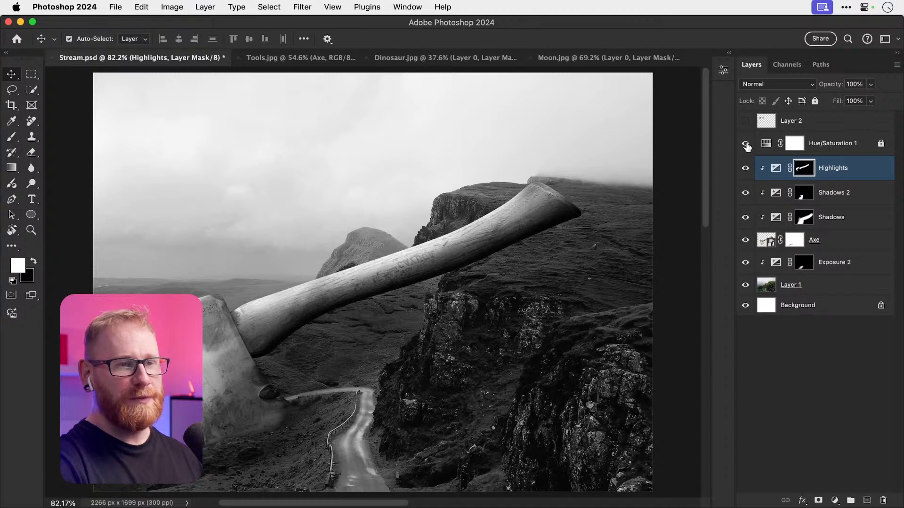
left_click(745, 145)
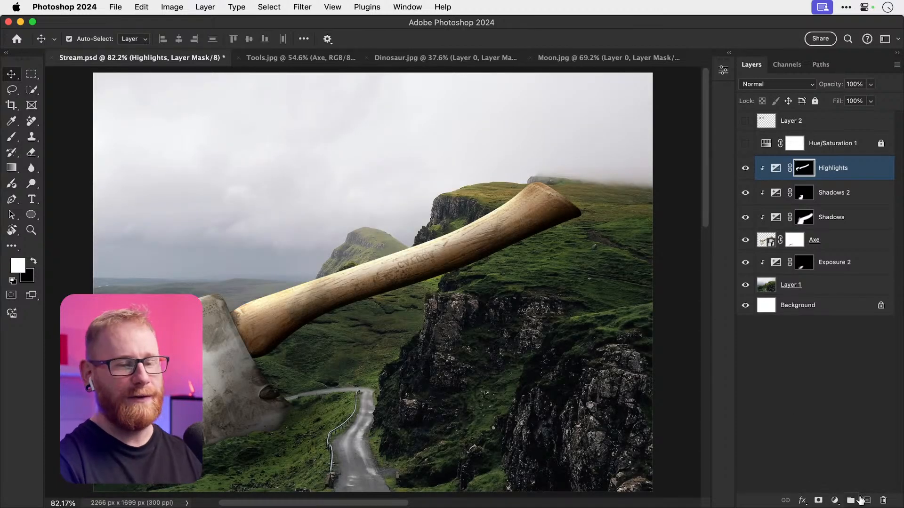
left_click(835, 501)
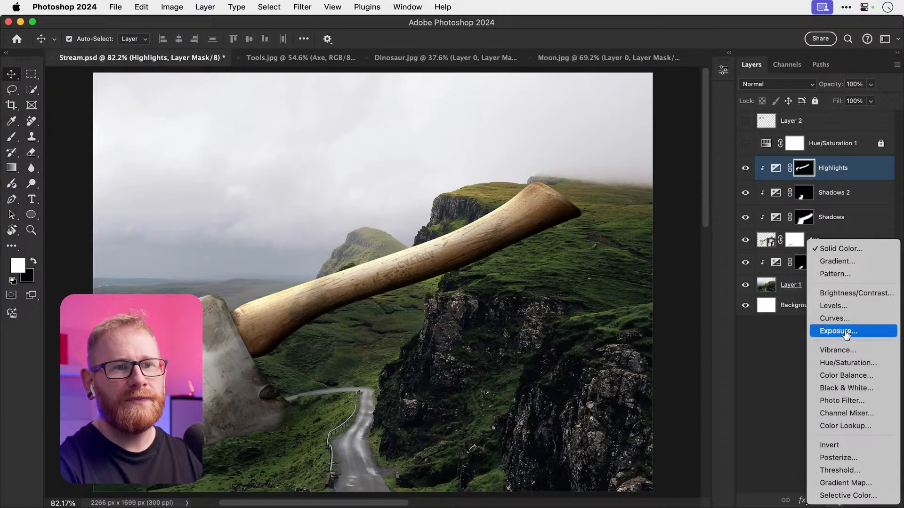
left_click(848, 375)
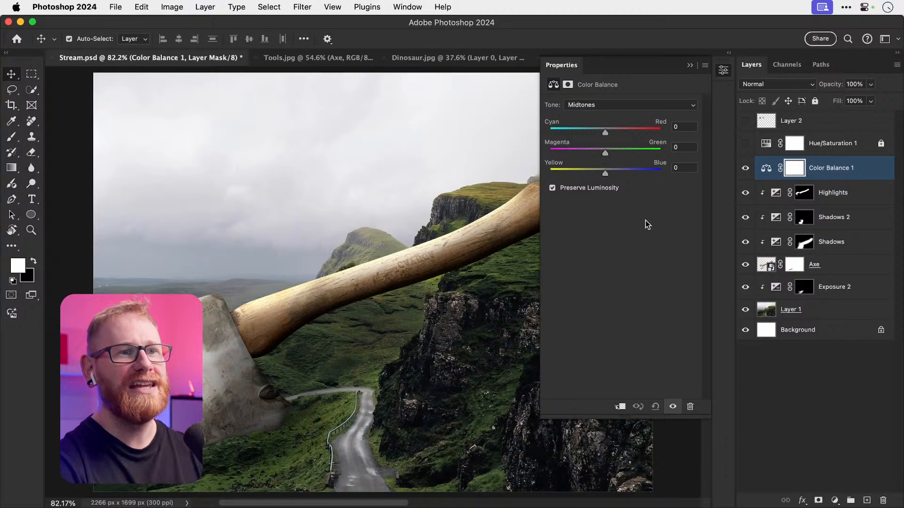
left_click(621, 407)
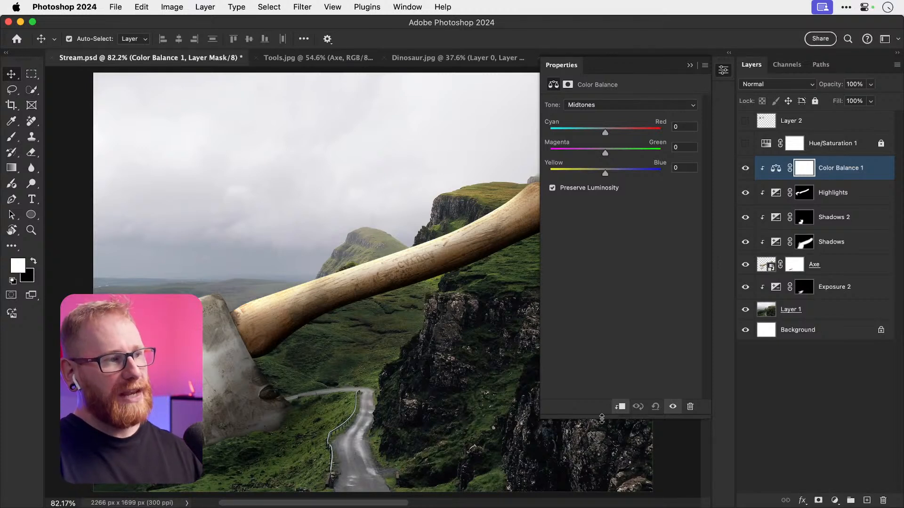
Step: Compare the composite with Hue/Saturation 1 and Color Balance 1 toggled on and off, then reopen the Color Balance 1 settings
left_click(723, 71)
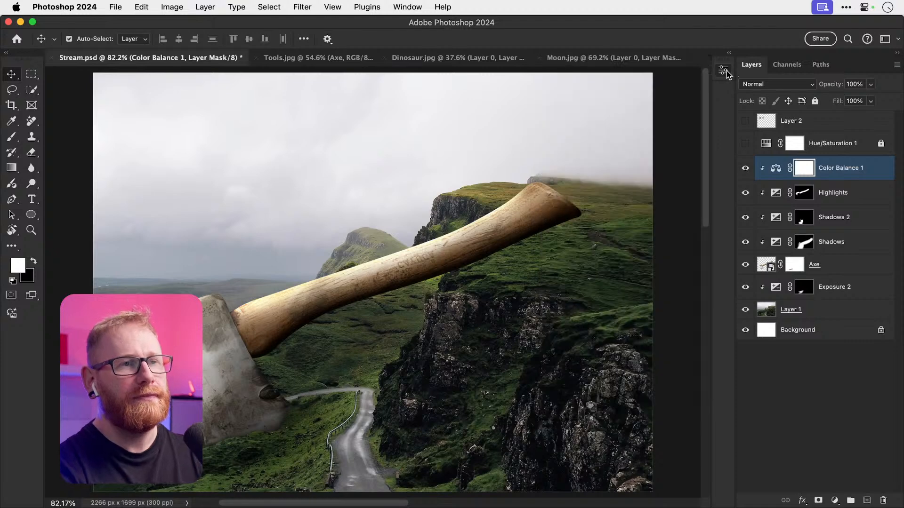
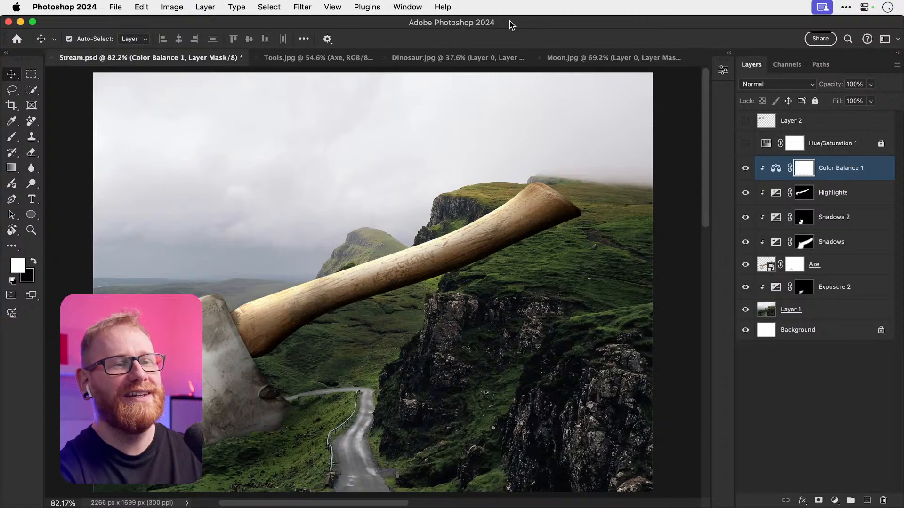
double_click(776, 168)
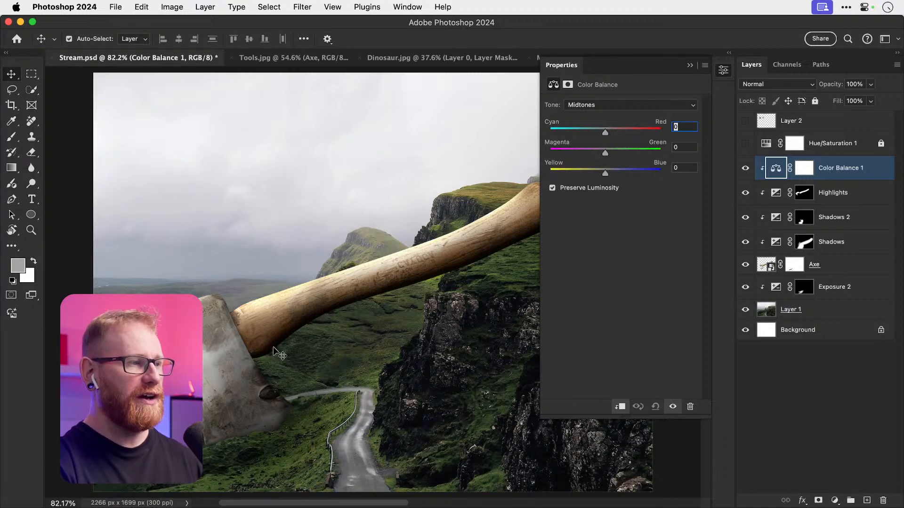
left_click(745, 143)
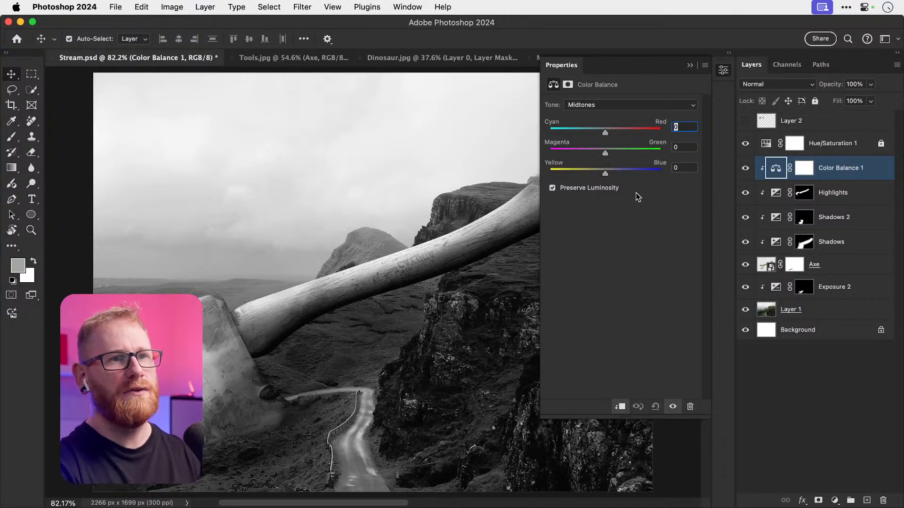
left_click(745, 168)
left_click(766, 144)
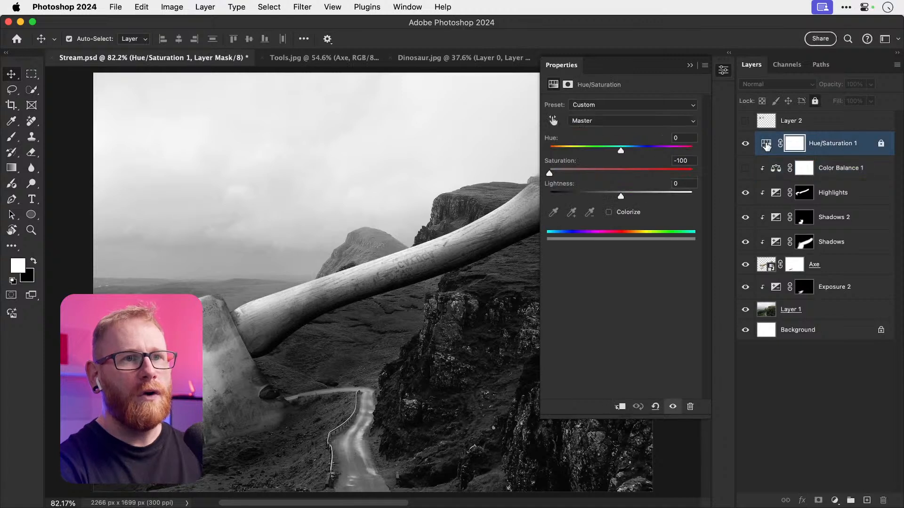
left_click(745, 144)
left_click(746, 169)
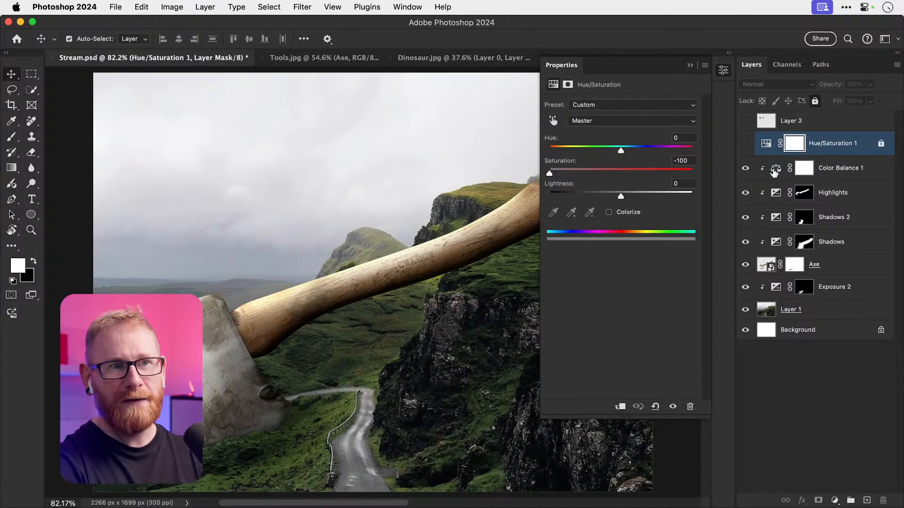
left_click(776, 170)
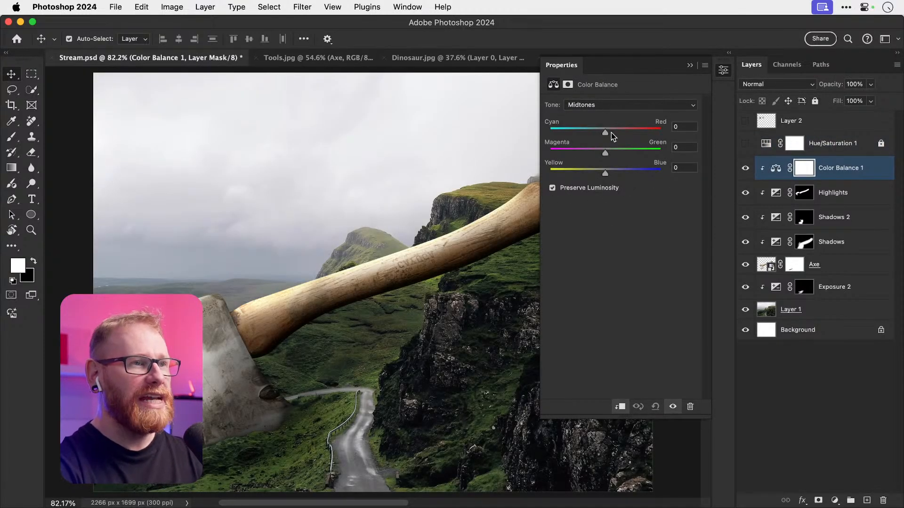
Step: Switch the tone range of the Color Balance 1 adjustment to Shadows
left_click(612, 104)
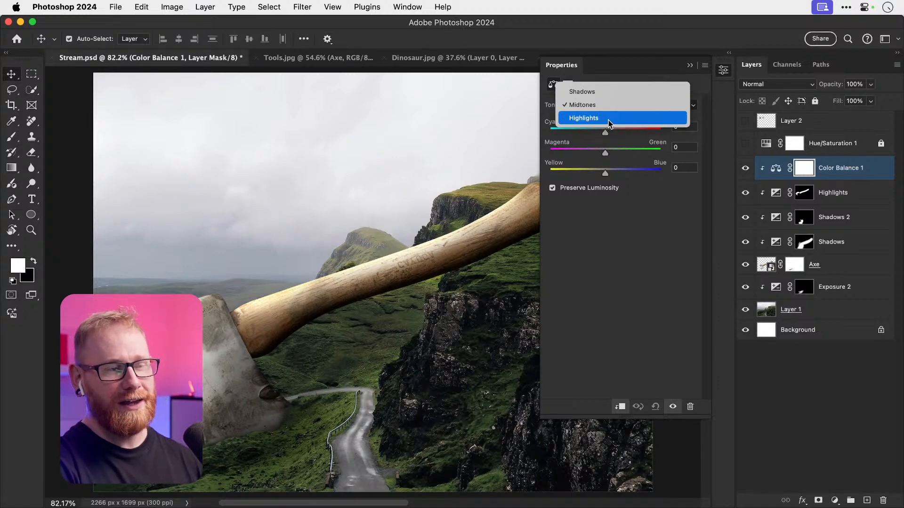
left_click(614, 92)
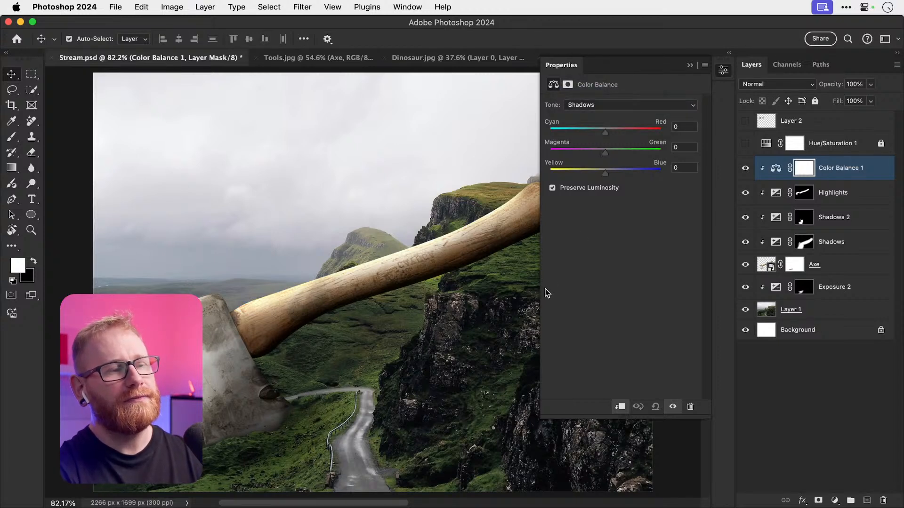
left_click(623, 104)
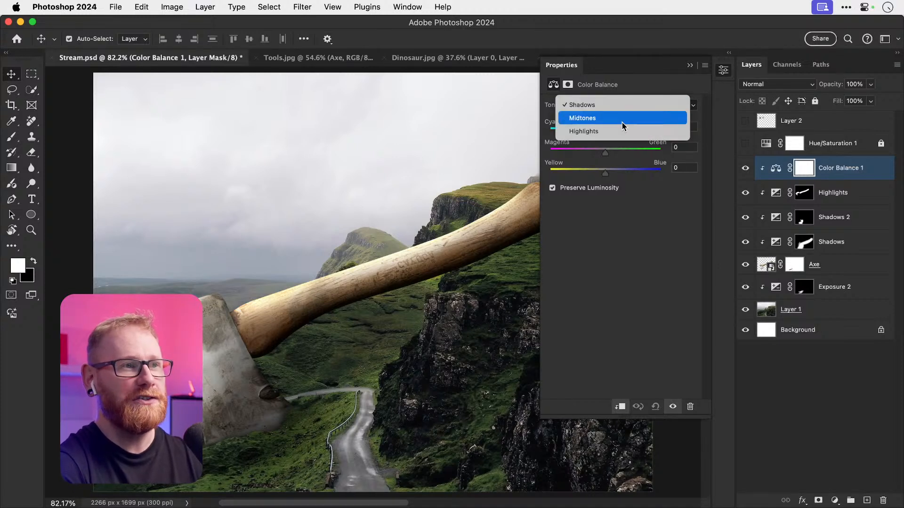
left_click(623, 105)
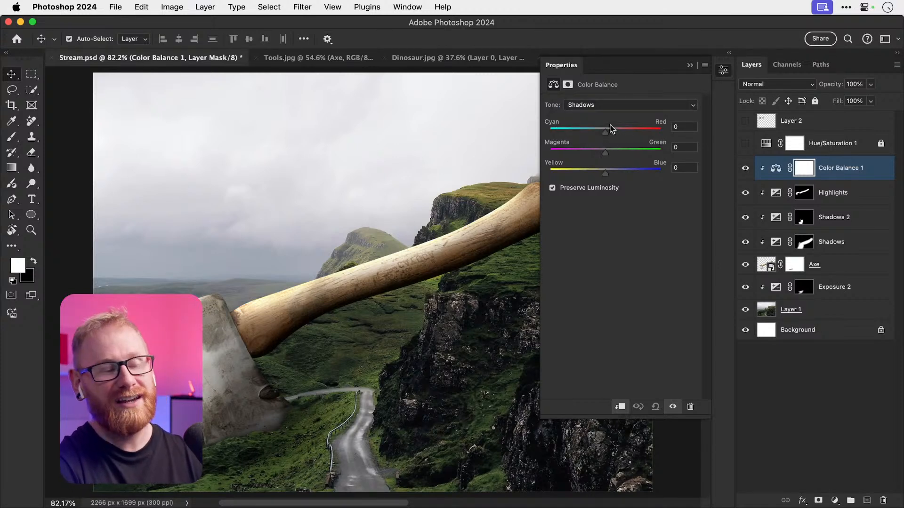
Step: Sample several dark areas of the cliff with the foreground Color Picker to examine the landscape's shadow colours, and cancel the colour change
left_click_drag(383, 309, 282, 202)
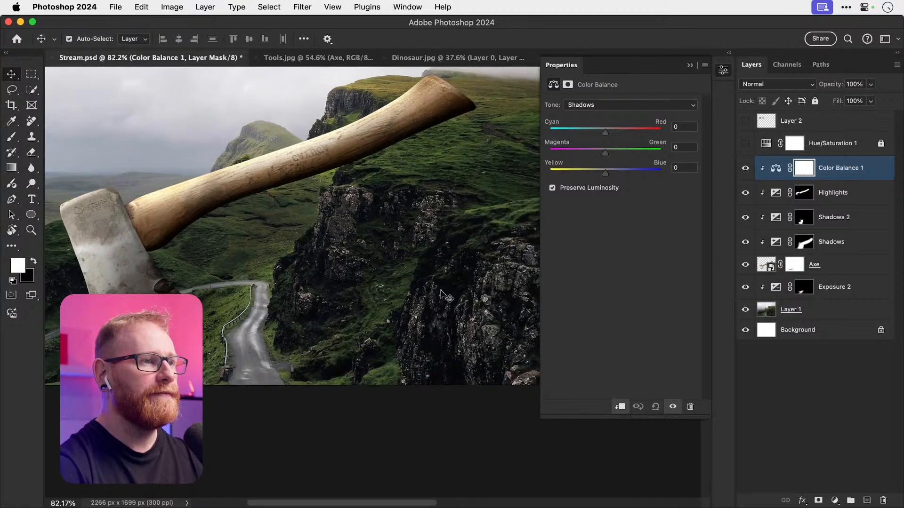
key("z")
left_click_drag(447, 296, 366, 283)
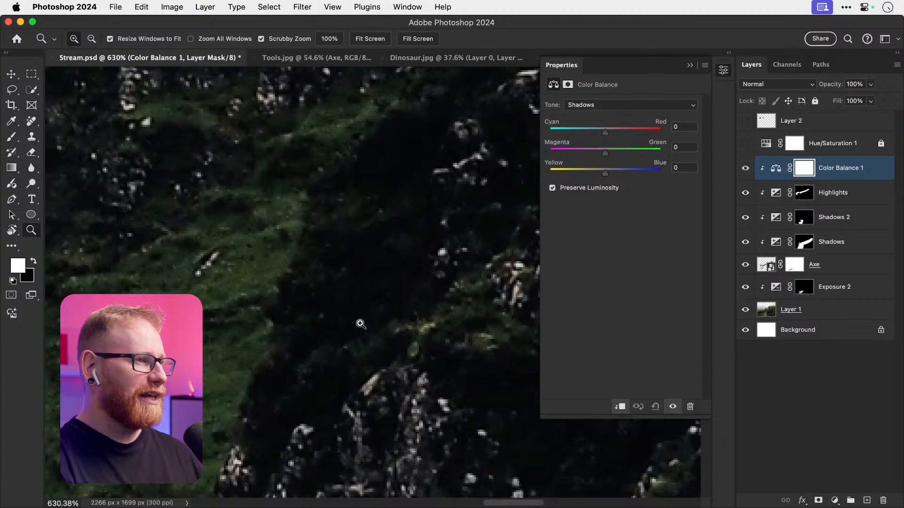
left_click(776, 168)
left_click(17, 266)
left_click(374, 288)
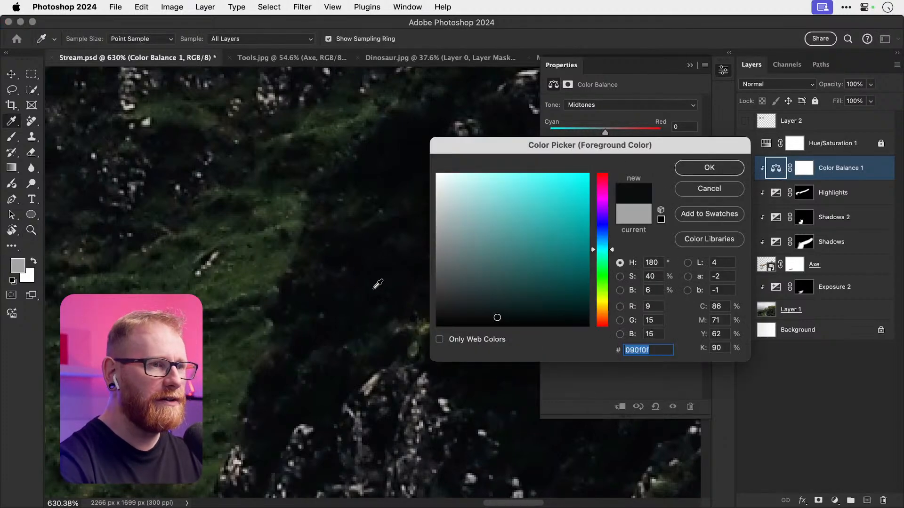
left_click(374, 290)
left_click(374, 289)
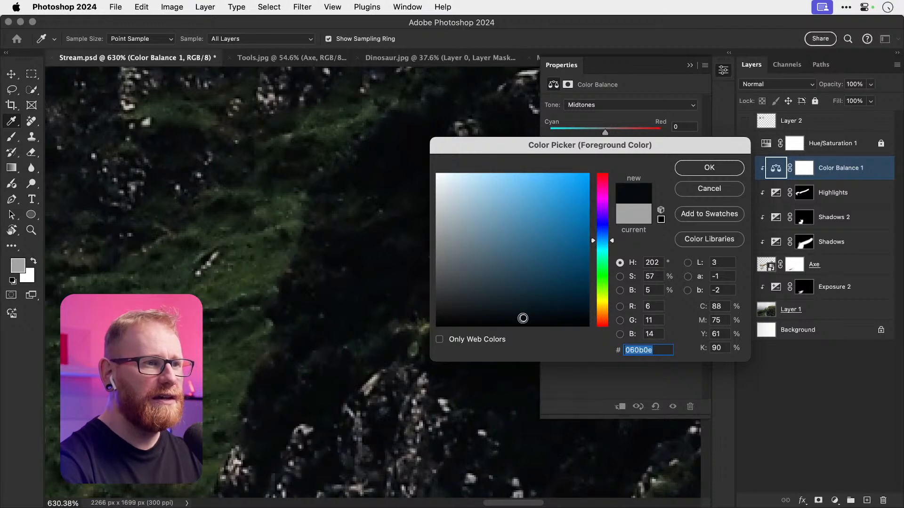
left_click(367, 264)
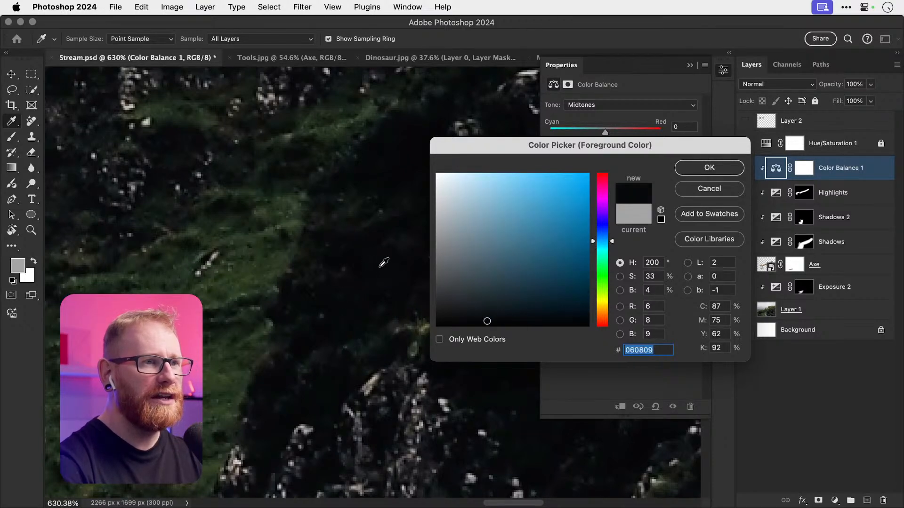
left_click(380, 265)
mouse_move(377, 263)
left_mouse_down()
mouse_move(394, 272)
mouse_move(386, 281)
left_mouse_up()
left_click_drag(462, 314, 459, 308)
left_click(413, 352)
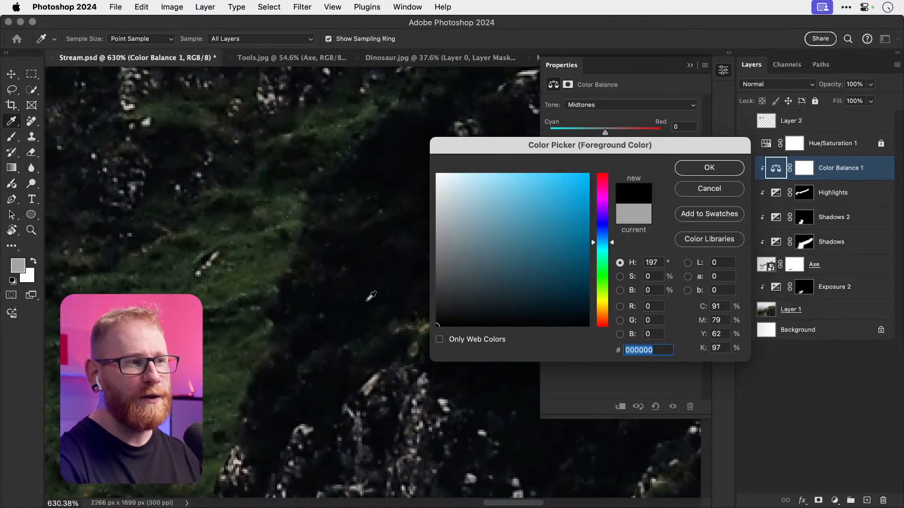
left_click(379, 267)
left_click(386, 273)
left_click(388, 272)
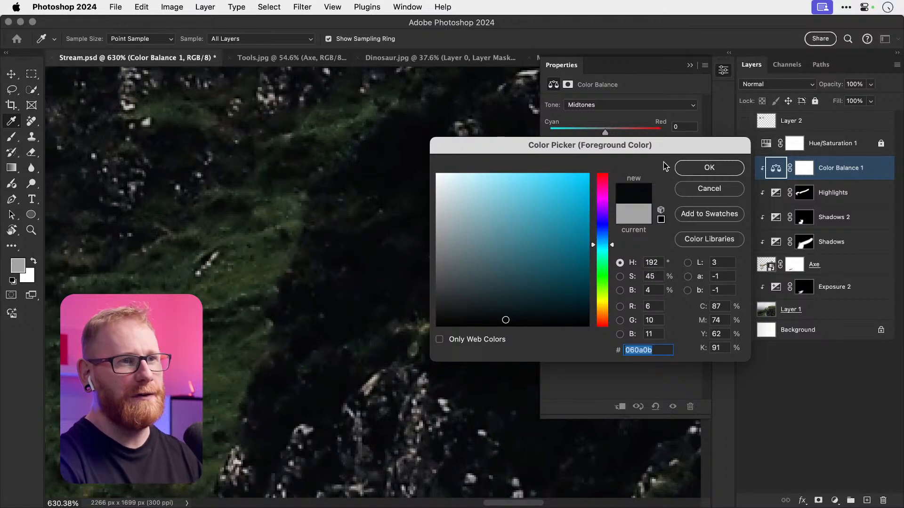
left_click(688, 189)
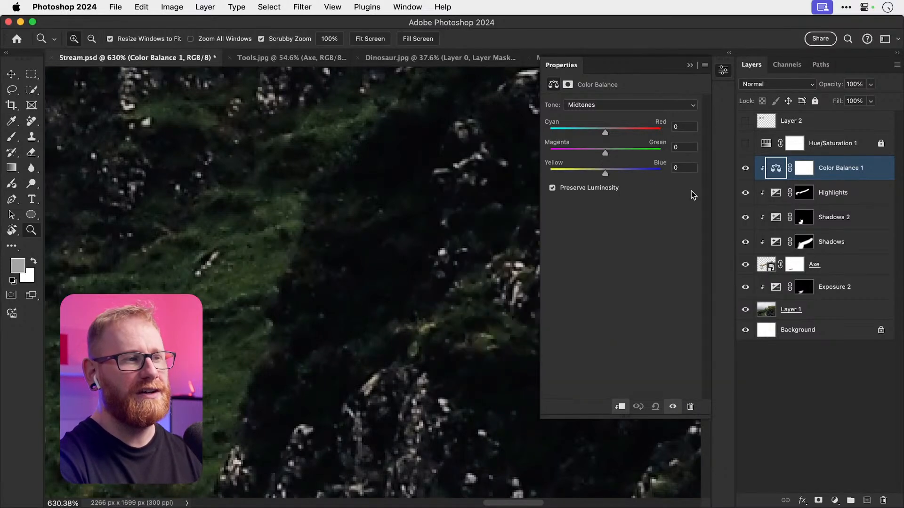
Step: Set the Color Balance Shadows over the axe to -5 for Cyan/Red and +8 for Magenta/Green
left_click(616, 105)
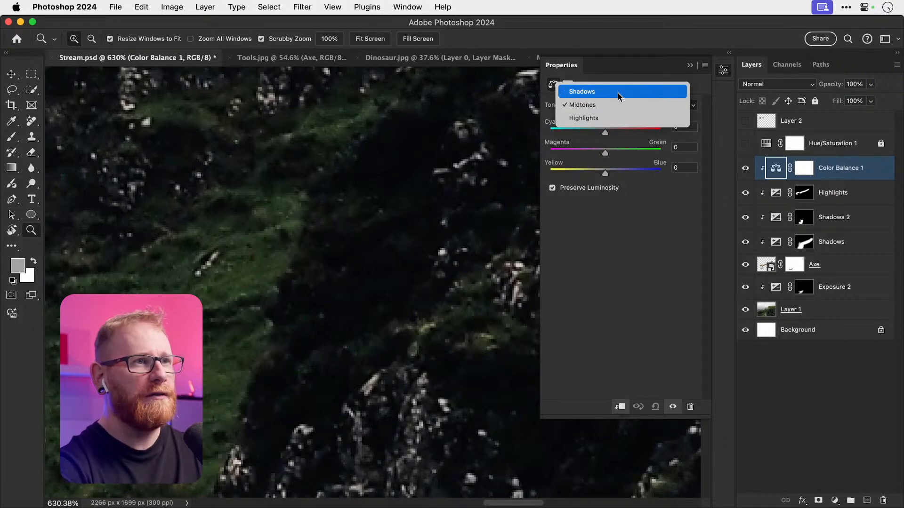
left_click(617, 94)
key("super+1")
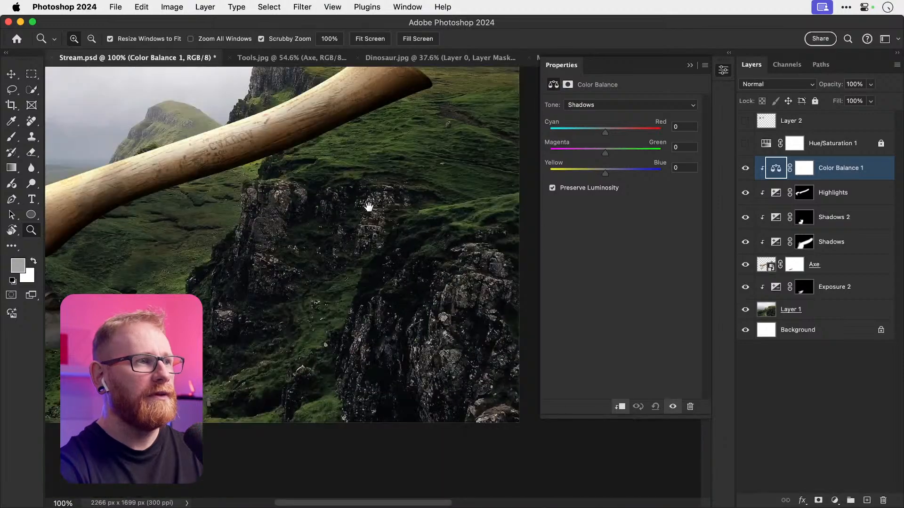
left_click_drag(338, 192, 400, 235)
left_click_drag(319, 197, 405, 288)
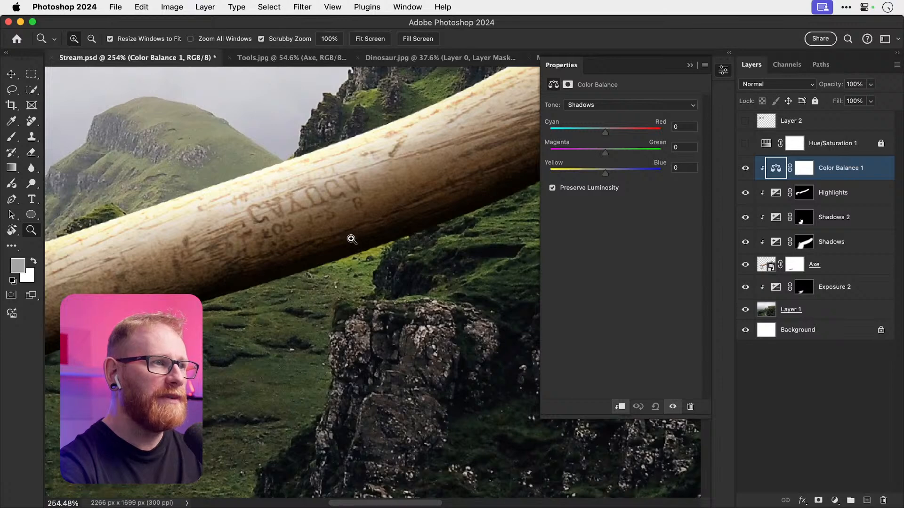
left_click_drag(605, 134, 615, 154)
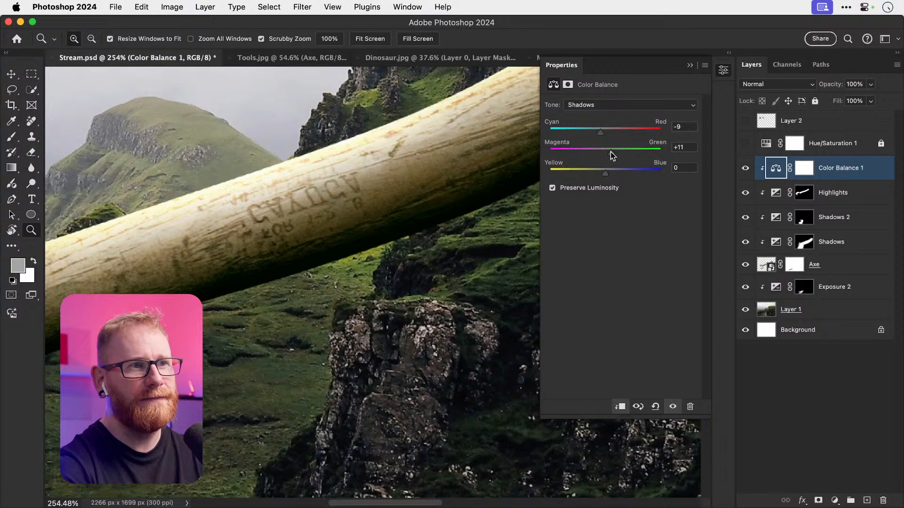
left_click_drag(612, 154, 611, 155)
left_click_drag(602, 129, 603, 130)
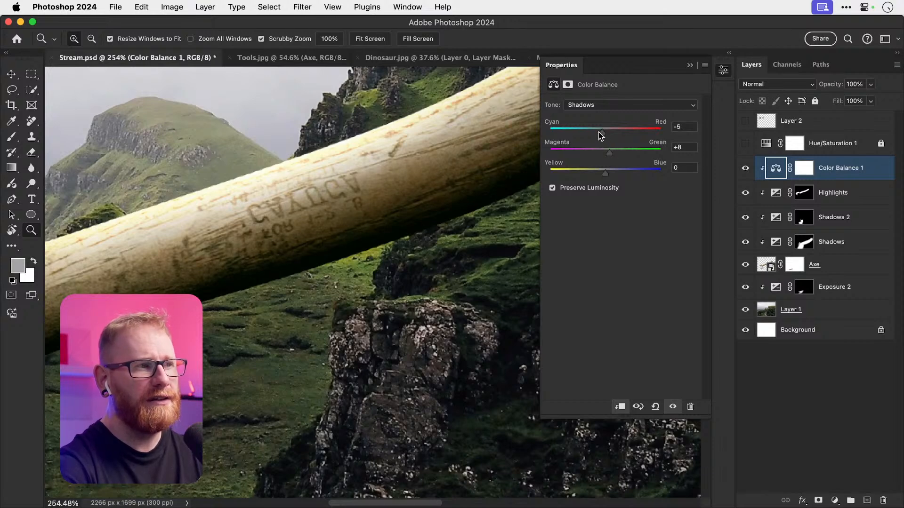
Step: Examine the axe up close and in the full image with Color Balance 1 and Hue/Saturation 1 toggled off and on
left_click_drag(397, 226, 409, 246)
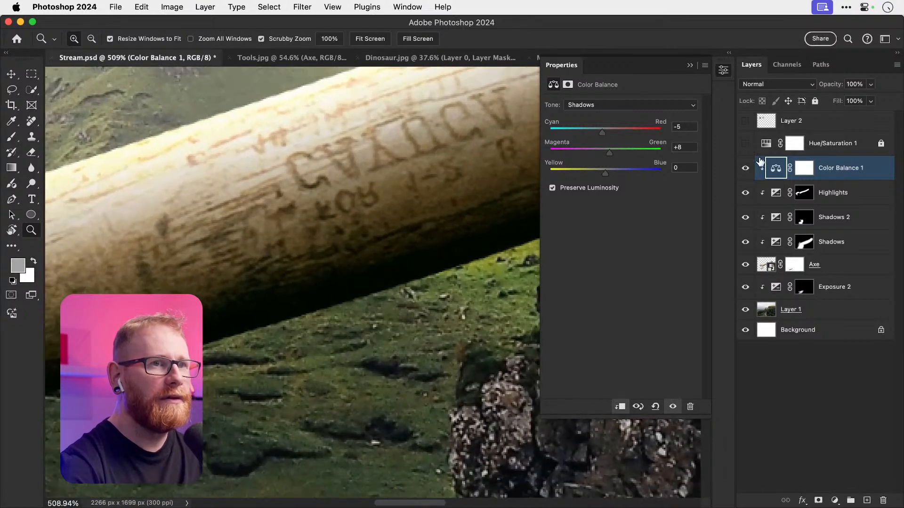
left_click(746, 168)
left_click(746, 169)
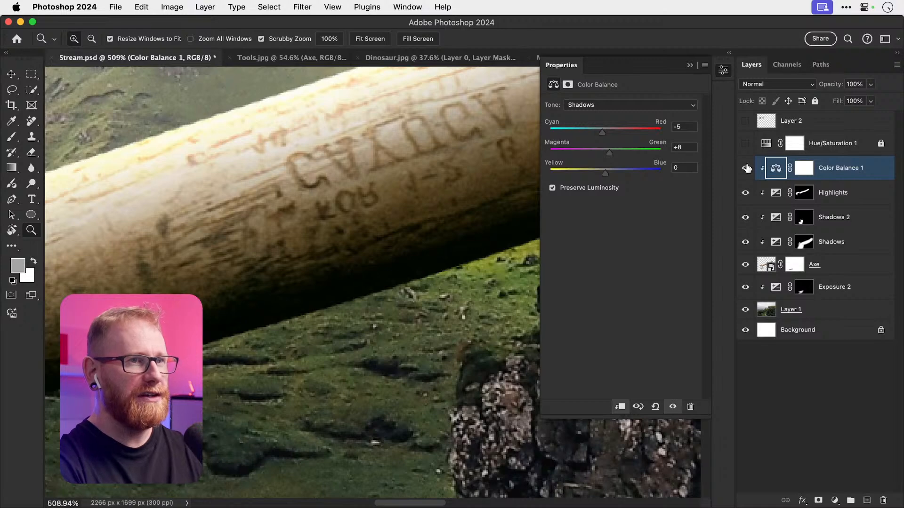
left_click(745, 168)
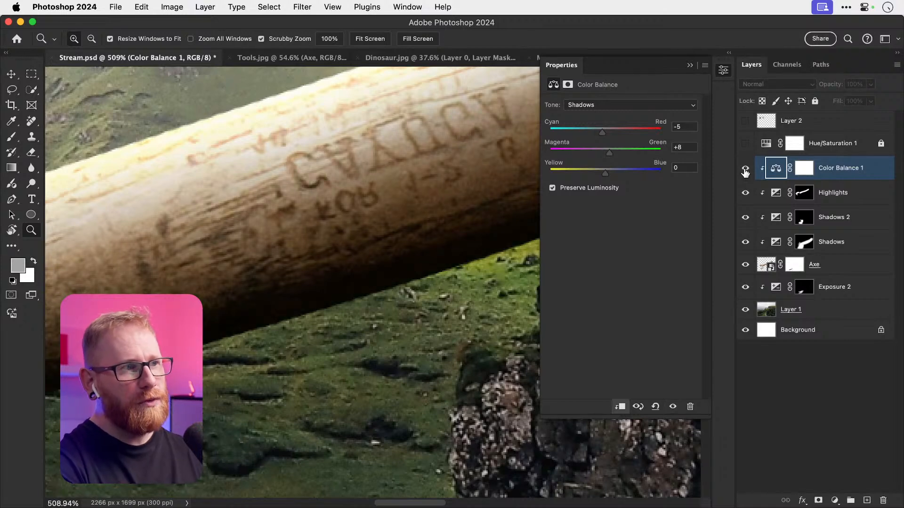
left_click(746, 168)
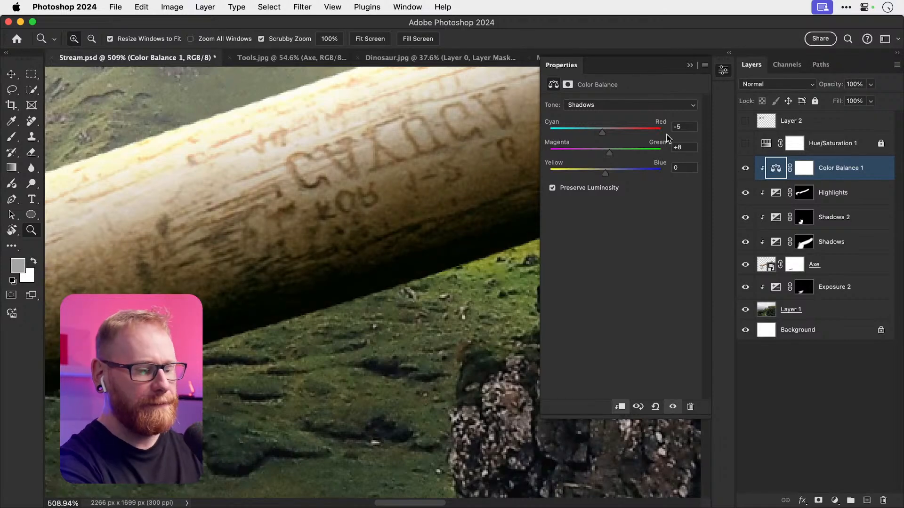
key("super+0")
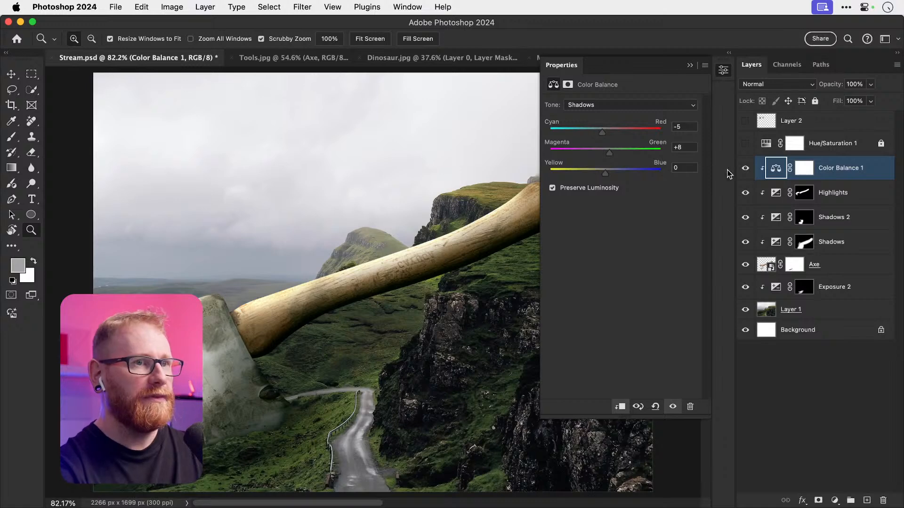
left_click(745, 169)
left_click(745, 168)
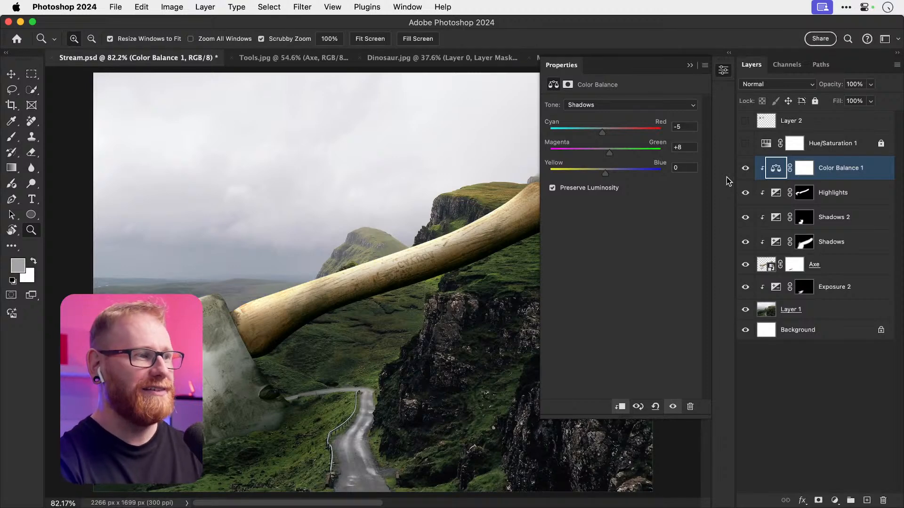
scroll(390, 264, "right", 3)
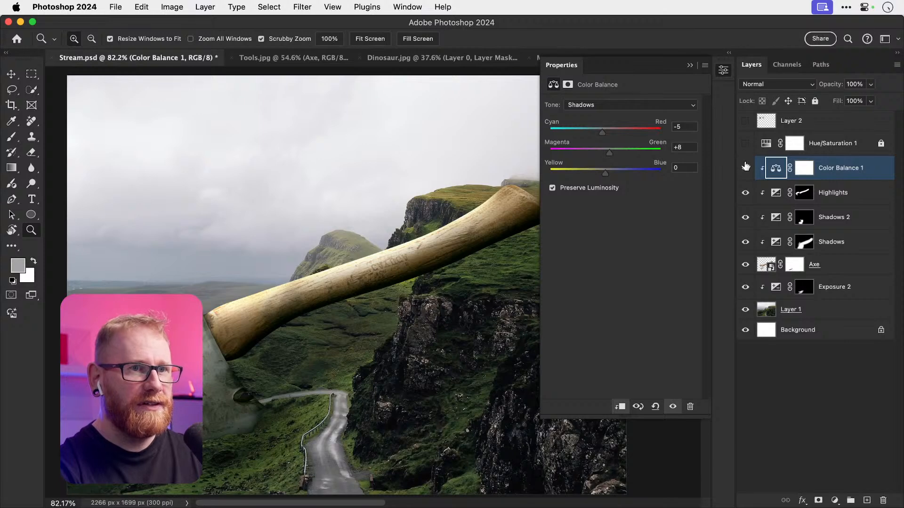
left_click(744, 144)
left_click(745, 145)
left_click(744, 168)
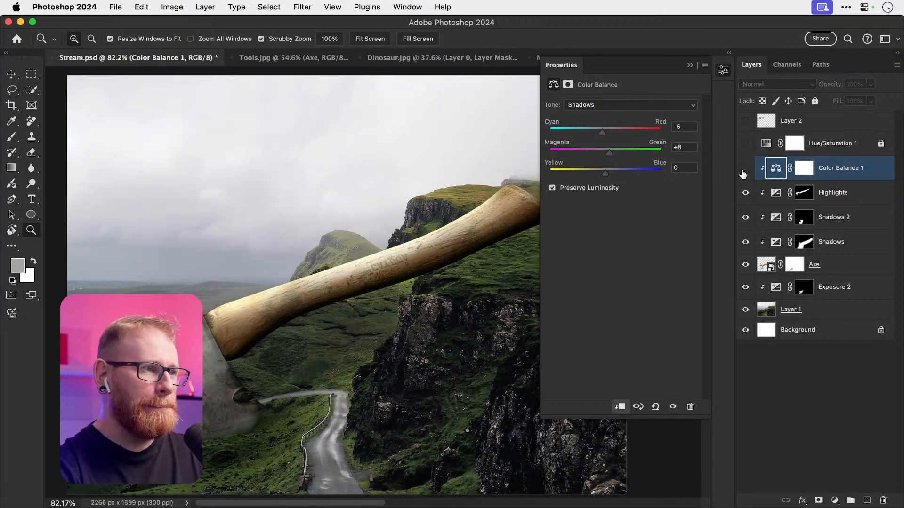
left_click(745, 168)
Step: Try shifting the Cyan/Red balance of the axe's Midtones, and undo that shift
left_click(636, 107)
left_click(630, 118)
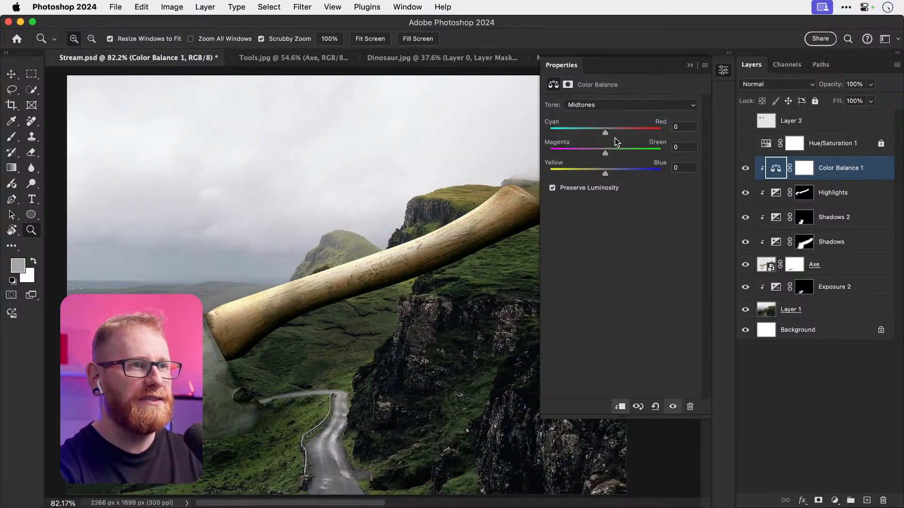
left_click_drag(616, 135, 541, 123)
key("super+z")
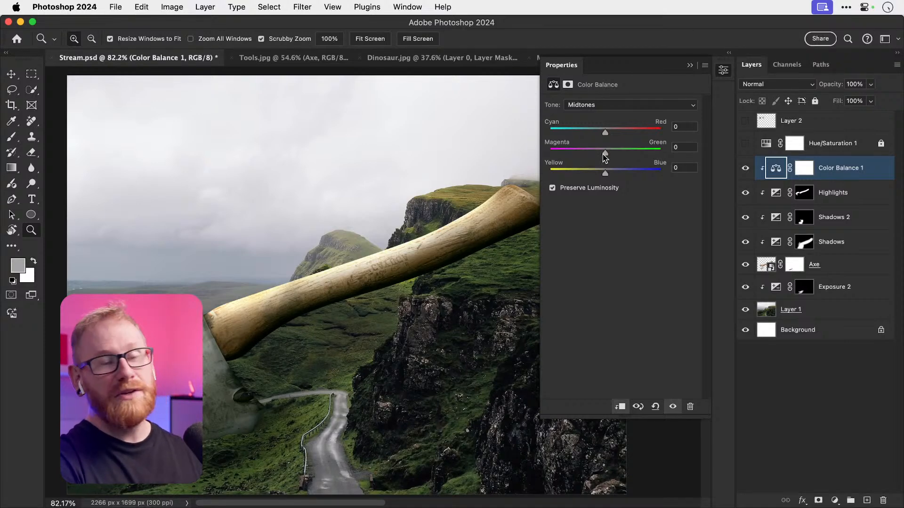
Step: Try shifting the axe's Highlights to +26 for Yellow/Blue, and compare the axe with Color Balance 1 off and on
left_click(610, 106)
left_click(610, 117)
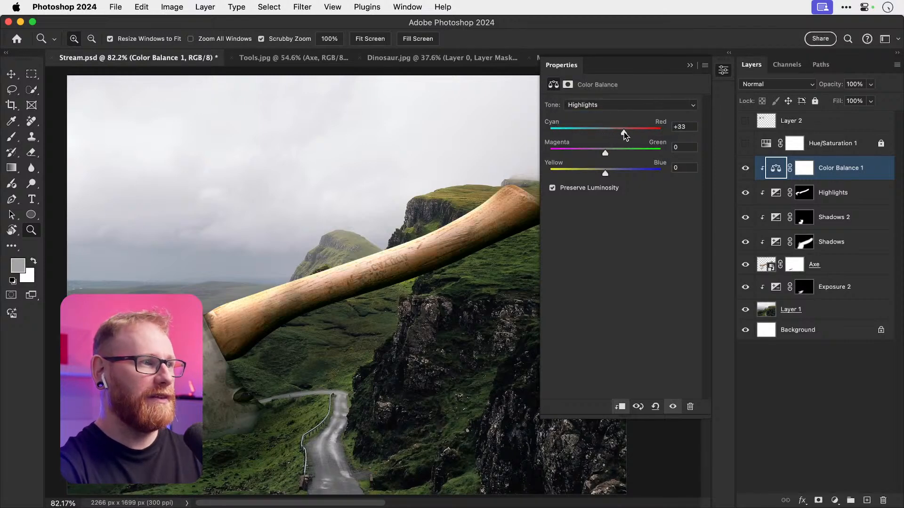
left_click_drag(624, 131, 605, 153)
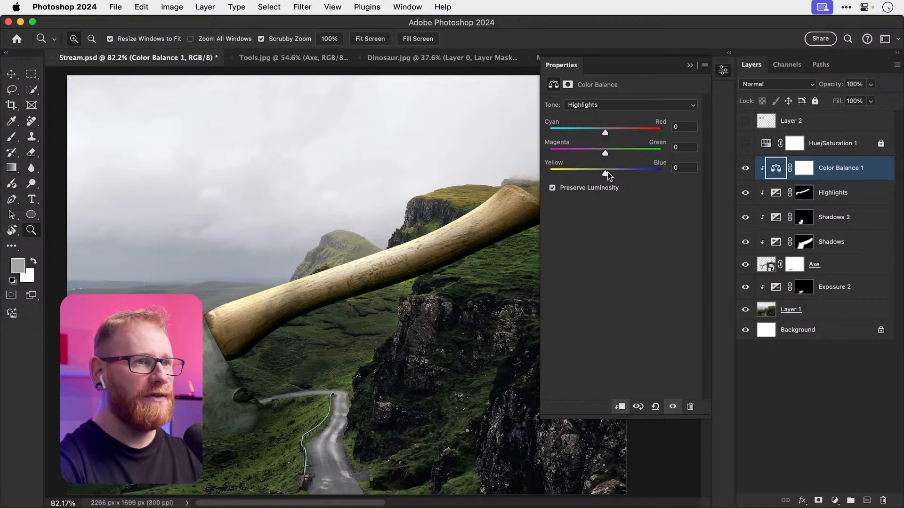
left_click_drag(607, 172, 620, 174)
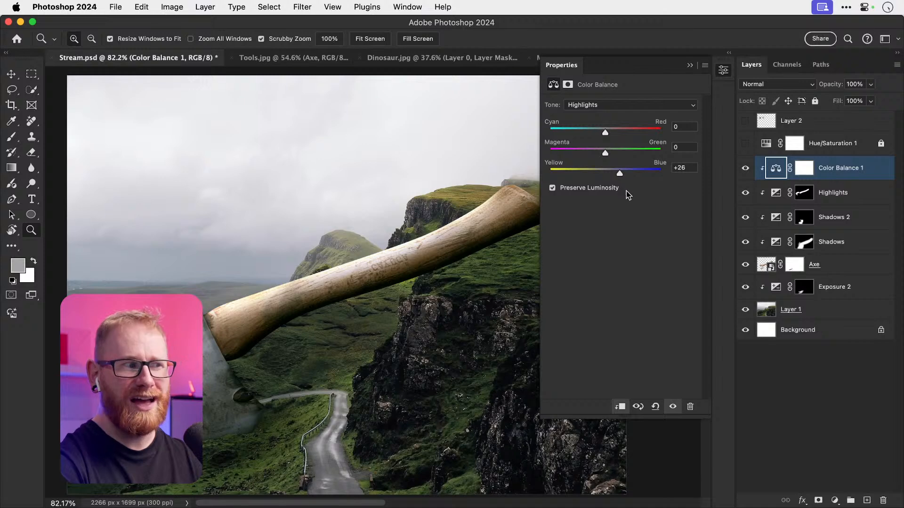
left_click(745, 169)
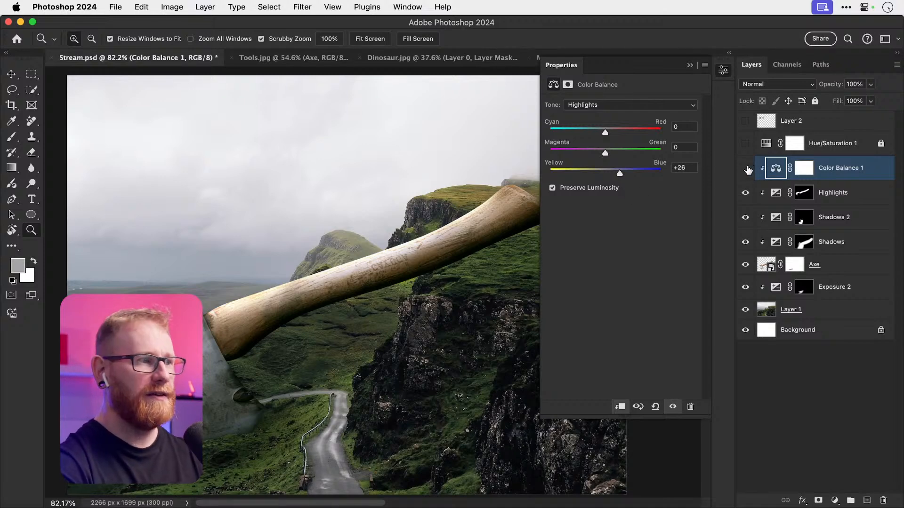
left_click(745, 168)
Step: Set the Color Balance Highlights over the axe to +2 for Magenta/Green and +18 for Yellow/Blue
left_click(606, 105)
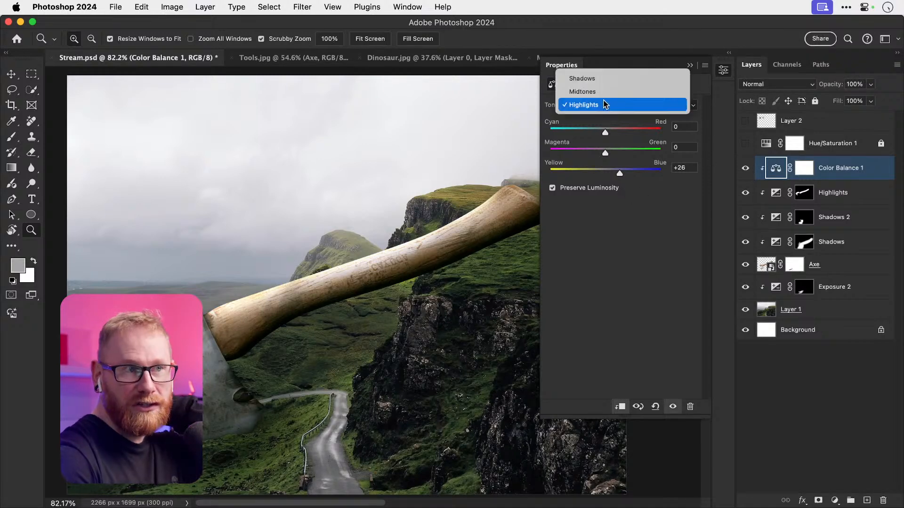
left_click(604, 83)
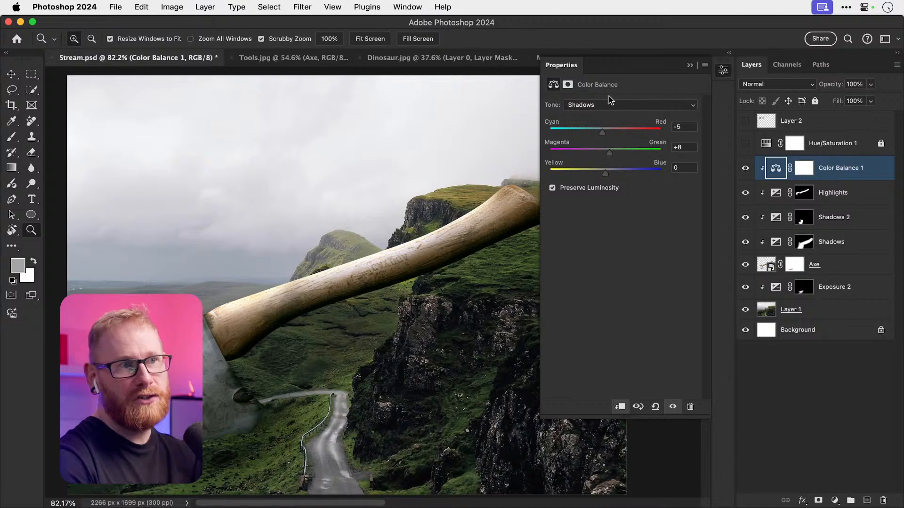
left_click(606, 103)
left_click(608, 118)
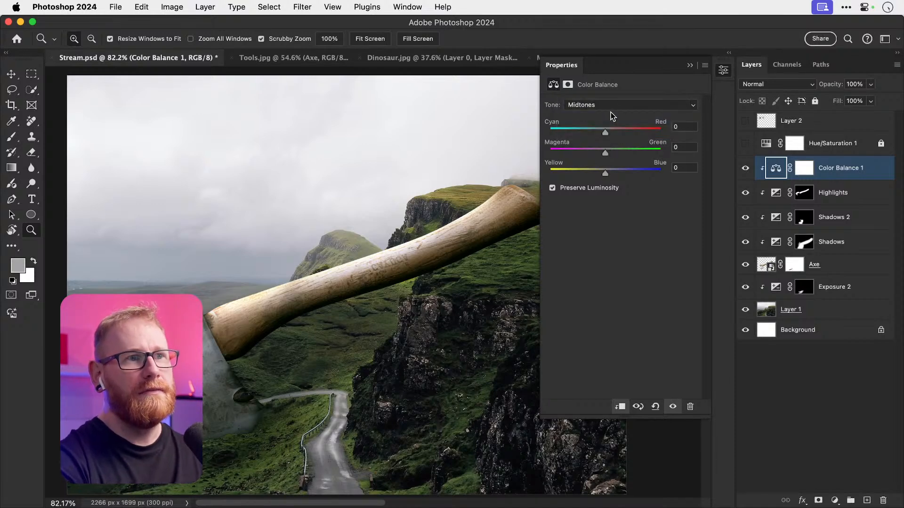
left_click(612, 106)
left_click(618, 118)
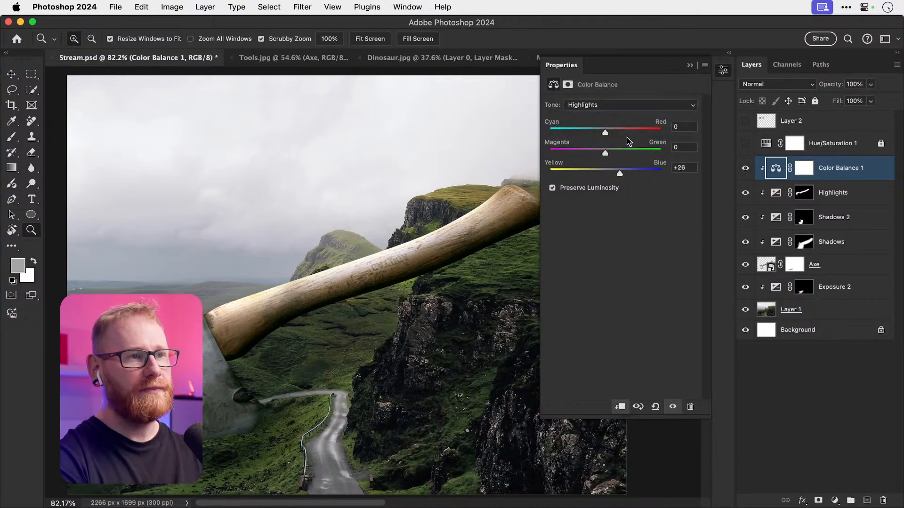
left_click_drag(606, 173, 618, 175)
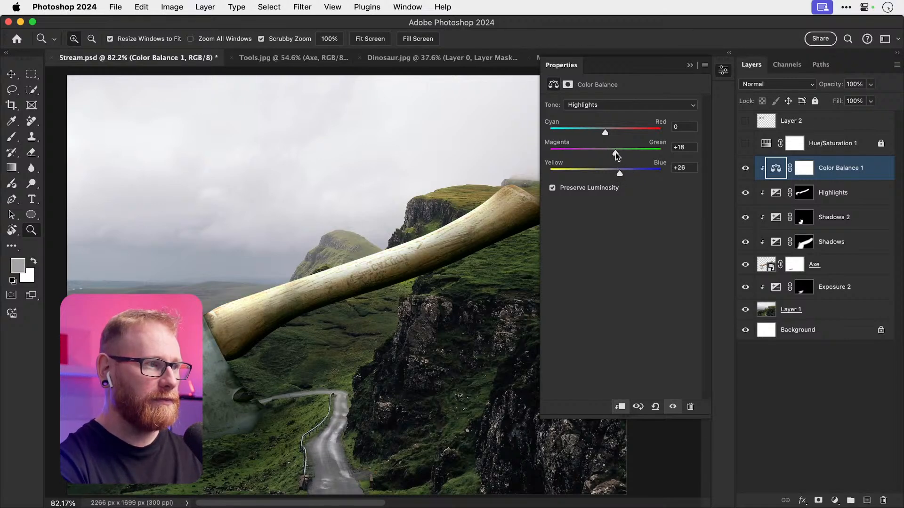
left_click_drag(614, 153, 615, 173)
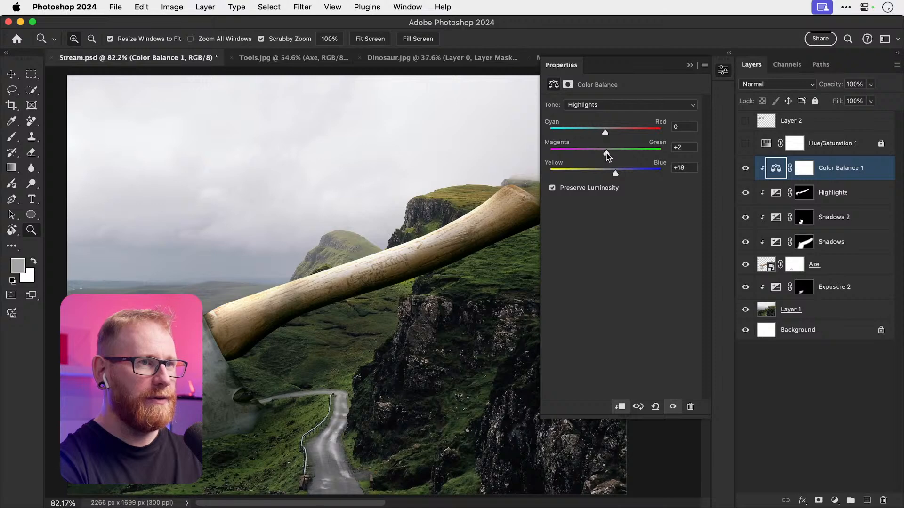
left_click(723, 70)
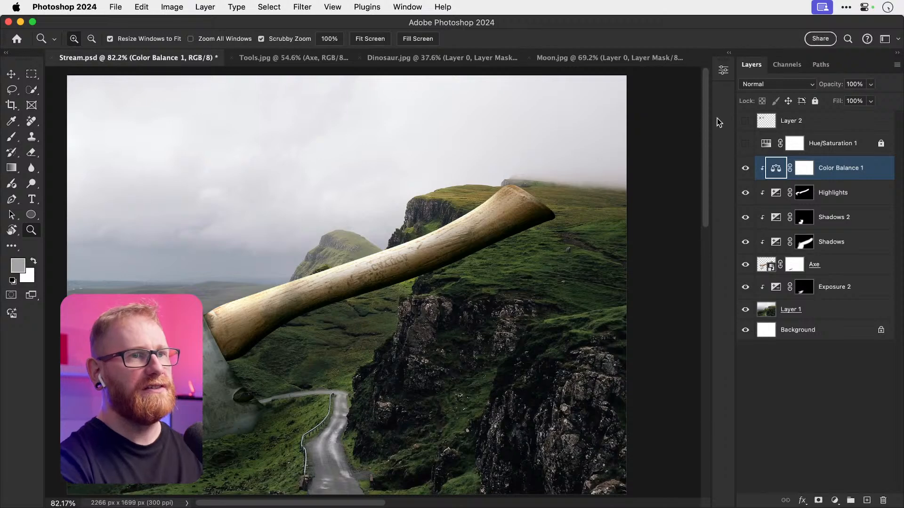
Step: Examine the axe head and handle up close with Color Balance 1 toggled off and on
left_click(746, 170)
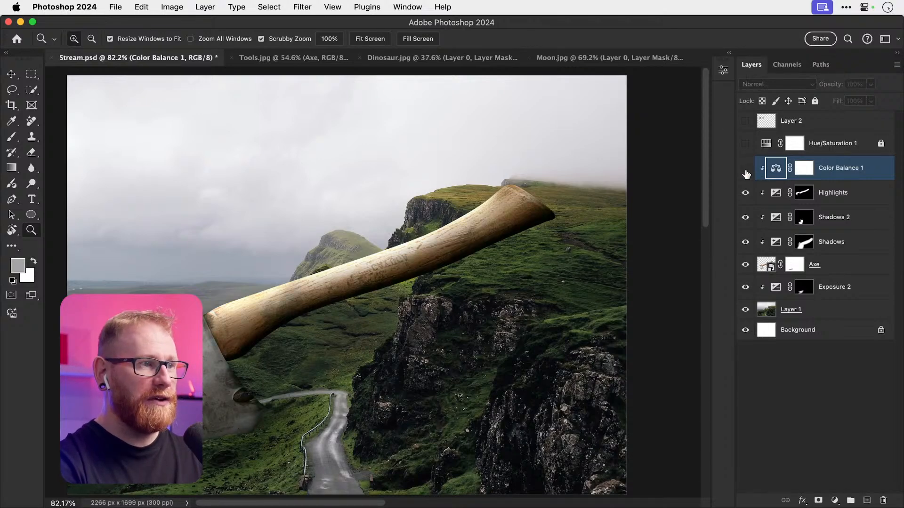
left_click_drag(356, 306, 428, 287)
left_click_drag(294, 309, 507, 238)
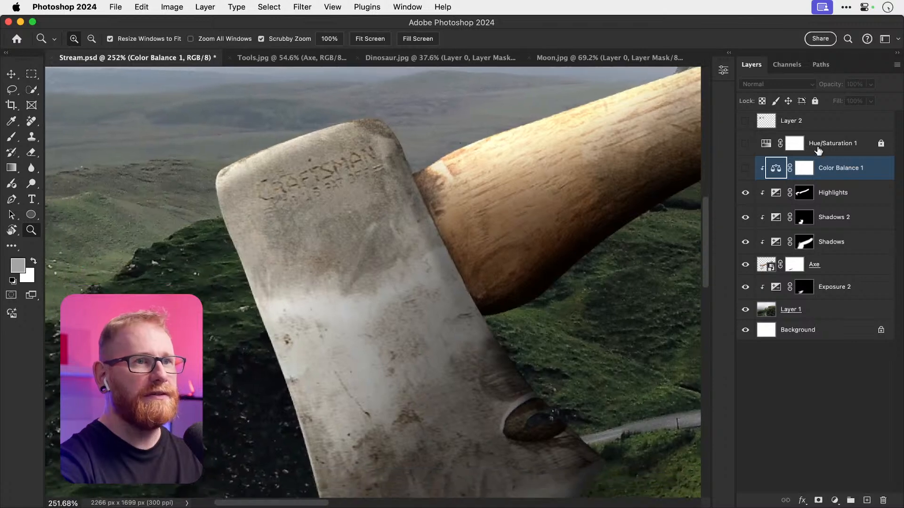
left_click(746, 170)
left_click(745, 170)
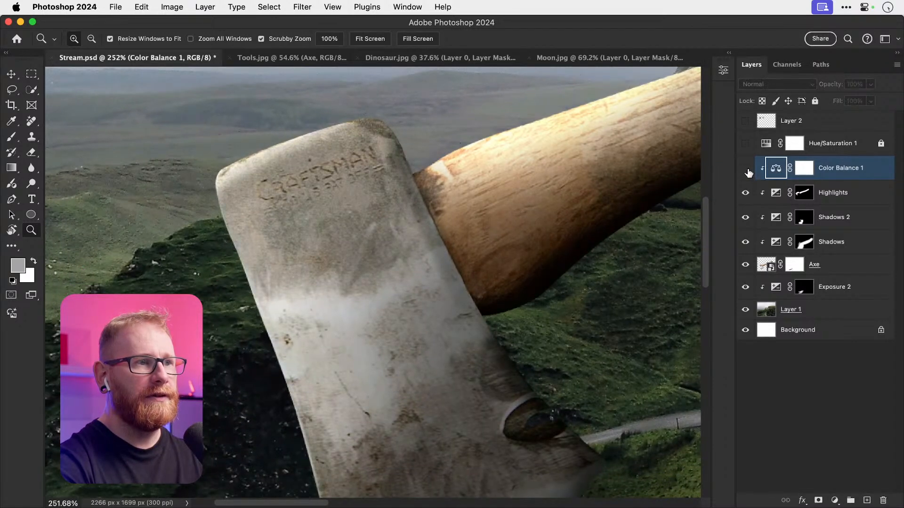
left_click(746, 170)
left_click(746, 170)
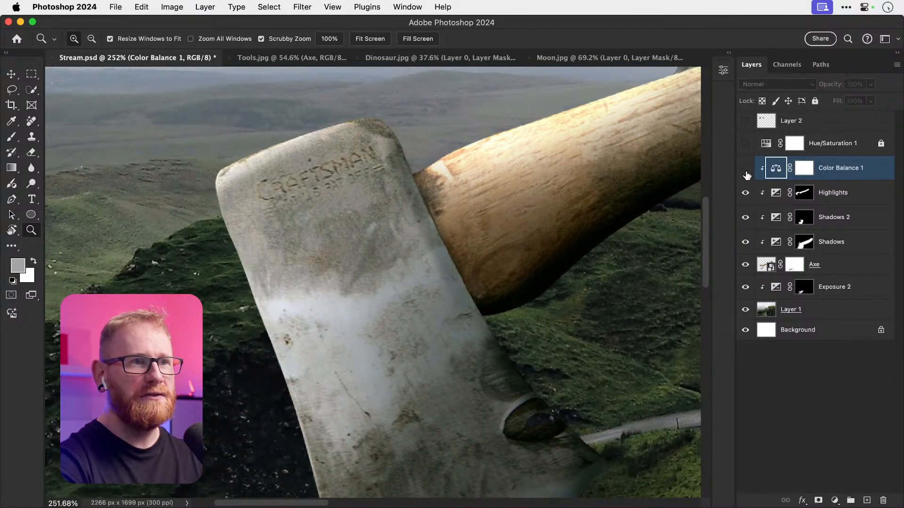
left_click(746, 170)
Step: Fit the whole composite in view with the Move tool active, and save the Stream.psd document
key("v")
key("super+0")
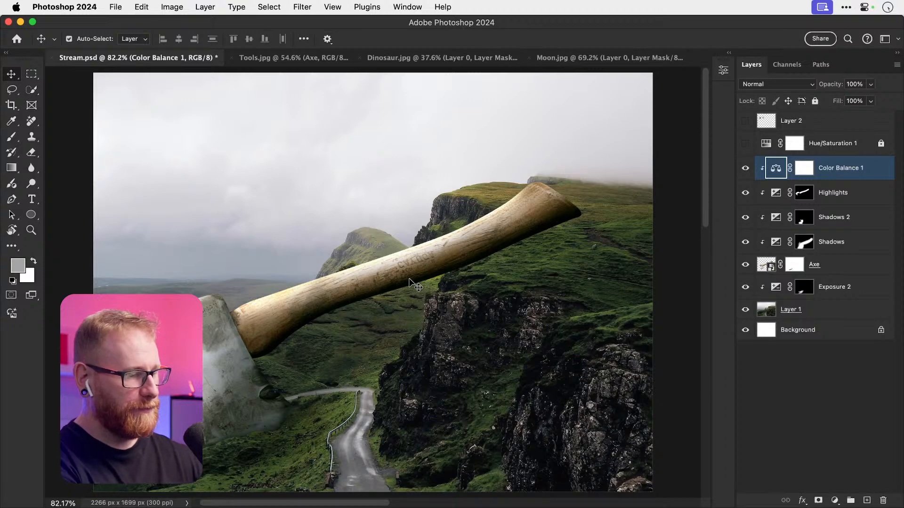
key("super+s")
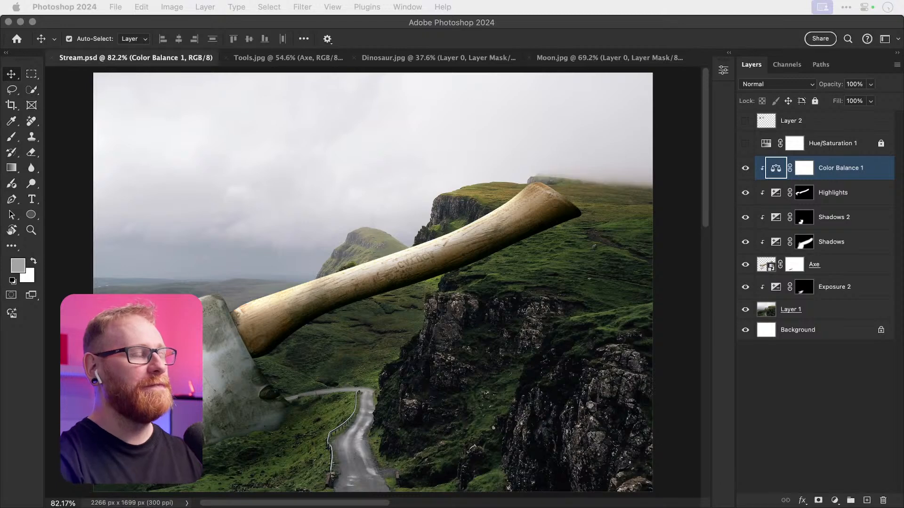
Step: Duplicate the masked moon layer from Moon.jpg into the Stream.psd document
key("super+Tab")
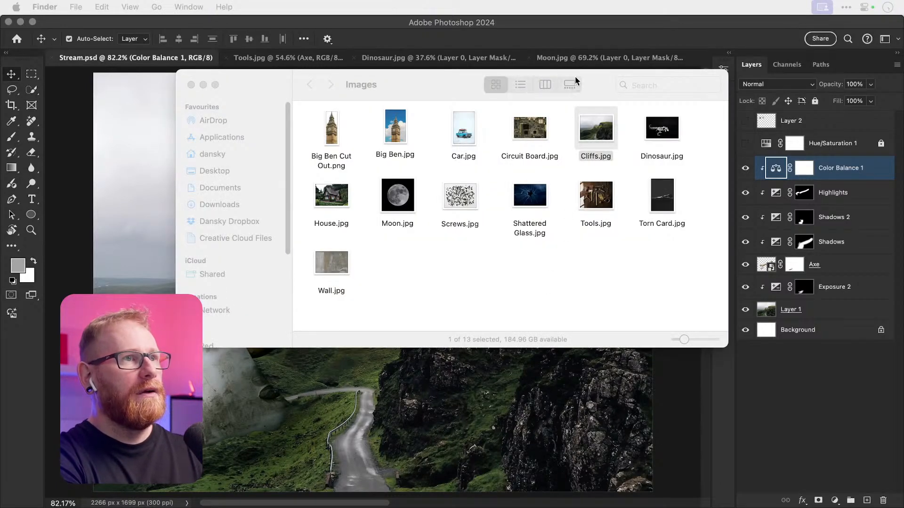
left_click(583, 53)
left_click(583, 54)
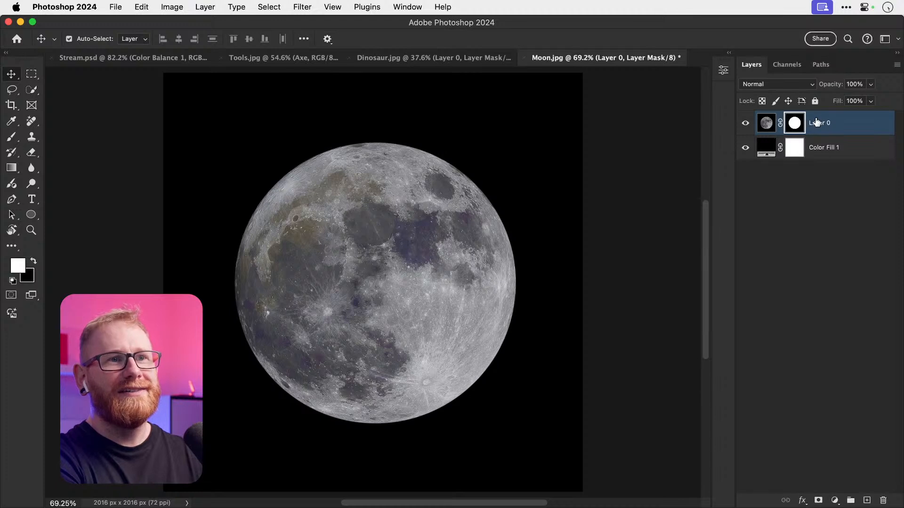
right_click(817, 123)
left_click(761, 144)
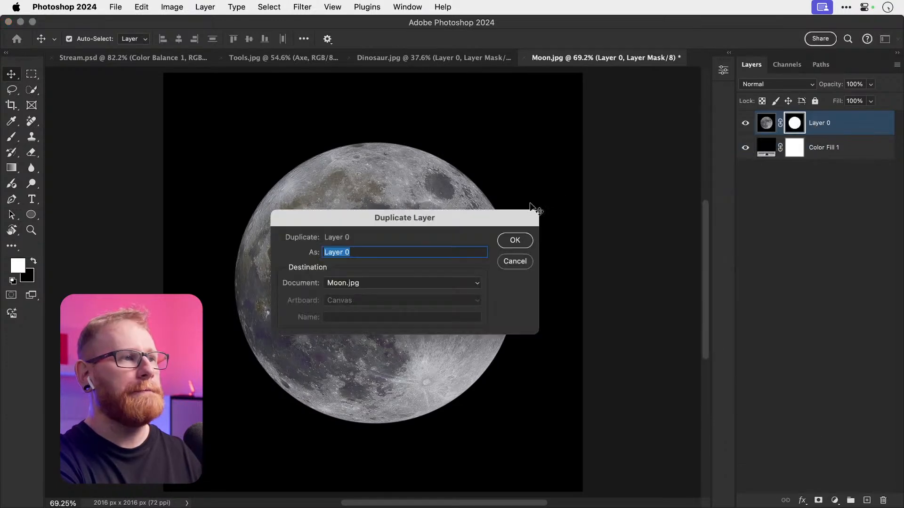
left_click(416, 253)
left_click(397, 281)
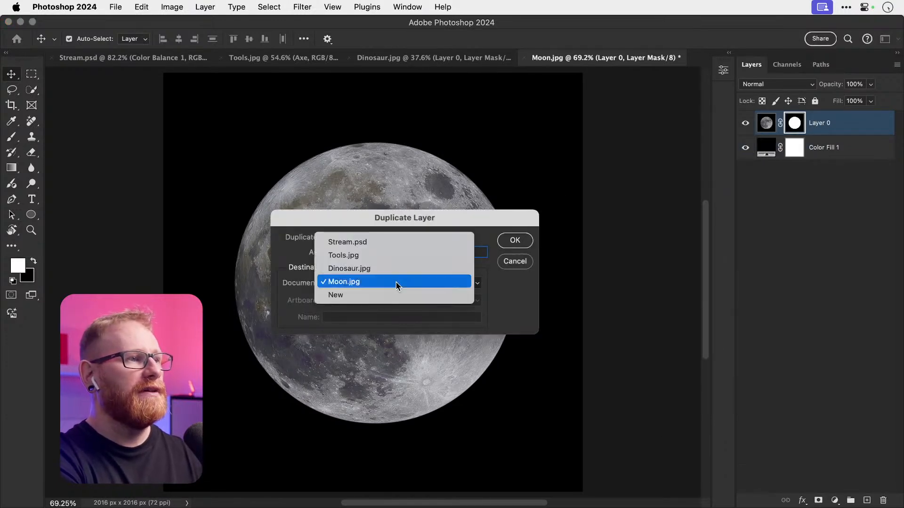
left_click(380, 242)
left_click(512, 241)
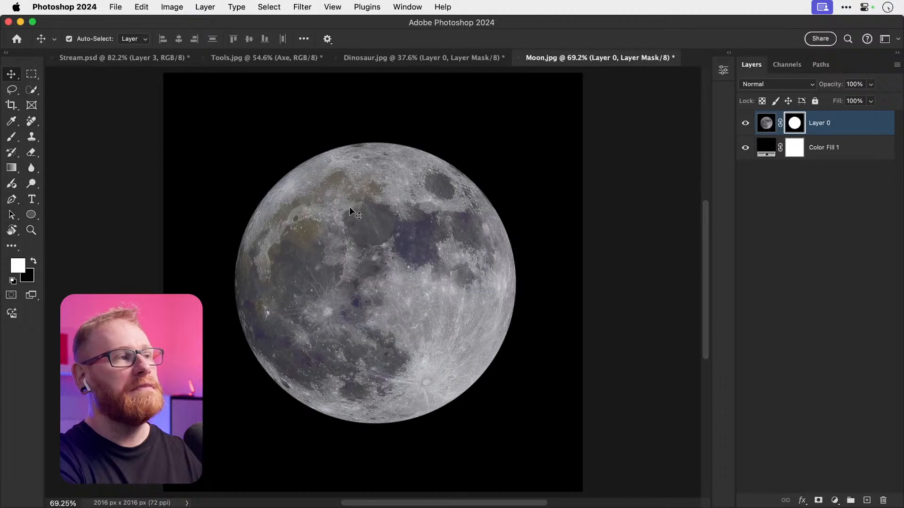
Step: In Stream.psd, scale the moon to about 23% and place it in the upper-left part of the cloudy sky
left_click(121, 59)
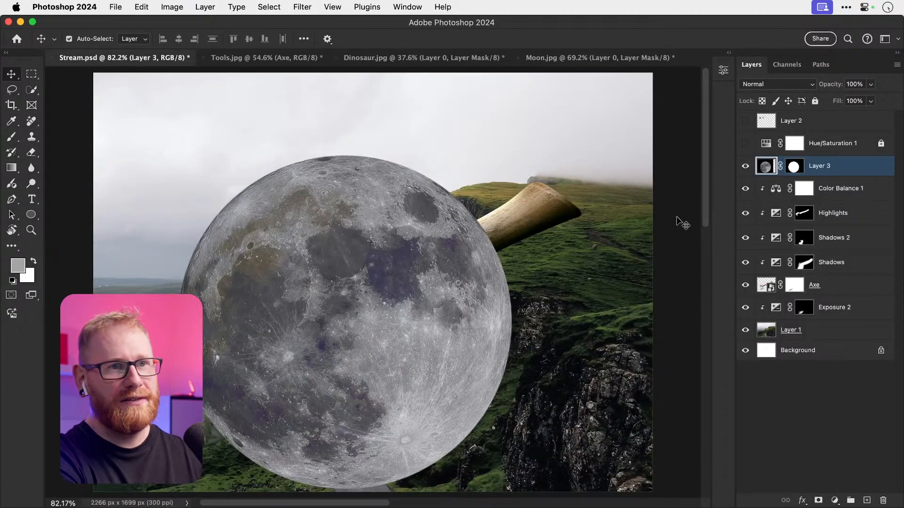
left_click_drag(422, 376, 327, 149)
key("cmd+t")
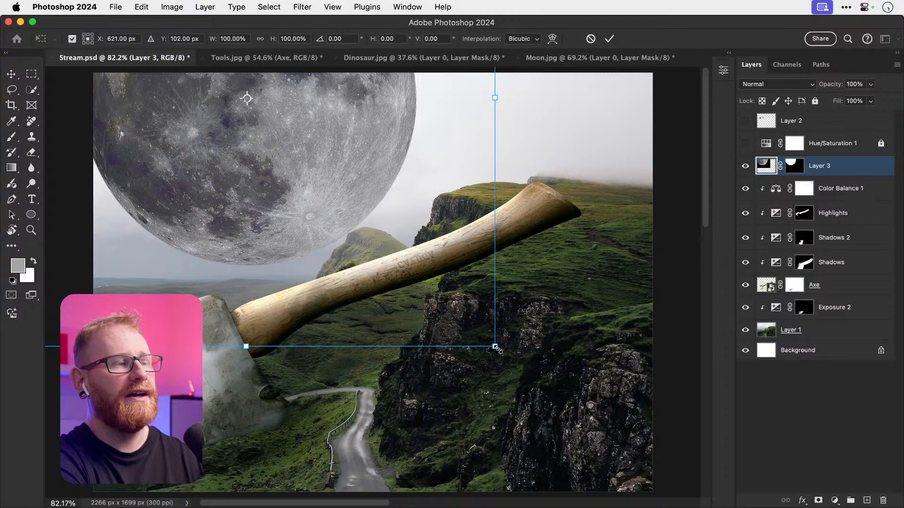
left_click_drag(497, 348, 326, 206)
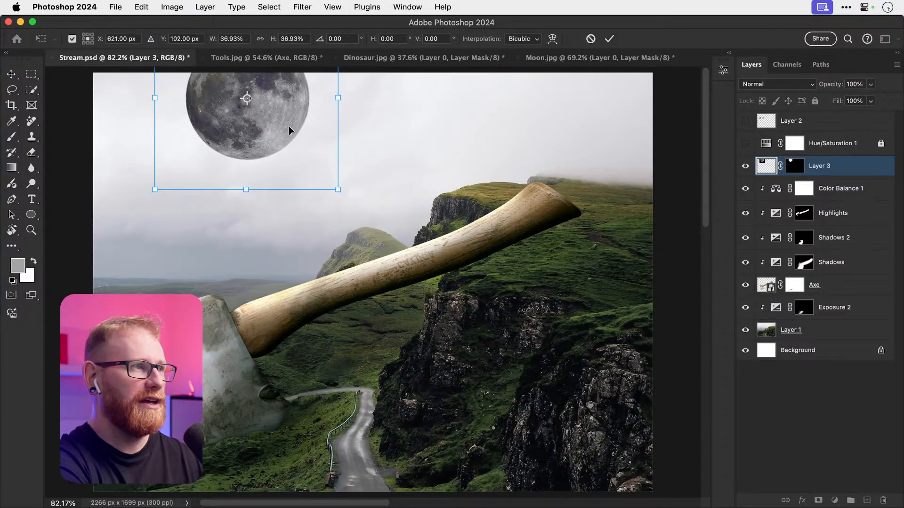
left_click_drag(289, 127, 265, 194)
left_click_drag(314, 257, 277, 218)
left_click_drag(251, 182, 230, 168)
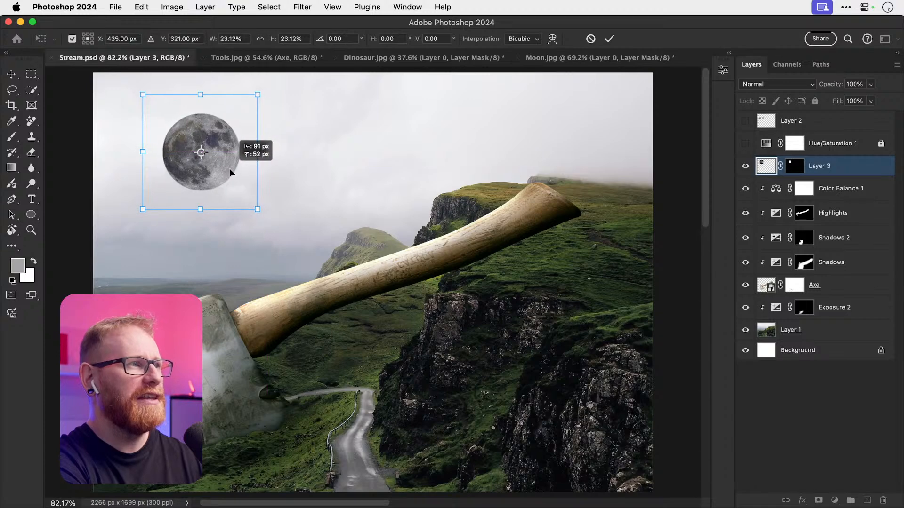
key("Return")
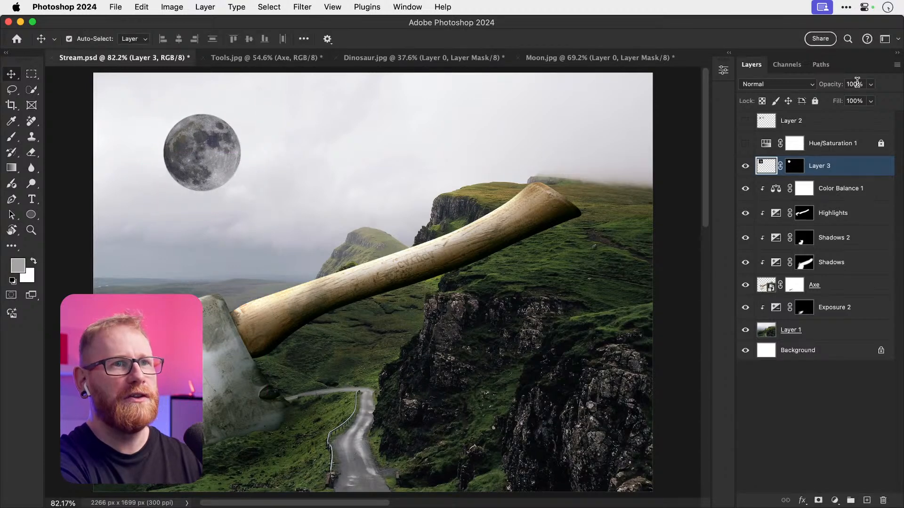
Step: Try fading the moon layer to 10% opacity, comparing it with 100%
key("2")
key("1")
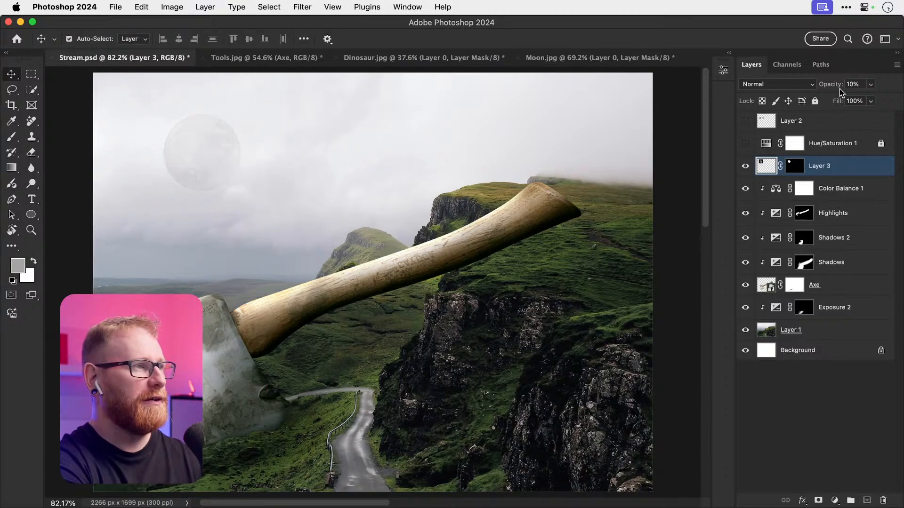
left_click(871, 85)
left_click_drag(873, 97, 893, 96)
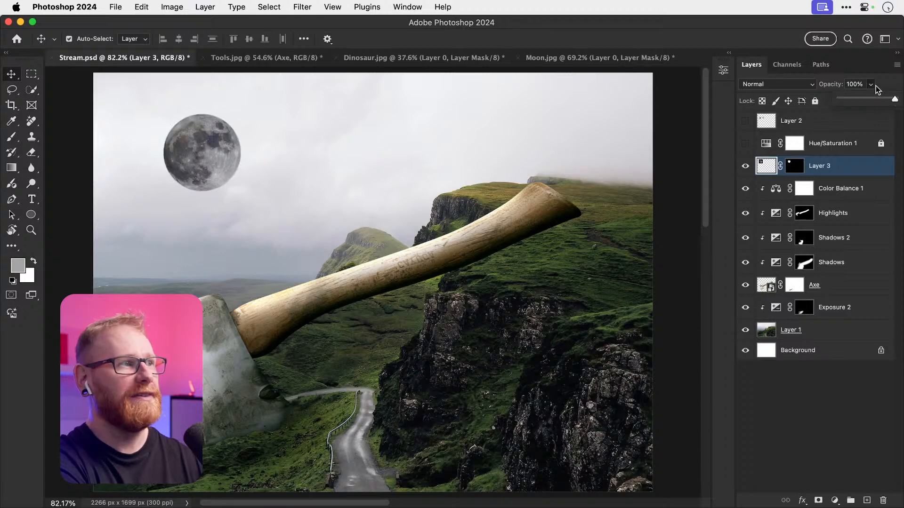
left_click(871, 86)
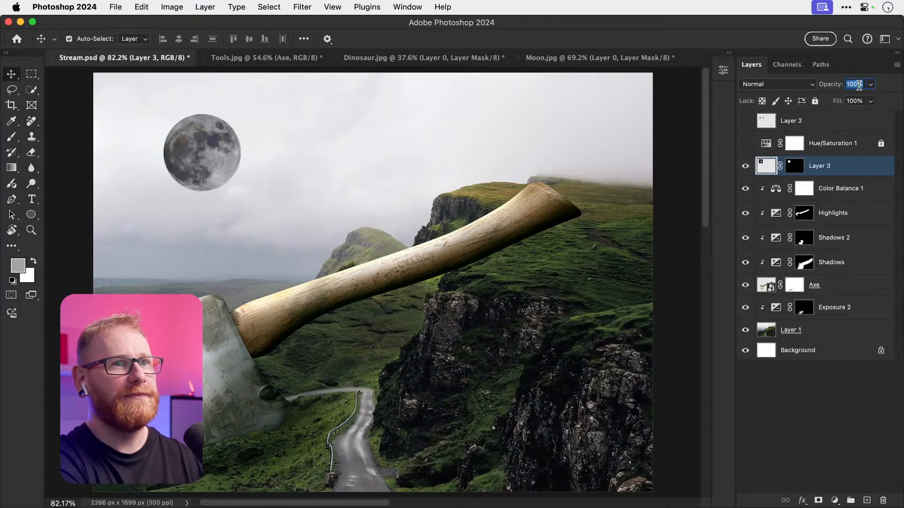
left_click(854, 84)
type("1")
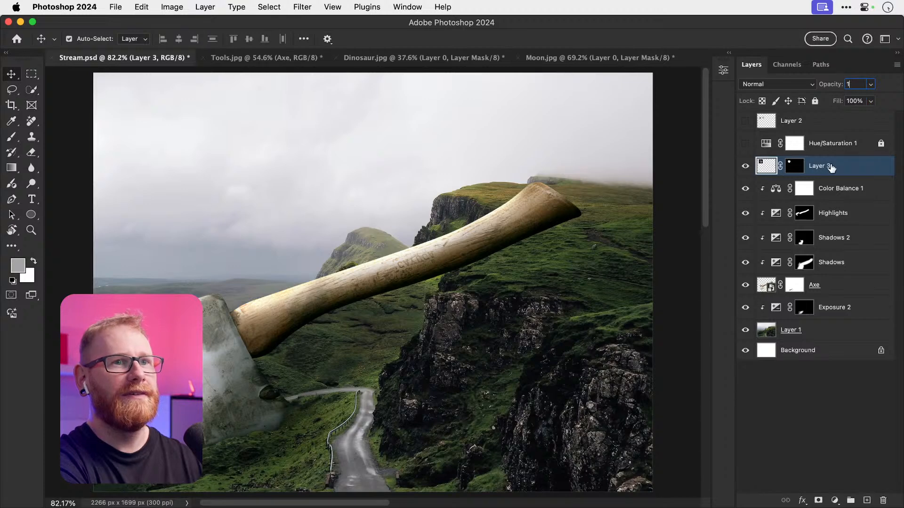
type("0")
key("Return")
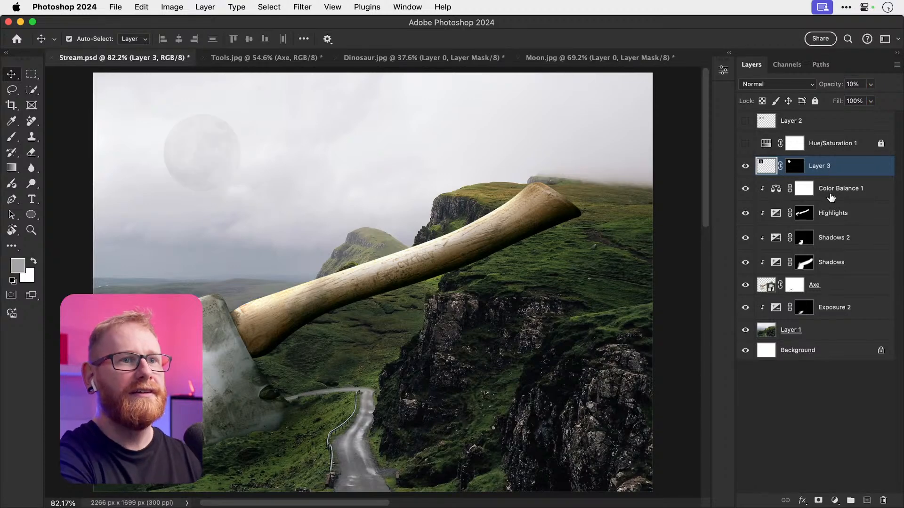
Step: Rename the moon's layer as Moon and set its opacity to 20%
double_click(817, 167)
type("Moon")
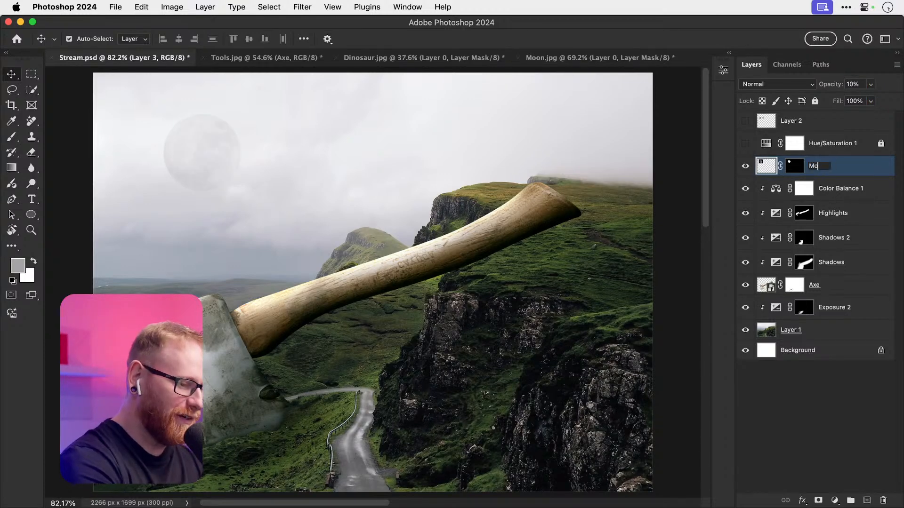
key("Return")
key("2")
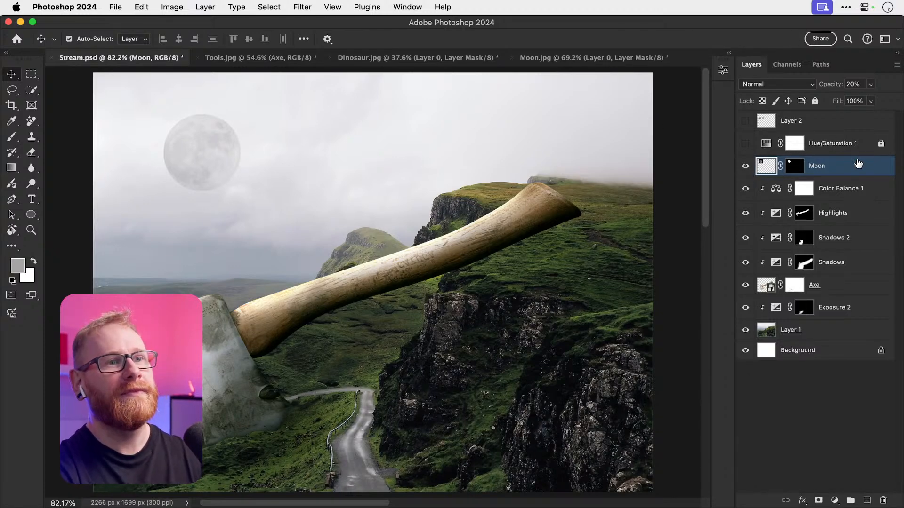
Step: Shrink the moon to about half its diameter and place it nearer the sky's upper-left corner
key("super+t")
left_click_drag(259, 210, 177, 137)
key("Return")
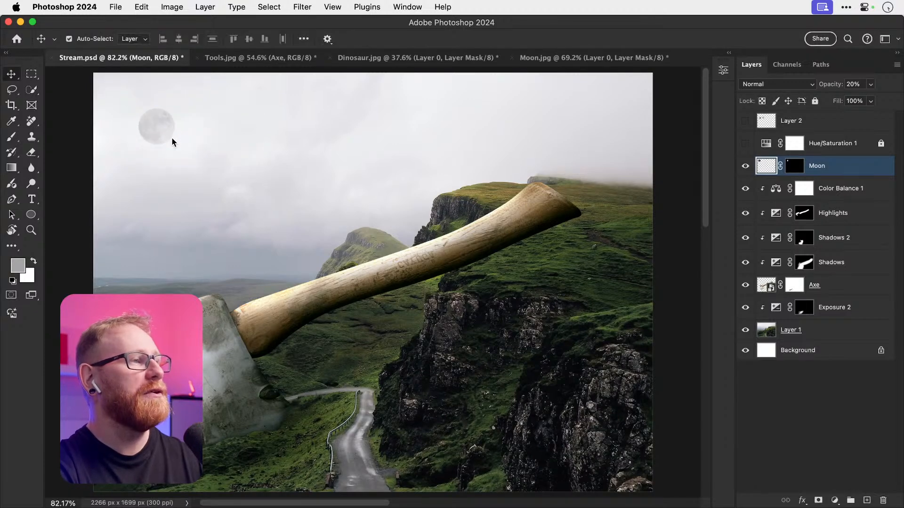
Step: Undo the moon's last shrink and move toward the sky's corner
key("super+z")
key("super")
key("super")
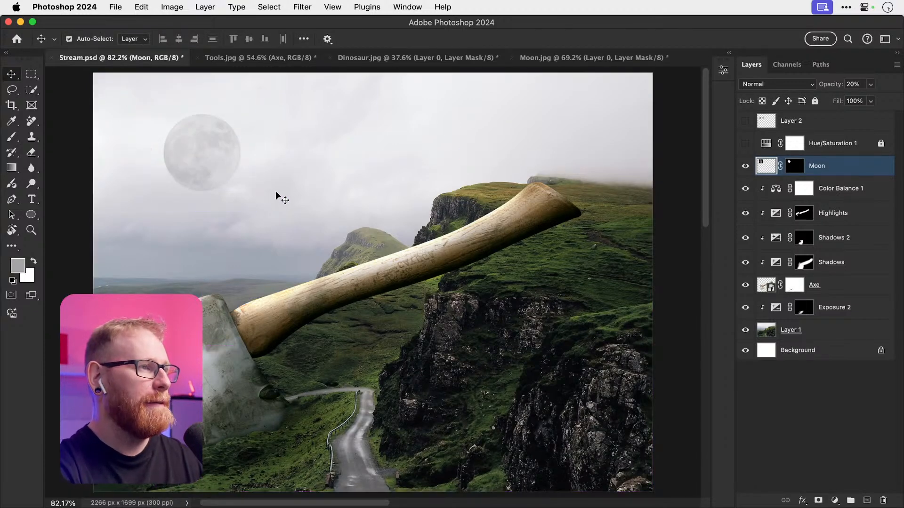
Step: Switch to Finder, preview Big Ben.jpg in the Images folder, and return to Photoshop
key("super+Tab")
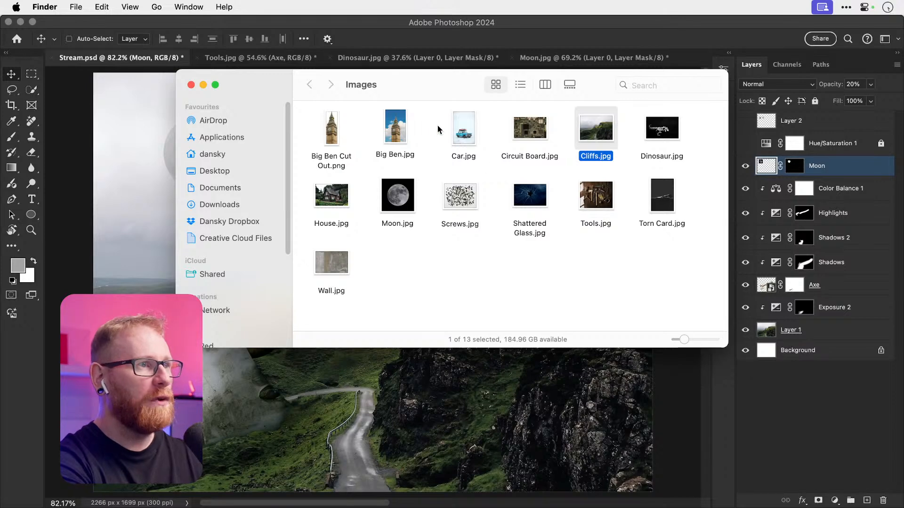
left_click(405, 123)
key("space")
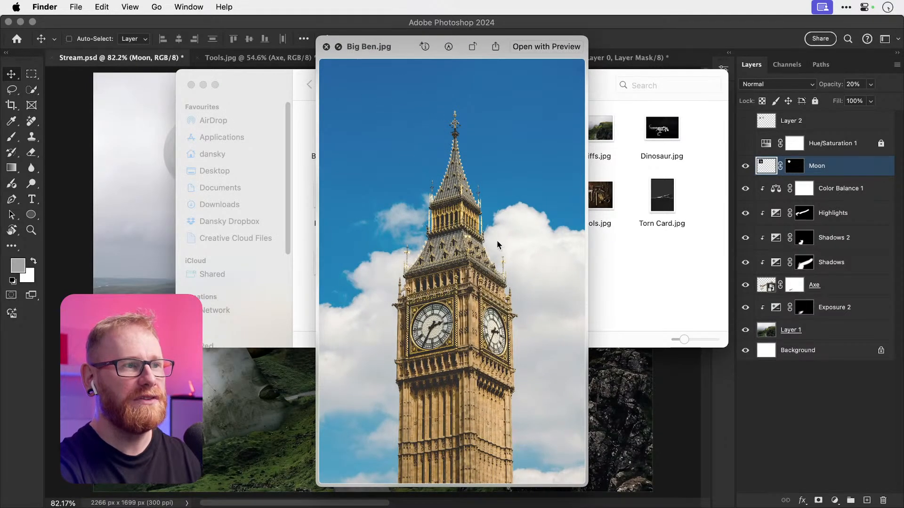
key("space")
key("super+Tab")
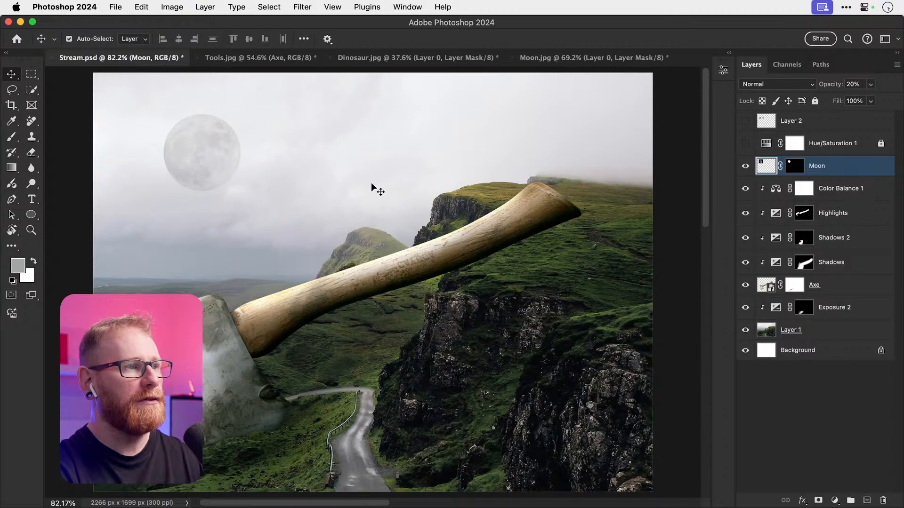
key("super+Tab")
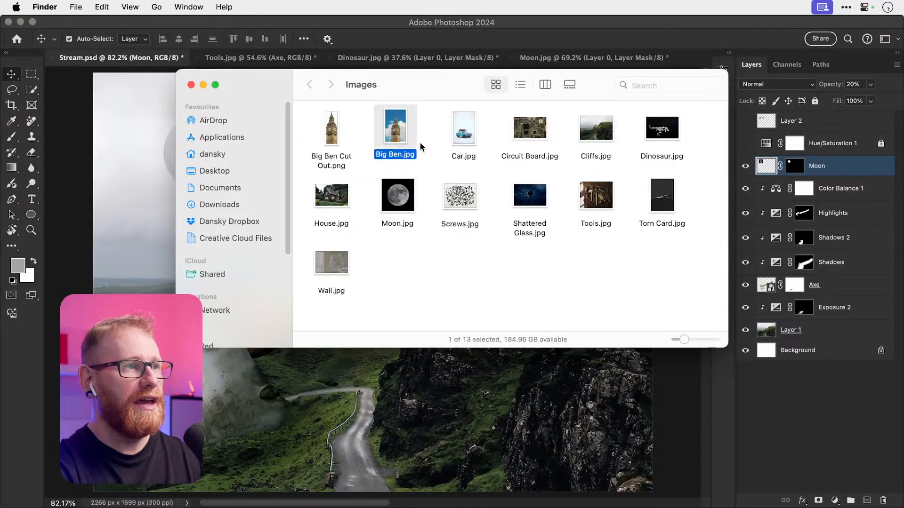
key("space")
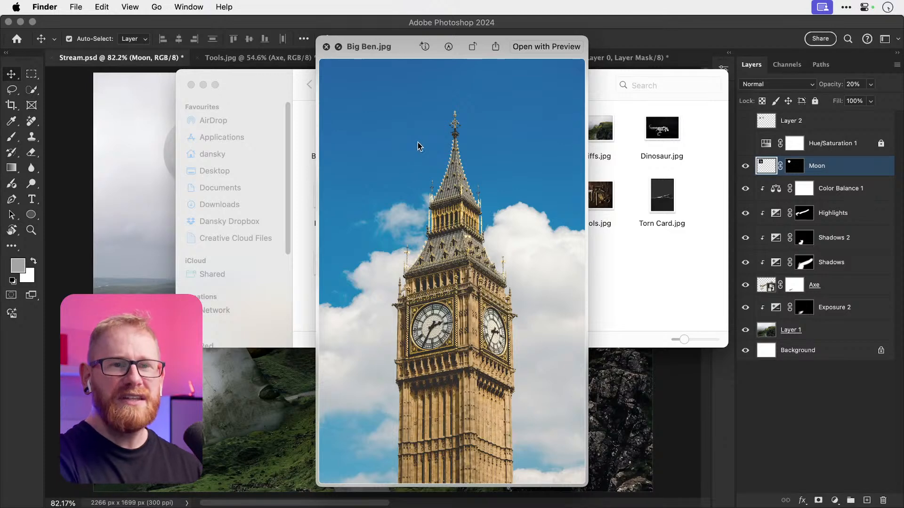
key("space")
key("super+Tab")
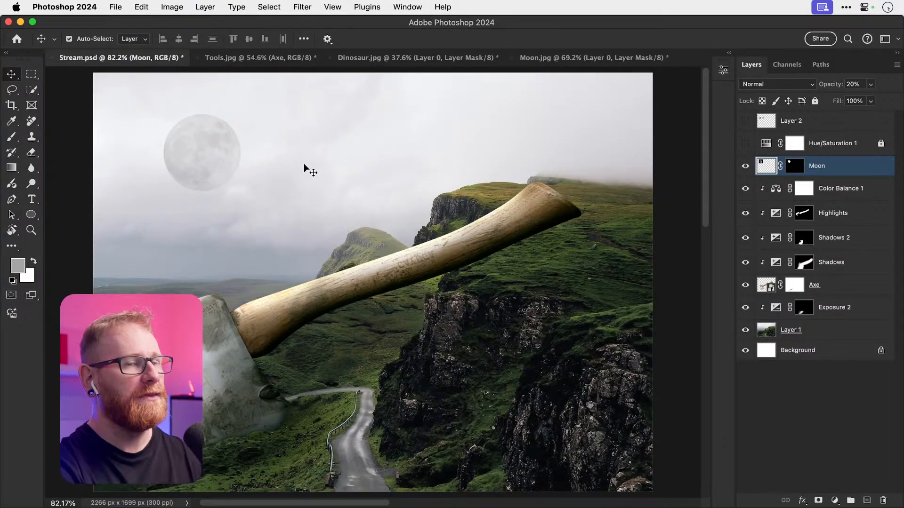
key("super+t")
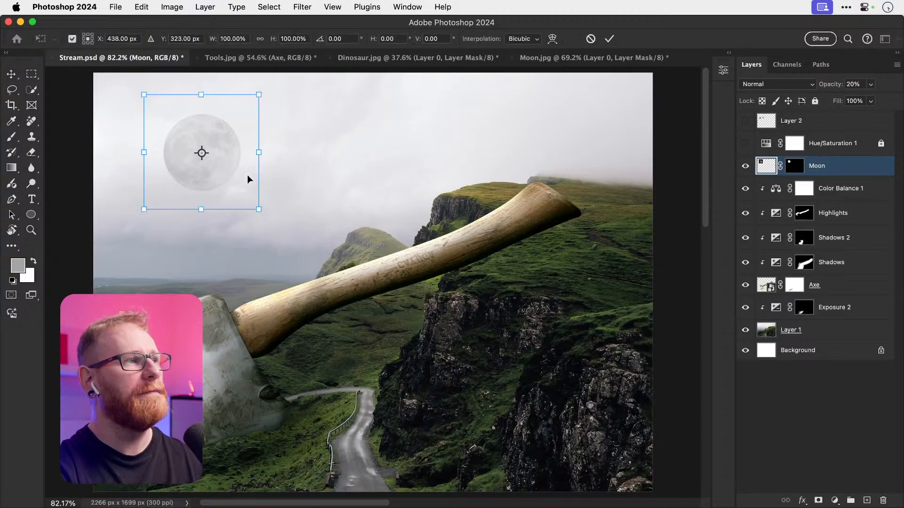
mouse_move(259, 207)
left_mouse_down()
mouse_move(281, 232)
mouse_move(260, 211)
left_mouse_up()
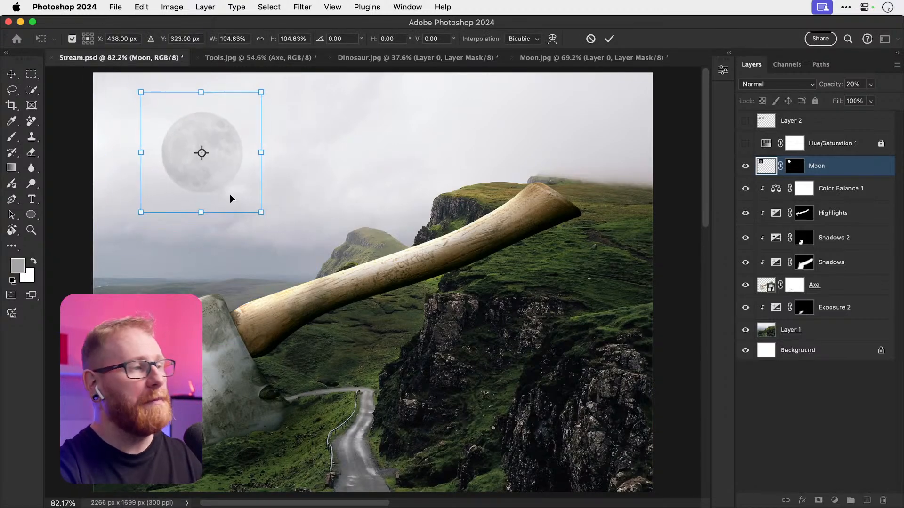
key("super+z")
key("Escape")
Step: Try colorizing the moon red with Hue/Saturation at hue 0 and saturation 61
key("i")
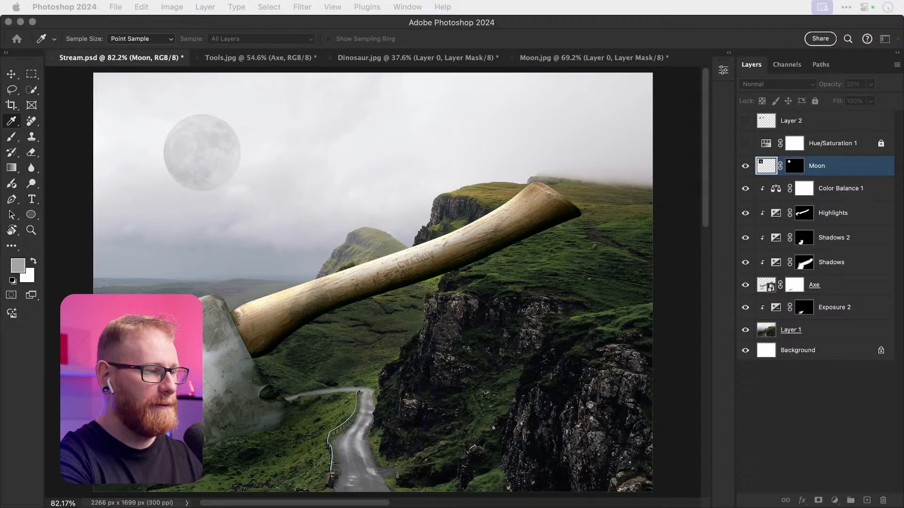
key("super+u")
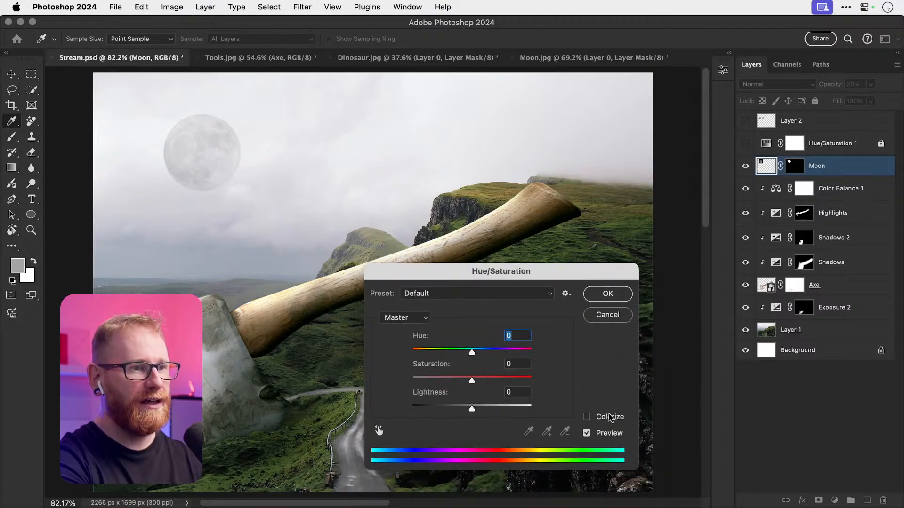
left_click(609, 417)
left_click(485, 377)
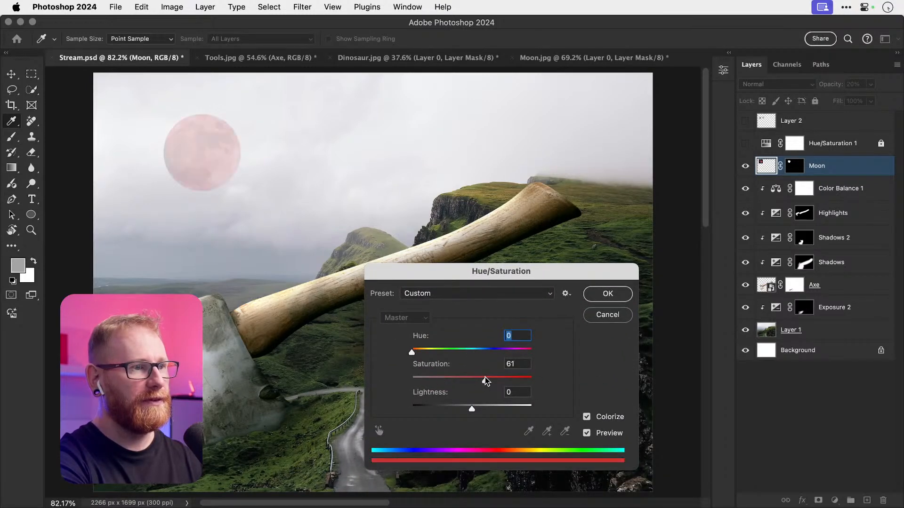
key("Tab")
key("Return")
key("v")
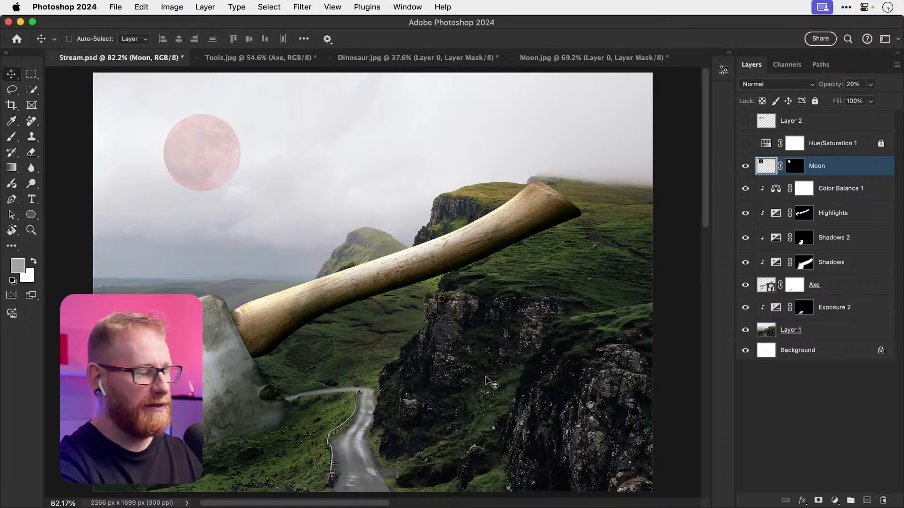
Step: Try duplicating the red moon beside the original and scaling down the copy, then delete the copy
key("super+j")
key("super+t")
left_click_drag(242, 164, 340, 166)
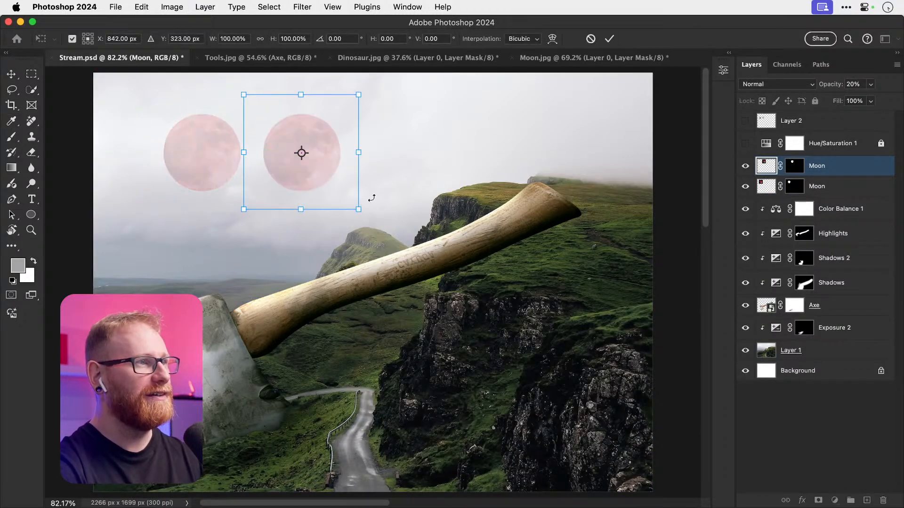
left_click_drag(355, 210, 323, 171)
key("super+z")
key("Return")
key("BackSpace")
Step: Undo the moon's duplication and its red colorization
key("super+z")
key("super+z")
key("super+z")
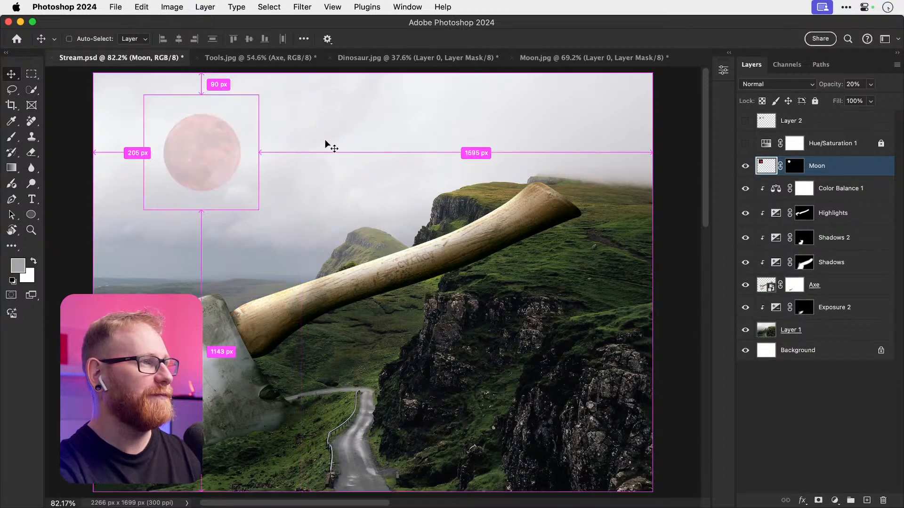
key("super+z")
key("super")
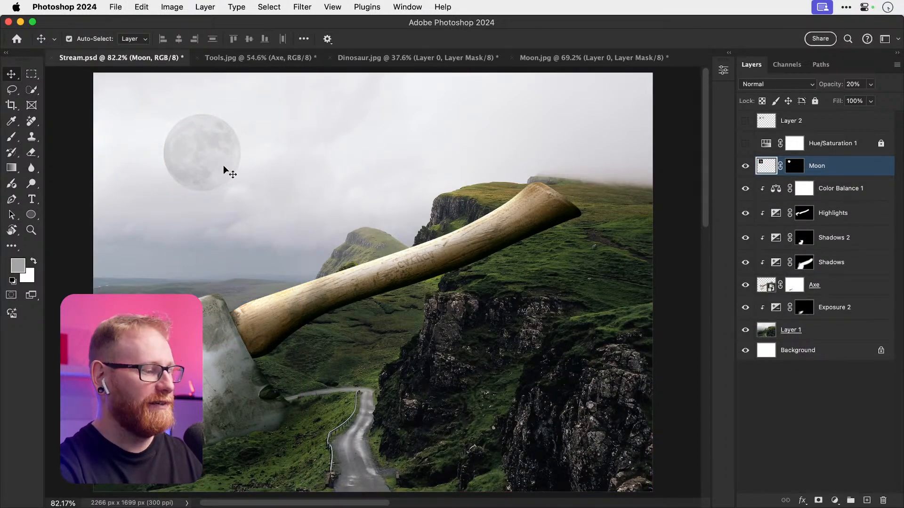
Step: Set the Moon layer's opacity to 10% and save the document
key("1")
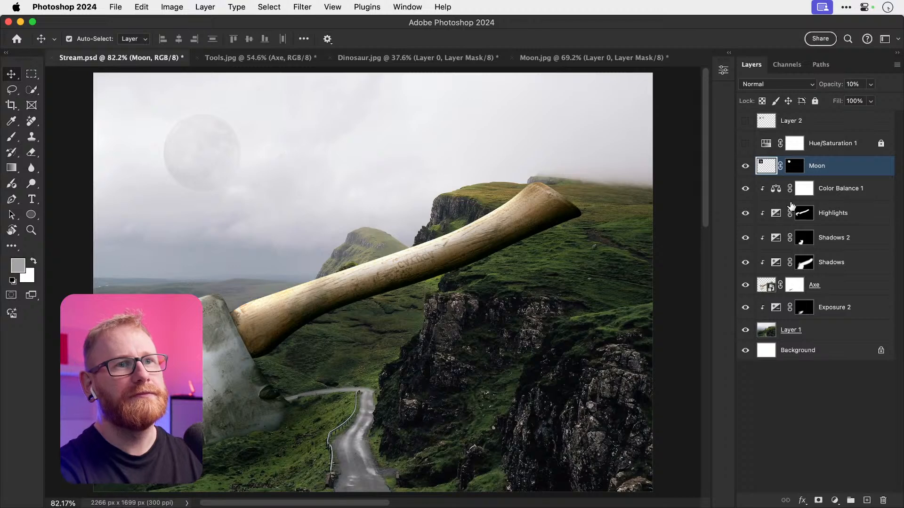
key("super+s")
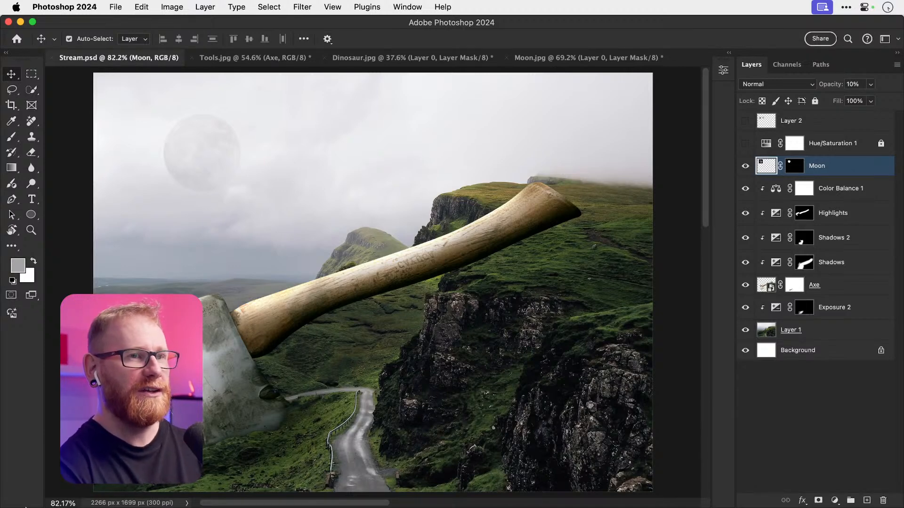
Step: Examine up close how the axe blade's lower edge blends into the grass, then view the whole composite
left_click_drag(362, 316, 411, 244)
left_click_drag(266, 389, 323, 356)
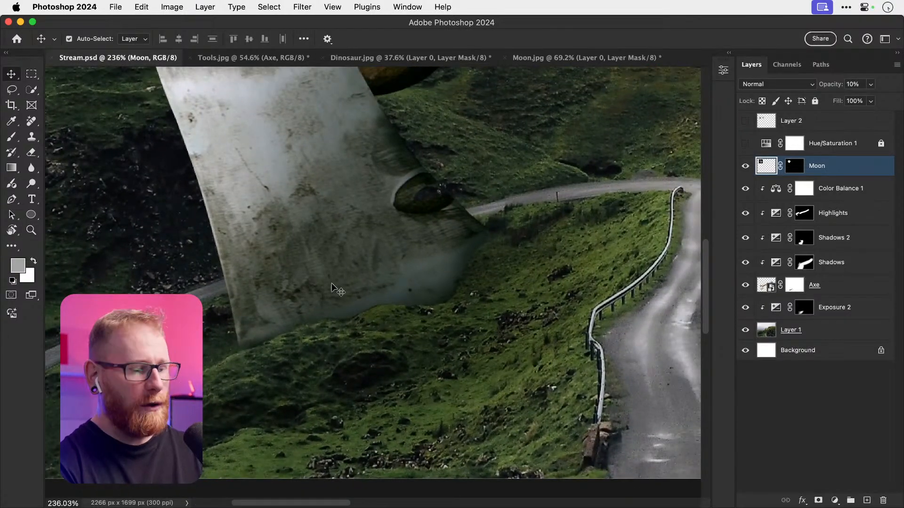
key("super+minus")
key("super+minus")
key("super+minus")
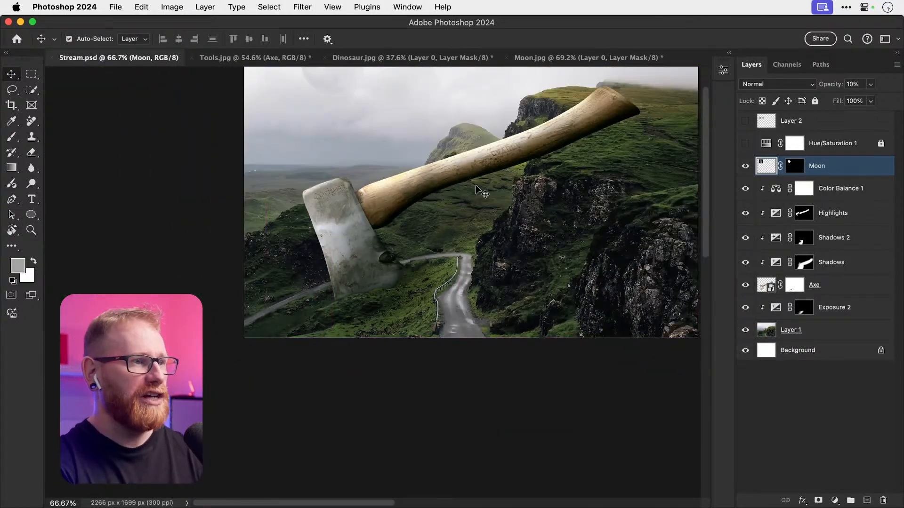
scroll(336, 298, "right", 1)
left_click_drag(336, 298, 402, 295)
key("super+z")
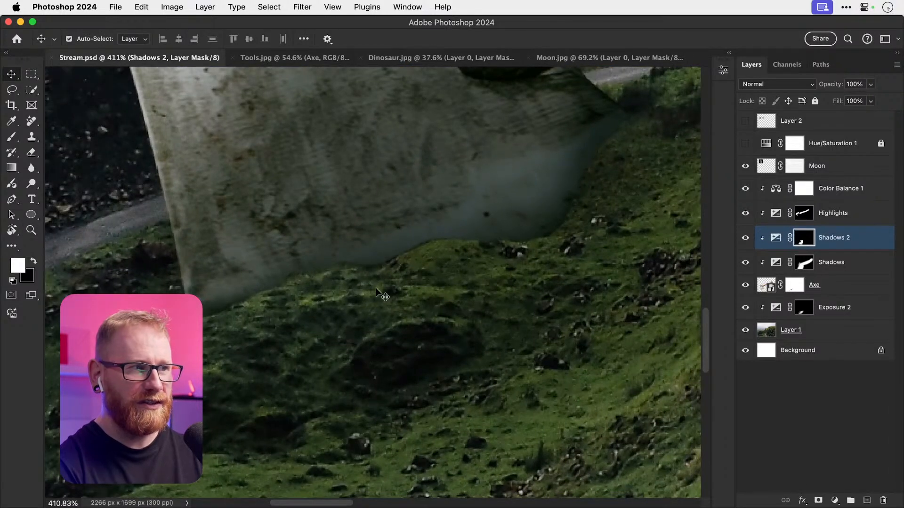
key("super+0")
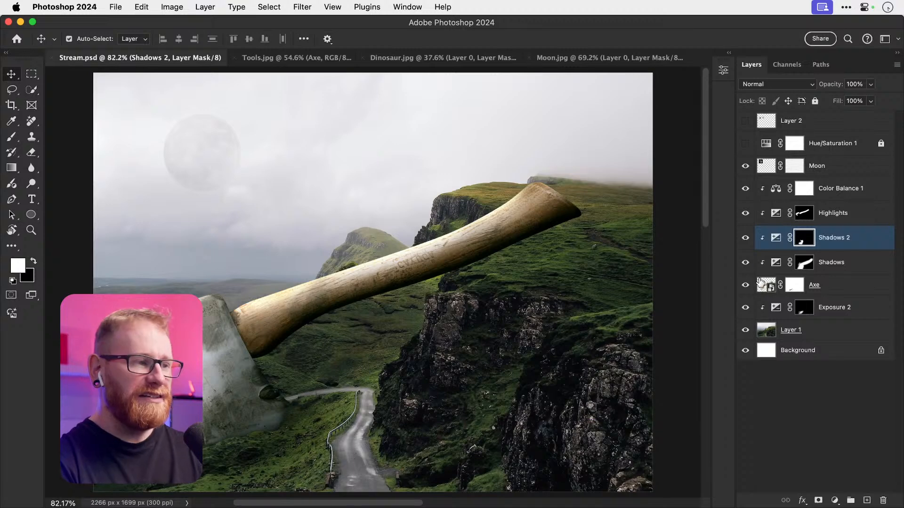
left_click(833, 285)
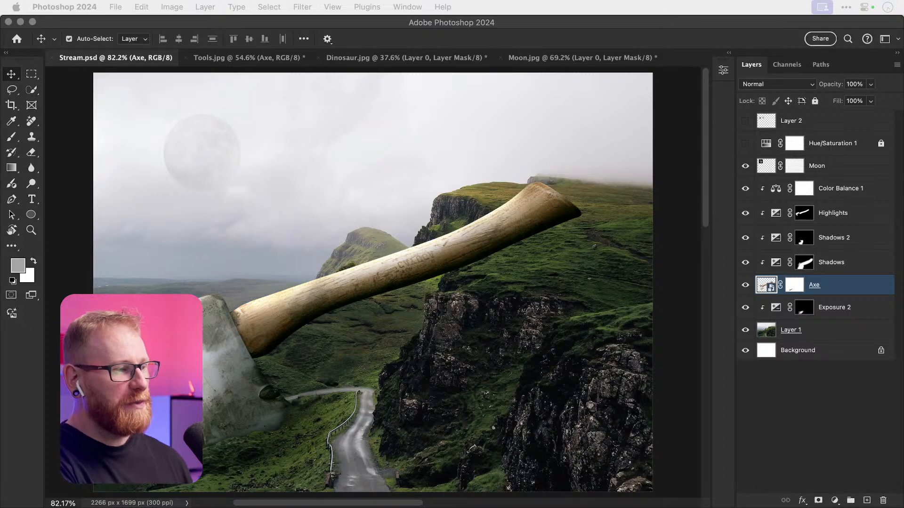
left_click(372, 276)
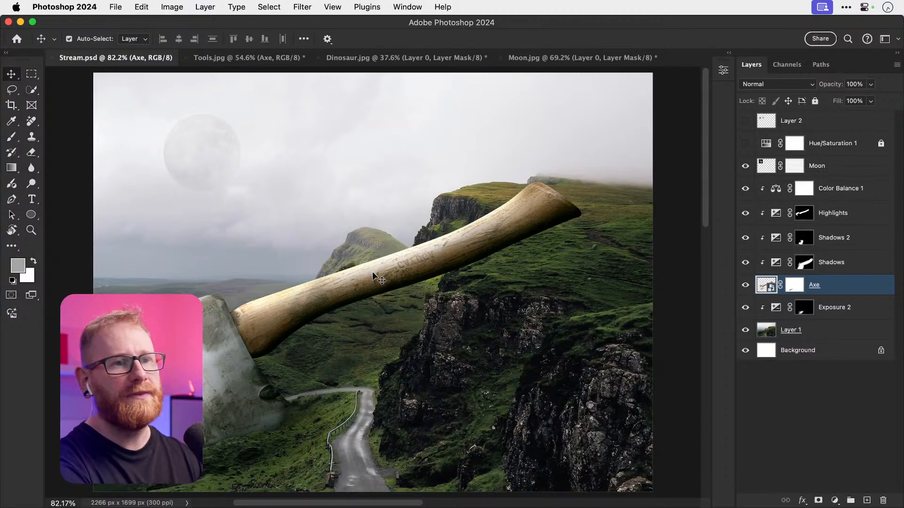
left_click(846, 174)
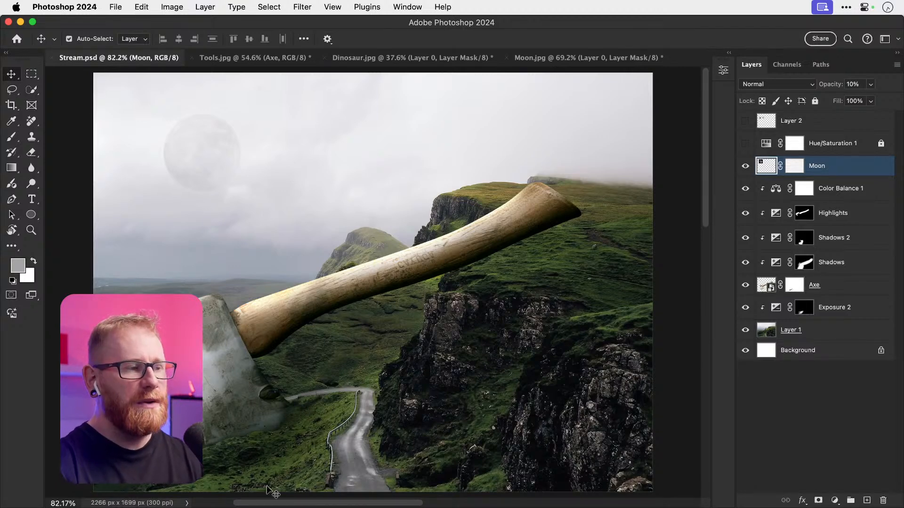
Step: Load the Axe layer's outline as a selection and hide the Moon layer
scroll(298, 428, "down", 3)
scroll(299, 427, "left", 3)
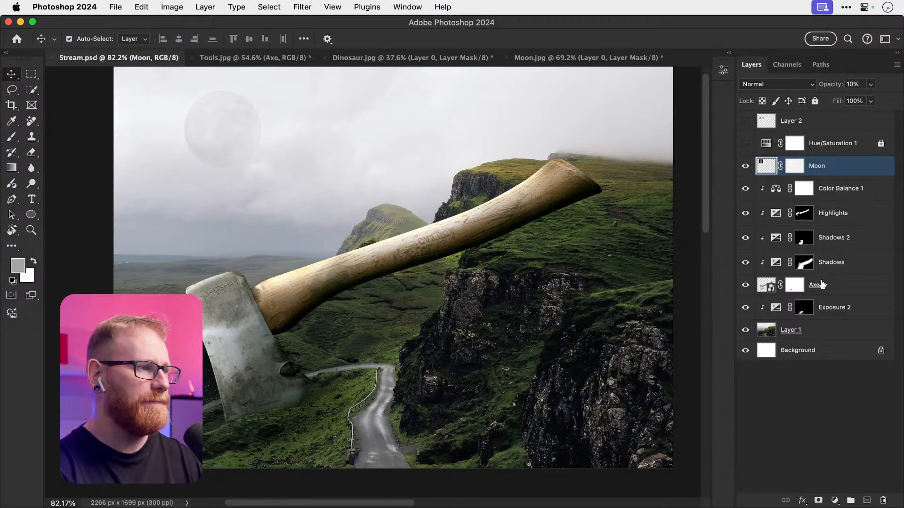
left_click(767, 289, "super")
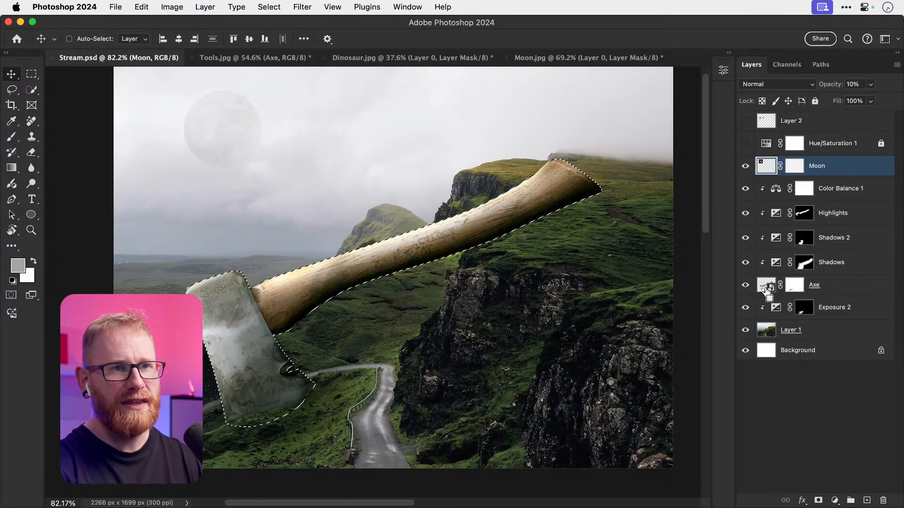
left_click(745, 165)
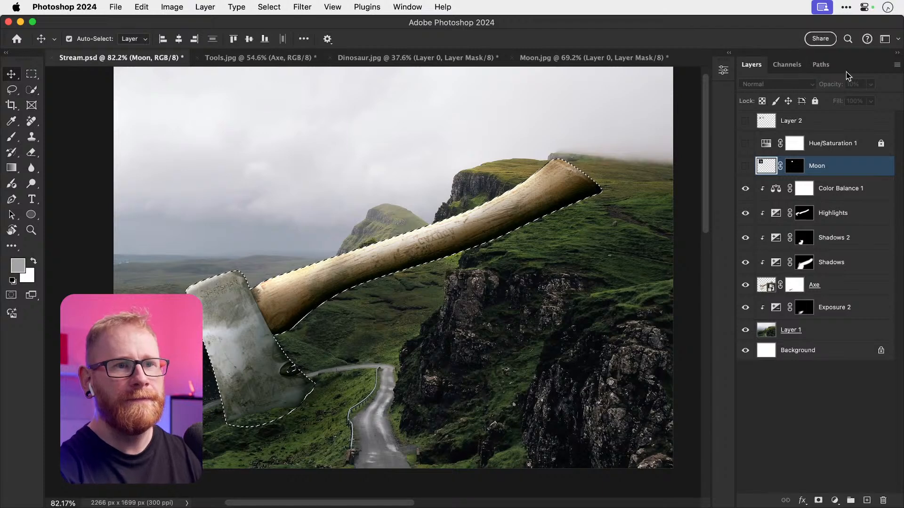
Step: Add a new layer between Exposure 2 and Axe, and fill the axe-shaped selection on it with black
left_click(838, 314)
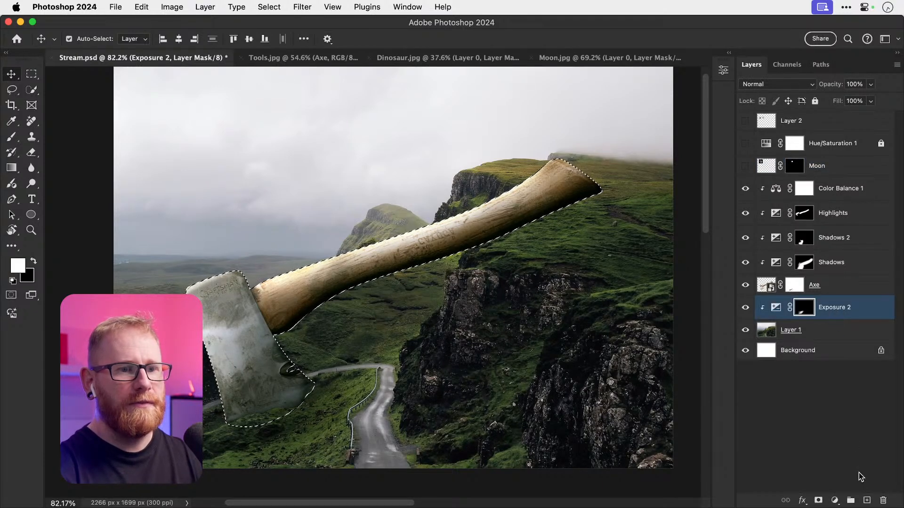
left_click(867, 501)
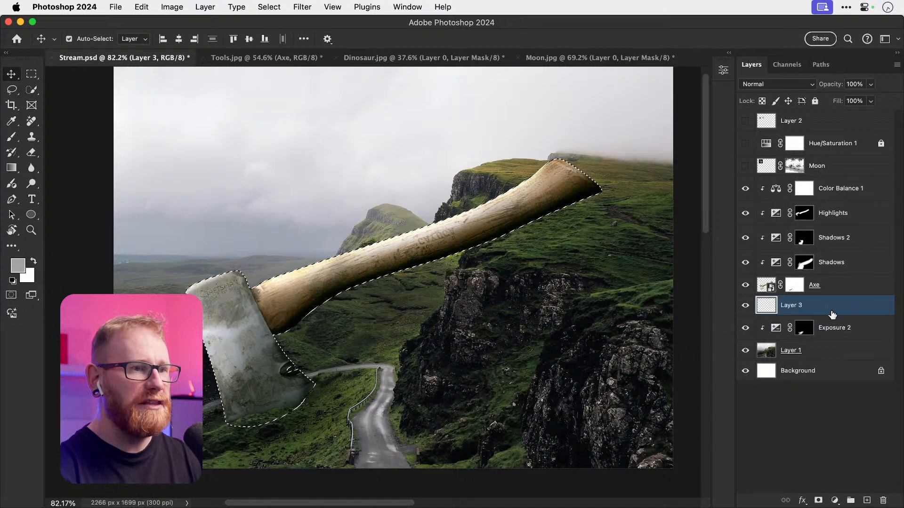
key("d")
left_click_drag(11, 168, 50, 178)
left_click(340, 277)
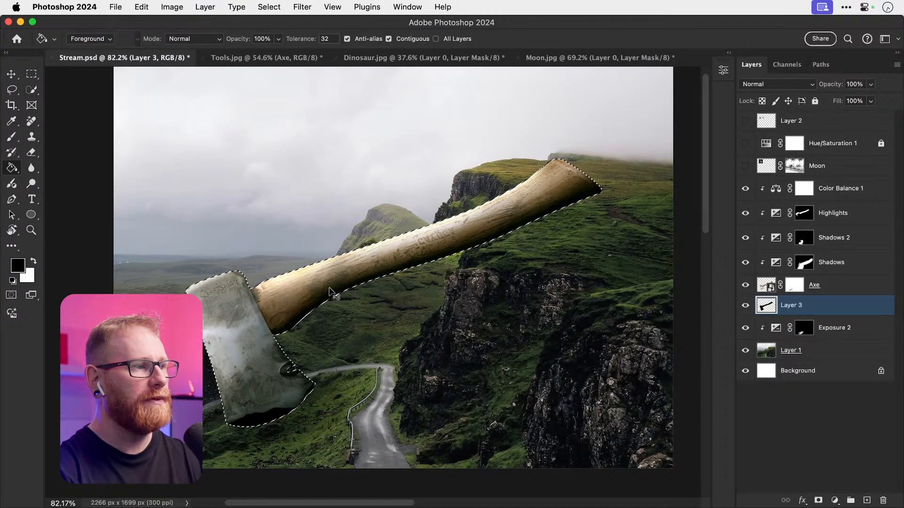
key("v")
key("super+t")
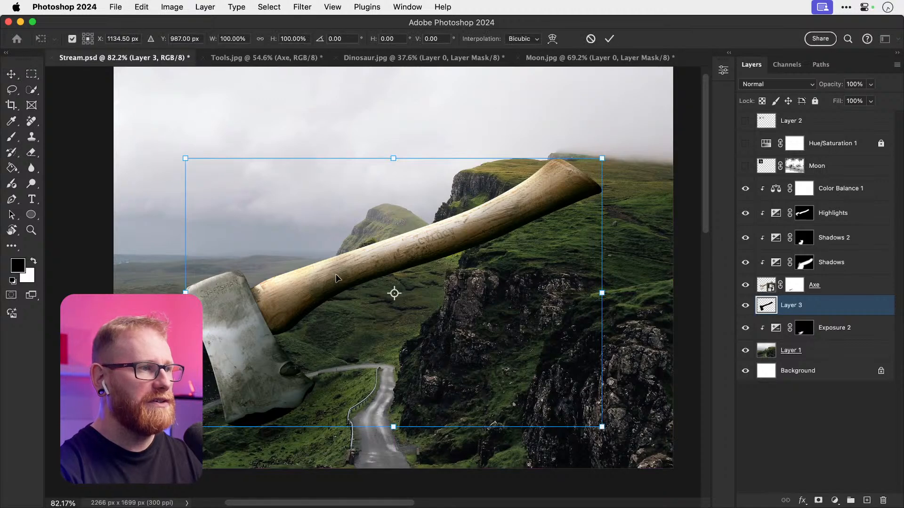
left_click_drag(324, 273, 290, 159)
key("Escape")
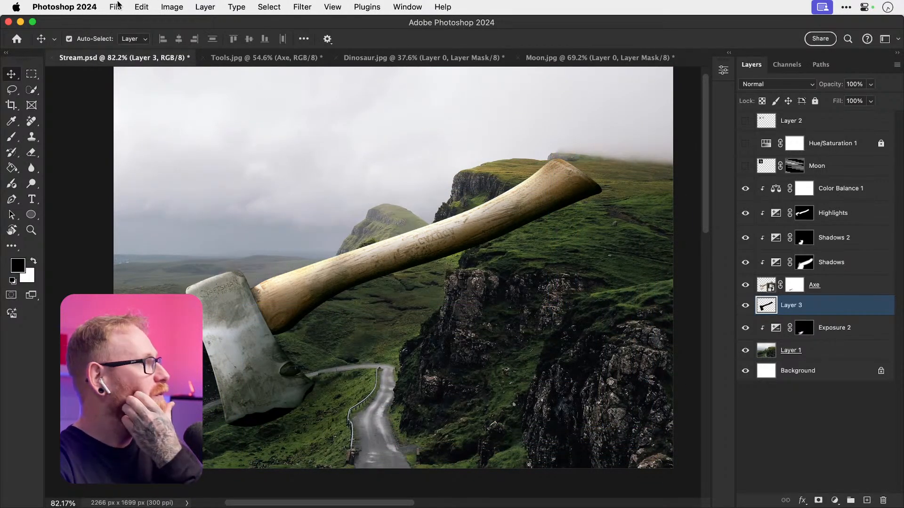
Step: Flip the black axe silhouette on Layer 3 vertically
left_click(140, 6)
mouse_move(367, 7)
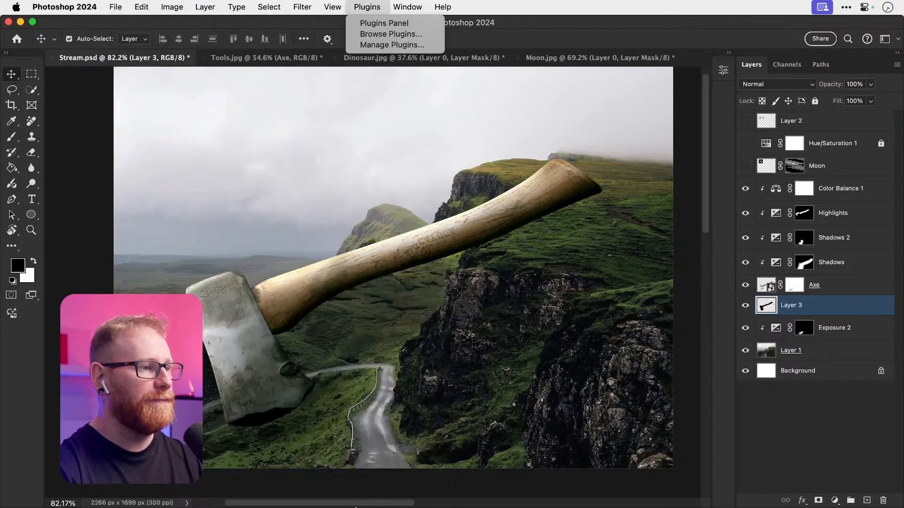
mouse_move(141, 6)
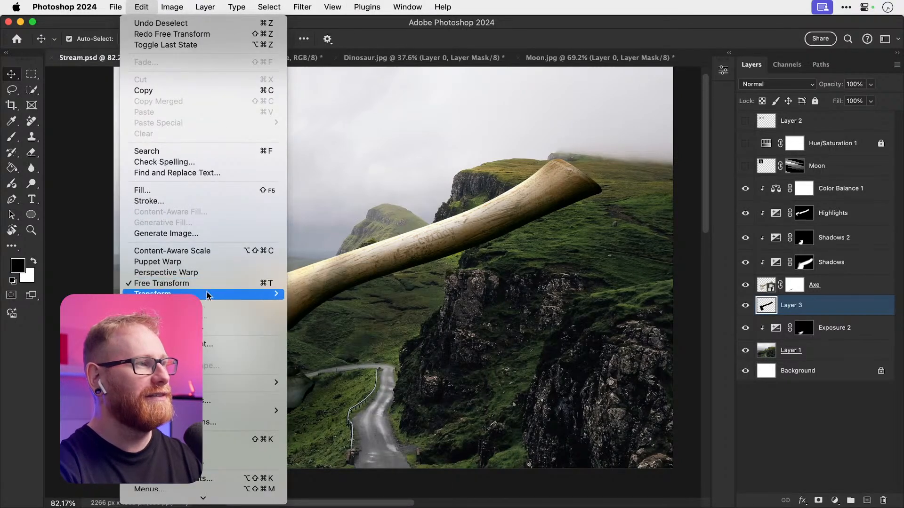
mouse_move(247, 300)
left_click(354, 496)
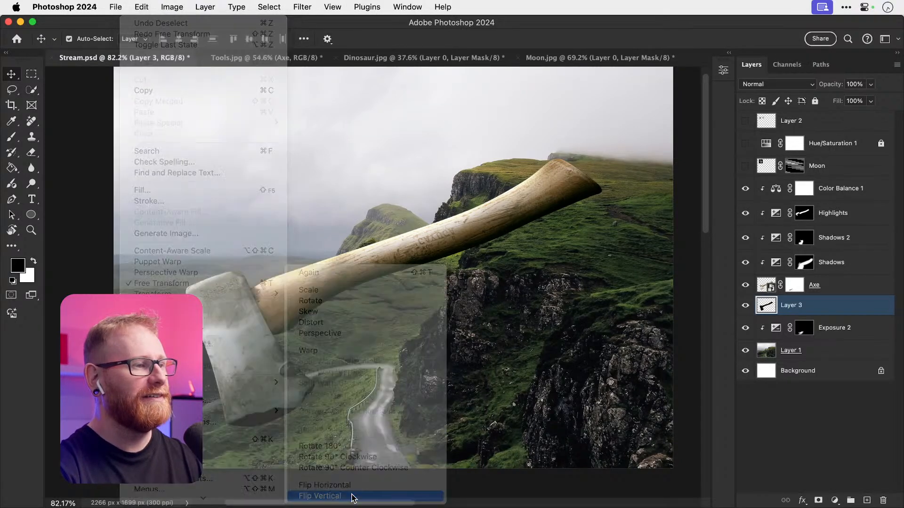
Step: Free Transform the flipped silhouette, rotating it to about -47° and moving it down until it meets the blade's lower edge
key("super+t")
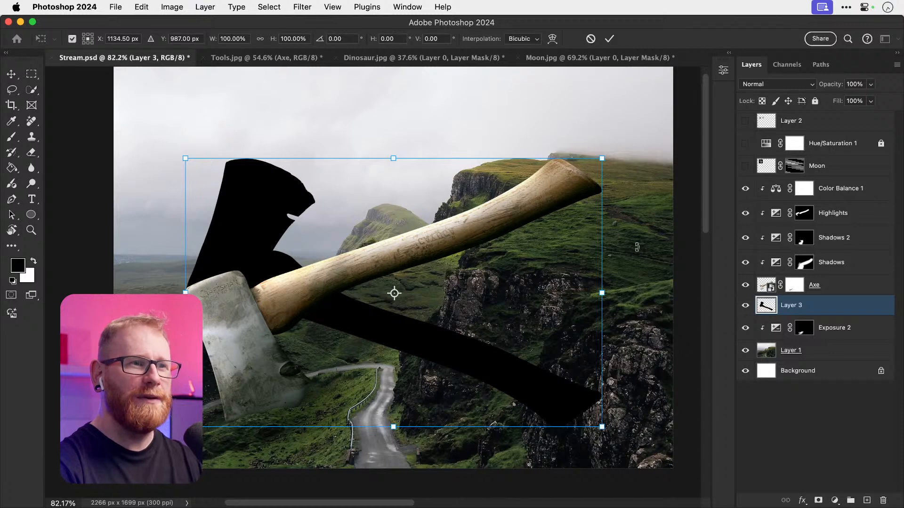
left_click_drag(637, 229, 437, 128)
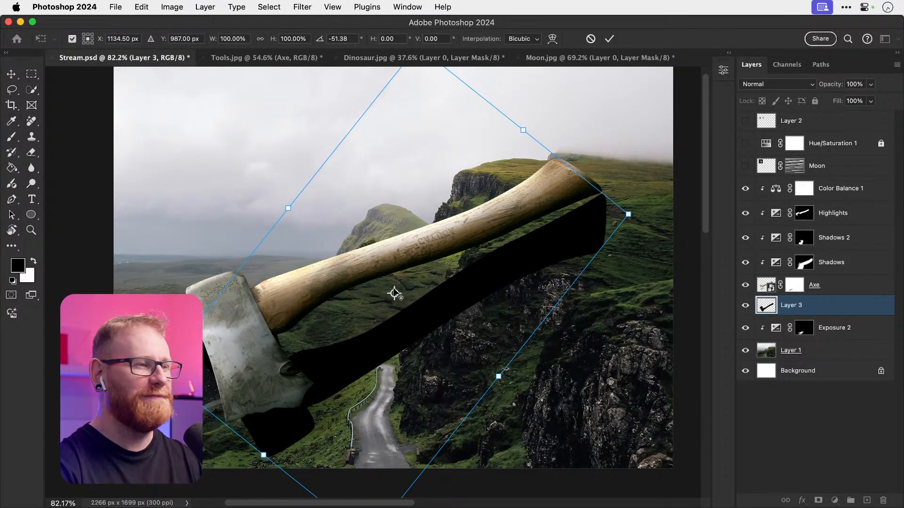
left_click_drag(408, 327, 445, 393)
left_click_drag(440, 322, 401, 314)
left_click_drag(569, 180, 584, 194)
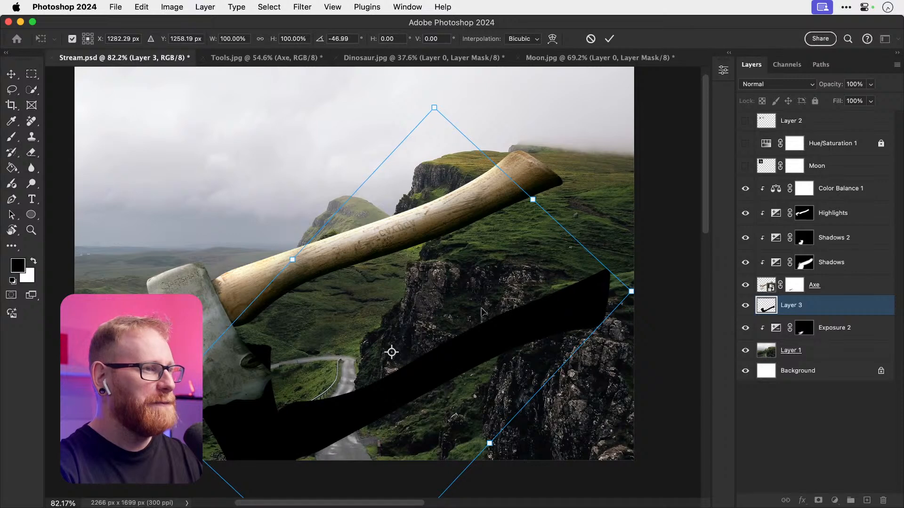
left_click_drag(480, 309, 487, 342)
left_click_drag(418, 320, 526, 268)
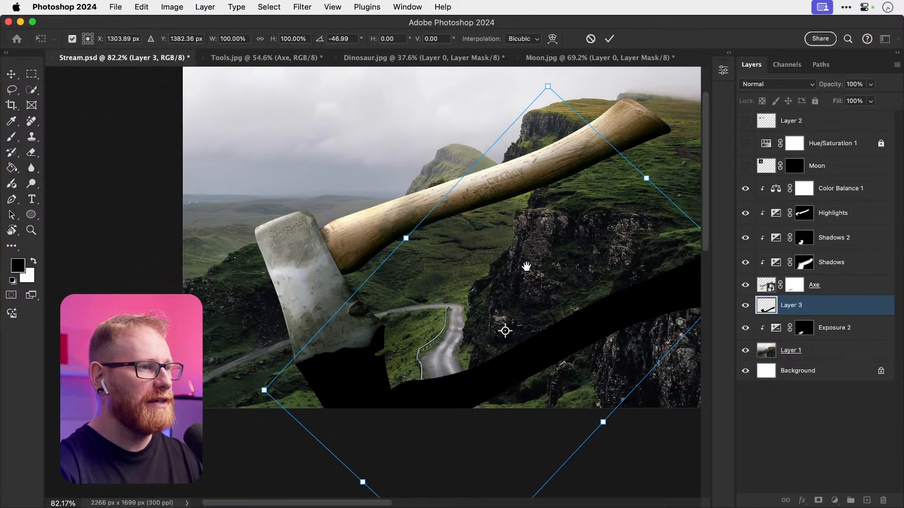
Step: Fine-tune the silhouette's rotation to about -48.5°, nudge it against the blade's lower corner, and apply the transform
key("super+equal")
key("super+equal")
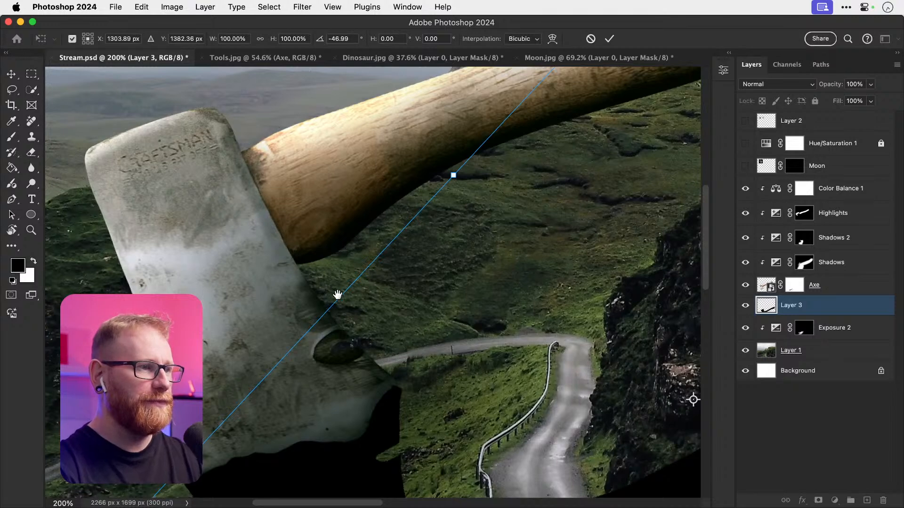
left_click_drag(383, 365, 359, 224)
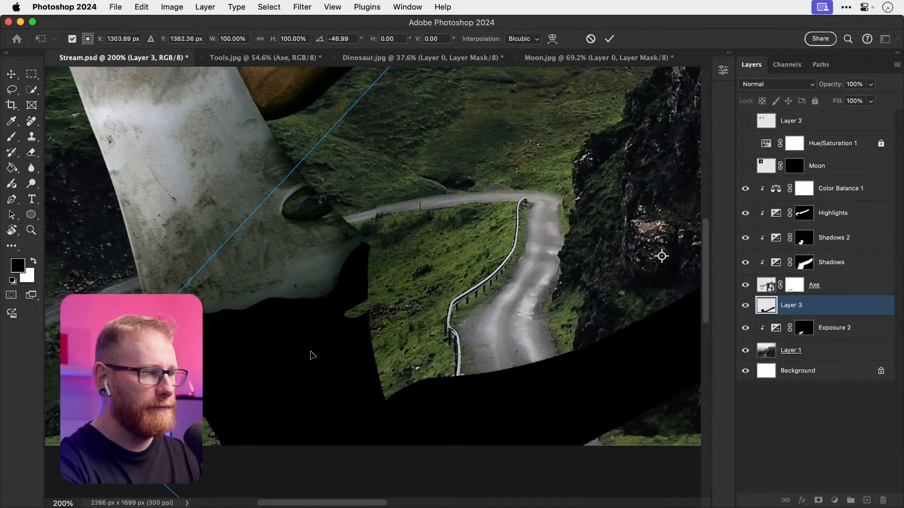
left_click_drag(175, 251, 175, 264)
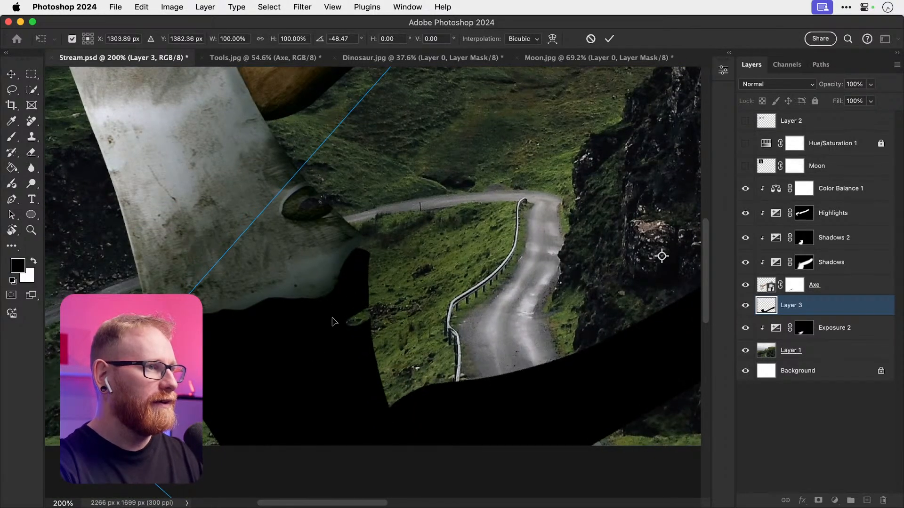
left_click_drag(333, 318, 330, 305)
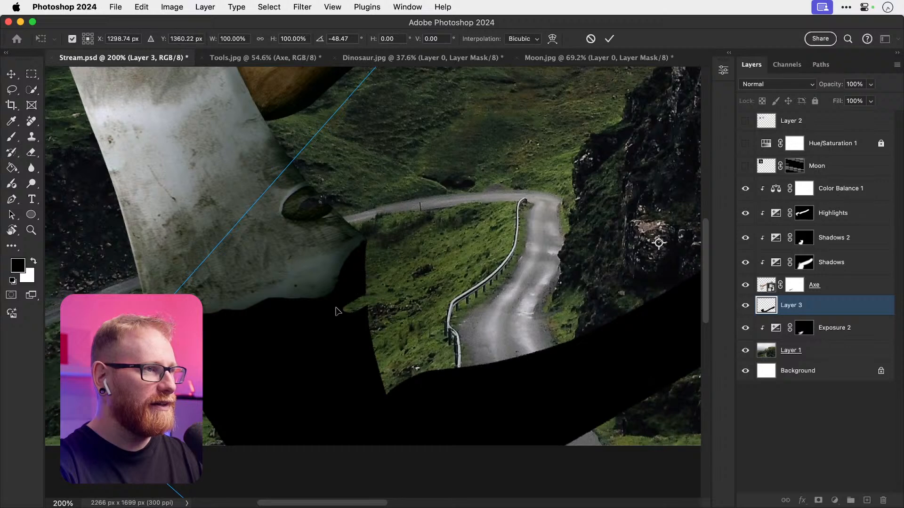
key("Right")
key("Right")
key("Right")
key("Right")
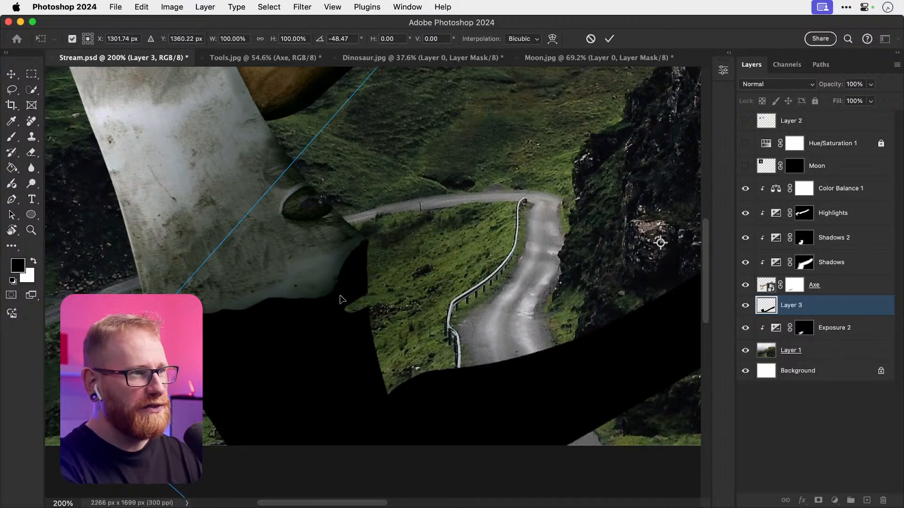
key("Return")
Step: Hide the silhouette on Layer 3 and add a new empty layer above it
key("super+minus")
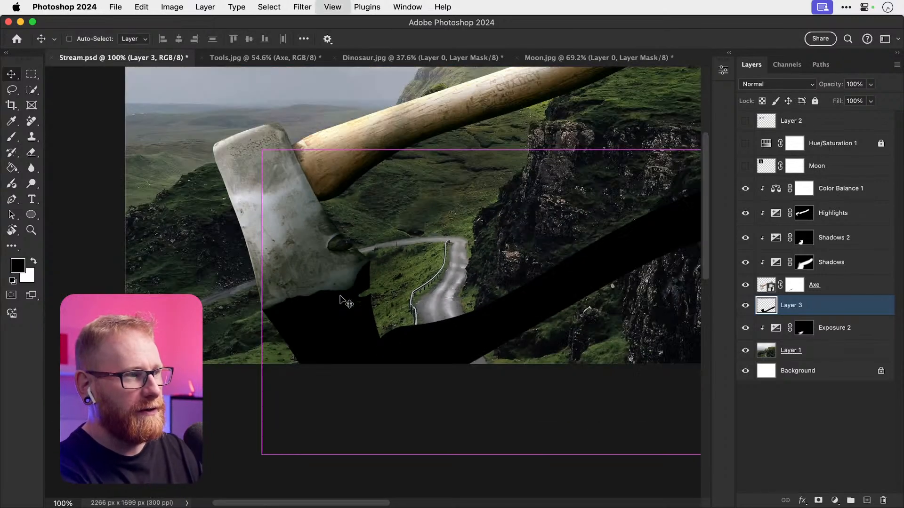
key("super+minus")
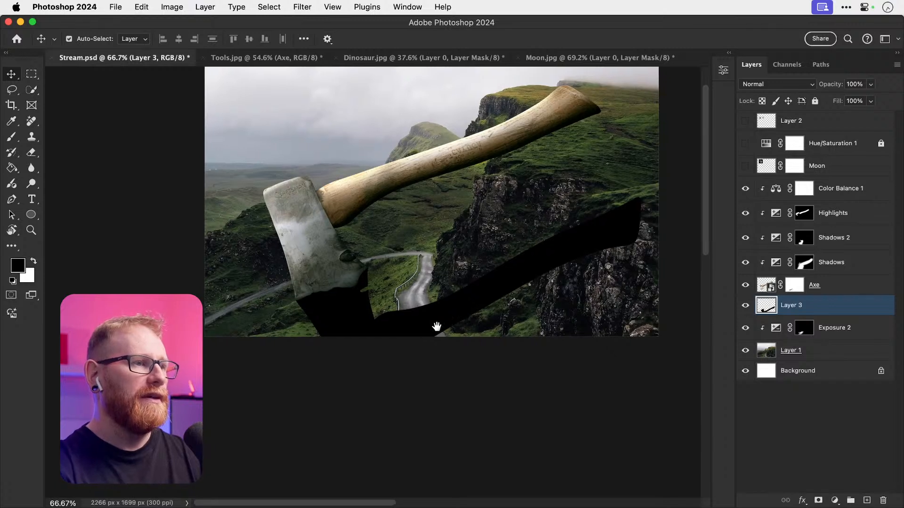
left_click_drag(436, 323, 359, 371)
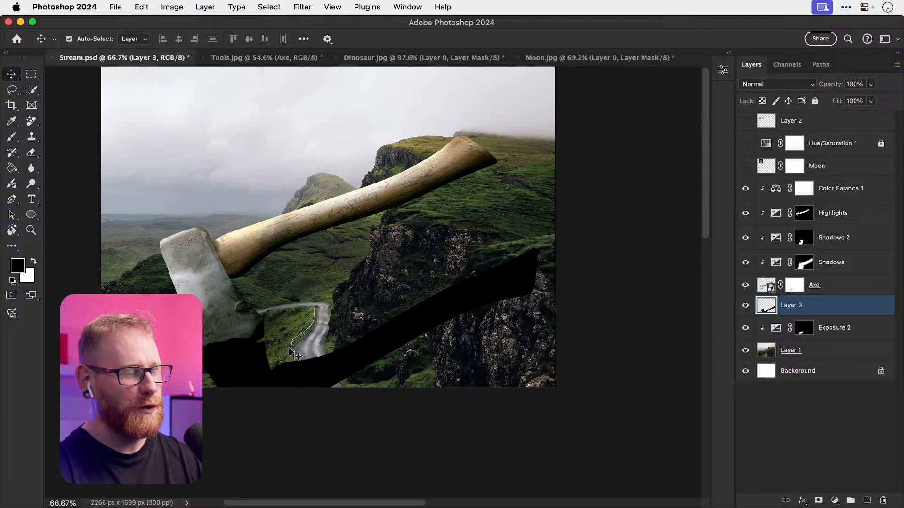
left_click(745, 305)
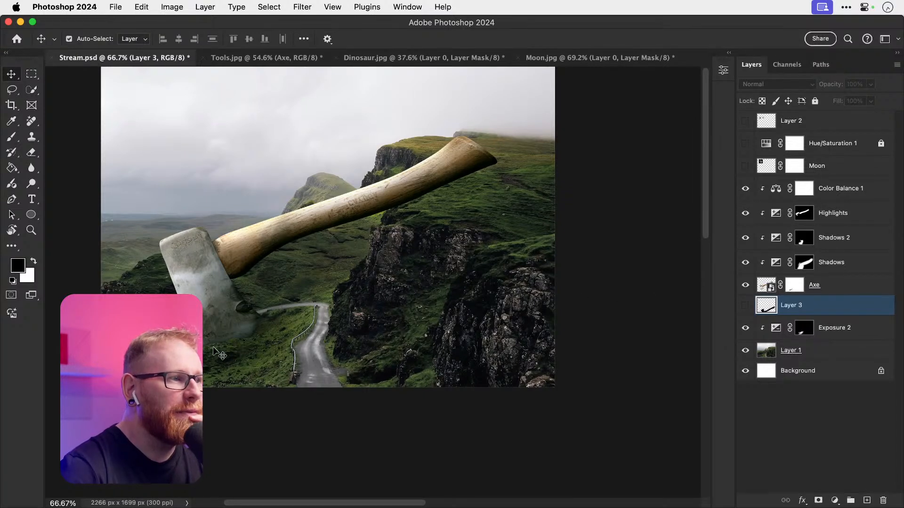
left_click(866, 501)
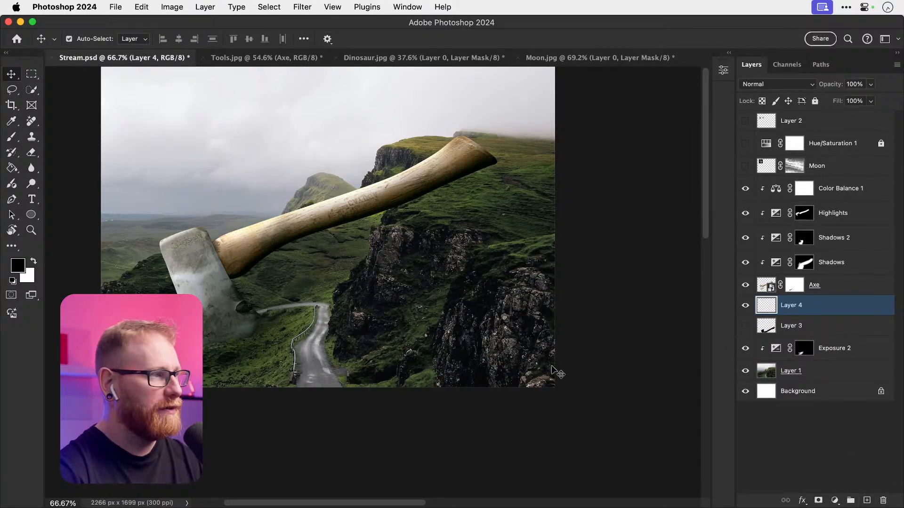
Step: Set the foreground colour to bright red and reduce the Brush size to 10
left_click(17, 266)
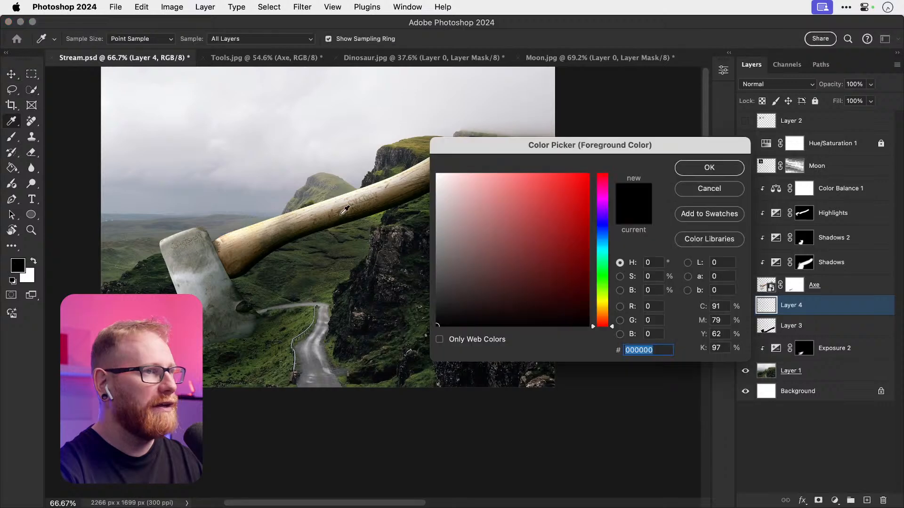
left_click(520, 186)
left_click(697, 168)
key("b")
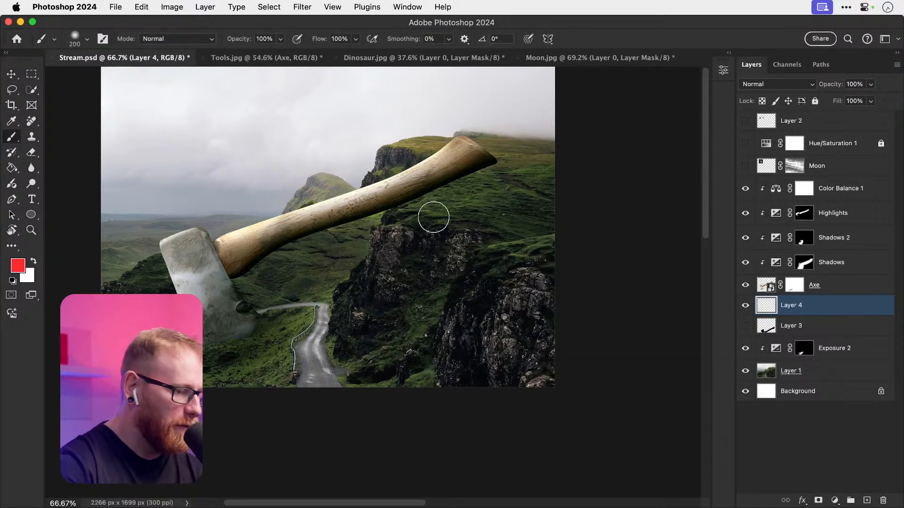
key("bracketleft")
key("bracketleft")
key("bracketleft")
key("bracketleft")
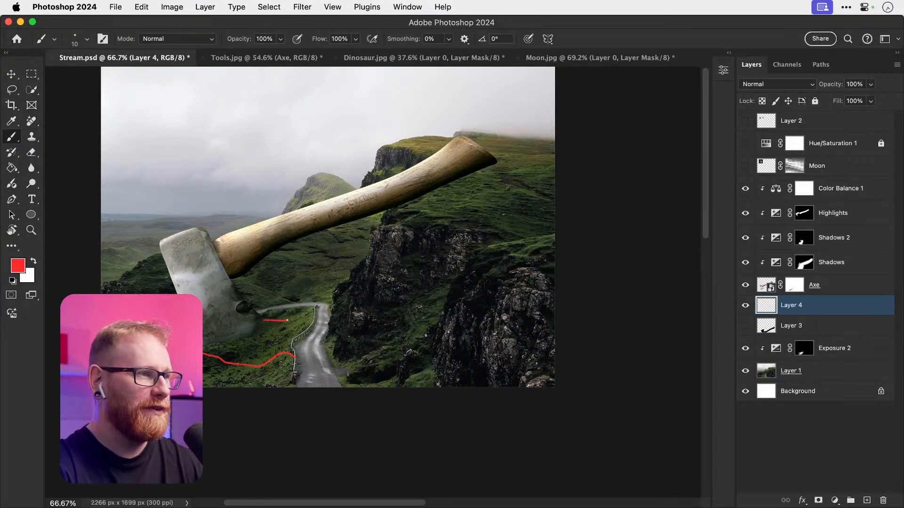
Step: Sketch the shadow's uneven outline across the grass, road and rocks, and draw a downward light-direction arrow in the sky
left_click_drag(283, 321, 279, 334)
key("super+z")
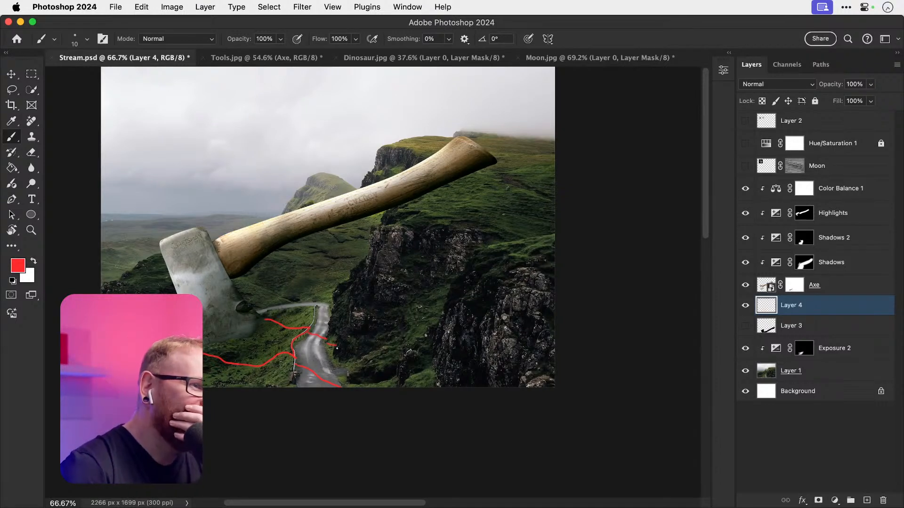
left_click_drag(339, 347, 370, 348)
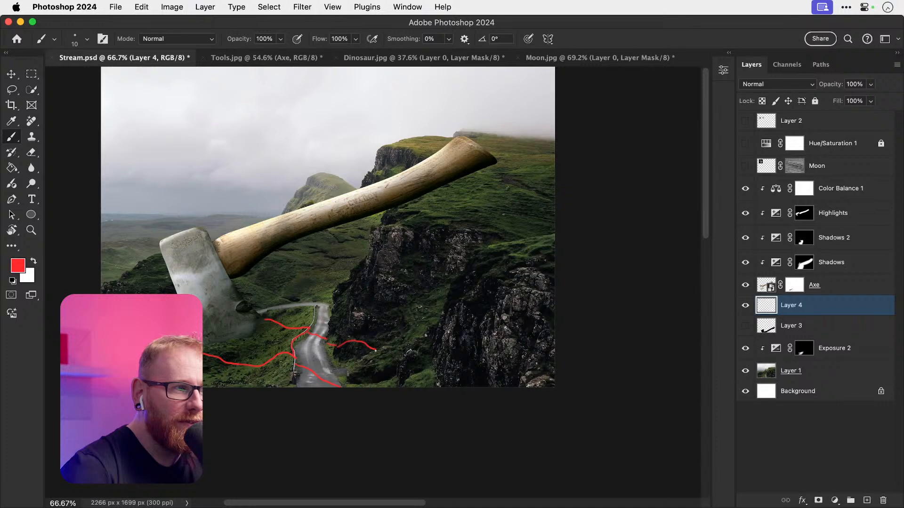
left_click_drag(365, 356, 352, 364)
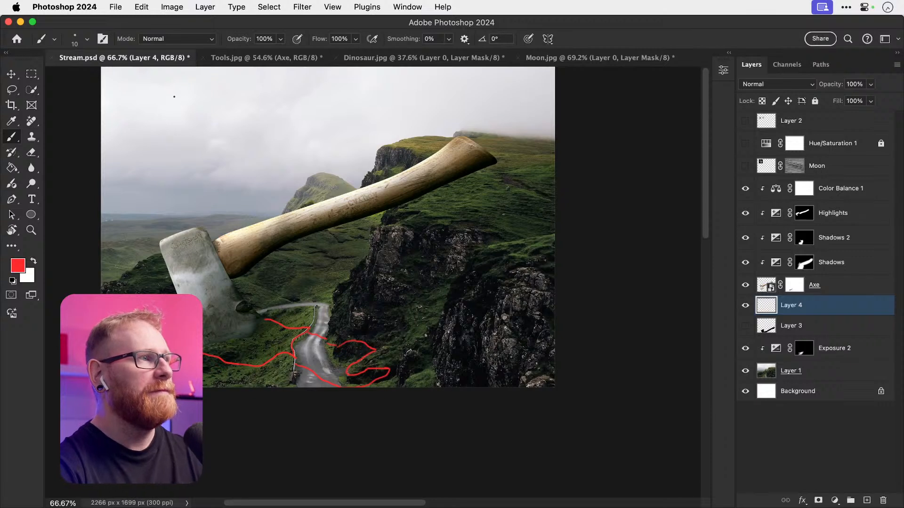
left_click_drag(179, 87, 188, 131)
mouse_move(175, 115)
left_mouse_down()
mouse_move(189, 137)
mouse_move(204, 110)
left_mouse_up()
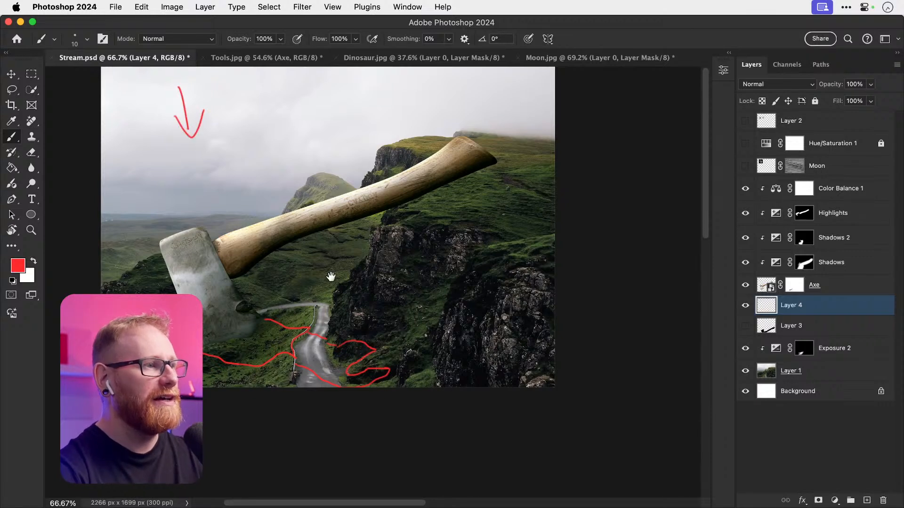
Step: Hide the shadow sketch on Layer 4, add a new layer, and draw a red circle in the sky on it
left_click(746, 306)
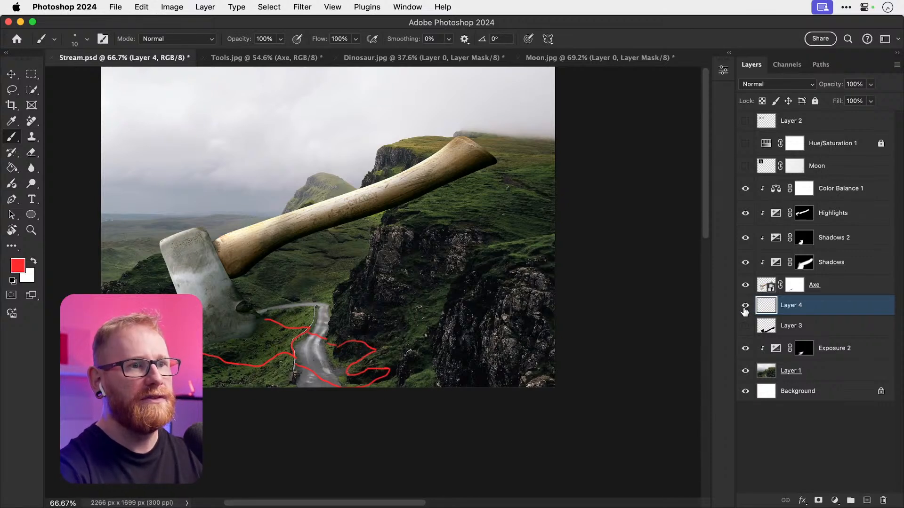
left_click(865, 500)
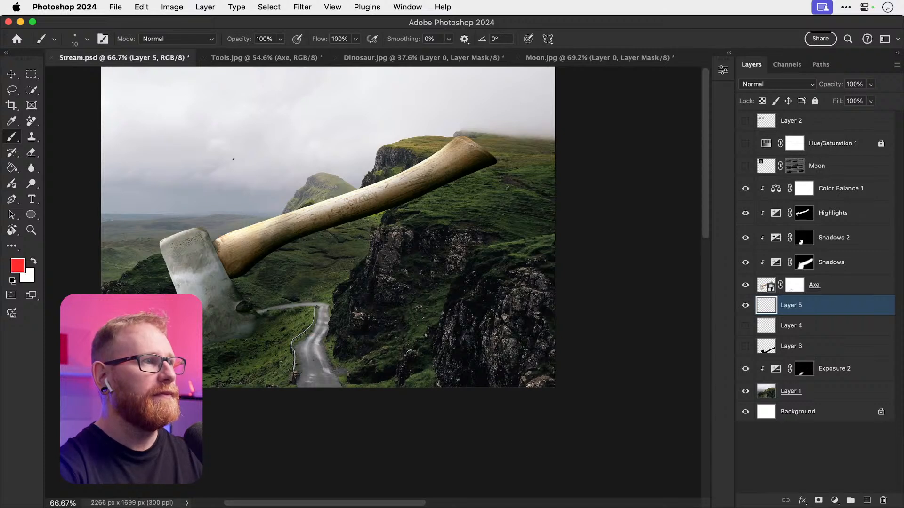
mouse_move(235, 158)
left_mouse_down()
mouse_move(242, 189)
mouse_move(218, 164)
mouse_move(244, 152)
left_mouse_up()
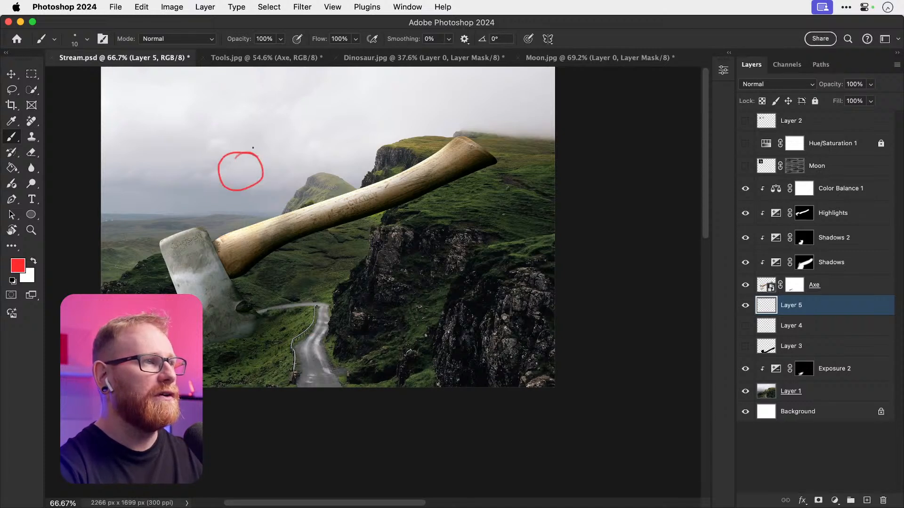
mouse_move(206, 96)
left_mouse_down()
mouse_move(223, 126)
mouse_move(224, 106)
left_mouse_up()
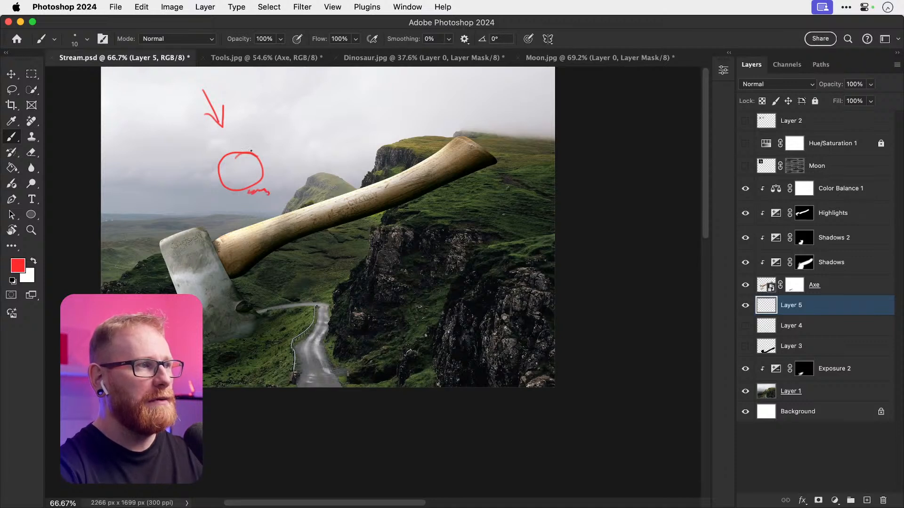
key("super+z")
key("super+z")
key("super+z")
key("super+z")
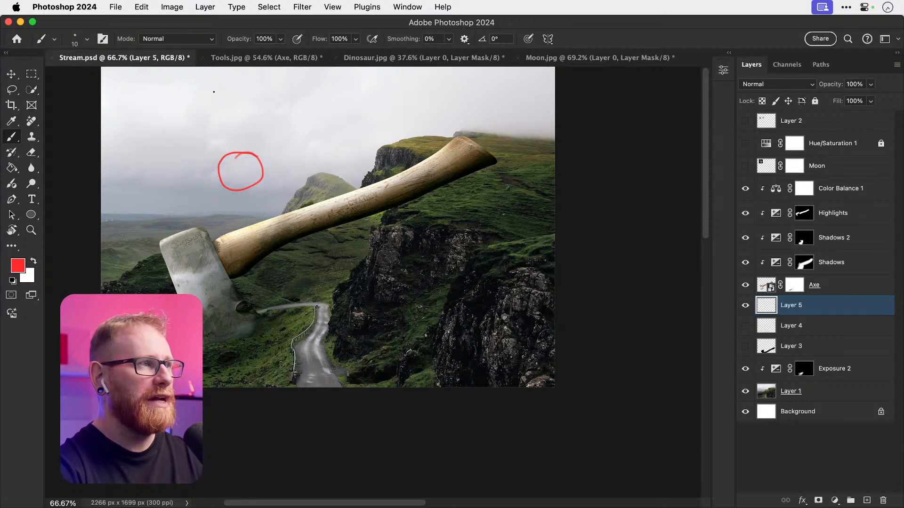
Step: Sketch a triangular light source above the circle with two light rays running down on either side of it
left_click_drag(214, 92, 212, 125)
left_click_drag(215, 91, 246, 113)
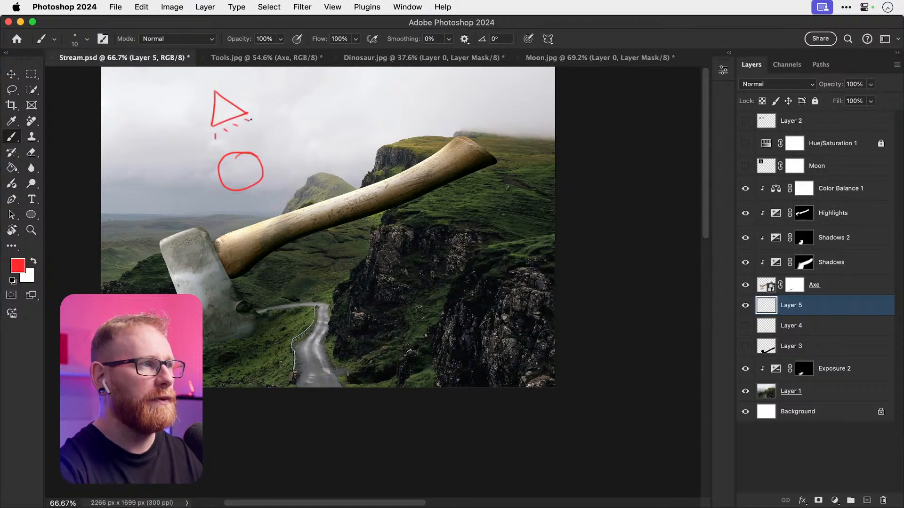
left_click_drag(256, 119, 260, 121)
left_click_drag(216, 139, 218, 159)
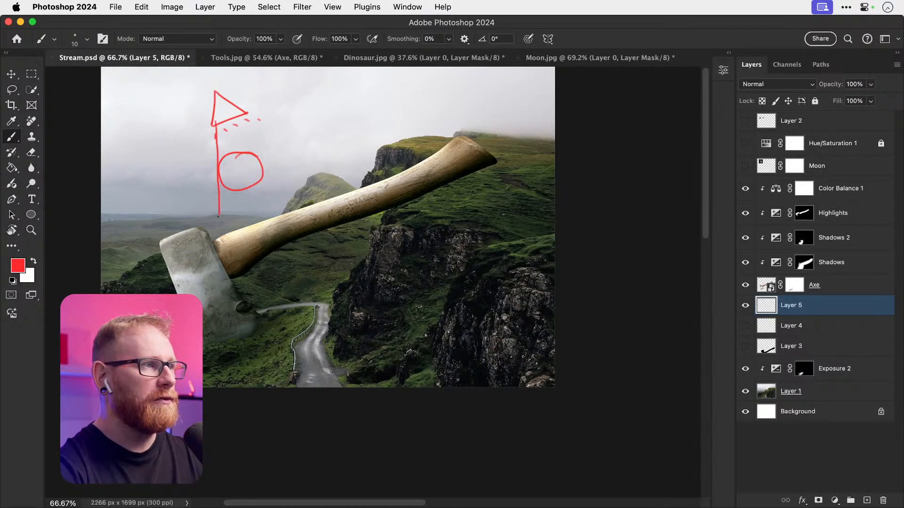
left_click_drag(243, 114, 289, 193)
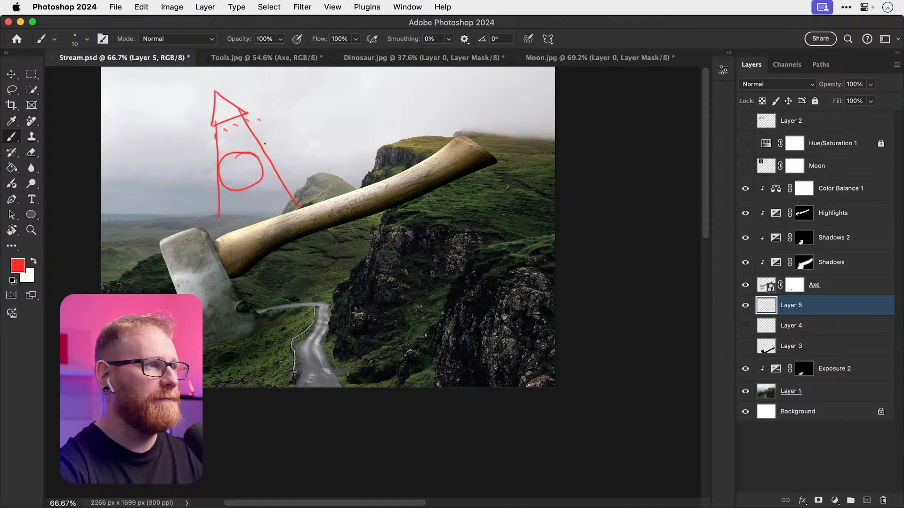
key("super+z")
left_click_drag(244, 114, 259, 160)
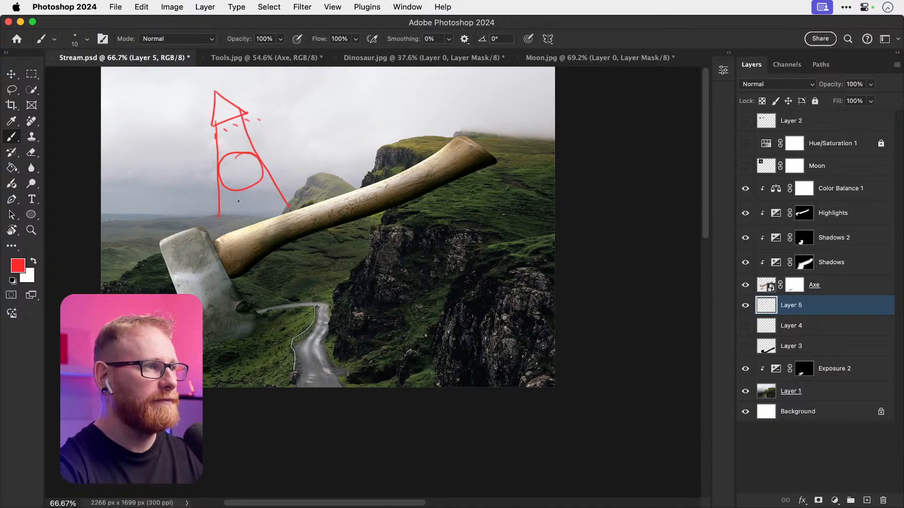
key("super+z")
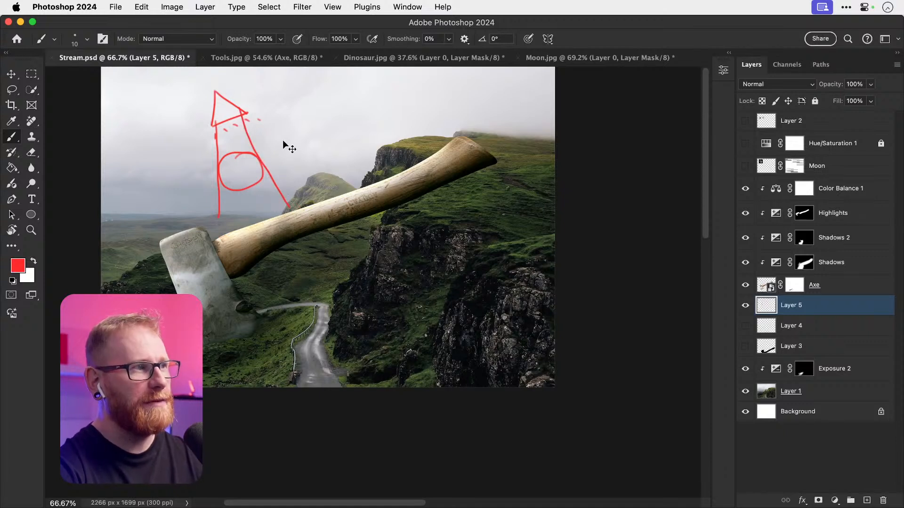
Step: Undo the light source and ray strokes, keeping only the red circle
key("super+z")
key("super+z")
key("super+z")
key("super+z")
key("super+z")
key("super+z")
key("super+z")
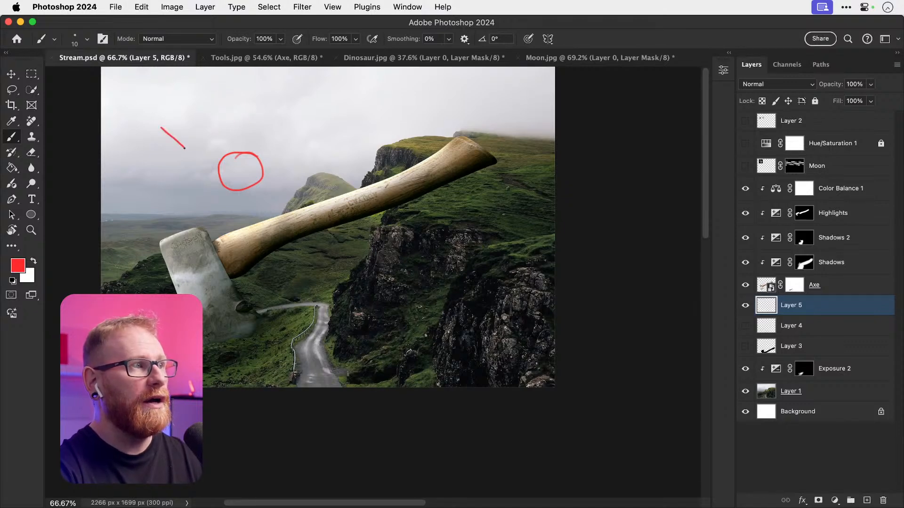
Step: Sketch a triangular light source in the sky with rays passing the circle and a scribbled shadow stretching out behind it
left_click_drag(194, 124, 187, 147)
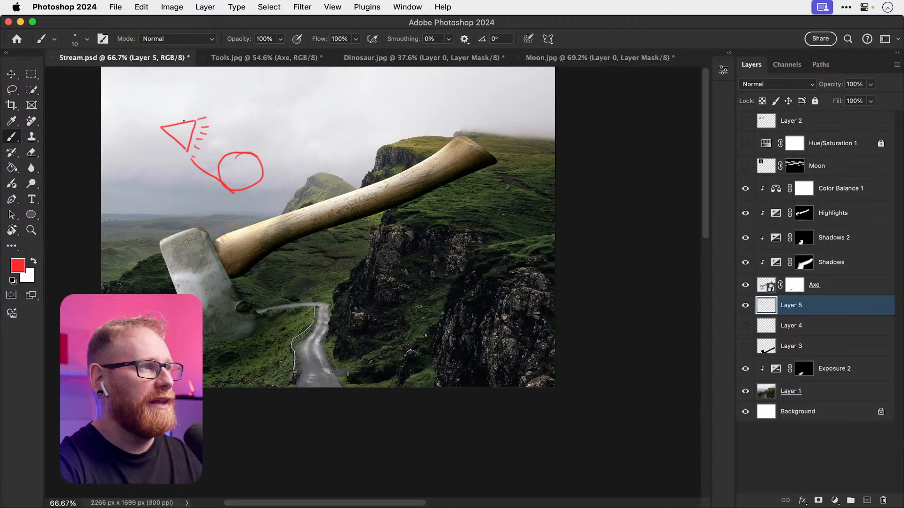
left_click_drag(194, 122, 272, 154)
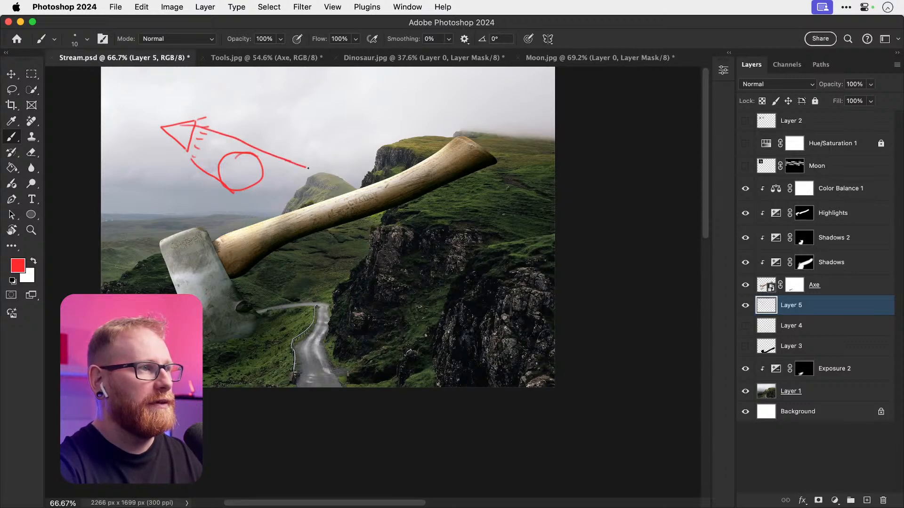
left_click_drag(308, 168, 345, 179)
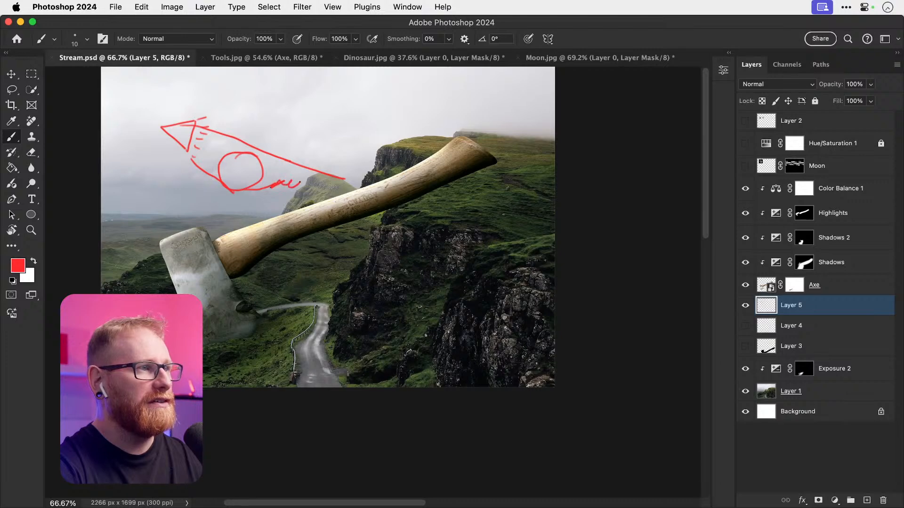
left_click_drag(333, 184, 267, 184)
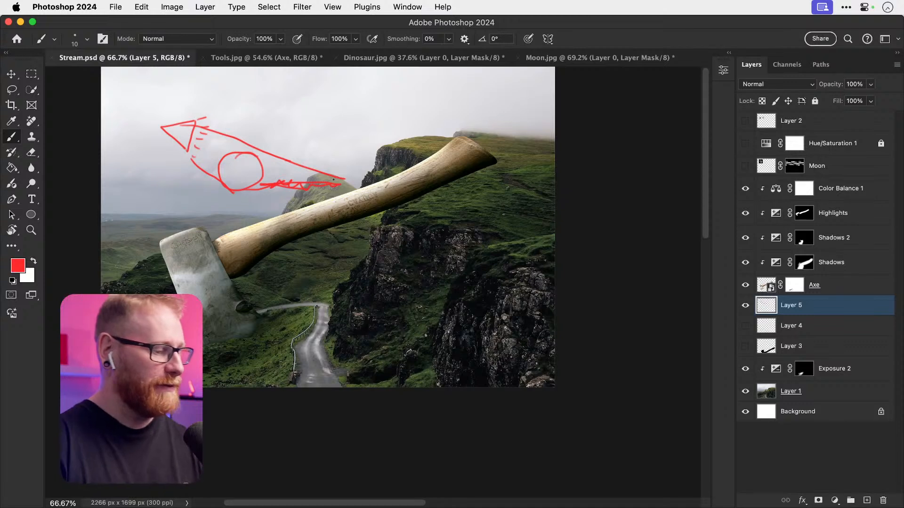
Step: Undo all the strokes of the light diagram on Layer 5, including the red circle
key("super+z")
key("super+z")
key("super+z")
key("super+z")
key("super+z")
key("super+z")
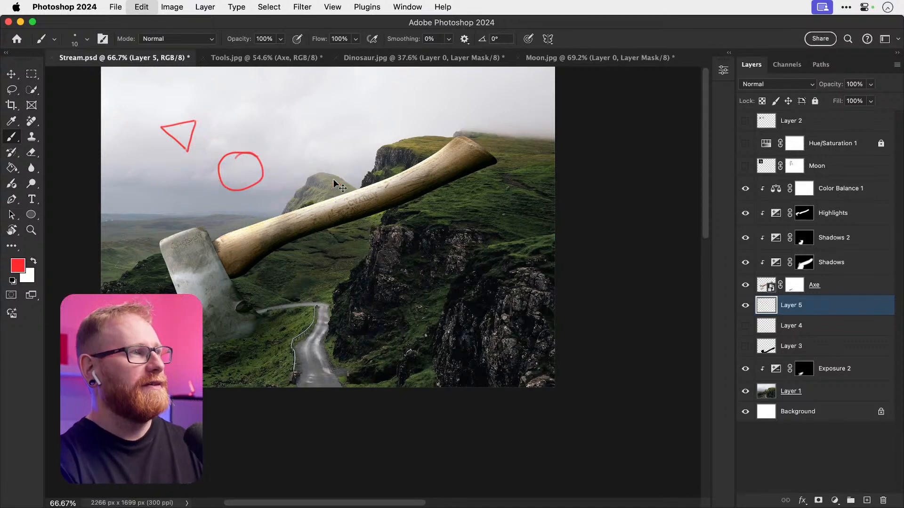
key("super+z")
key("super+z")
key("super+z")
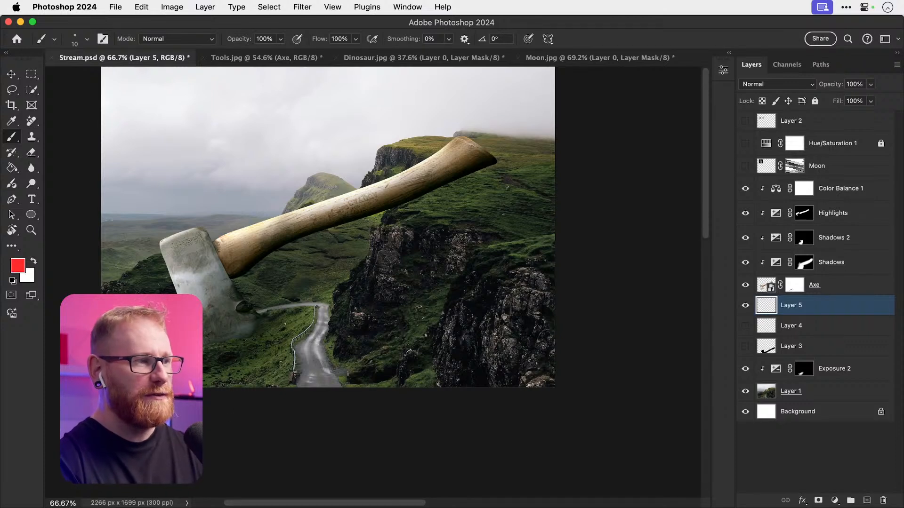
Step: Hide Layer 5, show the red sketch on Layer 4 and the black silhouette on Layer 3, and select Layer 3
left_click(746, 307)
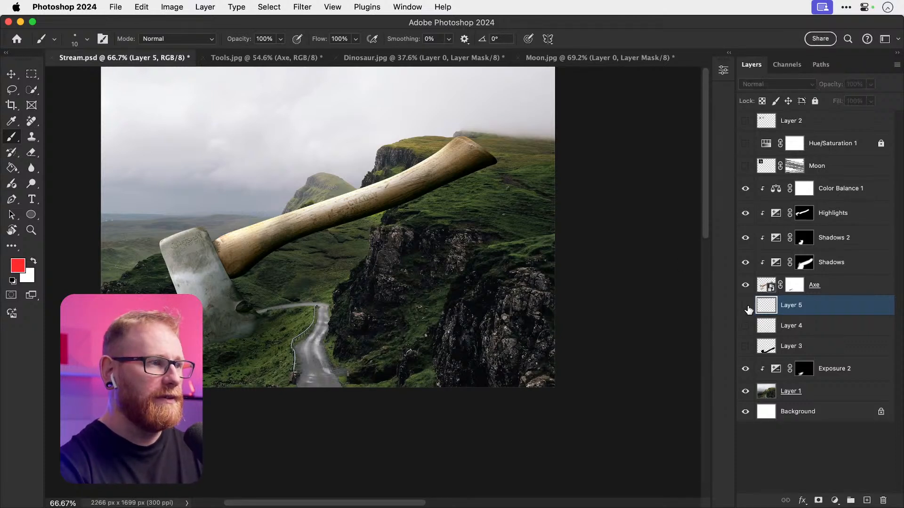
left_click(746, 307)
left_click(745, 306)
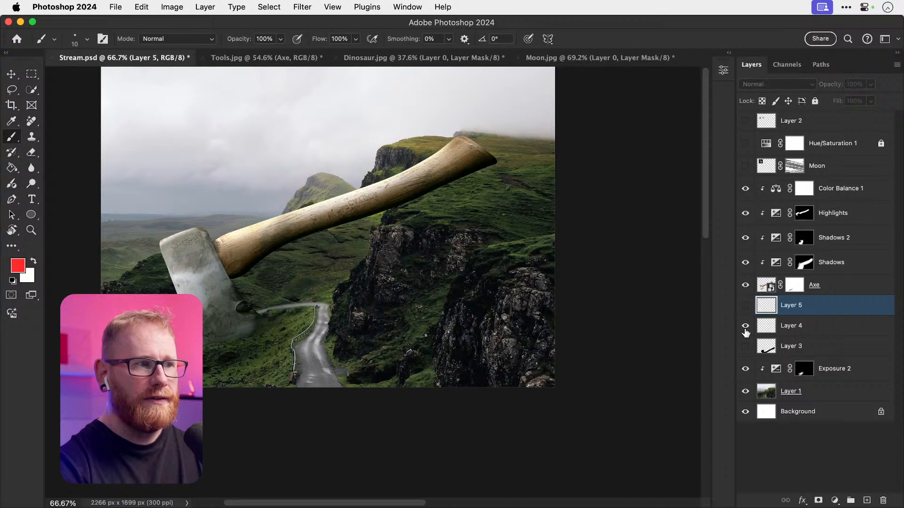
left_click(745, 327)
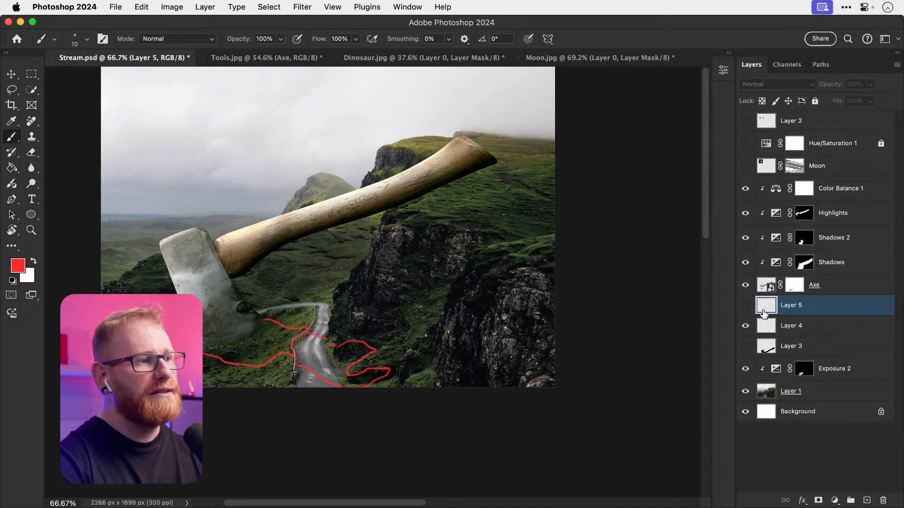
left_click(745, 347)
left_click(798, 353)
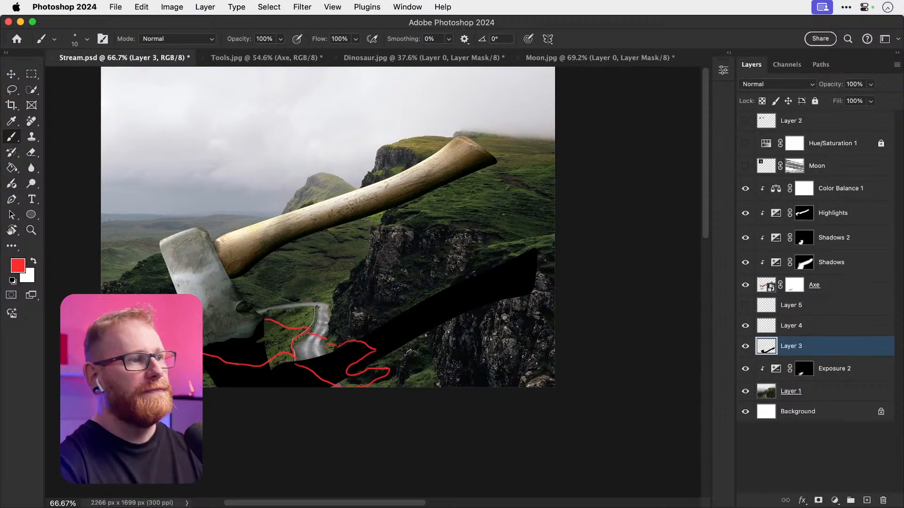
left_click_drag(295, 367, 304, 344)
key("z")
key("v")
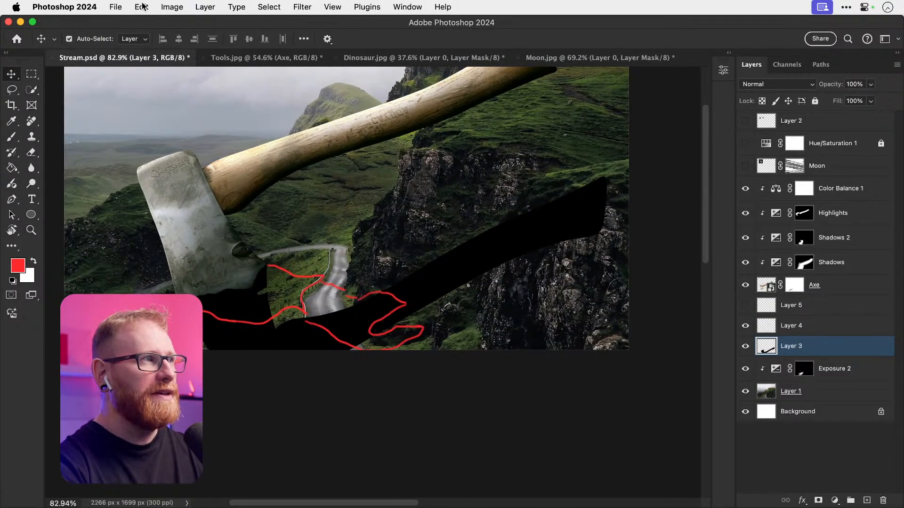
left_click(142, 6)
mouse_move(198, 293)
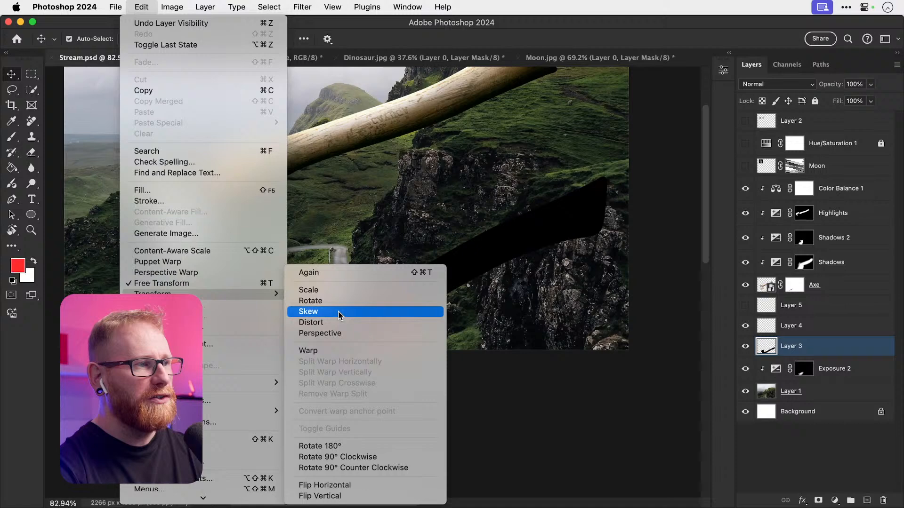
left_click(326, 351)
left_click_drag(312, 327, 329, 312)
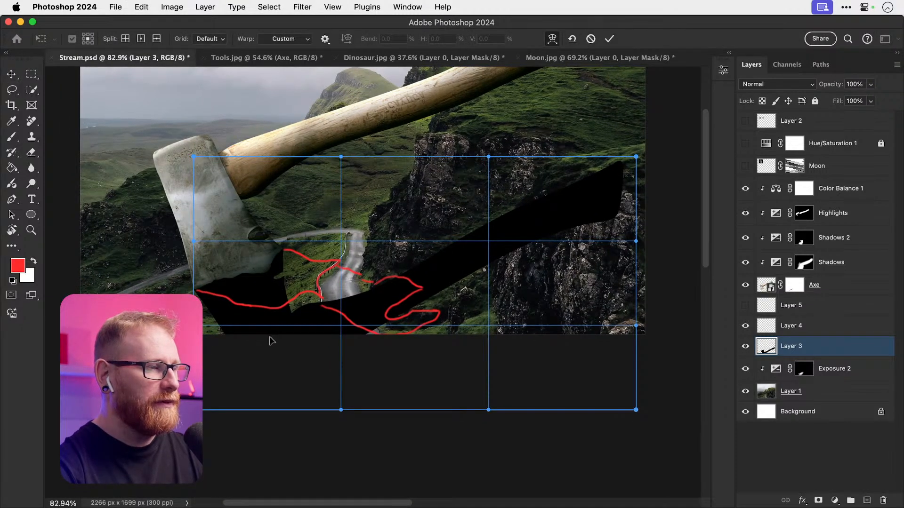
key("Escape")
Step: Puppet Warp the silhouette on Layer 3, pinning the blade end and bending the shadow's head to follow the red outline
left_click(142, 7)
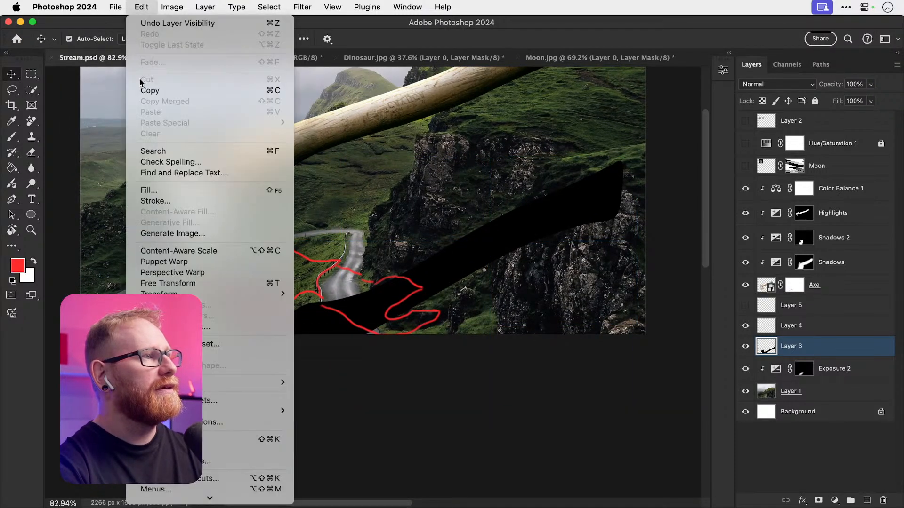
left_click(165, 262)
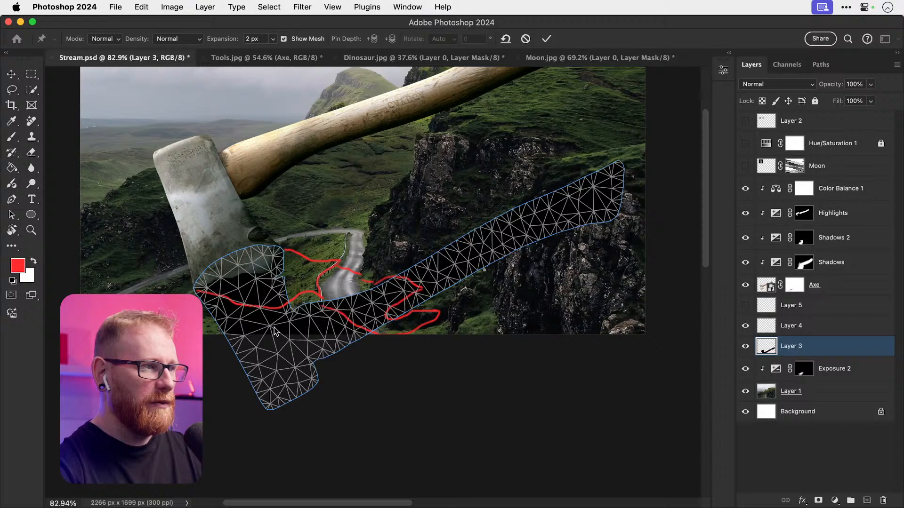
left_click(208, 289)
left_click(275, 266)
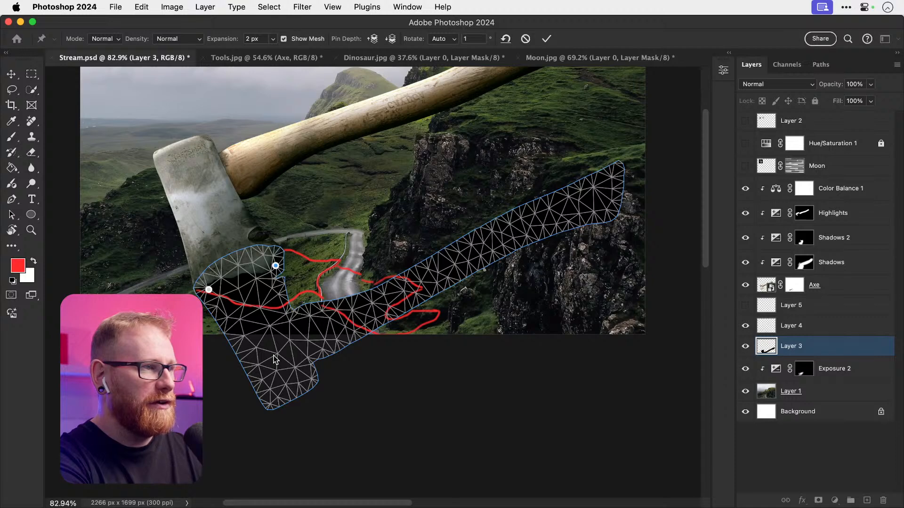
left_click_drag(276, 360, 348, 286)
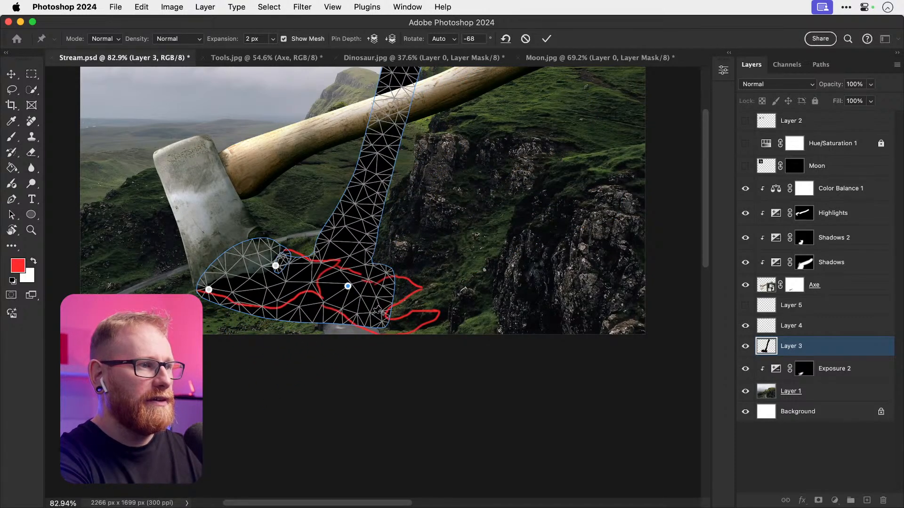
left_click_drag(379, 313, 374, 331)
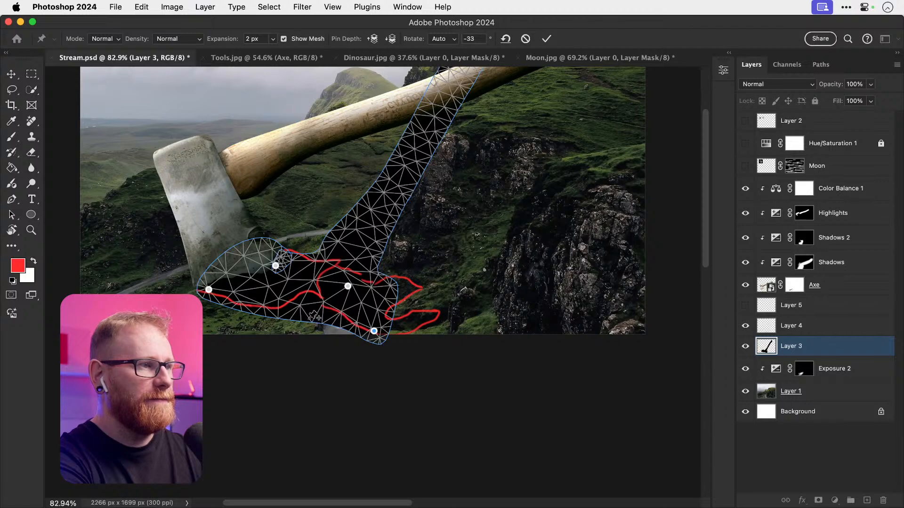
left_click_drag(314, 317, 336, 305)
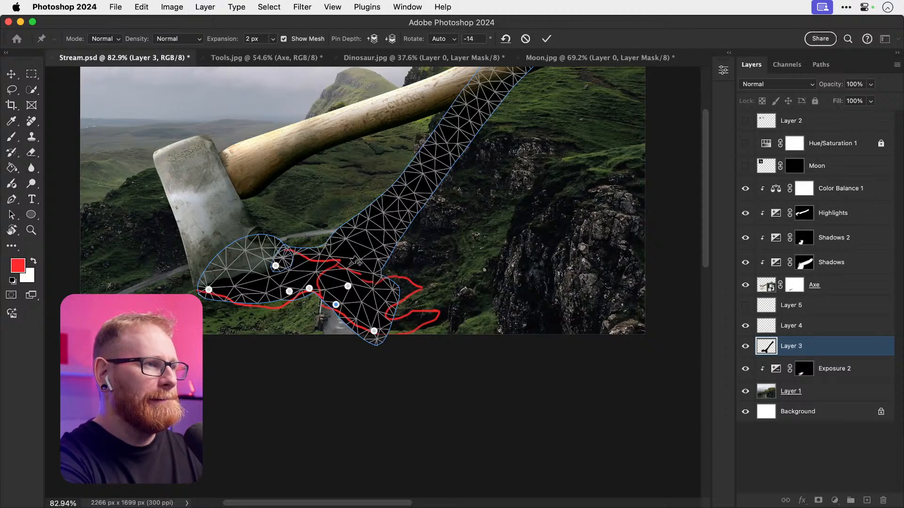
Step: Bend the shadow's handle down across the lower rocks with more puppet pins and apply the warp
left_click_drag(360, 276, 367, 287)
left_click_drag(473, 274, 320, 385)
left_click_drag(462, 152, 614, 339)
left_click_drag(316, 346, 315, 375)
key("Return")
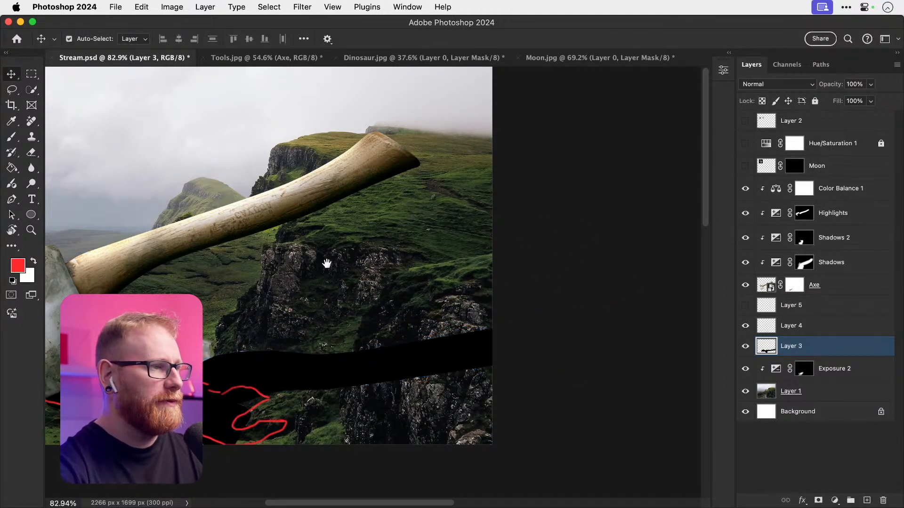
left_click_drag(345, 260, 496, 201)
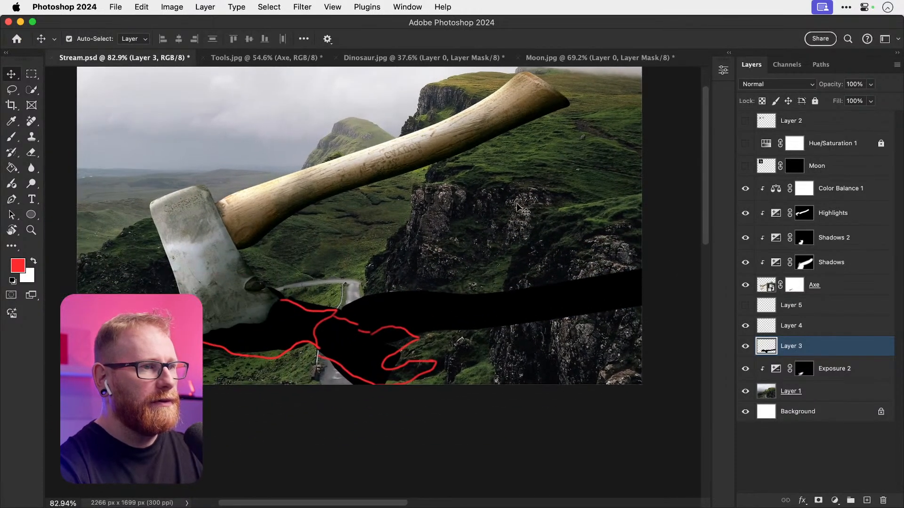
Step: Compare the scene with and without the warped shadow on Layer 3, and hide the red sketch on Layer 4
left_click(746, 348)
left_click(746, 347)
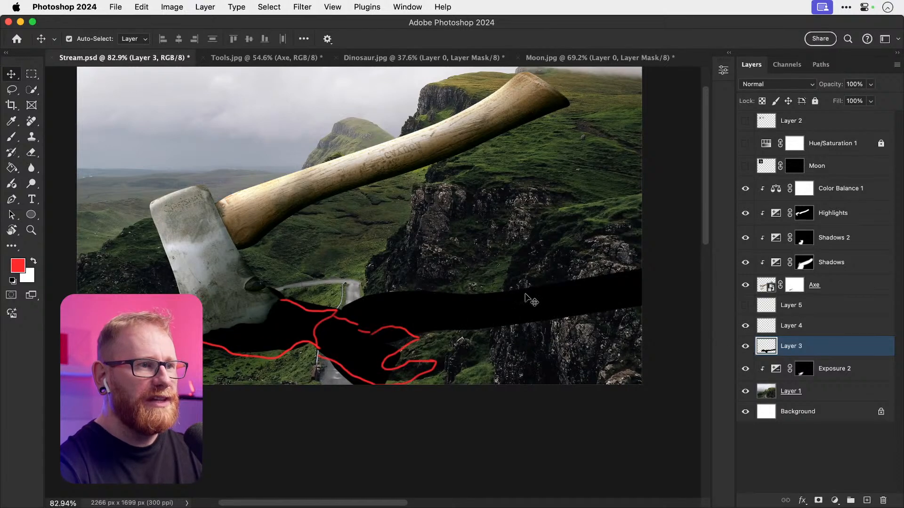
left_click(746, 347)
left_click(745, 326)
left_click(745, 347)
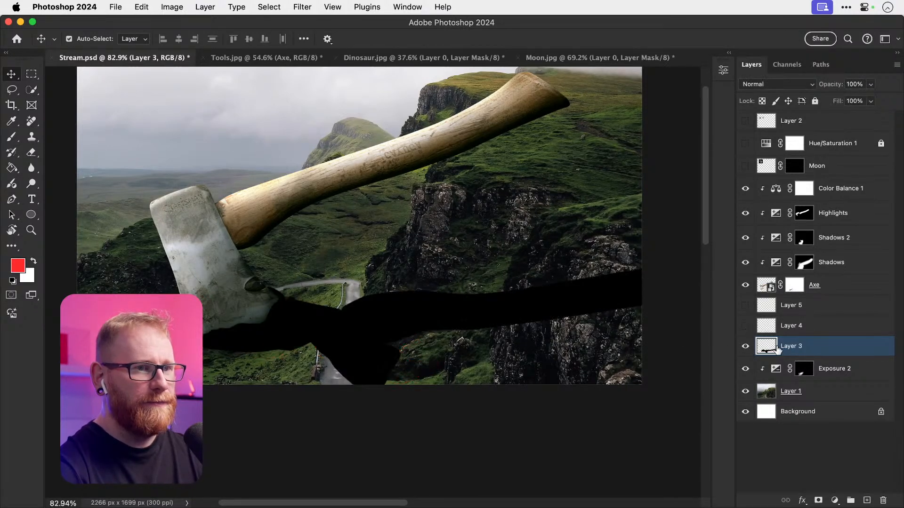
Step: Open the blending options of Layer 3 and raise the Underlying Layer's black Blend If limit to 61
right_click(812, 346)
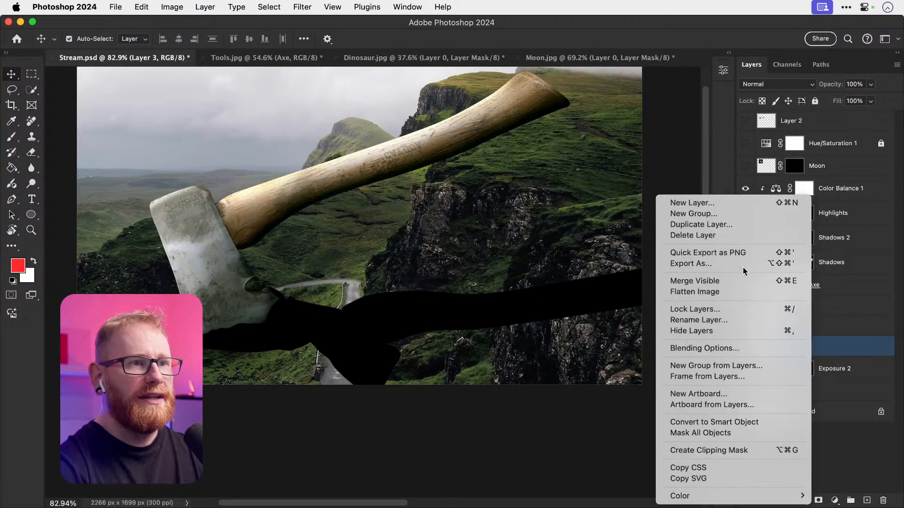
left_click(733, 349)
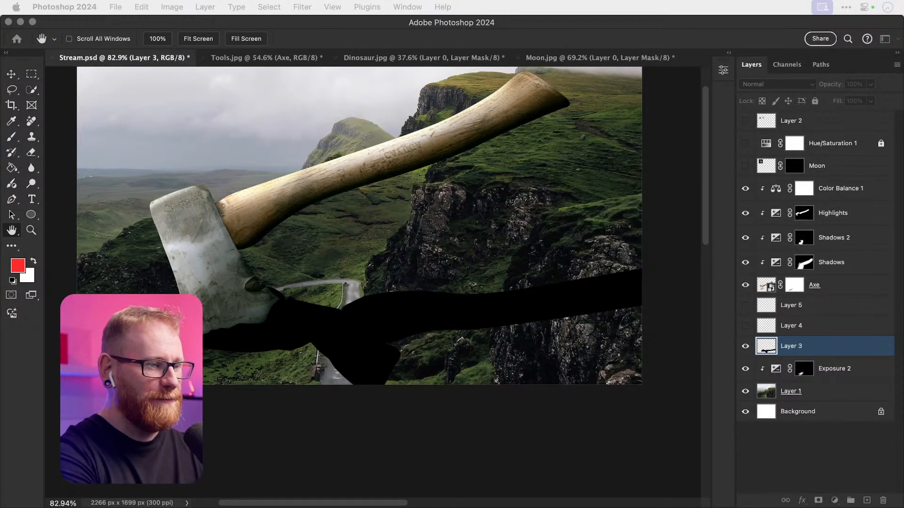
left_click_drag(530, 132, 681, 28)
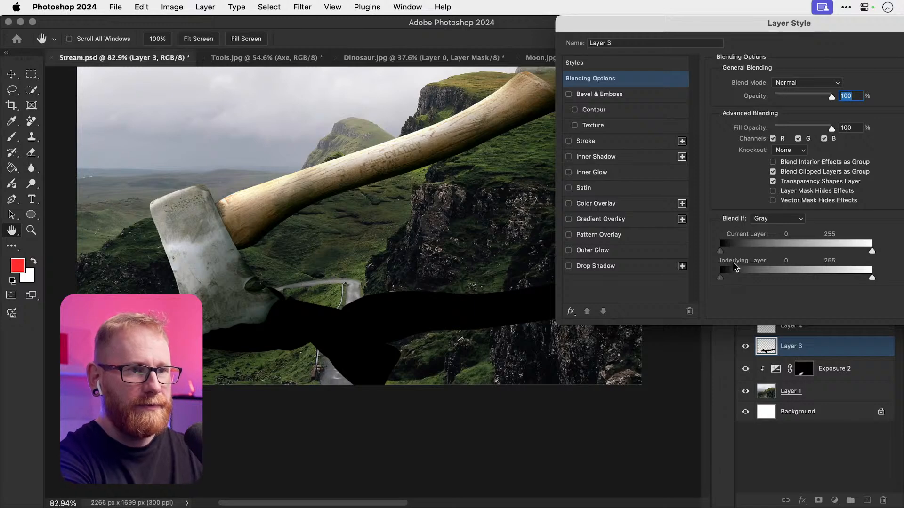
left_click_drag(722, 278, 766, 278)
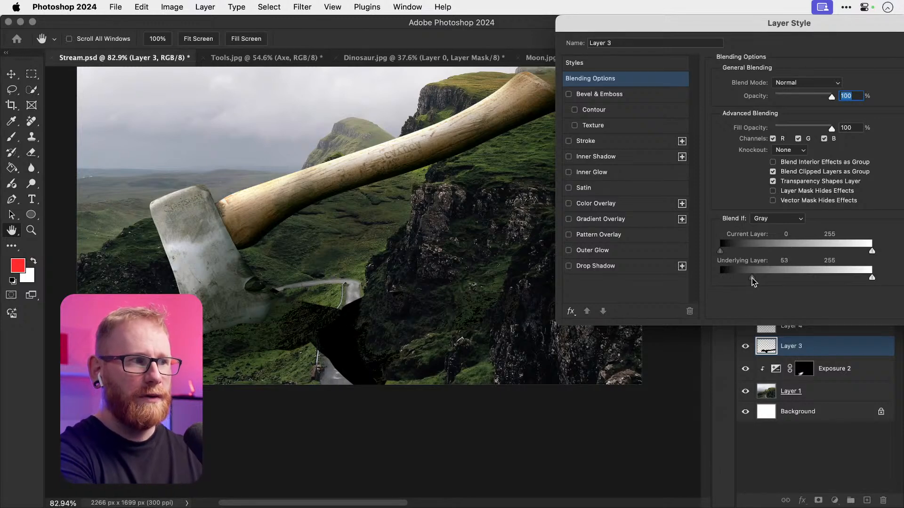
left_click_drag(754, 281, 757, 282)
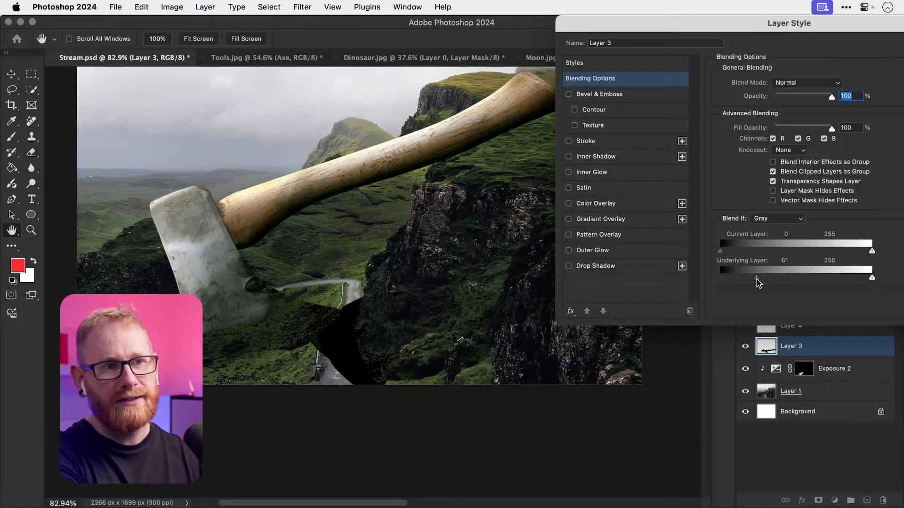
Step: Return the Underlying Layer's black limit to 0, split it to 0 / 134 for a gradual blend, and apply the layer style
left_click_drag(757, 281, 719, 279)
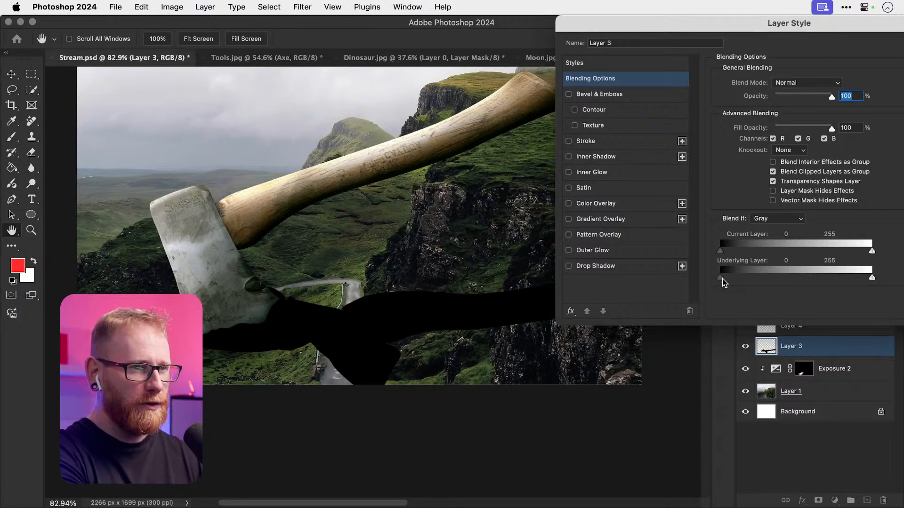
left_click_drag(724, 282, 794, 282)
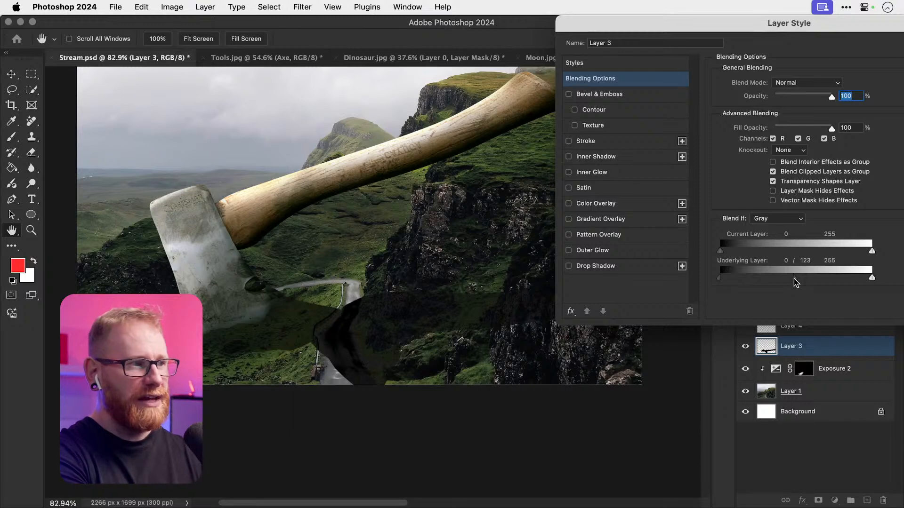
left_click_drag(797, 281, 801, 280)
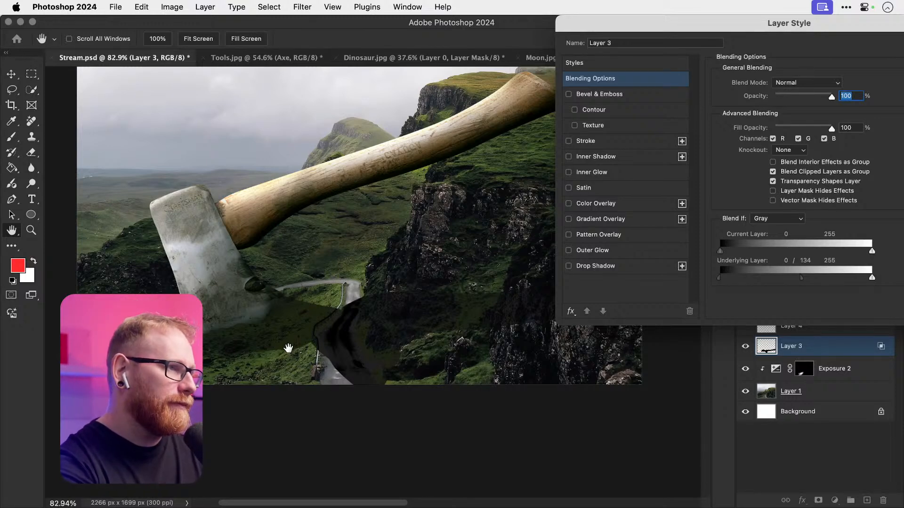
key("Return")
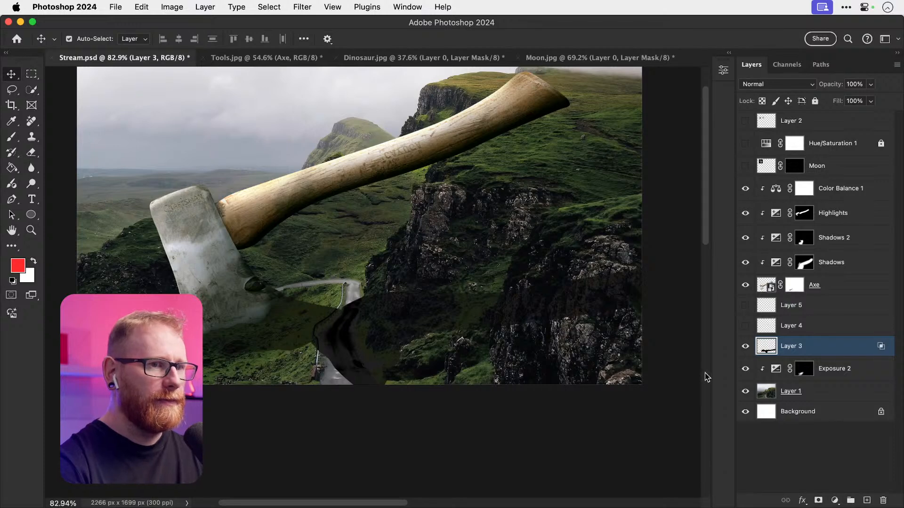
Step: Add a layer mask to Layer 3 and ready the Brush tool with black as the foreground color
left_click_drag(284, 312, 305, 282)
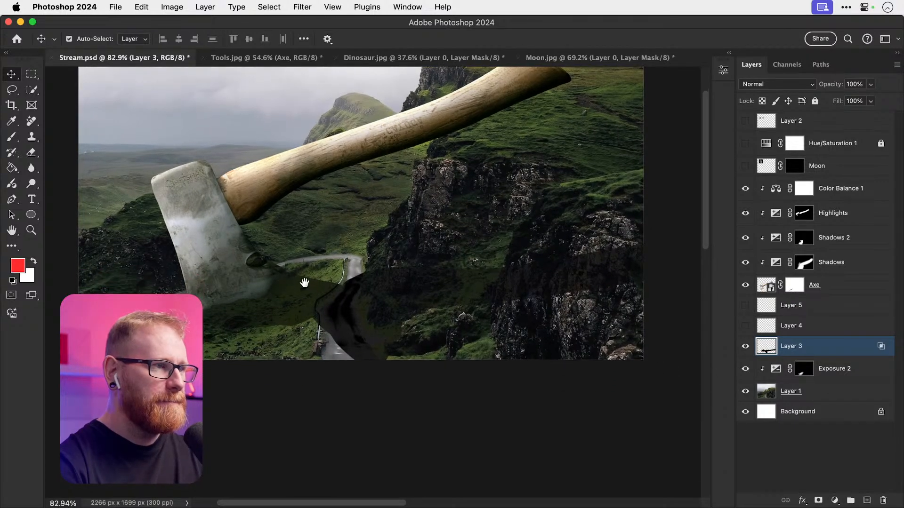
left_click(818, 501)
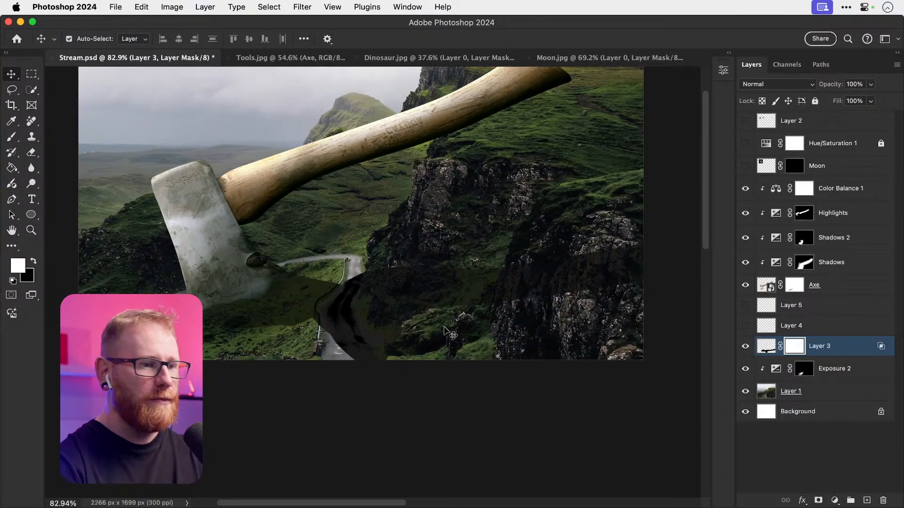
key("b")
key("d")
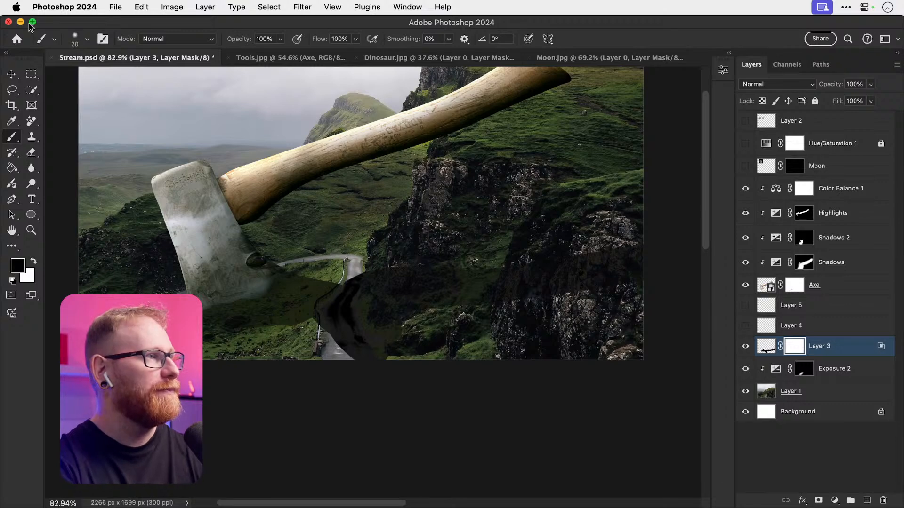
Step: Set the brush to 0% hardness and enlarge it to 175 px
left_click(78, 38)
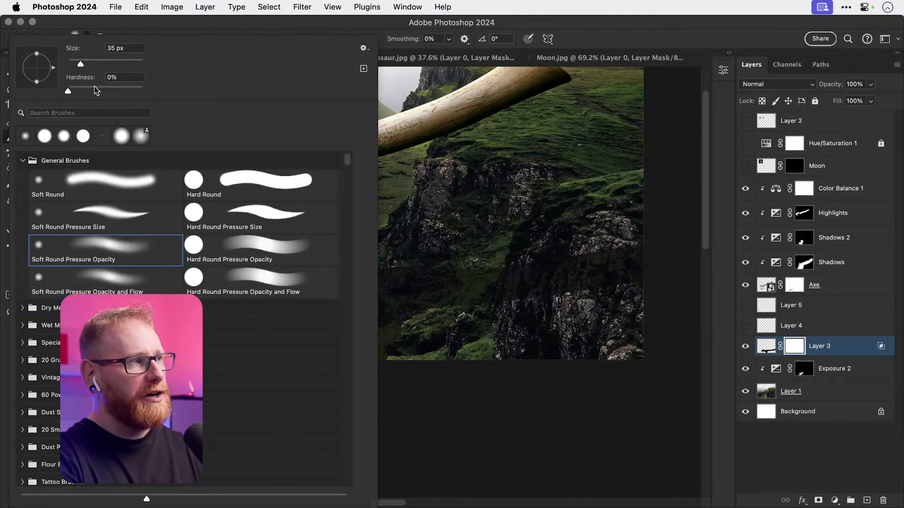
mouse_move(95, 91)
left_mouse_down()
mouse_move(109, 92)
mouse_move(66, 90)
left_mouse_up()
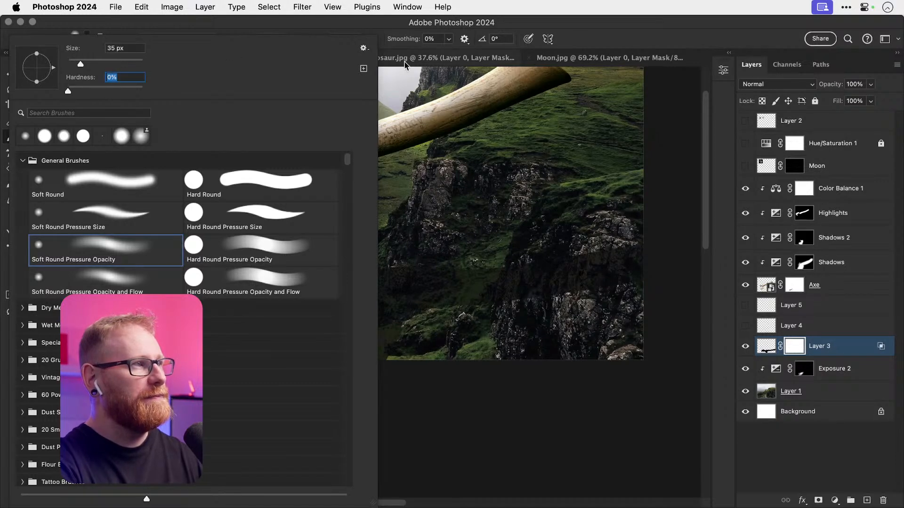
left_click(669, 96)
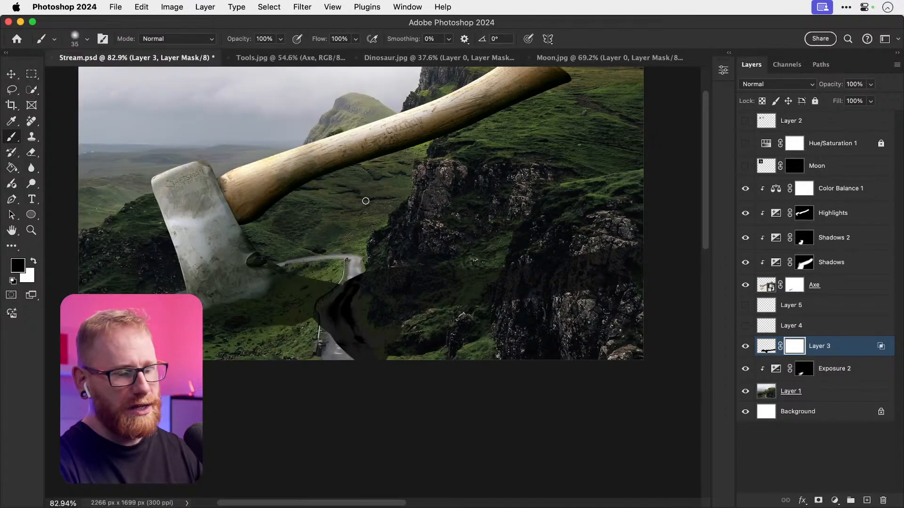
key("bracketright")
key("bracketright")
key("bracketright")
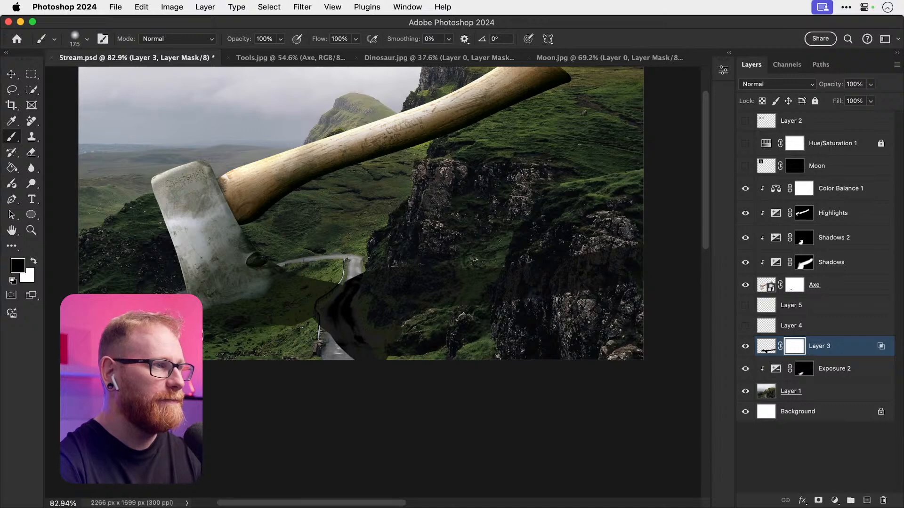
Step: Paint black on Layer 3's mask with the soft 175 px brush to fade the shadow's edges over the grass and rocks
left_click_drag(204, 343, 228, 352)
mouse_move(279, 252)
left_mouse_down()
mouse_move(312, 253)
mouse_move(286, 258)
left_mouse_up()
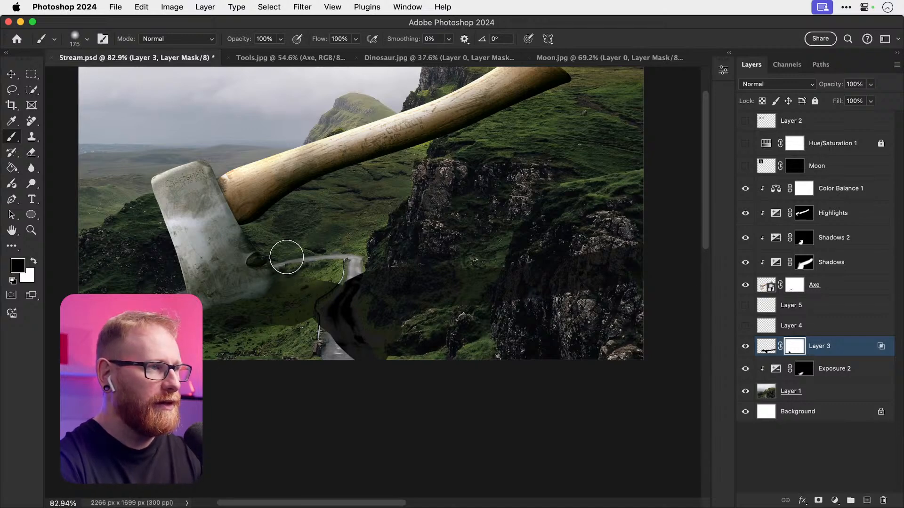
key("super+z")
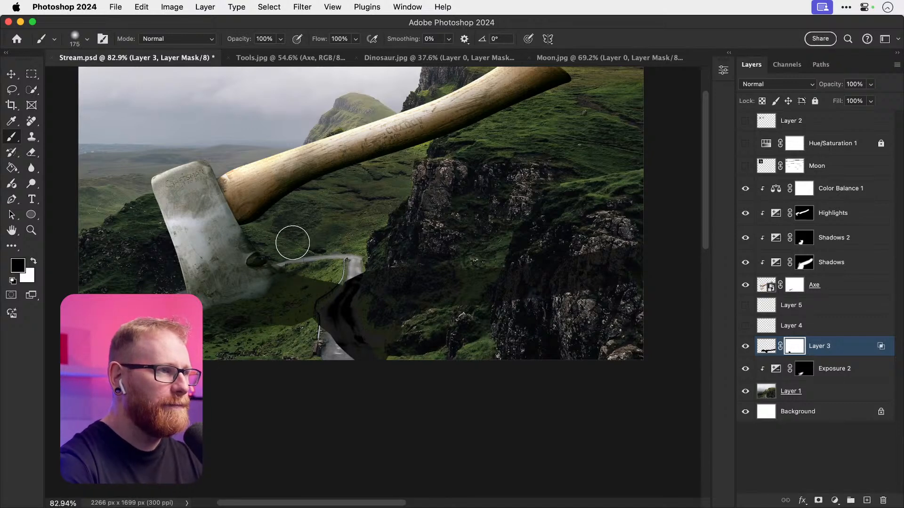
left_click_drag(304, 255, 358, 260)
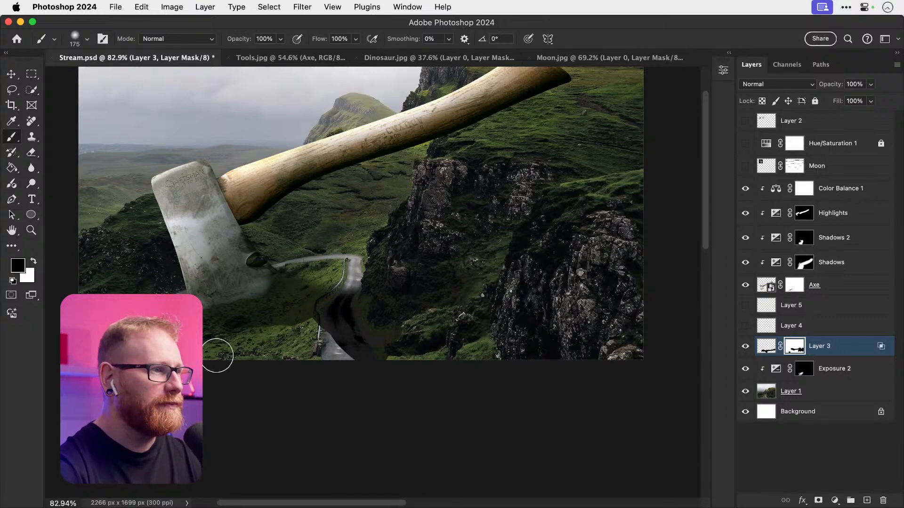
Step: Paint black on Layer 3's mask with brush sizes from 100 to 200 px to remove the shadow along the lower road
key("bracketleft")
key("bracketleft")
key("bracketleft")
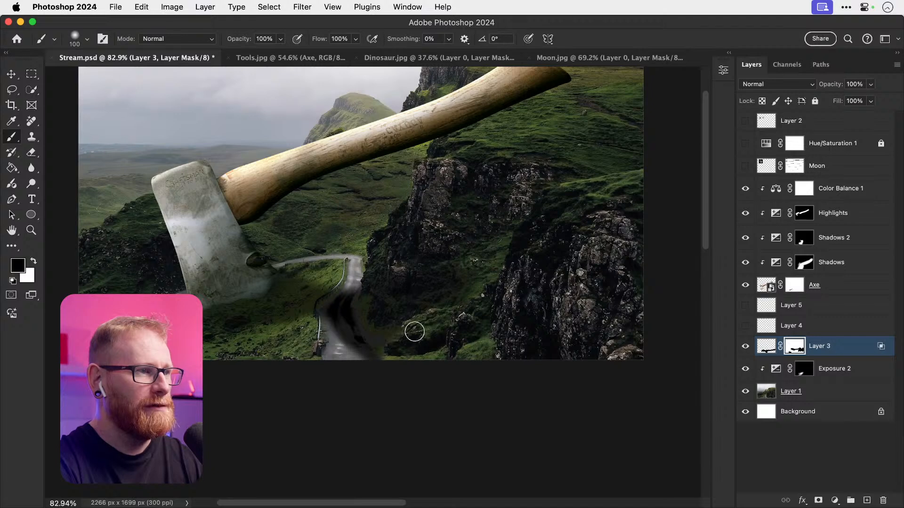
key("bracketright")
key("bracketright")
key("bracketright")
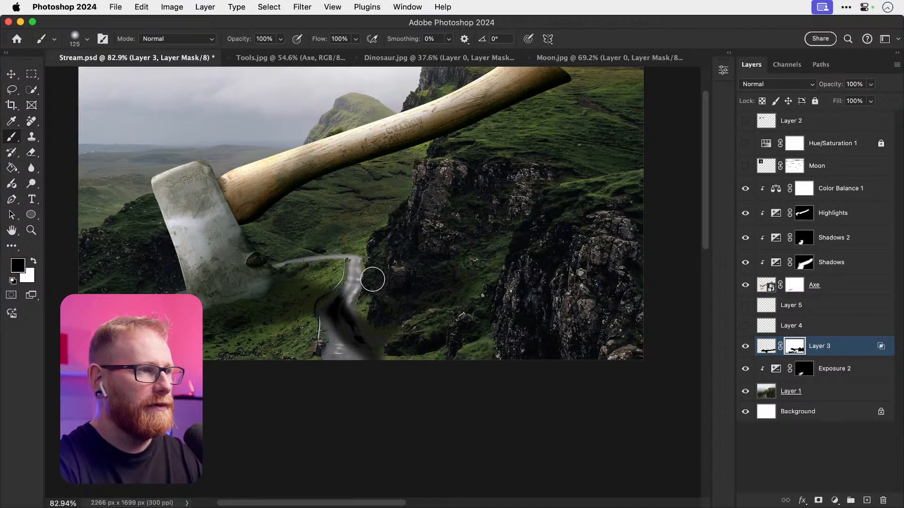
key("bracketright")
key("x")
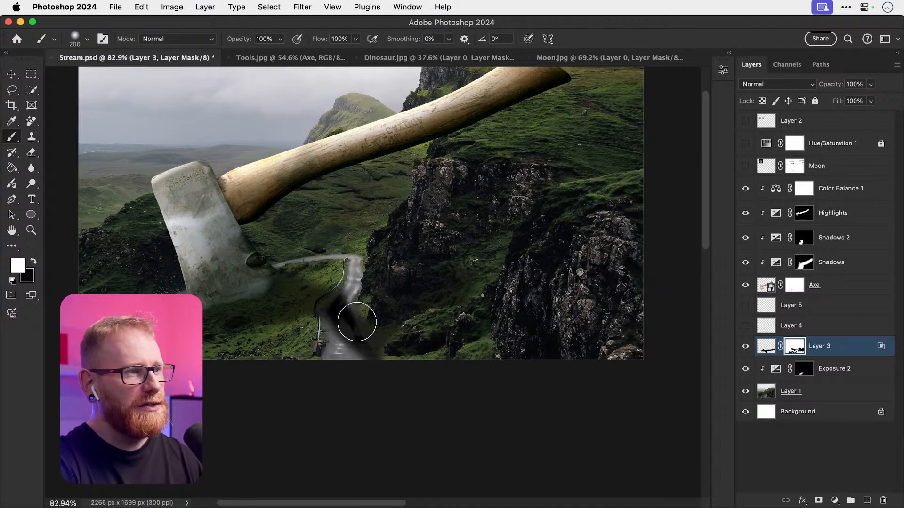
key("x")
mouse_move(359, 322)
left_mouse_down()
mouse_move(331, 350)
mouse_move(374, 361)
left_mouse_up()
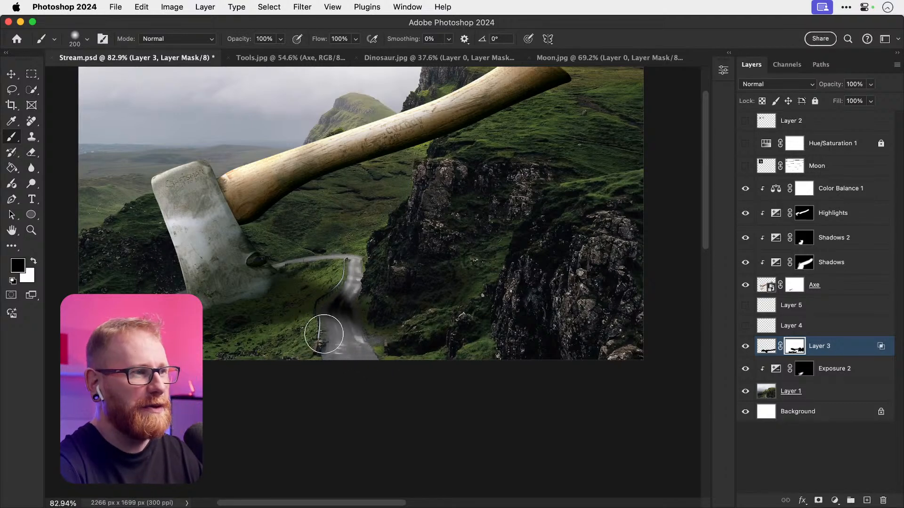
Step: Lower the brush opacity to 20% and gradually fade the remaining dark shadow on the road in Layer 3's mask
key("2")
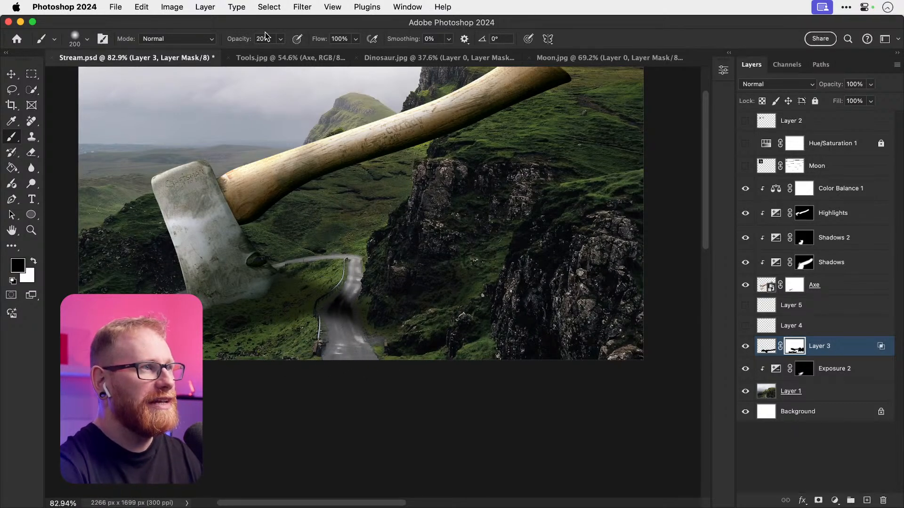
key("2")
key("3")
key("2")
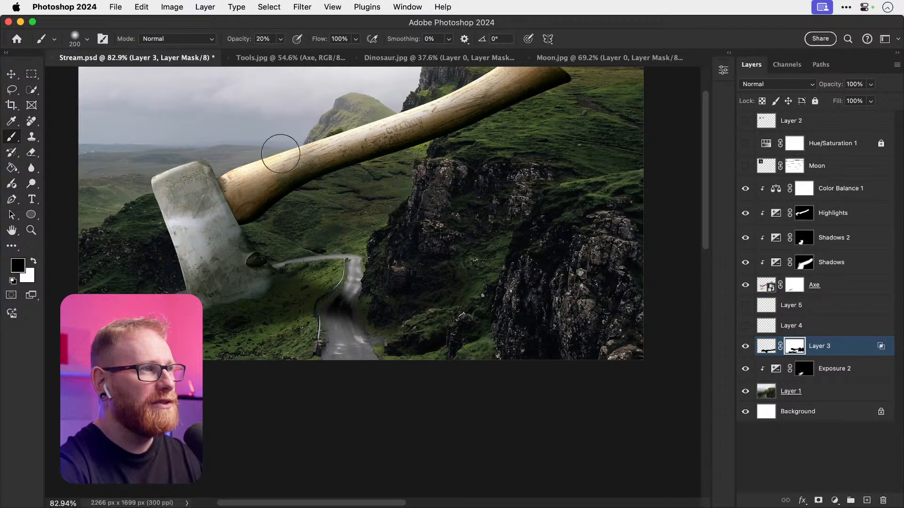
mouse_move(365, 287)
left_mouse_down()
mouse_move(351, 334)
mouse_move(346, 323)
left_mouse_up()
key("super+z")
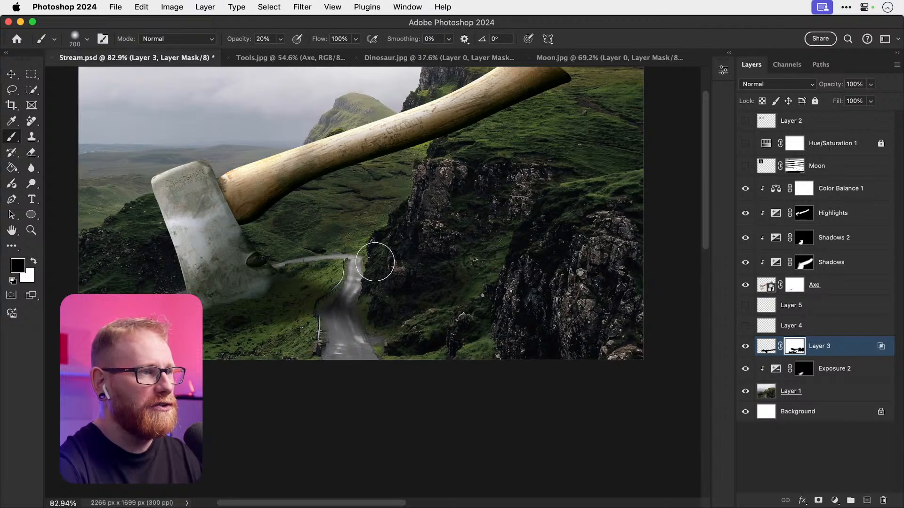
mouse_move(369, 273)
left_mouse_down()
mouse_move(329, 329)
mouse_move(311, 307)
left_mouse_up()
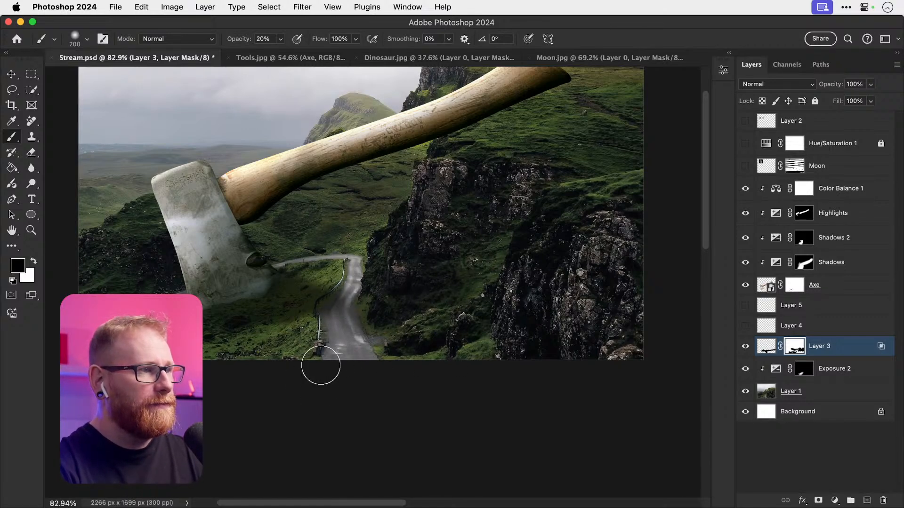
Step: Hide and show Layer 3 to compare the scene with and without the masked shadow
key("v")
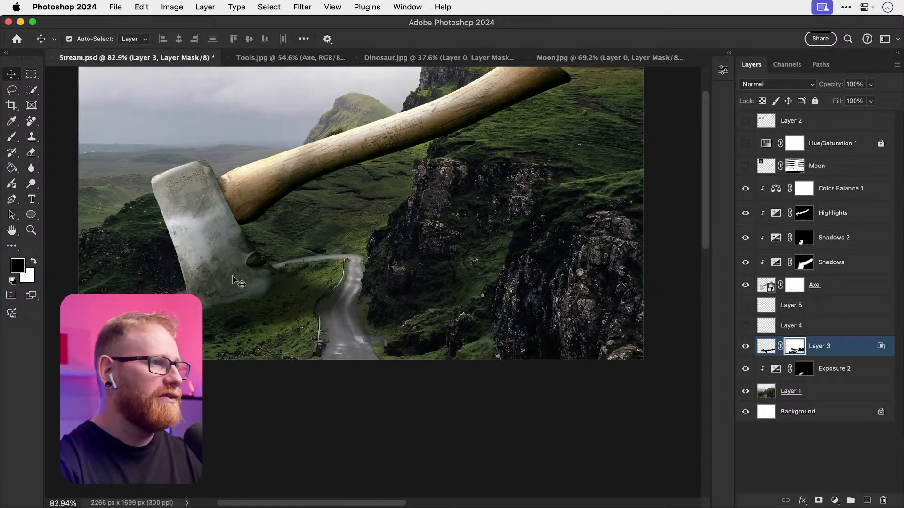
left_click(745, 346)
left_click(745, 346)
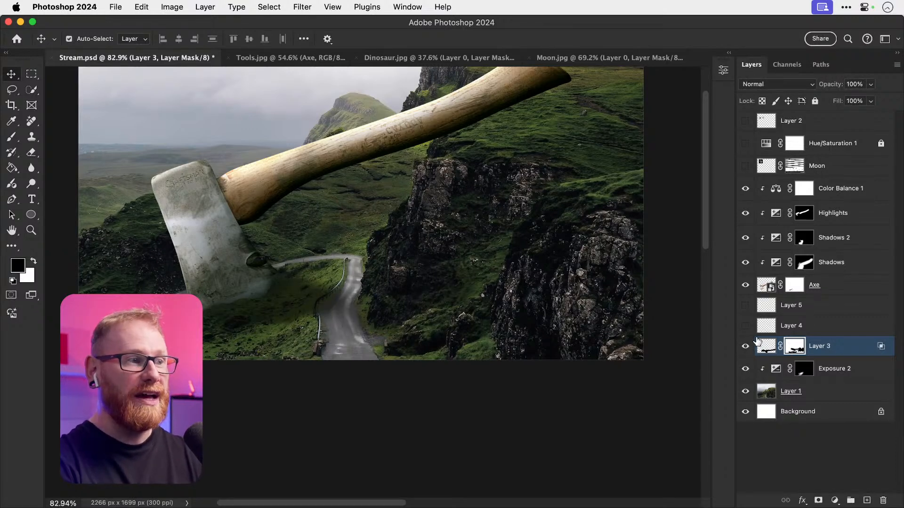
Step: Restore the Brush tool's opacity to 100%
key("b")
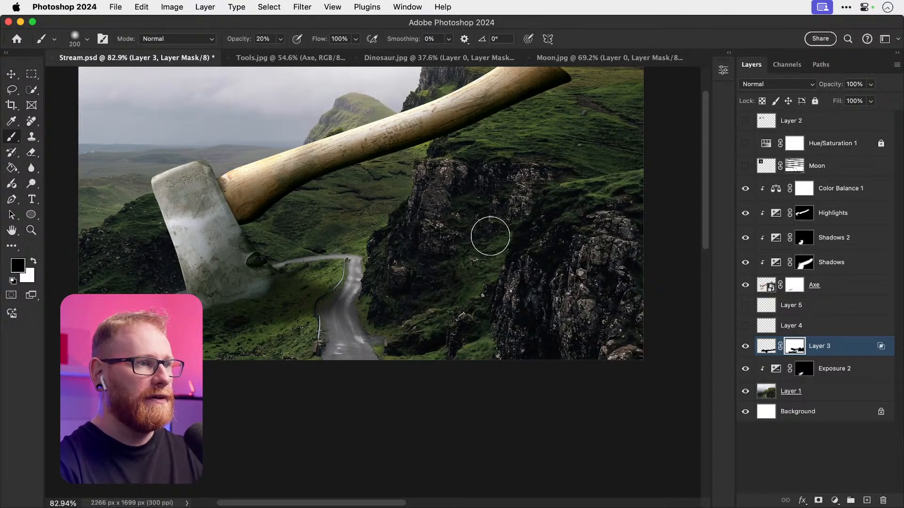
key("v")
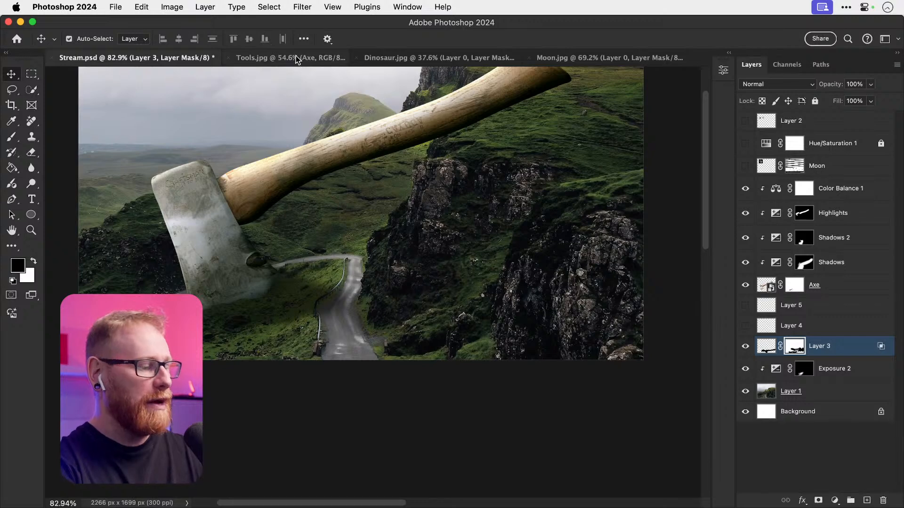
key("b")
left_click(282, 40)
left_click_drag(280, 54, 325, 55)
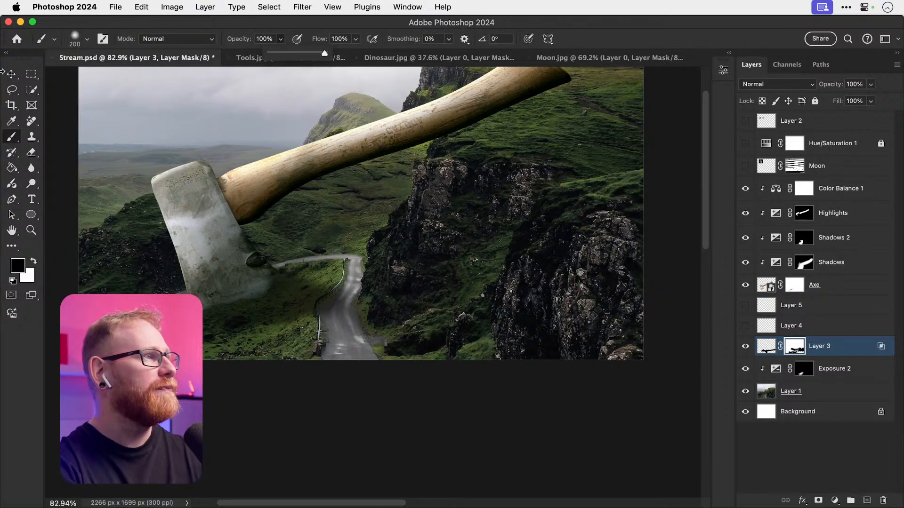
Step: Rename Layer 3 as "Axe Shadow"
left_click(11, 75)
key("super+0")
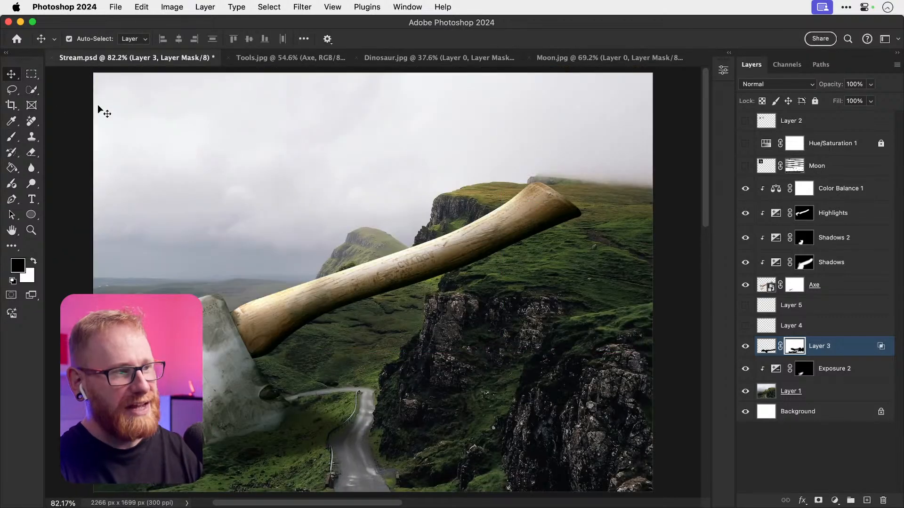
left_click_drag(287, 292, 412, 284)
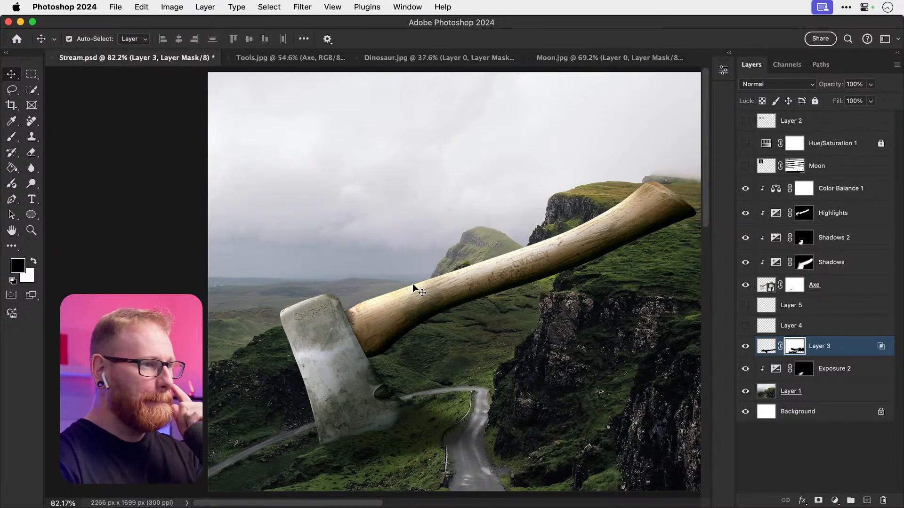
double_click(823, 346)
type("Axe")
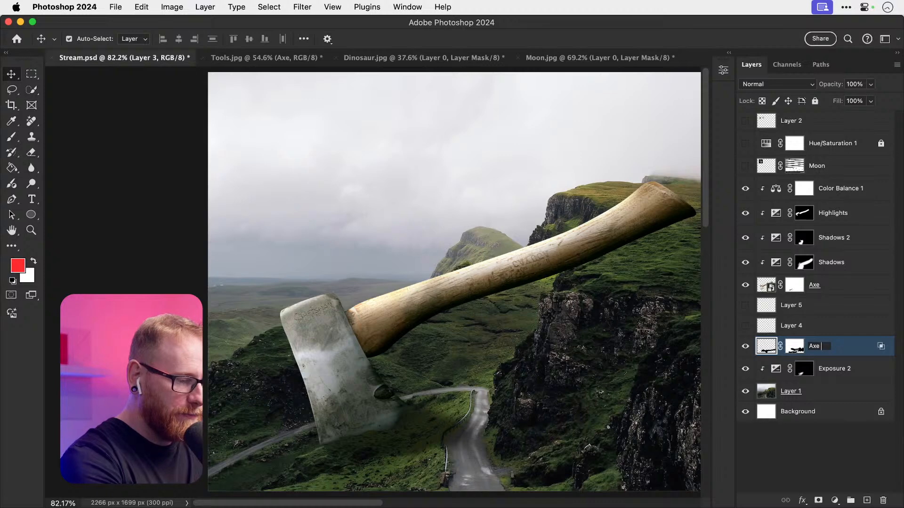
type(" Shadow")
key("Return")
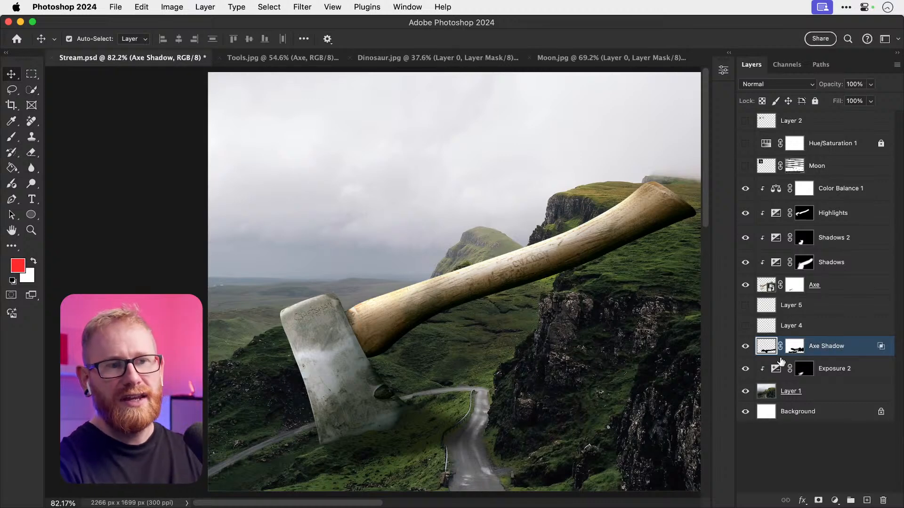
Step: Hide the Axe Shadow layer and add an Exposure adjustment layer directly above Exposure 2
left_click(745, 346)
left_click(846, 371)
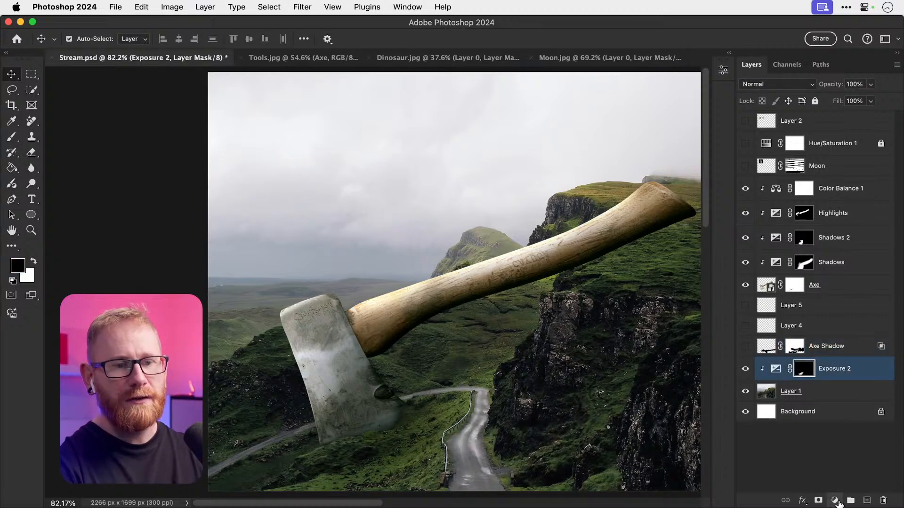
left_click(835, 501)
left_click(843, 366)
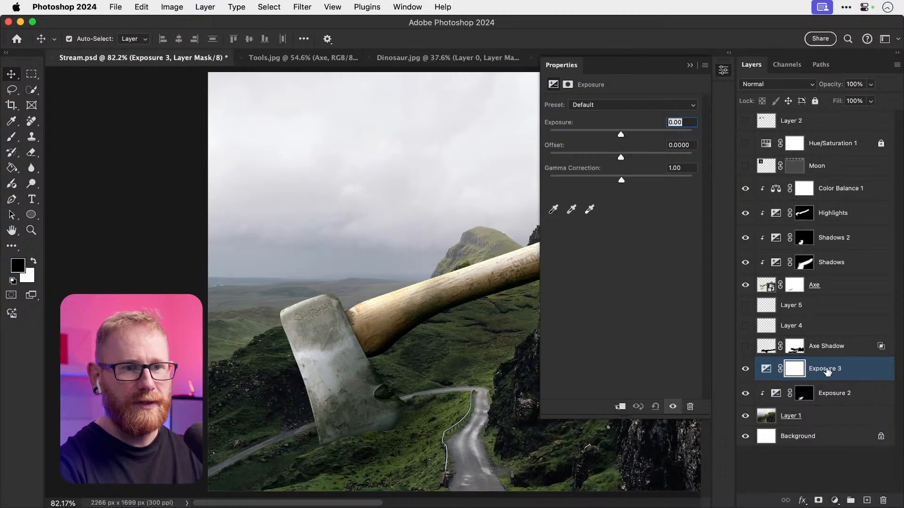
Step: Rename the new Exposure layer as "Axe Shadow 2" and clip it to the landscape layer below
double_click(825, 368)
type("Ax")
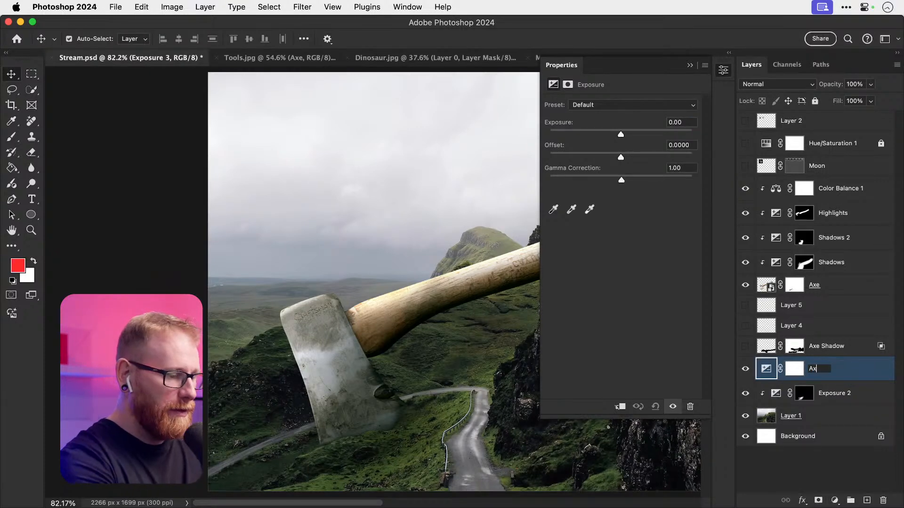
type("e Shadow 2")
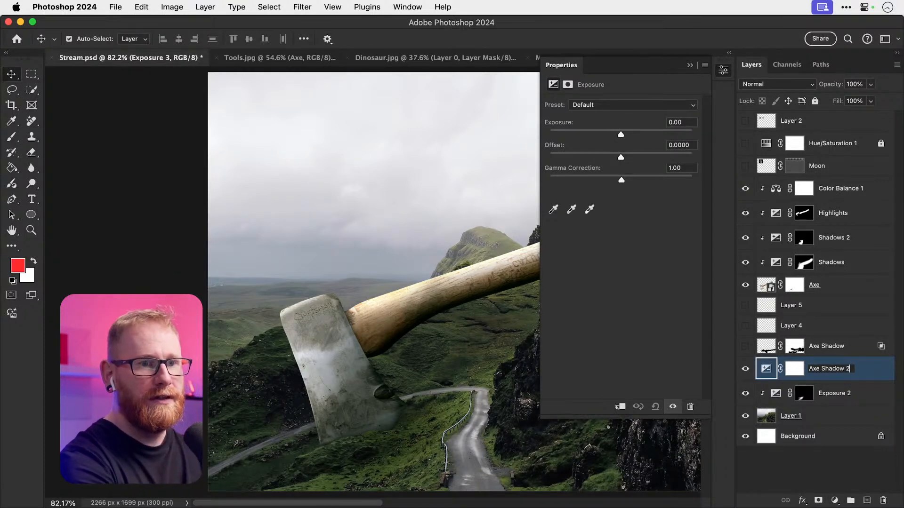
key("Return")
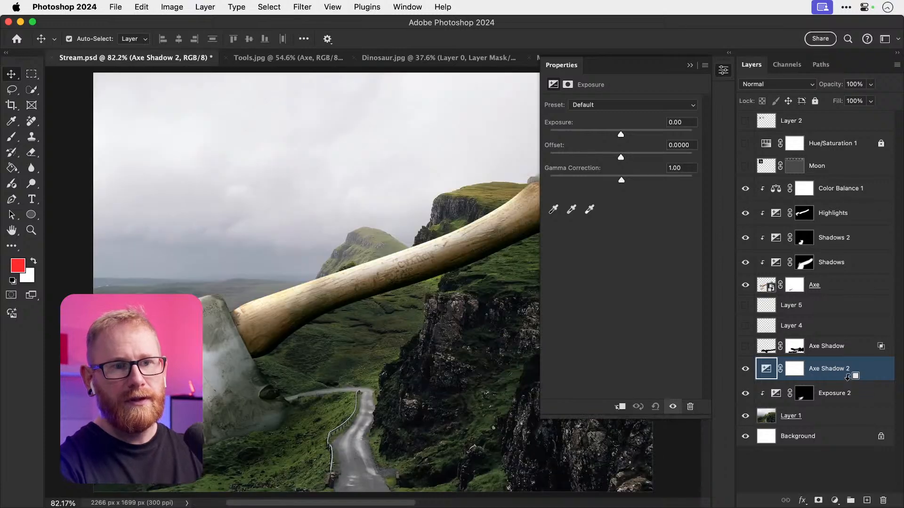
left_click(853, 380, "alt")
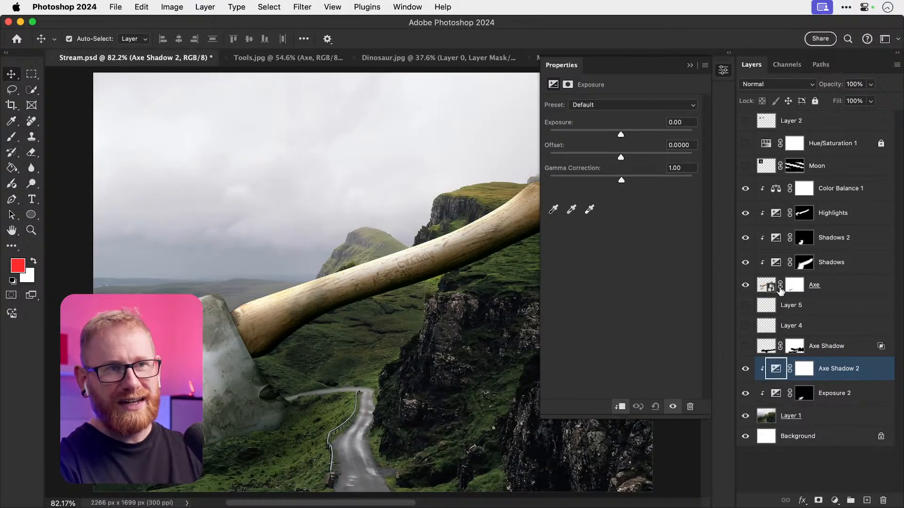
left_click(723, 71)
Step: Rename Layer 1 as "Countryside"
double_click(795, 416)
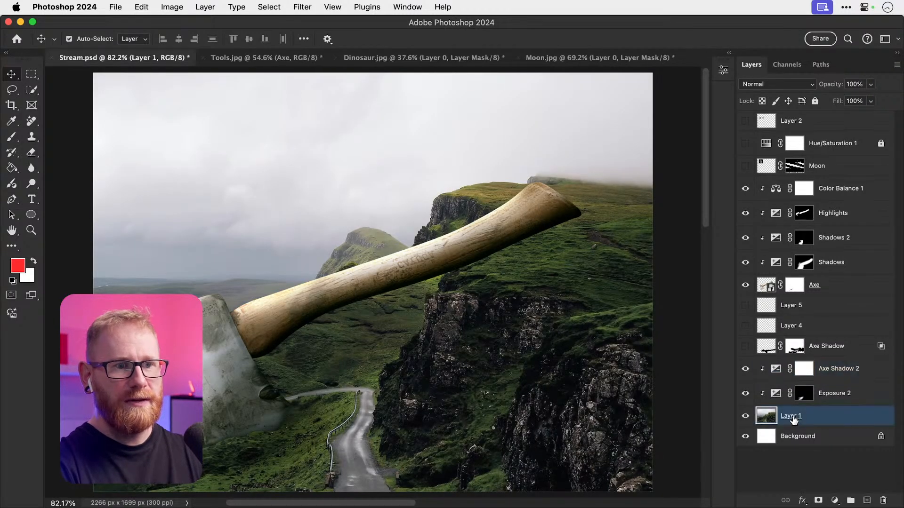
type("Cu")
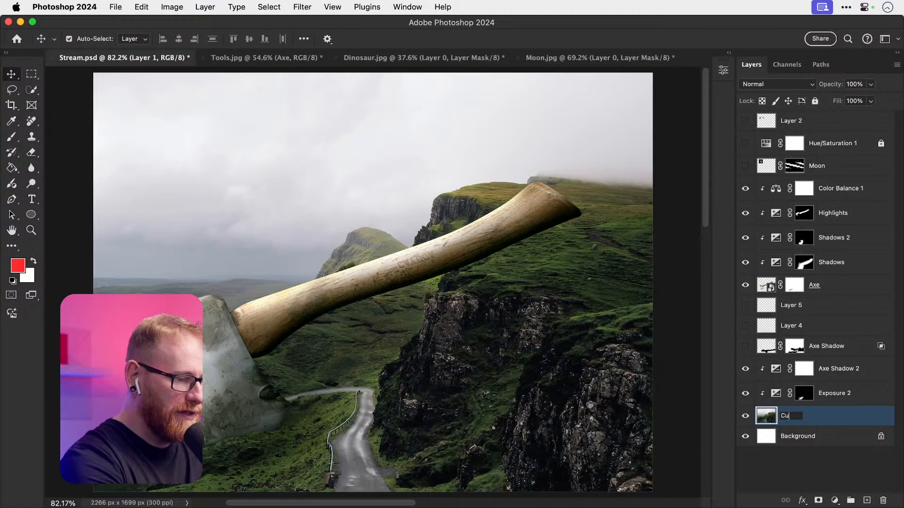
type("ntryside")
key("super+a")
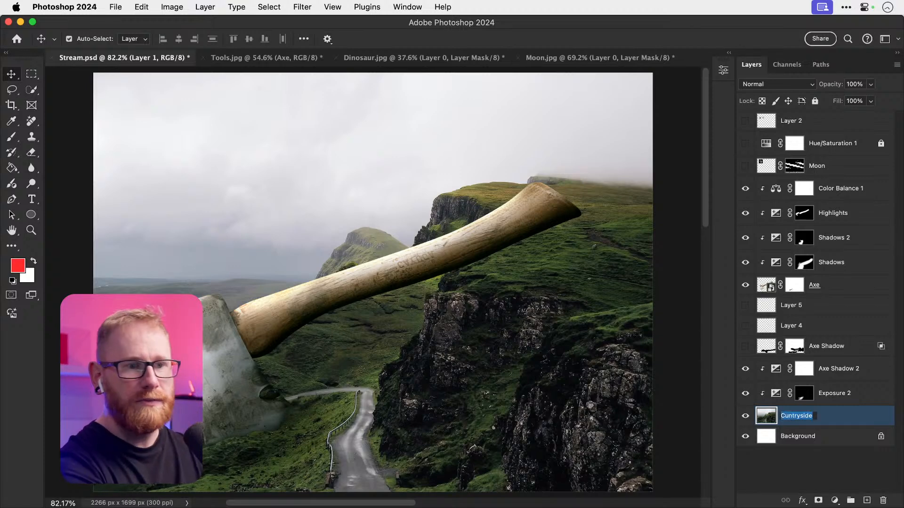
type("Co")
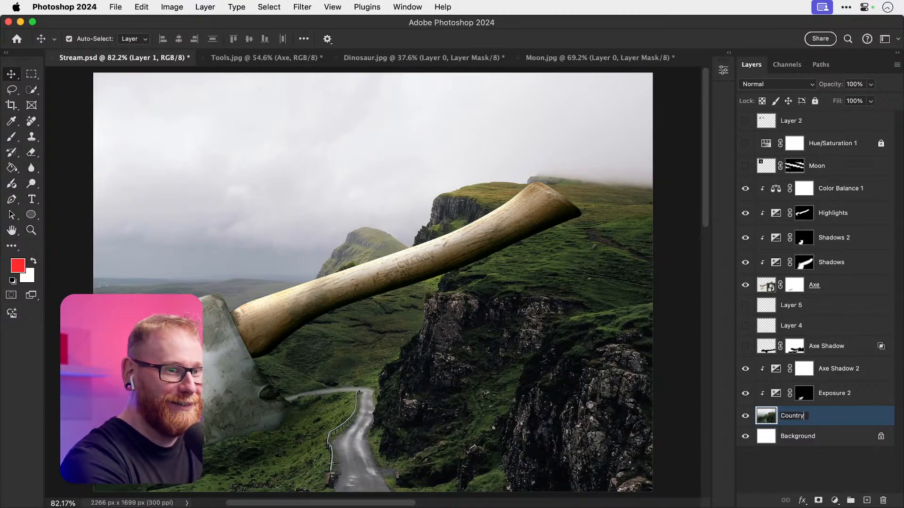
type("untryside")
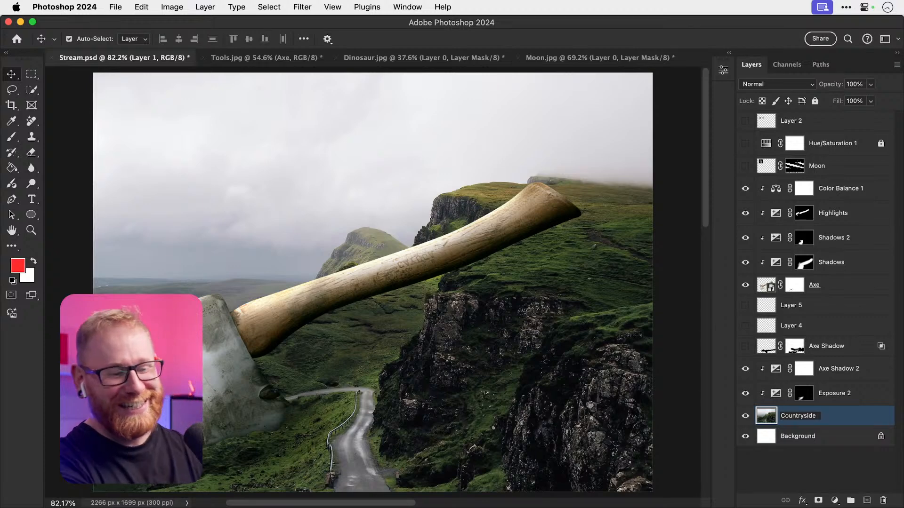
key("Return")
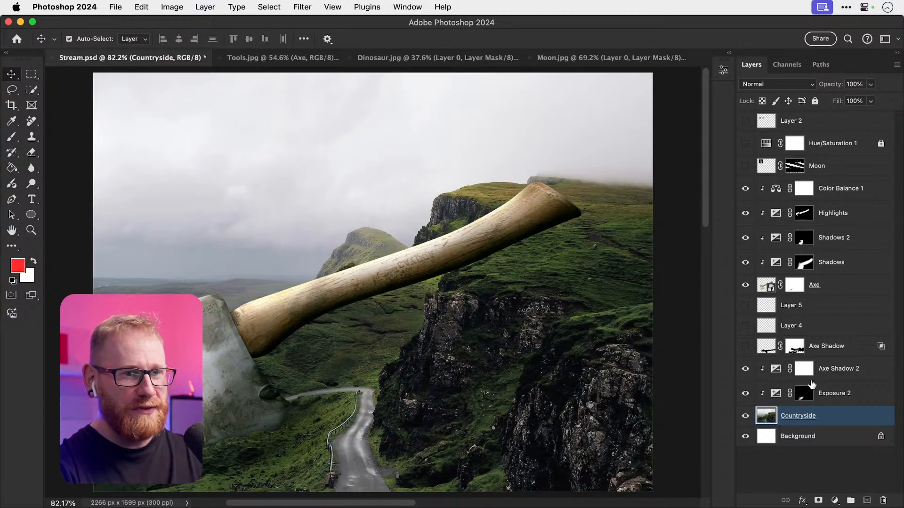
Step: Set Axe Shadow 2's Exposure to -2.91 and Gamma Correction to 0.62, and invert its layer mask to black
left_click(806, 373)
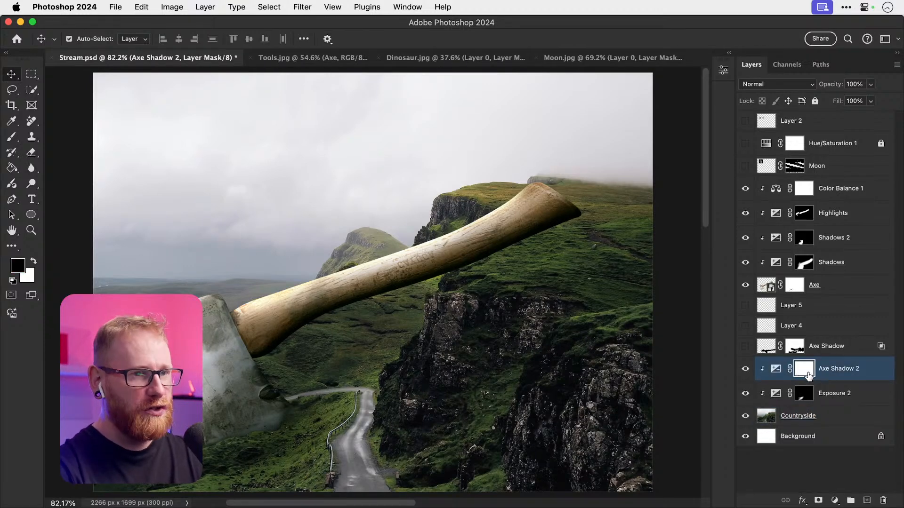
double_click(775, 371)
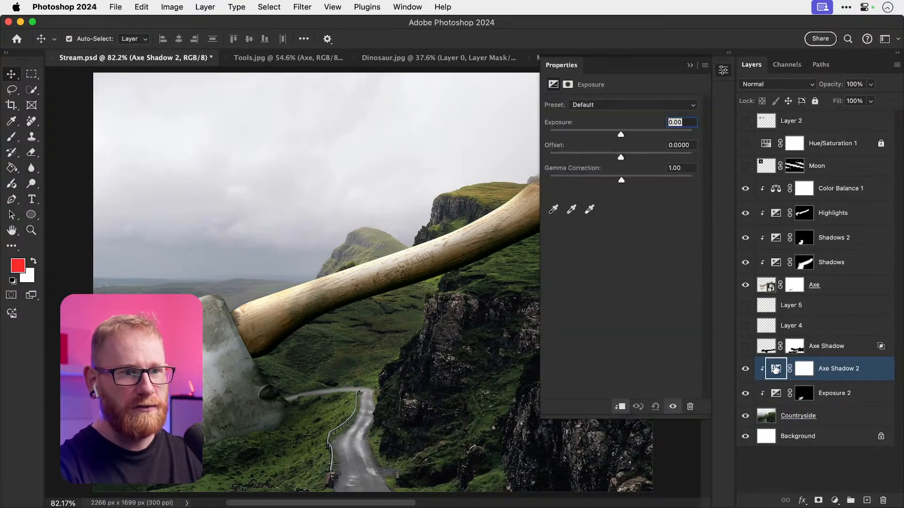
left_click_drag(621, 137, 589, 136)
left_click_drag(621, 180, 642, 182)
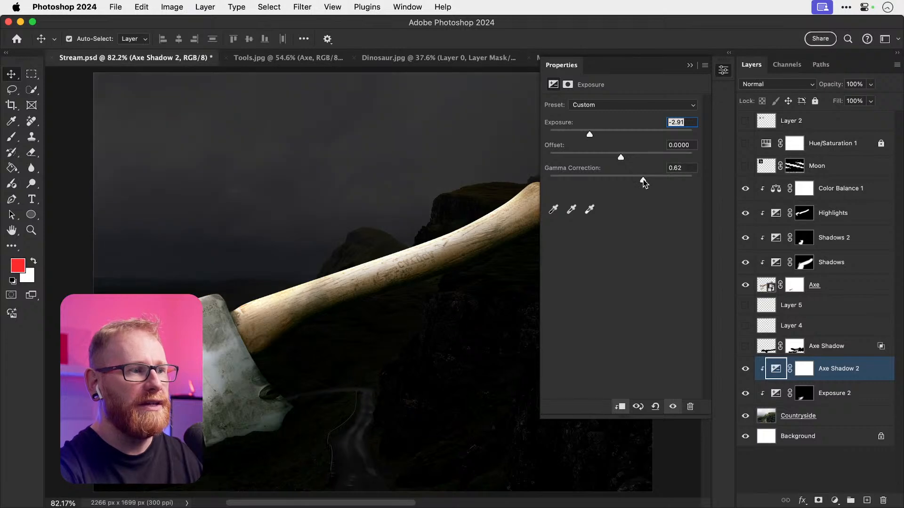
left_click(723, 69)
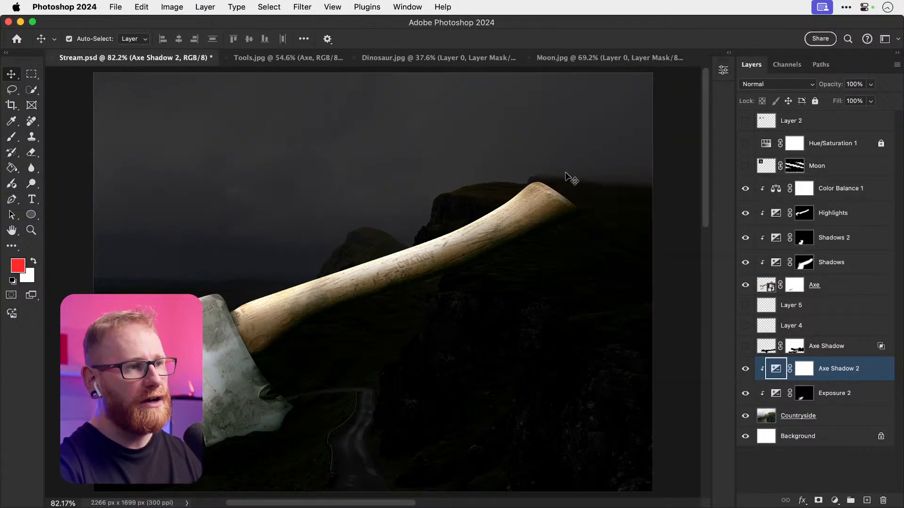
left_click(805, 369)
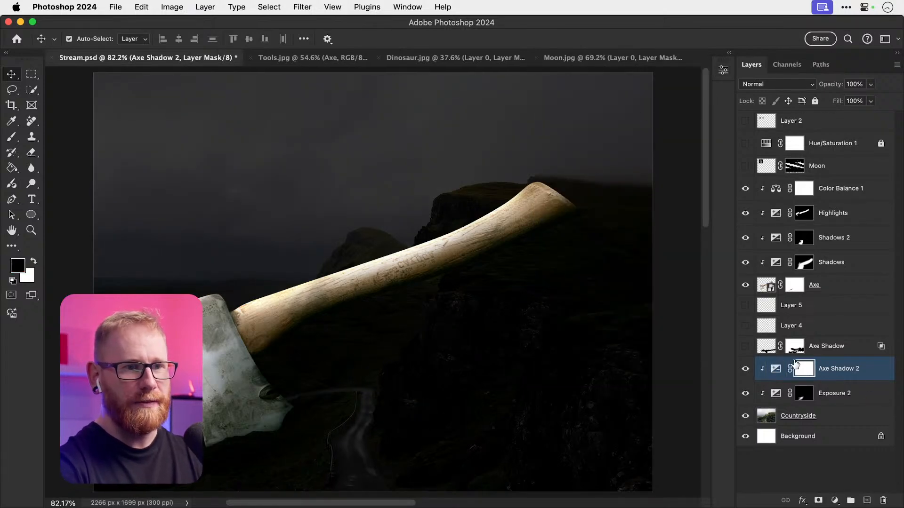
key("super+i")
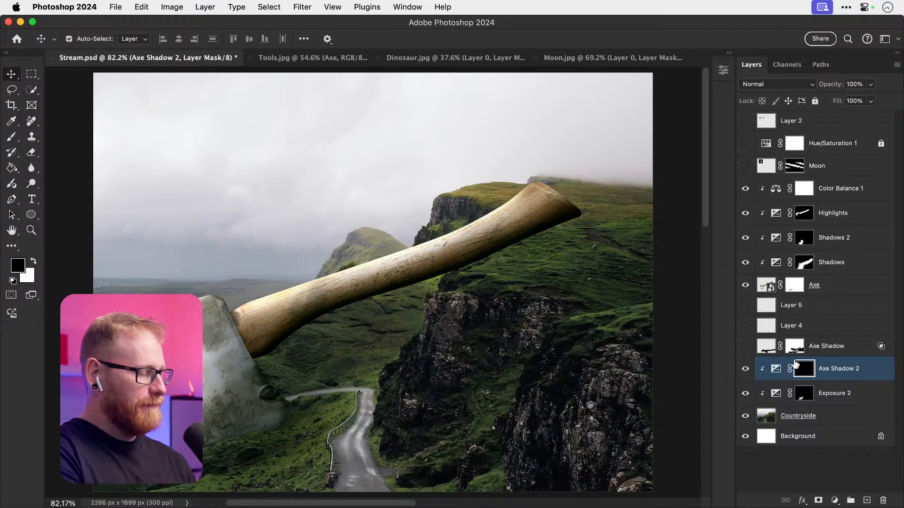
Step: Try to paint a shadow along the axe blade's lower edge on the Axe Shadow 2 mask with a white 60 px brush
key("super+Tab")
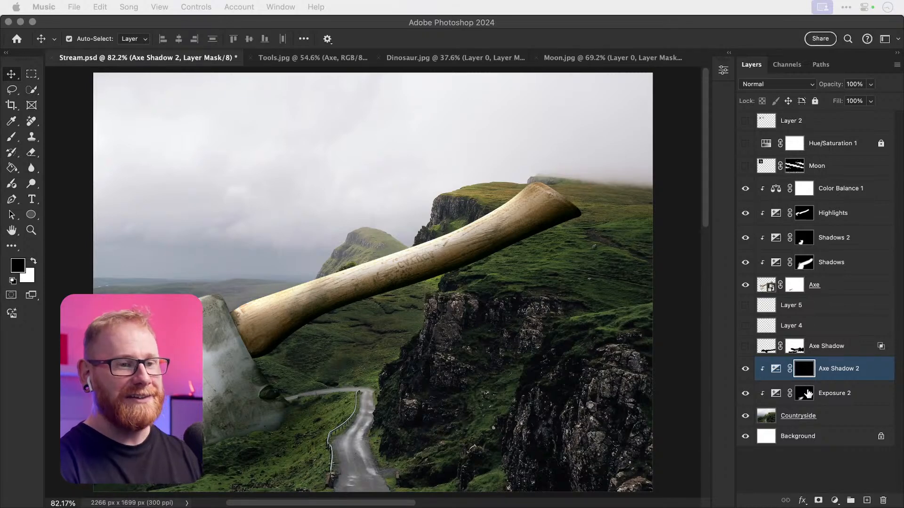
left_click(369, 386)
left_click_drag(373, 381, 420, 367)
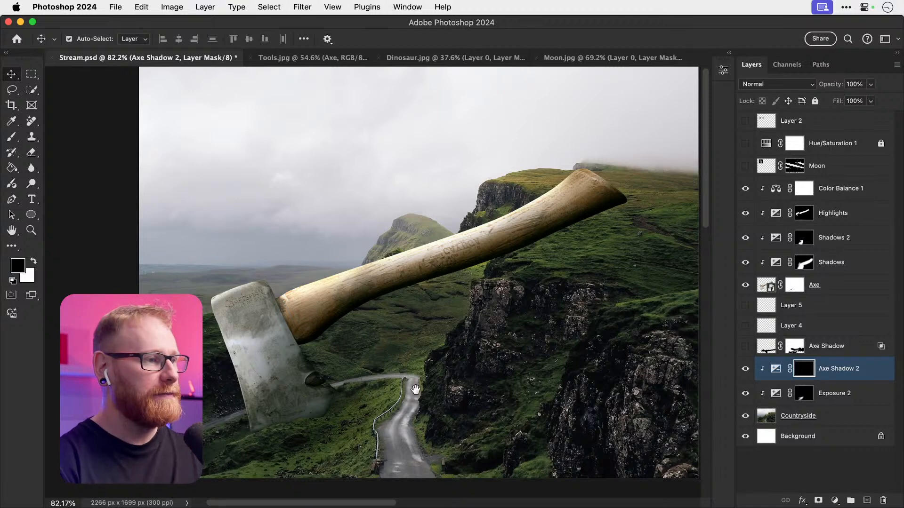
left_click_drag(415, 390, 451, 301)
key("z")
left_click_drag(372, 366, 378, 369)
key("b")
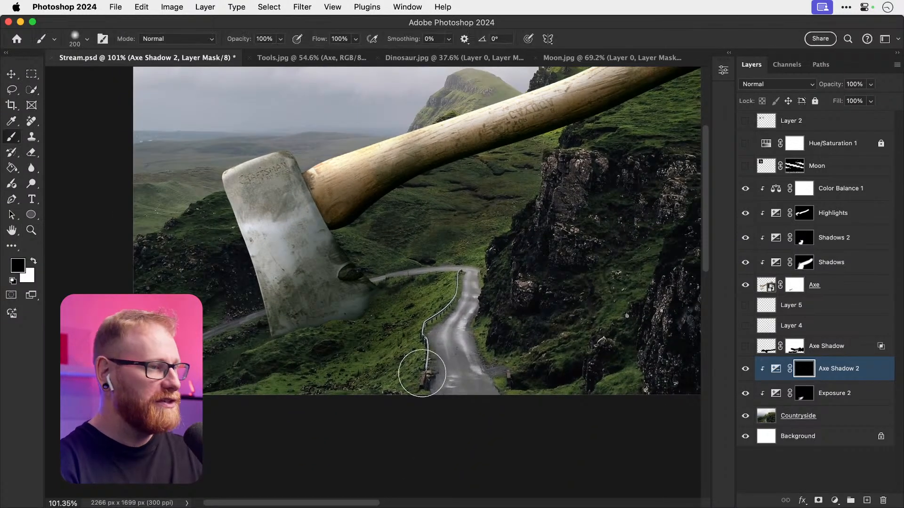
key("x")
key("bracketleft")
key("bracketleft")
key("bracketleft")
key("bracketleft")
key("bracketleft")
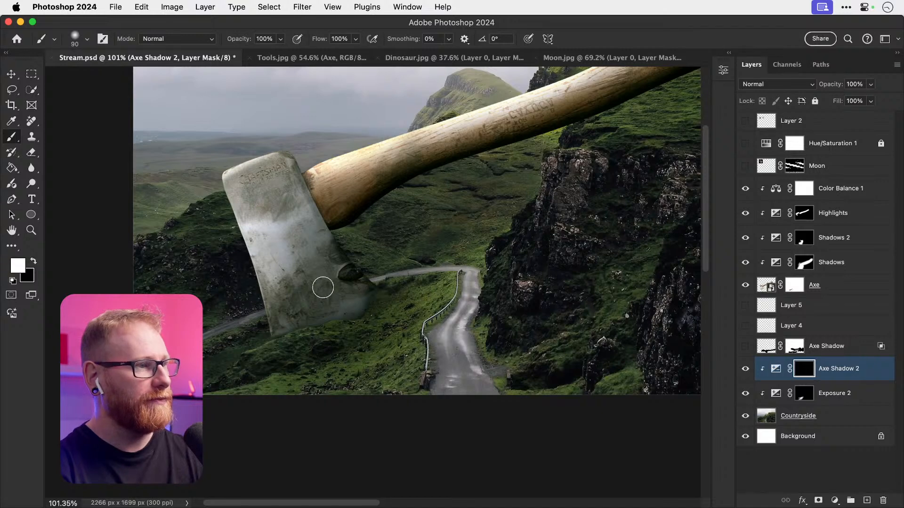
key("bracketleft")
key("bracketleft")
key("bracketleft")
left_click_drag(283, 337, 324, 321)
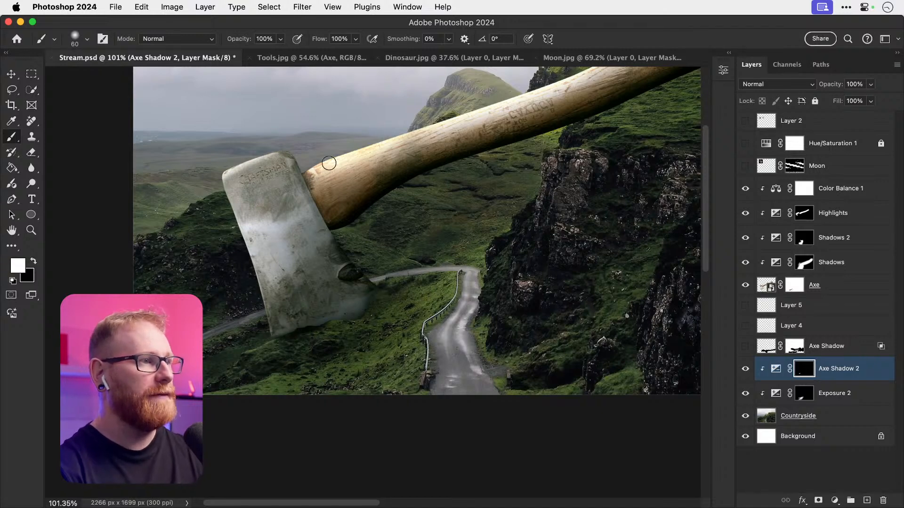
left_click(356, 39)
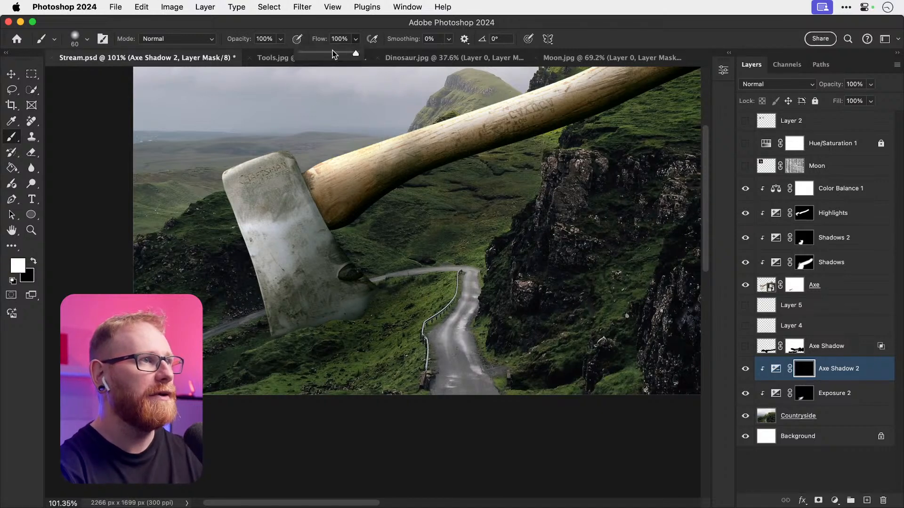
left_click_drag(332, 50, 312, 55)
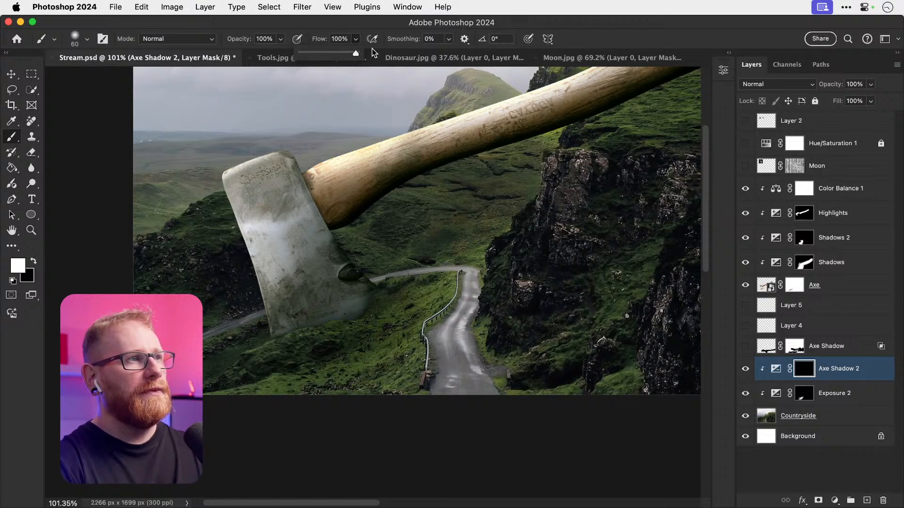
key("super+s")
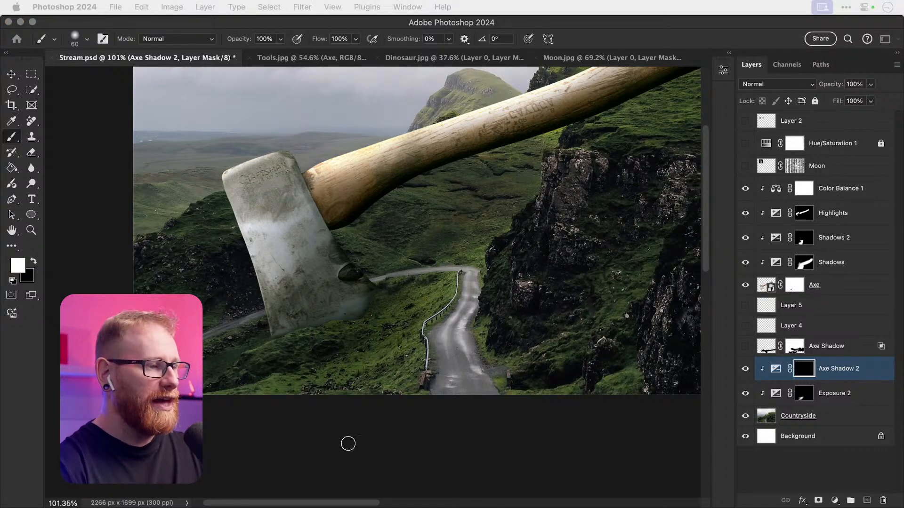
Step: Create a 6000 x 6000 px document at 72 ppi with a white background and add an empty layer
key("super+n")
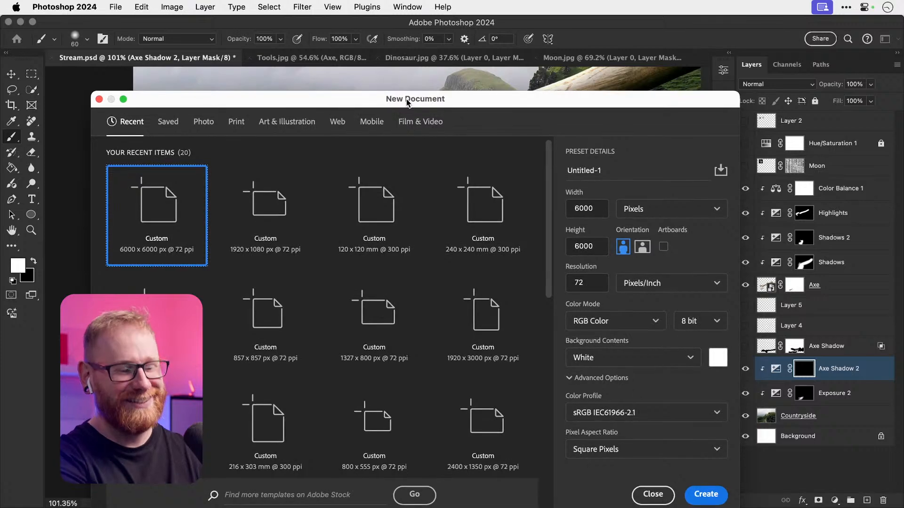
key("Return")
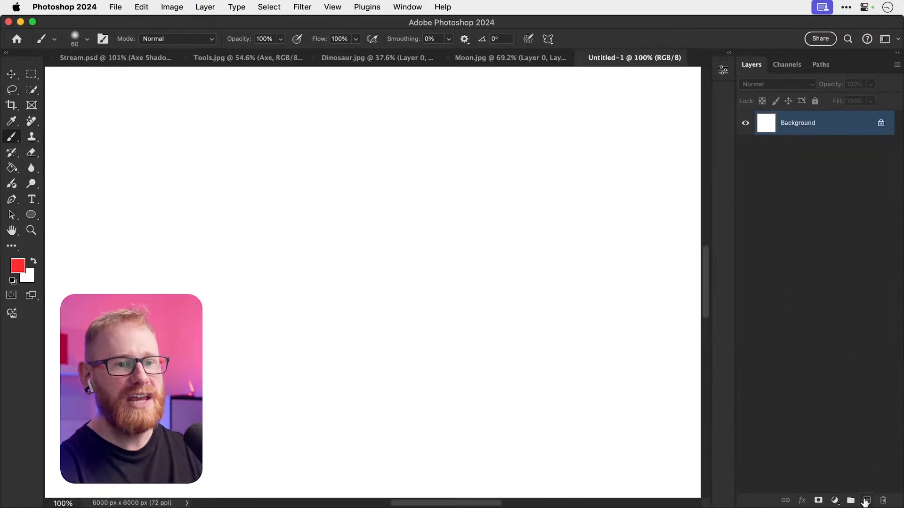
left_click(866, 501)
Step: Reset the colours to black and white, set the brush to 28% opacity and 250 px, and try a soft stroke
key("d")
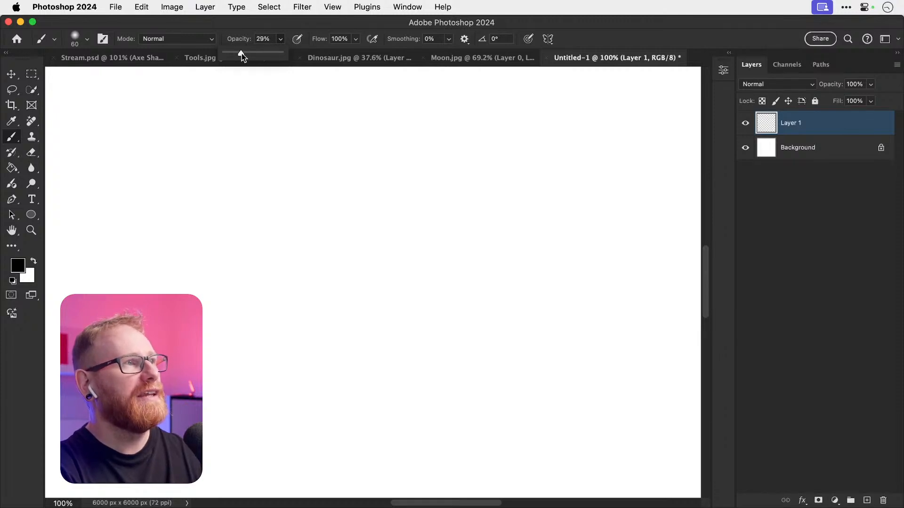
left_click_drag(241, 53, 239, 53)
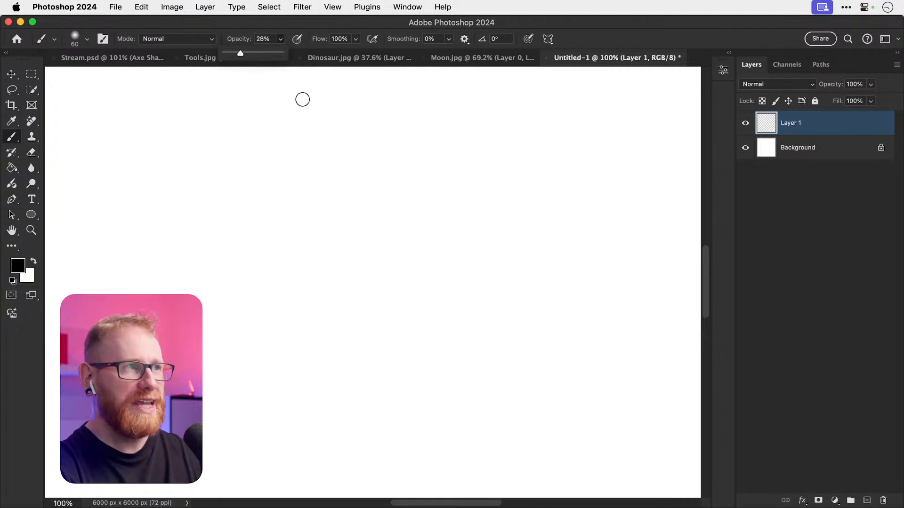
key("bracketright")
key("bracketright")
key("bracketright")
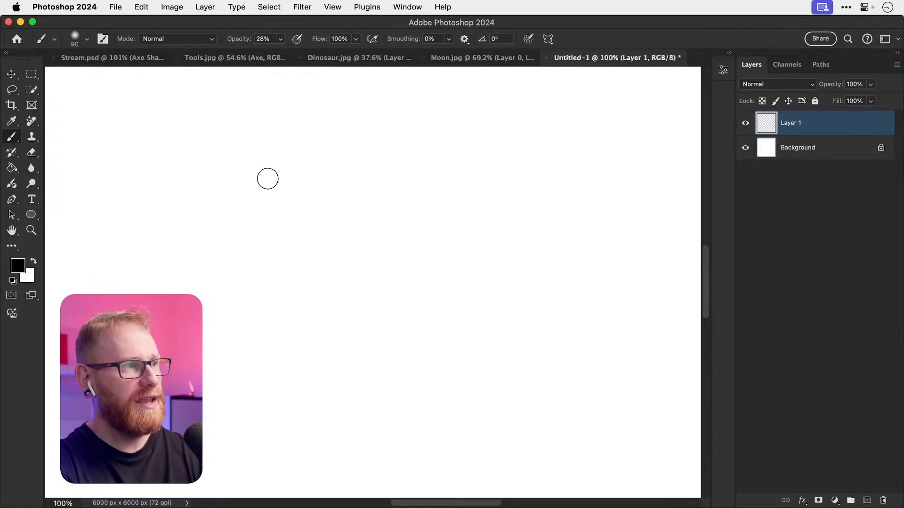
key("bracketright")
key("bracketright")
mouse_move(267, 151)
left_mouse_down()
mouse_move(264, 173)
mouse_move(281, 161)
left_mouse_up()
key("super+z")
Step: Switch the brush to the Hard Round preset and try a single dab on the empty layer
left_click(89, 40)
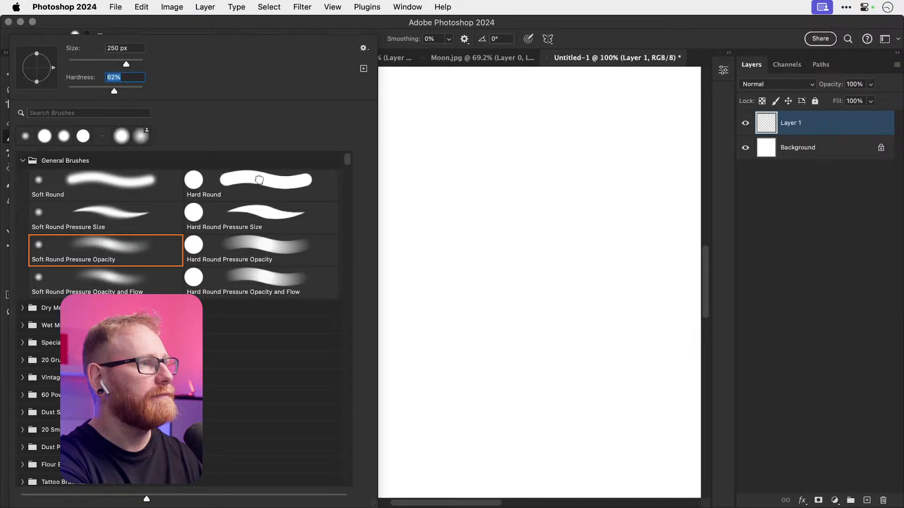
left_click(259, 180)
left_click(461, 190)
key("super+z")
Step: Paint three overlapping black strokes at 28% opacity on the empty layer and undo them
left_click(199, 183)
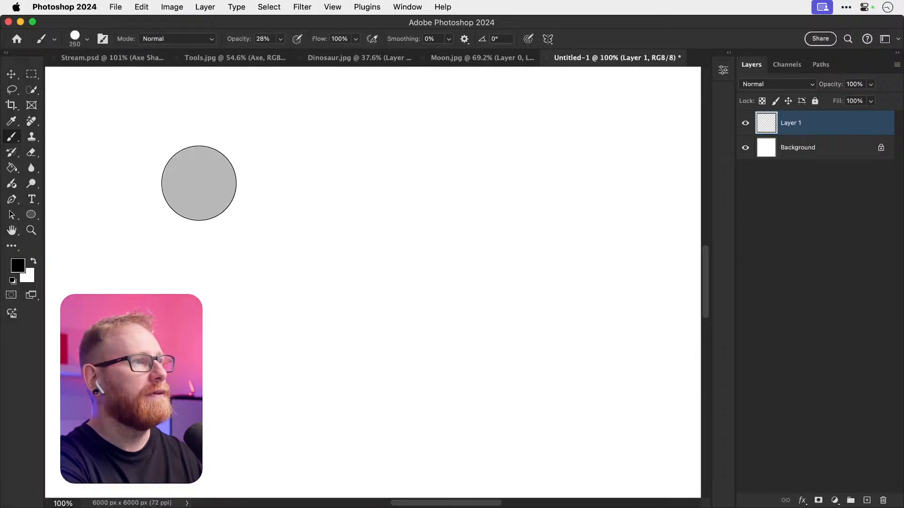
mouse_move(198, 183)
left_mouse_down()
mouse_move(275, 152)
mouse_move(166, 263)
mouse_move(345, 152)
mouse_move(181, 293)
mouse_move(359, 137)
mouse_move(224, 245)
mouse_move(331, 221)
mouse_move(410, 188)
mouse_move(252, 293)
mouse_move(250, 323)
mouse_move(262, 273)
mouse_move(265, 353)
mouse_move(316, 289)
mouse_move(366, 289)
mouse_move(306, 309)
mouse_move(374, 281)
mouse_move(305, 336)
mouse_move(387, 229)
mouse_move(371, 253)
mouse_move(432, 244)
mouse_move(374, 306)
mouse_move(436, 277)
mouse_move(312, 257)
mouse_move(290, 316)
mouse_move(127, 224)
mouse_move(165, 189)
mouse_move(244, 177)
mouse_move(217, 157)
mouse_move(277, 155)
mouse_move(285, 175)
mouse_move(265, 151)
mouse_move(355, 156)
mouse_move(224, 128)
mouse_move(411, 176)
mouse_move(405, 161)
mouse_move(397, 243)
mouse_move(284, 244)
left_mouse_up()
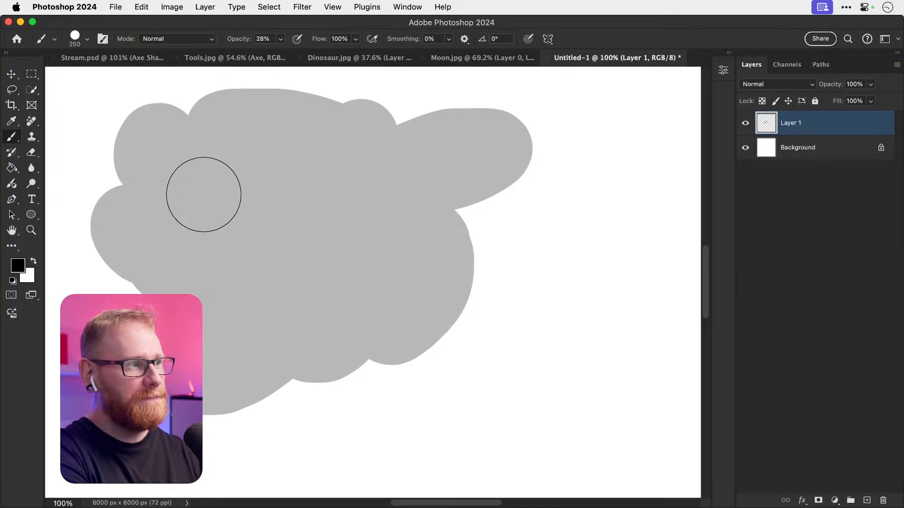
mouse_move(203, 195)
left_mouse_down()
mouse_move(286, 142)
mouse_move(191, 240)
mouse_move(372, 126)
mouse_move(193, 283)
mouse_move(209, 161)
mouse_move(179, 193)
left_mouse_up()
mouse_move(161, 296)
left_mouse_down()
mouse_move(131, 203)
mouse_move(146, 198)
mouse_move(175, 101)
mouse_move(301, 97)
mouse_move(415, 128)
mouse_move(500, 134)
mouse_move(241, 304)
mouse_move(197, 348)
mouse_move(201, 391)
mouse_move(380, 359)
mouse_move(478, 234)
mouse_move(335, 296)
mouse_move(325, 333)
mouse_move(470, 218)
mouse_move(533, 115)
mouse_move(365, 262)
mouse_move(112, 175)
mouse_move(103, 154)
mouse_move(162, 188)
left_mouse_up()
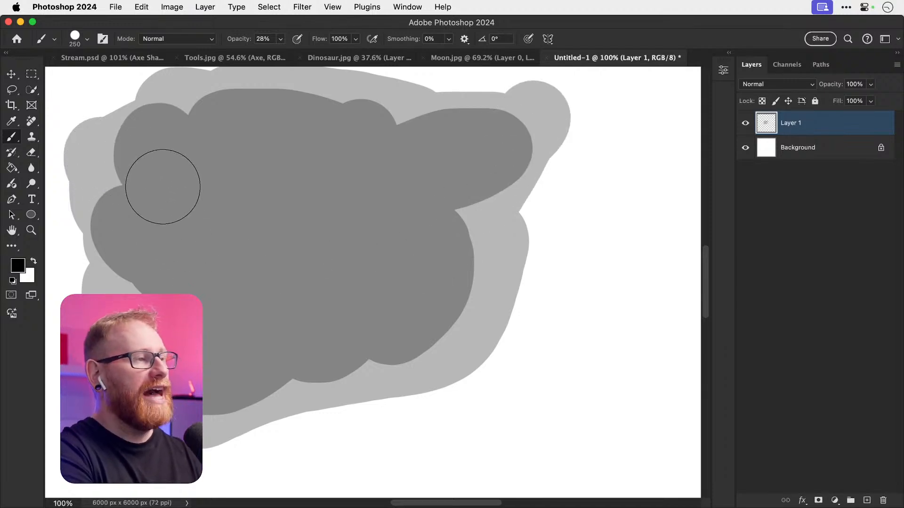
mouse_move(210, 230)
left_mouse_down()
mouse_move(292, 133)
mouse_move(269, 190)
mouse_move(165, 239)
mouse_move(240, 138)
mouse_move(214, 215)
mouse_move(278, 189)
left_mouse_up()
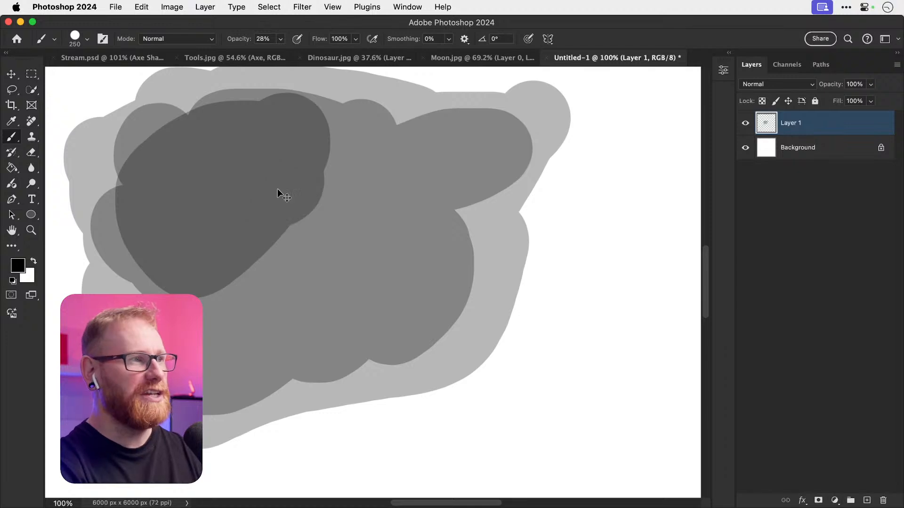
key("super+z")
key("super+z")
key("super+z")
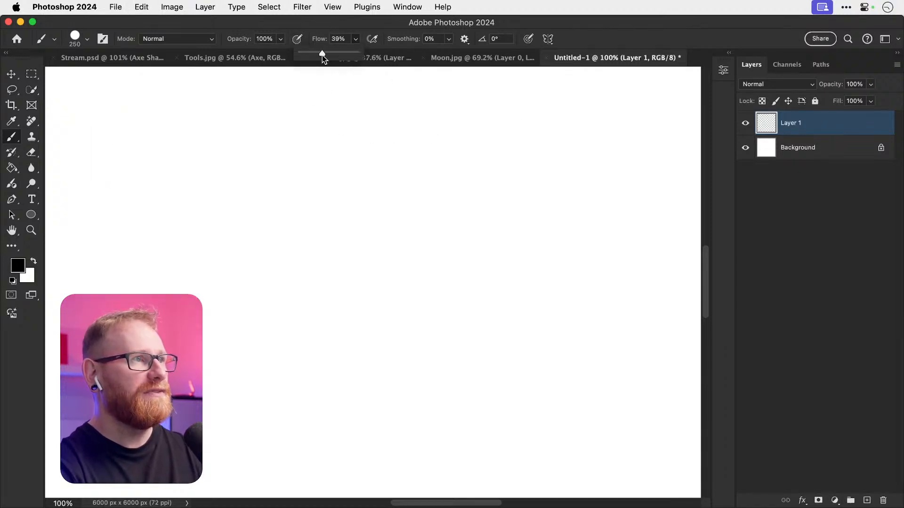
Step: Set the brush to 100% opacity and 28% flow, and try strokes on the empty layer, undoing each one
left_click(338, 38)
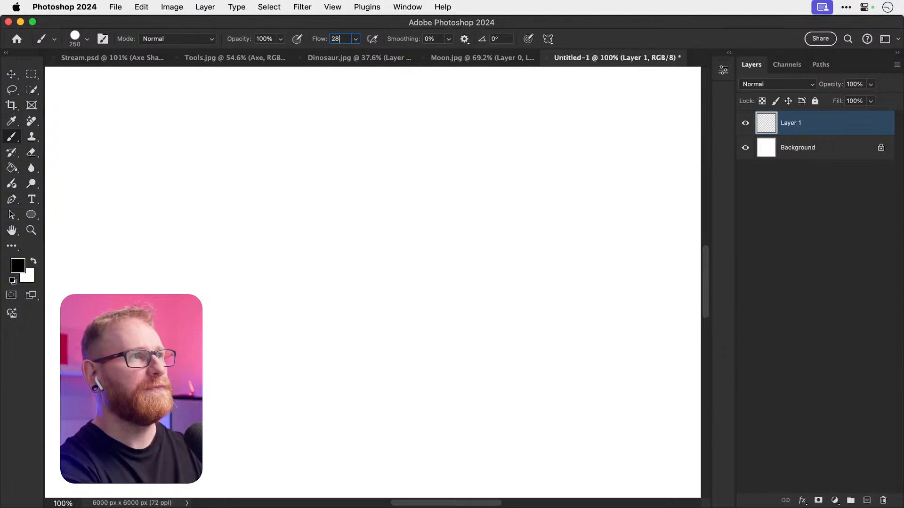
mouse_move(150, 230)
left_mouse_down()
mouse_move(157, 215)
mouse_move(236, 182)
mouse_move(377, 169)
mouse_move(444, 184)
mouse_move(462, 234)
mouse_move(337, 233)
left_mouse_up()
key("super+z")
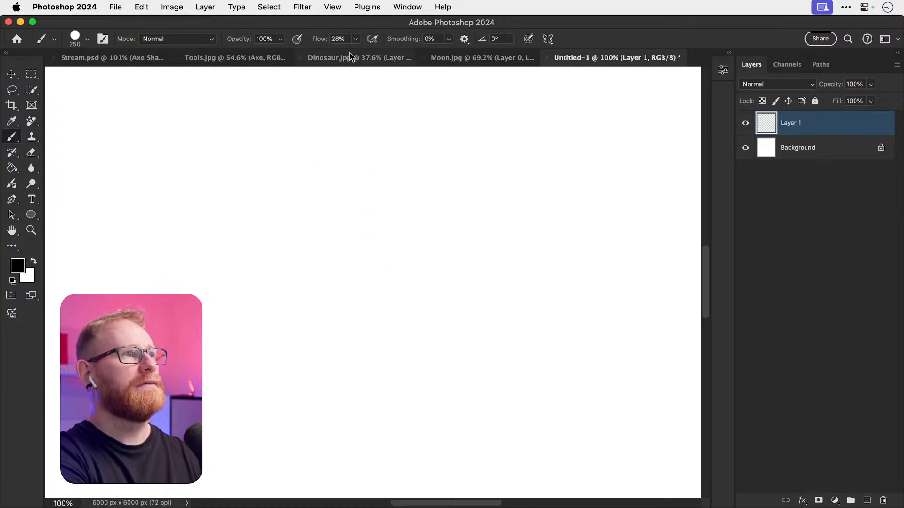
mouse_move(292, 202)
left_mouse_down()
mouse_move(301, 226)
mouse_move(347, 210)
left_mouse_up()
key("super+z")
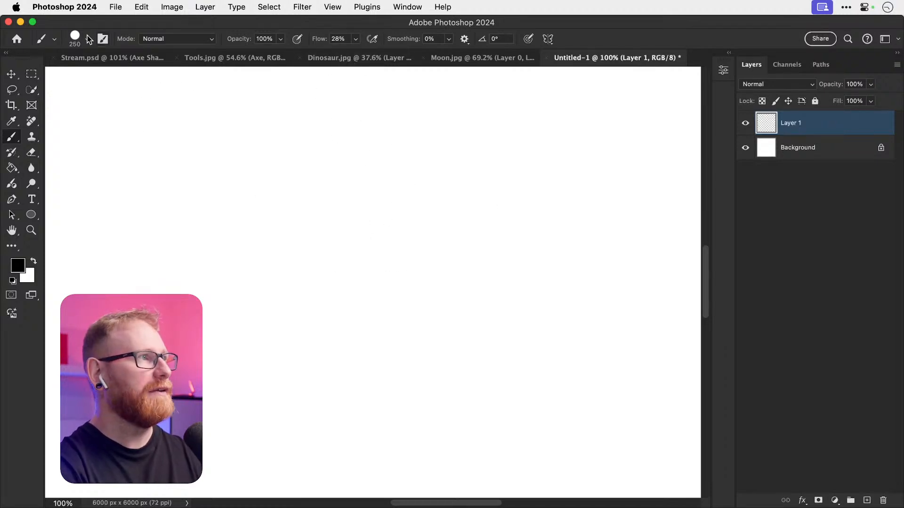
Step: Switch the brush to the Hard Round Pressure Opacity preset and try a stroke at 28% flow, undoing it
left_click(87, 39)
left_click(246, 253)
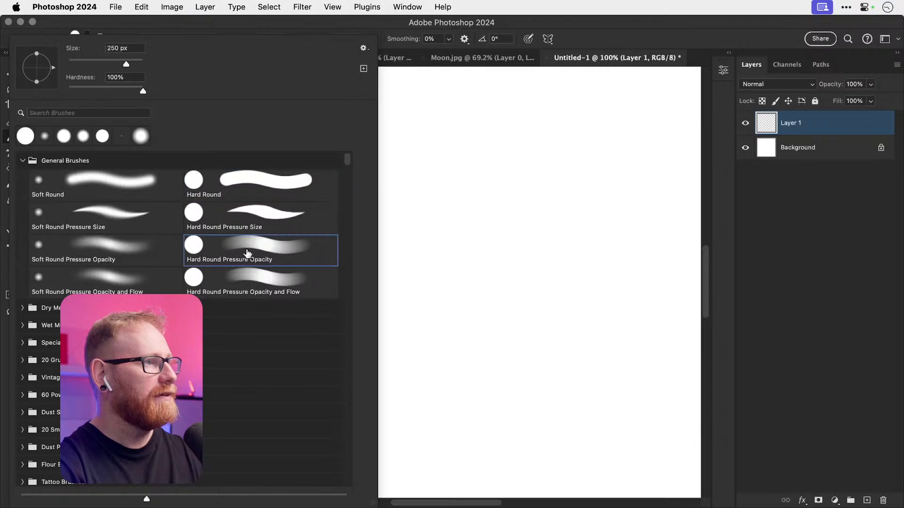
left_click(429, 145)
key("super+z")
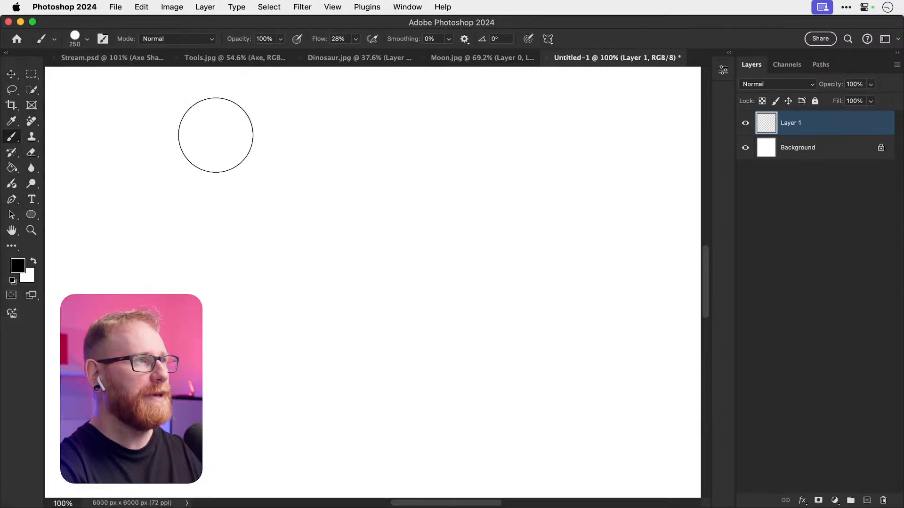
left_click_drag(183, 180, 326, 125)
key("super+z")
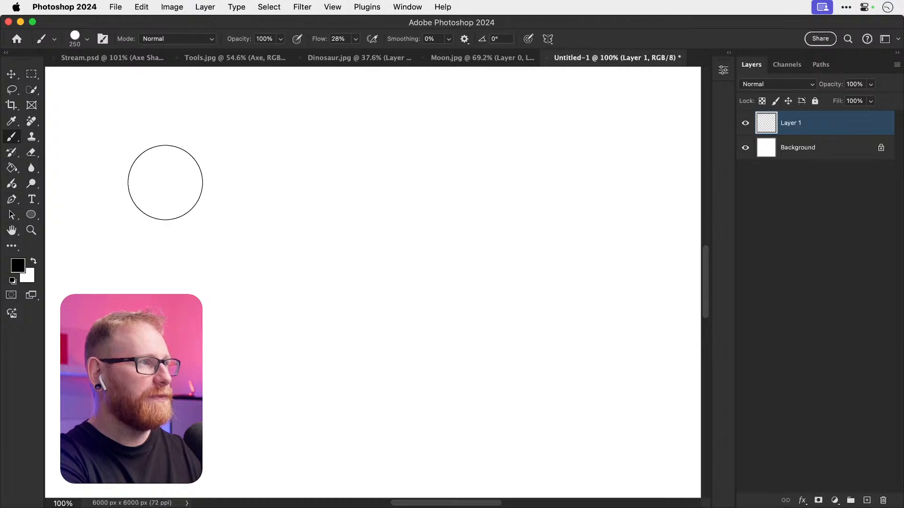
Step: Try a long horizontal stroke, a single dab and a diagonal stroke at 28% flow on the empty layer, undoing each one
left_click_drag(165, 182, 465, 180)
key("super+z")
left_click(183, 175)
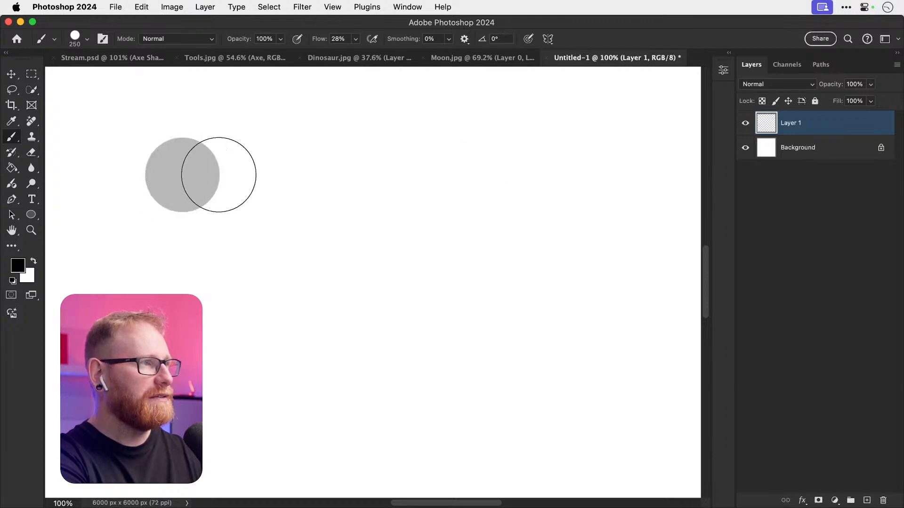
key("super+z")
mouse_move(172, 183)
left_mouse_down()
mouse_move(296, 145)
mouse_move(290, 152)
mouse_move(323, 152)
mouse_move(268, 226)
mouse_move(393, 210)
mouse_move(282, 301)
left_mouse_up()
key("super+z")
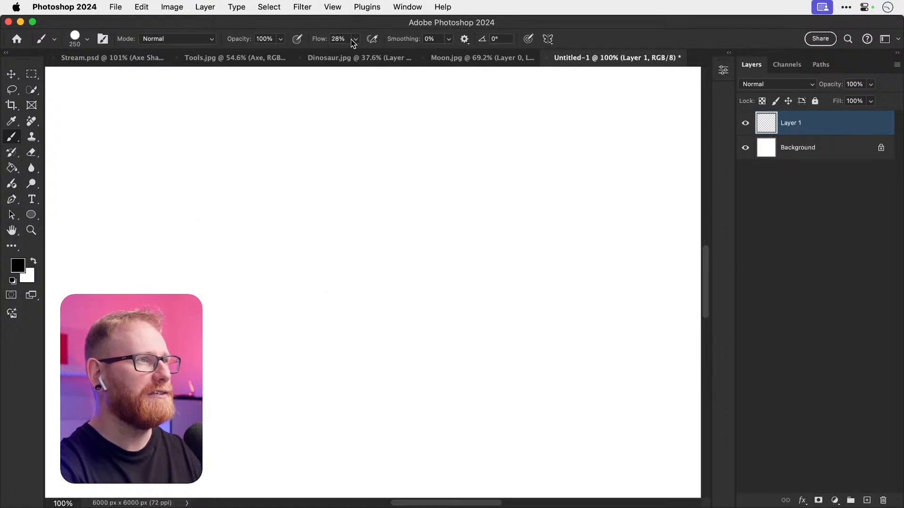
Step: Set the brush flow to 6%, build up black with repeated overlapping hard strokes, and undo the painting
left_click_drag(172, 171, 262, 151)
key("super+z")
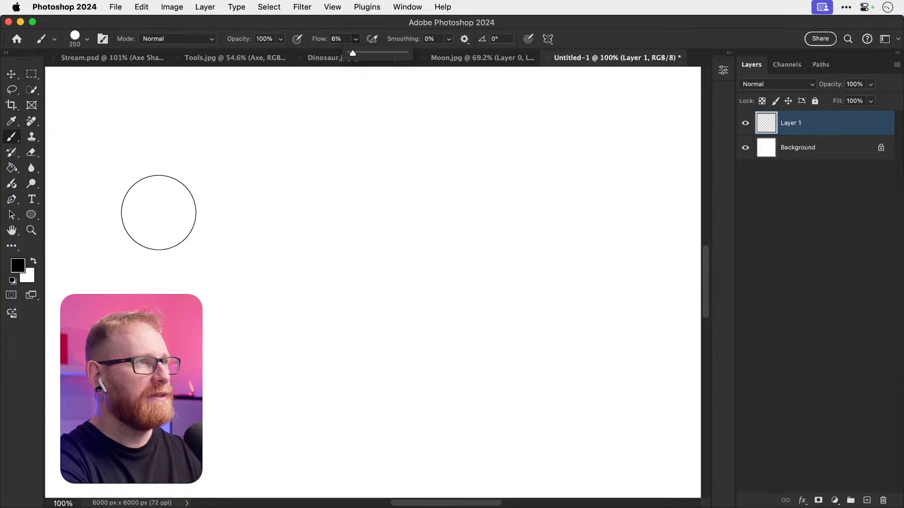
left_click(164, 210)
mouse_move(164, 210)
left_mouse_down()
mouse_move(232, 174)
mouse_move(417, 141)
mouse_move(519, 163)
mouse_move(278, 204)
mouse_move(403, 177)
mouse_move(592, 174)
mouse_move(162, 185)
mouse_move(329, 154)
mouse_move(440, 158)
left_mouse_up()
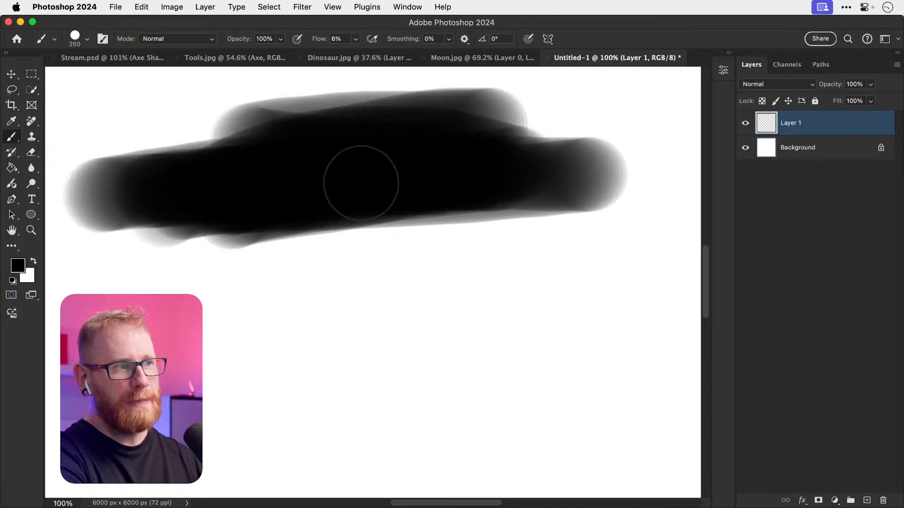
key("super+z")
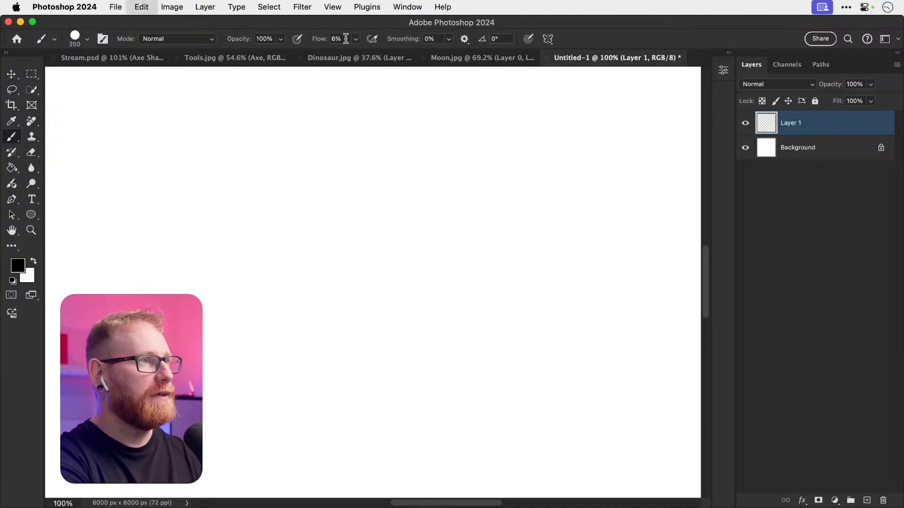
Step: Switch the brush to Soft Round Pressure Opacity, build up soft black strokes at 3% flow, and undo them
left_click(85, 40)
left_click(100, 245)
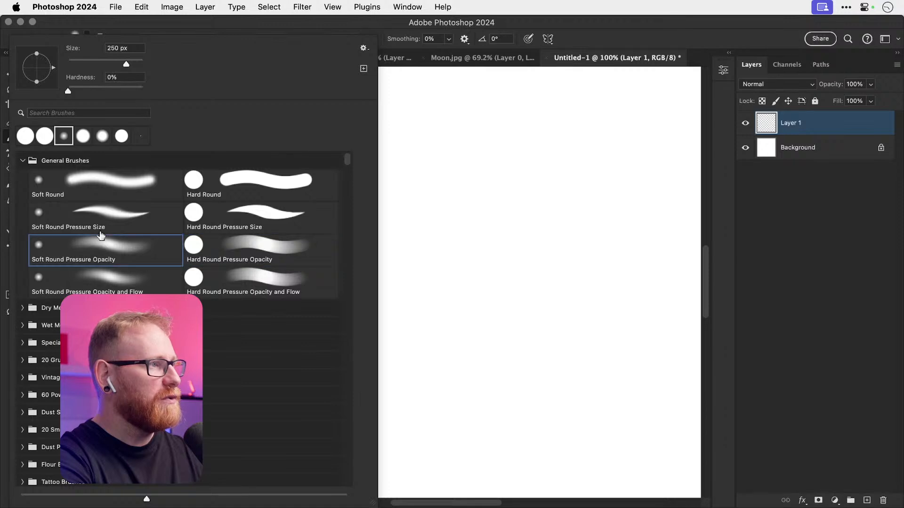
left_click(444, 107)
key("super+z")
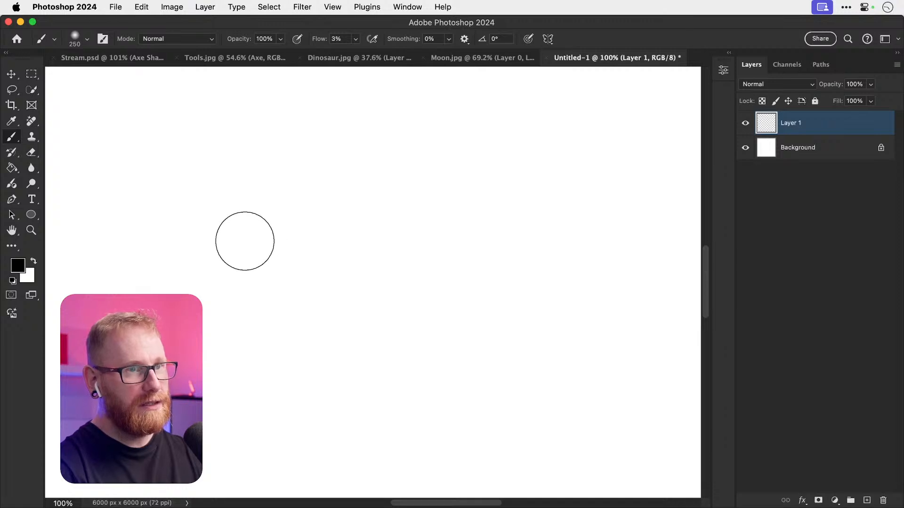
mouse_move(231, 201)
left_mouse_down()
mouse_move(169, 268)
mouse_move(219, 207)
mouse_move(232, 220)
mouse_move(236, 169)
mouse_move(217, 186)
mouse_move(214, 257)
mouse_move(228, 259)
mouse_move(278, 206)
mouse_move(345, 304)
mouse_move(612, 217)
left_mouse_up()
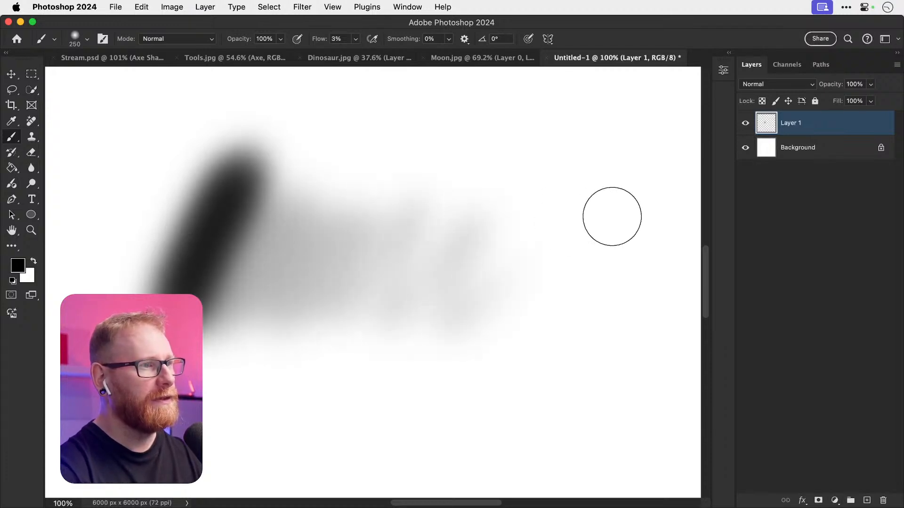
key("super+z")
Step: Set the brush to 10% opacity and 100% flow, try soft strokes on the empty layer, and undo them
left_click(356, 39)
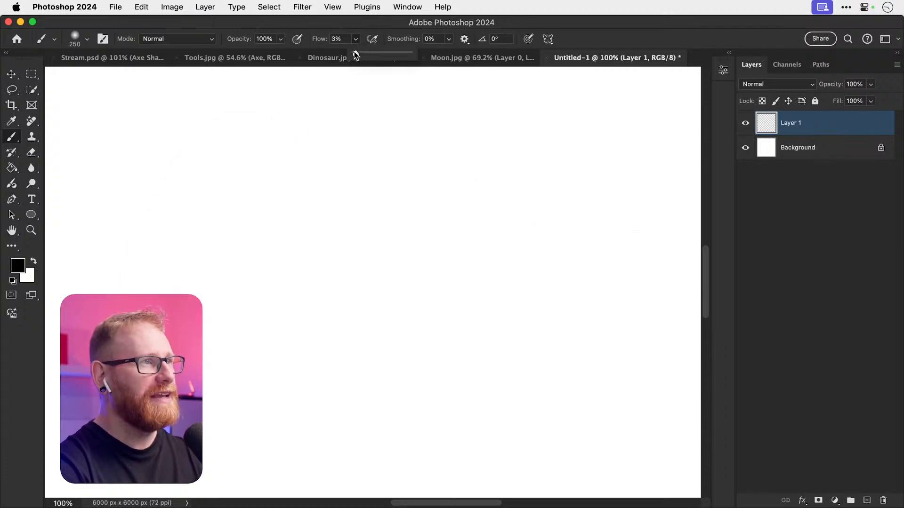
left_click_drag(280, 40, 231, 55)
mouse_move(189, 273)
left_mouse_down()
mouse_move(252, 192)
mouse_move(294, 198)
mouse_move(283, 160)
mouse_move(276, 228)
mouse_move(288, 168)
mouse_move(238, 216)
mouse_move(212, 273)
mouse_move(291, 220)
mouse_move(311, 141)
mouse_move(219, 239)
mouse_move(269, 234)
mouse_move(275, 143)
mouse_move(304, 198)
mouse_move(339, 188)
left_mouse_up()
key("super+z")
key("super+z")
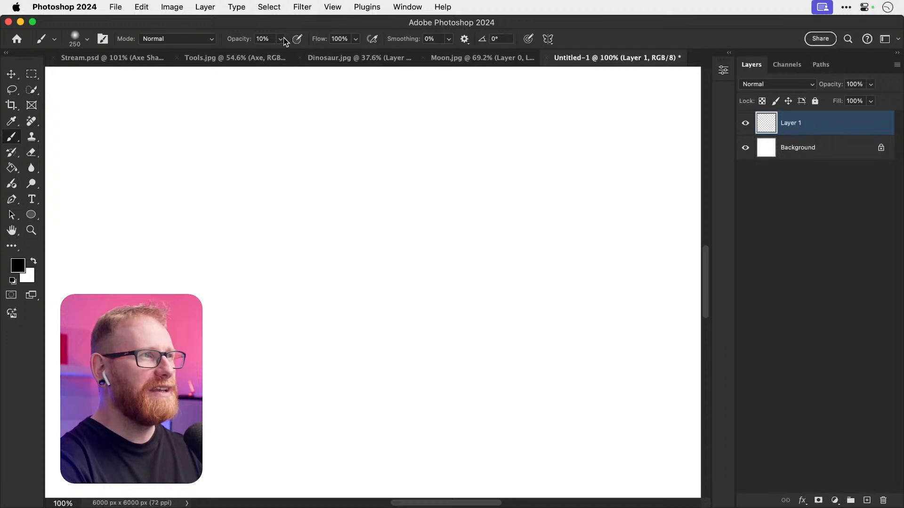
Step: Set the brush to 100% opacity and 13% flow, and paint soft black test strokes of varying density on Layer 1
left_click_drag(285, 41, 325, 56)
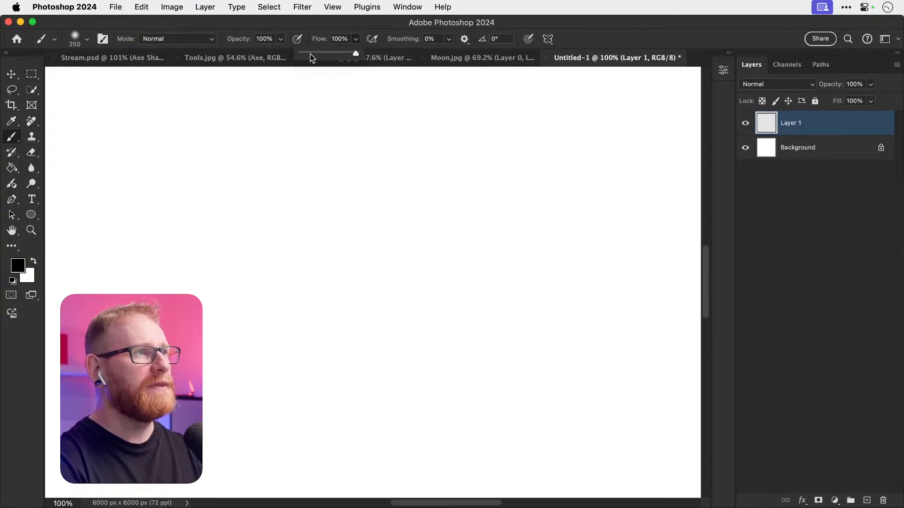
left_click(308, 52)
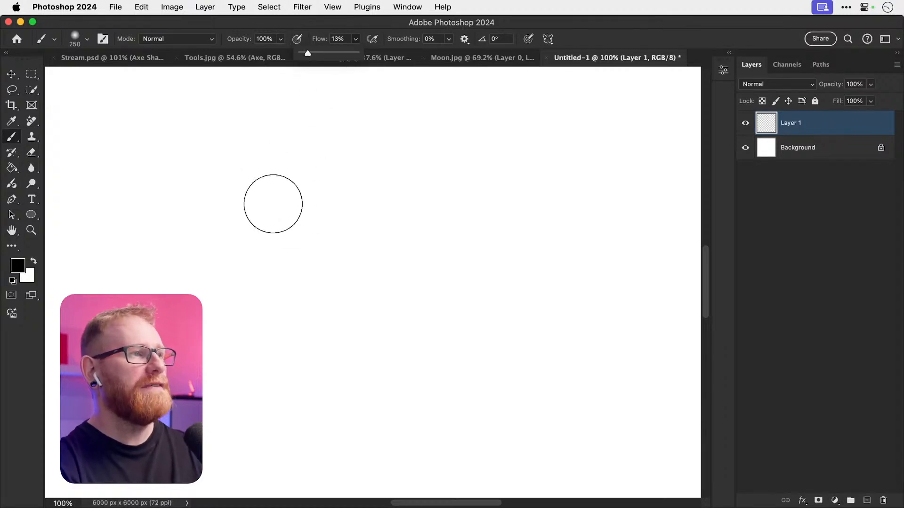
mouse_move(273, 204)
left_mouse_down()
mouse_move(256, 255)
mouse_move(374, 194)
mouse_move(430, 185)
mouse_move(493, 192)
left_mouse_up()
key("super+z")
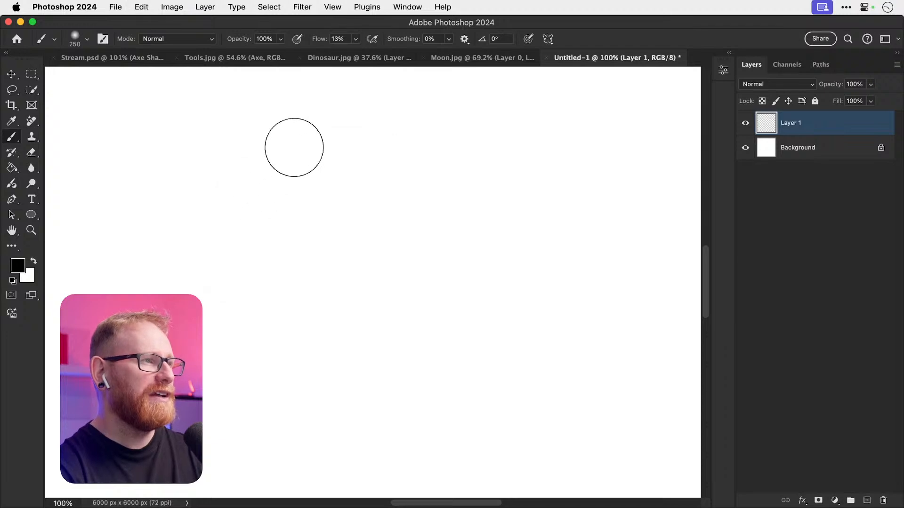
mouse_move(295, 147)
left_mouse_down()
mouse_move(289, 191)
mouse_move(327, 178)
mouse_move(372, 188)
mouse_move(352, 177)
mouse_move(291, 199)
mouse_move(337, 267)
mouse_move(289, 283)
mouse_move(306, 306)
mouse_move(412, 286)
left_mouse_up()
key("super+z")
mouse_move(252, 170)
left_mouse_down()
mouse_move(248, 250)
mouse_move(331, 254)
mouse_move(397, 226)
mouse_move(460, 239)
mouse_move(525, 346)
mouse_move(492, 345)
mouse_move(469, 321)
mouse_move(398, 319)
mouse_move(399, 282)
mouse_move(359, 298)
mouse_move(298, 381)
mouse_move(338, 316)
mouse_move(315, 299)
mouse_move(314, 276)
mouse_move(283, 262)
mouse_move(333, 168)
mouse_move(263, 245)
left_mouse_up()
Step: Delete Layer 1 from the scratch document and return to the Stream.psd composite
key("v")
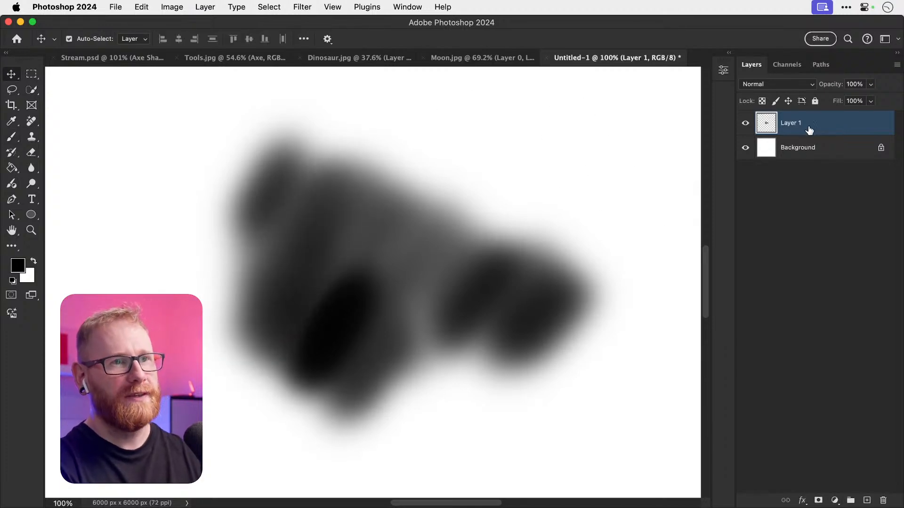
key("Delete")
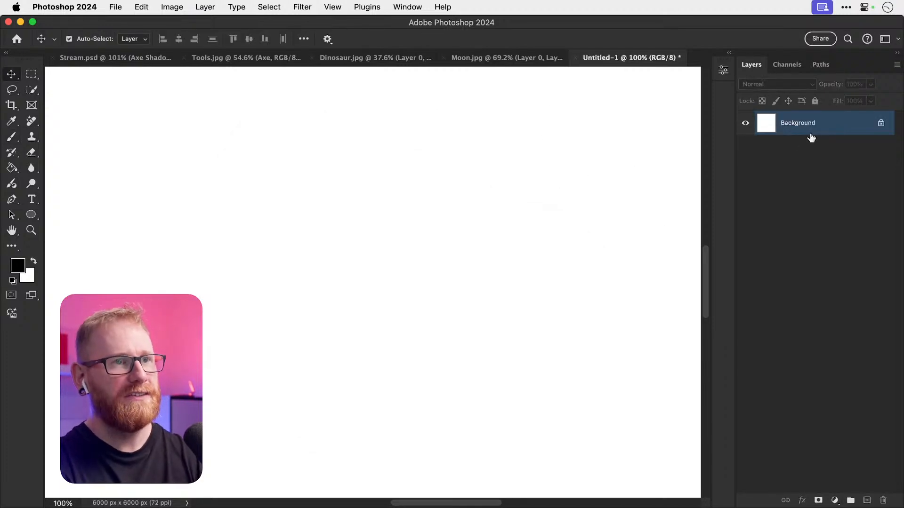
left_click(117, 59)
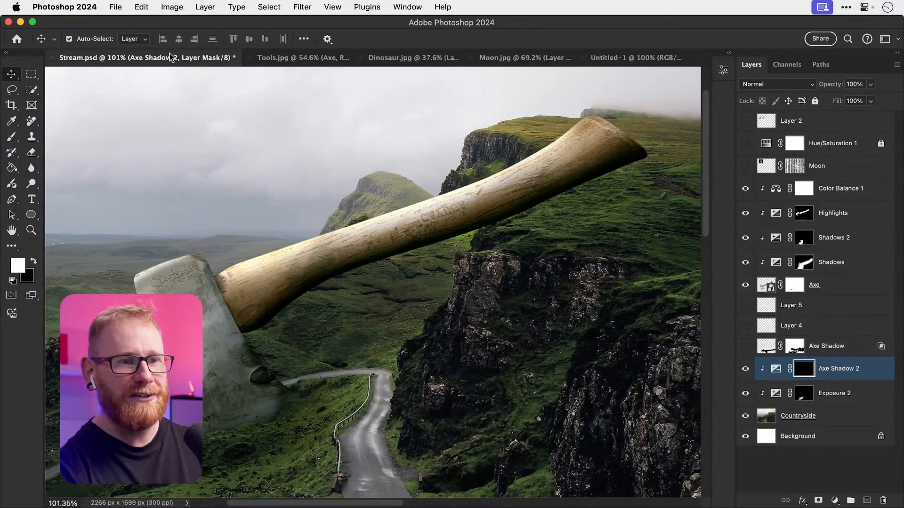
Step: Set the Brush tool's flow to 11%, and briefly disable the Axe Shadow 2 mask to preview the full darkening before enabling it again
key("b")
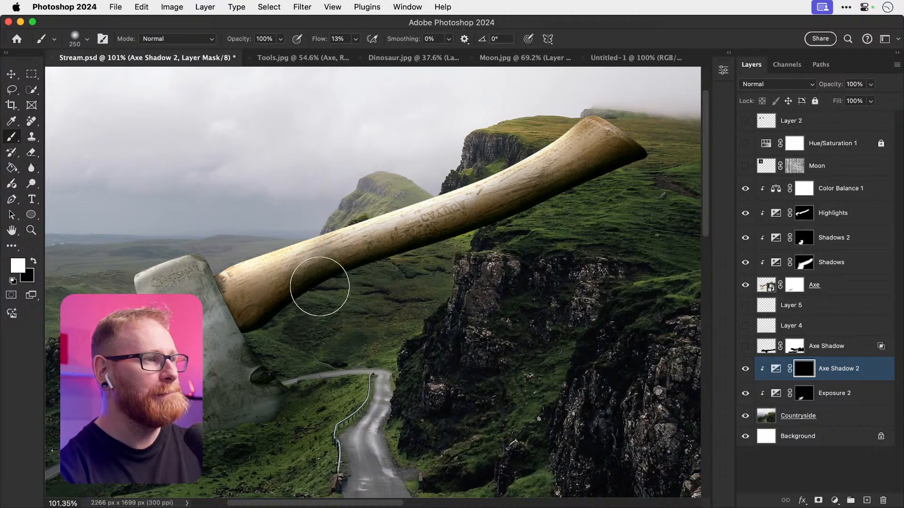
left_click(357, 39)
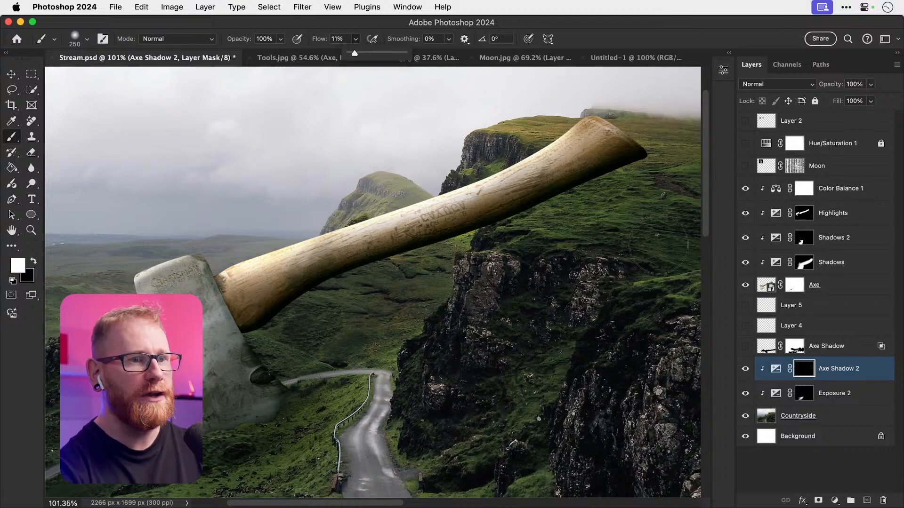
left_click(802, 375, "shift")
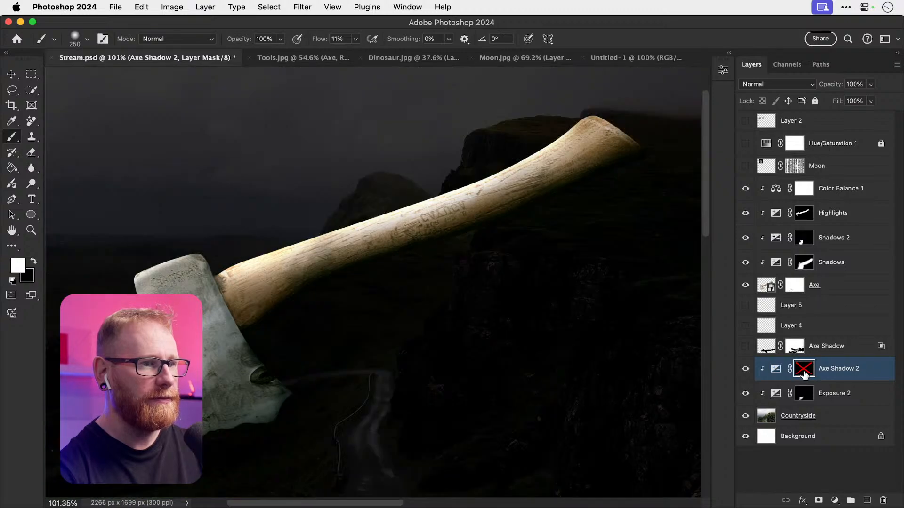
left_click(803, 375, "shift")
Step: Paint white on the Axe Shadow 2 mask along the grass below the blade with a 70 px brush, undoing the last stroke
left_click_drag(319, 390, 352, 315)
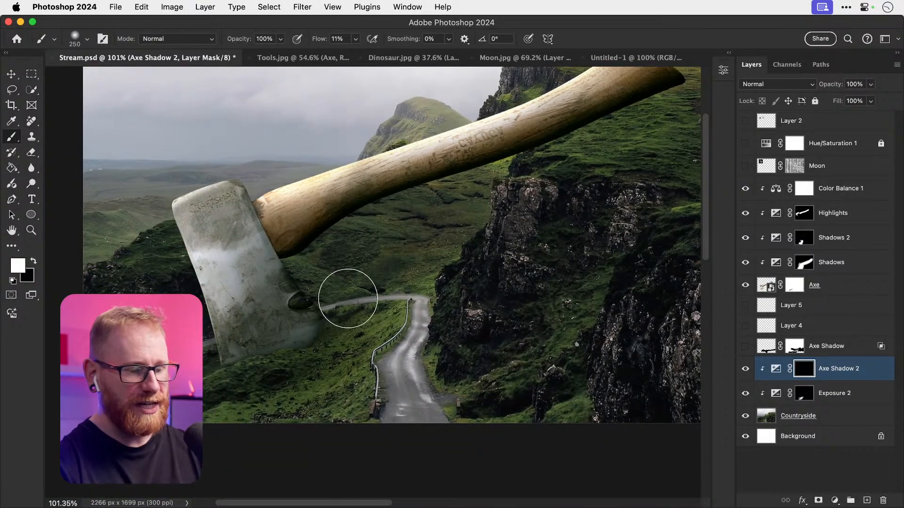
key("super+plus")
key("super+plus")
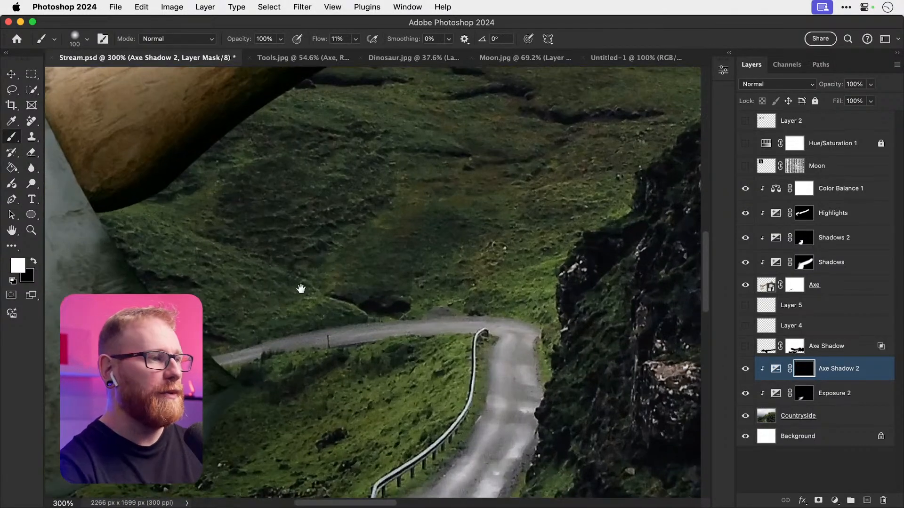
left_click_drag(301, 289, 468, 191)
key("super+minus")
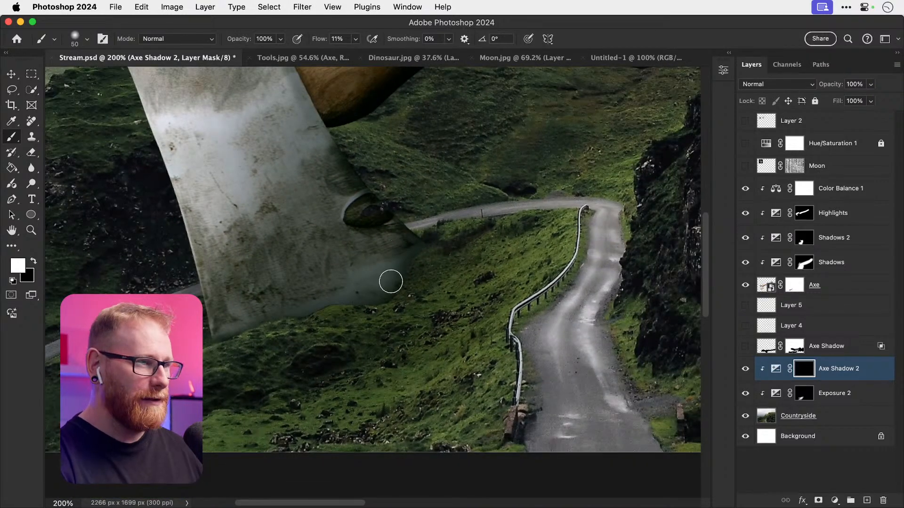
key("bracketright")
key("bracketright")
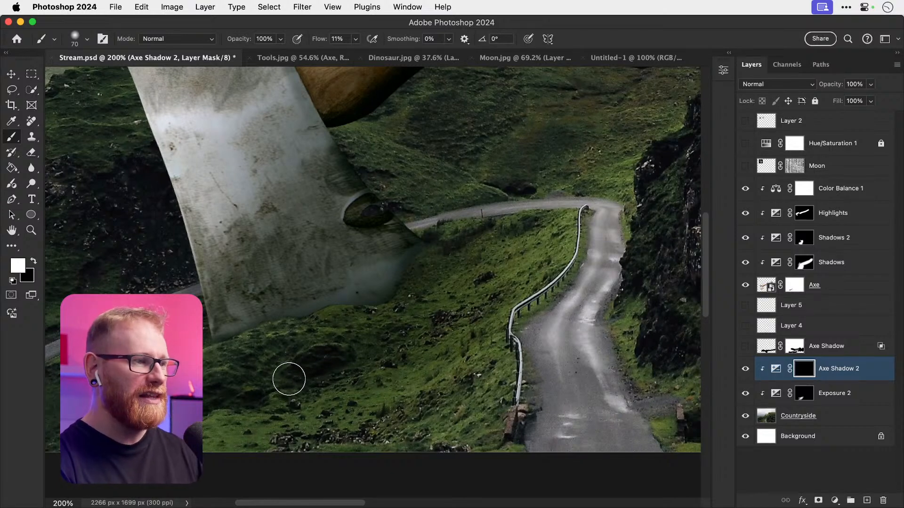
mouse_move(238, 302)
left_mouse_down()
mouse_move(239, 340)
mouse_move(303, 304)
mouse_move(401, 310)
mouse_move(340, 304)
mouse_move(426, 281)
mouse_move(418, 258)
mouse_move(416, 347)
mouse_move(241, 335)
left_mouse_up()
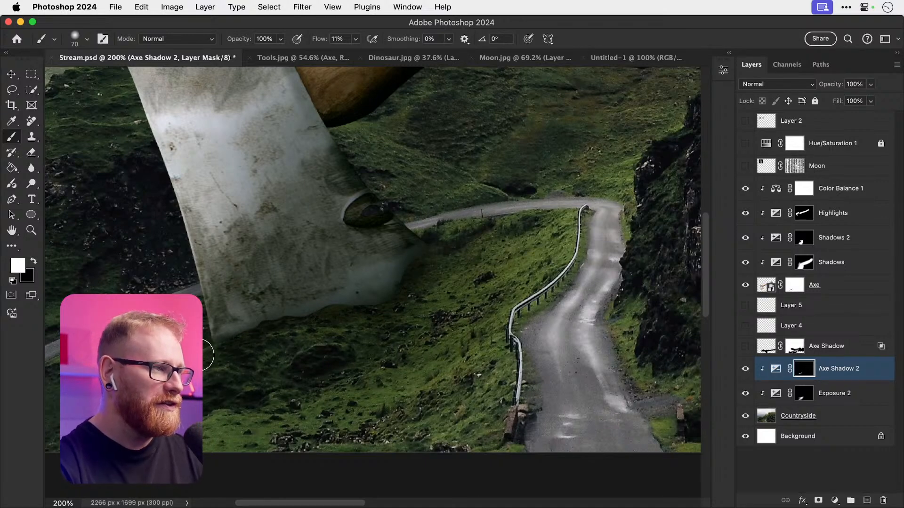
key("super+z")
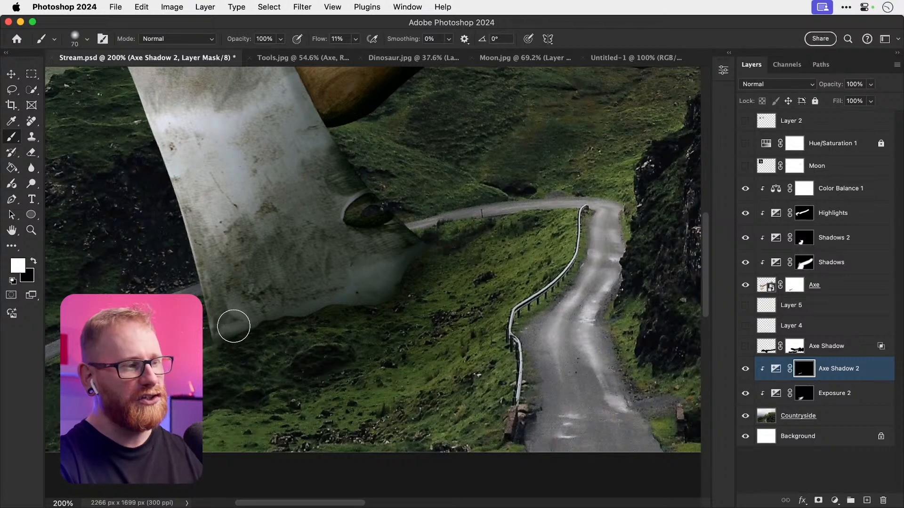
Step: Extend the shadow on the Axe Shadow 2 mask across the grass beside the blade, varying the brush from 40 to 125 px
key("bracketleft")
key("bracketleft")
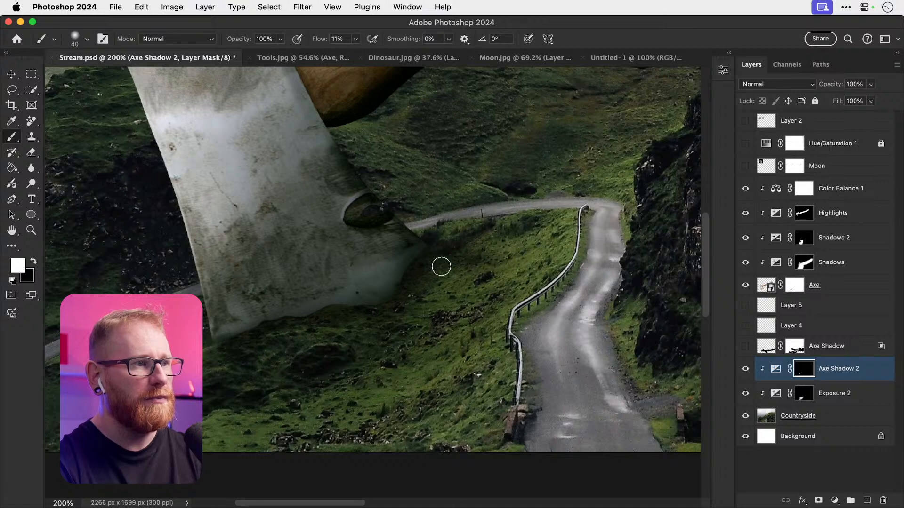
key("bracketright")
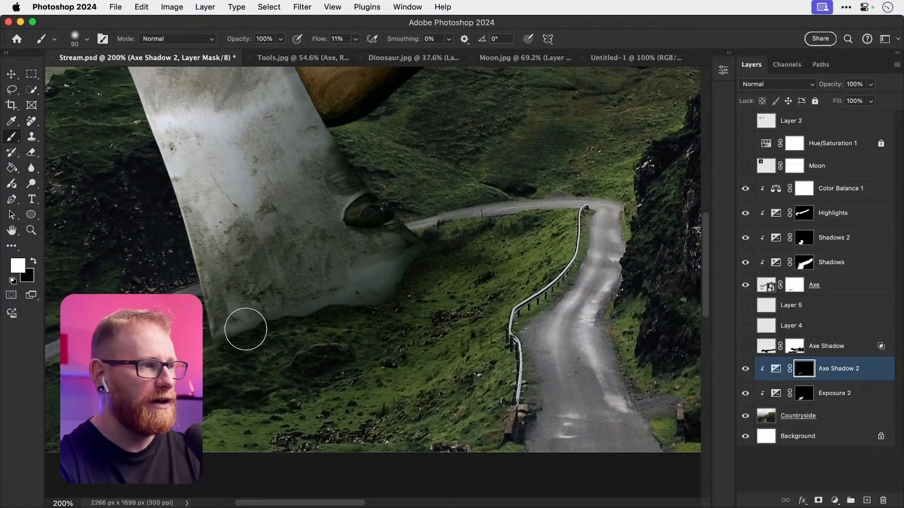
key("bracketright")
key("bracketright")
key("bracketright")
key("bracketright")
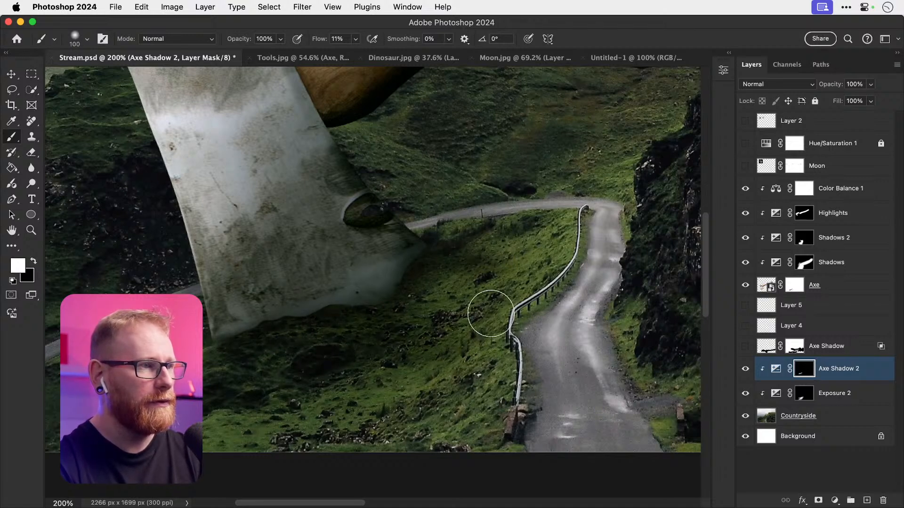
key("bracketright")
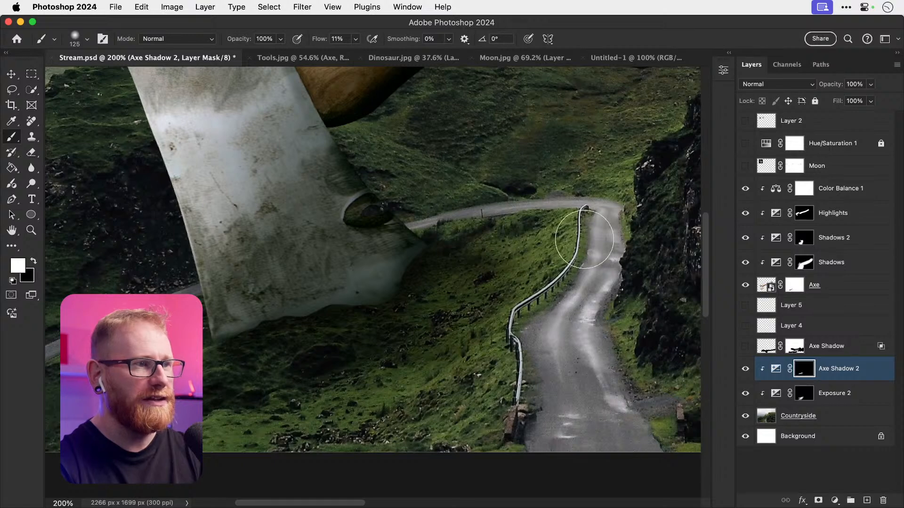
Step: Spread the shadow on the Axe Shadow 2 mask over the lower grass and road, using brush sizes of 80 and 125 px
key("bracketleft")
key("bracketleft")
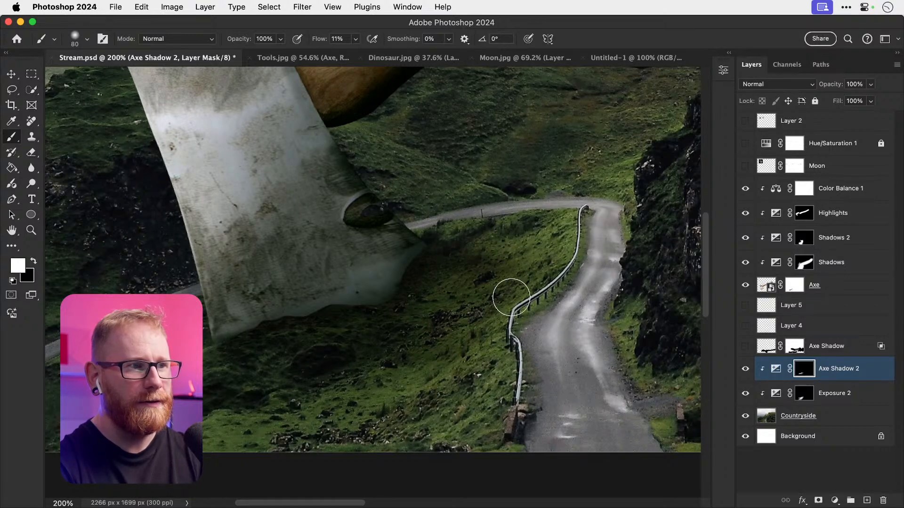
key("bracketright")
key("bracketright")
key("bracketright")
mouse_move(332, 392)
left_mouse_down()
mouse_move(430, 391)
mouse_move(387, 399)
mouse_move(446, 388)
mouse_move(464, 319)
mouse_move(375, 387)
mouse_move(367, 376)
mouse_move(407, 363)
mouse_move(420, 389)
mouse_move(459, 365)
mouse_move(449, 381)
mouse_move(490, 370)
mouse_move(348, 336)
left_mouse_up()
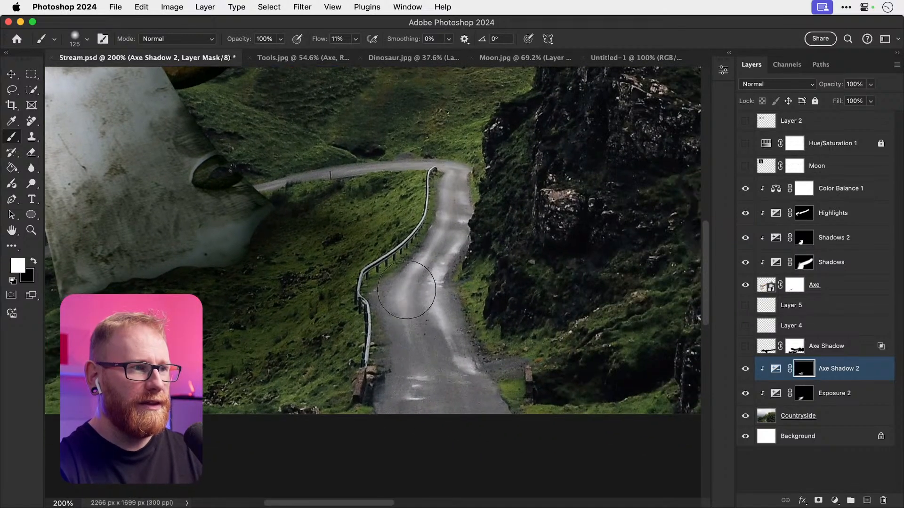
mouse_move(423, 261)
left_mouse_down()
mouse_move(409, 339)
mouse_move(433, 329)
mouse_move(414, 283)
mouse_move(407, 318)
mouse_move(445, 280)
mouse_move(421, 301)
mouse_move(516, 369)
left_mouse_up()
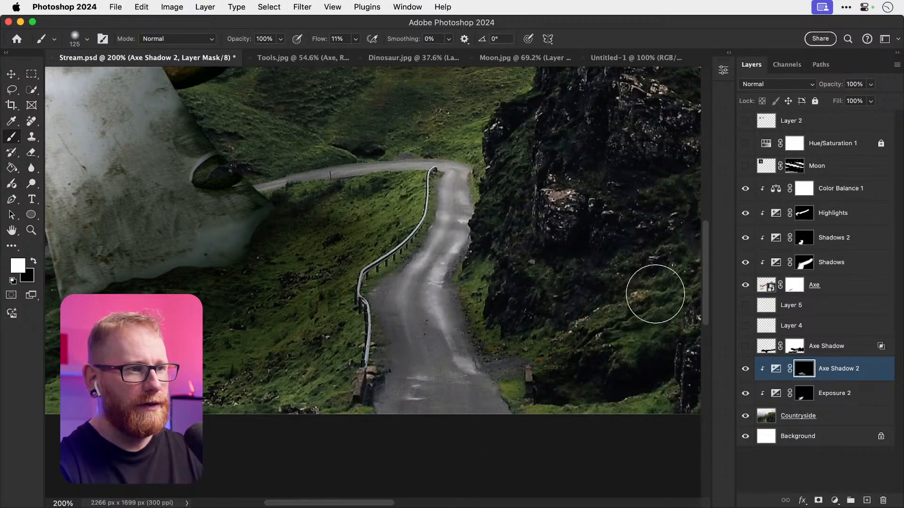
Step: Paint the shadow on the Axe Shadow 2 mask across the road and its grass verges with a 125 px brush
left_click_drag(559, 330, 456, 323)
mouse_move(425, 360)
left_mouse_down()
mouse_move(480, 411)
mouse_move(415, 371)
mouse_move(505, 419)
mouse_move(486, 374)
left_mouse_up()
mouse_move(389, 315)
left_mouse_down()
mouse_move(369, 313)
mouse_move(360, 286)
left_mouse_up()
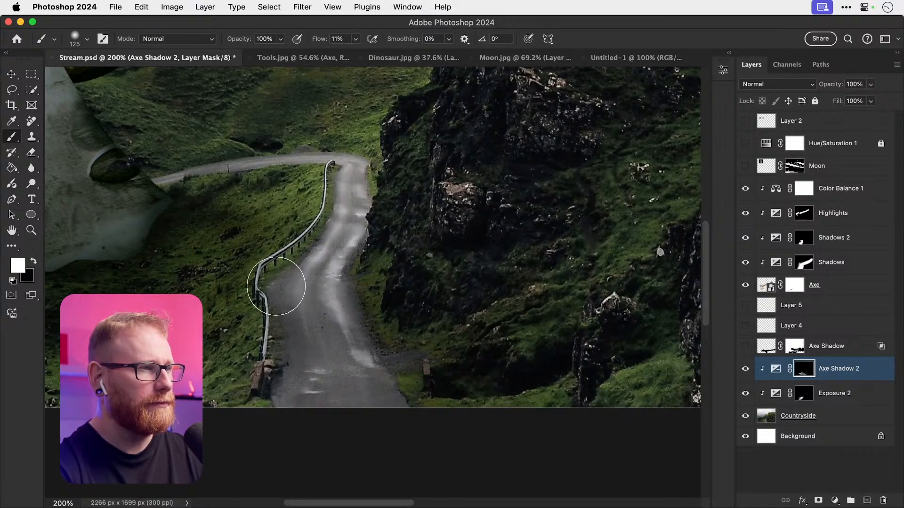
left_click_drag(278, 288, 340, 280)
mouse_move(398, 312)
left_mouse_down()
mouse_move(388, 273)
mouse_move(319, 256)
mouse_move(317, 286)
mouse_move(286, 270)
left_mouse_up()
Step: Refine the shadow on the Axe Shadow 2 mask along the lower road and its edge with 60 and 80 px brushes
key("bracketleft")
key("bracketleft")
key("bracketleft")
key("bracketleft")
key("bracketleft")
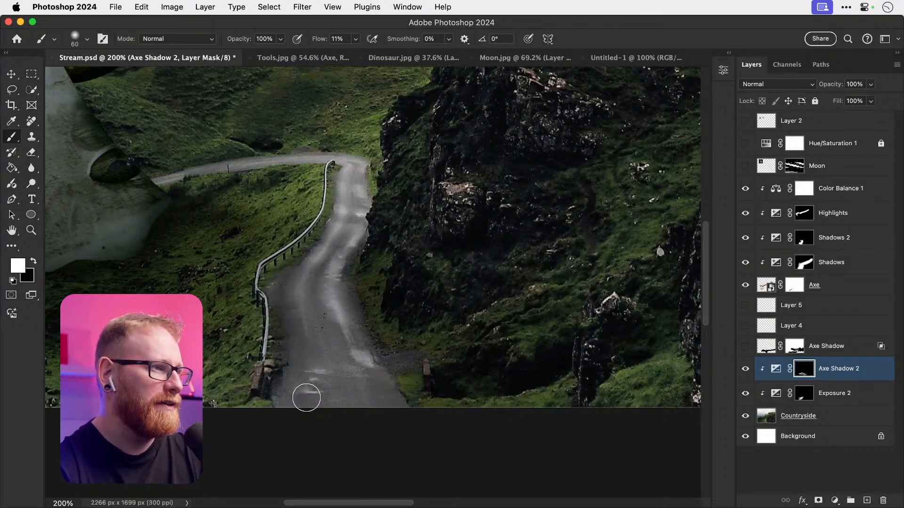
key("bracketright")
key("bracketright")
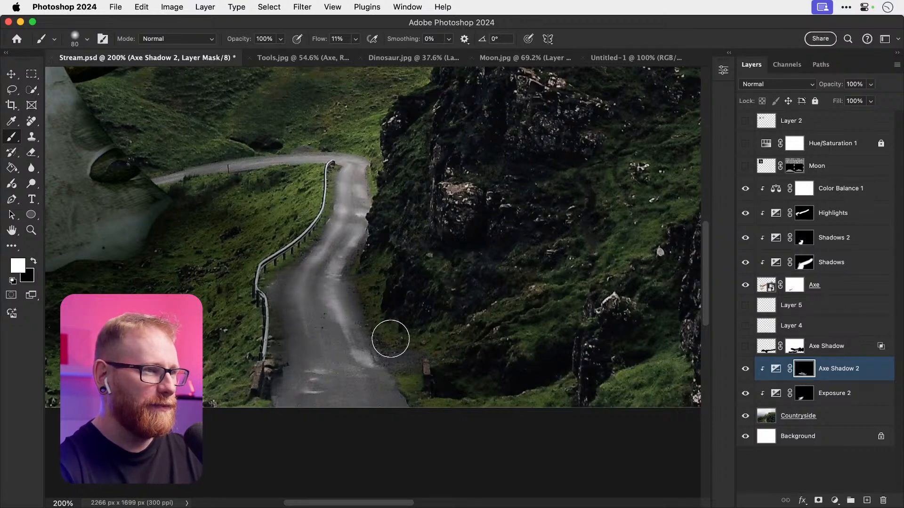
Step: Soften and extend the shadow on the Axe Shadow 2 mask around the guardrail and upper road bend with a 150 px brush
key("super+minus")
key("v")
left_click_drag(360, 309, 471, 375)
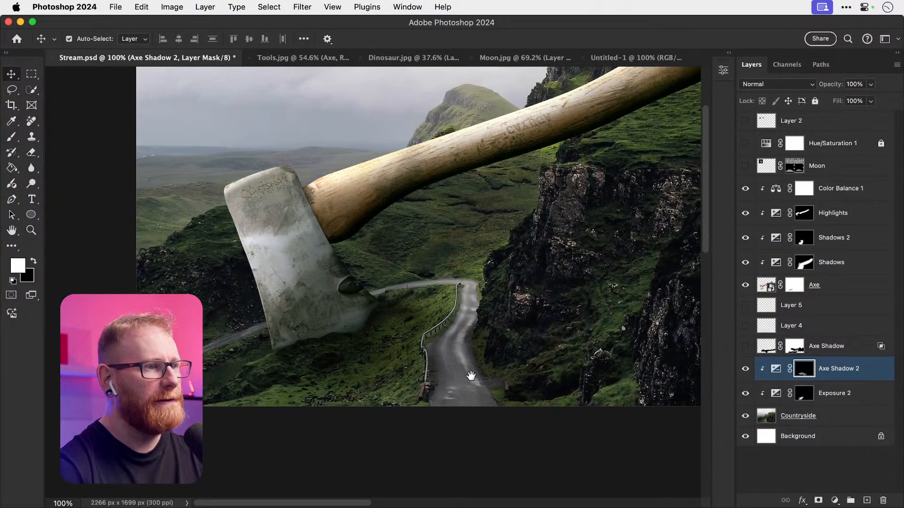
key("b")
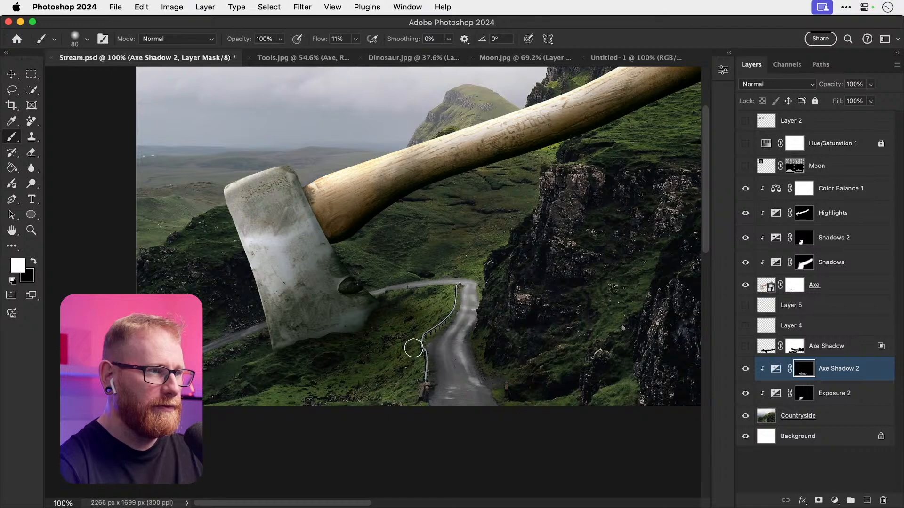
key("bracketright")
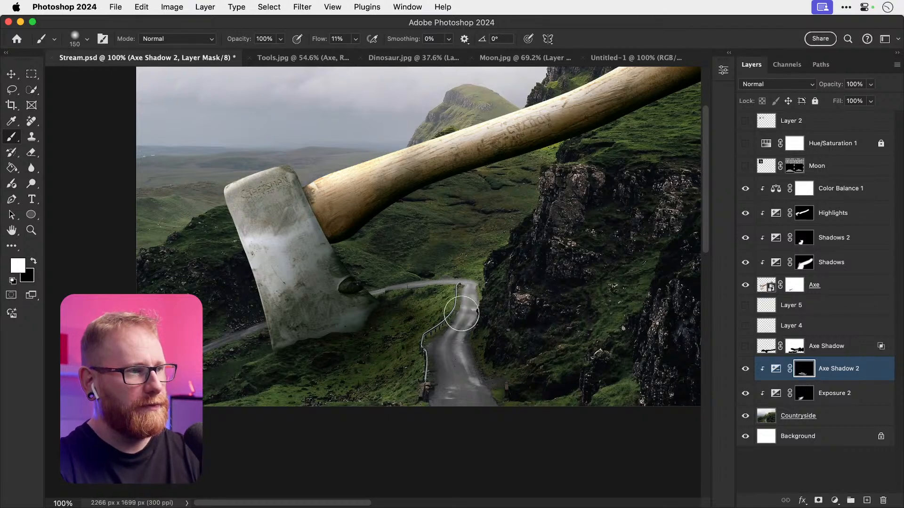
mouse_move(412, 315)
left_mouse_down()
mouse_move(428, 319)
mouse_move(485, 281)
left_mouse_up()
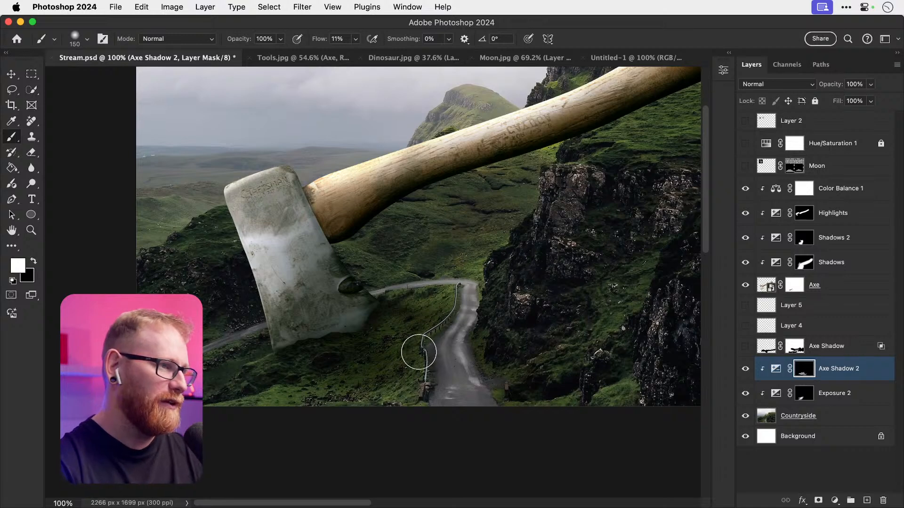
Step: Toggle the Shadows layer off and on to check its effect on the lower part of the blade
key("z")
left_click(308, 337)
left_click(308, 337)
key("v")
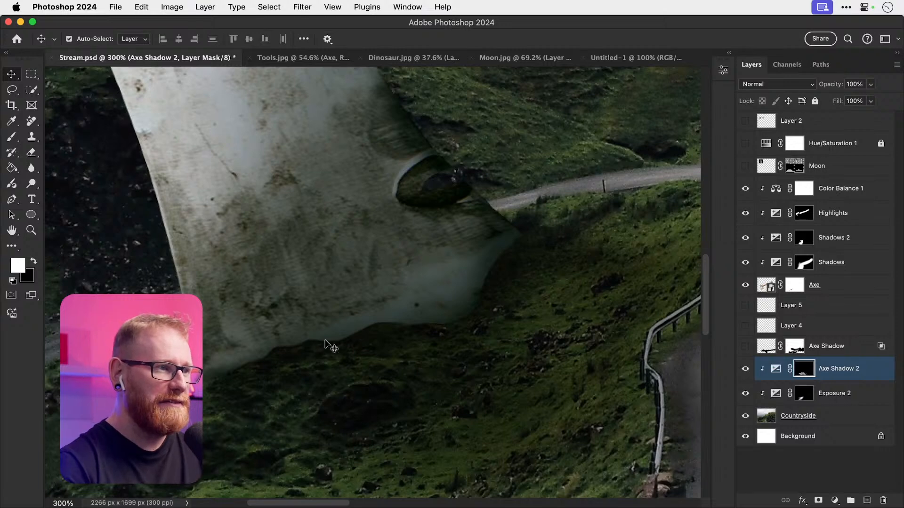
left_click(798, 268)
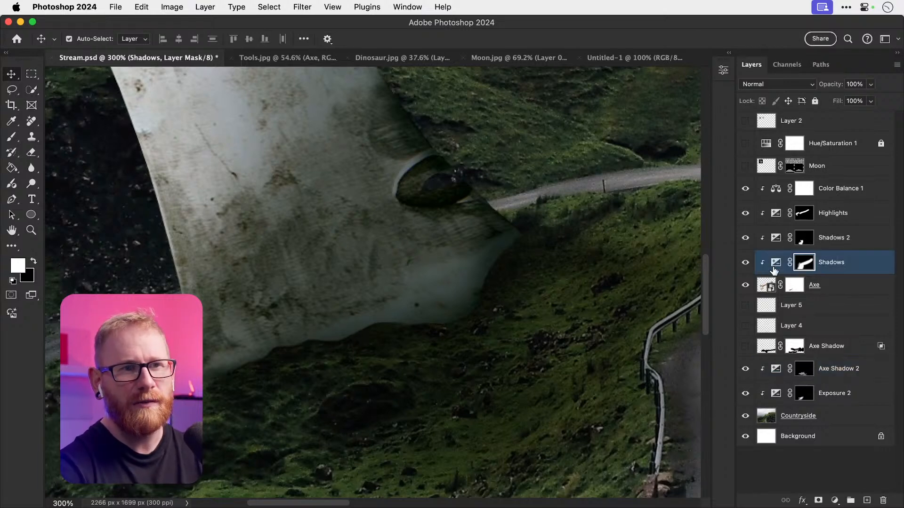
left_click(746, 263)
left_click(745, 262)
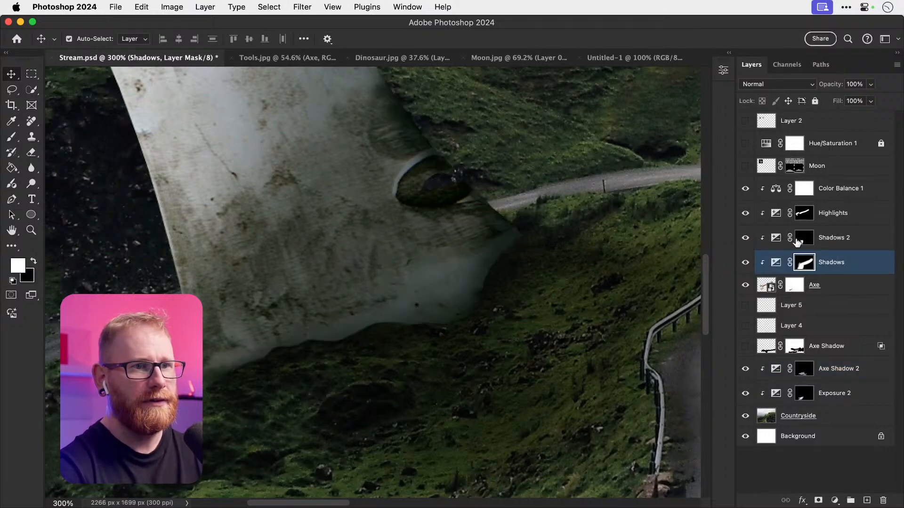
Step: Paint white on the Shadows 2 mask over the lower blade with a 150 px brush at 11% flow
left_click(797, 241)
key("b")
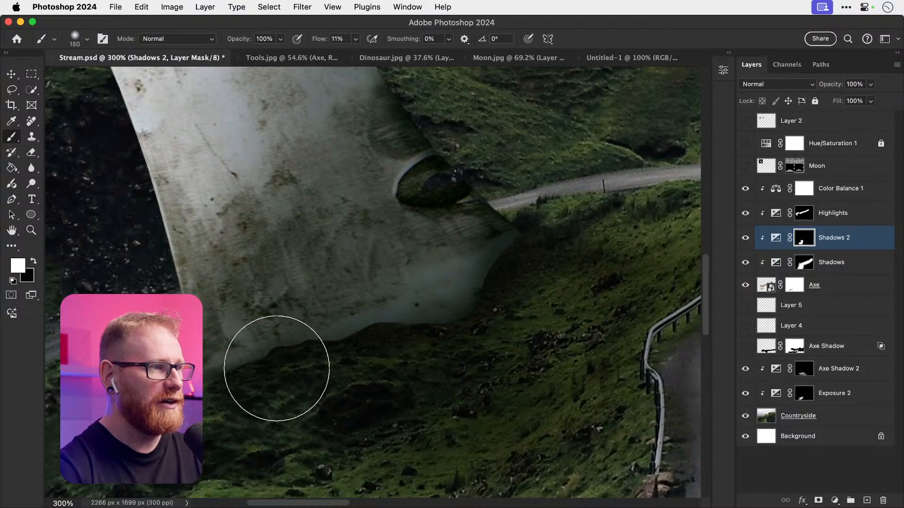
mouse_move(364, 359)
left_mouse_down()
mouse_move(430, 343)
mouse_move(408, 349)
mouse_move(515, 285)
mouse_move(491, 357)
mouse_move(421, 355)
mouse_move(435, 328)
mouse_move(310, 349)
mouse_move(506, 256)
mouse_move(413, 305)
mouse_move(375, 288)
mouse_move(379, 299)
mouse_move(382, 267)
mouse_move(354, 248)
left_mouse_up()
key("super+1")
key("v")
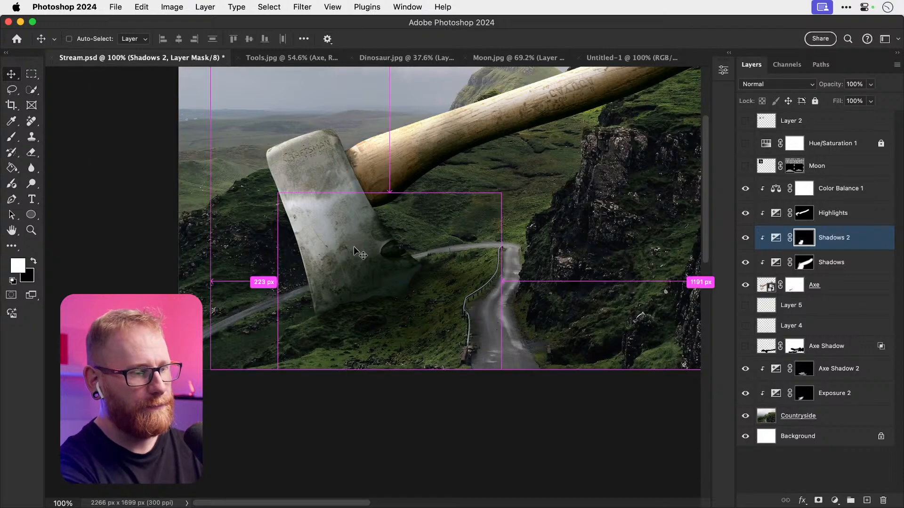
key("super+0")
key("b")
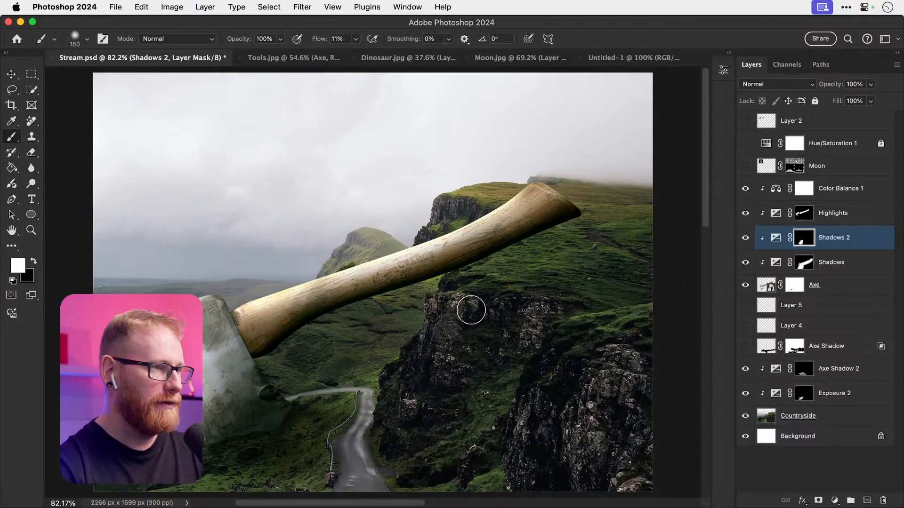
key("super+shift+z")
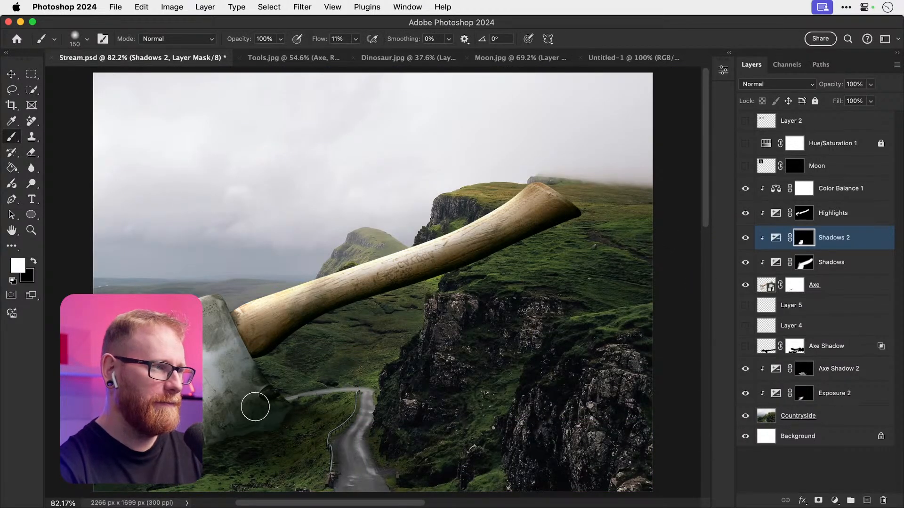
mouse_move(233, 438)
left_mouse_down()
mouse_move(210, 451)
mouse_move(220, 457)
mouse_move(222, 434)
mouse_move(209, 425)
mouse_move(300, 410)
mouse_move(262, 429)
mouse_move(236, 382)
mouse_move(257, 288)
mouse_move(275, 386)
mouse_move(271, 351)
mouse_move(229, 410)
mouse_move(281, 277)
mouse_move(301, 289)
mouse_move(279, 281)
mouse_move(241, 331)
mouse_move(252, 377)
left_mouse_up()
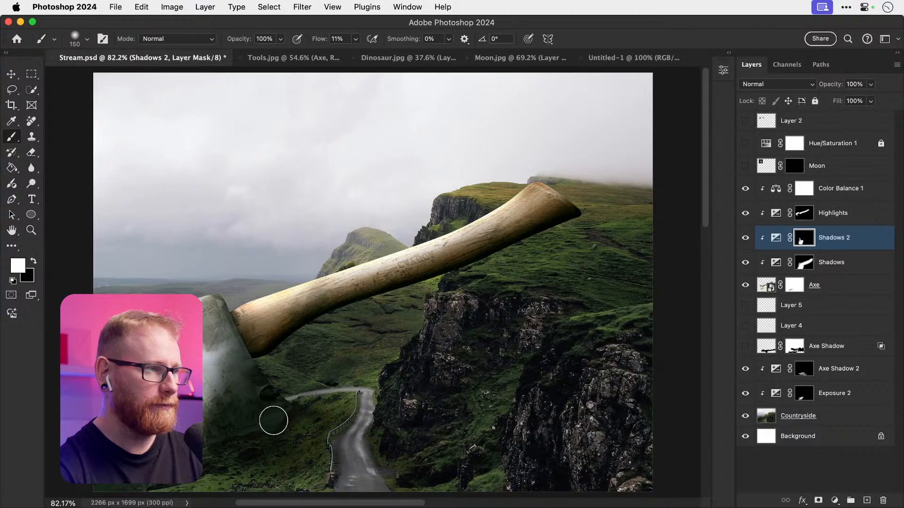
Step: Set the Shadows 2 Exposure adjustment to an exposure of -1.46 and a gamma correction of 0.64
key("v")
left_click(840, 241)
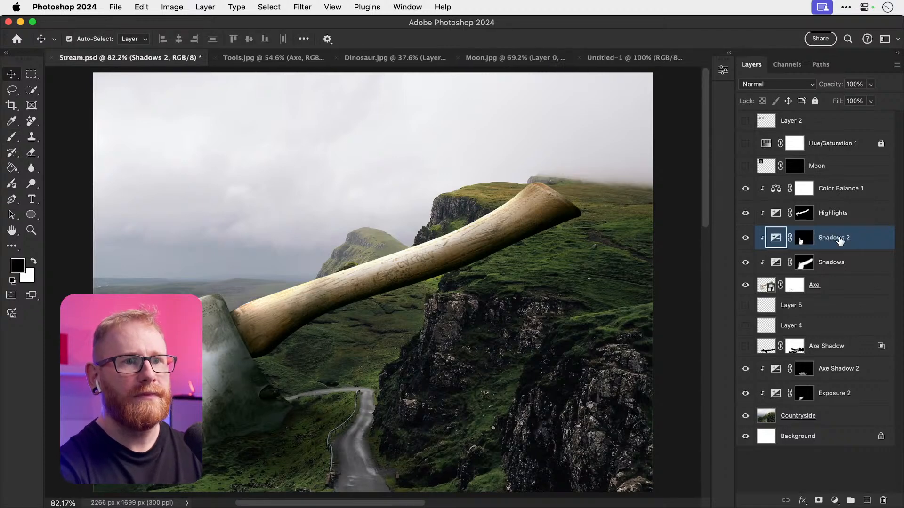
double_click(776, 239)
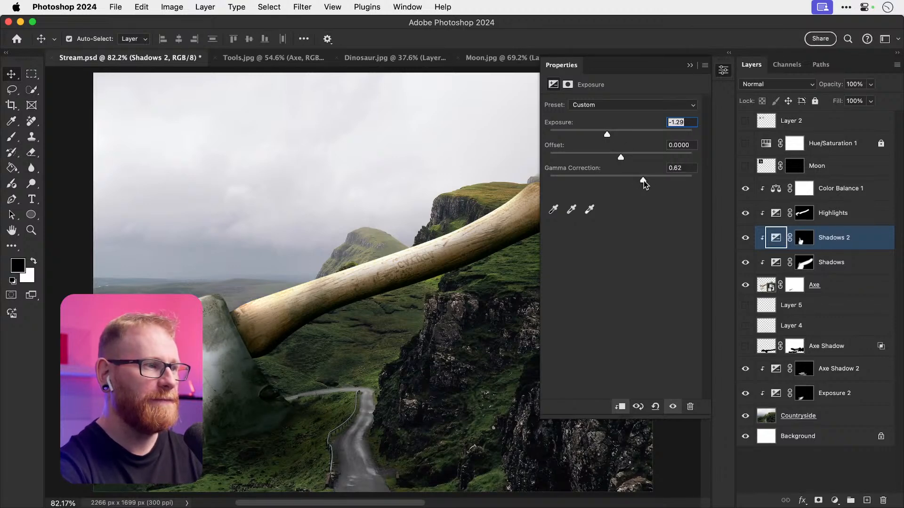
left_click_drag(415, 332, 552, 263)
left_click_drag(371, 356, 420, 361)
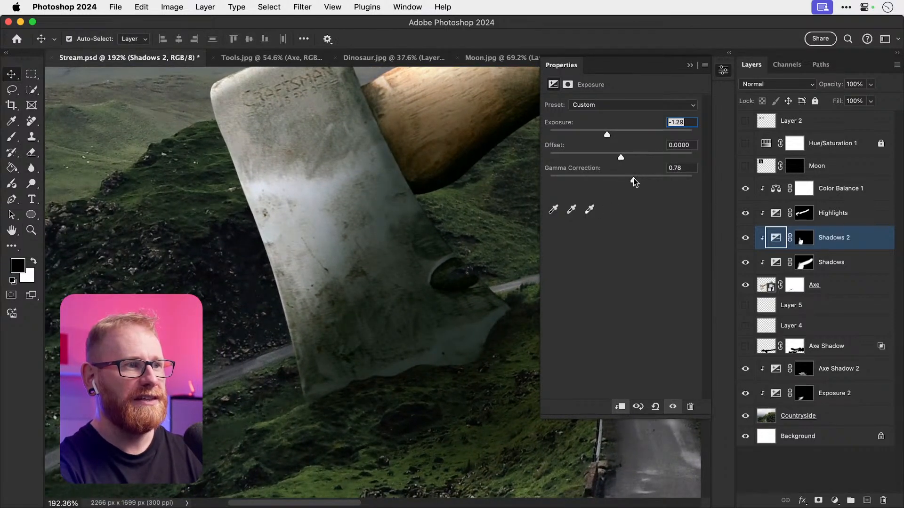
left_click_drag(635, 182, 644, 184)
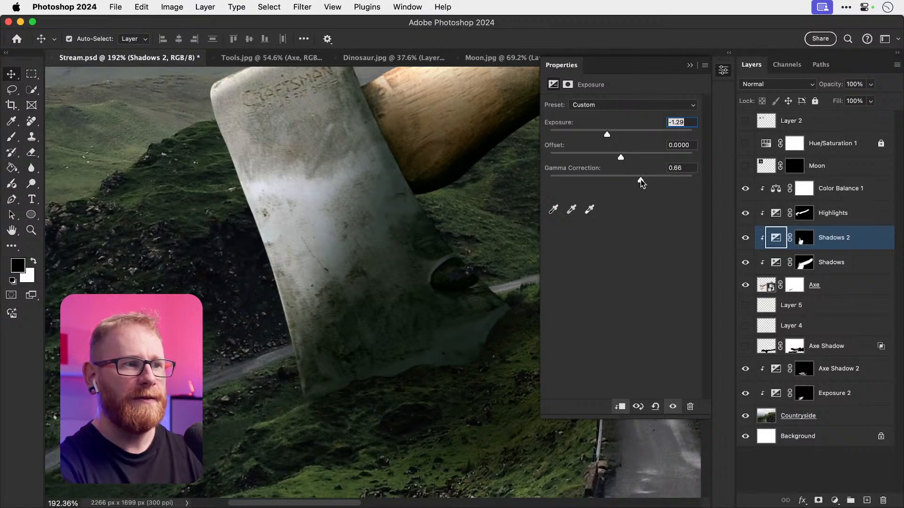
left_click_drag(609, 137, 607, 136)
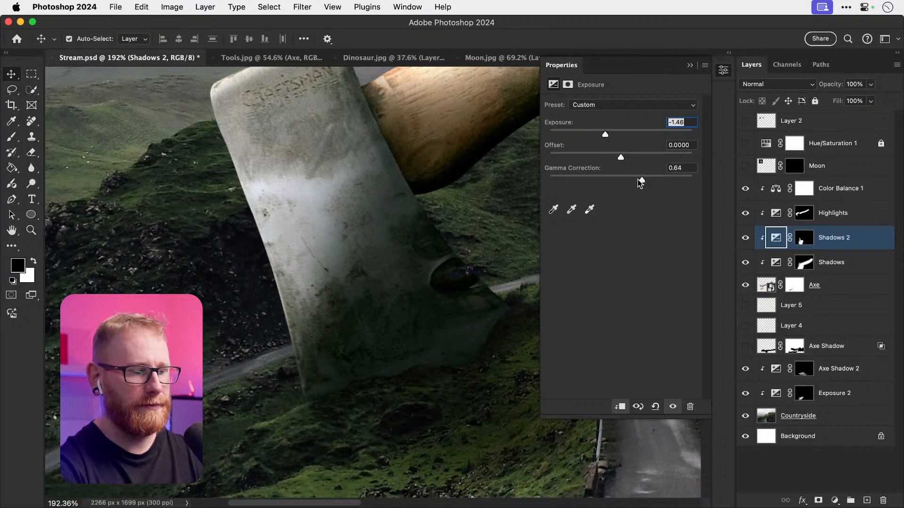
key("super+0")
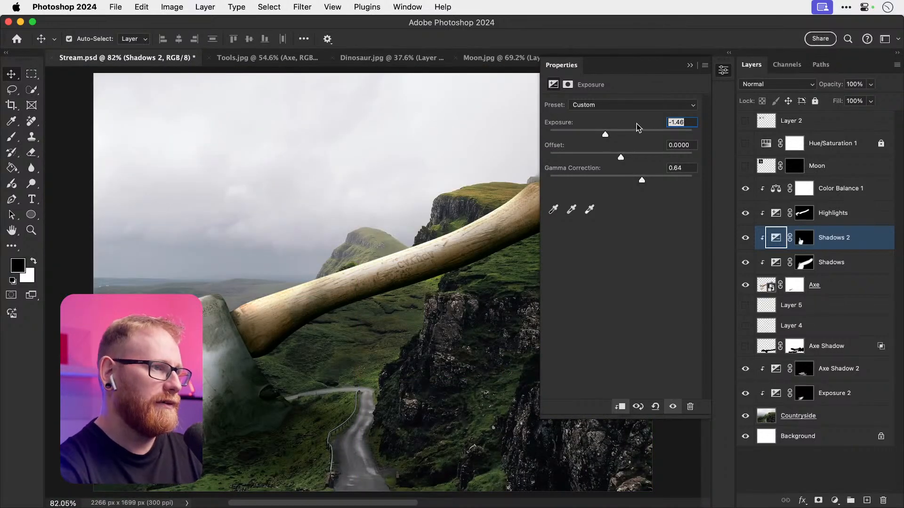
left_click(723, 70)
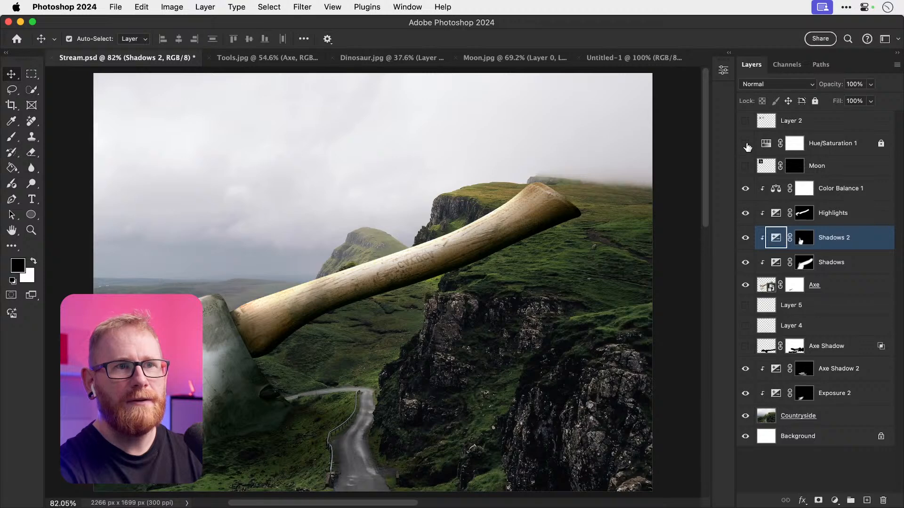
Step: Check the composite's tones by briefly showing the Hue/Saturation 1 layer, hide it again and save the document
left_click(746, 144)
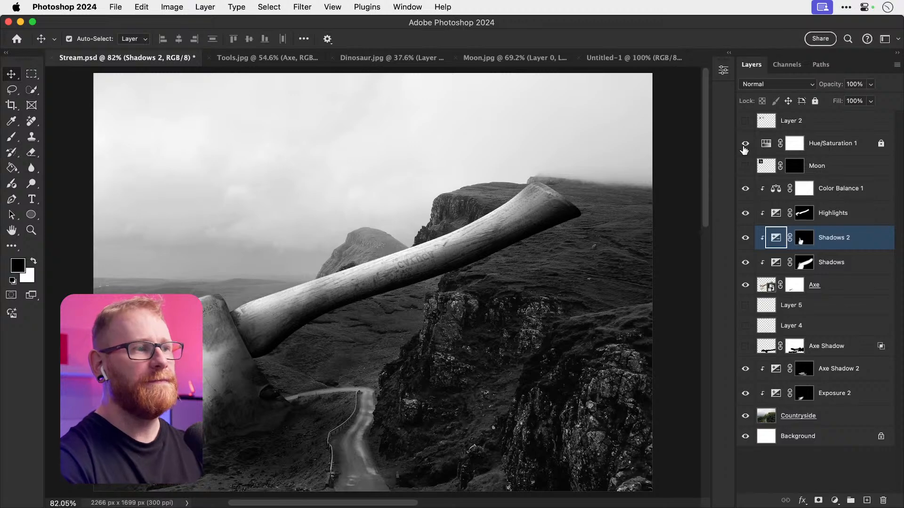
left_click(745, 144)
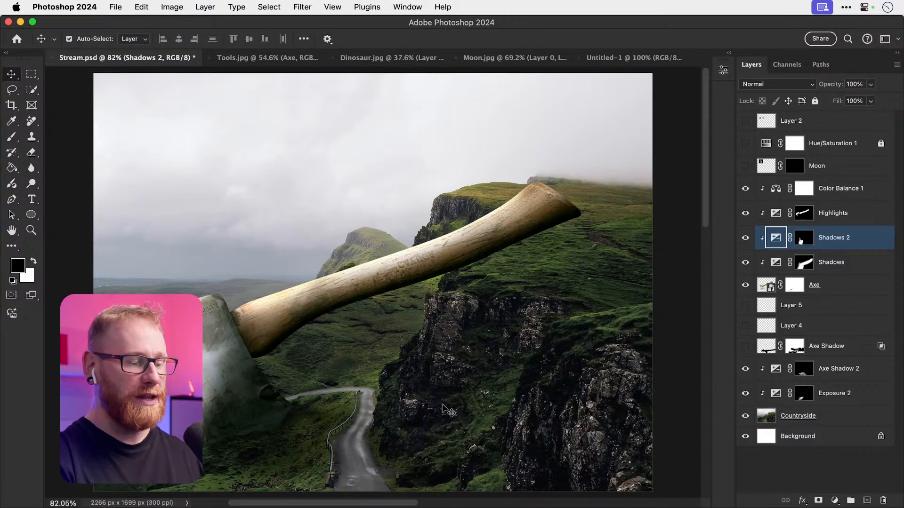
key("super")
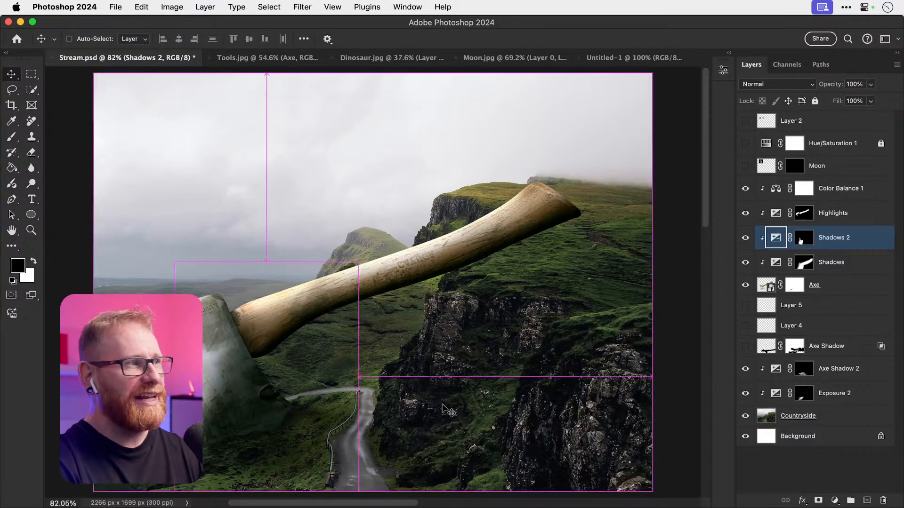
key("super+s")
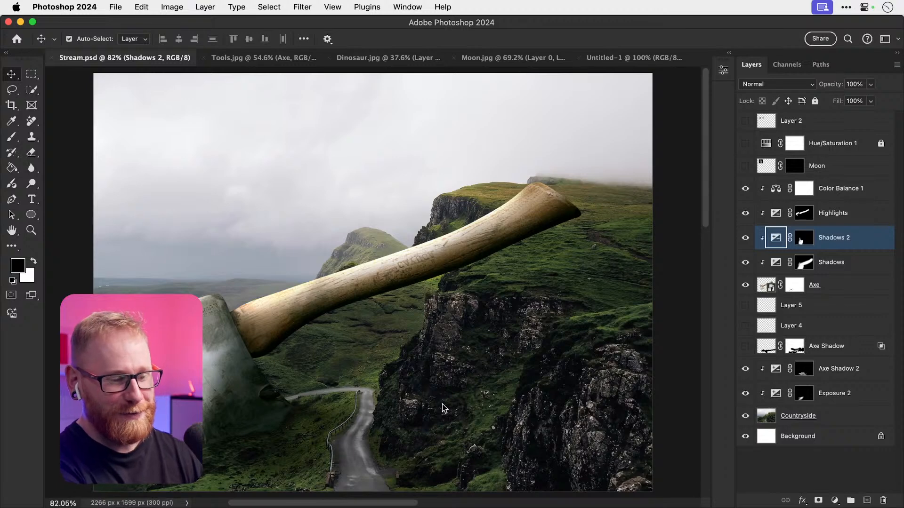
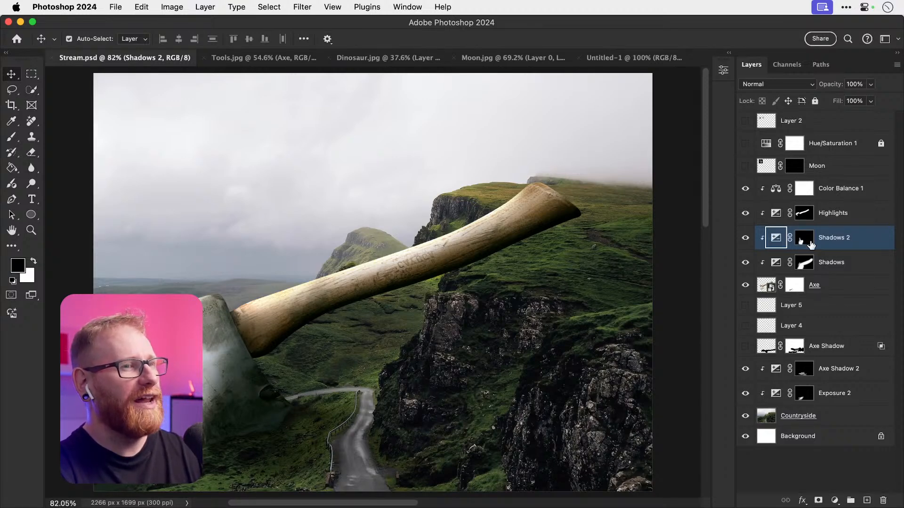
Step: Inspect the shading where the axe blade meets the grass up close and in the full composition
key("b")
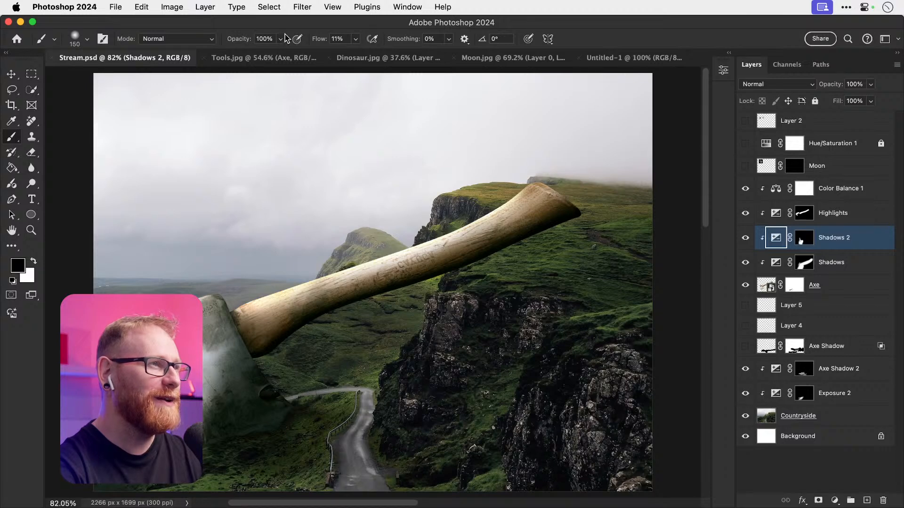
key("v")
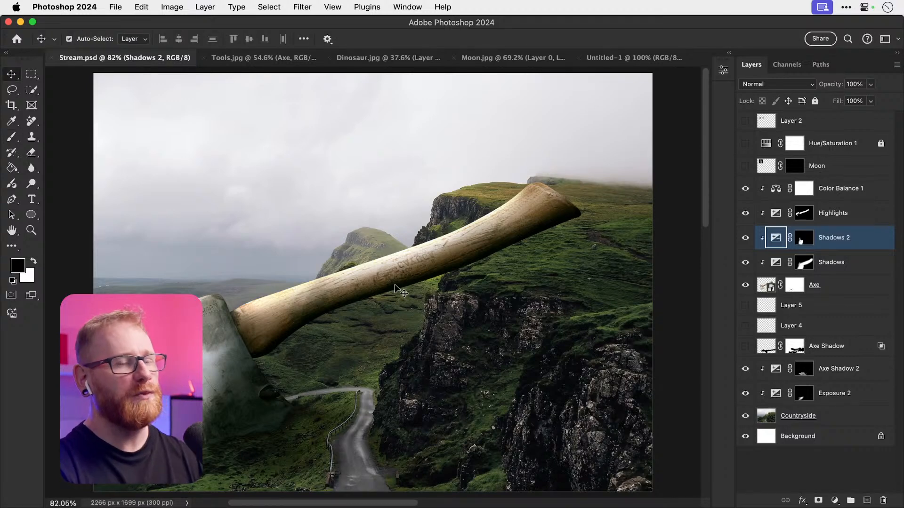
key("b")
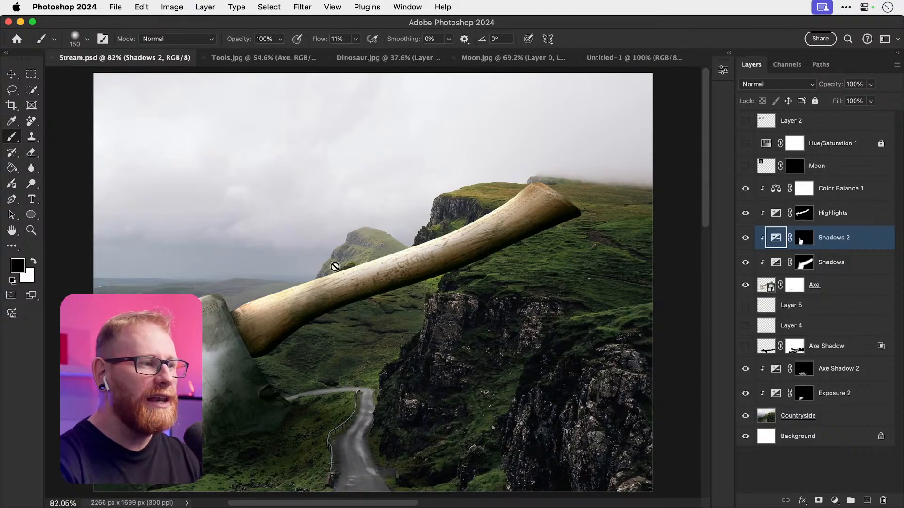
scroll(333, 264, "down", 2)
key("v")
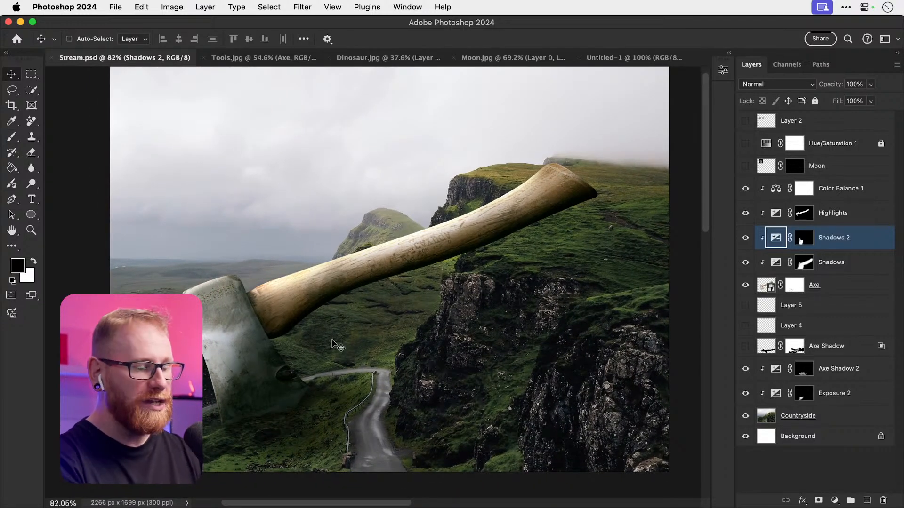
key("super+0")
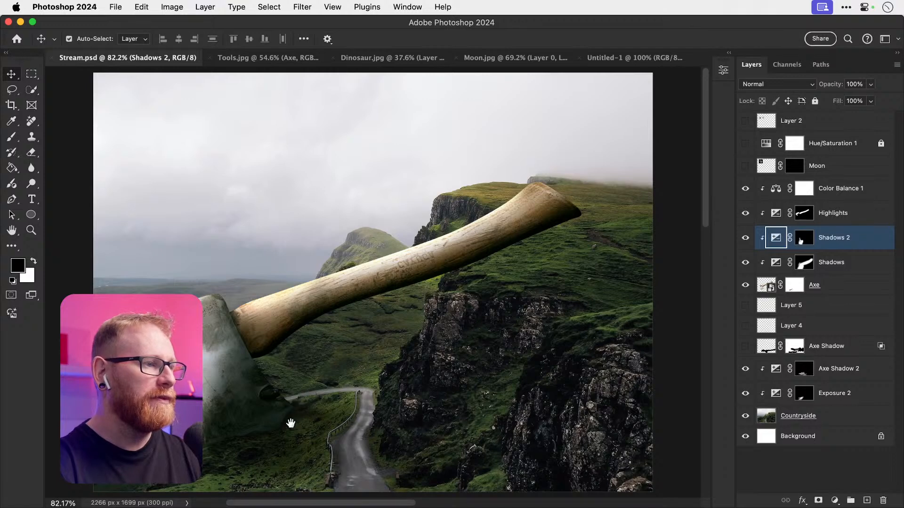
left_click_drag(290, 424, 366, 401)
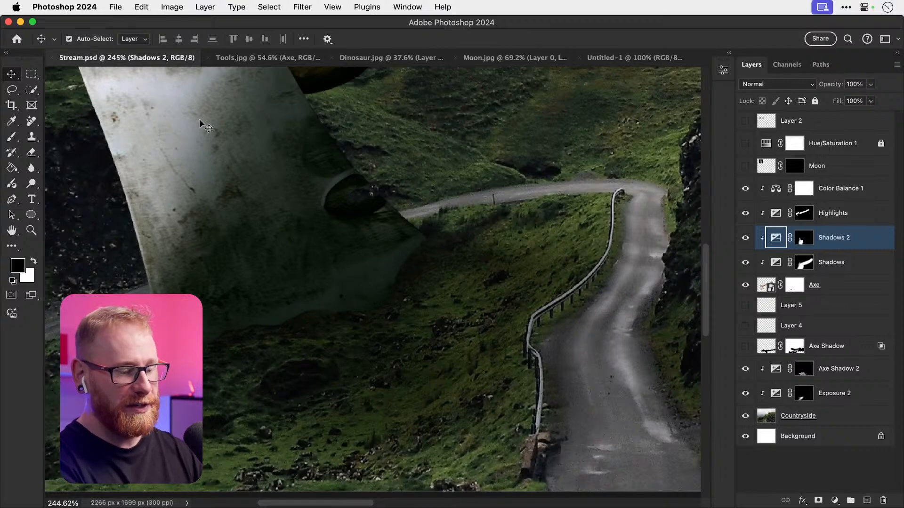
key("super+0")
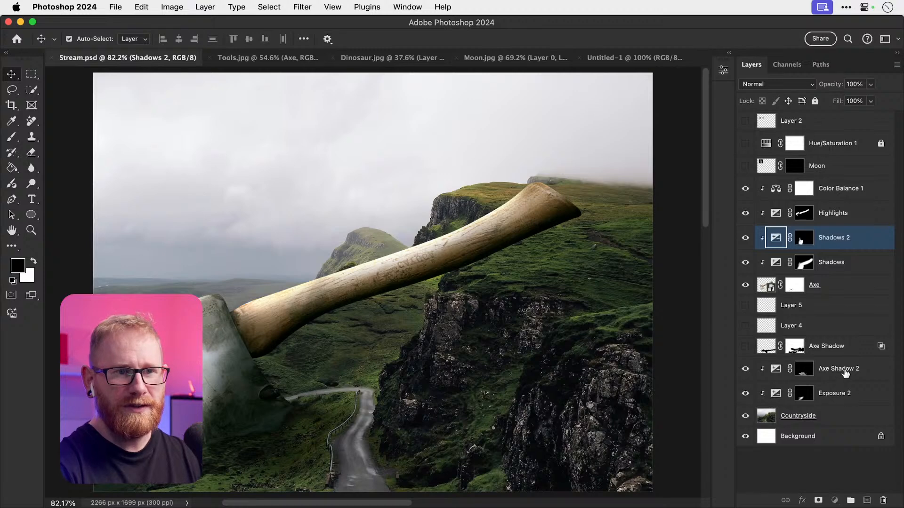
Step: Add a Solid Color fill layer above Axe Shadow 2 with the red #af5050
left_click(804, 369)
key("x")
left_click(835, 500)
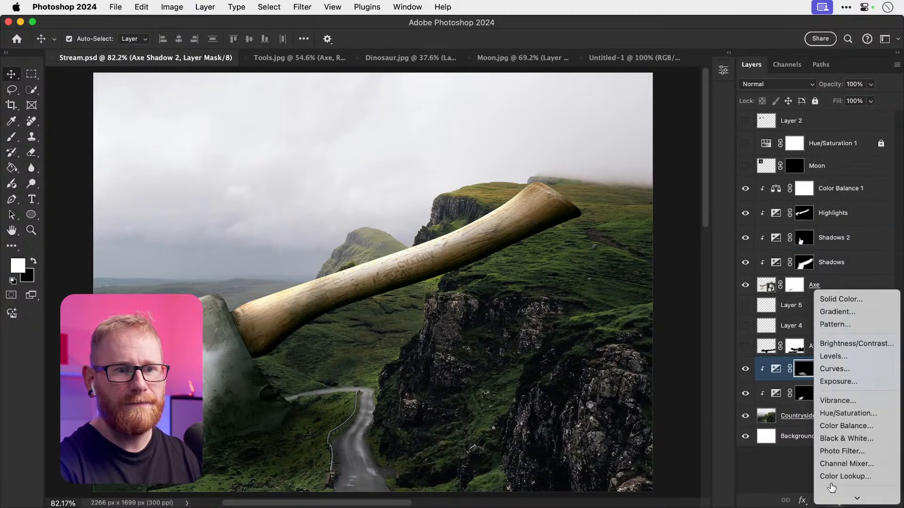
left_click(841, 298)
left_click(520, 222)
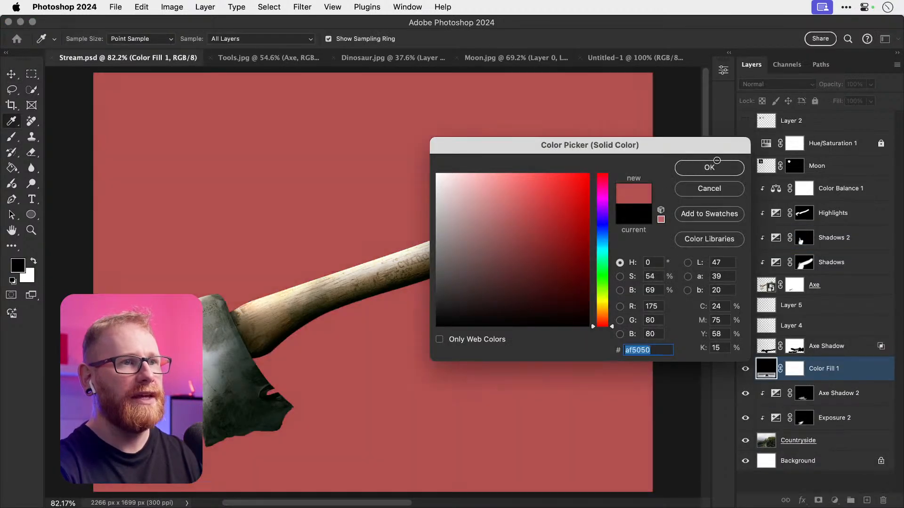
left_click(709, 168)
Step: Hide the new fill layer to sample the pale sky, change its colour to #ebecee and show it again
left_click(746, 369)
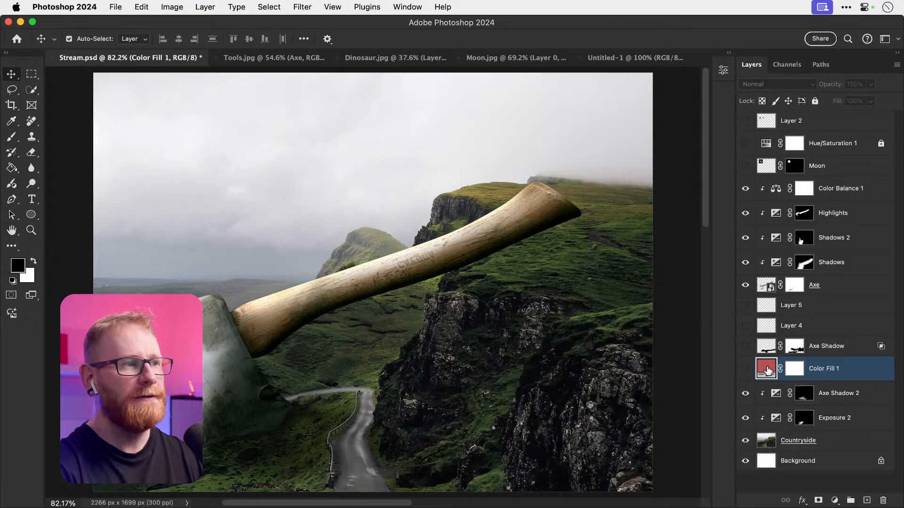
double_click(766, 370)
left_click(157, 173)
left_click(174, 162)
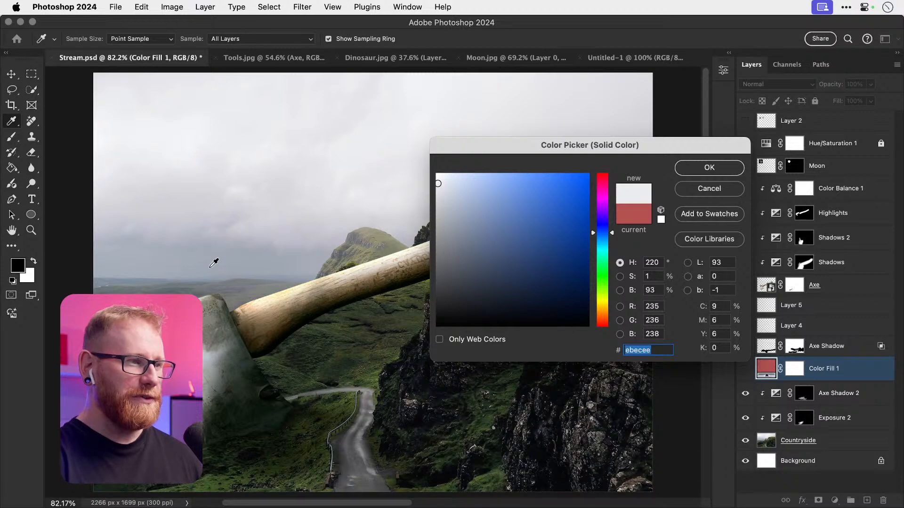
left_click(699, 171)
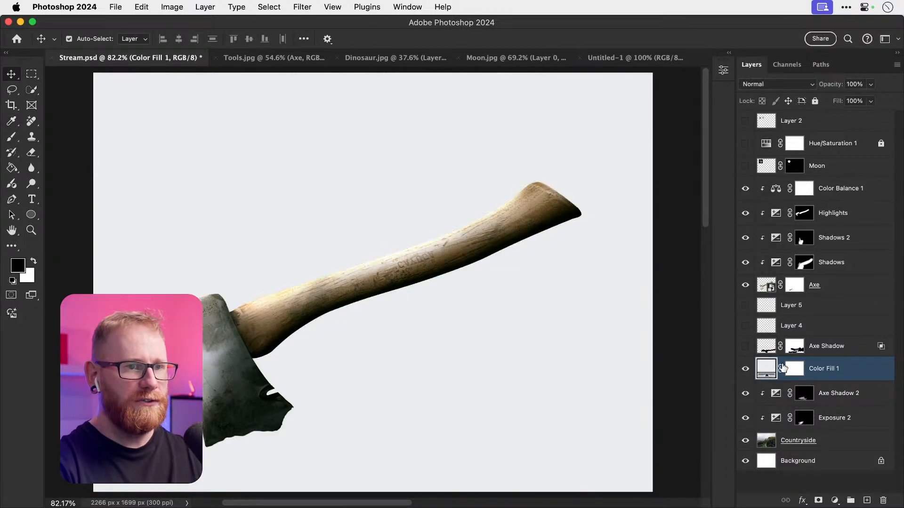
Step: Invert the Color Fill 1 layer mask to black and activate the Brush tool with white as foreground
left_click(795, 369)
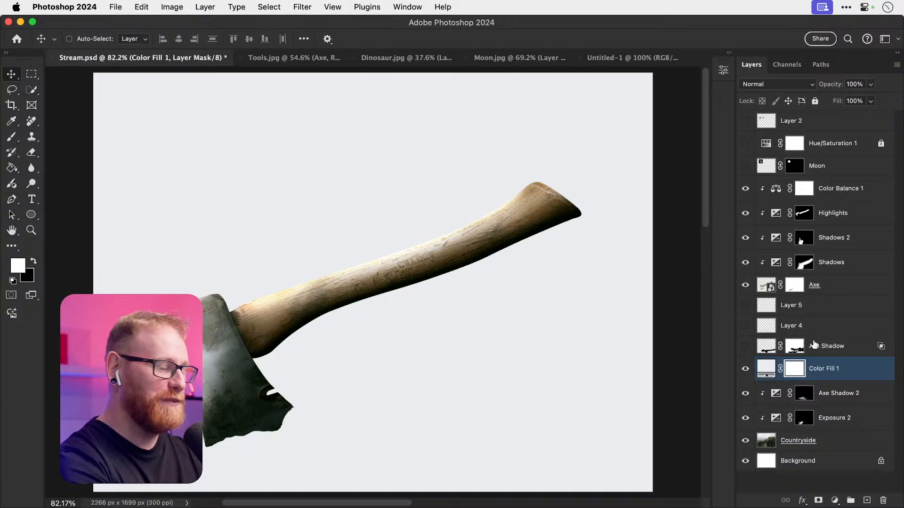
key("super+i")
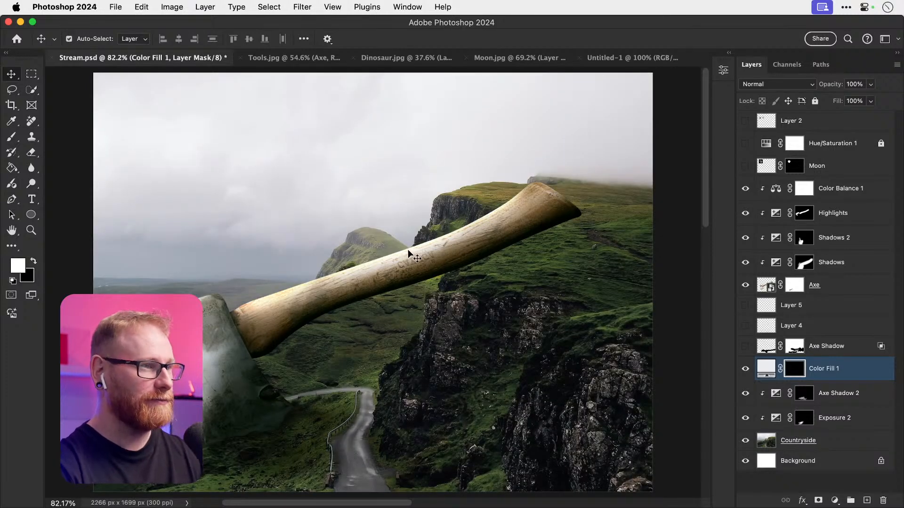
key("b")
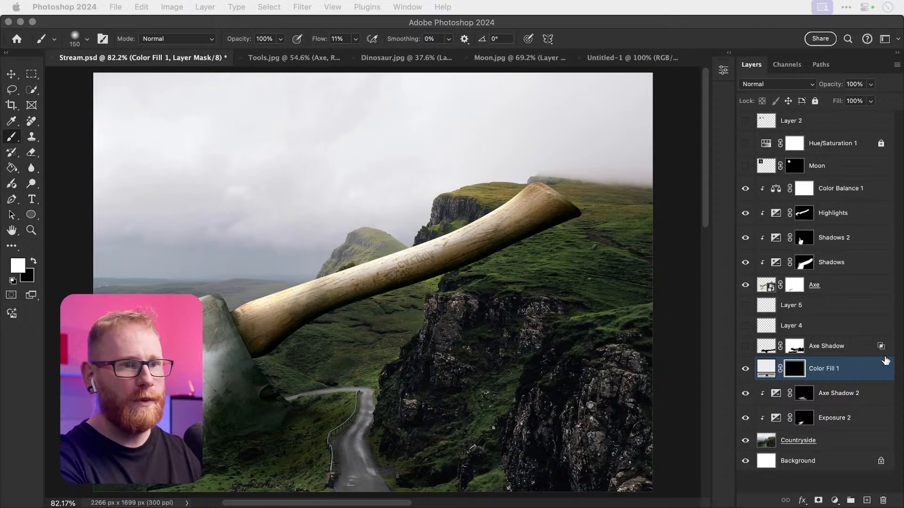
left_click(796, 375)
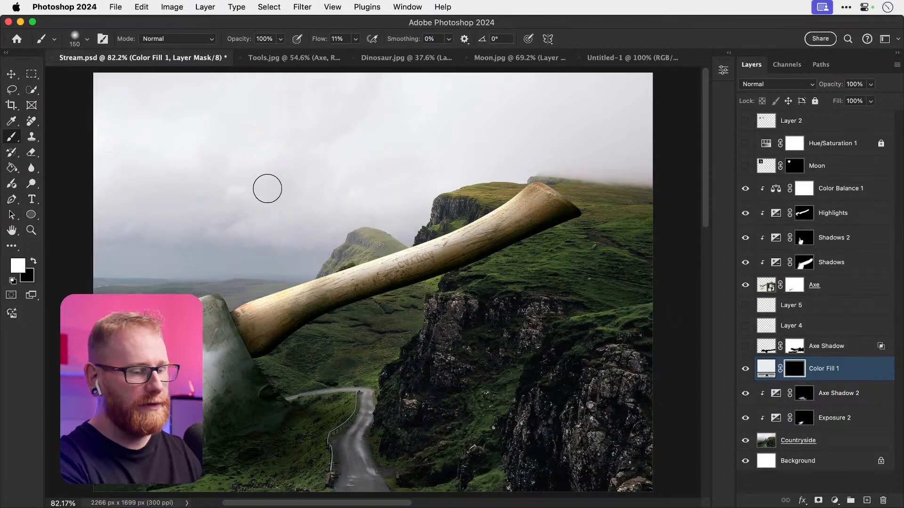
Step: Enlarge the soft brush to 600 px and set its flow to 2%
key("bracketright")
key("bracketright")
key("bracketright")
key("bracketright")
key("bracketright")
key("bracketright")
key("bracketright")
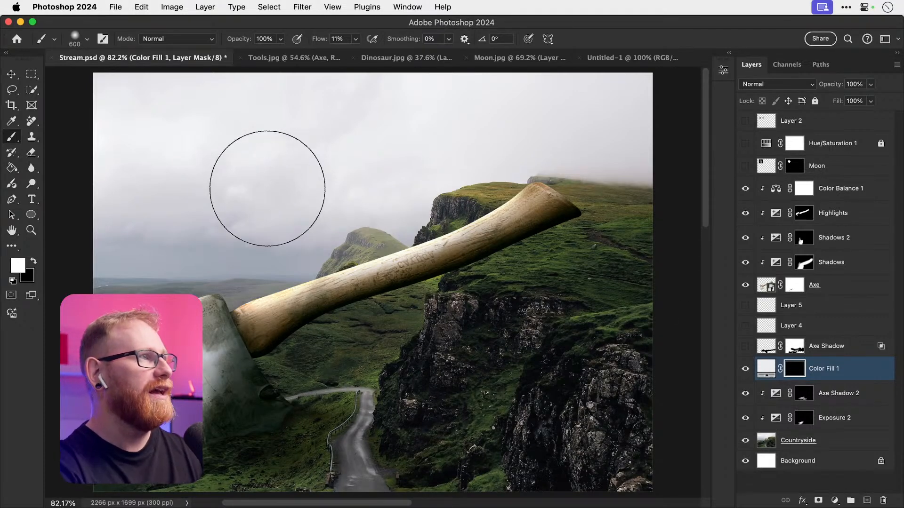
left_click(87, 39)
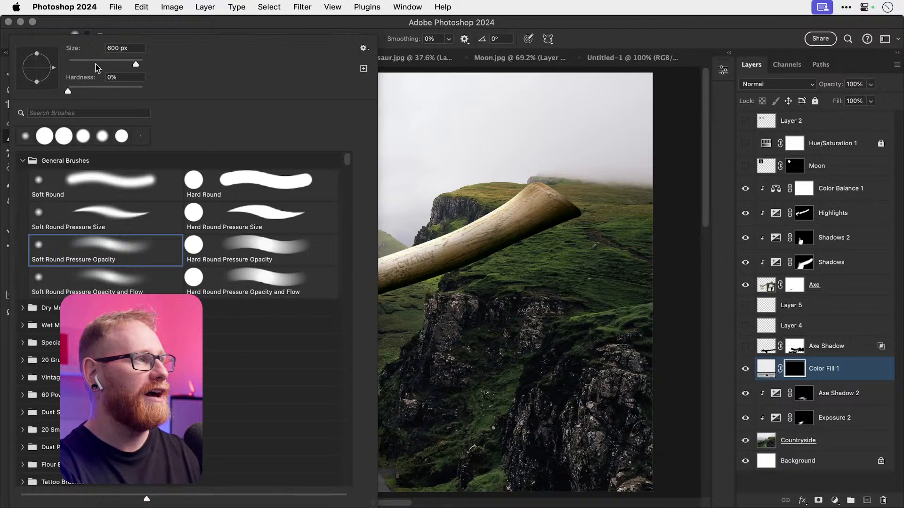
left_click(87, 34)
left_click(337, 39)
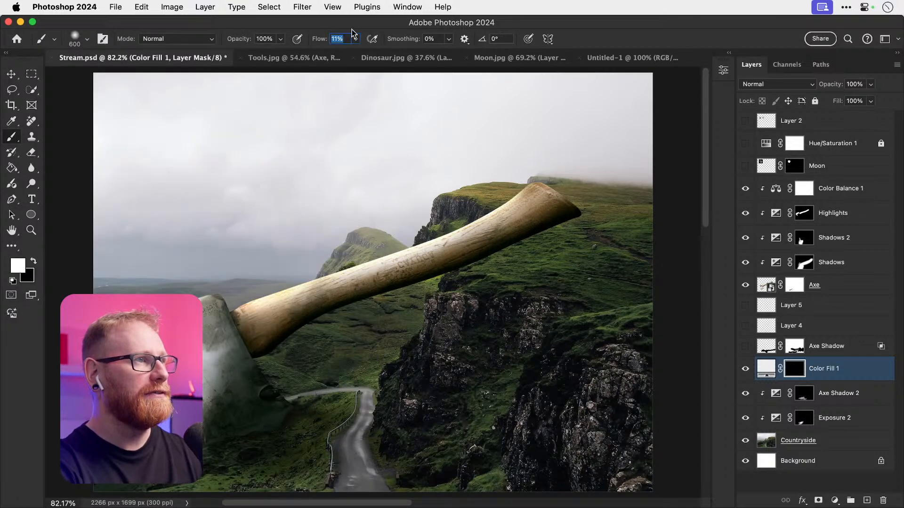
key("Return")
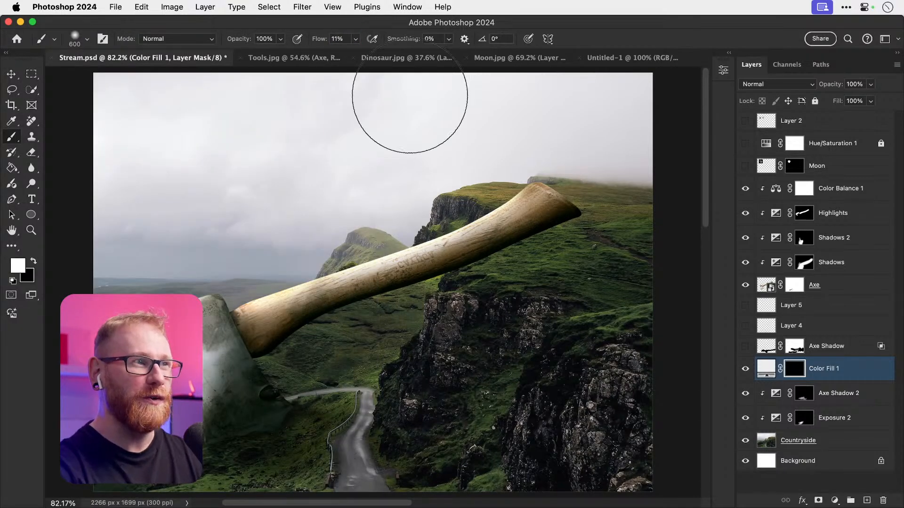
left_click(343, 39)
type("2")
key("Return")
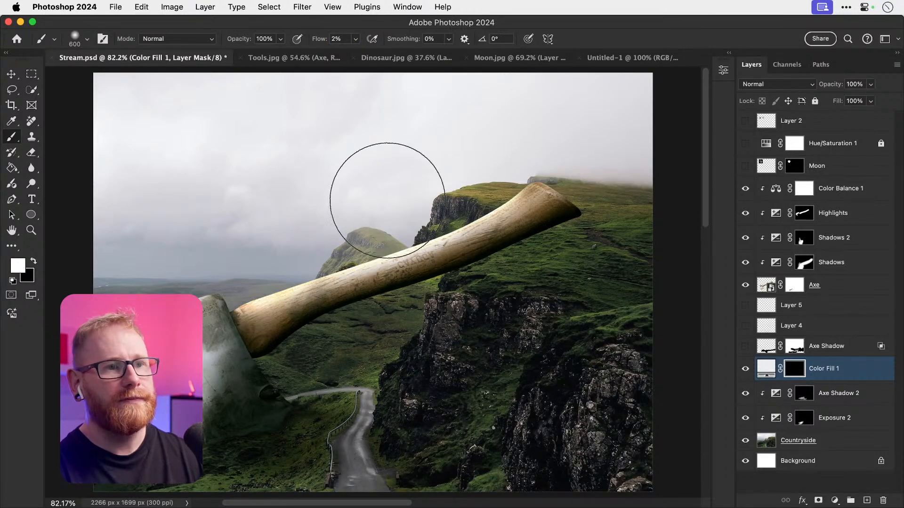
Step: Hide the Axe layer and paint white haze on the Color Fill 1 mask over the distant horizon and hills with a 300 px brush
left_click(745, 285)
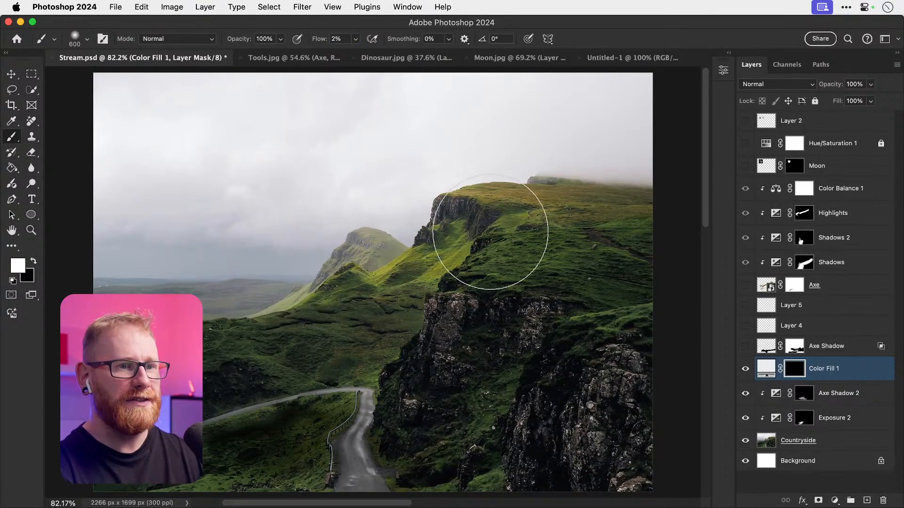
mouse_move(214, 248)
left_mouse_down()
mouse_move(146, 252)
mouse_move(273, 228)
mouse_move(159, 252)
mouse_move(171, 263)
left_mouse_up()
key("super+z")
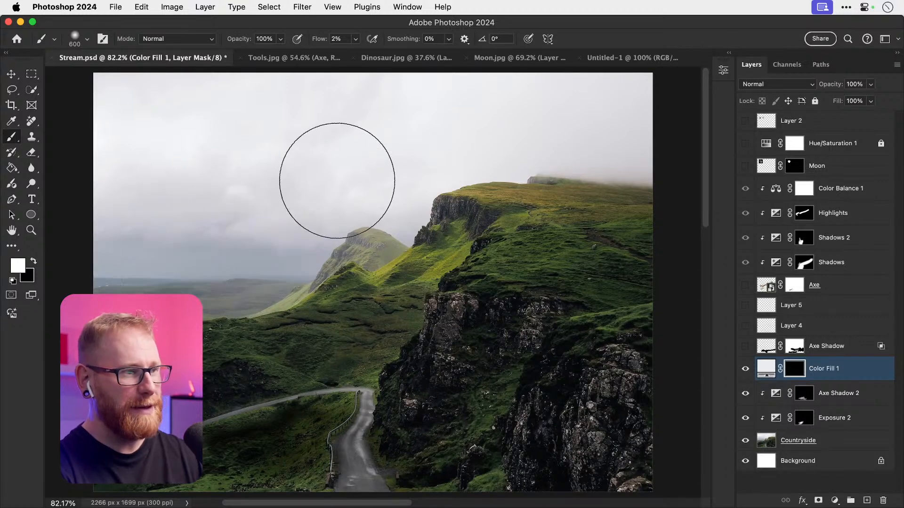
key("bracketleft")
key("bracketleft")
key("bracketleft")
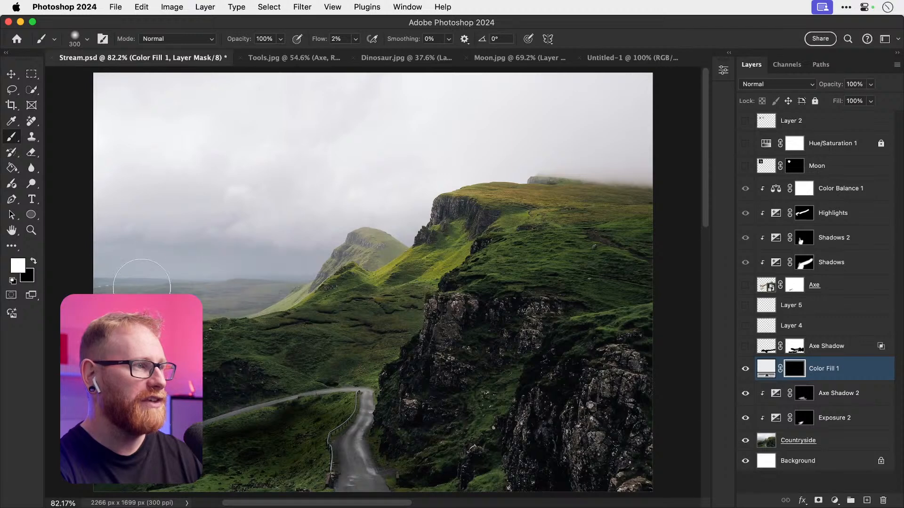
mouse_move(201, 283)
left_mouse_down()
mouse_move(343, 262)
mouse_move(289, 254)
left_mouse_up()
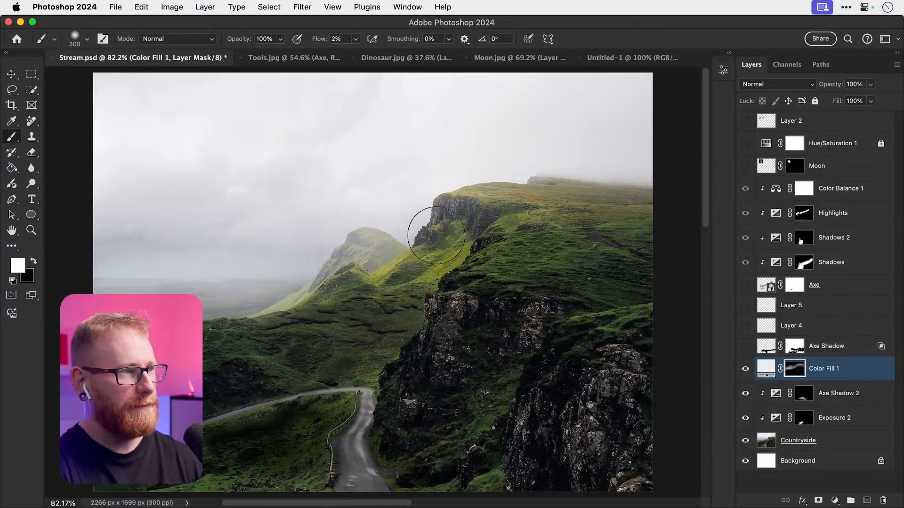
Step: Compare the landscape with and without the haze by toggling the Color Fill 1 layer's visibility
left_click(745, 369)
left_click(746, 370)
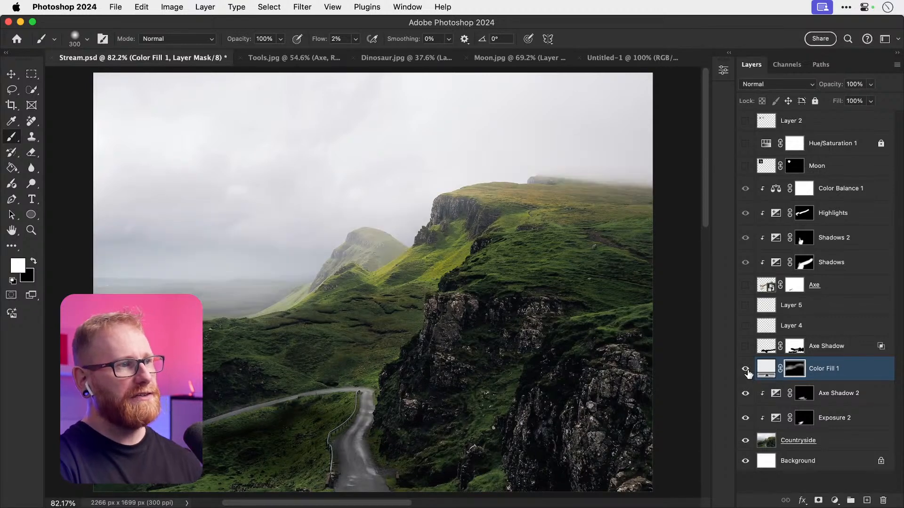
left_click(746, 371)
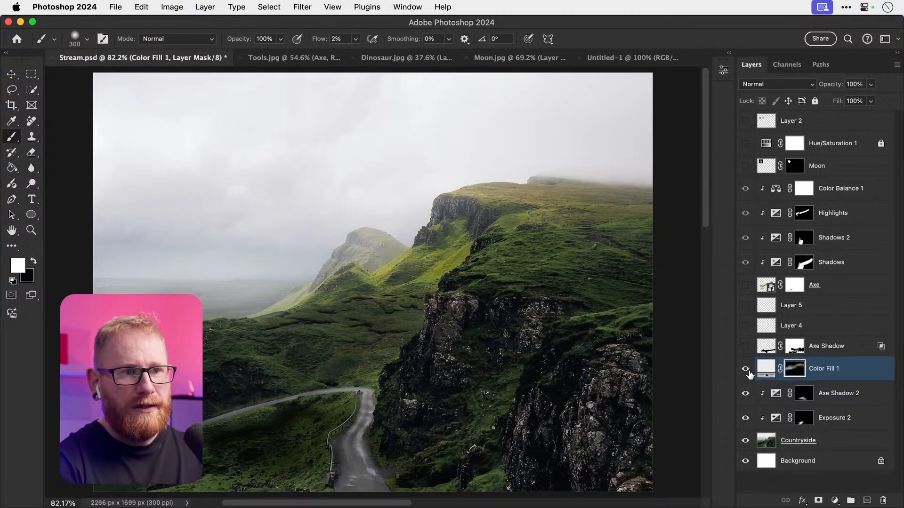
double_click(766, 372)
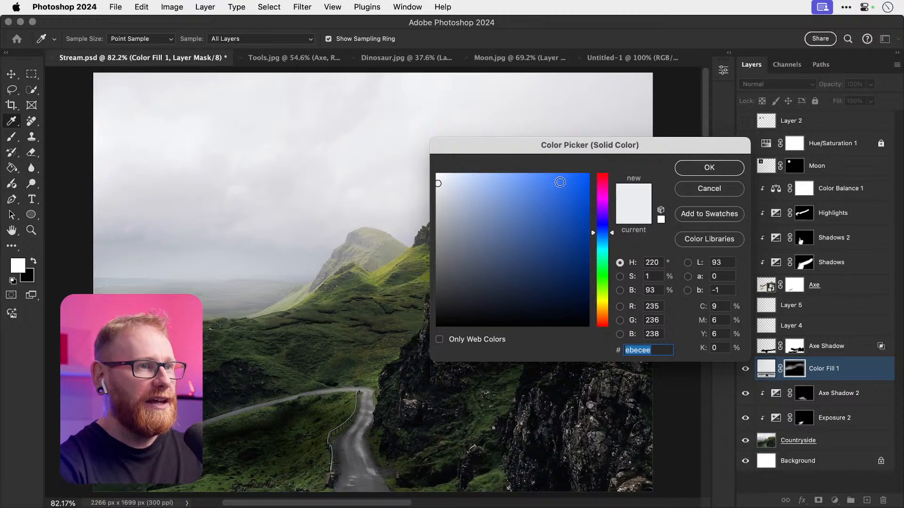
left_click_drag(604, 182, 604, 173)
left_click_drag(507, 207, 546, 157)
left_click(729, 194)
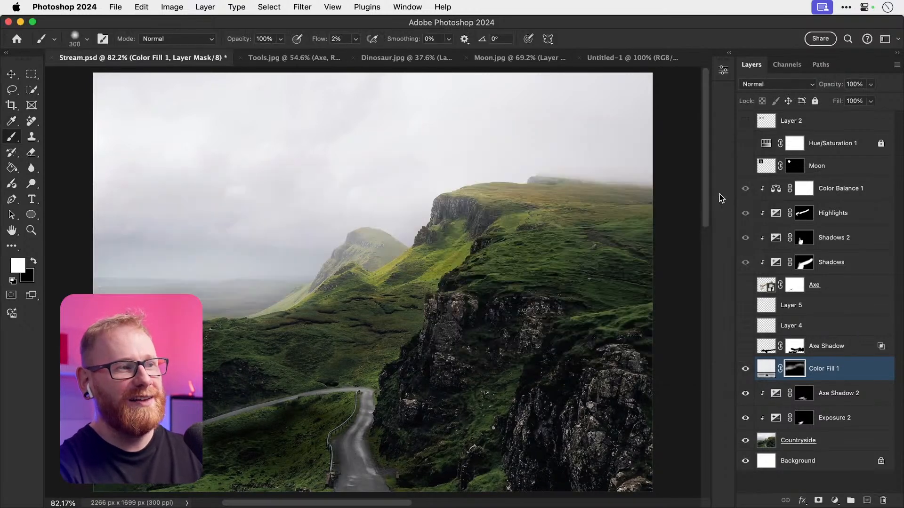
left_click(870, 85)
left_click_drag(848, 101, 875, 101)
left_click(847, 377)
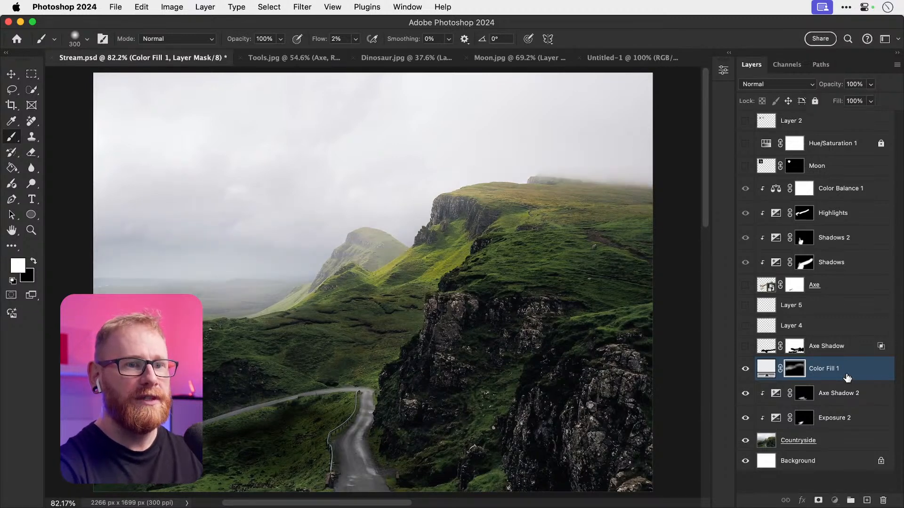
Step: Show the Axe layer briefly to check the haze behind the handle, and hide it again
left_click(846, 378)
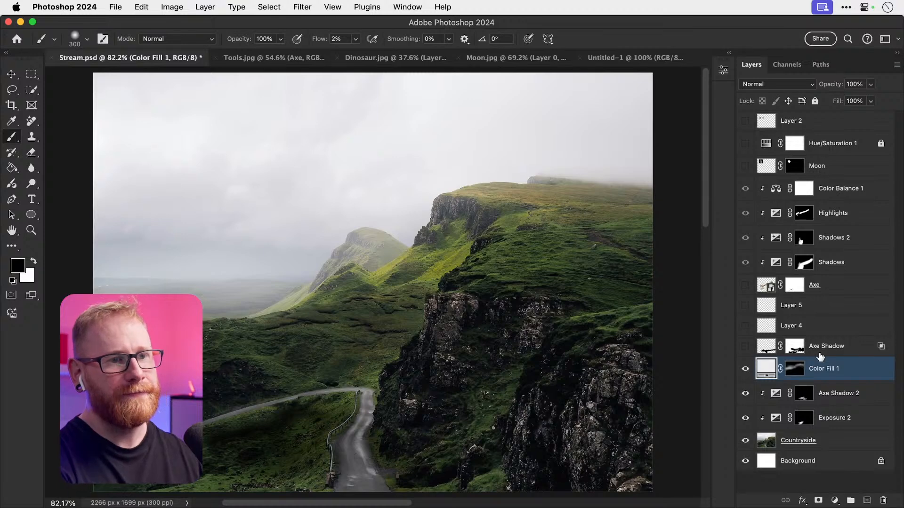
left_click(746, 285)
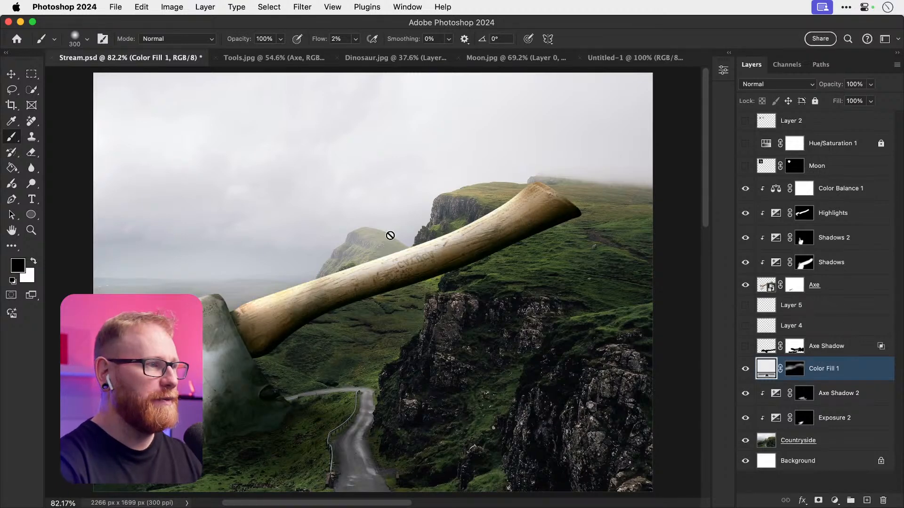
key("v")
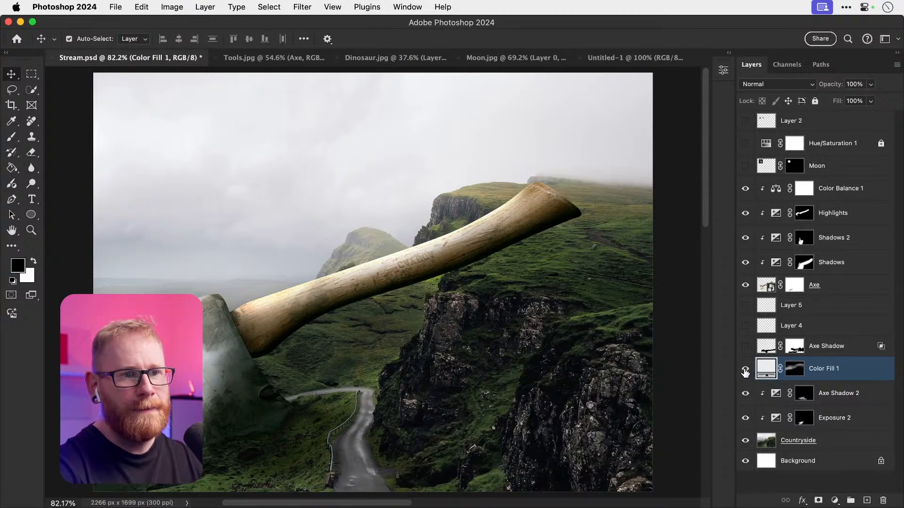
left_click(746, 285)
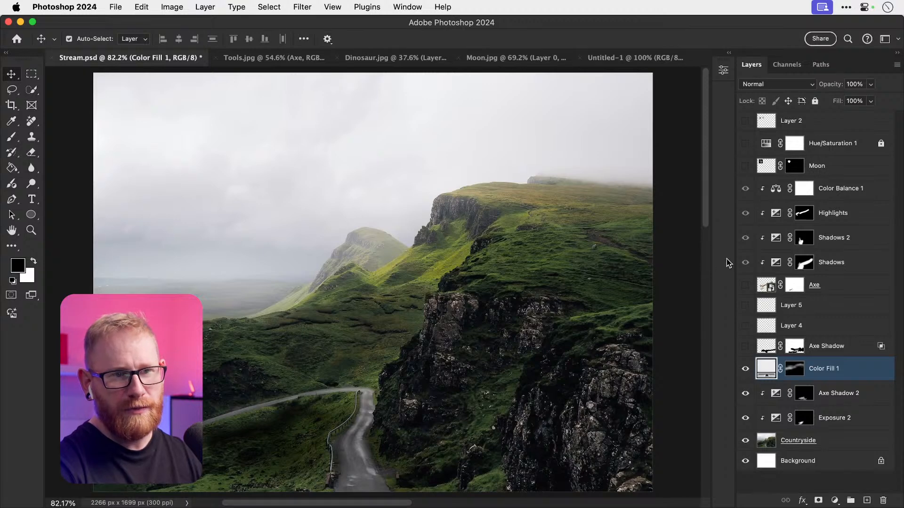
Step: Convert the Countryside layer to a smart object
left_click_drag(812, 448, 824, 447)
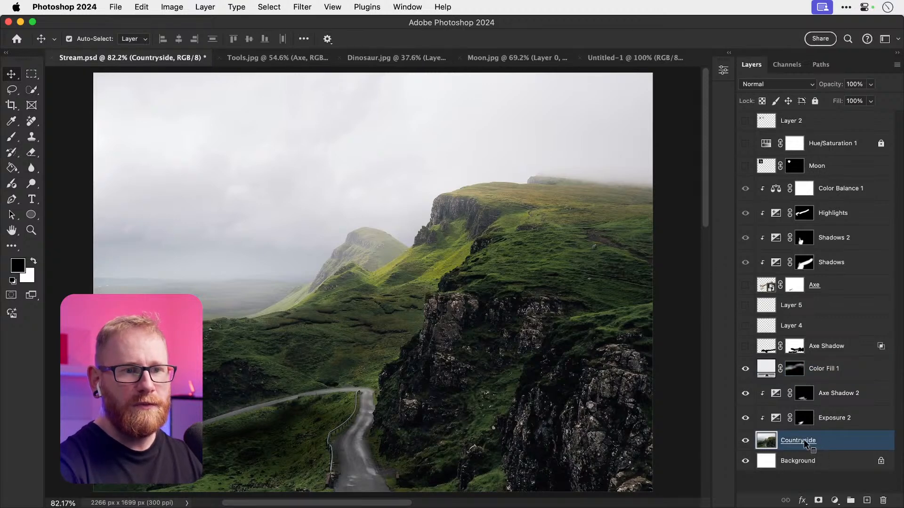
right_click(805, 441)
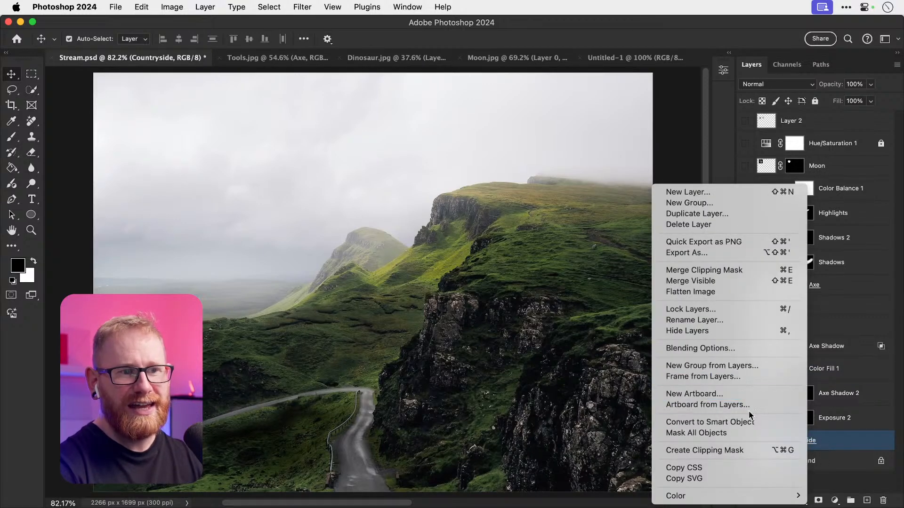
left_click(741, 422)
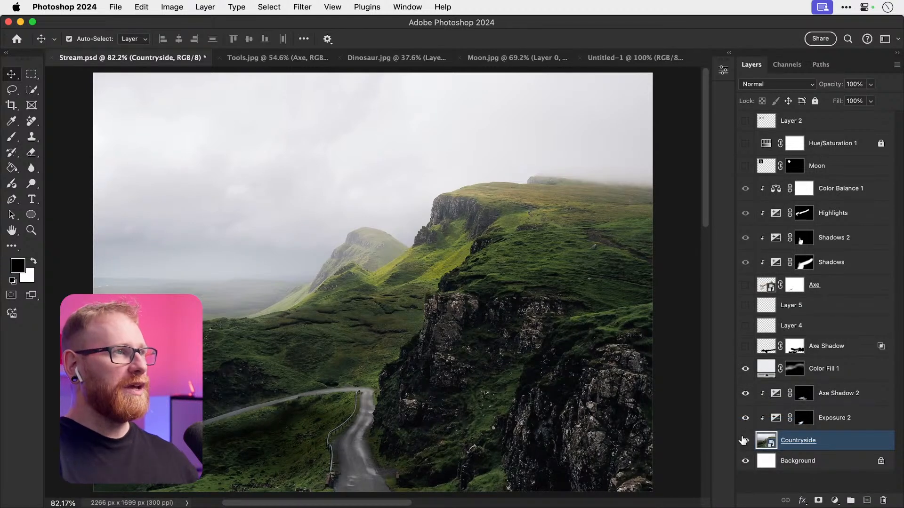
left_click(303, 7)
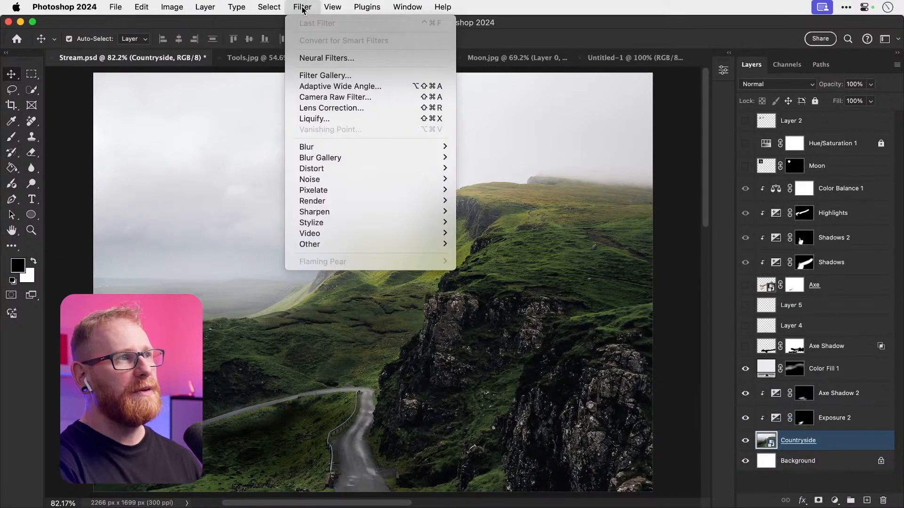
left_click(303, 10)
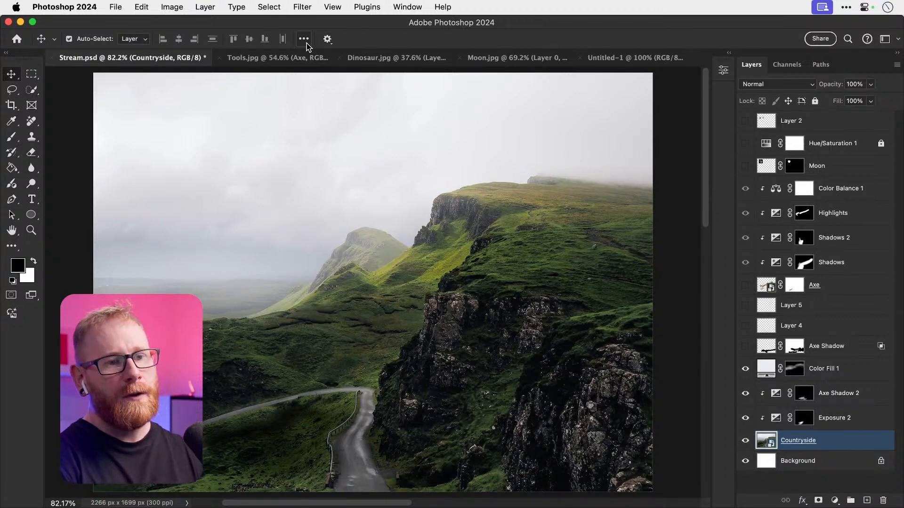
left_click(303, 6)
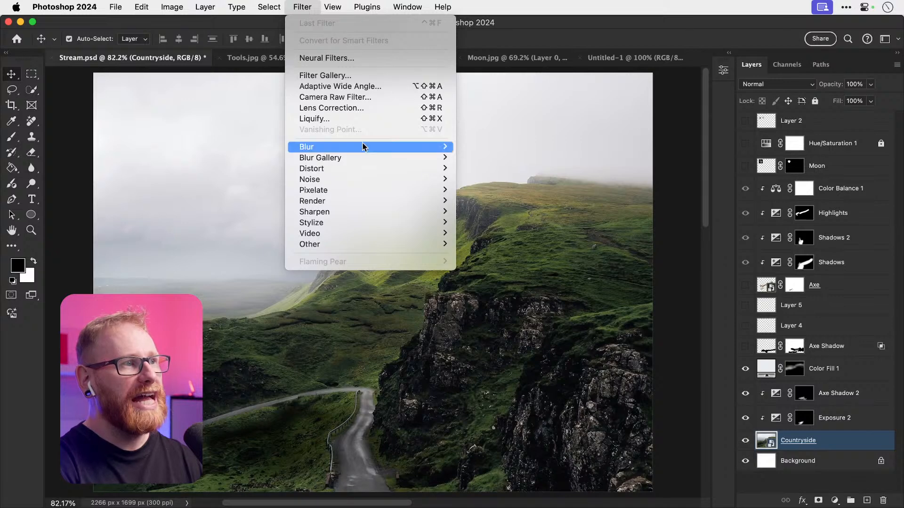
mouse_move(365, 163)
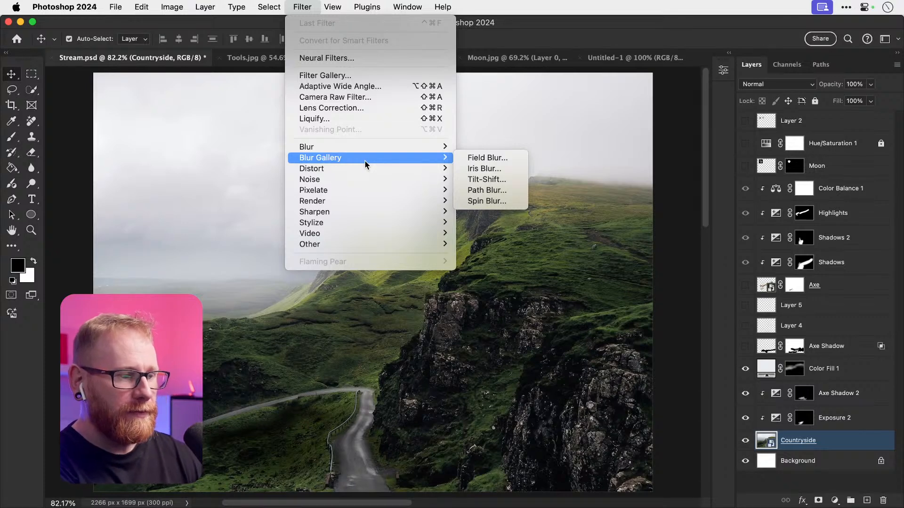
key("Escape")
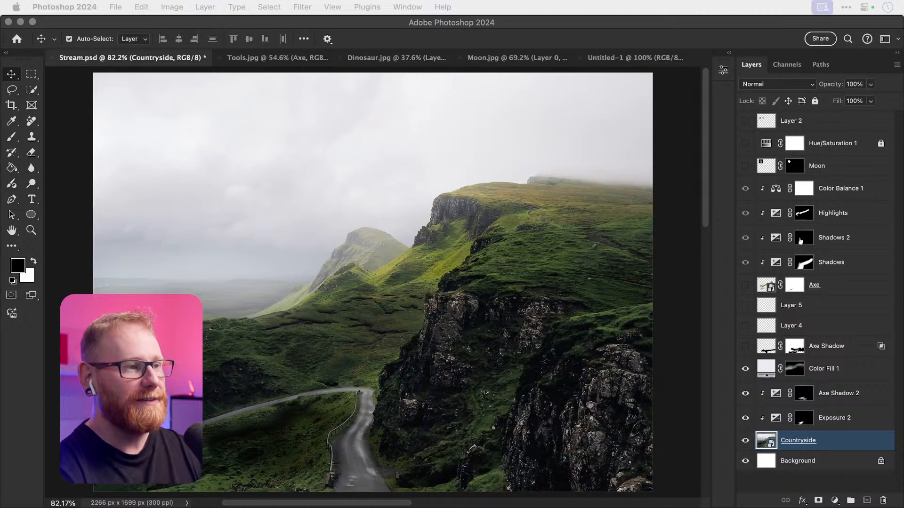
Step: Show the Axe layer briefly to judge it against the background, and hide it again
left_click(815, 445)
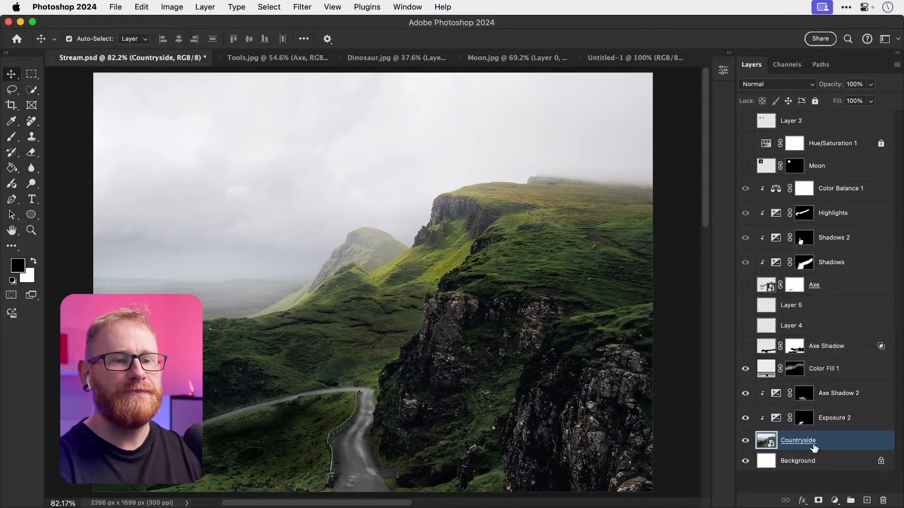
left_click(748, 285)
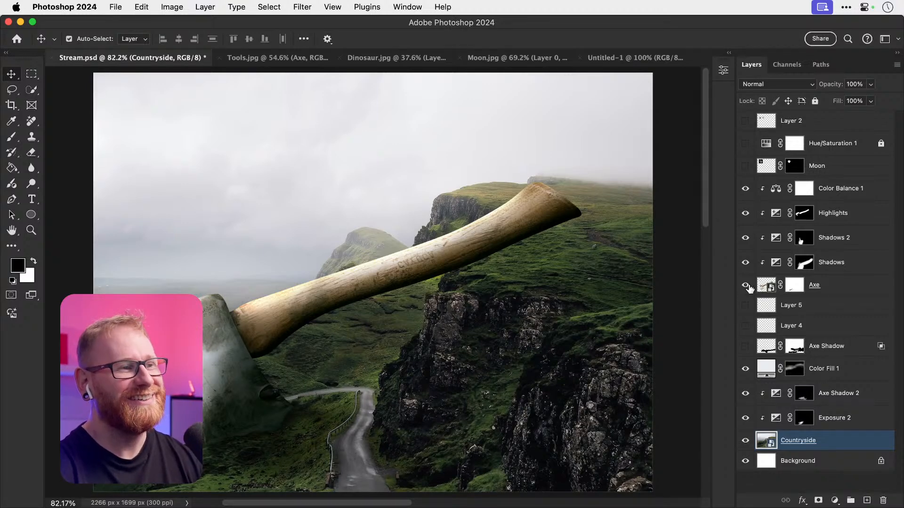
left_click(746, 286)
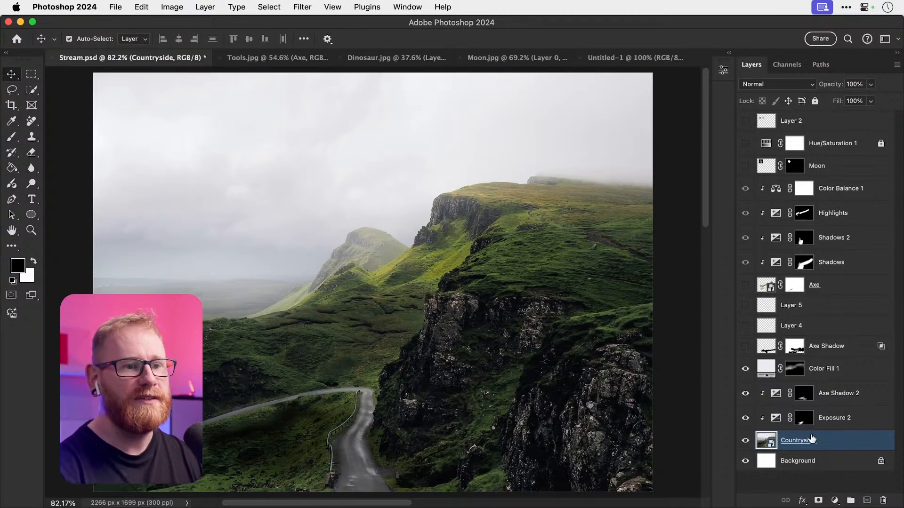
Step: Start a Field Blur on the Countryside layer and place its first pin on the road with 0 px blur
left_click(298, 8)
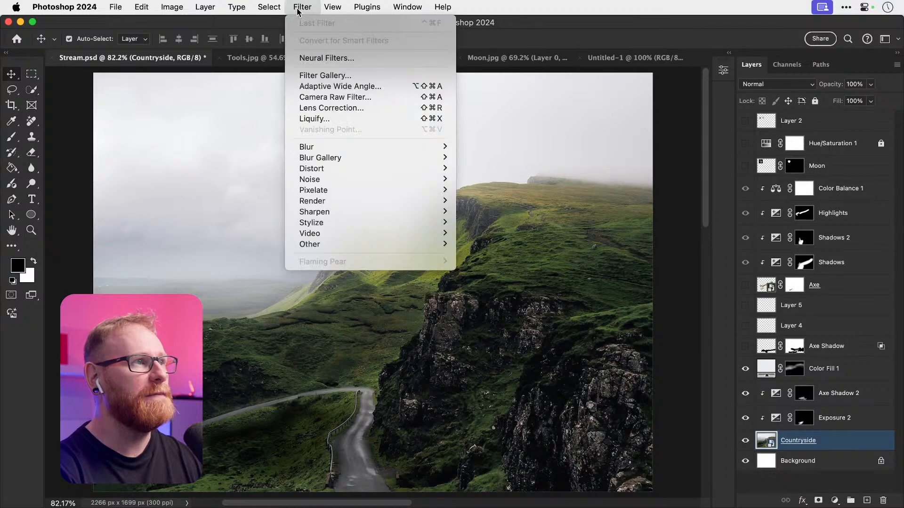
mouse_move(364, 161)
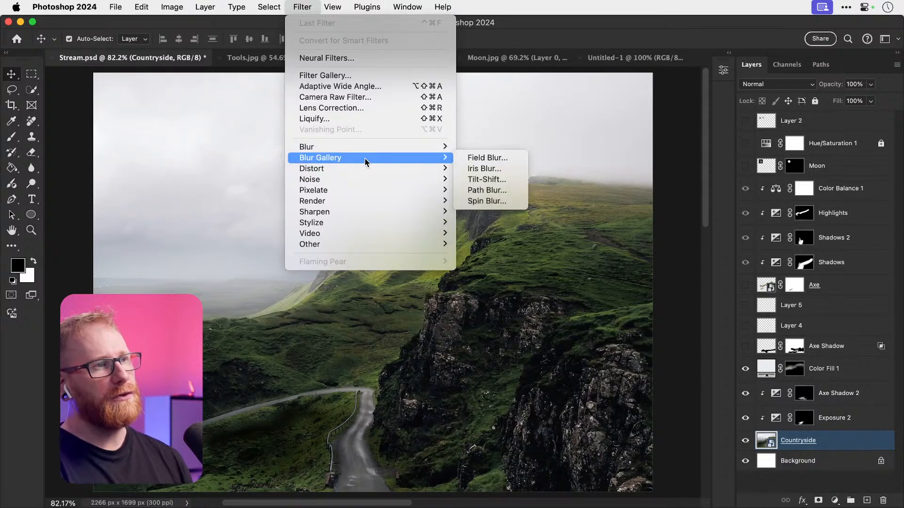
left_click(490, 161)
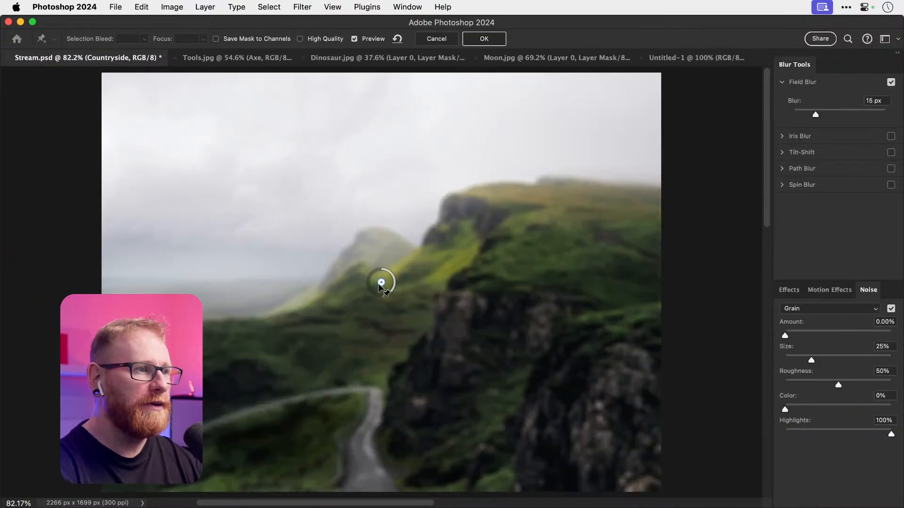
left_click_drag(380, 282, 371, 311)
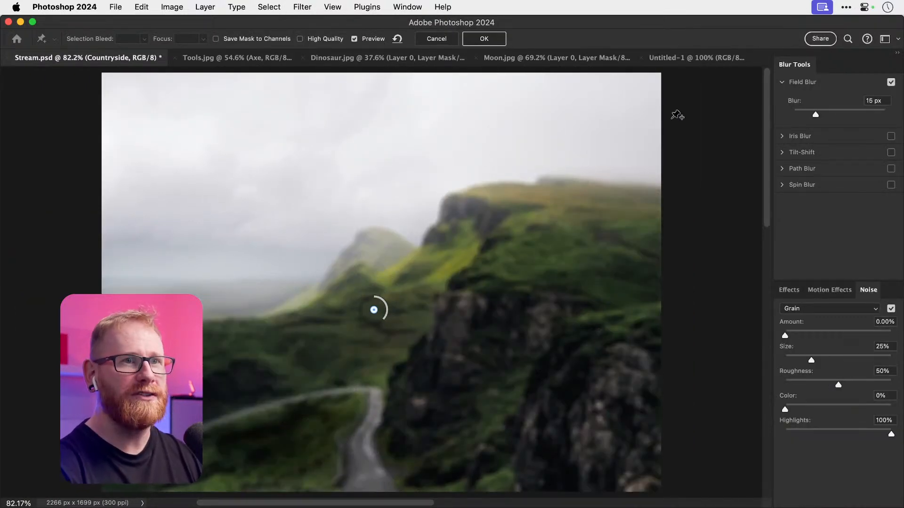
left_click_drag(822, 110, 793, 112)
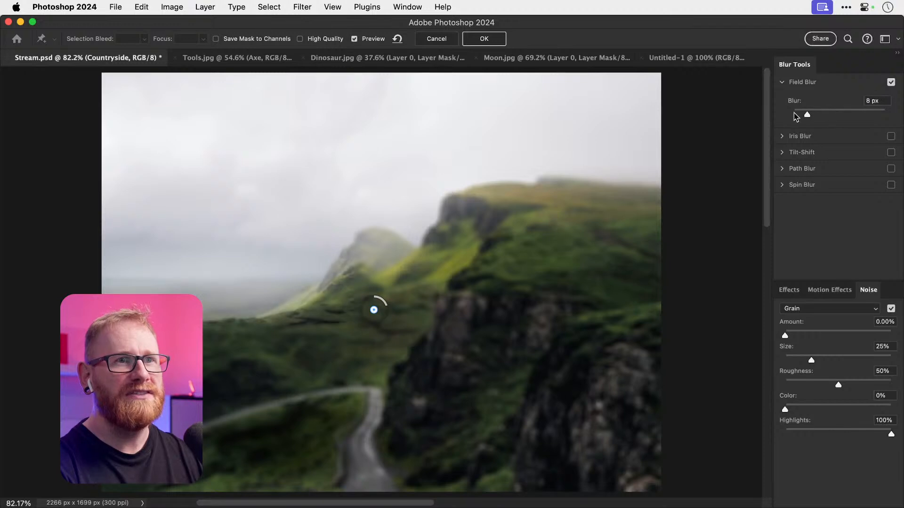
left_click_drag(373, 311, 290, 402)
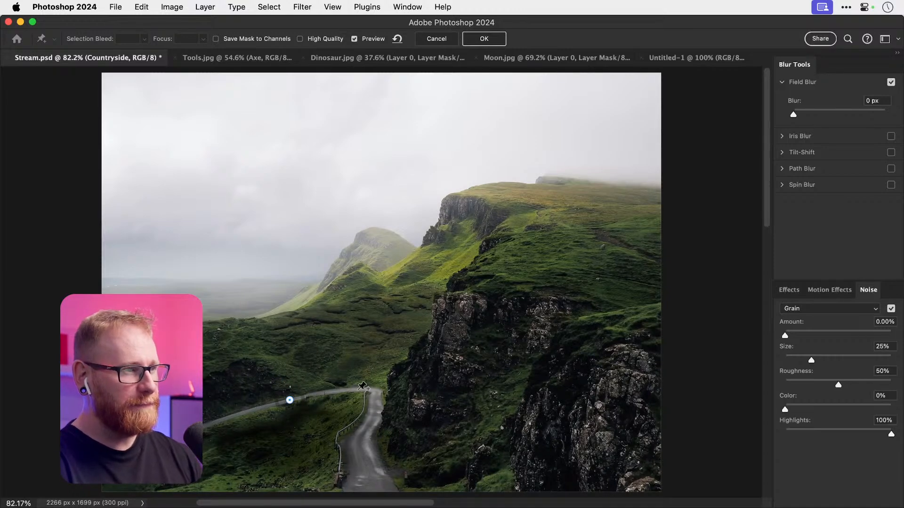
Step: Add a 15 px blur pin over the hazy horizon and a 3 px pin on the edge of the dark hill below it
left_click(216, 280)
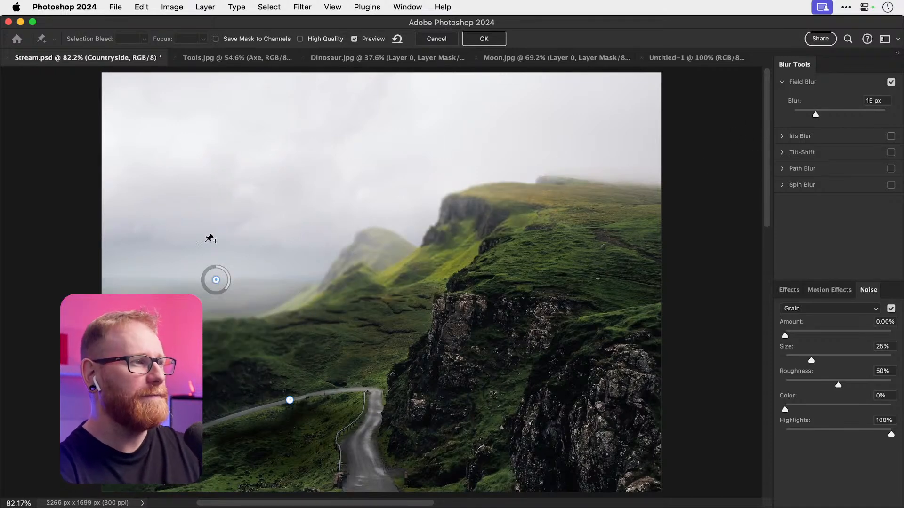
left_click_drag(216, 280, 210, 281)
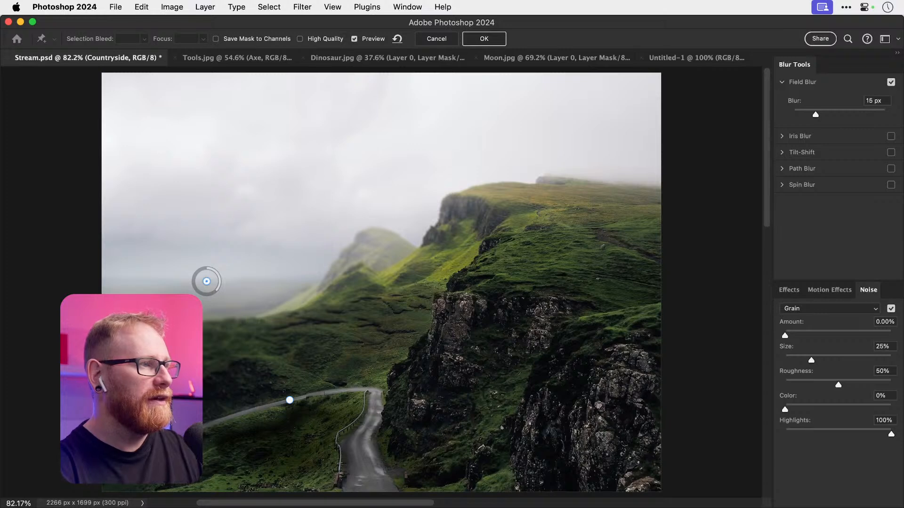
left_click(205, 324)
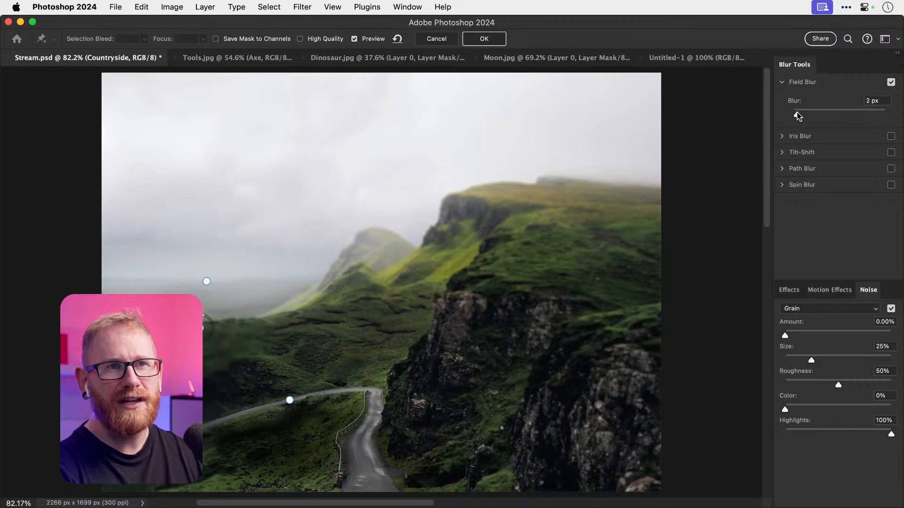
left_click(797, 115)
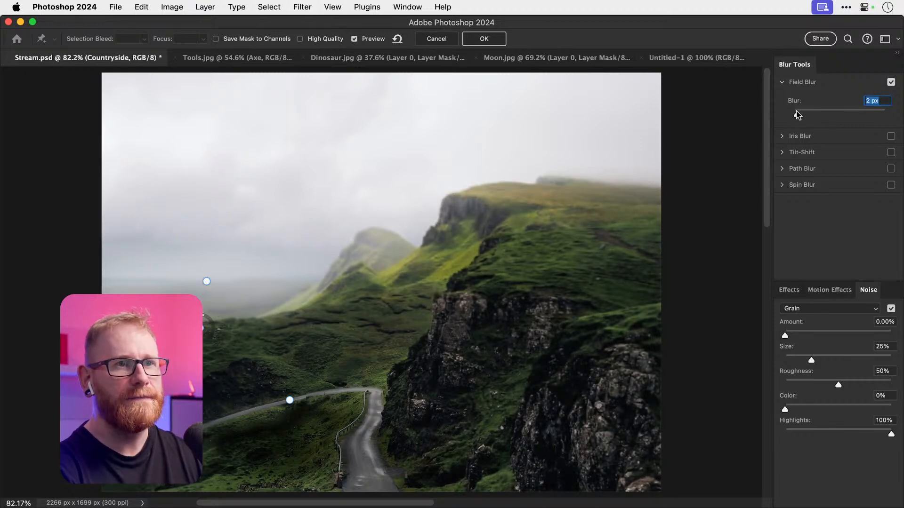
left_click_drag(797, 114, 799, 114)
Step: Add a blur pin farther along the dark hill's ridge, at the foot of the pale slope, and set it to 3 px
left_click_drag(260, 319, 353, 277)
key("super+plus")
key("super+plus")
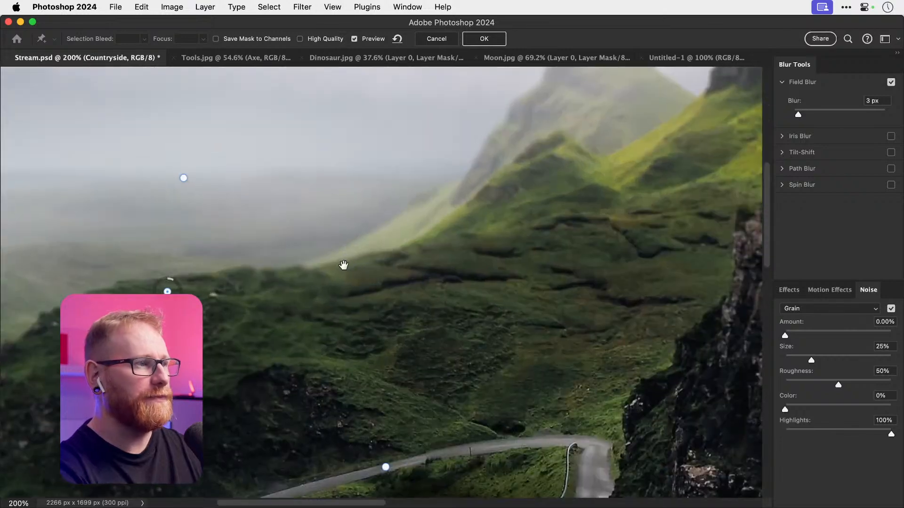
left_click_drag(304, 243, 464, 166)
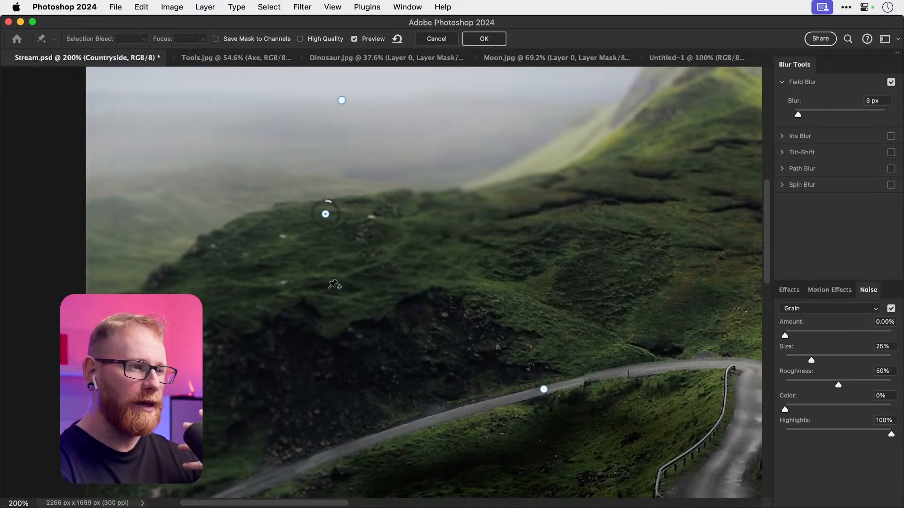
left_click_drag(338, 218, 373, 353)
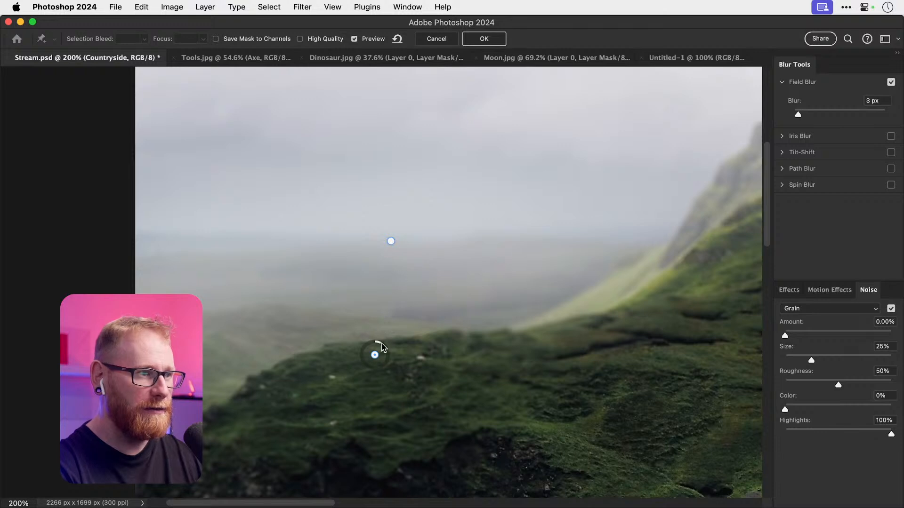
left_click_drag(530, 337, 440, 336)
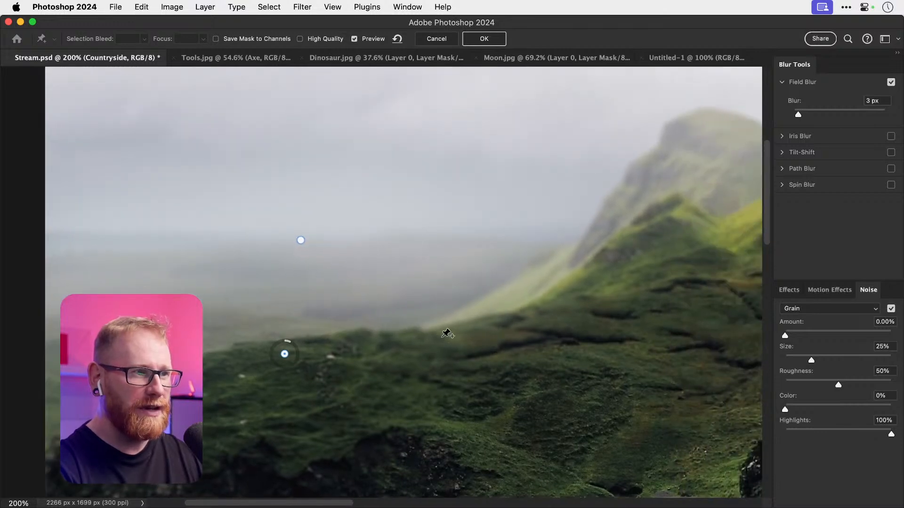
left_click(442, 337)
left_click_drag(808, 112, 802, 113)
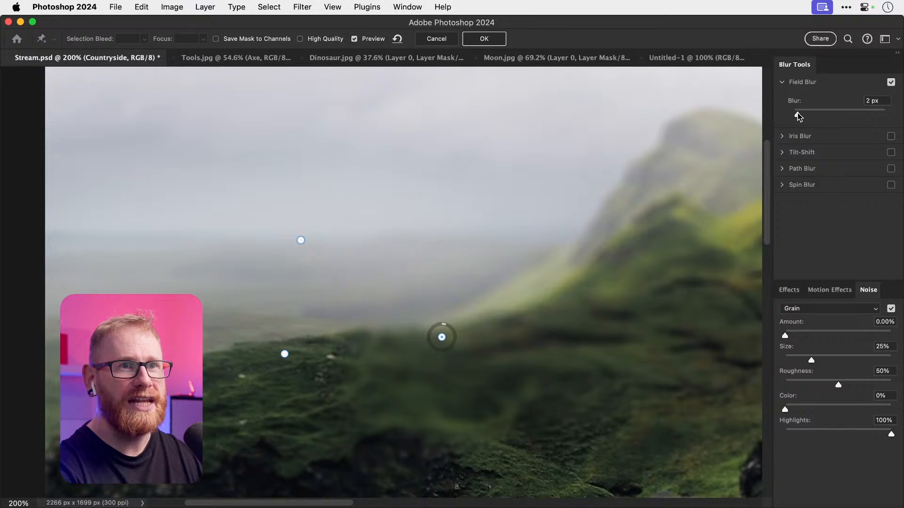
left_click_drag(799, 117, 798, 121)
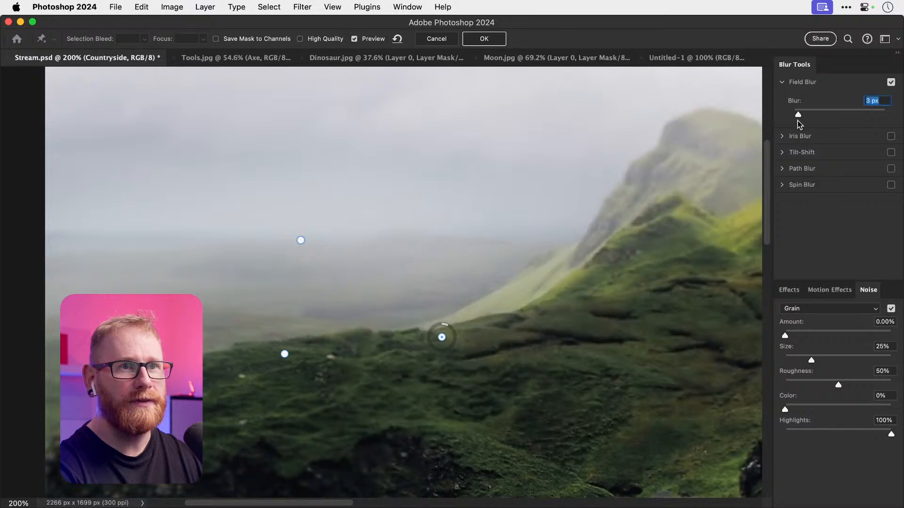
Step: Add a 4 px blur pin where the ridge starts to rise and a 5 px pin on the small green peak
left_click(549, 301)
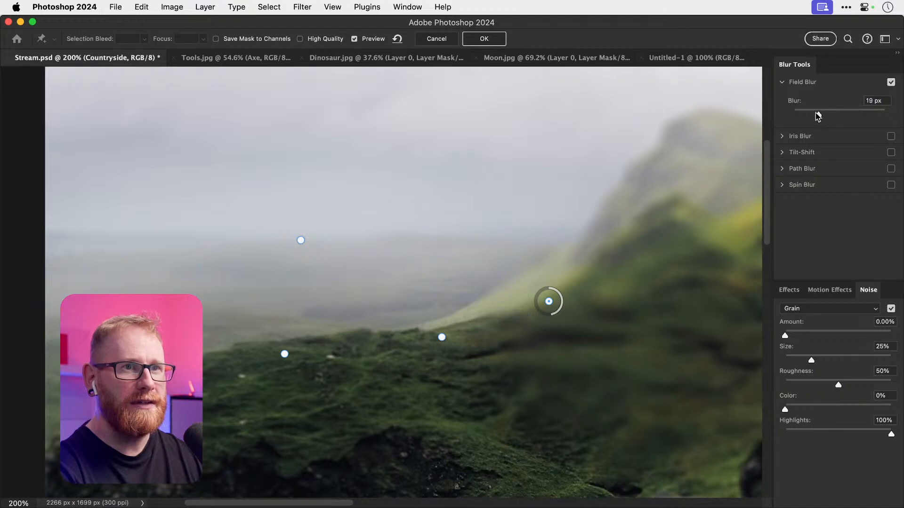
left_click_drag(801, 114, 797, 128)
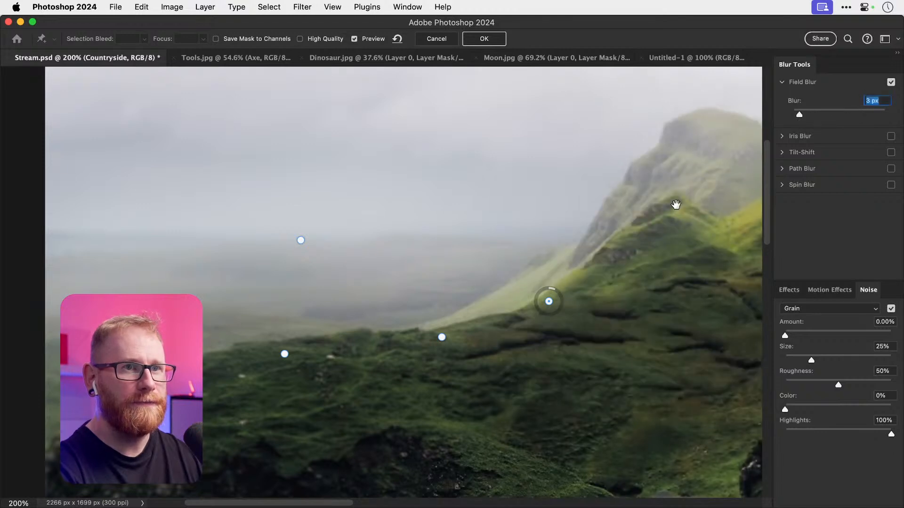
type("4")
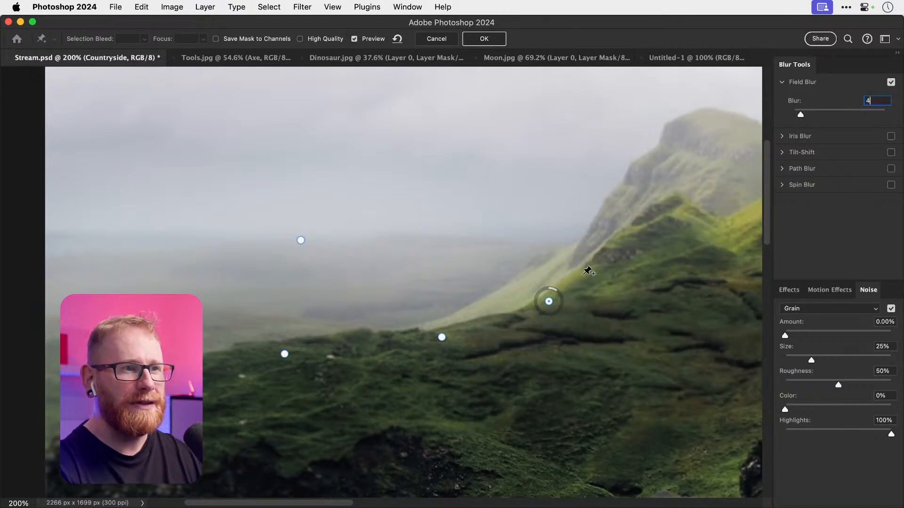
scroll(622, 235, "right", 5)
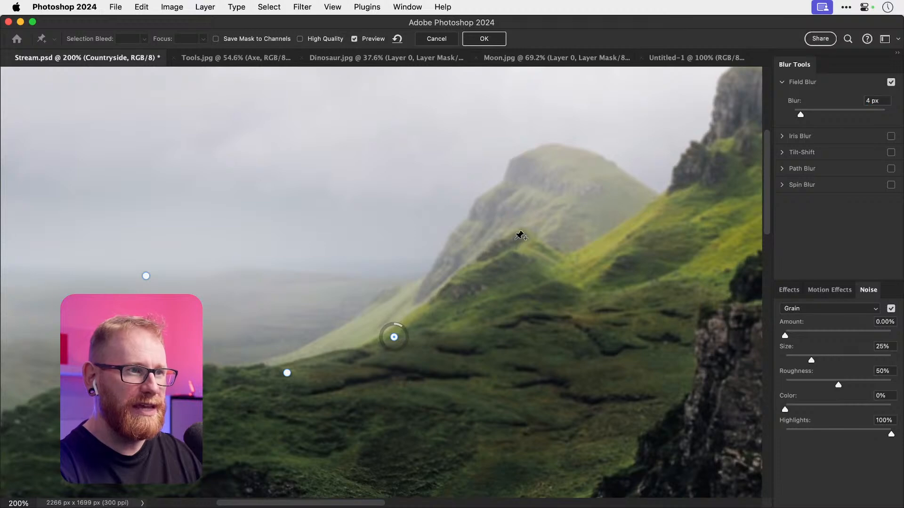
left_click(515, 244)
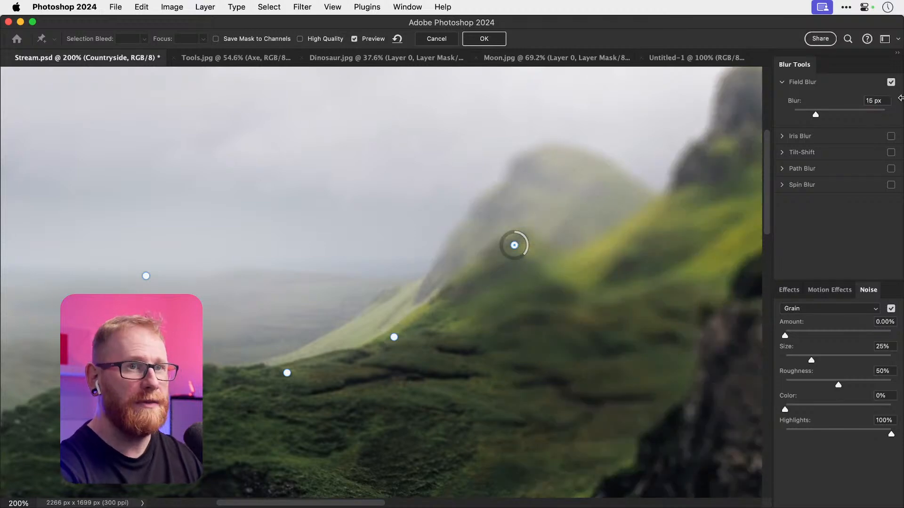
left_click(875, 101)
type("5")
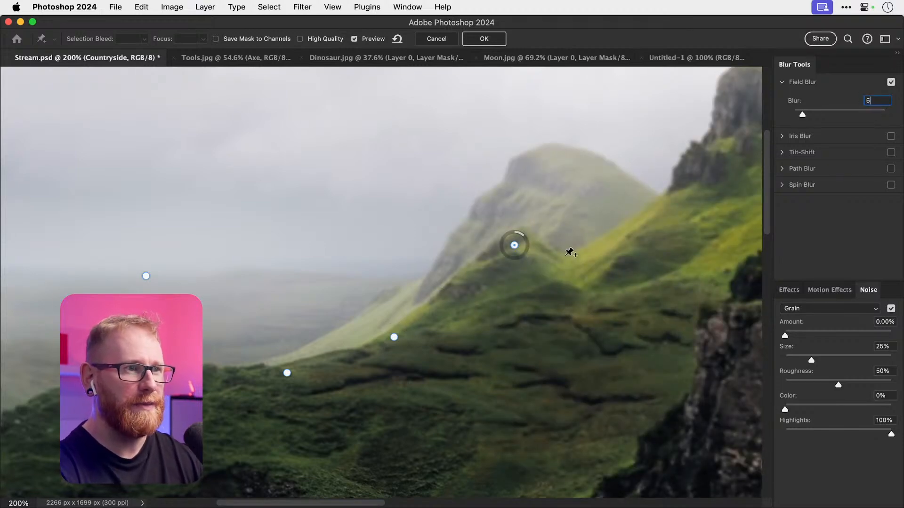
Step: Add blur pins in the dip beside the small peak and on the bright slope below the cliff, setting the slope pin to 5 px
left_click(579, 258)
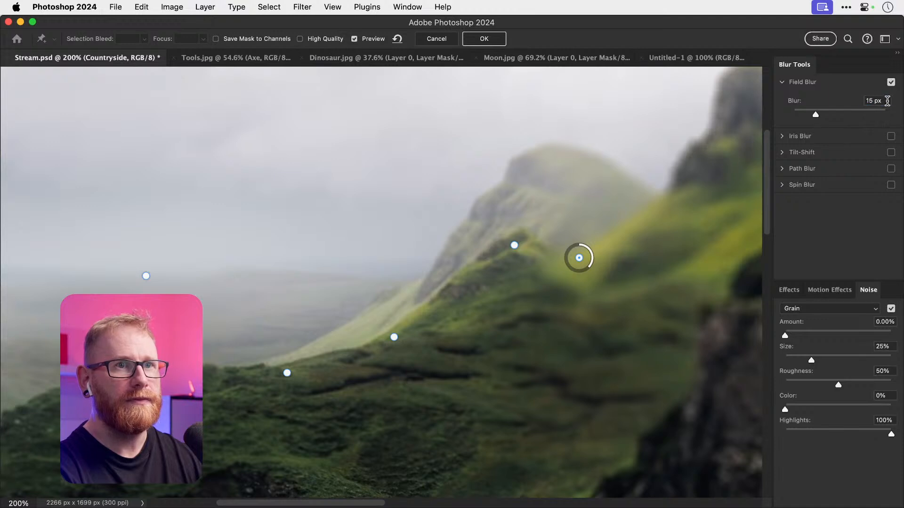
left_click(887, 101)
left_click(659, 206)
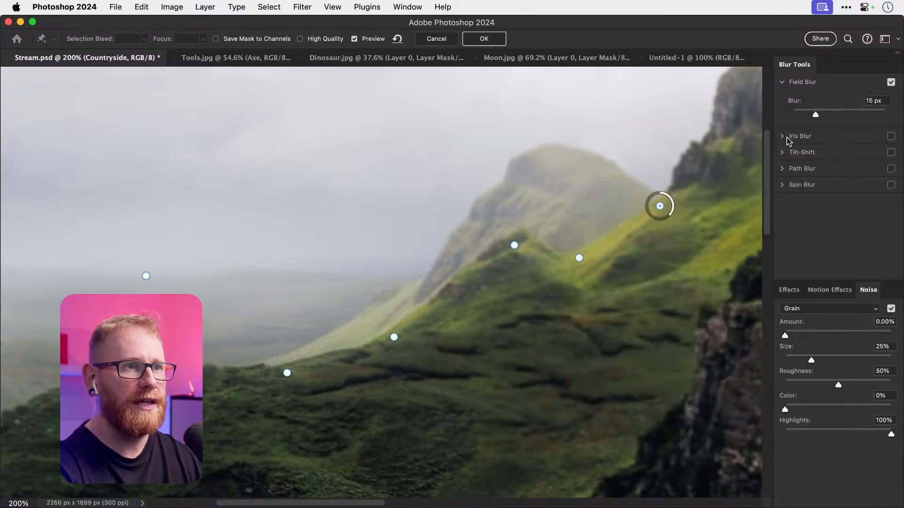
left_click(875, 101)
type("5")
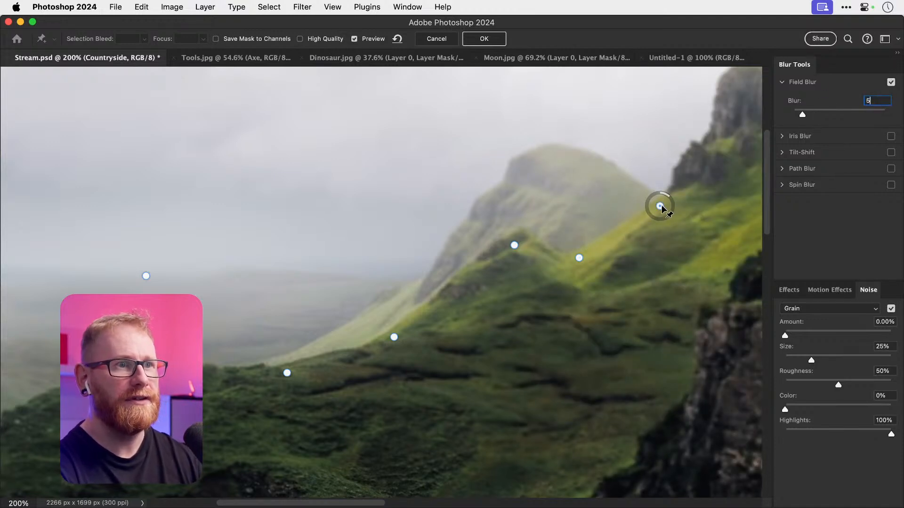
Step: Add a blur pin on the rocky cliff face above the bright slope and set it to 5 px
scroll(658, 205, "right", 10)
scroll(657, 206, "up", 4)
left_click(392, 264)
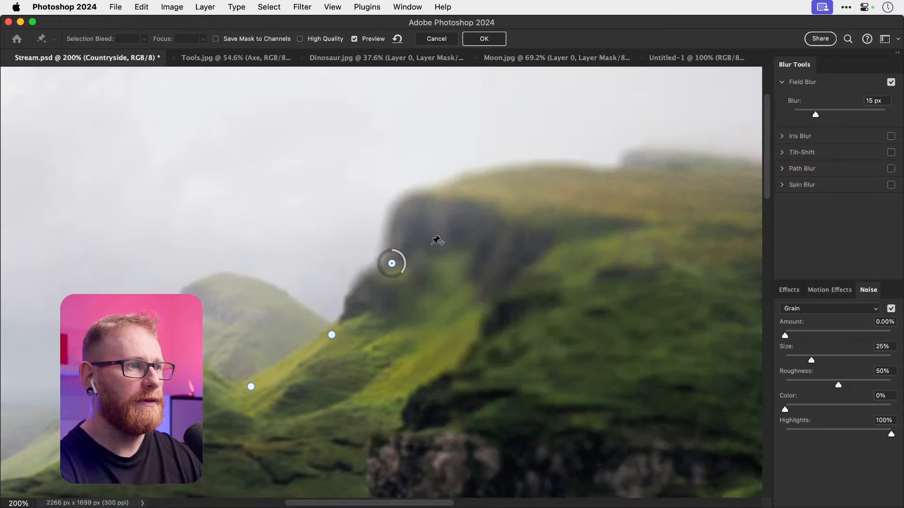
left_click(886, 101)
type("5")
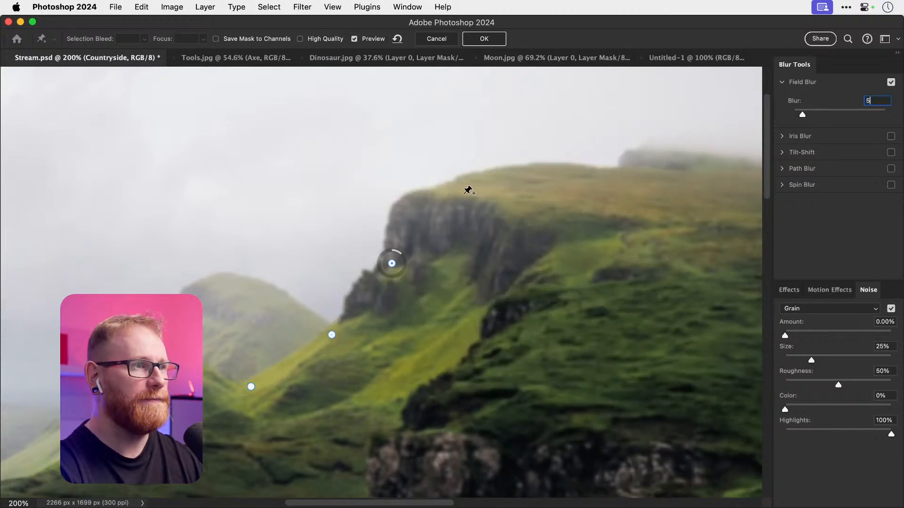
key("Return")
left_click(883, 102)
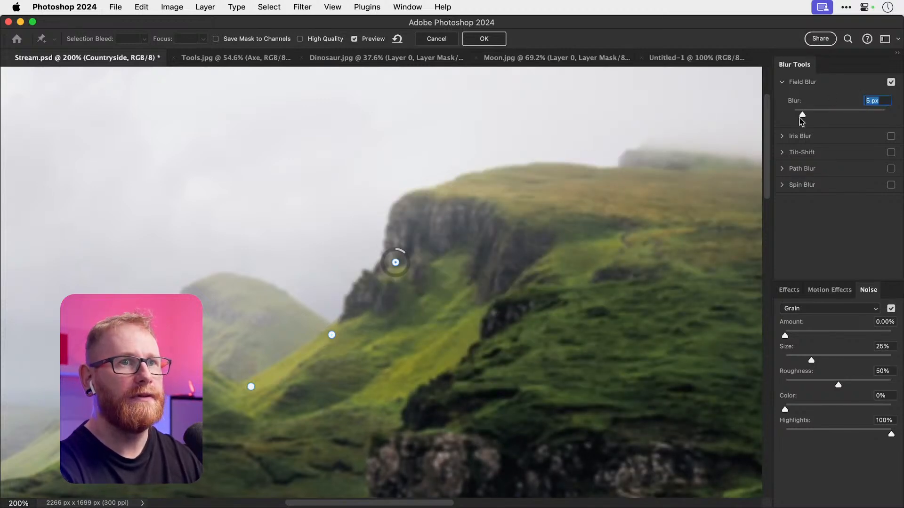
type("15")
Step: Add two blur pins along the top of the grassy plateau, reducing the first one's blur and setting the far one to 5 px
left_click(591, 171)
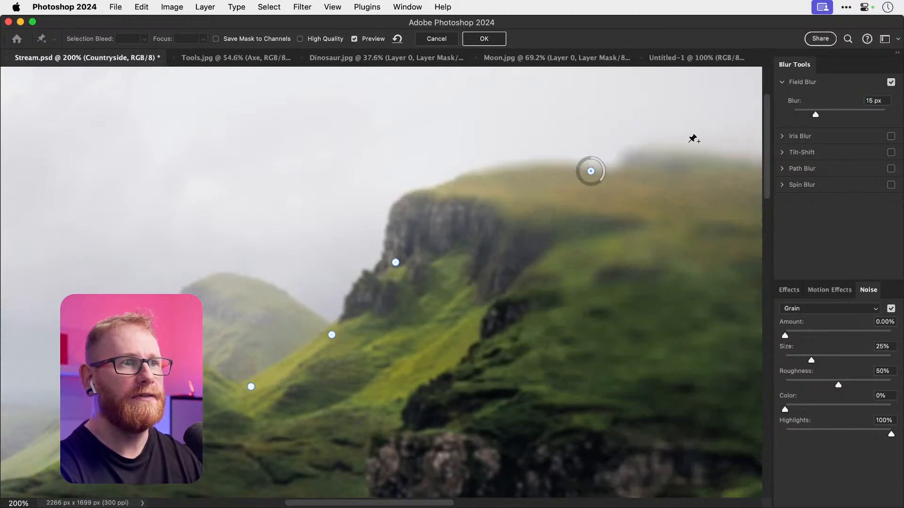
left_click(879, 100)
type("0")
key("Return")
left_click(712, 162)
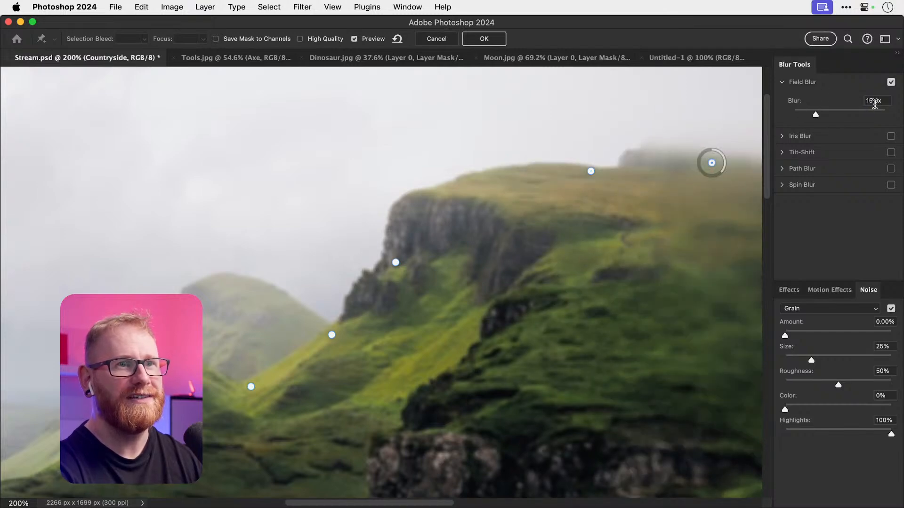
left_click(874, 103)
type("5")
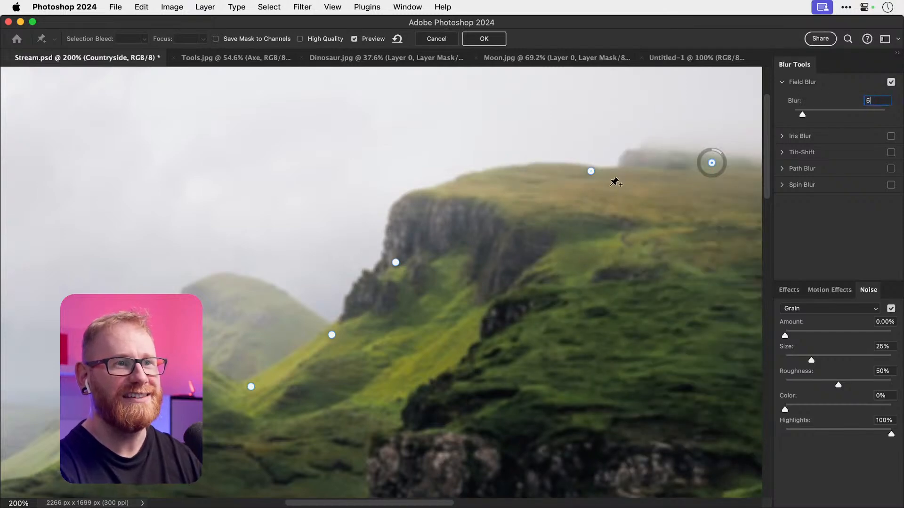
Step: Add a blur pin on the misty rounded peak in the distance
left_click(396, 263)
scroll(424, 262, "down", 4)
scroll(423, 262, "left", 8)
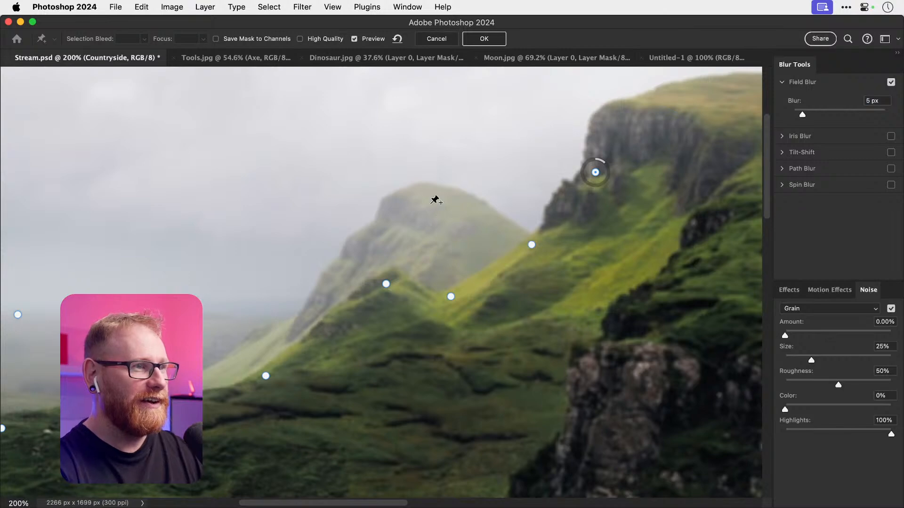
left_click(430, 205)
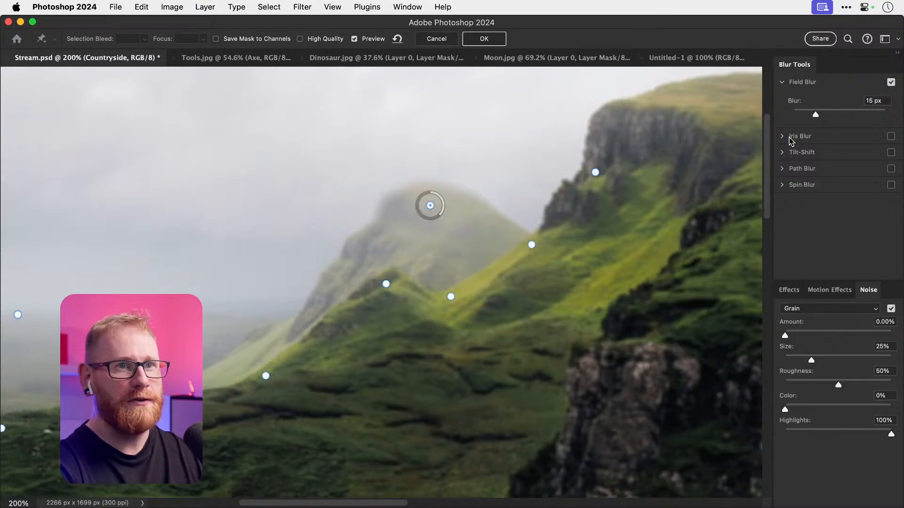
Step: Set the distant peak pin's blur to 9 px and add another 9 px pin on that peak's lower left slope
left_click(884, 101)
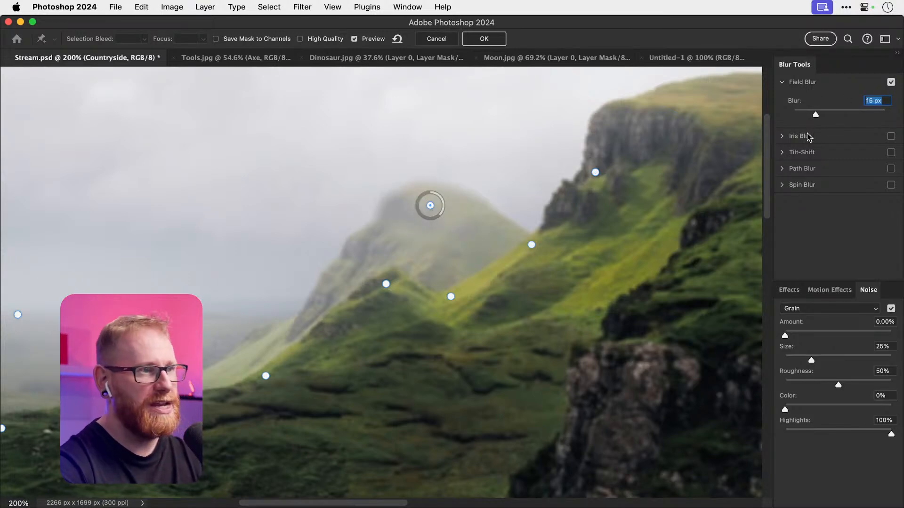
type("9")
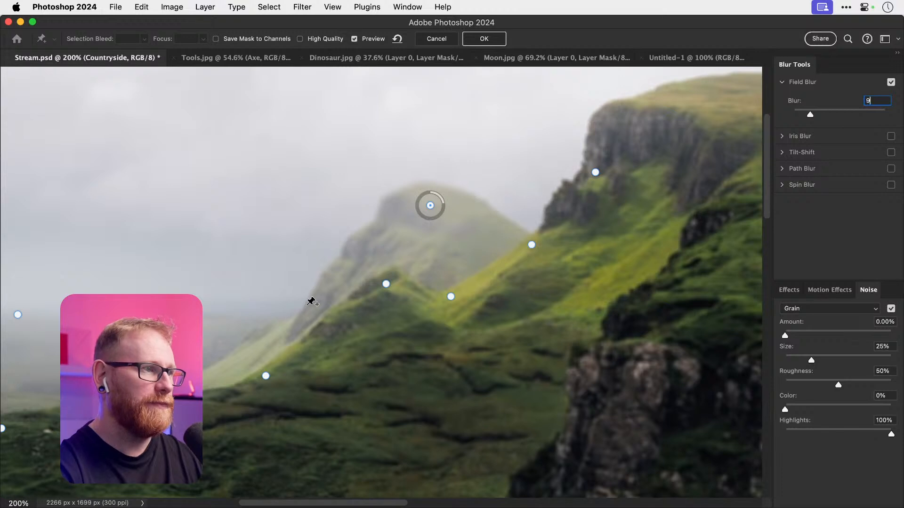
left_click(308, 306)
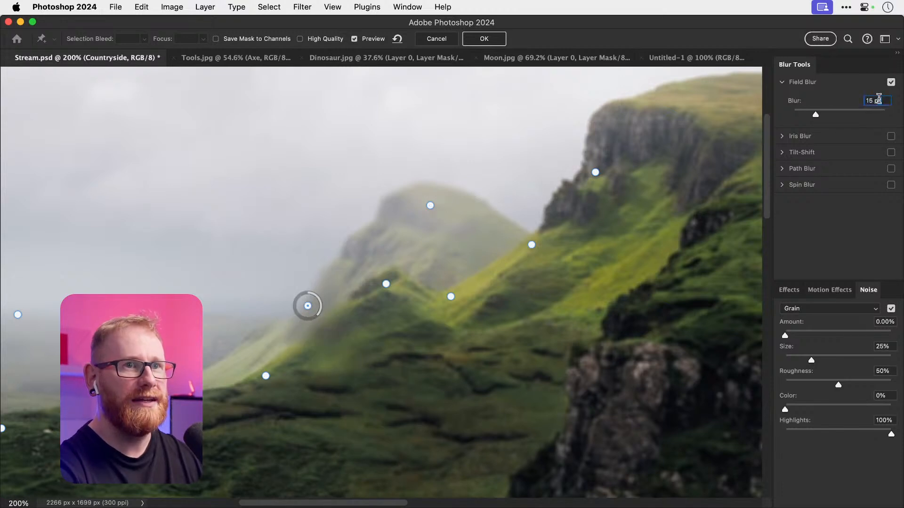
left_click(878, 100)
type("9")
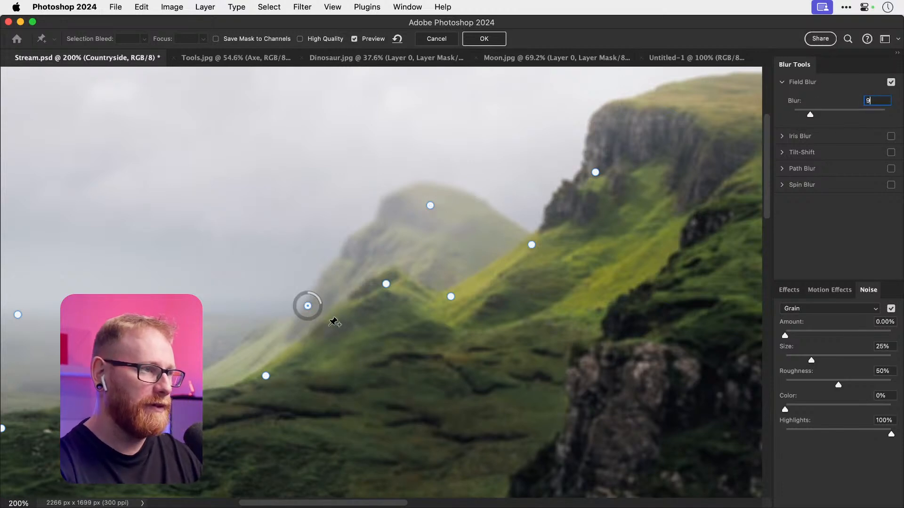
Step: Add a Field Blur pin on the nearer green ridge, just below the distant peak's lower slope, with a 4 px blur
left_click(327, 324)
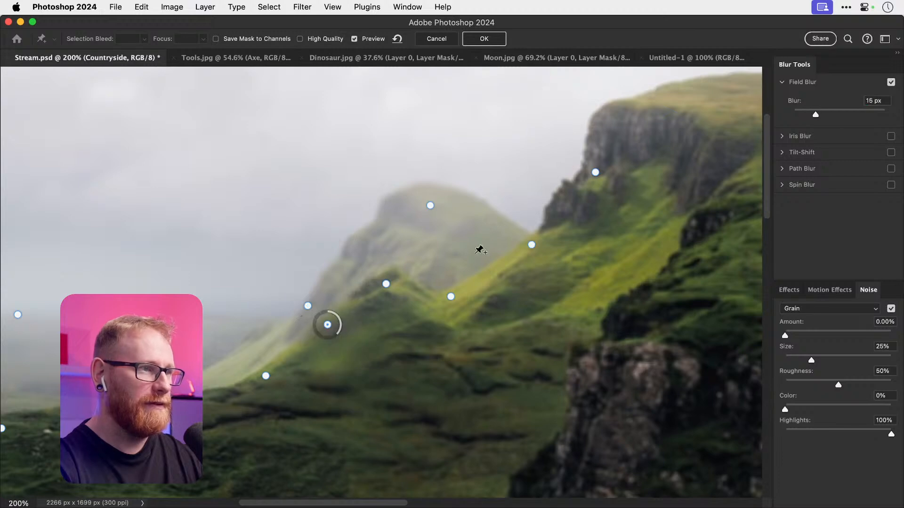
left_click(880, 101)
type("4")
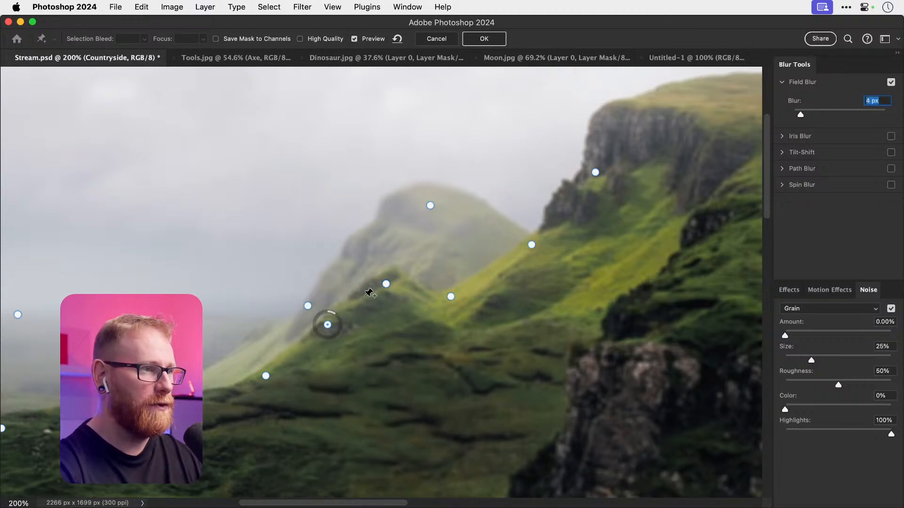
Step: Add a Field Blur pin on the pale slope descending into the misty valley, with a 7 px blur
scroll(410, 279, "left", 5)
scroll(410, 278, "down", 3)
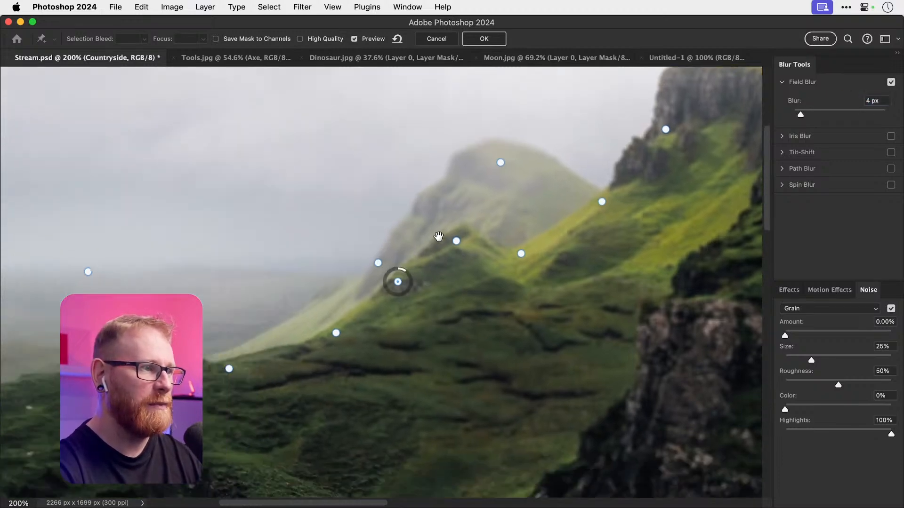
left_click(430, 268)
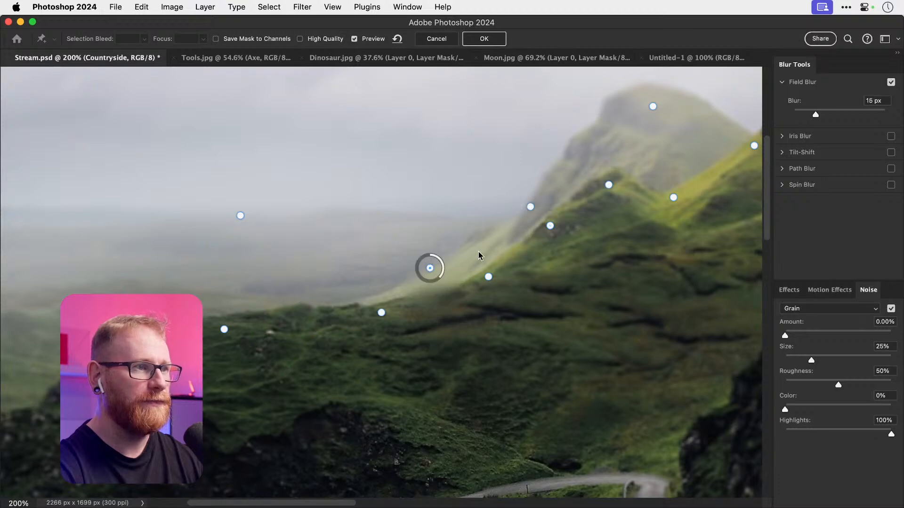
left_click(864, 100)
type("7")
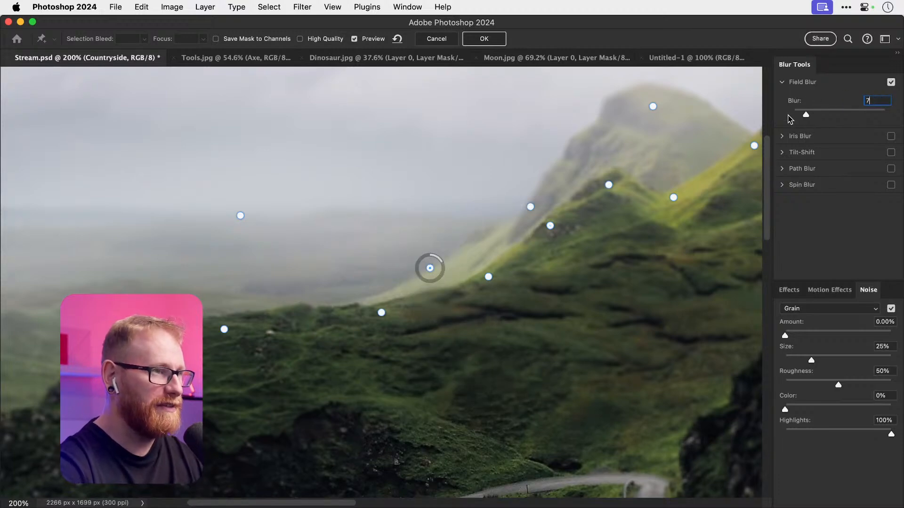
Step: Add three Field Blur pins along the crest of the dark foreground hill at the image's left, with a 3 px blur
left_click_drag(348, 272, 572, 237)
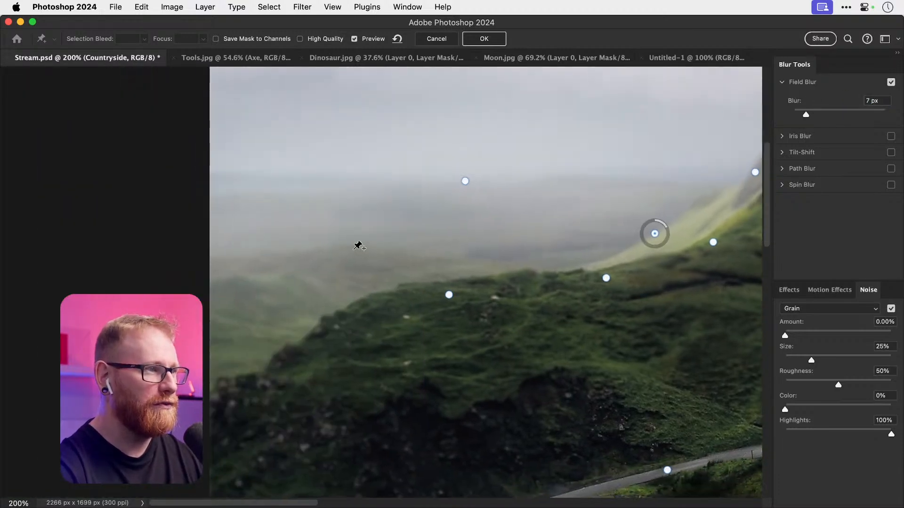
left_click(280, 359)
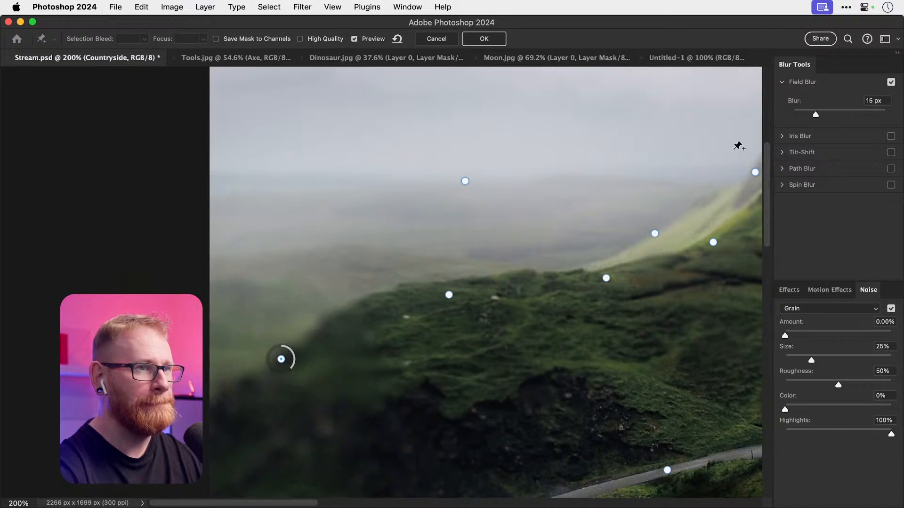
type("3")
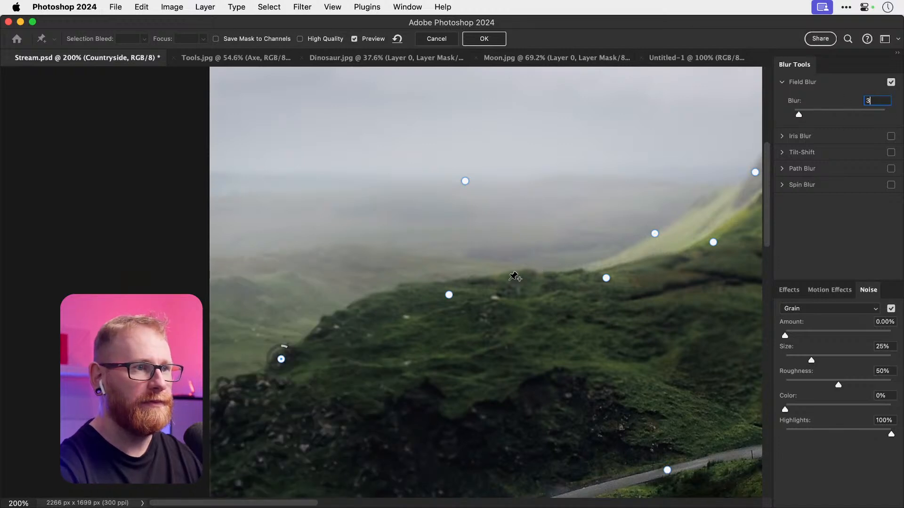
left_click(361, 308)
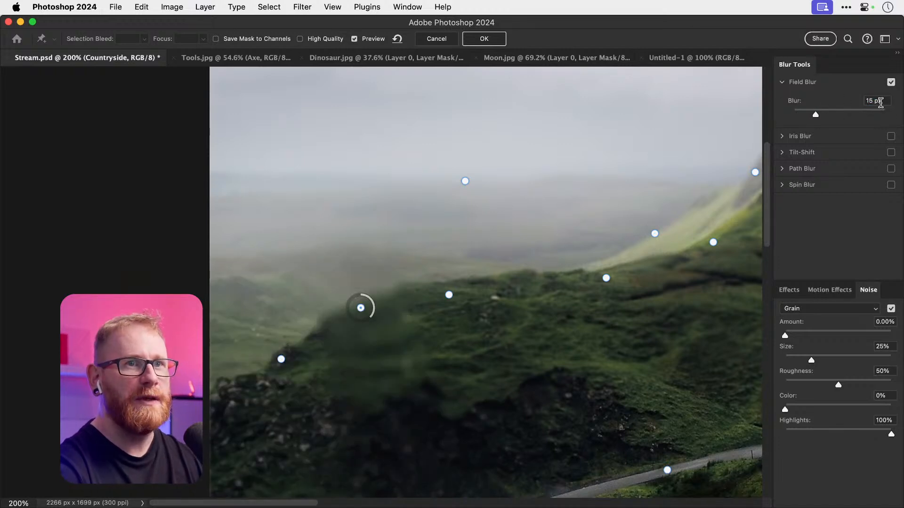
left_click(880, 103)
left_click(527, 277)
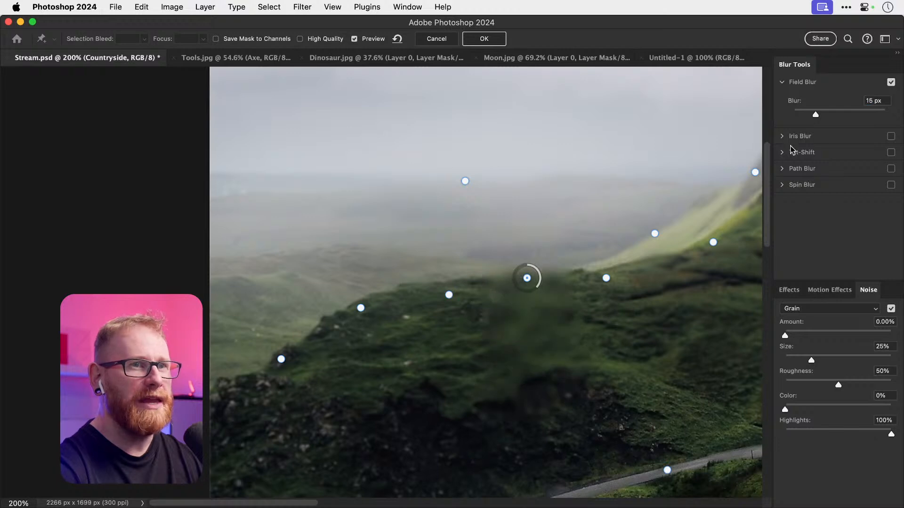
left_click(882, 101)
type("3")
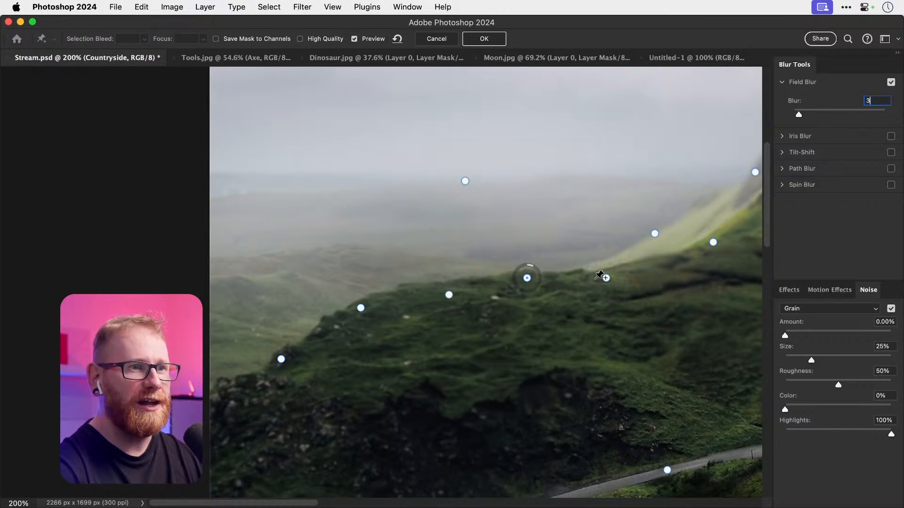
Step: Try moving the misty valley's 15 px pin down toward the pale slope, and undo the move
left_click_drag(545, 290, 370, 302)
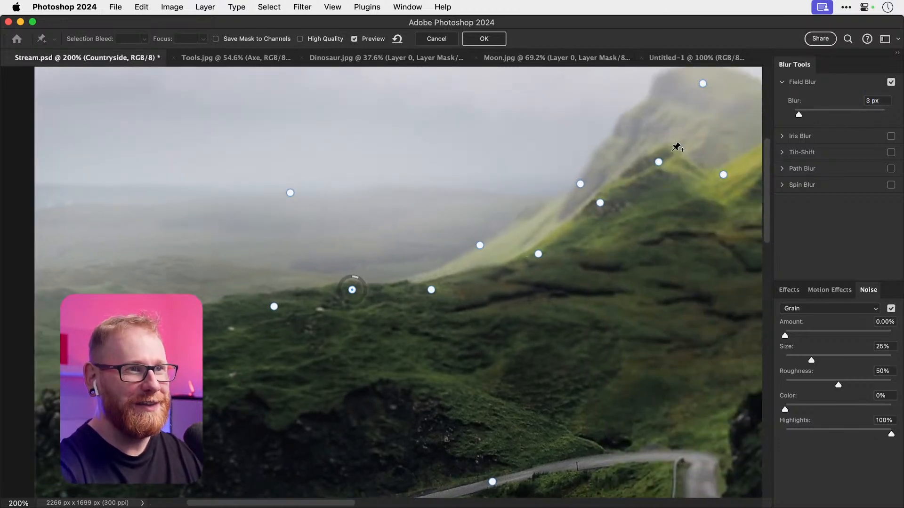
left_click(292, 194)
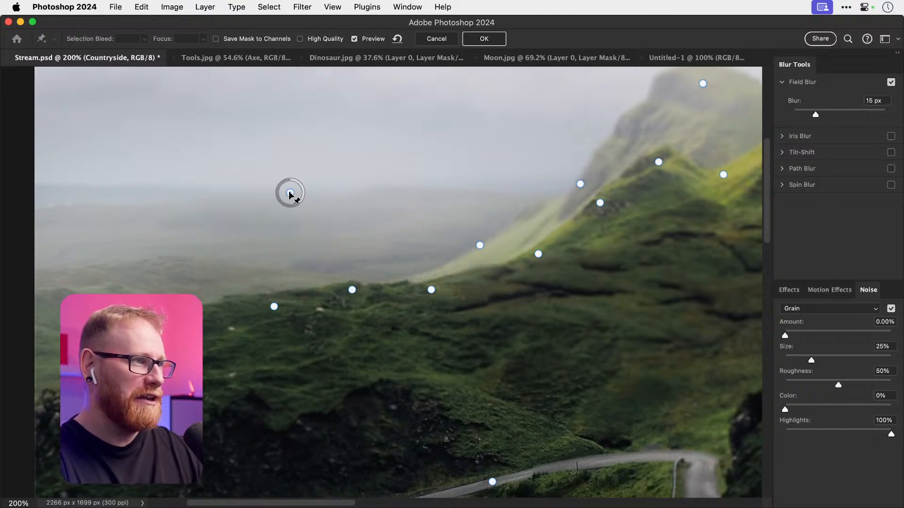
left_click_drag(292, 196, 448, 257)
key("super+z")
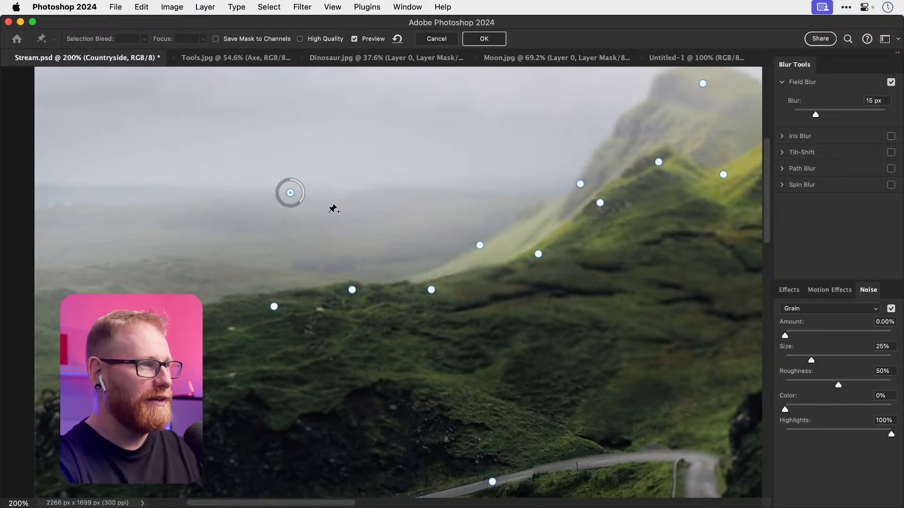
Step: Add a 10 px pin in the misty lowland near the image's left edge and shift it slightly closer to that edge
key("super+minus")
key("super+minus")
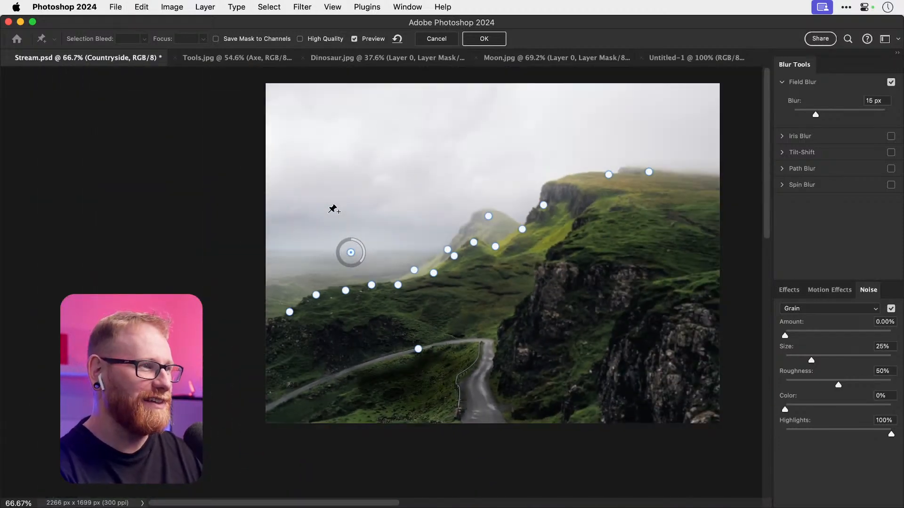
left_click(295, 277)
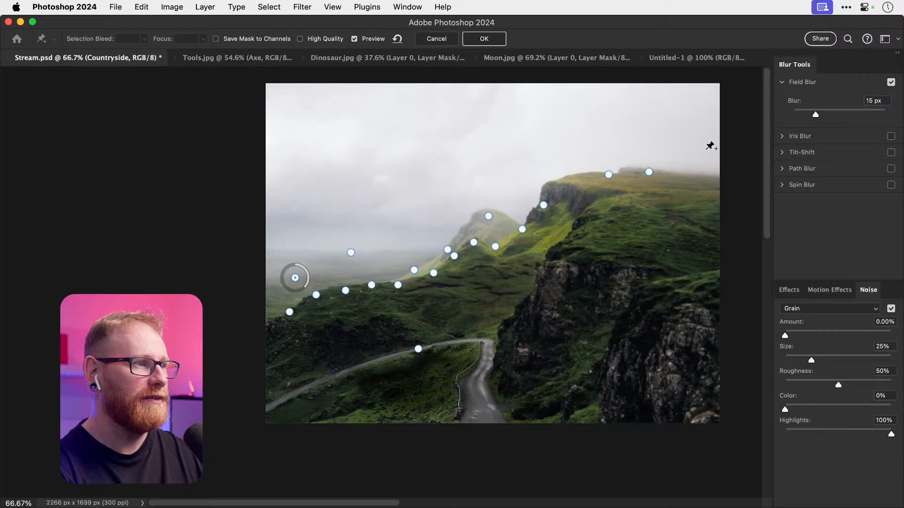
left_click(888, 103)
type("10")
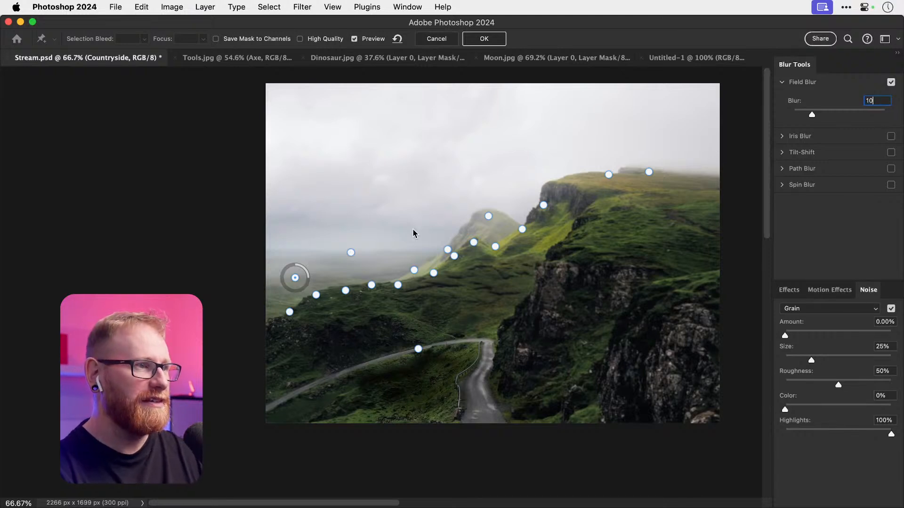
left_click_drag(294, 278, 285, 279)
Step: Add a Field Blur pin on the road near the image's lower left corner and set its blur to 0 px
left_click_drag(421, 359, 345, 344)
left_click(327, 330)
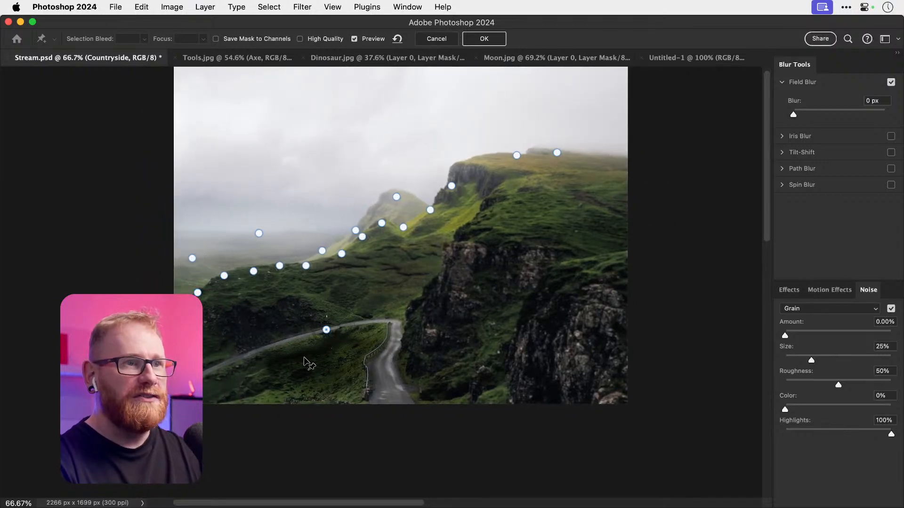
left_click(201, 382)
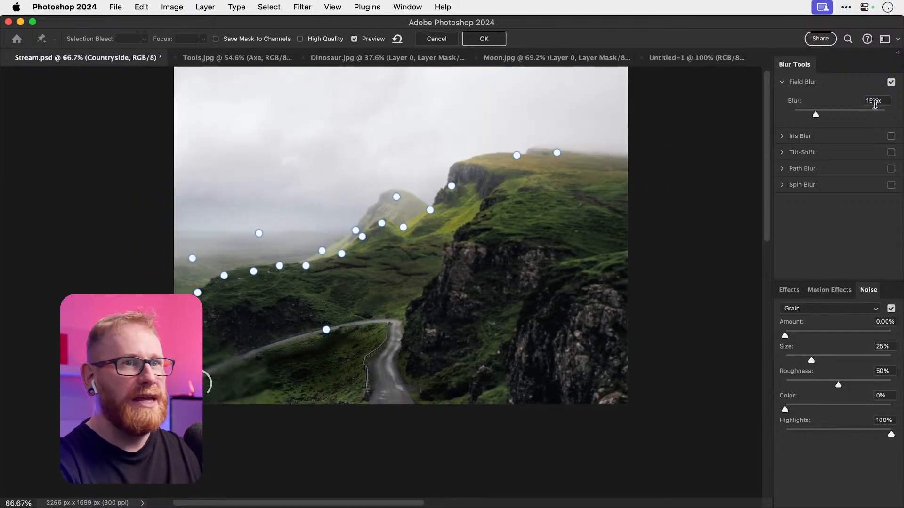
double_click(882, 97)
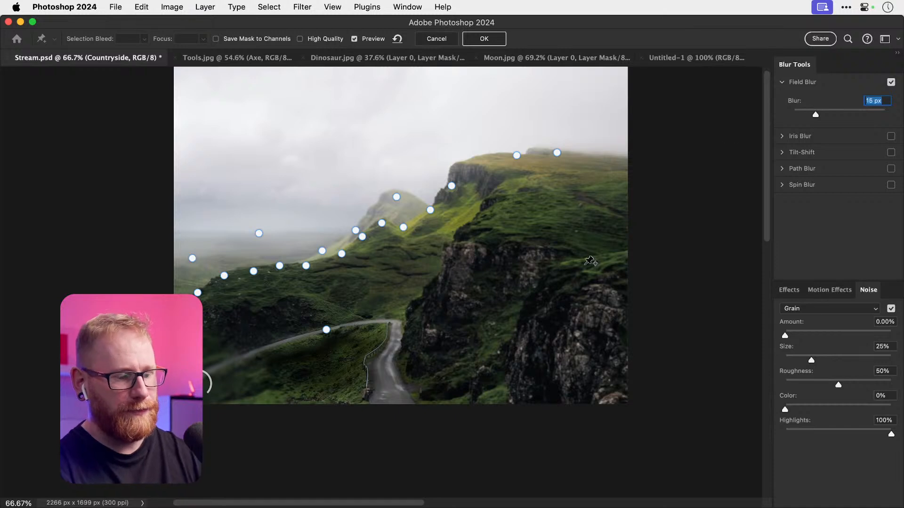
type("0")
Step: Add four 0 px pins over the large hill on the right: one on the rock face and three on the grassy slopes
left_click(458, 304)
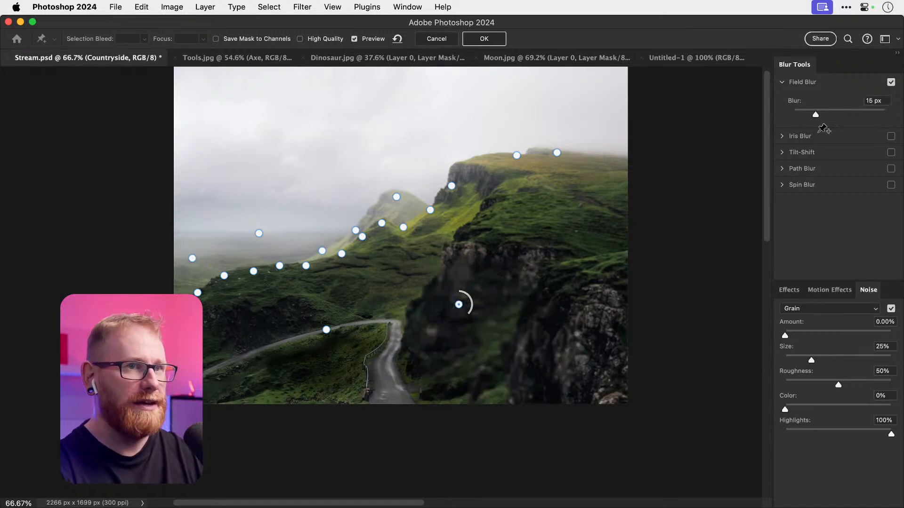
left_click(506, 222)
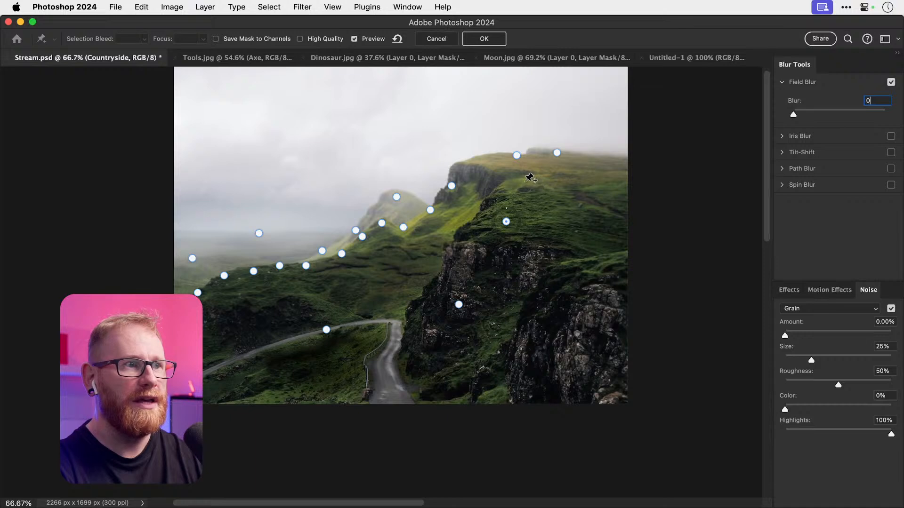
left_click(566, 189)
left_click(880, 101)
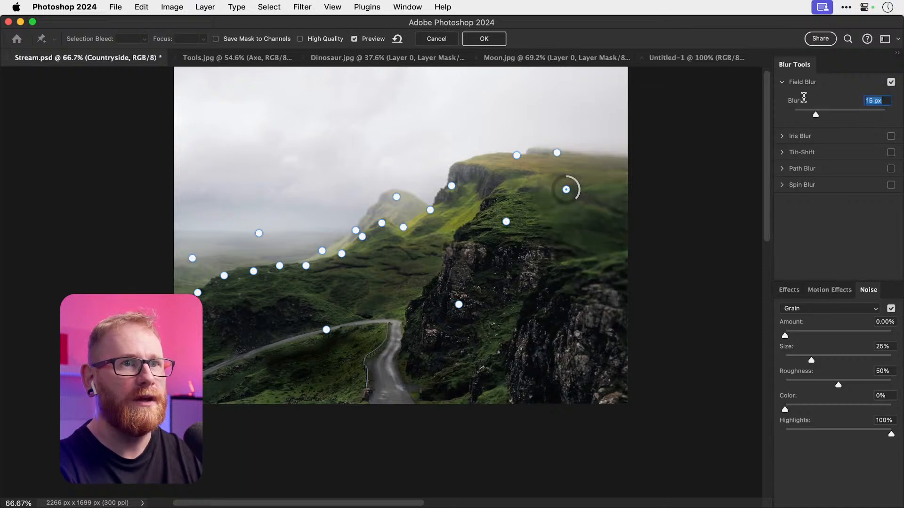
left_click(601, 225)
left_click(877, 100)
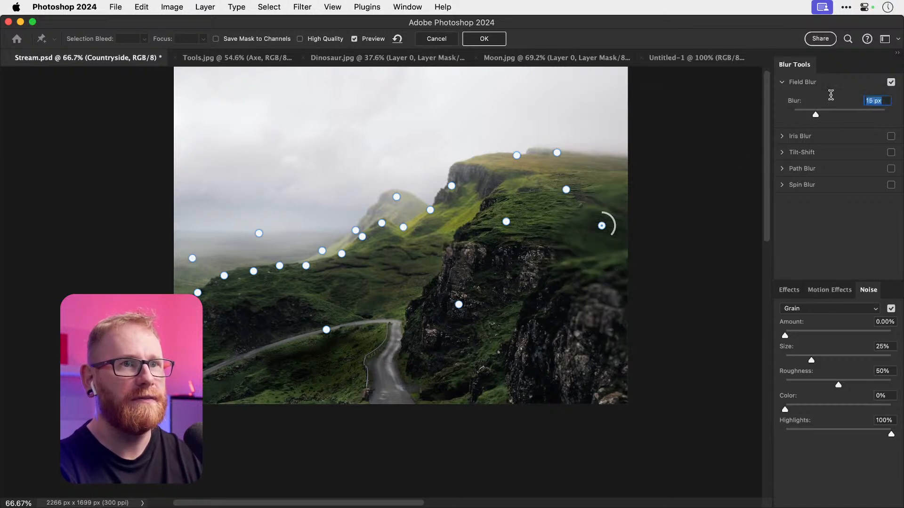
type("0")
Step: Add two 0 px pins above the road, one on the central grassy slope and one on the dark hillside to its left
left_click(374, 285)
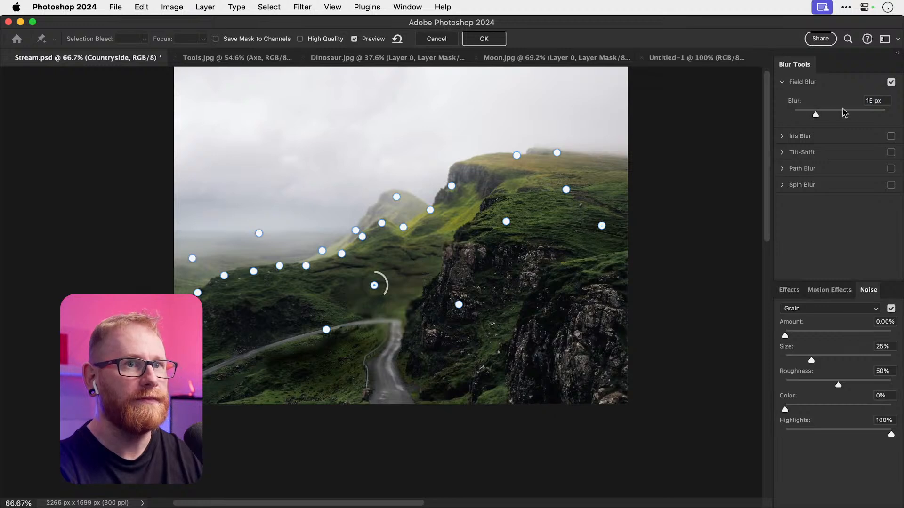
left_click(879, 100)
type("0")
left_click(267, 319)
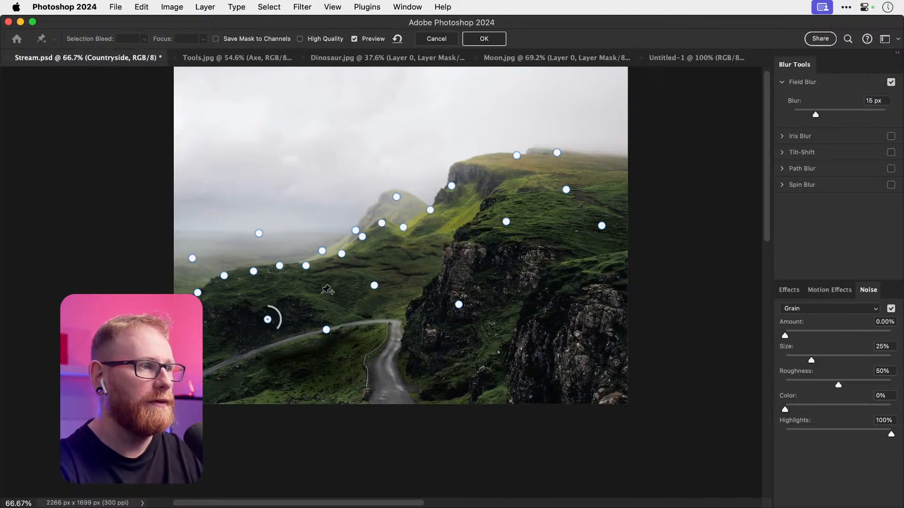
left_click(884, 99)
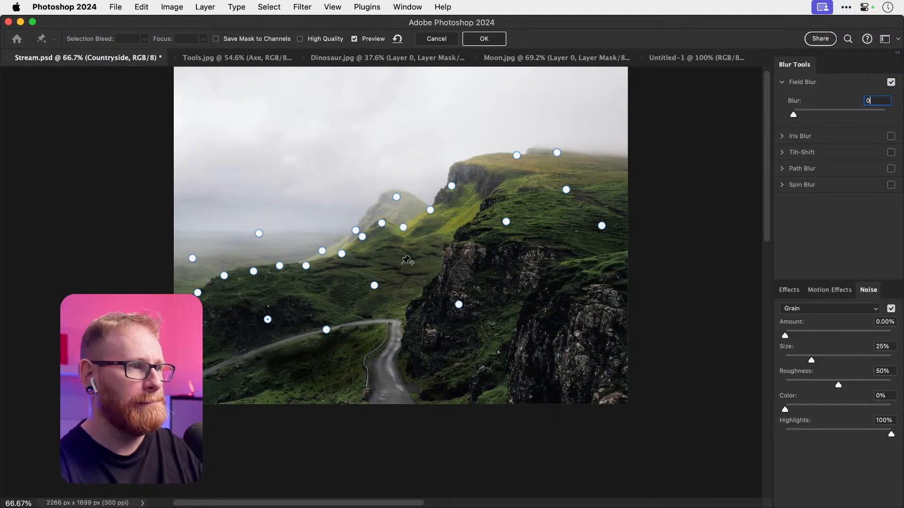
type("0")
left_click(884, 100)
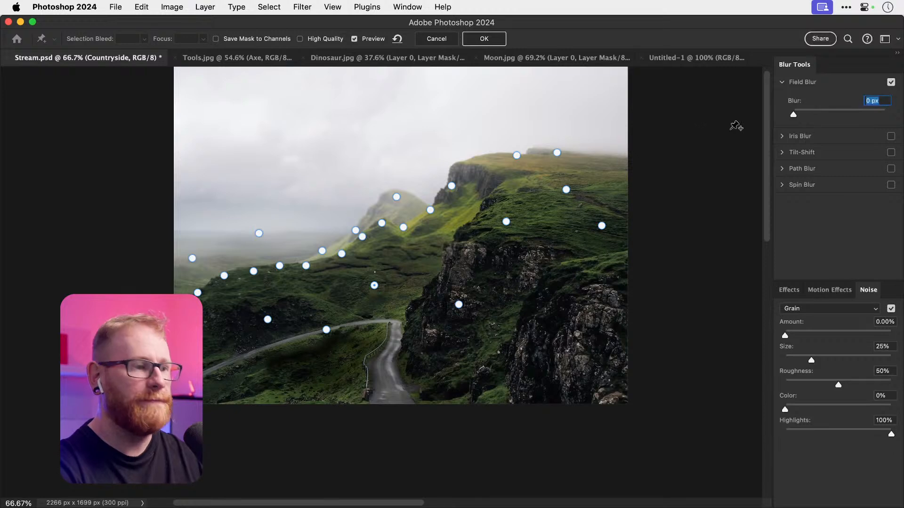
left_click(267, 320)
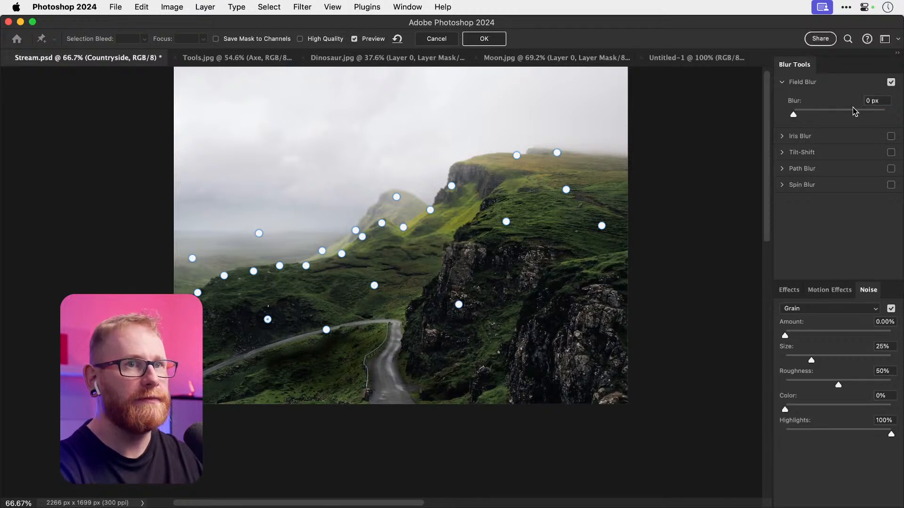
Step: Add a Field Blur pin on the rocks near the image's lower right corner and reduce its blur to 5 px
left_click(582, 380)
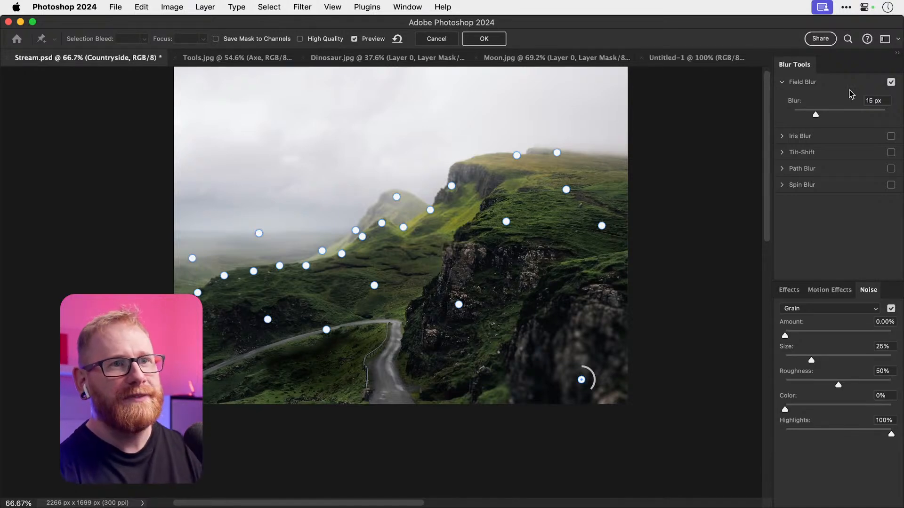
left_click_drag(816, 116, 803, 118)
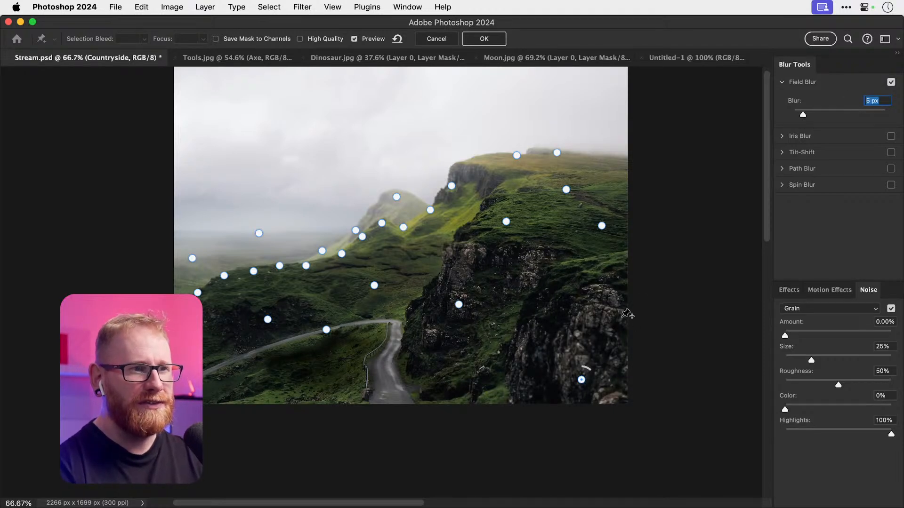
Step: Add two Field Blur pins on the foreground rocks: 4 px near the image's right edge and 3 px along the bottom edge
left_click(613, 299)
left_click(884, 102)
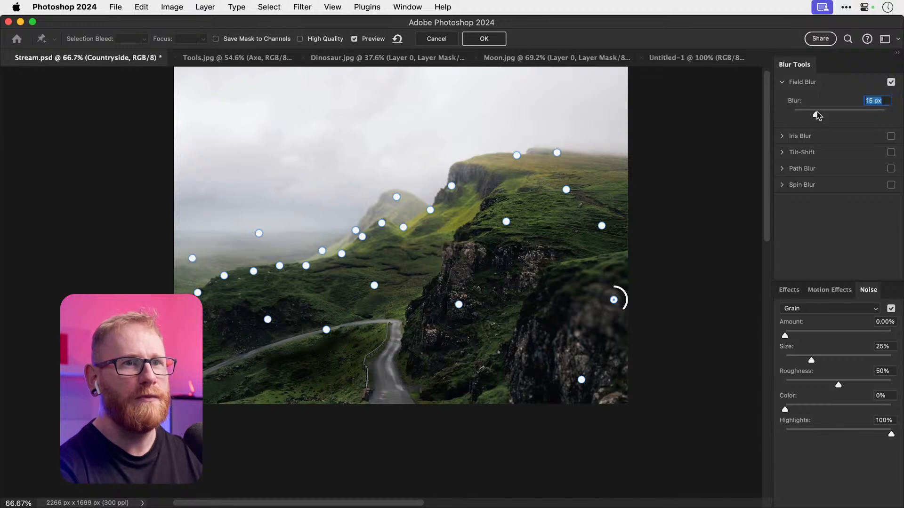
type("4")
key("Return")
left_click(494, 400)
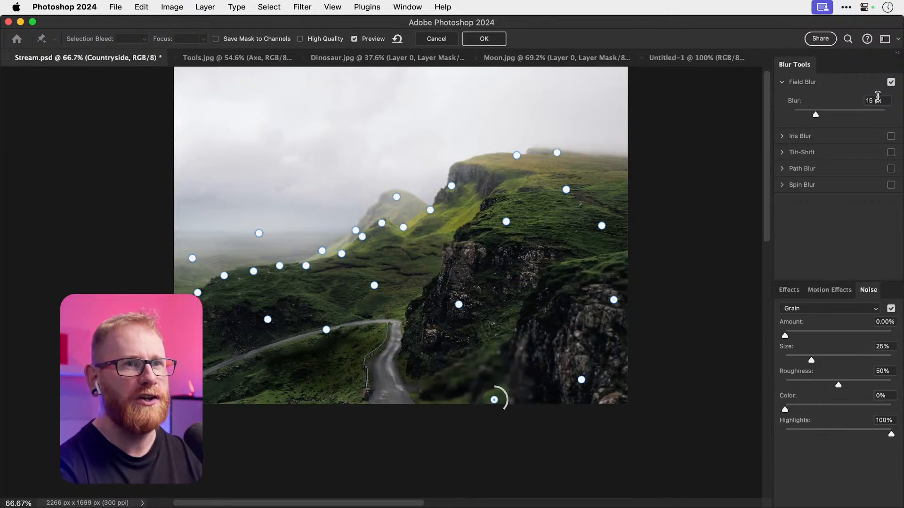
left_click(884, 101)
type("3")
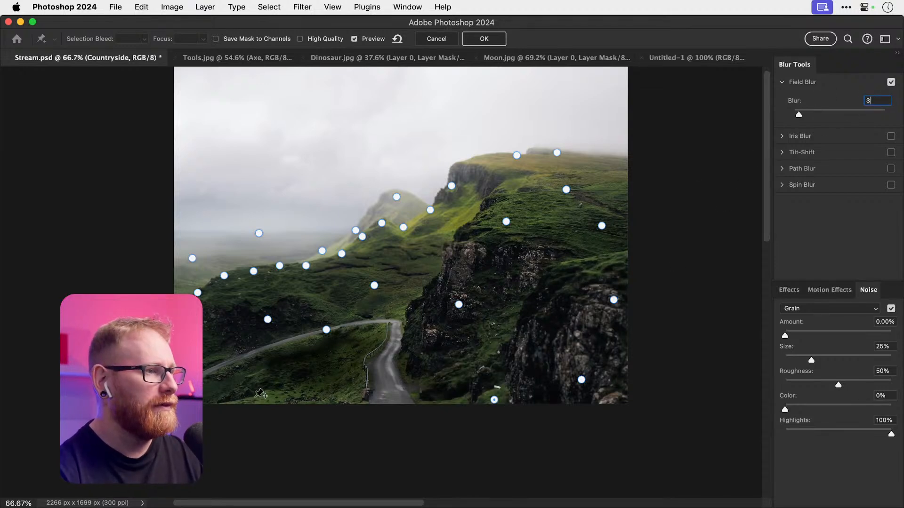
Step: Add a 2 px Field Blur pin on the road at the image's bottom edge and apply the blur
left_click(383, 401)
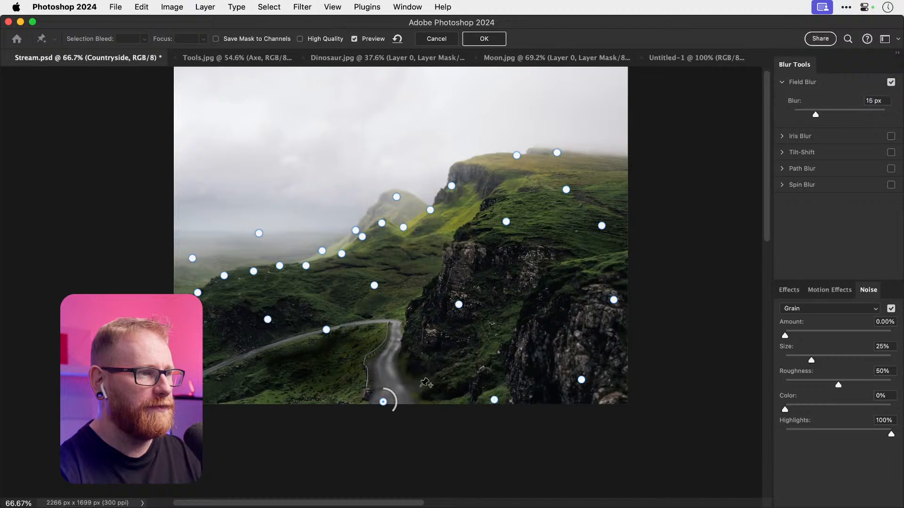
left_click(878, 99)
type("2")
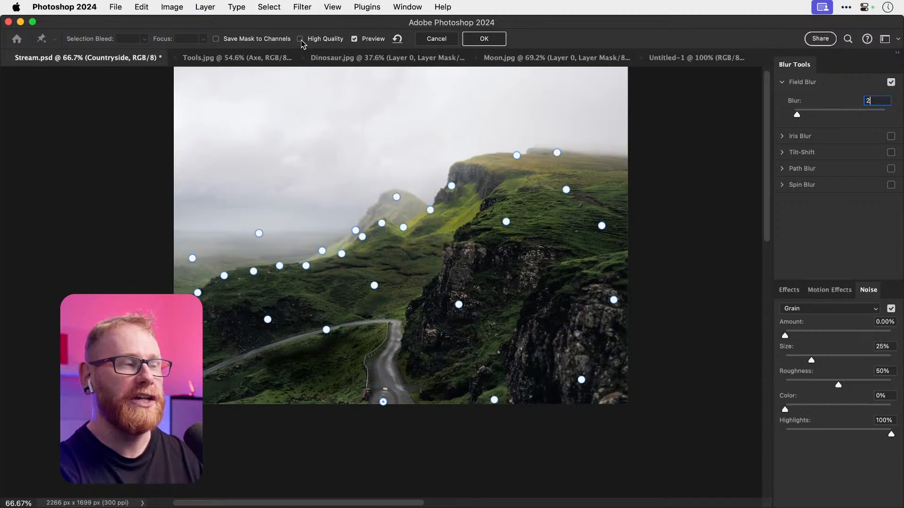
left_click(485, 39)
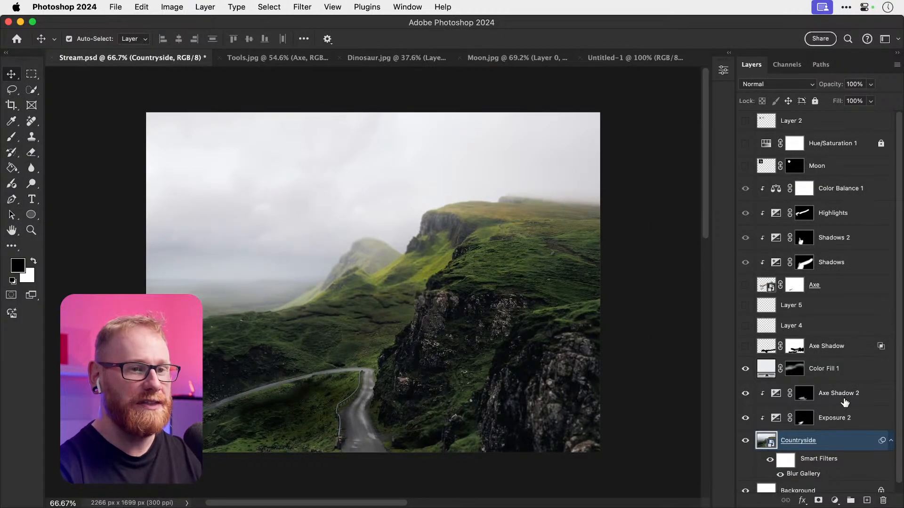
Step: Create a new layer above Axe Shadow 2 and set the foreground colour to ff3b3b
left_click(845, 401)
left_click(868, 501)
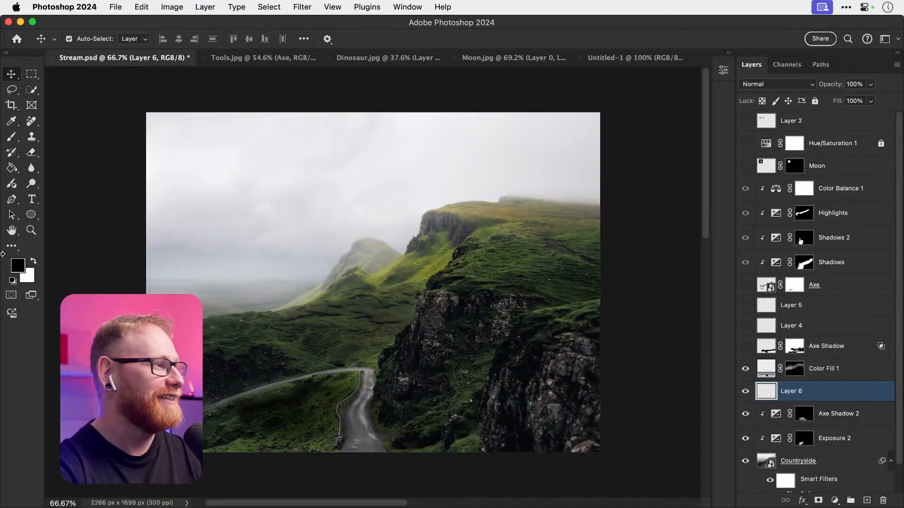
left_click(18, 266)
type("ff3333")
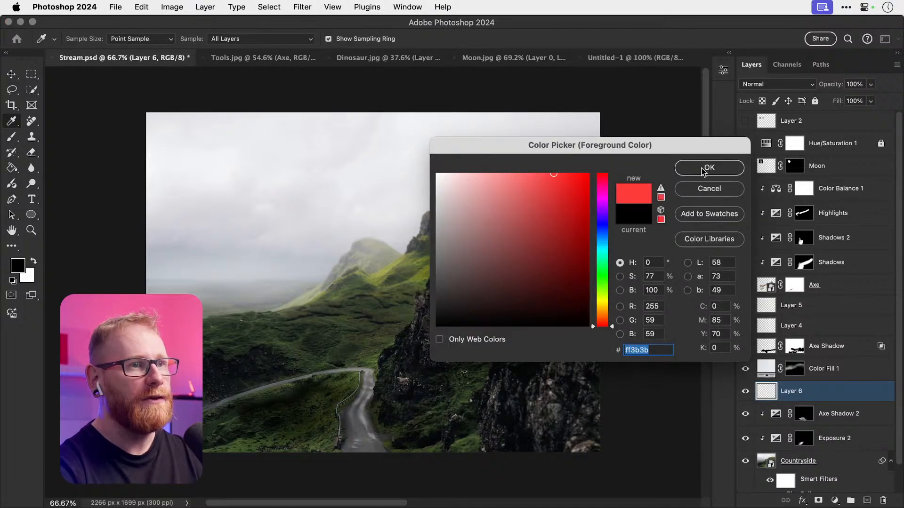
left_click(700, 168)
Step: With the Brush at 100% flow, outline the in-focus band in red from the road across the rocky hillside to the right edge
key("b")
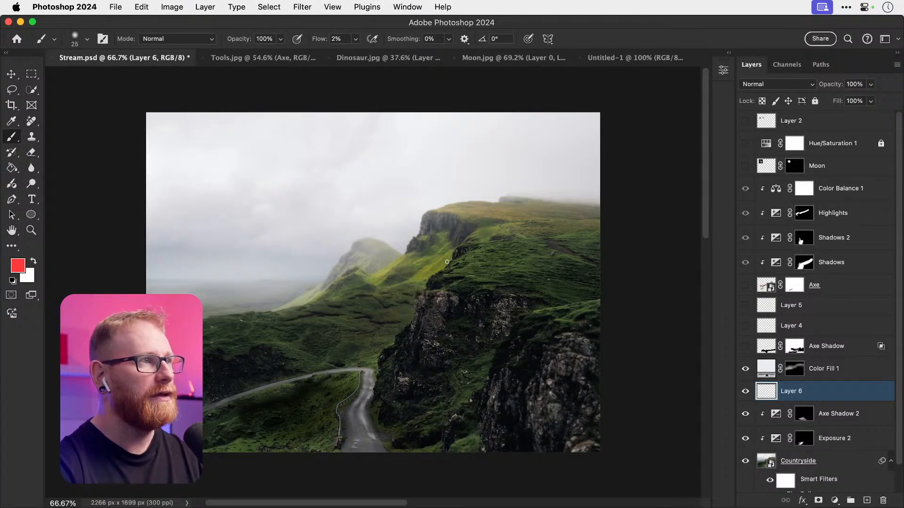
left_click_drag(356, 39, 438, 40)
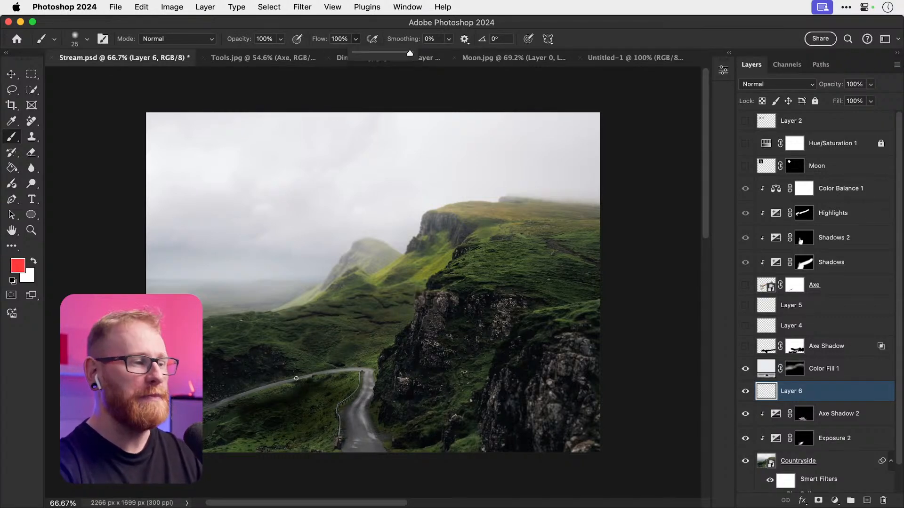
mouse_move(220, 392)
left_mouse_down()
mouse_move(389, 320)
mouse_move(471, 262)
mouse_move(551, 240)
mouse_move(618, 257)
mouse_move(577, 296)
mouse_move(515, 313)
mouse_move(451, 363)
mouse_move(381, 397)
mouse_move(234, 430)
mouse_move(203, 419)
left_mouse_up()
key("v")
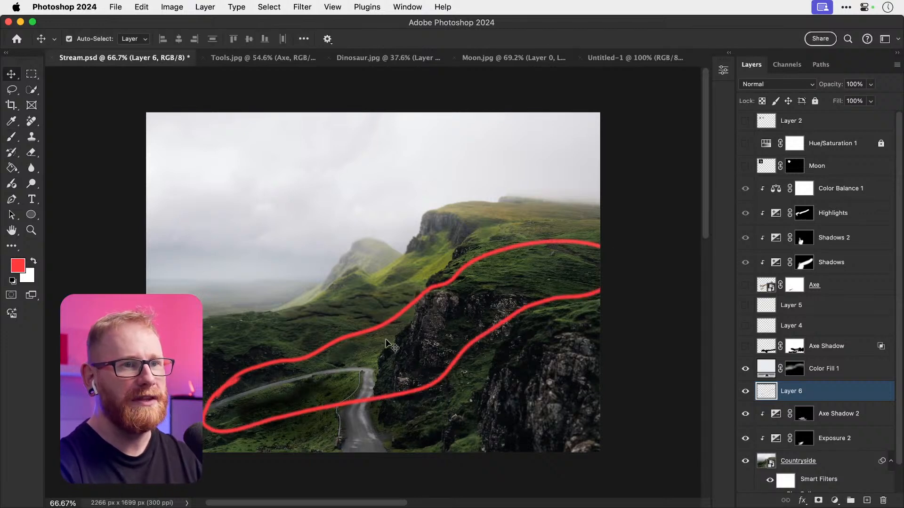
Step: Show the Axe layer, hide the red outline layer and make the Countryside layer's Blur Gallery filter visible
left_click(745, 284)
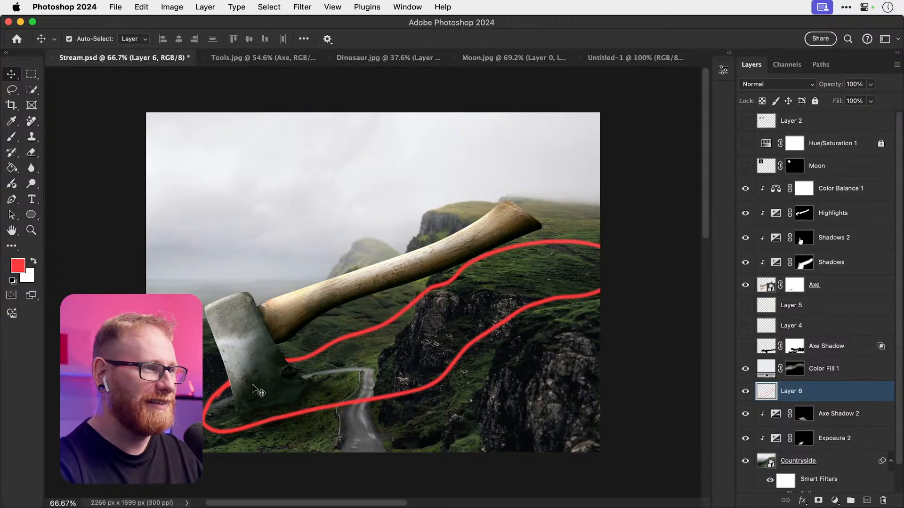
left_click(745, 392)
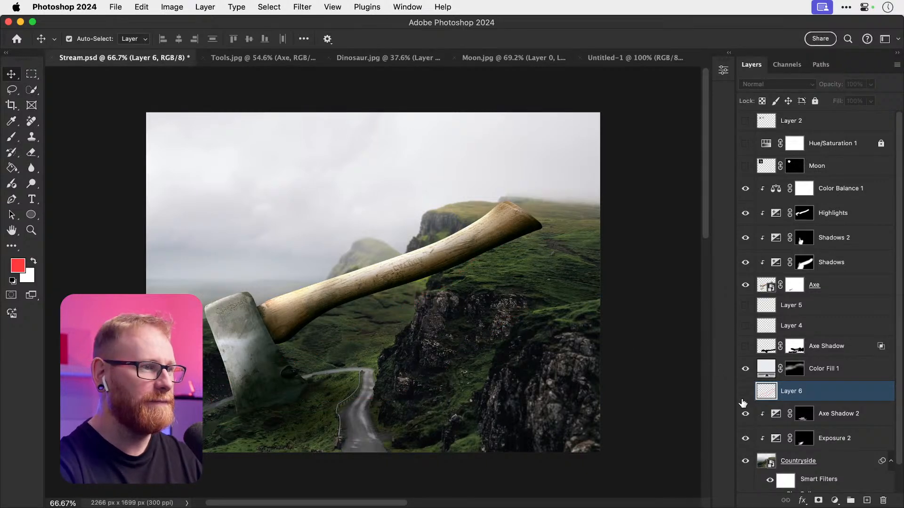
scroll(815, 469, "down", 2)
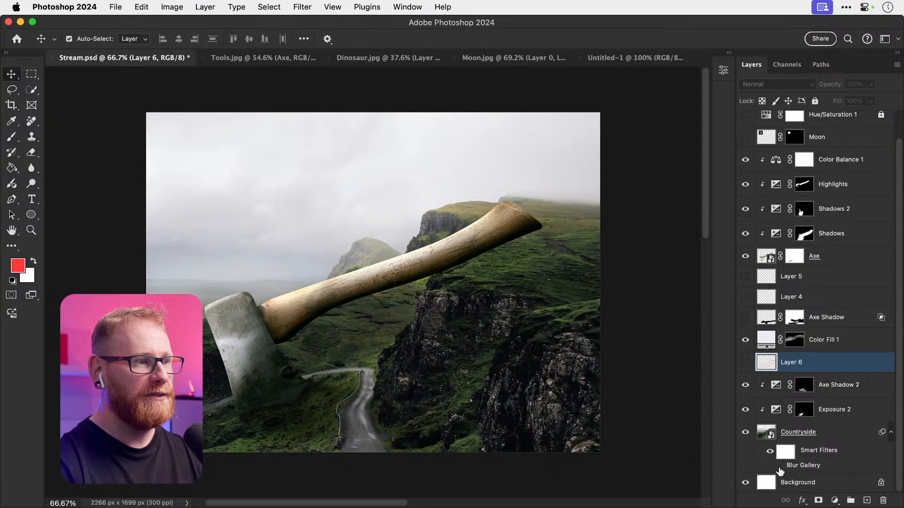
left_click(781, 467)
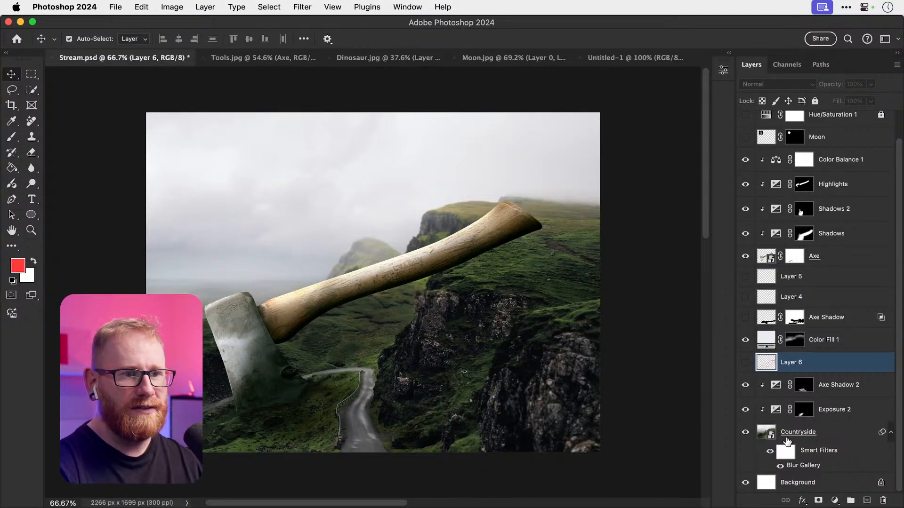
Step: Open the Countryside smart object's contents and select the dark rocky cliff beside the road with the Quick Selection tool
double_click(766, 434)
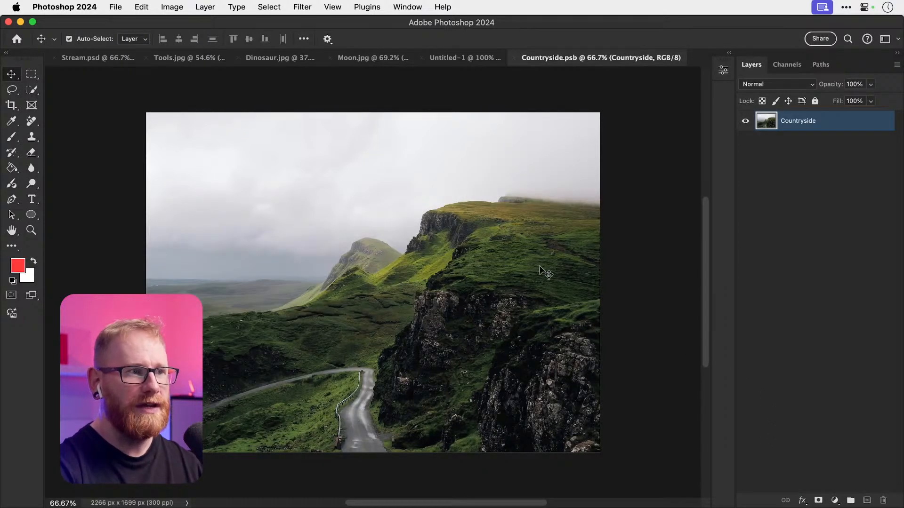
key("m")
key("l")
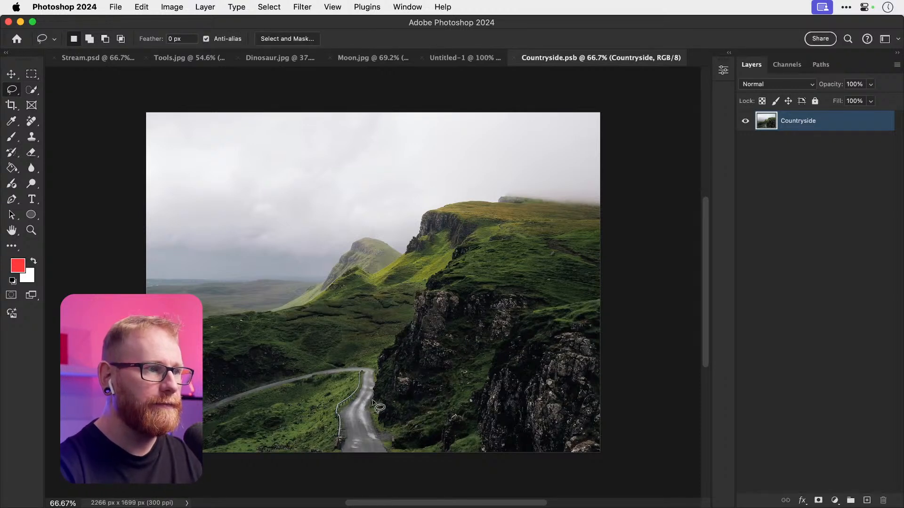
key("w")
mouse_move(383, 398)
left_mouse_down()
mouse_move(391, 354)
mouse_move(430, 294)
left_mouse_up()
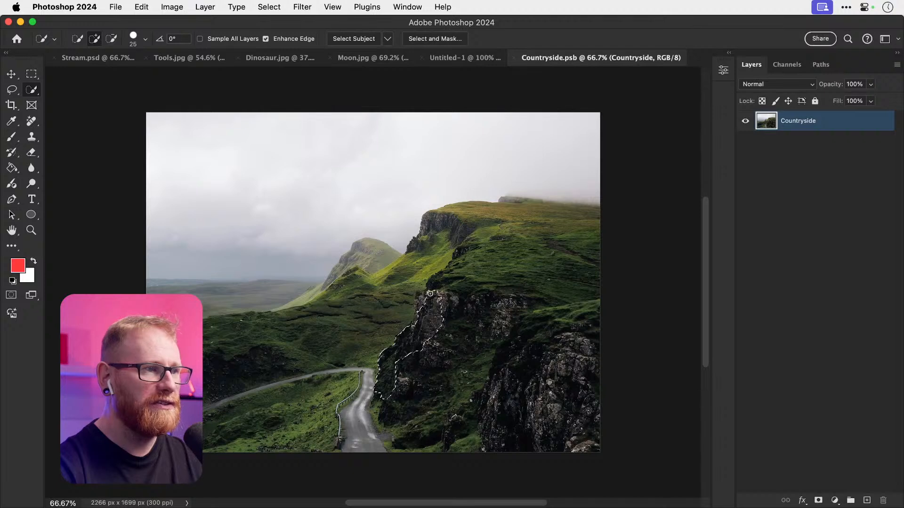
mouse_move(418, 328)
left_mouse_down()
mouse_move(460, 300)
mouse_move(463, 335)
mouse_move(422, 394)
mouse_move(386, 419)
mouse_move(521, 305)
left_mouse_up()
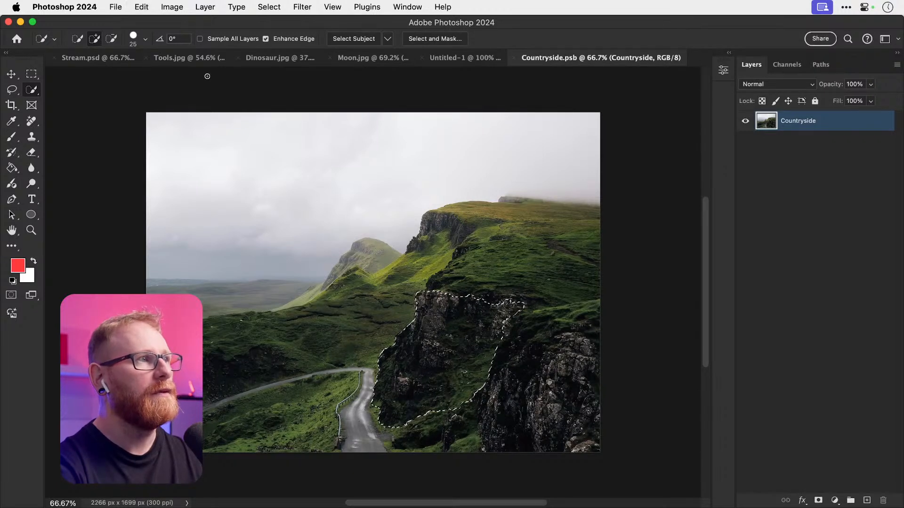
Step: Paste the copied cliff into Stream.psd above the Moon layer and convert it to a smart object
left_click(102, 57)
key("v")
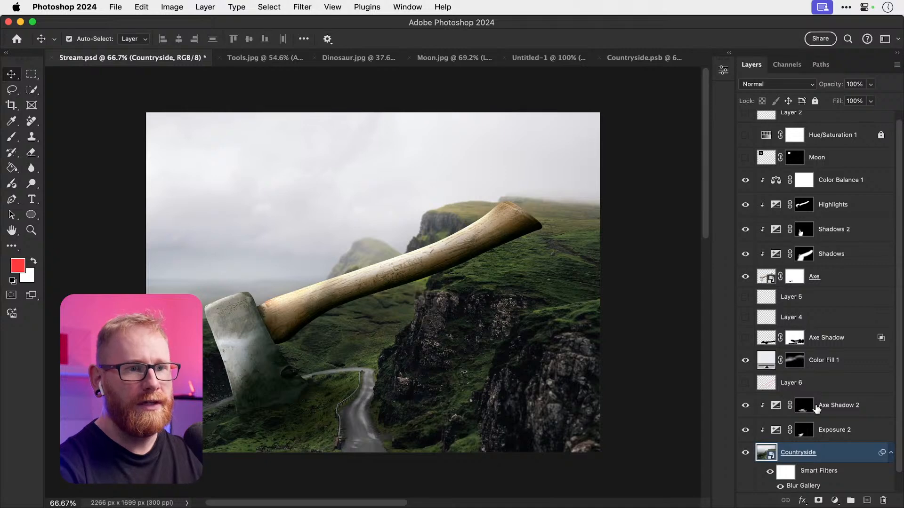
scroll(826, 362, "up", 1)
left_click(833, 168)
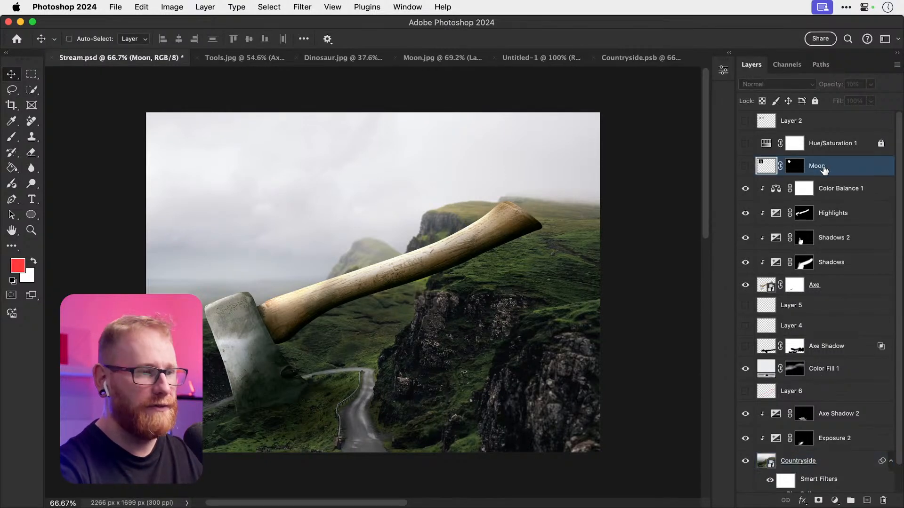
key("super+v")
right_click(810, 167)
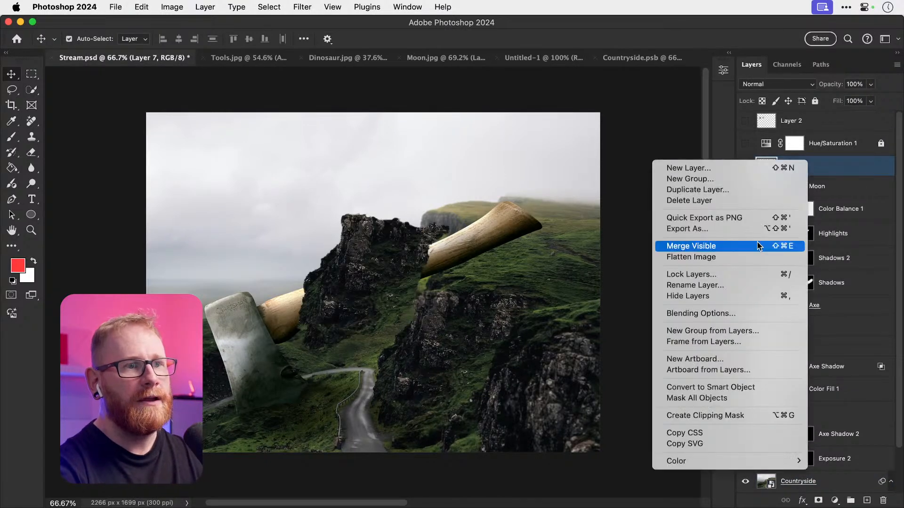
left_click(717, 390)
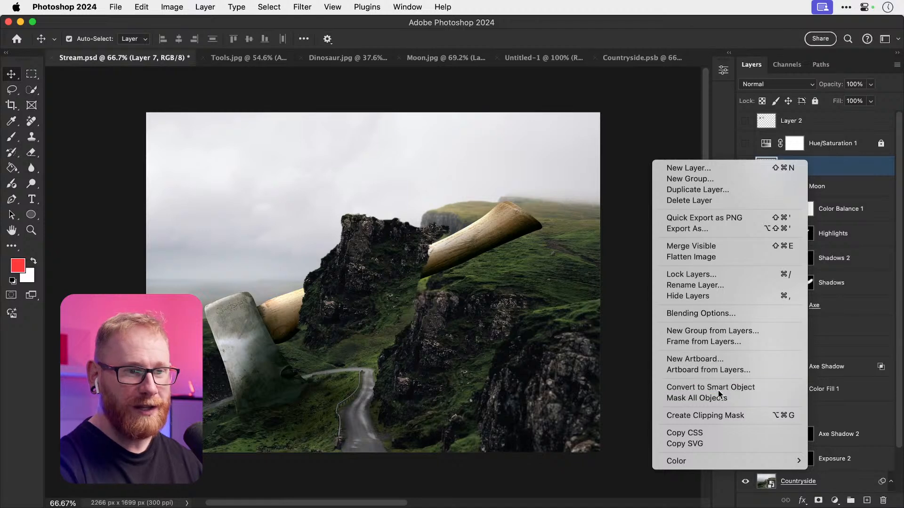
Step: Free-transform the pasted cliff: enlarge it to about 268%, move it over the image's lower right corner and rotate it clockwise
key("super")
key("super+minus")
key("super+minus")
key("super+minus")
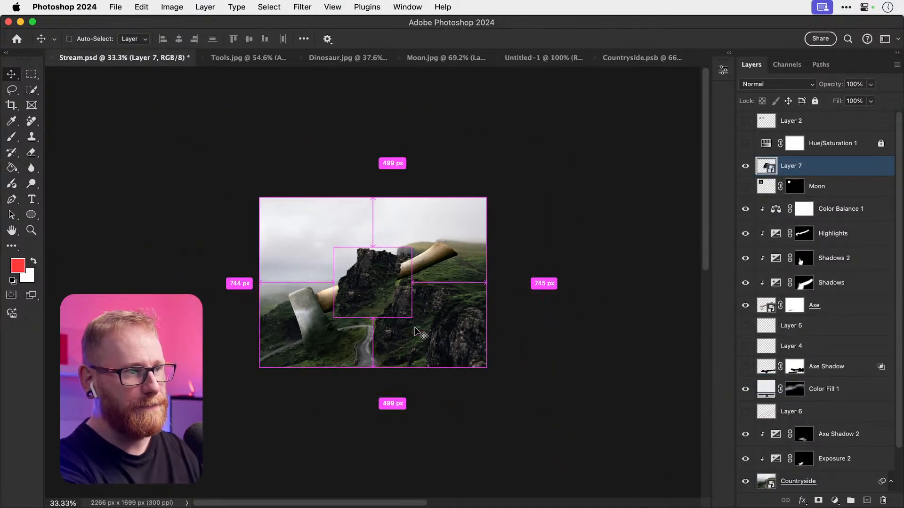
key("super+t")
left_click_drag(401, 257, 459, 217)
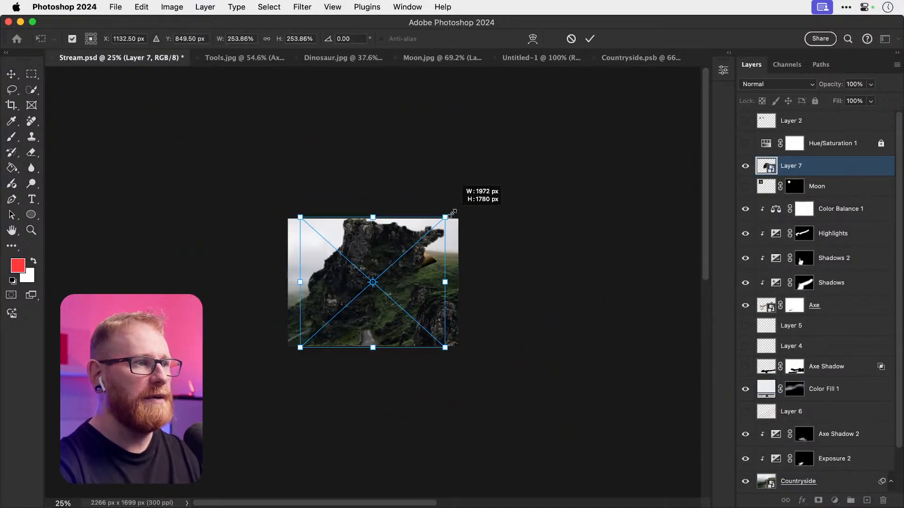
left_click_drag(409, 270, 514, 312)
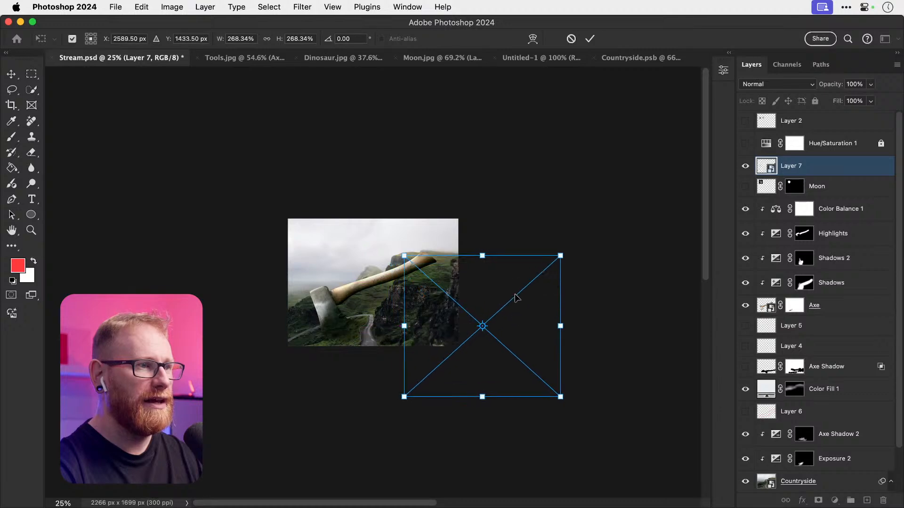
left_click_drag(518, 220, 532, 242)
mouse_move(508, 308)
left_mouse_down()
mouse_move(493, 307)
mouse_move(508, 309)
left_mouse_up()
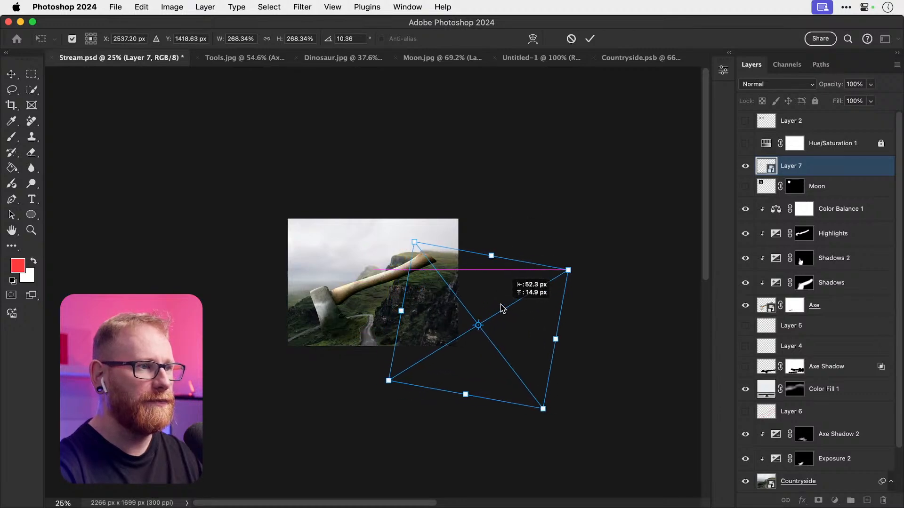
left_click_drag(535, 215, 549, 223)
key("super+equal")
key("super+equal")
key("super+equal")
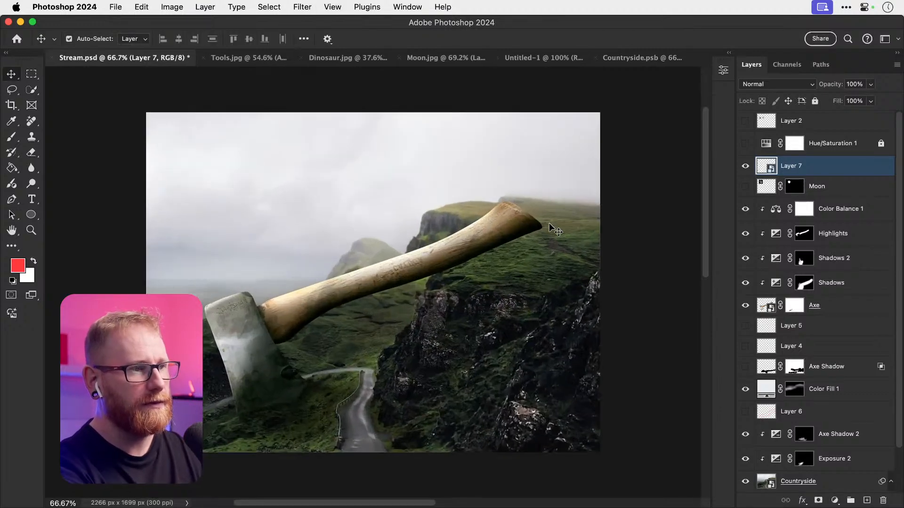
Step: Reposition the pasted cliff so it fills the image's lower right corner as a foreground rock, and check it up close
scroll(552, 229, "right", 4)
scroll(551, 228, "down", 1)
left_click_drag(501, 302, 447, 365)
key("Return")
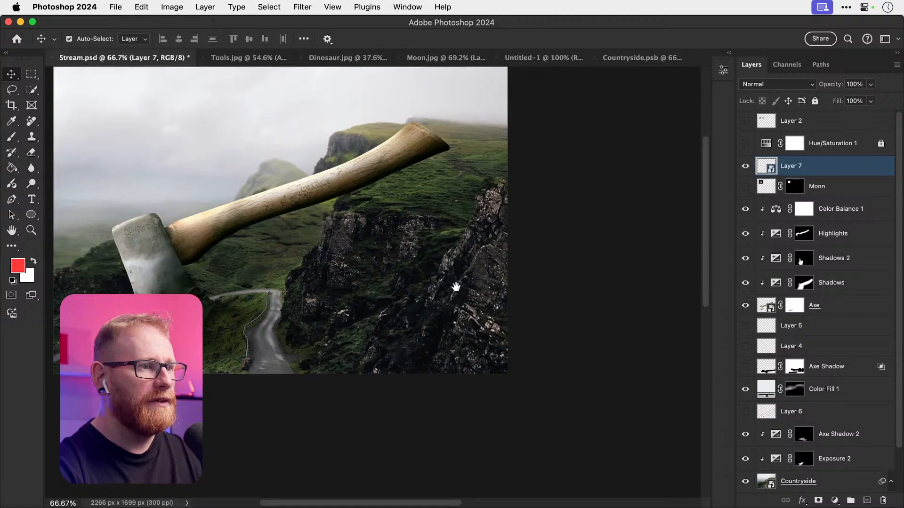
key("z")
left_click_drag(490, 329, 504, 309)
key("v")
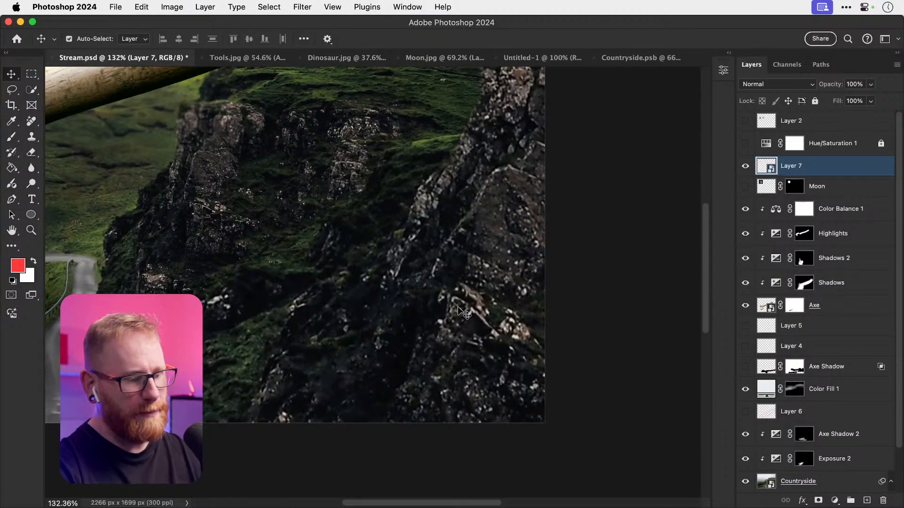
key("super+0")
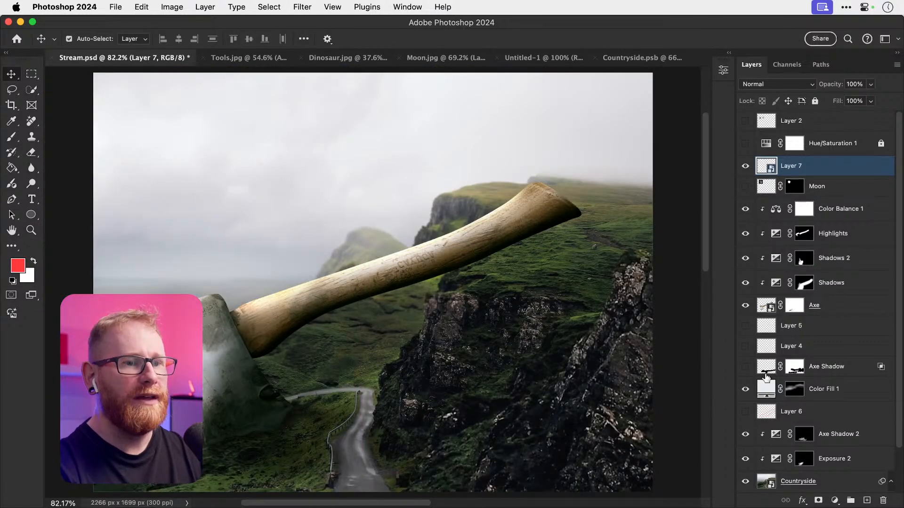
Step: Add an Exposure adjustment clipped to the pasted cliff and darken it to an exposure of -1.29
left_click(835, 494)
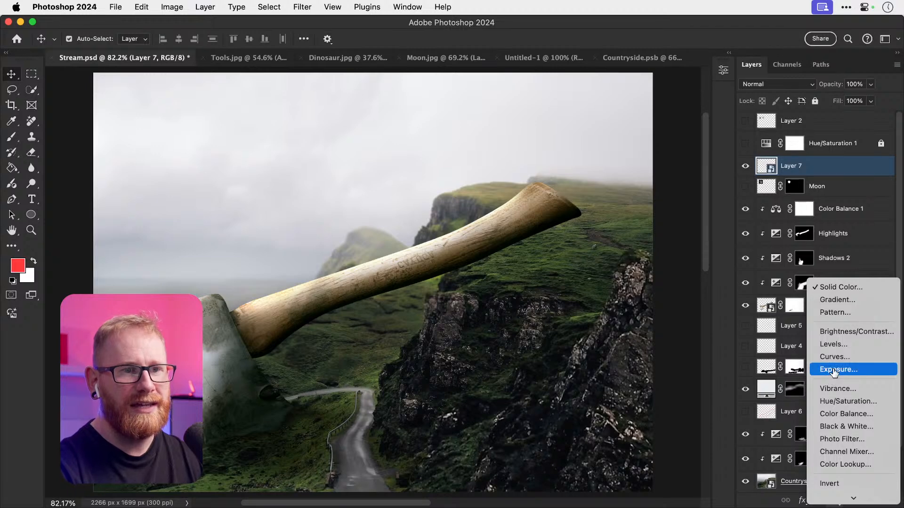
left_click(777, 365)
left_click(620, 406)
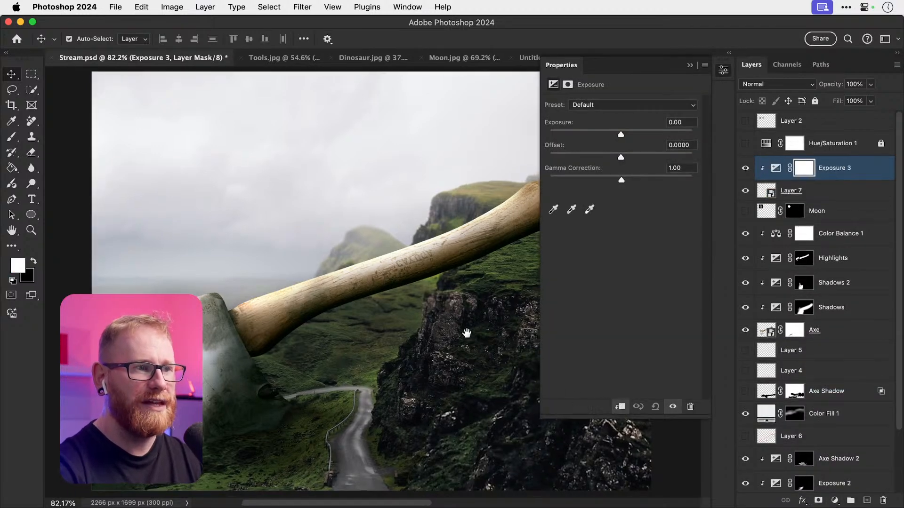
left_click_drag(583, 430, 404, 424)
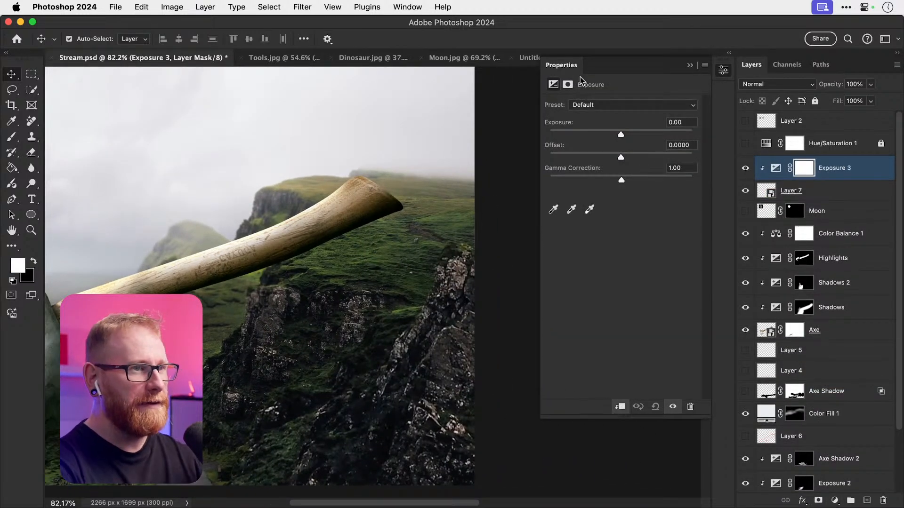
mouse_move(621, 136)
left_mouse_down()
mouse_move(586, 138)
mouse_move(607, 136)
left_mouse_up()
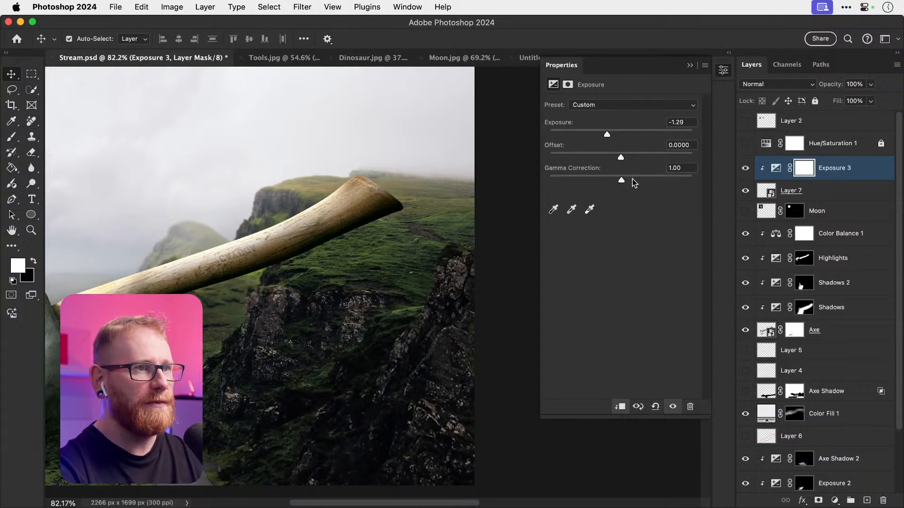
Step: Set the gamma correction of the cliff's Exposure adjustment to 0.69
left_click_drag(621, 180, 639, 182)
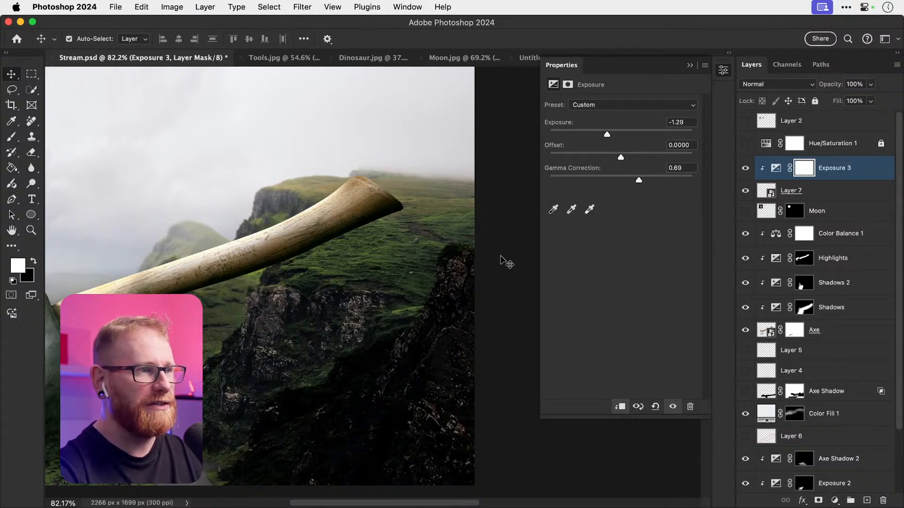
left_click_drag(442, 325, 474, 276)
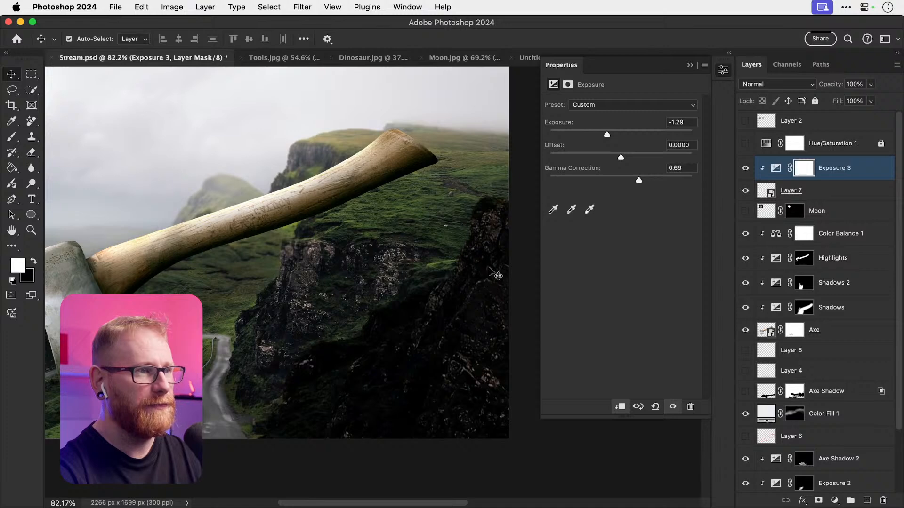
Step: Apply a Field Blur of 14 px to the foreground cliff, Layer 7, as a smart filter
left_click(801, 194)
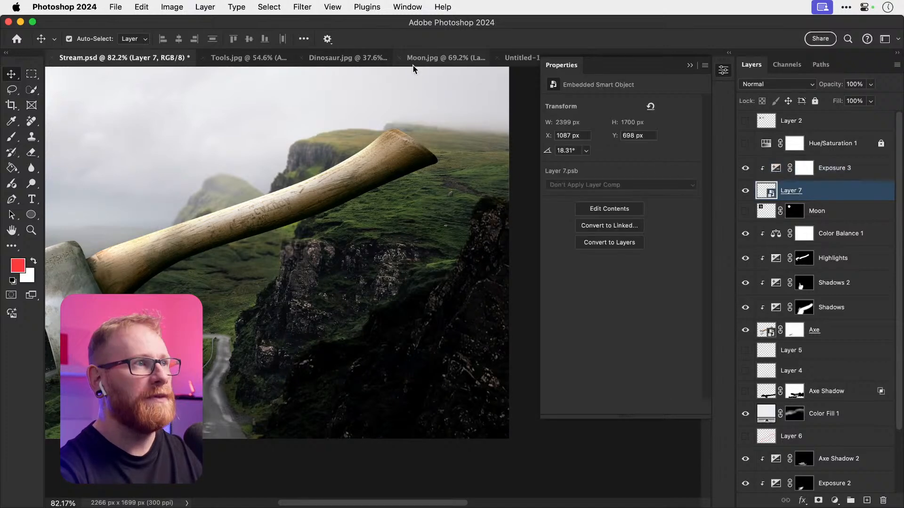
left_click(303, 7)
left_click(309, 7)
left_click(303, 6)
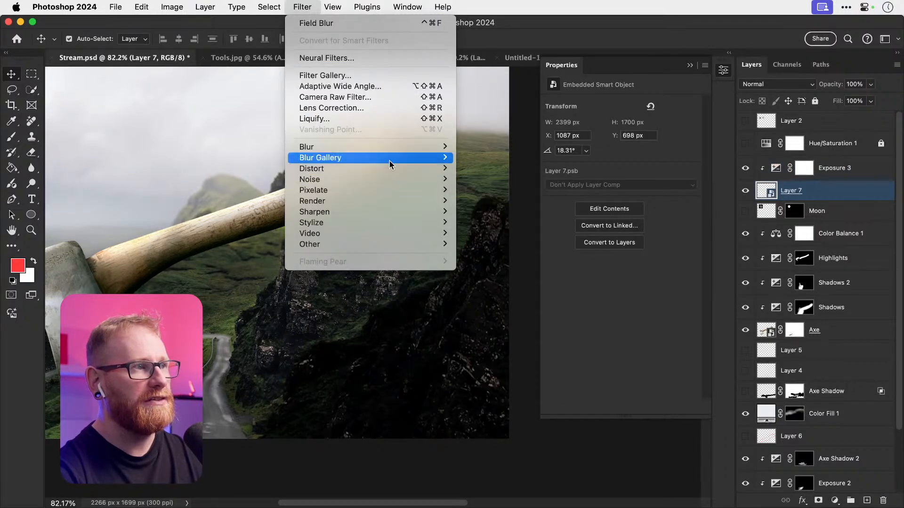
mouse_move(423, 157)
left_click(486, 158)
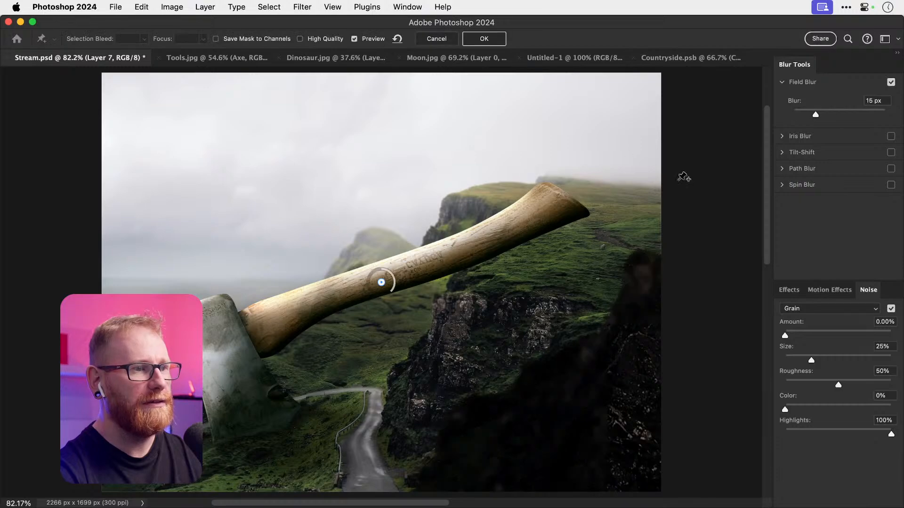
mouse_move(819, 115)
left_mouse_down()
mouse_move(831, 114)
mouse_move(815, 115)
left_mouse_up()
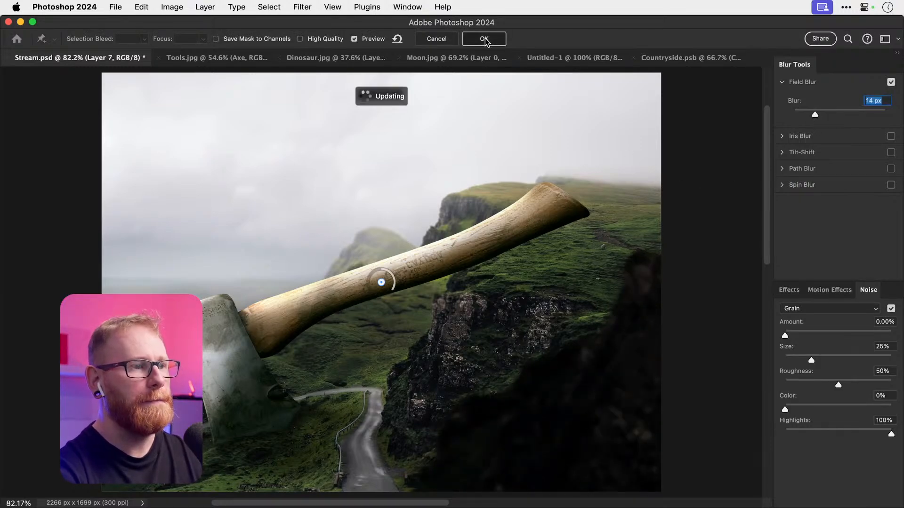
left_click(484, 39)
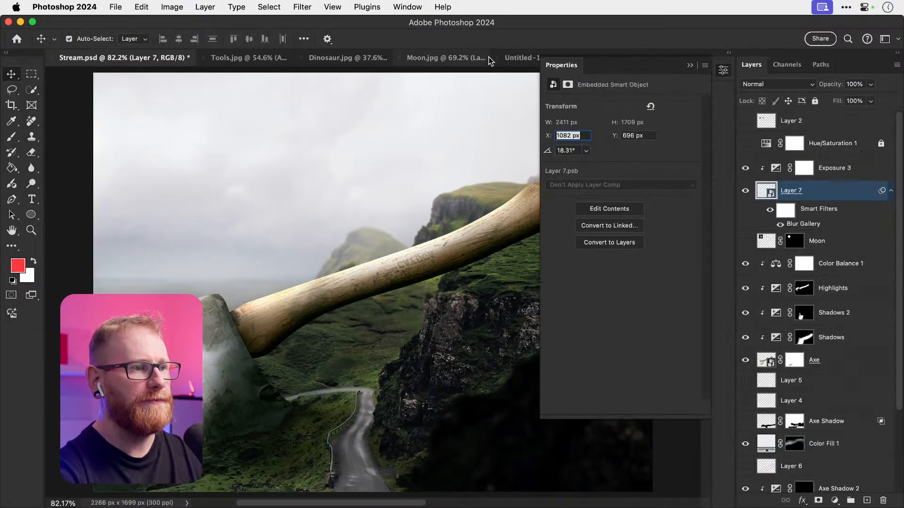
left_click(729, 70)
Step: Compare the cliff with and without Exposure 3, and set its exposure to -0.73 and gamma correction to 0.80
left_click(744, 171)
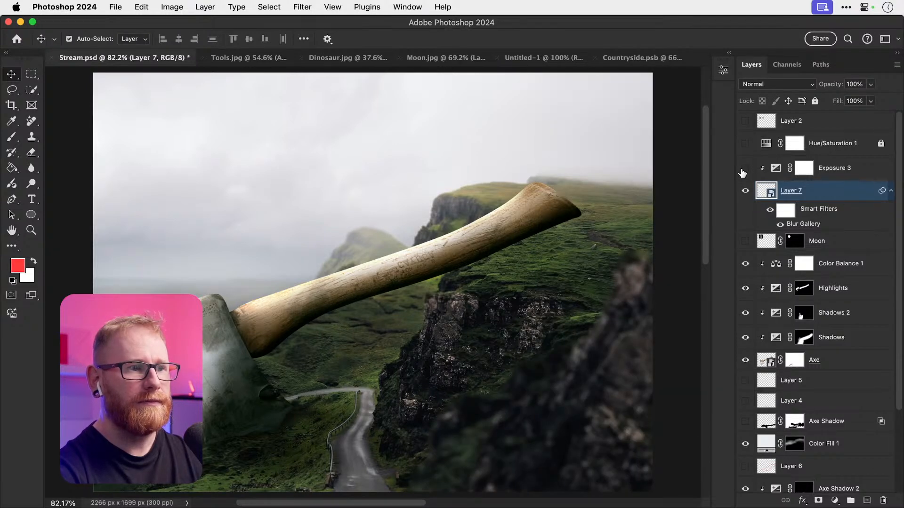
left_click(744, 169)
left_click(776, 169)
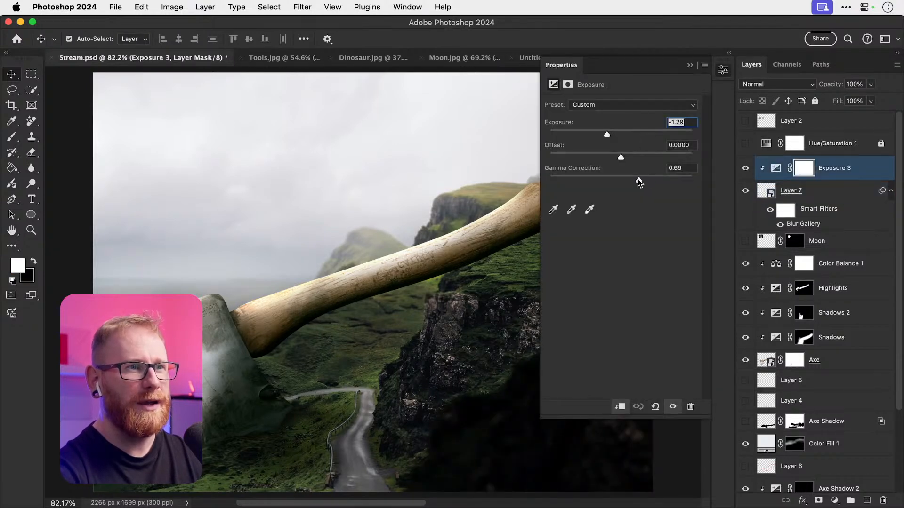
left_click_drag(639, 181, 615, 136)
left_click(724, 71)
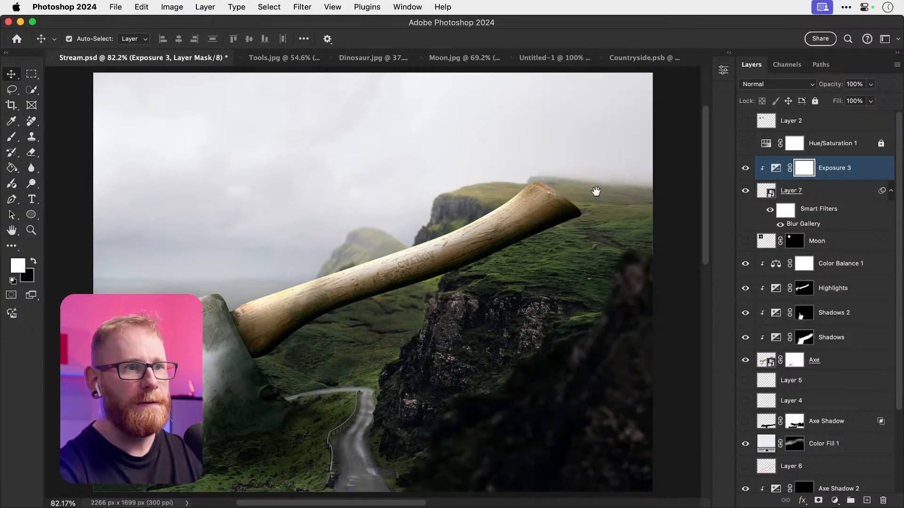
Step: Paint black with a soft 200 px brush on the Exposure 3 mask to lighten the foreground cliff's upper edge
scroll(546, 191, "right", 5)
key("b")
key("x")
key("bracketright")
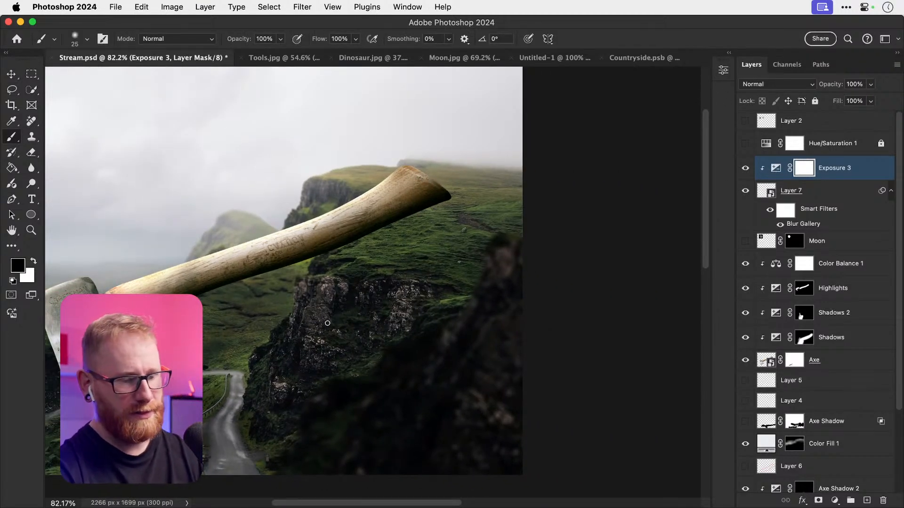
key("bracketright")
key("bracketright")
key("bracketright")
key("bracketright")
key("bracketright")
key("bracketright")
key("bracketright")
key("bracketright")
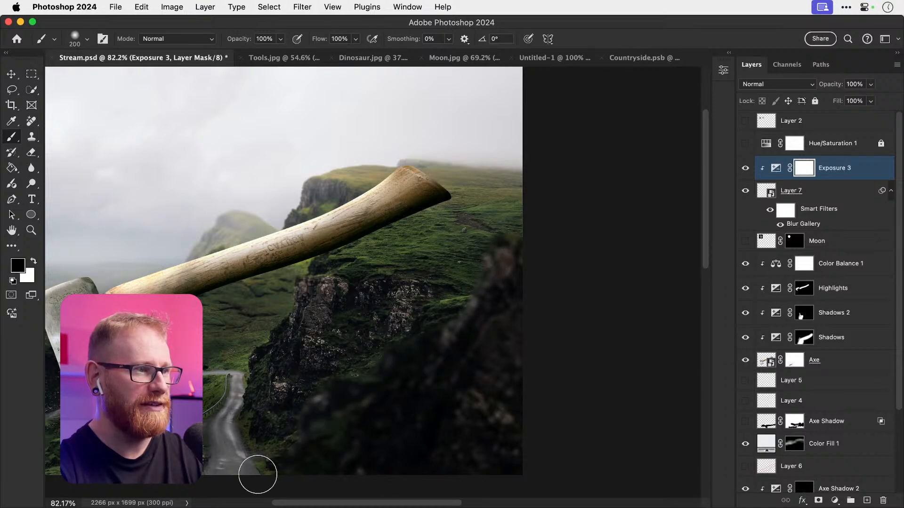
mouse_move(401, 344)
left_mouse_down()
mouse_move(399, 311)
mouse_move(432, 296)
left_mouse_up()
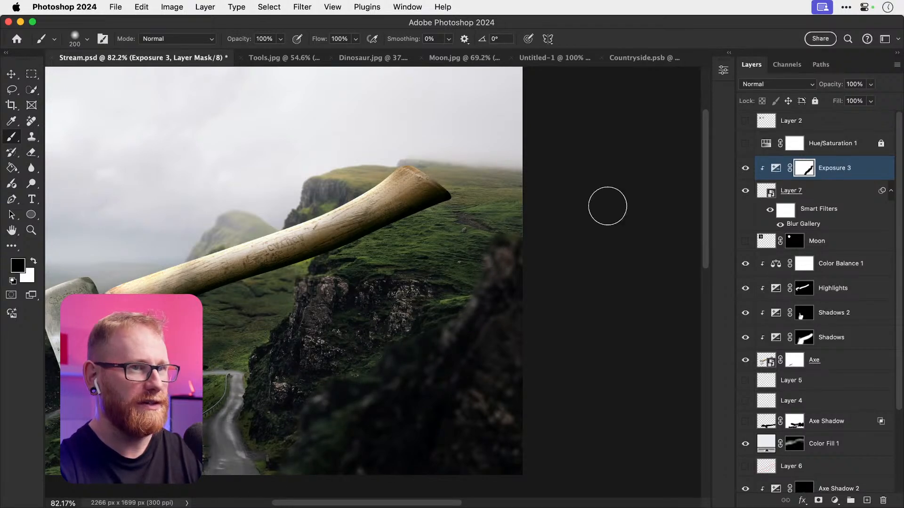
Step: Turn off Layer 7's Blur Gallery filter and darken the cliff by setting Exposure 3 to -2.13
left_click(780, 225)
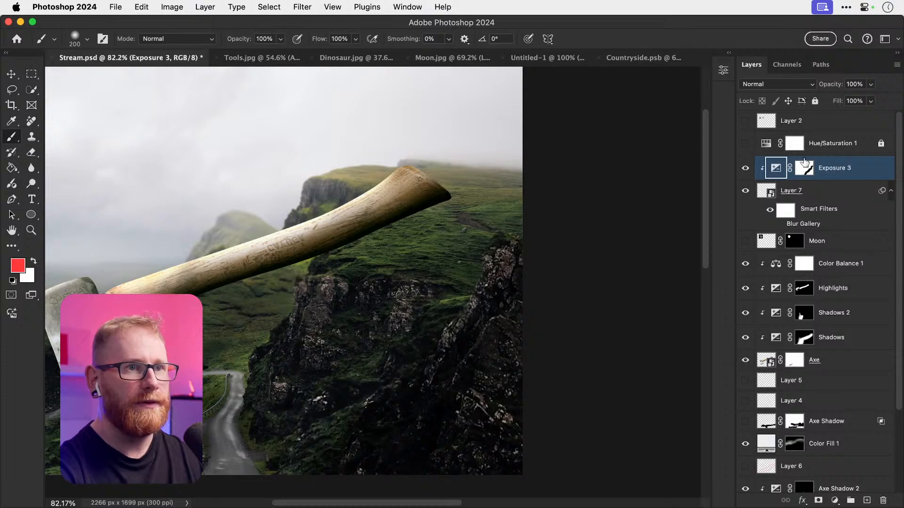
left_click(745, 143)
left_click(745, 143)
left_click(804, 168)
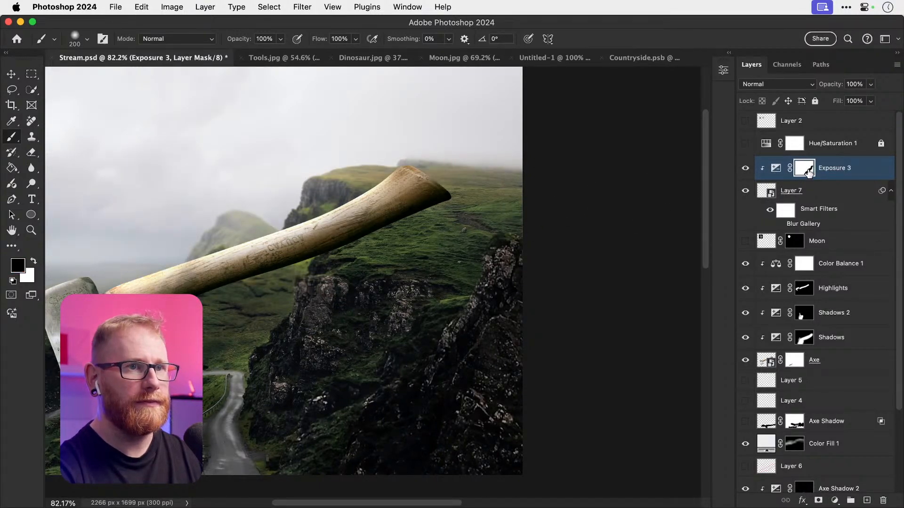
double_click(774, 169)
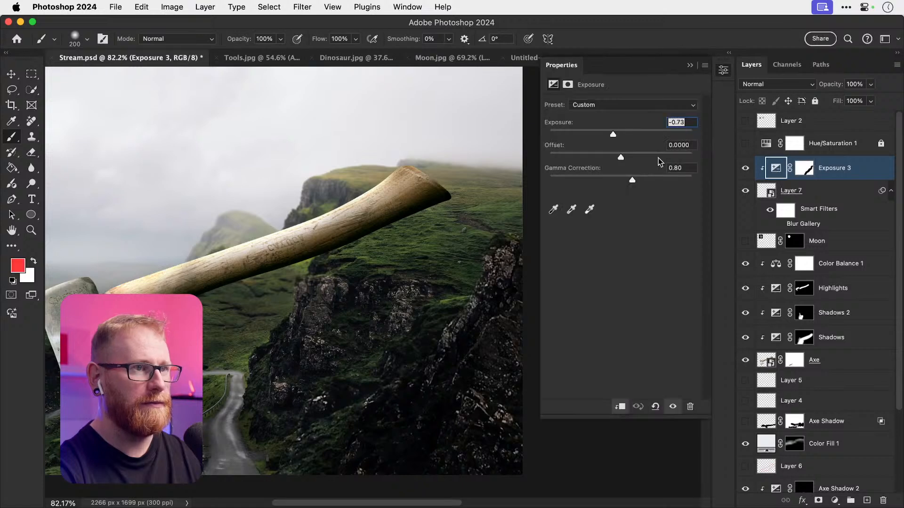
left_click_drag(611, 135, 598, 136)
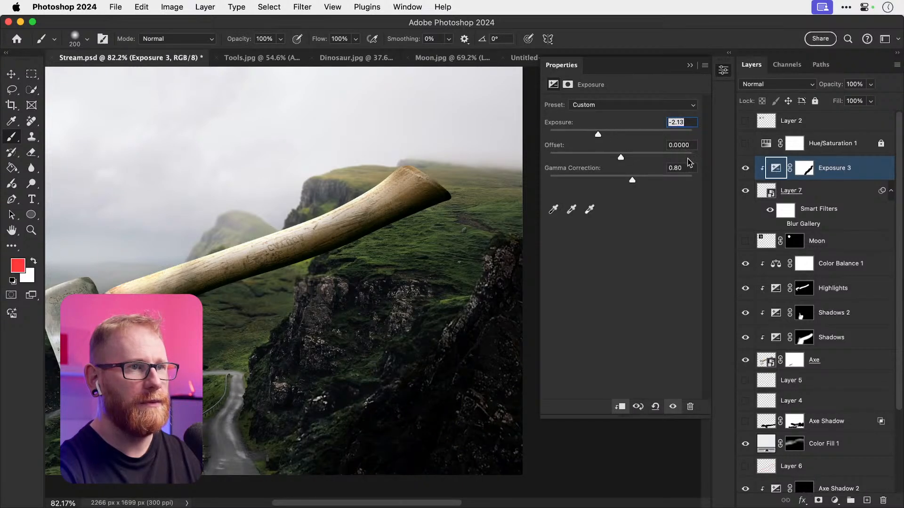
left_click(807, 172)
key("d")
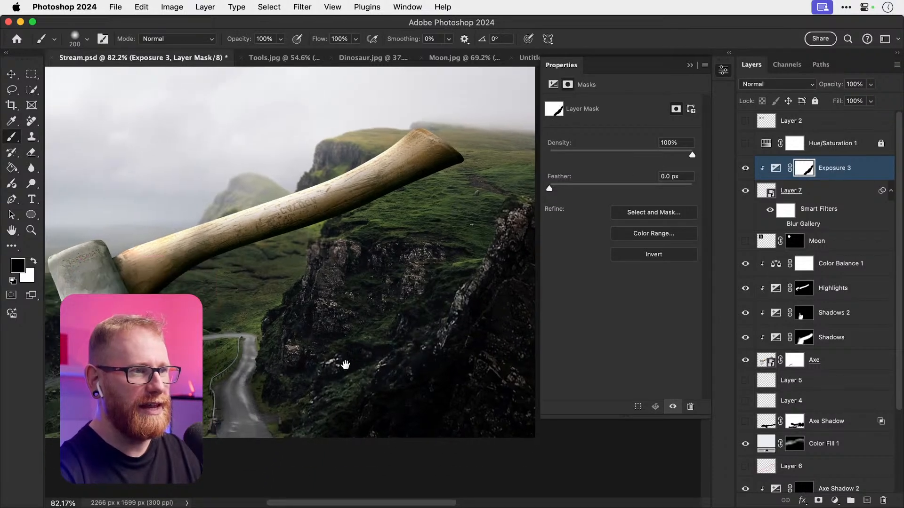
Step: Free-transform Layer 7 together with Exposure 3, rotating it about 25° counterclockwise and moving it over the image's lower right corner
scroll(343, 372, "down", 2)
key("v")
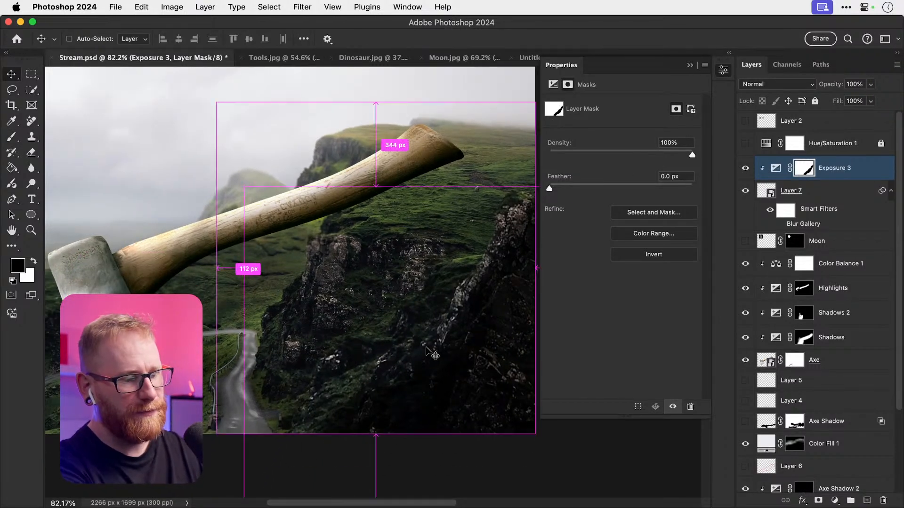
key("super+minus")
left_click(724, 70)
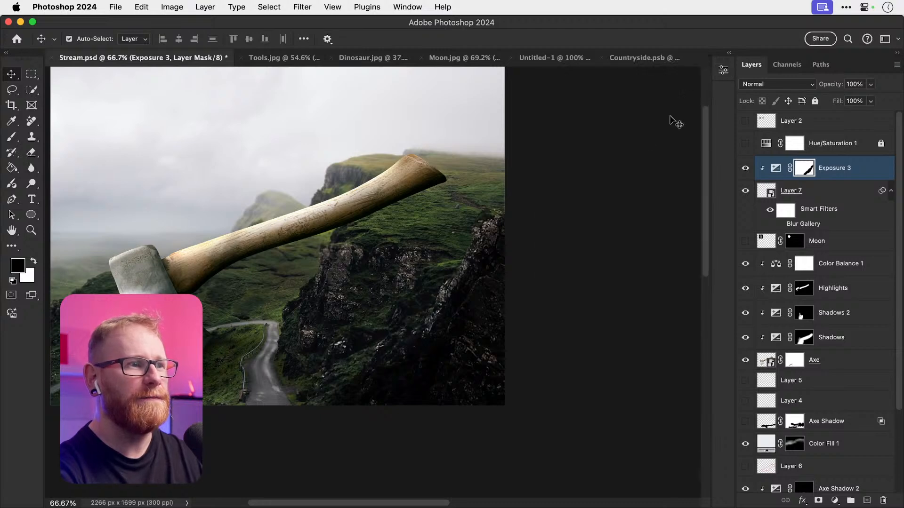
left_click_drag(484, 249, 503, 249)
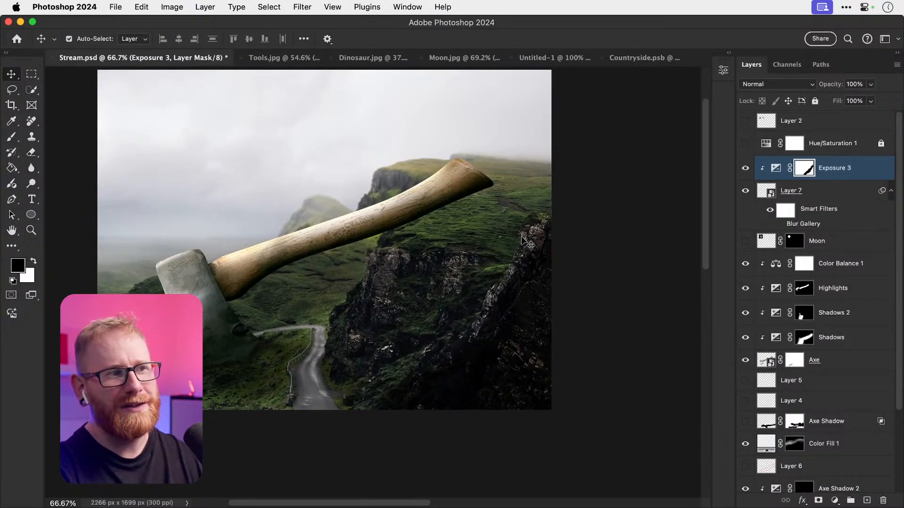
key("super")
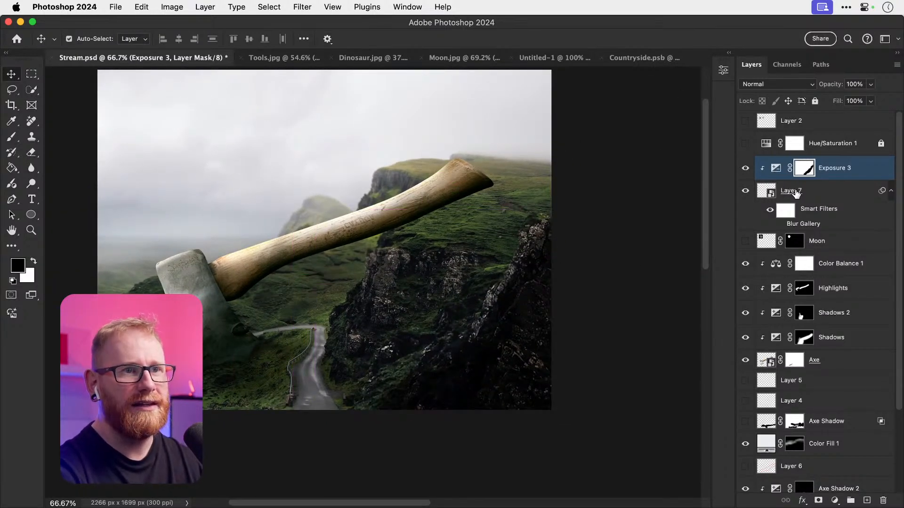
left_click(798, 191, "shift")
key("super+t")
left_click_drag(545, 346, 444, 369)
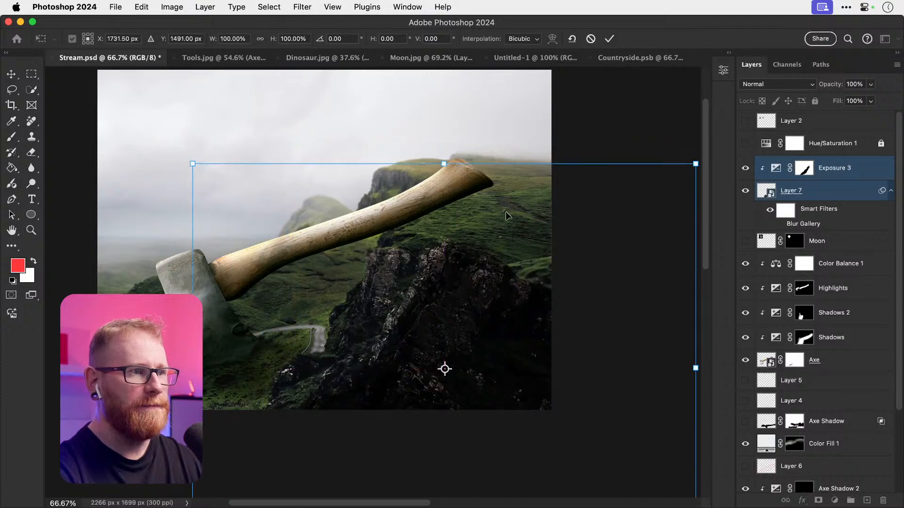
left_click_drag(571, 107, 438, 242)
left_click_drag(516, 310, 531, 276)
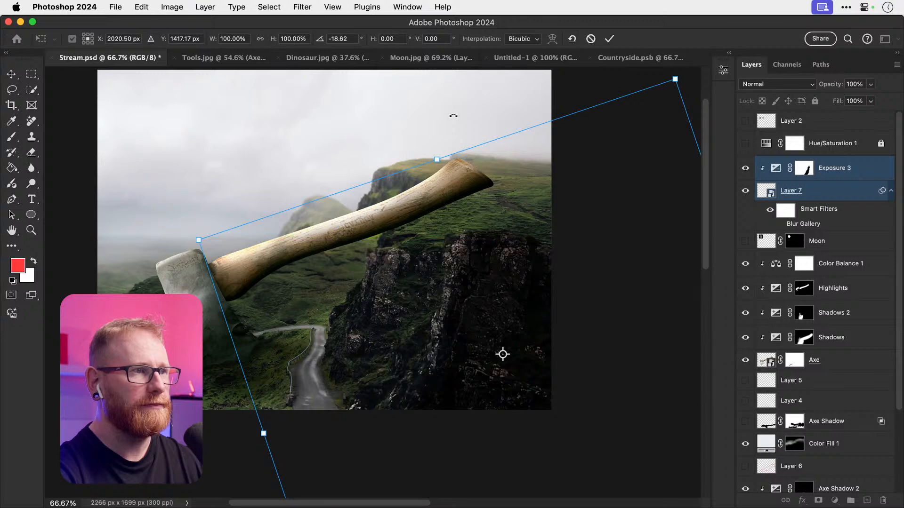
left_click_drag(452, 114, 429, 127)
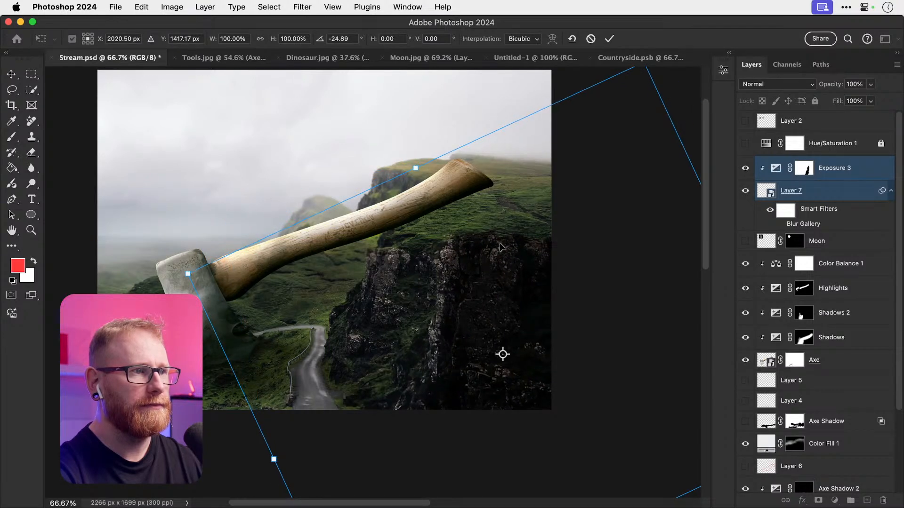
left_click_drag(514, 276, 517, 272)
key("Return")
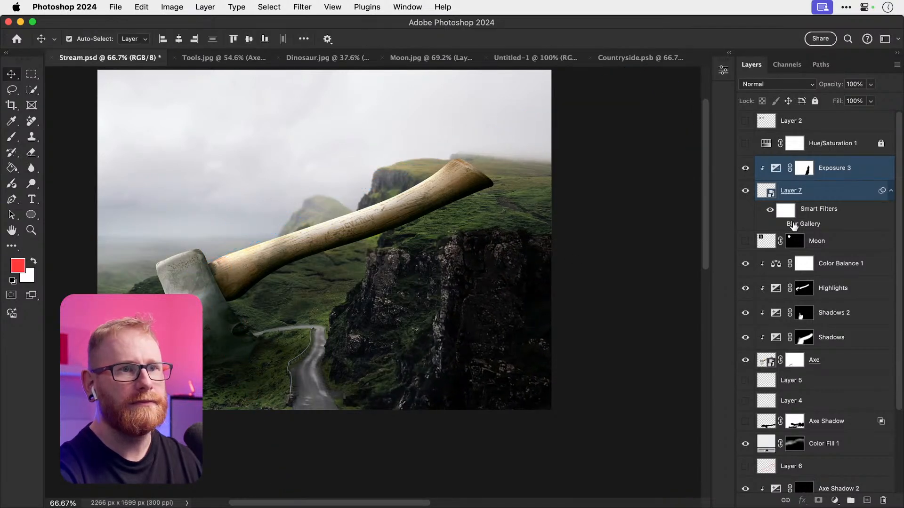
Step: Turn Layer 7's Blur Gallery filter back on and reduce its Field Blur to 7 px
left_click(780, 224)
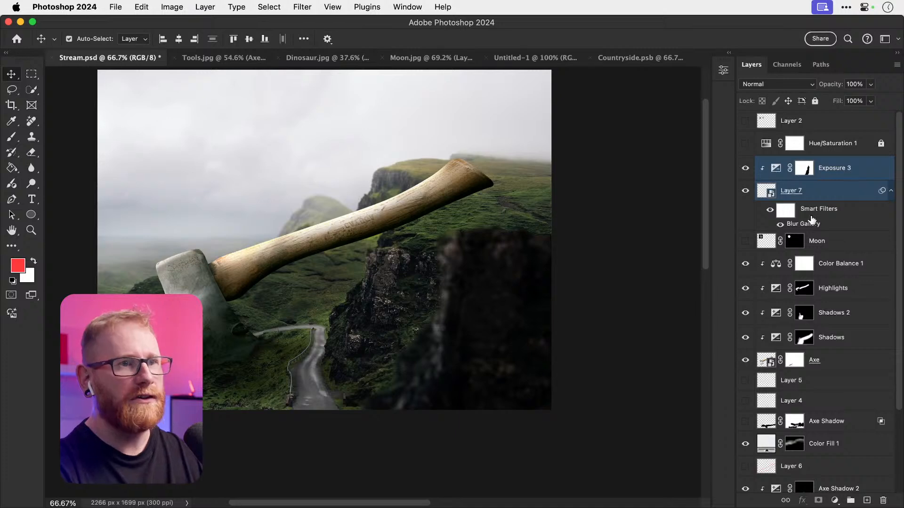
double_click(809, 225)
left_click_drag(815, 114, 806, 115)
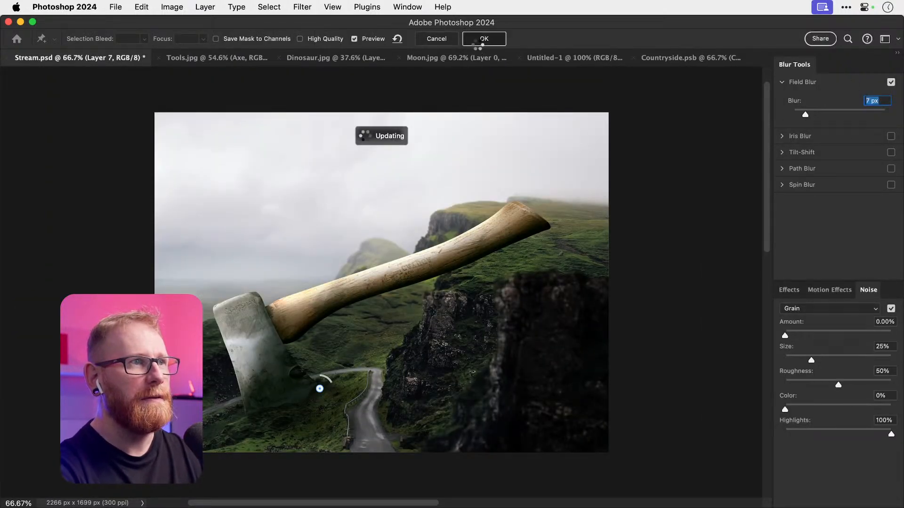
left_click(480, 37)
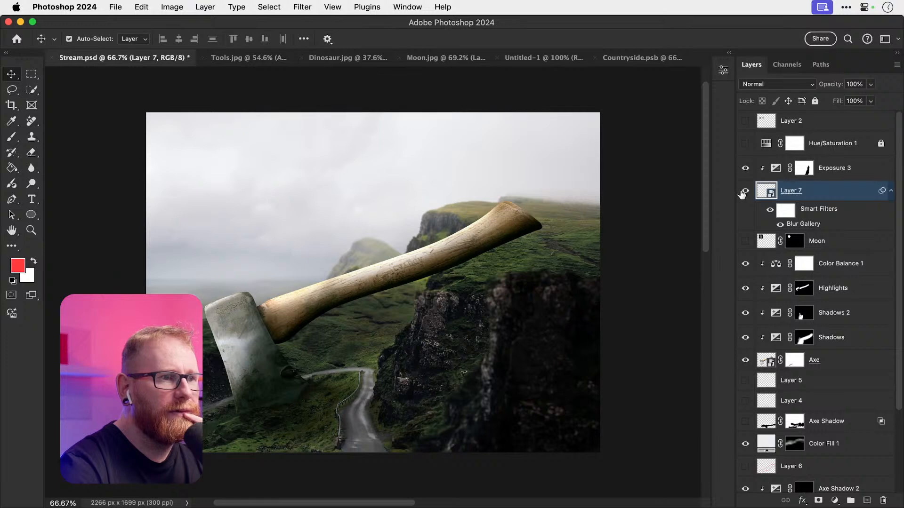
Step: Compare the composite with and without the foreground cliff, and leave Layer 7 hidden
left_click(745, 193)
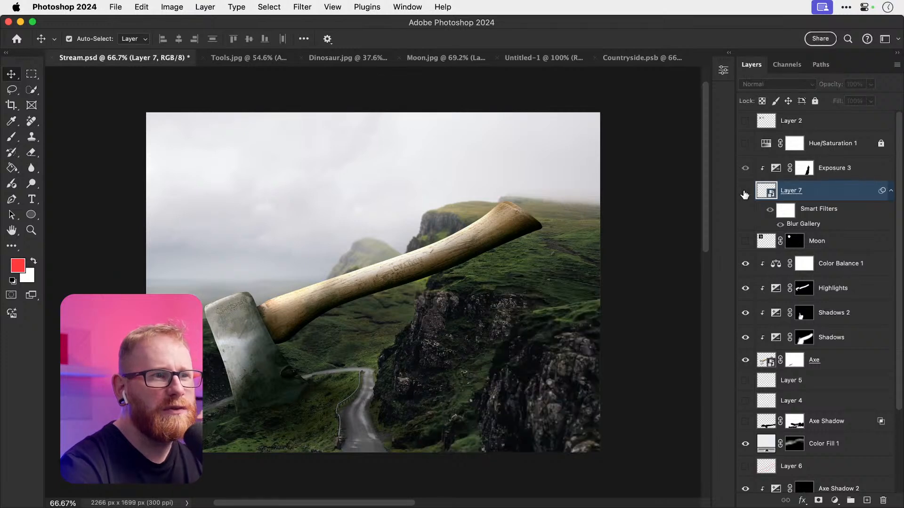
left_click(746, 194)
left_click(748, 195)
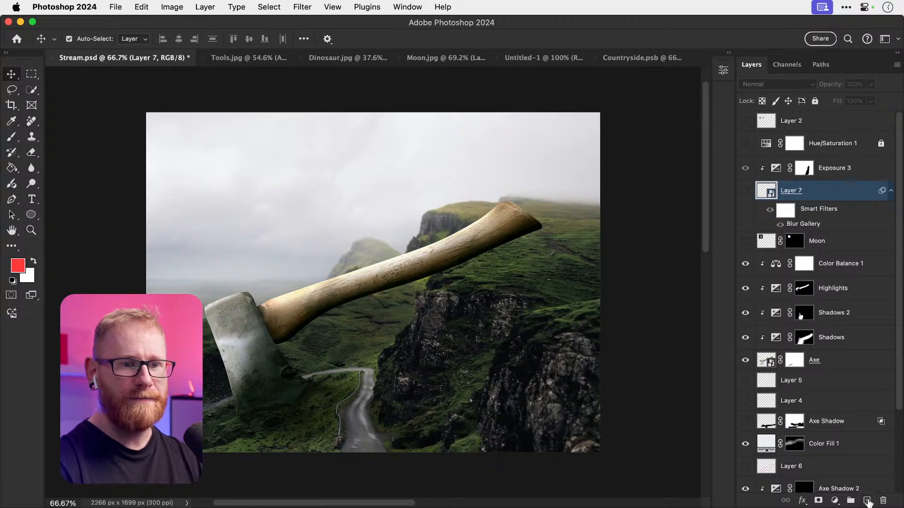
Step: Add a new empty layer above Exposure 3 and release it from the clipping mask
left_click(868, 502)
left_click_drag(805, 191, 819, 162)
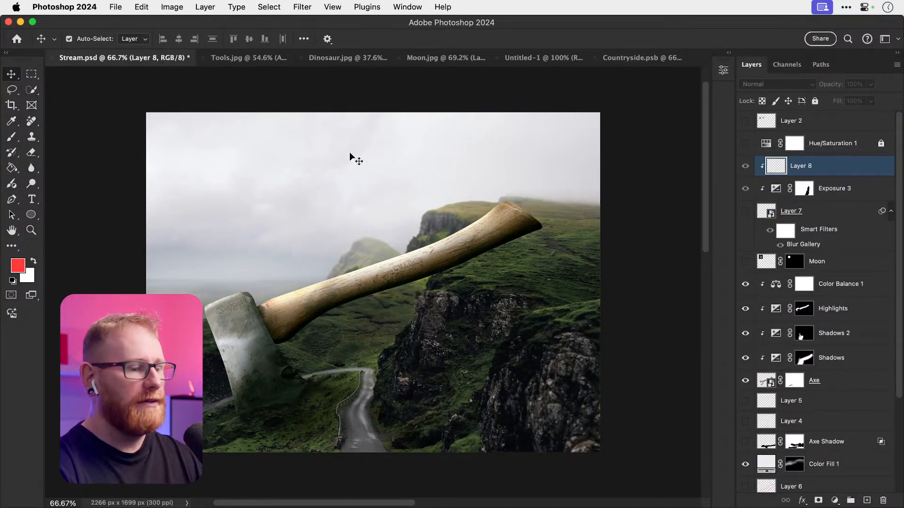
key("super+alt+g")
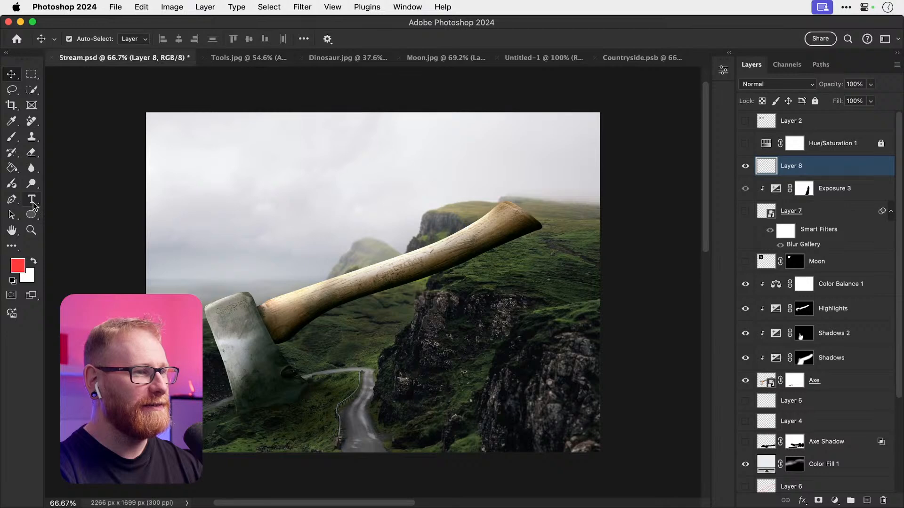
Step: Switch to the Brush tool and set the foreground colour to a medium-dark green
left_click(11, 121)
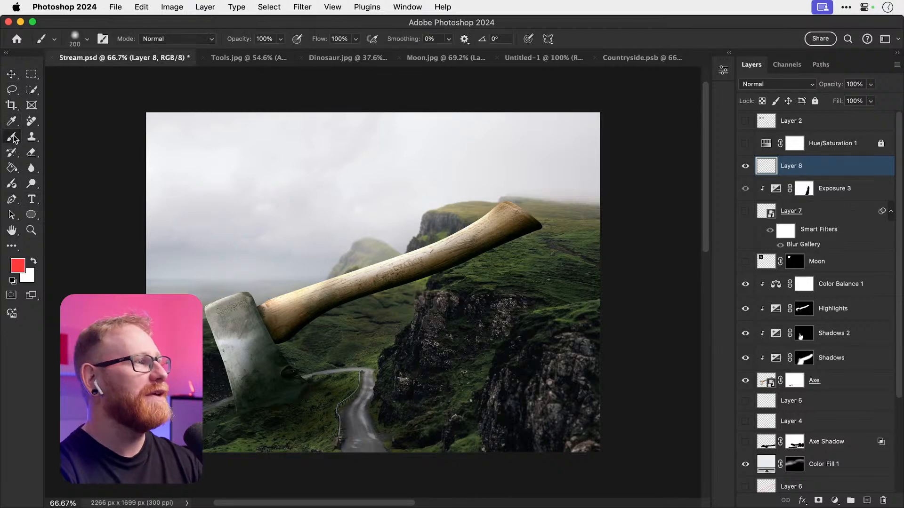
left_click(17, 266)
left_click_drag(603, 290, 603, 276)
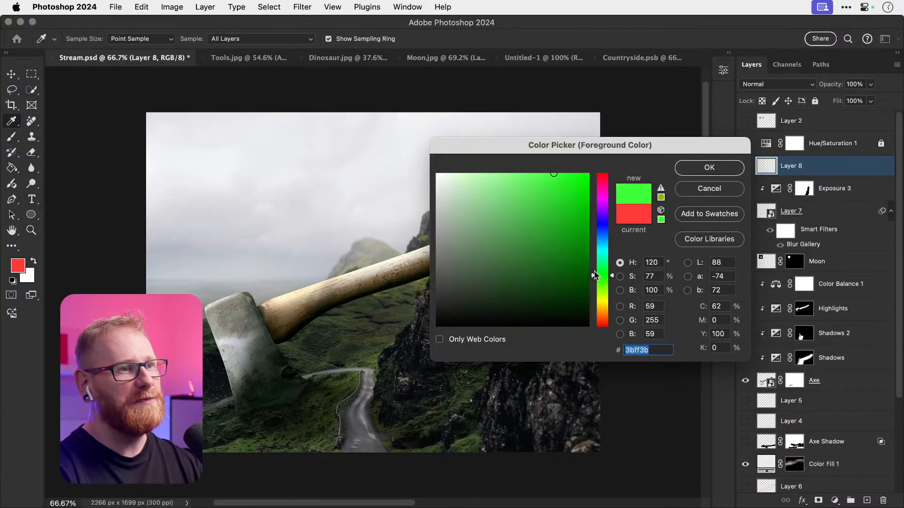
mouse_move(555, 236)
left_mouse_down()
mouse_move(557, 220)
mouse_move(541, 220)
mouse_move(565, 236)
mouse_move(555, 238)
left_mouse_up()
left_click(691, 167)
key("b")
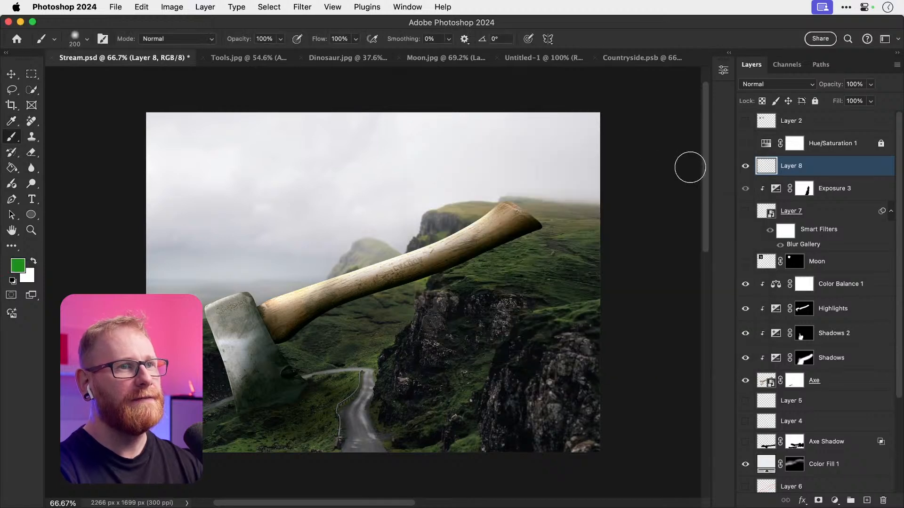
Step: Find the grass3 brush by searching for "grass", stamp it once above the axe handle, and undo the stamp
left_click(77, 42)
left_click(98, 113)
type("grass")
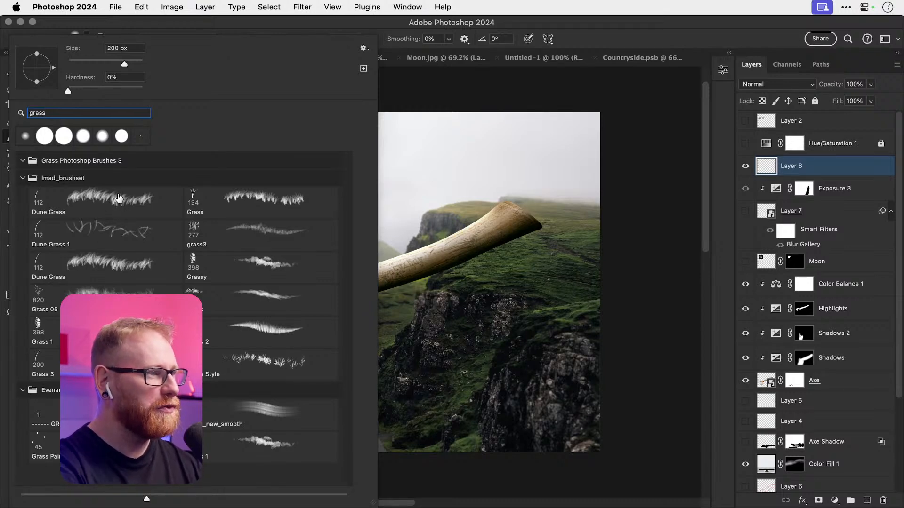
left_click(224, 244)
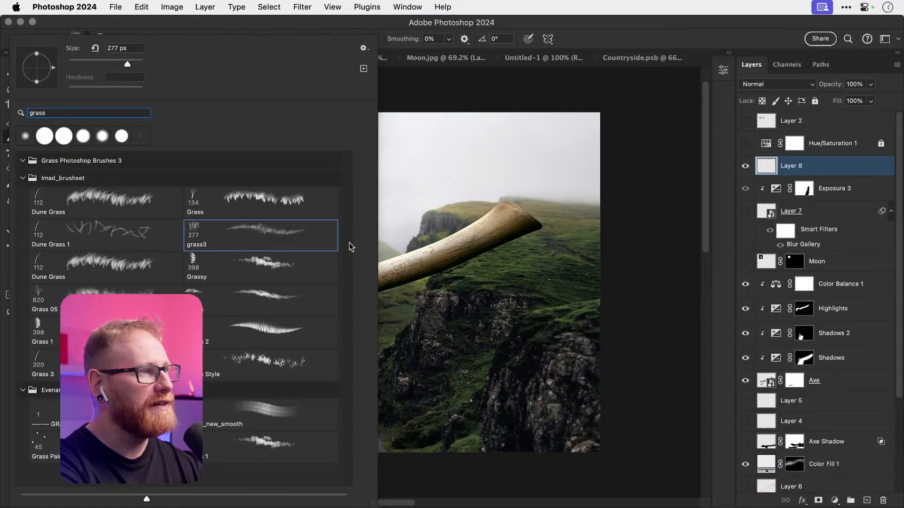
left_click(415, 242)
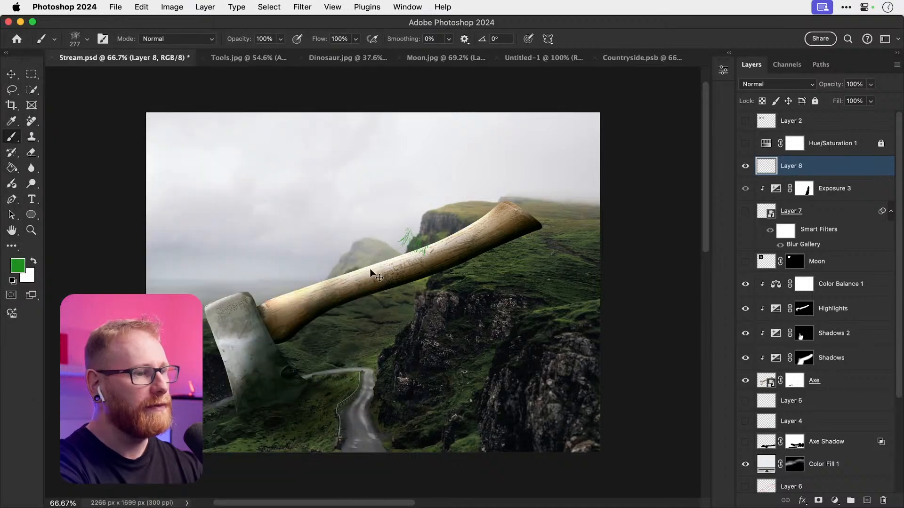
key("super+z")
Step: Enlarge the grass3 brush to 1500 px, stamp it once across the axe handle, and undo the stamp
key("]")
key("]")
key("]")
key("]")
key("]")
key("bracketright")
key("bracketright")
key("bracketright")
key("bracketright")
key("bracketright")
key("bracketright")
key("bracketright")
key("bracketright")
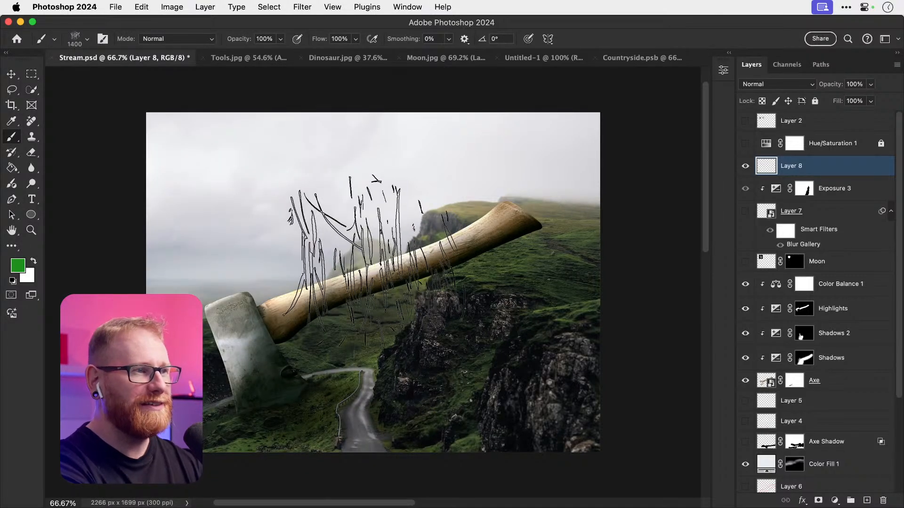
left_click(363, 287)
key("v")
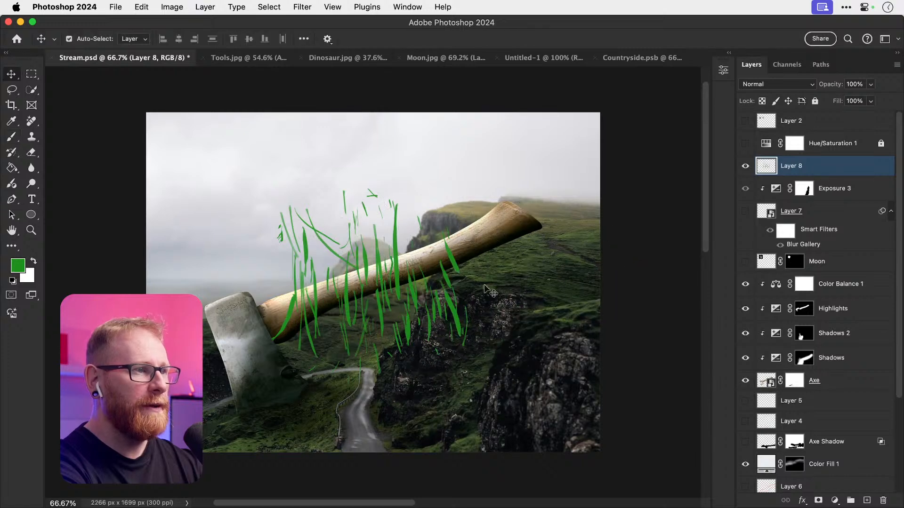
key("super+z")
key("b")
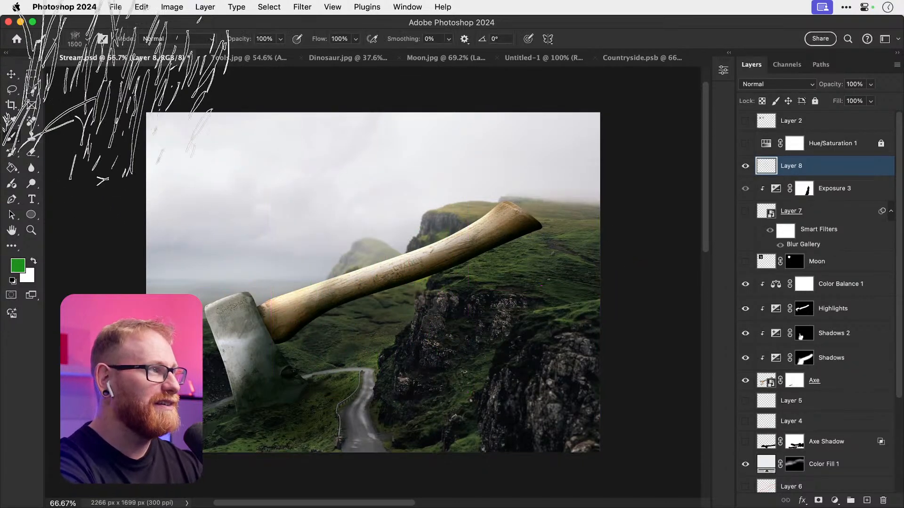
Step: Try the Foliage brush at 1000 px with two separate stamps over the axe handle, undoing each one
left_click(87, 35)
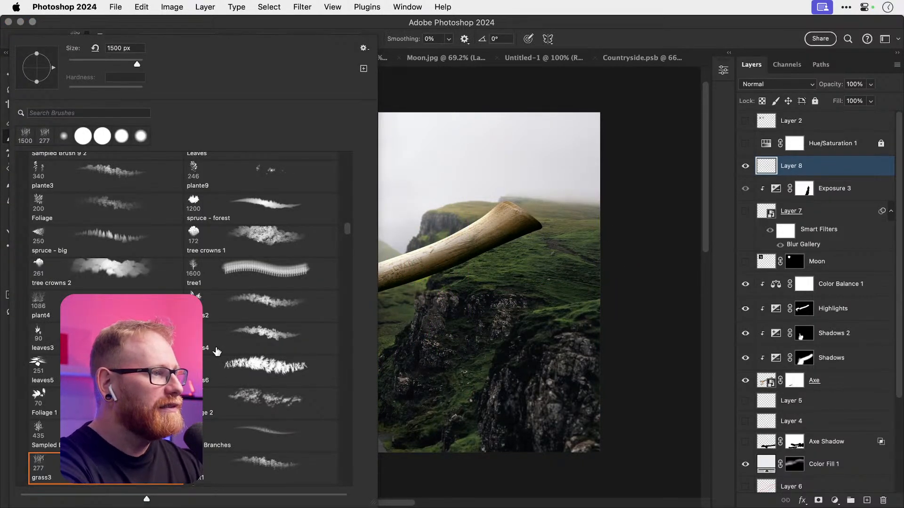
left_click(216, 272)
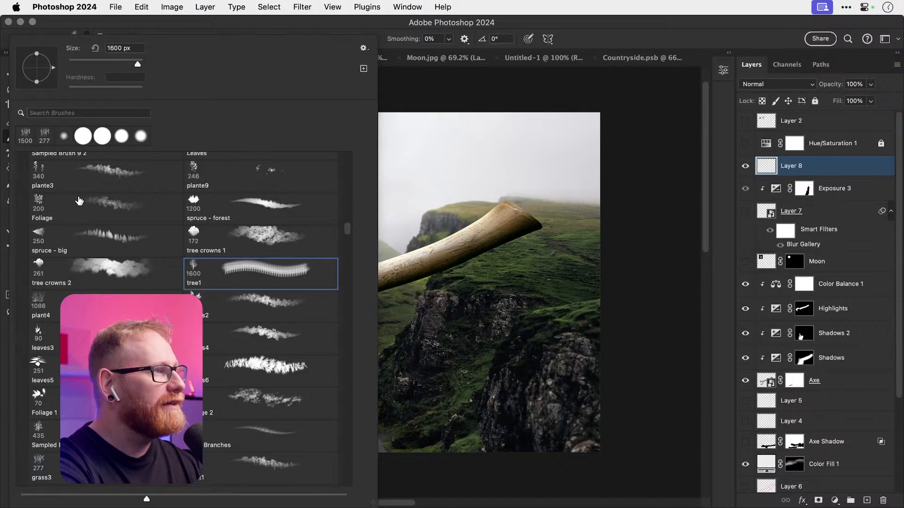
left_click(79, 201)
left_click(443, 299)
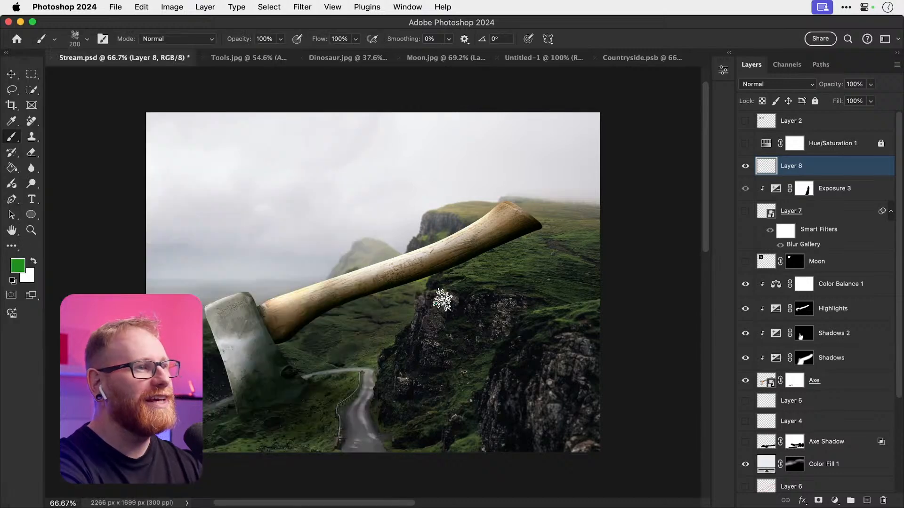
key("bracketright")
key("bracketright")
key("bracketright")
key("bracketright")
key("bracketright")
key("bracketright")
key("bracketright")
key("bracketright")
key("bracketright")
left_click(352, 303)
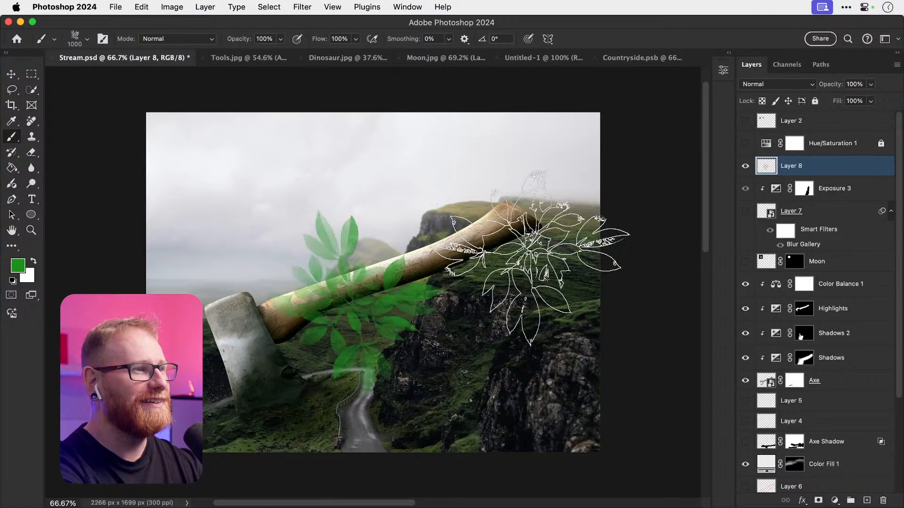
key("super+z")
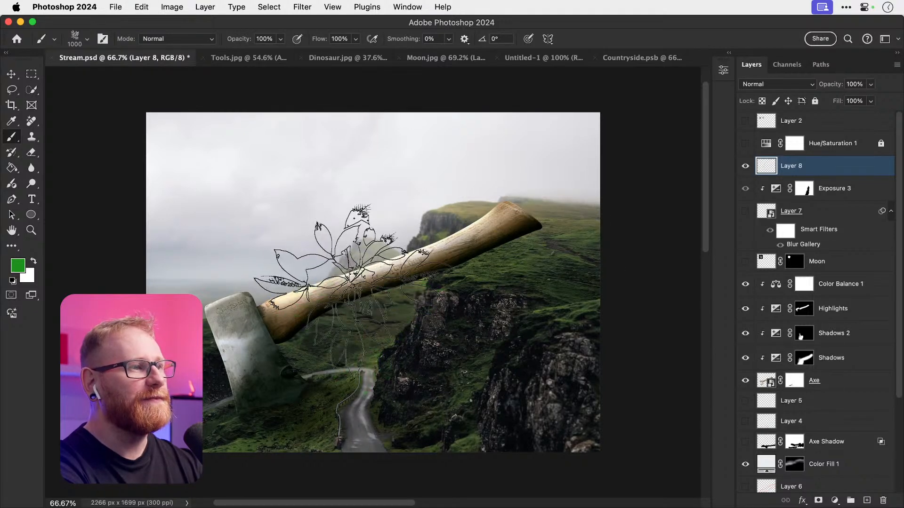
left_click(351, 287)
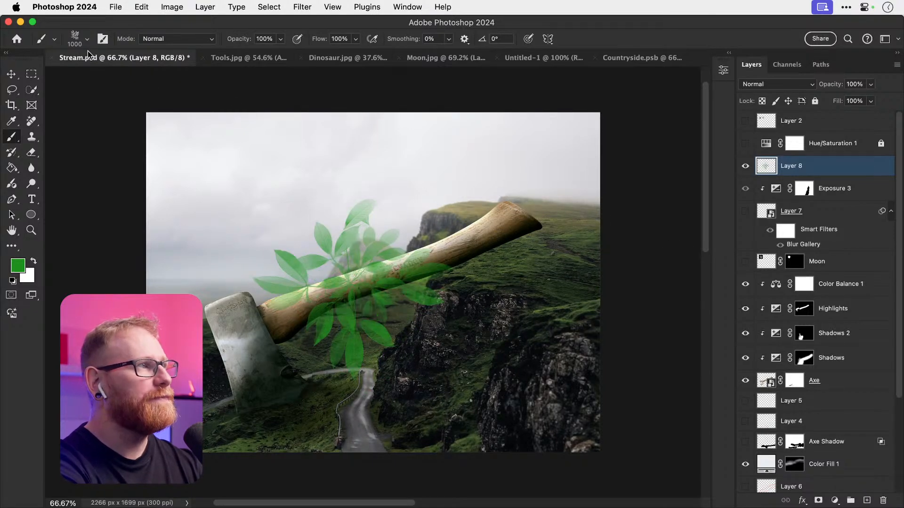
key("super+z")
Step: Using the 435 px sampled branch brush enlarged to 900 px, stamp a branch over the axe handle on Layer 8, raised above Hue/Saturation 1
left_click(87, 38)
scroll(188, 320, "down", 2)
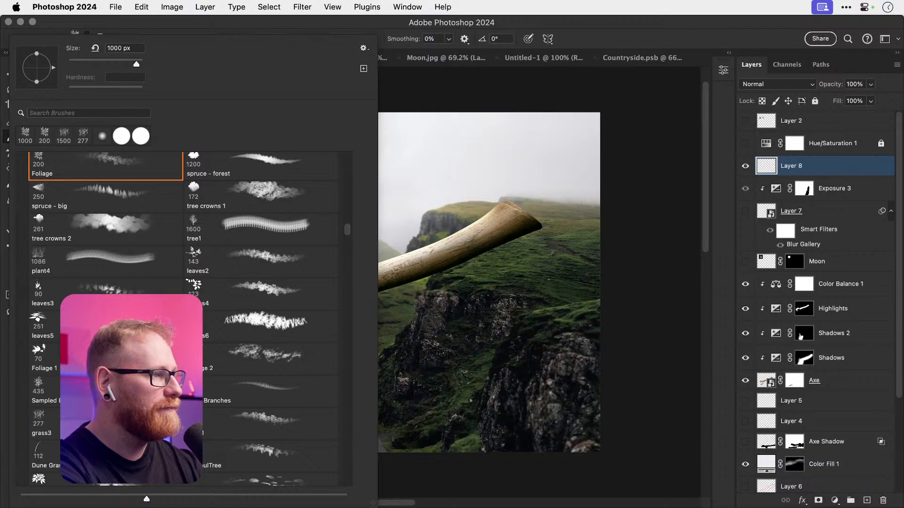
left_click(39, 386)
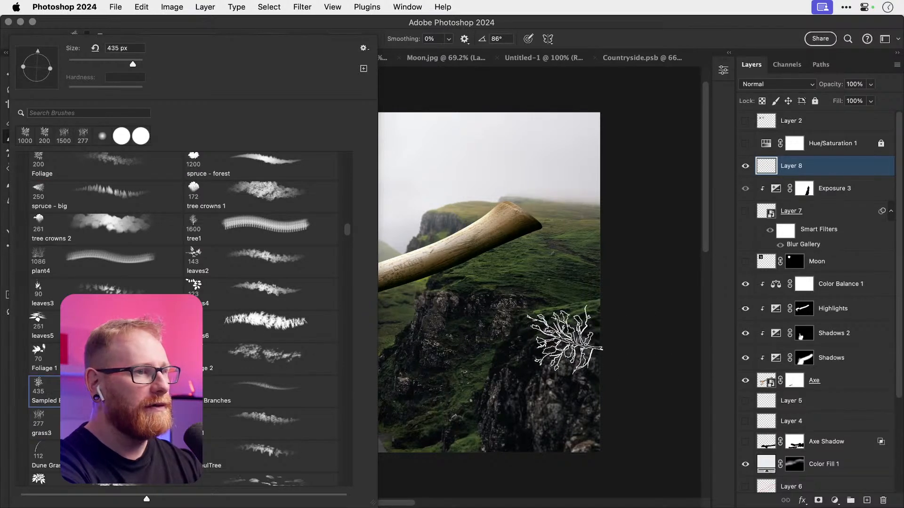
key("super+bracketright")
key("bracketright")
key("bracketright")
key("bracketright")
key("bracketright")
key("bracketright")
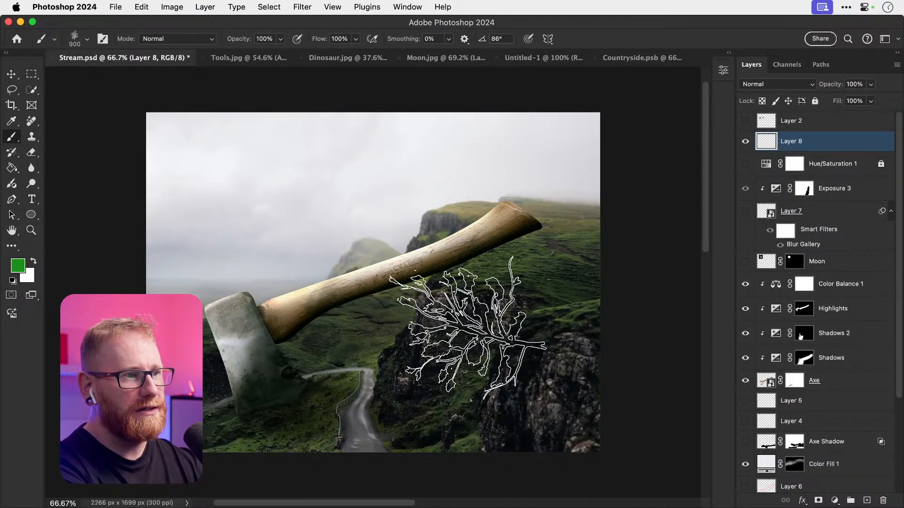
left_click(378, 299)
Step: Free-transform the stamped branch on Layer 8, rotating it about 52° clockwise so it stands upright
key("v")
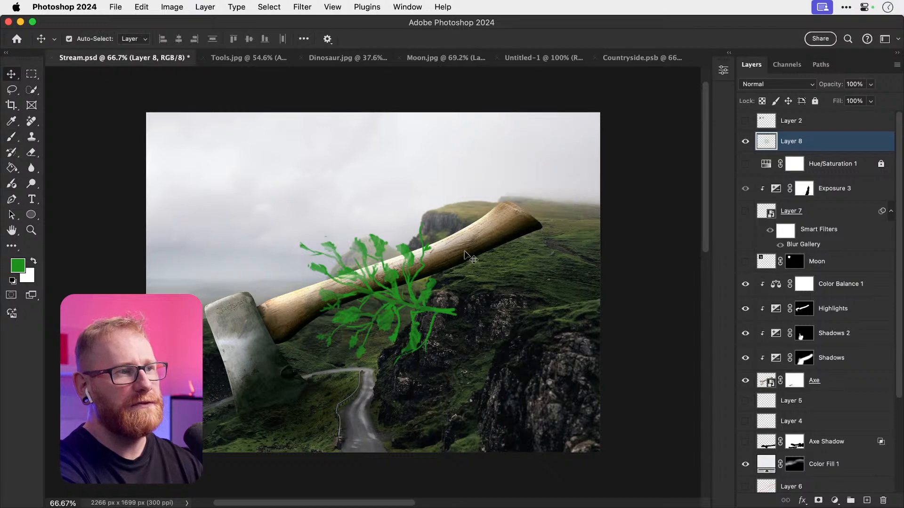
key("super+t")
left_click_drag(538, 122, 447, 320)
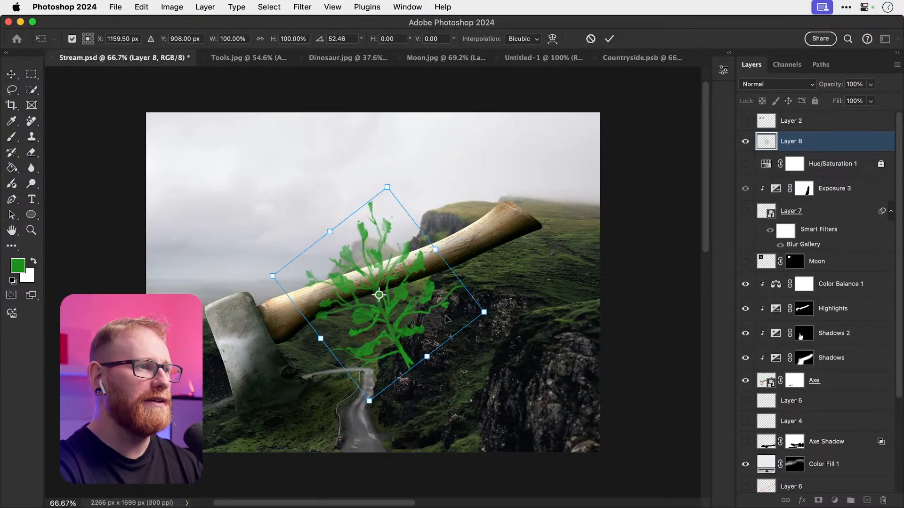
key("Return")
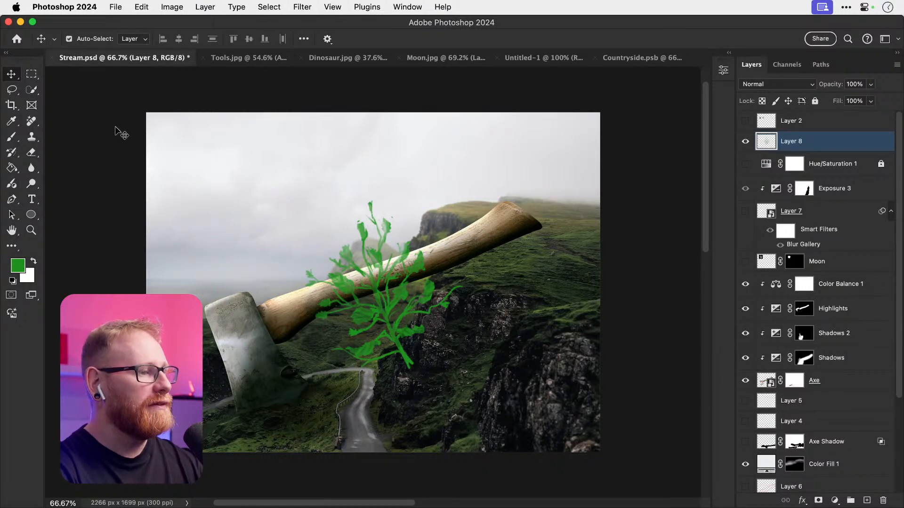
Step: Browse the brush library's groups, collapsing Grass Photoshop Brushes 3 and Imad_brushset, and undo the last canvas action
key("b")
left_click(83, 39)
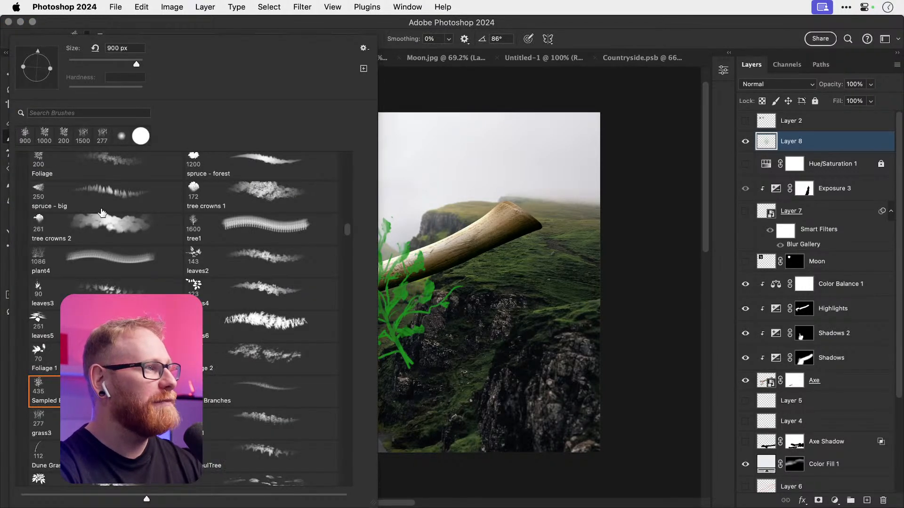
scroll(115, 204, "up", 15)
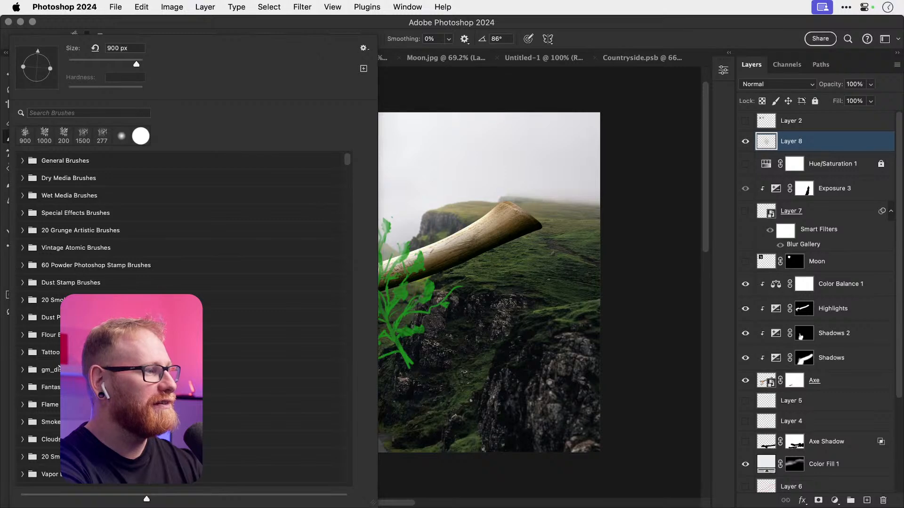
scroll(71, 217, "down", 15)
scroll(28, 235, "up", 1)
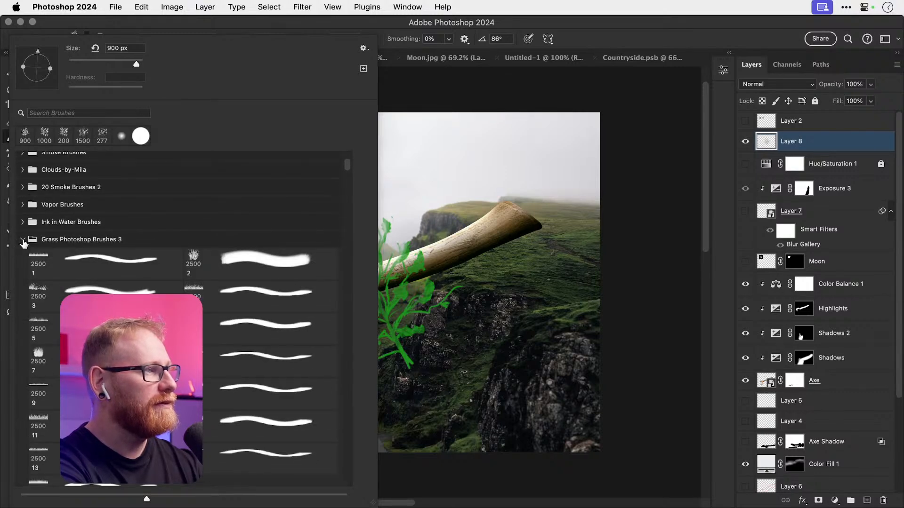
left_click(23, 241)
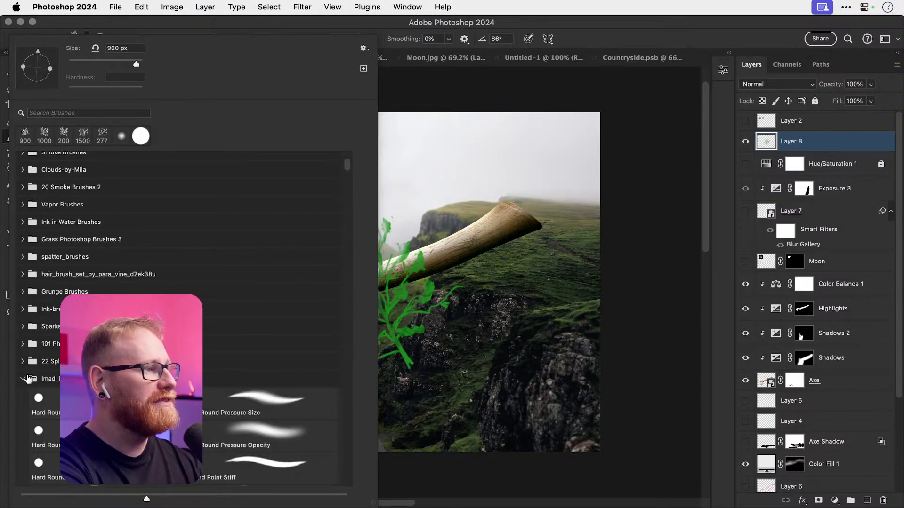
left_click(24, 379)
scroll(184, 315, "up", 15)
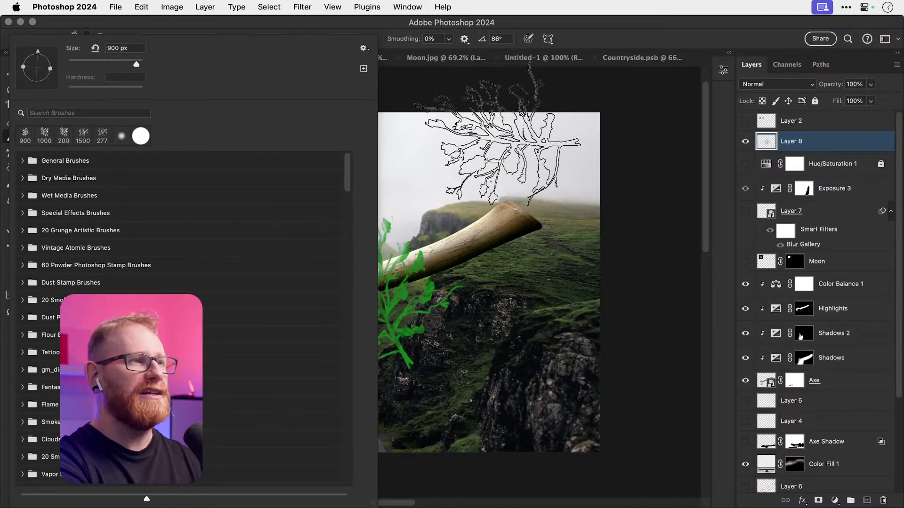
left_click(488, 109)
key("super+z")
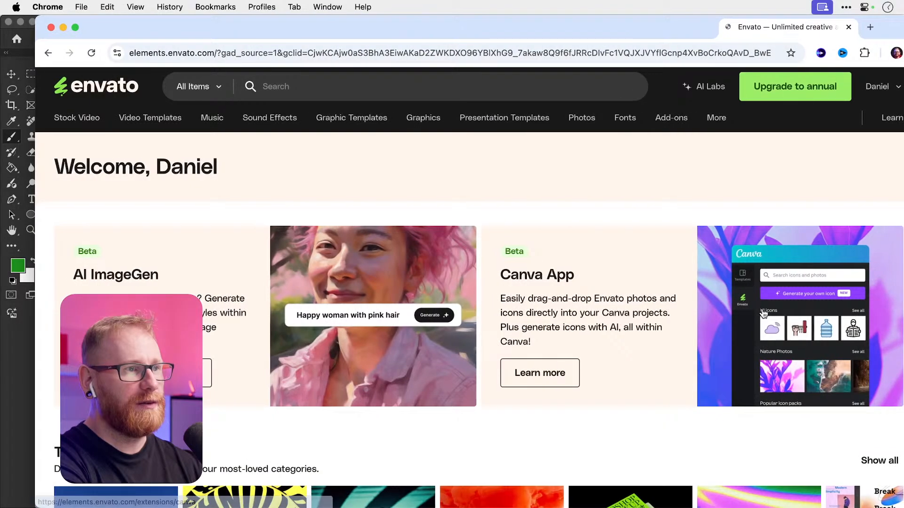
Step: Switch to Envato Elements in Chrome and filter its add-ons to brushes compatible with Adobe Photoshop
left_click_drag(763, 314, 728, 301)
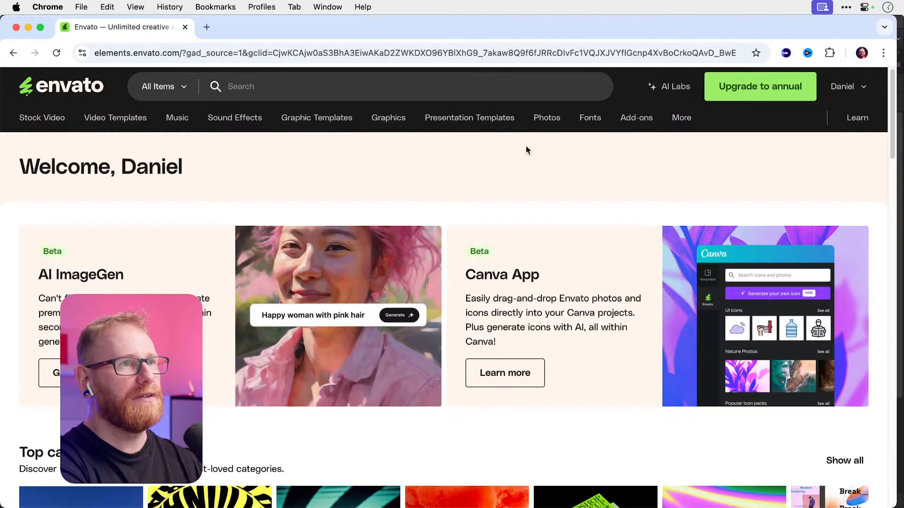
mouse_move(588, 120)
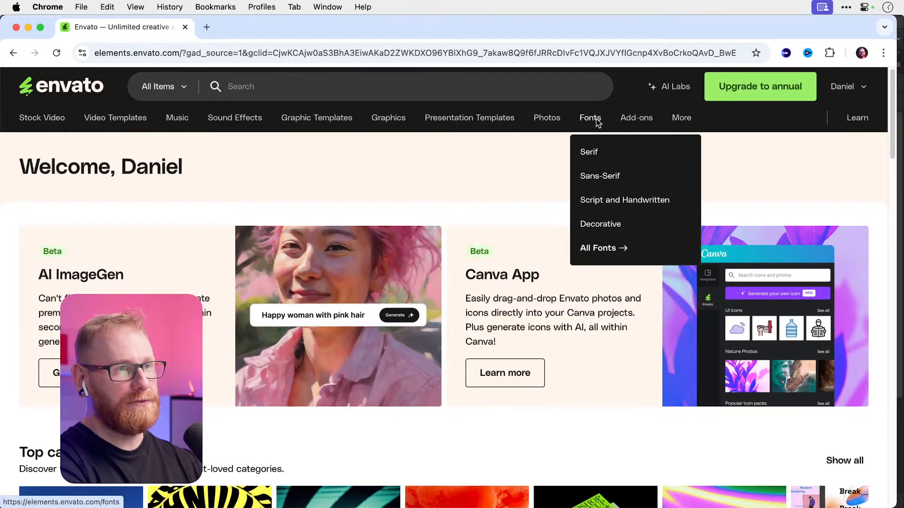
left_click(636, 120)
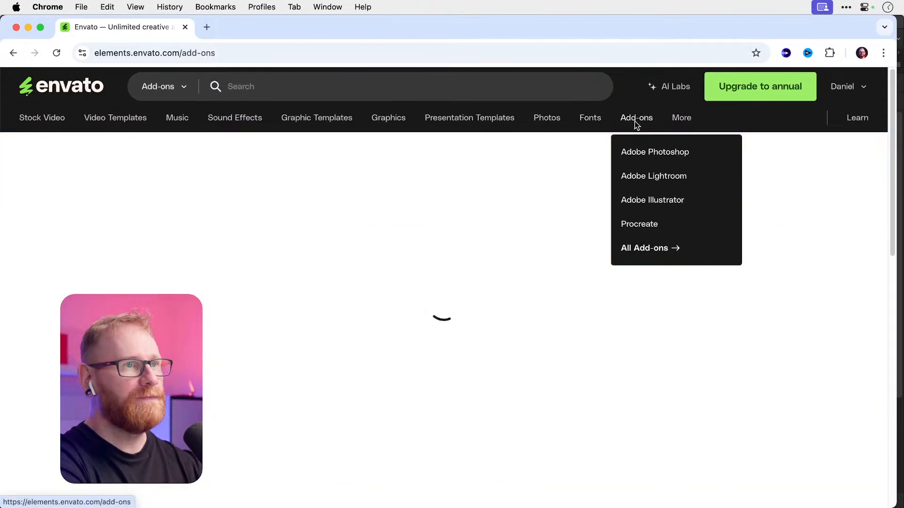
scroll(37, 363, "down", 2)
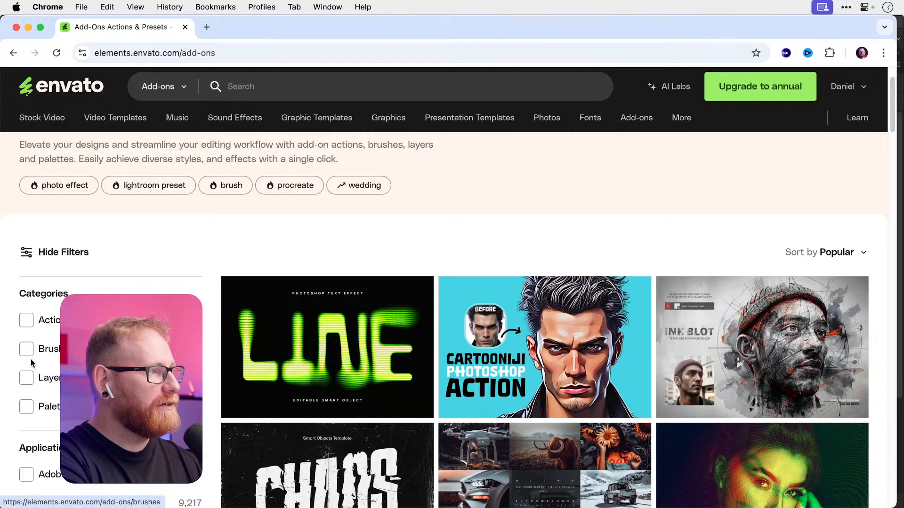
left_click(30, 357)
left_click(28, 441)
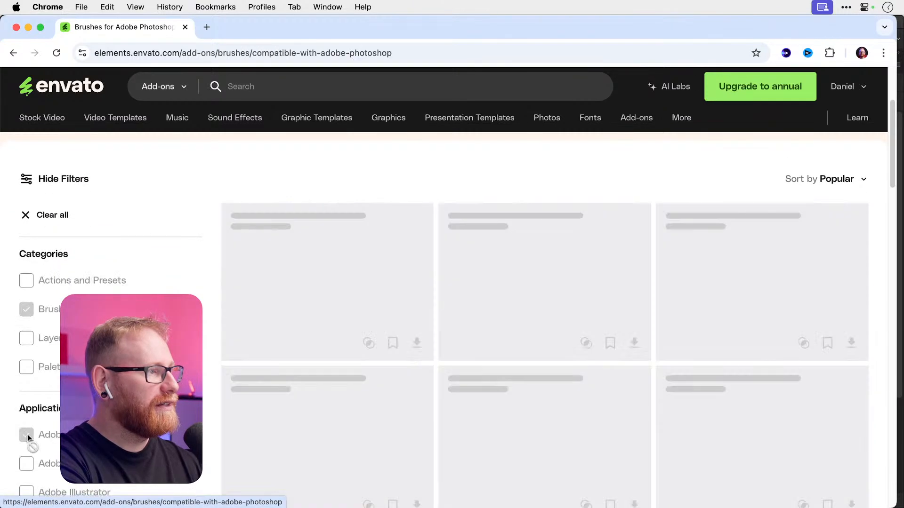
Step: Search the filtered Photoshop brushes for "dust" and look over the brush packs
left_click(289, 97)
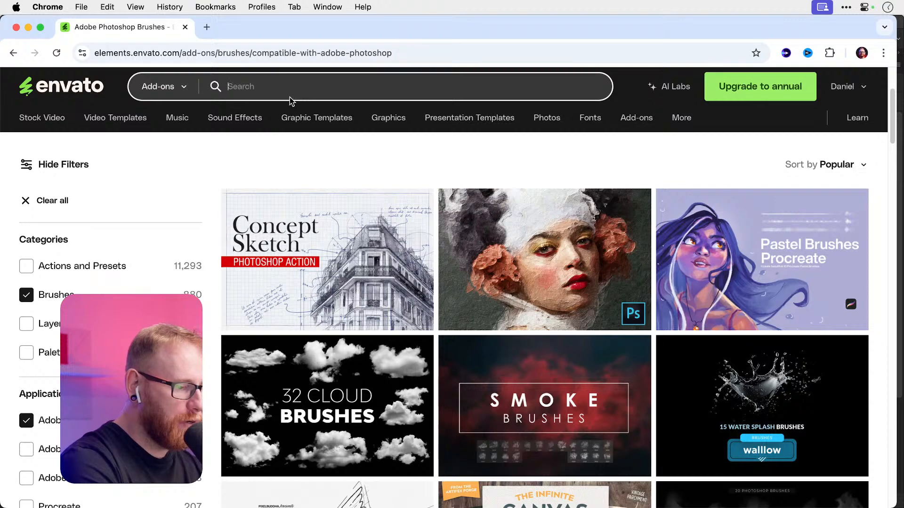
type("dust")
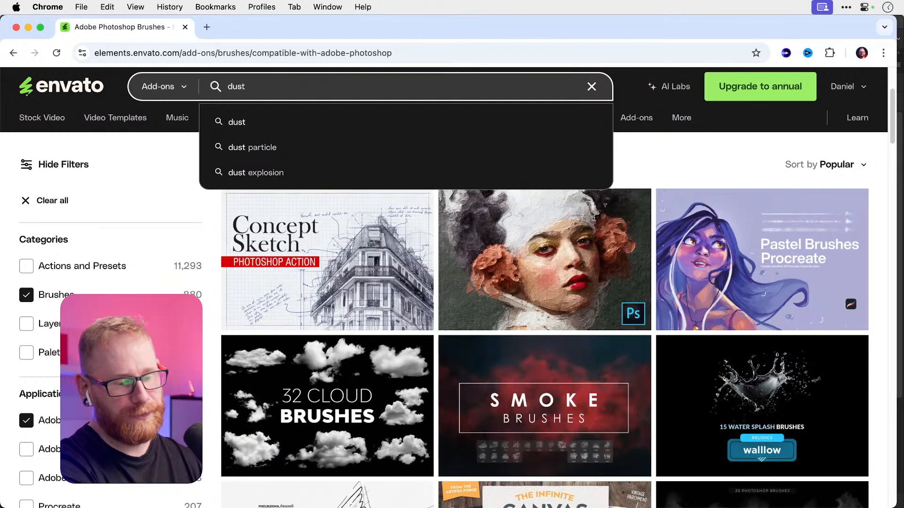
key("Return")
scroll(441, 216, "down", 3)
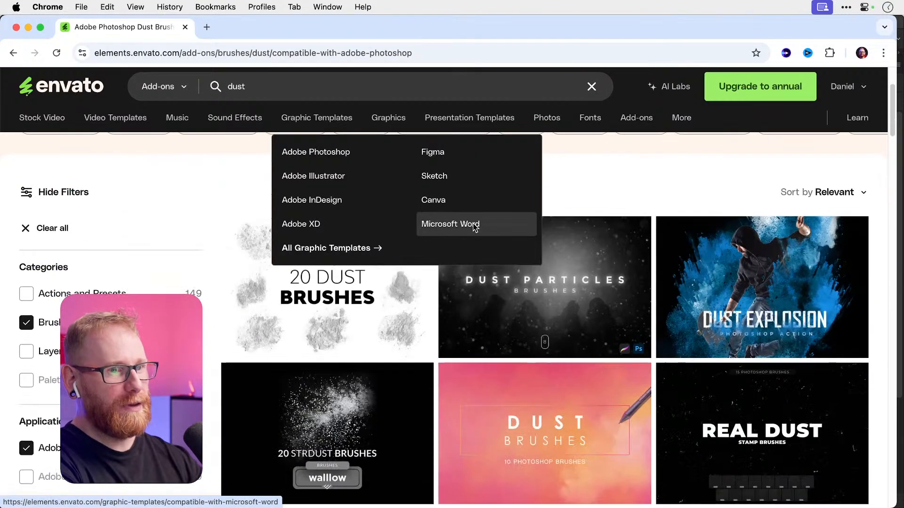
Step: Look through the dust brush packs on Envato Elements, switch back to Photoshop, and check the brush library's groups
scroll(531, 184, "down", 3)
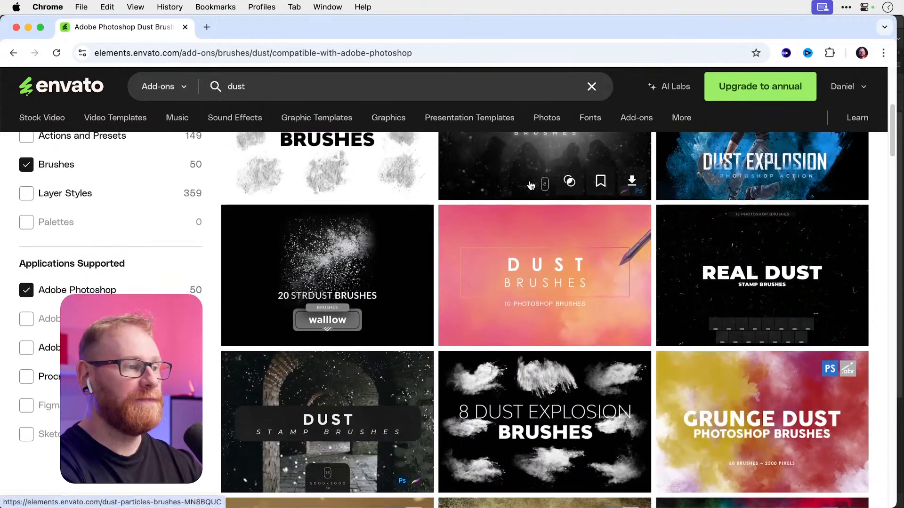
scroll(531, 185, "up", 2)
scroll(531, 184, "up", 1)
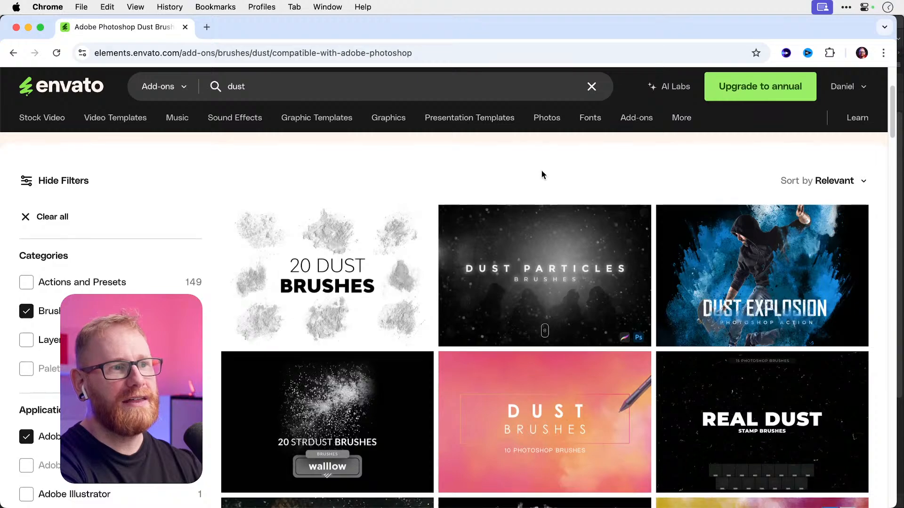
scroll(542, 175, "down", 14)
scroll(542, 175, "up", 14)
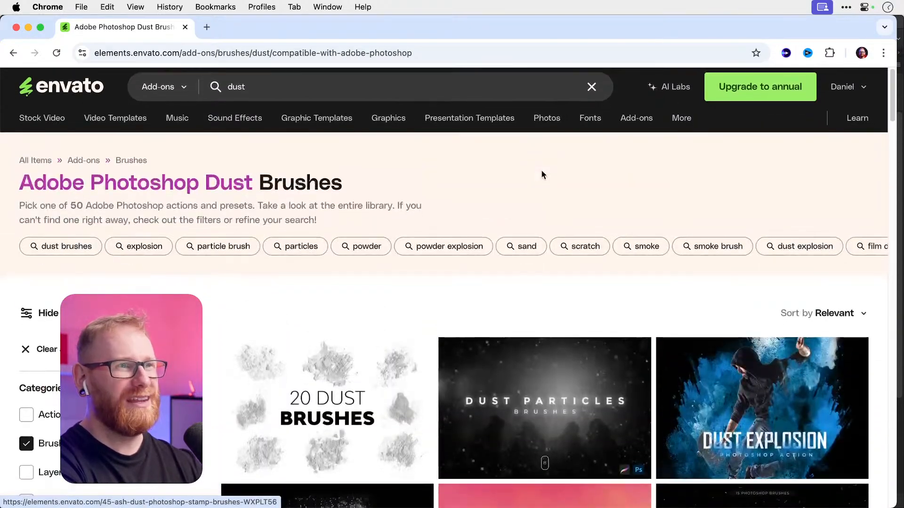
left_click(29, 29)
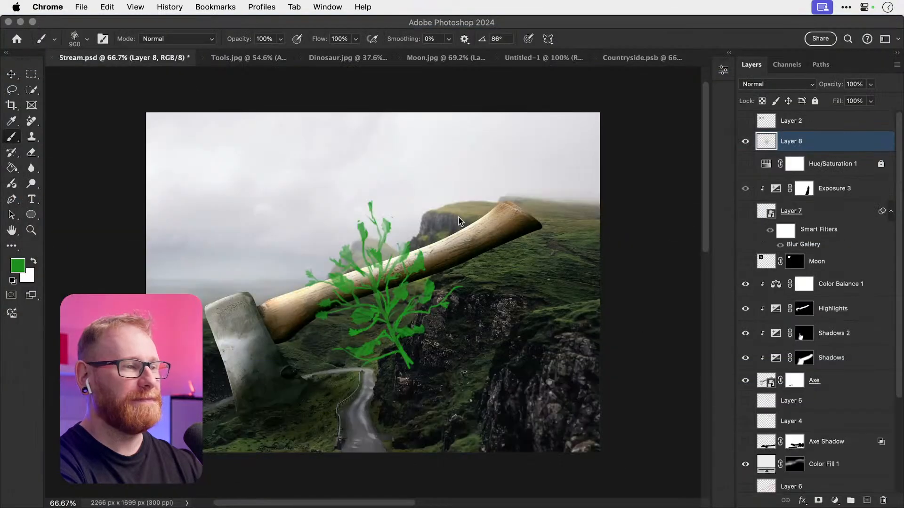
left_click(84, 40)
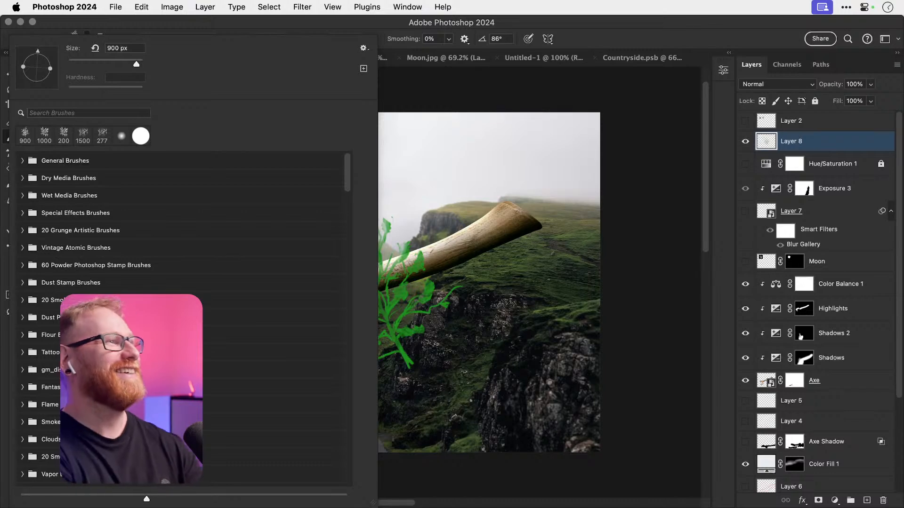
left_click(637, 140)
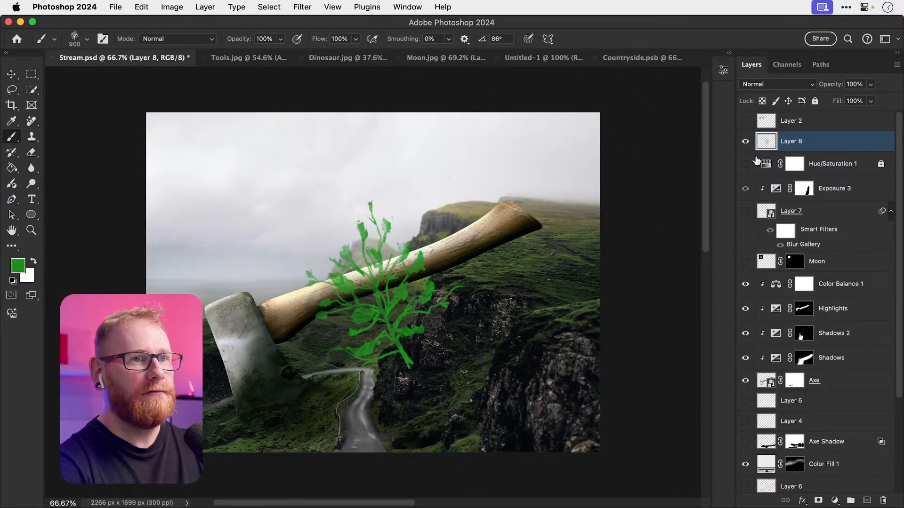
right_click(824, 144)
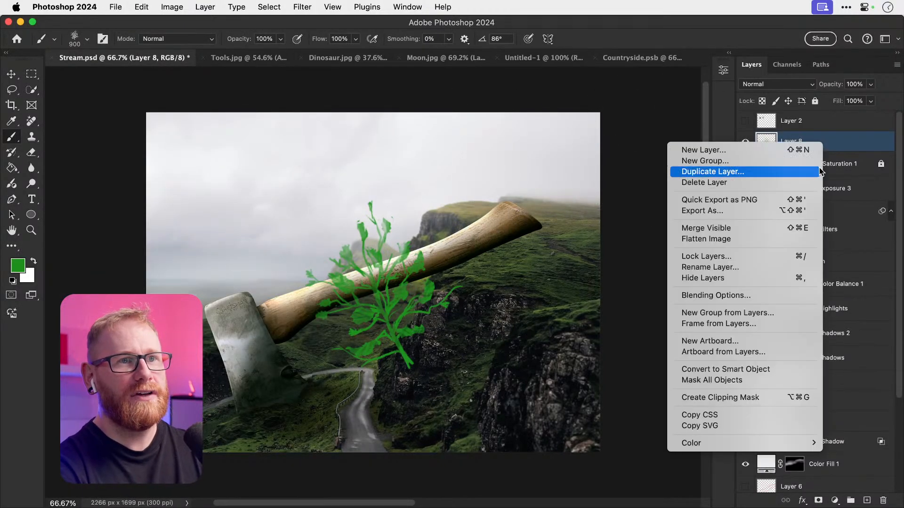
left_click(737, 380)
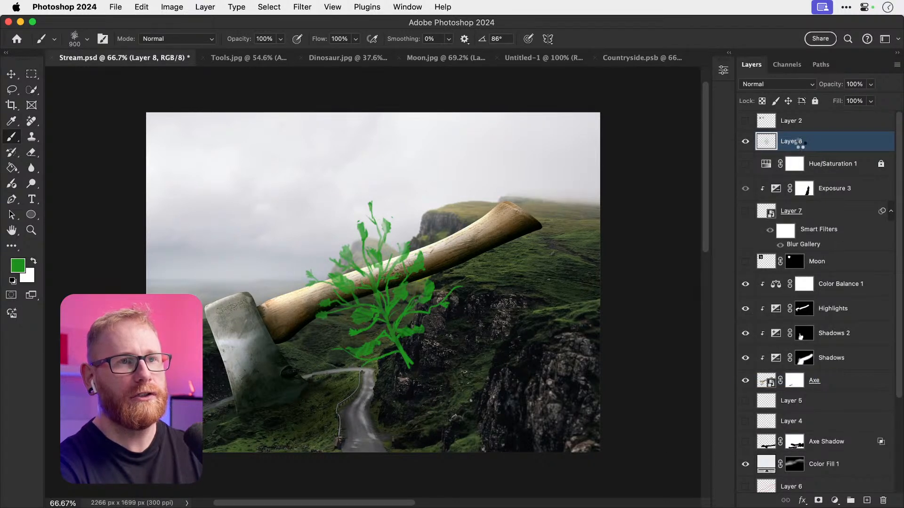
key("super+z")
Step: Convert Layer 8 to a smart object and apply a Field Blur of 15 px to the green branch
right_click(811, 145)
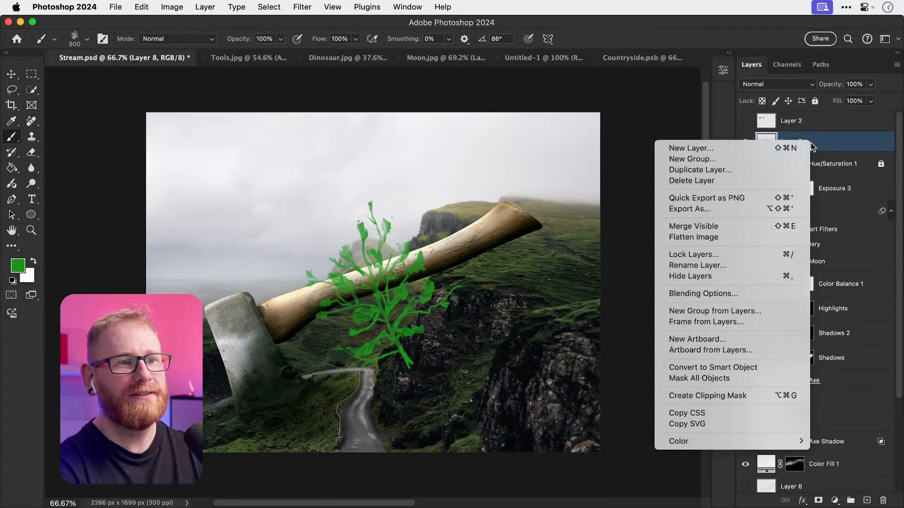
left_click(693, 372)
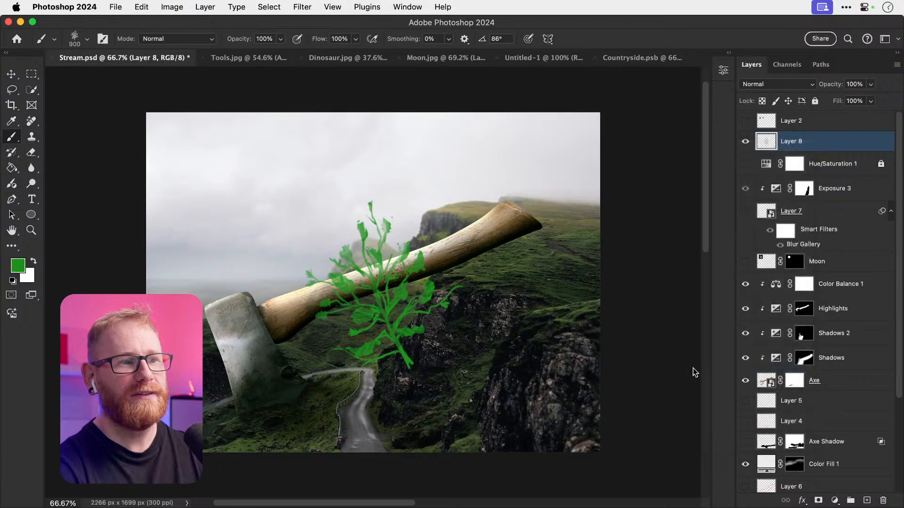
left_click(303, 7)
mouse_move(384, 157)
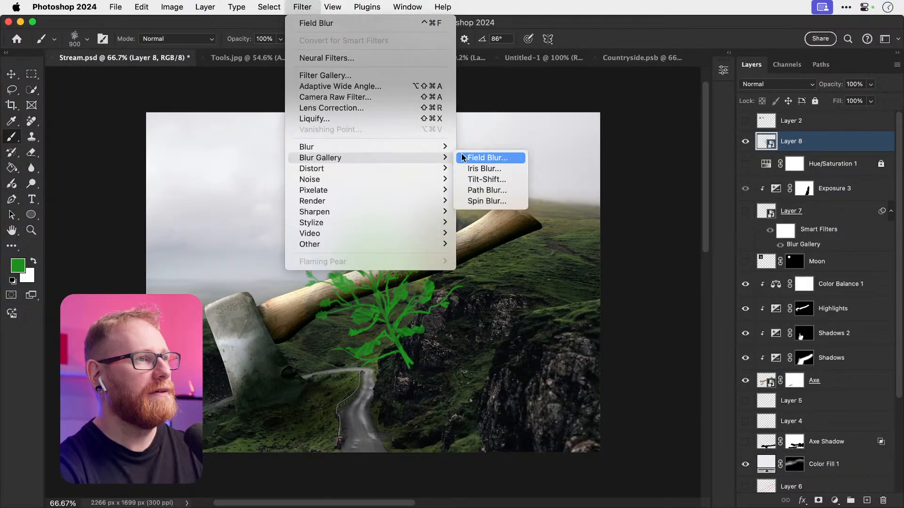
left_click(485, 159)
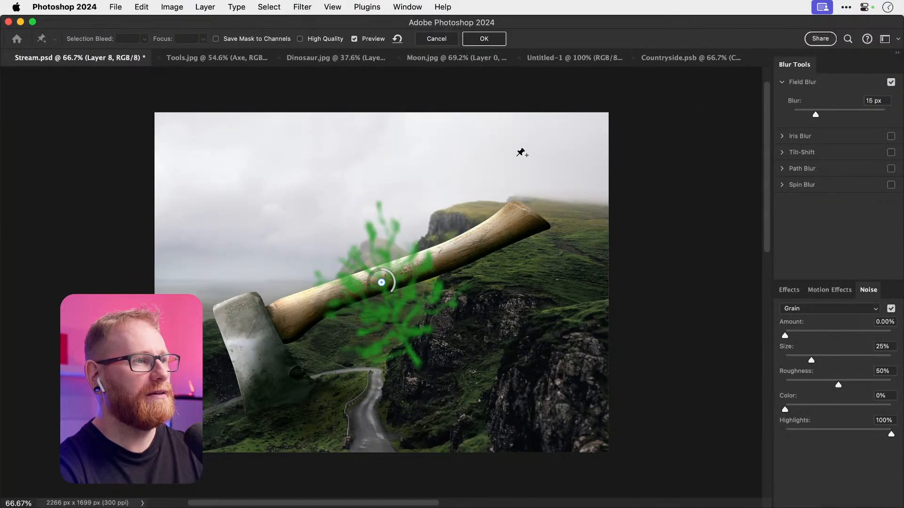
left_click(482, 39)
Step: Free-transform the blurred branch, enlarging it to about 159% and placing it over the rocks in the image's lower-right corner
key("ctrl+t")
left_click_drag(463, 201, 510, 146)
left_click_drag(352, 214, 460, 320)
key("Return")
key("super+t")
key("Return")
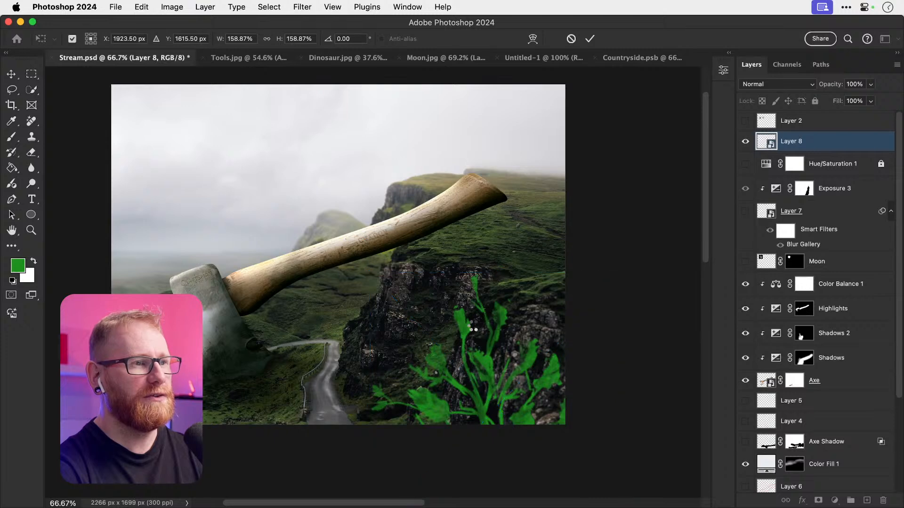
Step: Apply a Hue/Saturation adjustment to Layer 8, lowering its saturation and lightness to match the dark foliage
key("b")
key("super+u")
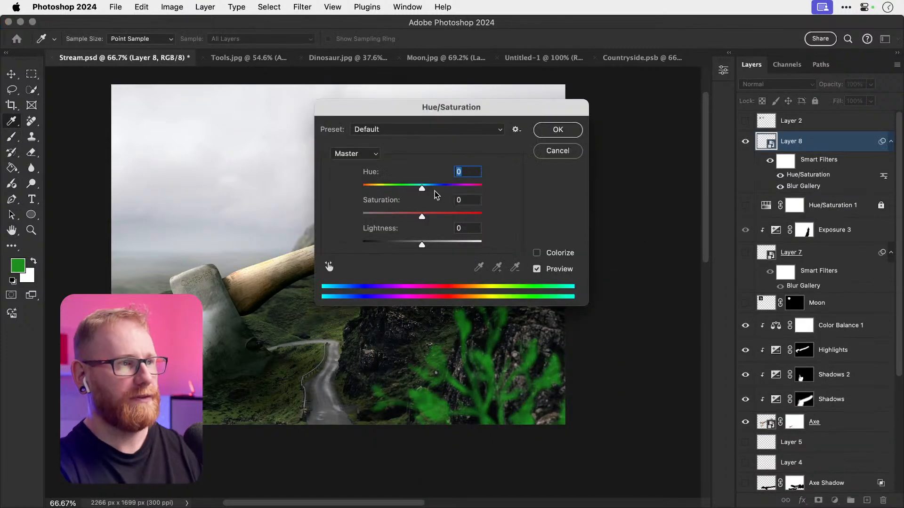
left_click_drag(396, 216, 387, 216)
left_click_drag(421, 245, 387, 217)
left_click(553, 131)
key("v")
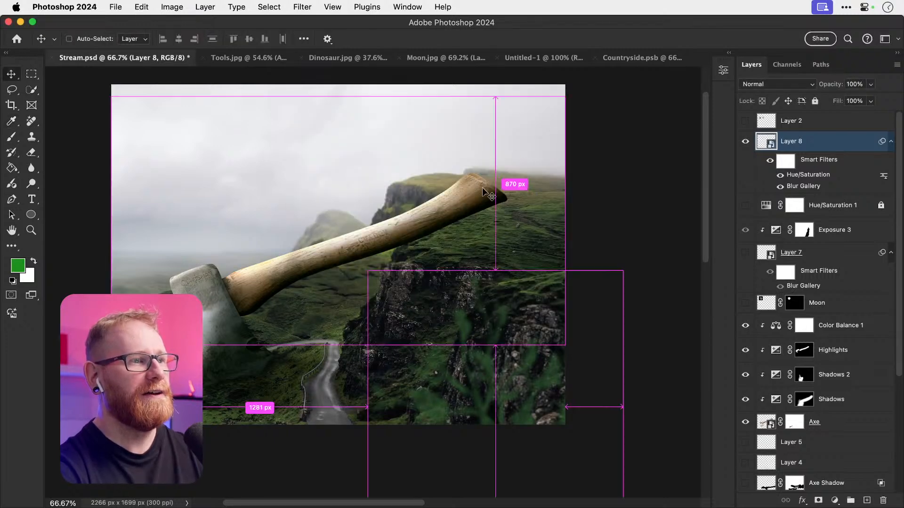
Step: Enlarge the branch on Layer 8 to about 208% and move it up along the image's right edge
key("super+t")
left_click_drag(473, 325, 484, 294)
left_click_drag(382, 246, 335, 198)
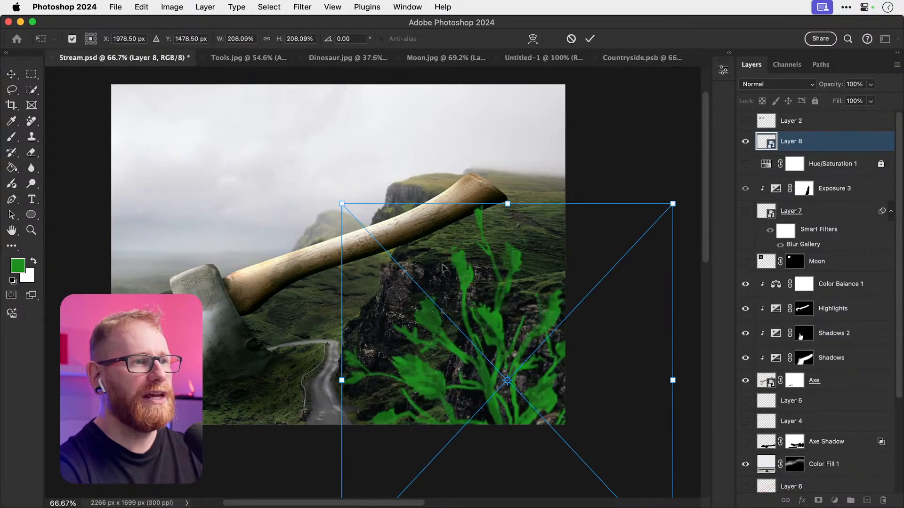
key("Return")
key("super+t")
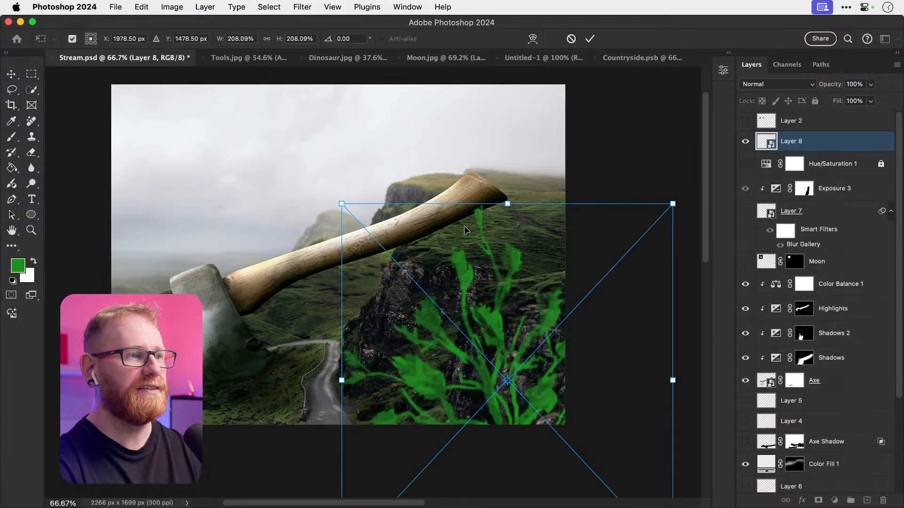
left_click_drag(464, 226, 480, 242)
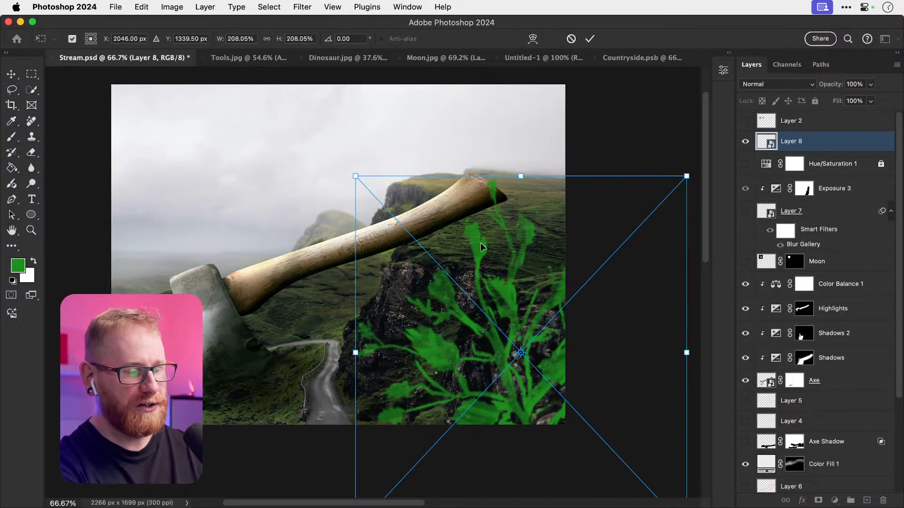
key("Return")
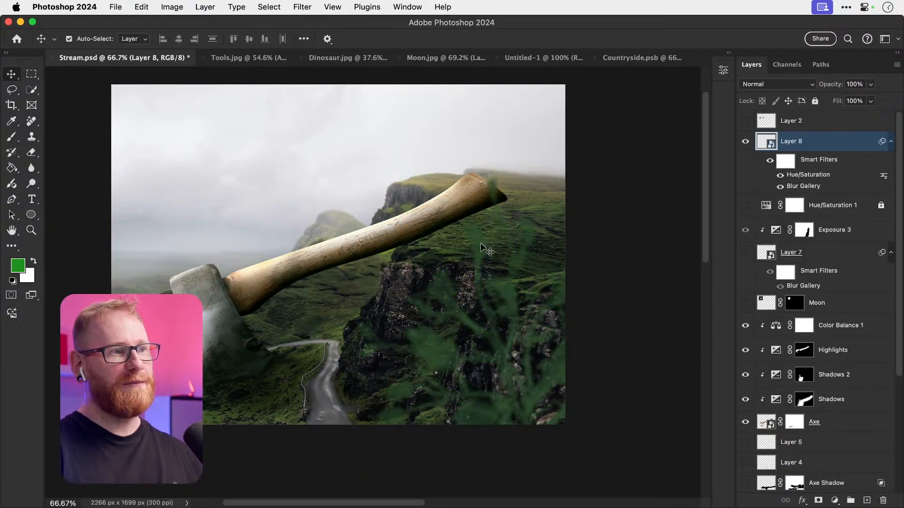
Step: Move the branch to the lower-left corner beside the axe head, reduce it to about 156%, and rotate it about 28.6°
key("super+t")
left_click_drag(467, 227, 180, 237)
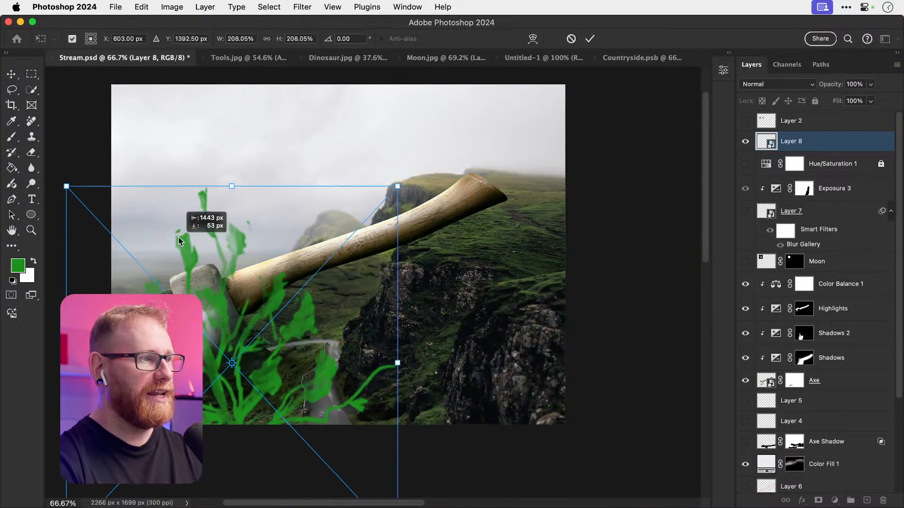
left_click_drag(397, 186, 371, 340)
left_click_drag(288, 378, 251, 342)
key("Return")
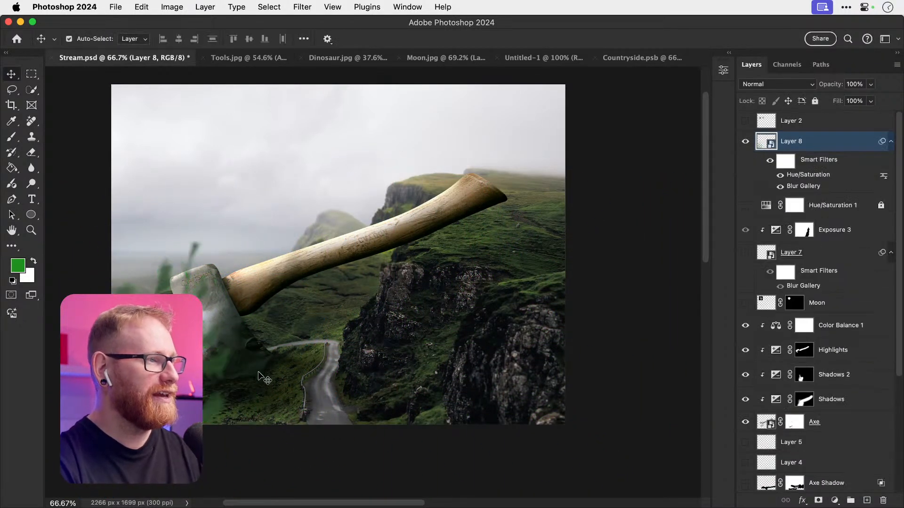
Step: Duplicate Layer 8 and transform the copy, moving it over the lower-right rocks with a different rotation and size
key("super+j")
key("super+t")
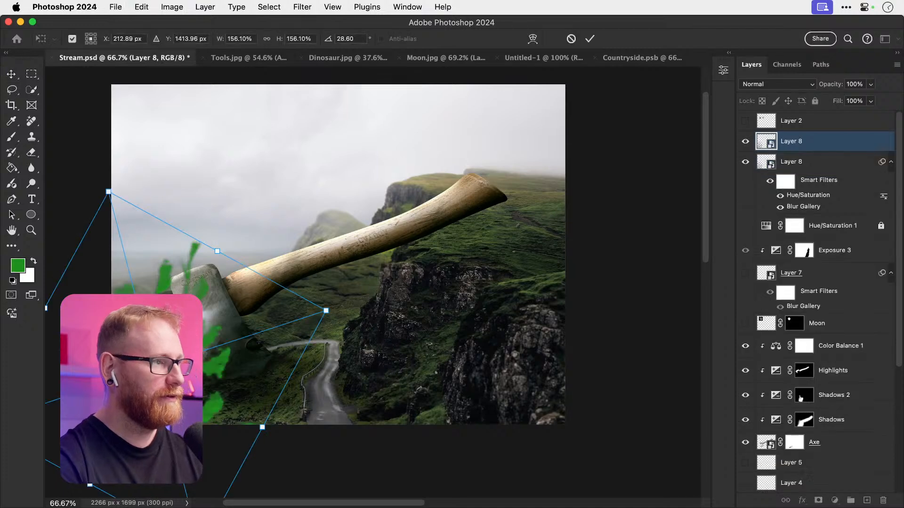
left_click_drag(230, 305, 513, 294)
left_click_drag(584, 248, 405, 228)
left_click_drag(405, 293, 494, 314)
left_click_drag(447, 265, 426, 248)
key("Return")
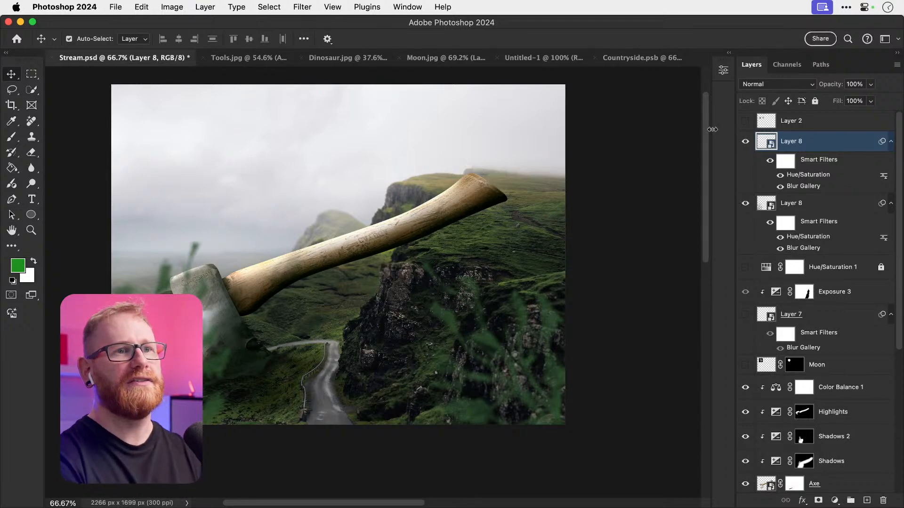
Step: Set the Field Blur on the original Layer 8 branch to 10 px
double_click(801, 248)
left_click_drag(816, 114, 811, 115)
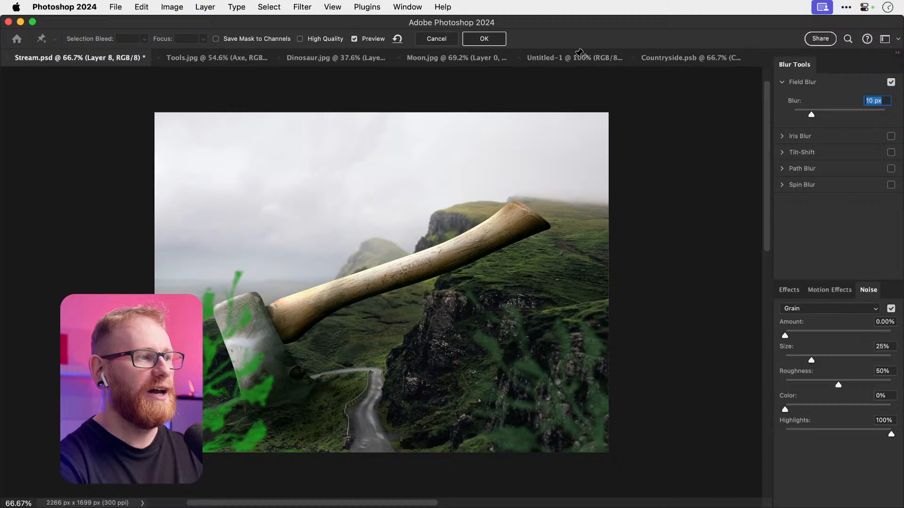
left_click(483, 38)
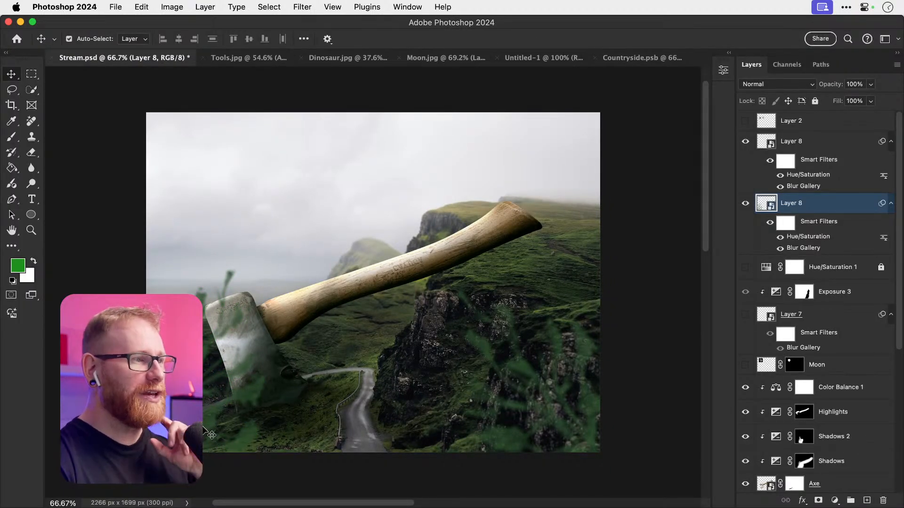
Step: Delete both Layer 8 branch layers from the composite
left_click(817, 134, "super")
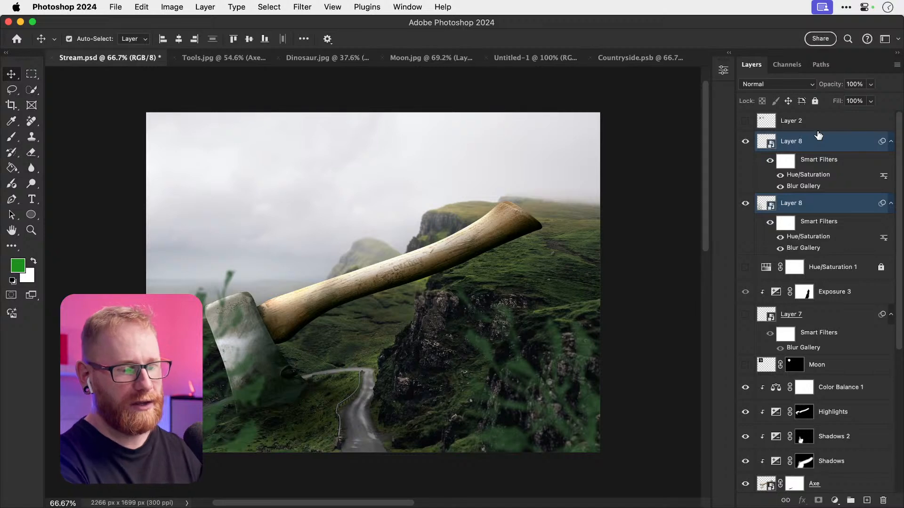
key("BackSpace")
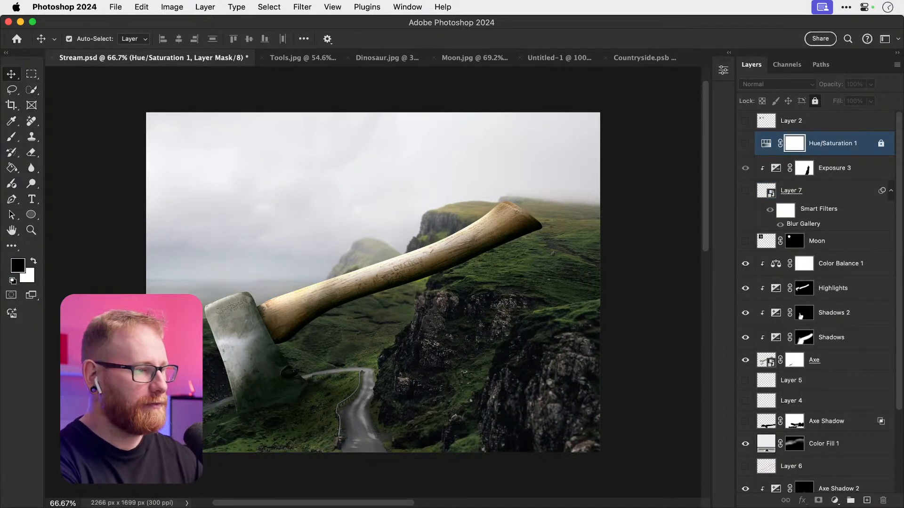
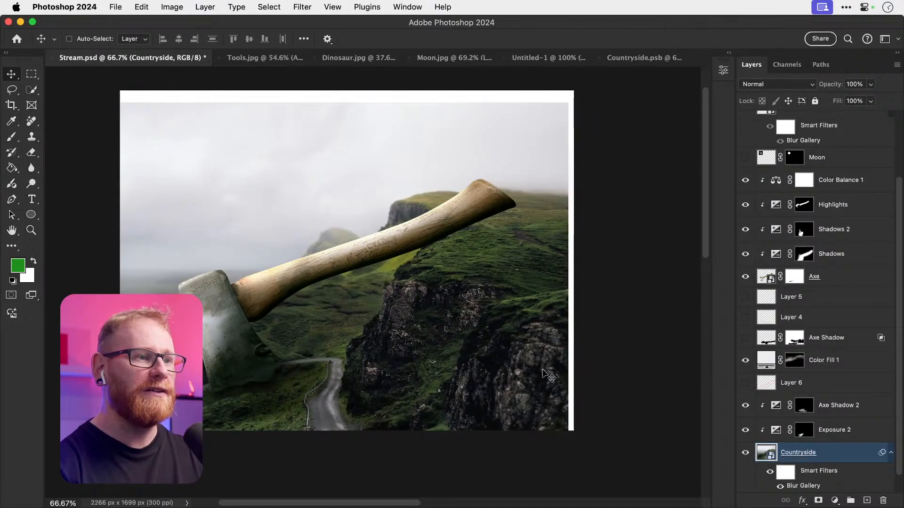
Step: Toggle the visibility of Layer 7 and the Moon layer to compare the composite with and without them
scroll(819, 292, "up", 4)
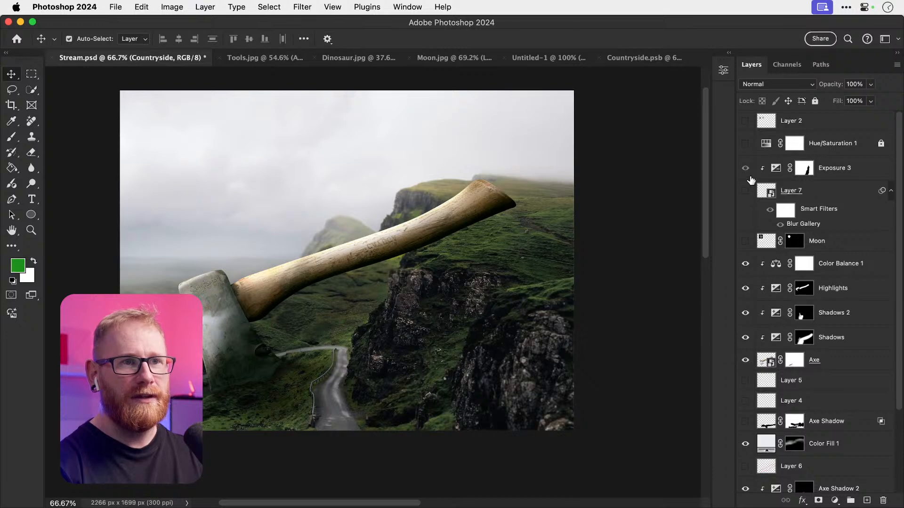
left_click(745, 191)
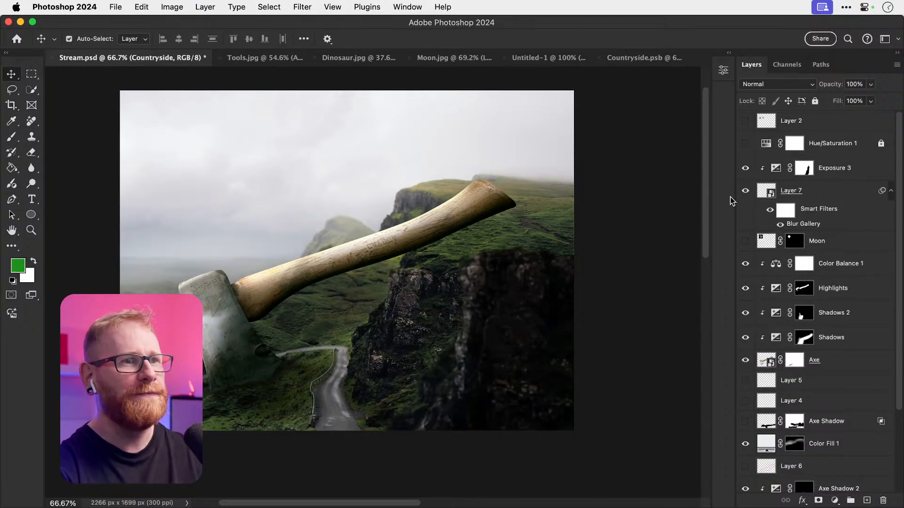
left_click(746, 191)
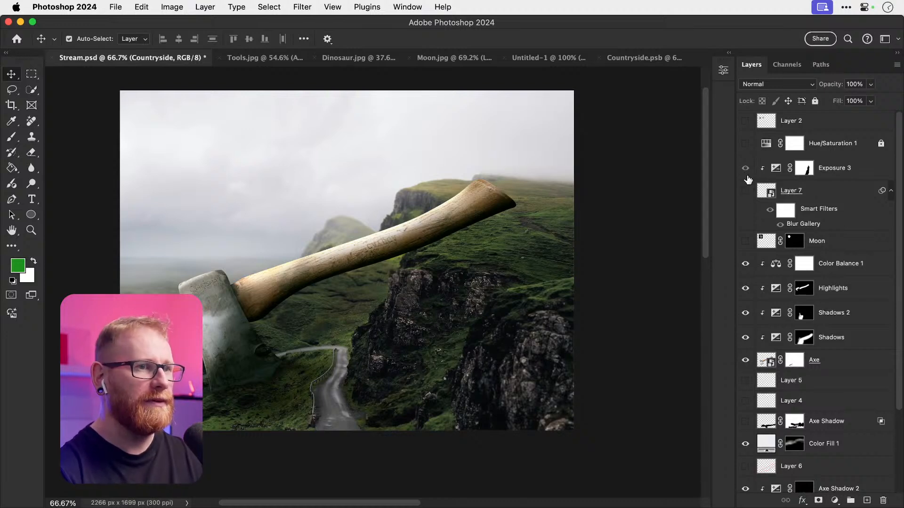
left_click(745, 241)
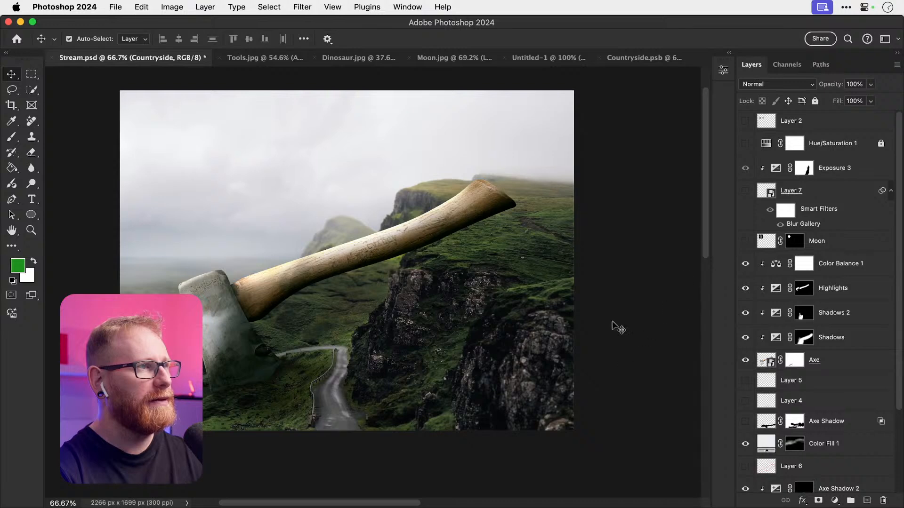
Step: Save Stream.psd and open the contents of the Countryside smart object
left_click_drag(366, 241, 427, 230)
key("super+s")
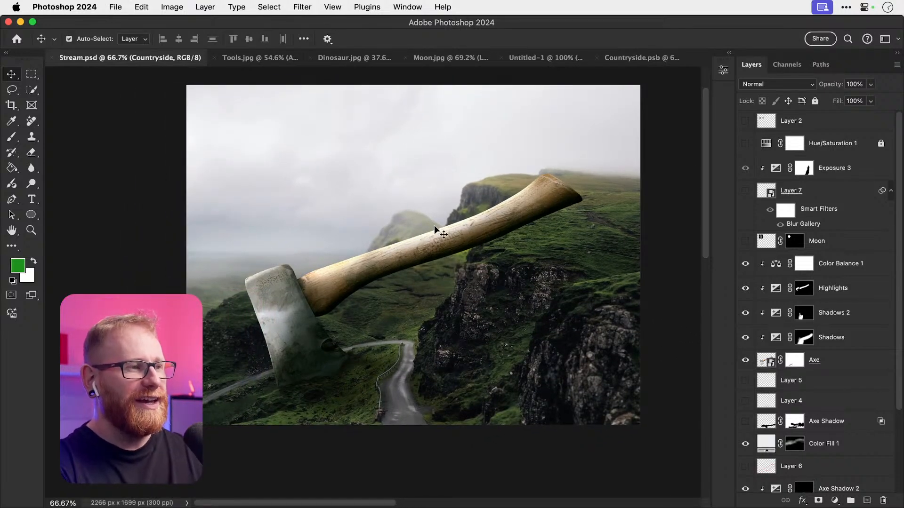
scroll(854, 282, "down", 5)
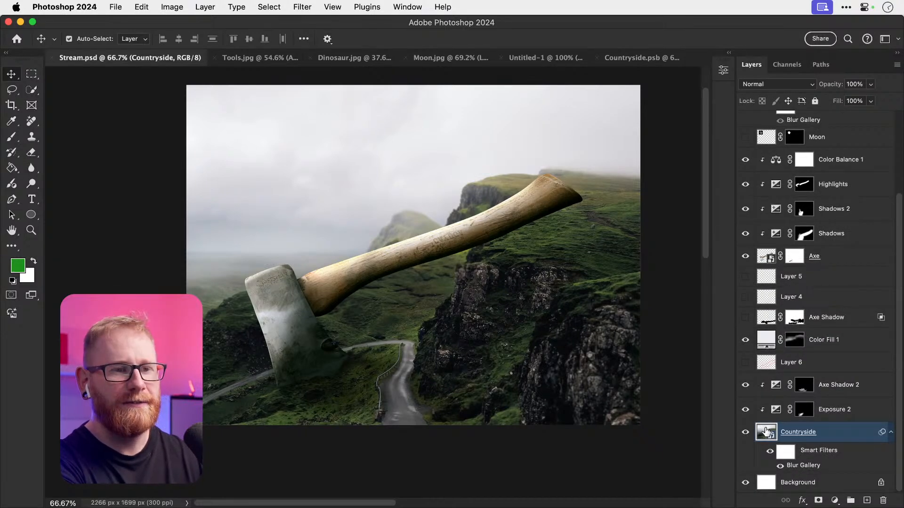
double_click(766, 431)
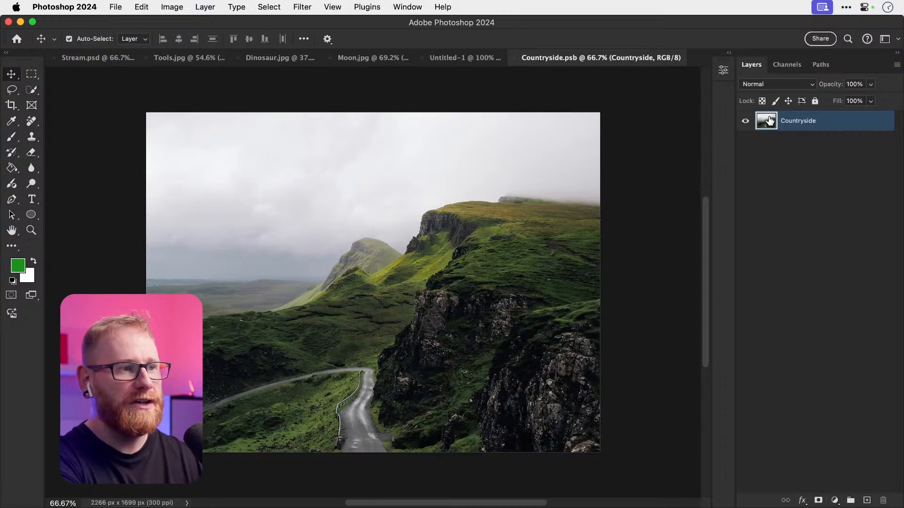
Step: Select the green grass in the Countryside image with Color Range, sampling the grass beside the road and setting Fuzziness to 117
left_click(269, 6)
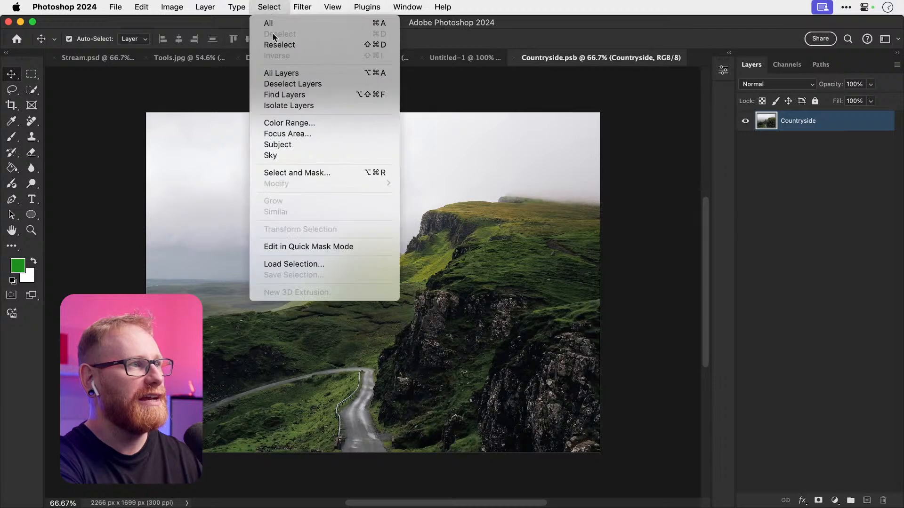
left_click(296, 123)
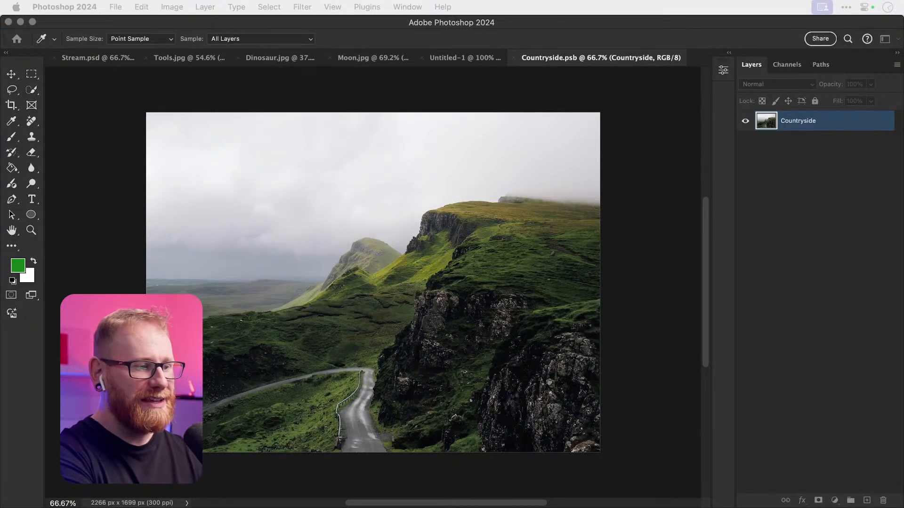
left_click_drag(593, 425, 706, 201)
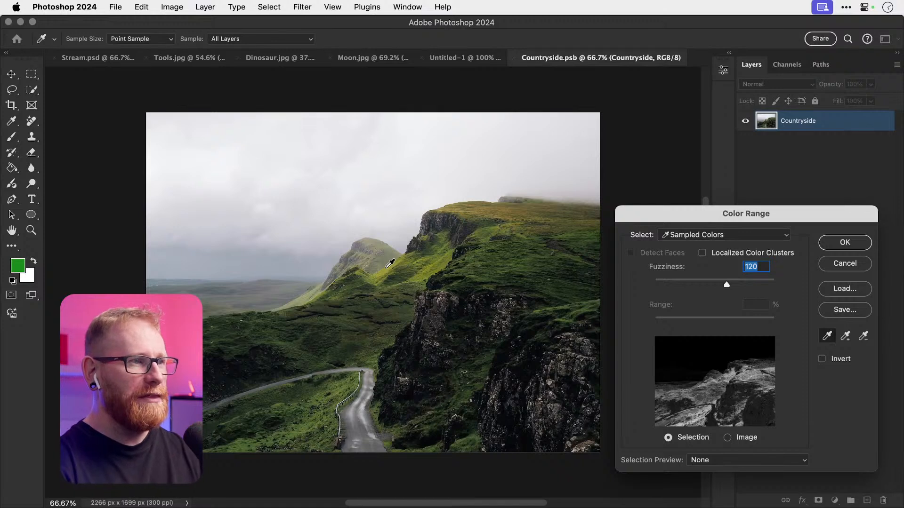
left_click(349, 382)
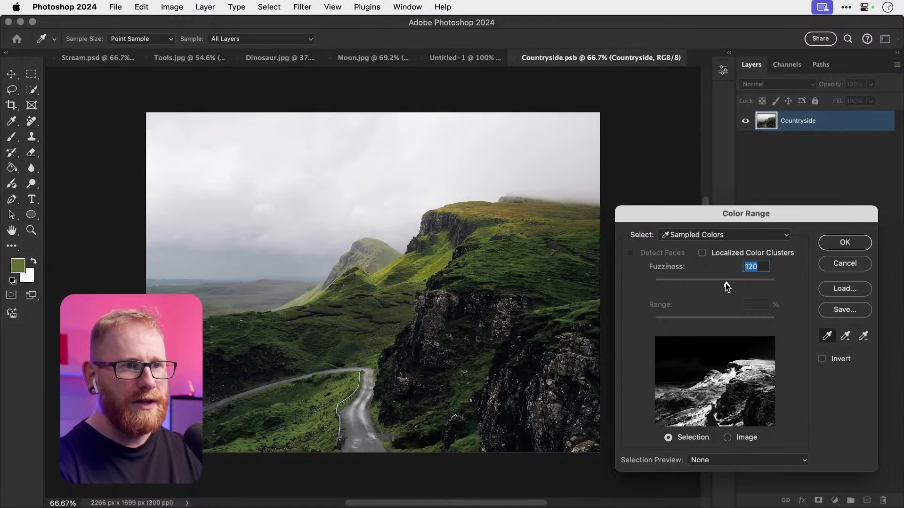
left_click_drag(697, 286, 720, 286)
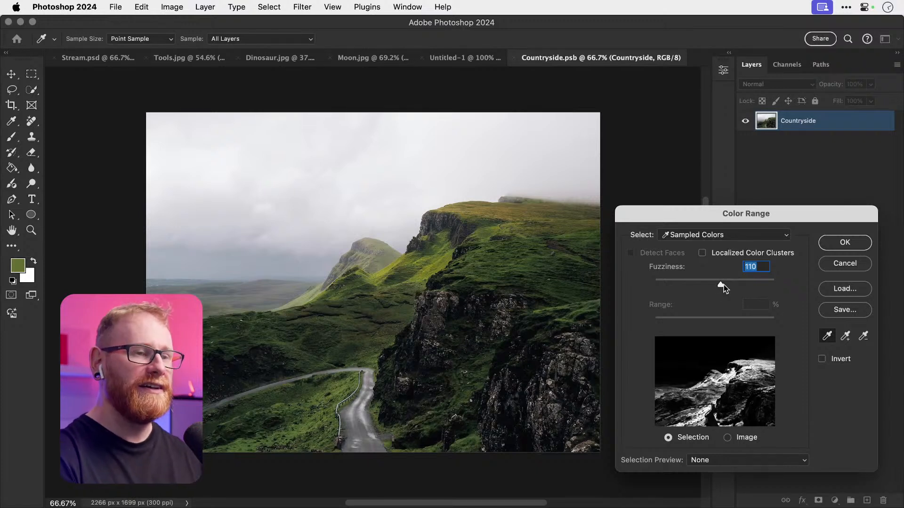
mouse_move(733, 285)
left_mouse_down()
mouse_move(762, 286)
mouse_move(725, 285)
left_mouse_up()
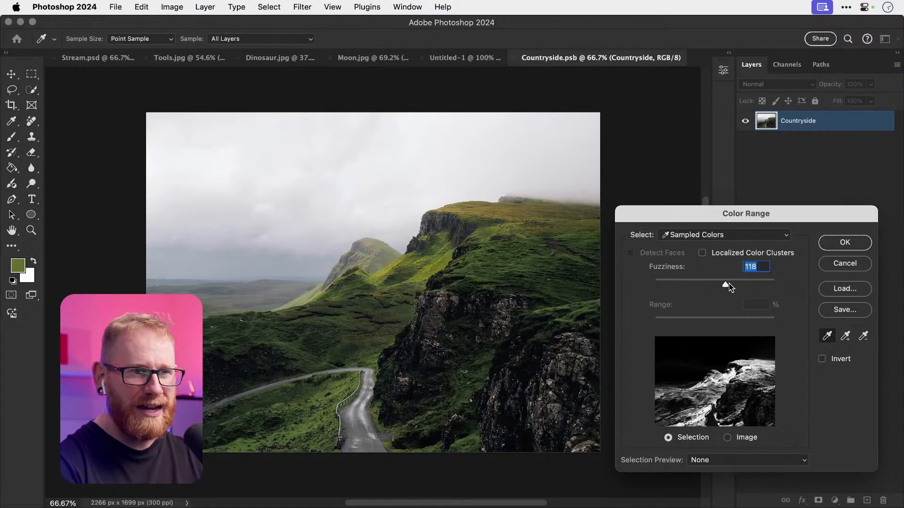
left_click_drag(729, 284, 725, 283)
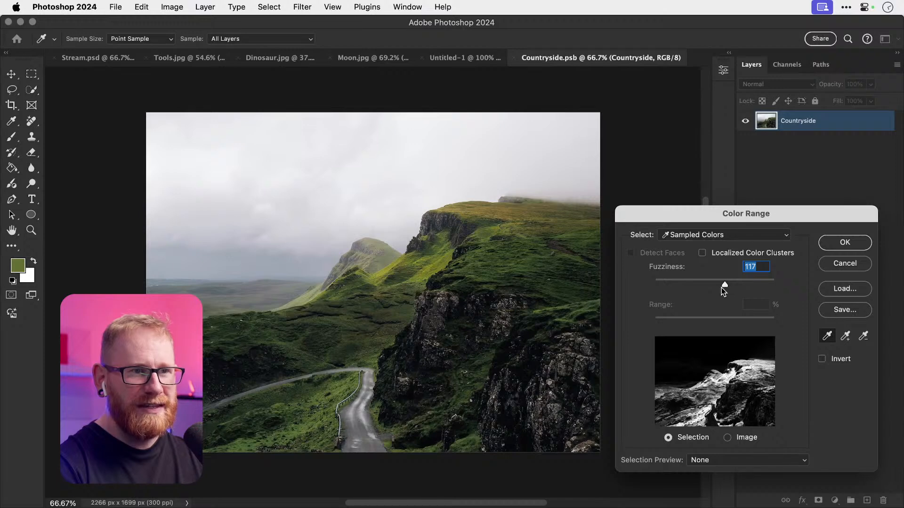
left_click(837, 244)
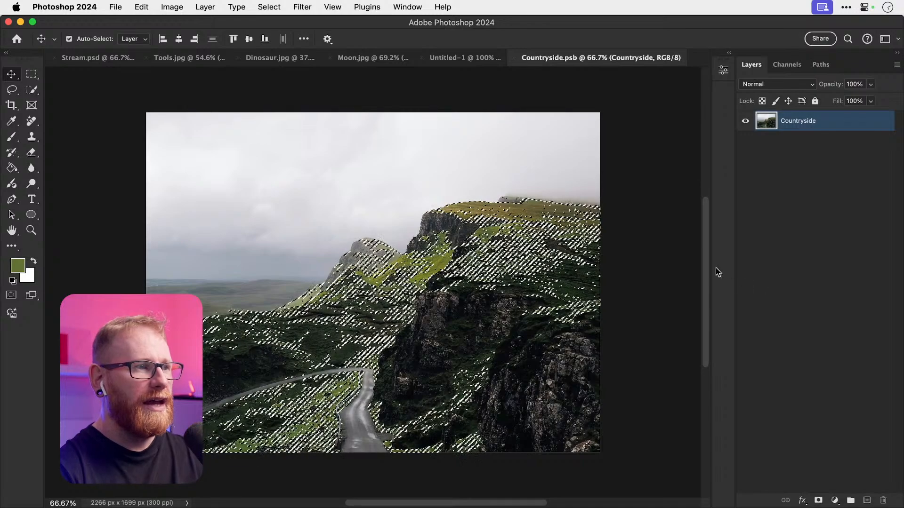
Step: Try a white (ffffff) Solid Color fill layer over the selected grass, and undo it
left_click(841, 500)
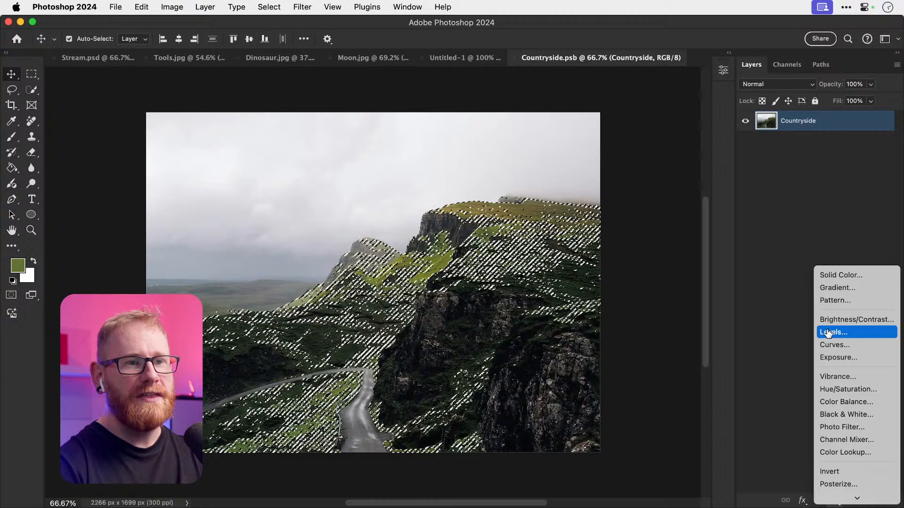
left_click(850, 277)
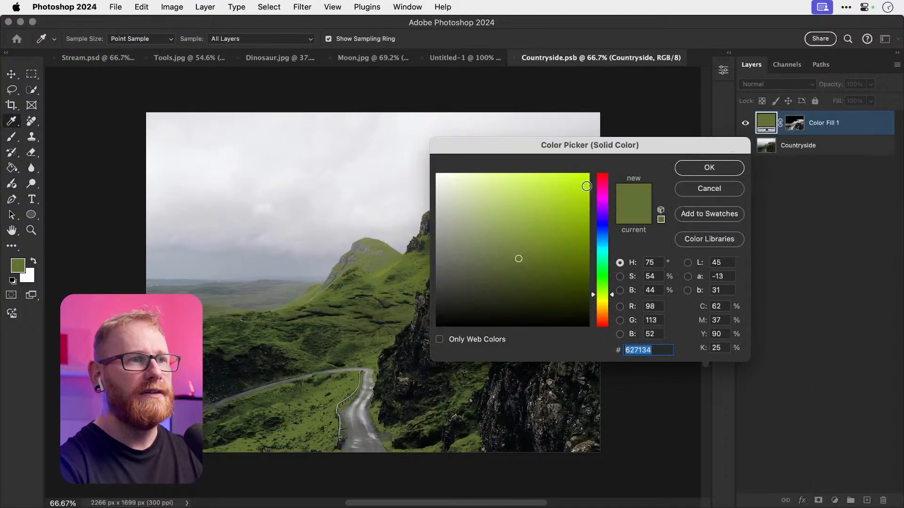
left_click(518, 224)
left_click_drag(518, 224, 436, 175)
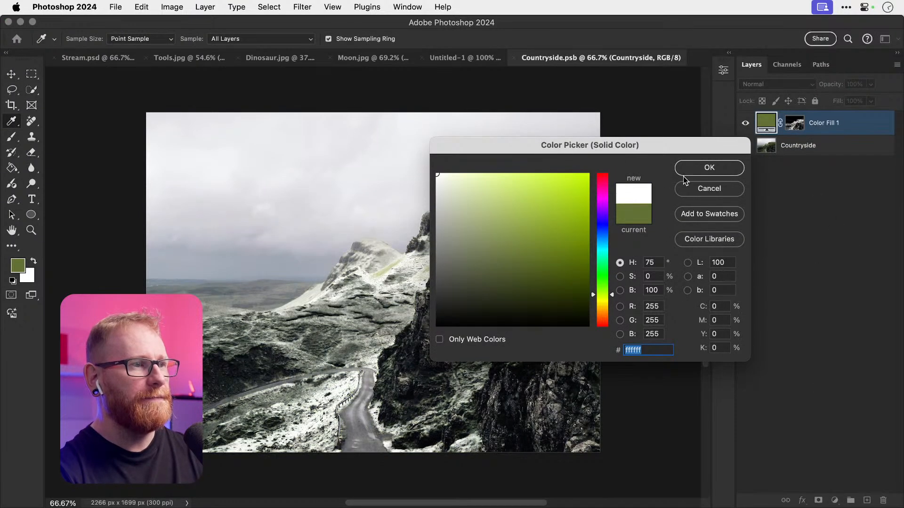
left_click(703, 170)
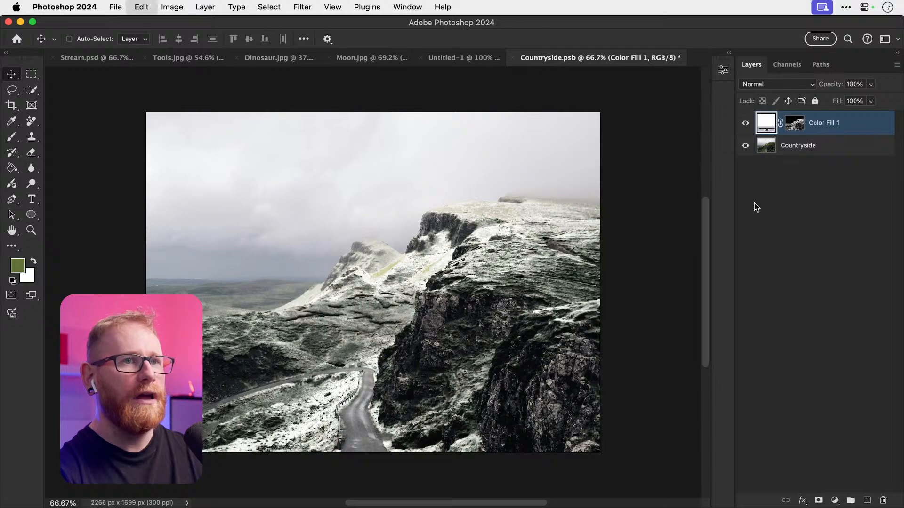
key("super+z")
Step: Select the sampled grass greens again using Color Range with Fuzziness set to 131
left_click(269, 7)
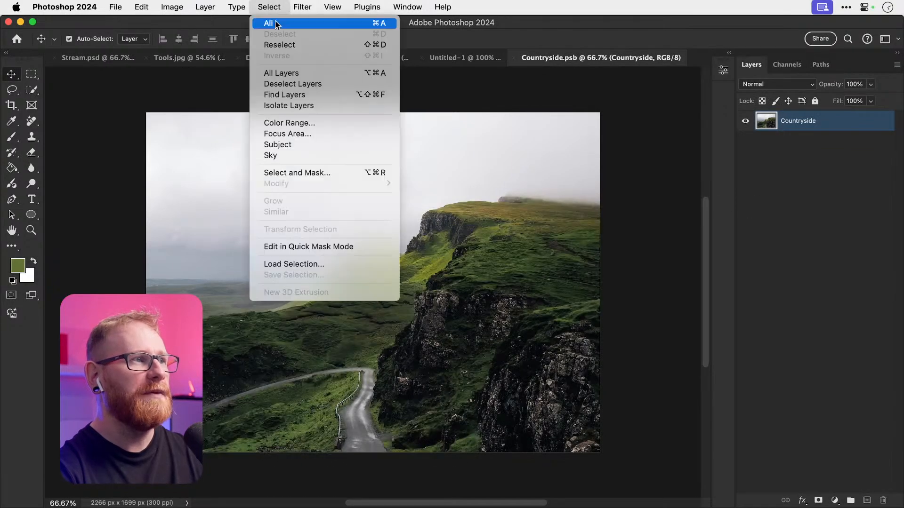
left_click(283, 127)
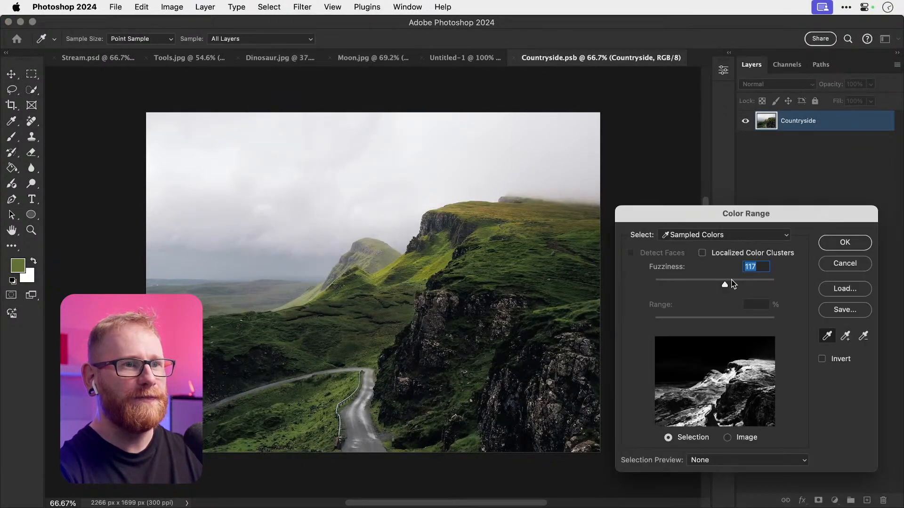
left_click_drag(732, 286, 733, 289)
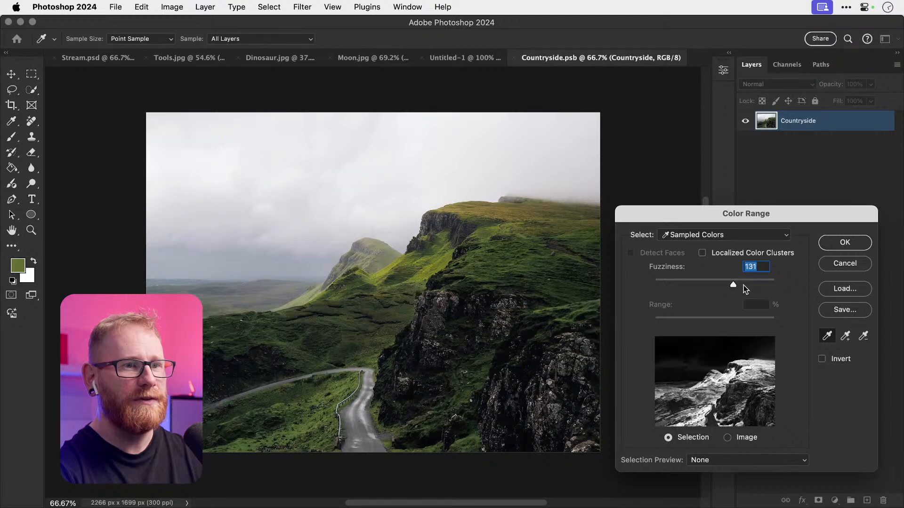
left_click(845, 242)
Step: Try a white Solid Color fill on the 131-Fuzziness grass selection, undo it and deselect
left_click(835, 500)
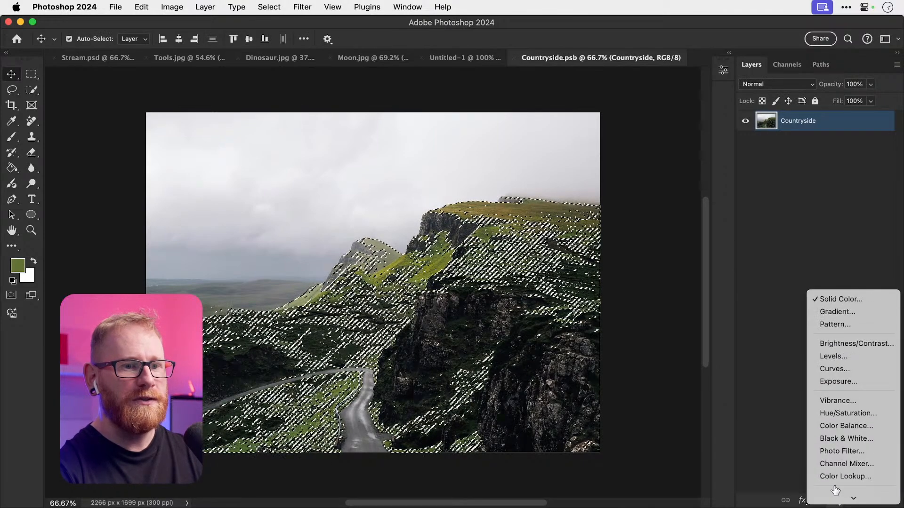
left_click(838, 299)
left_click_drag(474, 188, 379, 128)
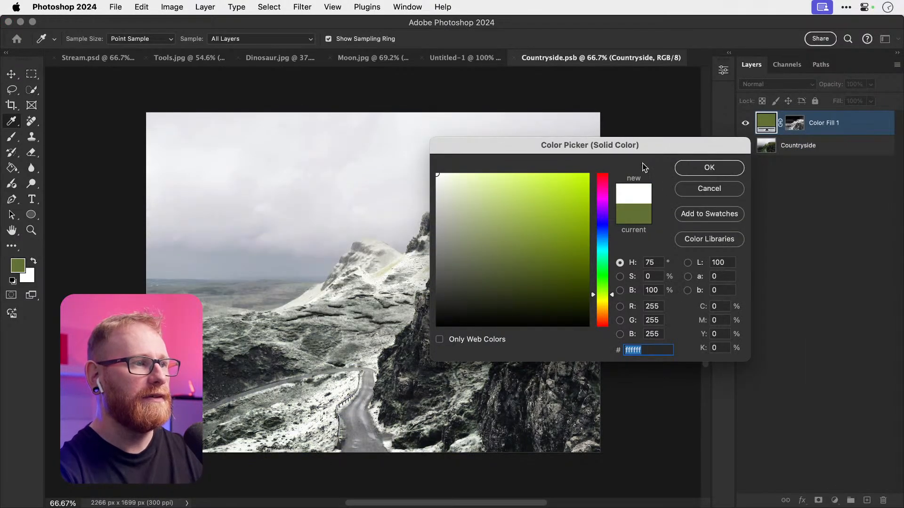
left_click(709, 168)
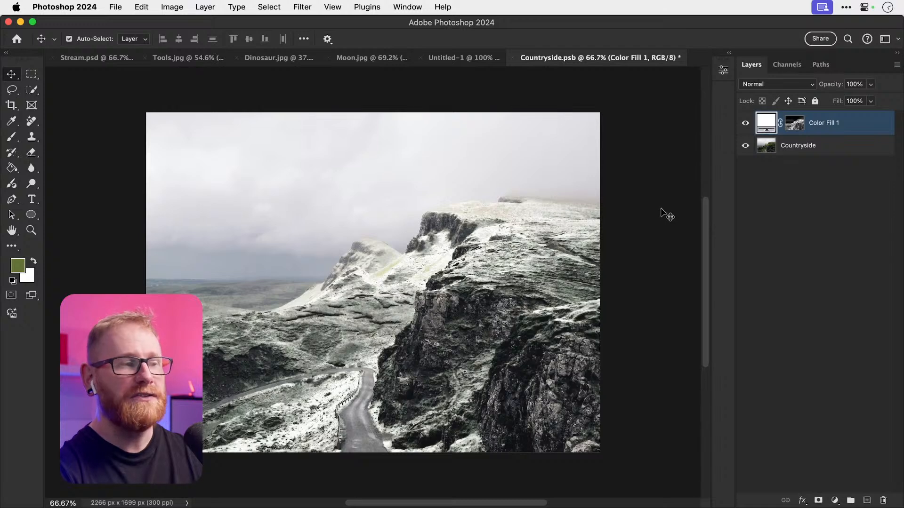
key("super+z")
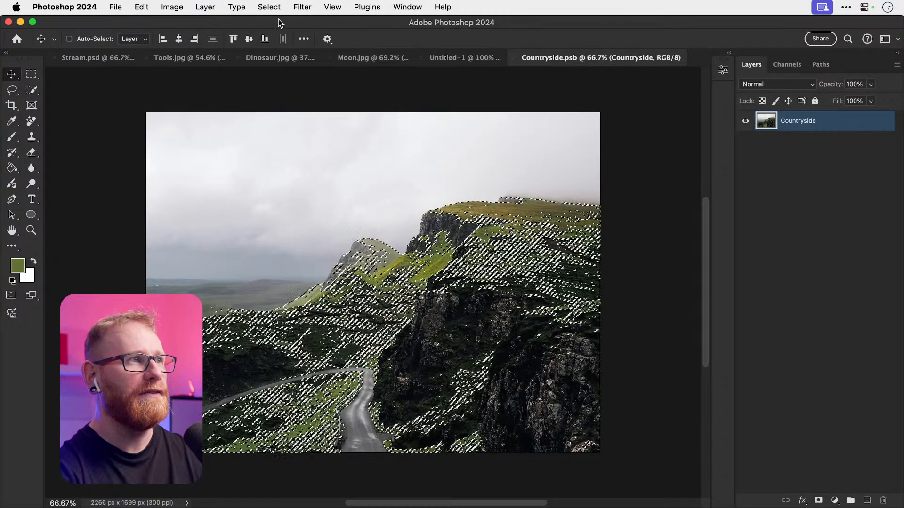
key("super+d")
Step: Select the sampled grass greens using Color Range with Fuzziness raised to 145
left_click(269, 7)
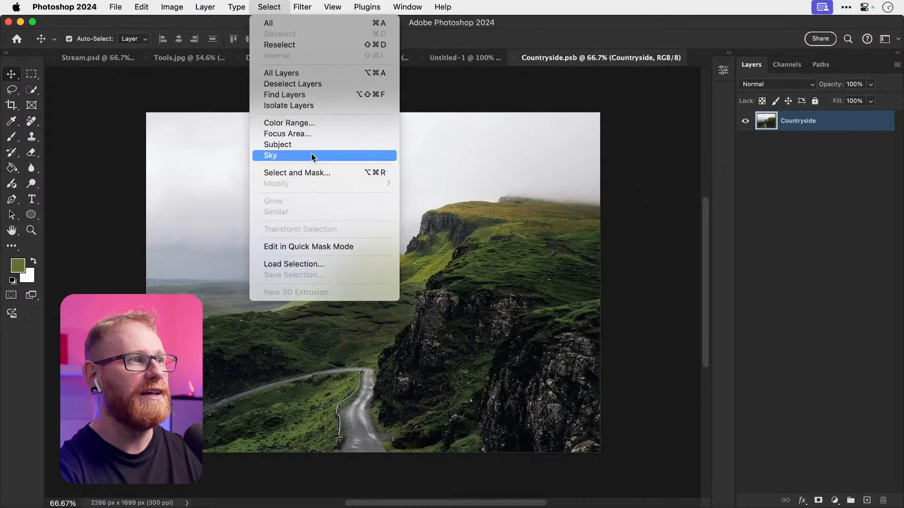
left_click(314, 124)
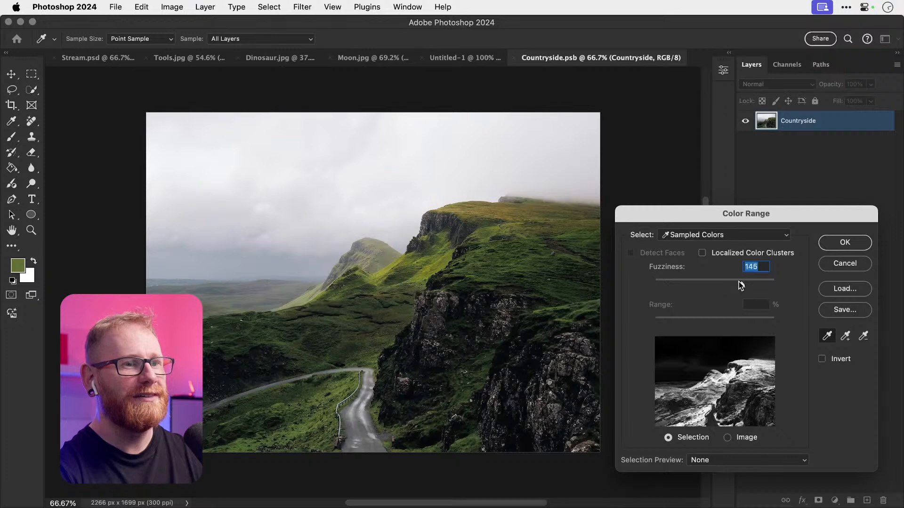
left_click_drag(739, 285, 741, 286)
left_click(845, 242)
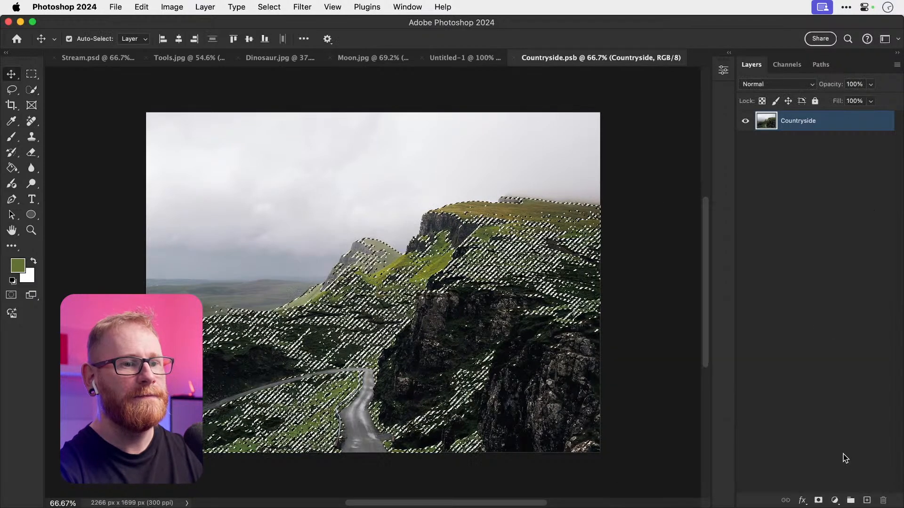
Step: Add a white Solid Color fill layer masked by the grass selection to turn the grass into snow
left_click(835, 501)
left_click(843, 300)
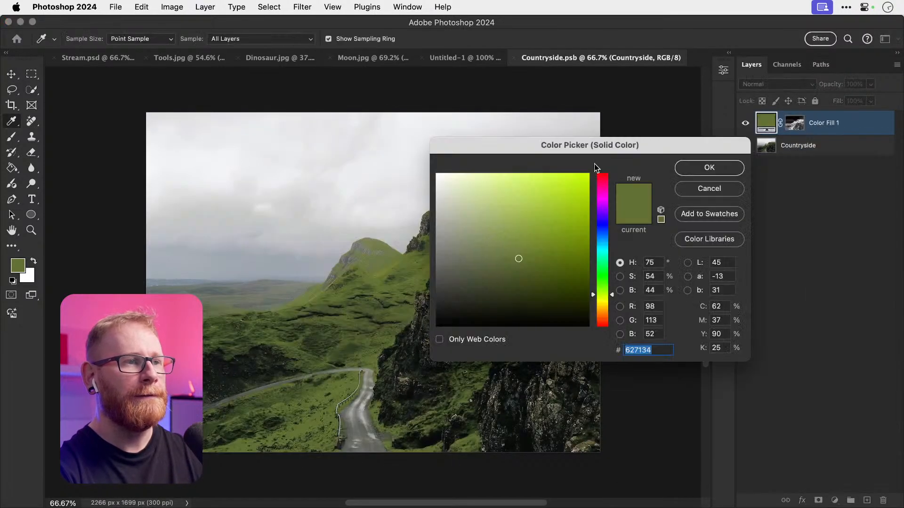
left_click_drag(539, 207, 375, 107)
left_click(701, 166)
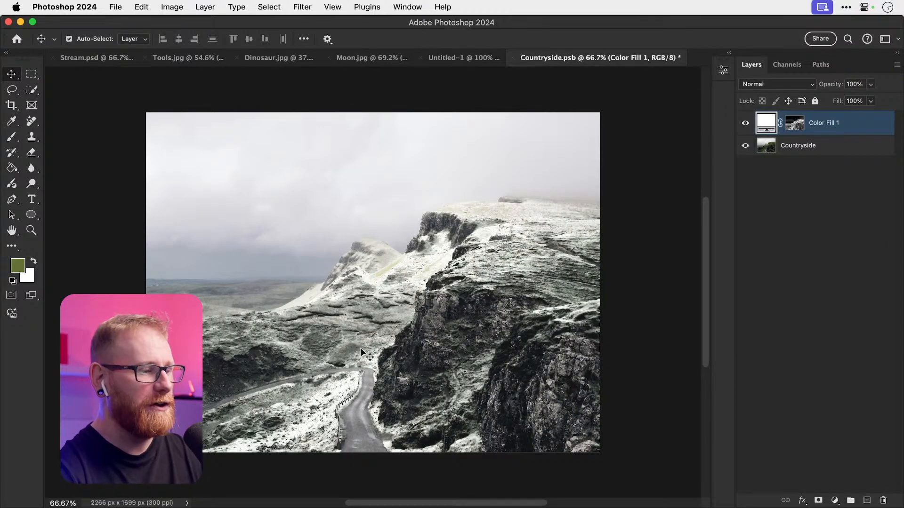
Step: Add a Channel Mixer adjustment layer and set its Green output channel to Green +100% and Blue +8%
left_click(835, 501)
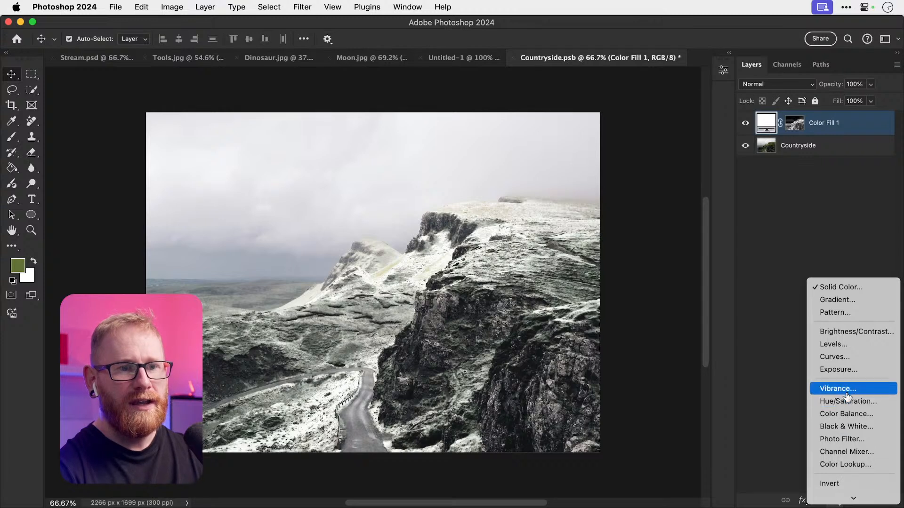
scroll(843, 391, "down", 2)
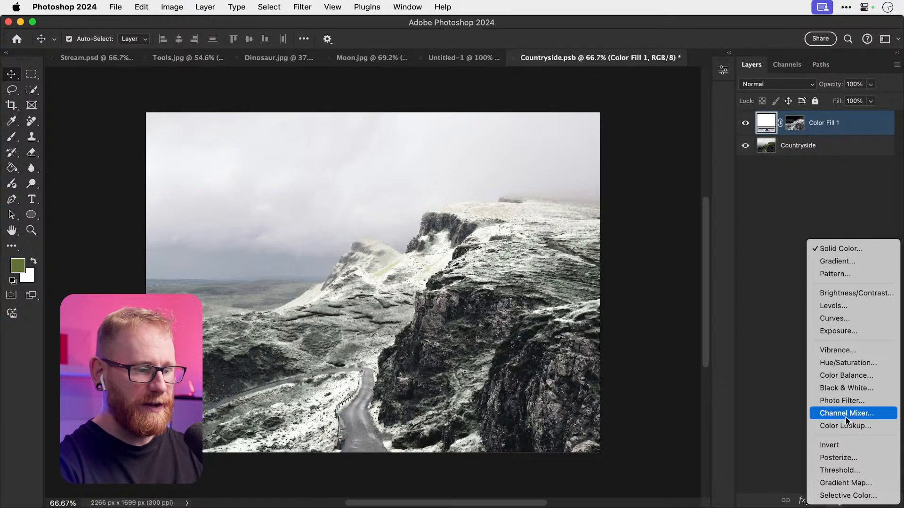
left_click(846, 417)
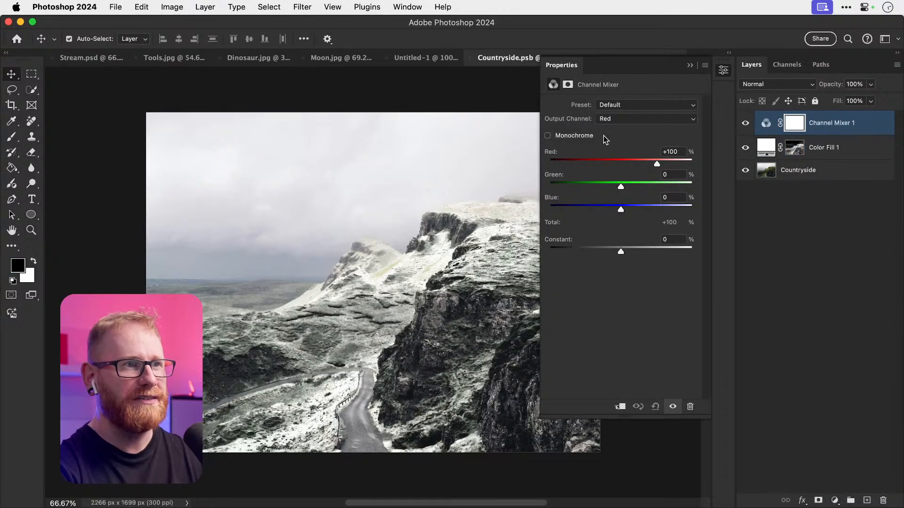
left_click(624, 120)
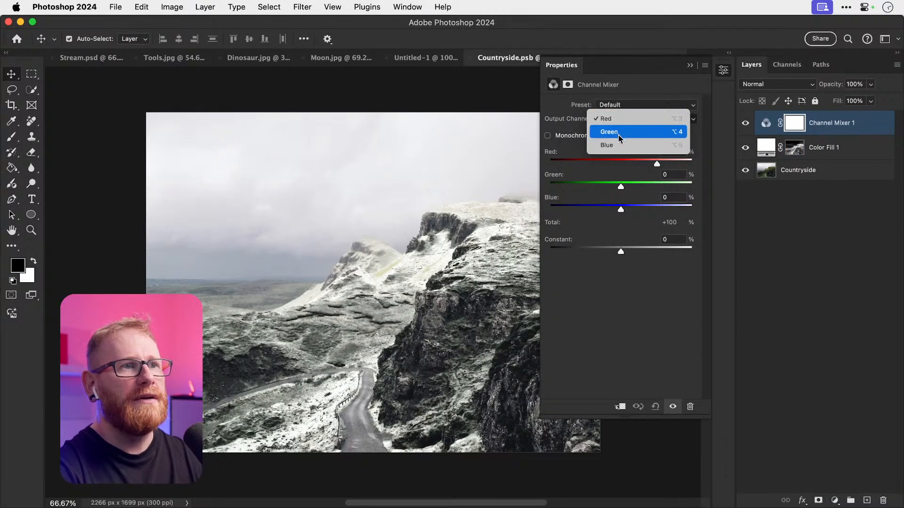
left_click(620, 133)
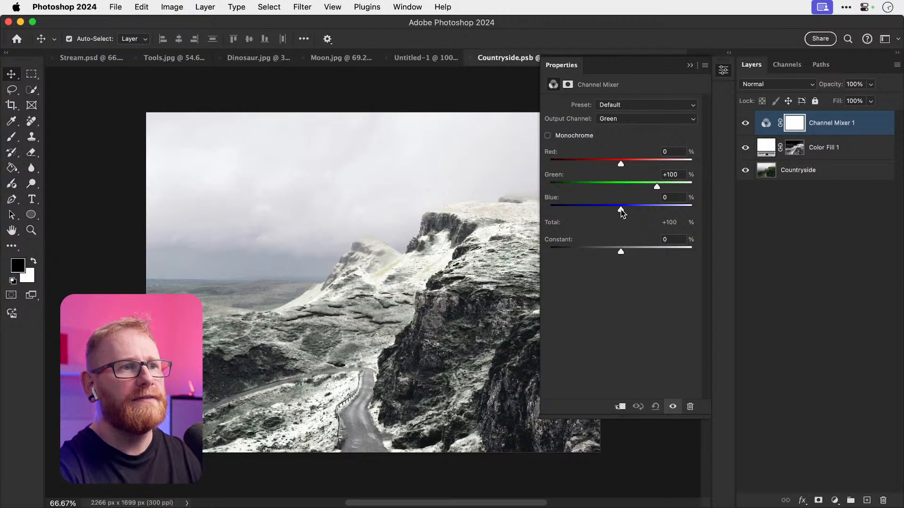
left_click_drag(622, 214, 624, 215)
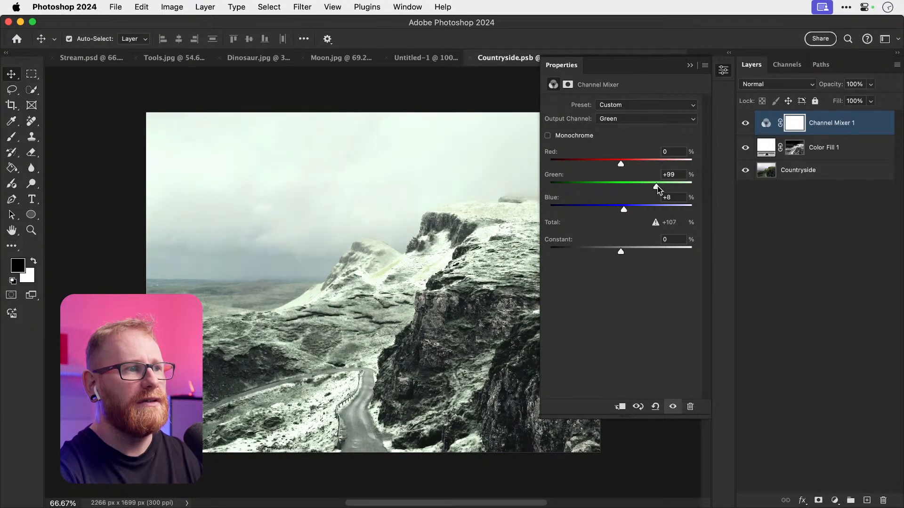
left_click_drag(658, 189, 658, 189)
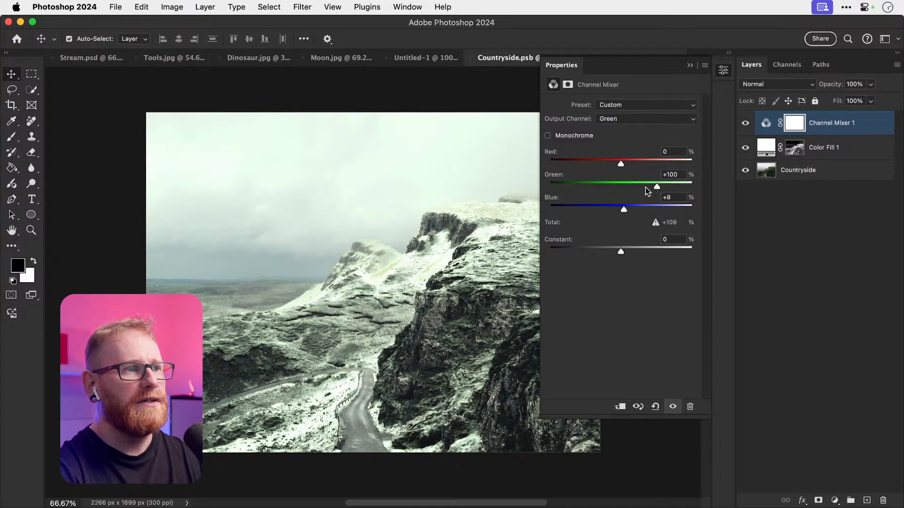
Step: Set the Channel Mixer's Blue output channel to Green +29% and Blue +99%, and close its settings
left_click(640, 121)
left_click(631, 131)
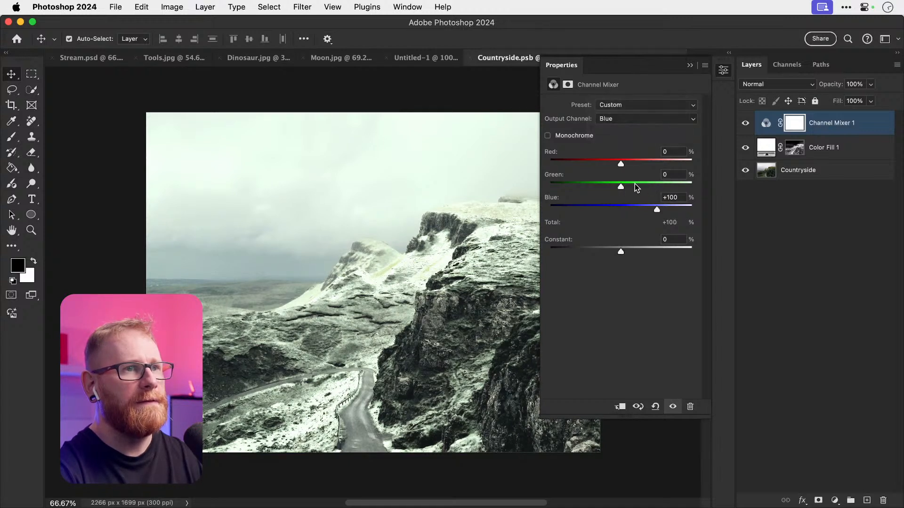
left_click_drag(635, 187, 656, 211)
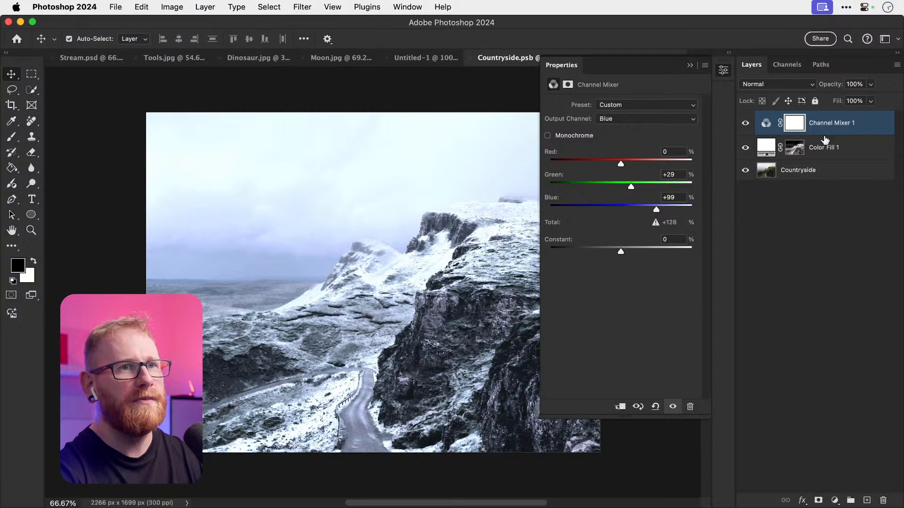
left_click(723, 71)
Step: Add a Hue/Saturation adjustment layer with Saturation -24, and compare the scene with and without the snow layers
left_click(834, 500)
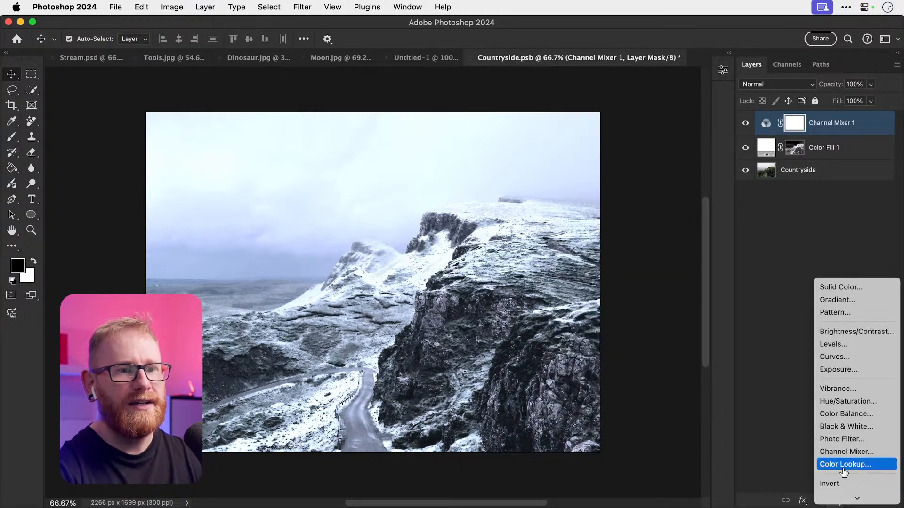
left_click(848, 402)
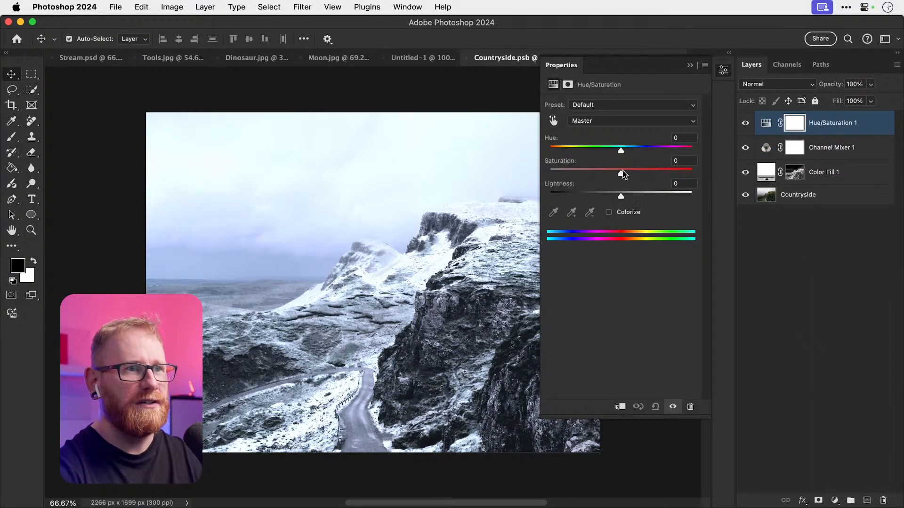
mouse_move(621, 173)
left_mouse_down()
mouse_move(505, 185)
mouse_move(603, 174)
left_mouse_up()
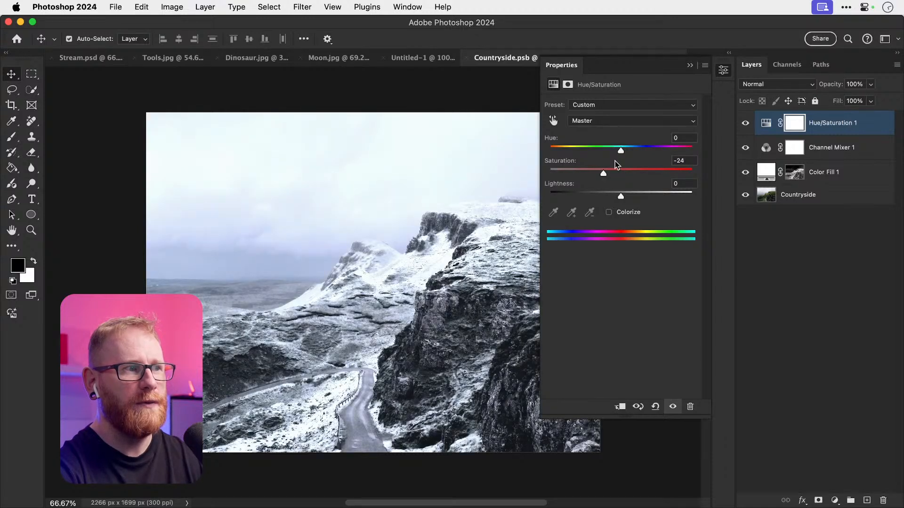
left_click(725, 72)
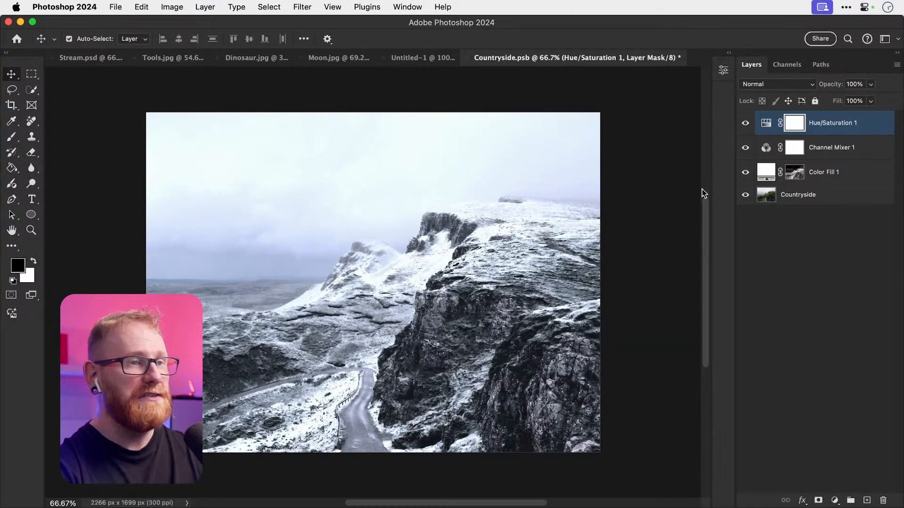
left_click_drag(743, 132, 747, 175)
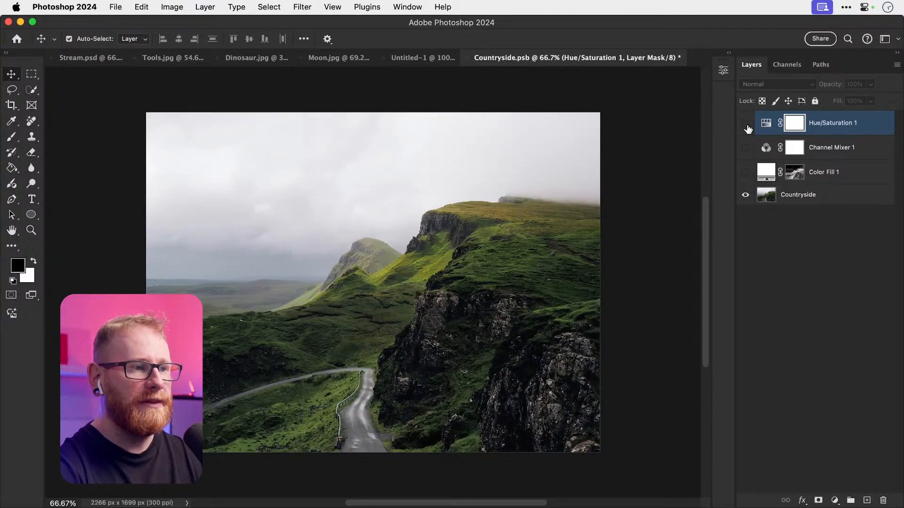
left_click_drag(747, 130, 744, 174)
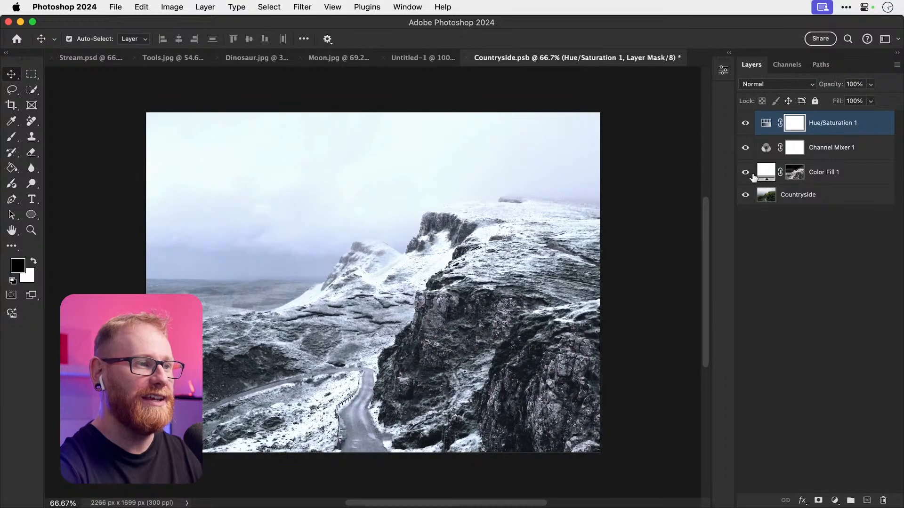
Step: Clip the Color Fill, Channel Mixer and Hue/Saturation layers to the Countryside layer and save the smart object
left_click(822, 184, "alt")
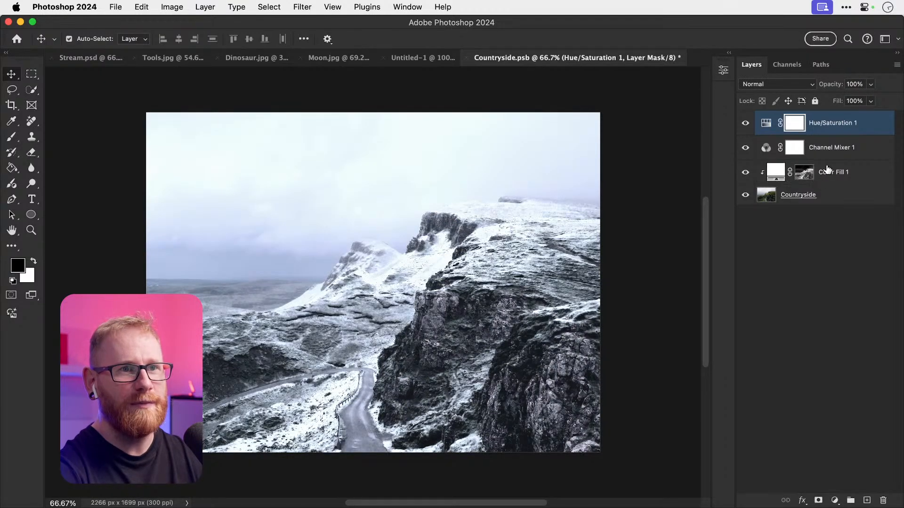
left_click(828, 159, "alt")
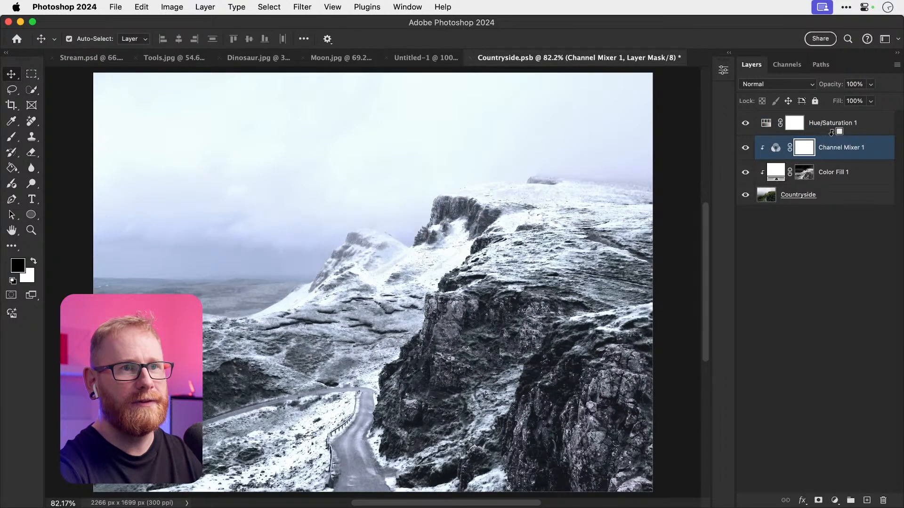
left_click(832, 132, "alt")
key("super+s")
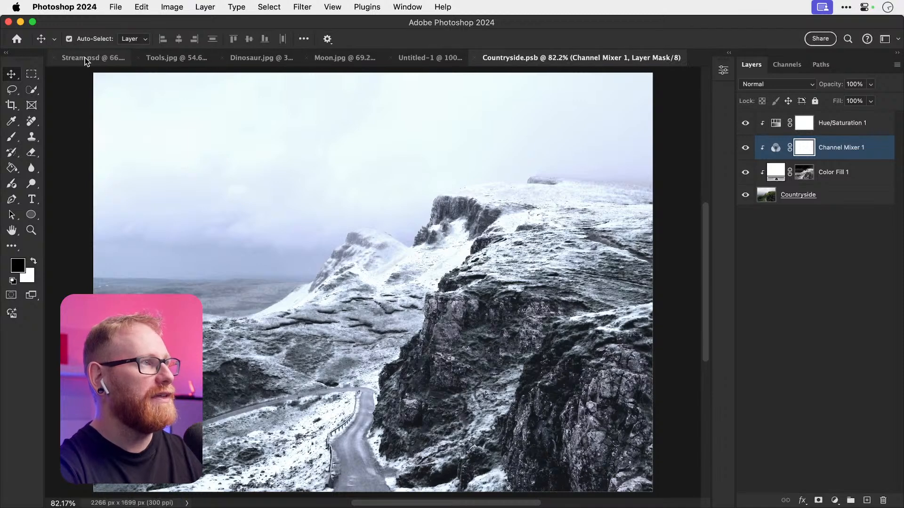
Step: Return to the Stream.psd document and hide the Color Balance 1 layer clipped to the axe
left_click(85, 59)
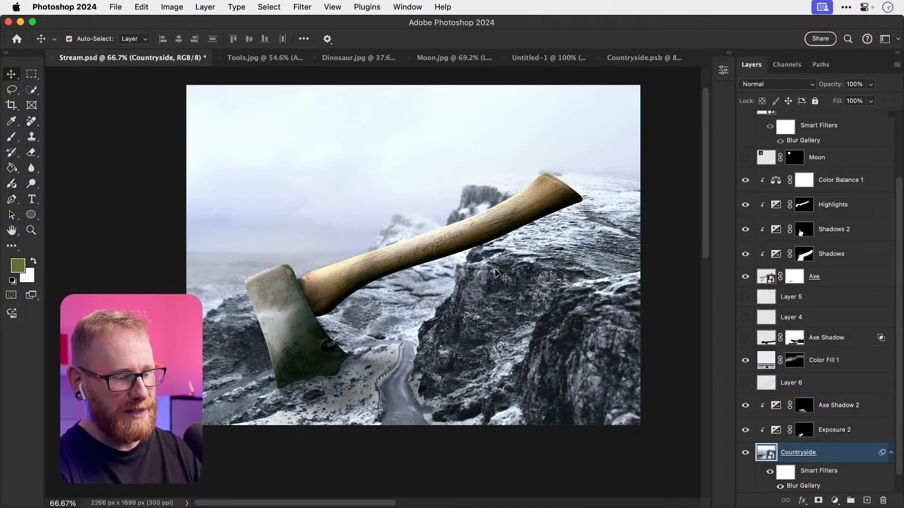
key("super+0")
key("super+minus")
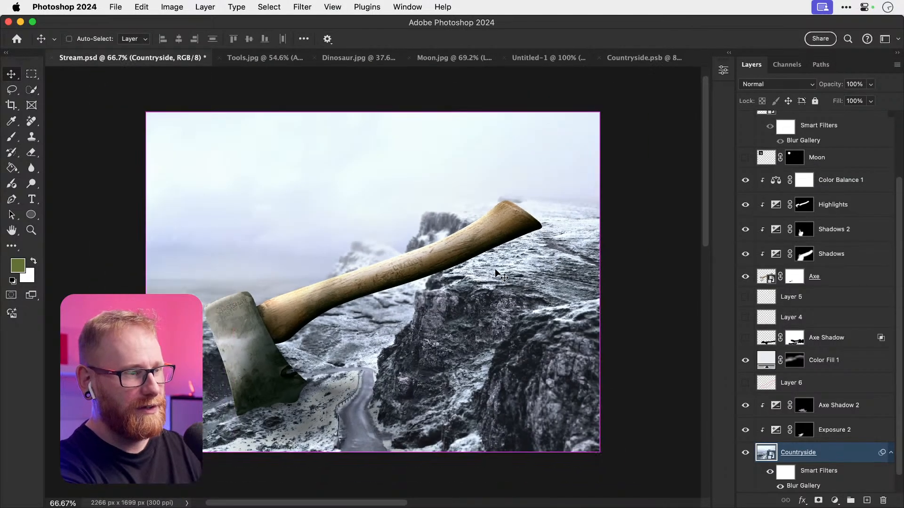
key("super+minus")
key("super+0")
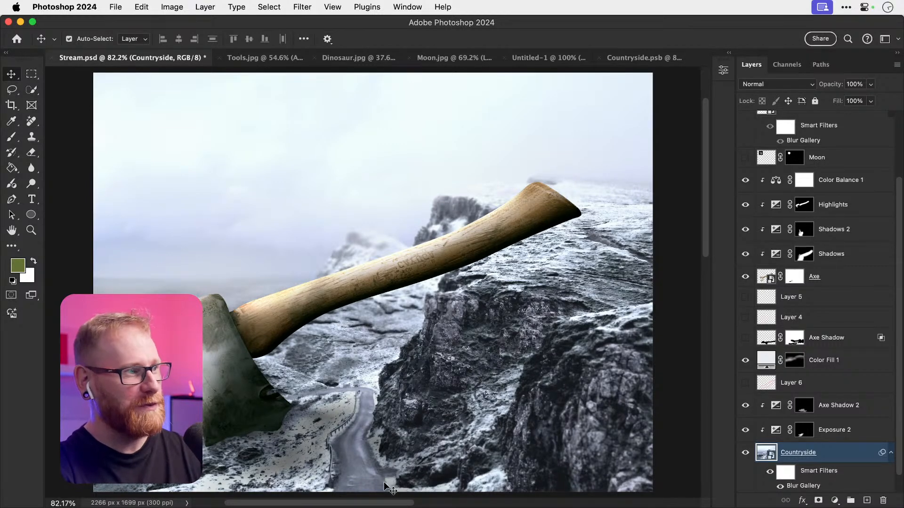
scroll(808, 264, "up", 3)
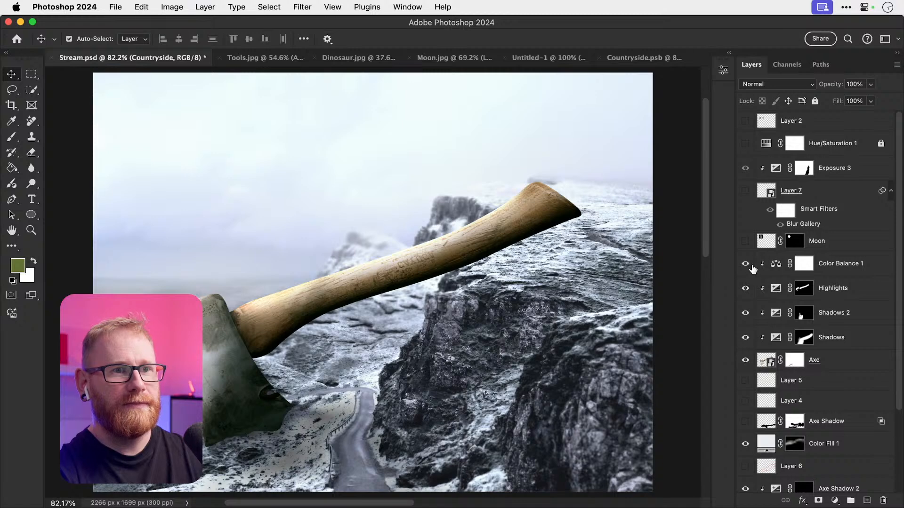
left_click(746, 264)
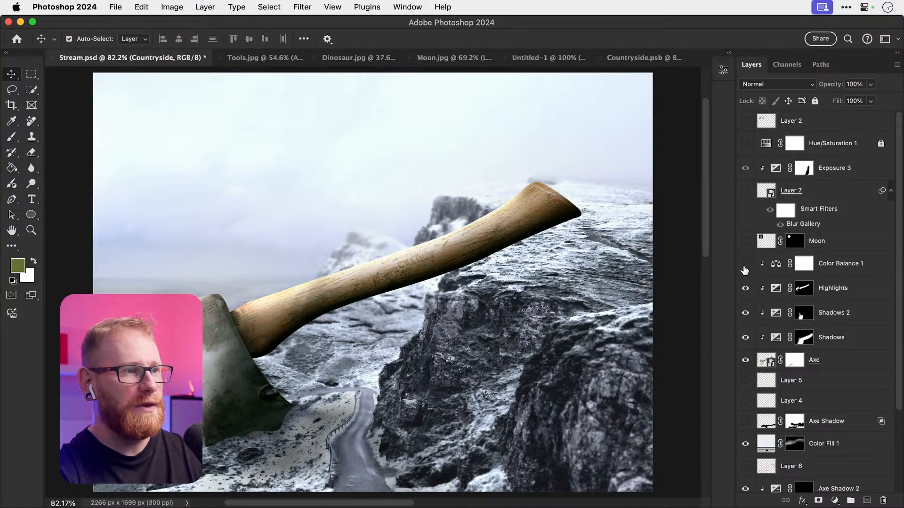
Step: Add a Color Balance adjustment above the axe's Highlights layer, with Midtones at Cyan–Red -5 and Yellow–Blue +18
left_click(838, 293)
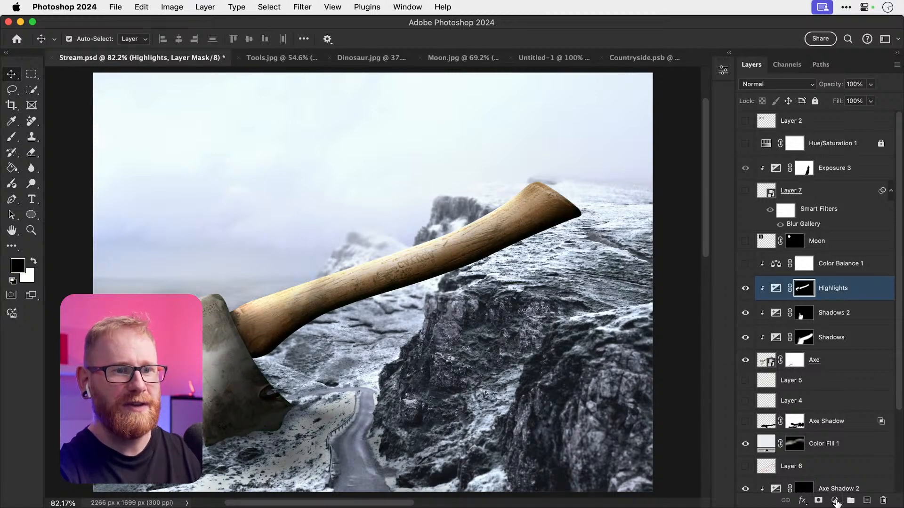
left_click(835, 501)
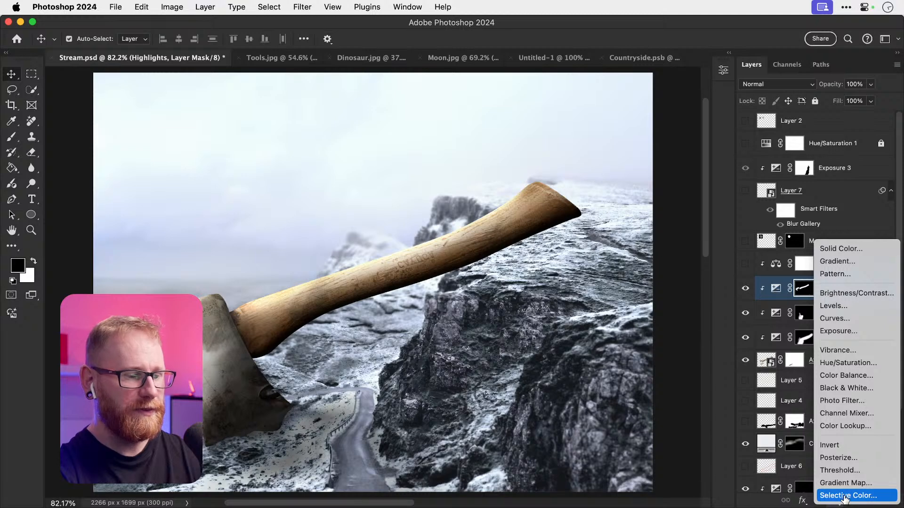
left_click(849, 375)
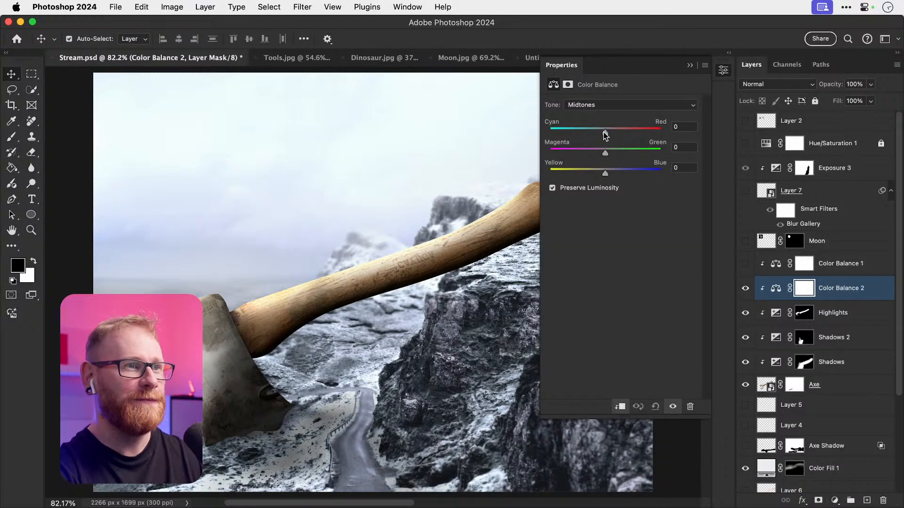
left_click_drag(606, 135, 597, 136)
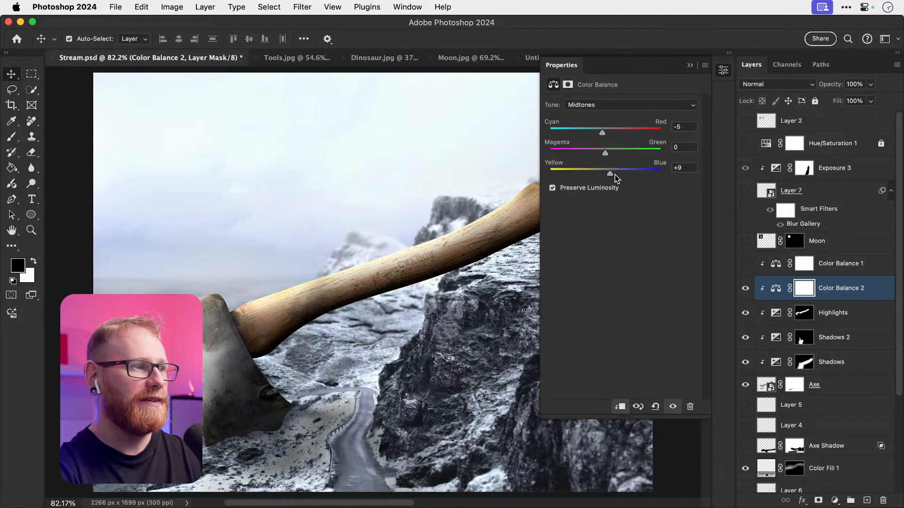
mouse_move(615, 175)
left_mouse_down()
mouse_move(638, 176)
mouse_move(615, 174)
left_mouse_up()
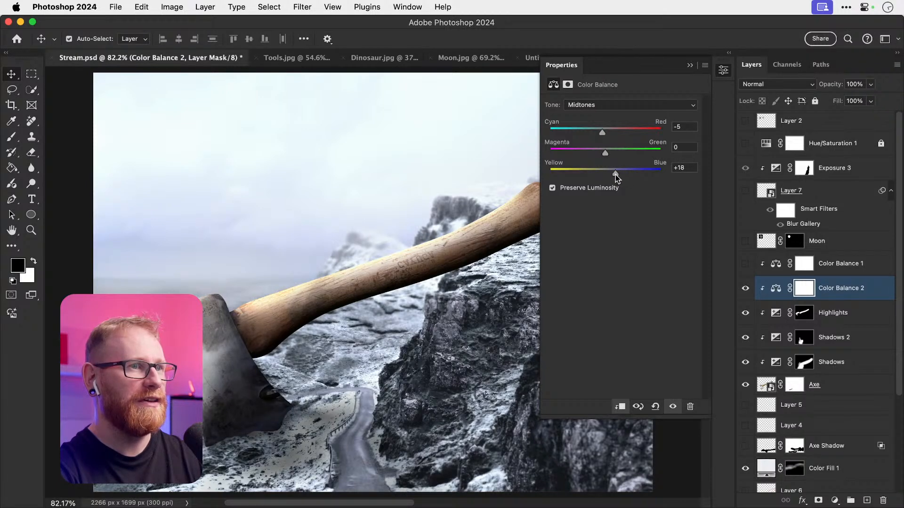
Step: Set the Shadows tone of the axe's new Color Balance layer to Cyan–Red -17
left_click(612, 105)
left_click(611, 94)
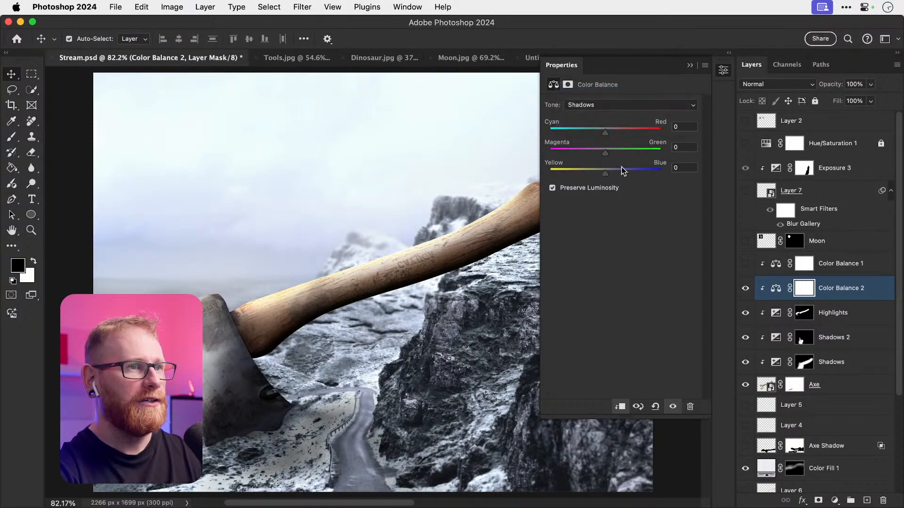
left_click_drag(611, 174, 603, 176)
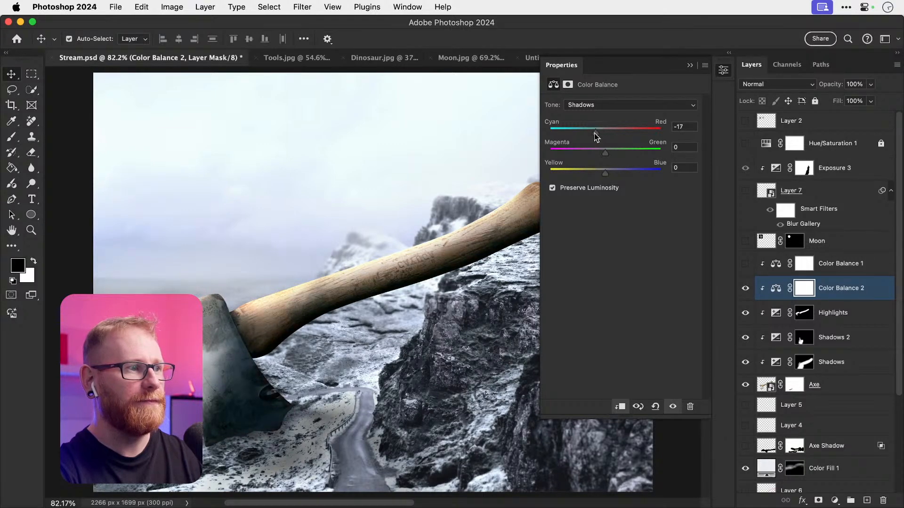
Step: Set the Color Balance Highlights to Cyan–Red -3 and Yellow–Blue +20, and compare the axe with and without the adjustment
left_click(603, 100)
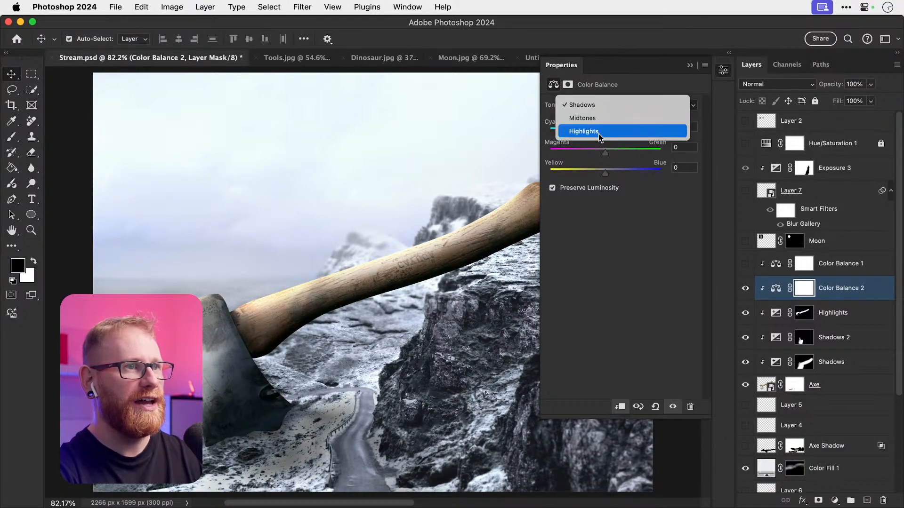
left_click(598, 133)
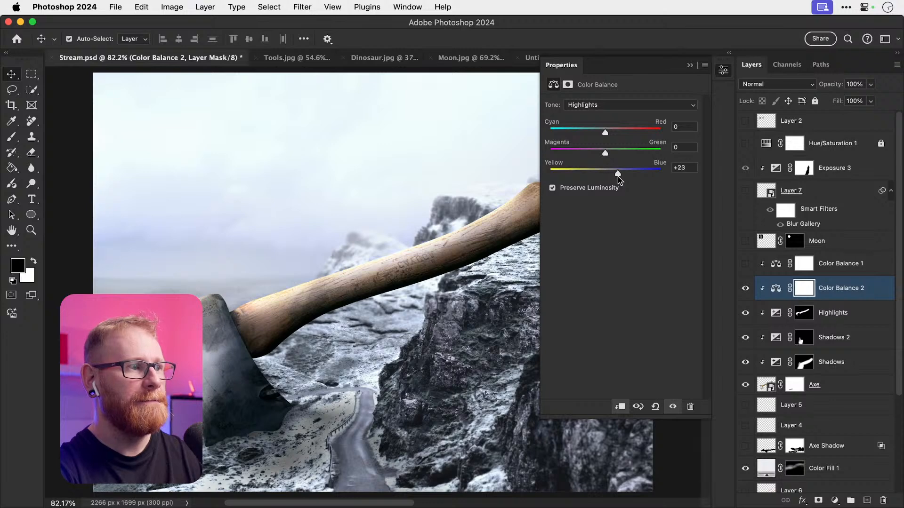
mouse_move(618, 176)
left_mouse_down()
mouse_move(631, 177)
mouse_move(618, 177)
left_mouse_up()
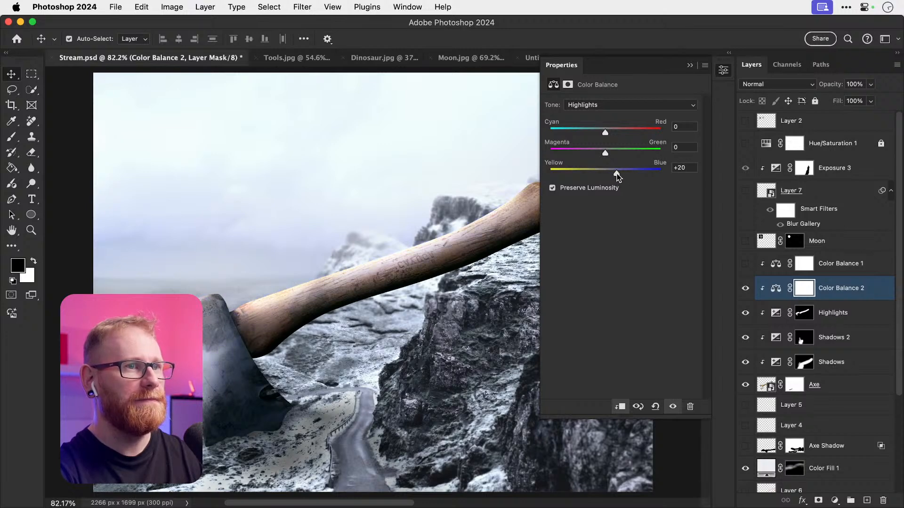
mouse_move(605, 133)
left_mouse_down()
mouse_move(597, 135)
mouse_move(606, 136)
left_mouse_up()
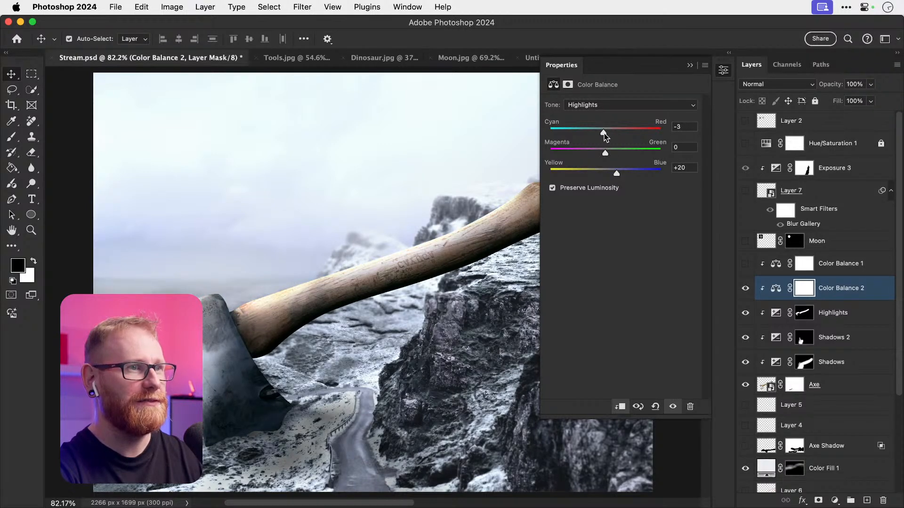
left_click(723, 70)
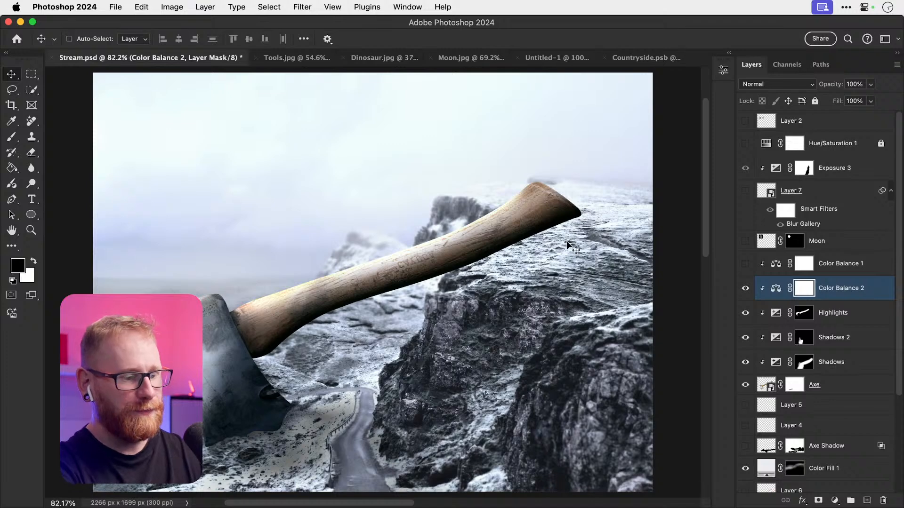
left_click(745, 289)
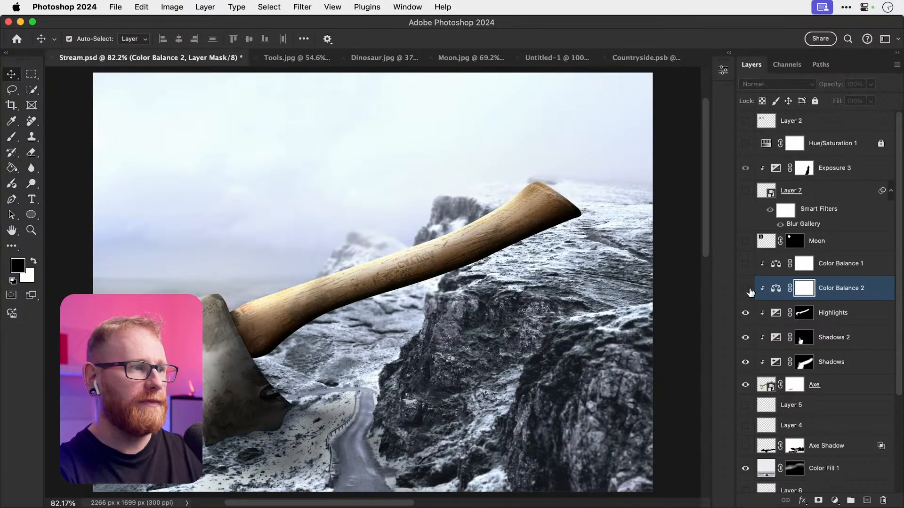
left_click(745, 289)
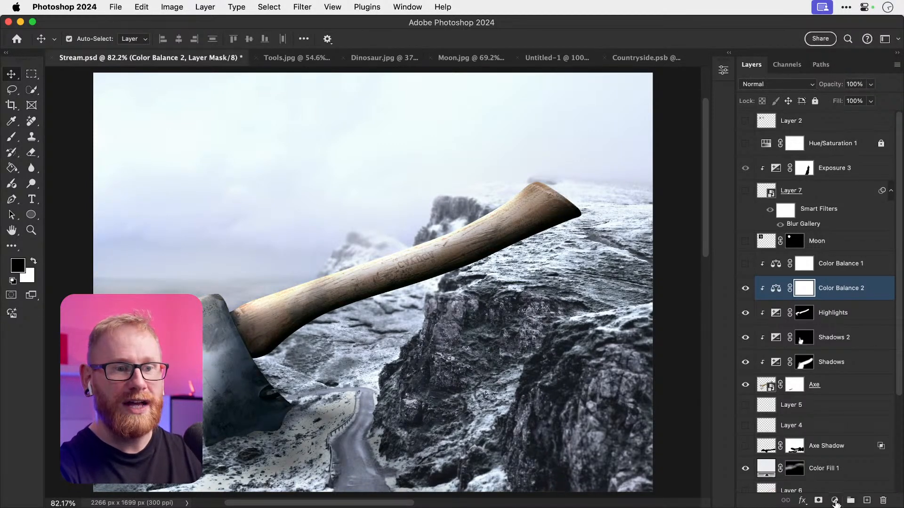
Step: Add a Photo Filter adjustment layer above Color Balance 2 for the axe, and hide Color Balance 2
left_click(835, 502)
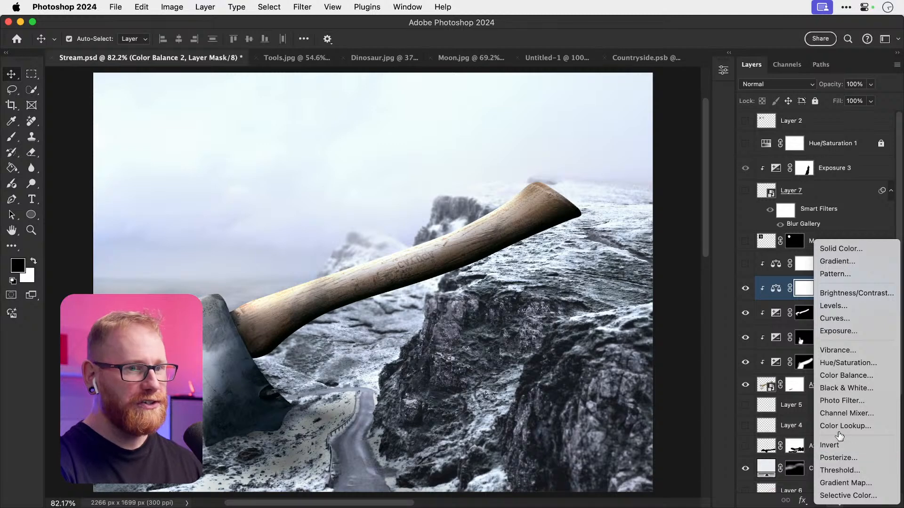
left_click(843, 400)
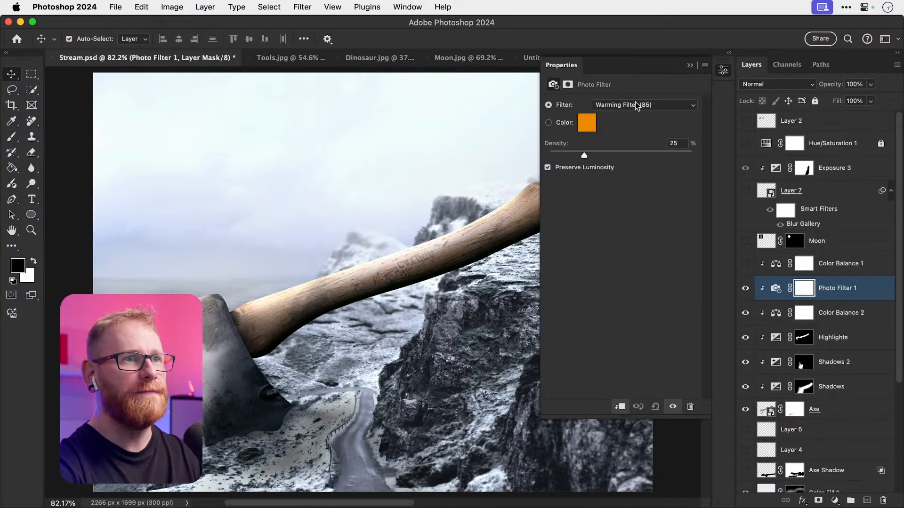
left_click(635, 104)
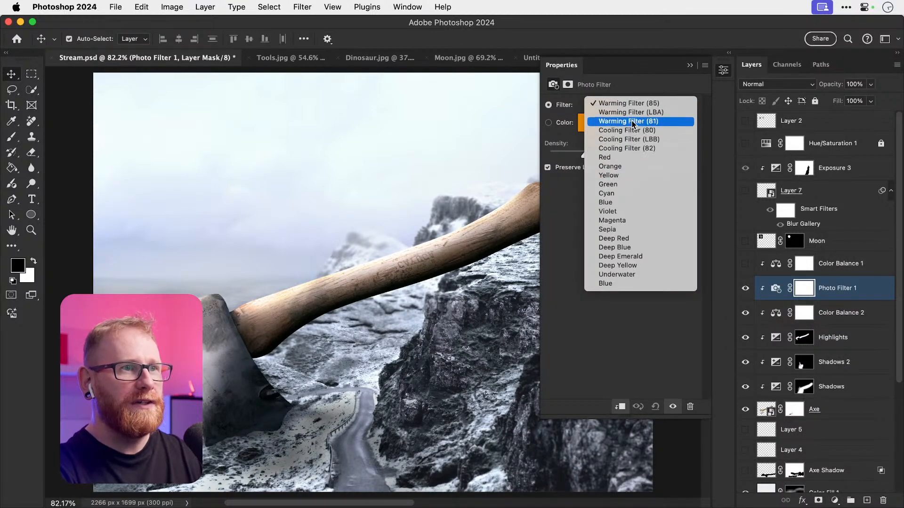
left_click(714, 96)
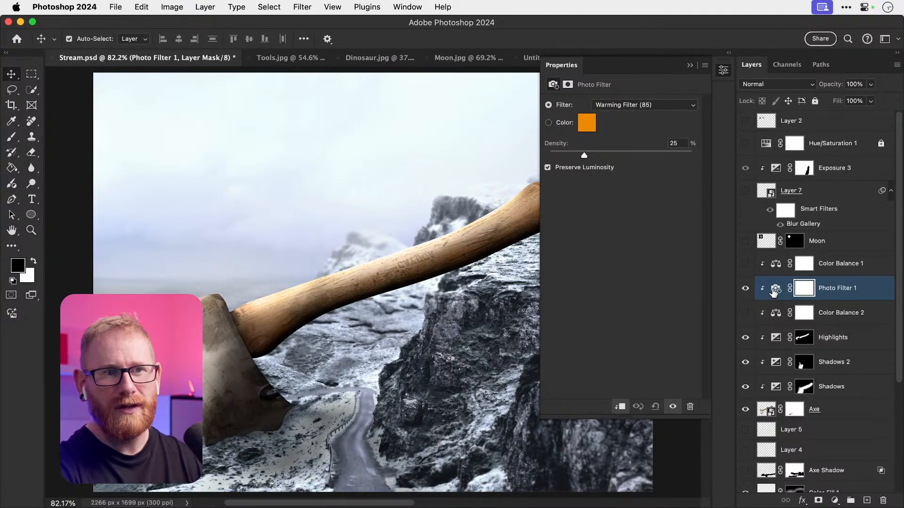
left_click(775, 290)
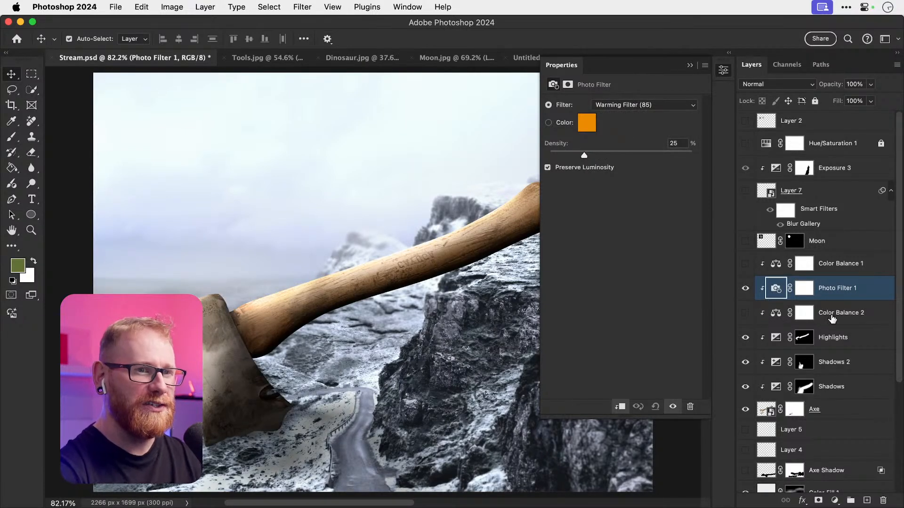
Step: Try the cooling presets 80, LBB and 82 on Photo Filter 1, settling on Cooling Filter (80) with Density 18%
left_click(635, 105)
left_click(627, 134)
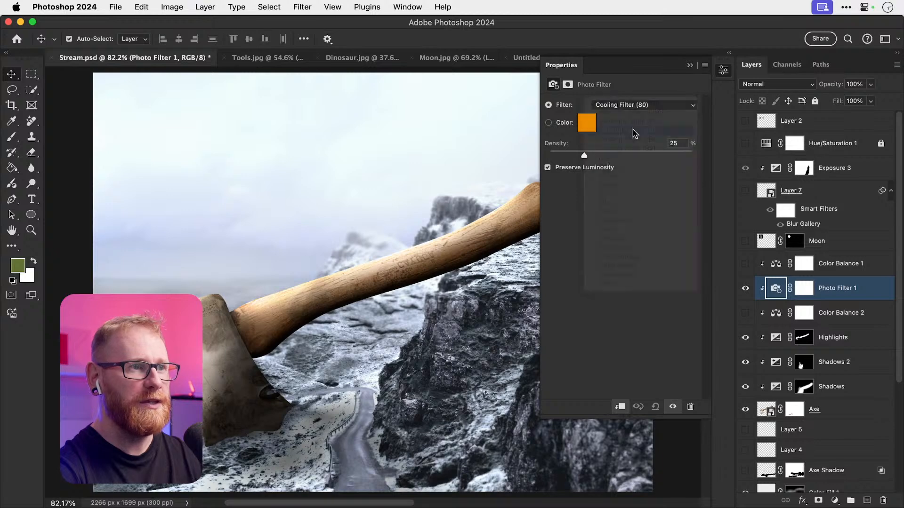
left_click(616, 106)
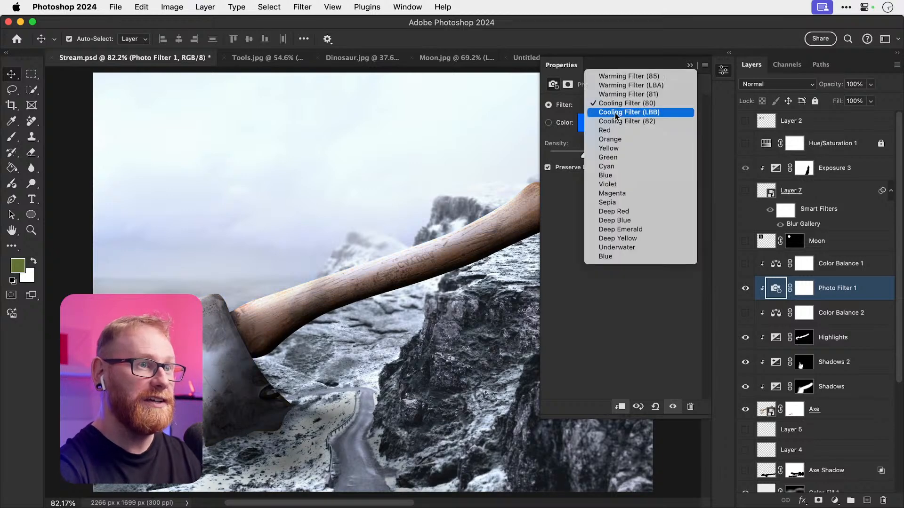
left_click(624, 113)
left_click(623, 103)
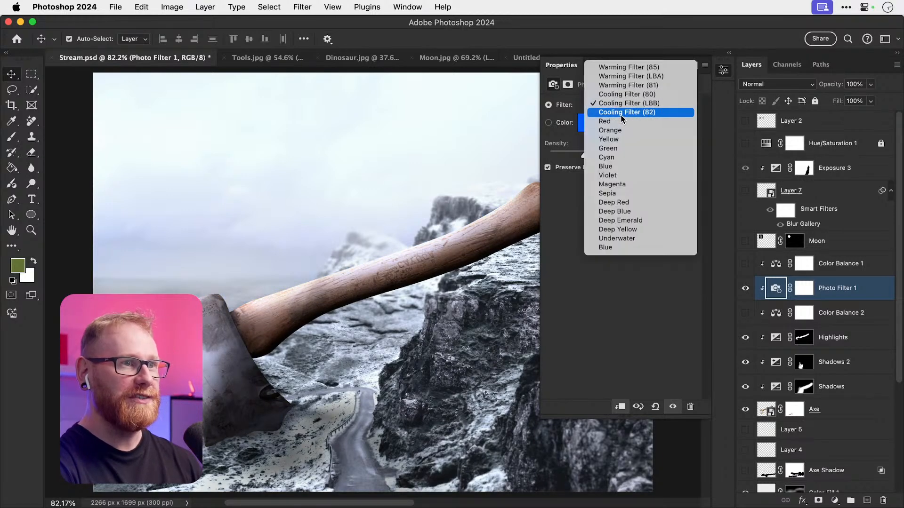
left_click(624, 114)
left_click(629, 109)
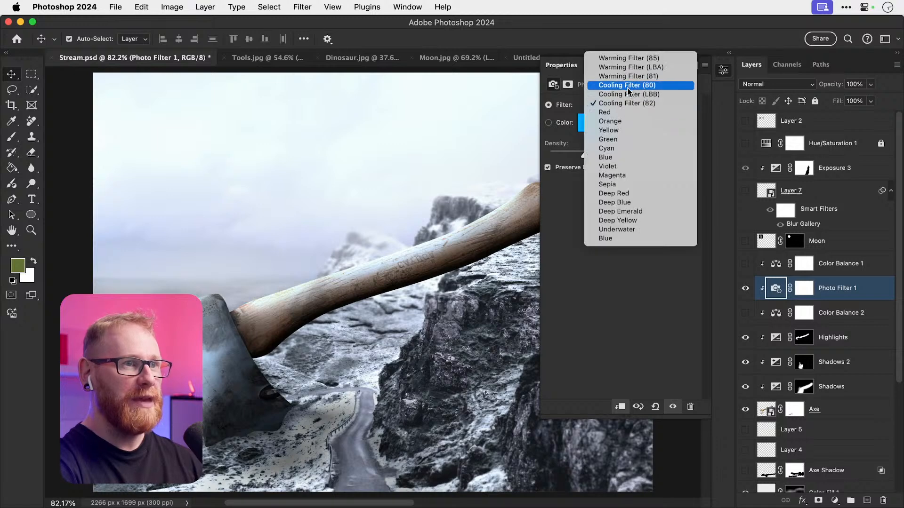
left_click(626, 85)
mouse_move(580, 155)
left_mouse_down()
mouse_move(622, 154)
mouse_move(575, 154)
left_mouse_up()
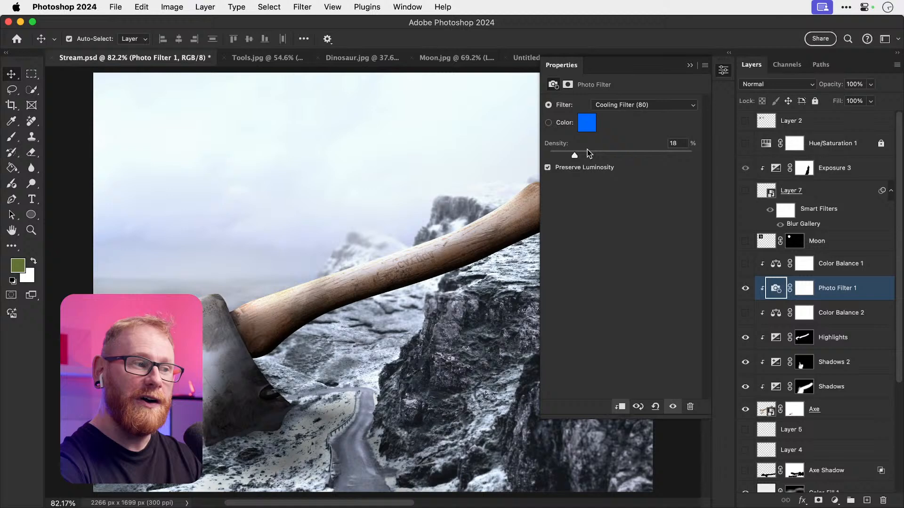
Step: Compare Photo Filter 1 with Color Balance 2 on the axe, show Color Balance 2 and delete Photo Filter 1
left_click(723, 71)
left_click(746, 299)
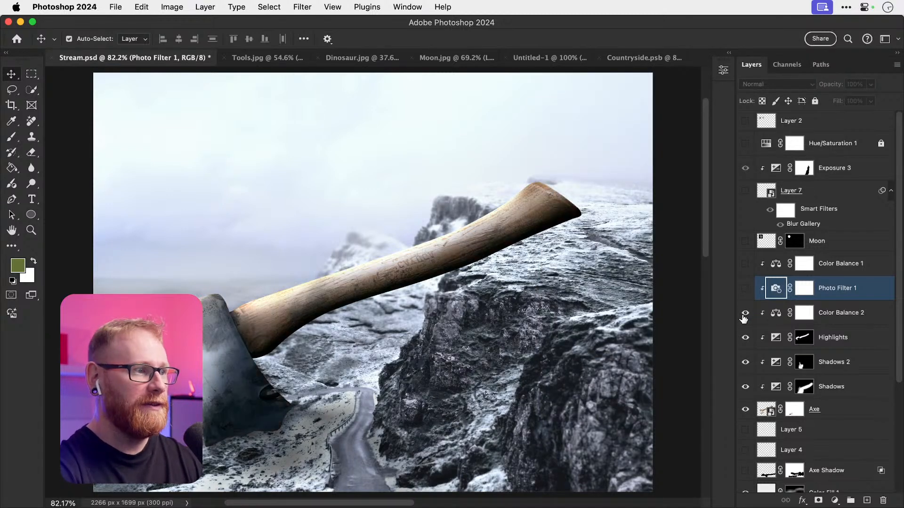
left_click(748, 297)
left_click(745, 298)
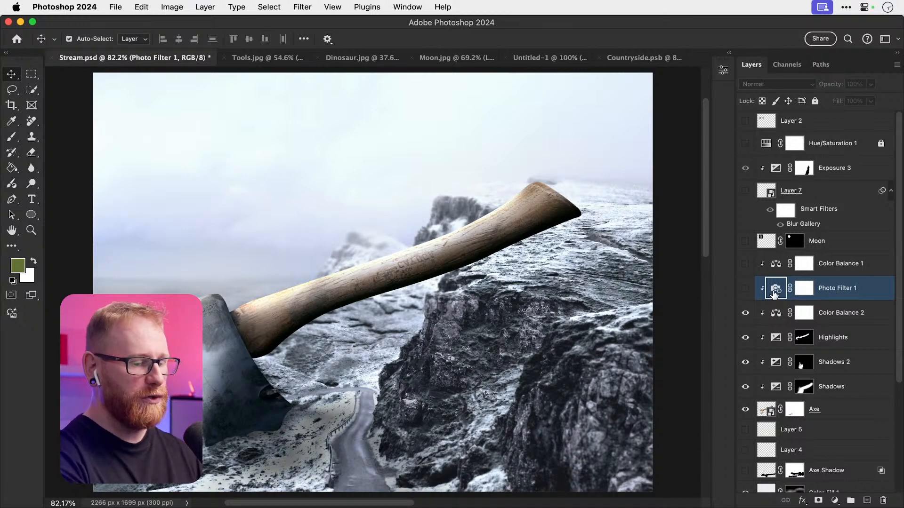
key("Delete")
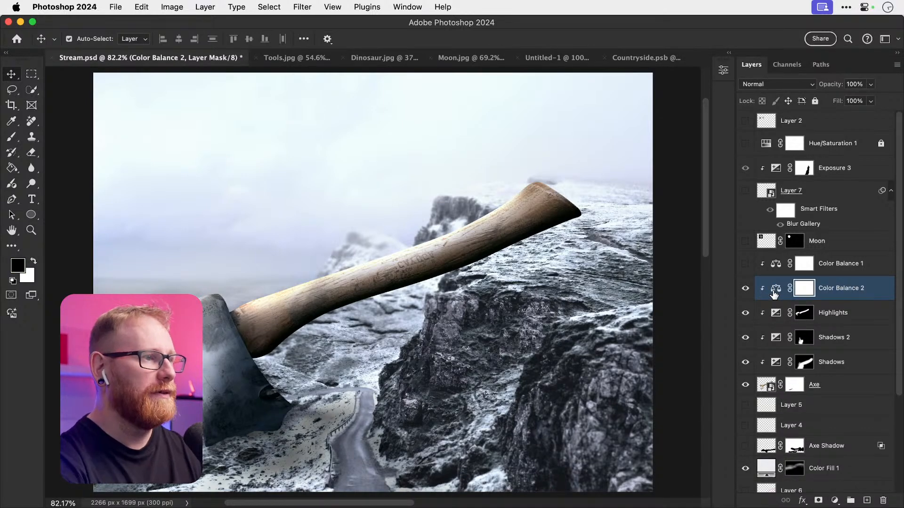
Step: Rename the axe's Color Balance 1 layer as Dry and its Color Balance 2 layer as Snowy
left_click(746, 287)
left_click(746, 264)
left_click(746, 265)
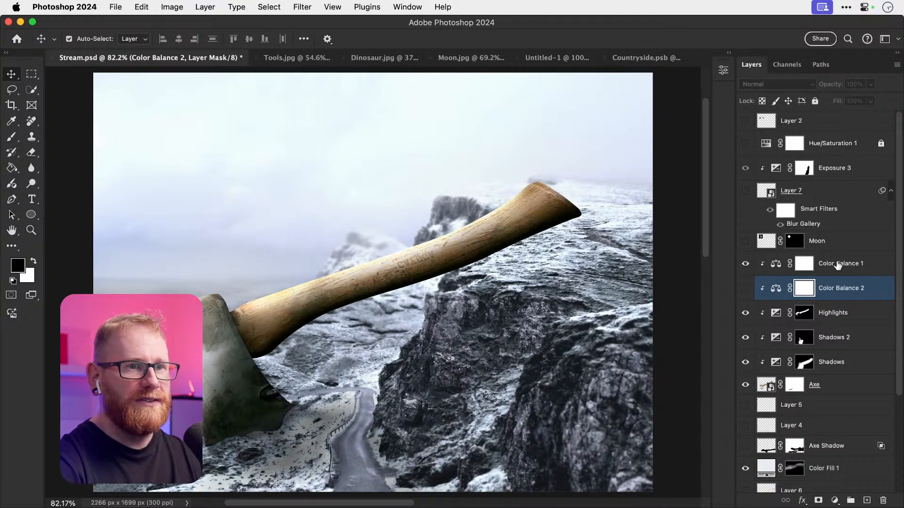
double_click(845, 264)
type("Dry")
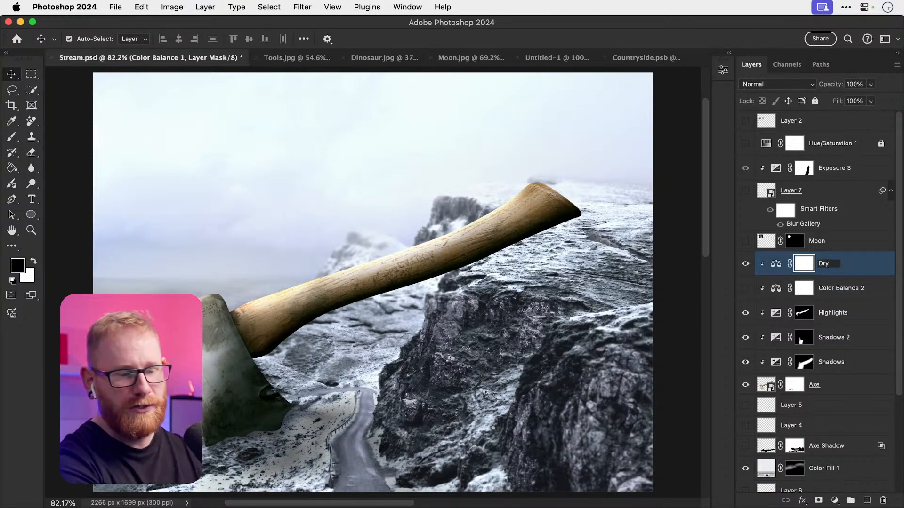
key("Return")
double_click(860, 287)
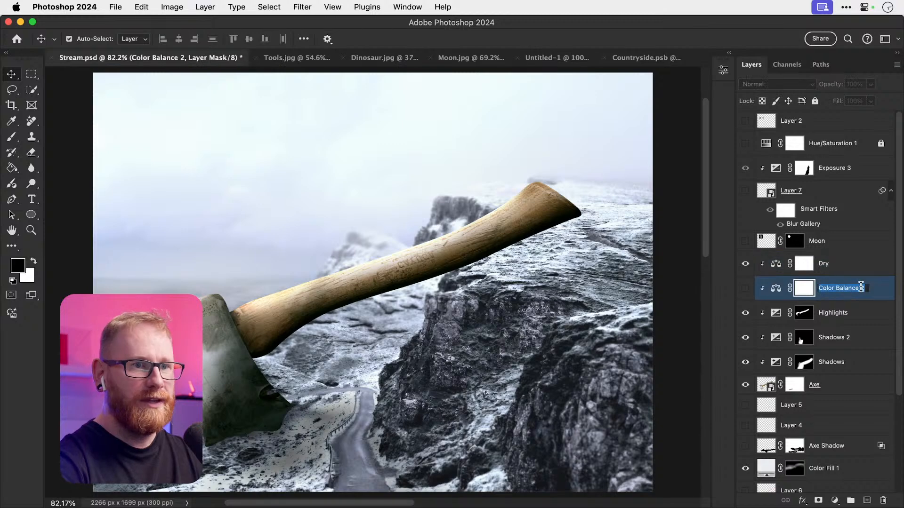
type("Snowy")
key("Return")
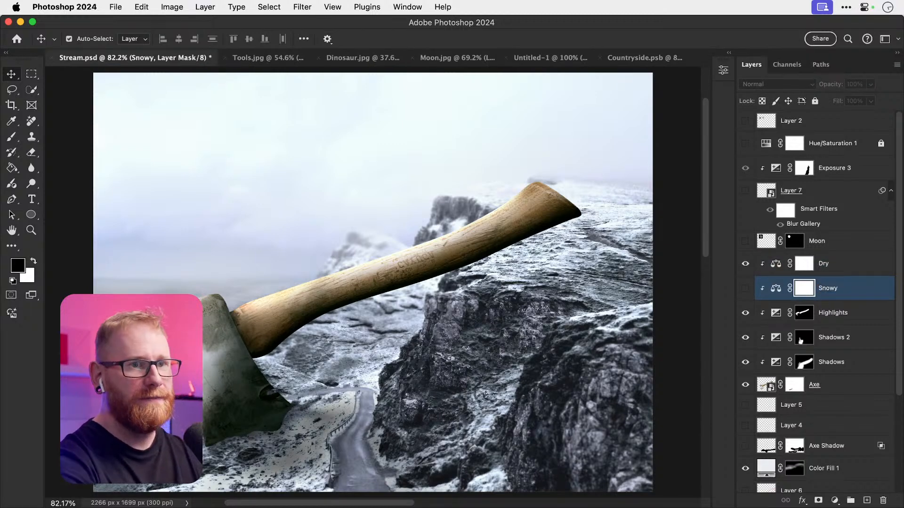
Step: Review the Hue/Saturation adjustment in Countryside.psb and return to Stream.psd
left_click(644, 58)
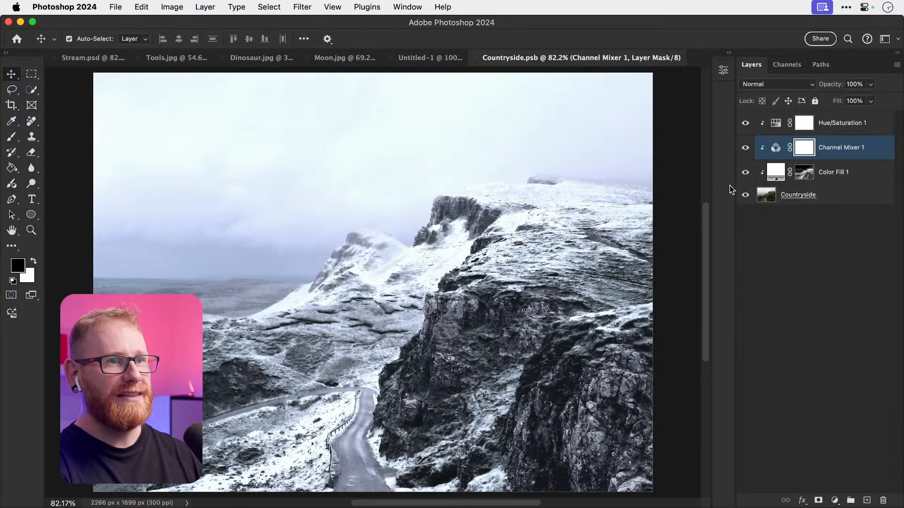
mouse_move(745, 123)
left_mouse_down()
mouse_move(745, 175)
mouse_move(744, 124)
left_mouse_up()
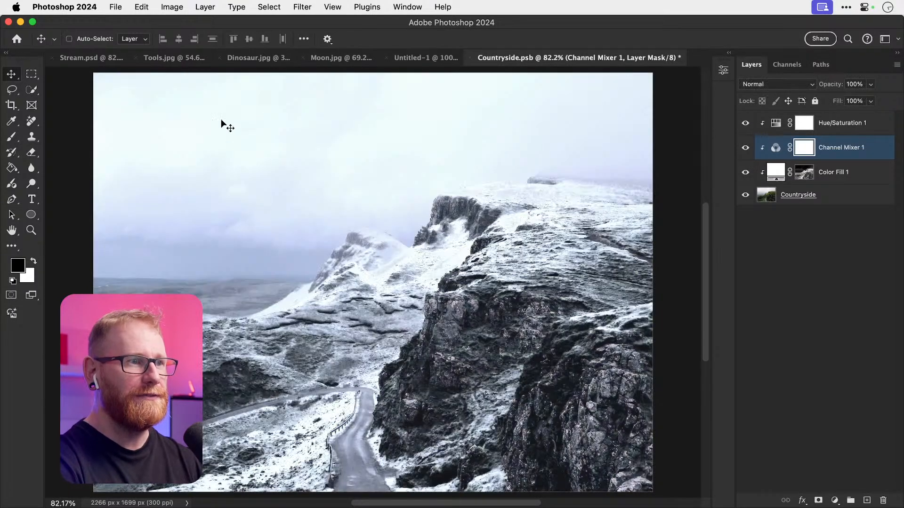
left_click(78, 58)
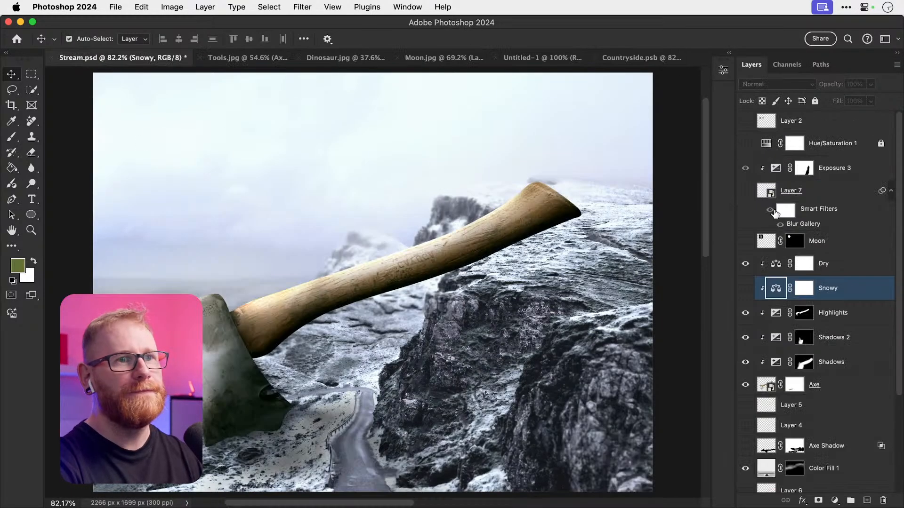
Step: Hide the Dry colour balance layer, show the Snowy one and save Stream.psd
left_click(745, 264)
left_click(745, 288)
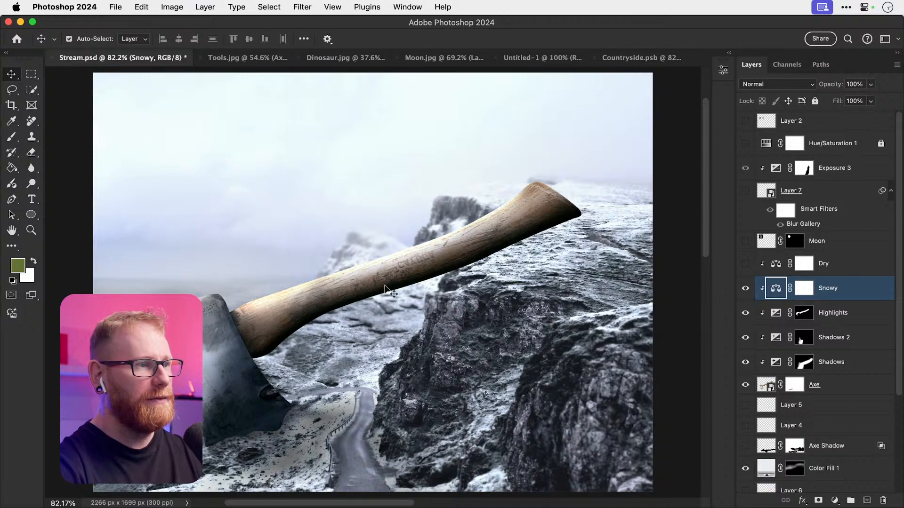
key("super+minus")
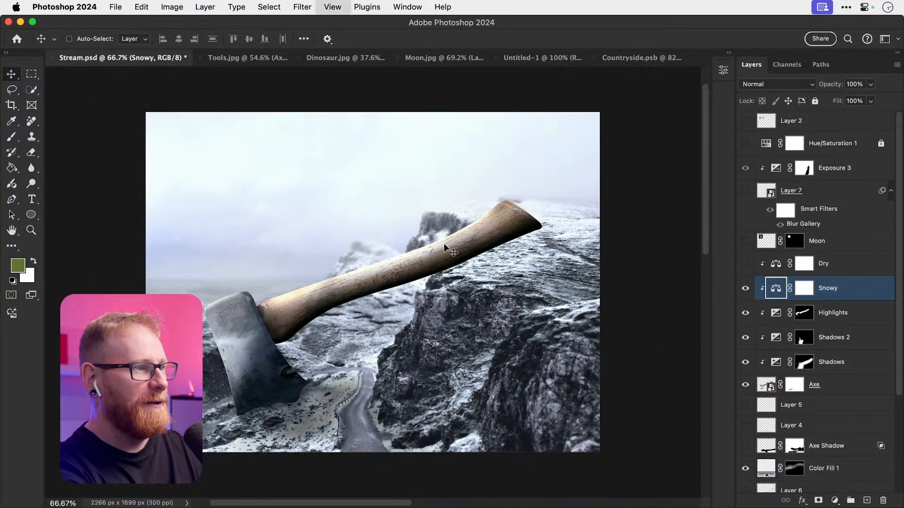
key("super+s")
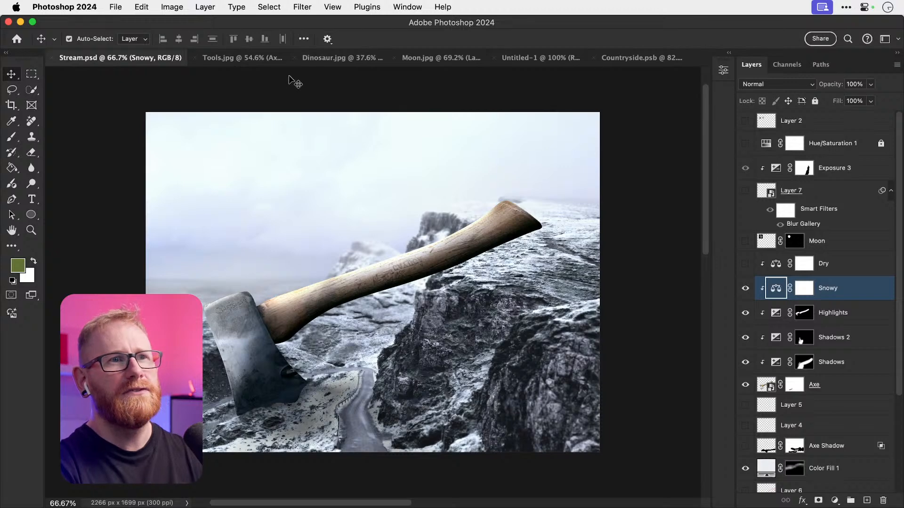
left_click(303, 8)
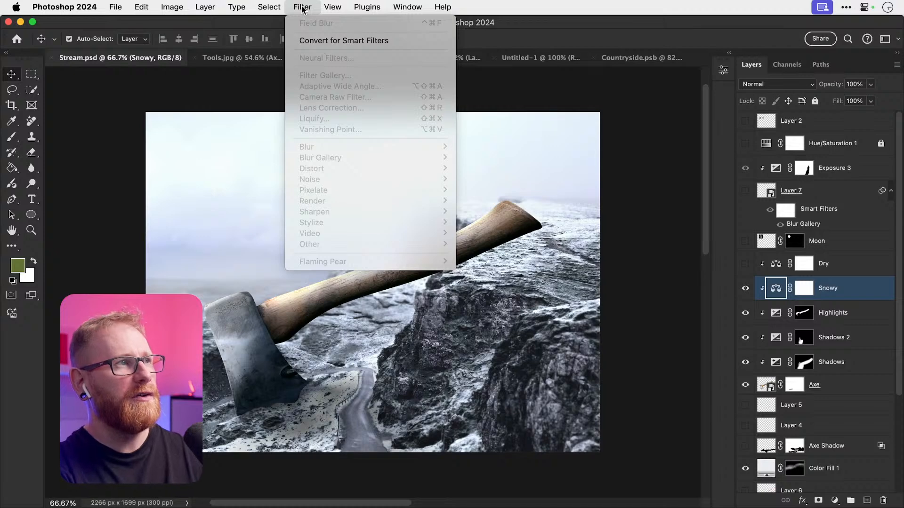
left_click(307, 9)
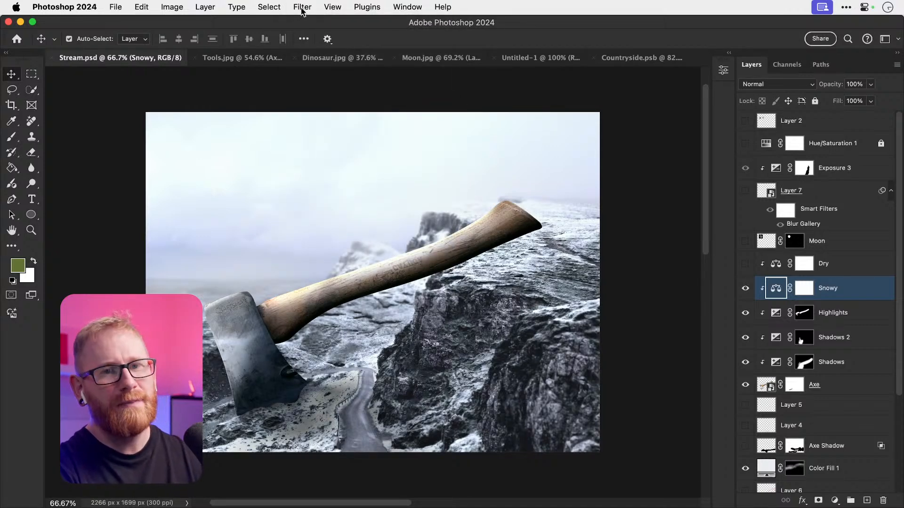
left_click(303, 9)
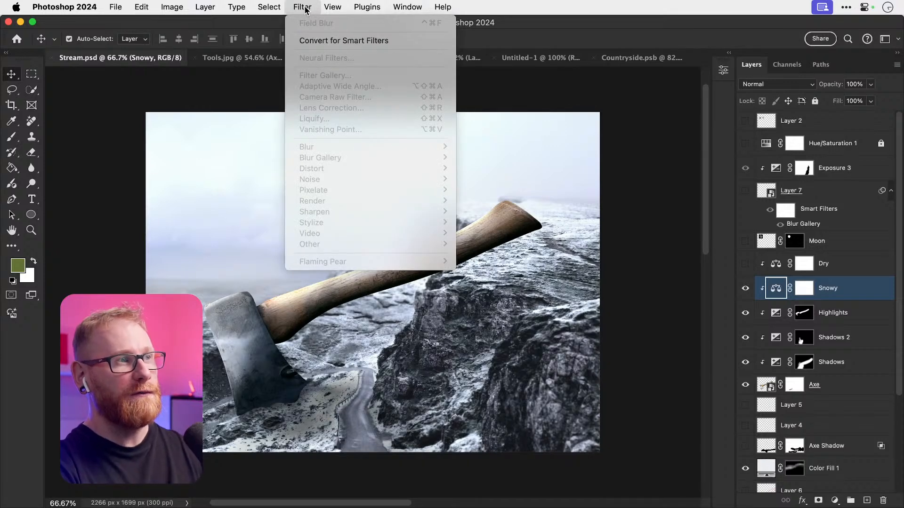
left_click(307, 10)
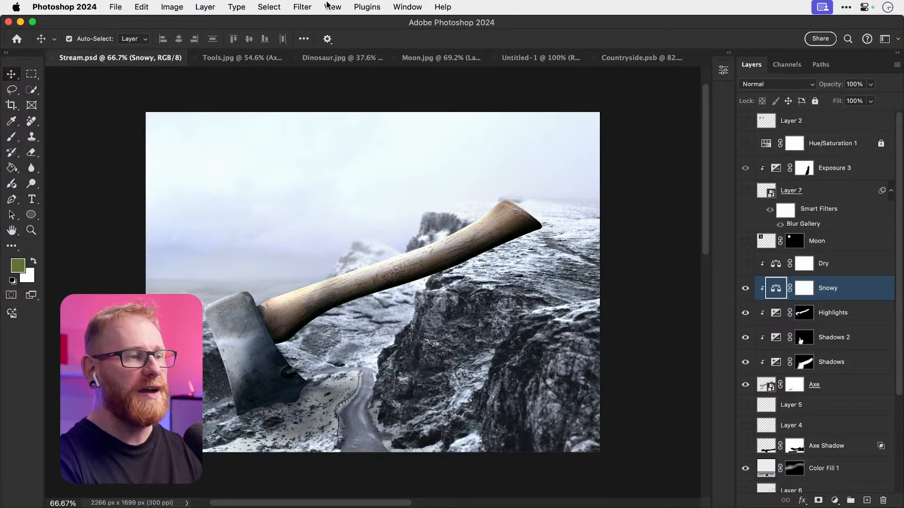
left_click(297, 7)
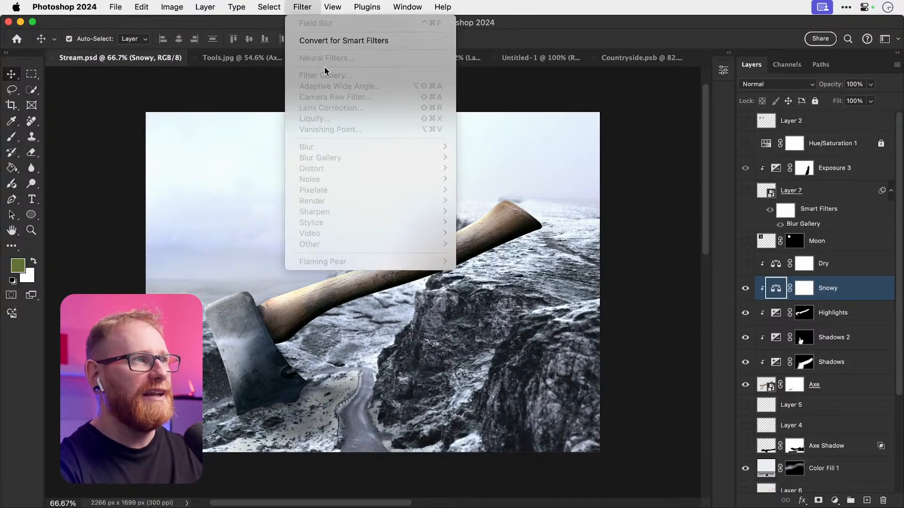
left_click(306, 11)
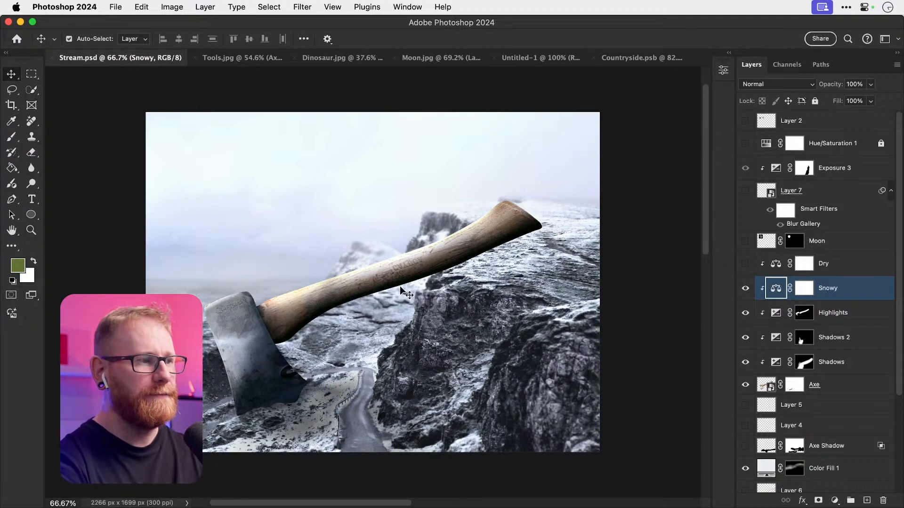
Step: Inspect the shaded snow beside the road up close, and compare the axe with and without its Shadows layer
left_click_drag(328, 267, 345, 156)
left_click_drag(344, 298, 442, 297)
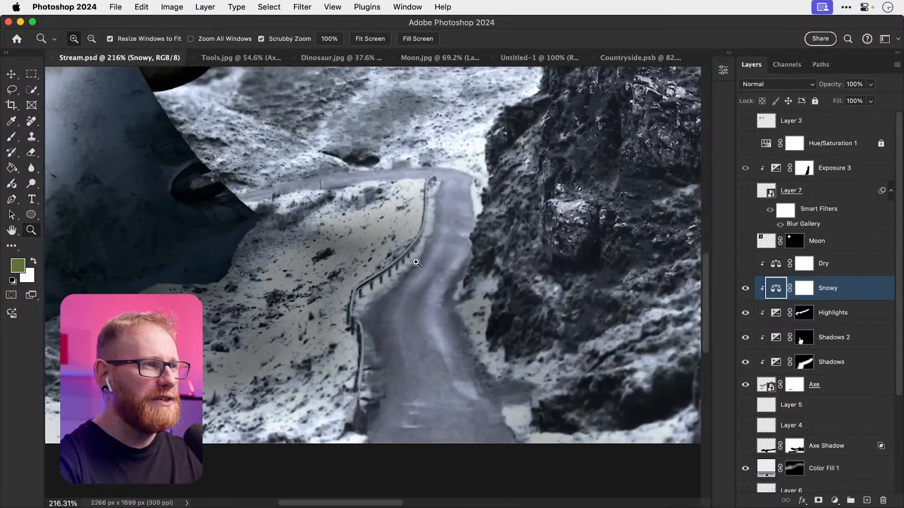
left_click_drag(364, 239, 406, 239)
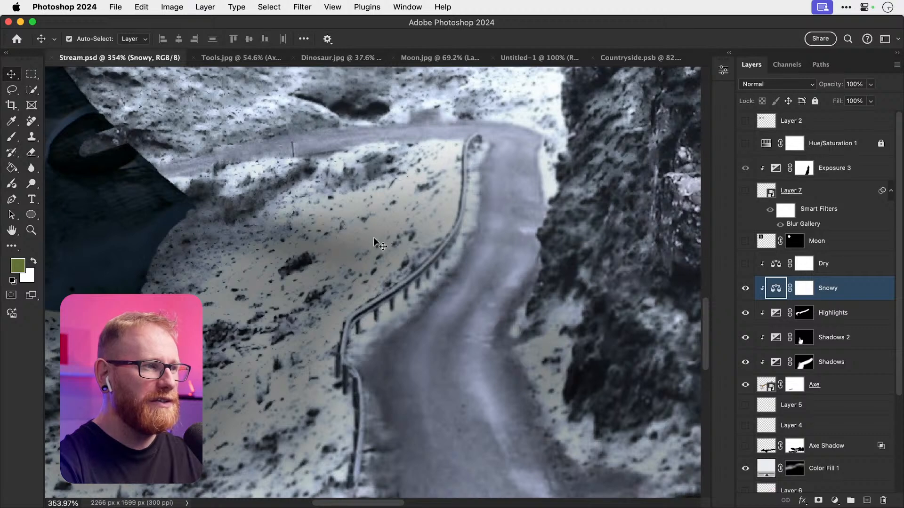
key("super+0")
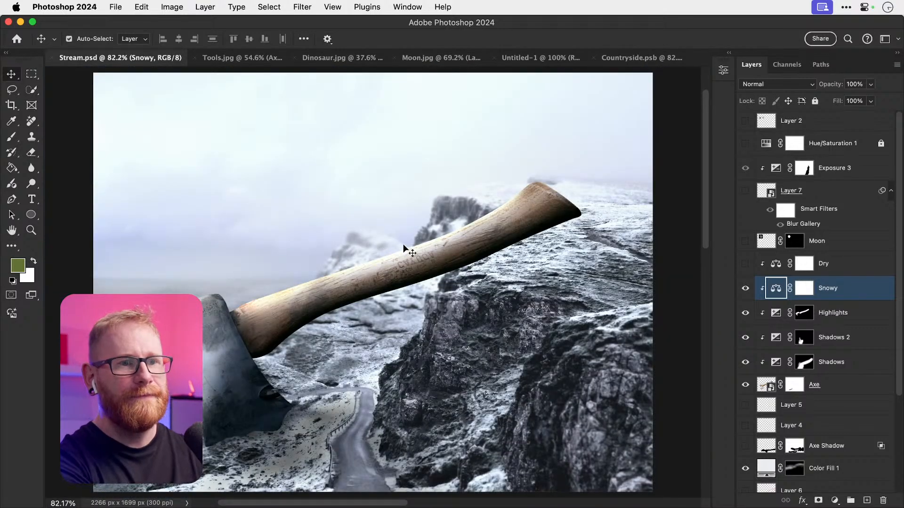
scroll(789, 365, "down", 2)
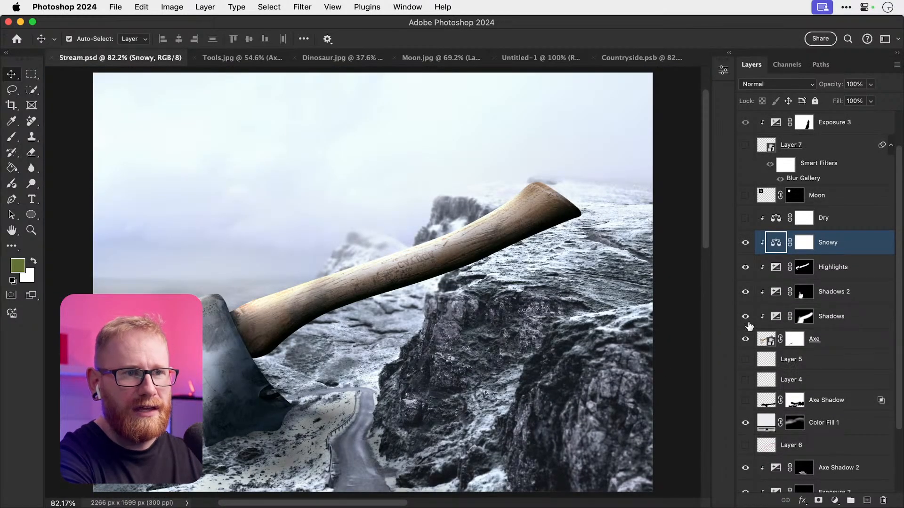
left_click(746, 317)
left_click(746, 317)
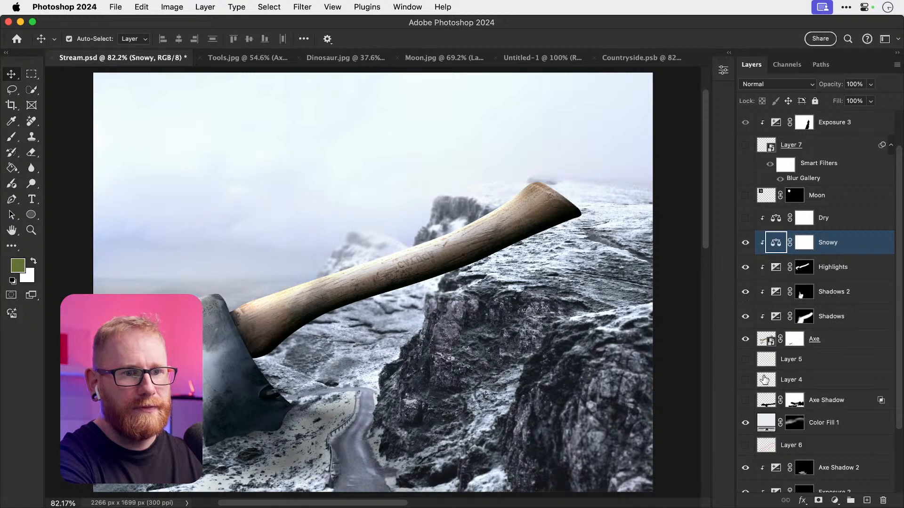
Step: Compare the ground beneath the axe with and without the Axe Shadow 2 and Exposure 2 layers, leaving both visible
scroll(763, 382, "down", 4)
left_click(745, 385)
left_click(746, 385)
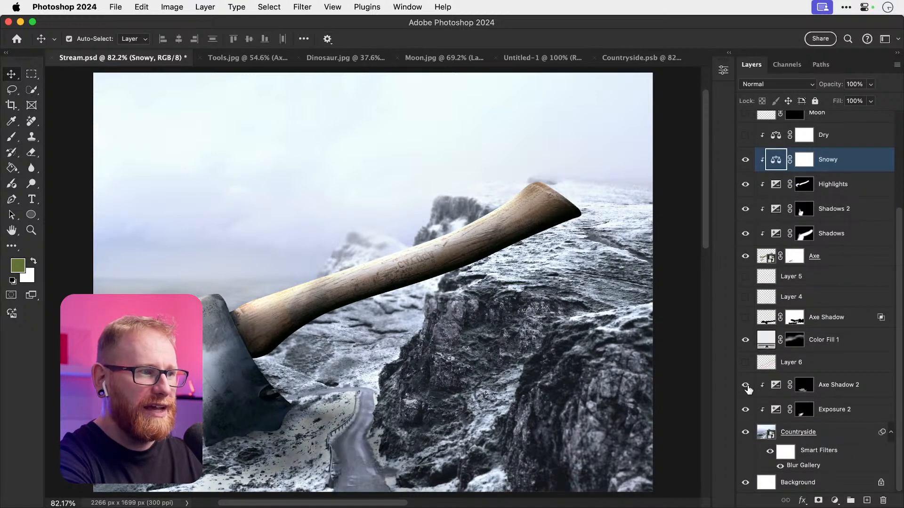
left_click(745, 385)
left_click(746, 385)
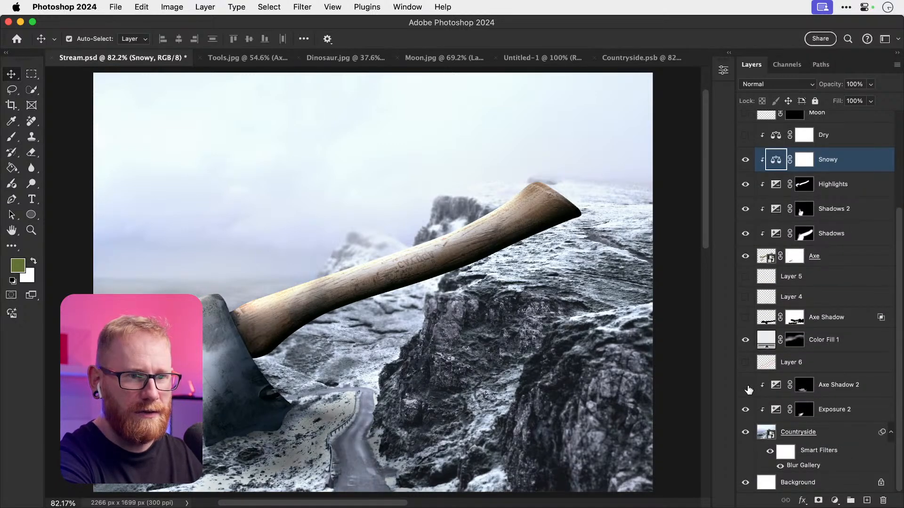
left_click(746, 386)
left_click(746, 409)
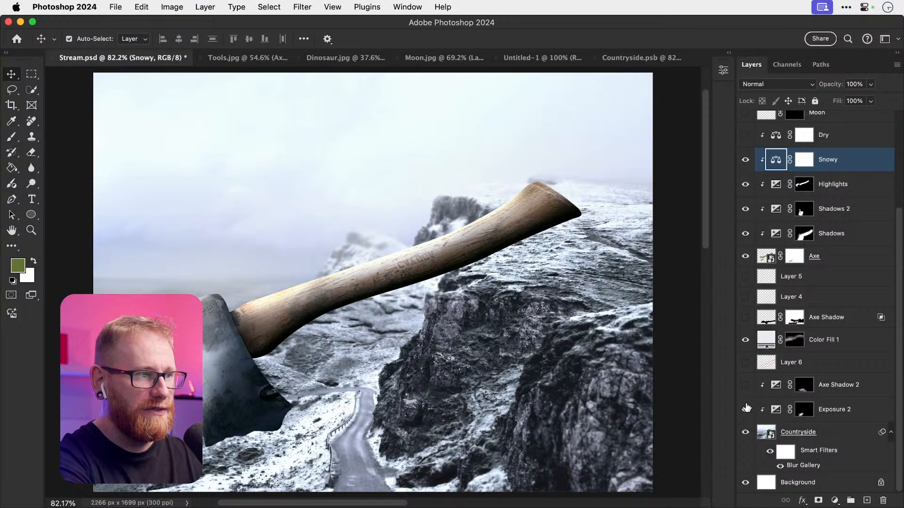
left_click(747, 409)
left_click(746, 409)
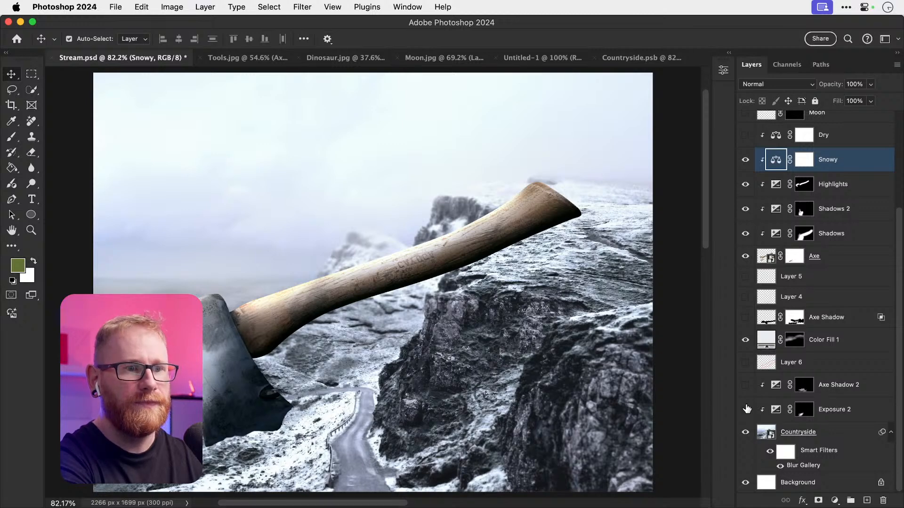
left_click(745, 410)
left_click(745, 410)
left_click(745, 384)
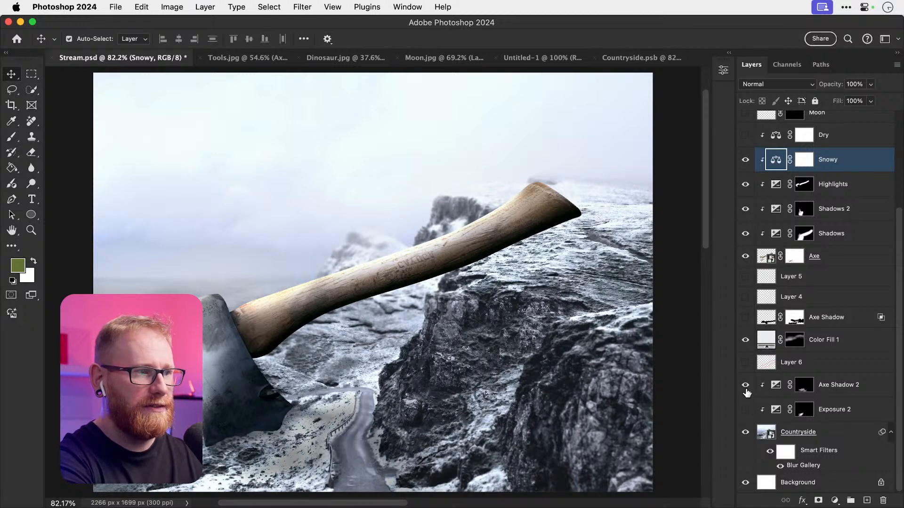
left_click(746, 410)
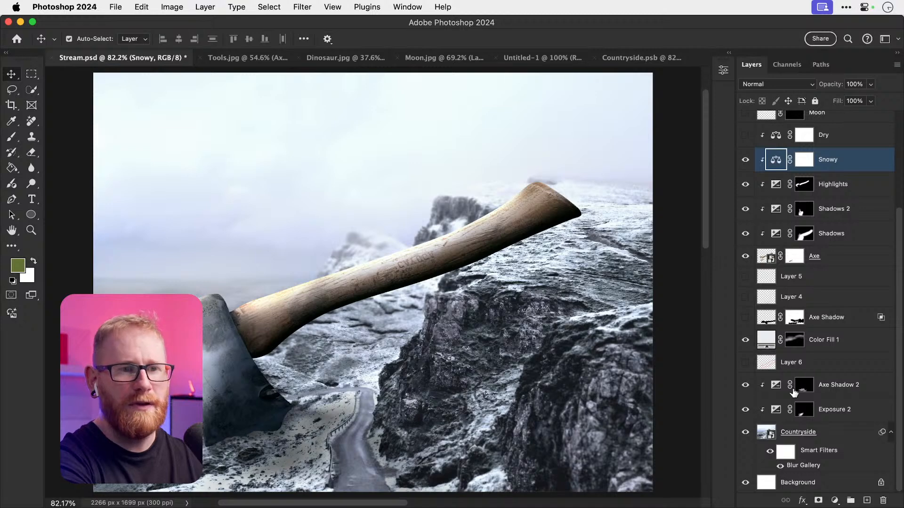
Step: Set the Axe Shadow 2 and Exposure 2 layers to Multiply blending and inspect the shaded snow beside the road
left_click(825, 397)
left_click(835, 413, "super")
left_click(782, 85)
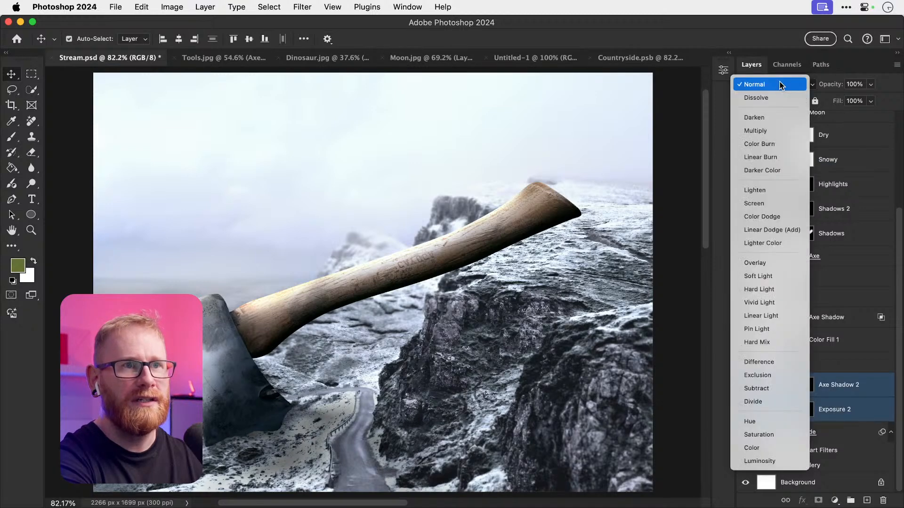
left_click(778, 127)
key("z")
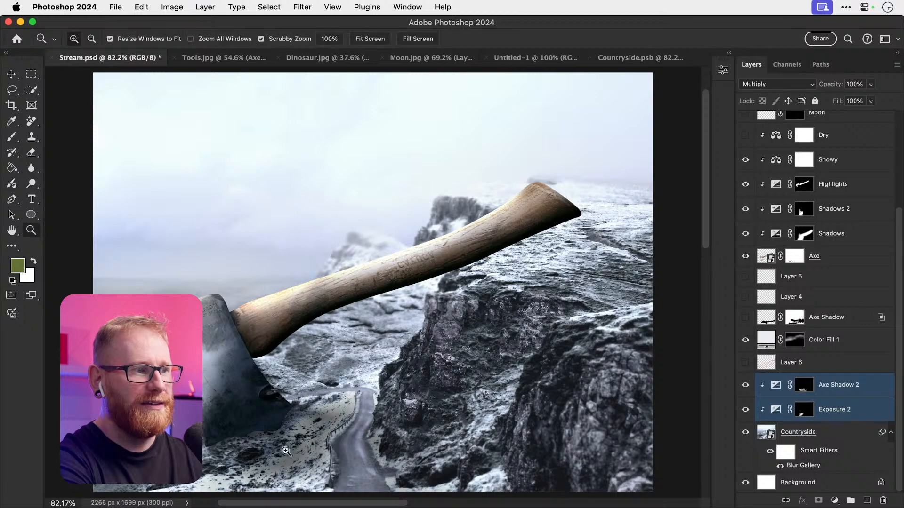
left_click_drag(287, 452, 336, 454)
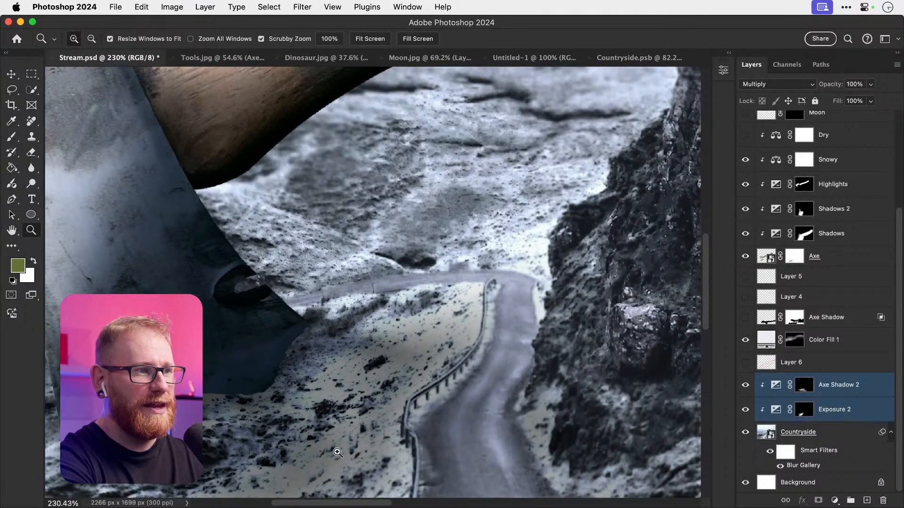
key("v")
key("super+0")
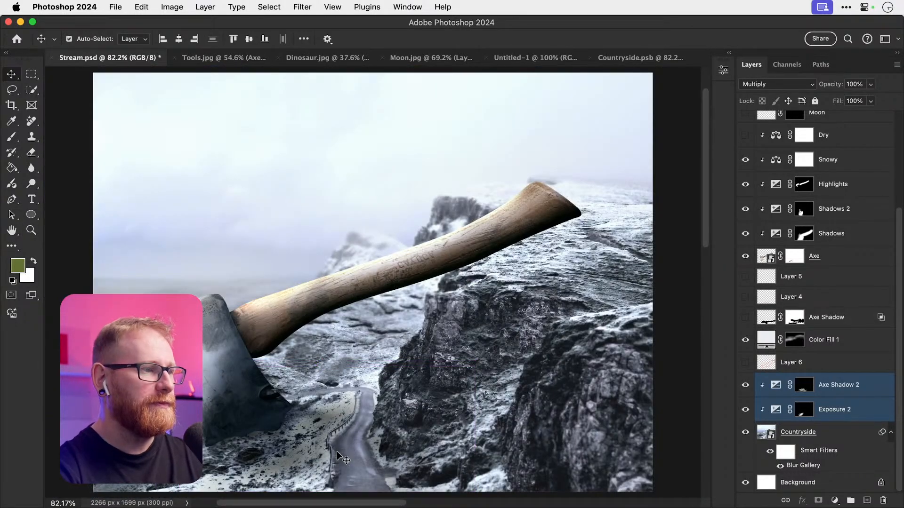
Step: Add a Hue/Saturation adjustment above Axe Shadow 2 with saturation -39 and invert its mask to black
left_click(843, 411)
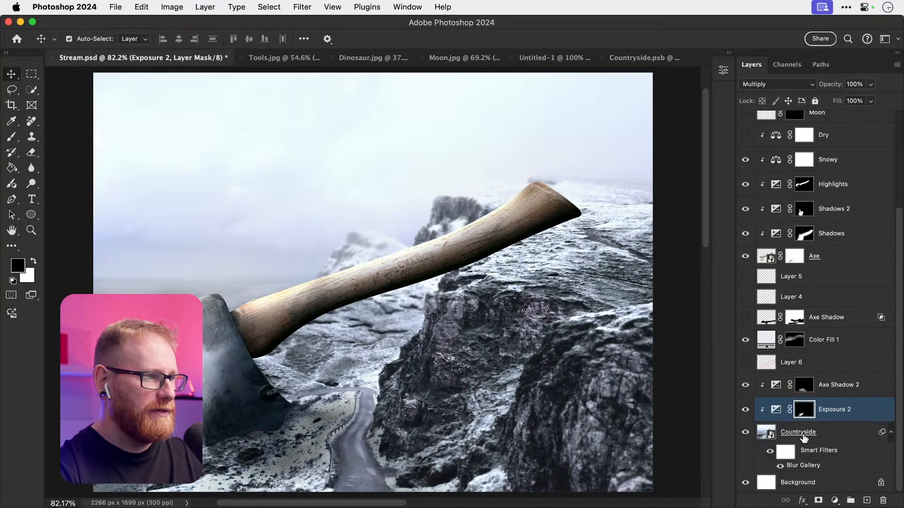
left_click(804, 438)
left_click(840, 394)
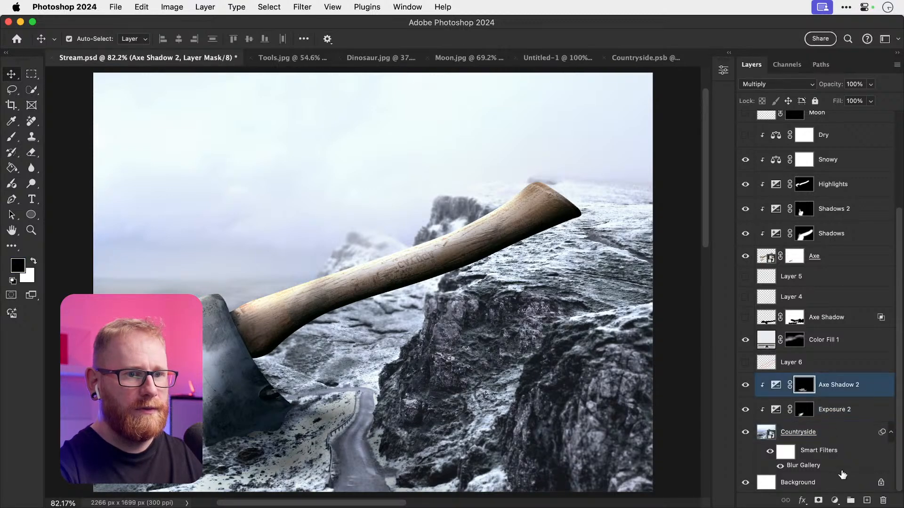
left_click(835, 500)
left_click(843, 413)
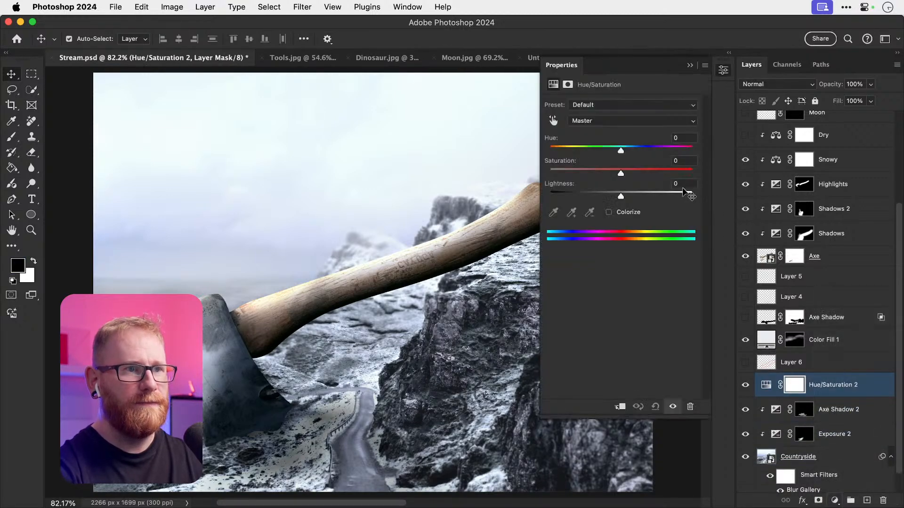
left_click_drag(619, 174, 593, 174)
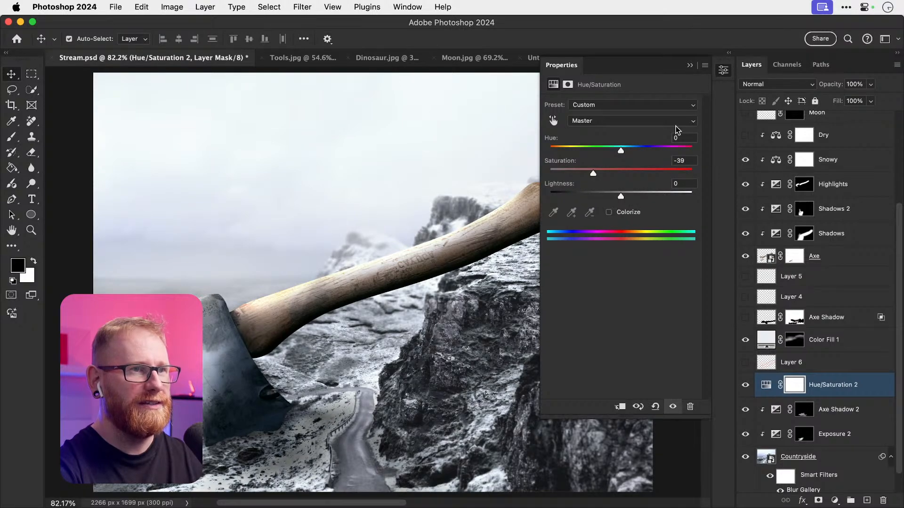
left_click(723, 71)
key("super+i")
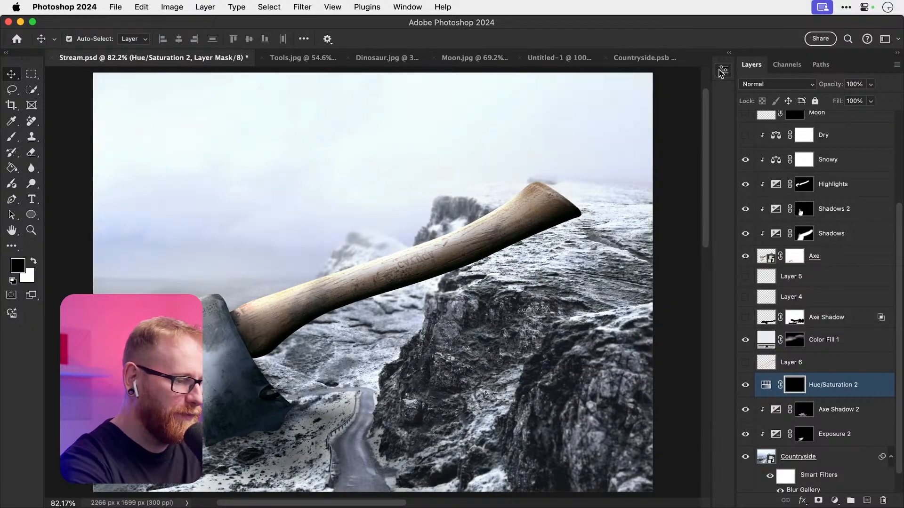
Step: Choose the Soft Round Pressure Opacity brush with white as the foreground colour for painting the Hue/Saturation mask
key("b")
left_click(88, 38)
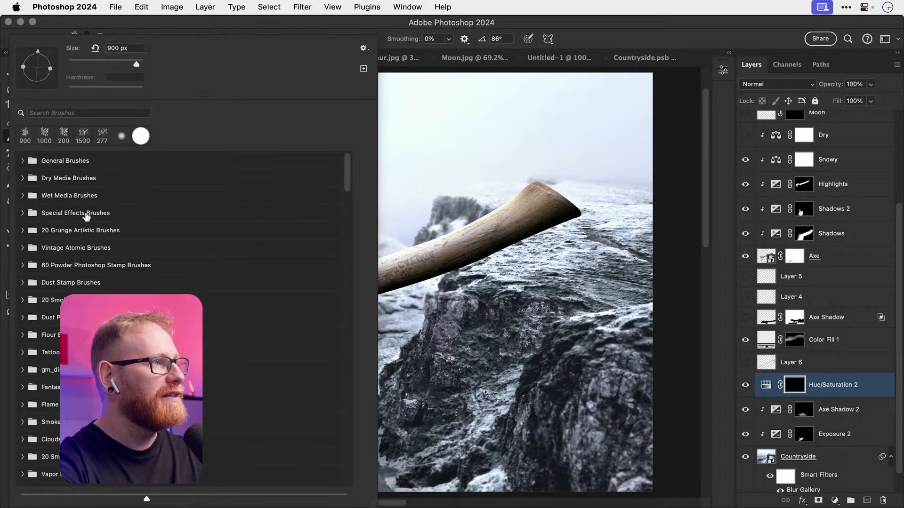
left_click(24, 161)
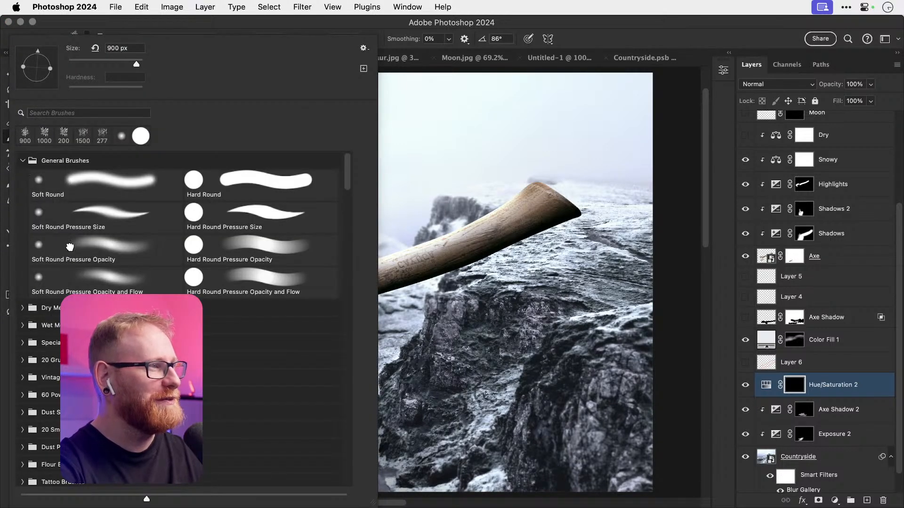
left_click(70, 247)
left_click(567, 300)
left_click_drag(497, 343, 548, 256)
key("x")
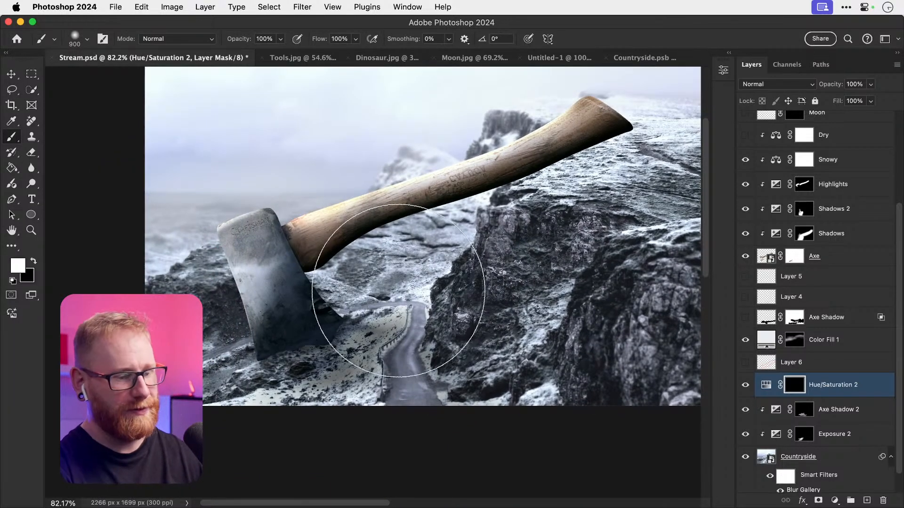
Step: Reduce the brush to 175 px and paint white on the Hue/Saturation mask over the snow beside the road
key("bracketleft")
key("bracketleft")
key("bracketleft")
key("bracketleft")
key("bracketleft")
key("bracketleft")
key("bracketleft")
key("bracketleft")
key("bracketleft")
key("bracketleft")
key("bracketleft")
key("bracketleft")
key("bracketleft")
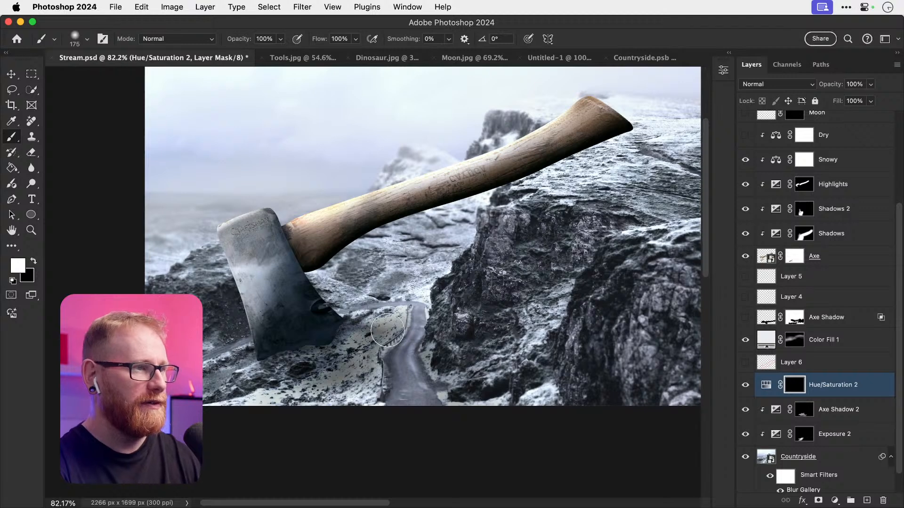
left_click_drag(387, 330, 368, 349)
Step: Delete the new Hue/Saturation adjustment layer above Axe Shadow 2 and fit the image to the window
key("v")
left_click(766, 384)
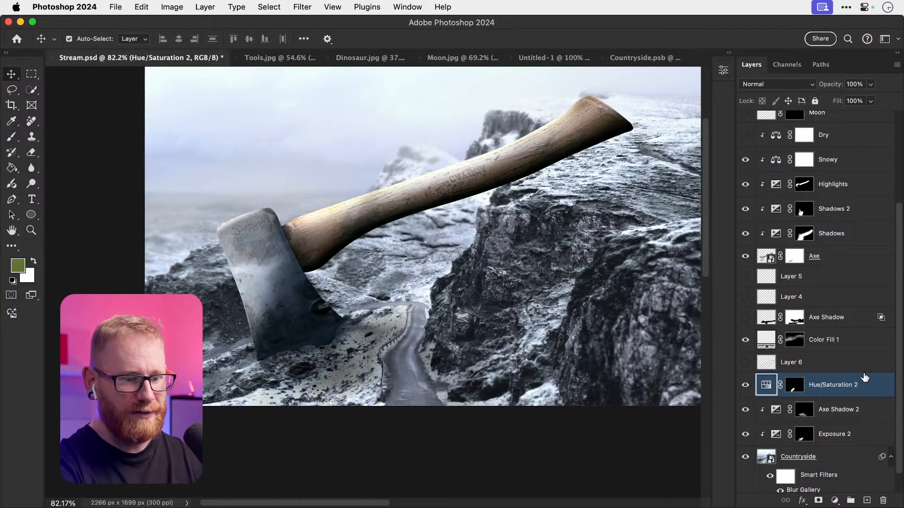
key("Delete")
left_click_drag(372, 294, 343, 338)
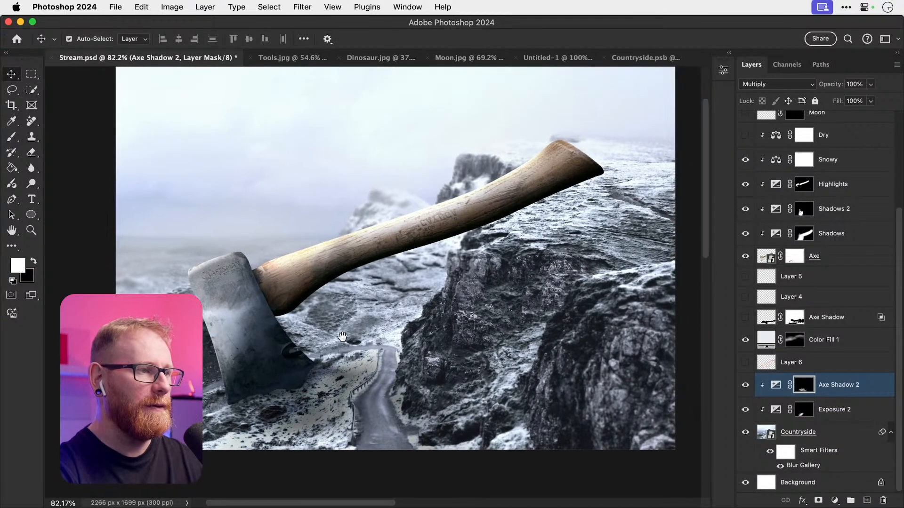
key("super+0")
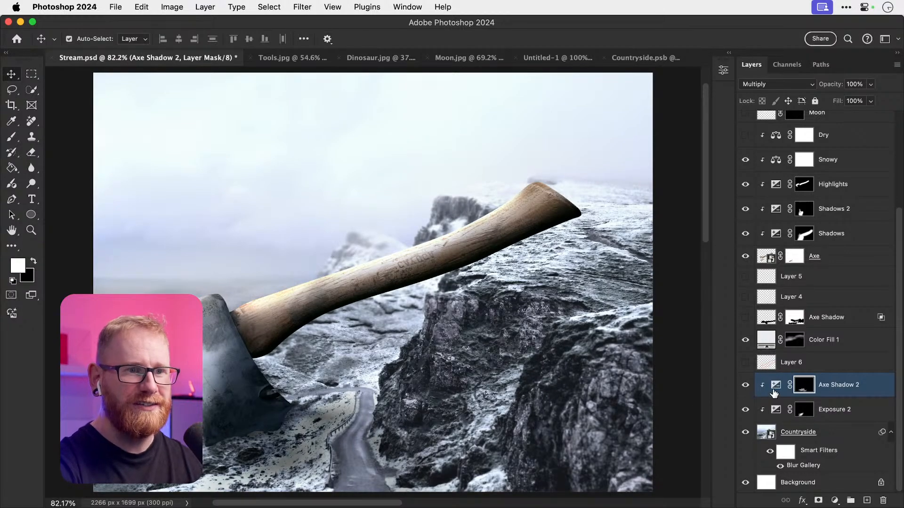
Step: Hide Axe Shadow 2 and set the Exposure 2 adjustment to exposure -1.01 and gamma correction 0.59
left_click(747, 391)
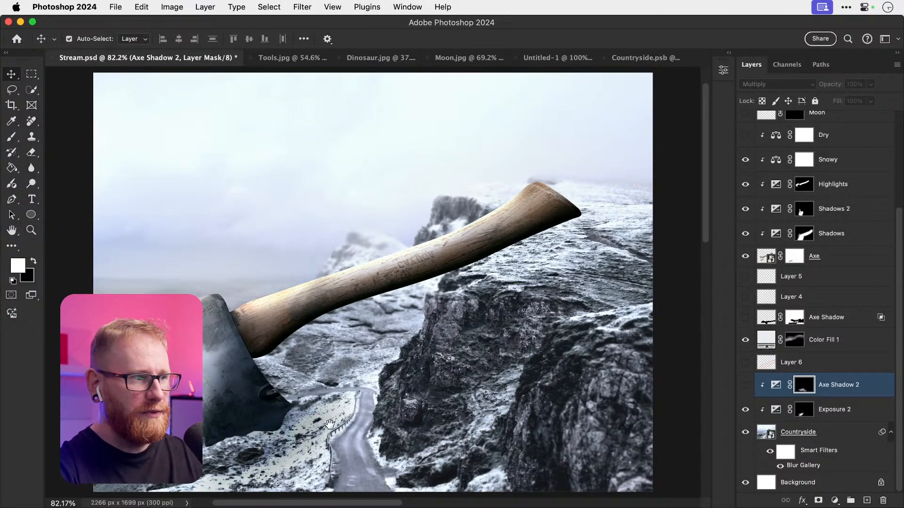
left_click_drag(329, 425, 557, 406)
double_click(775, 410)
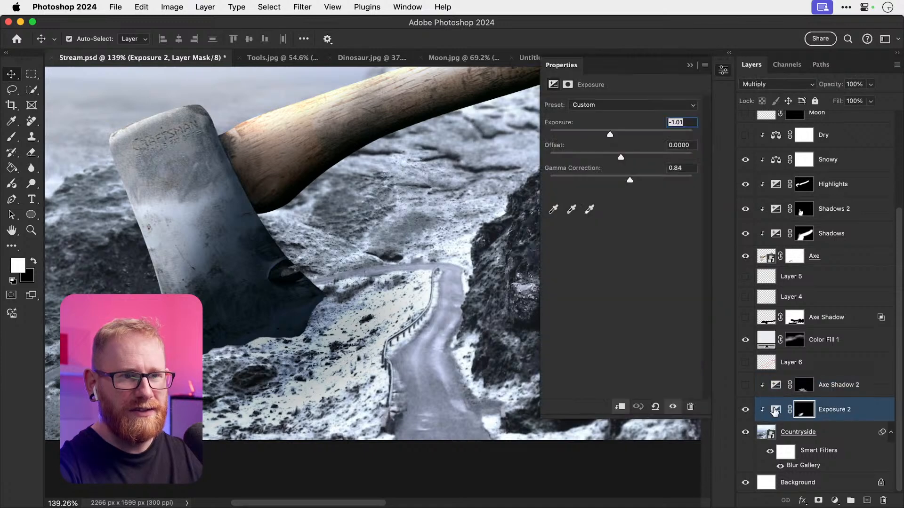
mouse_move(611, 135)
left_mouse_down()
mouse_move(622, 136)
mouse_move(570, 136)
mouse_move(613, 136)
left_mouse_up()
key("super+z")
key("super+z")
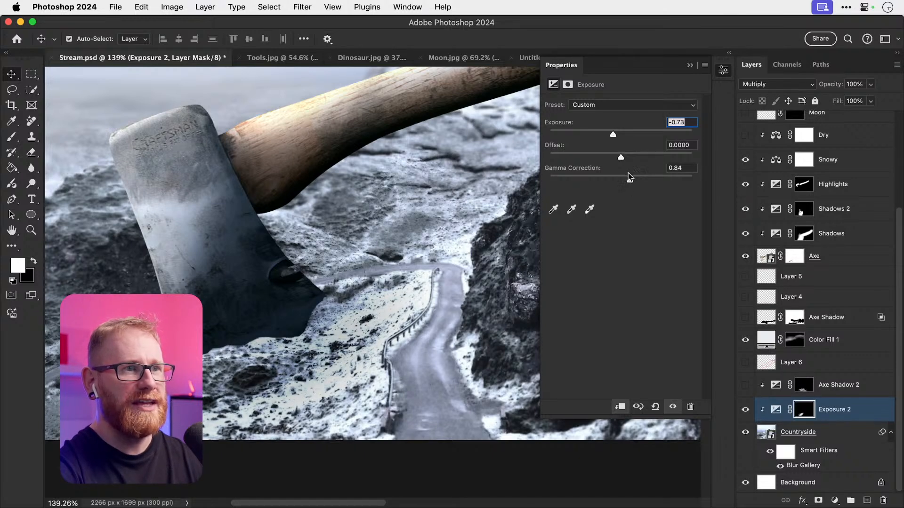
mouse_move(631, 183)
left_mouse_down()
mouse_move(660, 185)
mouse_move(645, 186)
left_mouse_up()
left_click_drag(615, 137, 610, 136)
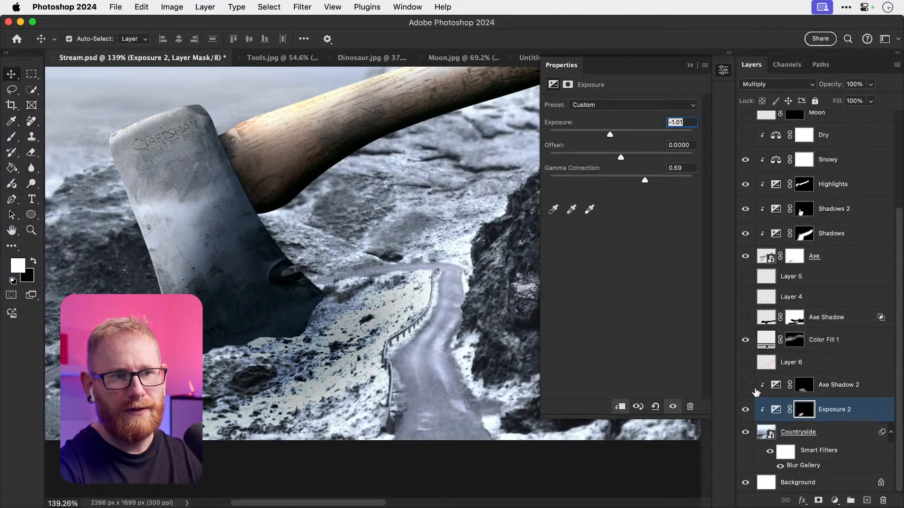
Step: Show Axe Shadow 2 and set its adjustment to exposure -1.18 and gamma correction 0.61
left_click(745, 387)
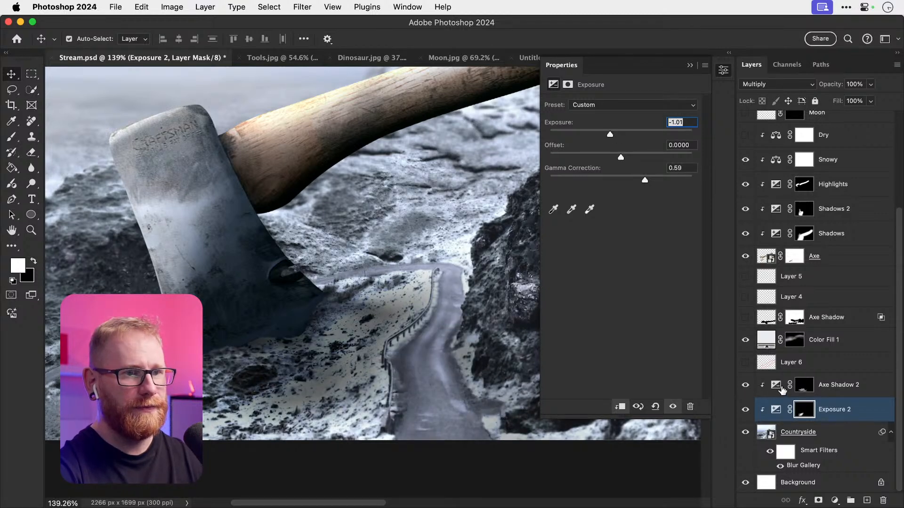
left_click(777, 390)
left_click(775, 390)
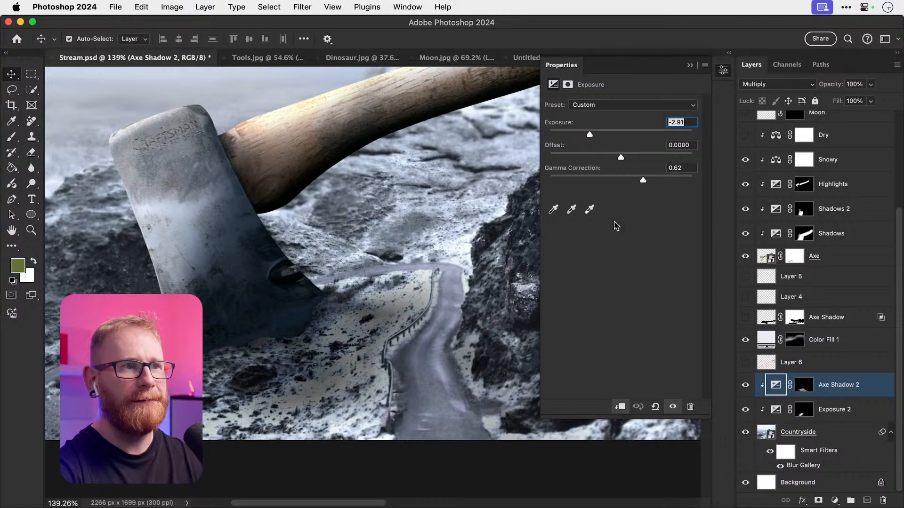
left_click_drag(590, 135, 608, 135)
mouse_move(643, 181)
left_mouse_down()
mouse_move(649, 183)
mouse_move(636, 179)
left_mouse_up()
key("super+0")
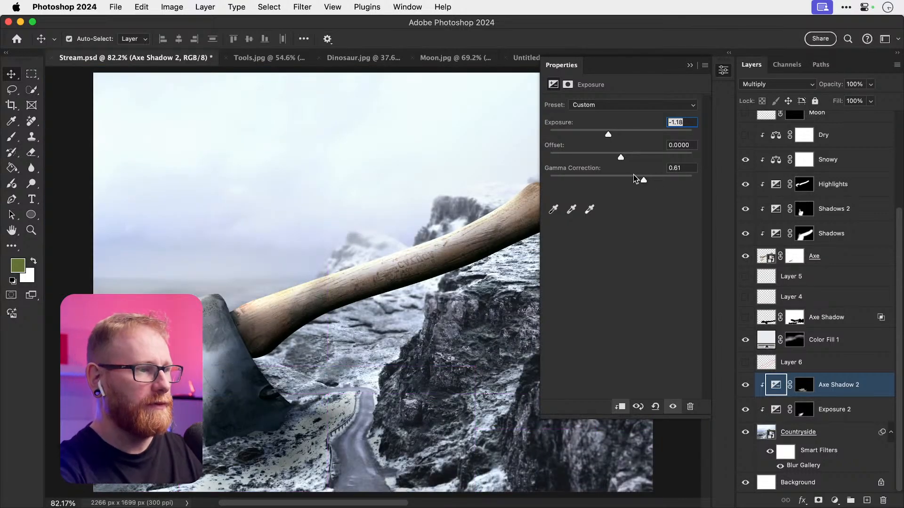
Step: Compare the ground beneath the axe with and without the Axe Shadow 2 layer, leaving it visible
mouse_move(745, 385)
left_mouse_down()
mouse_move(745, 409)
mouse_move(749, 396)
left_mouse_up()
left_click(831, 410)
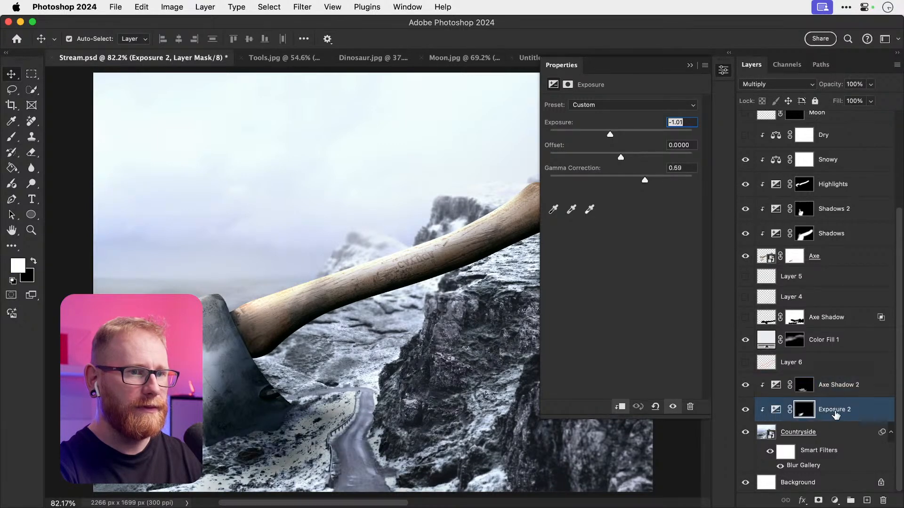
left_click(746, 387)
left_click(746, 391)
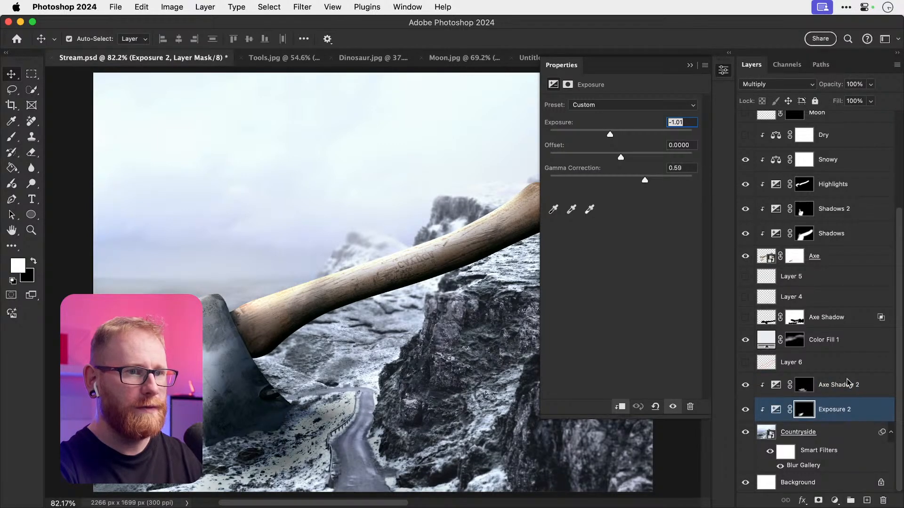
Step: Set Axe Shadow 2's Blend If so the underlying layer's dark range is split at 0 / 209
right_click(850, 383)
key("Escape")
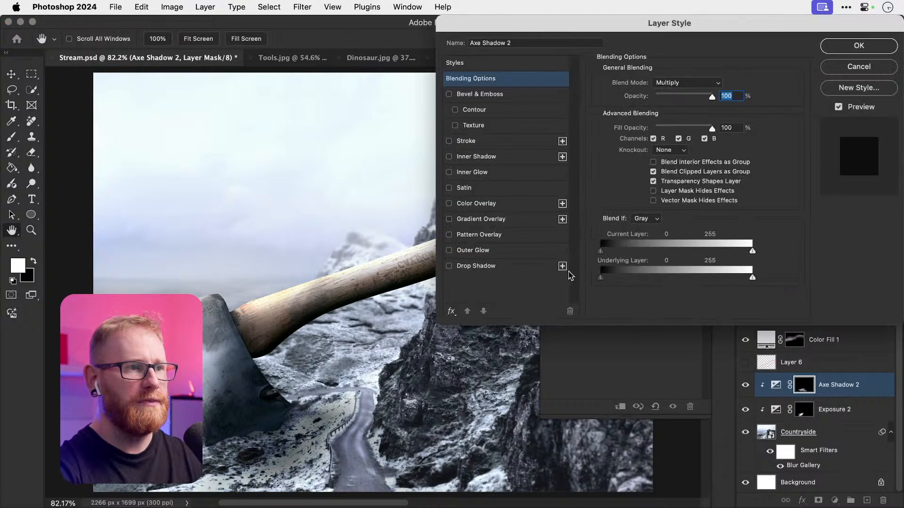
left_click_drag(600, 277, 727, 276)
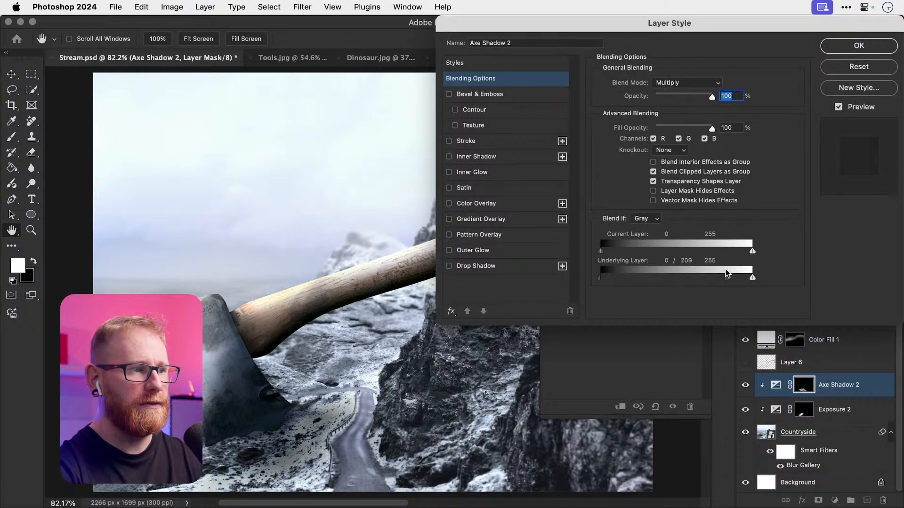
key("Return")
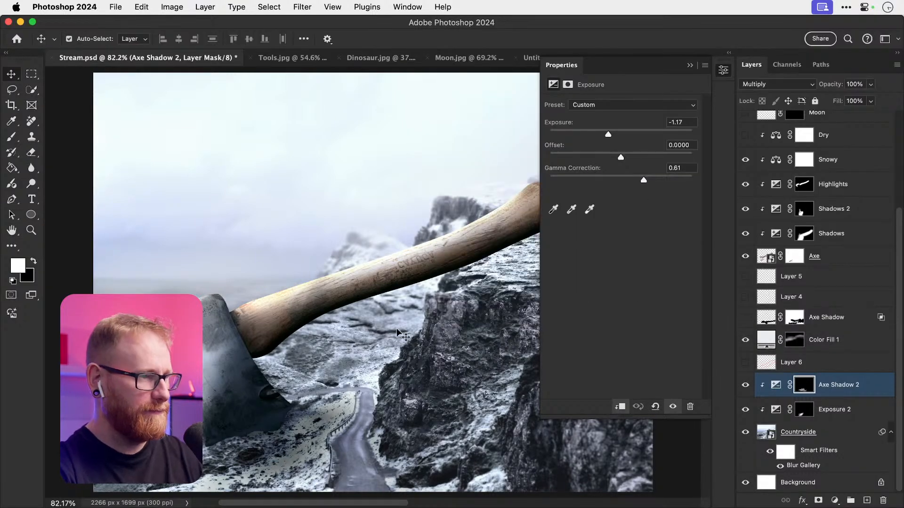
left_click(723, 69)
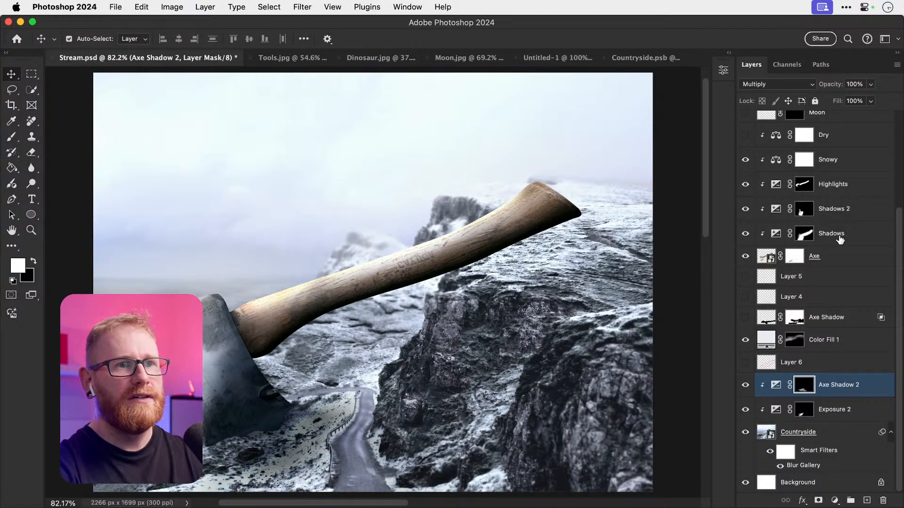
Step: Create a new empty layer above the Dry colour balance layer and activate the Brush tool
scroll(840, 241, "up", 5)
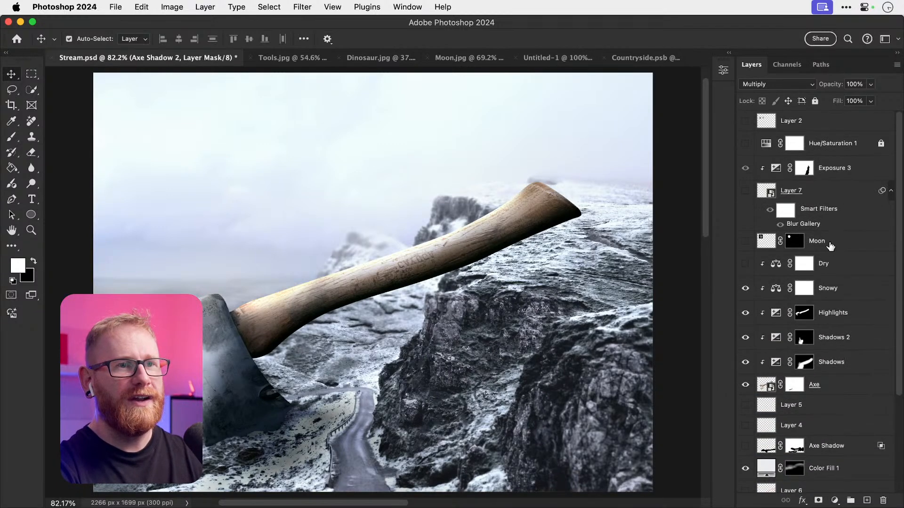
left_click(829, 268)
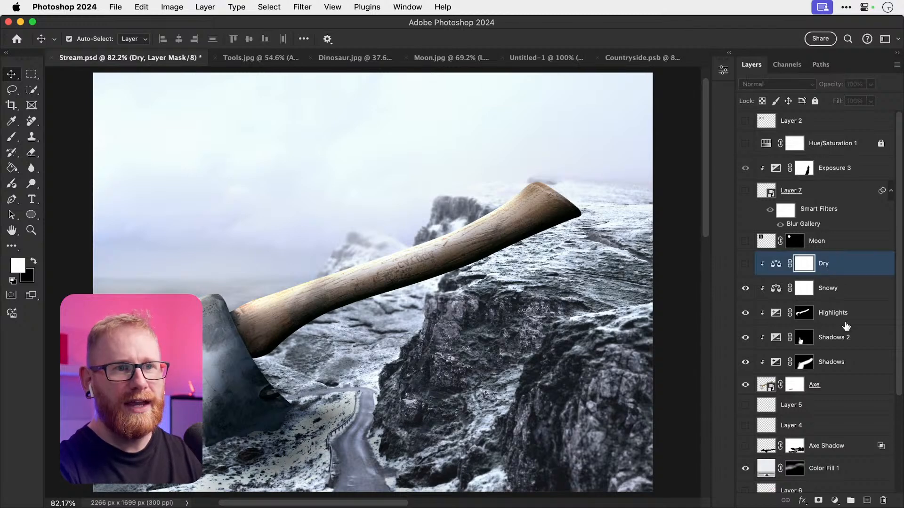
left_click(867, 501)
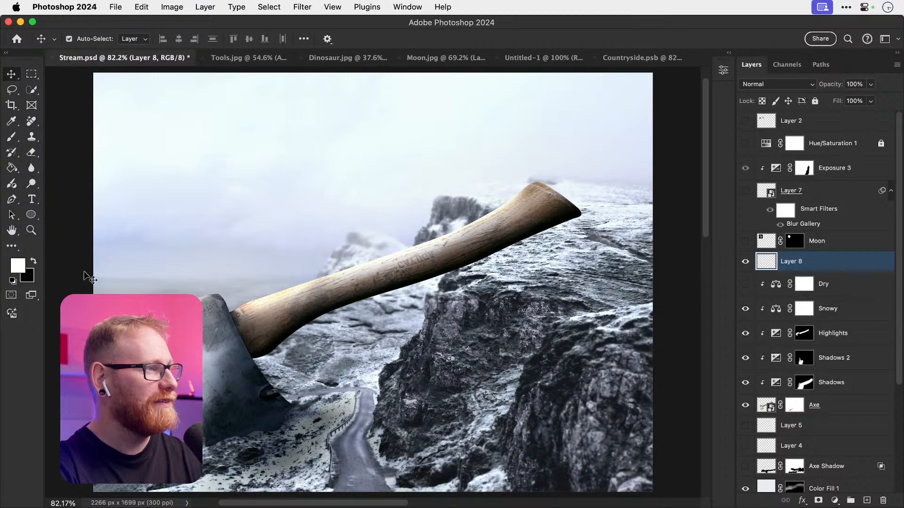
key("b")
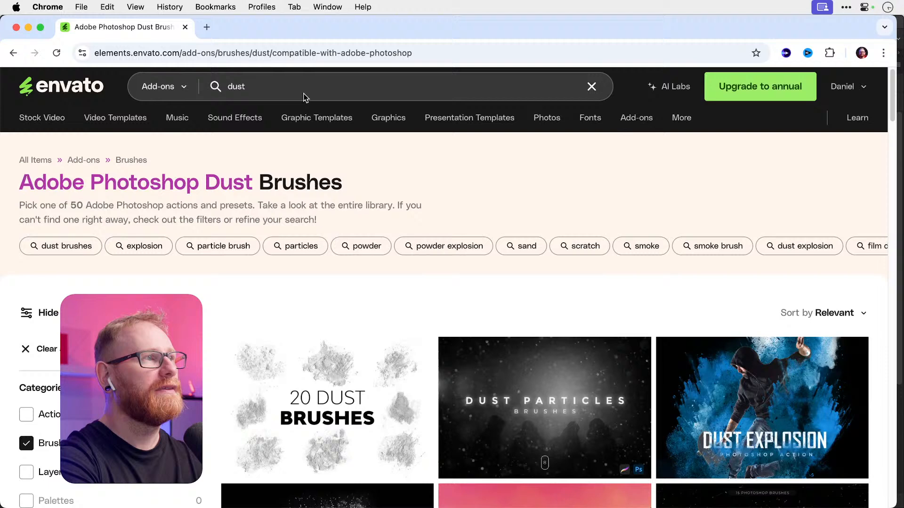
Step: Switch to Envato Elements in Chrome and search the Photoshop brush add-ons for "snow brushes"
left_click(303, 91)
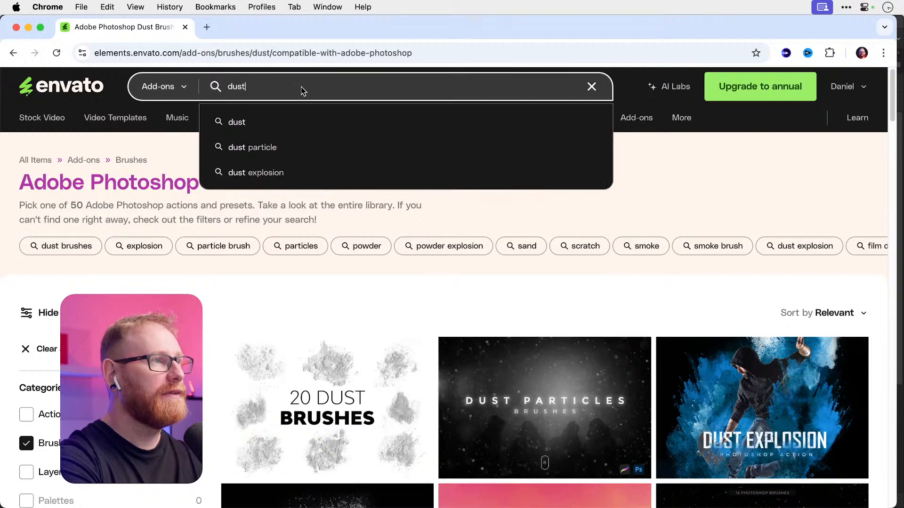
key("super+a")
type("snow brushes")
key("Return")
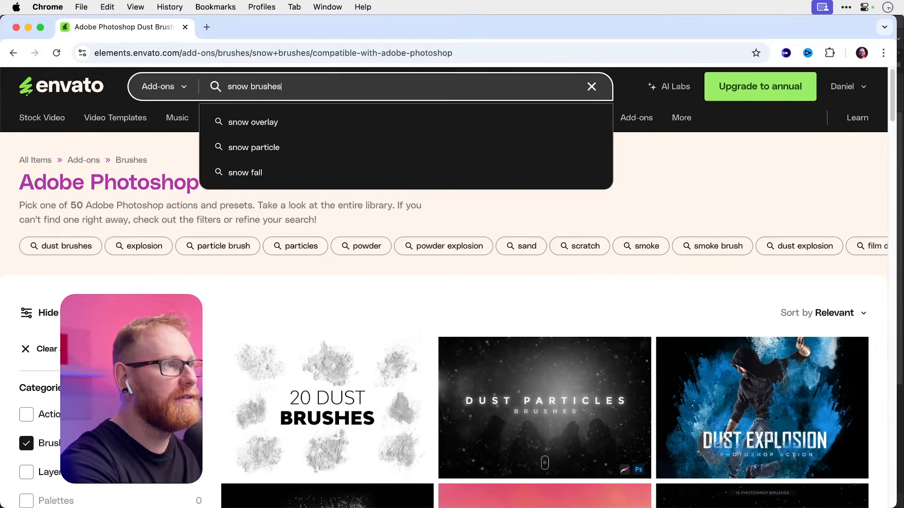
Step: Look over the snow brush results, switch back to Photoshop, search the brush presets for "snow" and select Snow 04
scroll(656, 280, "down", 3)
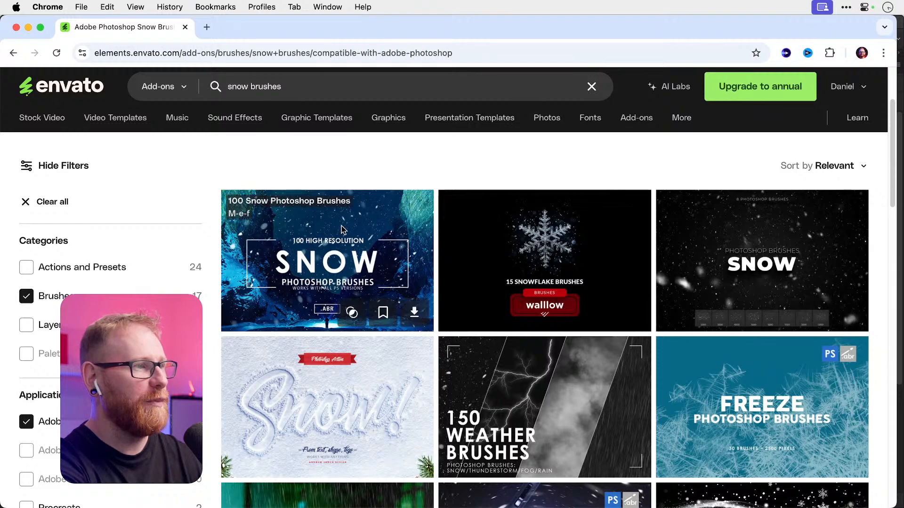
key("super+Tab")
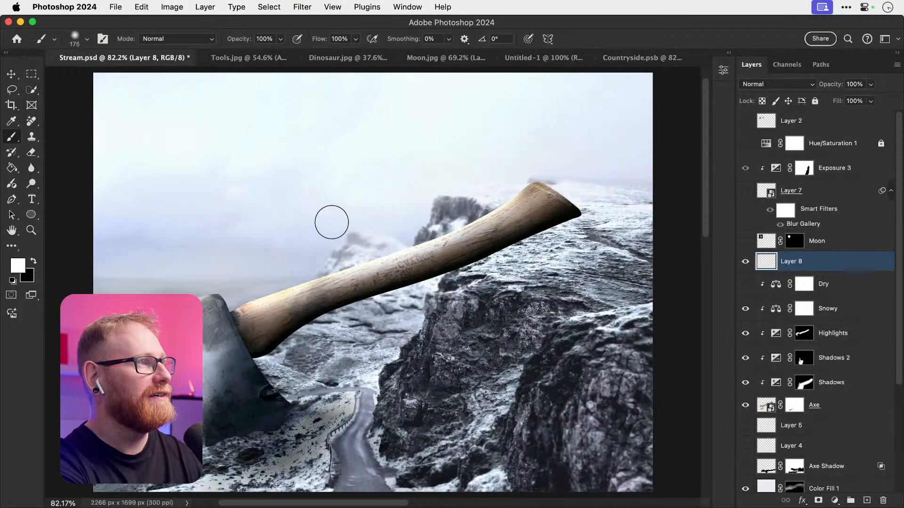
left_click(86, 39)
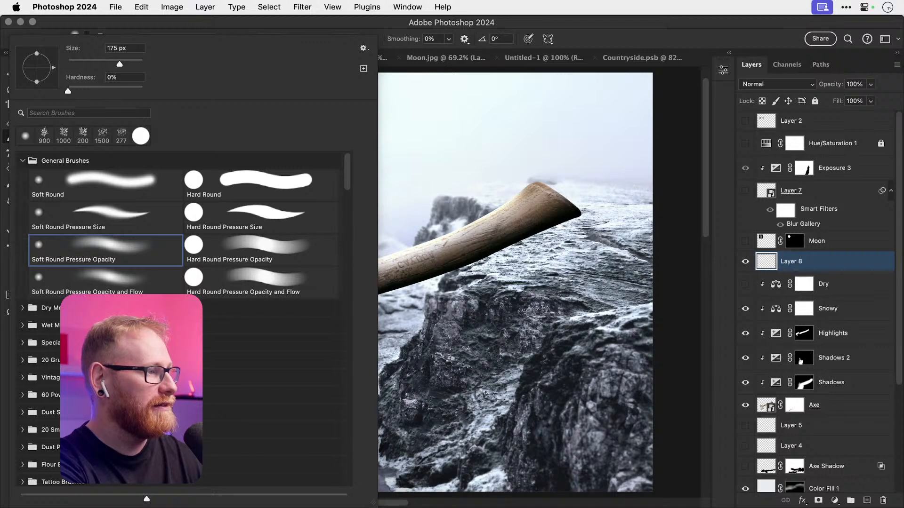
scroll(184, 226, "down", 5)
scroll(184, 226, "down", 5)
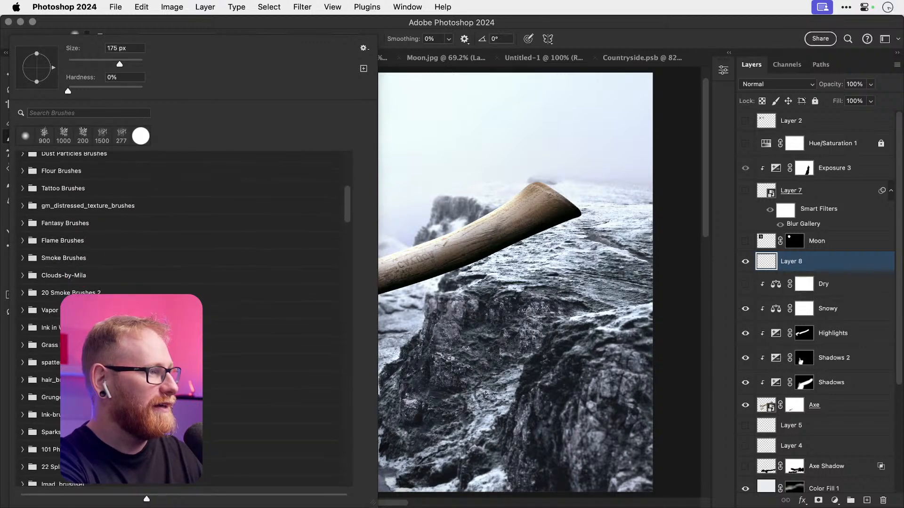
scroll(183, 226, "down", 3)
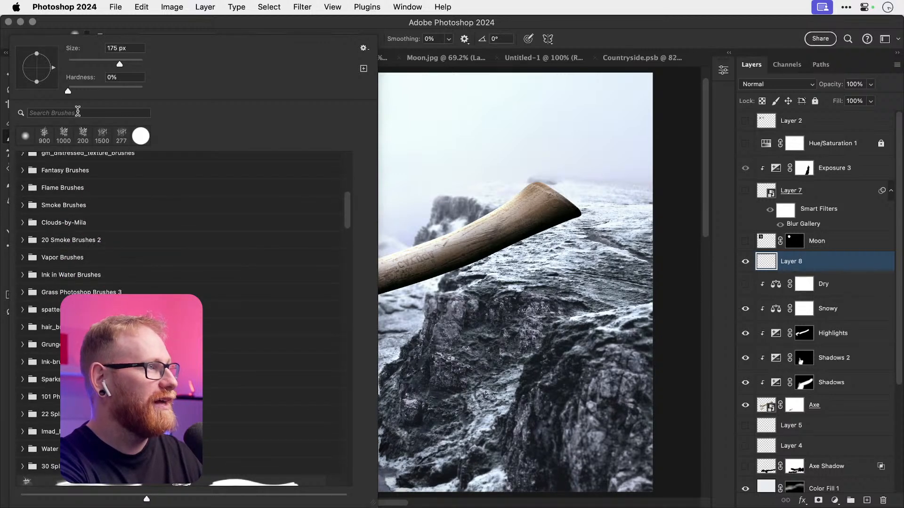
left_click(77, 112)
type("snow")
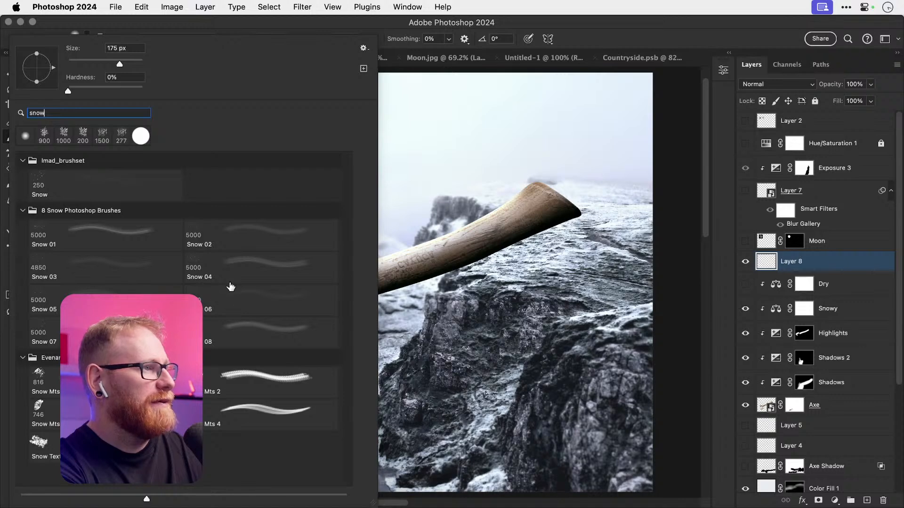
left_click(239, 281)
Step: Stamp falling snow across the scene on Layer 8 at 3600 px, undoing the first 5000 px stamp
left_click(444, 244)
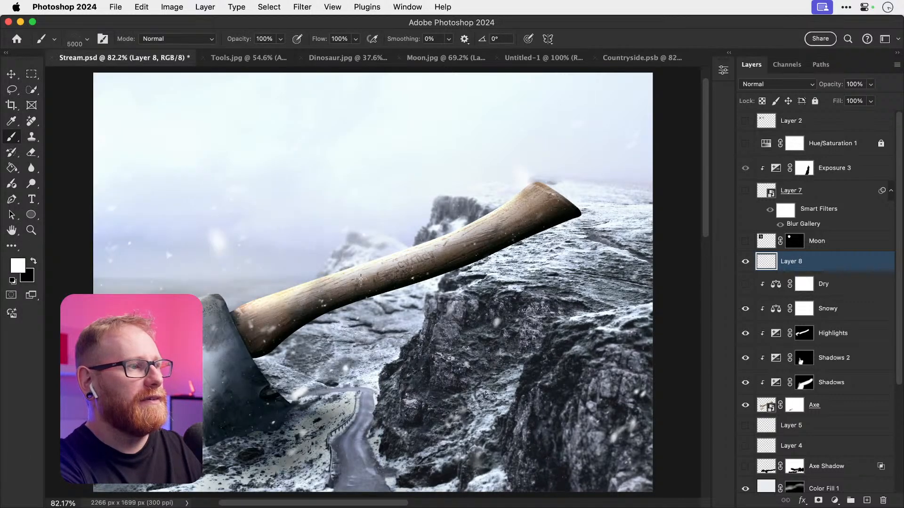
key("super+z")
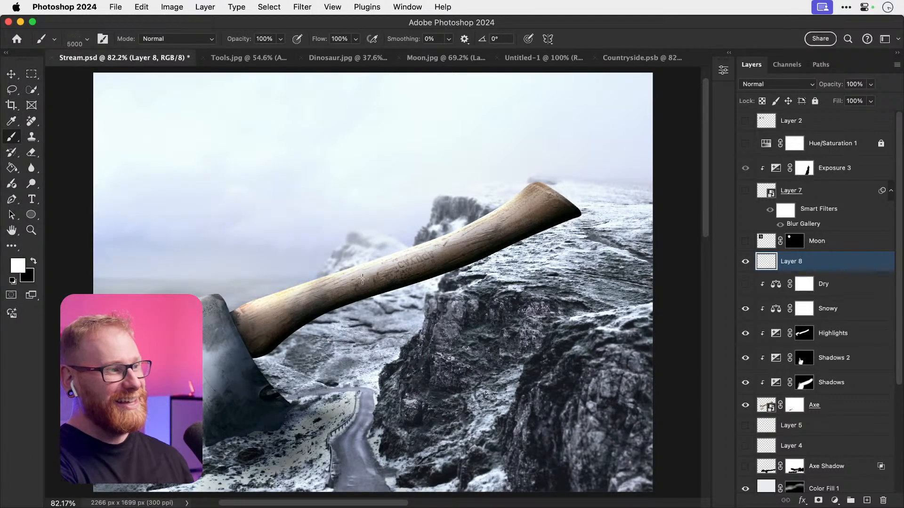
left_click(363, 279)
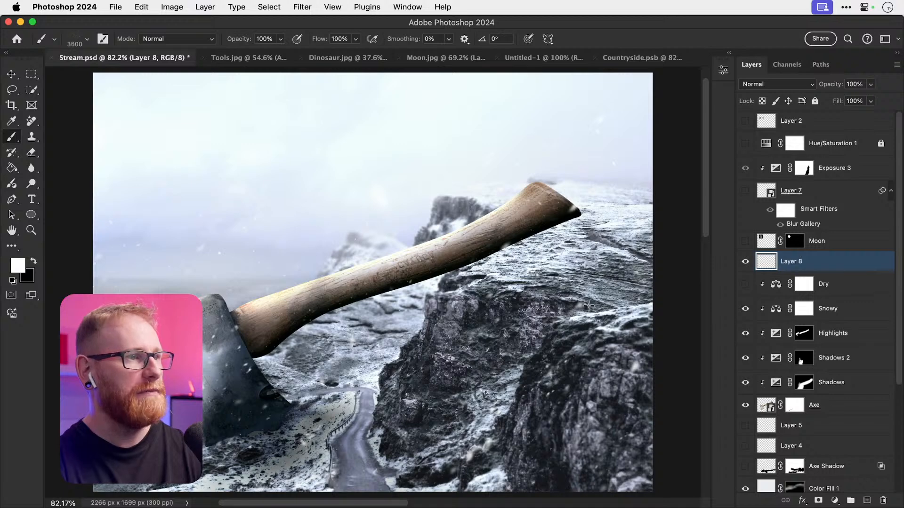
Step: Create a new layer above Layer 8 and paint smaller snowflakes on it with the brush at 1000 px
left_click(868, 502)
key("bracketleft")
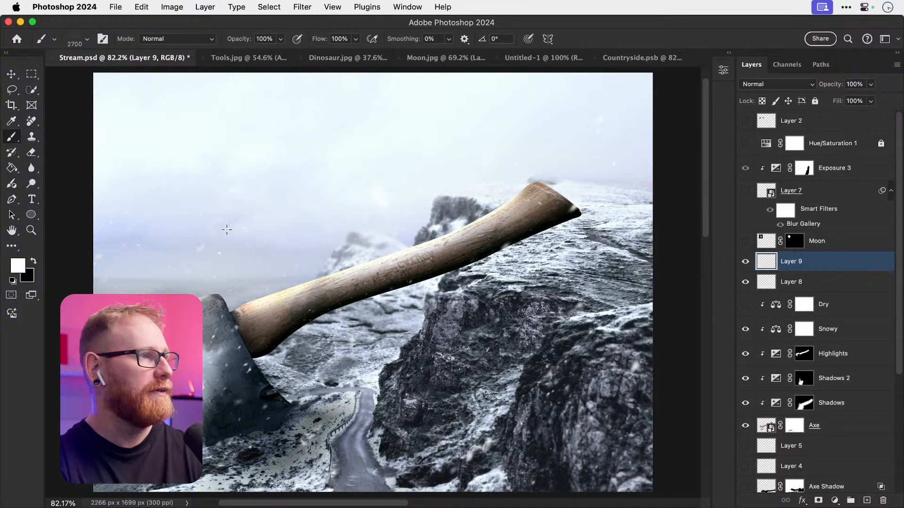
key("bracketleft")
key("bracketleft")
key("bracketleft")
key("bracketleft")
key("bracketleft")
key("bracketleft")
key("bracketleft")
key("bracketleft")
key("bracketleft")
key("bracketleft")
key("bracketleft")
key("bracketleft")
key("bracketleft")
key("bracketleft")
key("bracketleft")
key("bracketleft")
key("bracketleft")
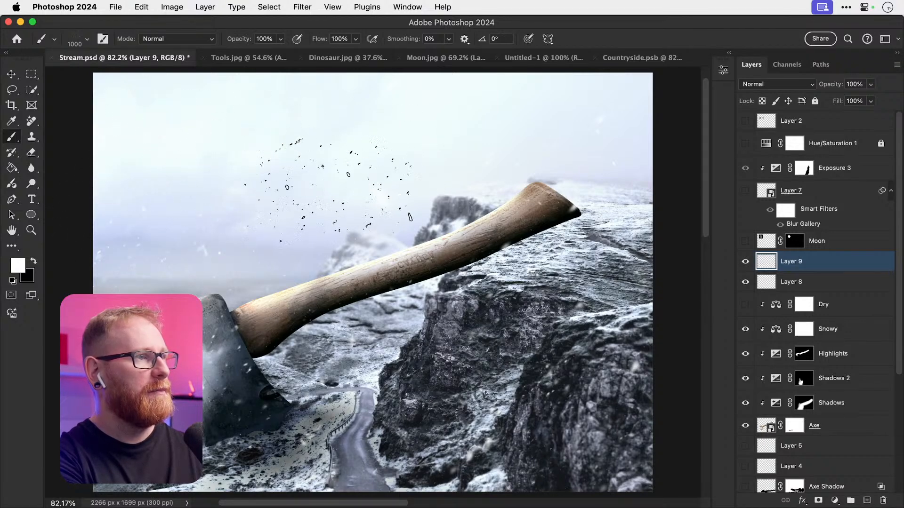
Step: Set Layer 9's opacity to 50% and Layer 8's to 80%, checking the scene with Layer 8 hidden
key("v")
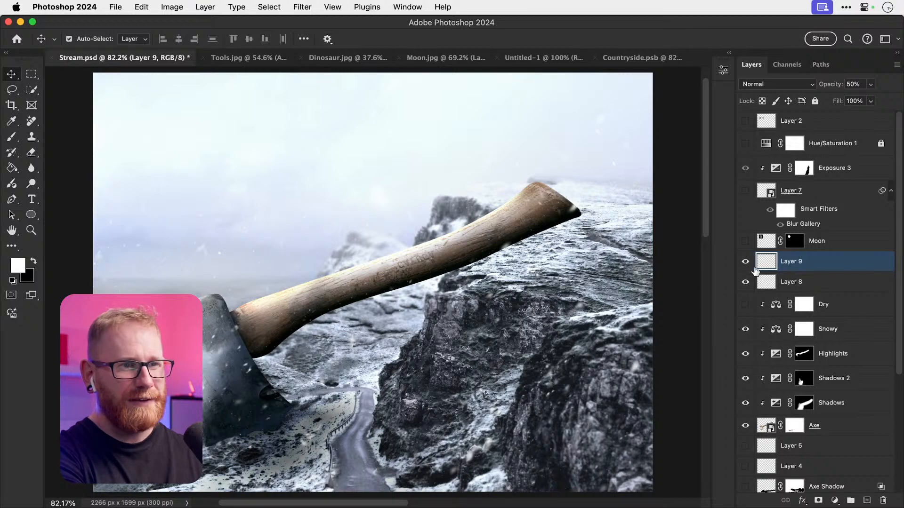
left_click(745, 281)
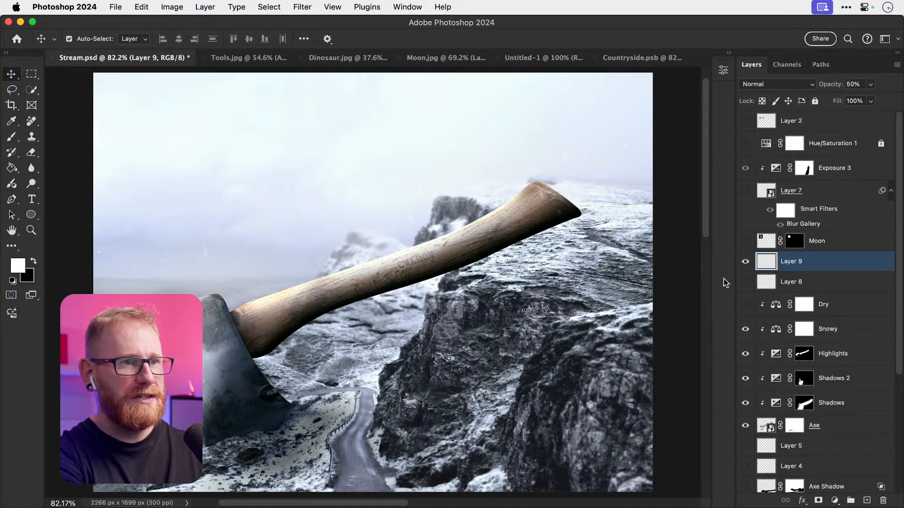
left_click(791, 286)
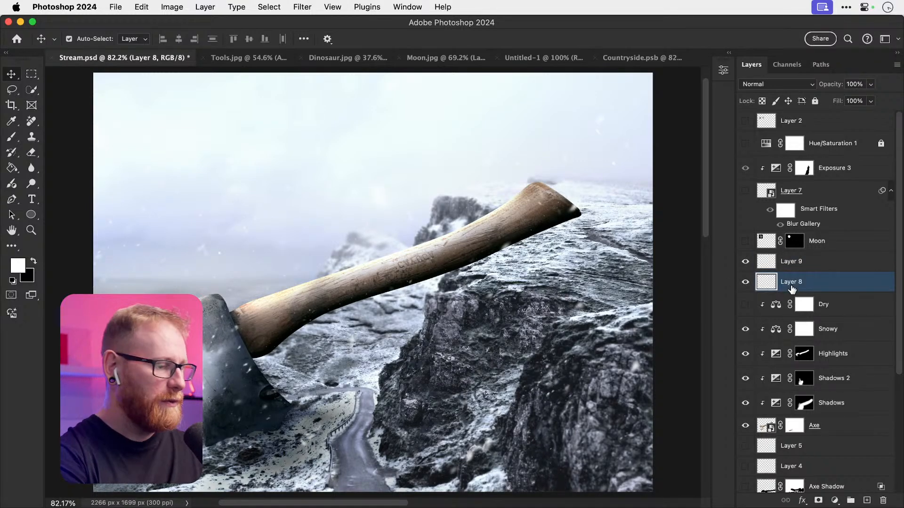
key("8")
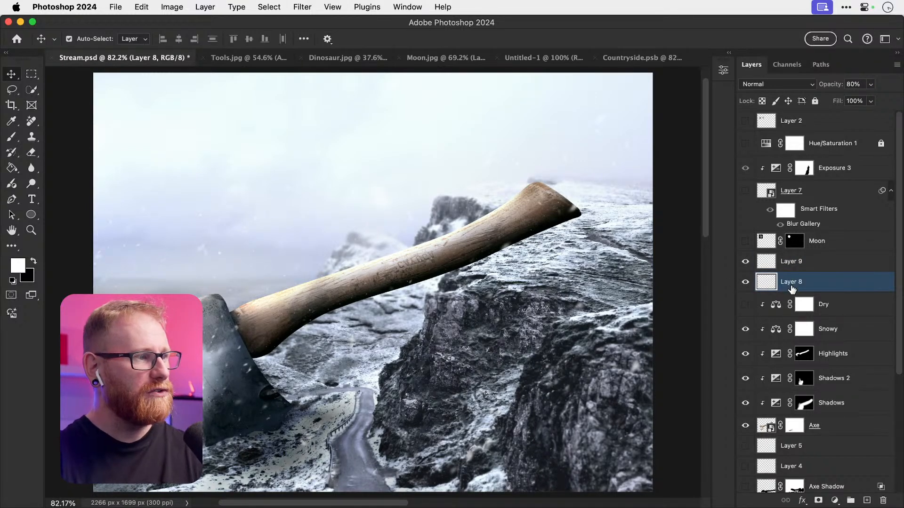
Step: Create a new layer above the Dry colour balance layer and choose the Snow Mts 4 brush from a "snow" preset search
left_click(829, 310)
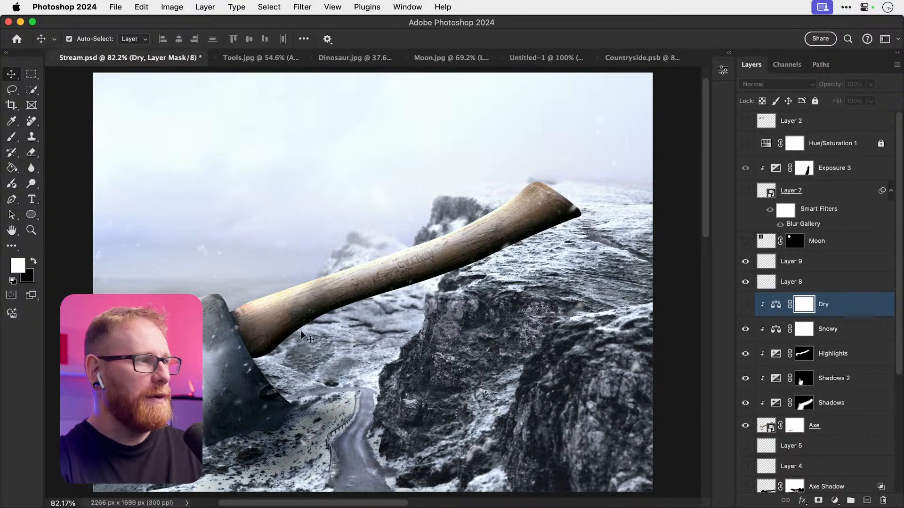
left_click(866, 501)
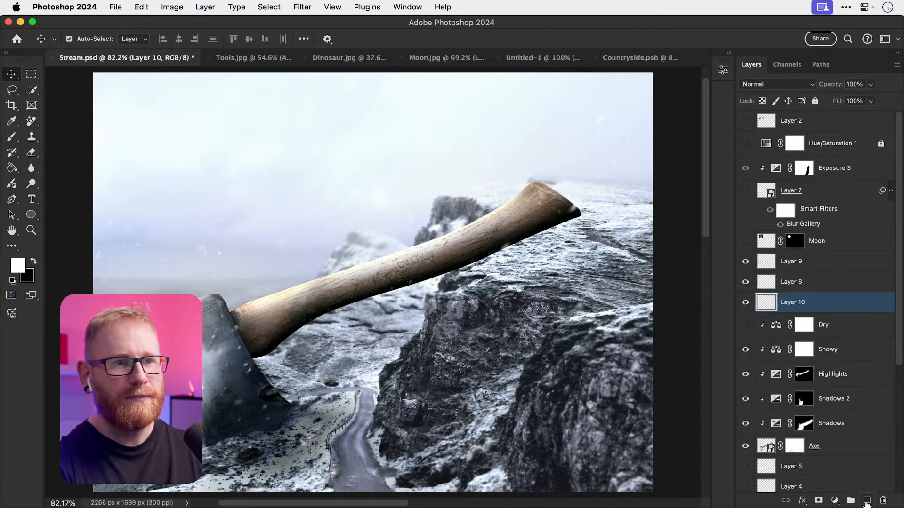
key("z")
left_click_drag(172, 319, 260, 320)
key("b")
left_click(86, 40)
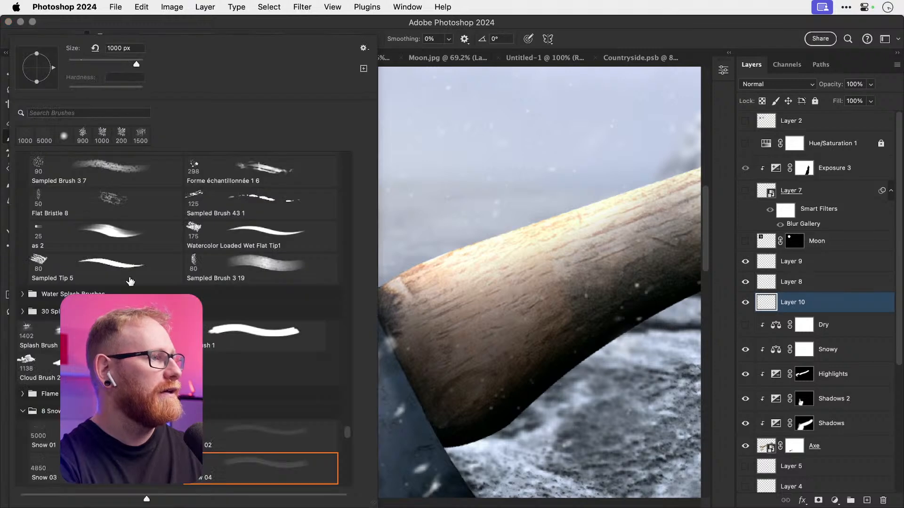
left_click(82, 111)
type("snow")
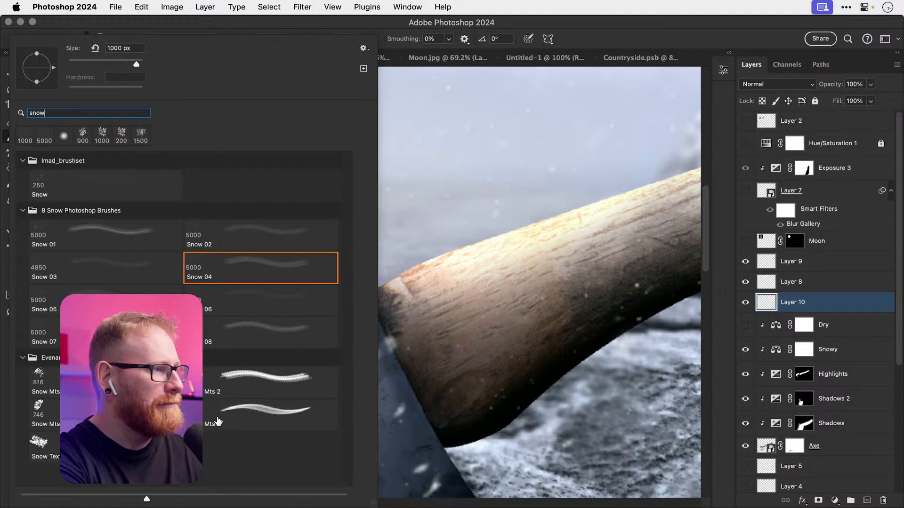
left_click(217, 418)
Step: Undo the oversized snow stamp, reduce the brush to 100 px and try a dab on the axe handle's upper edge
left_click(495, 240)
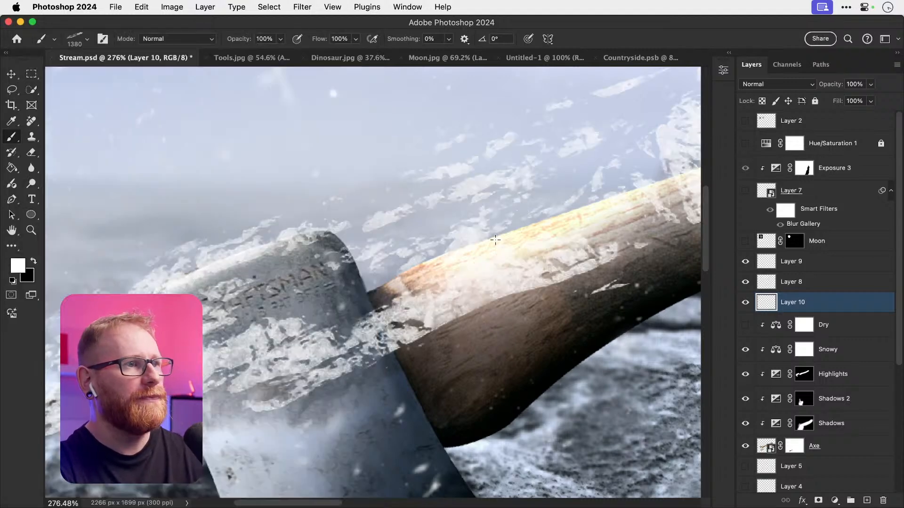
key("super+z")
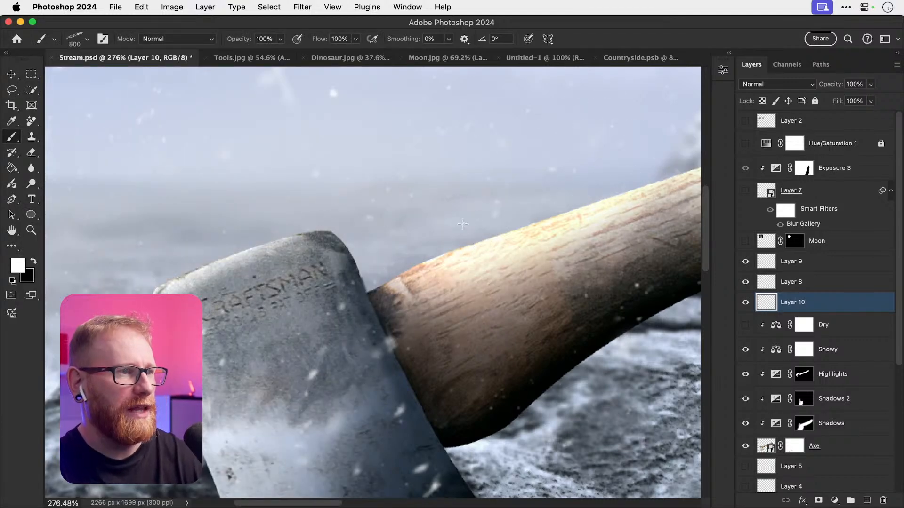
key("bracketleft")
key("bracketleft")
key("bracketleft")
key("bracketleft")
key("bracketleft")
key("bracketleft")
key("bracketleft")
key("bracketleft")
key("bracketleft")
key("bracketleft")
key("bracketleft")
left_click_drag(475, 248, 496, 240)
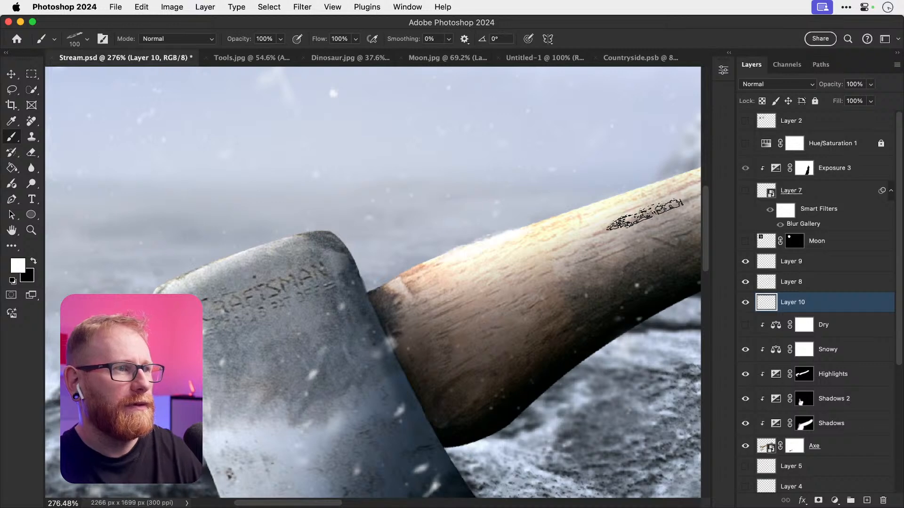
Step: Paint settled snow along the top edge of the axe head with the brush at 80 px
key("bracketleft")
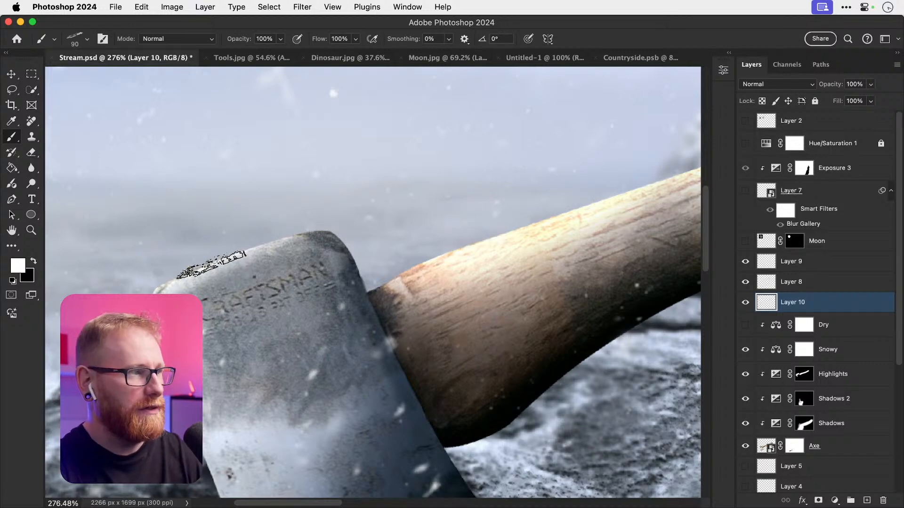
key("bracketleft")
key("super+space")
left_click_drag(198, 271, 223, 272)
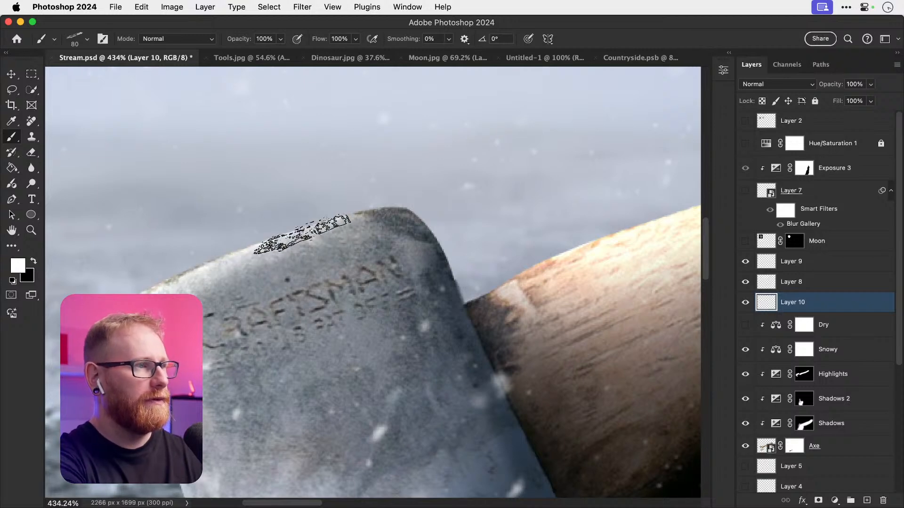
left_click_drag(302, 234, 232, 261)
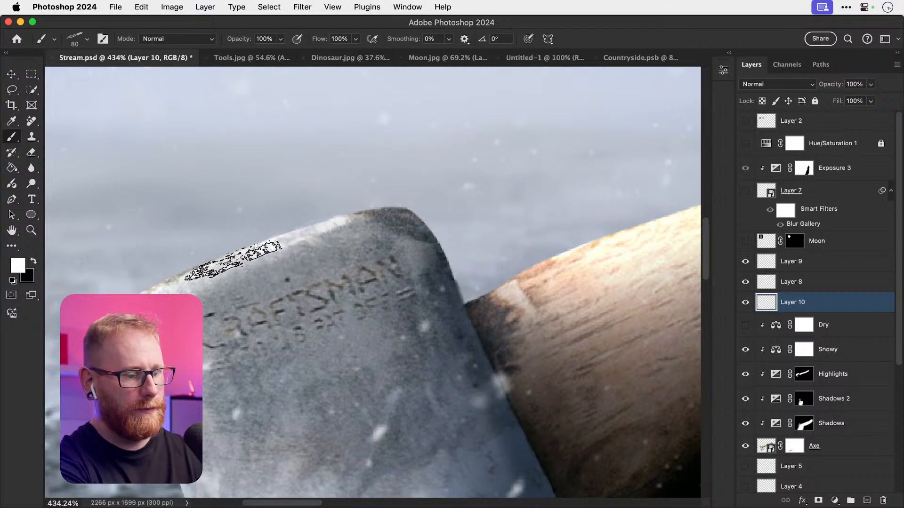
Step: Extend the snow towards the far end of the axe head's top edge with the brush at 90 px and 6°
key("bracketright")
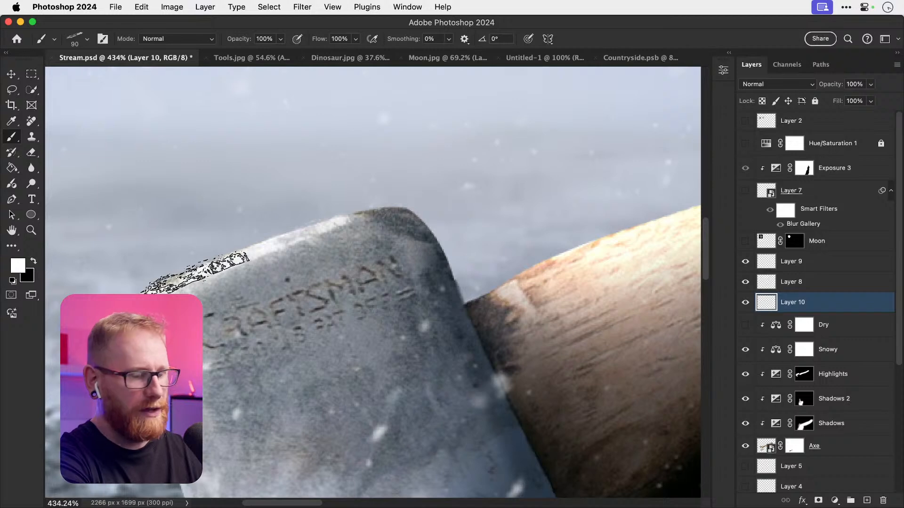
key("shift+Left")
key("shift+Right")
key("Left")
key("Left")
key("Left")
key("Left")
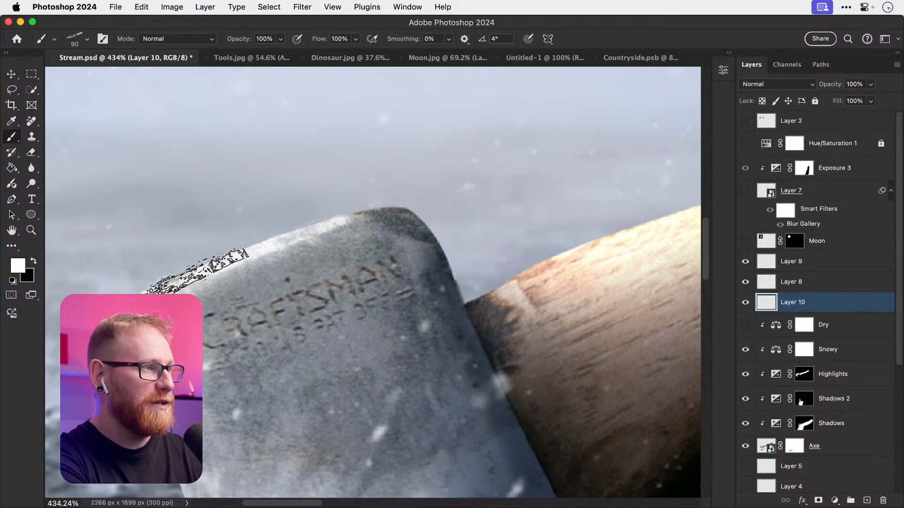
key("Left")
key("Left")
left_click_drag(195, 275, 182, 280)
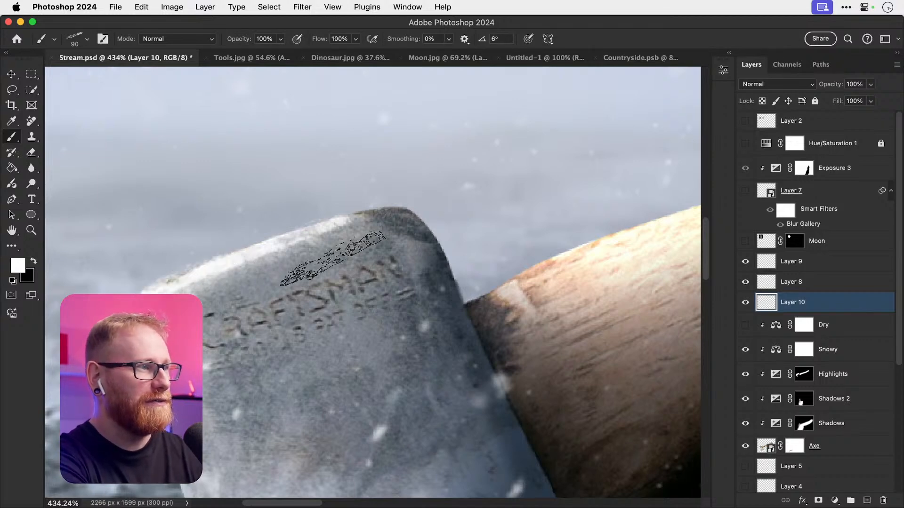
Step: Rotate the snow brush to 164° and stamp snow over the axe head's upper corner near the handle, redoing the first stamp
key("shift+Right")
key("shift+Right")
key("shift+Right")
key("shift+Right")
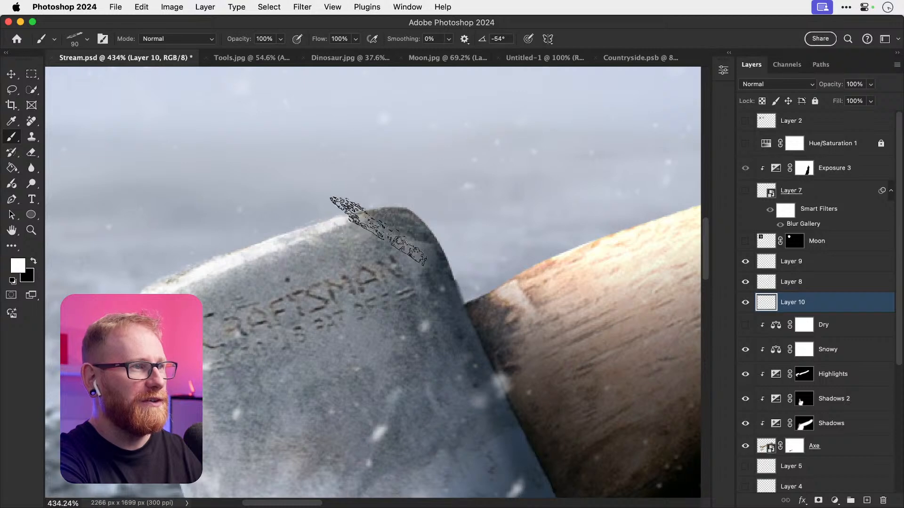
key("shift+Right")
key("shift+Right")
key("shift+Right")
key("shift+Right")
key("shift+Right")
key("shift+Right")
key("shift+Right")
key("shift+Right")
key("shift+Right")
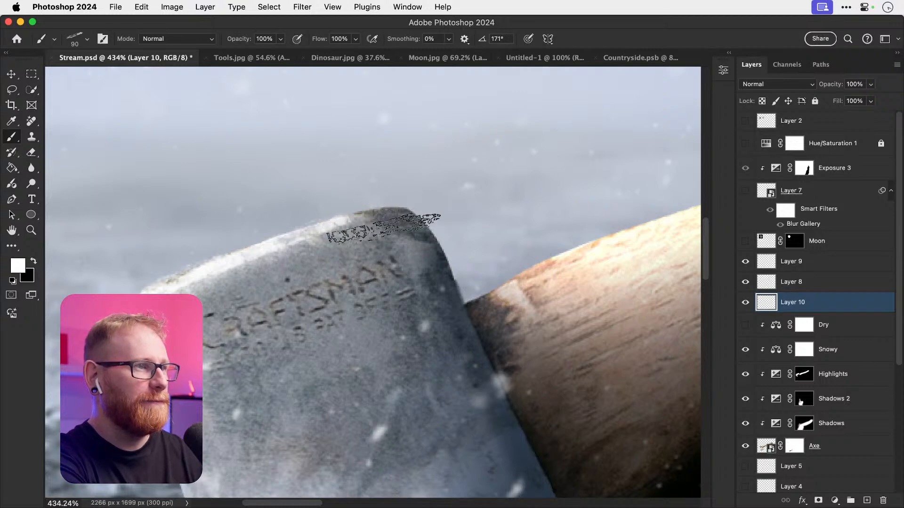
key("Left")
key("Left")
key("Left")
key("Left")
key("Left")
key("Left")
key("Left")
key("Left")
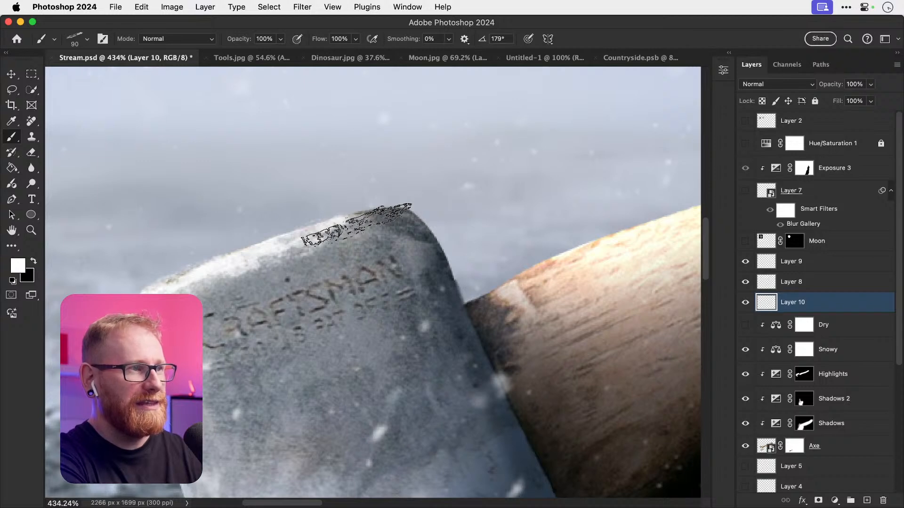
key("shift+Right")
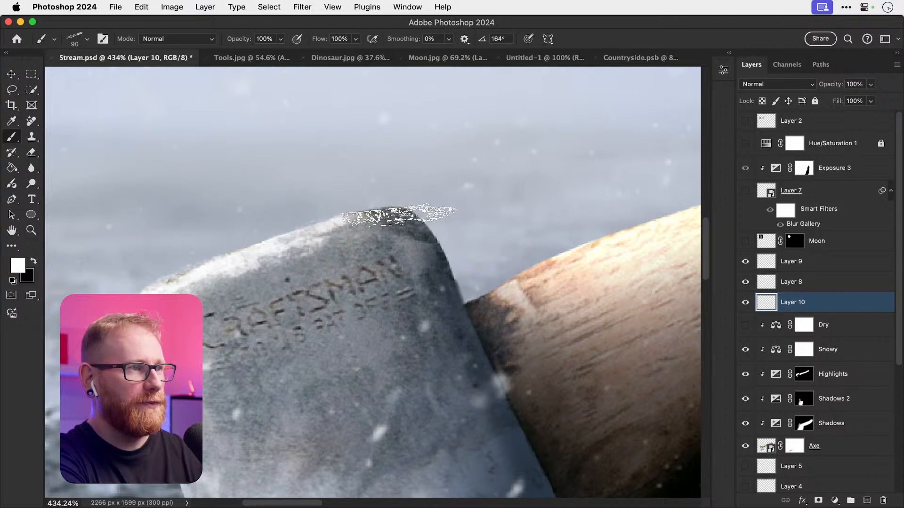
left_click(398, 215)
key("super+z")
left_click(396, 214)
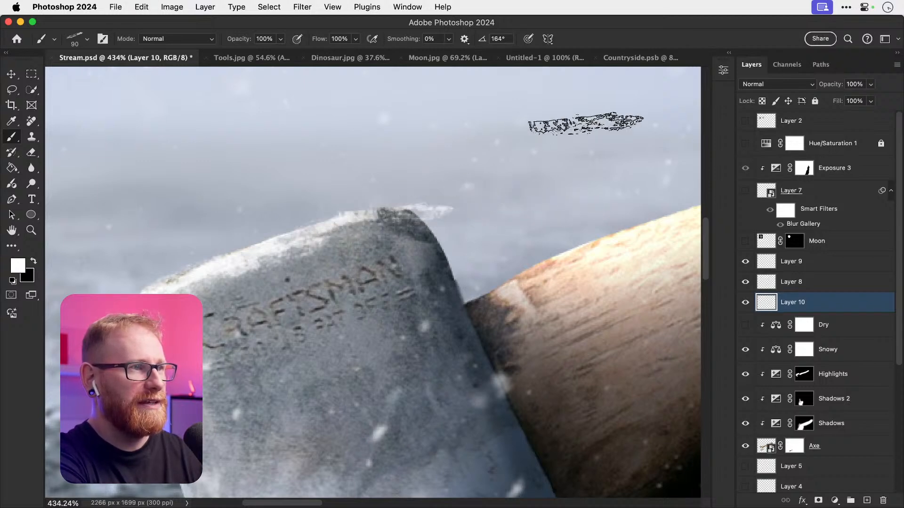
Step: Rotate the snow brush to -173° and try it along the upper edge of the handle where it meets the axe head
key("Left")
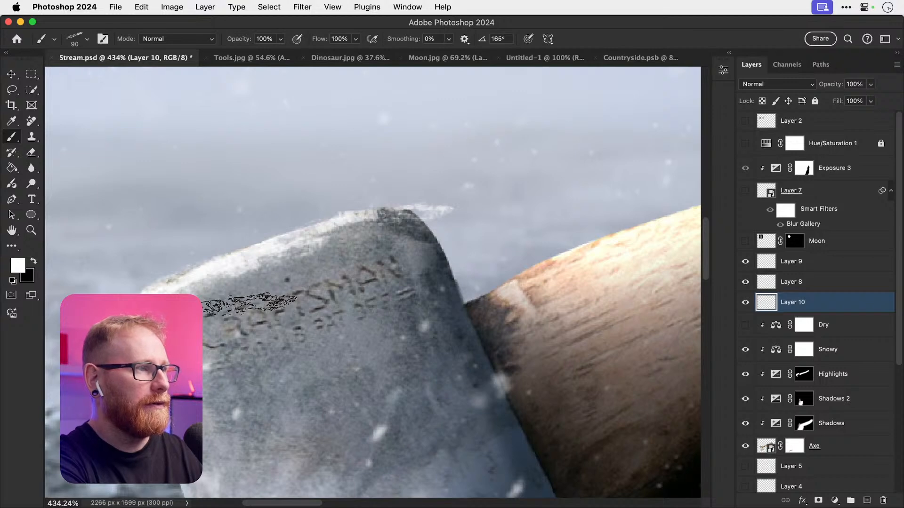
key("shift+Left")
key("Left")
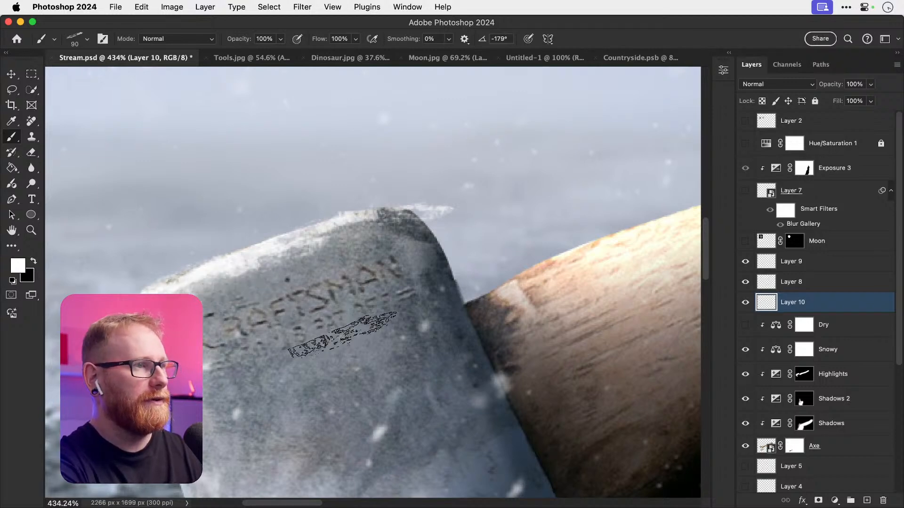
scroll(231, 285, "right", 8)
key("Left")
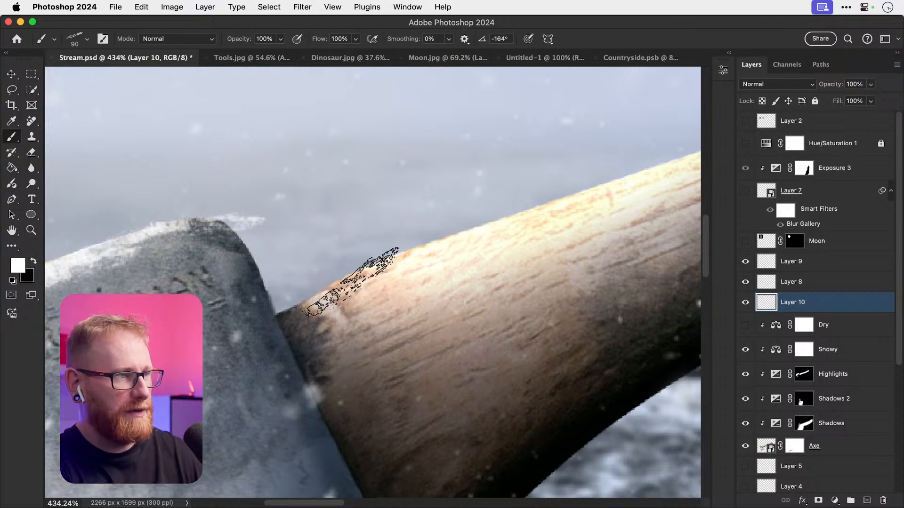
key("Left")
key("Left")
key("Left")
key("Left")
key("Left")
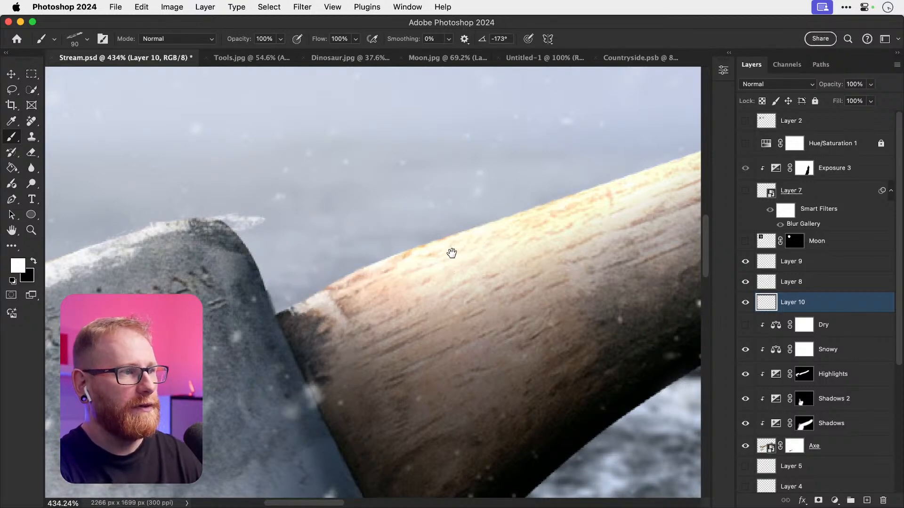
scroll(452, 252, "right", 2)
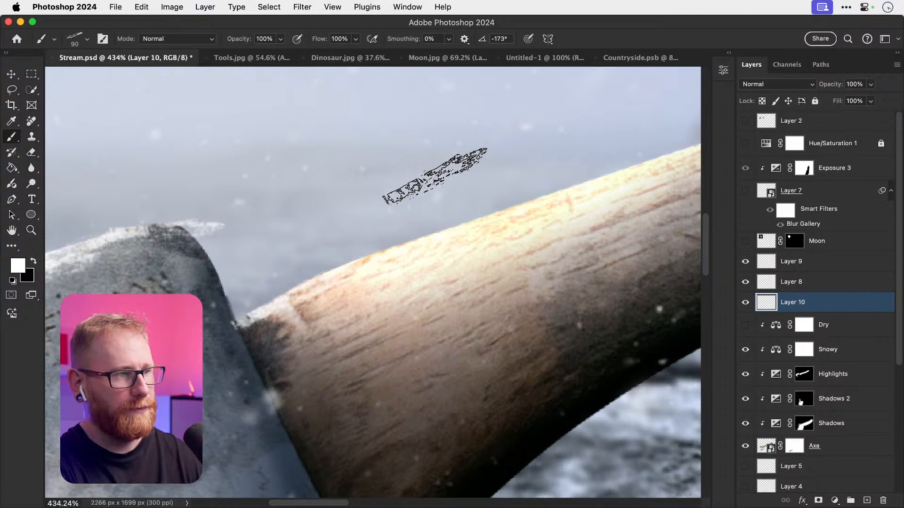
Step: Rotate the snow brush to 178°, enlarge it to 100 px and stamp snow along the handle's upper edge beyond the axe head
key("Right")
key("Right")
key("Right")
key("Right")
key("Right")
key("Right")
key("Right")
key("Right")
key("Right")
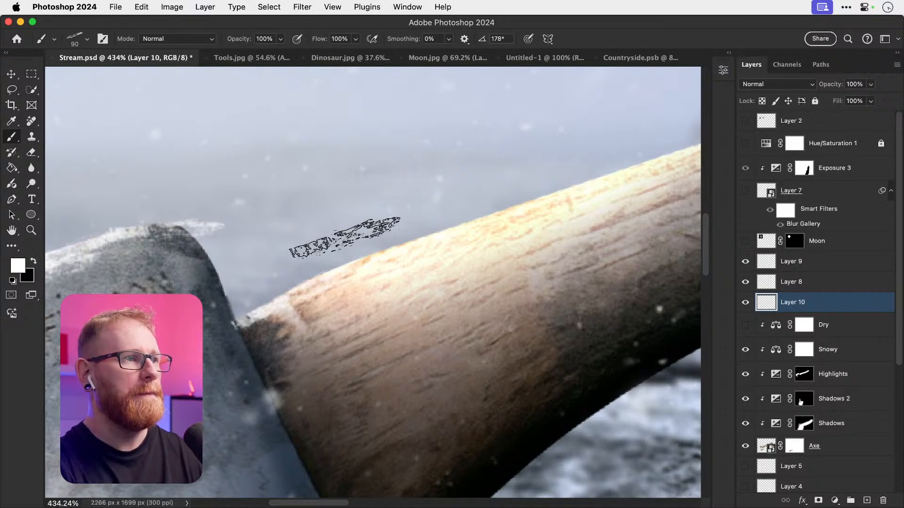
key("bracketright")
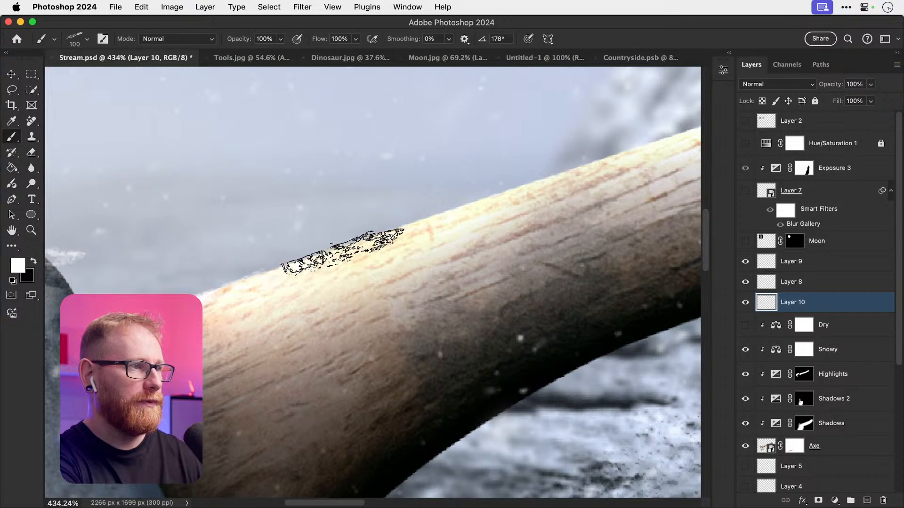
left_click_drag(601, 188, 412, 304)
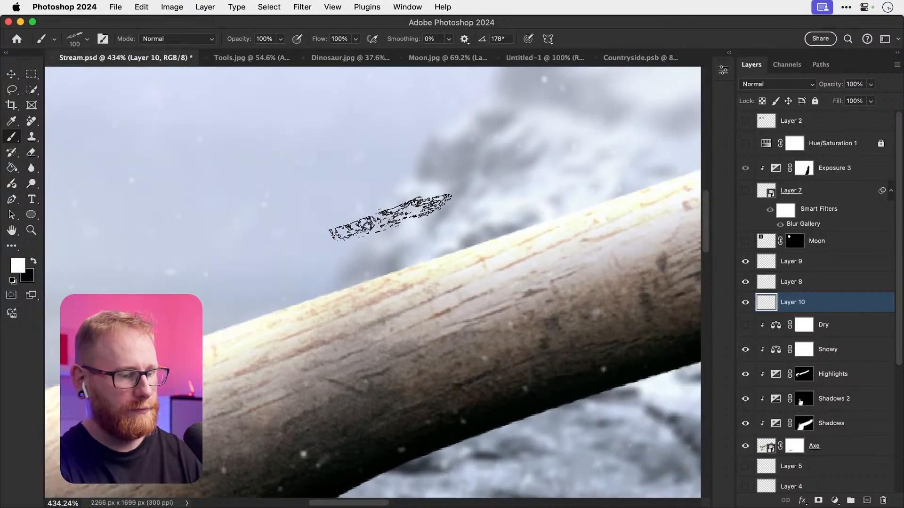
scroll(400, 214, "down", 3)
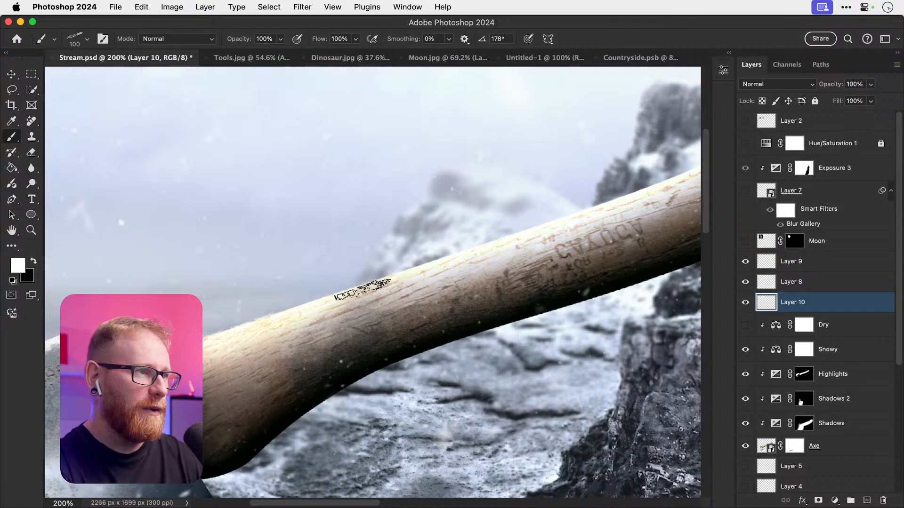
Step: Enlarge the snow brush to 175 px and stamp snow along the middle of the handle's upper edge
key("bracketright")
key("bracketright")
key("bracketright")
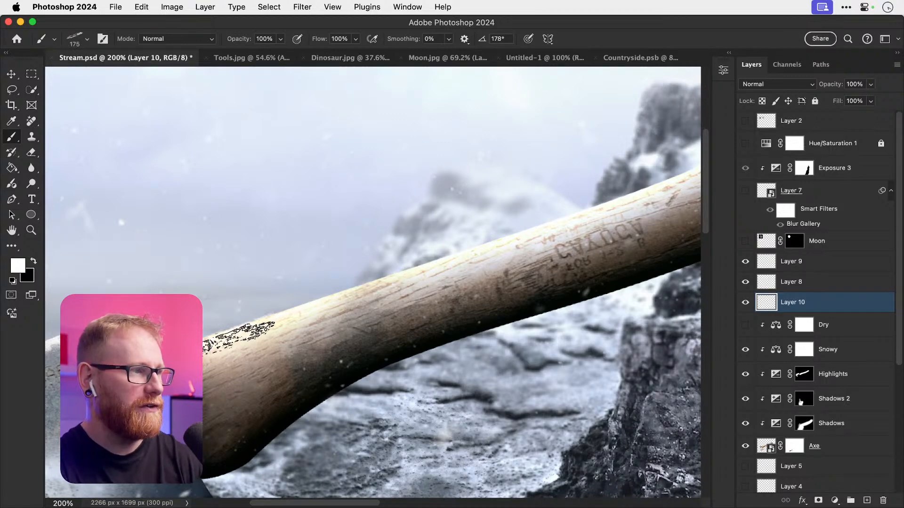
left_click_drag(468, 256, 275, 313)
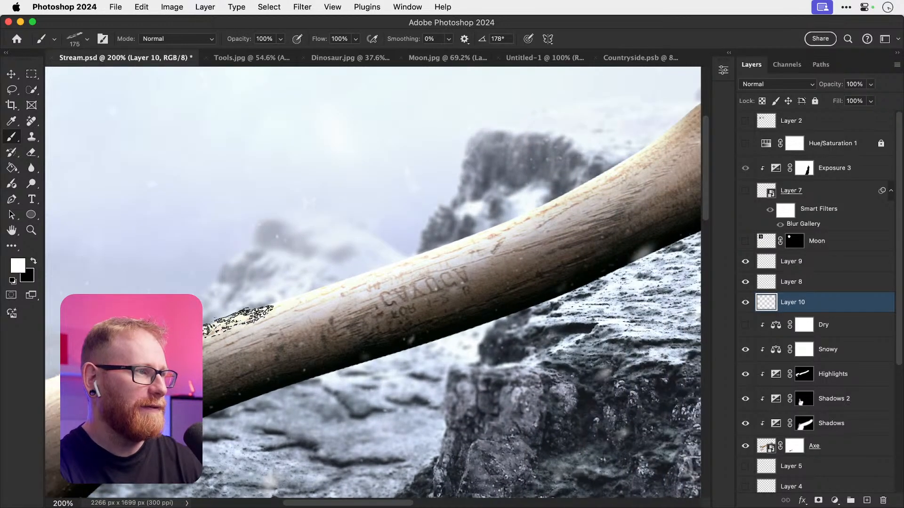
left_click(226, 325)
left_click_drag(455, 243, 274, 332)
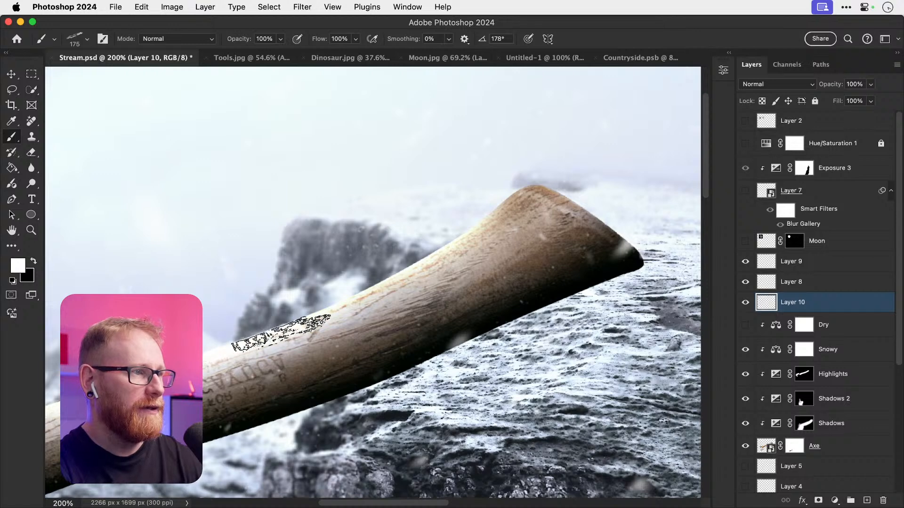
Step: Set the snow brush to 150 px and -177° and continue the snow along the handle past the printed lettering
key("bracketleft")
key("bracketleft")
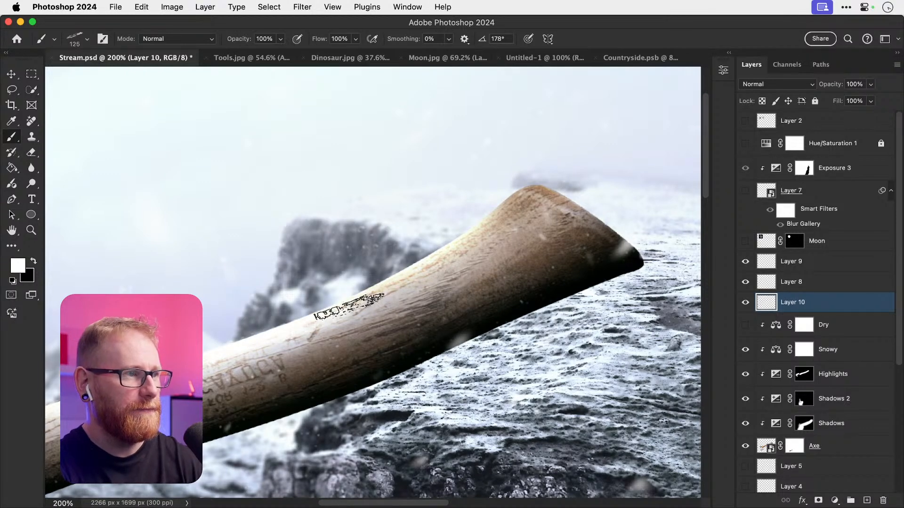
key("bracketright")
key("Left")
key("Left")
key("Left")
key("Left")
key("Left")
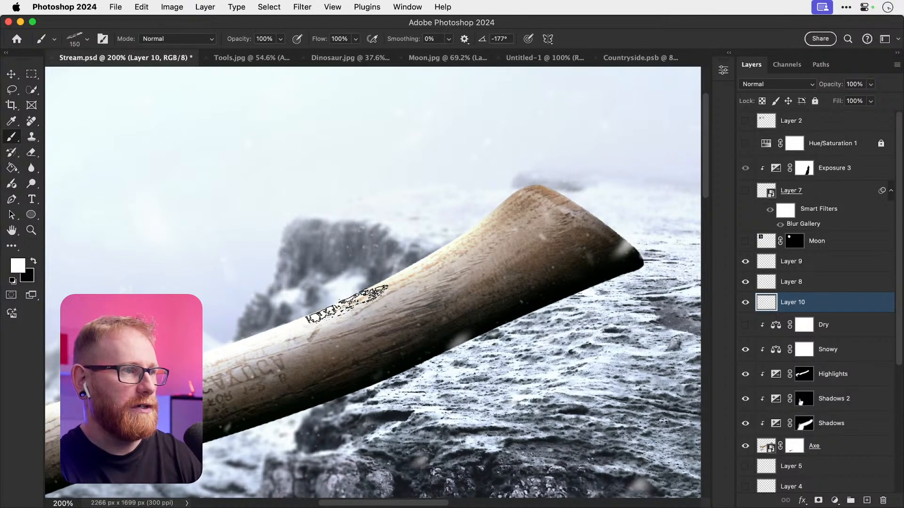
Step: Rotate the snow brush to -167° and on to -165°, painting snow up the flared end of the handle and over its upper corner
key("Left")
key("Left")
key("Left")
key("Left")
key("Left")
key("Left")
key("Left")
key("Left")
key("Left")
key("Left")
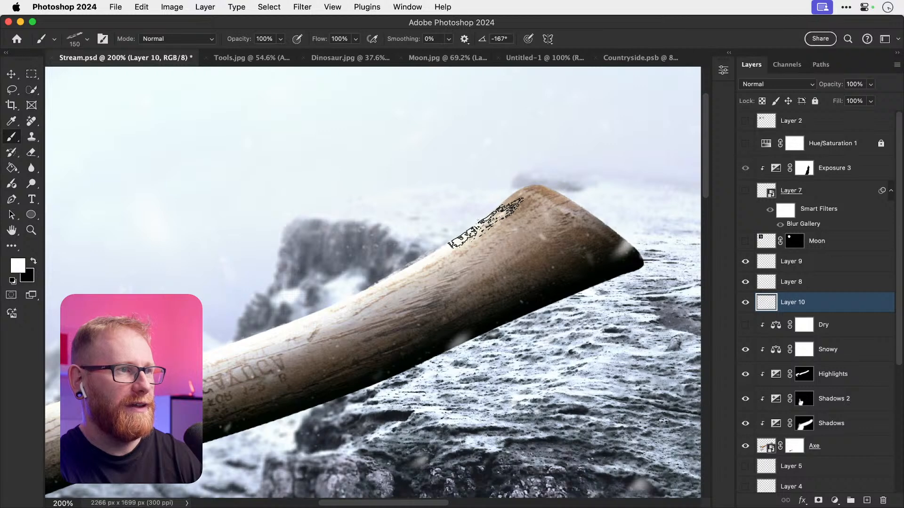
key("Left")
key("Left")
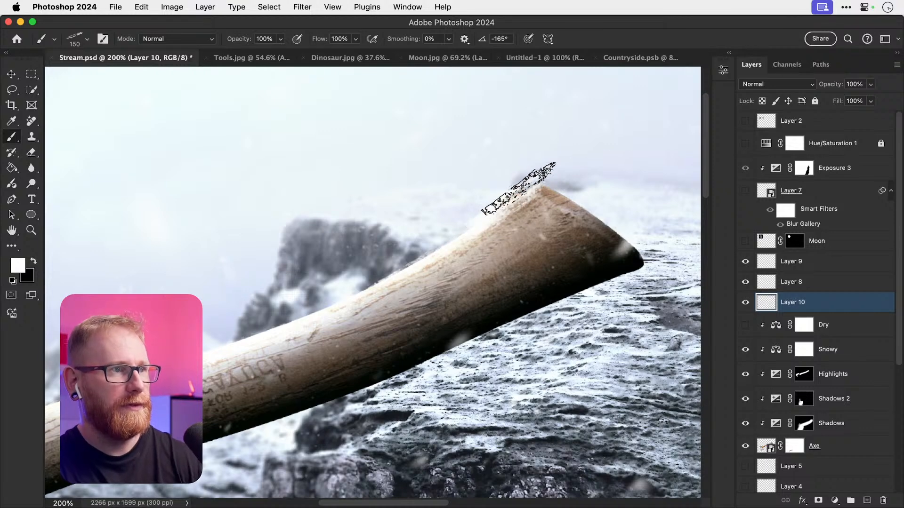
left_click_drag(519, 188, 545, 177)
mouse_move(450, 246)
left_mouse_down()
mouse_move(476, 244)
mouse_move(548, 197)
left_mouse_up()
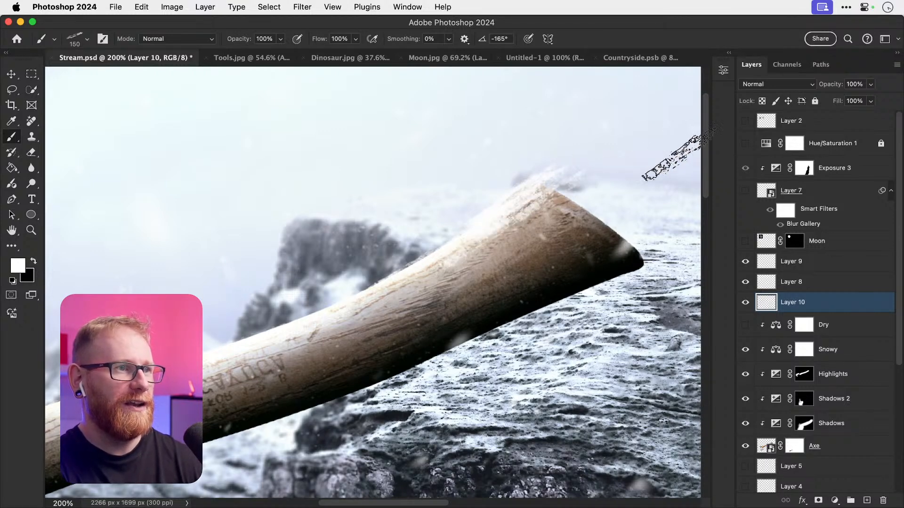
Step: Set the snow brush to 200 px and -176° and add snow on the handle's upper edge near the axe head
key("super+minus")
left_click_drag(141, 355, 375, 282)
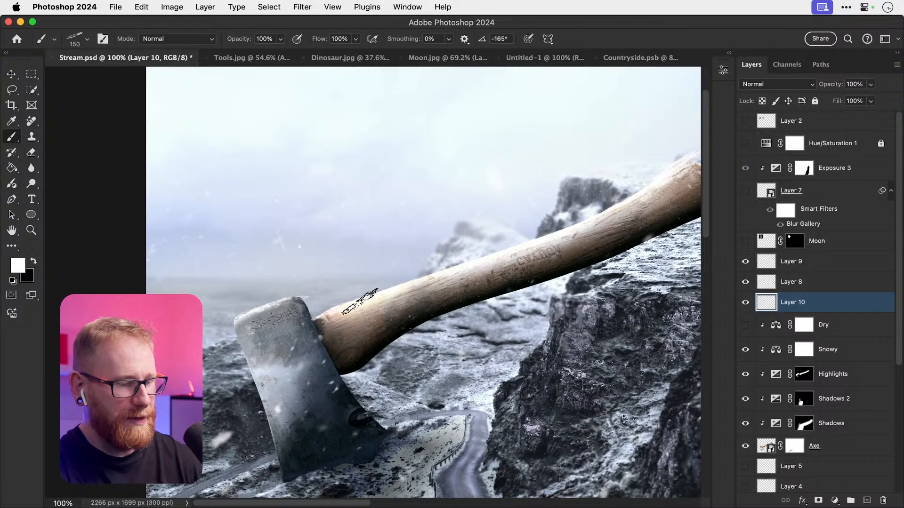
key("bracketright")
key("bracketright")
key("Right")
key("Right")
key("Right")
key("Right")
key("Right")
key("Right")
key("Right")
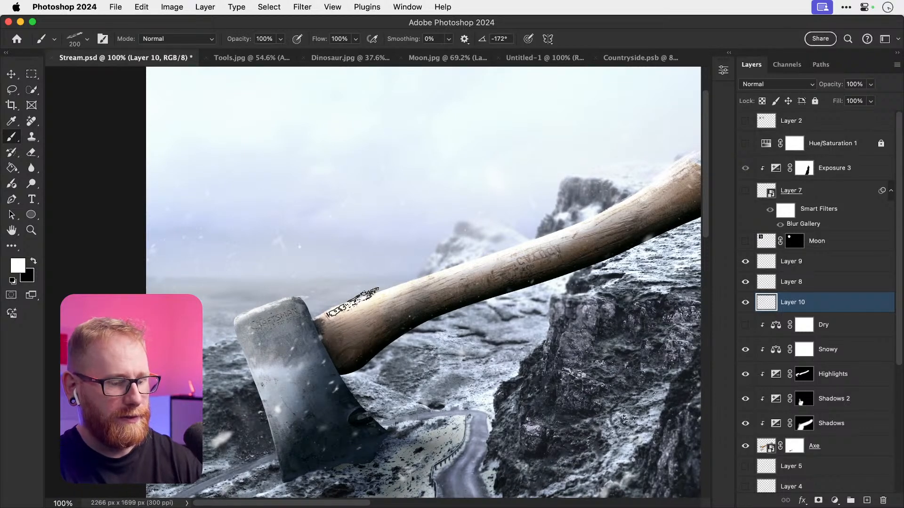
key("Right")
key("Right")
key("Right")
key("Right")
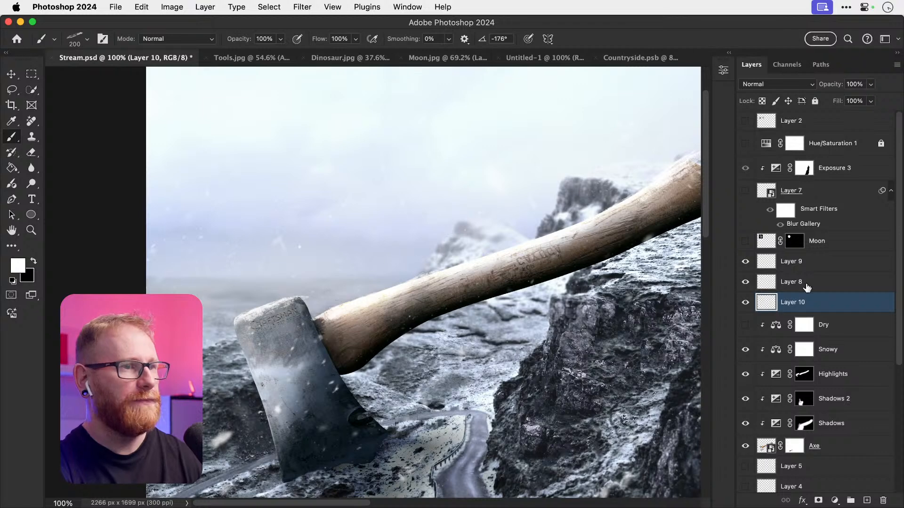
Step: Add a layer mask to Layer 10 and set black as the painting colour for the axe head area
left_click(817, 503)
key("x")
key("z")
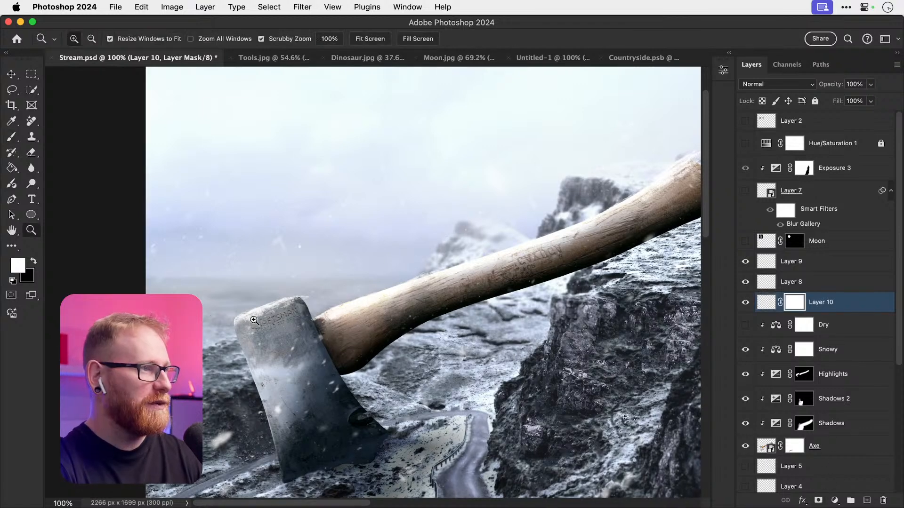
left_click(269, 320)
left_click(269, 319)
key("b")
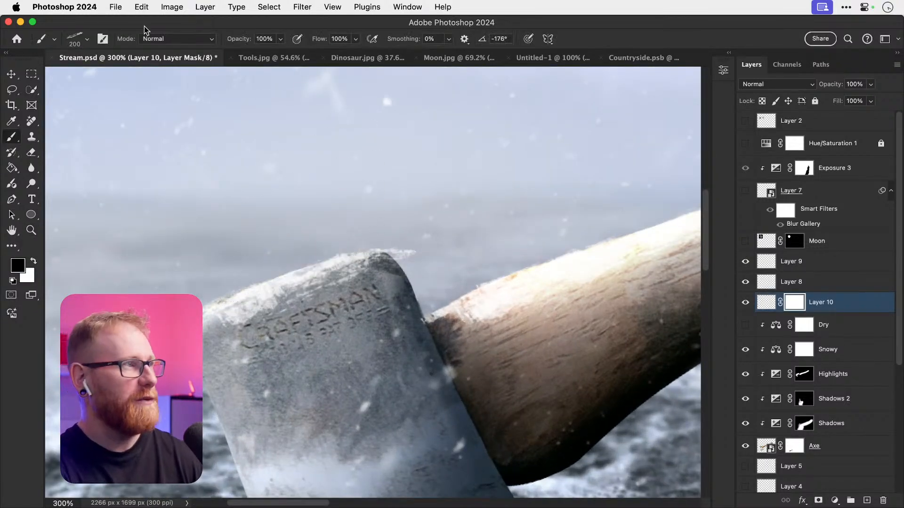
Step: Choose the Soft Round Pressure Opacity brush from the General Brushes for masking
left_click(88, 39)
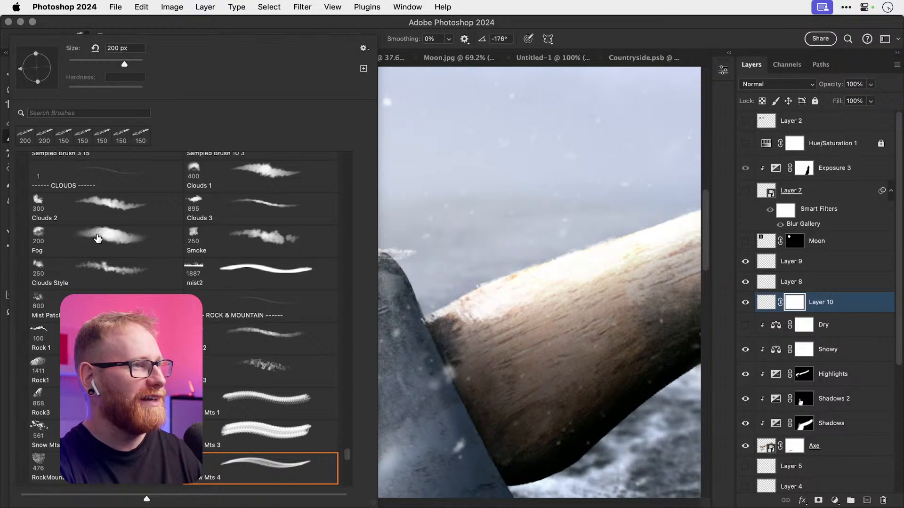
scroll(97, 238, "up", 20)
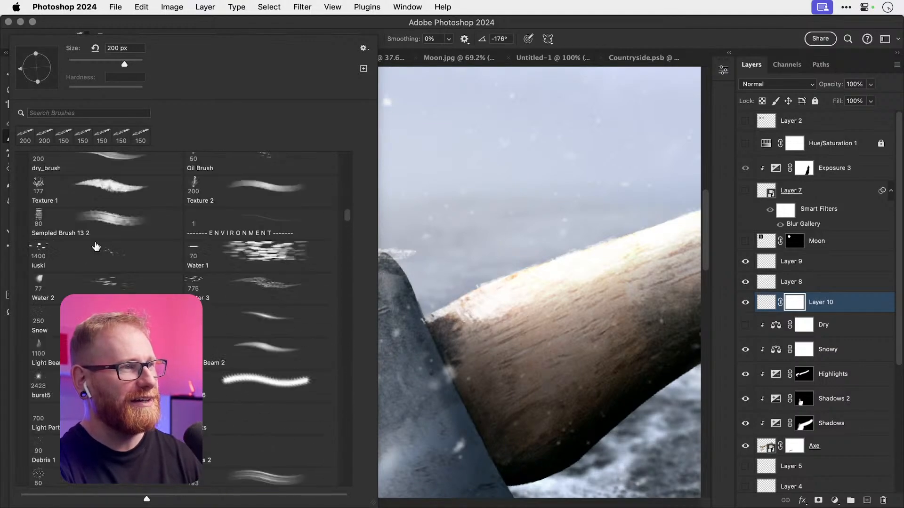
scroll(96, 245, "up", 15)
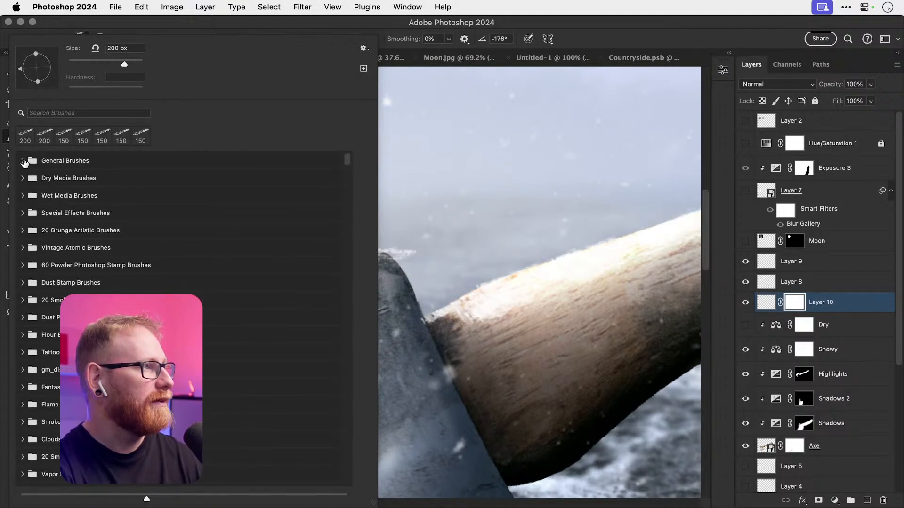
left_click(22, 161)
left_click(86, 246)
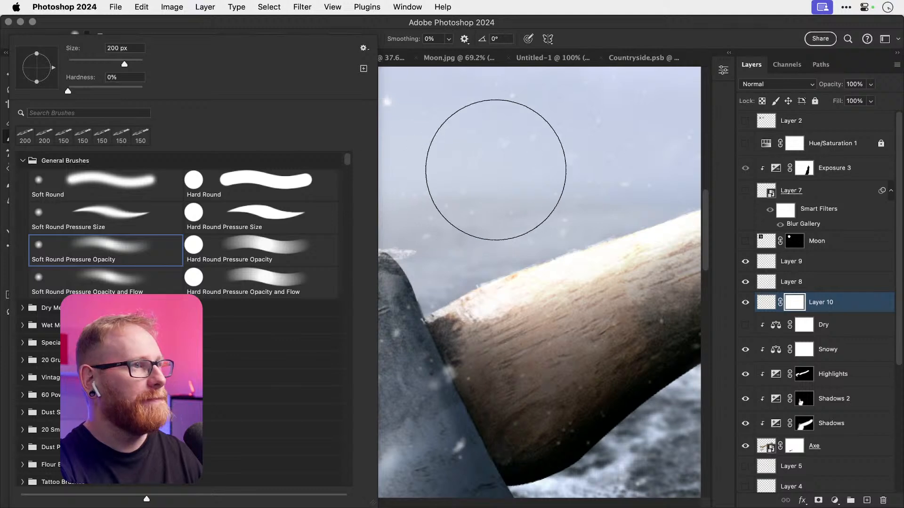
left_click(497, 167)
Step: Reduce the brush to 50 px and mask out the snow overhanging the axe head's upper corner near the handle
key("bracketleft")
key("bracketleft")
key("bracketleft")
key("bracketleft")
key("bracketleft")
key("bracketleft")
key("bracketleft")
key("bracketleft")
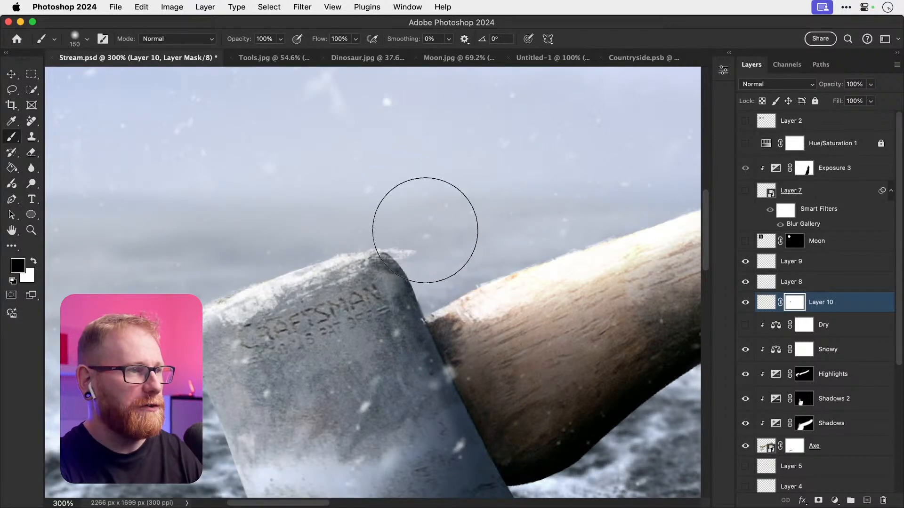
key("bracketleft")
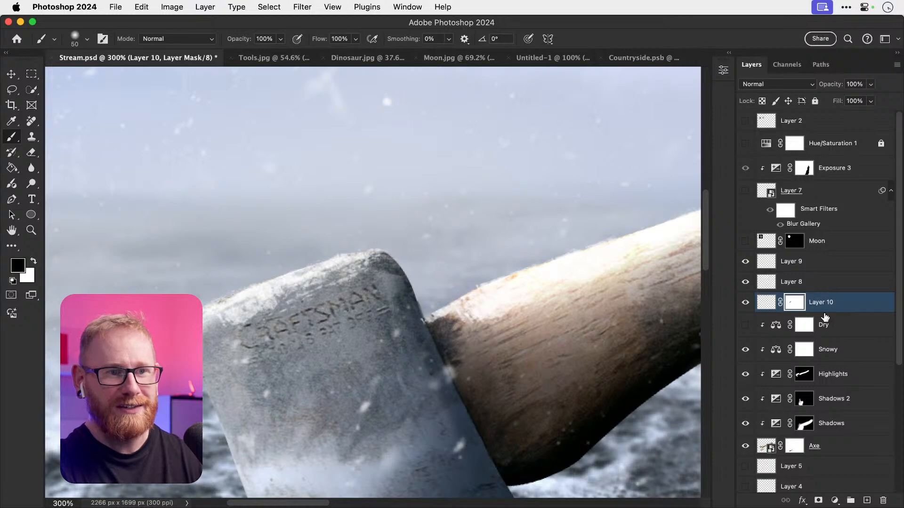
Step: Try clipping Layer 10 to the axe layers below it, and release the clipping mask
scroll(827, 322, "down", 3)
left_click(843, 261, "alt")
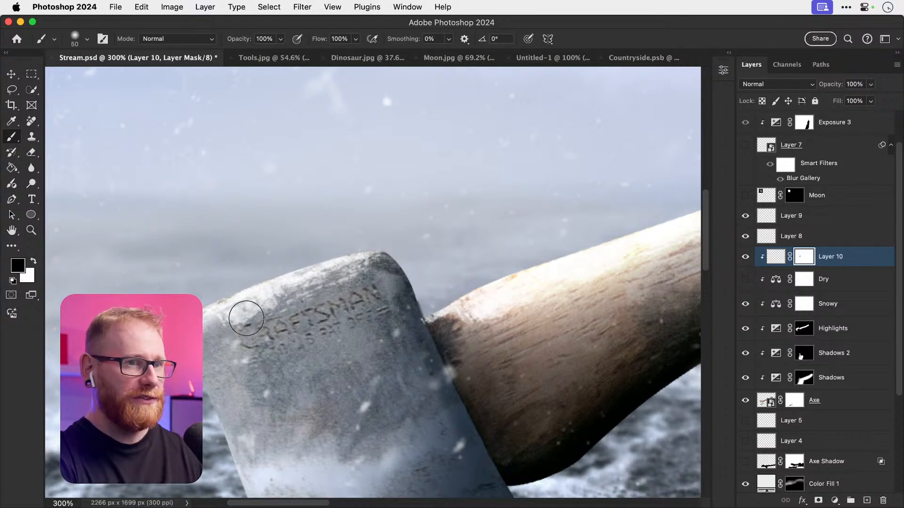
key("super+alt+g")
Step: Reduce the mask brush to 8 px and clean up the stray snow along the outer edge of the axe head and handle
key("z")
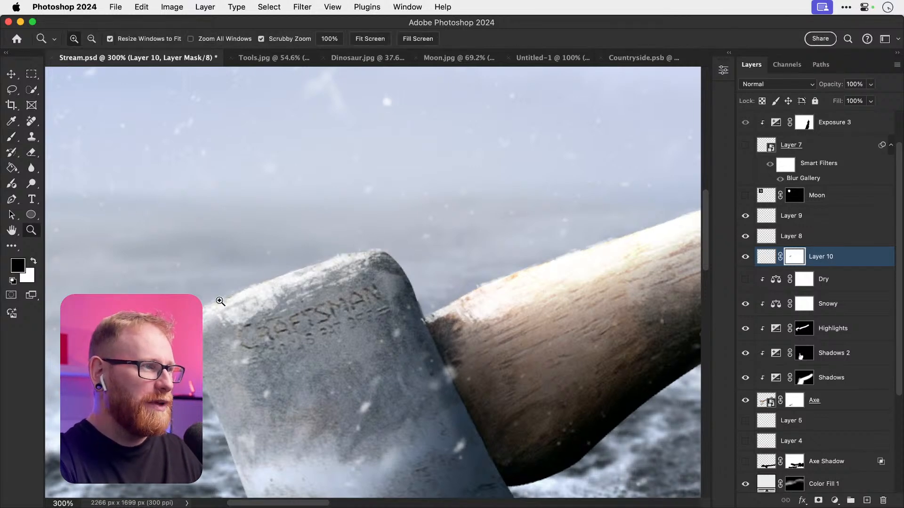
double_click(222, 303)
left_click_drag(484, 264, 204, 304)
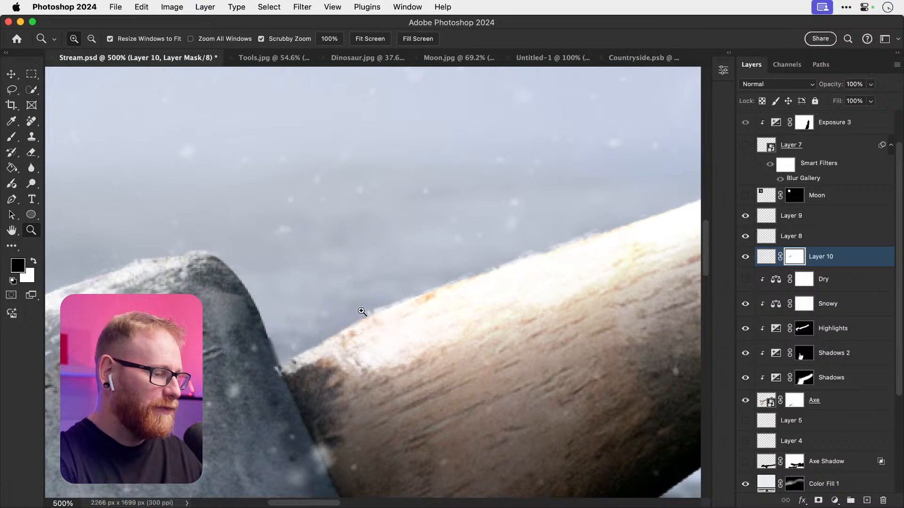
key("b")
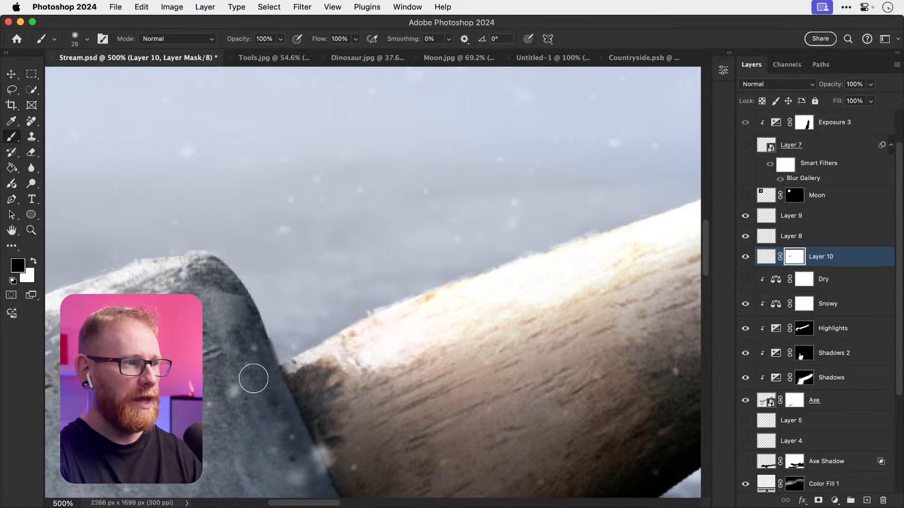
key("bracketleft")
key("bracketleft")
key("bracketleft")
key("bracketleft")
key("bracketleft")
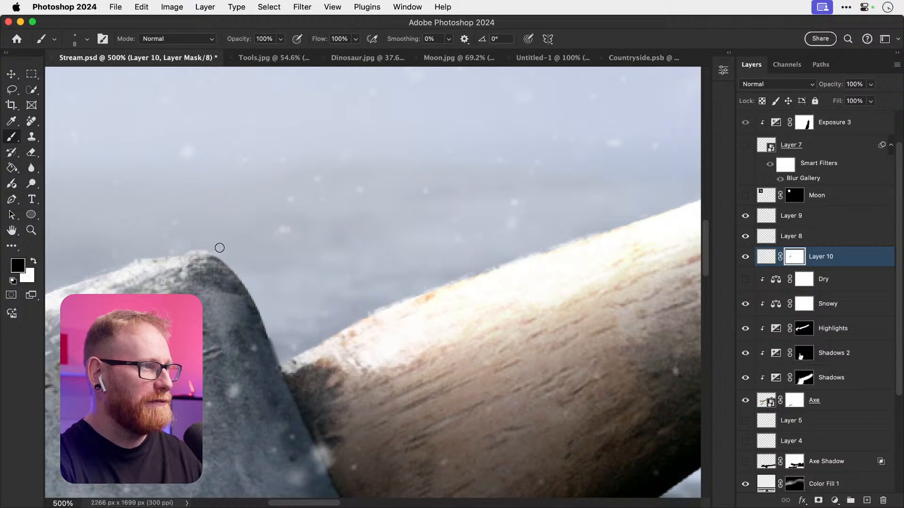
scroll(208, 240, "right", 10)
scroll(388, 281, "up", 3)
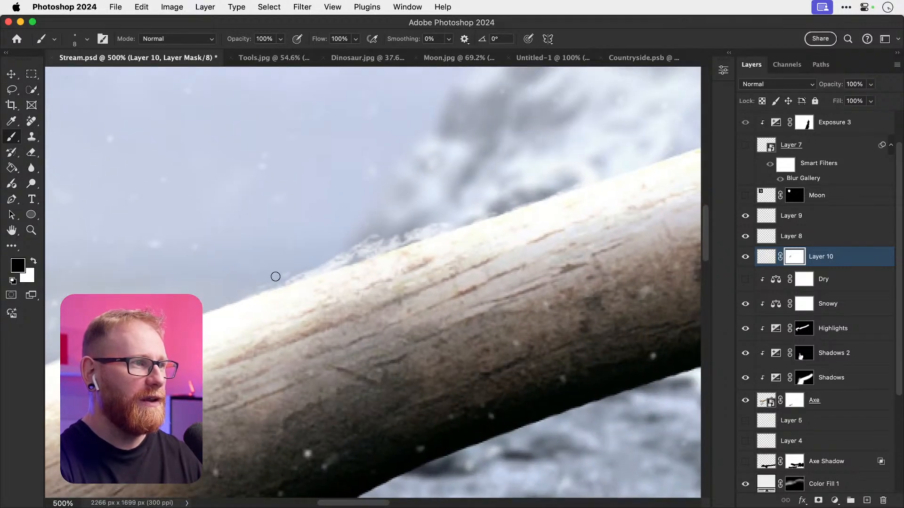
Step: Paint black on the Layer 10 mask to hide the snow spilling past the upper edge of the axe handle
mouse_move(283, 276)
left_mouse_down()
mouse_move(368, 241)
mouse_move(347, 251)
mouse_move(456, 219)
left_mouse_up()
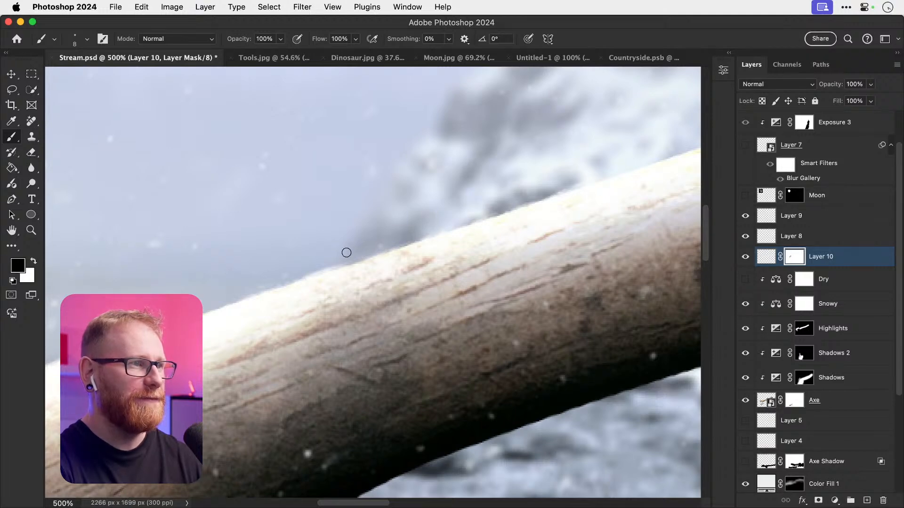
left_click_drag(620, 124, 268, 293)
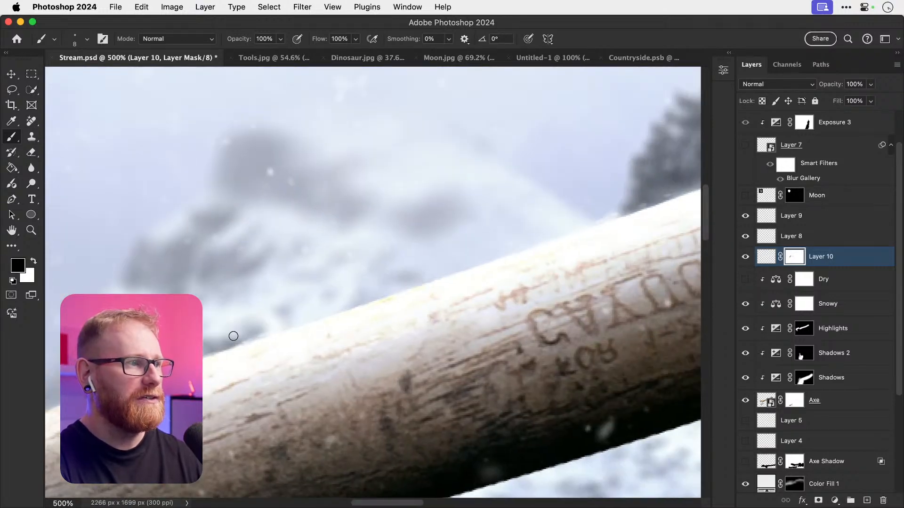
left_click_drag(233, 335, 355, 289)
left_click_drag(617, 175, 317, 287)
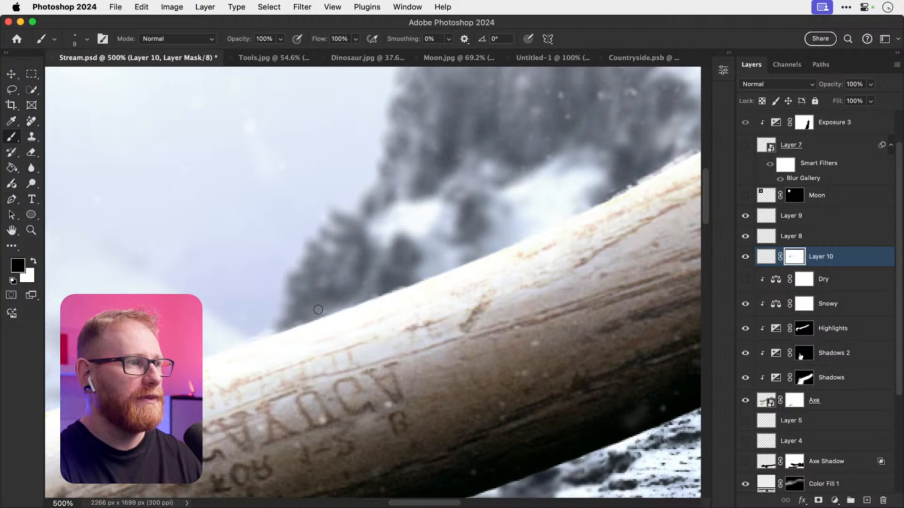
mouse_move(617, 171)
left_mouse_down()
mouse_move(284, 306)
mouse_move(400, 261)
left_mouse_up()
key("super+z")
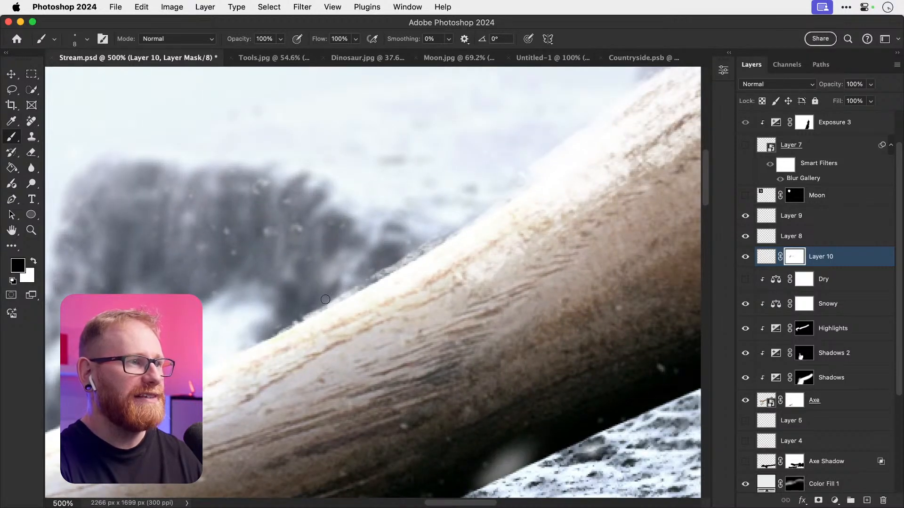
mouse_move(329, 299)
left_mouse_down()
mouse_move(456, 218)
mouse_move(339, 294)
left_mouse_up()
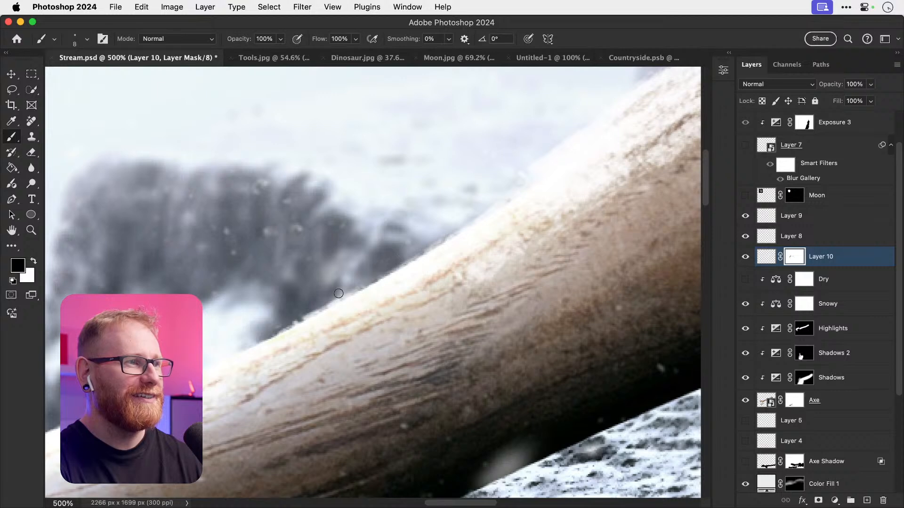
mouse_move(491, 178)
left_mouse_down()
mouse_move(230, 331)
mouse_move(478, 188)
mouse_move(499, 160)
mouse_move(524, 162)
mouse_move(432, 171)
mouse_move(522, 179)
mouse_move(440, 209)
mouse_move(514, 236)
mouse_move(461, 202)
mouse_move(473, 211)
mouse_move(464, 189)
mouse_move(511, 220)
mouse_move(526, 214)
mouse_move(562, 232)
mouse_move(573, 220)
mouse_move(559, 221)
mouse_move(551, 199)
left_mouse_up()
left_click_drag(511, 231, 466, 209)
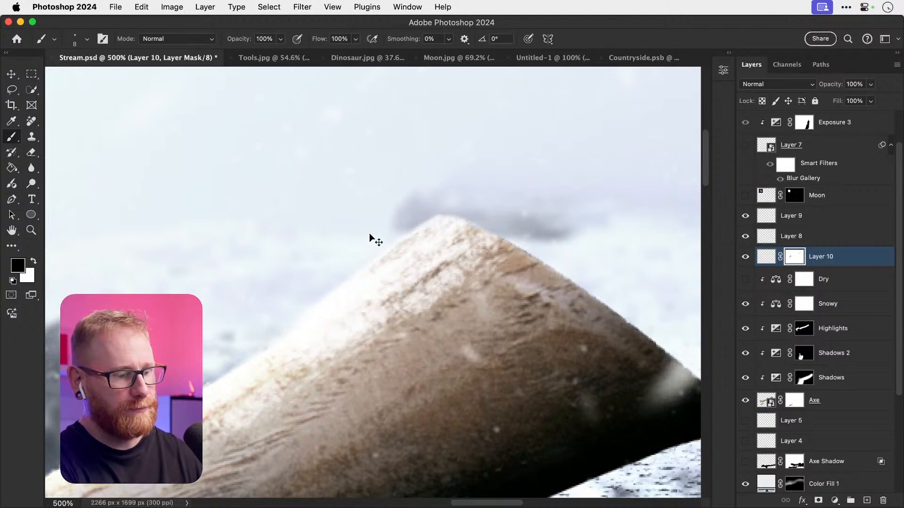
key("super+0")
key("v")
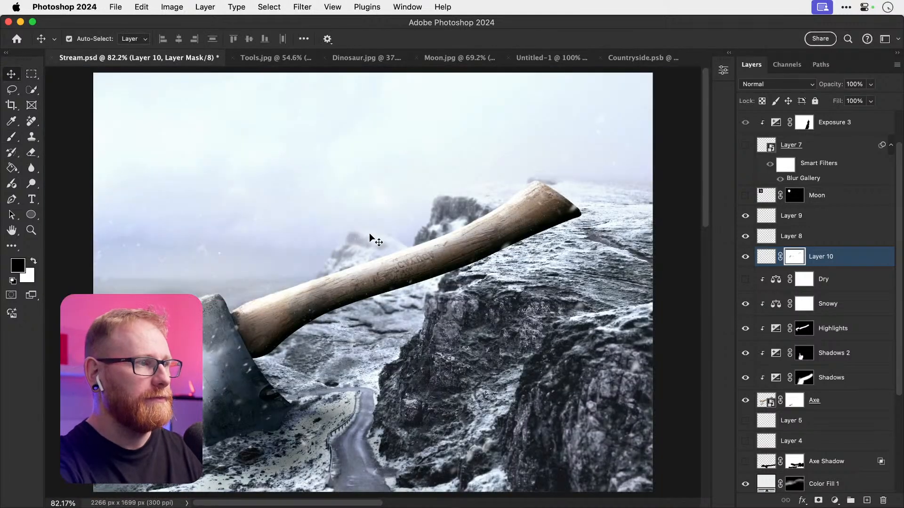
Step: Rename Layer 10 to "Settled Snow"
double_click(819, 256)
type("Settled Snow")
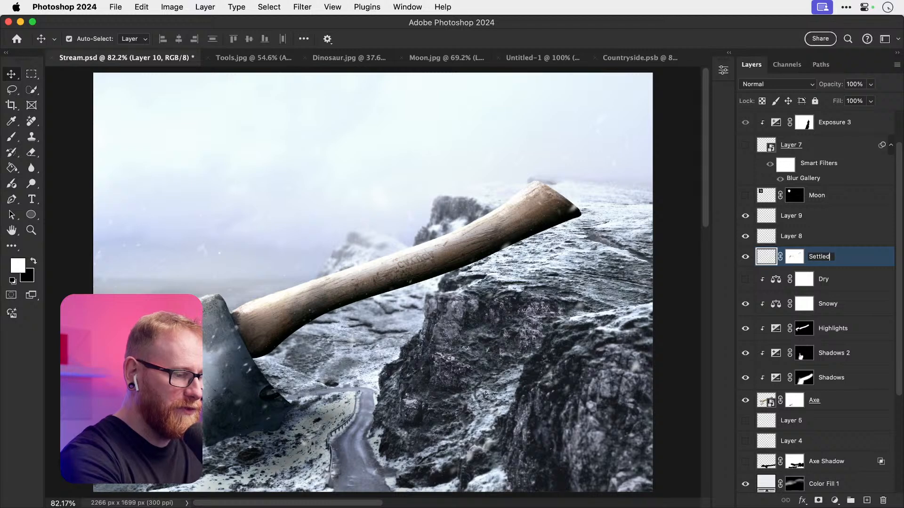
key("Return")
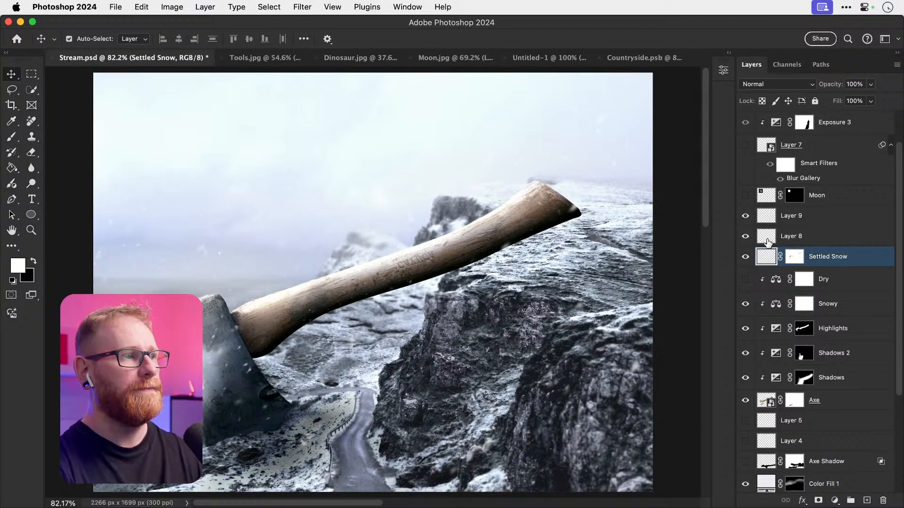
Step: Tone down the Highlights adjustment to an exposure of +0.62 and a gamma correction of 1.17
left_click(746, 329)
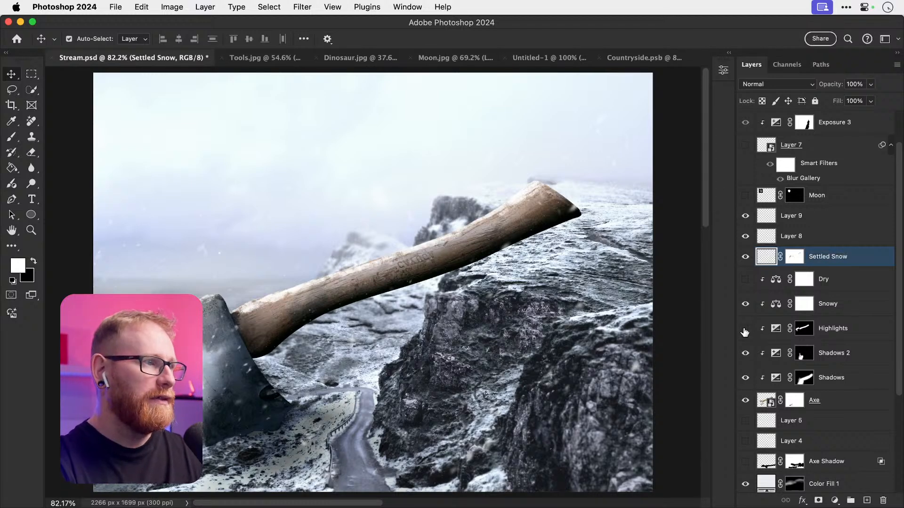
left_click(745, 329)
double_click(775, 330)
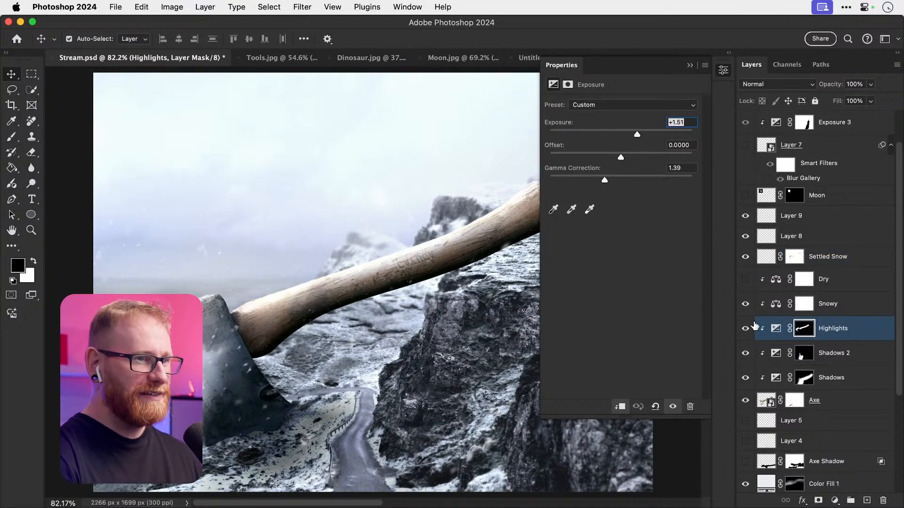
left_click(609, 180)
left_click_drag(637, 134, 627, 137)
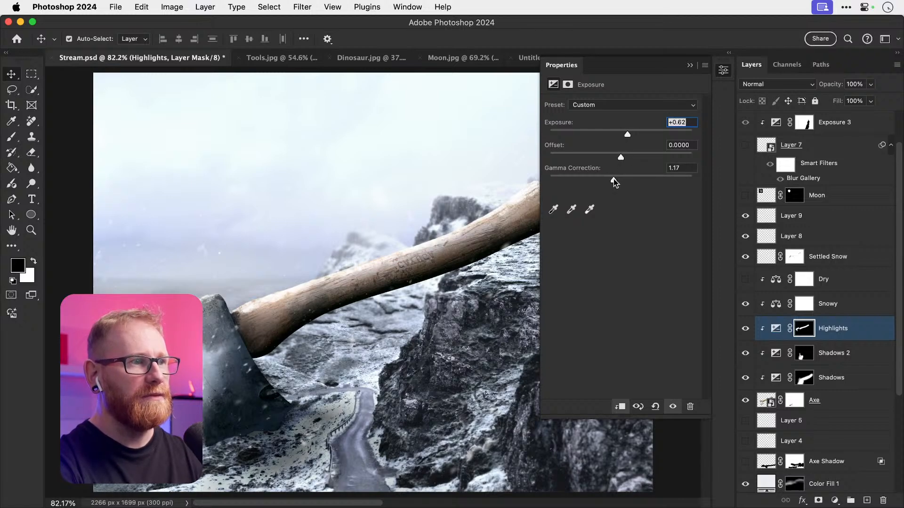
left_click(723, 71)
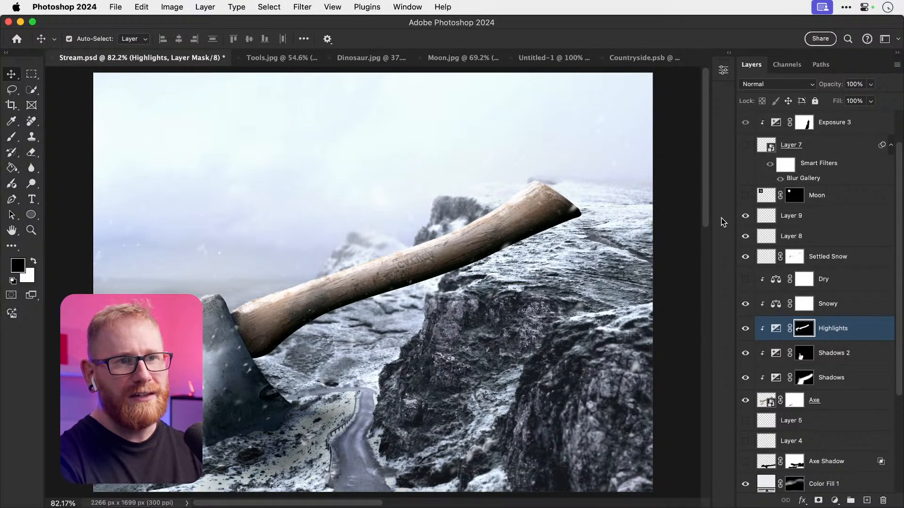
Step: Target the Settled Snow layer's pixels with white paint and choose a Snow Mts brush by searching the presets for "snow"
left_click(802, 260)
key("x")
key("b")
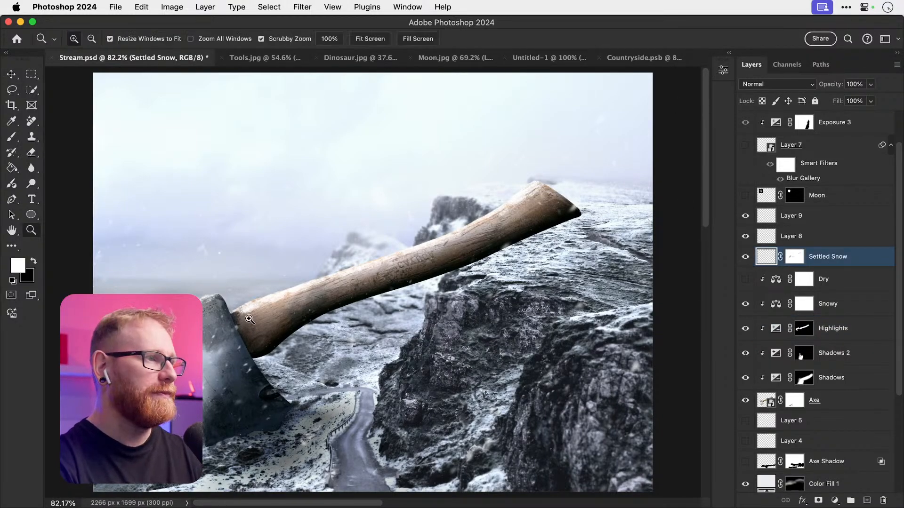
scroll(250, 320, "up", 5)
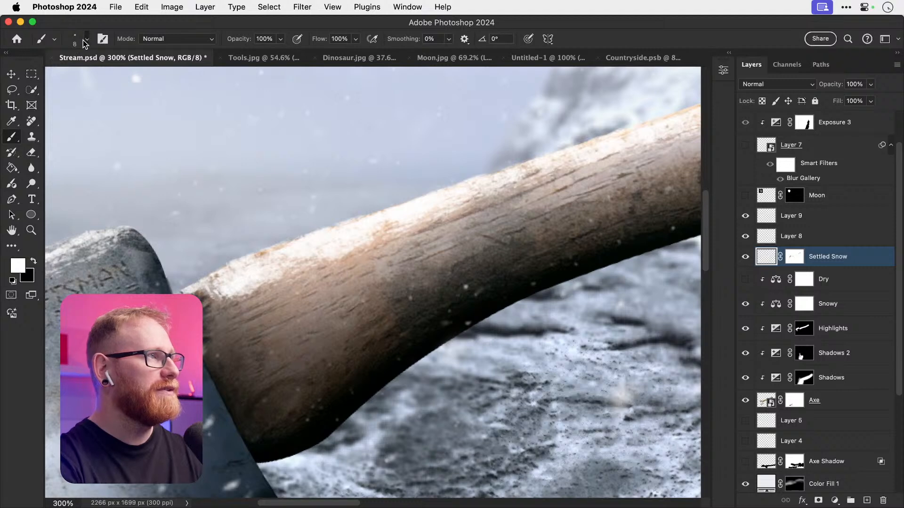
left_click(87, 40)
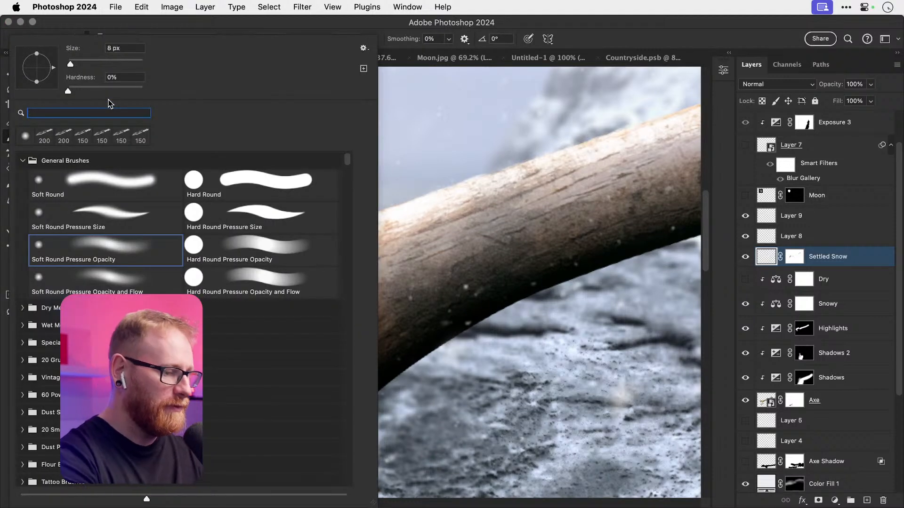
type("snow")
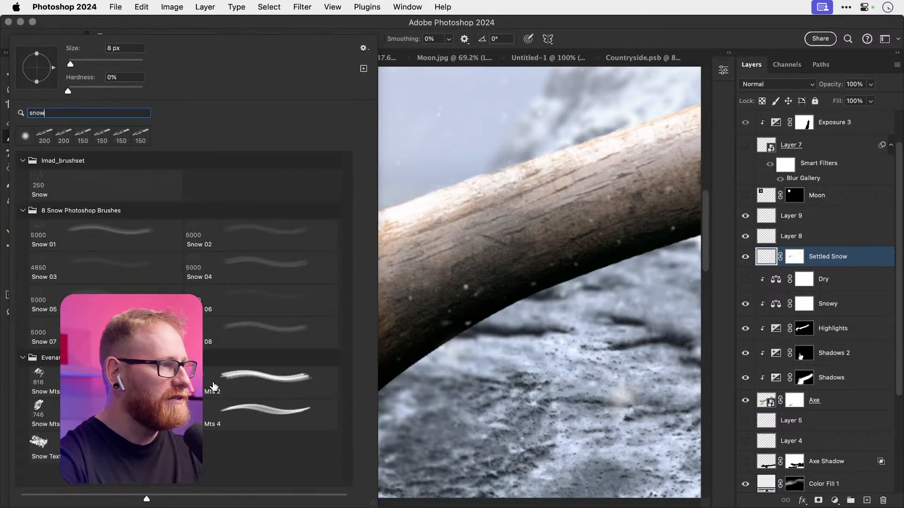
left_click(141, 379)
left_click(444, 339)
key("super+z")
Step: Shrink the snow brush to 50 px and paint white snow where the handle meets the axe head
key("[")
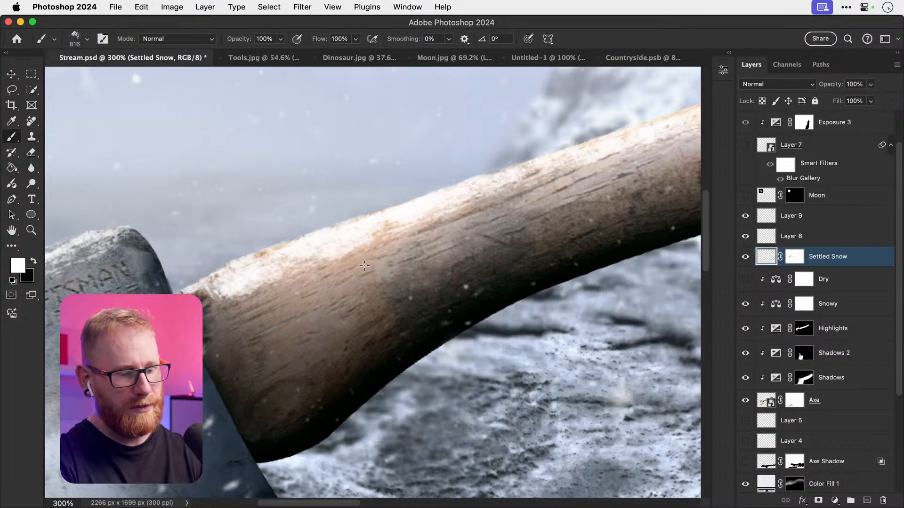
key("bracketleft")
key("bracketleft")
key("bracketleft")
key("bracketleft")
key("bracketleft")
key("bracketleft")
key("bracketleft")
key("bracketleft")
key("bracketleft")
key("bracketleft")
key("bracketleft")
key("bracketleft")
key("bracketleft")
key("bracketleft")
key("bracketleft")
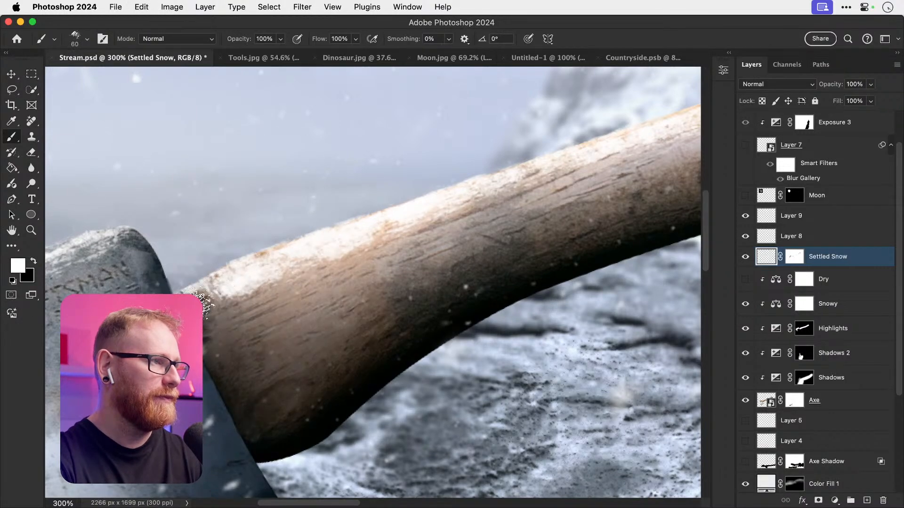
key("bracketleft")
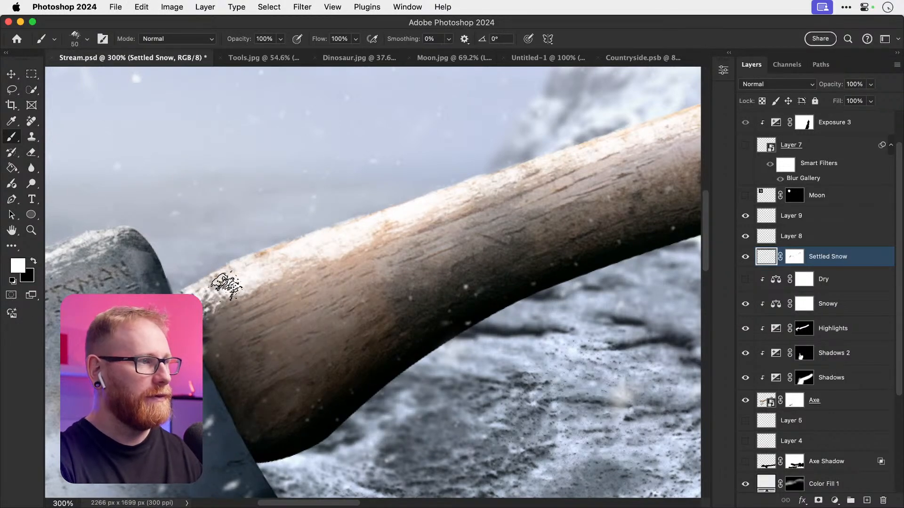
key("x")
key("x")
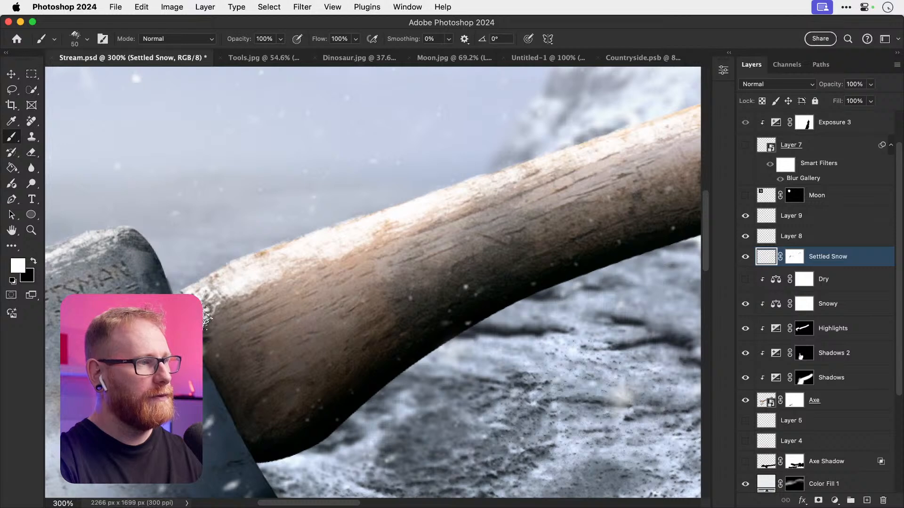
Step: Make the Settled Snow layer mask the painting target with black as the foreground colour
key("x")
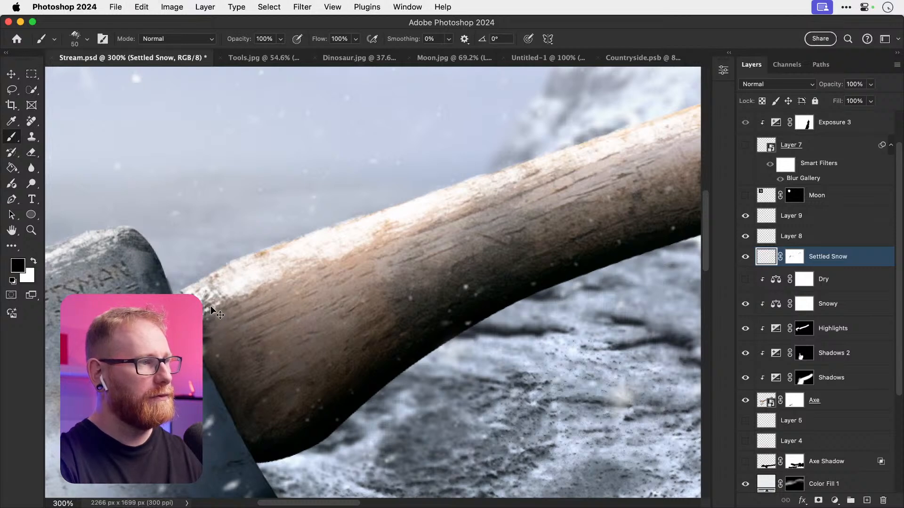
left_click(776, 259, "super")
key("x")
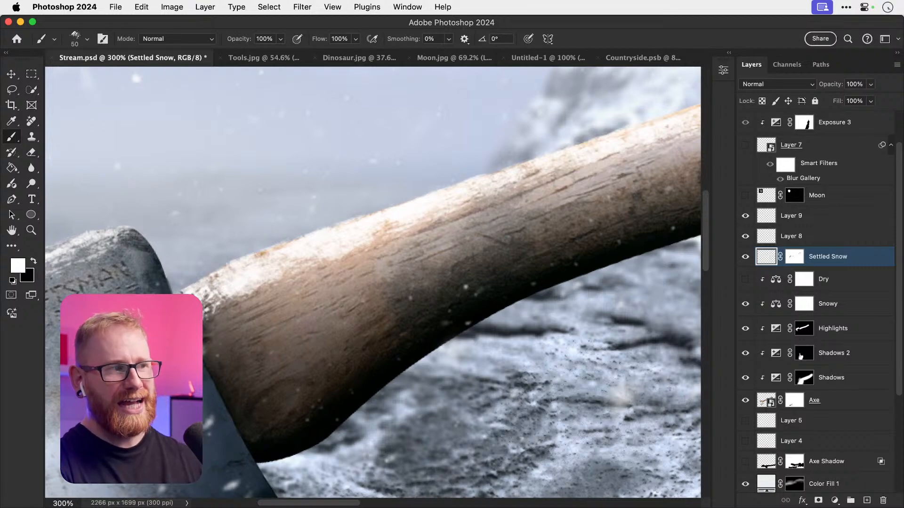
left_click(795, 257)
key("x")
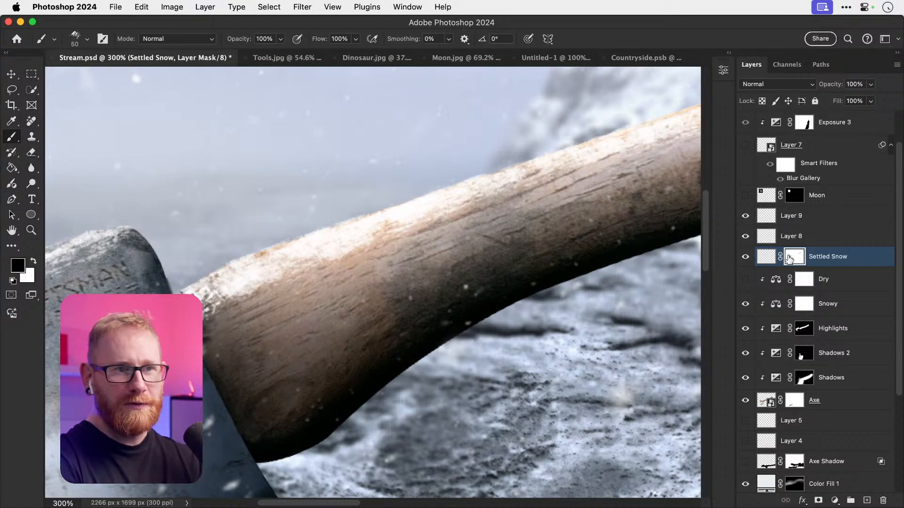
left_click(770, 259)
left_click(795, 261)
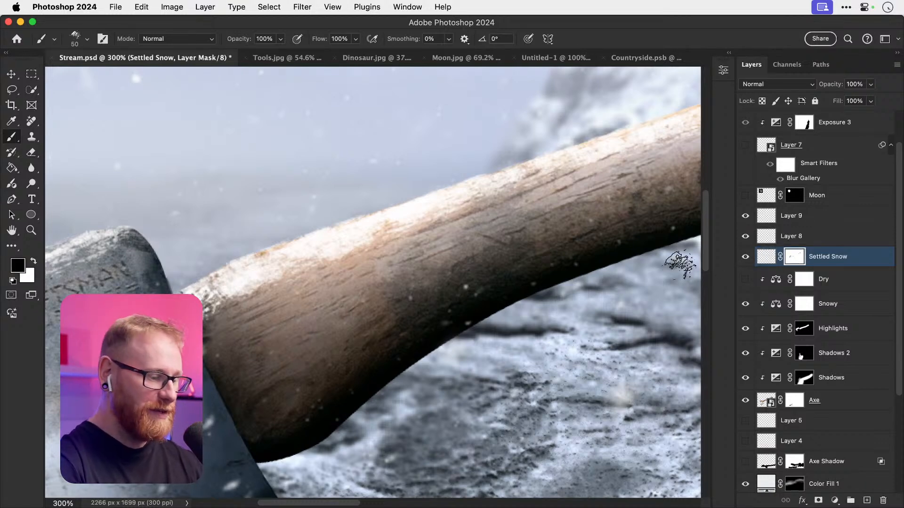
Step: Fit the whole image in view with the Move tool active and save the document
key("v")
key("super+0")
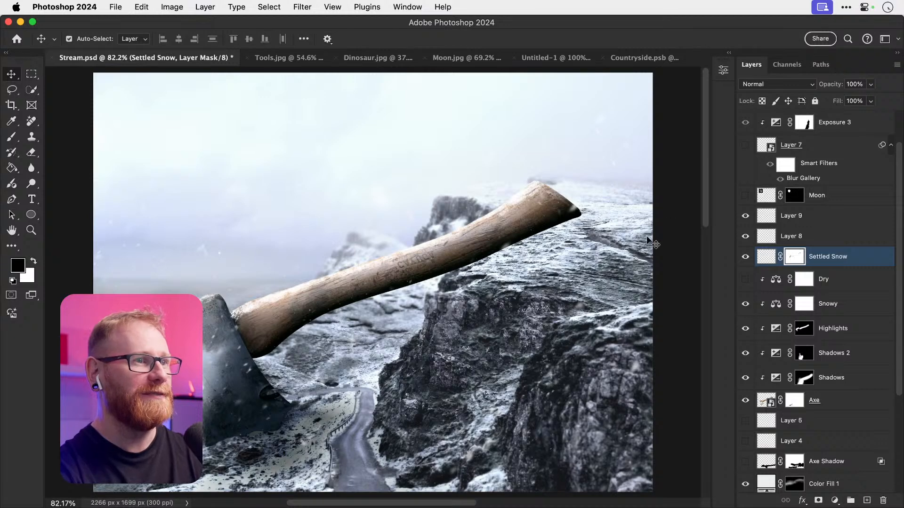
key("super+s")
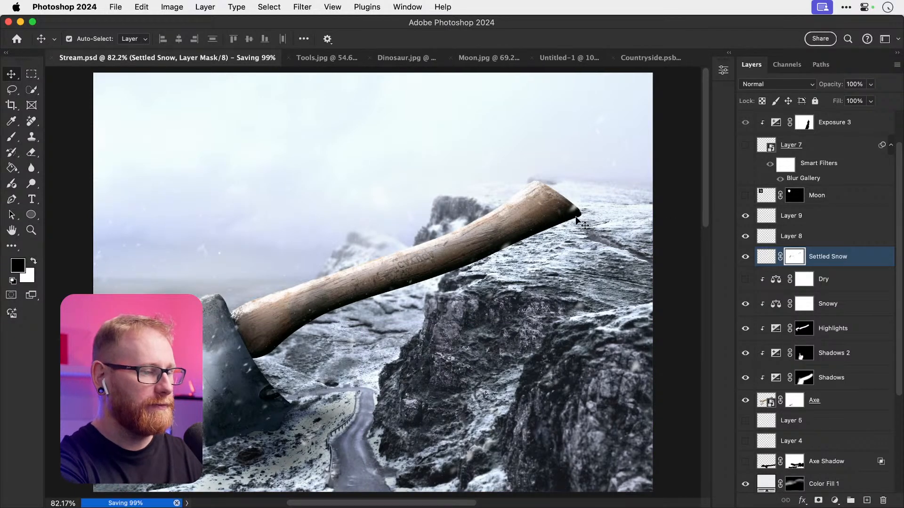
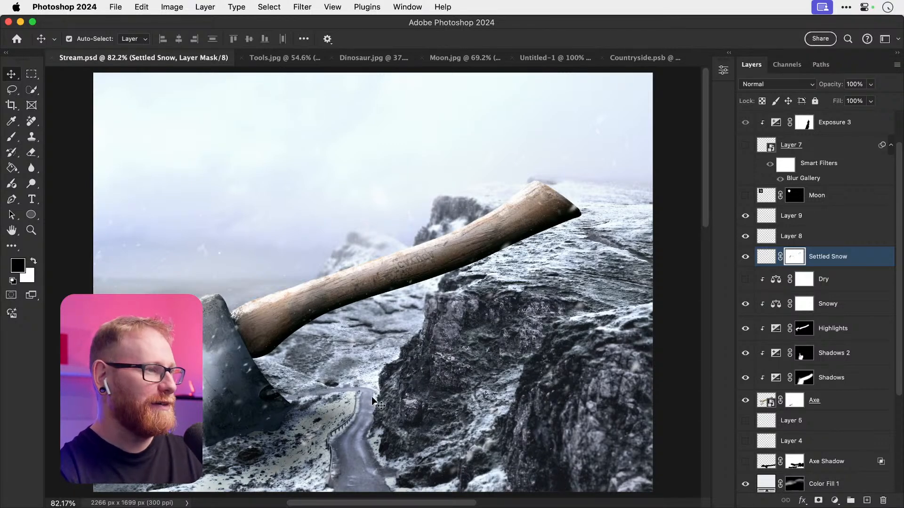
Step: Soften the Shadows 2 adjustment on the axe by raising its exposure and setting its gamma correction to 0.67
scroll(845, 311, "down", 3)
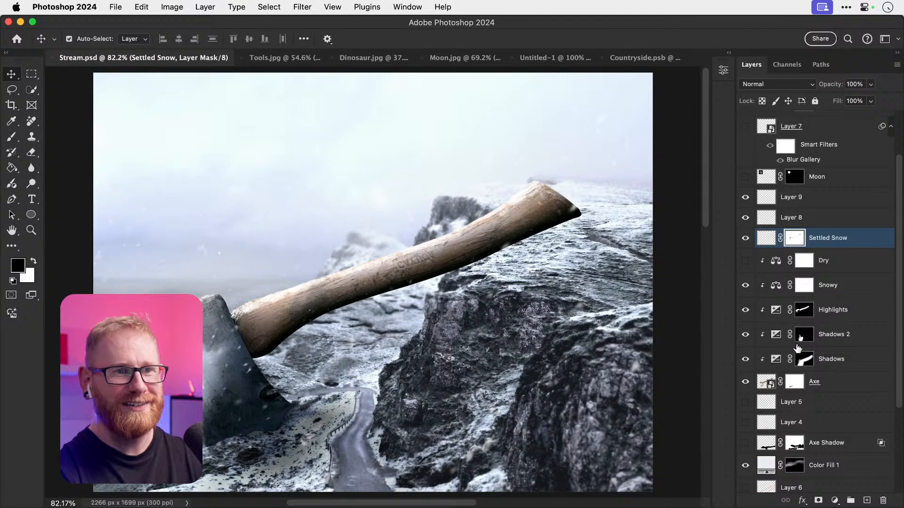
left_click(745, 306)
left_click(746, 306)
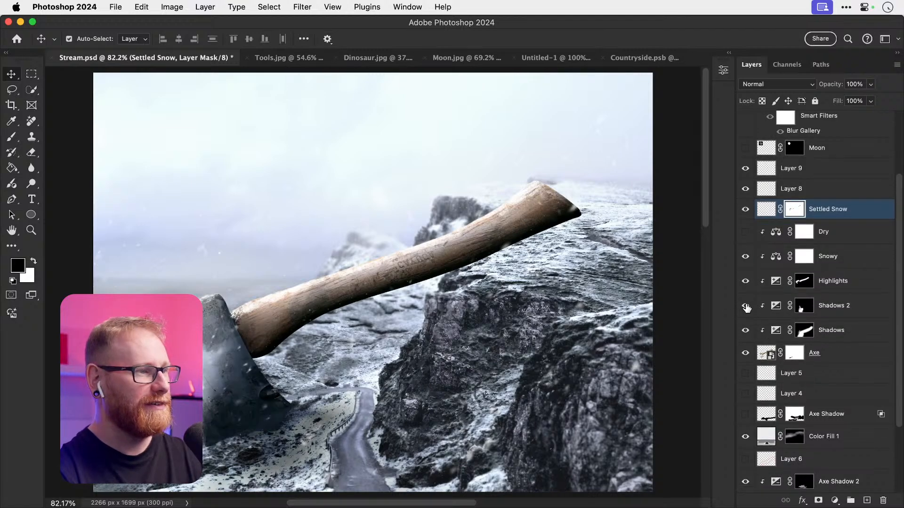
double_click(775, 307)
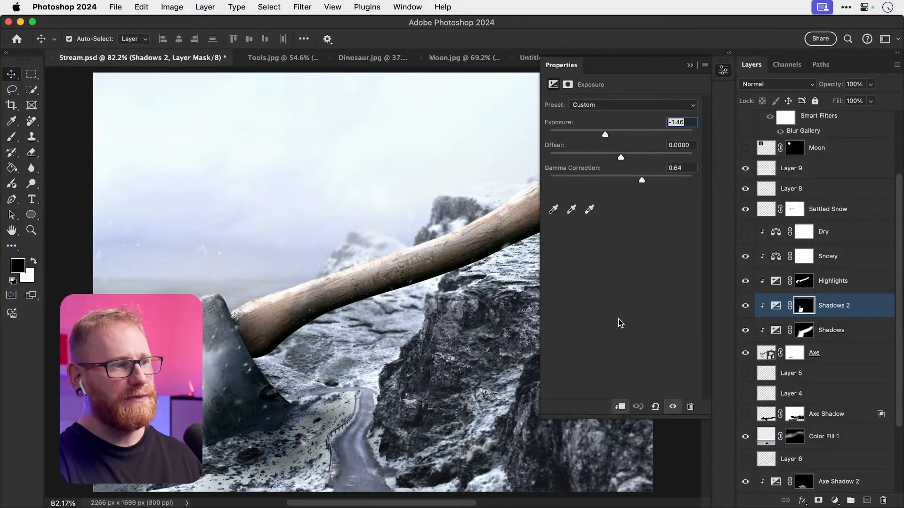
left_click_drag(610, 135, 611, 135)
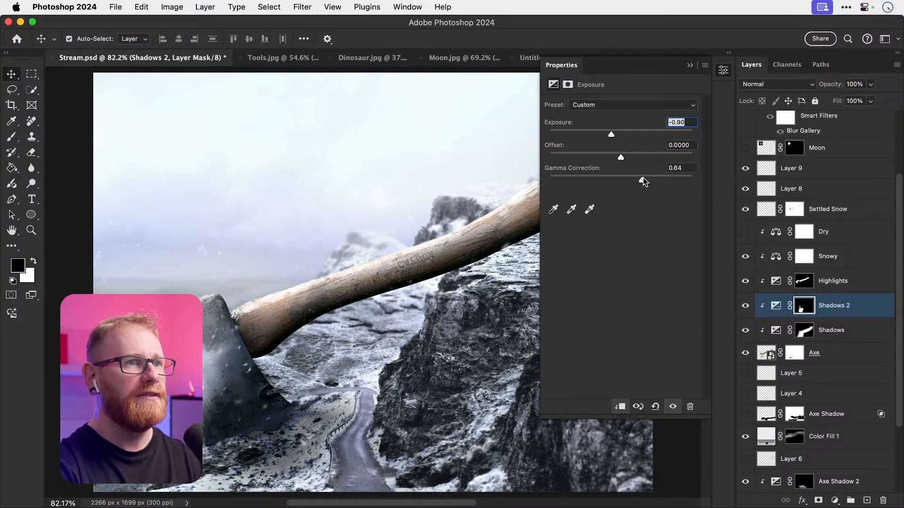
mouse_move(642, 180)
left_mouse_down()
mouse_move(632, 181)
mouse_move(636, 173)
left_mouse_up()
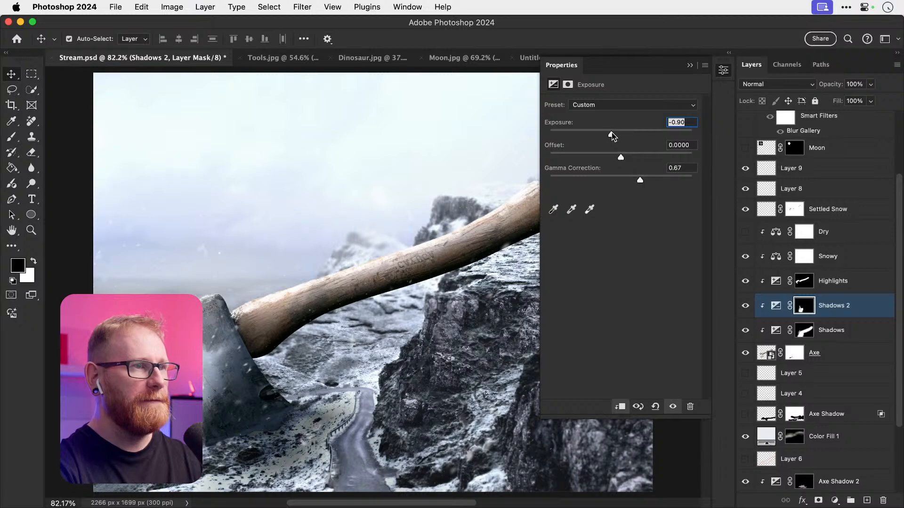
left_click_drag(612, 136, 609, 136)
left_click(721, 74)
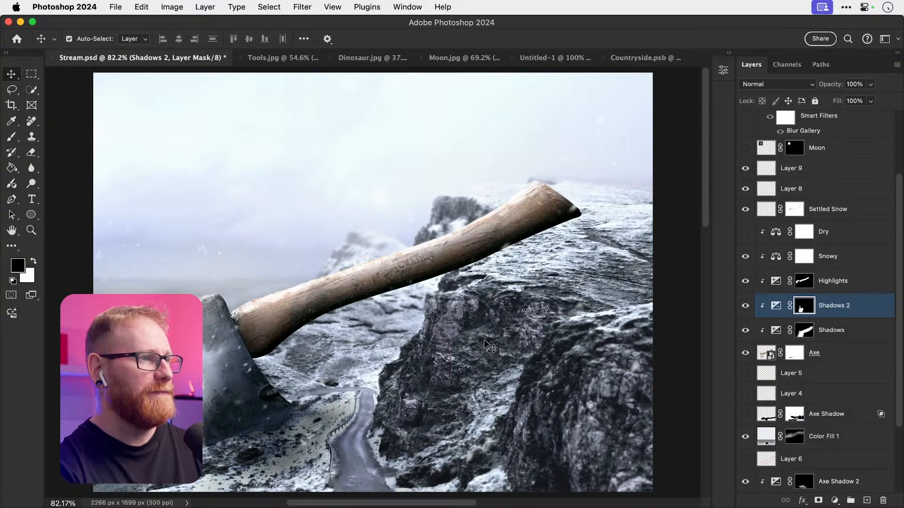
scroll(817, 366, "down", 5)
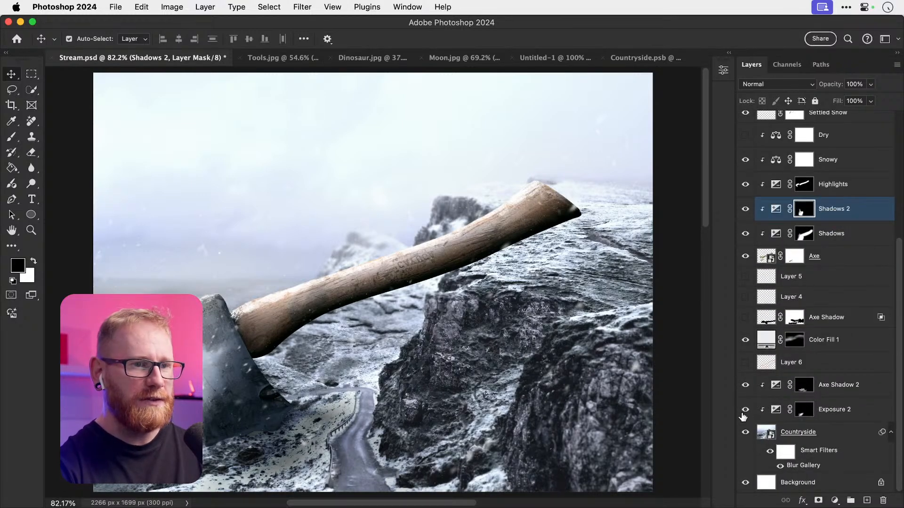
Step: Inspect the Hue/Saturation 1 adjustment inside the Countryside smart object, and save the main composite after closing it
double_click(768, 433)
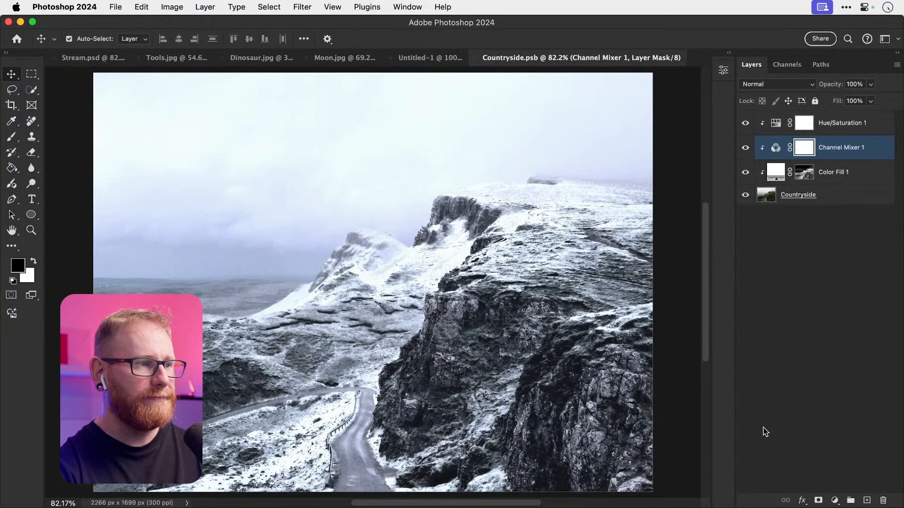
left_click(746, 124)
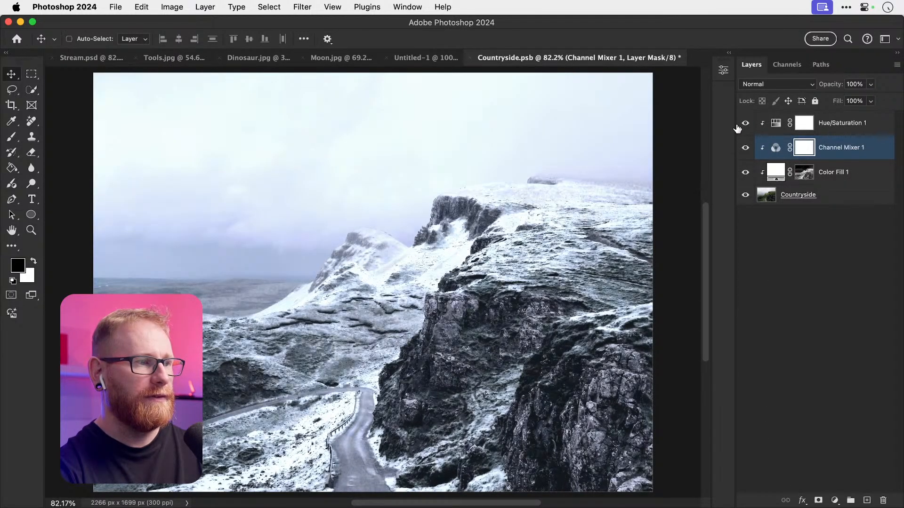
key("super+w")
left_click(466, 232)
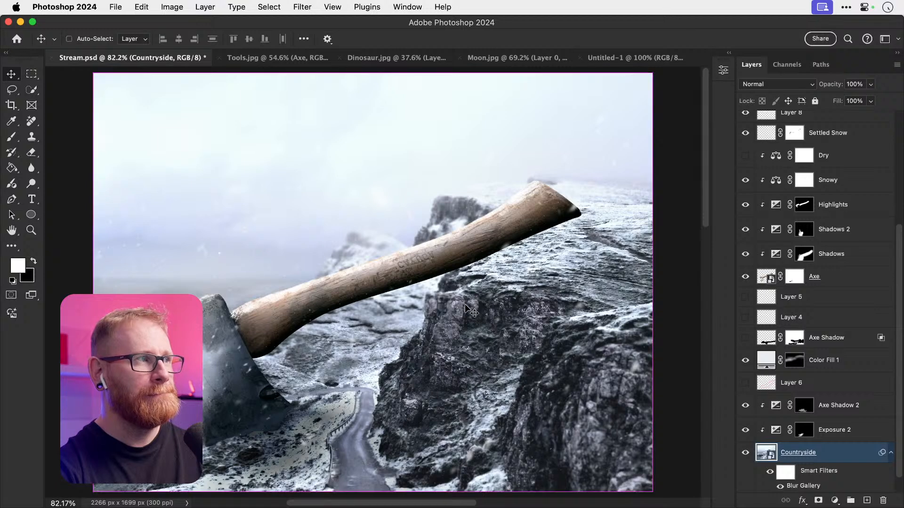
key("super+s")
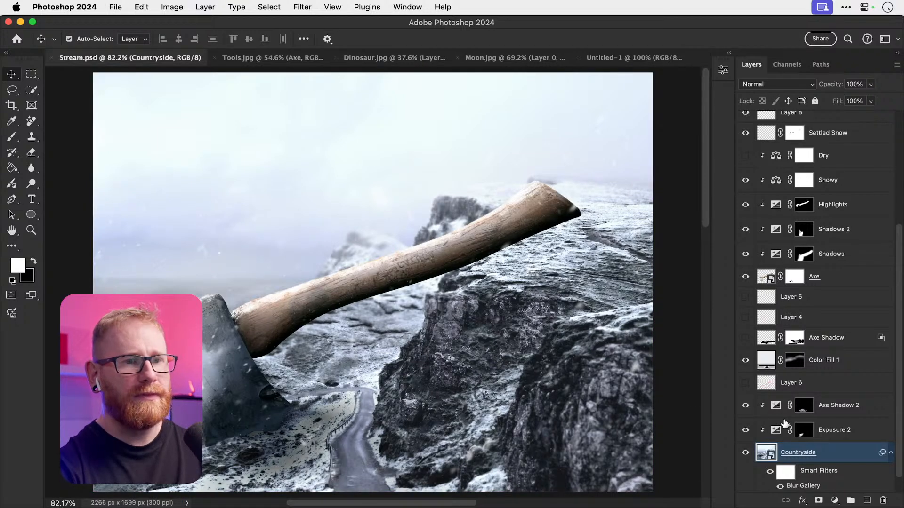
Step: Compare the axe shadows by hiding the Axe Shadow 2 and Exposure 2 adjustments and showing the original Axe Shadow layer
left_click(745, 406)
left_click(745, 406)
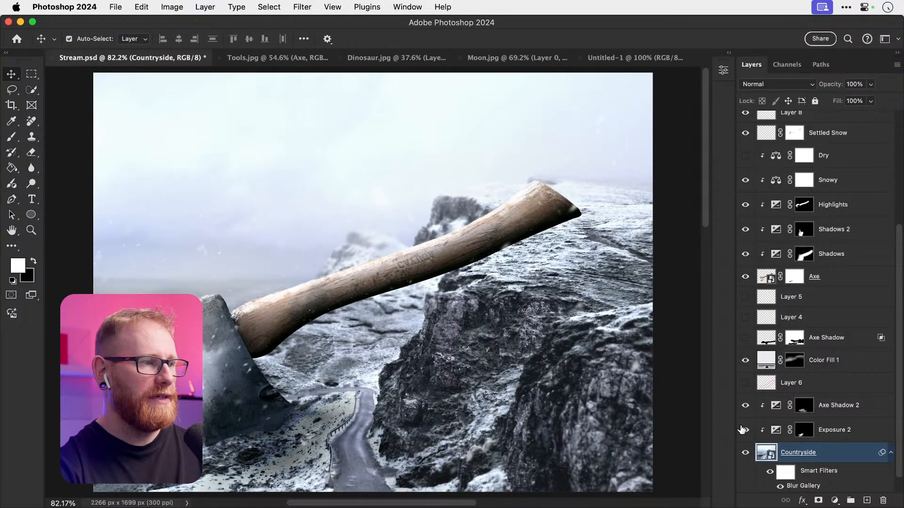
left_click(745, 430)
left_click(745, 406)
left_click(745, 383)
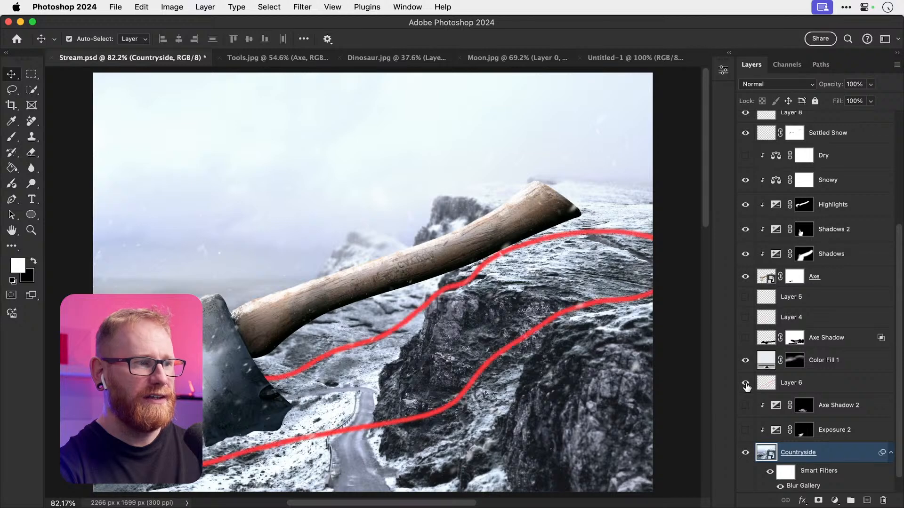
left_click(746, 384)
left_click(746, 338)
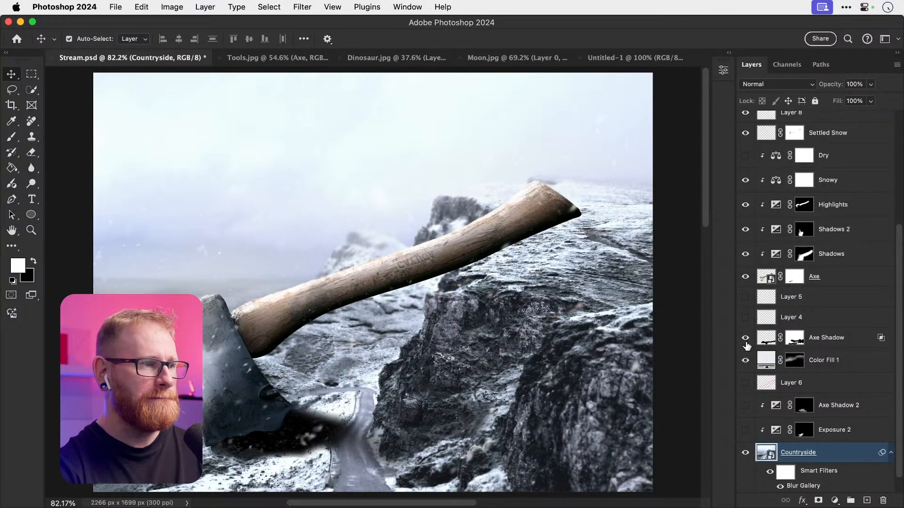
Step: Set the Axe Shadow layer to Multiply and adjust the dark end of its Underlying Layer Blend If range
left_click(829, 344)
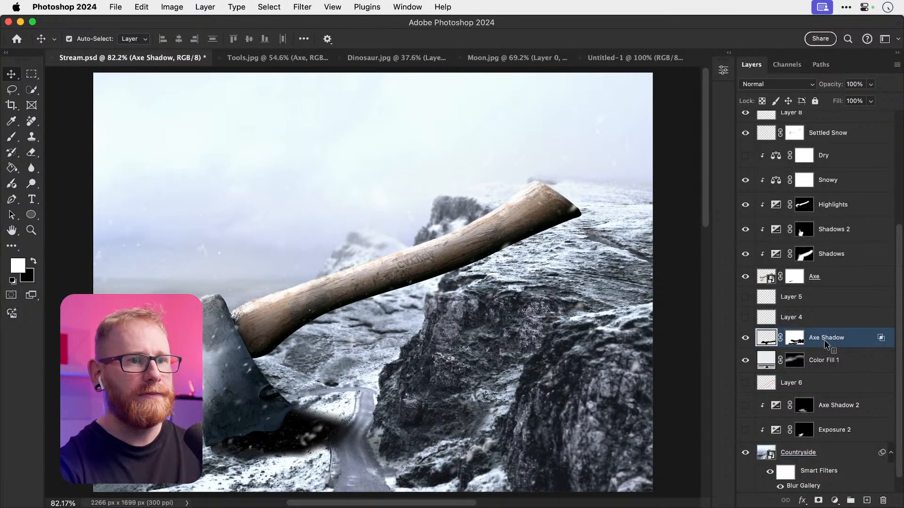
left_click(783, 88)
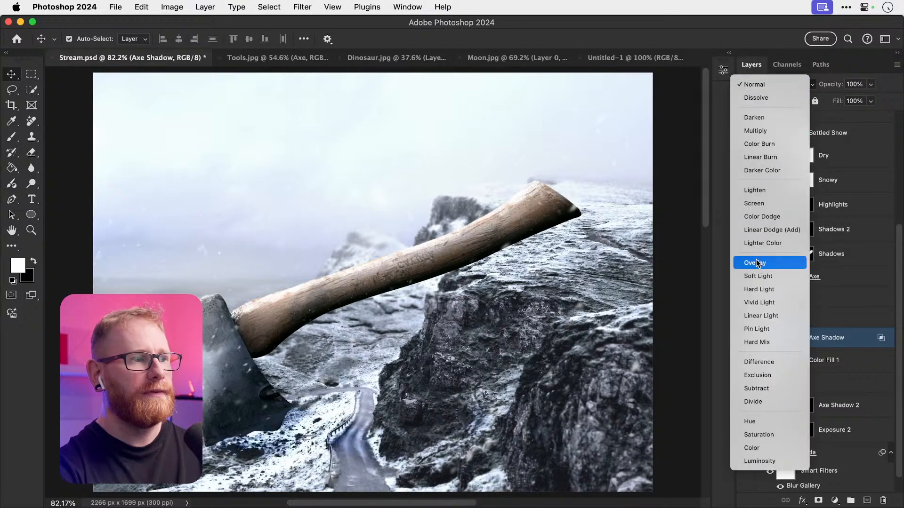
left_click(758, 131)
right_click(837, 338)
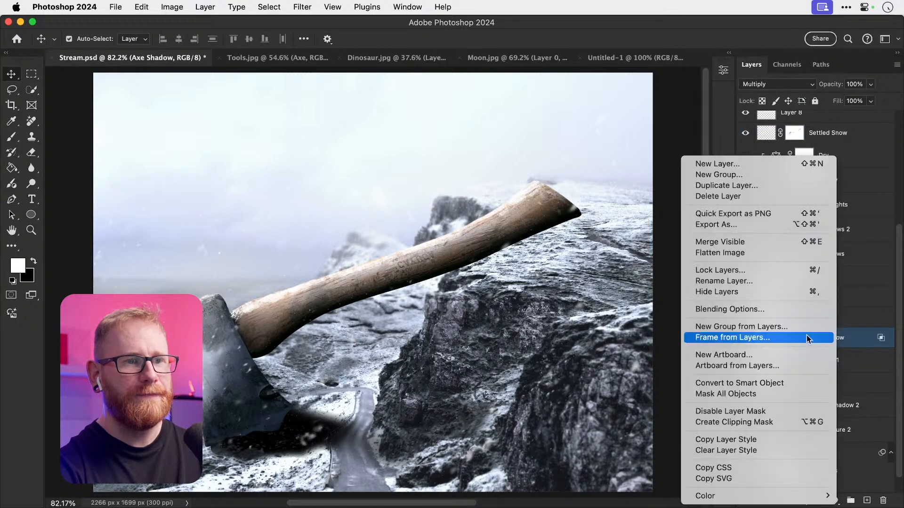
left_click(735, 310)
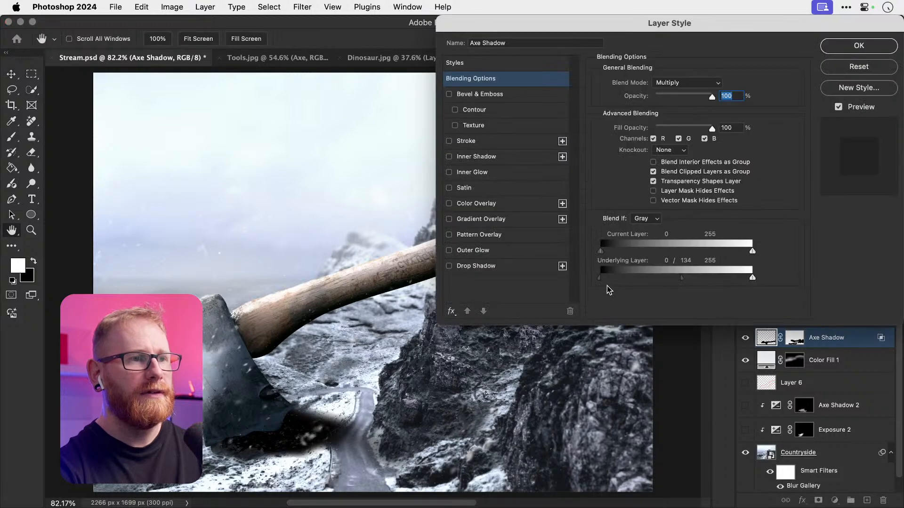
left_click_drag(672, 281, 683, 277)
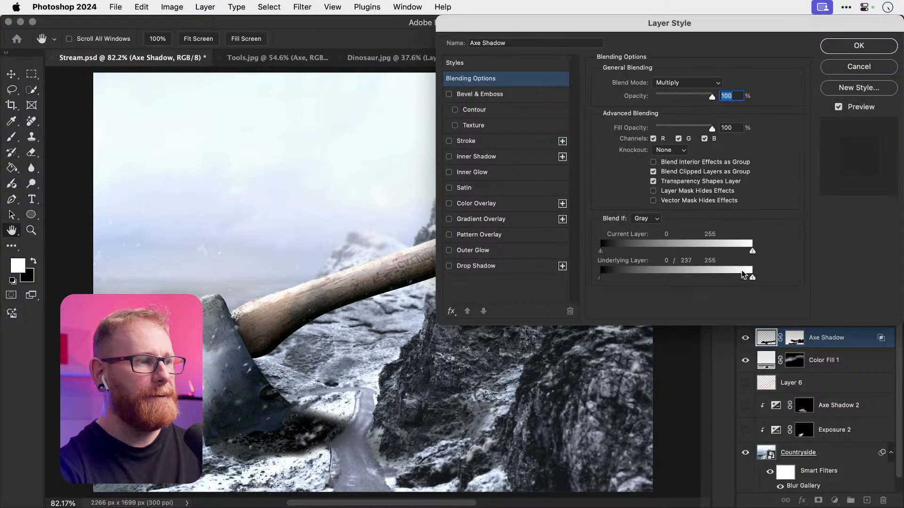
key("Return")
Step: Hide the Axe Shadow layer and turn the Axe Shadow 2 and Exposure 2 adjustments back on
left_click(745, 337)
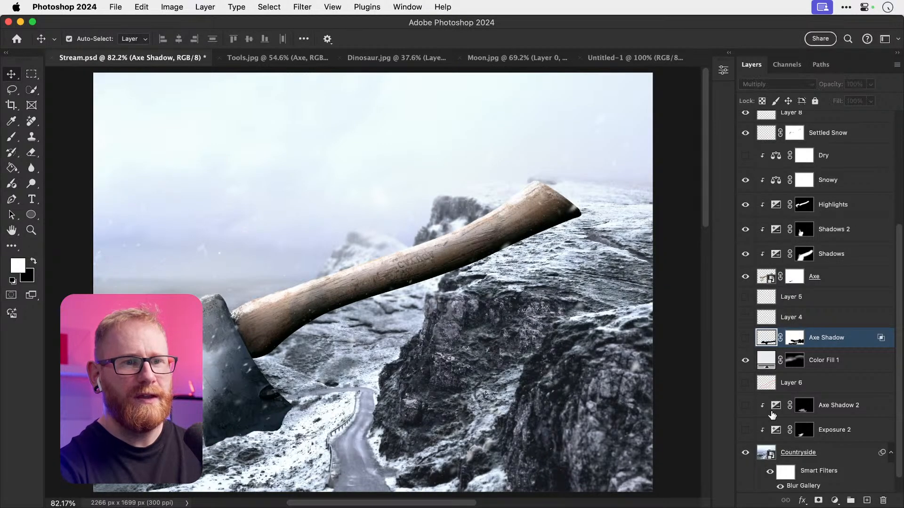
left_click(745, 405)
left_click(745, 430)
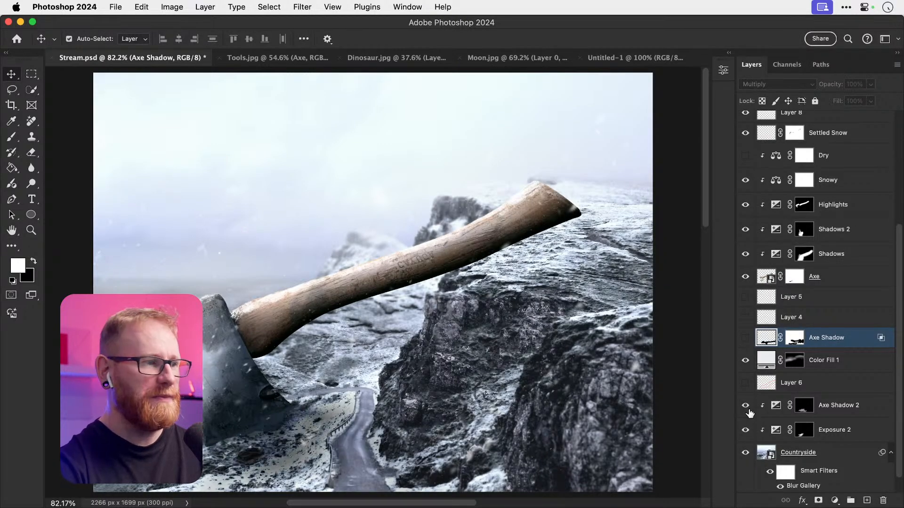
Step: Preview other blend modes for the Exposure 2 adjustment and compare the ground with the adjustment hidden and shown
left_click(846, 408)
left_click(836, 436)
key("x")
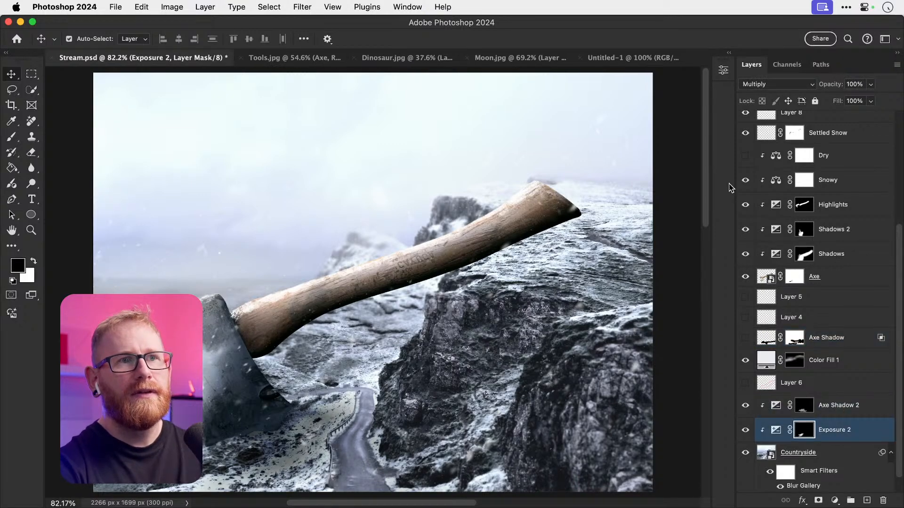
left_click(771, 89)
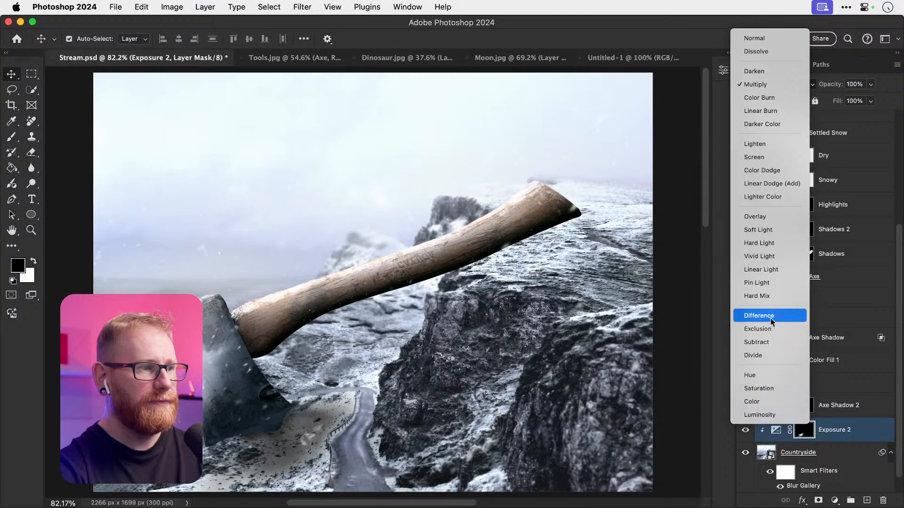
left_click(852, 429)
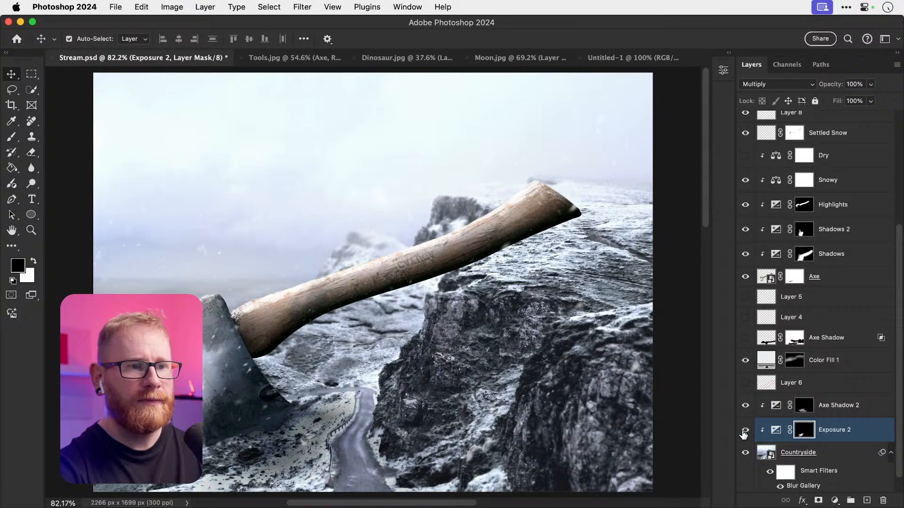
left_click(744, 431)
left_click(744, 431)
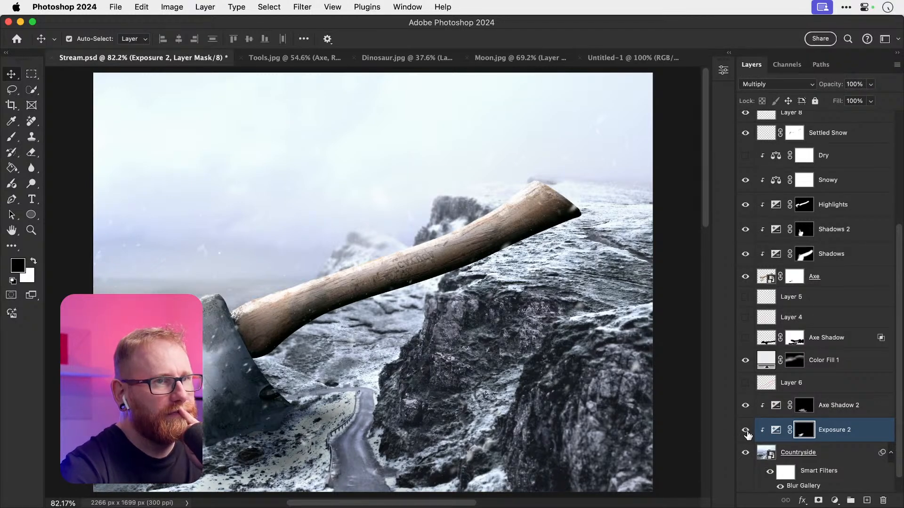
Step: Add a Photo Filter adjustment above the Exposure 3 layer and set it to Cooling Filter (80)
scroll(805, 303, "up", 5)
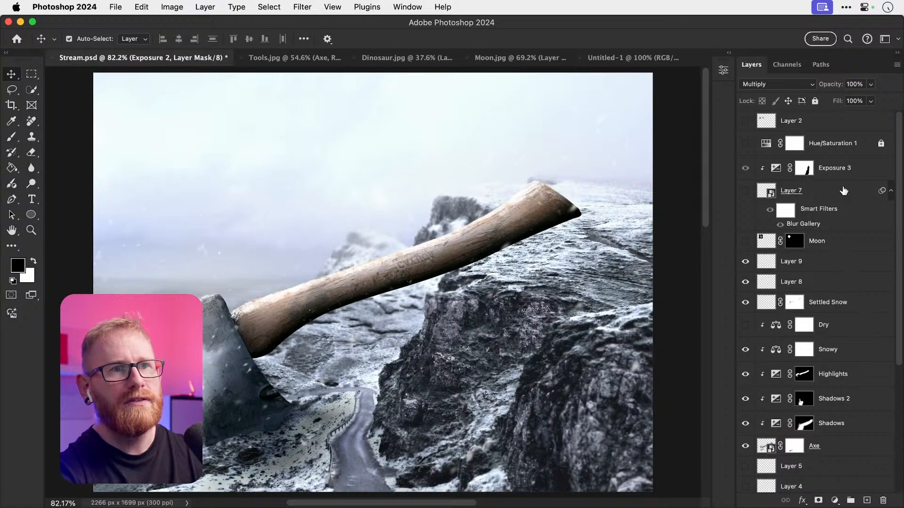
left_click(836, 178)
left_click(835, 499)
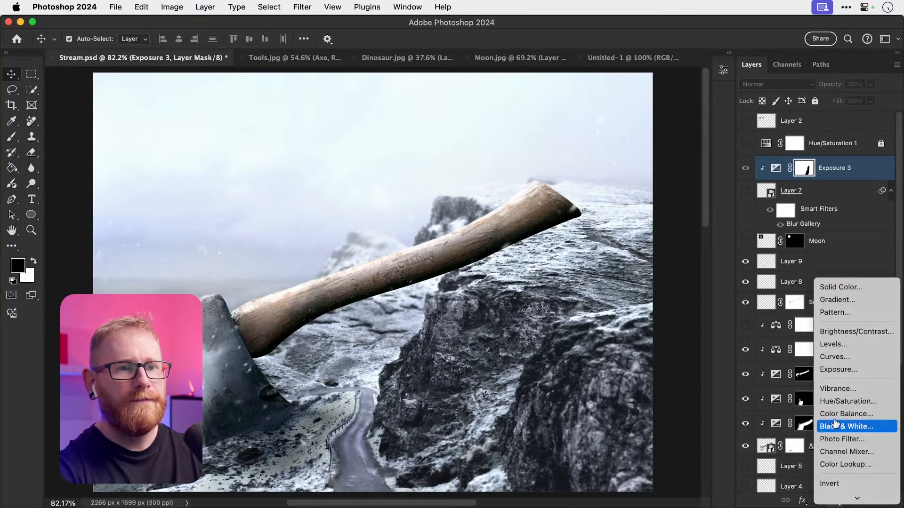
left_click(857, 439)
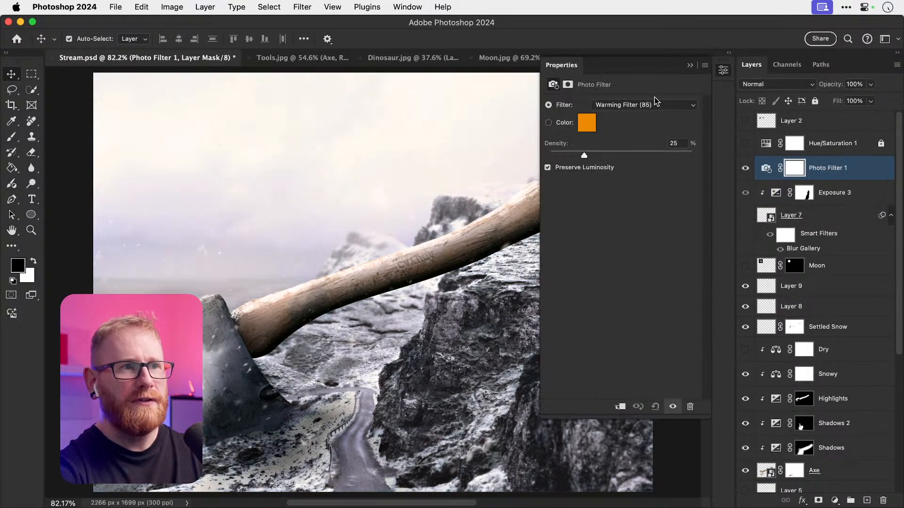
left_click(654, 104)
left_click(643, 132)
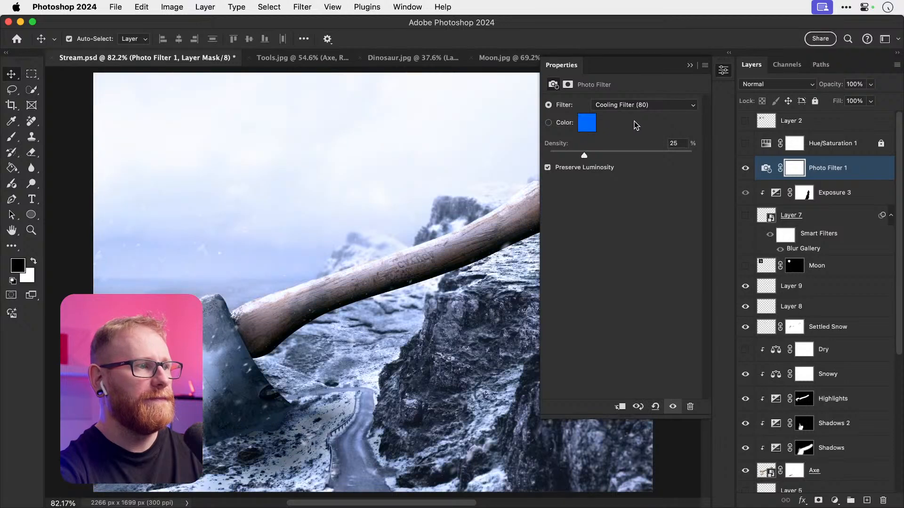
Step: Try the Cooling Filter (LBB), Cooling Filter (82) and Warming Filter (85) presets on the photo filter
left_click(637, 105)
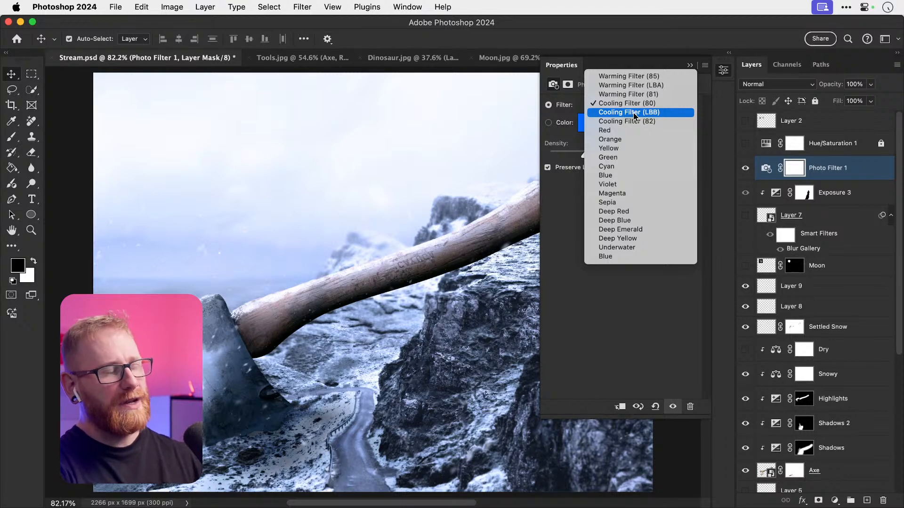
left_click(639, 112)
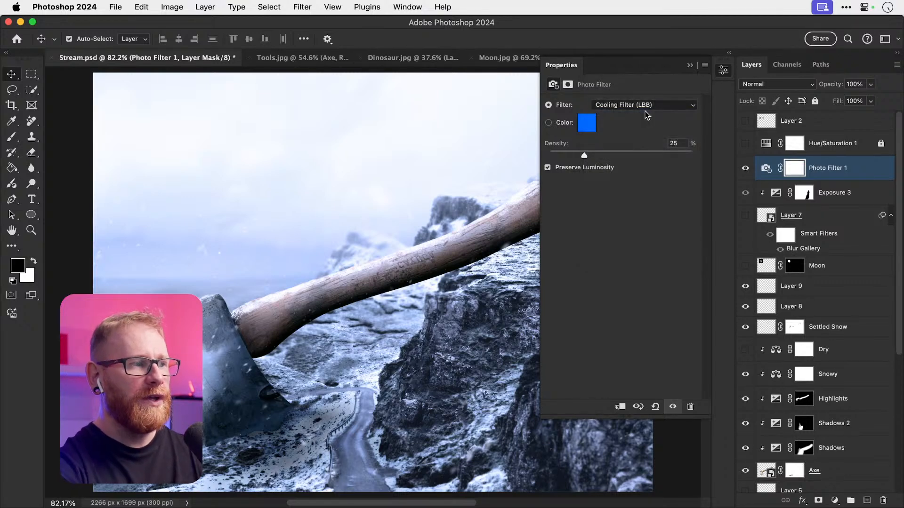
left_click(628, 105)
left_click(631, 114)
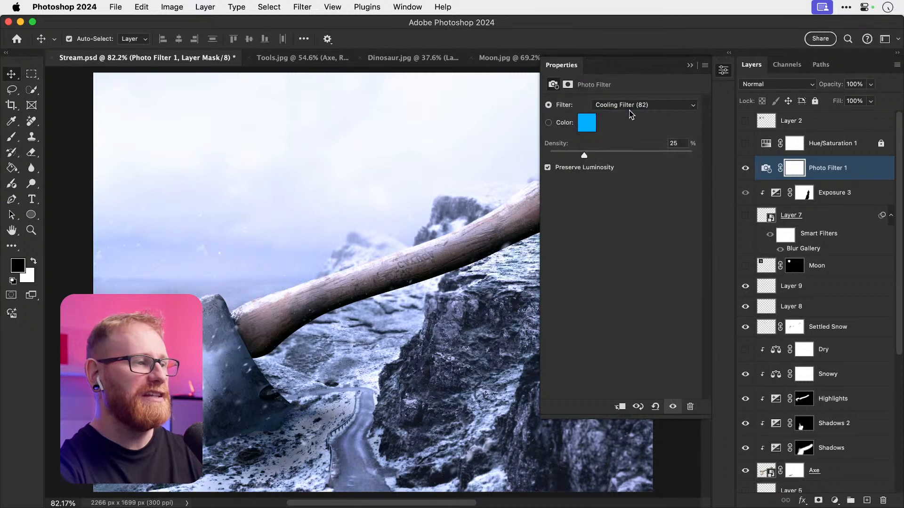
left_click(635, 105)
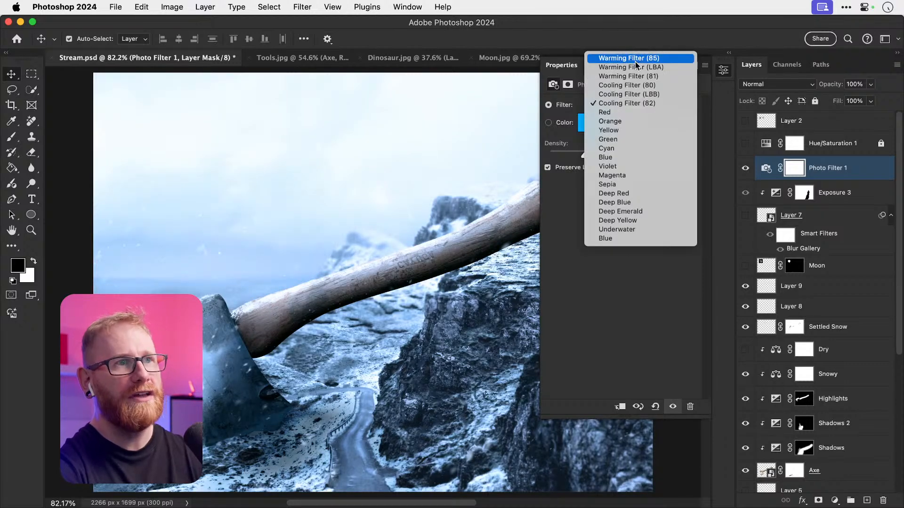
left_click(635, 59)
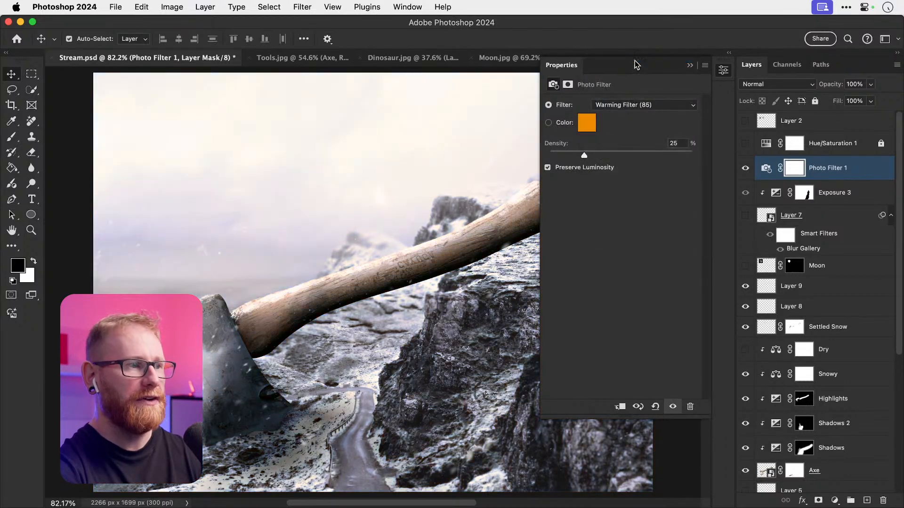
Step: Set the photo filter to Cooling Filter (82) at 15% density and compare the image with and without it
left_click(638, 106)
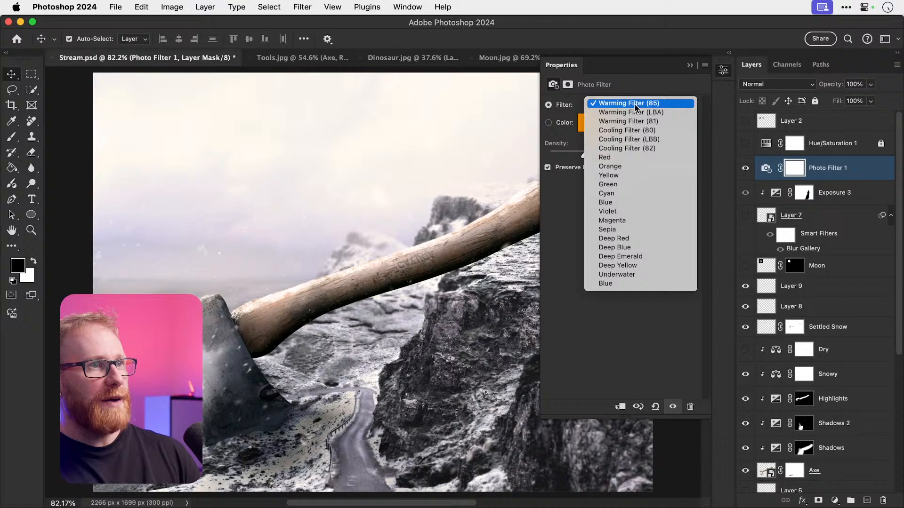
left_click(623, 141)
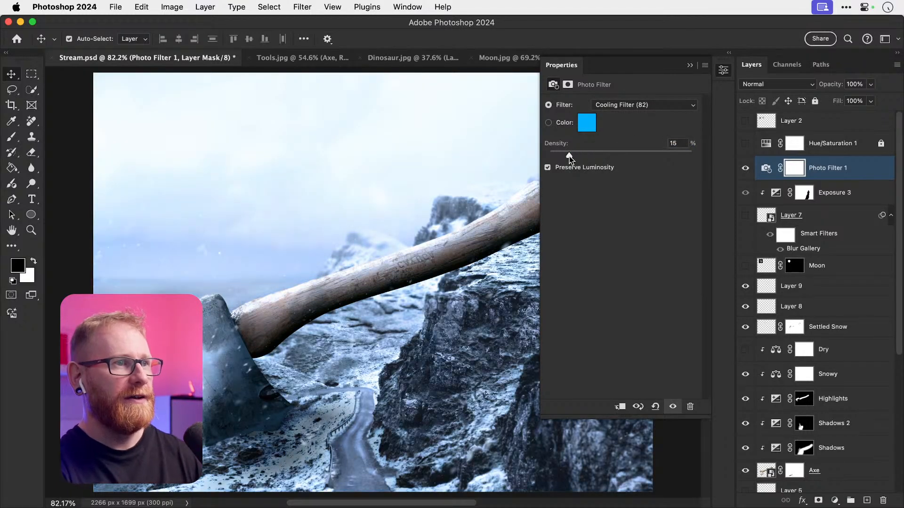
left_click(745, 169)
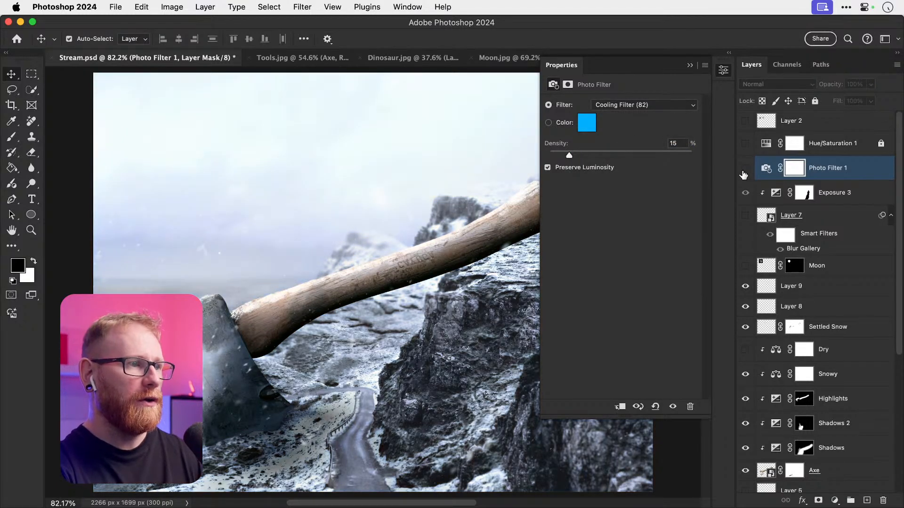
left_click(745, 168)
Step: Set the photo filter's density to 10%, compare the image with and without it, and close its settings
double_click(676, 143)
type("10")
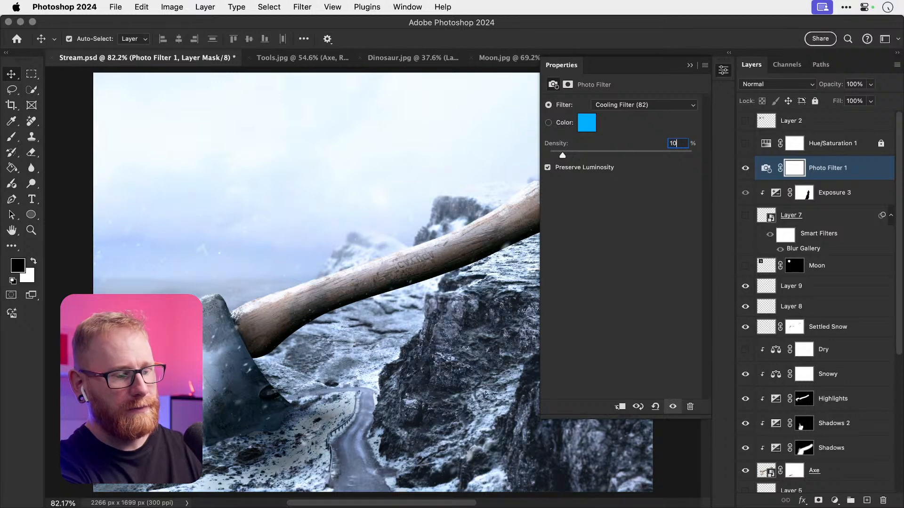
key("Return")
left_click(745, 169)
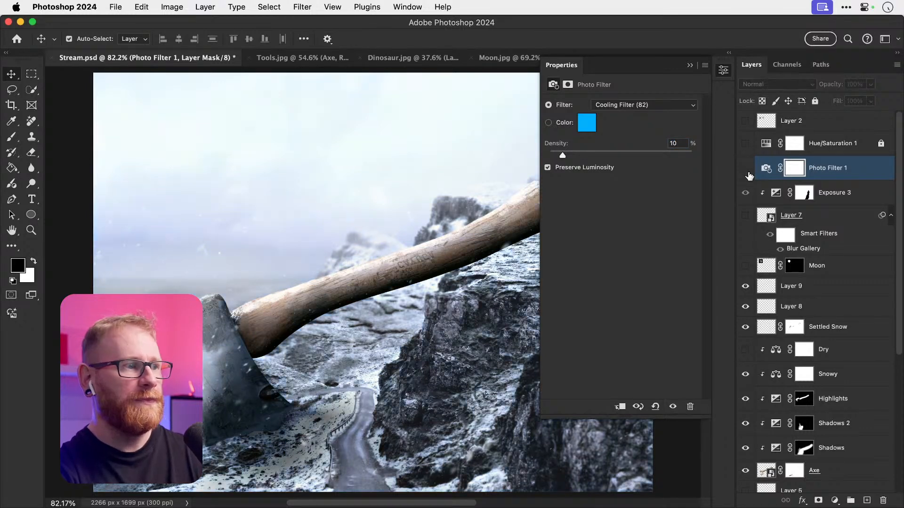
left_click(744, 171)
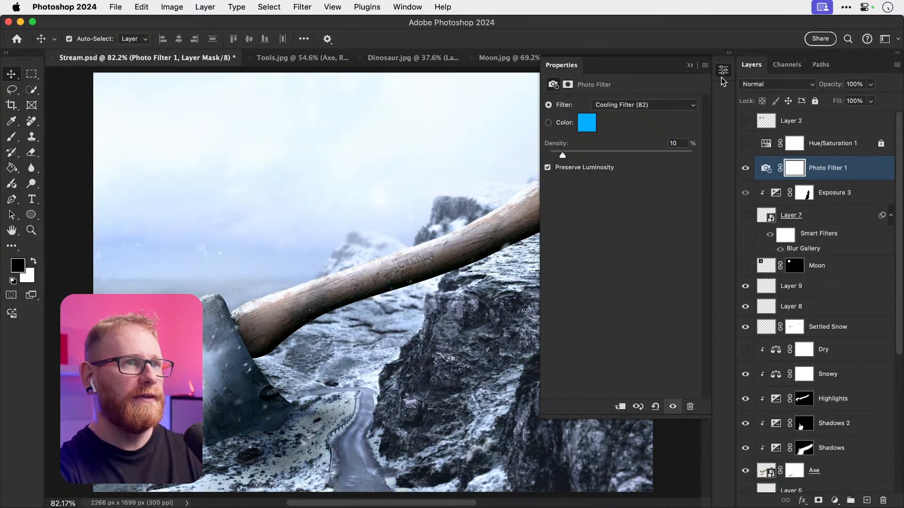
left_click(722, 74)
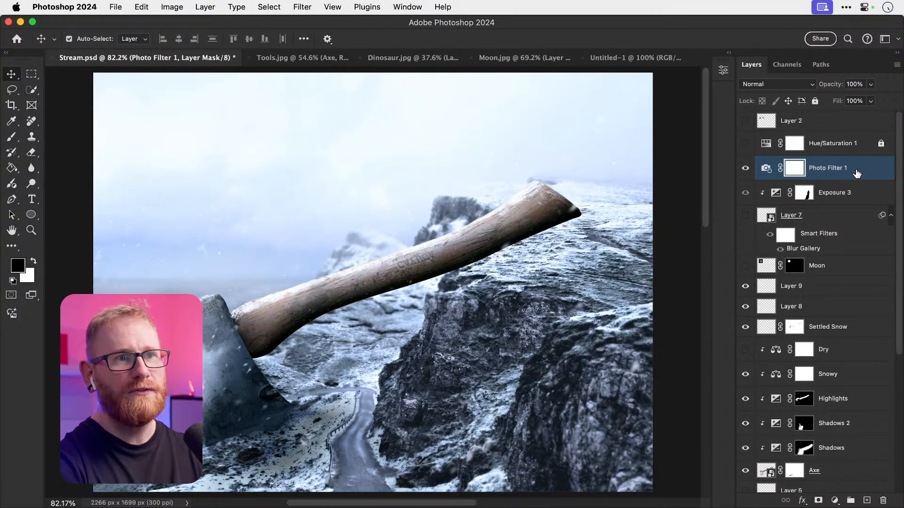
Step: Paste a merged copy of the whole visible image as a new layer and move it to the top of the layer stack
left_click(269, 7)
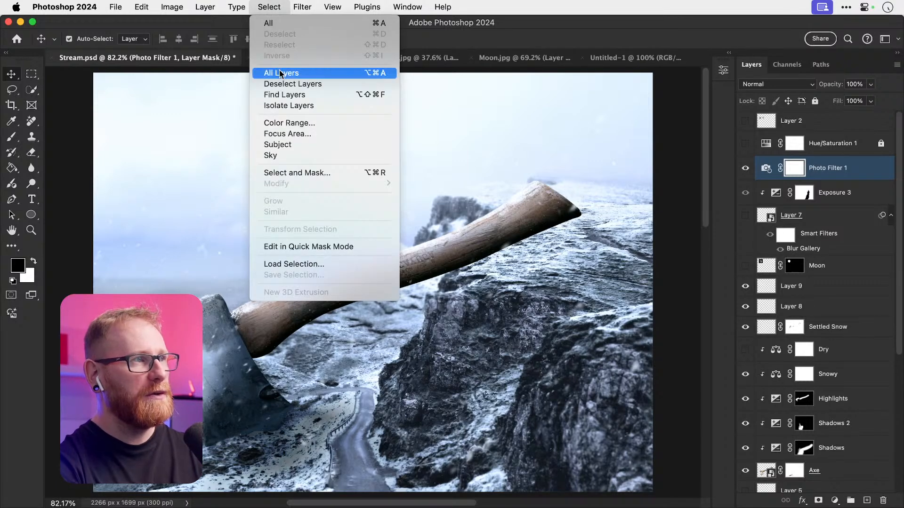
left_click(299, 24)
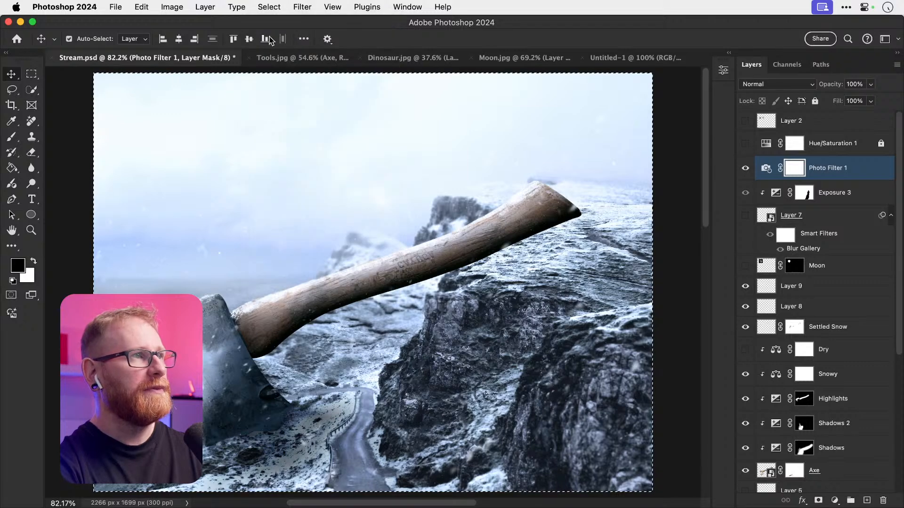
left_click(141, 7)
left_click(174, 101)
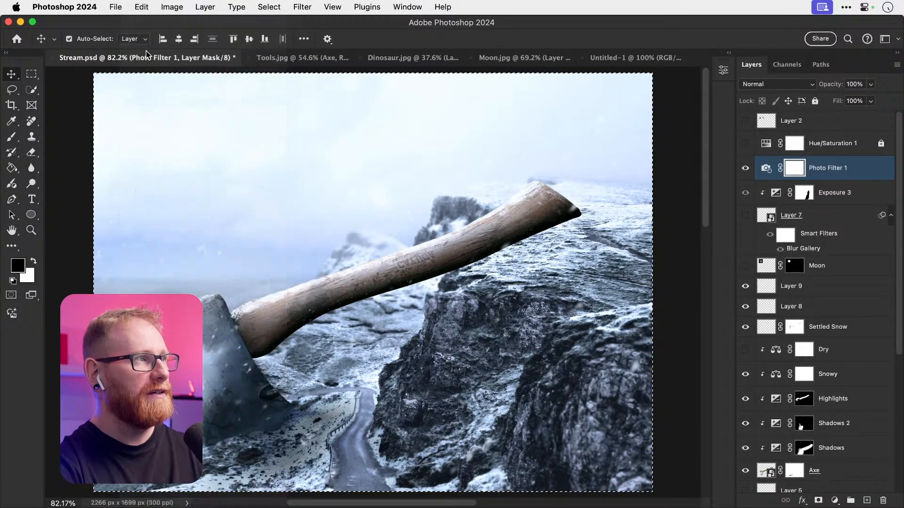
left_click(142, 7)
left_click(175, 112)
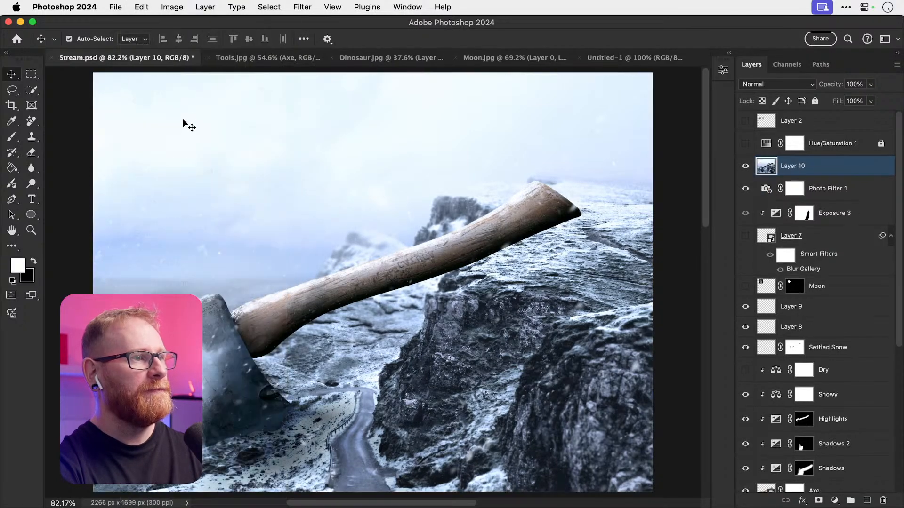
key("super+shift+bracketright")
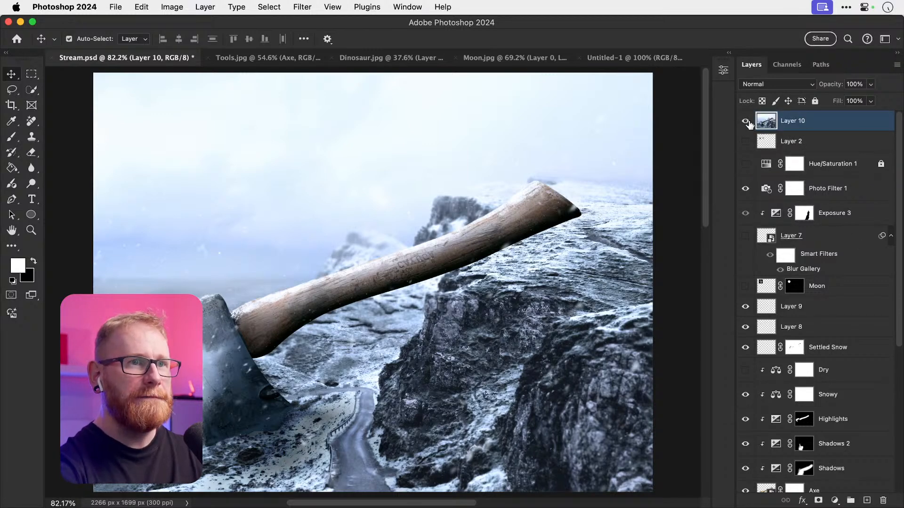
Step: Rename the merged layer as Camera Raw Filter and convert it to a smart object
double_click(793, 121)
type("Camera")
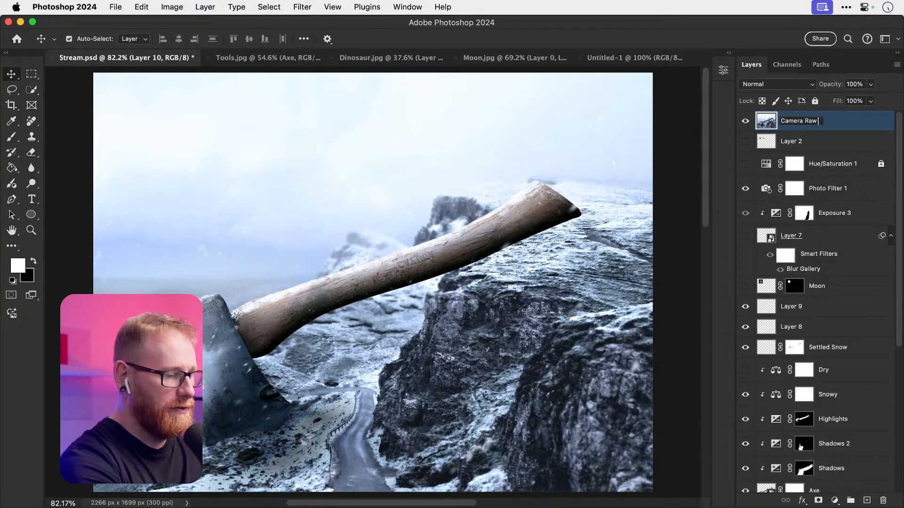
type(" Raw Filter")
key("Return")
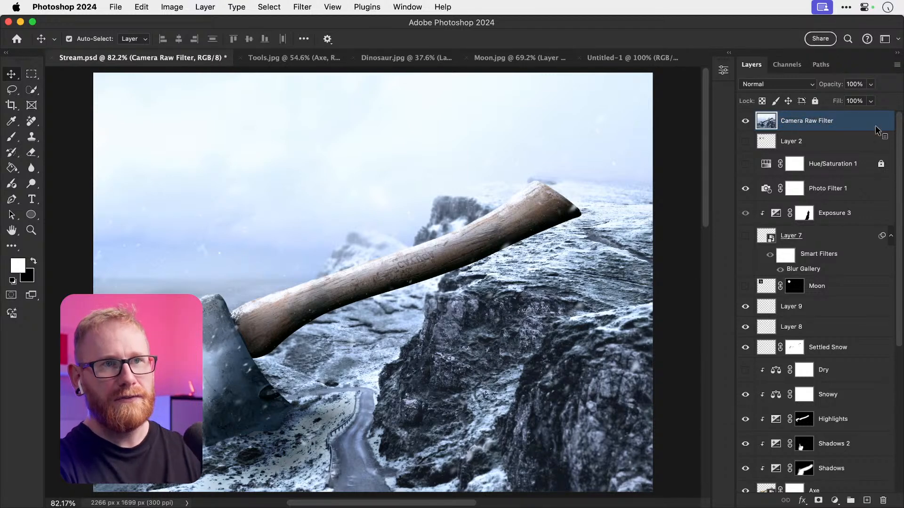
right_click(856, 124)
left_click(763, 352)
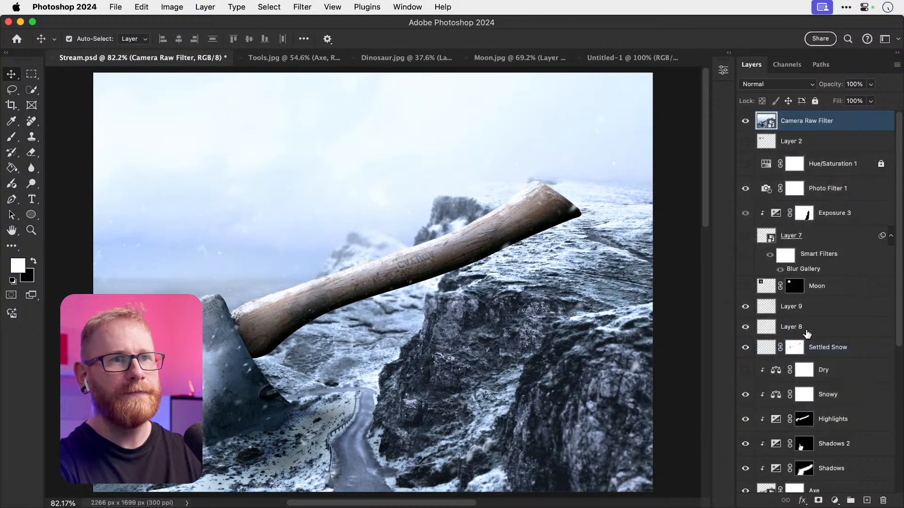
Step: Open the Camera Raw filter for the smart object in an enlarged window and set the grain effect to 5
left_click(309, 8)
left_click(321, 98)
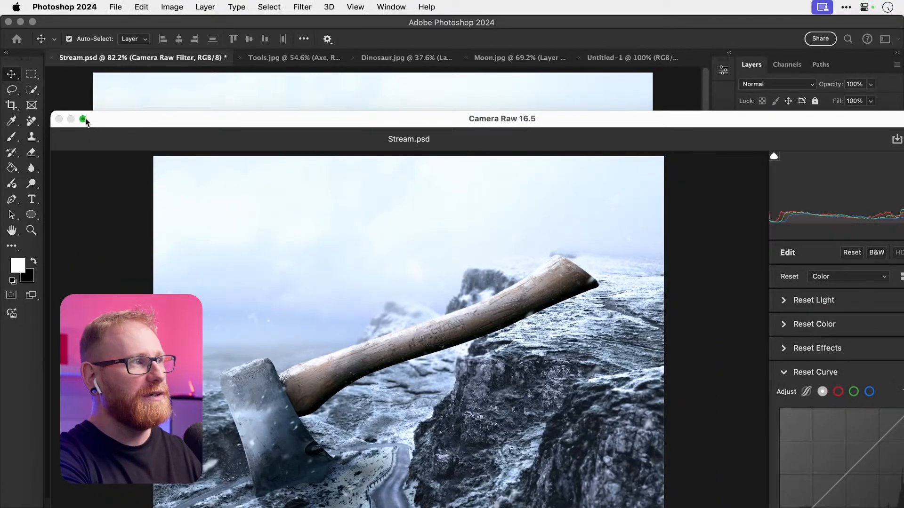
left_click(84, 120)
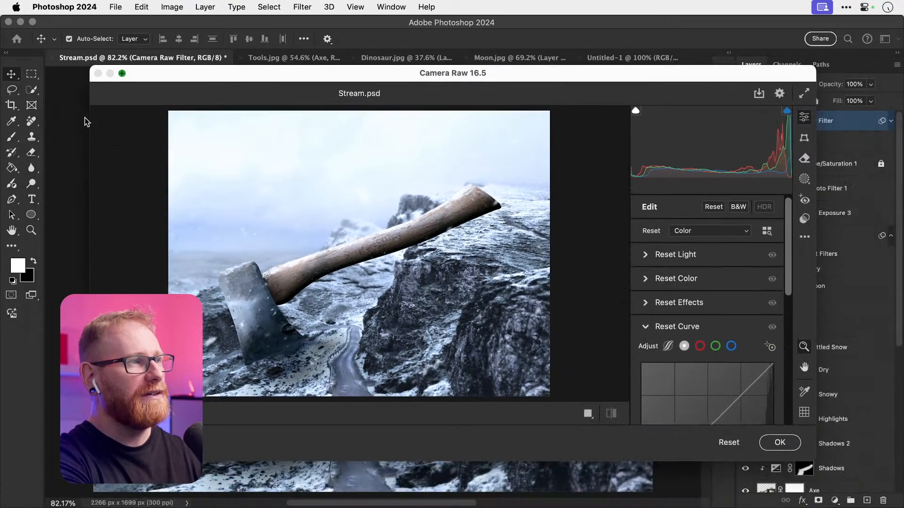
left_click(123, 74, "alt")
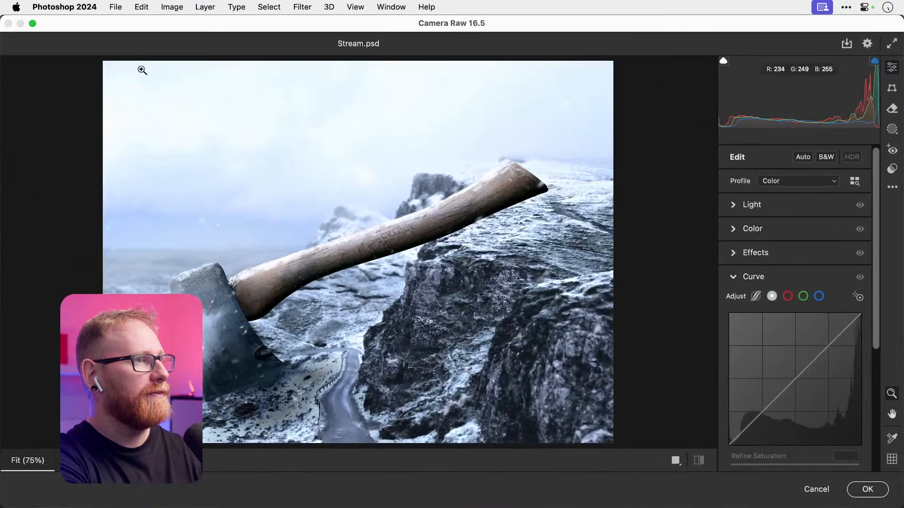
left_click(733, 252)
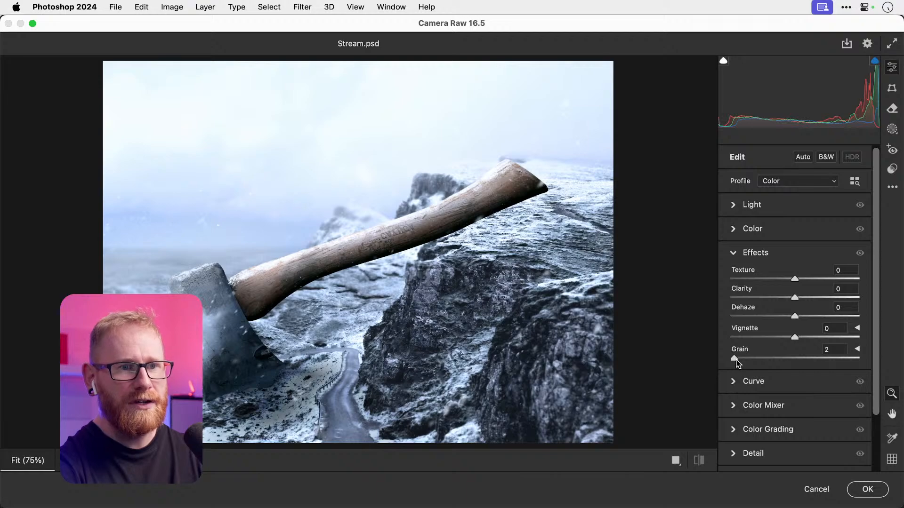
left_click_drag(739, 362, 739, 362)
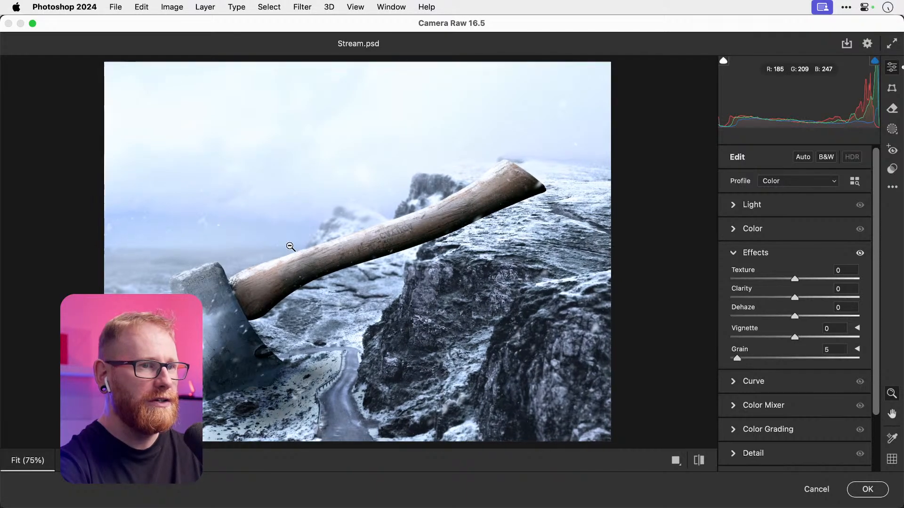
Step: Try a grain amount of 41 on the sky and axe handle, and reduce it to 15
key("super+equal")
key("super+equal")
key("super+equal")
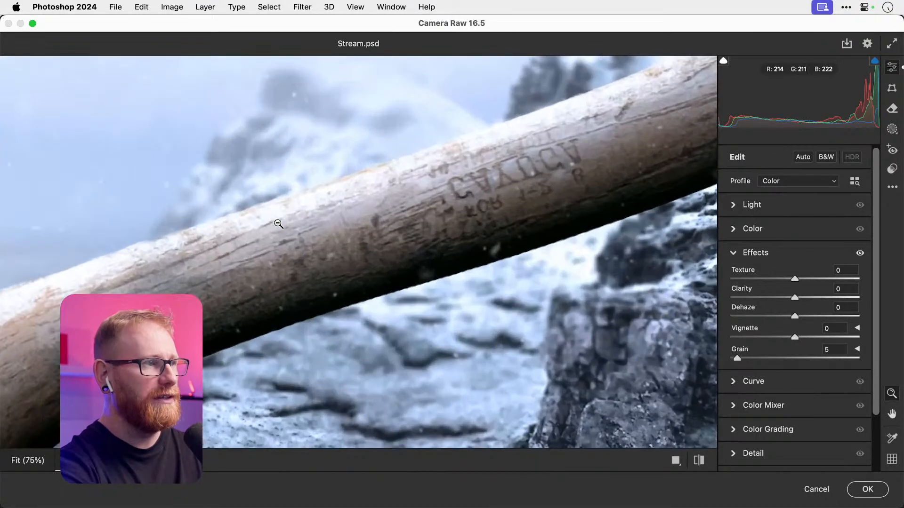
left_click_drag(318, 248, 449, 277)
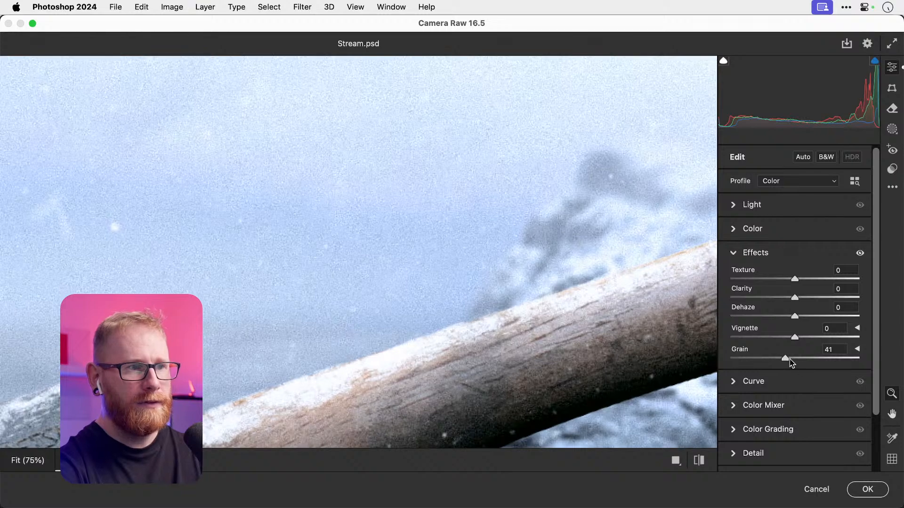
left_click_drag(758, 360, 749, 365)
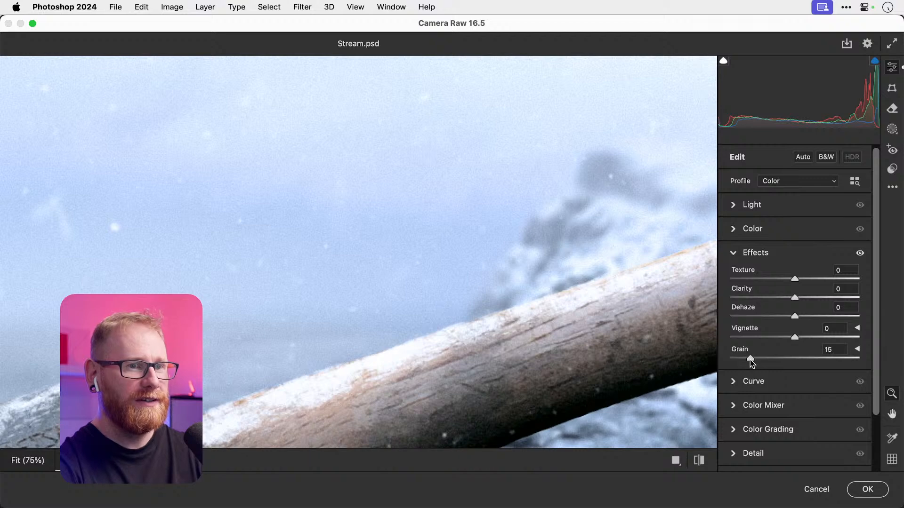
left_click_drag(753, 364, 751, 363)
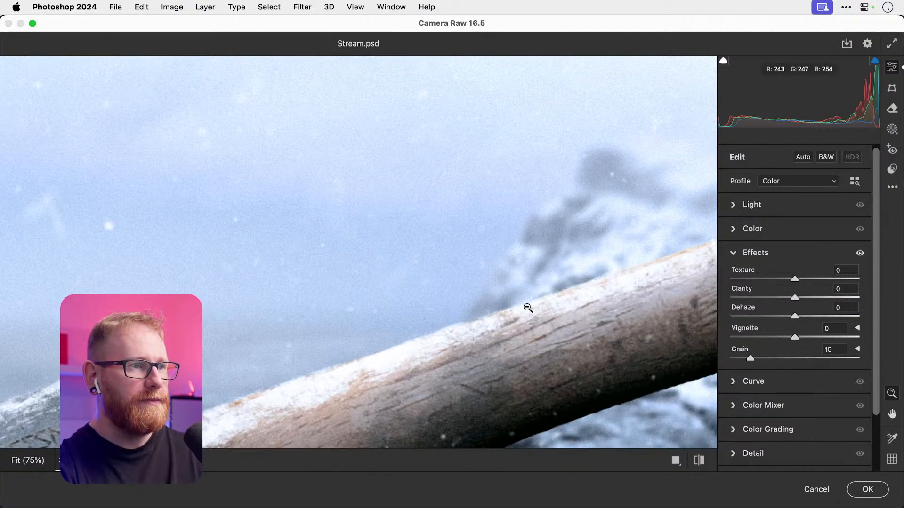
Step: Try Texture and Clarity at +67 each and check the effect on the axe head and the whole image
key("space")
left_click_drag(530, 312, 603, 144)
left_click_drag(434, 381, 523, 224)
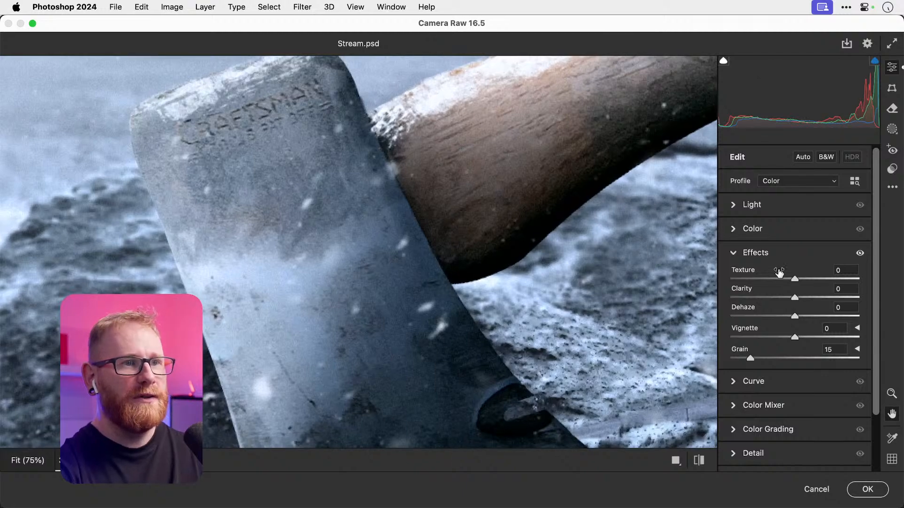
left_click_drag(796, 279, 836, 302)
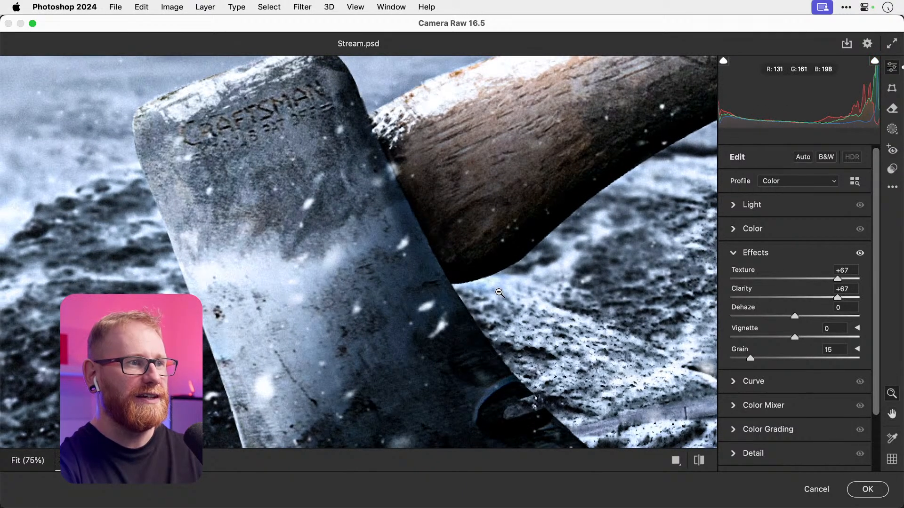
left_click(495, 292)
Step: Set the Texture to +12 and the Clarity to +10
left_click(793, 279)
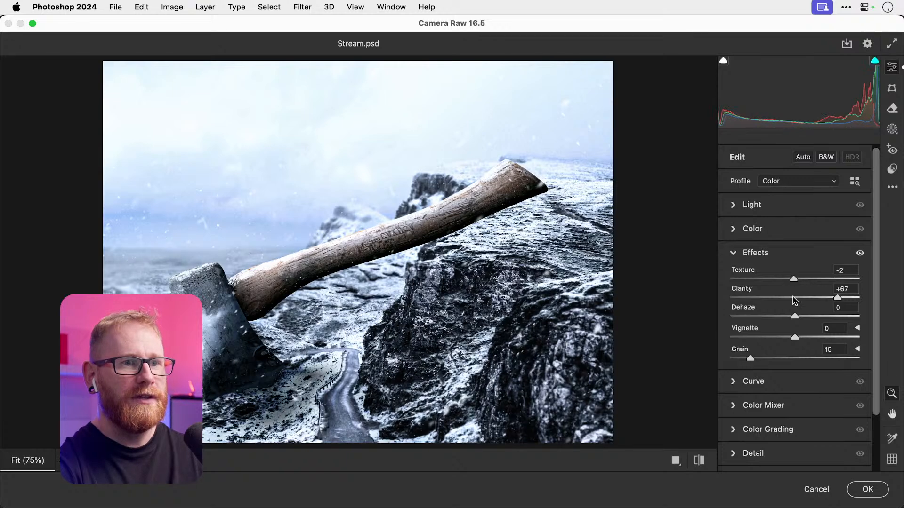
left_click(798, 298)
mouse_move(803, 278)
left_mouse_down()
mouse_move(807, 297)
mouse_move(816, 281)
mouse_move(802, 279)
left_mouse_up()
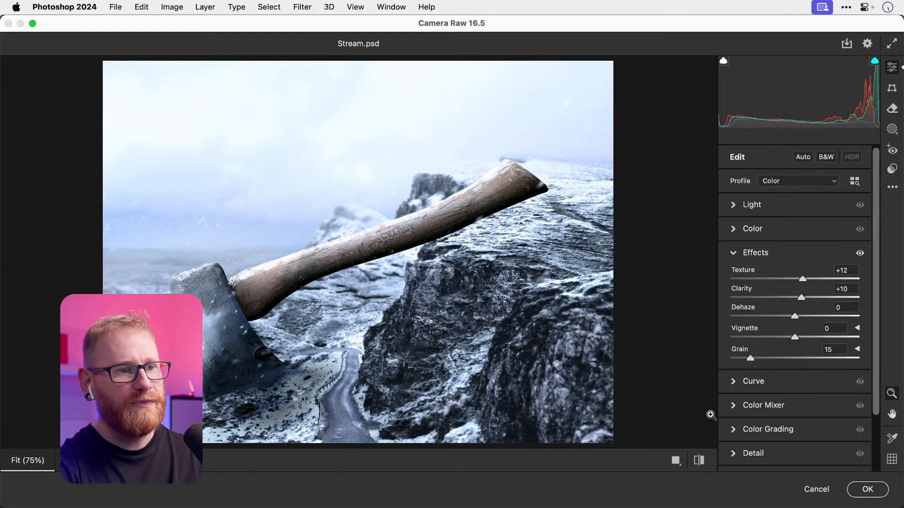
Step: Compare the original and the current Camera Raw settings on the full image and up close on the axe head
left_click(700, 462)
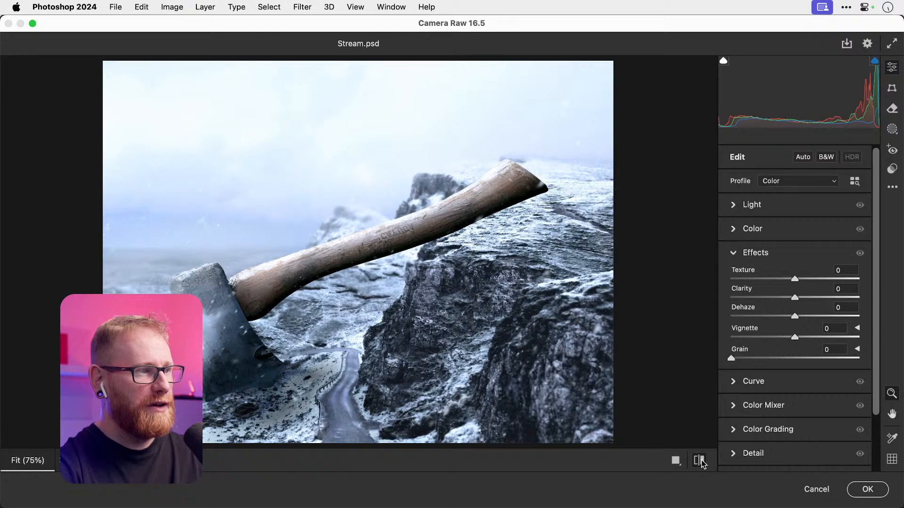
left_click(700, 461)
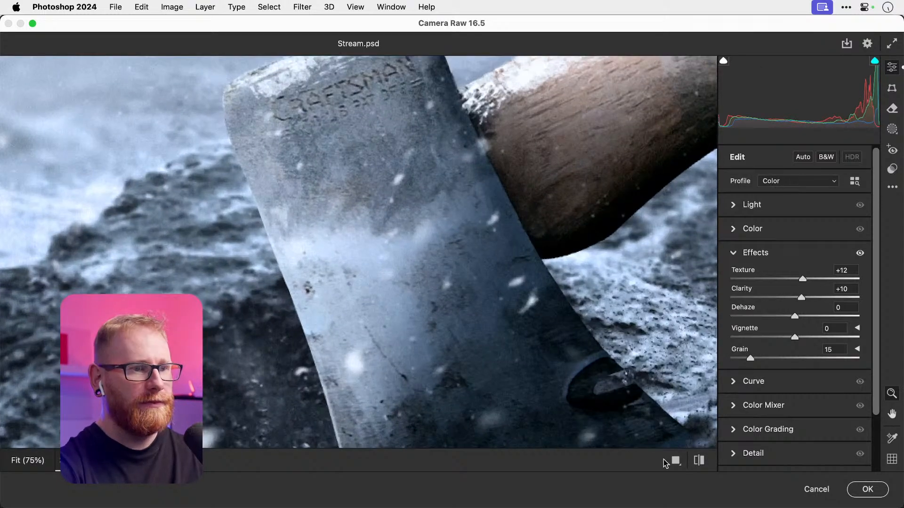
left_click(700, 461)
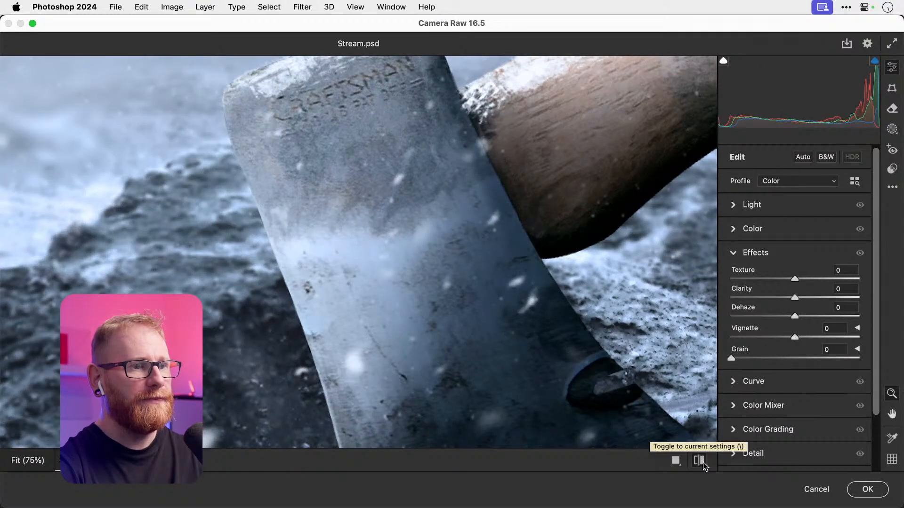
left_click(701, 462)
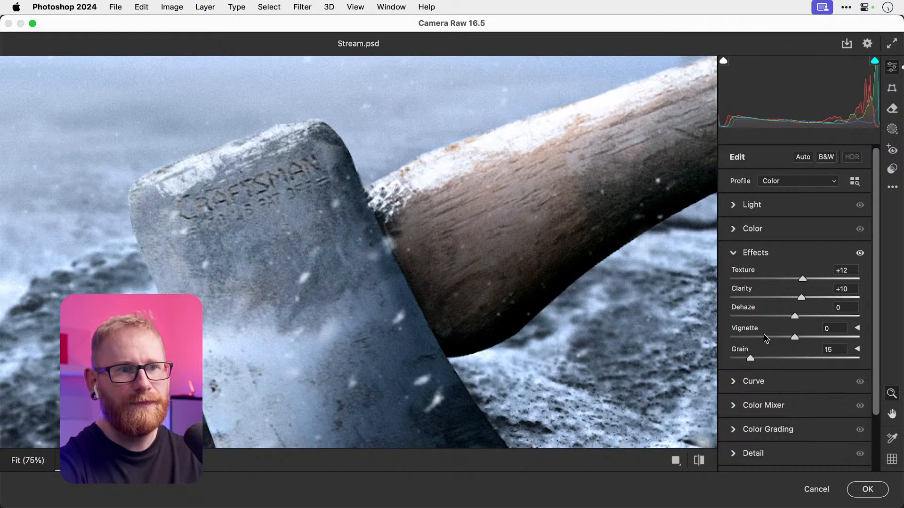
Step: Set the sharpening to 31 and lower the grain to 9
left_click(733, 257)
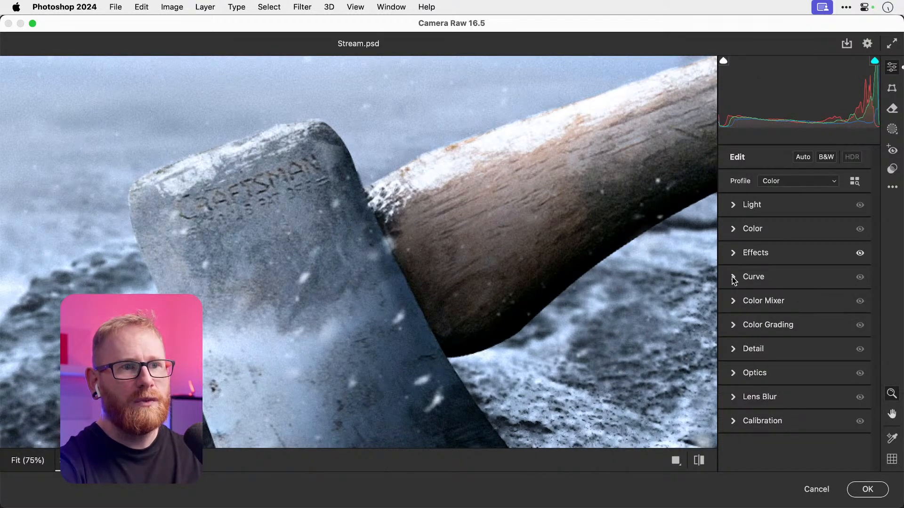
left_click(734, 350)
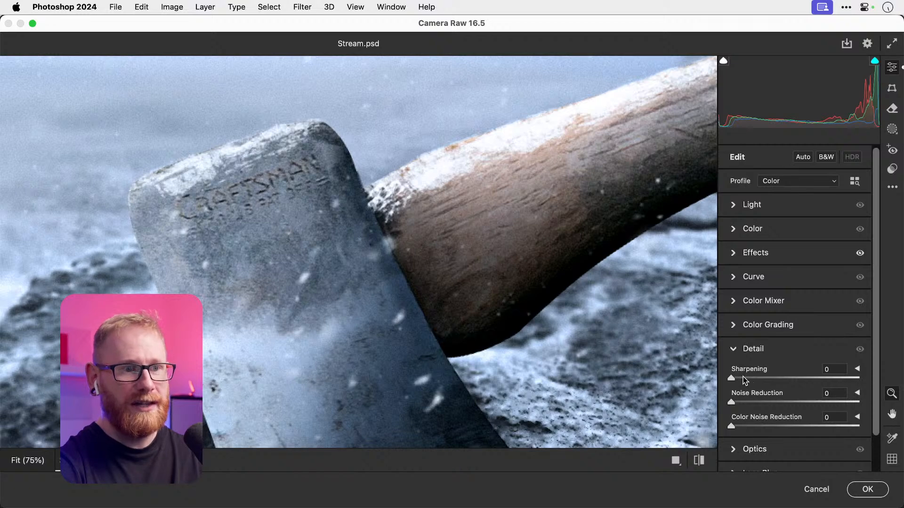
left_click_drag(744, 378, 757, 379)
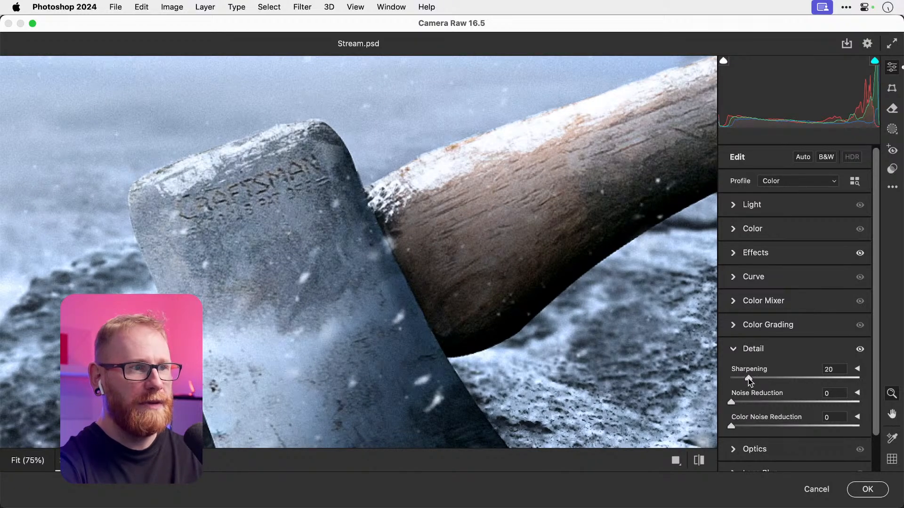
left_click_drag(774, 381, 768, 381)
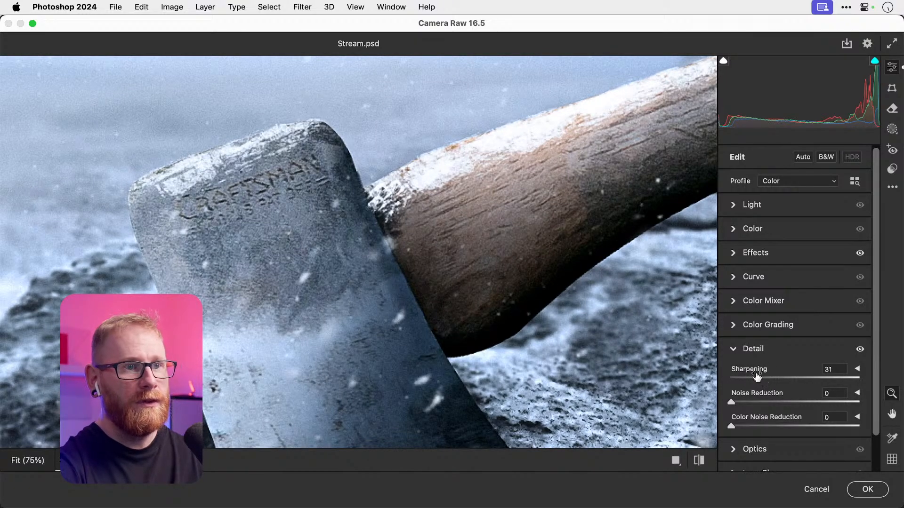
left_click(735, 252)
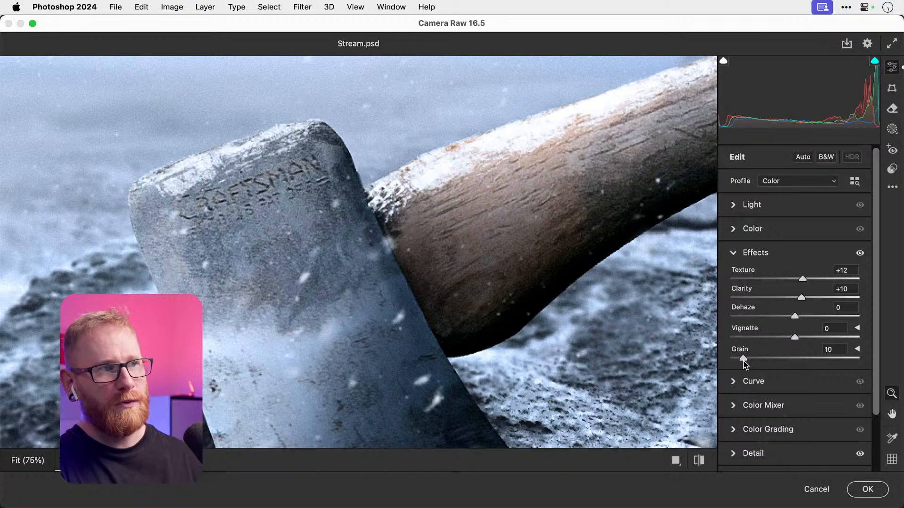
left_click_drag(744, 361, 743, 360)
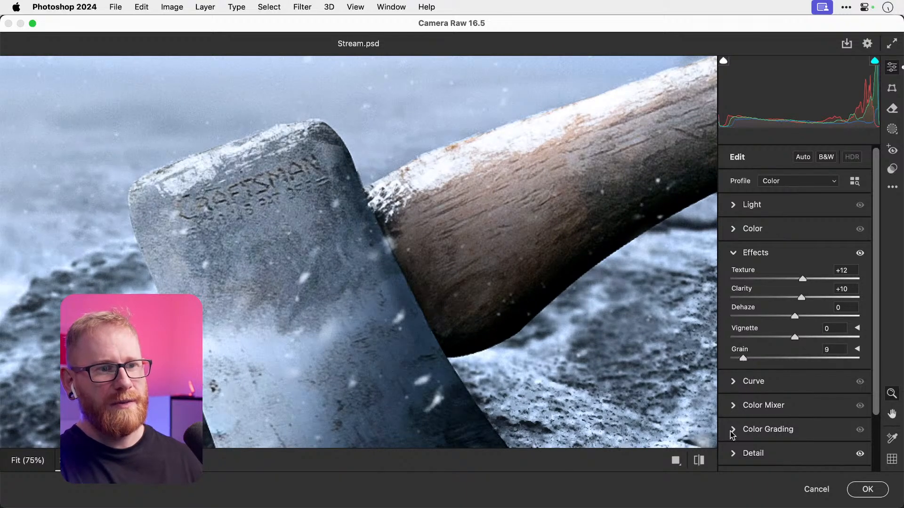
Step: Try sharpening at 42 and some noise reduction, and settle on sharpening 21 with noise reduction 0
left_click(732, 455)
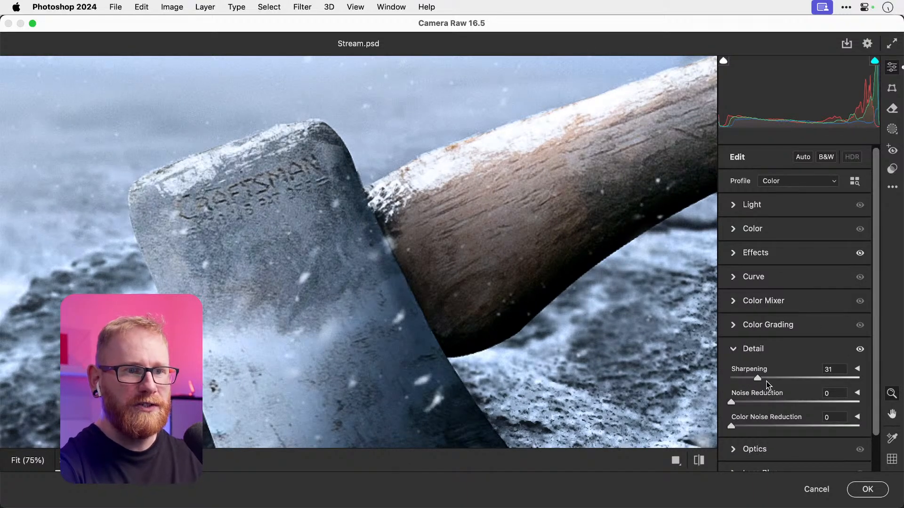
left_click_drag(757, 378, 767, 378)
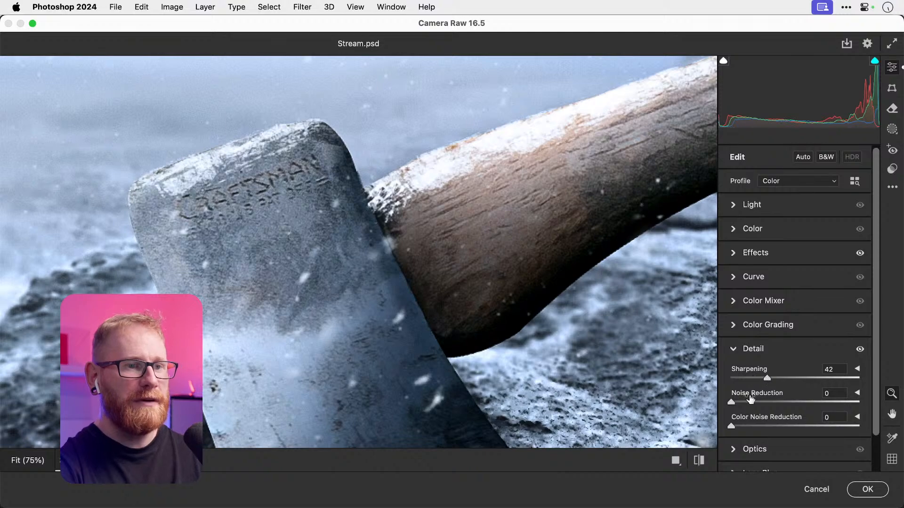
left_click_drag(732, 402, 763, 401)
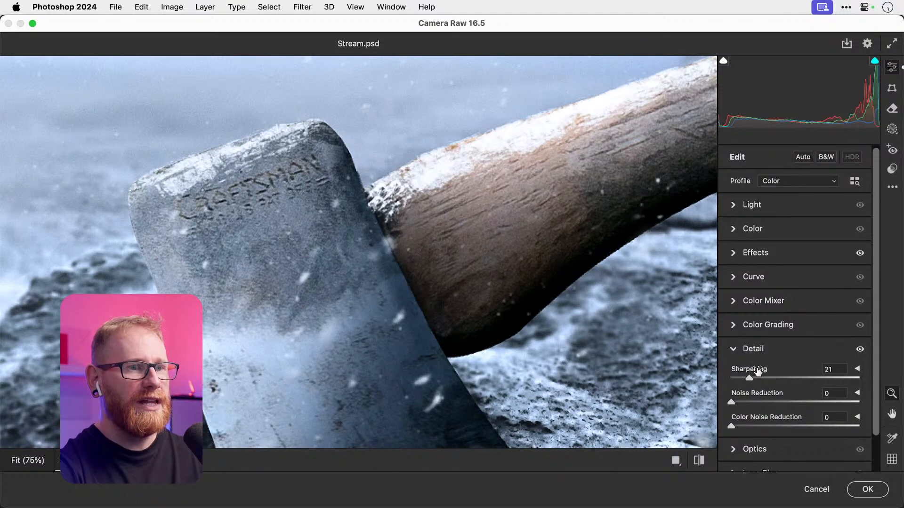
left_click(495, 210)
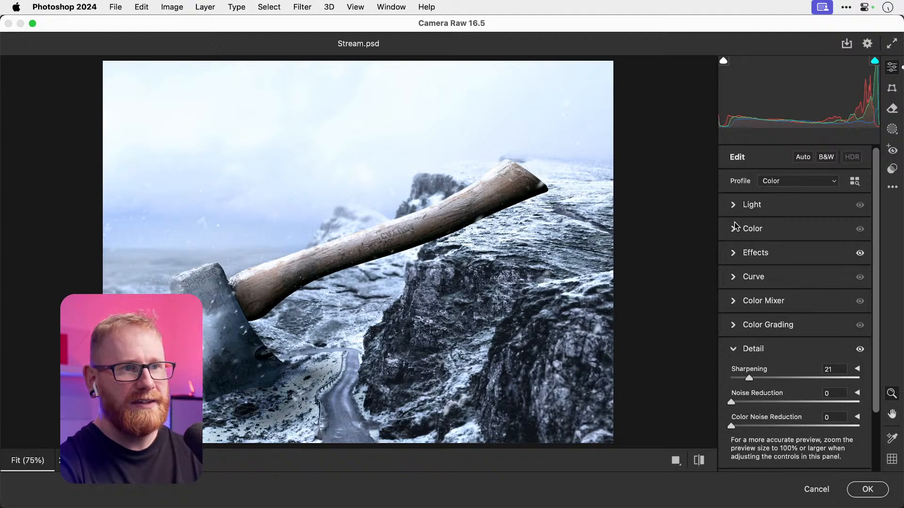
left_click(737, 301)
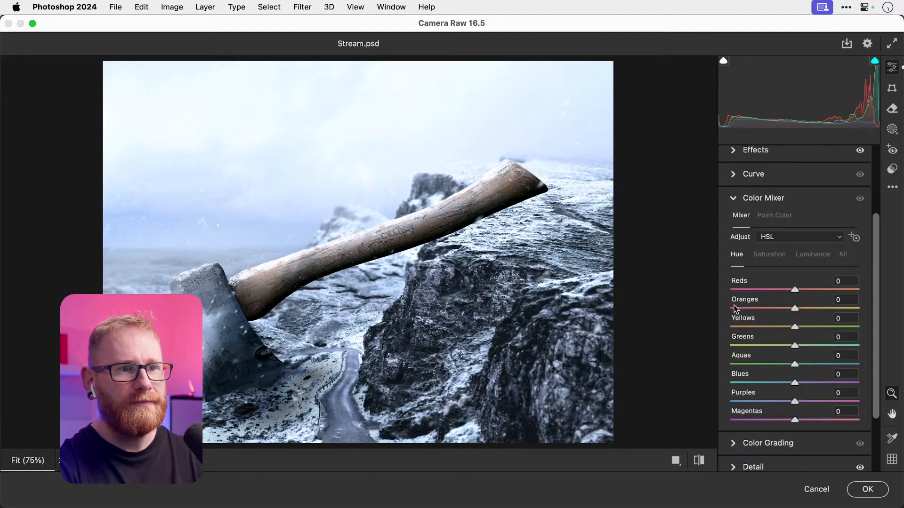
left_click_drag(776, 386, 818, 363)
key("super+z")
key("super+z")
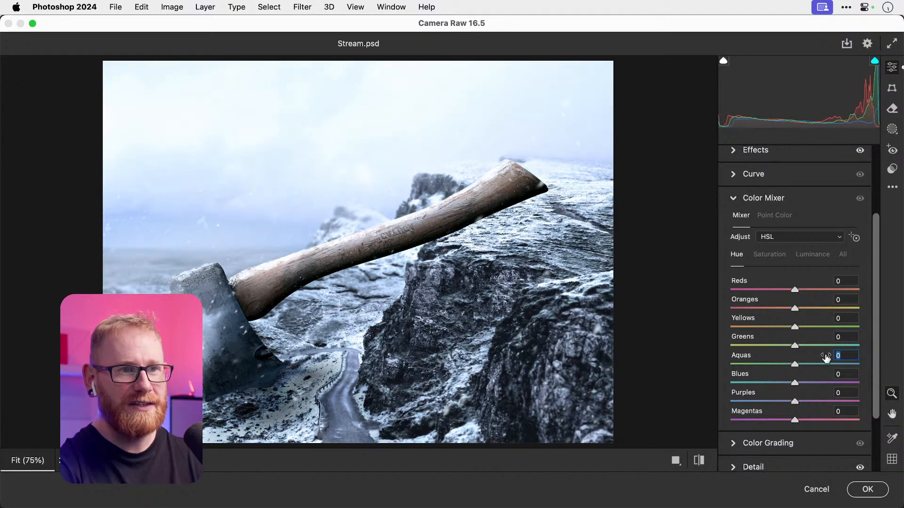
Step: Apply the Camera Raw adjustments to the merged layer and save the document
left_click(868, 490)
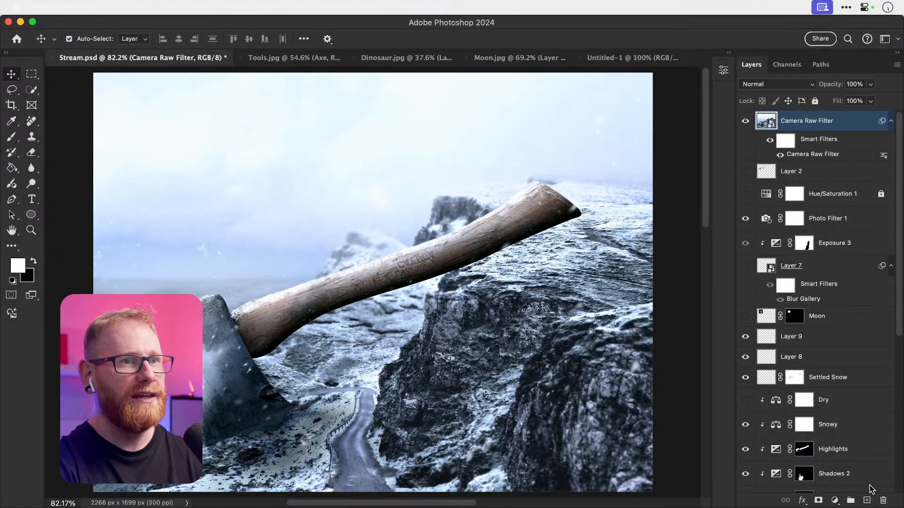
key("super+s")
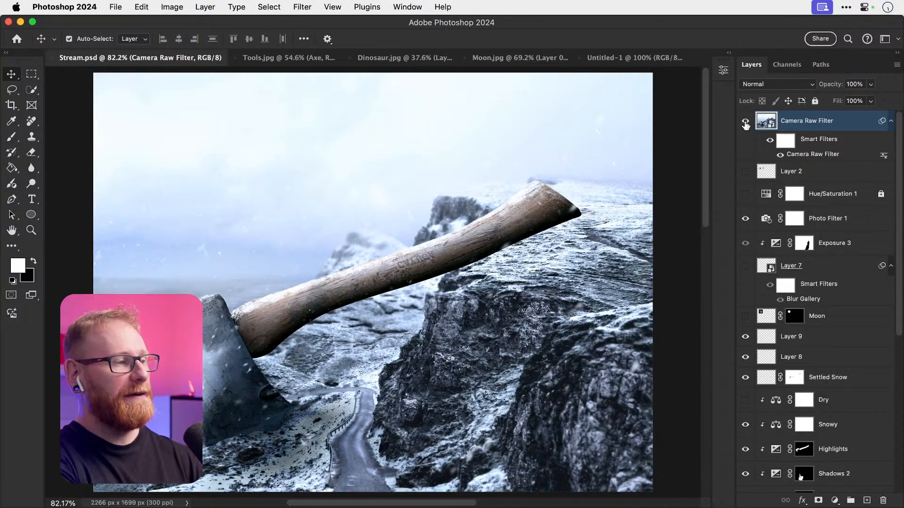
Step: Hide the Camera Raw Filter layer, then hide Hue/Saturation 1, Channel Mixer 1 and Color Fill 1 inside the Countryside smart object and save it
left_click(745, 123)
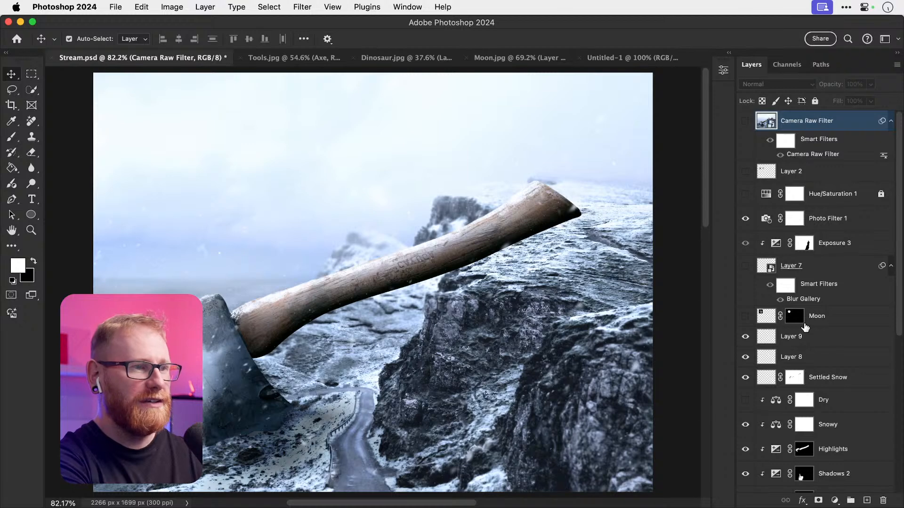
scroll(805, 327, "down", 5)
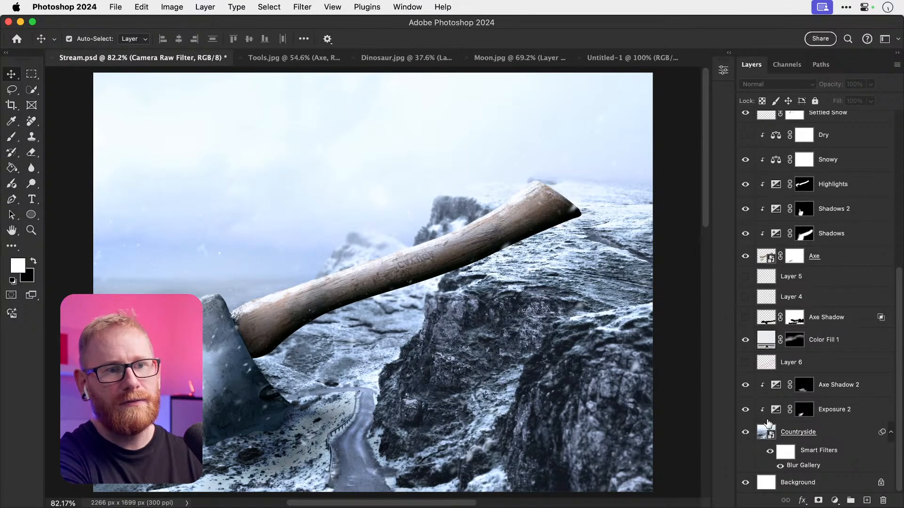
double_click(767, 431)
left_click_drag(745, 173, 744, 132)
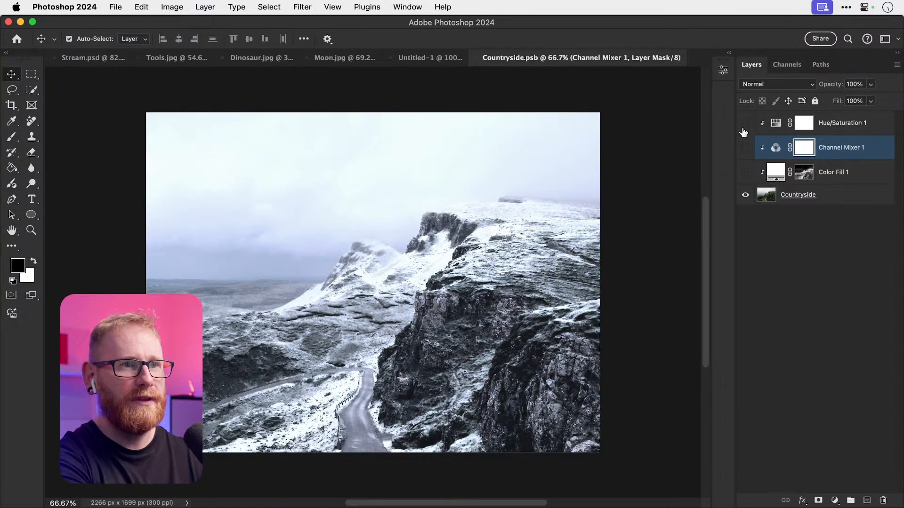
key("super+s")
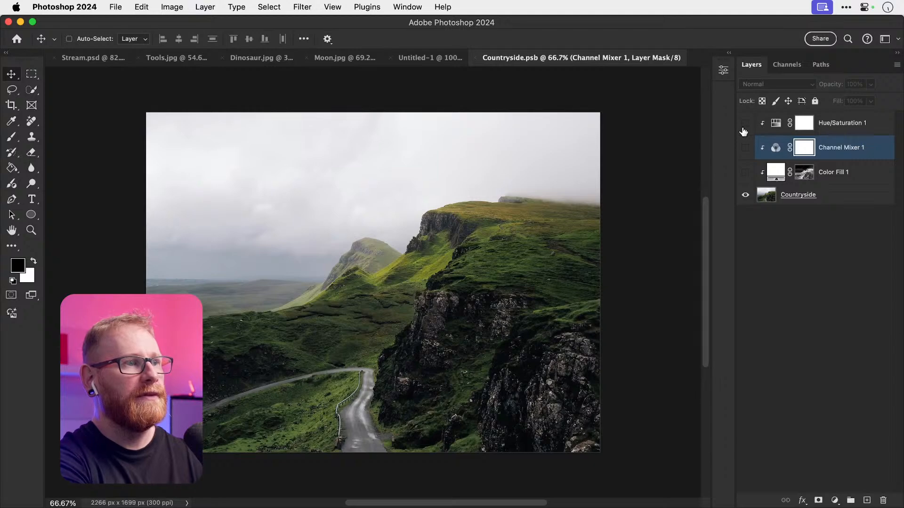
key("super+w")
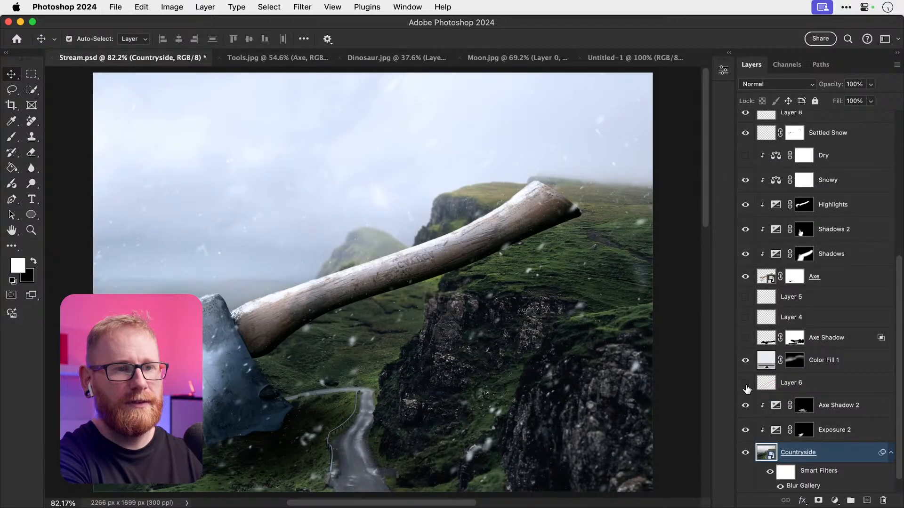
Step: Switch the axe's colour balance from the Snowy adjustment to the Dry one, comparing the Dry adjustment off and on
left_click(745, 360)
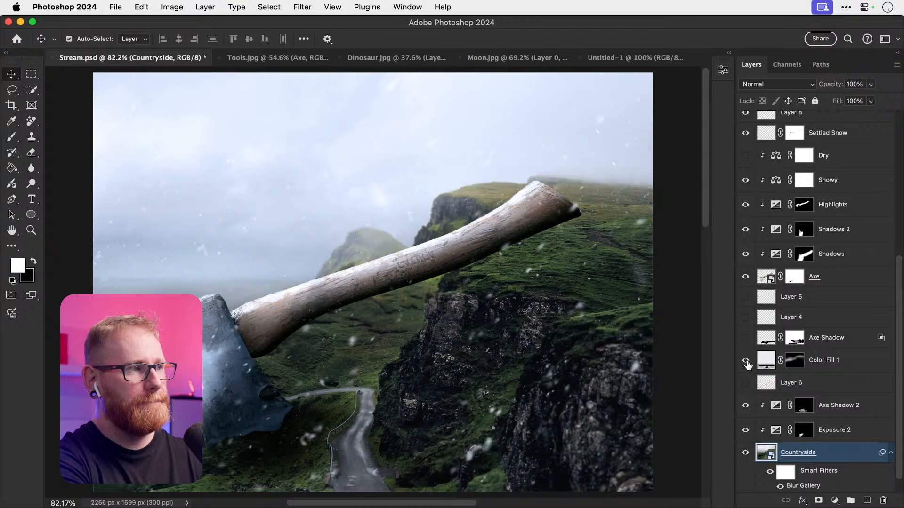
scroll(748, 365, "up", 3)
scroll(748, 365, "up", 3)
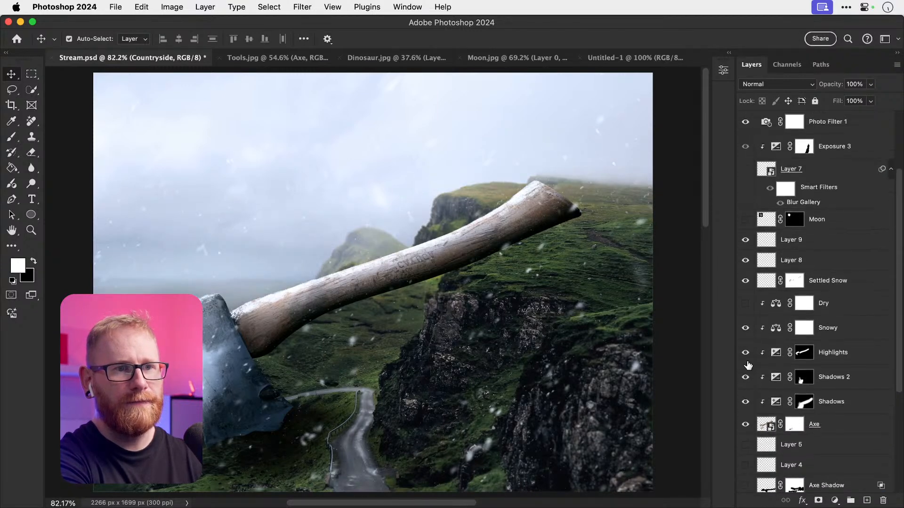
left_click(745, 328)
left_click(745, 304)
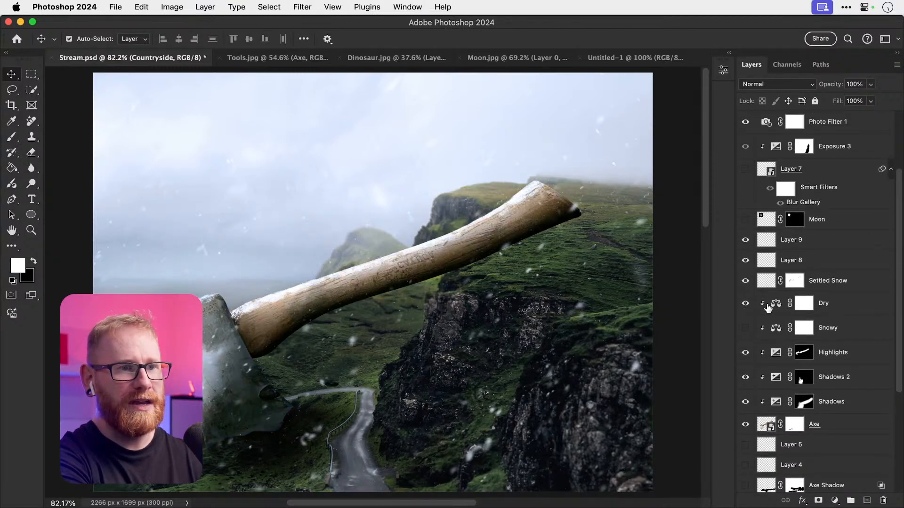
left_click(746, 304)
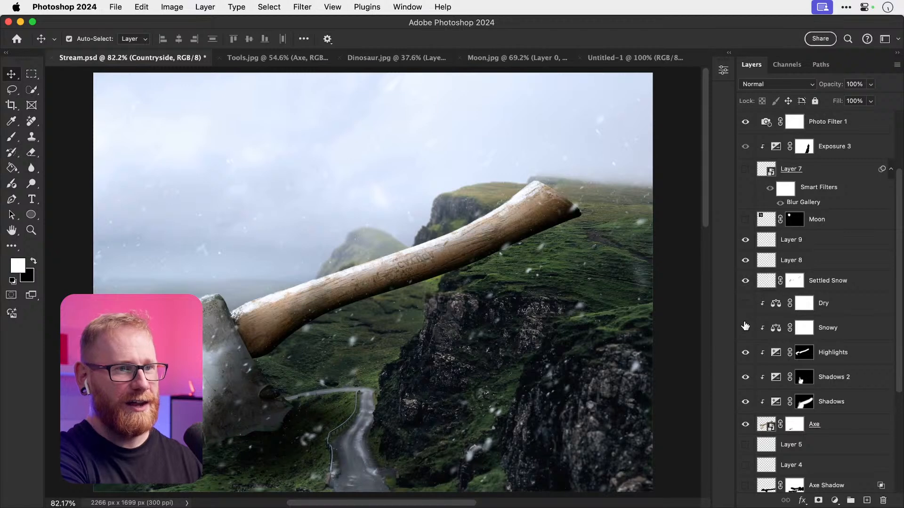
left_click(746, 328)
left_click(746, 304)
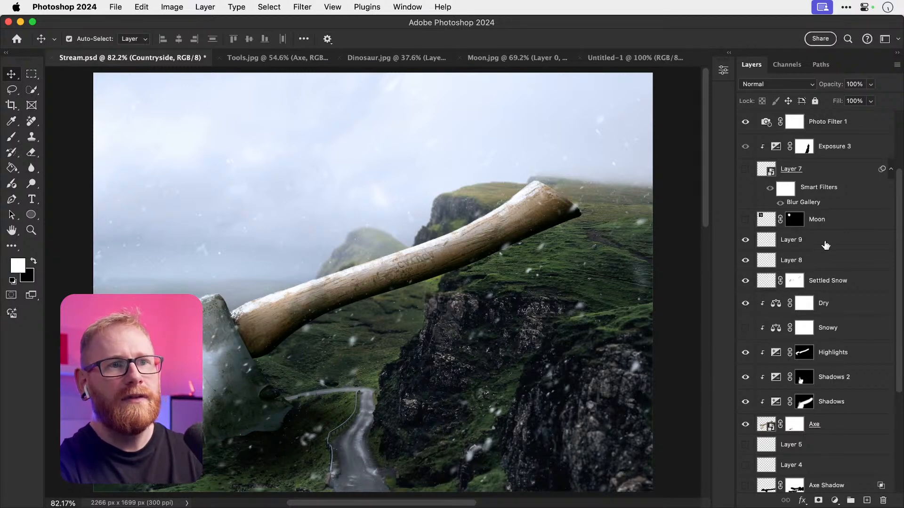
Step: Check the falling snow on Layer 8 off and on, and set the opacity of Layer 9 to 50%
left_click(801, 260)
left_click(745, 260)
left_click(745, 260)
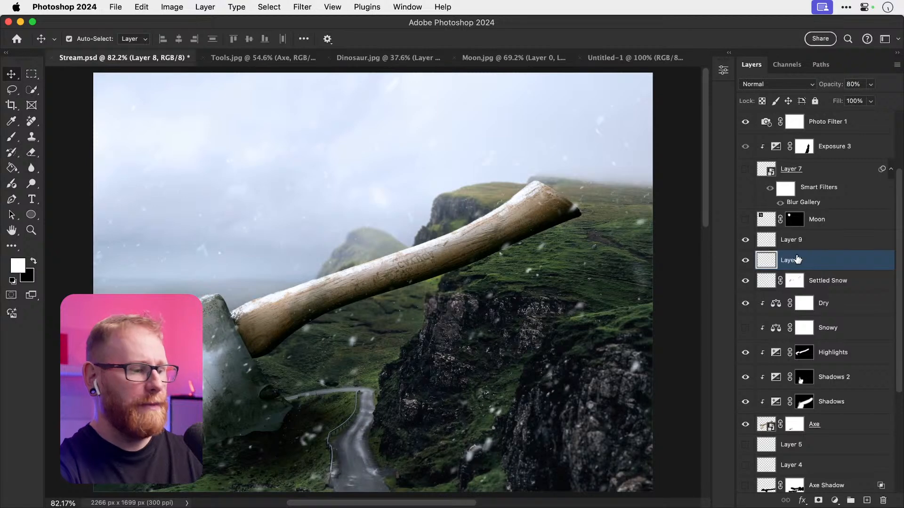
left_click(795, 242)
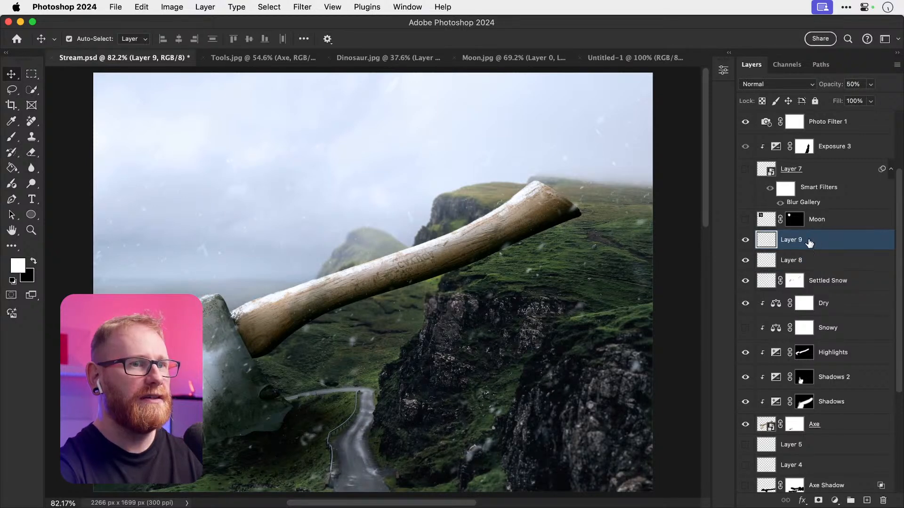
left_click_drag(454, 271, 484, 269)
key("super+0")
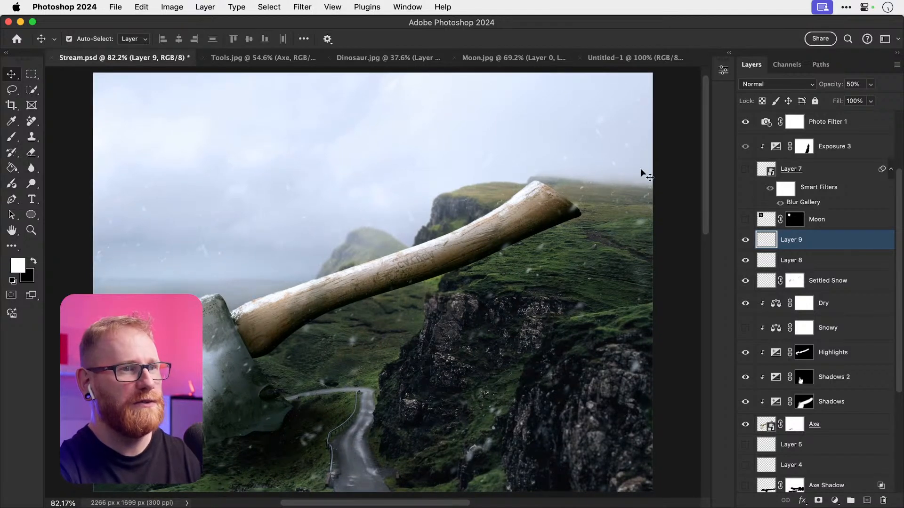
Step: Hide and show the Settled Snow layer to check its effect on the axe
left_click(808, 178)
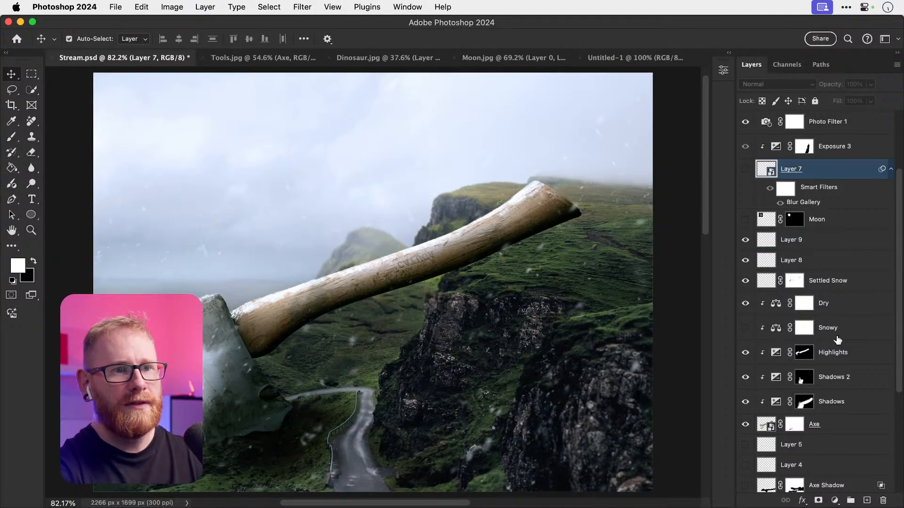
scroll(836, 339, "up", 5)
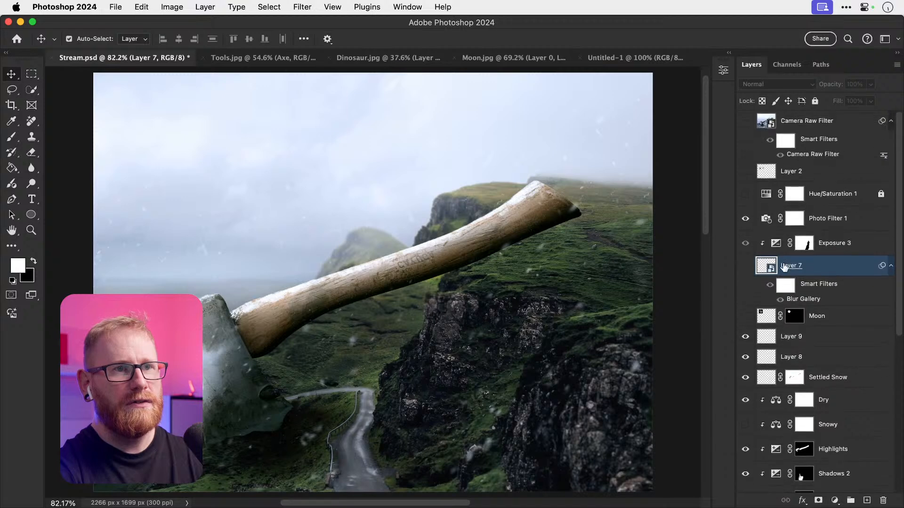
right_click(794, 227)
left_click(826, 272)
scroll(819, 277, "down", 4)
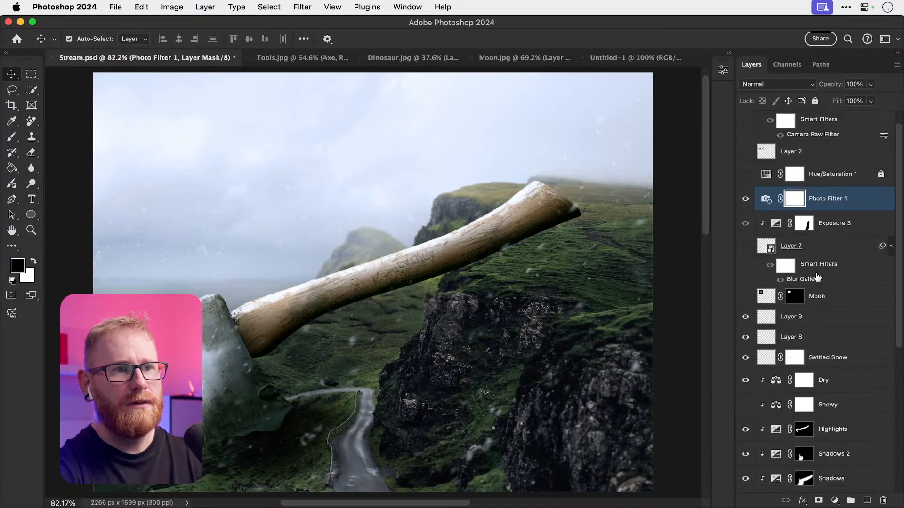
left_click(745, 312)
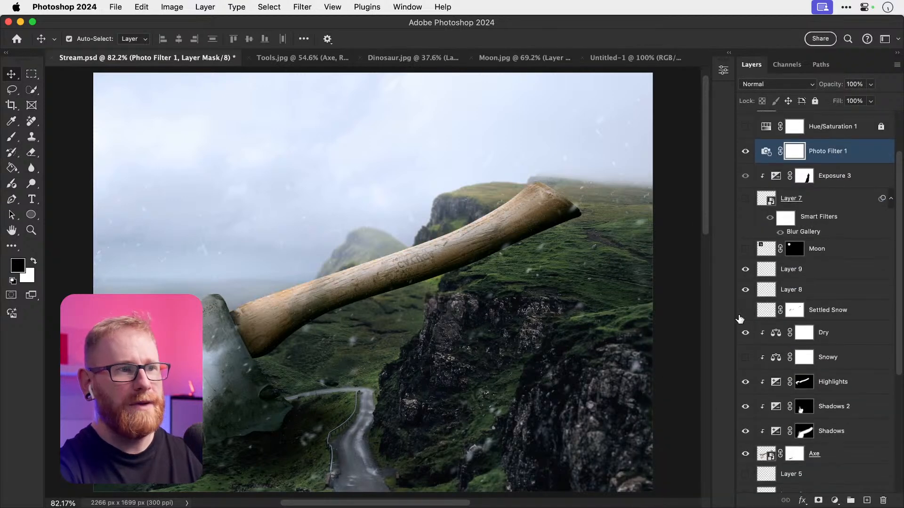
left_click(746, 311)
Step: In the Settled Snow layer's blending options, split the Blend If underlying-layer highlights to 182 / 255
left_click(837, 315)
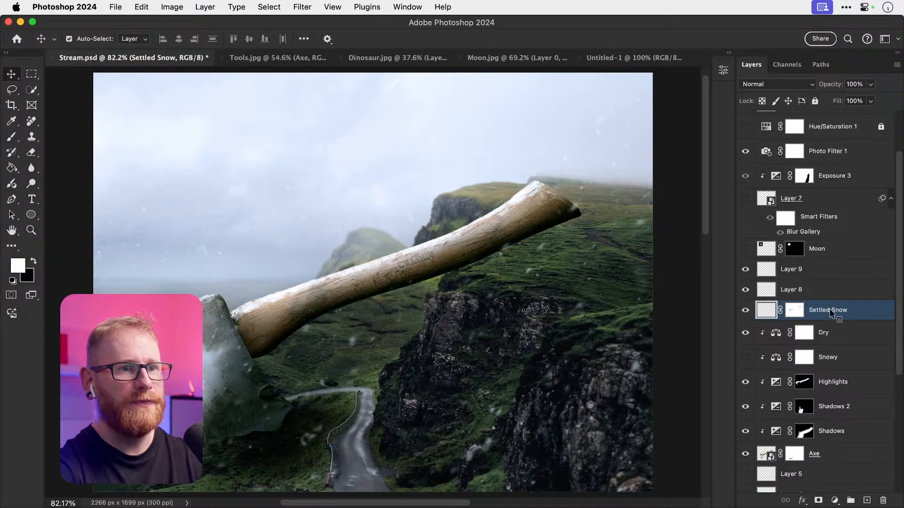
right_click(830, 309)
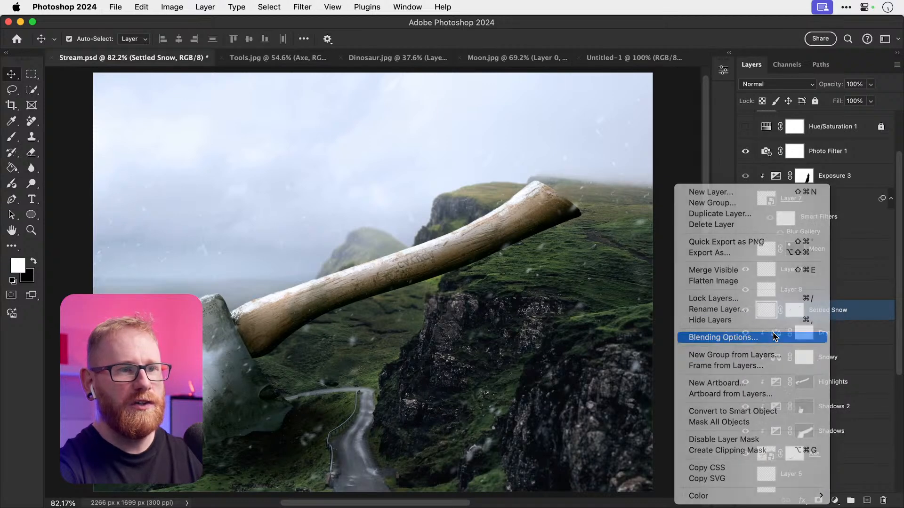
left_click(774, 337)
left_click_drag(752, 278, 707, 278)
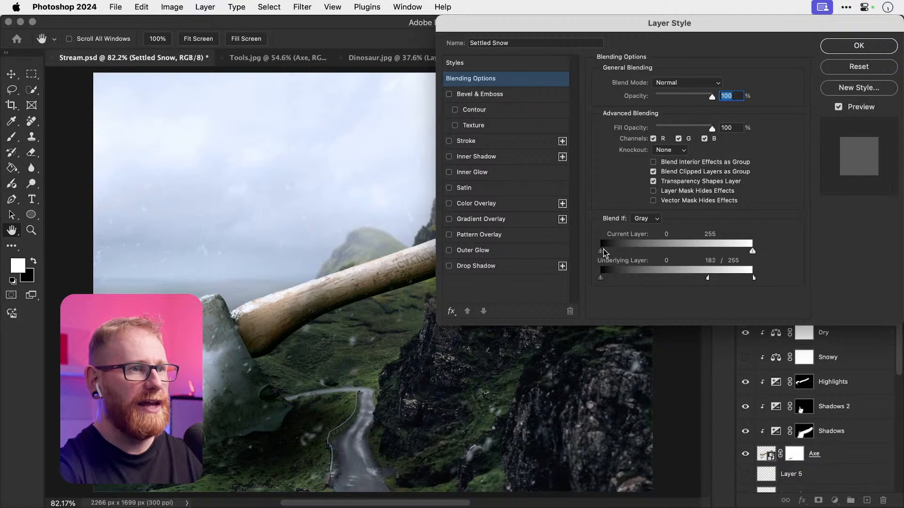
left_click_drag(603, 251, 702, 251)
key("super+z")
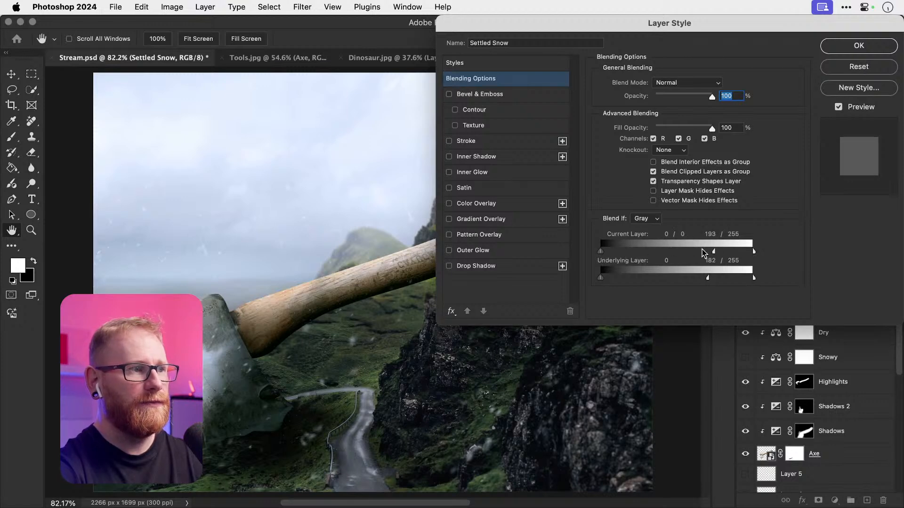
key("super+z")
Step: Split the Blend If underlying-layer shadows to 0 / 120 and compare the snow with the preview off and on
left_click_drag(601, 277, 673, 275)
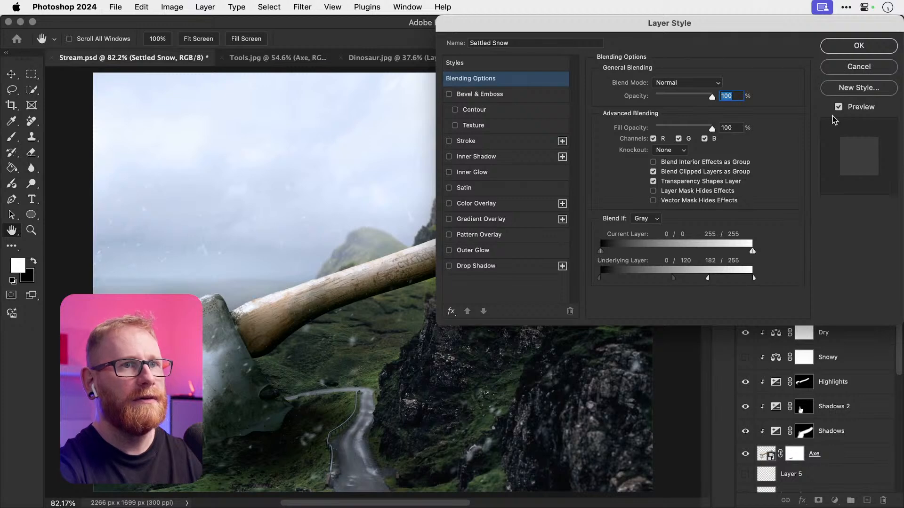
left_click(845, 108)
left_click(846, 109)
left_click(846, 110)
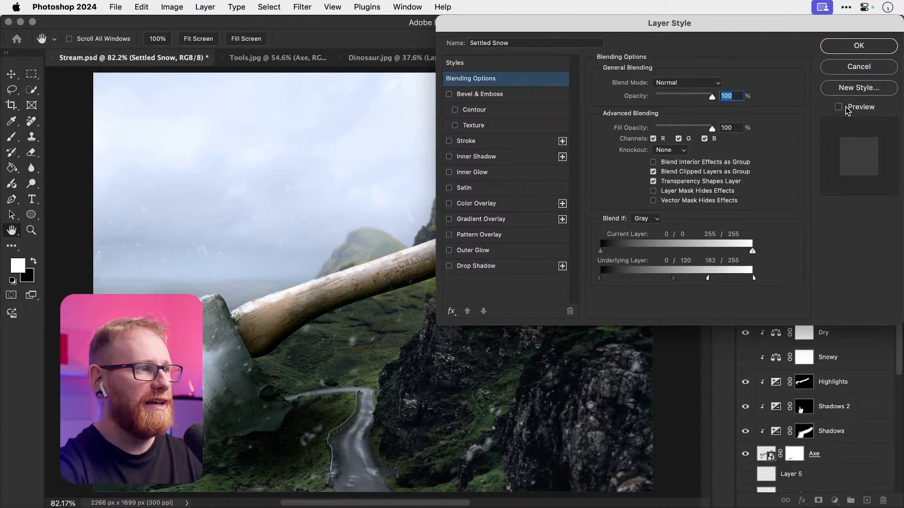
left_click(849, 110)
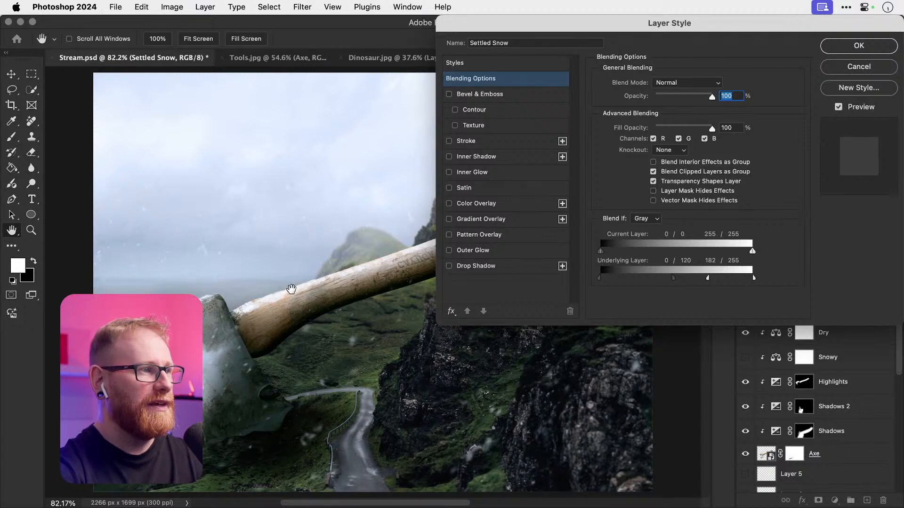
Step: Inspect the settled snow on the axe head at 200% with the preview off and on, and accept the blending settings
left_click_drag(291, 289, 371, 278)
left_click(395, 259)
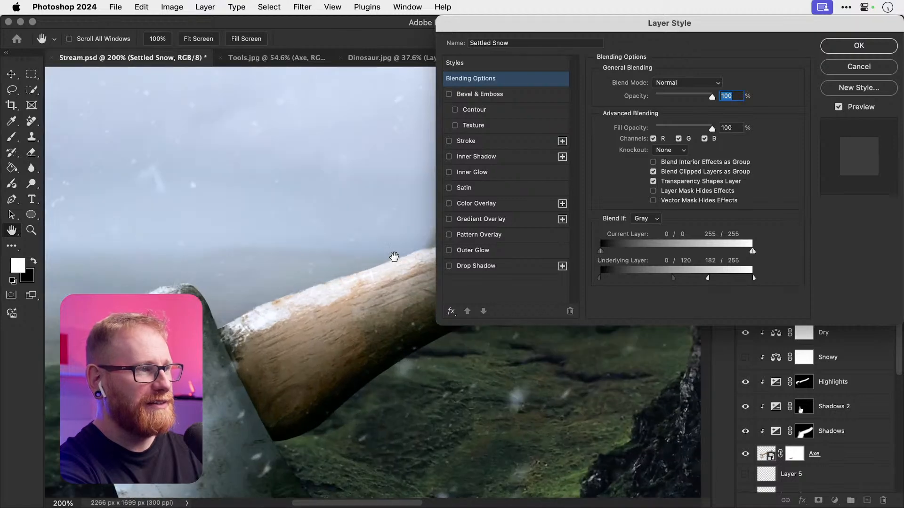
left_click_drag(290, 263, 313, 312)
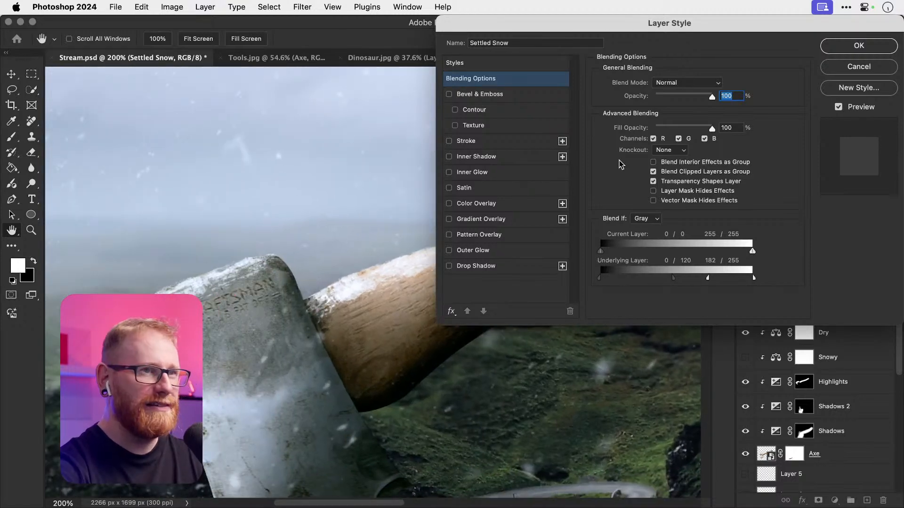
left_click(839, 107)
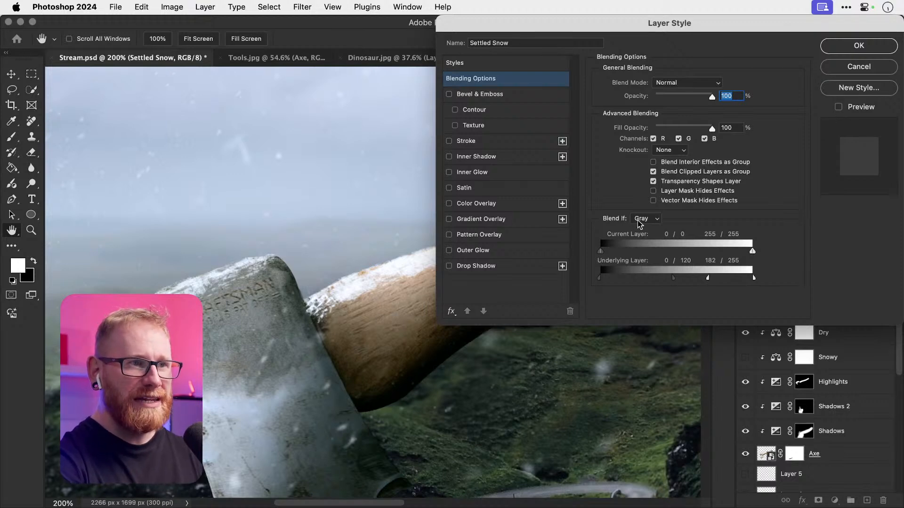
left_click(839, 107)
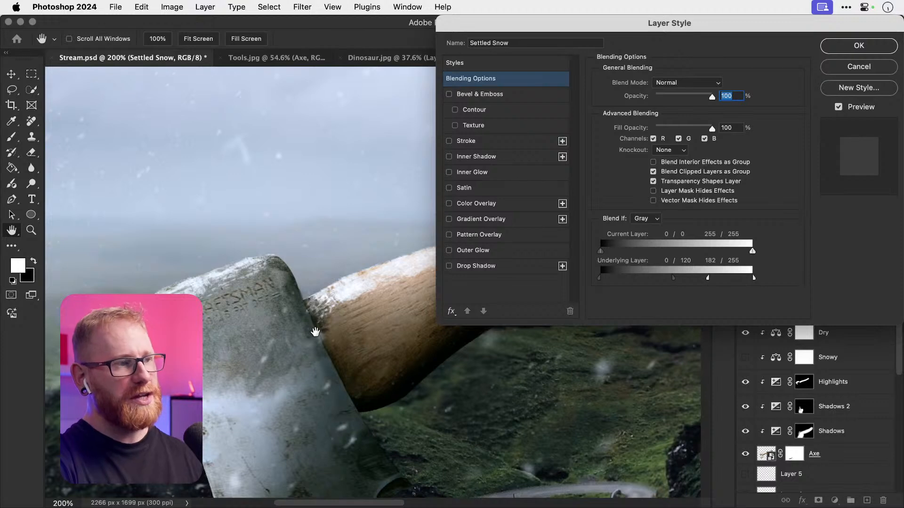
left_click(831, 49)
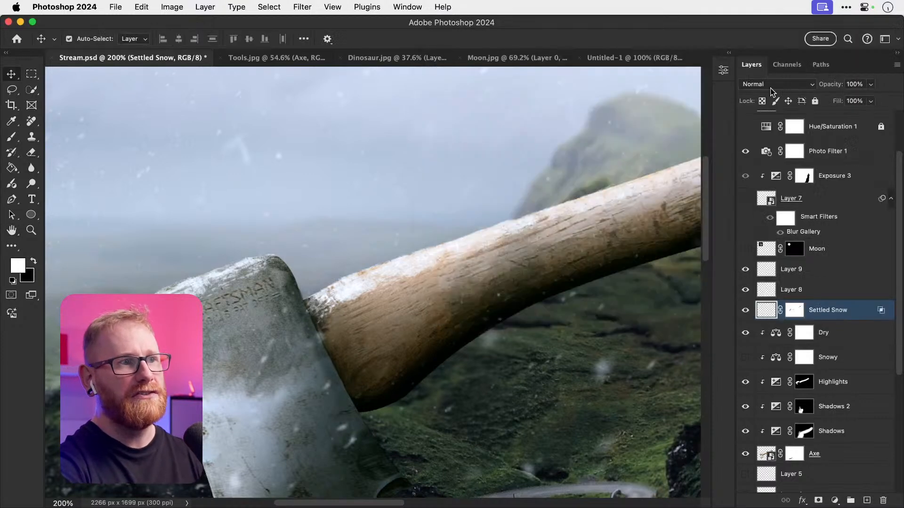
Step: Lower the opacity of the Settled Snow layer to 70%
key("super+0")
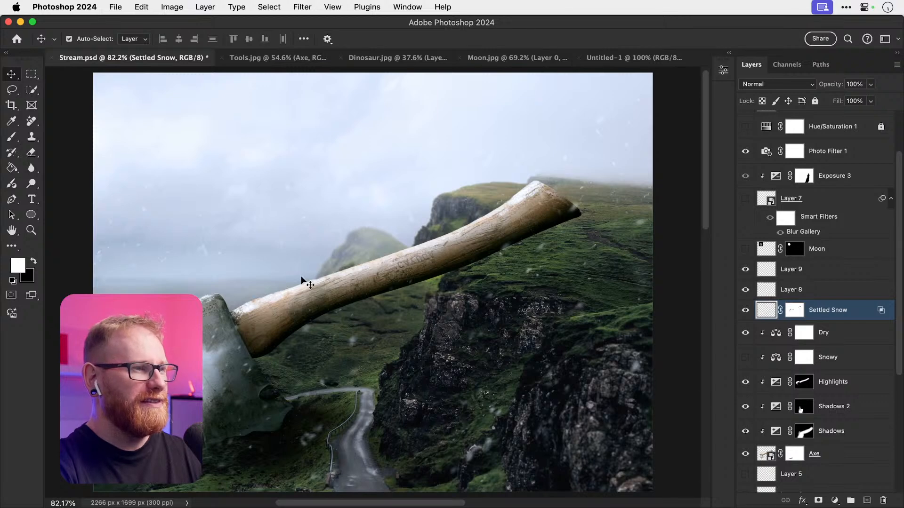
key("7")
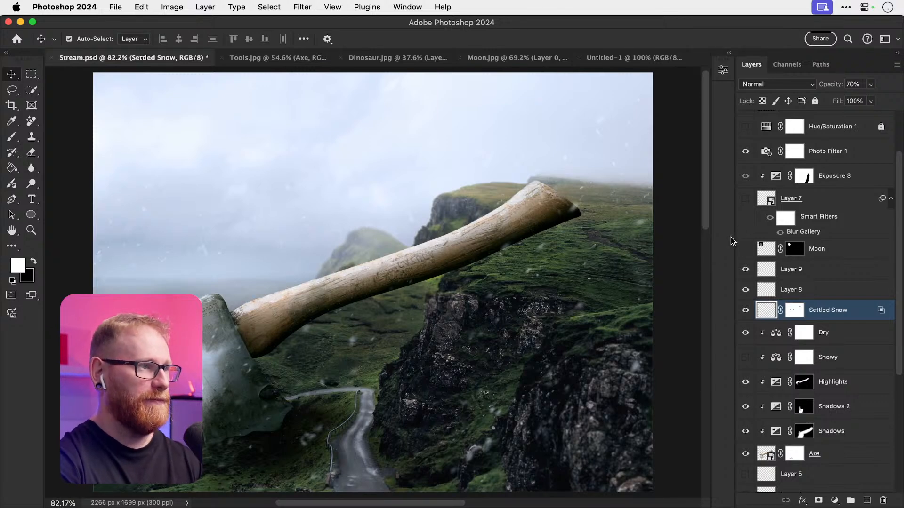
Step: Set the Settled Snow layer's opacity to 100% and check the image with Layer 7 on and off
key("0")
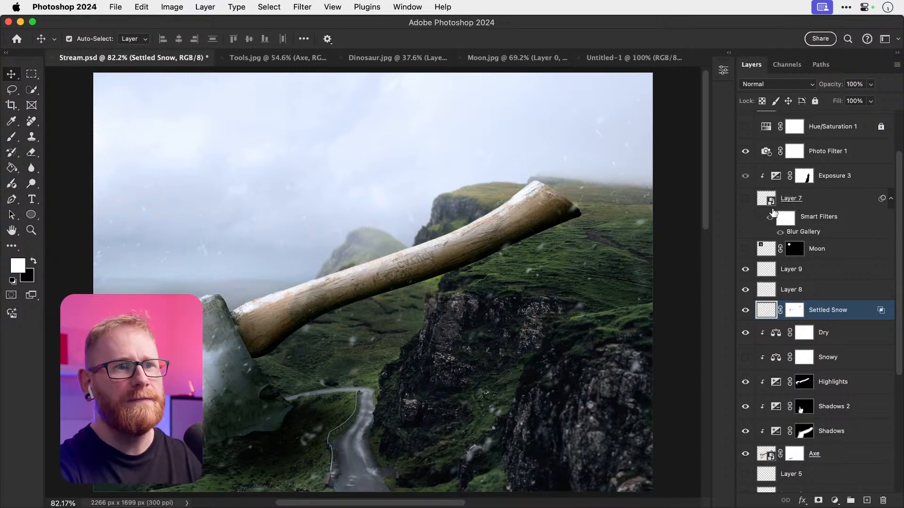
left_click(745, 199)
left_click(745, 199)
Step: Select the Photo Filter 1 layer and compare the composite with the Camera Raw Filter layer on and off
scroll(801, 203, "up", 3)
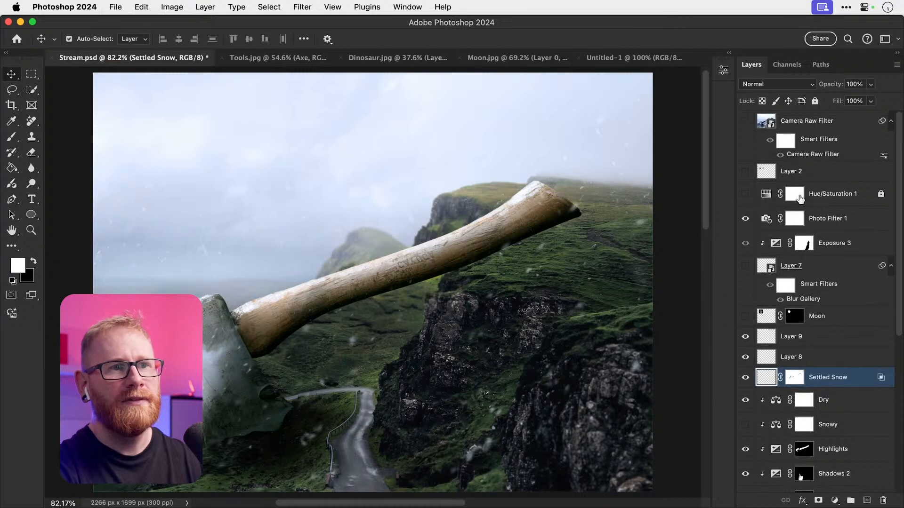
left_click(847, 212)
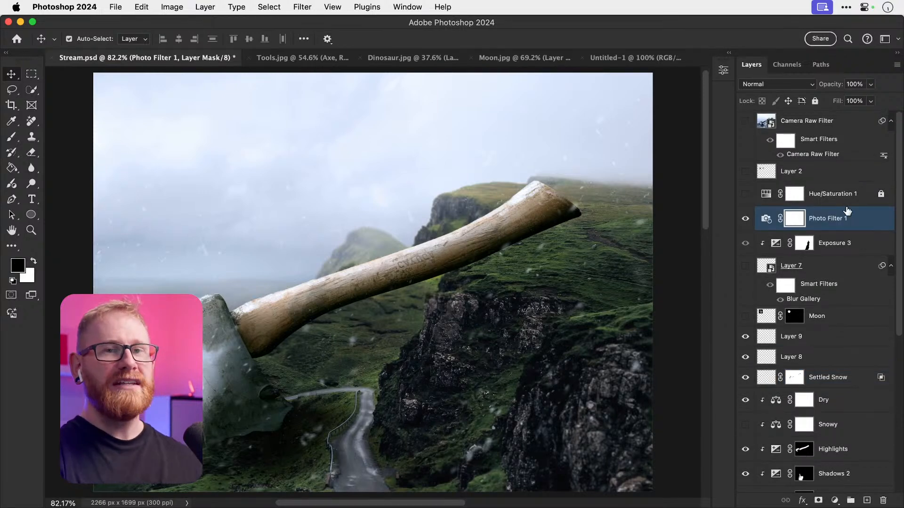
left_click(746, 122)
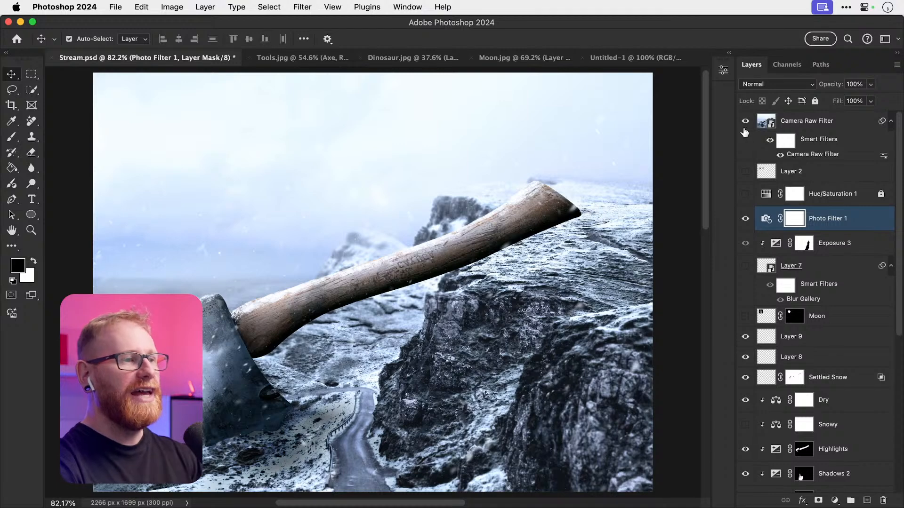
left_click(745, 121)
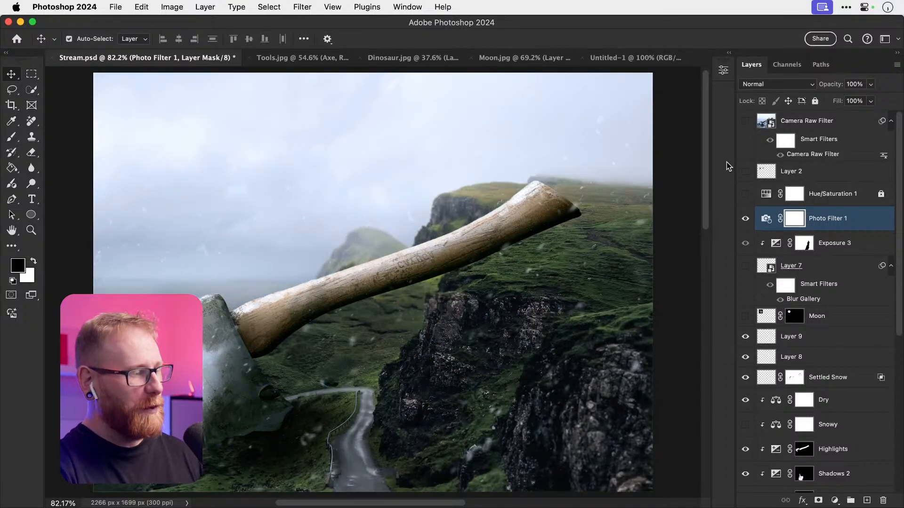
Step: Copy a merged version of the whole canvas and paste it as a new layer inside the Camera Raw Filter smart object
left_click(268, 6)
left_click(273, 24)
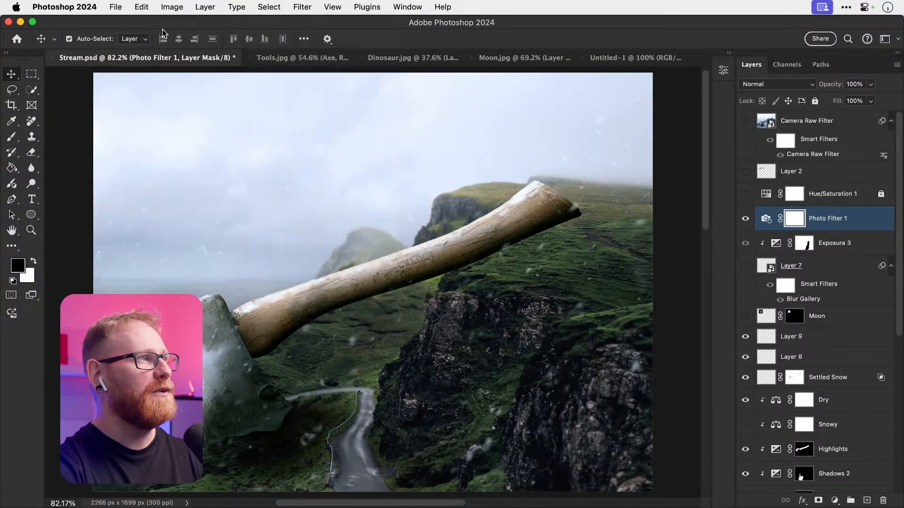
left_click(142, 6)
left_click(158, 101)
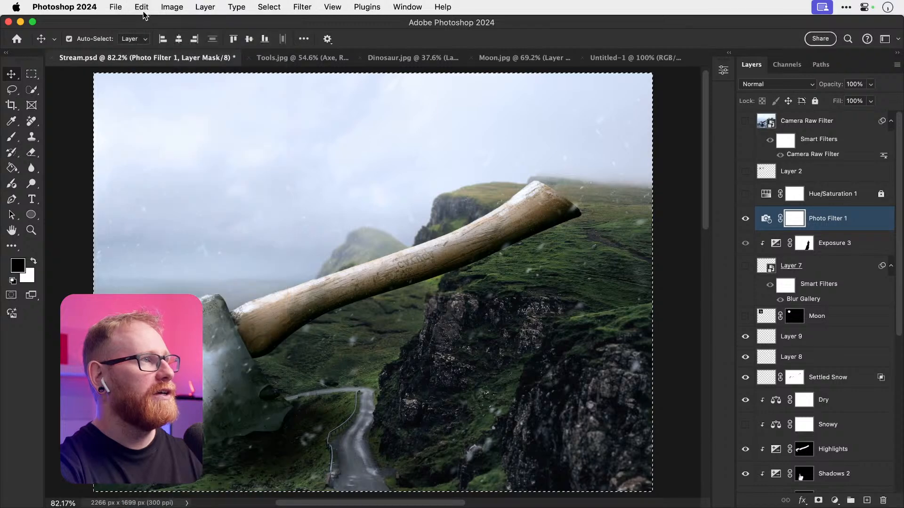
key("super+d")
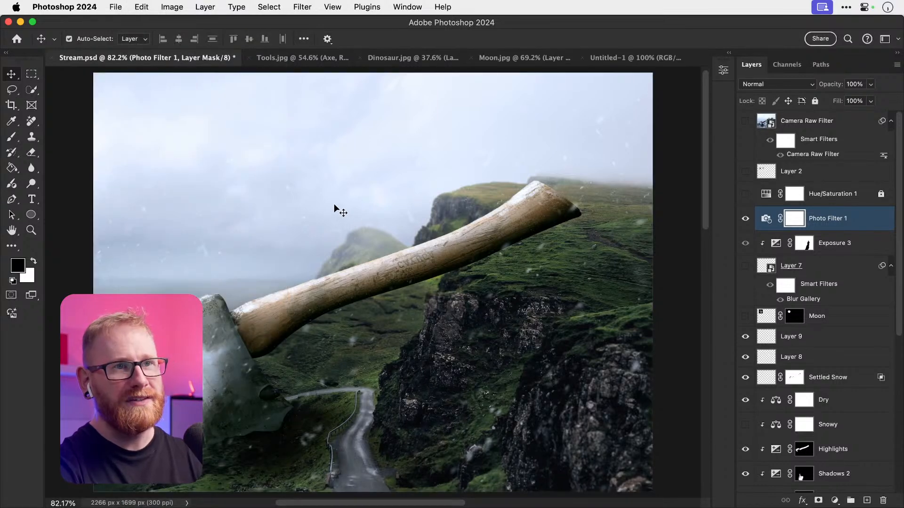
double_click(766, 123)
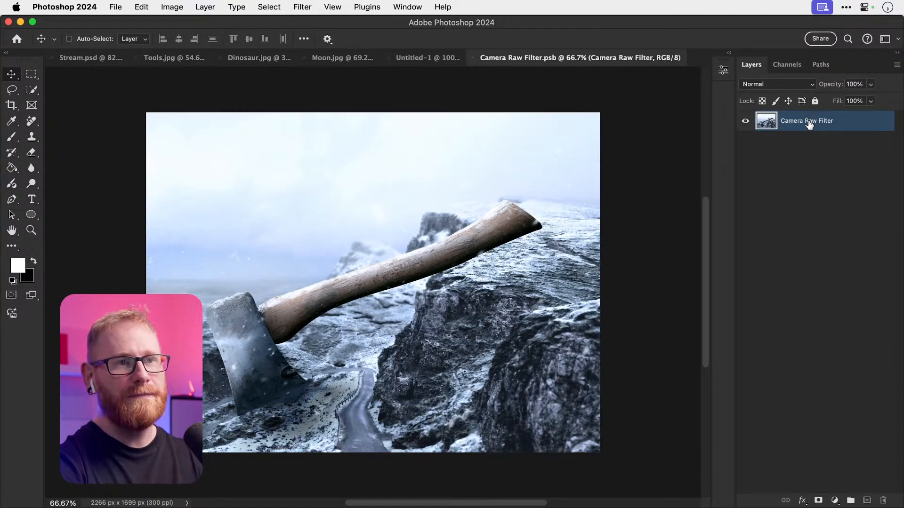
key("super+v")
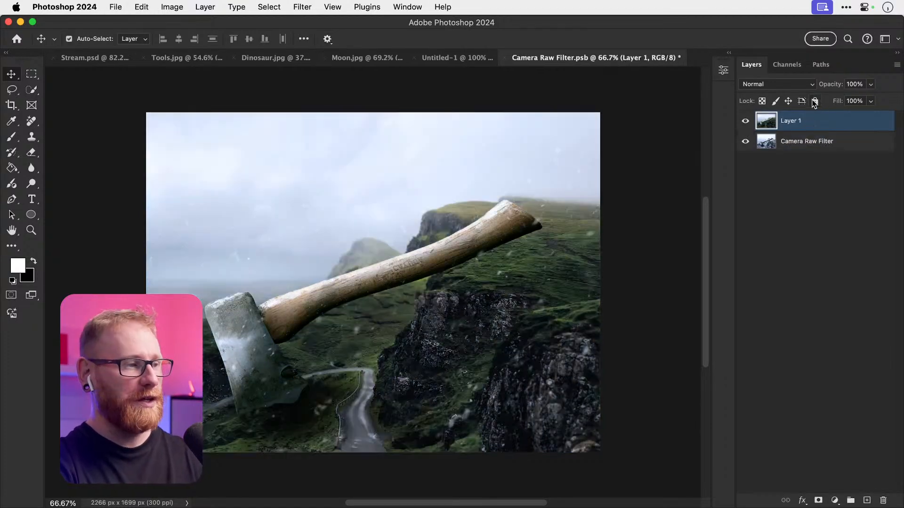
Step: Rename the smart object's snowy image layer to 1 and the pasted green countryside layer to 2
double_click(800, 142)
type("1")
key("Return")
double_click(793, 121)
type("2")
key("Return")
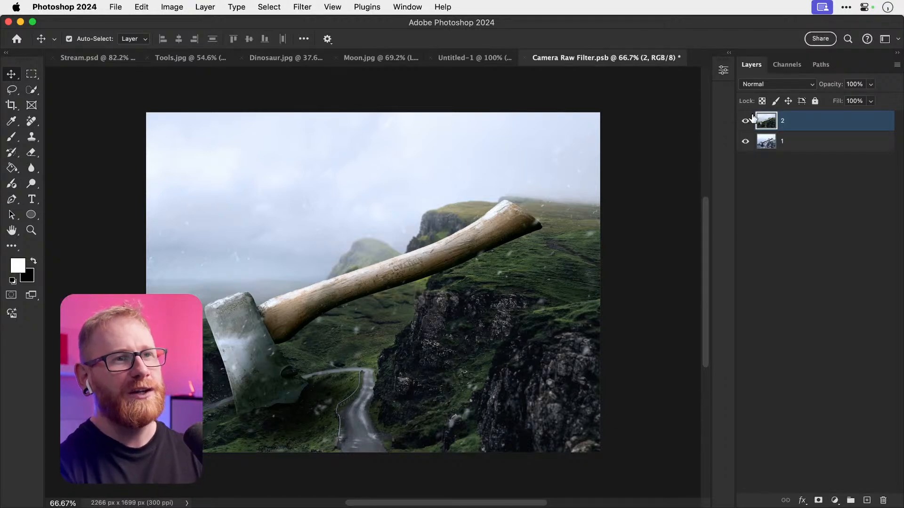
Step: Compare layer 2 with layer 1 beneath it, leave layer 2 visible, and save and close the smart object
left_click(744, 124)
left_click(745, 126)
left_click(745, 125)
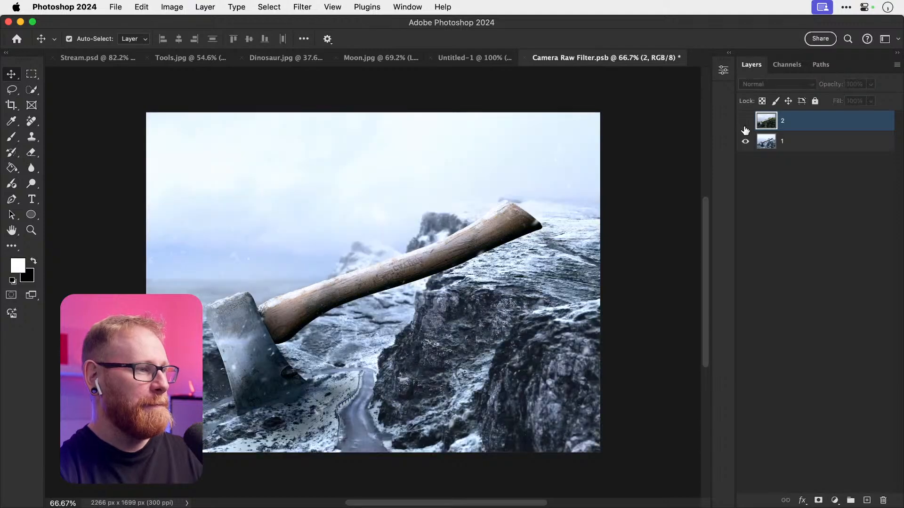
left_click(745, 125)
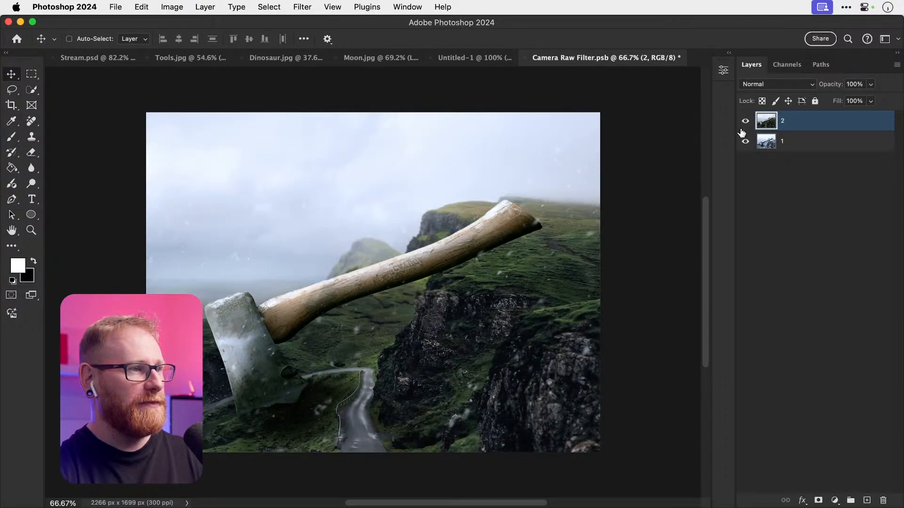
key("super+s")
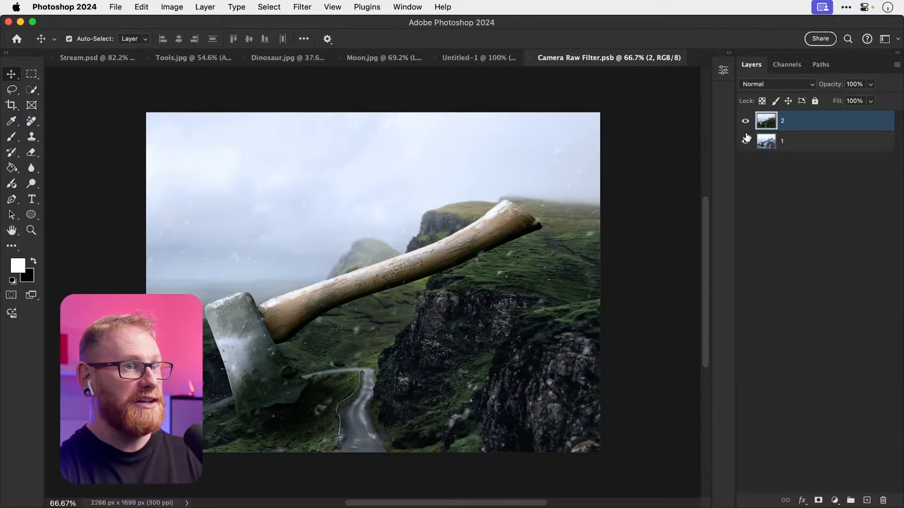
key("super+w")
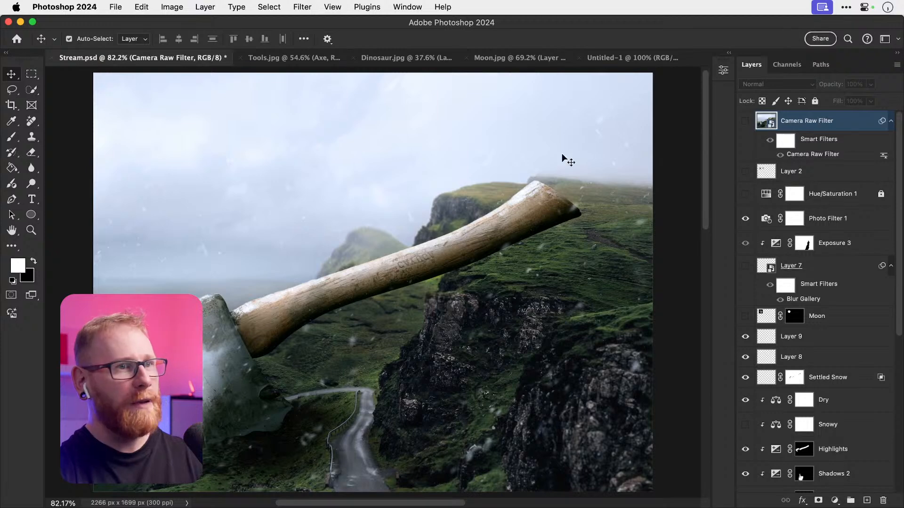
Step: Show the updated Camera Raw Filter layer in Stream.psd and compare the composite with it off and on
left_click(745, 123)
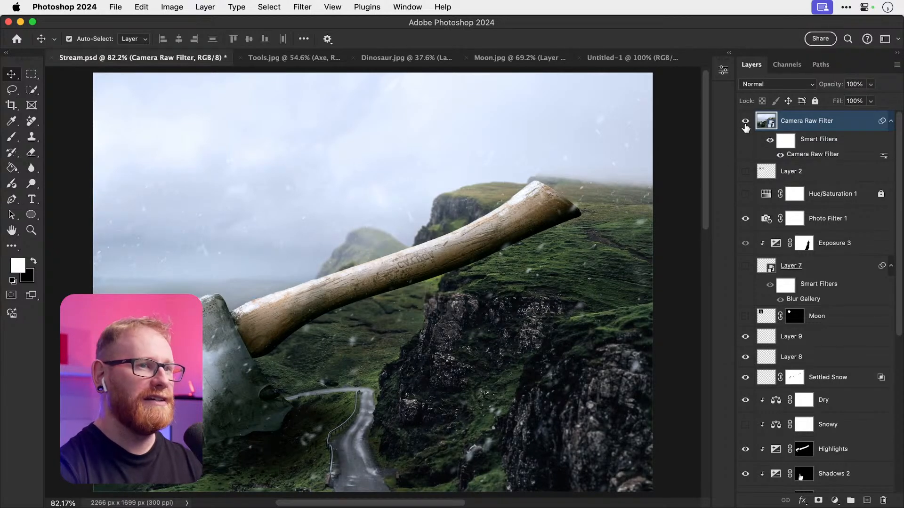
left_click(747, 123)
left_click(748, 123)
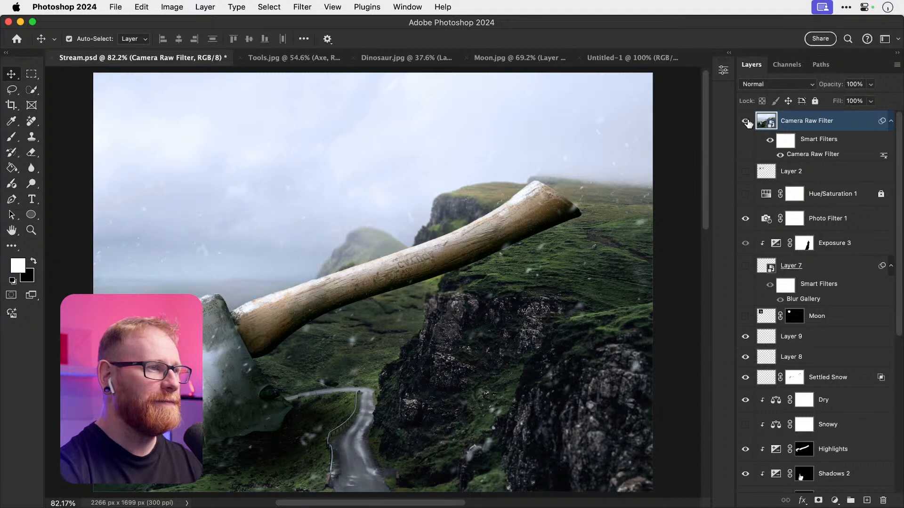
left_click(746, 124)
left_click(745, 124)
left_click(744, 123)
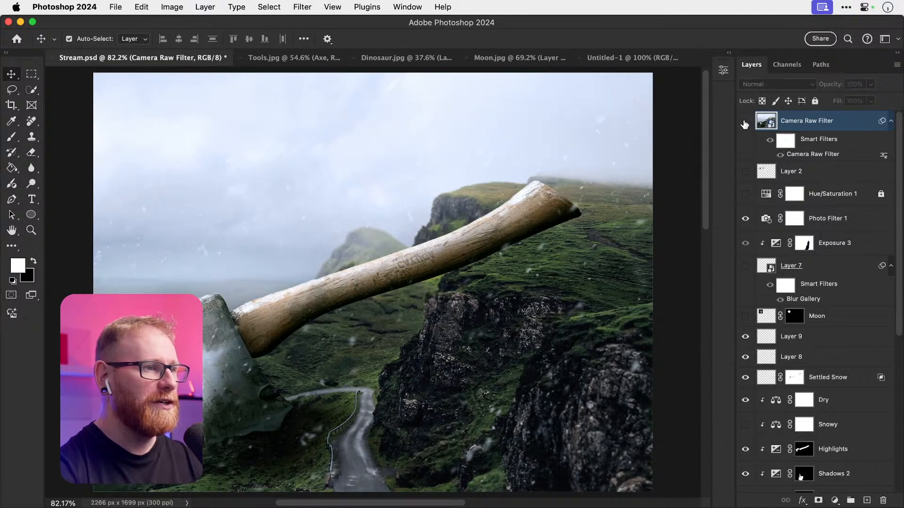
left_click(745, 124)
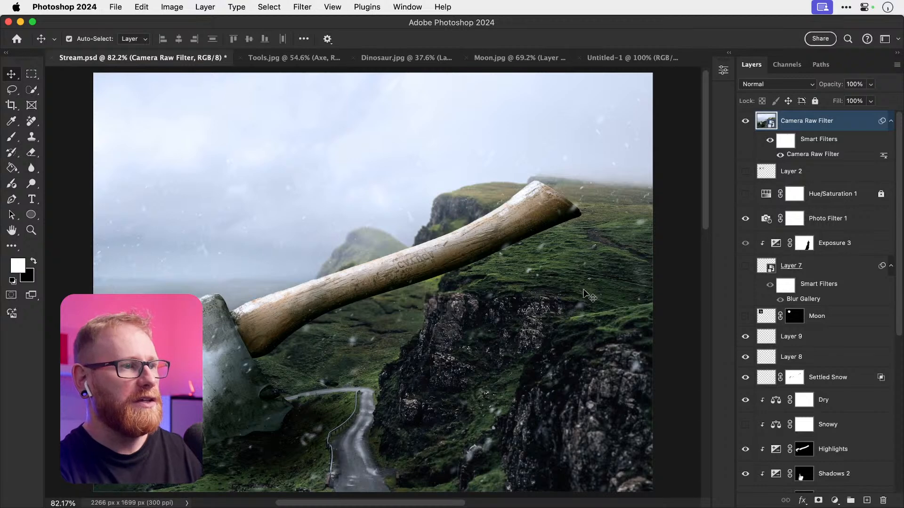
Step: Target the Camera Raw Filter layer's smart filter mask and choose a 50 px round brush from the General Brushes
left_click(783, 142)
key("b")
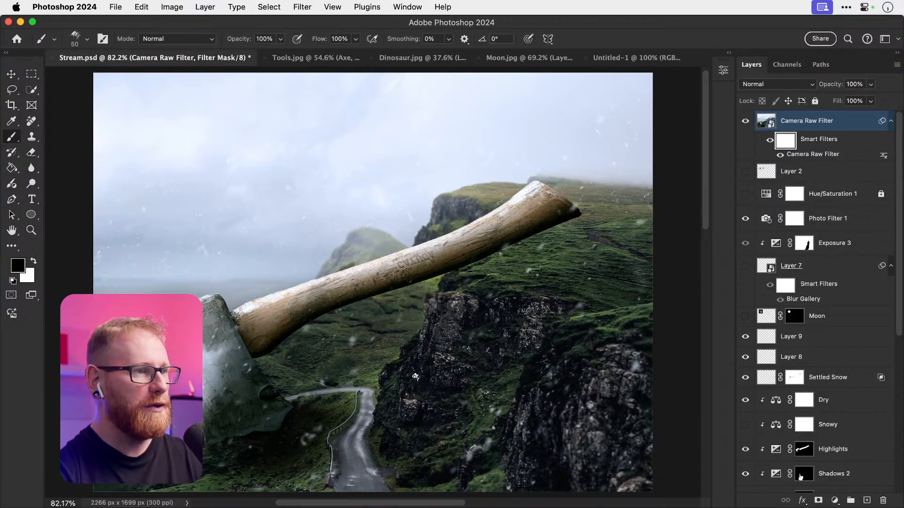
left_click(78, 35)
scroll(97, 242, "up", 10)
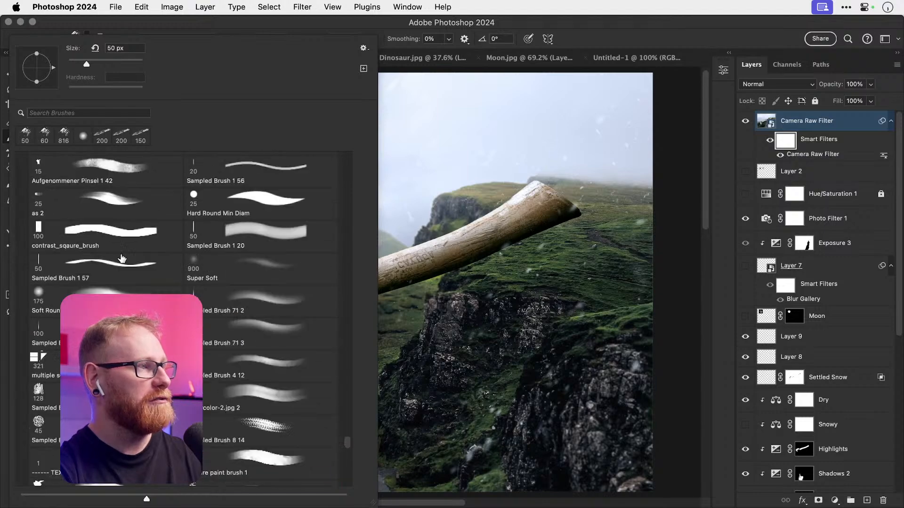
scroll(98, 242, "up", 15)
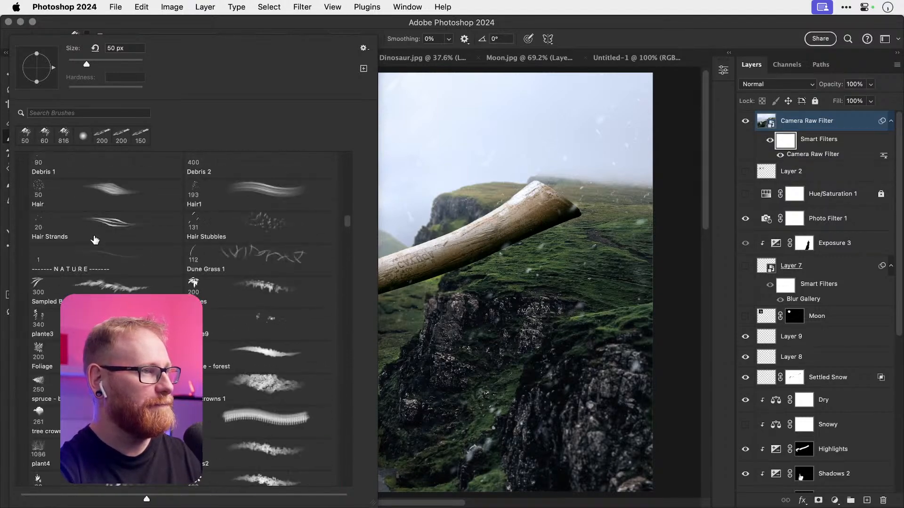
left_click(24, 164)
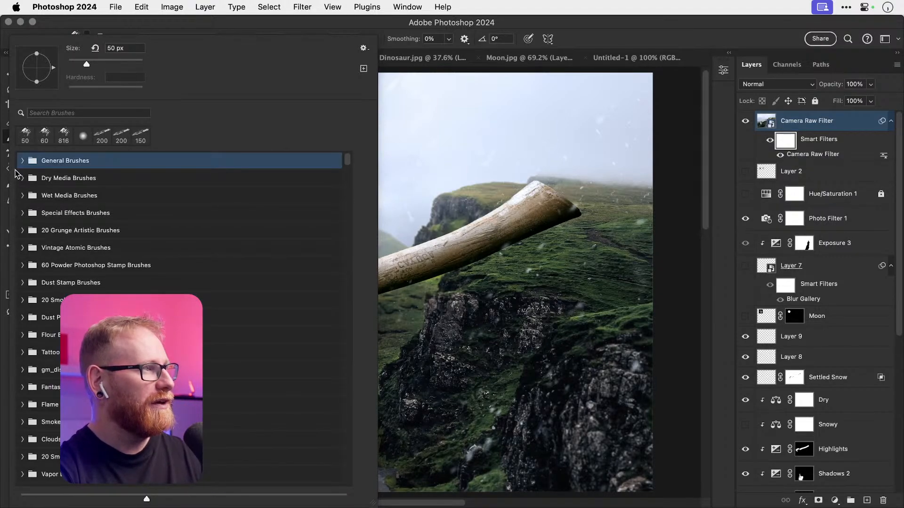
left_click(22, 161)
left_click(76, 240)
left_click(562, 369)
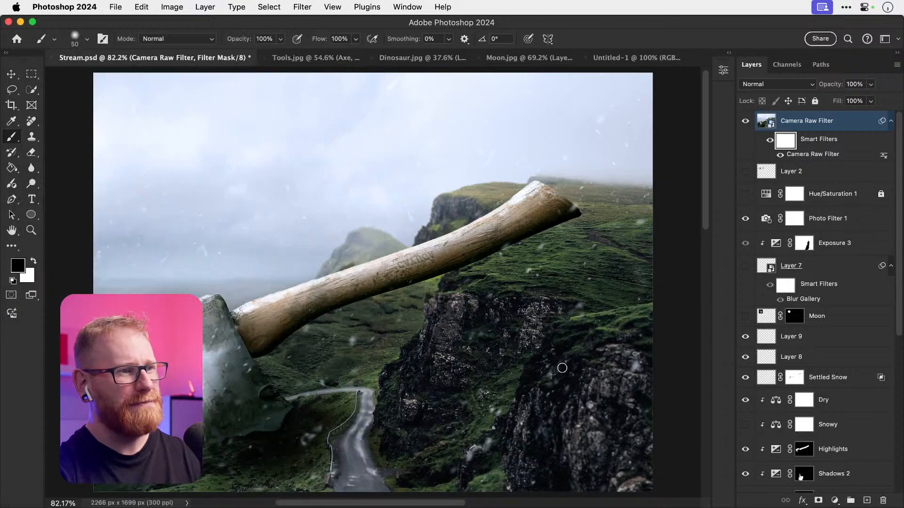
Step: Try to paint the Camera Raw effect off the dark rocks with black on the filter mask, using 200 px and 500 px brushes
left_click(746, 121)
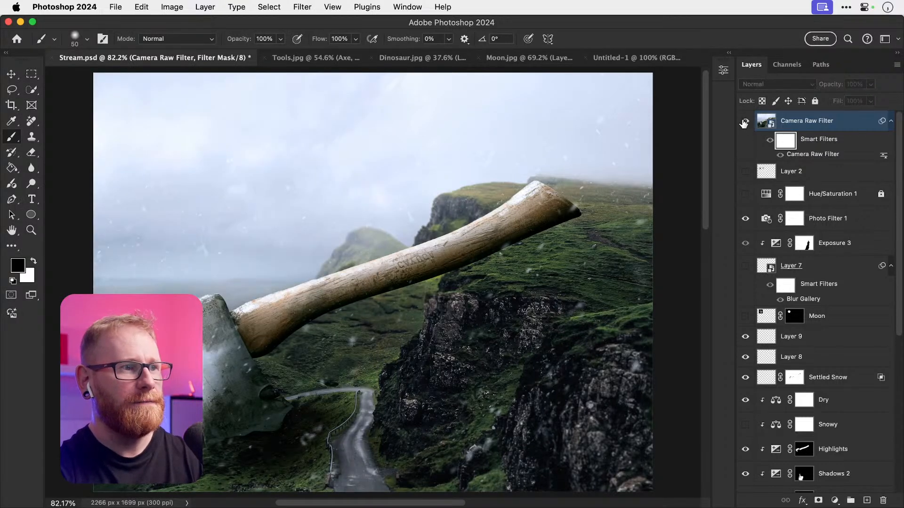
left_click(745, 121)
key("]")
key("]")
key("]")
key("]")
key("]")
key("]")
key("]")
key("]")
key("]")
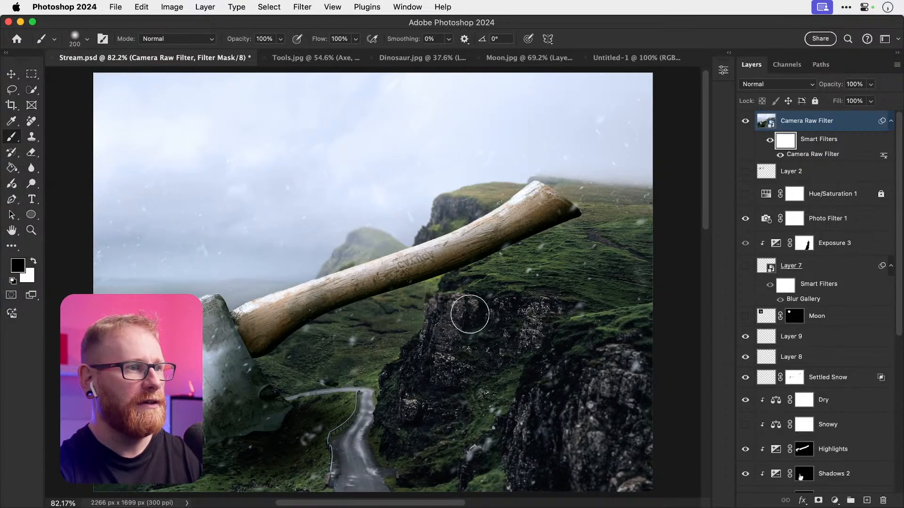
left_click_drag(456, 353, 394, 431)
key("]")
key("]")
key("]")
key("]")
mouse_move(541, 333)
left_mouse_down()
mouse_move(603, 411)
mouse_move(582, 425)
left_mouse_up()
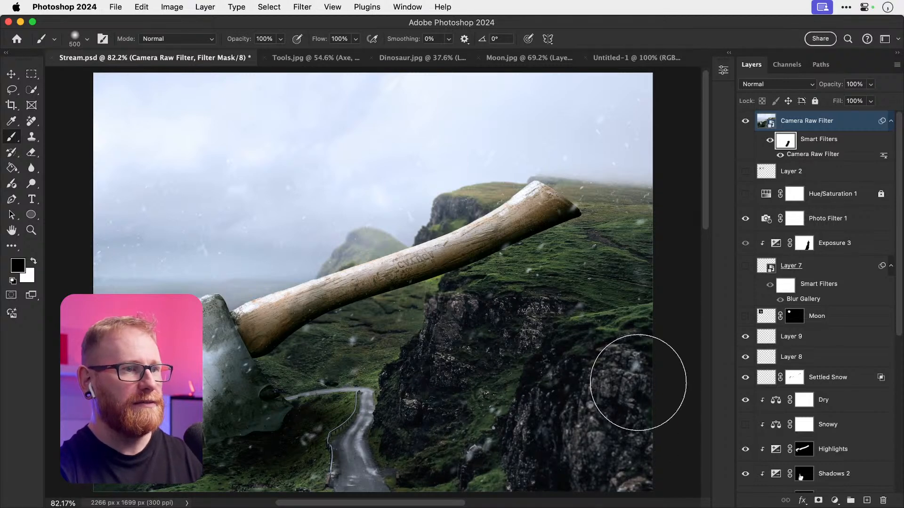
Step: Undo the brush strokes on the Camera Raw filter mask
key("v")
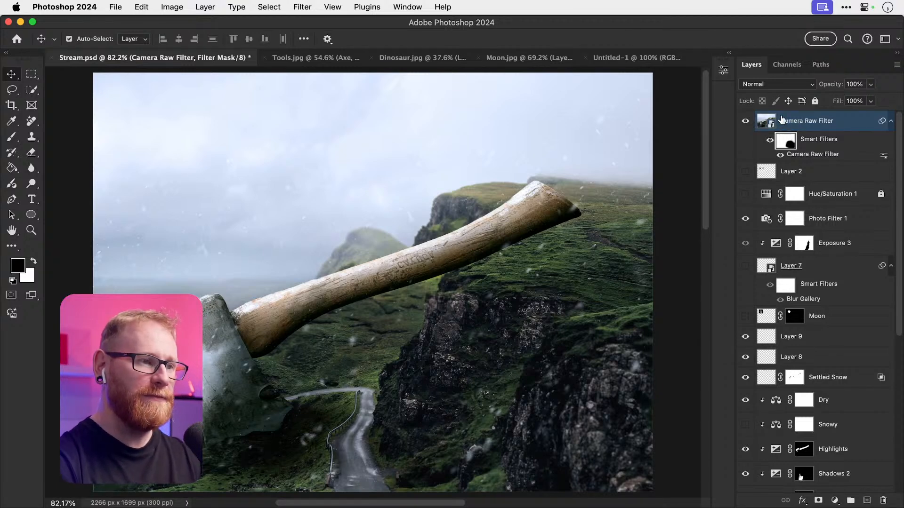
key("super+z")
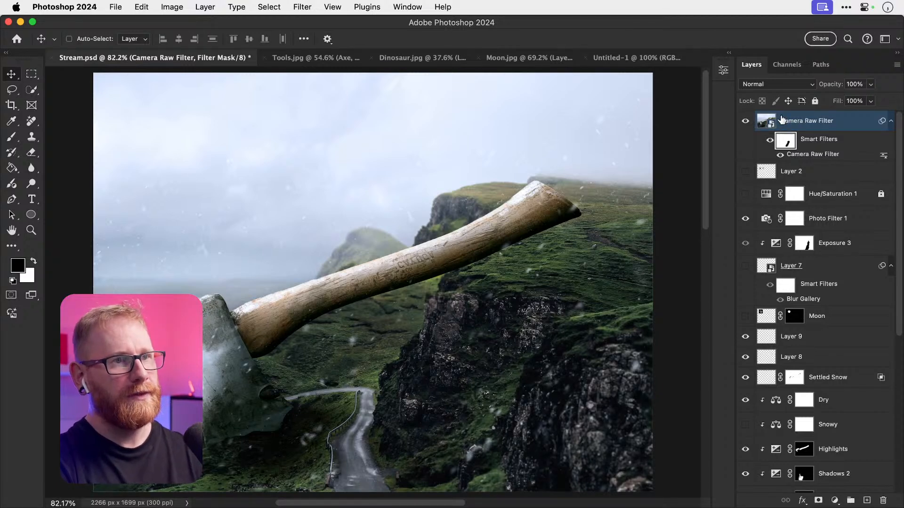
key("super+z")
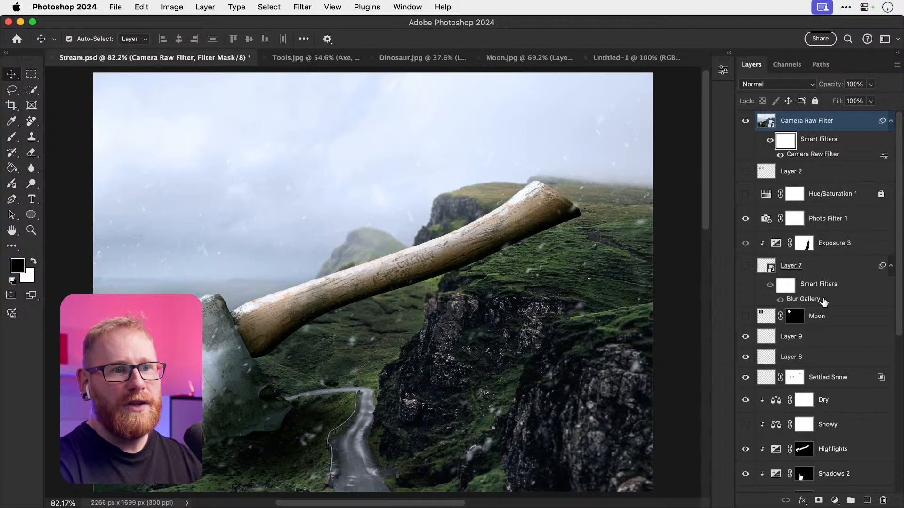
Step: Hide the Camera Raw Filter layer and check the falling snow by toggling Layer 9 and Layer 8 off and on
left_click(746, 337)
left_click(745, 337)
left_click(746, 357)
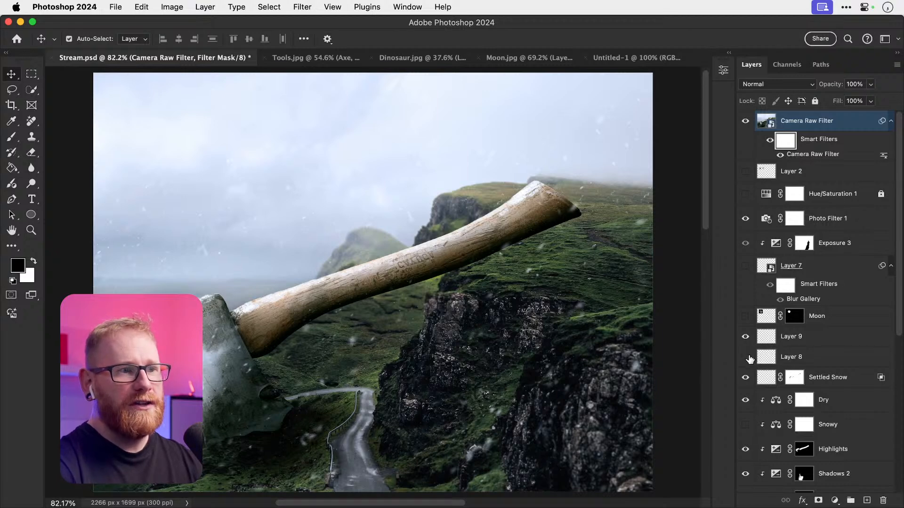
left_click(746, 121)
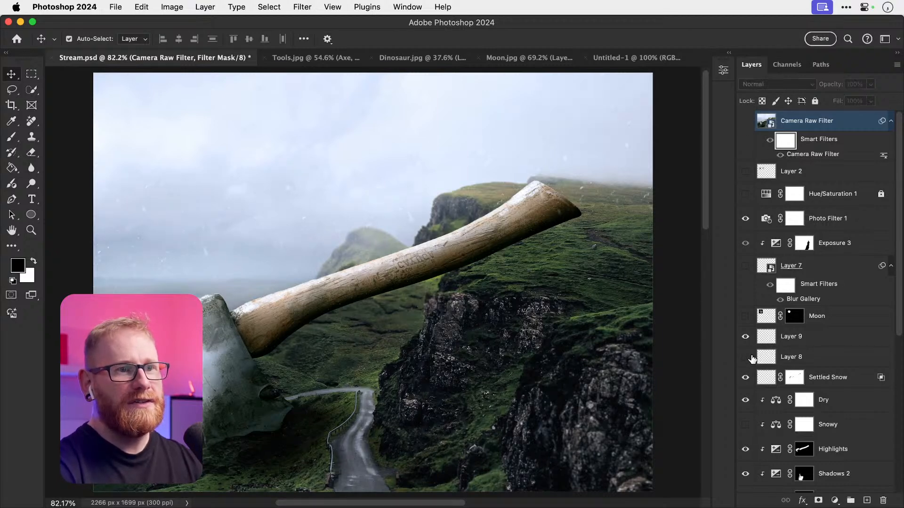
left_click(745, 358)
Step: Add a mask to Layer 8 and paint it black with the 500 px brush over the hillside, rocks and road to thin the snow
left_click(796, 357)
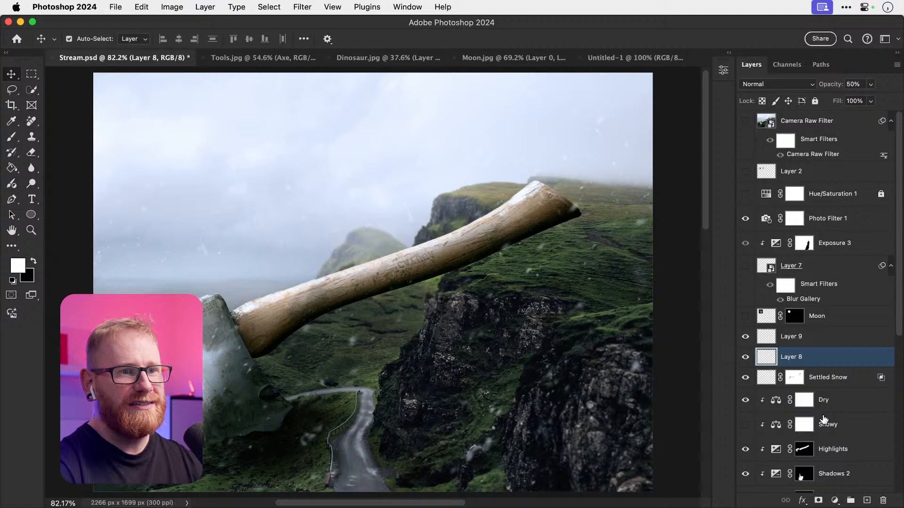
left_click(818, 500)
key("b")
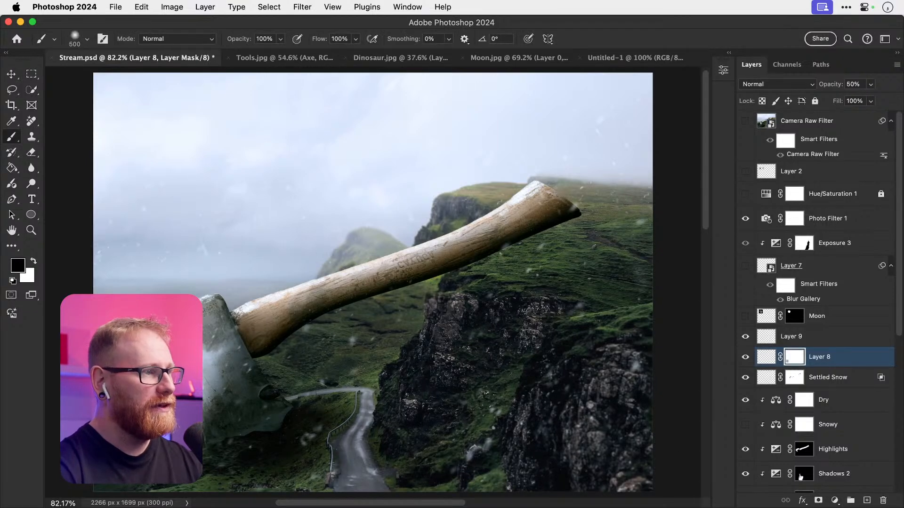
mouse_move(533, 300)
left_mouse_down()
mouse_move(561, 183)
mouse_move(550, 158)
left_mouse_up()
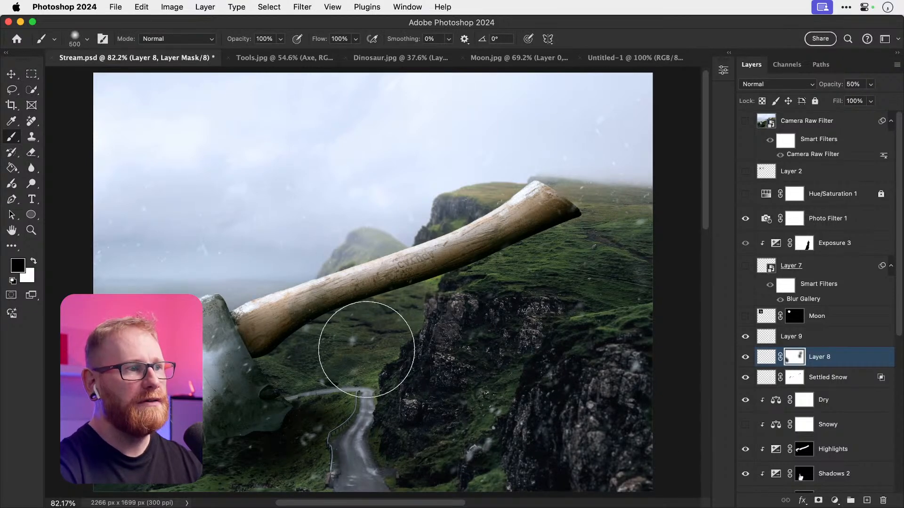
mouse_move(366, 349)
left_mouse_down()
mouse_move(335, 336)
mouse_move(480, 424)
mouse_move(559, 418)
mouse_move(367, 447)
mouse_move(336, 434)
left_mouse_up()
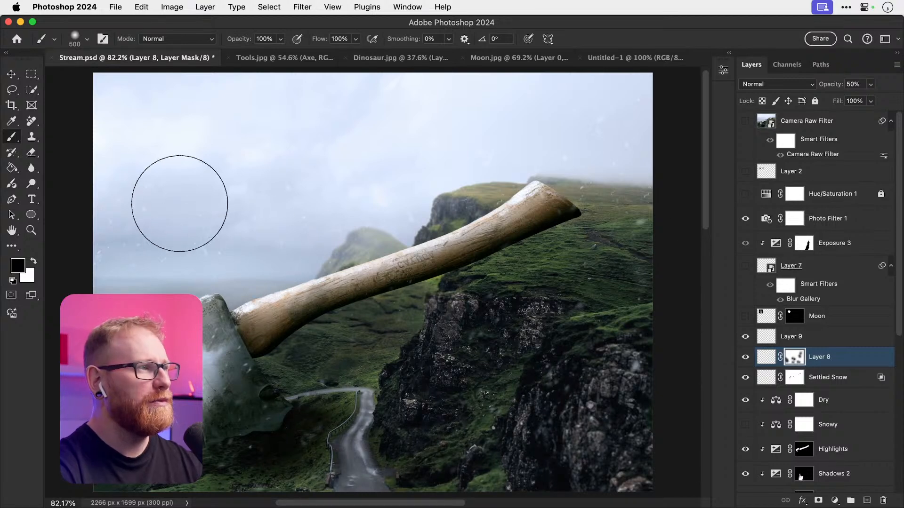
Step: Add a mask to Layer 9 and paint it black with the 500 px brush to thin the snowflakes in the sky
left_click(806, 337)
key("x")
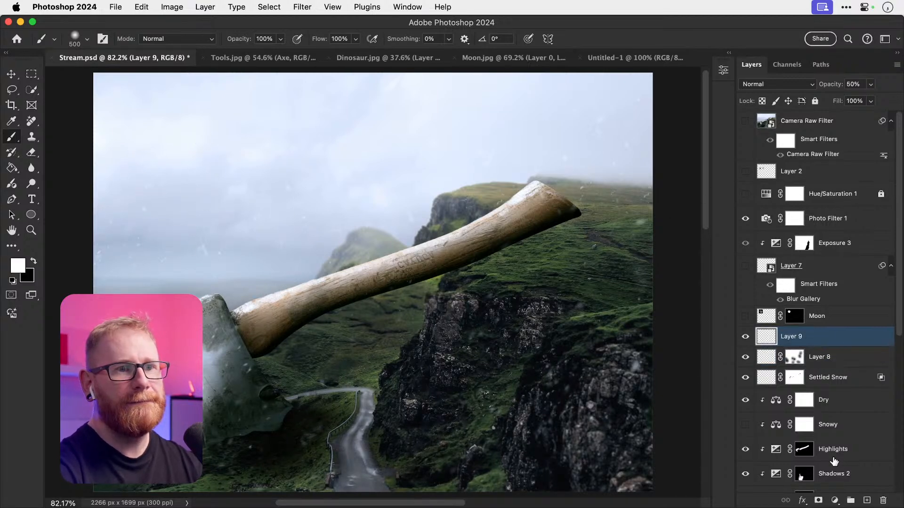
left_click(819, 501)
key("x")
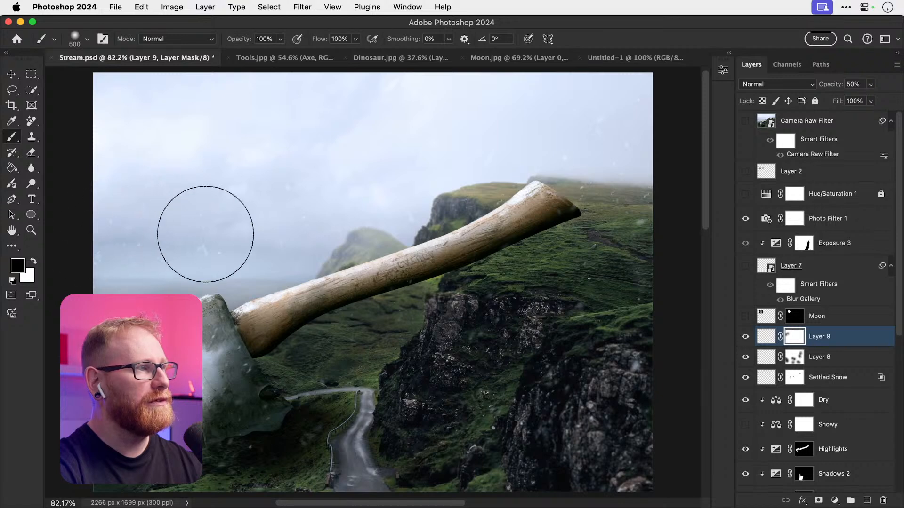
key("v")
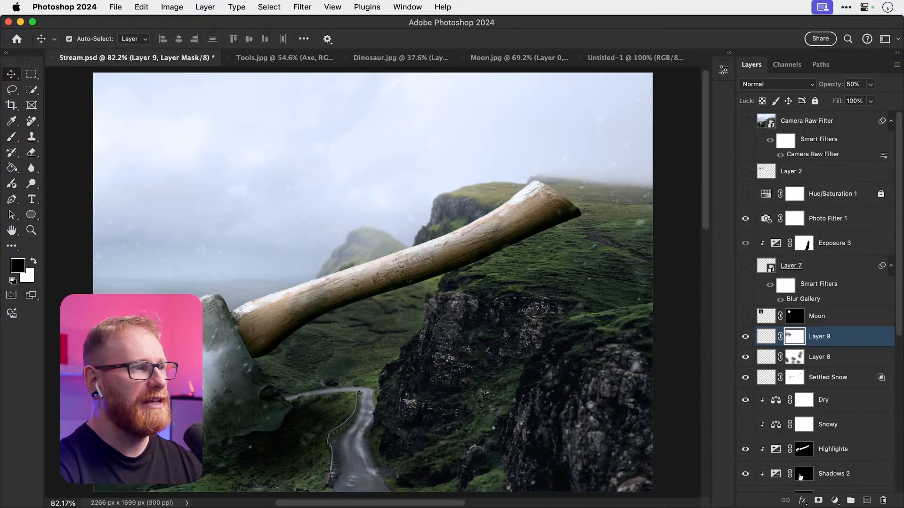
Step: Group Layer 8 and Layer 9 and name the group Snow
key("x")
left_click(820, 361, "super")
key("super+g")
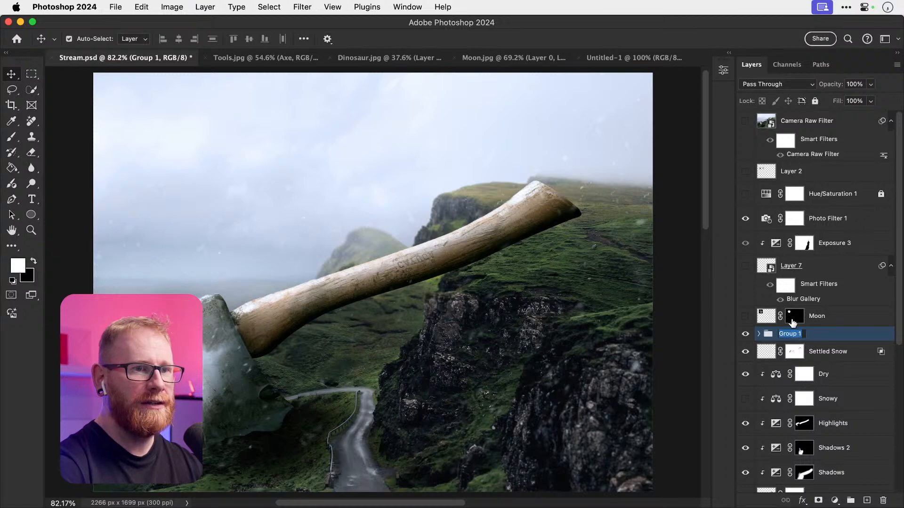
type("Snow")
key("Return")
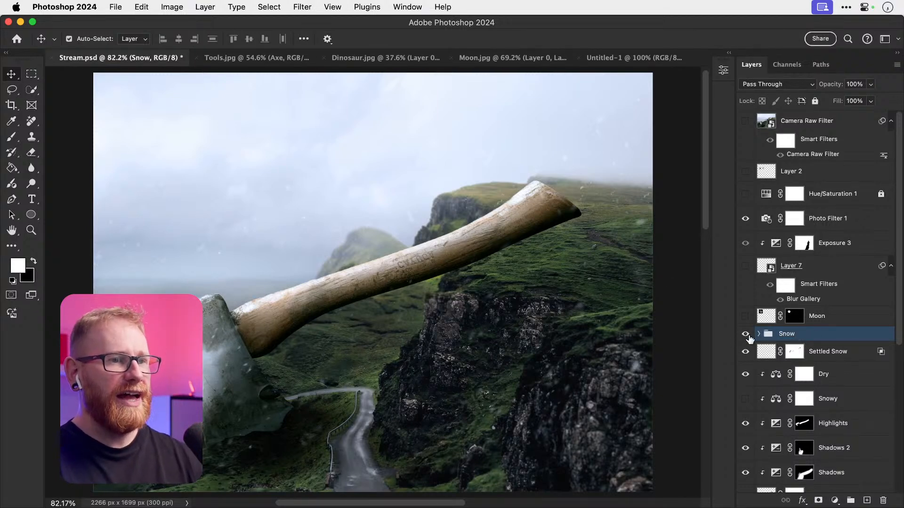
Step: Check the falling and settled snow by toggling the Snow group and the Settled Snow layer off and on
left_click(747, 335)
left_click(746, 336)
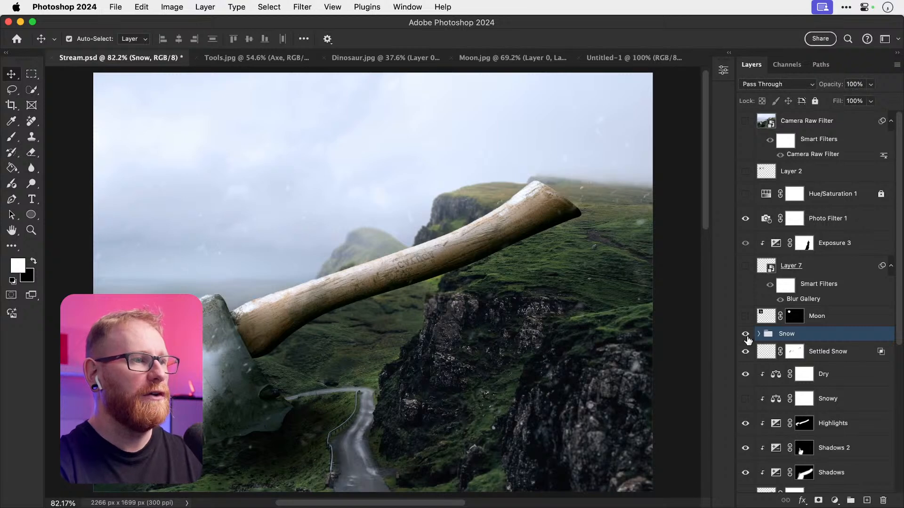
left_click(745, 353)
left_click(746, 354)
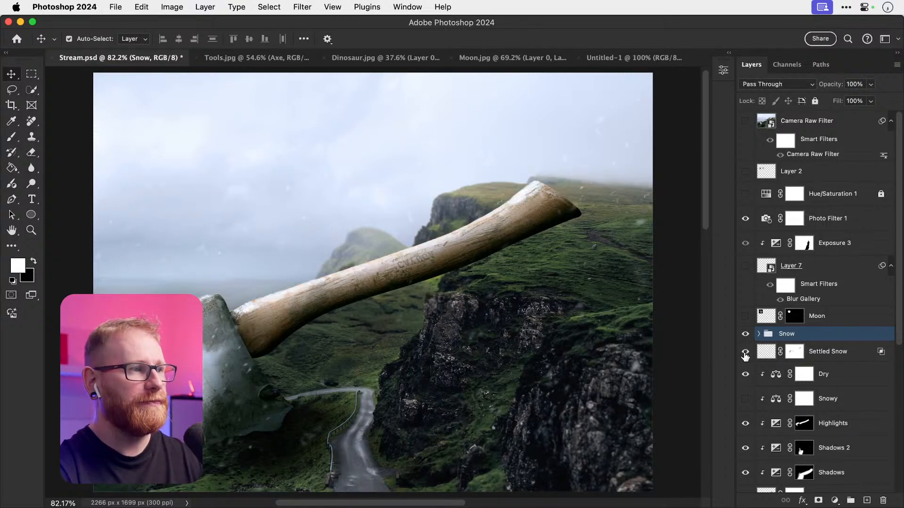
Step: Try the Linear Dodge (Add) blend mode on the Settled Snow layer, compare it with Normal, and undo it
left_click(821, 352)
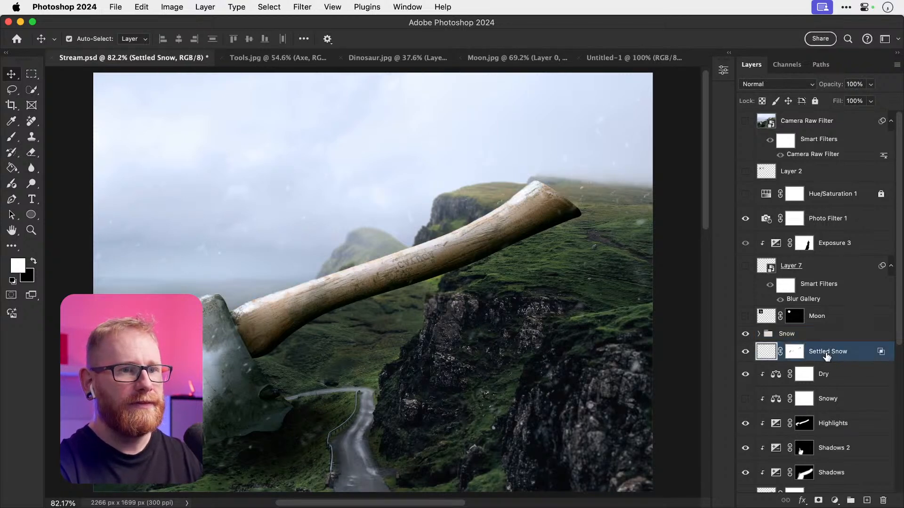
left_click(774, 82)
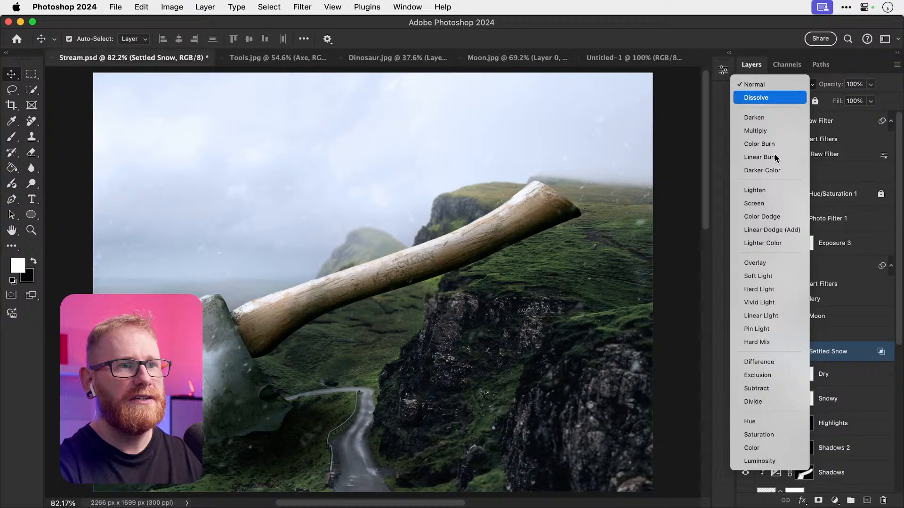
left_click(767, 232)
key("super+z")
key("super+shift+z")
key("super+z")
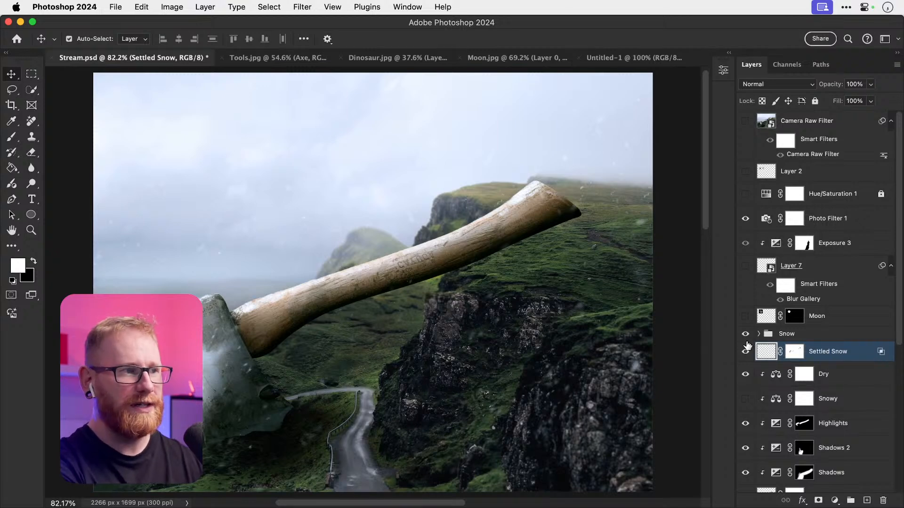
Step: Save the document, select the Photo Filter 1 layer and make a merged copy of the whole canvas
key("super+s")
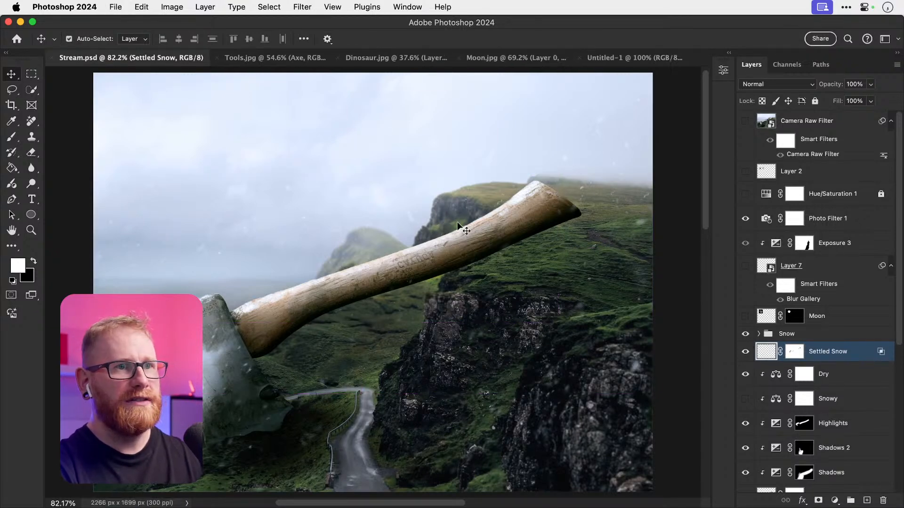
left_click(833, 219)
key("super+a")
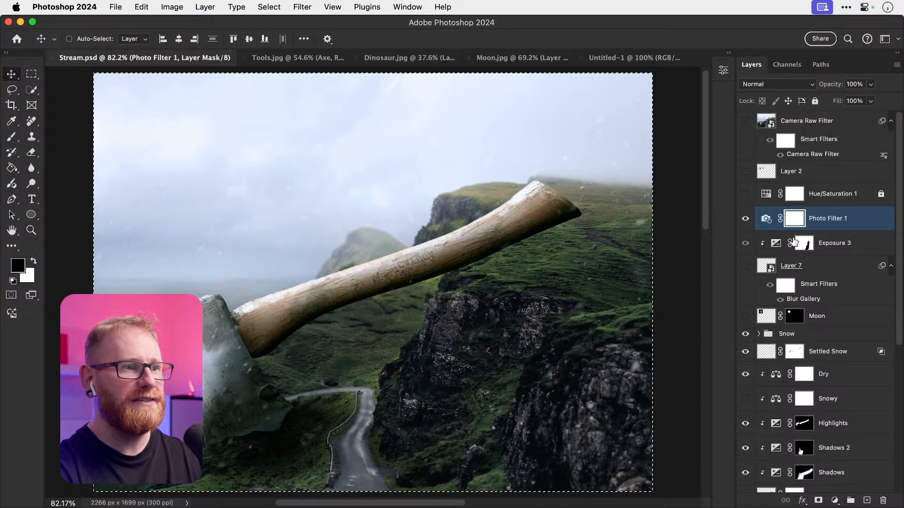
key("super+shift+c")
Step: Open the Camera Raw Filter smart object's contents, paste the merged composite as a new layer and name it 3
double_click(766, 123)
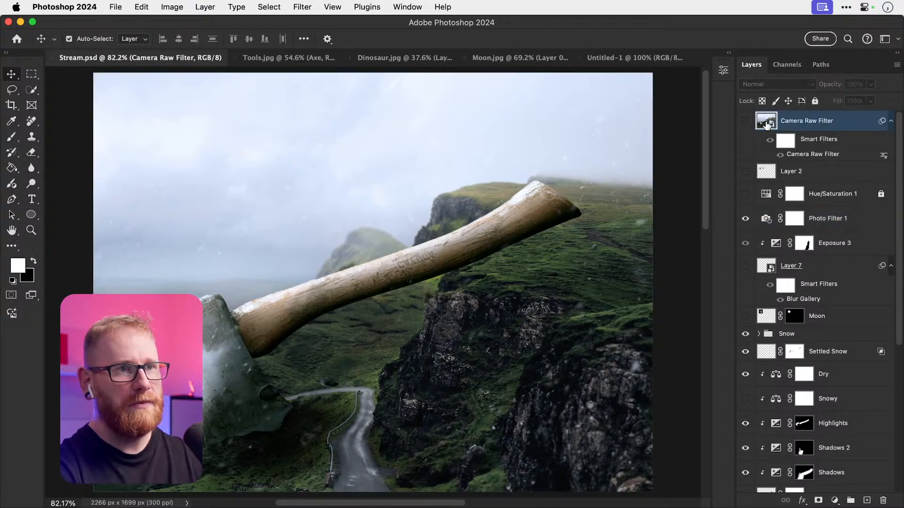
key("super+v")
double_click(791, 121)
type("3")
key("Return")
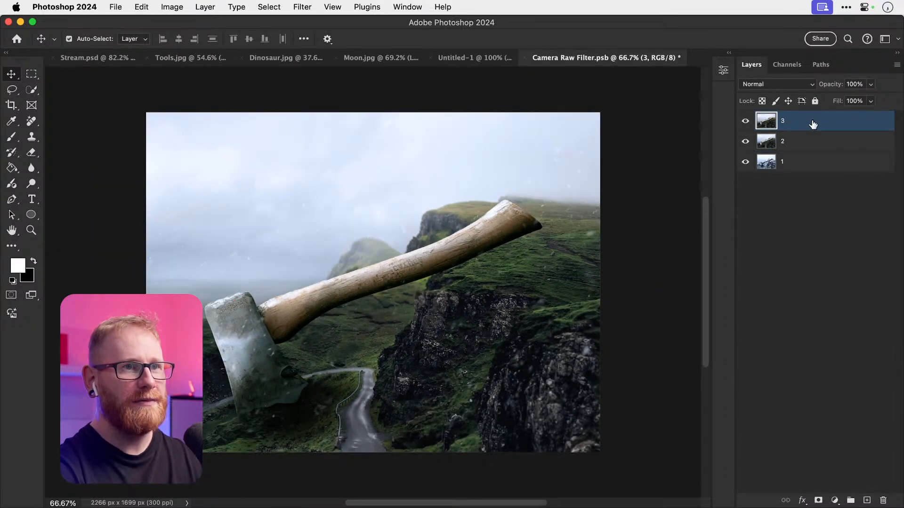
Step: Compare the three composite versions by toggling layers 3 and 2 off and on
left_click(745, 121)
left_click(745, 143)
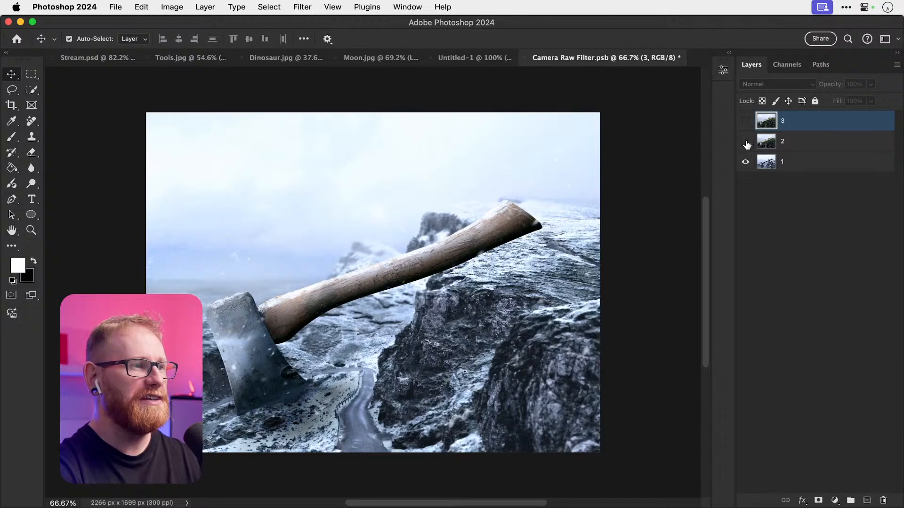
left_click(745, 144)
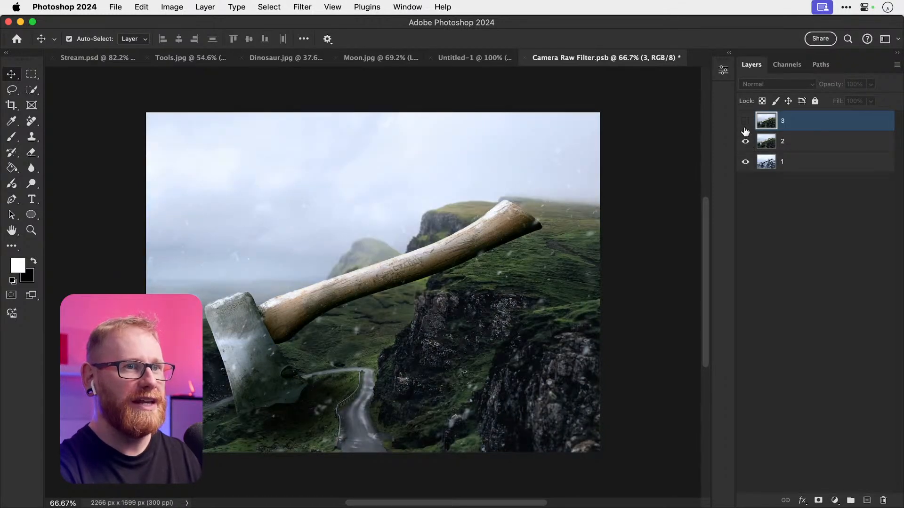
left_click(745, 123)
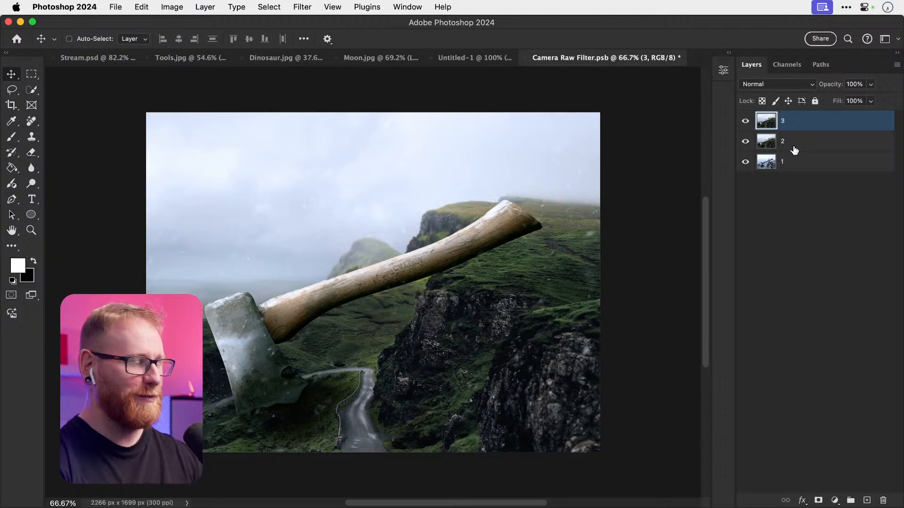
Step: Save and close the smart object's contents, show the Camera Raw Filter layer in Stream.psd and save the document
key("super+s")
key("super+w")
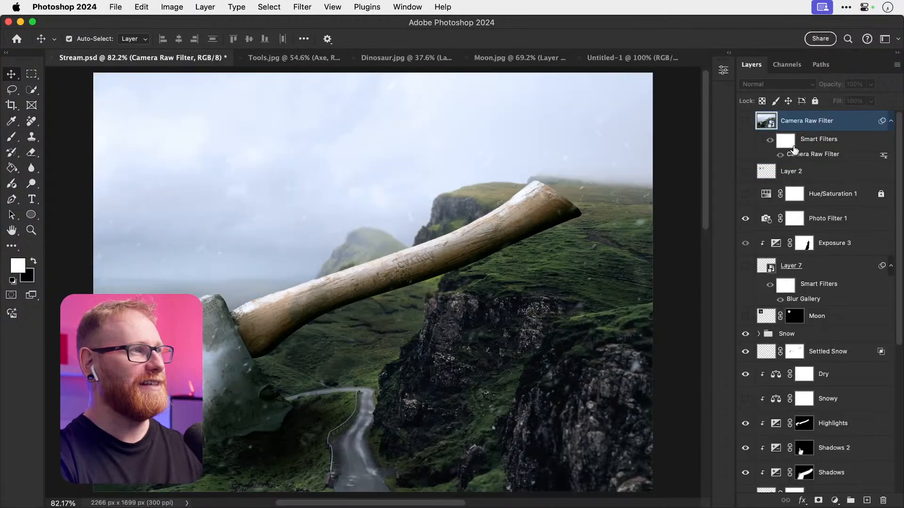
left_click(745, 122)
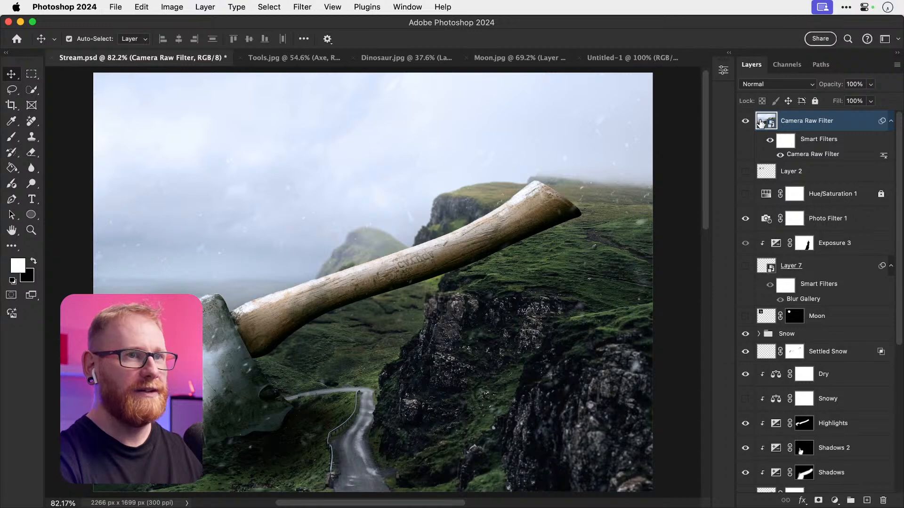
key("super+s")
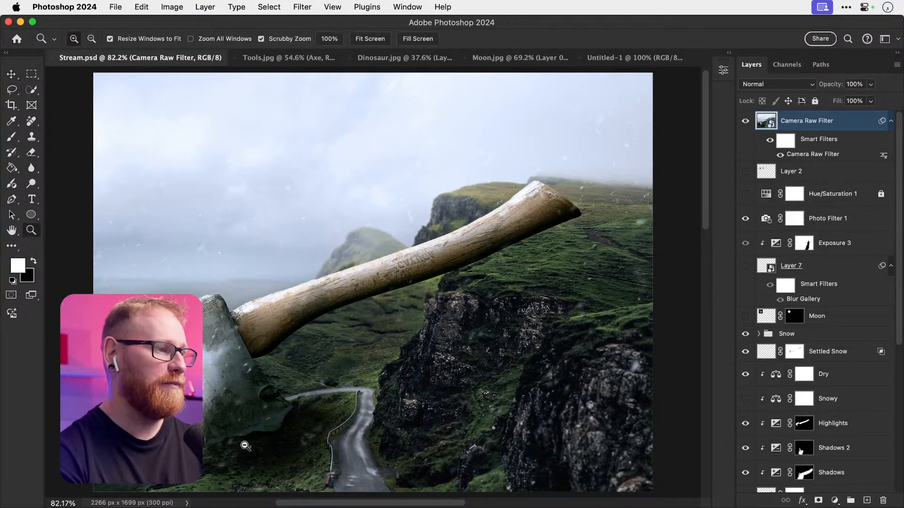
Step: Inspect the axe blade's lower edge up close and hide the Camera Raw Filter layer
left_click_drag(242, 442, 299, 404)
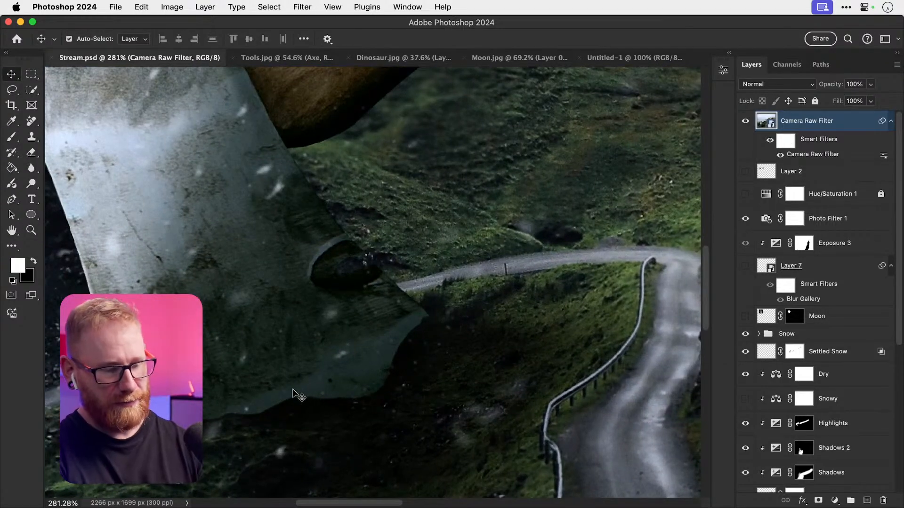
key("super+0")
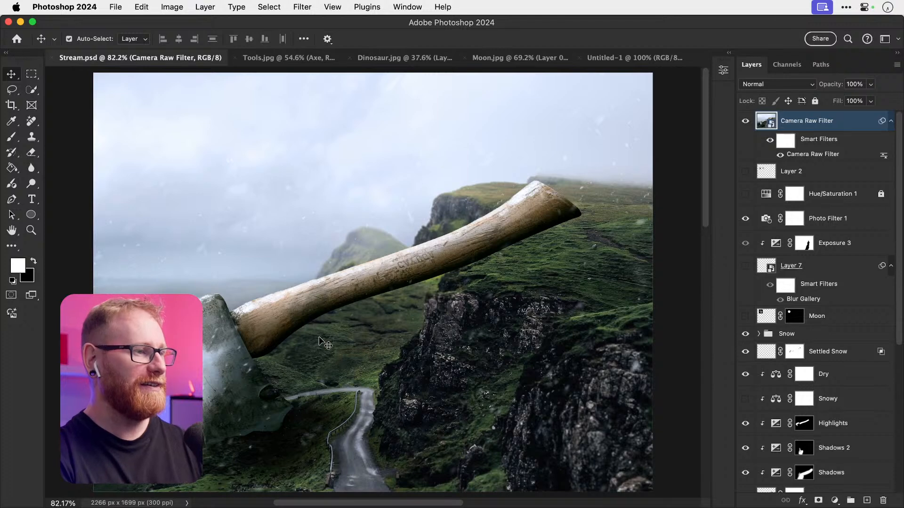
left_click(746, 122)
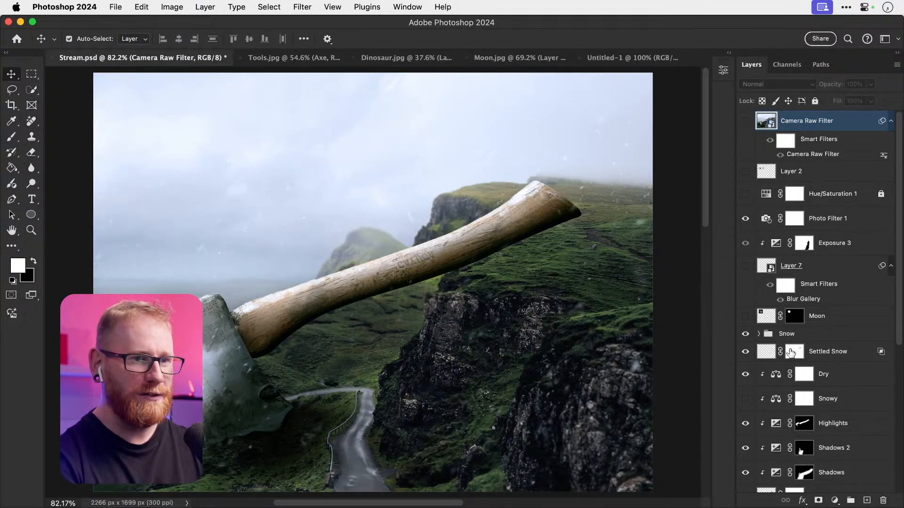
Step: Check the Shadows 2, Shadows, Axe Shadow 2 and Exposure 2 adjustments by toggling each one off and on
scroll(748, 223, "down", 5)
left_click(746, 209)
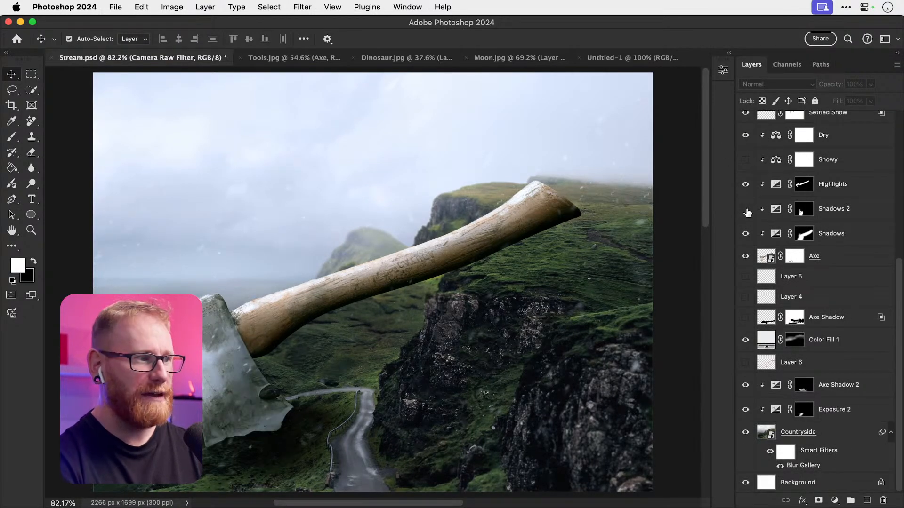
left_click(745, 208)
left_click(745, 234)
left_click(744, 235)
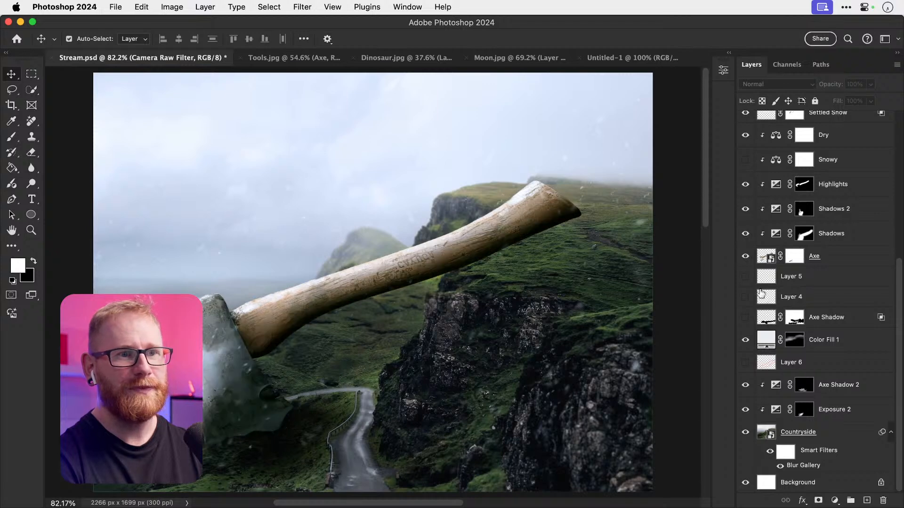
left_click(745, 387)
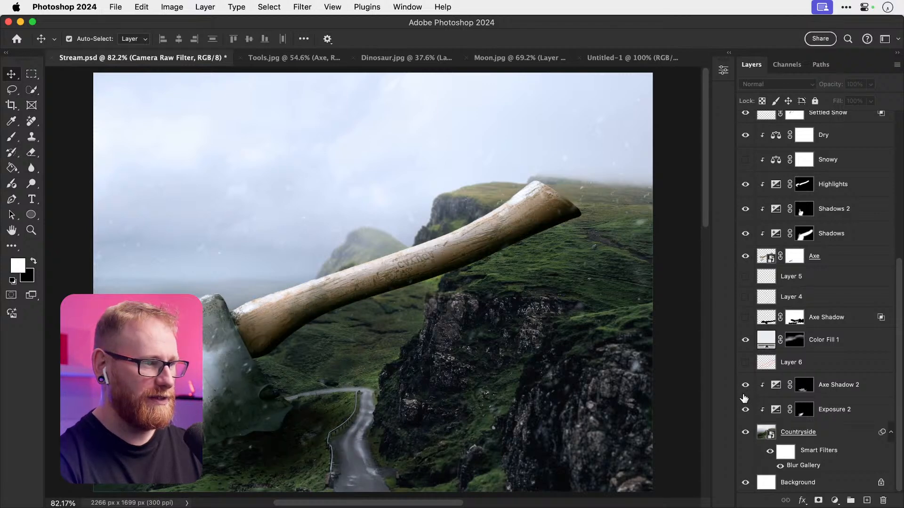
left_click(746, 387)
left_click(746, 410)
left_click(745, 410)
Step: Set the Exposure 2 adjustment to exposure 0.00 and gamma correction 0.76, and compare it off and on
left_click(778, 413)
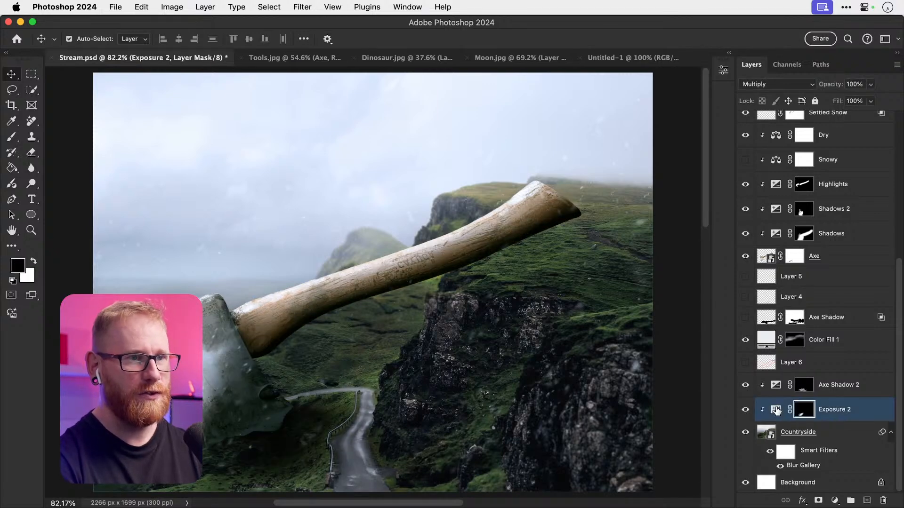
double_click(775, 410)
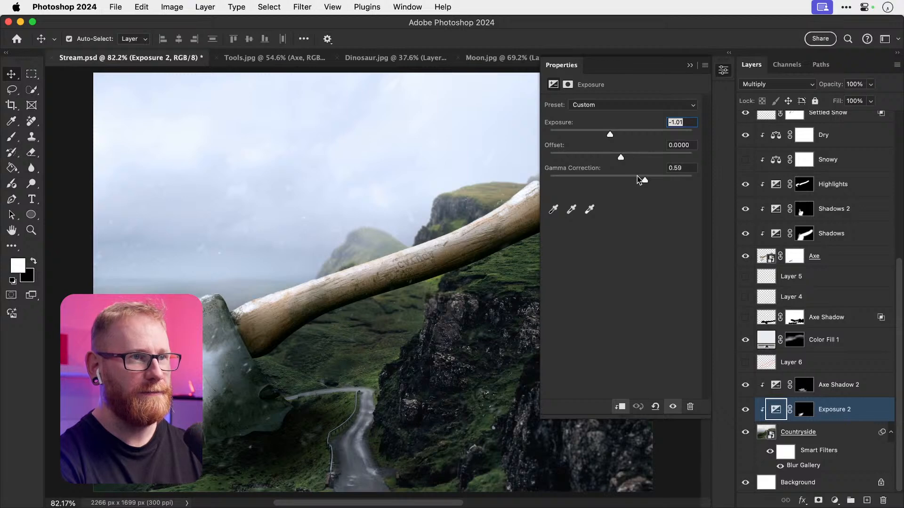
mouse_move(645, 180)
left_mouse_down()
mouse_move(624, 181)
mouse_move(635, 180)
left_mouse_up()
left_click_drag(610, 134, 624, 141)
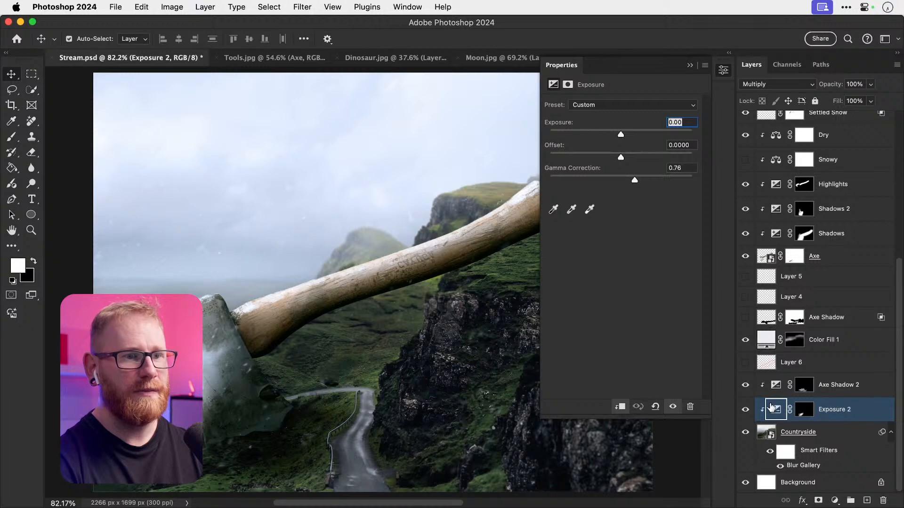
left_click(744, 412)
left_click(743, 413)
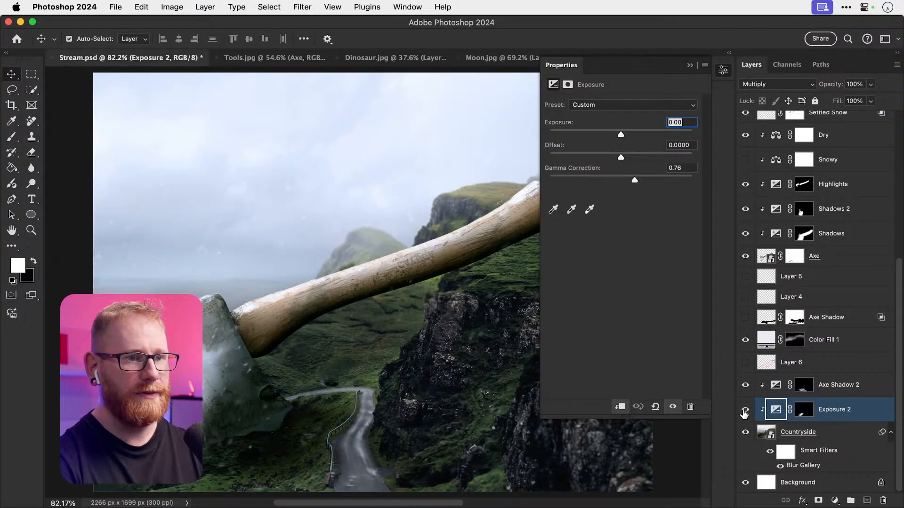
Step: Compare the axe's Shadows and Shadows 2 adjustments by toggling each one off and back on
left_click(745, 234)
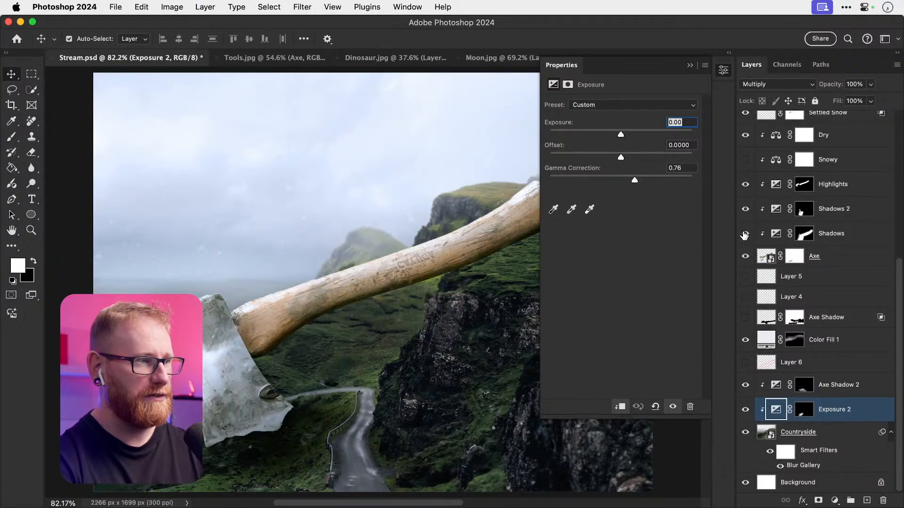
left_click(745, 234)
left_click(745, 209)
left_click(746, 210)
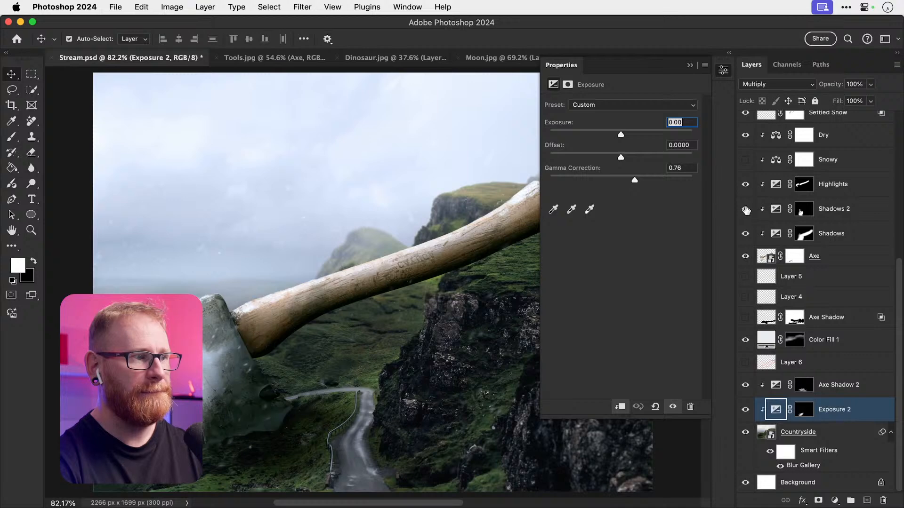
Step: Fine-tune the exposure and gamma correction of the Shadows 2 adjustment on the axe
left_click(776, 210)
left_click_drag(612, 135, 601, 135)
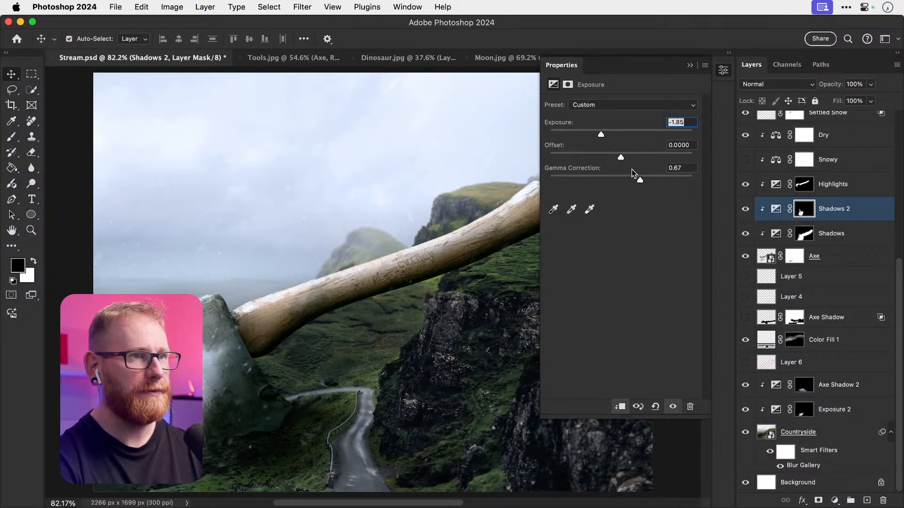
left_click_drag(640, 181, 636, 182)
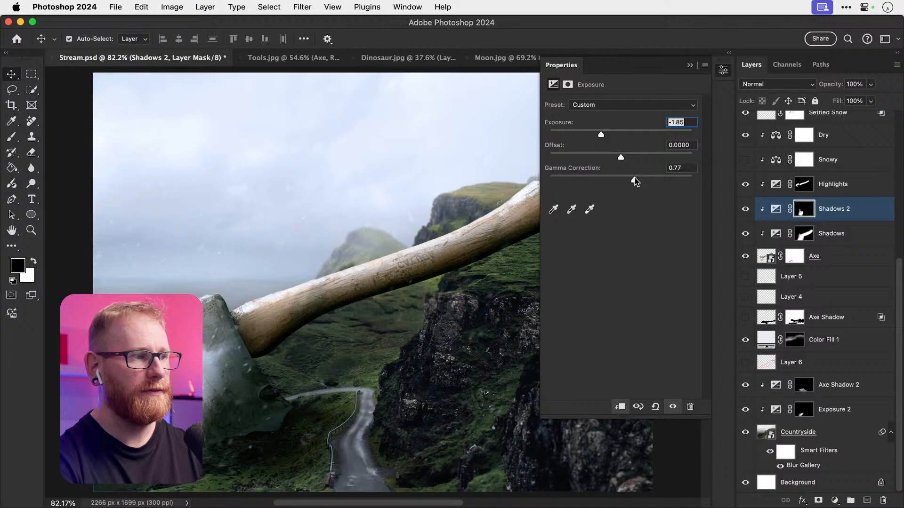
left_click_drag(601, 135, 607, 134)
left_click_drag(635, 181, 639, 182)
left_click(723, 70)
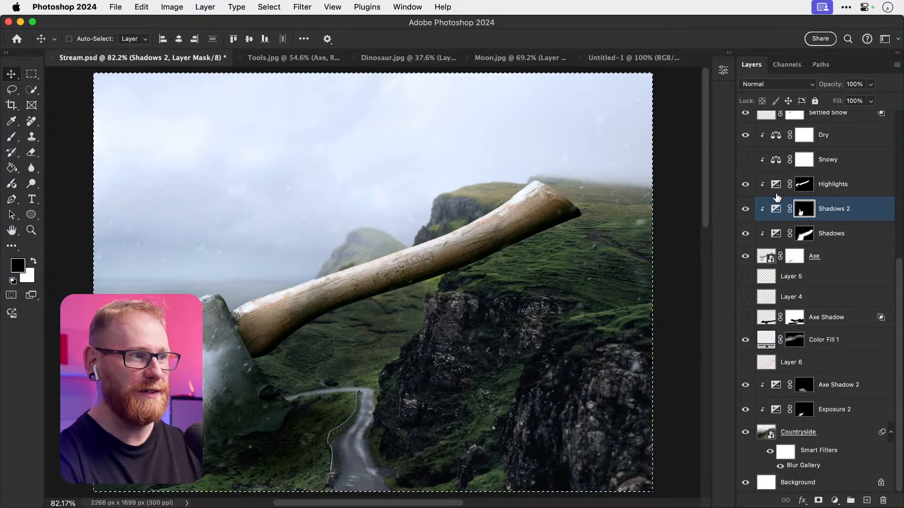
Step: Paste a merged copy of the image as the top layer of the Camera Raw Filter smart object and name it 4
key("super+a")
key("super+d")
scroll(811, 213, "up", 10)
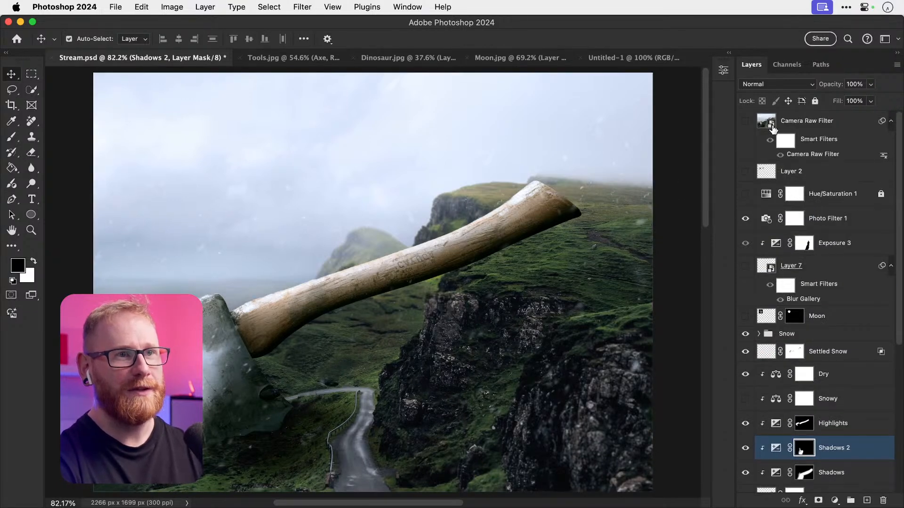
left_click(769, 122)
double_click(770, 123)
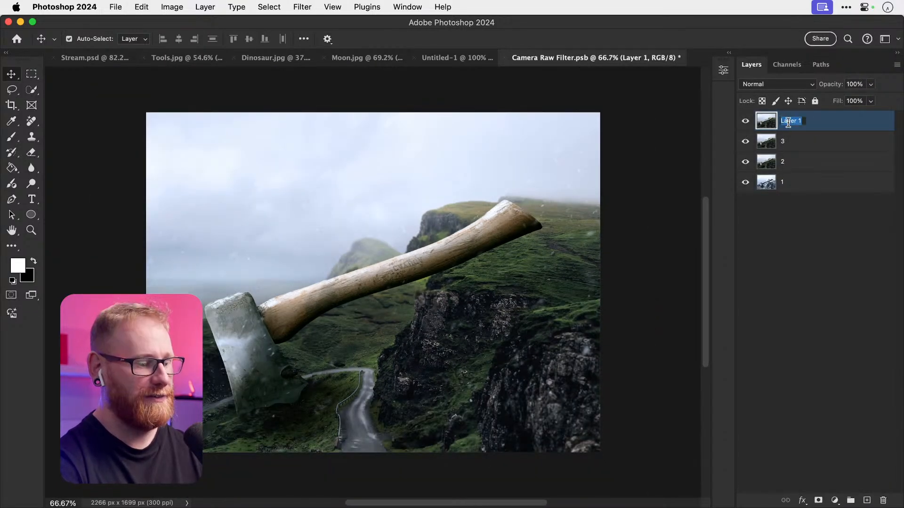
Step: Save and close the Camera Raw Filter smart object's contents and show its layer in Stream.psd
key("super+s")
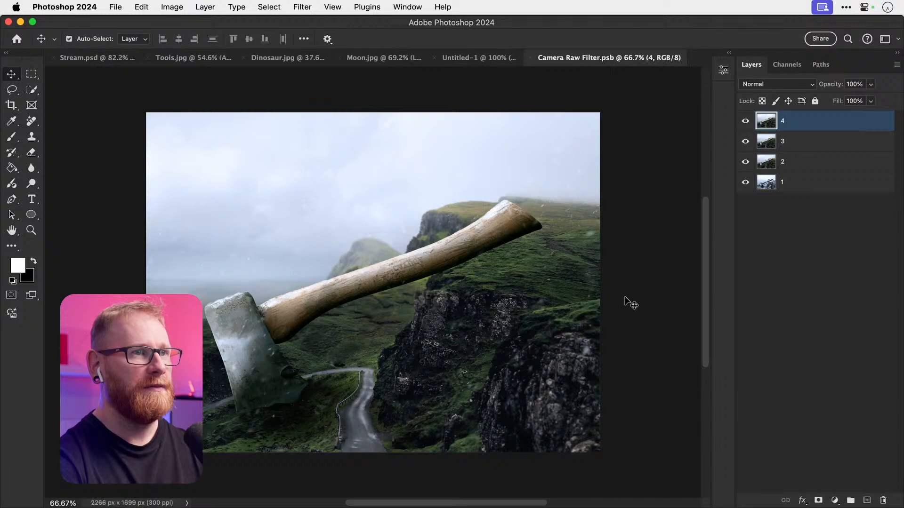
key("super+w")
left_click(745, 121)
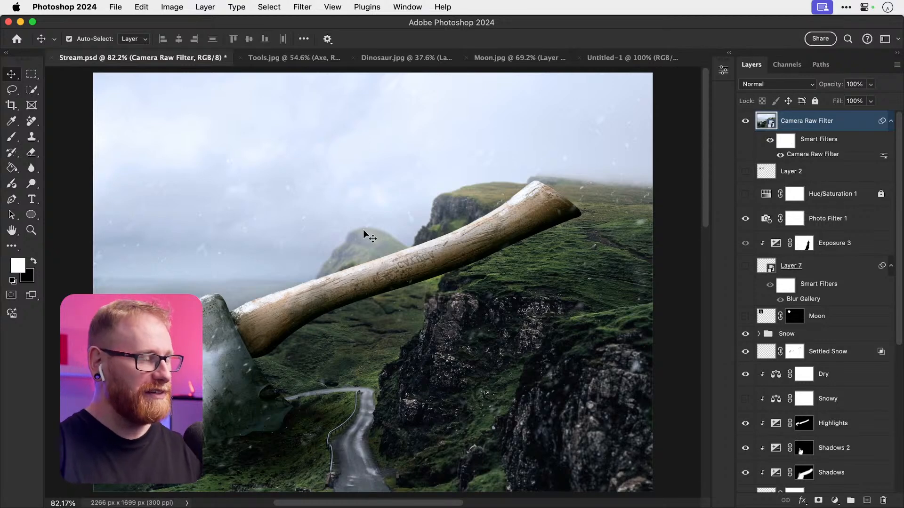
Step: Switch to the Images folder in Finder and preview Tools.jpg and Dinosaur.jpg while looking through the source images
key("super+Tab")
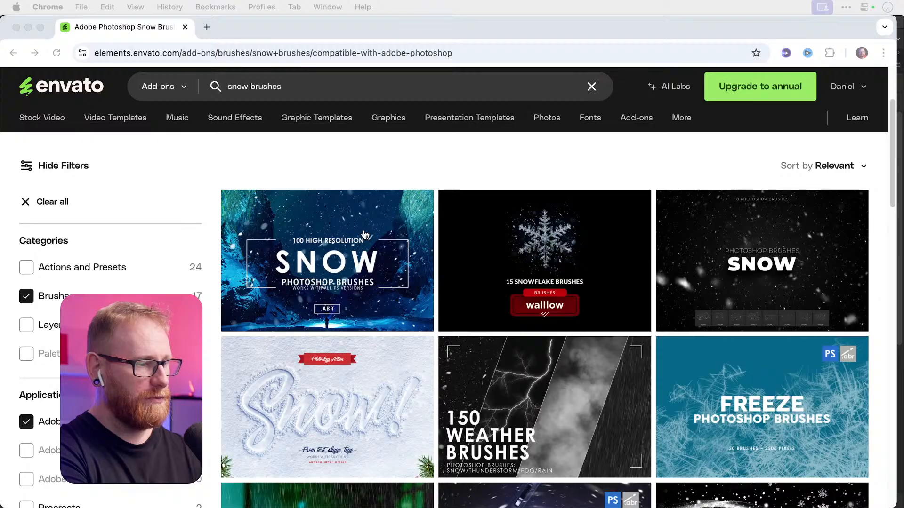
key("super+Tab")
key("super+Tab")
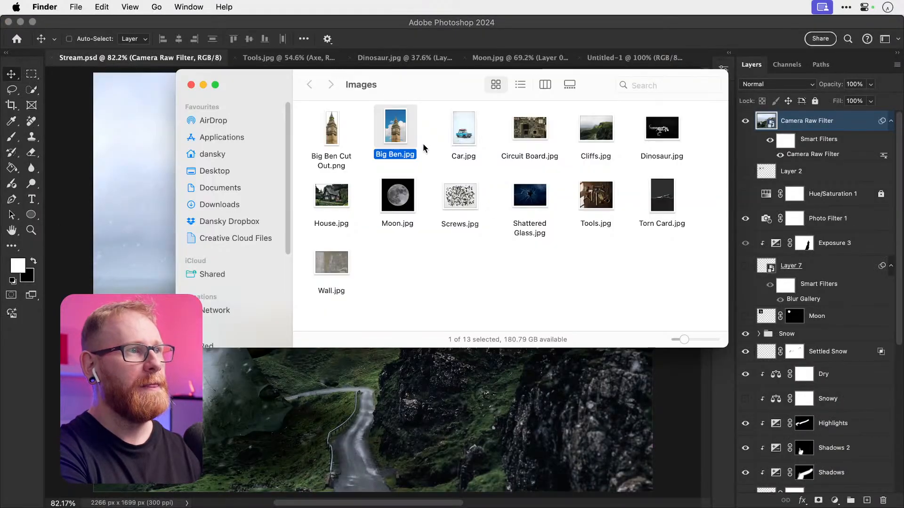
left_click(335, 139)
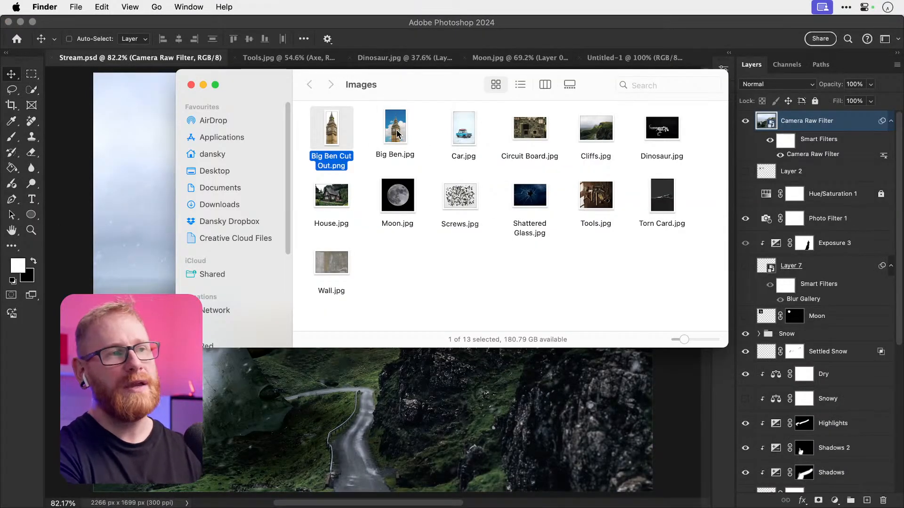
left_click(455, 143)
left_click(584, 195)
key("space")
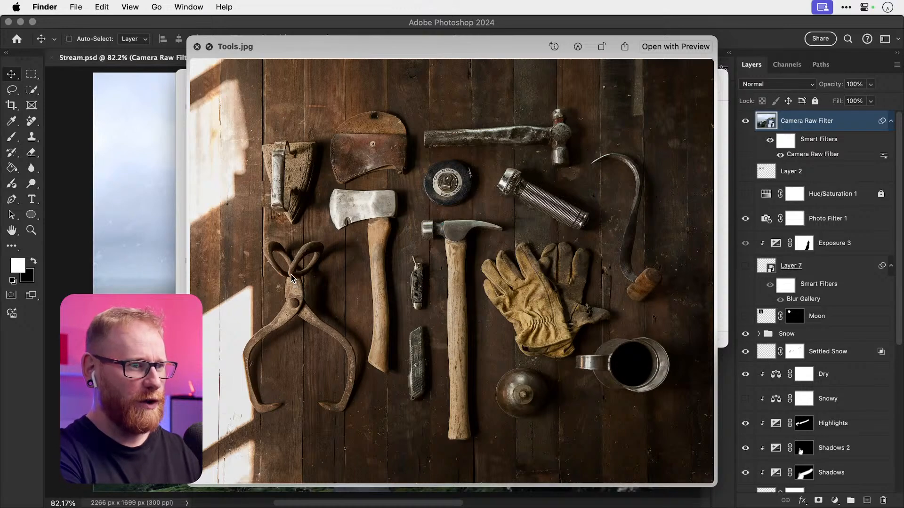
key("space")
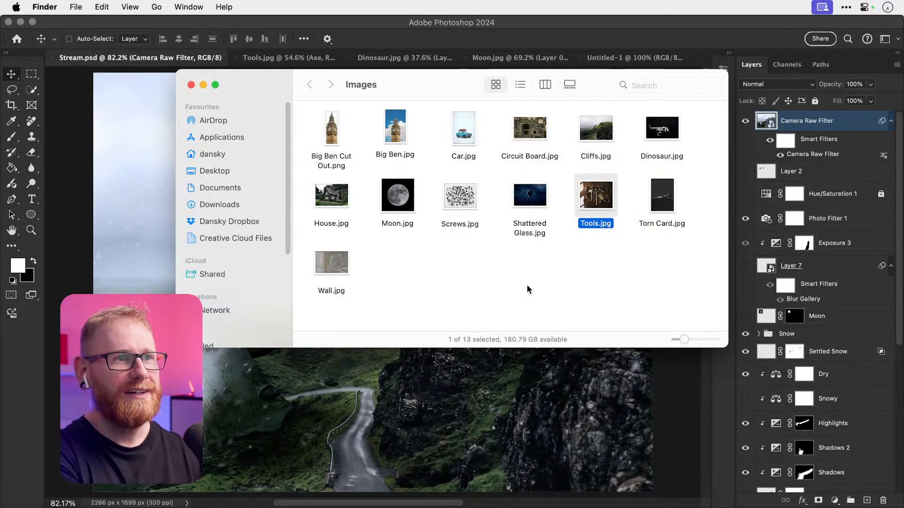
left_click(676, 135)
key("space")
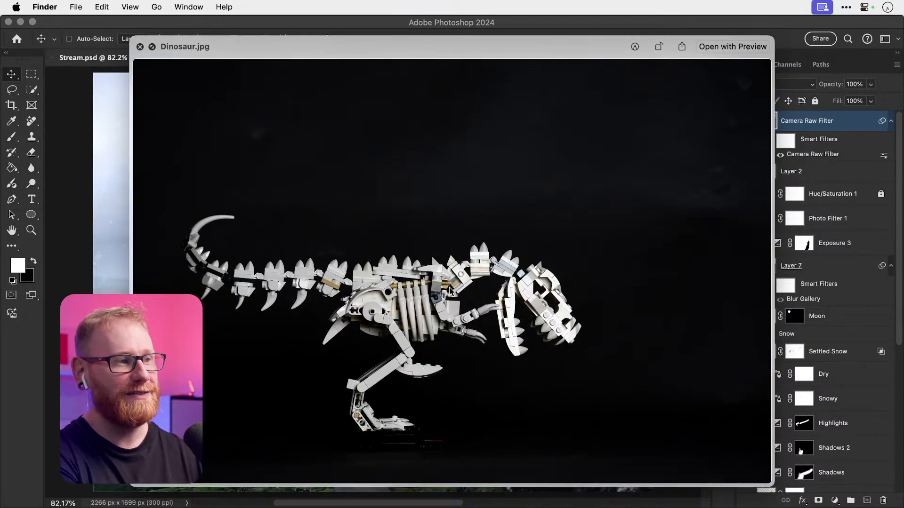
key("space")
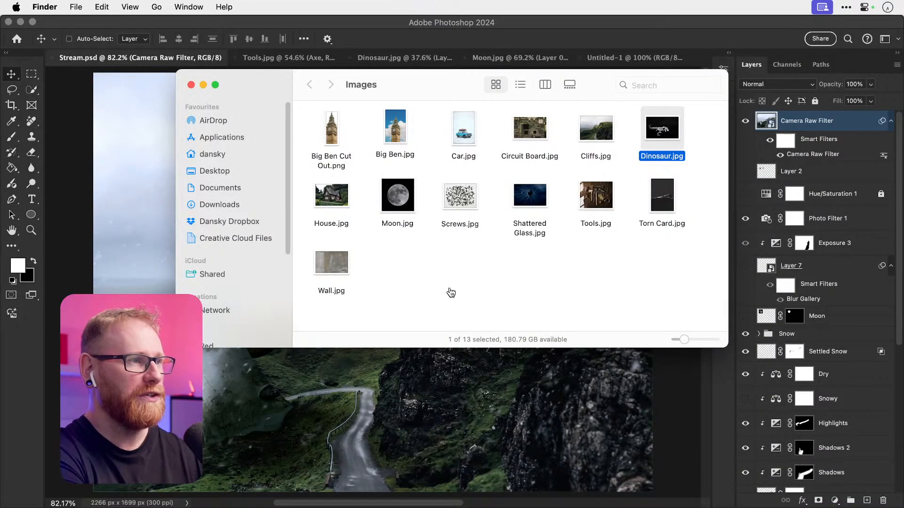
key("super+Tab")
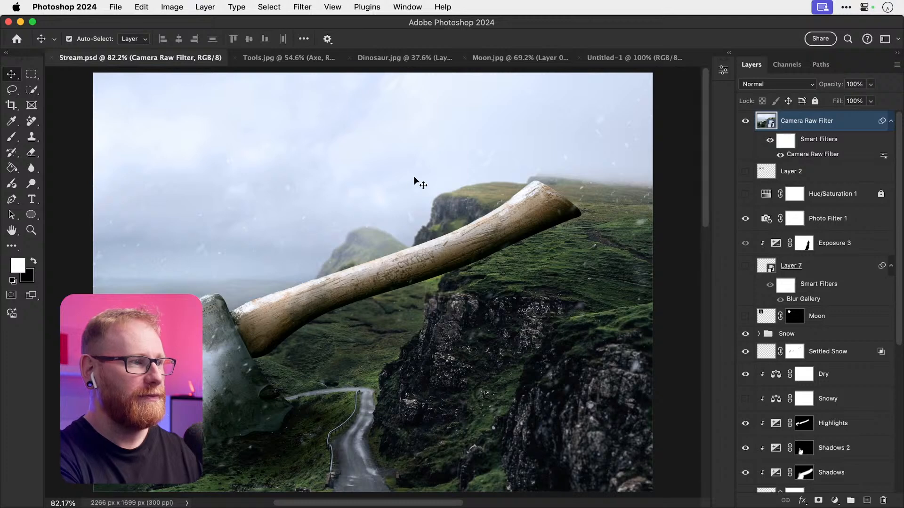
key("super+Tab")
Step: Open Wall.jpg from the Images folder in Adobe Photoshop 2024
left_click(332, 267)
right_click(339, 266)
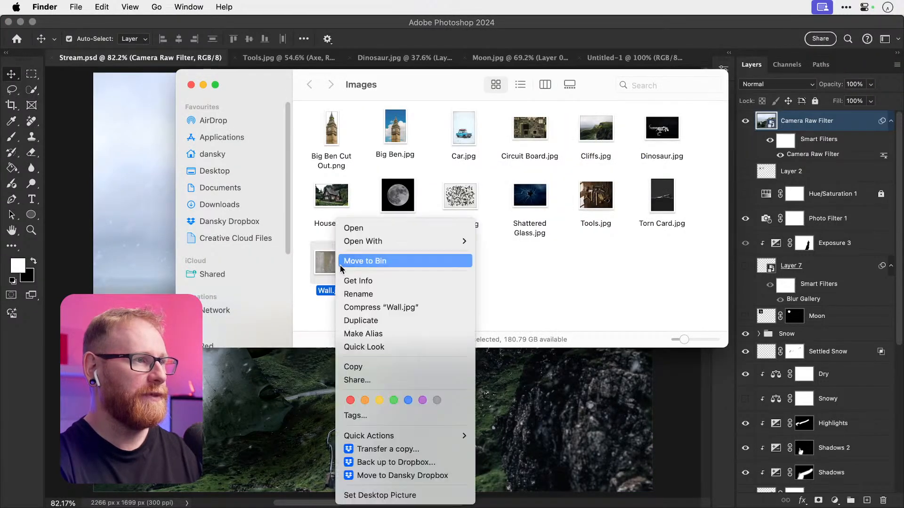
mouse_move(387, 242)
left_click(510, 308)
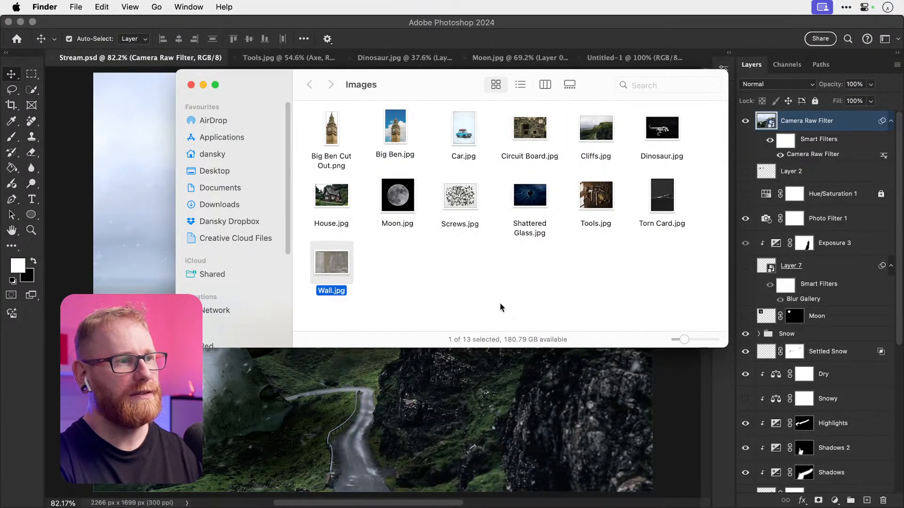
right_click(332, 262)
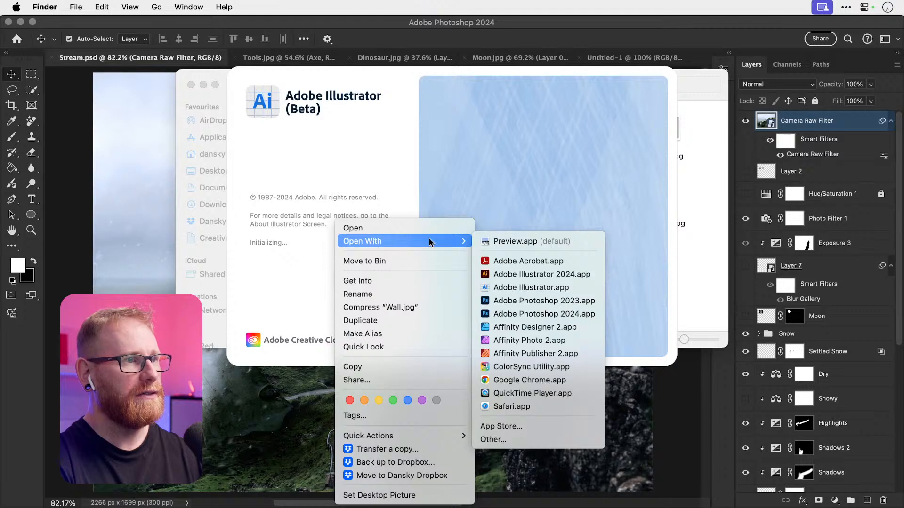
left_click(544, 314)
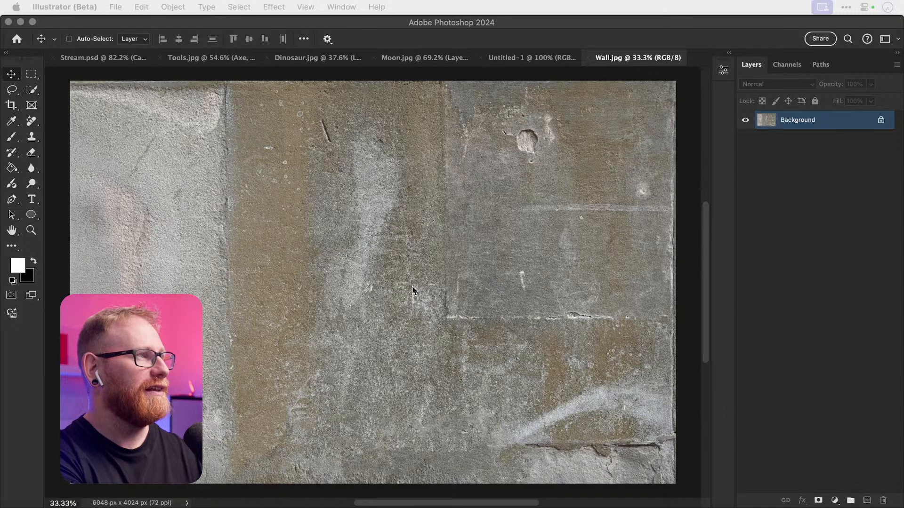
left_click(404, 186)
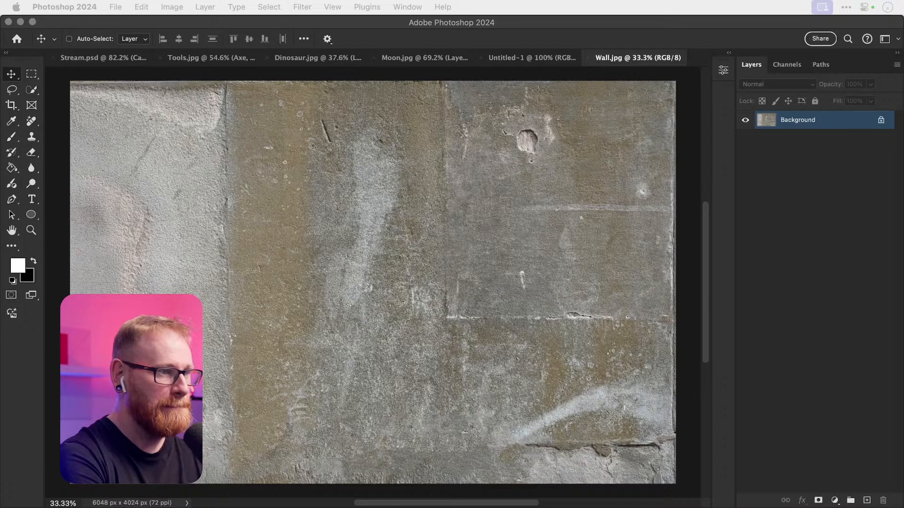
left_click(446, 240)
Step: Copy the entire Wall.jpg image and paste it as a new layer inside Stream.psd's Axe smart object
key("super+a")
key("super+c")
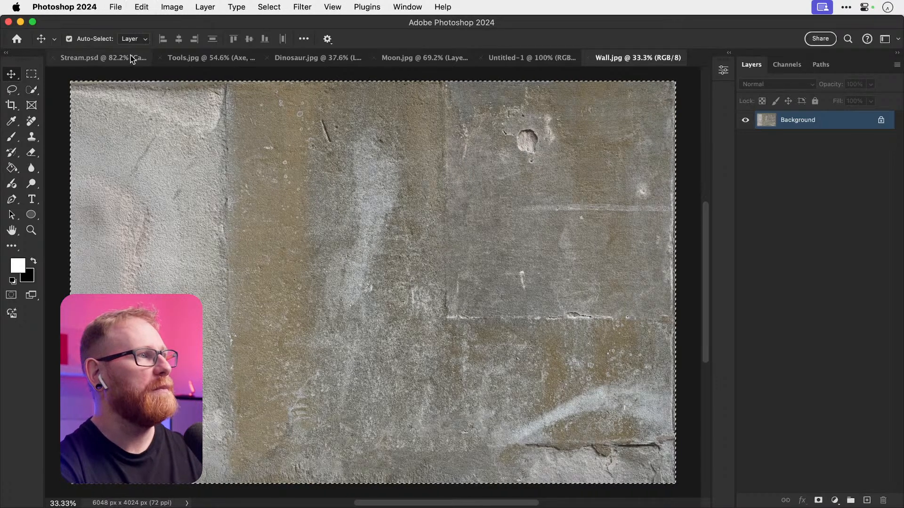
left_click(133, 58)
scroll(824, 349, "down", 8)
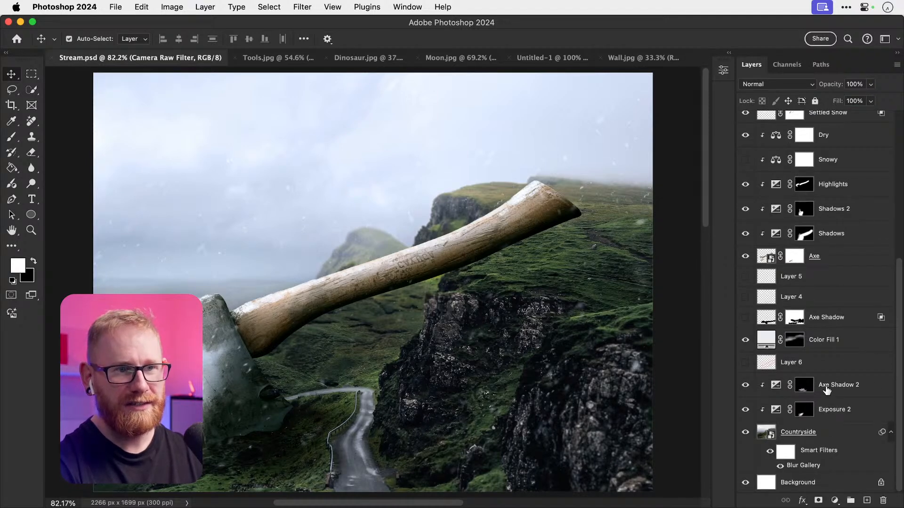
double_click(771, 256)
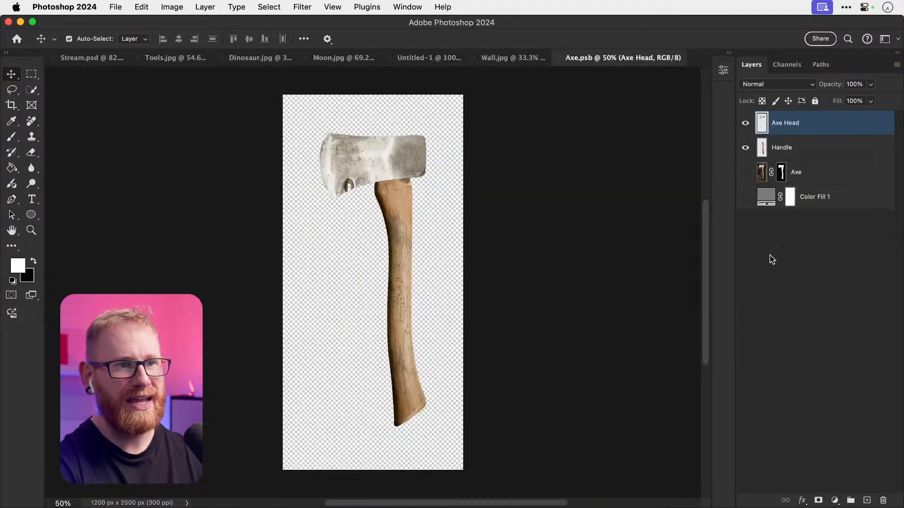
key("super+v")
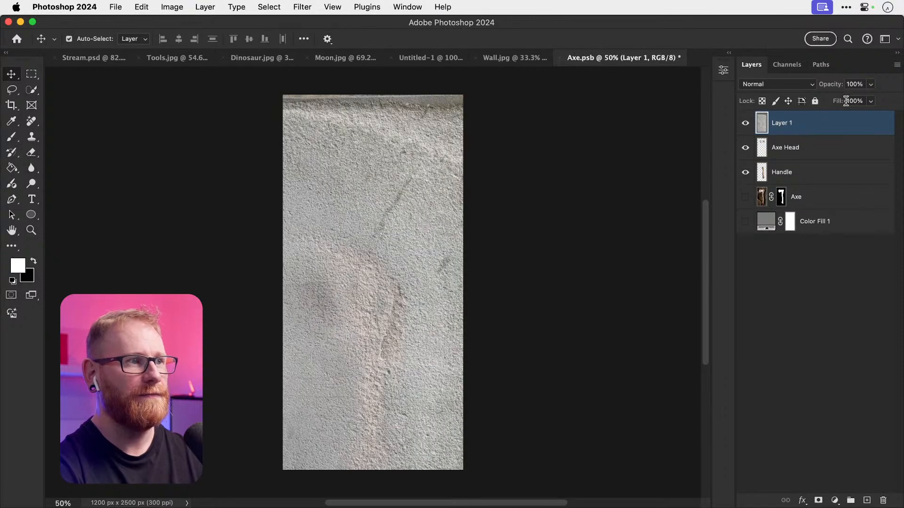
Step: Clip the wall texture to the Axe Head layer and scale it down to just cover the axe head
left_click(794, 134, "alt")
key("super+t")
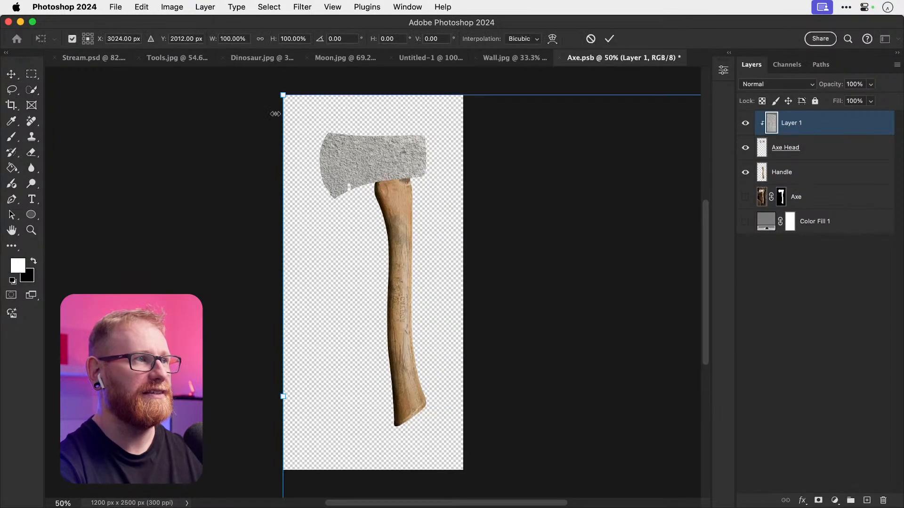
left_click_drag(286, 97, 625, 296)
left_click_drag(622, 326, 238, 110)
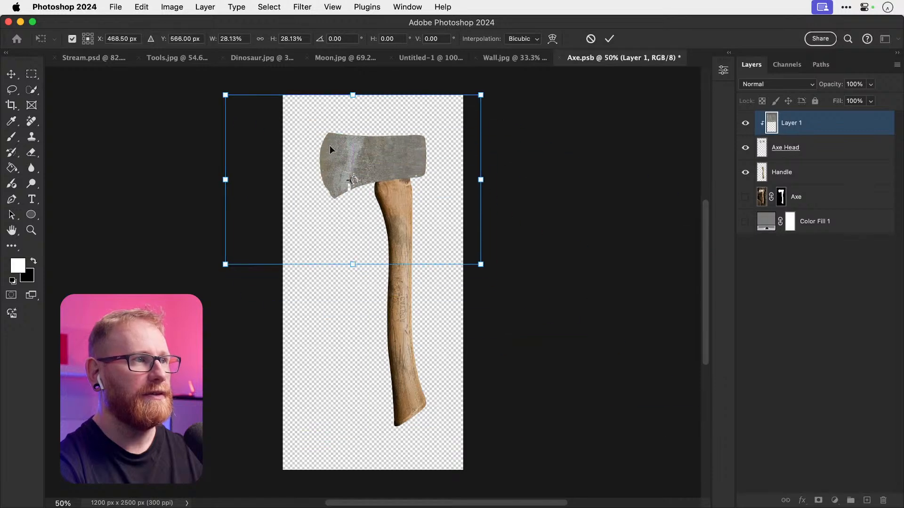
left_click_drag(483, 265, 410, 193)
key("Return")
Step: Boost the wall texture's contrast with Levels, raising the black input level to 77 and lowering the white input level
key("super+space")
left_click_drag(375, 153, 425, 171)
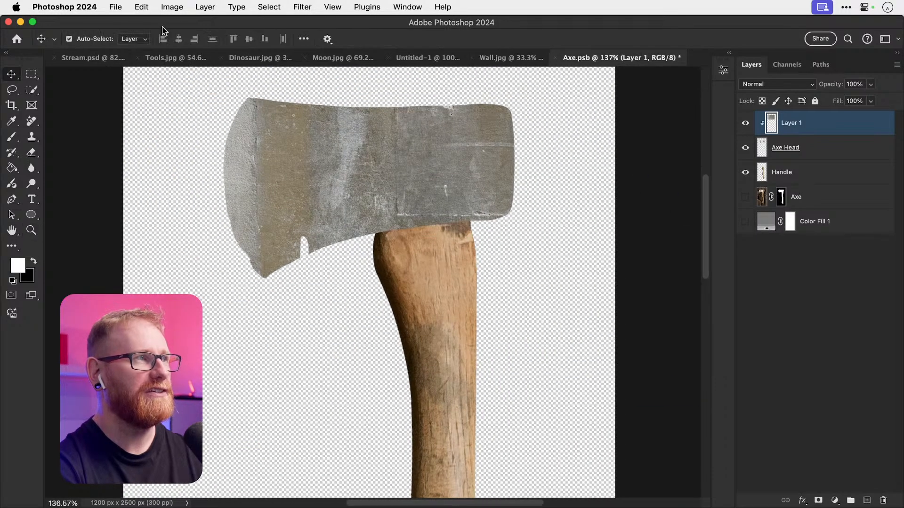
left_click(171, 7)
mouse_move(175, 41)
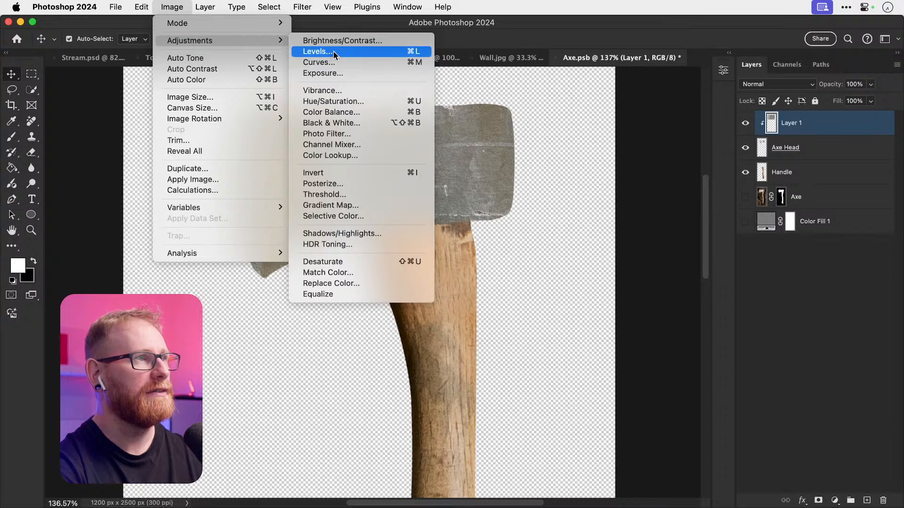
left_click(333, 52)
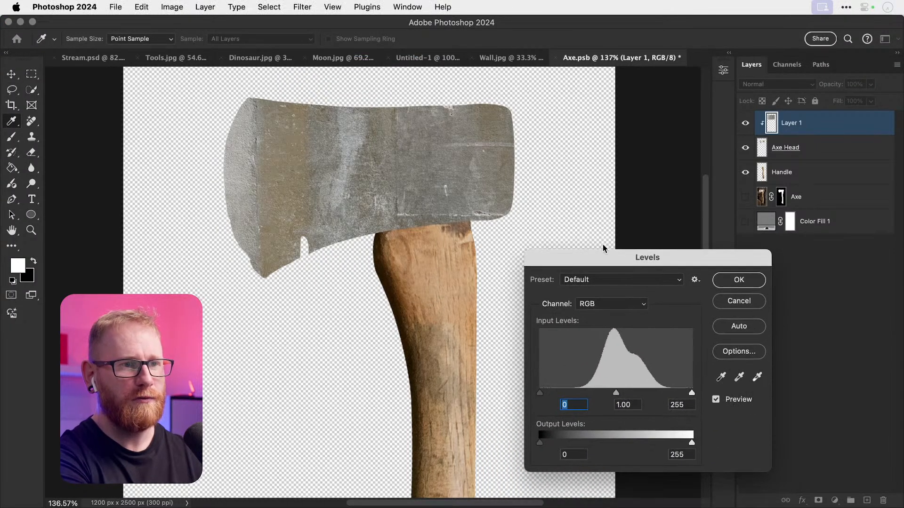
left_click_drag(540, 393, 585, 392)
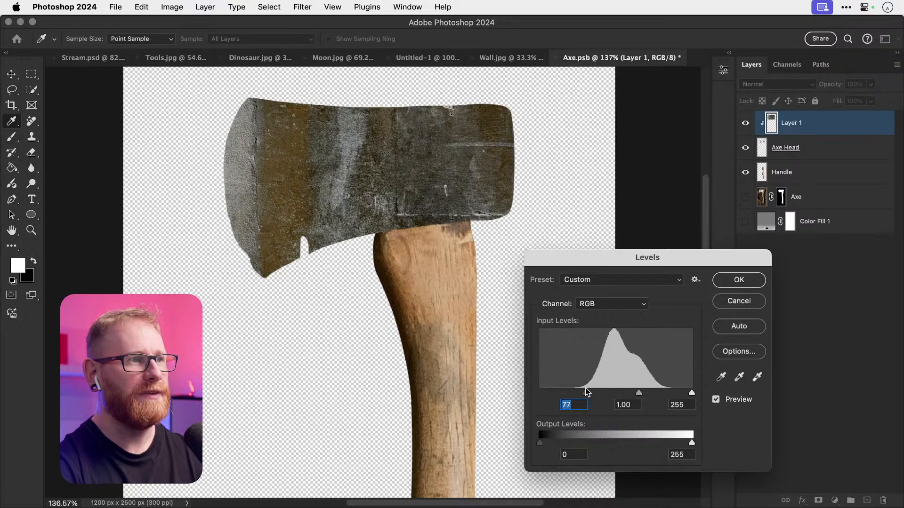
left_click_drag(692, 392, 664, 393)
left_click(740, 280)
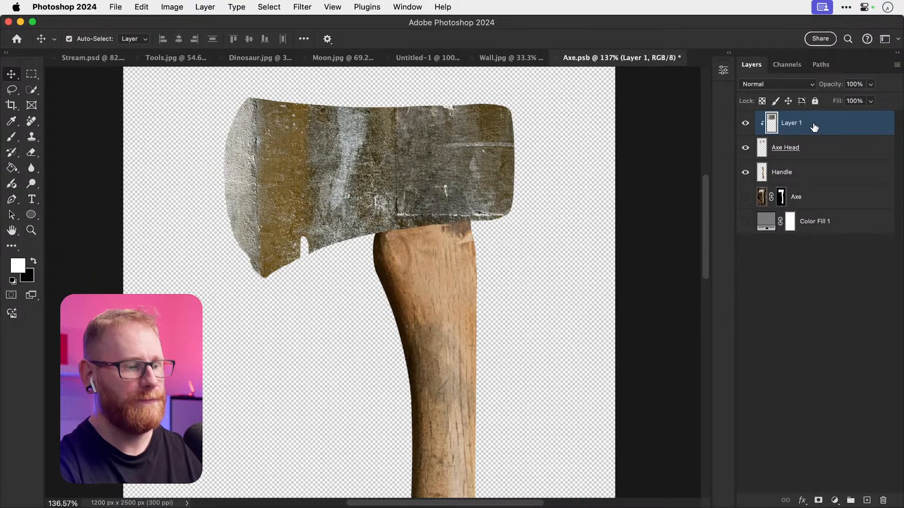
Step: Desaturate the wall texture with Hue/Saturation by setting saturation to -100
key("super+u")
left_click_drag(471, 381, 377, 379)
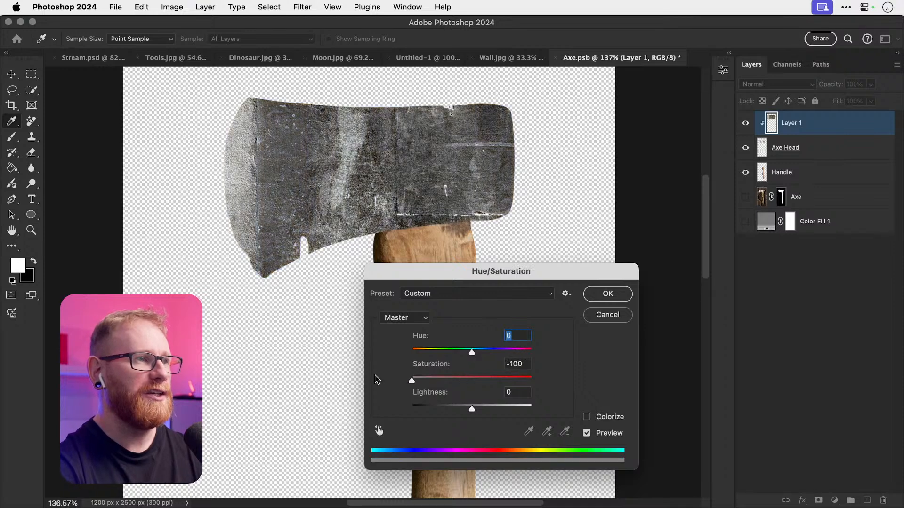
left_click(607, 293)
Step: Set the clipped wall texture layer's blend mode to Overlay and compare the axe head with and without the texture
left_click(777, 84)
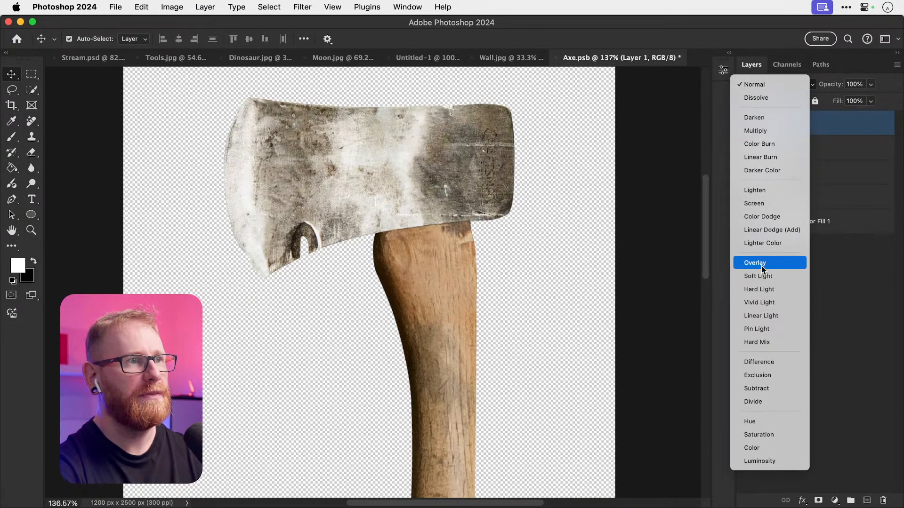
left_click(762, 266)
left_click(745, 124)
left_click(745, 125)
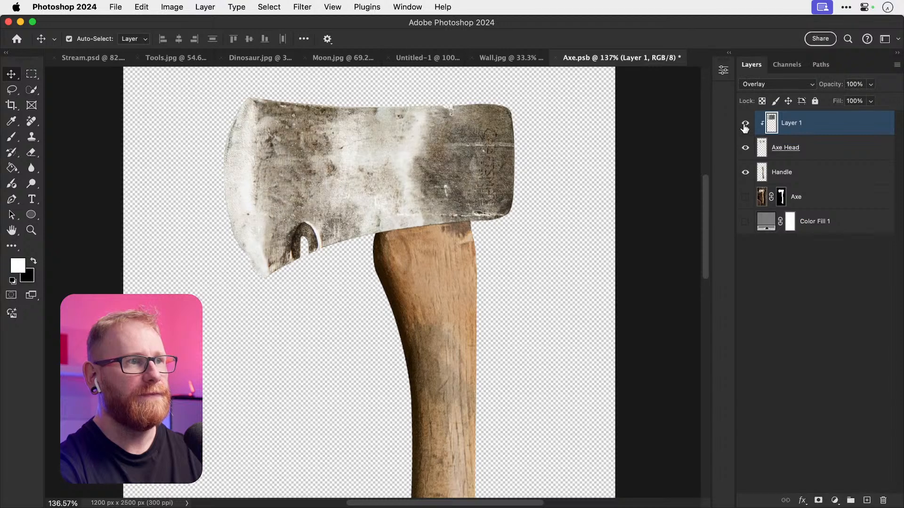
left_click(745, 124)
left_click(745, 124)
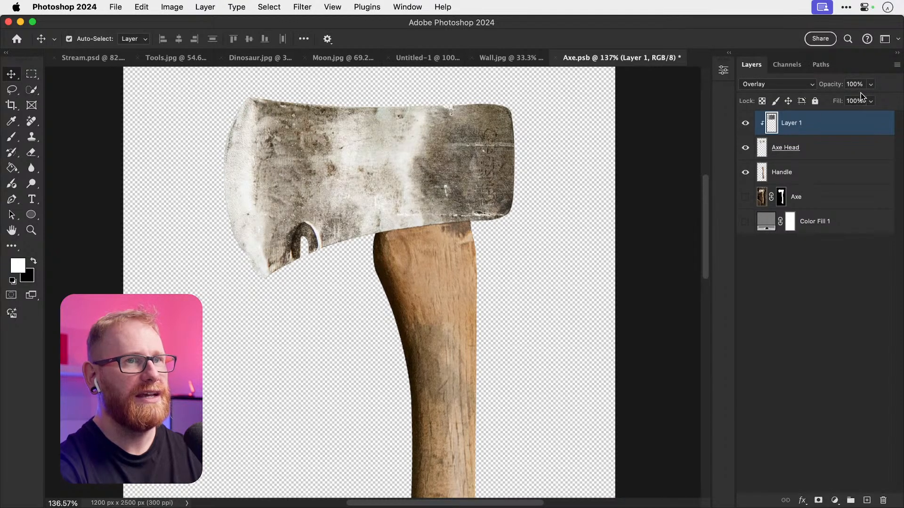
Step: Lower the wall texture layer's opacity to 79%, save the Axe smart object and return to Stream.psd
left_click(870, 84)
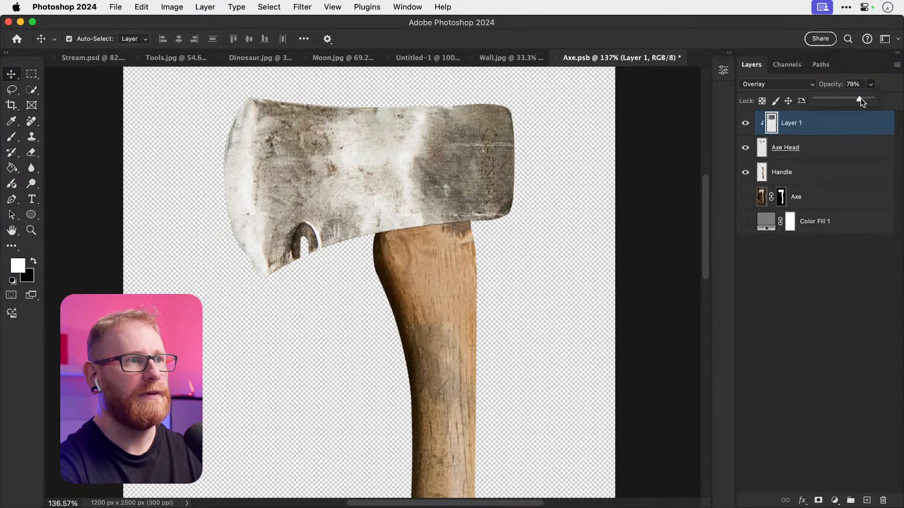
key("super+s")
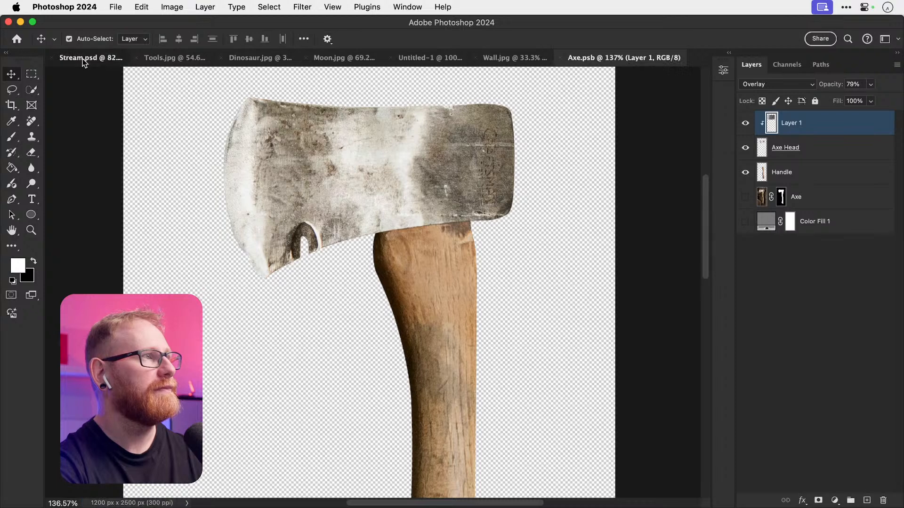
left_click(84, 61)
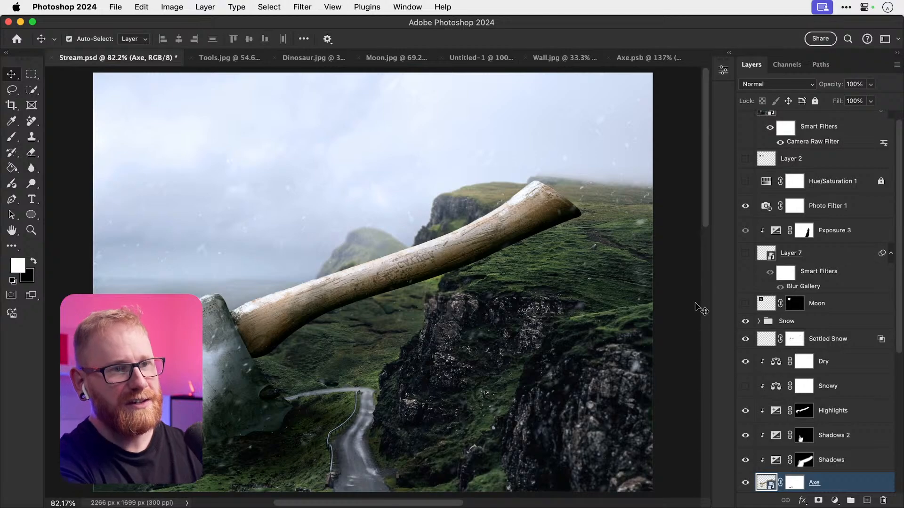
scroll(783, 261, "up", 1)
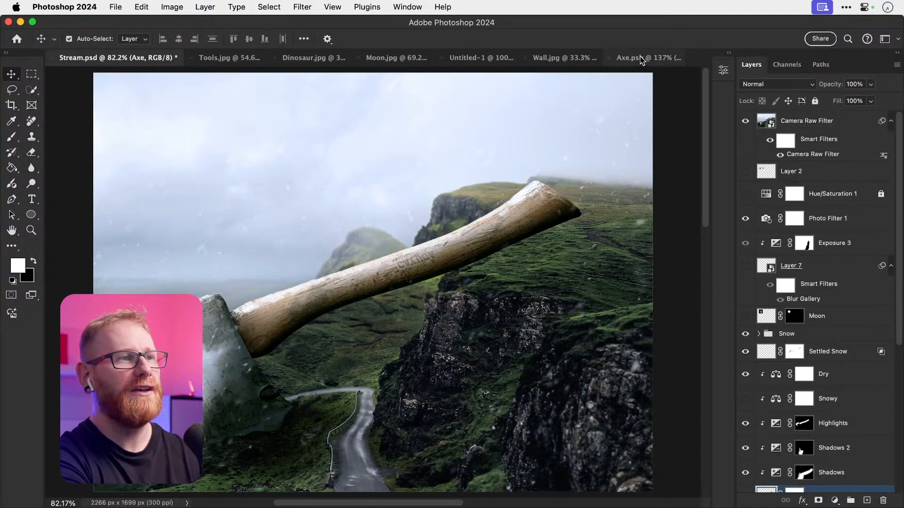
Step: Switch to Finder to preview the original Wall.jpg texture, and return to the Stream.psd composite in Photoshop
key("super+Tab")
key("space")
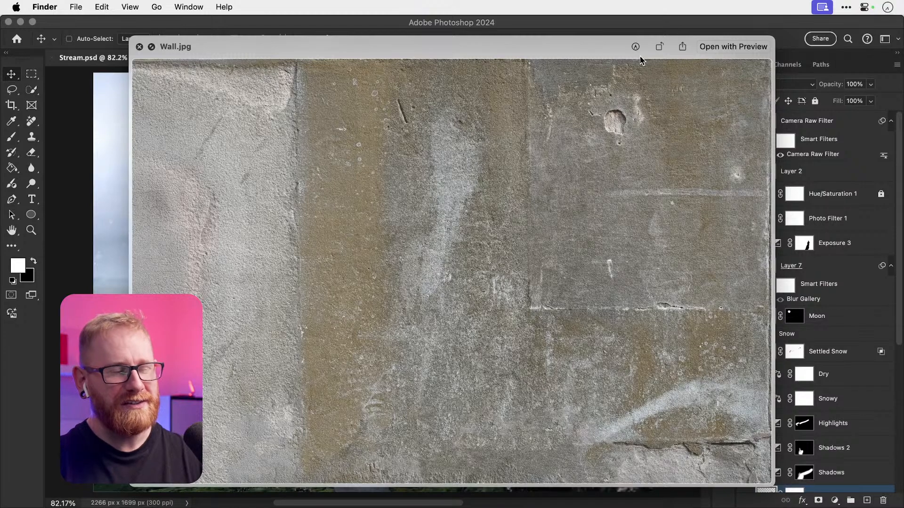
key("space")
key("super+Tab")
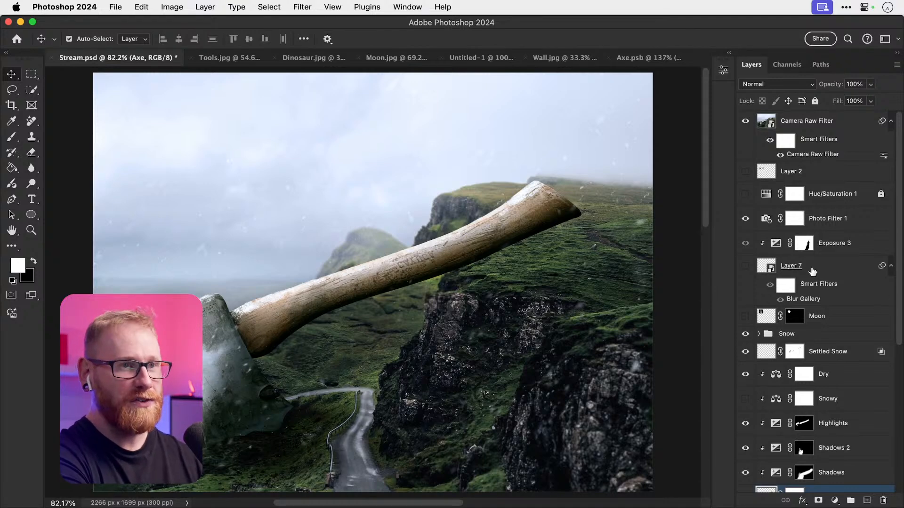
Step: Hide the Camera Raw Filter layer, copy the merged composite and paste it into that layer's smart object as a top layer named 5
left_click(745, 123)
key("super+a")
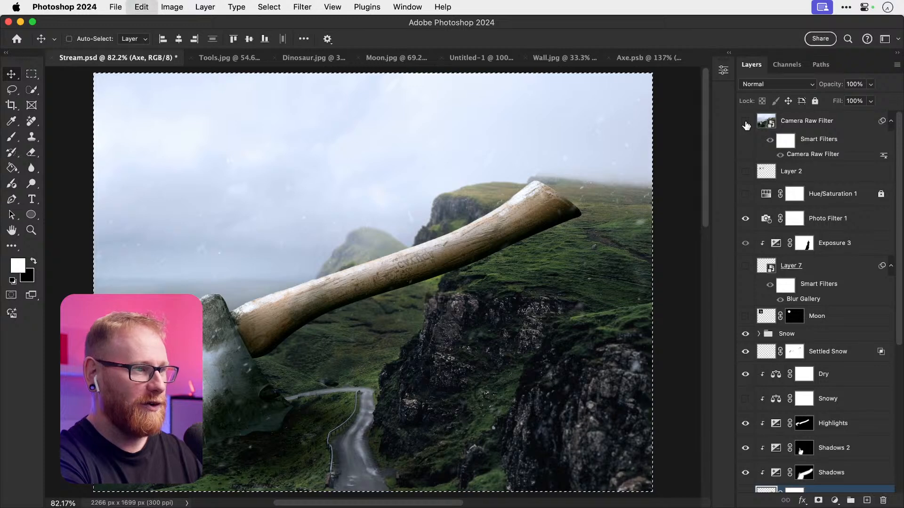
double_click(774, 124)
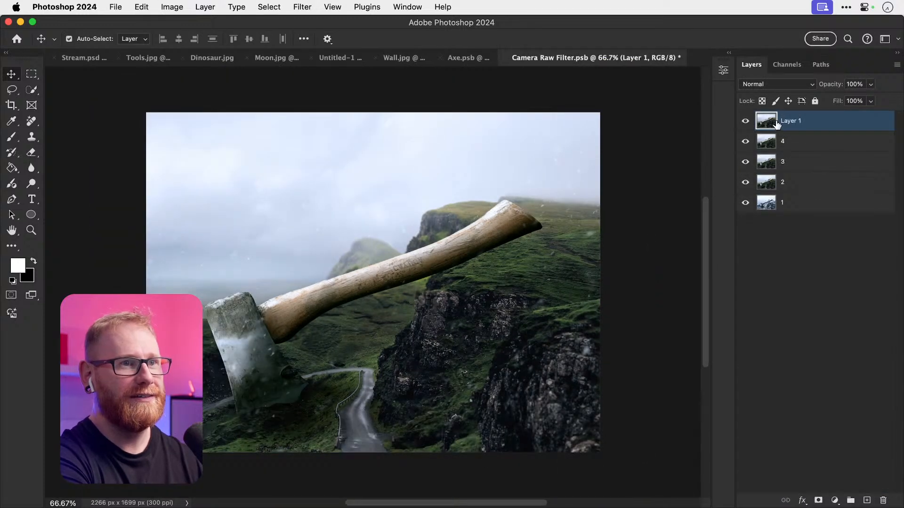
double_click(790, 121)
type("5")
key("Return")
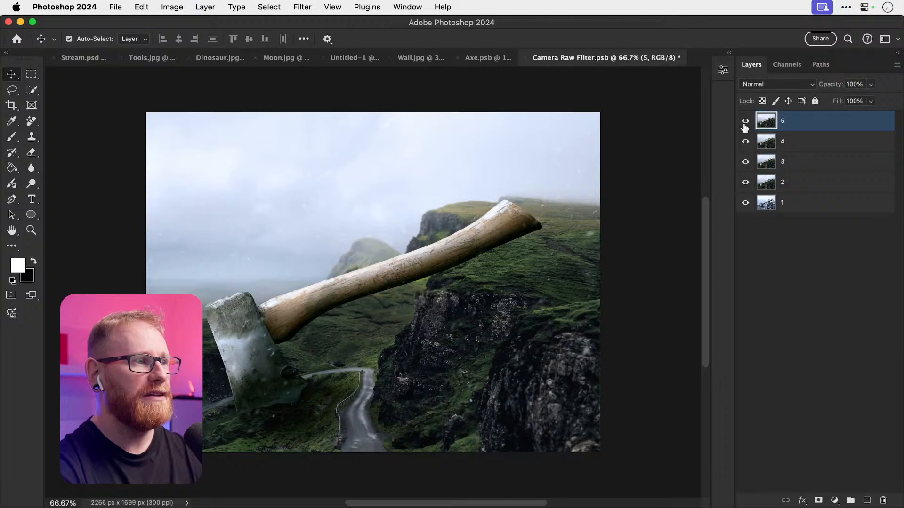
Step: Save and close the Camera Raw Filter smart object and make its layer visible again in Stream.psd
key("super+s")
key("super+w")
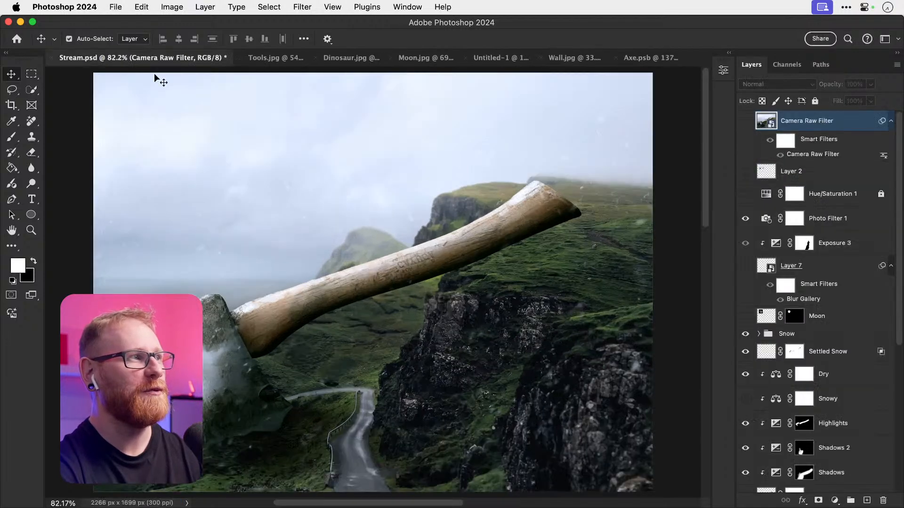
left_click(746, 122)
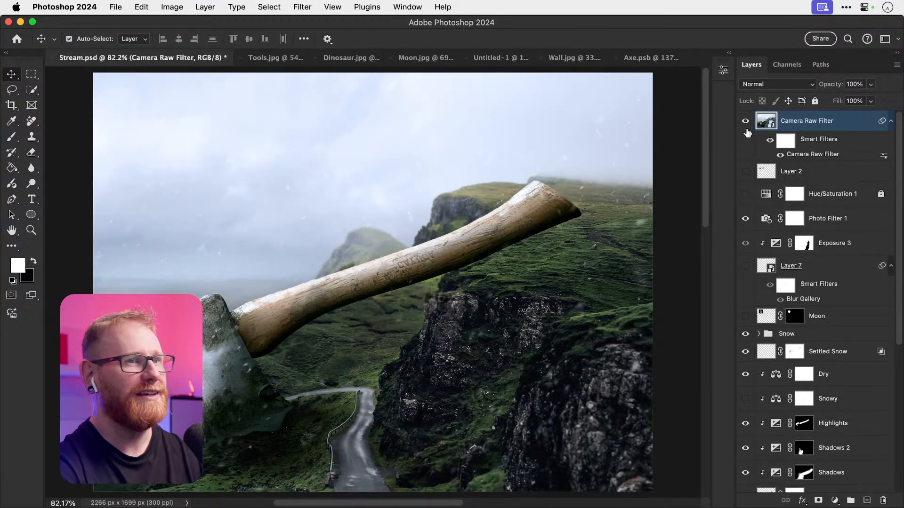
Step: Review the numbered composite versions inside the Camera Raw Filter smart object and return to Stream.psd with the layer visible
left_click(745, 126)
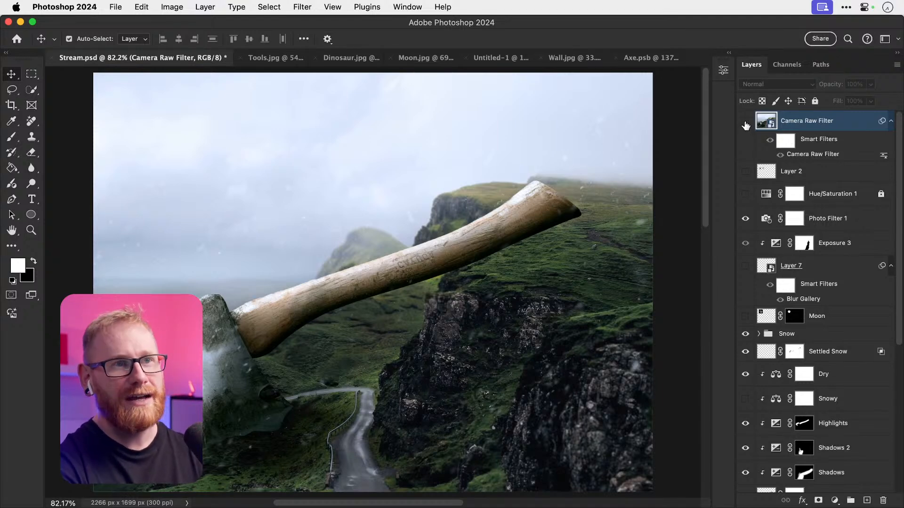
double_click(766, 121)
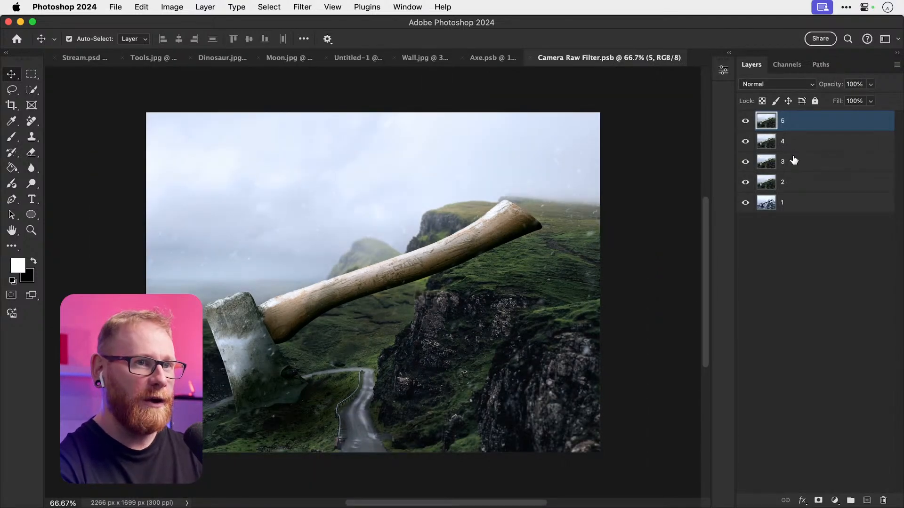
key("super+w")
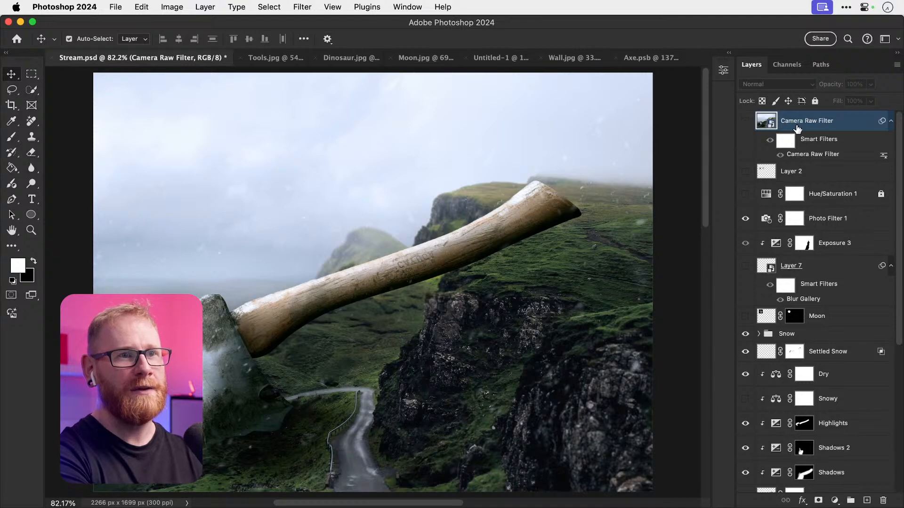
left_click(746, 122)
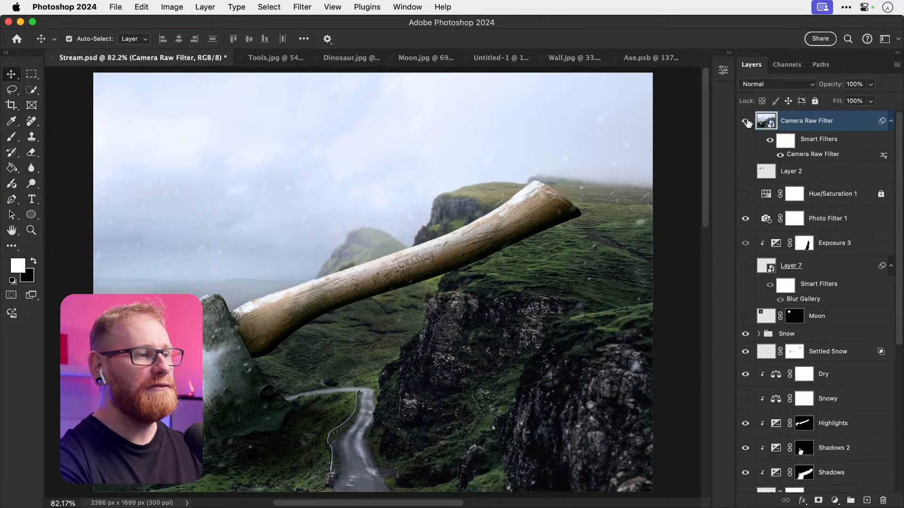
Step: Compare the composite with and without the Camera Raw Filter layer, keep its blend mode at Normal and save Stream.psd
key("super+s")
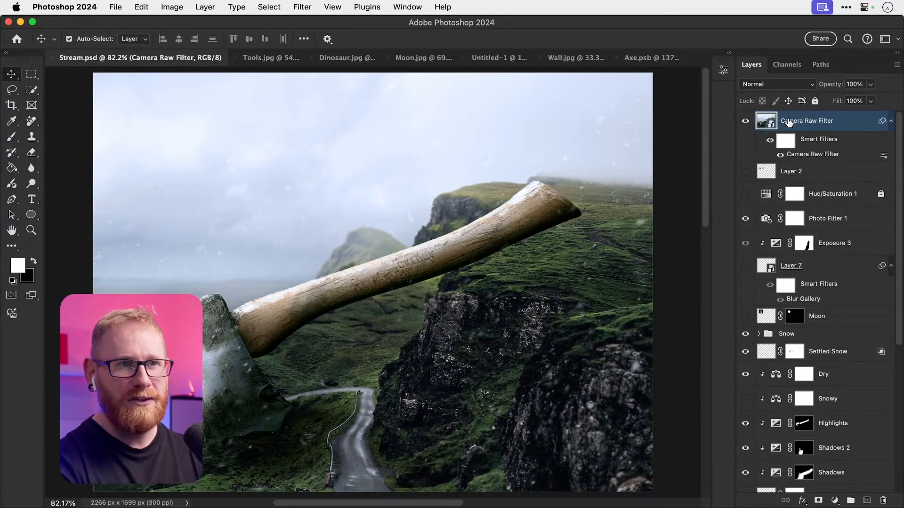
left_click(746, 121)
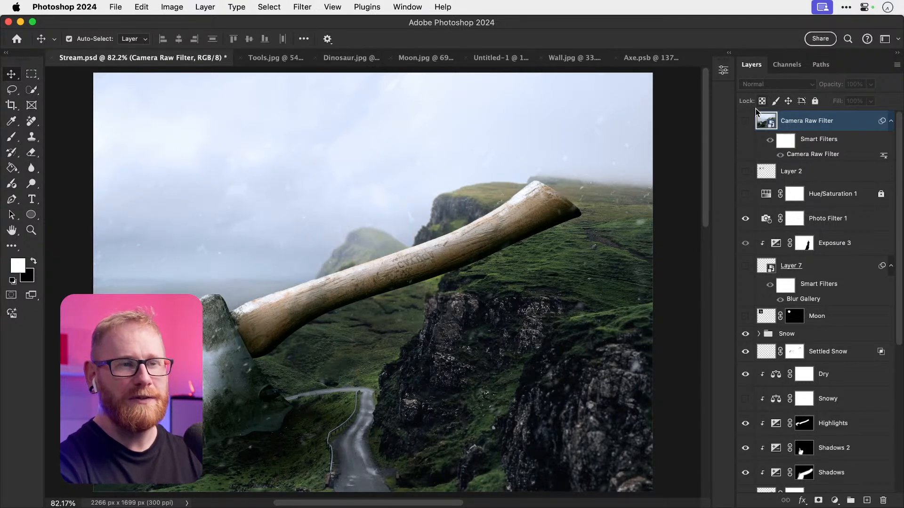
left_click(746, 122)
left_click(769, 84)
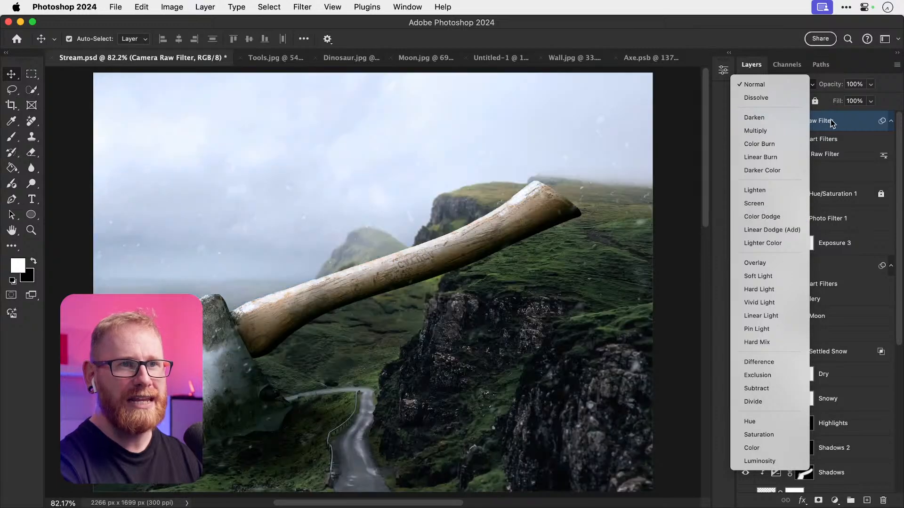
left_click(819, 127)
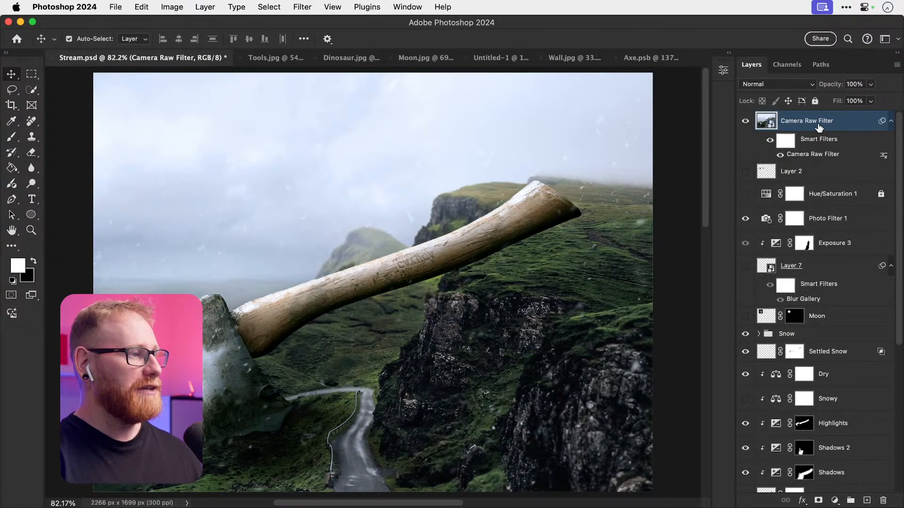
key("super+s")
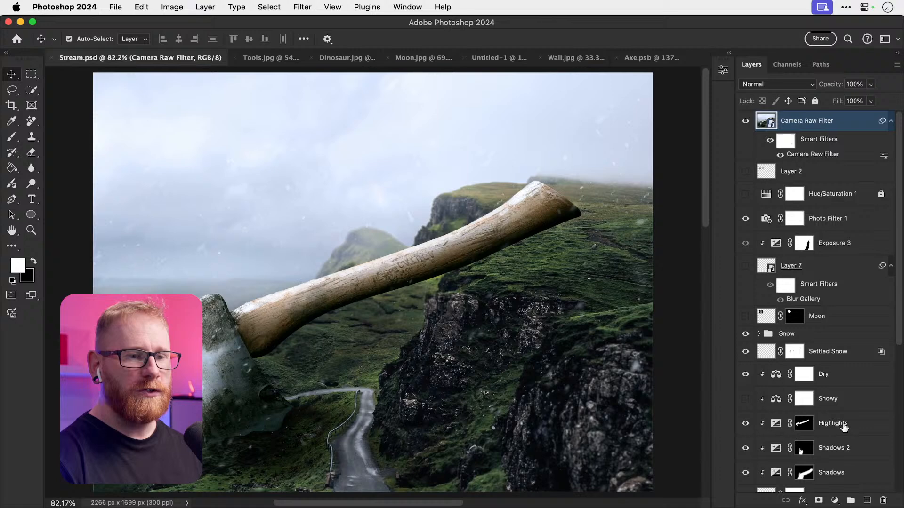
Step: Check the Camera Raw Filter layer's effect once more, leave the layer visible and save the document without adding an adjustment layer
left_click(835, 500)
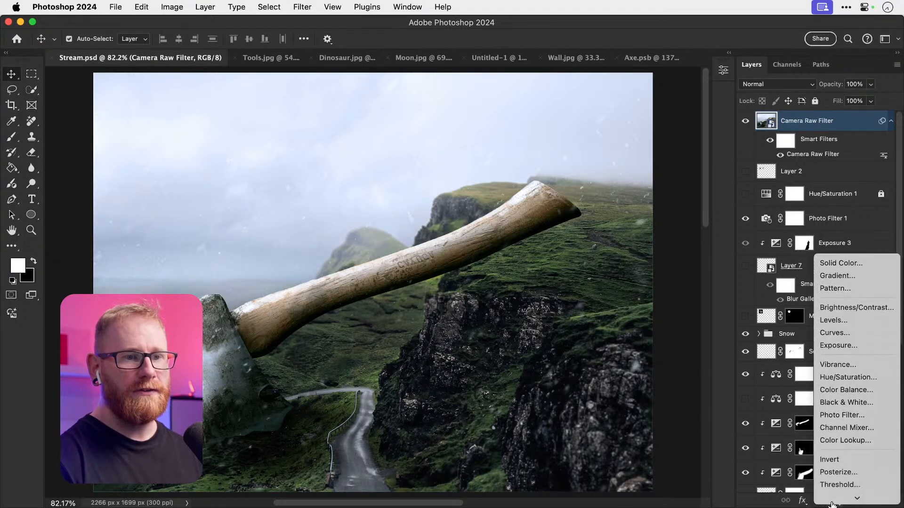
left_click(823, 125)
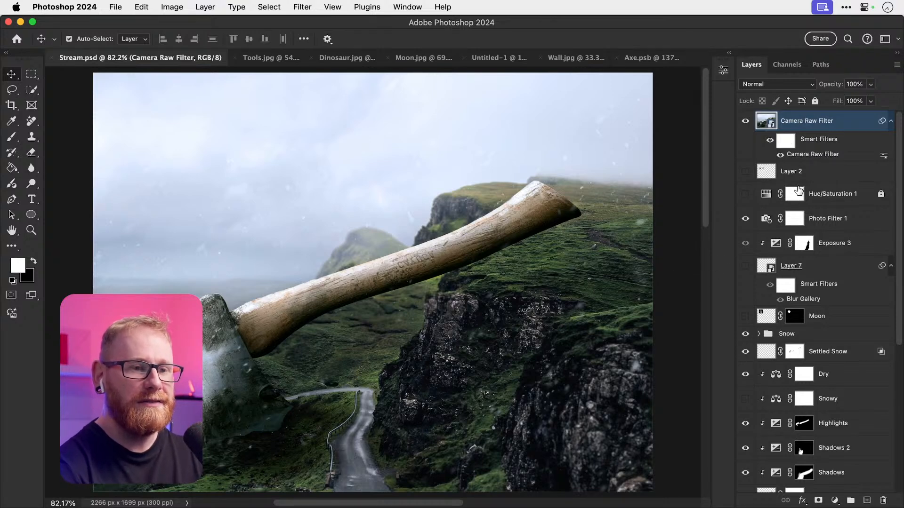
left_click(745, 120)
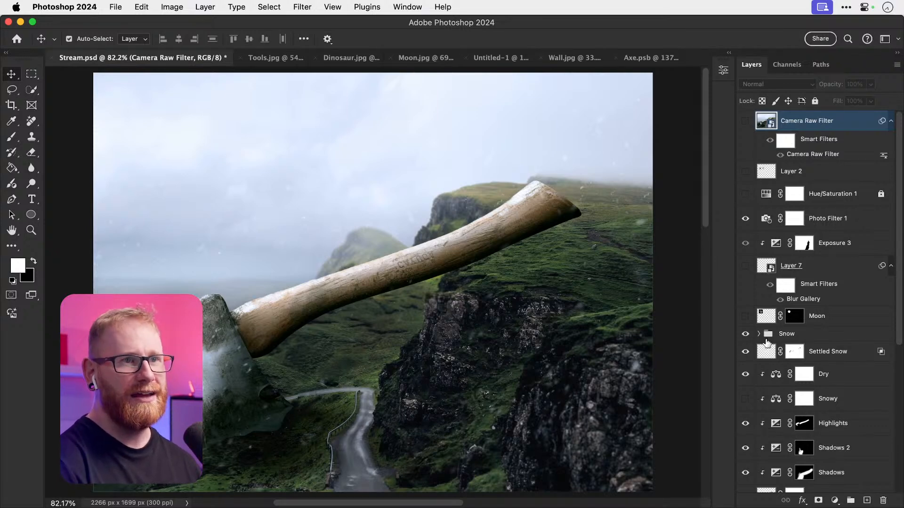
left_click(745, 122)
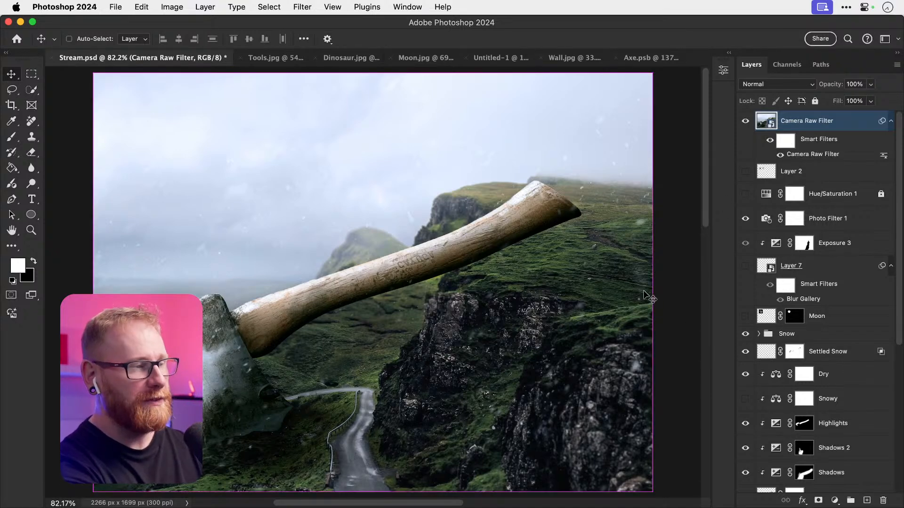
key("super+minus")
key("super+equal")
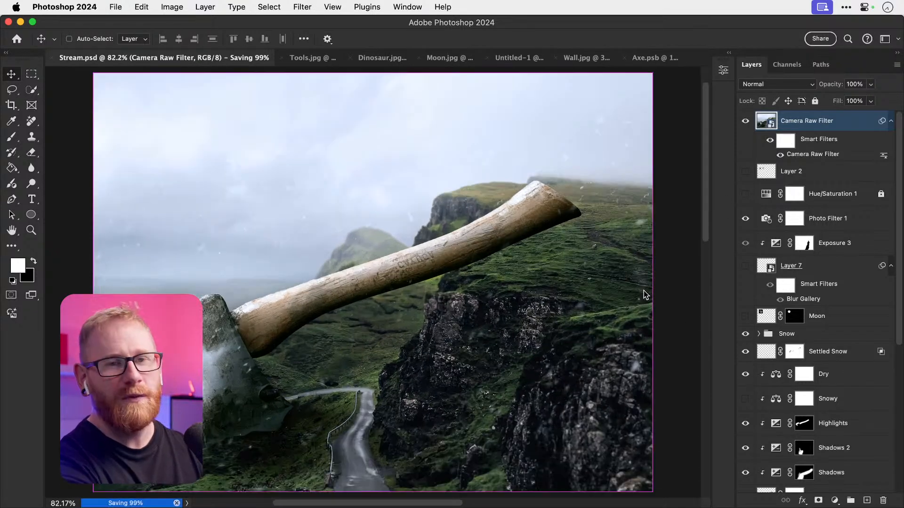
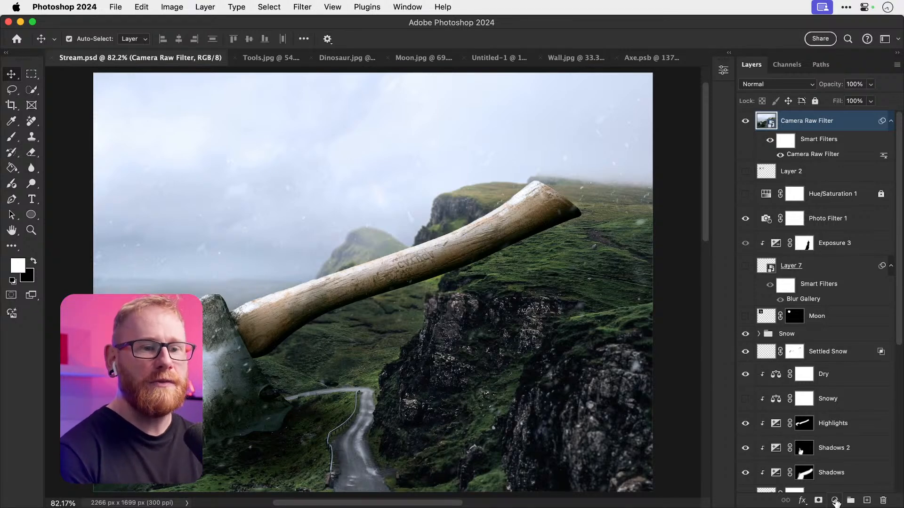
left_click(835, 501)
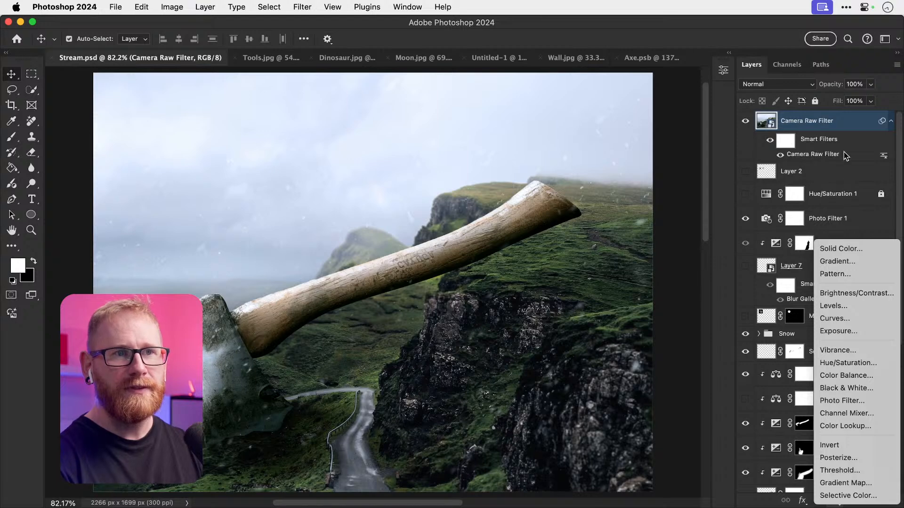
left_click(822, 123)
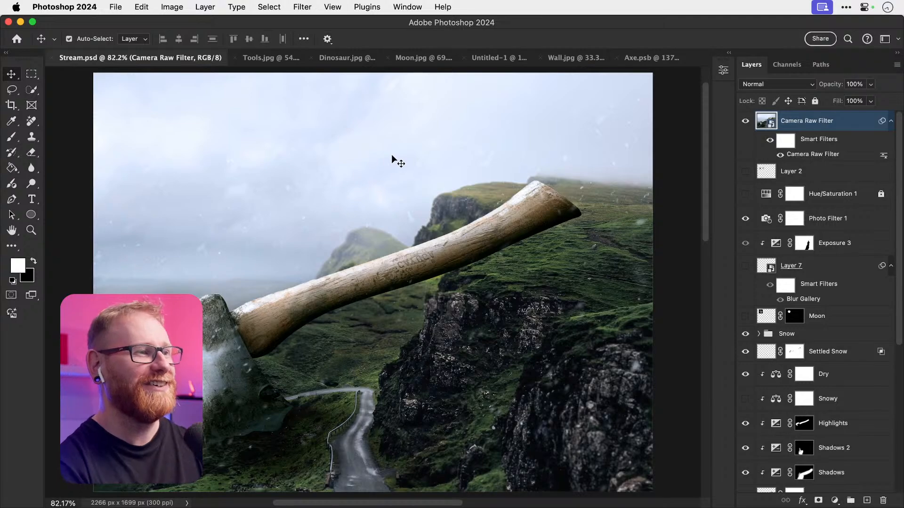
Step: Hide the Camera Raw Filter layer and examine the axe handle's lower edge up close along with the axe's layer stack
key("z")
left_click(390, 284)
left_click(424, 288)
left_click(430, 295)
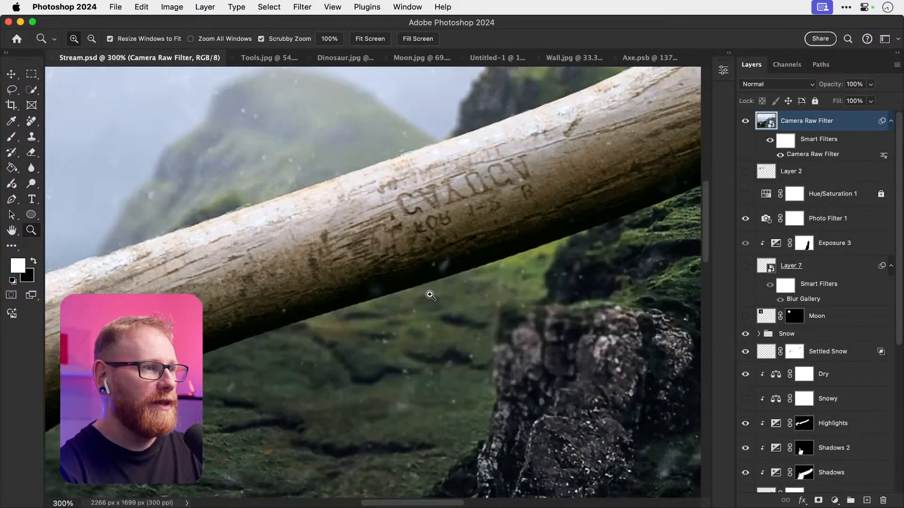
key("v")
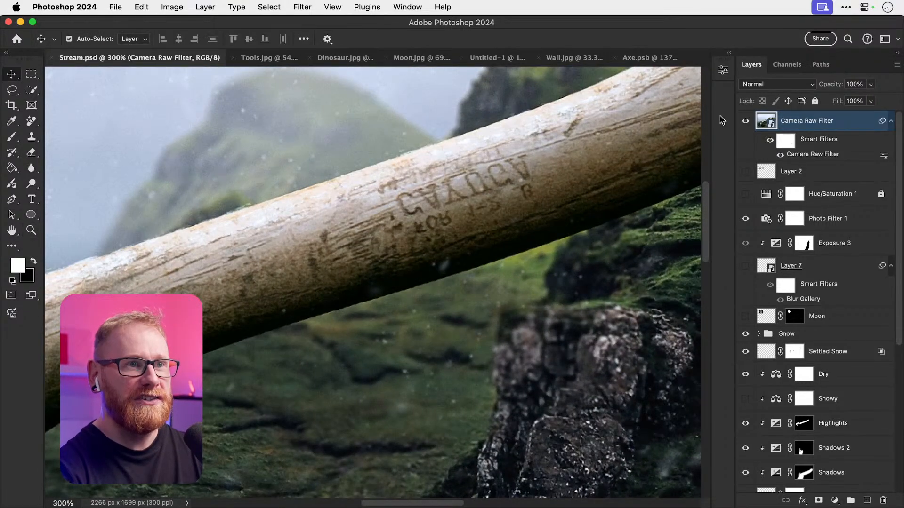
left_click(745, 121)
left_click_drag(316, 300, 436, 264)
key("z")
key("v")
key("super+1")
key("z")
key("v")
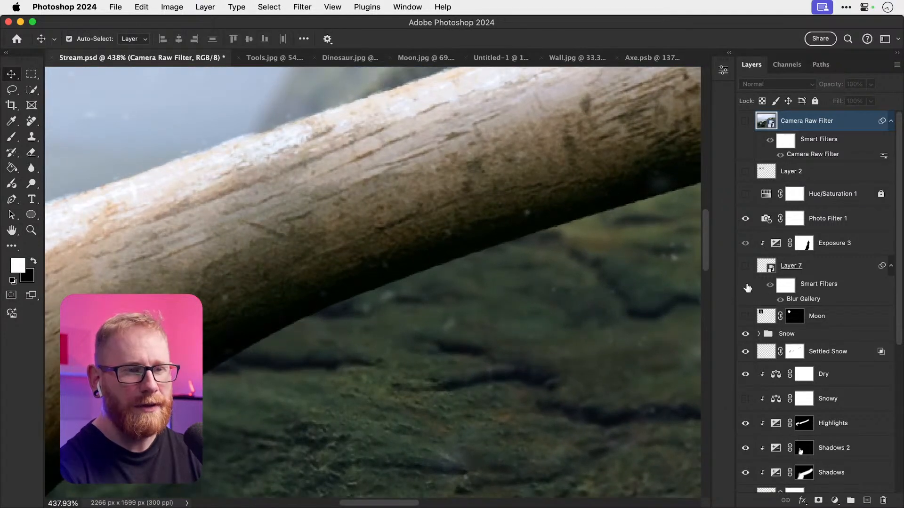
scroll(832, 303, "down", 10)
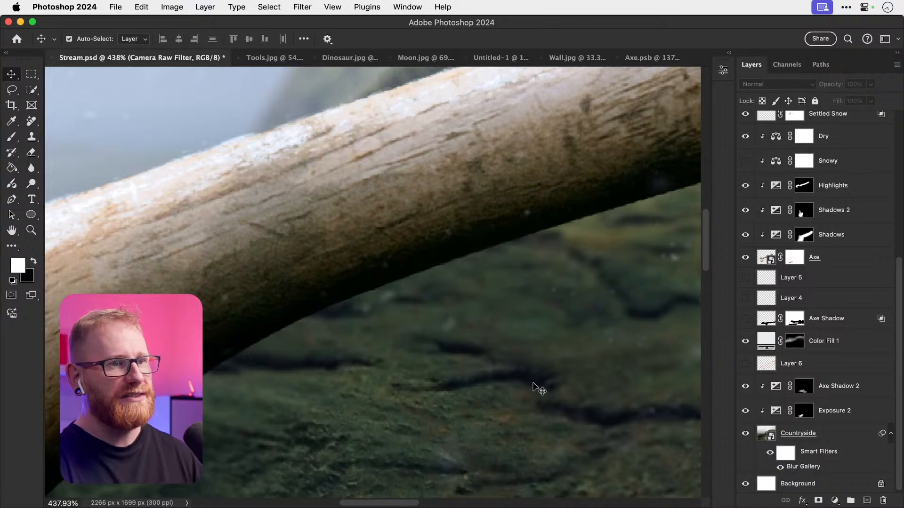
Step: Open the Axe smart object, examine the handle's edge with the Handle layer hidden and shown, and close it without saving
left_click(795, 266)
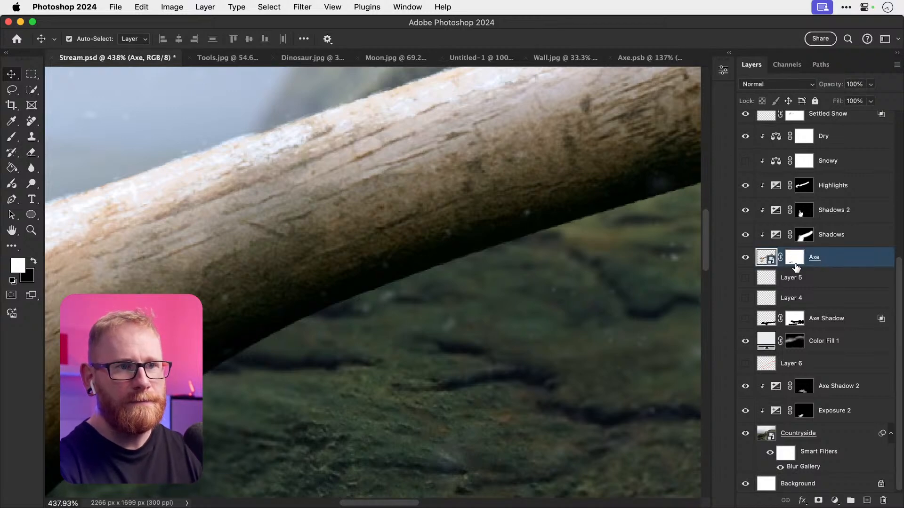
double_click(764, 258)
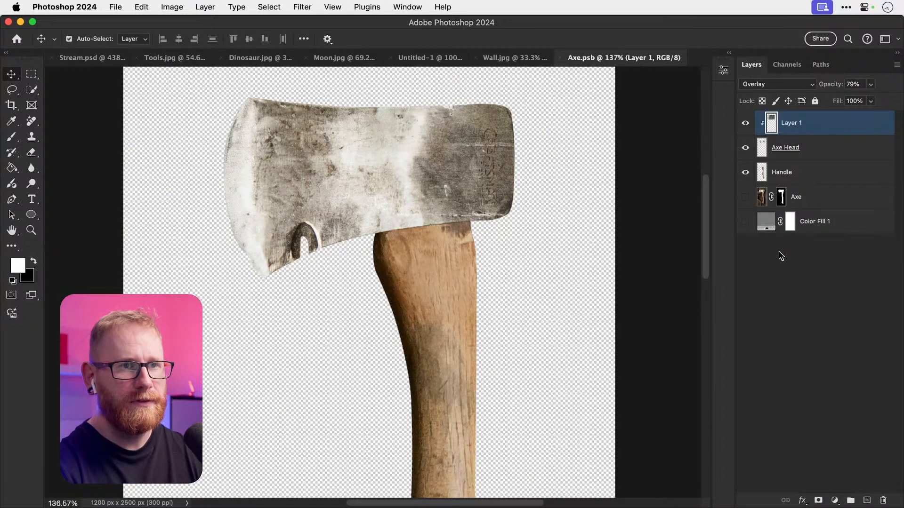
key("z")
scroll(393, 321, "down", 3)
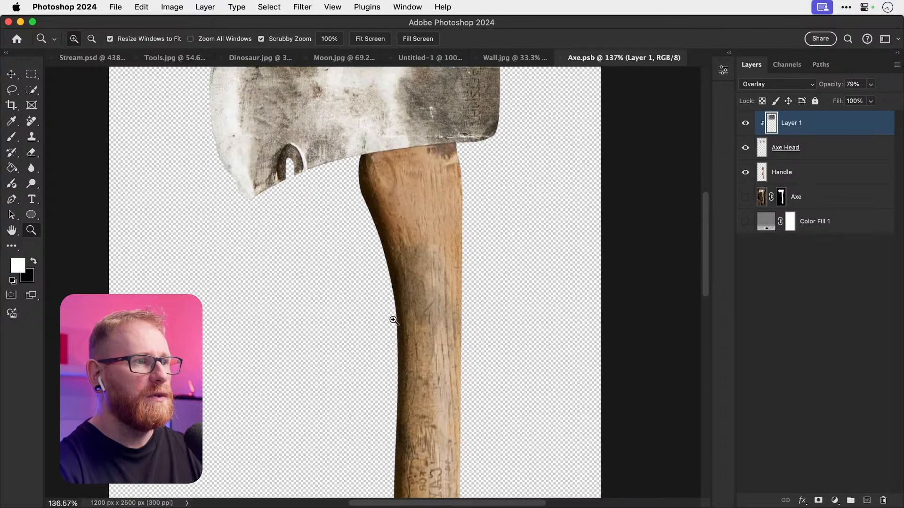
left_click_drag(393, 321, 541, 289)
key("v")
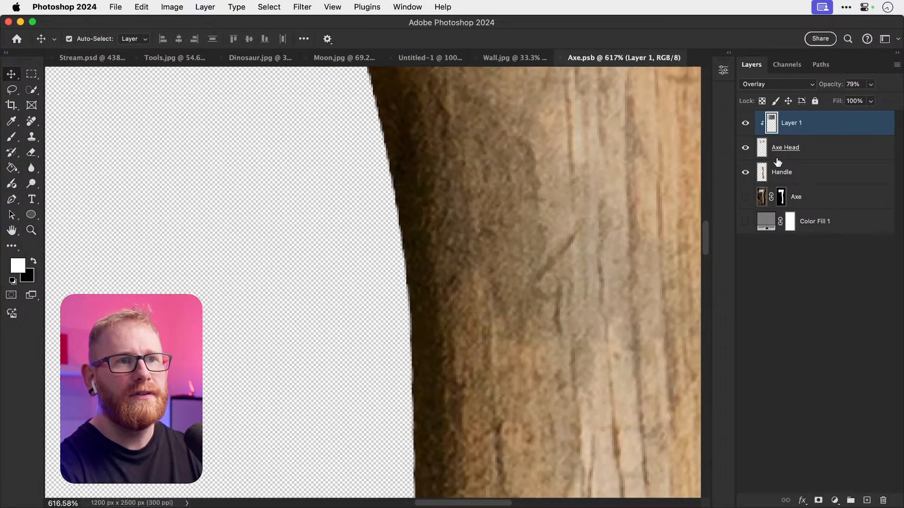
left_click(747, 174)
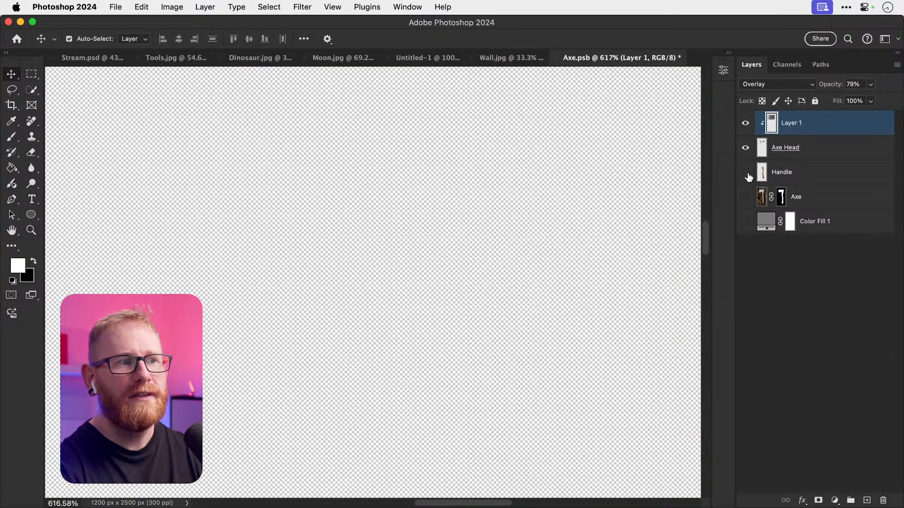
left_click(746, 174)
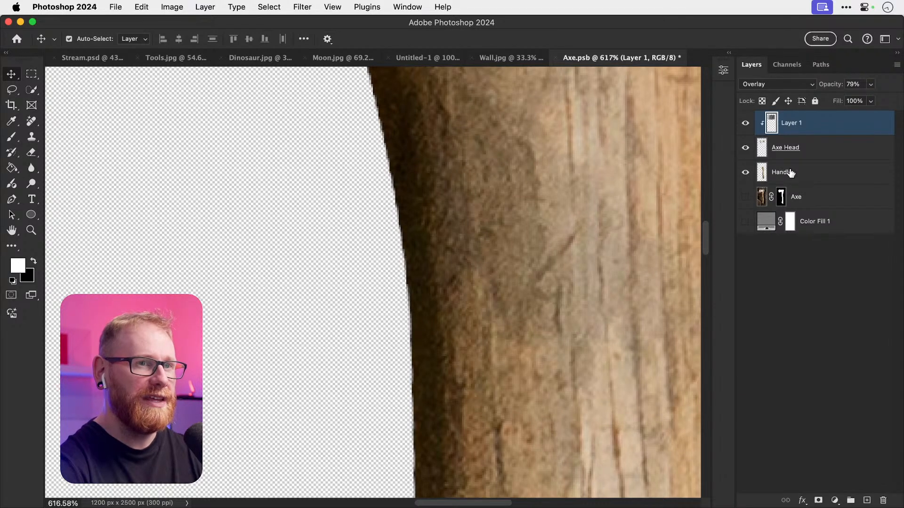
key("super+w")
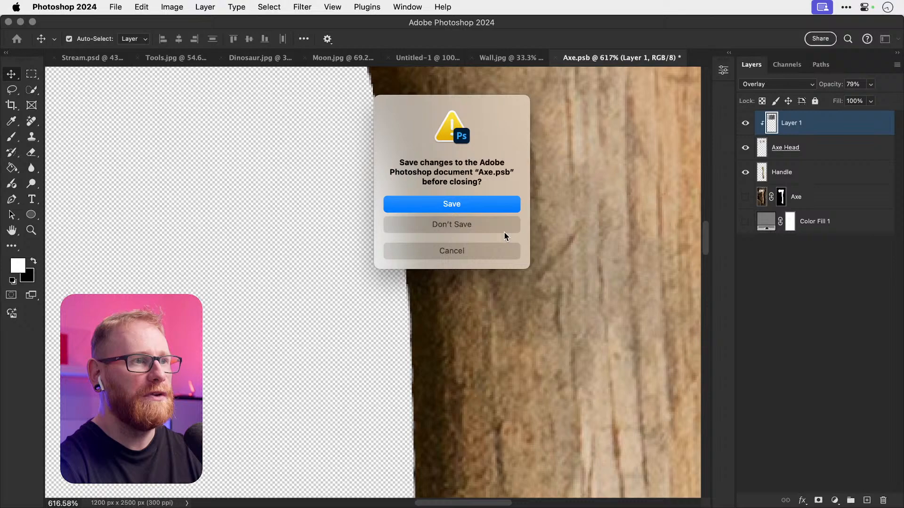
left_click(481, 230)
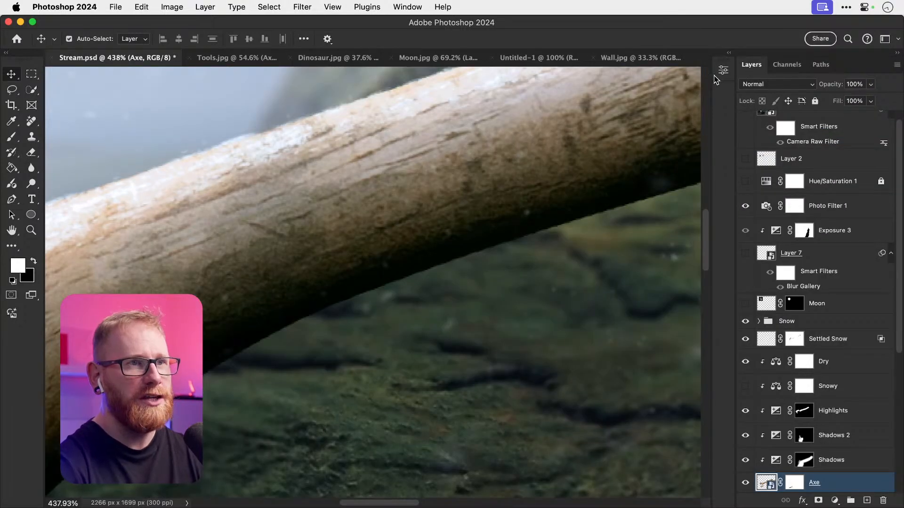
Step: Load the Axe layer's outline as a selection, compare it with the masked blade edge, and deselect
left_click_drag(487, 289, 474, 199)
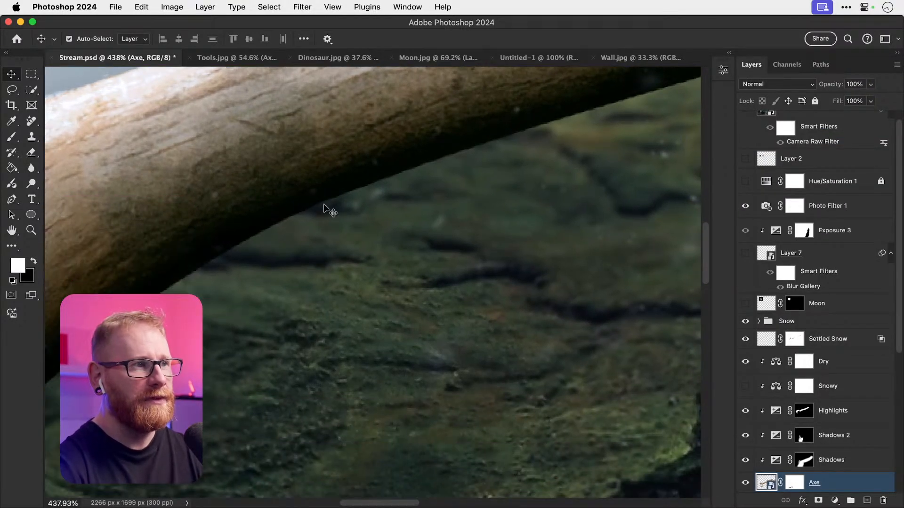
key("super+minus")
key("super+minus")
key("super+minus")
key("super+minus")
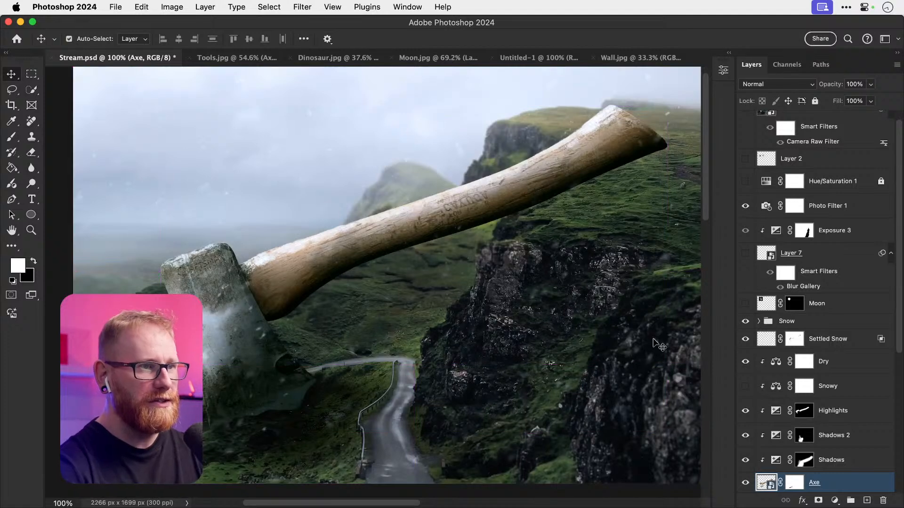
left_click(766, 488, "super")
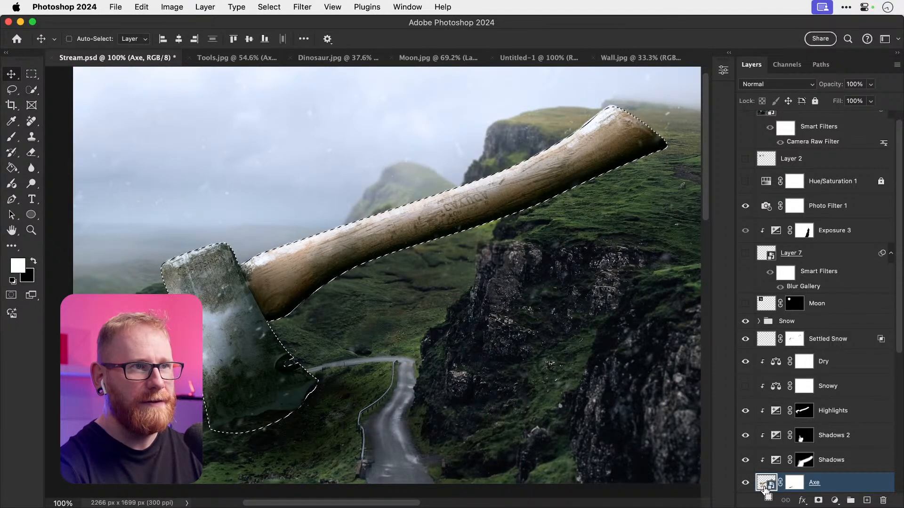
key("super+d")
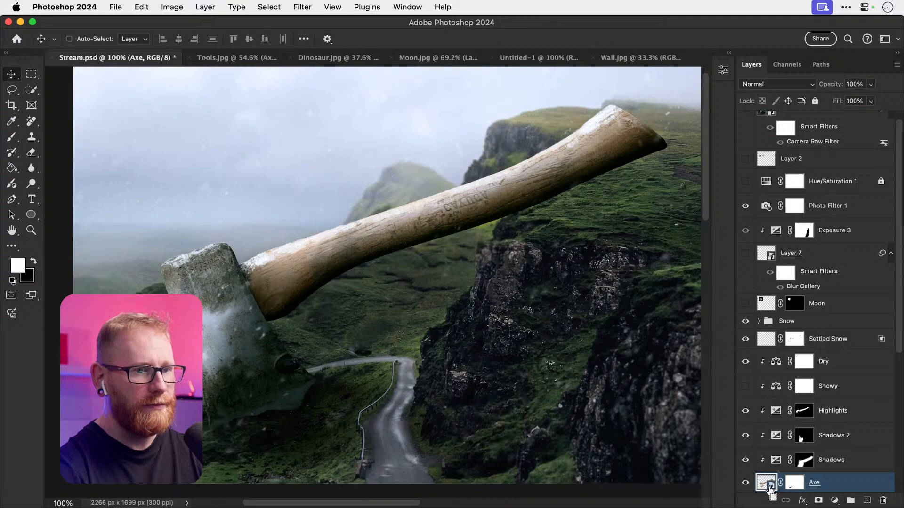
left_click(767, 485, "super")
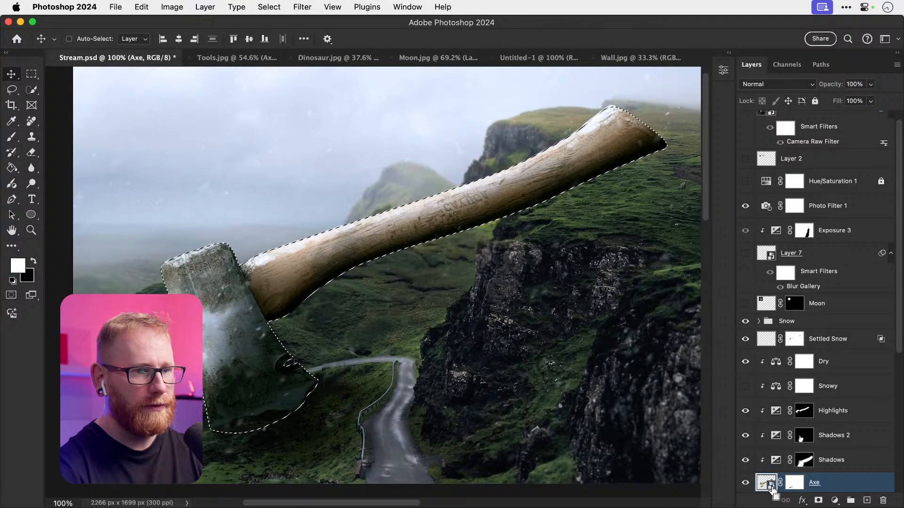
scroll(249, 375, "down", 3)
key("z")
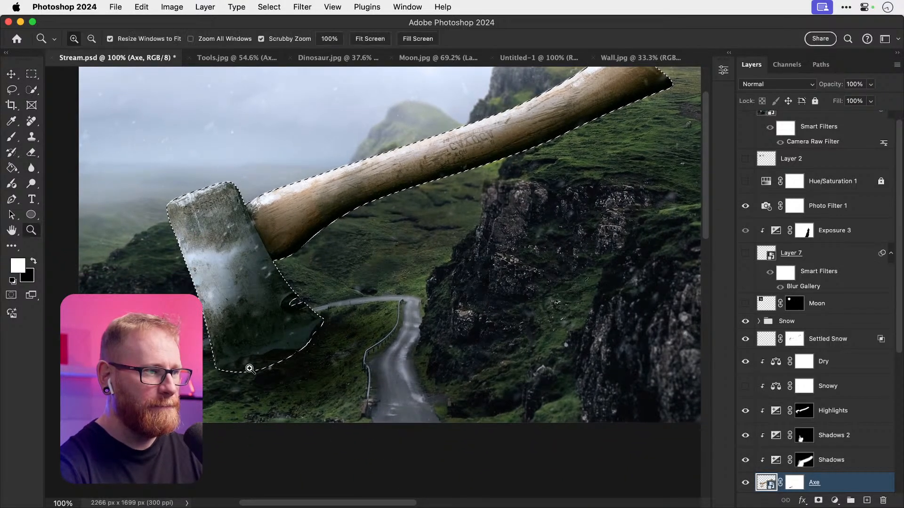
left_click_drag(248, 368, 295, 360)
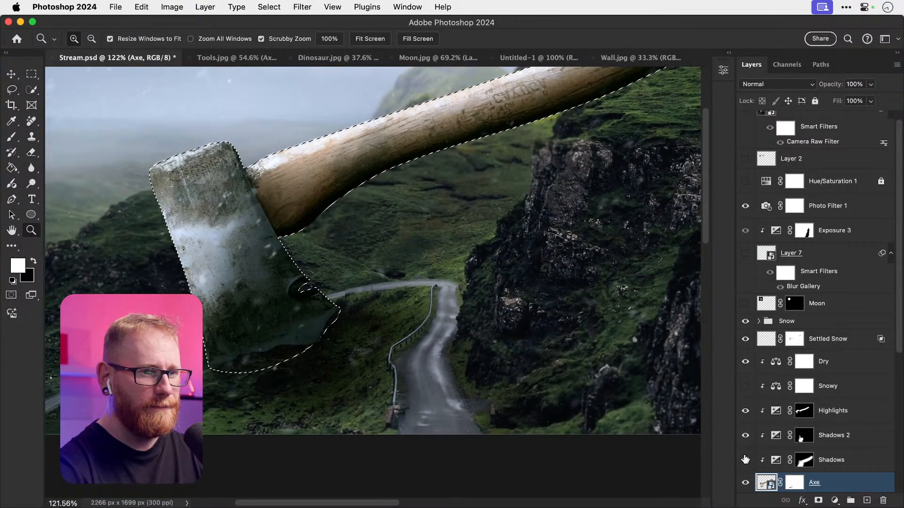
key("super+d")
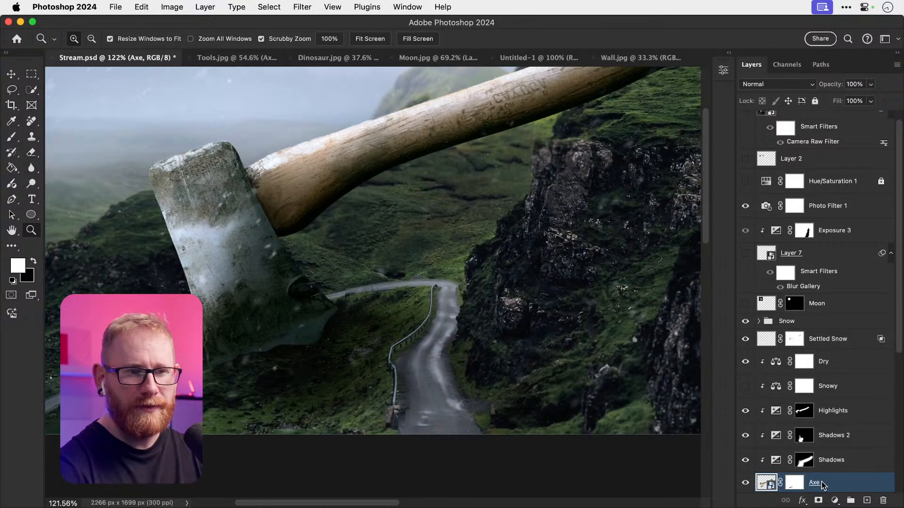
Step: Convert the masked Axe layer to a smart object and open its contents
right_click(821, 482)
left_click(718, 325)
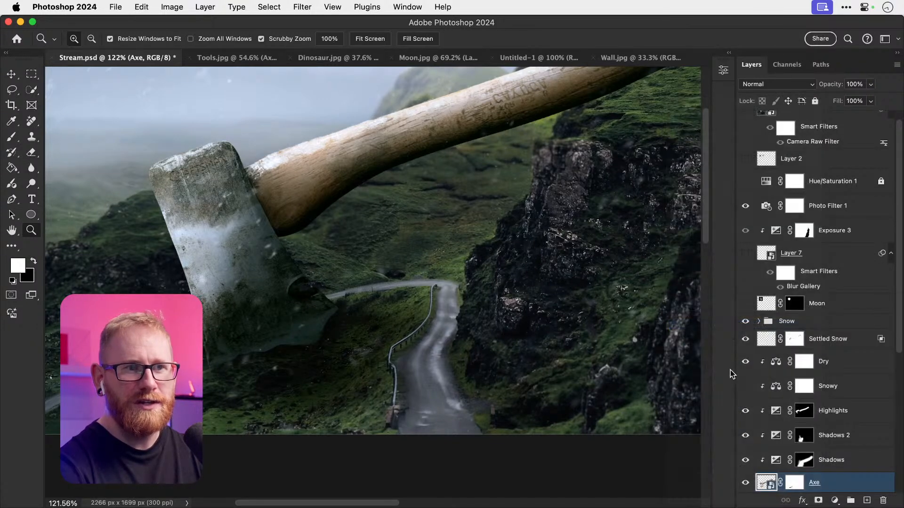
double_click(764, 484)
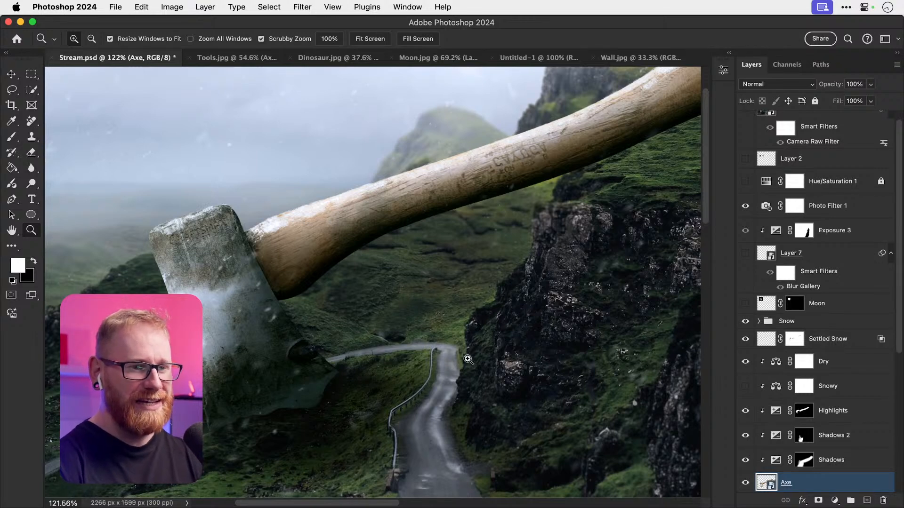
Step: Load the converted Axe layer's outline as a selection and check its edge up close where the head meets the handle
key("v")
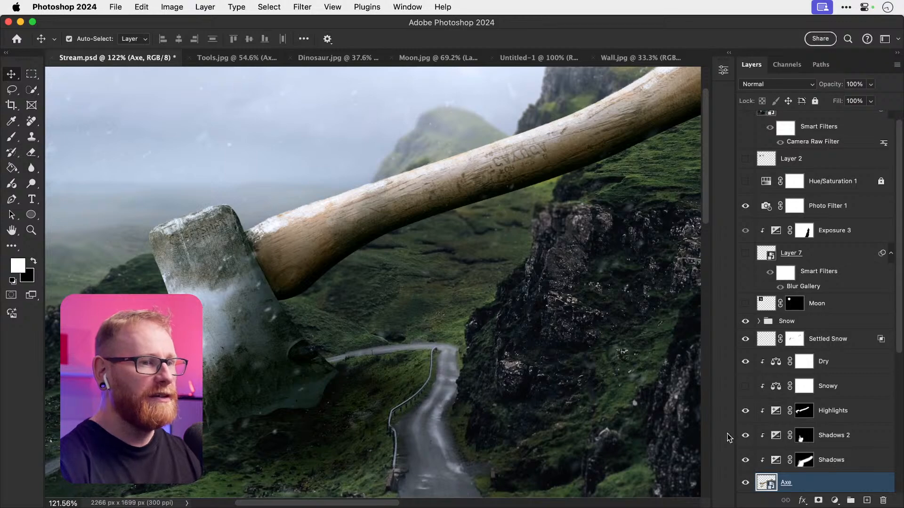
left_click(766, 485, "super")
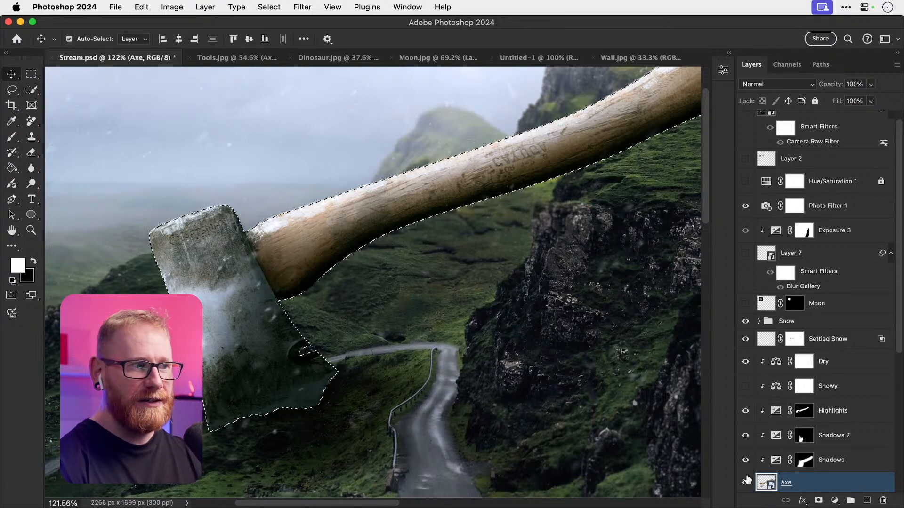
left_click_drag(434, 289, 488, 262)
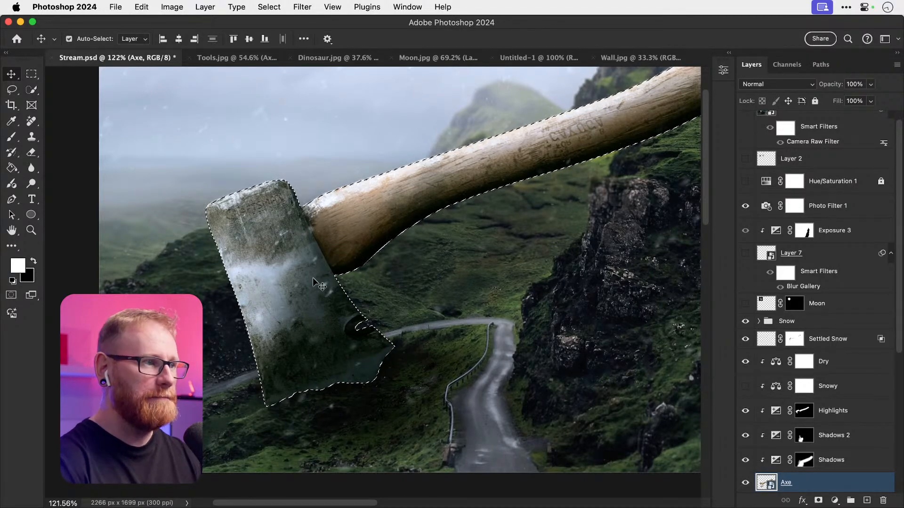
key("z")
left_click_drag(248, 290, 318, 297)
left_click_drag(301, 287, 255, 381)
left_click_drag(345, 235, 267, 347)
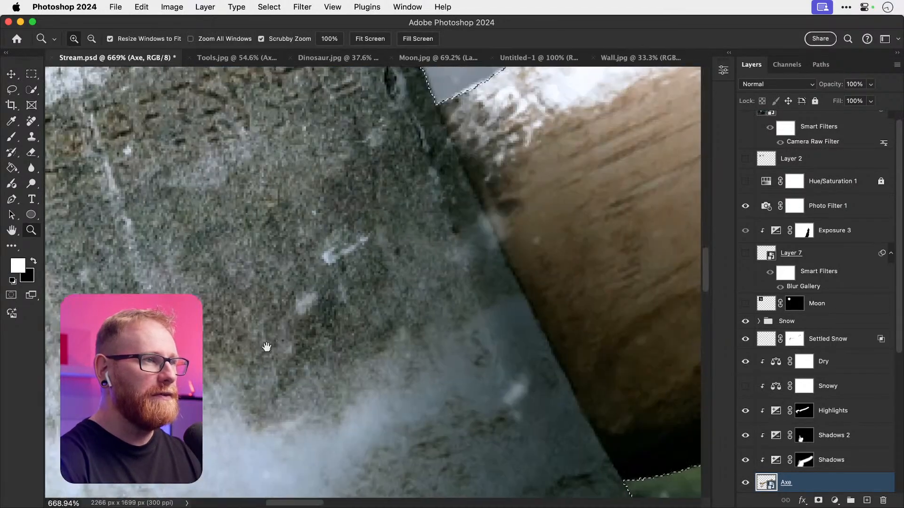
left_click_drag(345, 194, 275, 355)
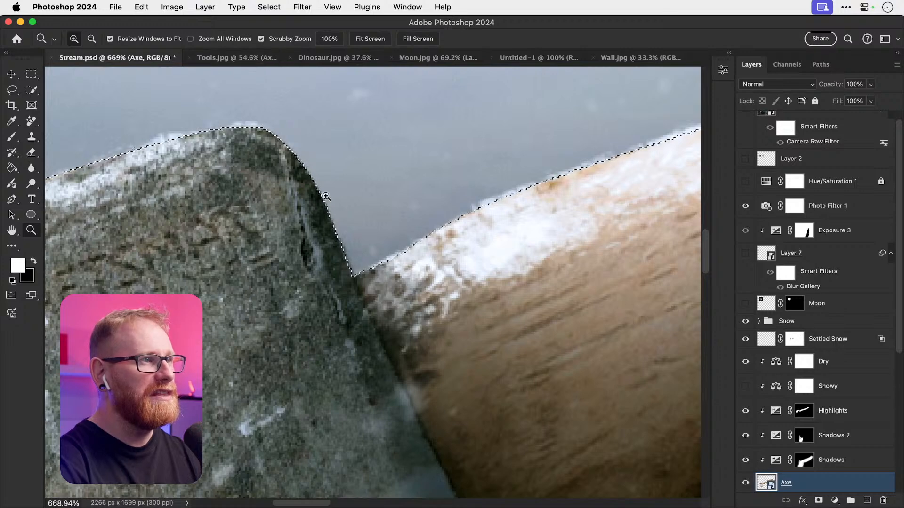
Step: Try contracting the axe selection by 2 pixels
left_click(277, 7)
mouse_move(307, 184)
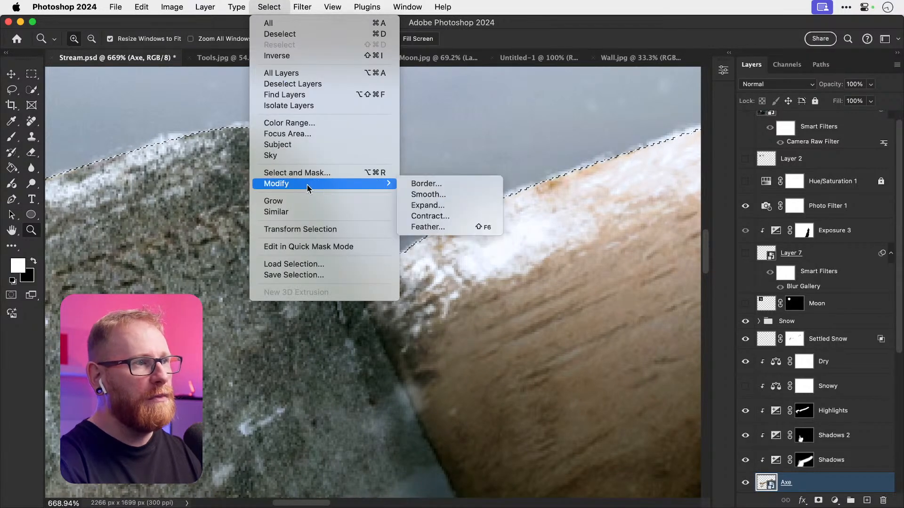
left_click(445, 216)
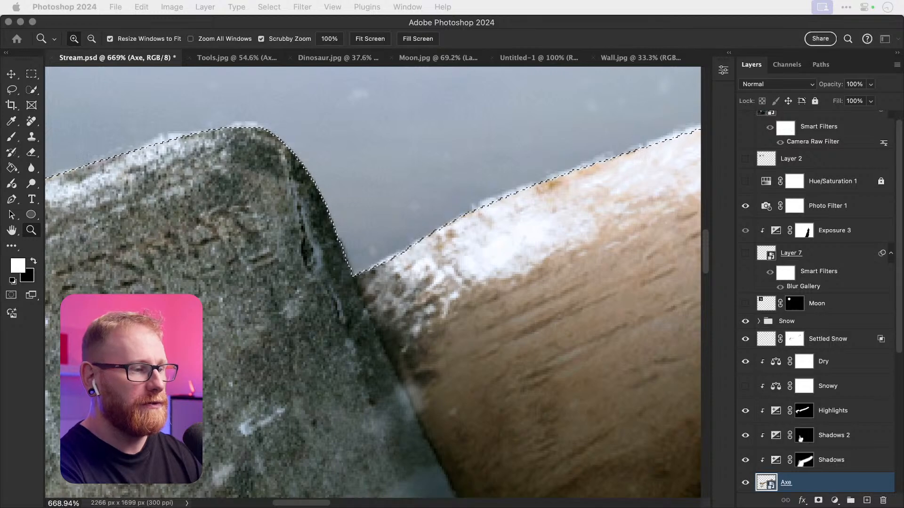
left_click_drag(546, 507, 578, 275)
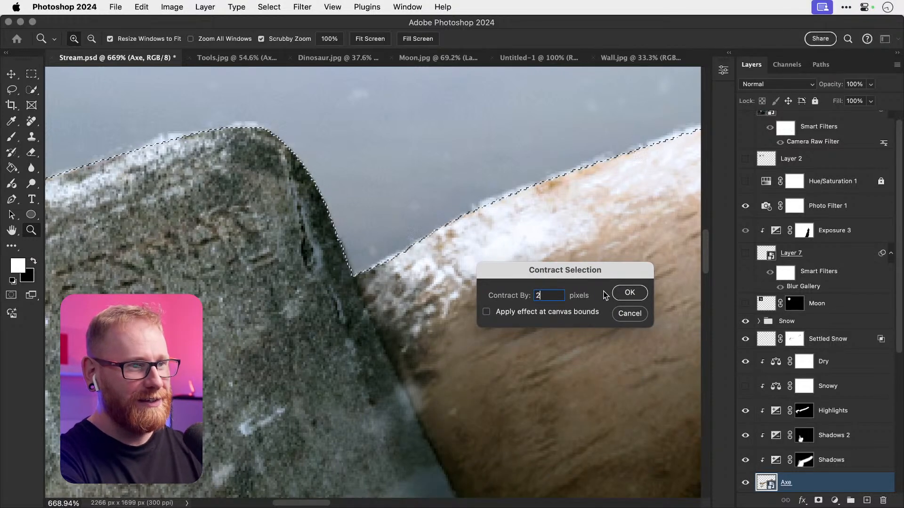
left_click(630, 294)
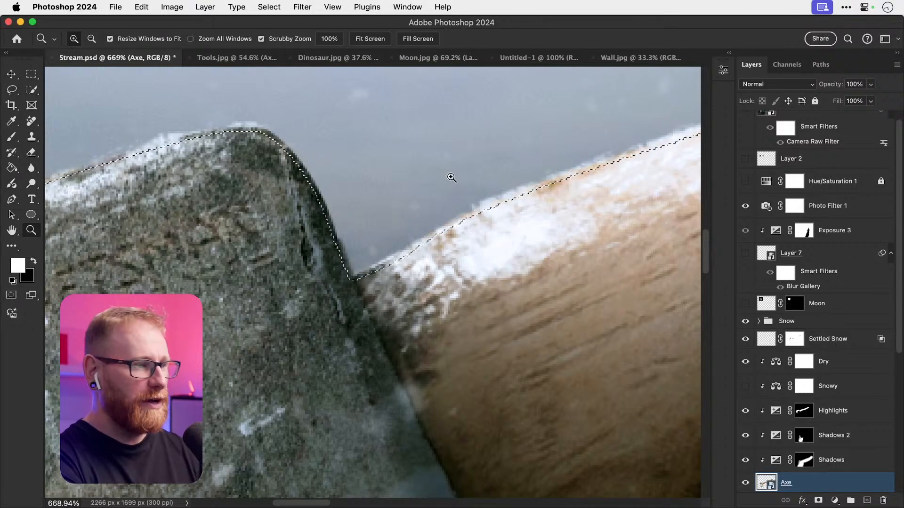
Step: Contract the axe selection slightly so it sits just inside the axe's edge
left_click(270, 7)
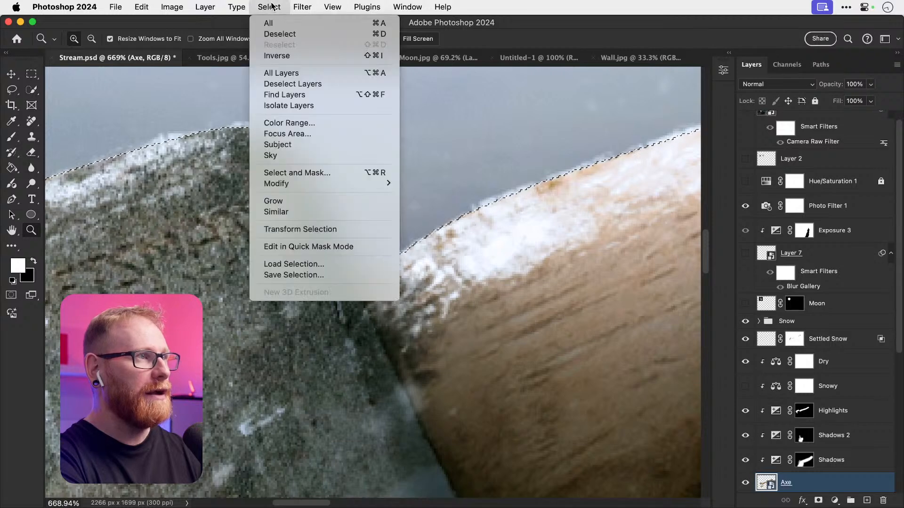
mouse_move(371, 185)
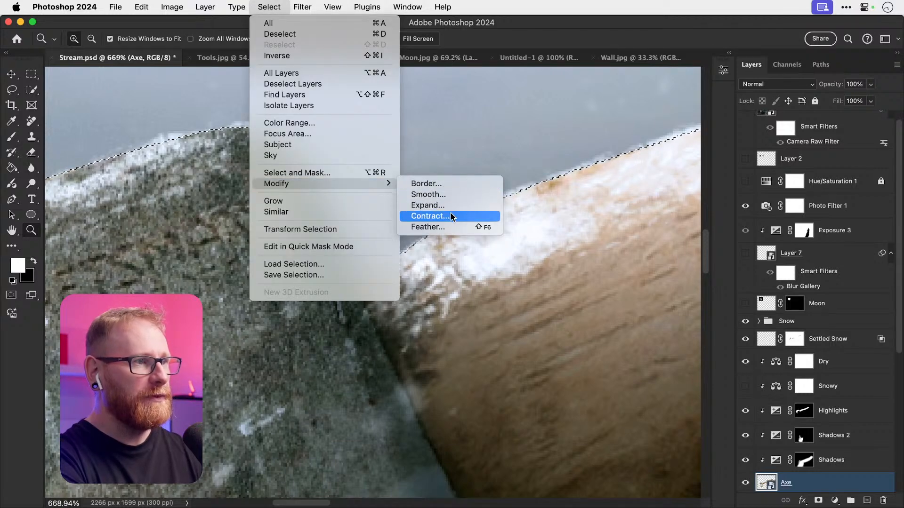
left_click(450, 215)
key("Return")
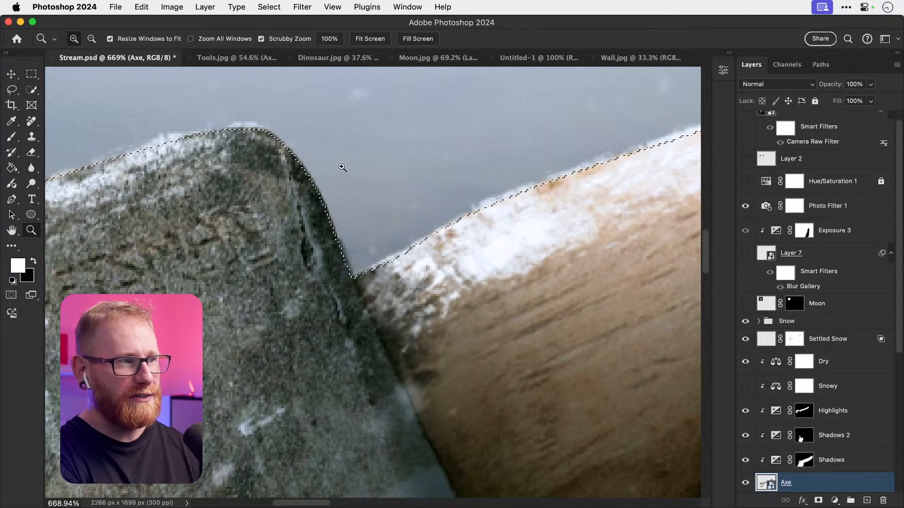
Step: Feather the contracted axe selection with a radius of 0.3 pixels
left_click(268, 7)
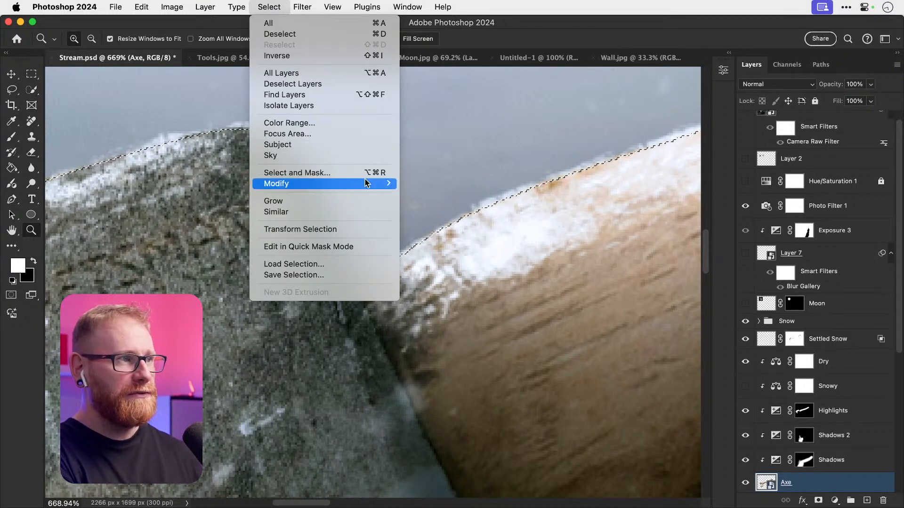
mouse_move(366, 182)
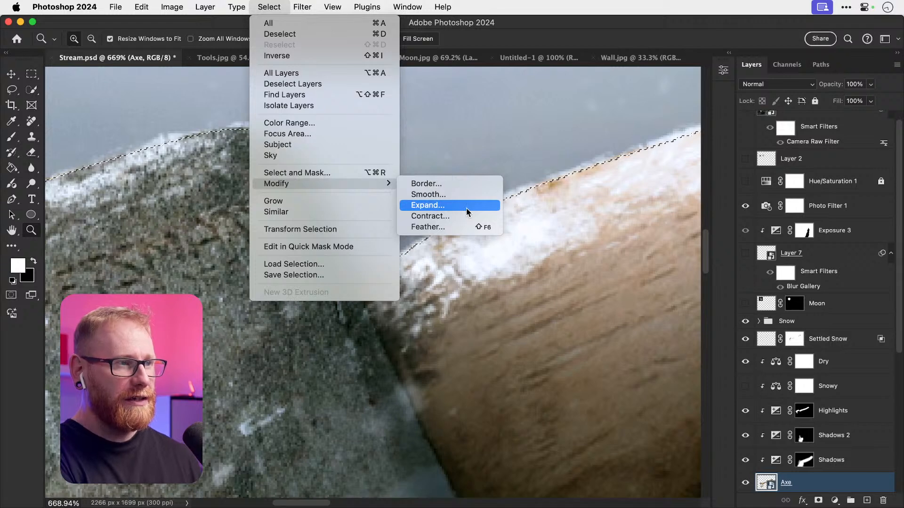
left_click(457, 227)
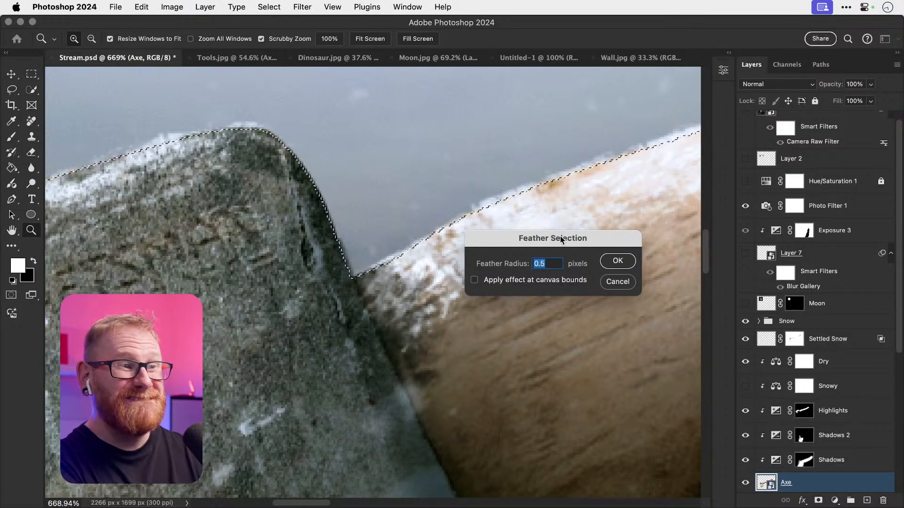
type(".3")
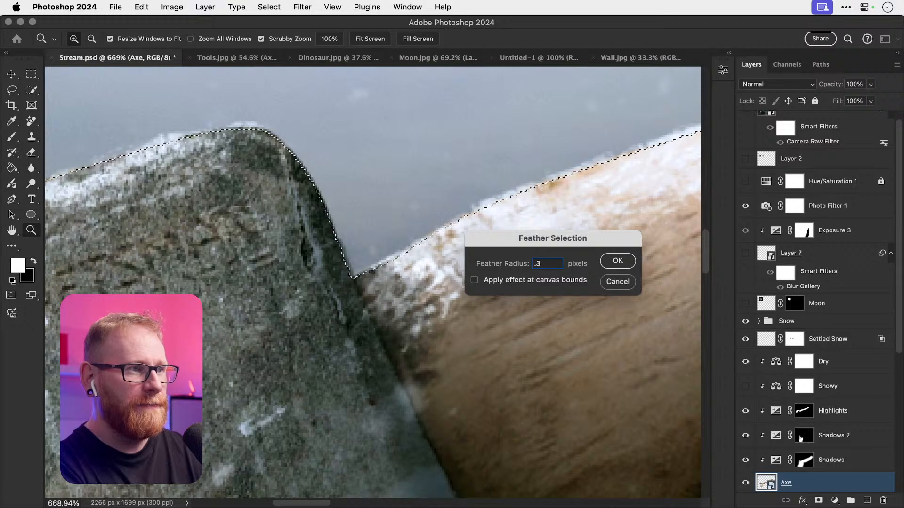
key("Return")
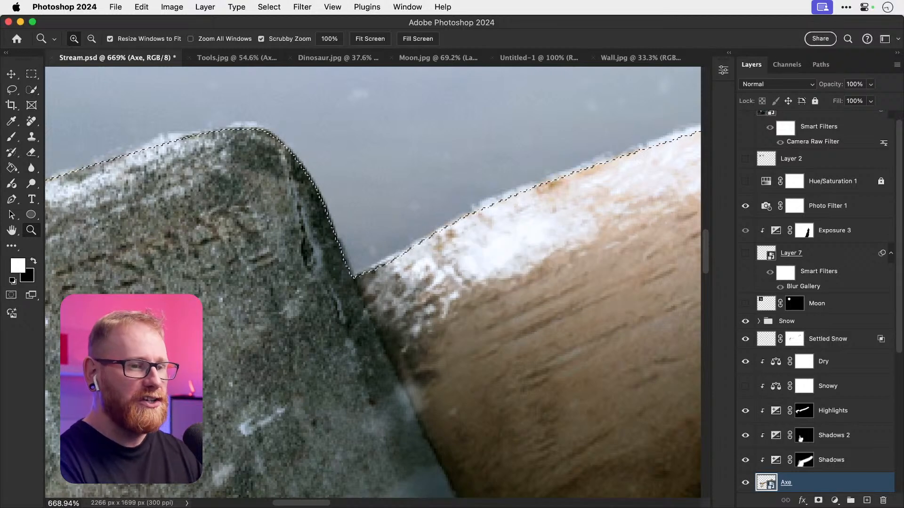
Step: Try masking the Axe layer with the feathered selection, comparing the head and handle edges with the mask off and on
left_click(818, 501)
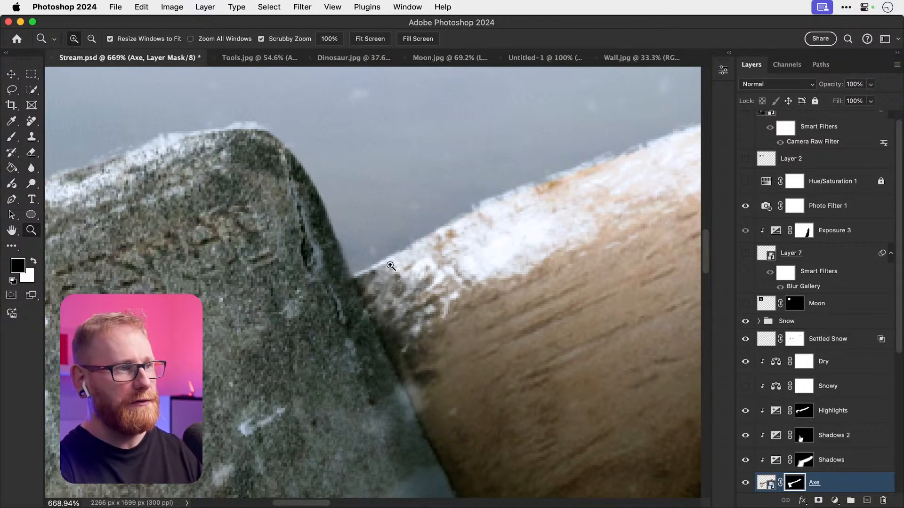
left_click(794, 485, "shift")
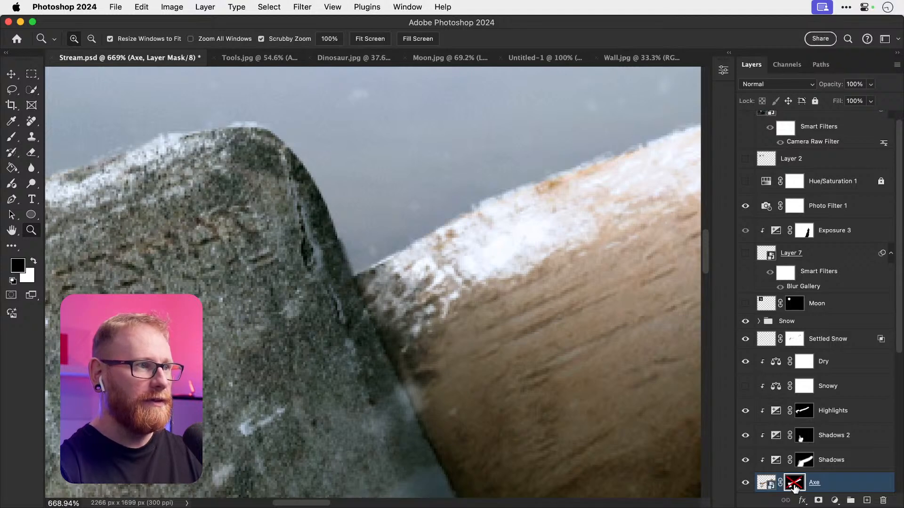
left_click_drag(538, 336, 263, 302)
left_click_drag(555, 283, 198, 270)
left_click_drag(493, 273, 382, 268)
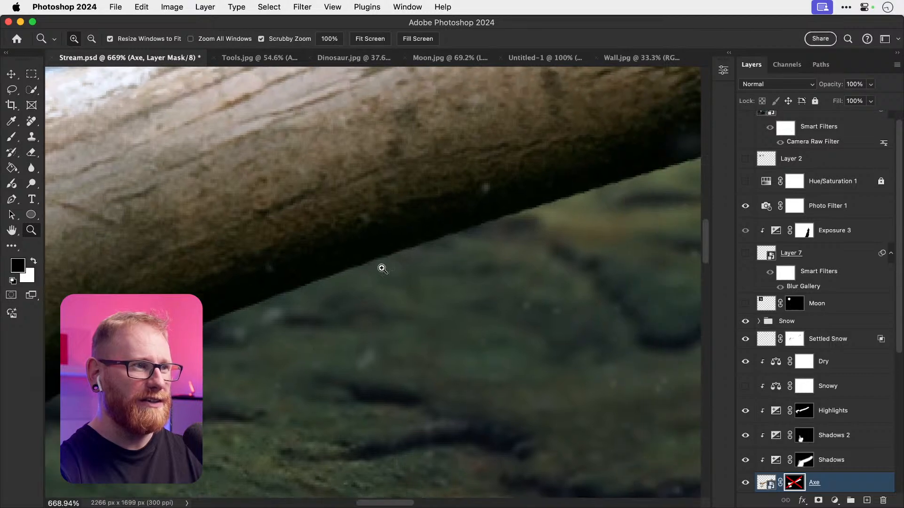
left_click(795, 485, "shift")
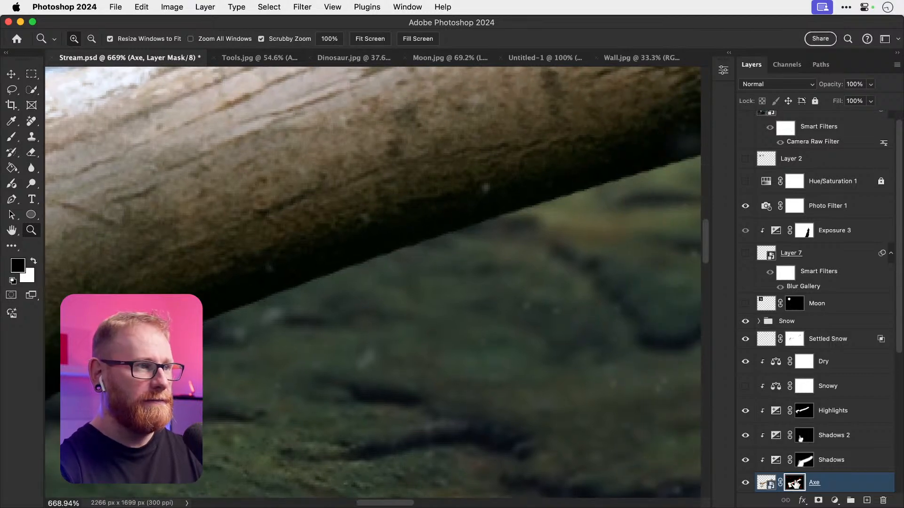
key("v")
key("super+1")
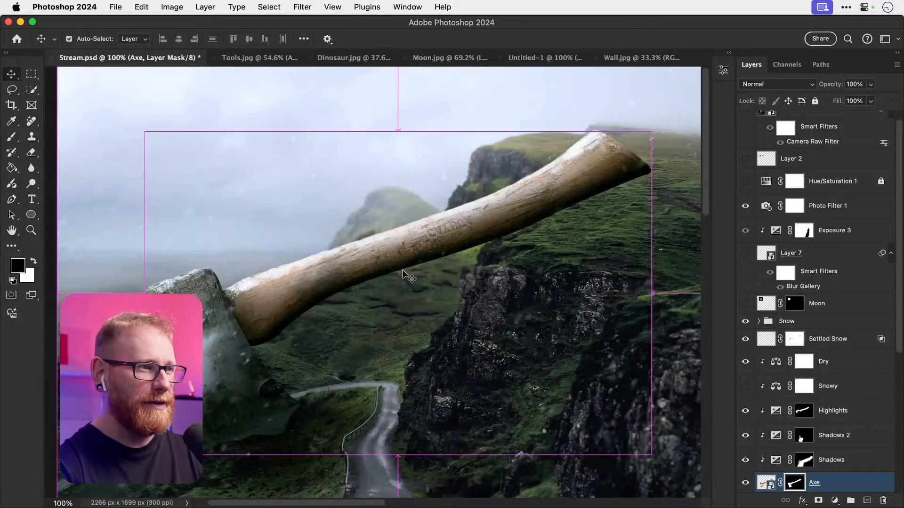
key("z")
left_click_drag(369, 283, 404, 288)
Step: Undo the Axe layer's mask and its toggling to return to the feathered axe selection
key("super+z")
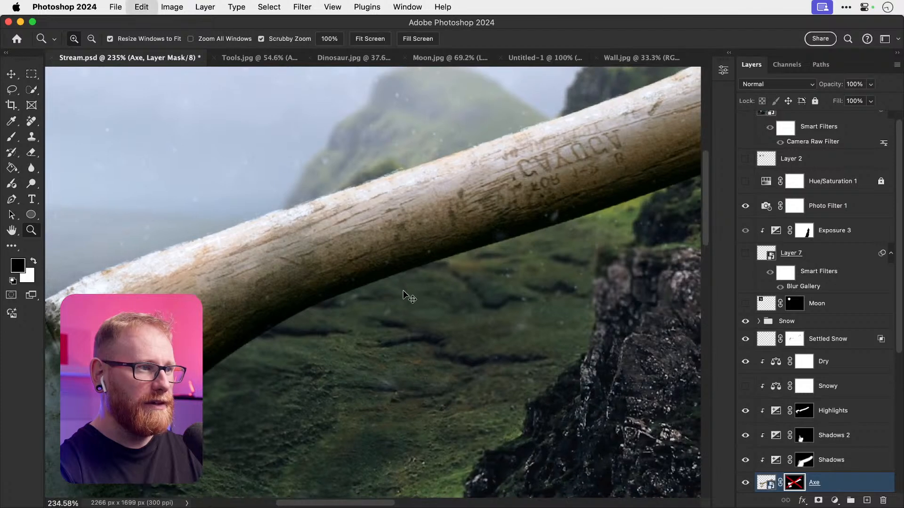
key("super+z")
key("super+z")
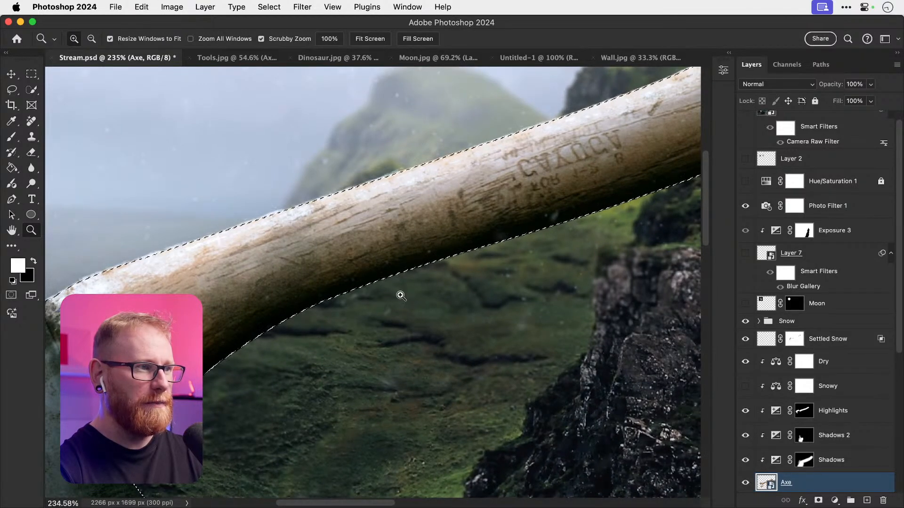
Step: Try feathering the axe selection with a radius of 0.5 pixels and masking the Axe layer with it
left_click(269, 6)
mouse_move(304, 184)
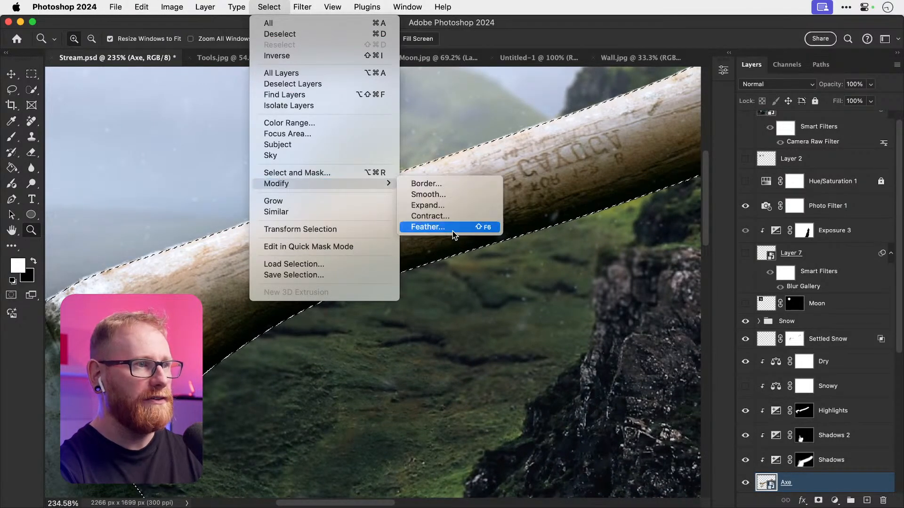
left_click(452, 228)
type(".5")
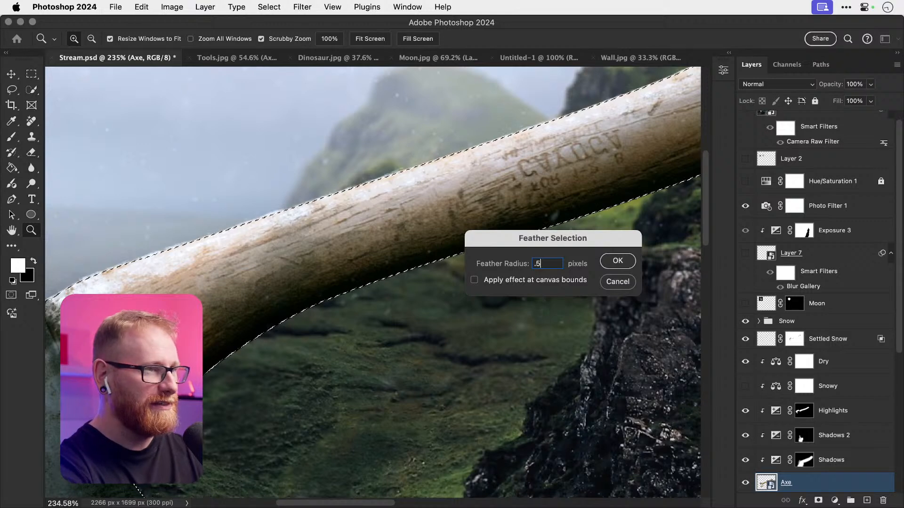
key("Return")
left_click_drag(819, 491, 818, 501)
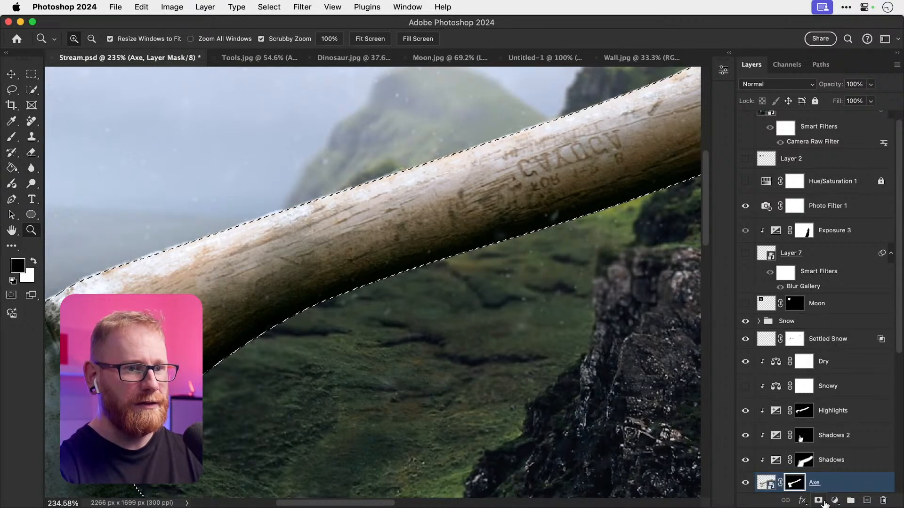
left_click(819, 500)
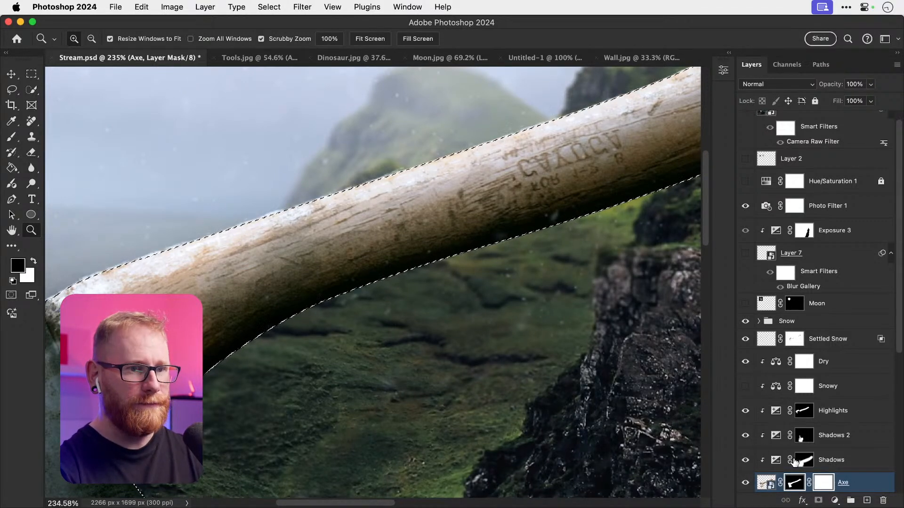
key("super+z")
key("super+z")
left_click(818, 501)
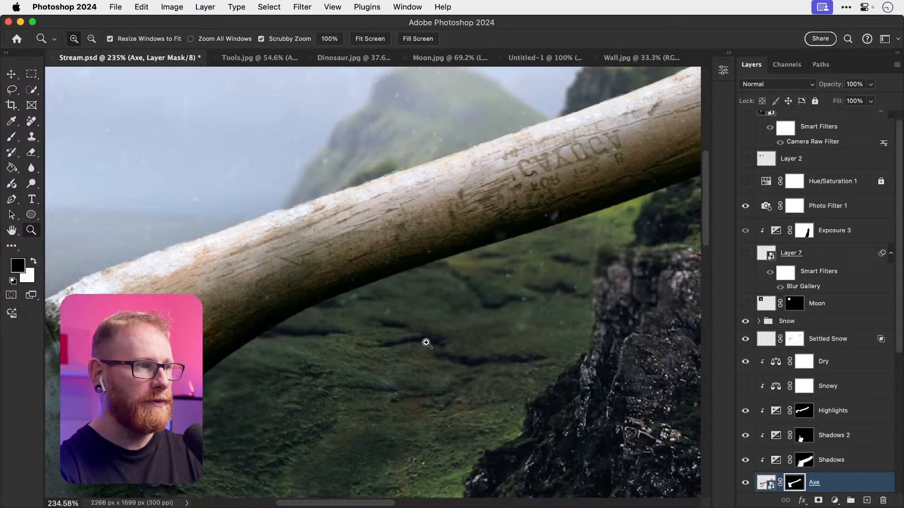
Step: Inspect the masked handle's edge, and undo the Axe layer mask and the 0.5-pixel feather
mouse_move(381, 285)
left_mouse_down()
mouse_move(410, 288)
mouse_move(394, 284)
left_mouse_up()
key("v")
key("super+1")
key("z")
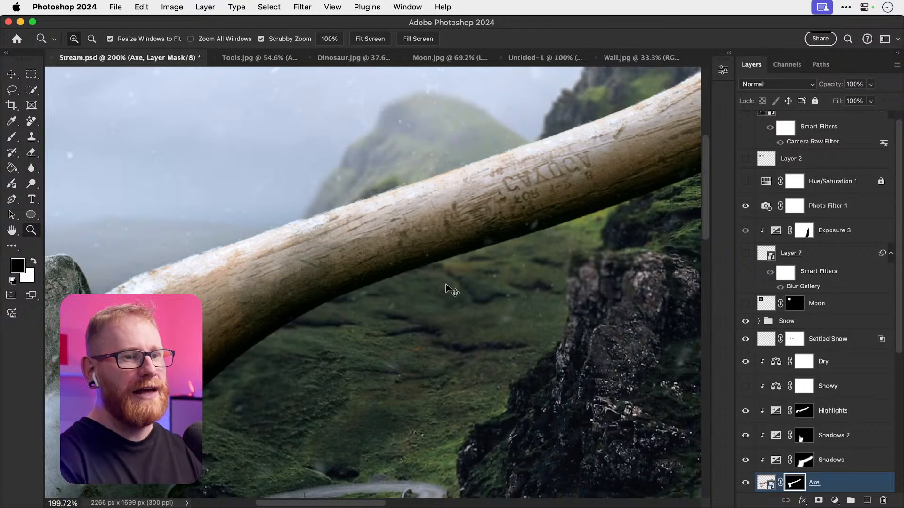
key("super+z")
key("super+z")
Step: Try a 2-pixel feather on the axe selection as the Axe layer's mask, and undo both
left_click(270, 8)
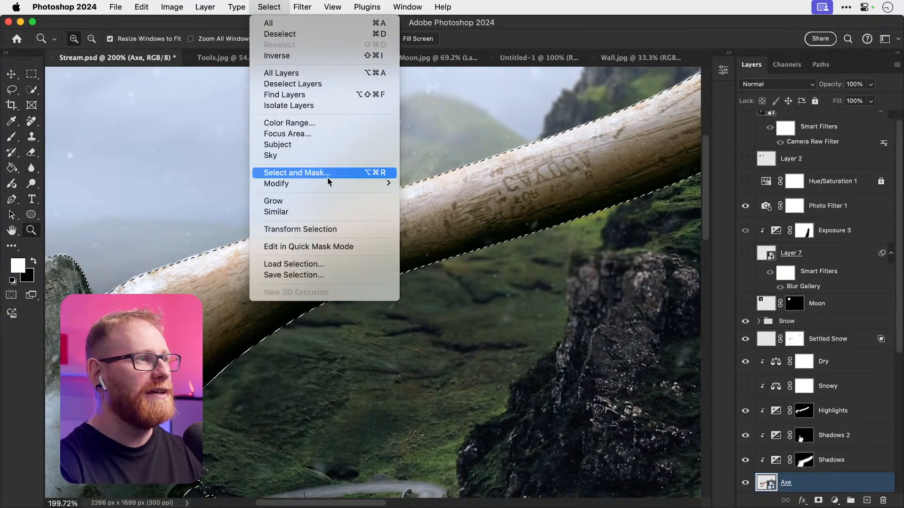
mouse_move(367, 184)
left_click(437, 229)
type("2")
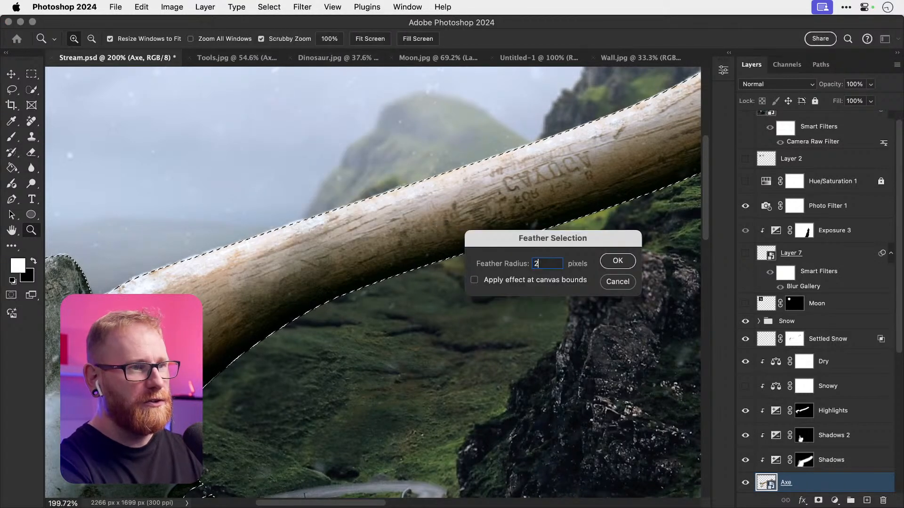
key("Return")
left_click(818, 501)
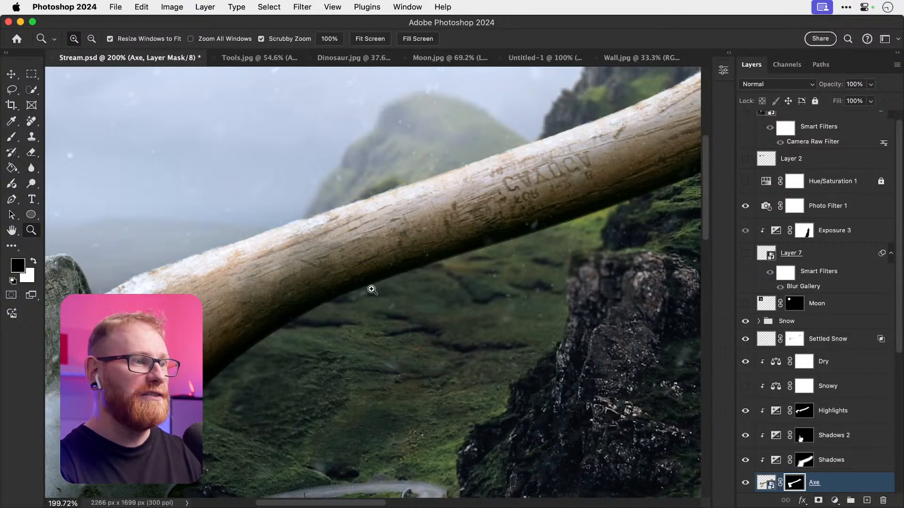
key("super+z")
key("super+z")
Step: Try masking the Axe layer with a 20-pixel feather, inspect the handle's edge up close, and undo it
left_click(269, 7)
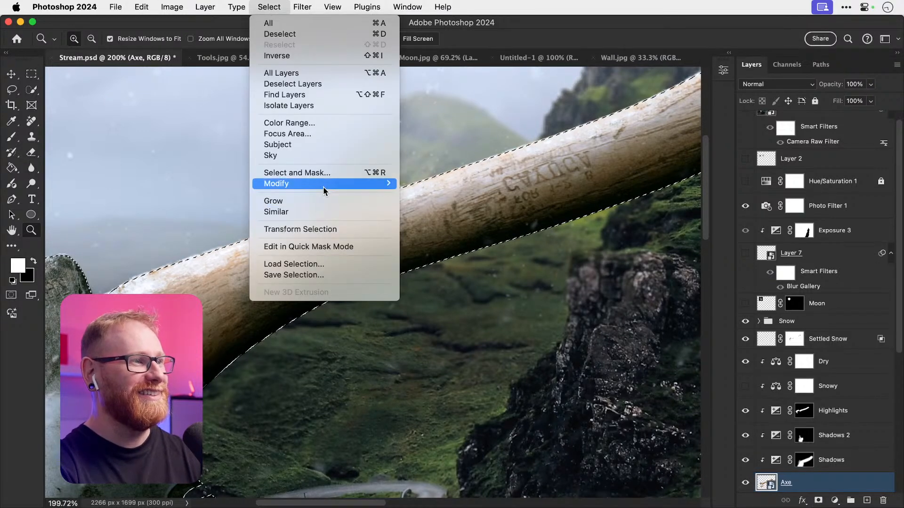
mouse_move(358, 183)
left_click(437, 227)
type("20")
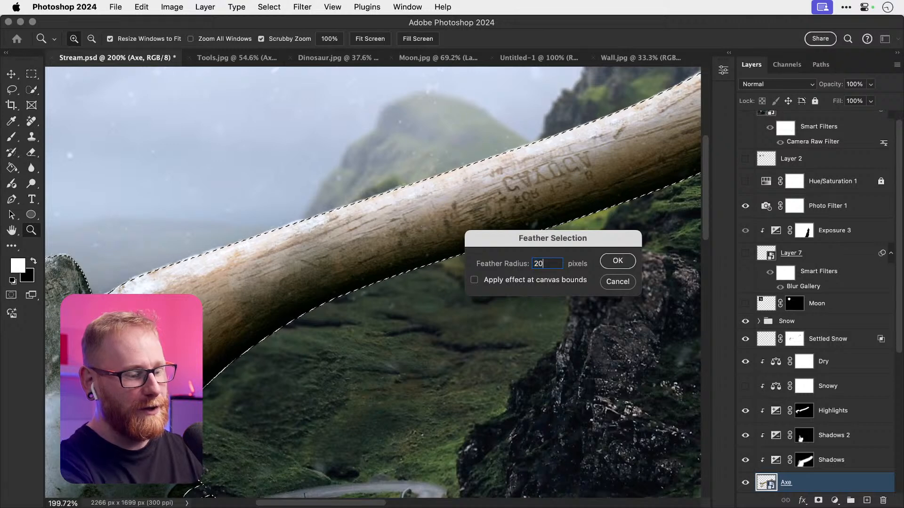
key("Return")
left_click(817, 500)
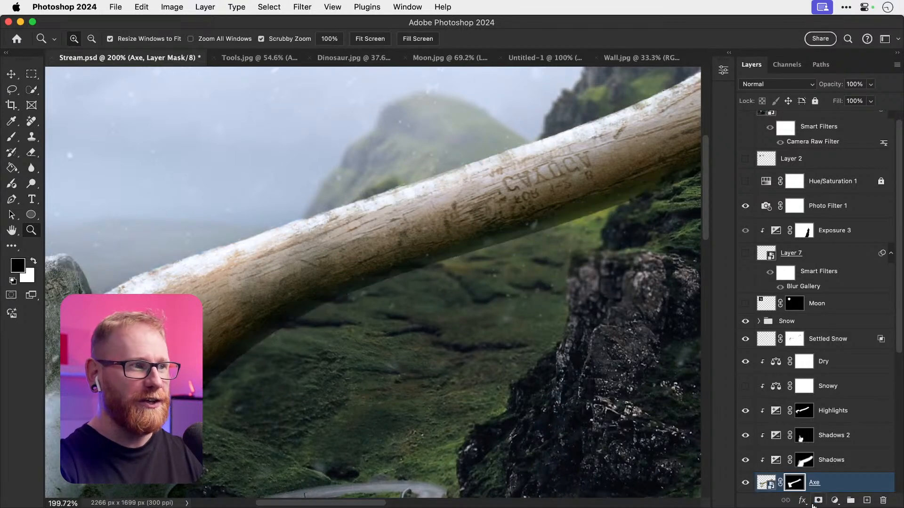
left_click_drag(491, 238, 530, 248)
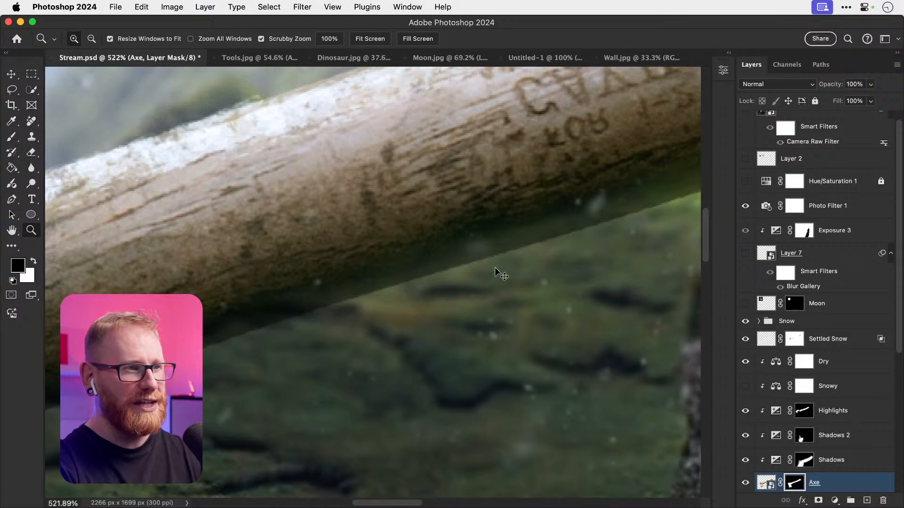
key("super+z")
left_click_drag(177, 352, 309, 275)
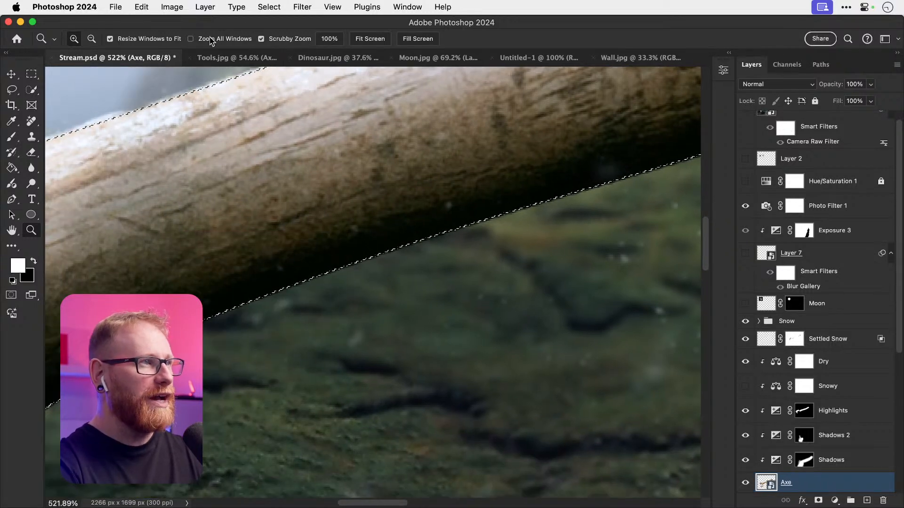
Step: Feather the axe selection with a radius of 1 pixel and add it as the Axe layer's mask
left_click(271, 7)
mouse_move(322, 182)
left_click(432, 227)
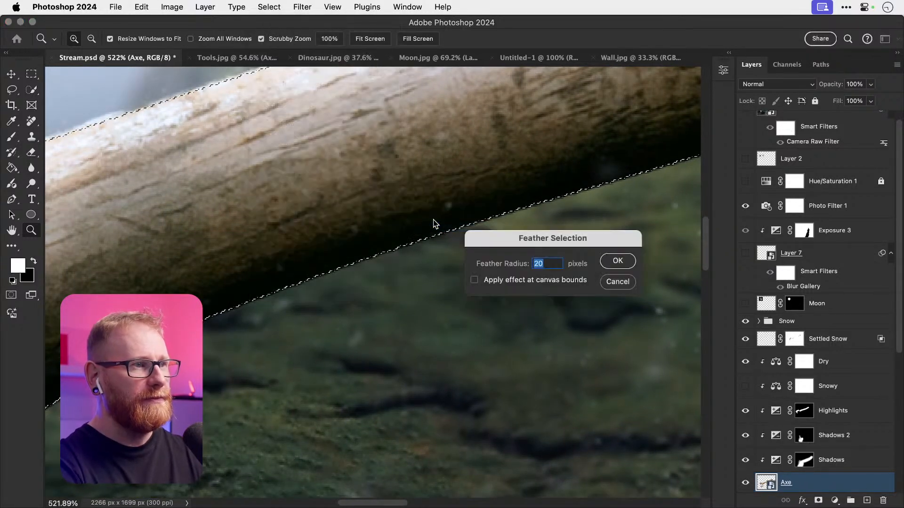
type("1")
key("Return")
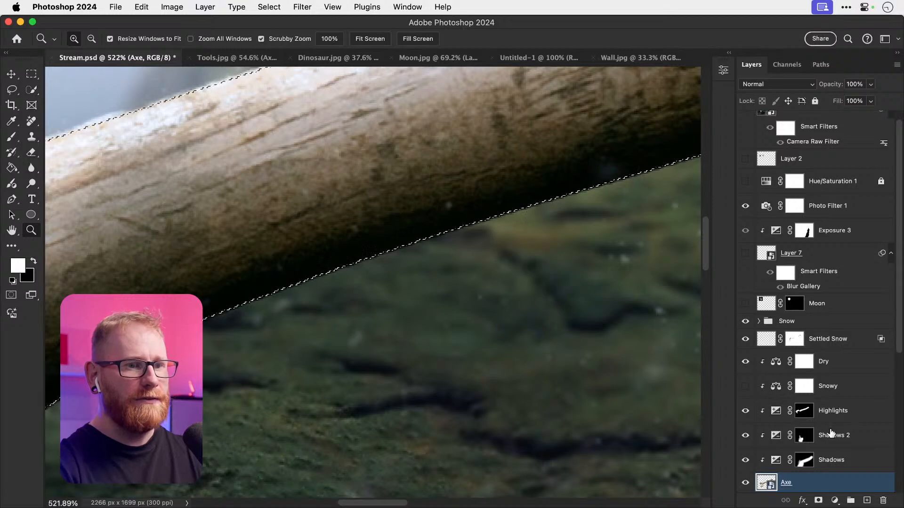
left_click(818, 500)
Step: Examine the whole axe and the edge of its head up close, comparing the Axe layer with its mask off and on
key("v")
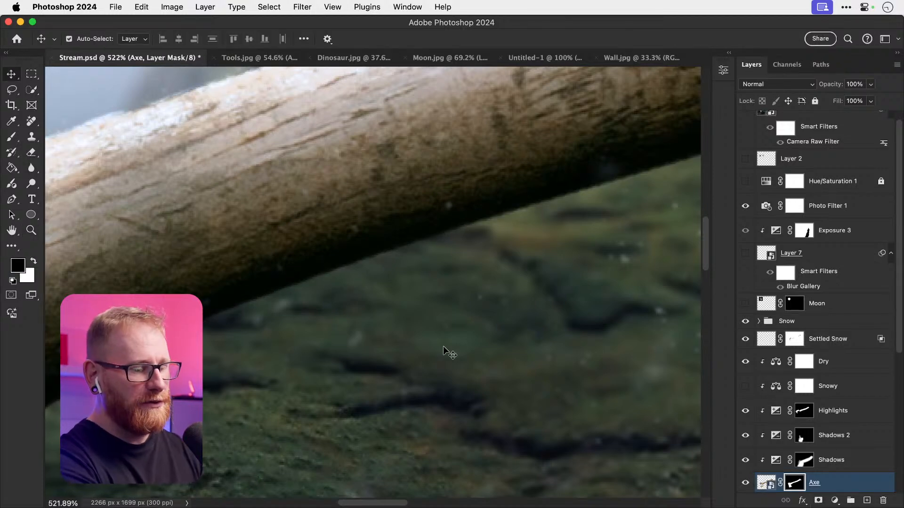
key("super+minus")
key("super+minus")
key("super+minus")
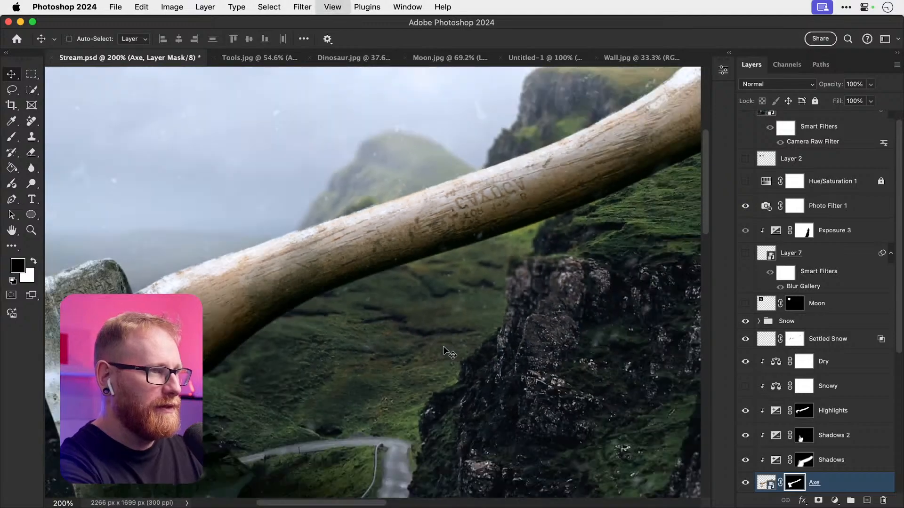
key("super+minus")
key("z")
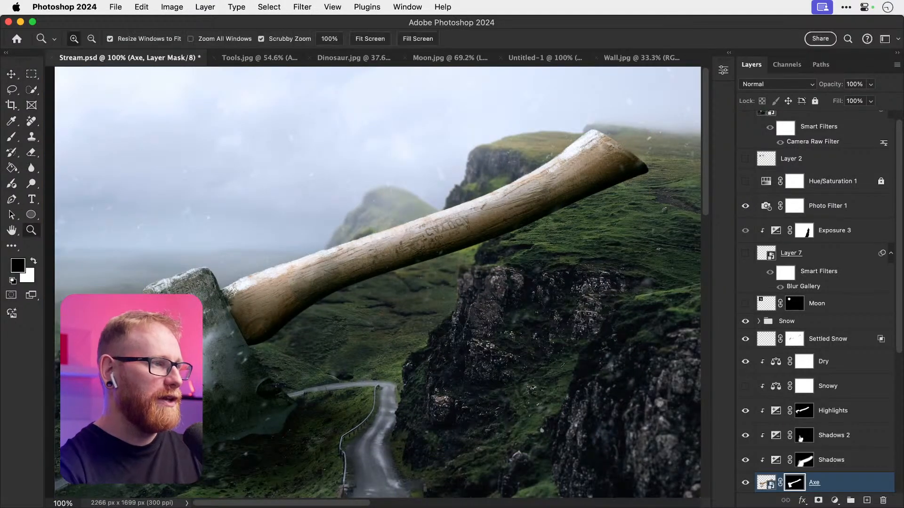
left_click_drag(230, 361, 230, 361)
left_click_drag(255, 386, 342, 337)
left_click(794, 485, "shift")
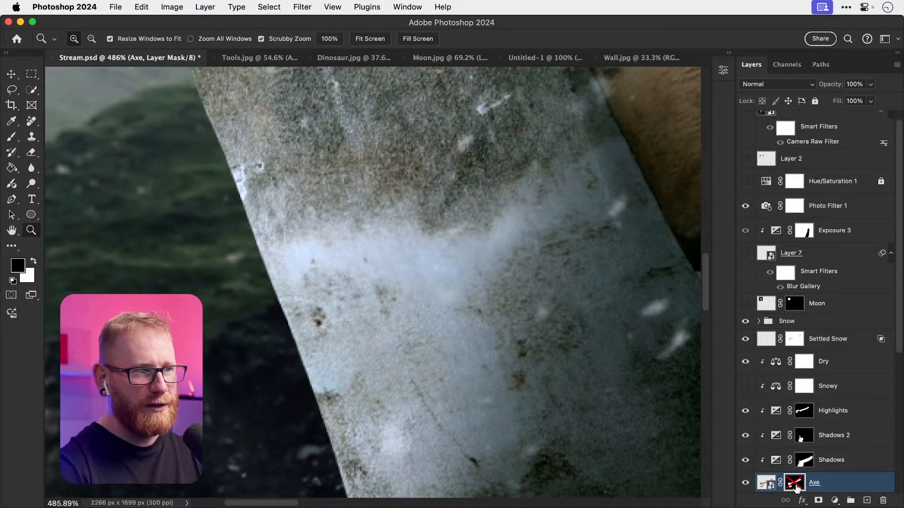
left_click(795, 487, "shift")
key("v")
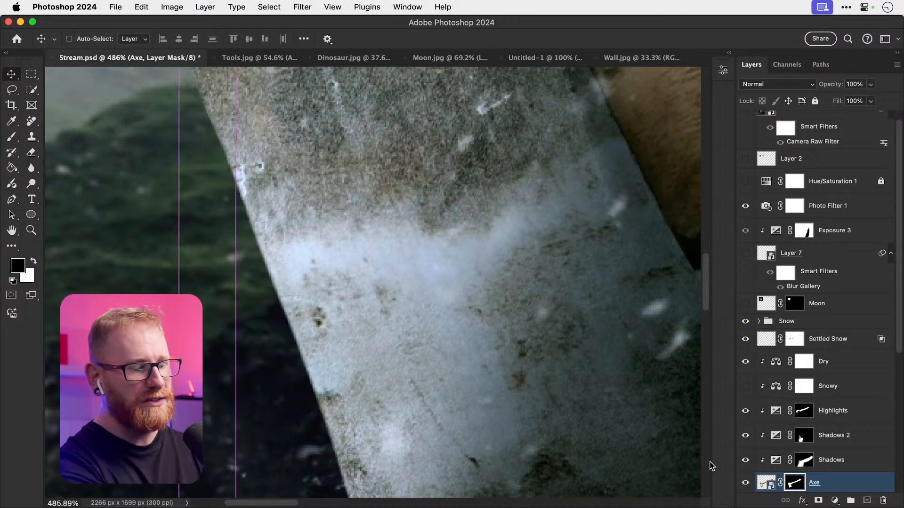
key("super+0")
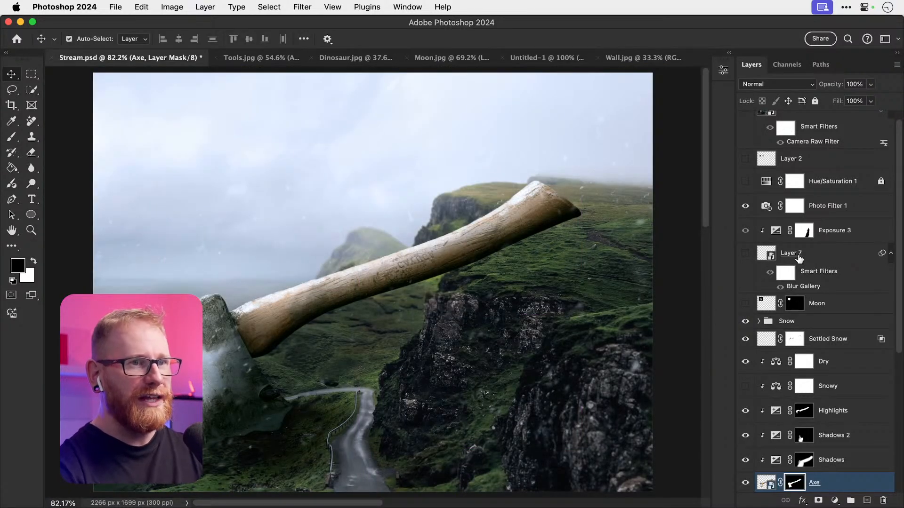
Step: Open the Camera Raw Filter smart object's contents and add a merged snapshot of the composite as a top layer named 6
left_click(823, 232)
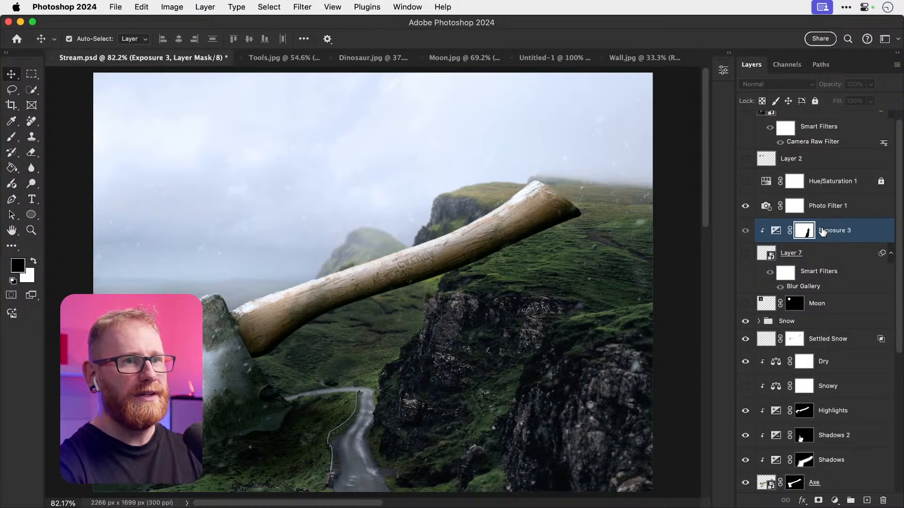
scroll(800, 188, "up", 1)
double_click(767, 123)
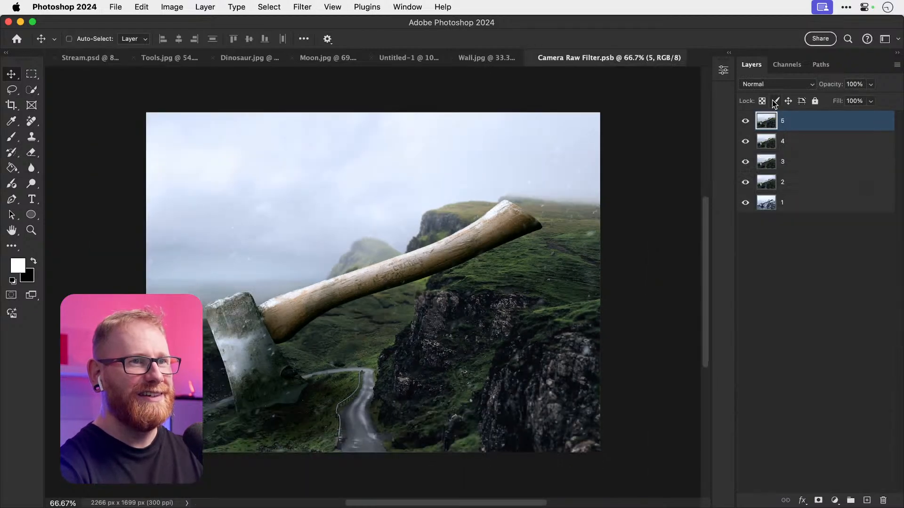
key("super+alt+shift+e")
type("6")
key("Return")
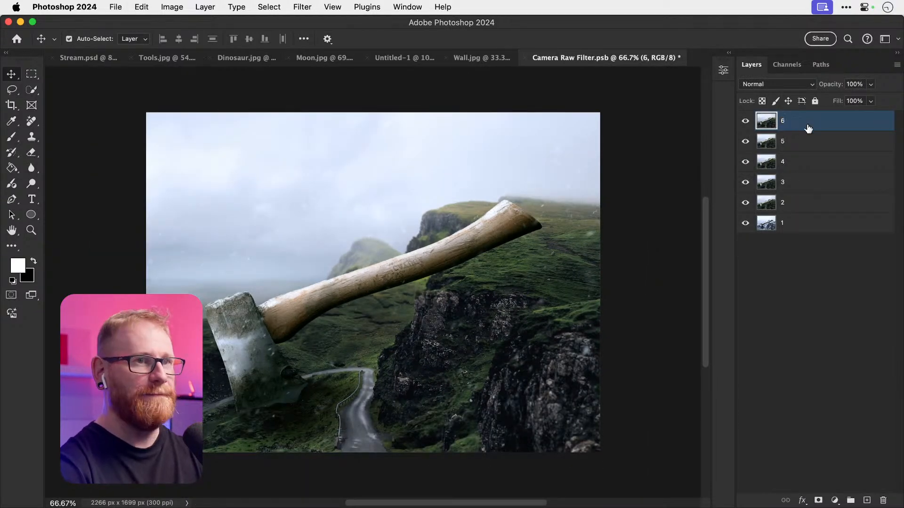
Step: Compare the numbered composite versions by toggling their visibility, show all six layers, and save the smart object
left_click(746, 203)
left_click(746, 202)
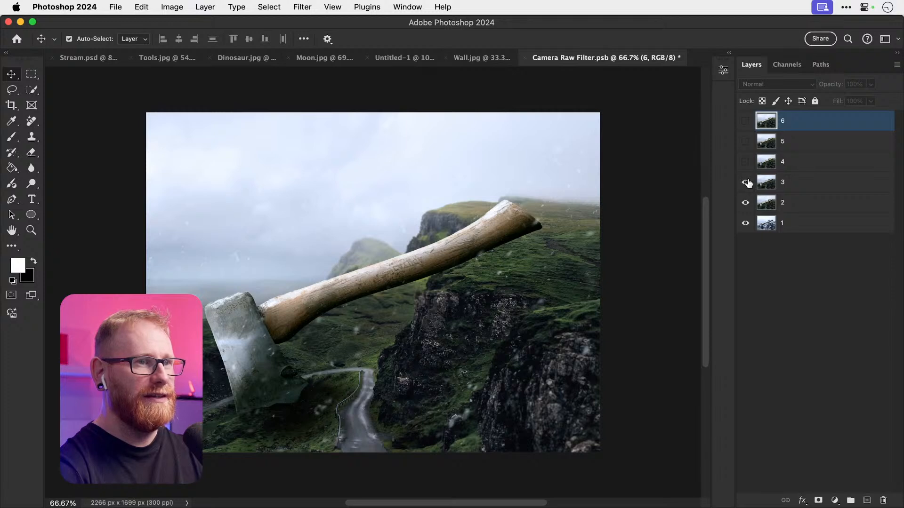
left_click(745, 163)
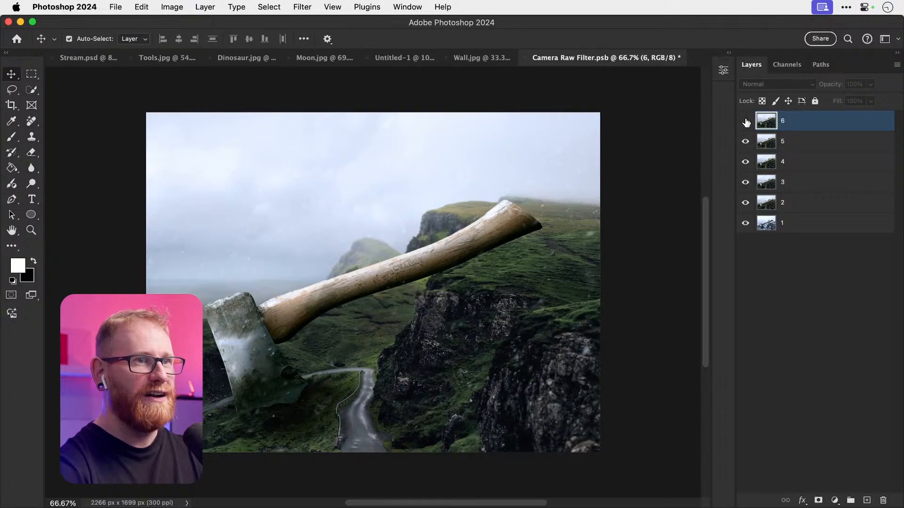
left_click(745, 121)
key("super+s")
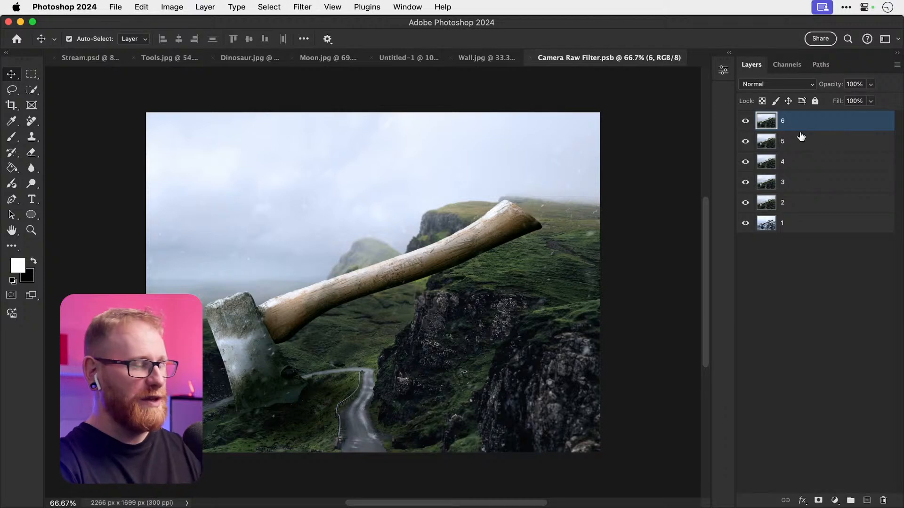
Step: Close the Camera Raw Filter smart object's contents and save Stream.psd
key("super+w")
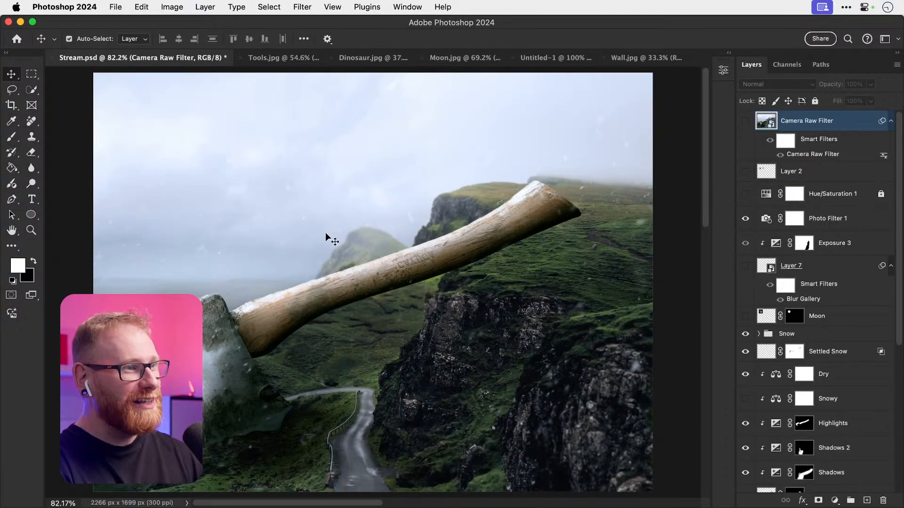
key("super+s")
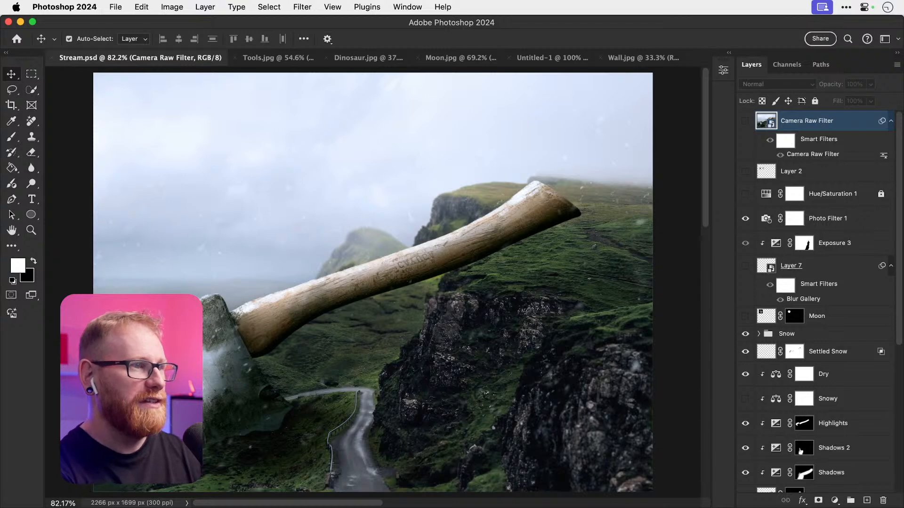
Step: Inspect the lettering on the axe handle and open the Axe smart object's contents for editing
key("z")
left_click(417, 263)
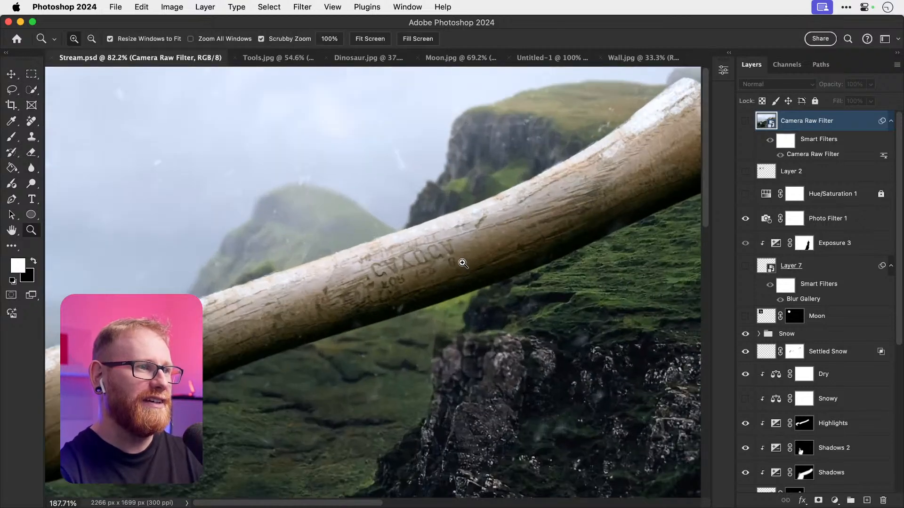
key("v")
left_click_drag(422, 266, 399, 271)
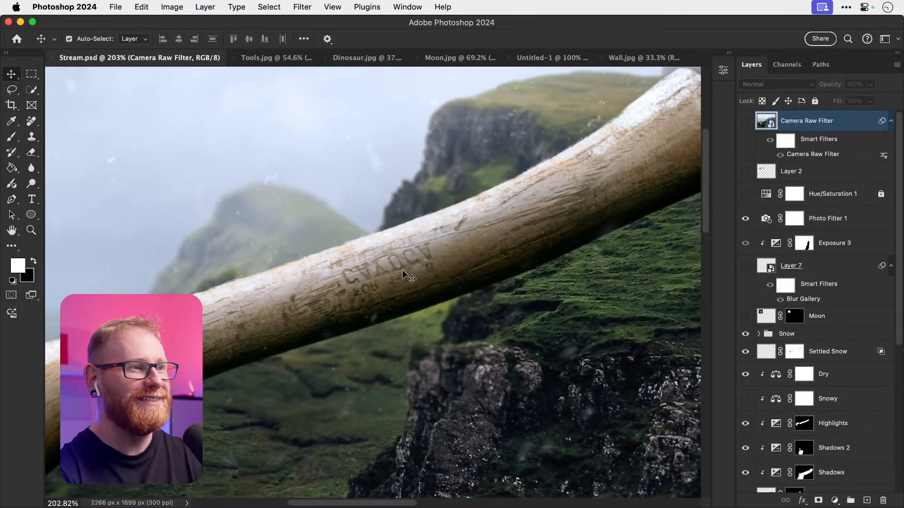
left_click(403, 270)
scroll(802, 425, "down", 5)
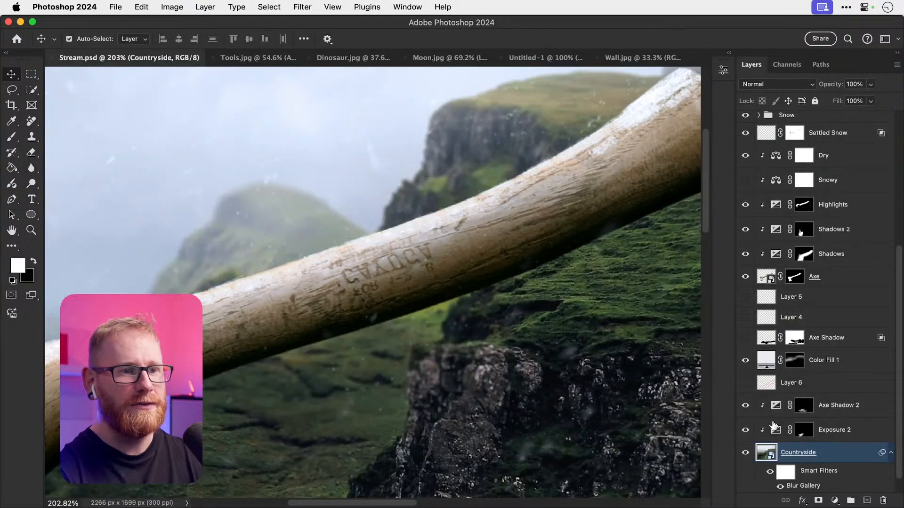
double_click(765, 279)
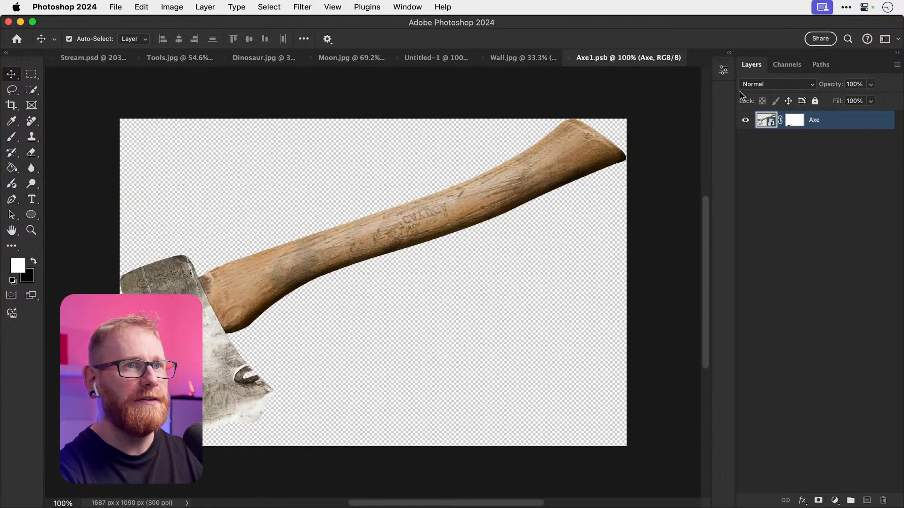
key("z")
left_click(434, 209)
left_click(434, 209)
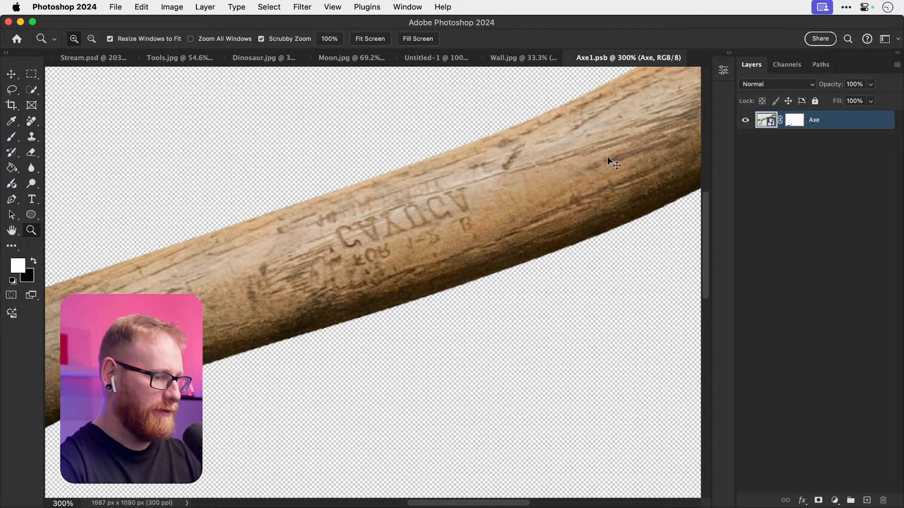
key("super+j")
left_click(746, 139)
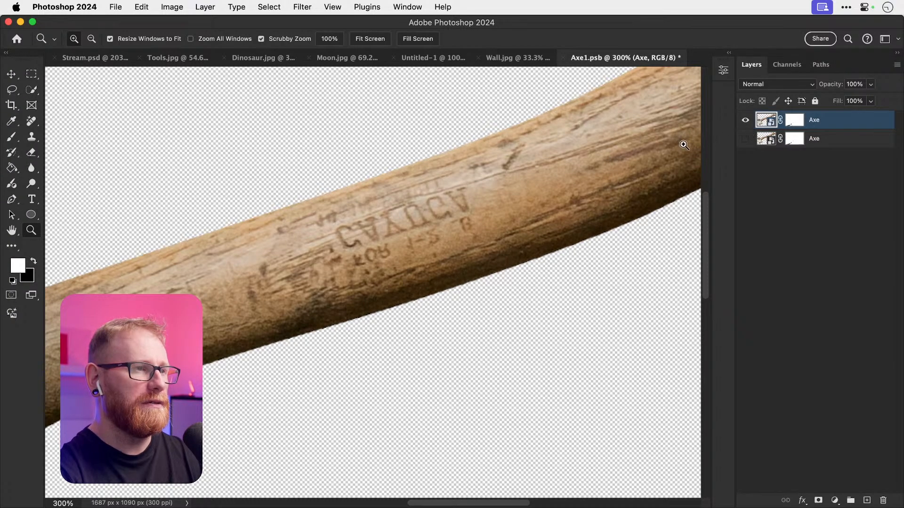
left_click_drag(119, 180, 116, 194)
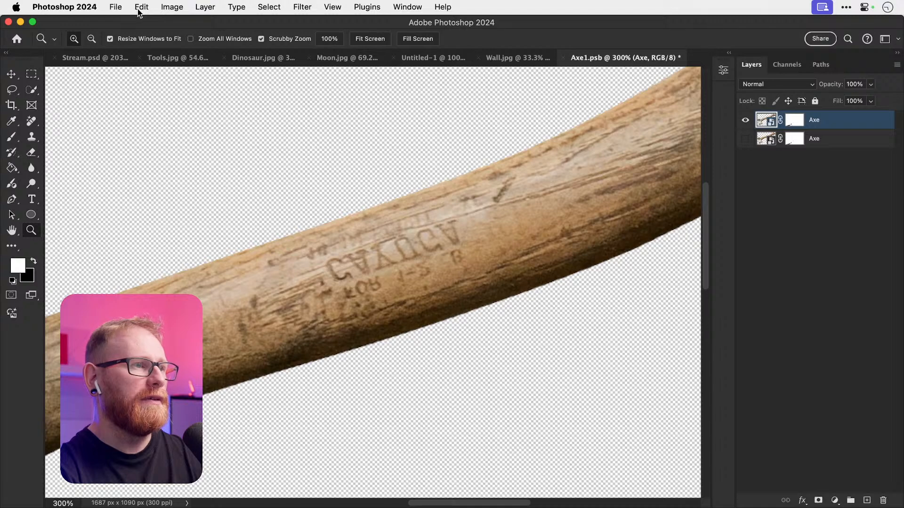
left_click(141, 11)
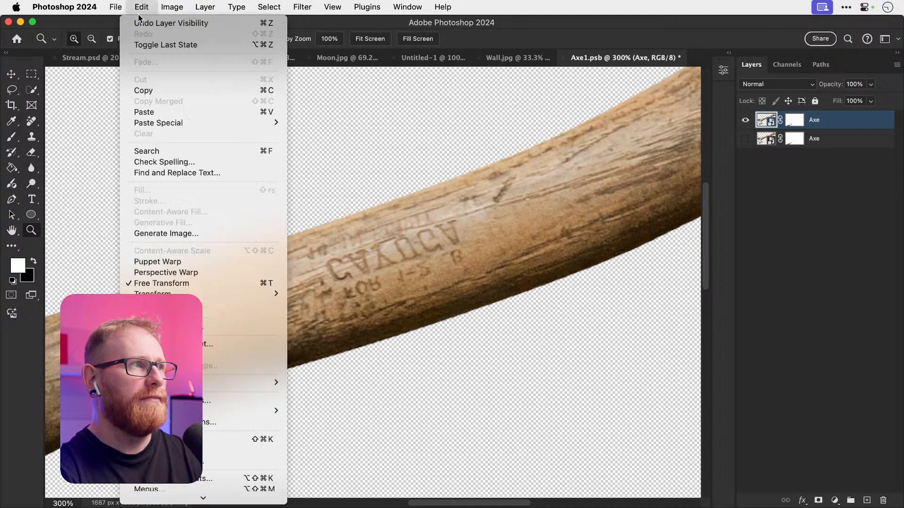
left_click(839, 128)
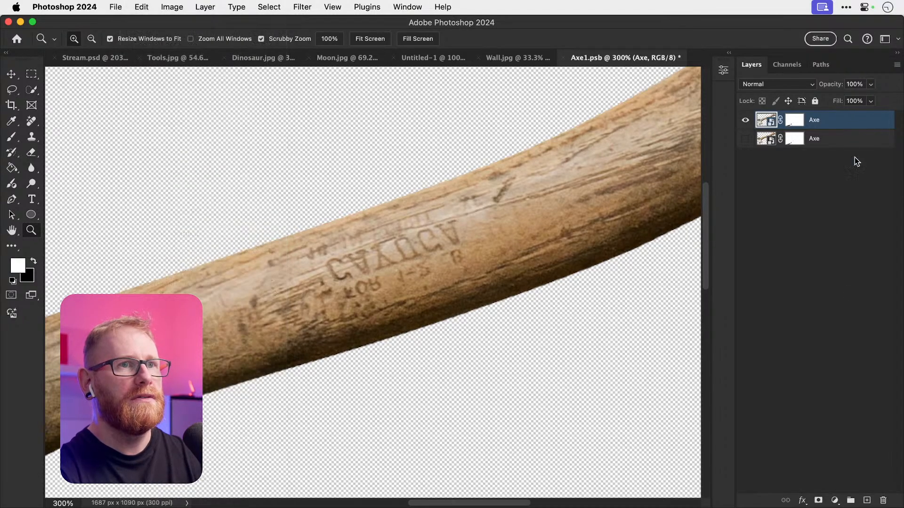
key("super+z")
key("super+z")
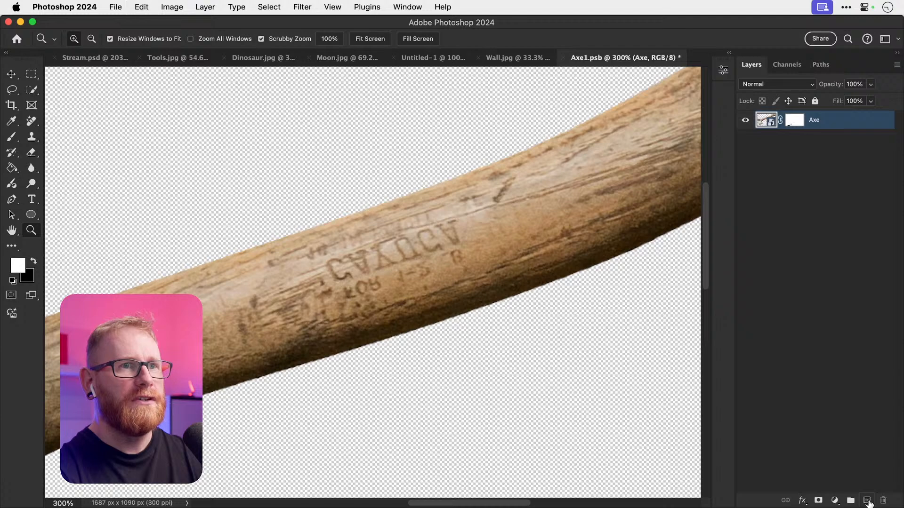
Step: Add a blank layer above the Axe layer in the smart object
left_click_drag(869, 504, 869, 502)
key("super+z")
left_click(867, 502)
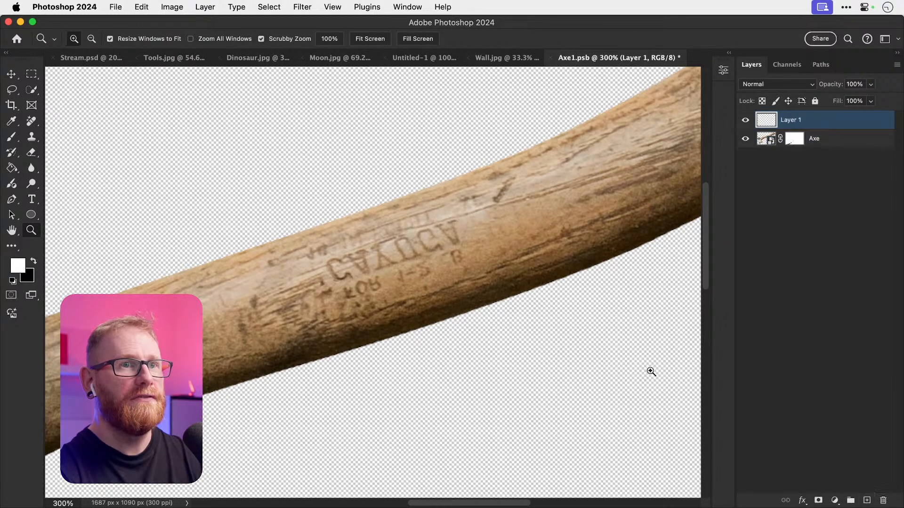
Step: Lasso the CAYUGA lettering on the handle and replace it using Generative Fill with an empty prompt
left_click(141, 7)
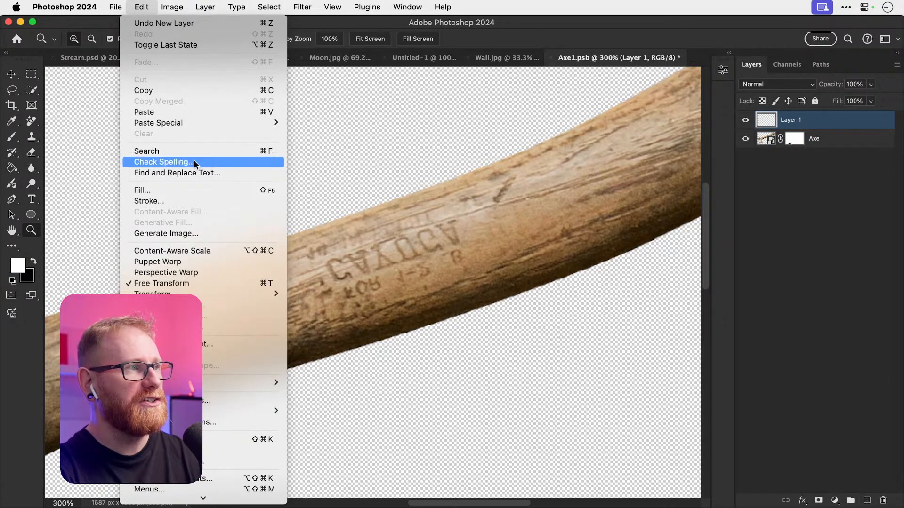
left_click(12, 89)
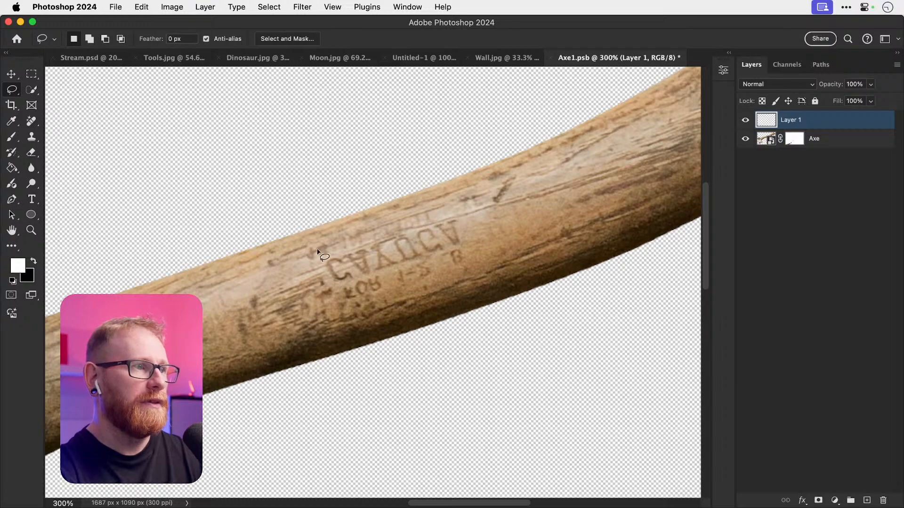
mouse_move(316, 261)
left_mouse_down()
mouse_move(338, 313)
mouse_move(363, 312)
mouse_move(480, 261)
mouse_move(468, 222)
mouse_move(455, 212)
mouse_move(316, 261)
left_mouse_up()
left_click(142, 7)
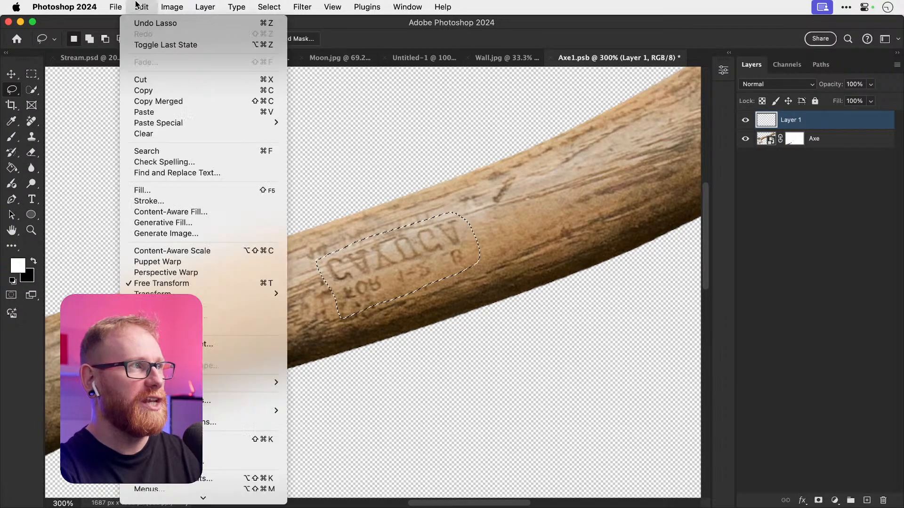
left_click(196, 222)
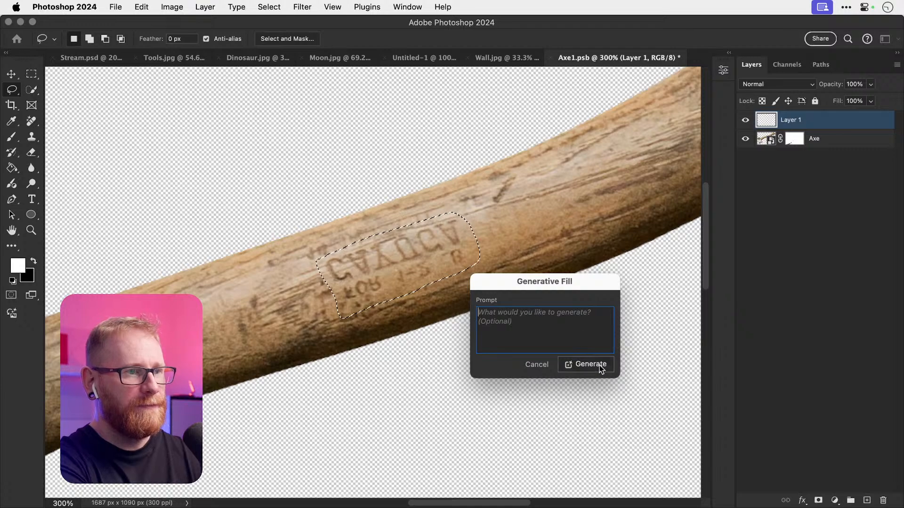
left_click(601, 369)
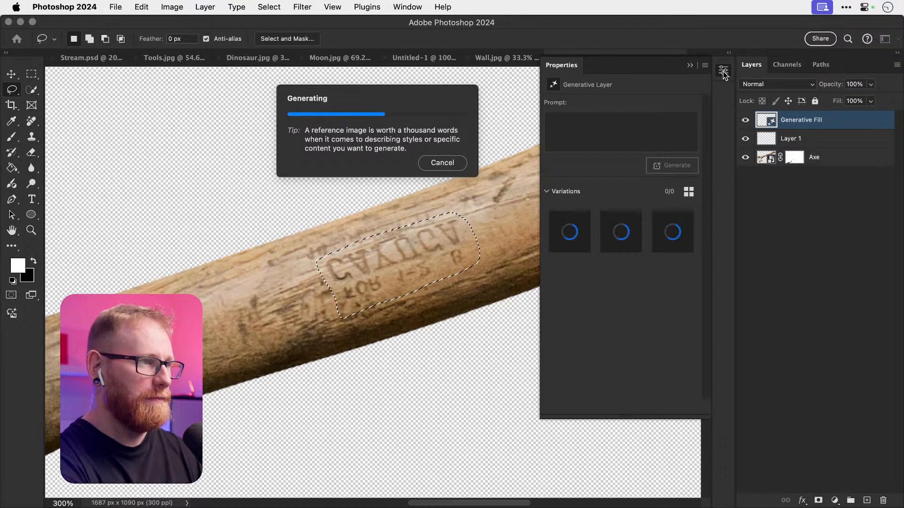
left_click(723, 72)
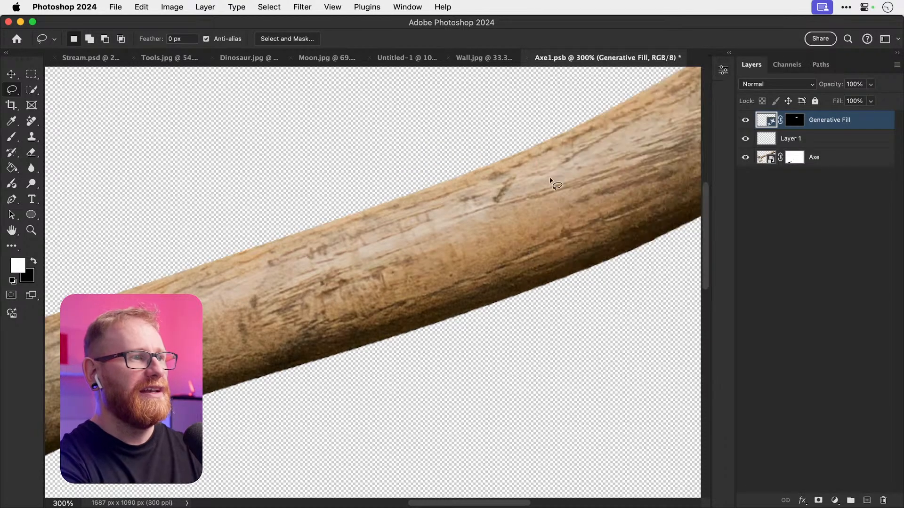
Step: Save and close the Axe smart object's contents to update the axe in the main composite
key("v")
key("super+0")
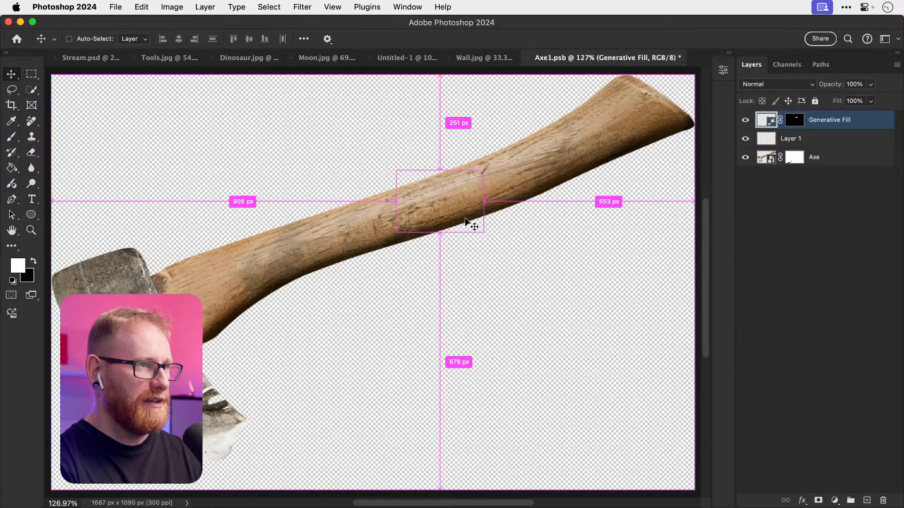
key("super+s")
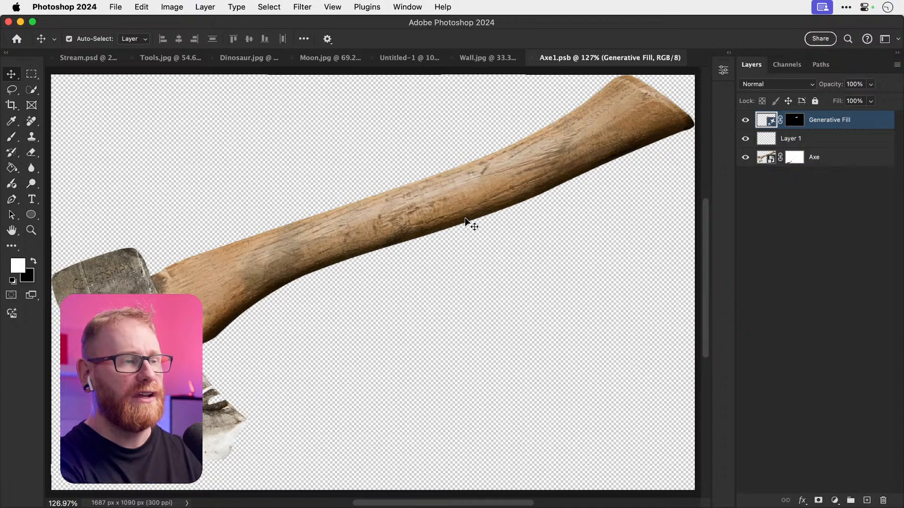
key("super+w")
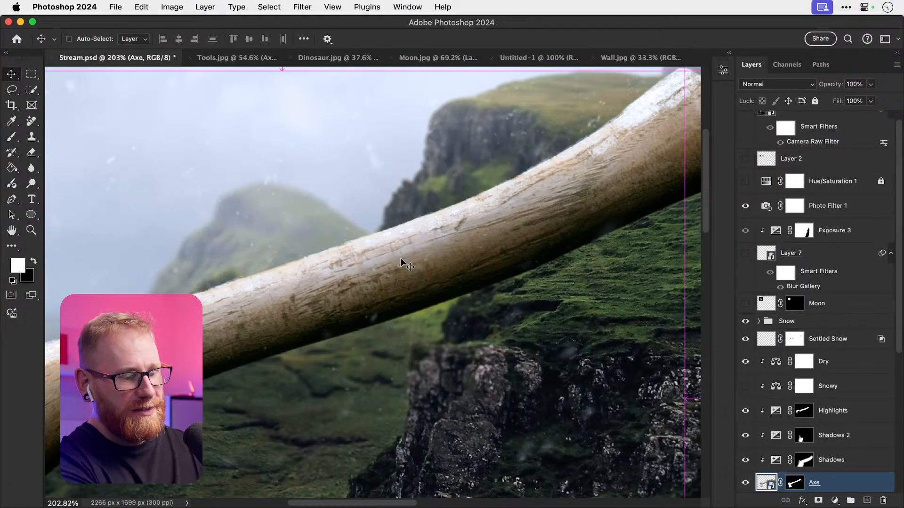
key("super+0")
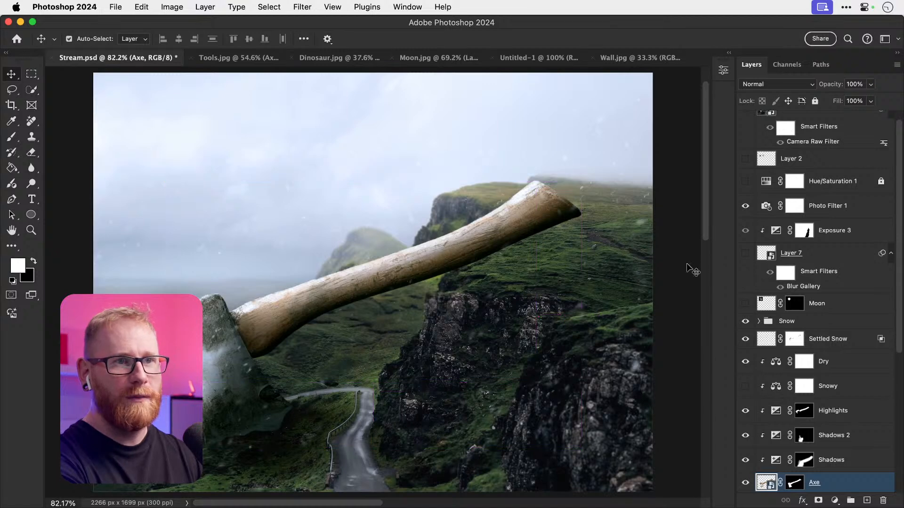
Step: Replace layer 6 in the Camera Raw Filter smart object with the updated composite, show the smart object, and save Stream.psd
scroll(790, 266, "up", 1)
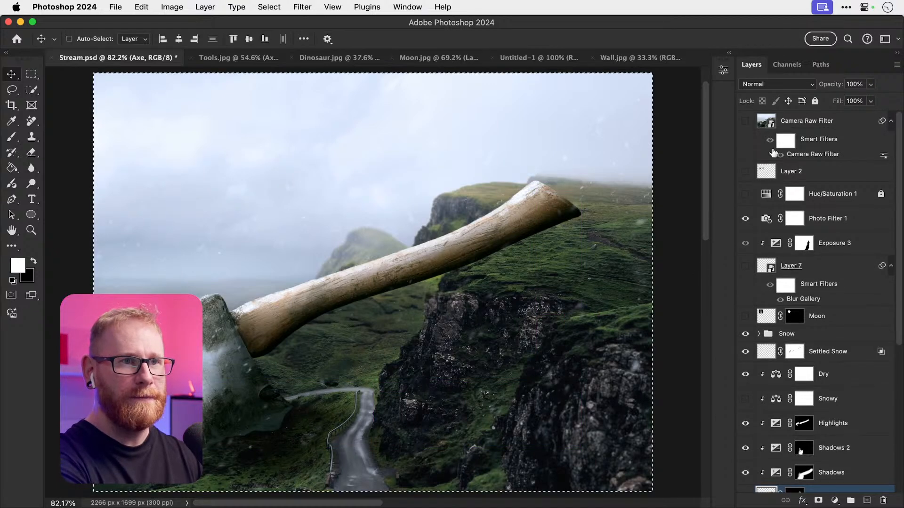
double_click(770, 130)
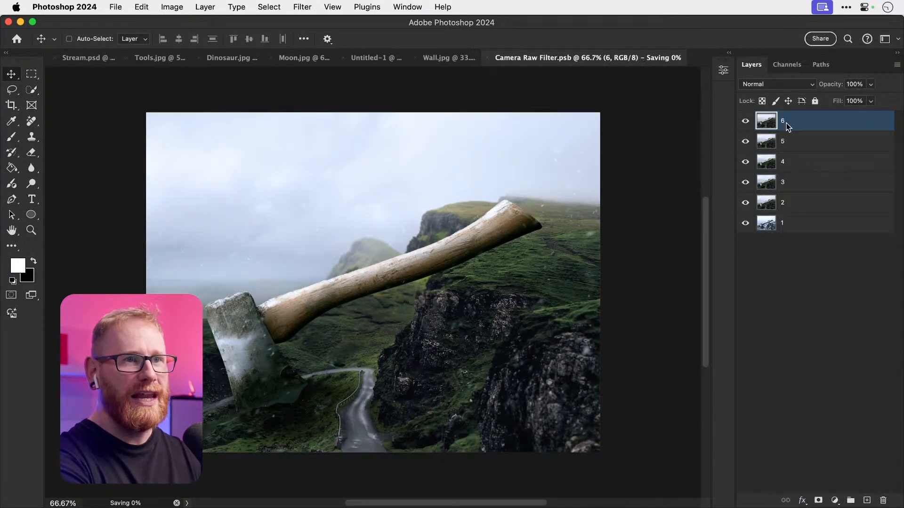
key("super+w")
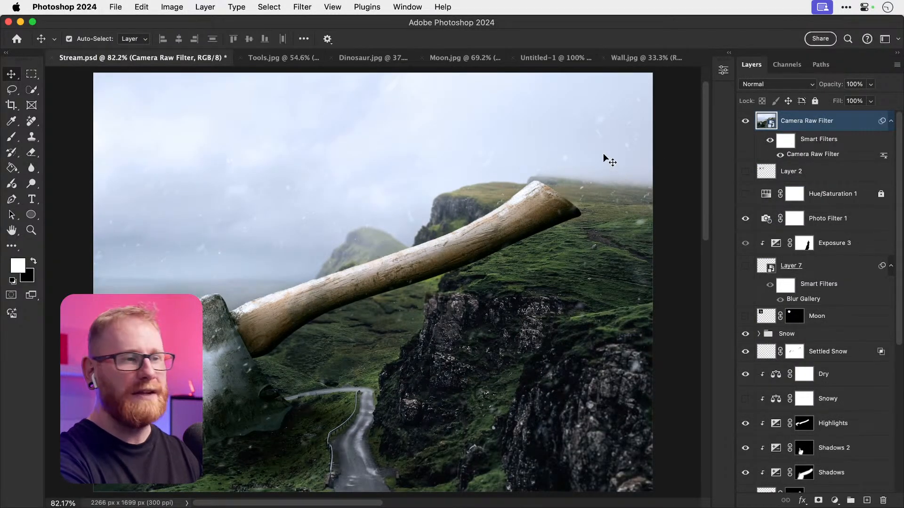
key("super+s")
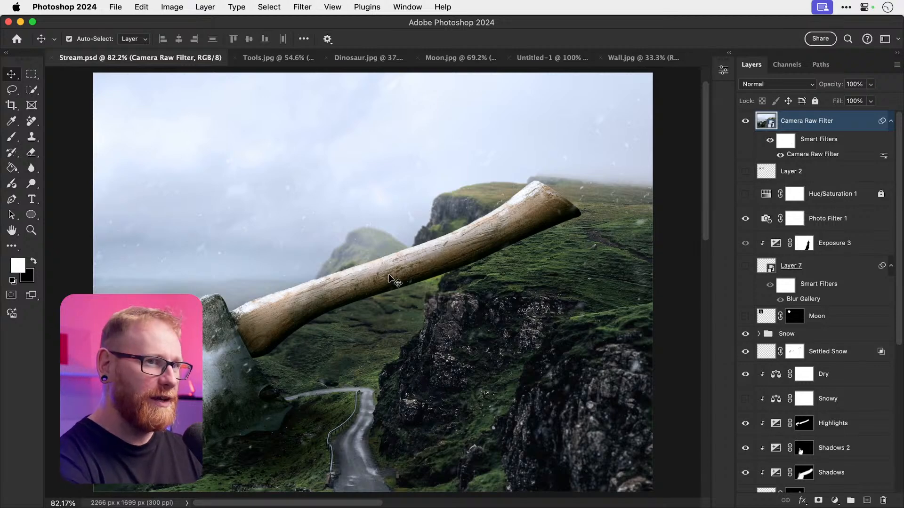
scroll(774, 307, "down", 5)
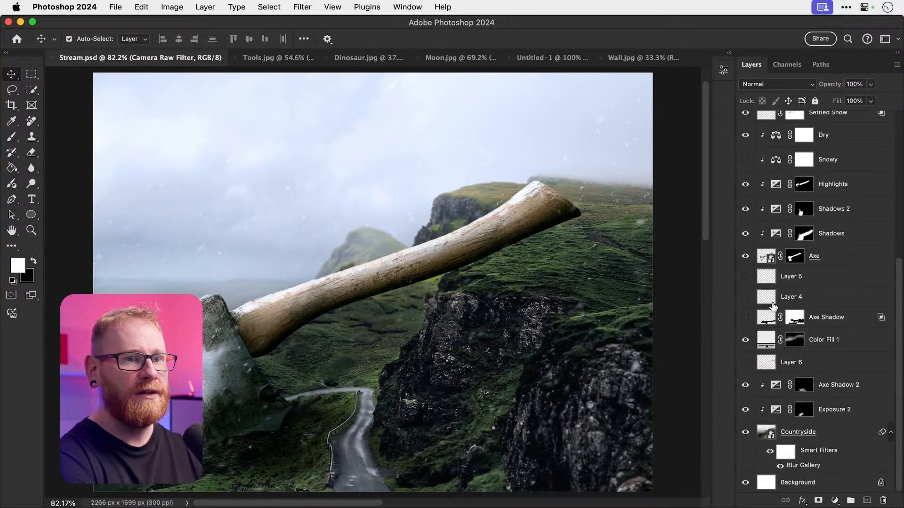
scroll(774, 307, "up", 5)
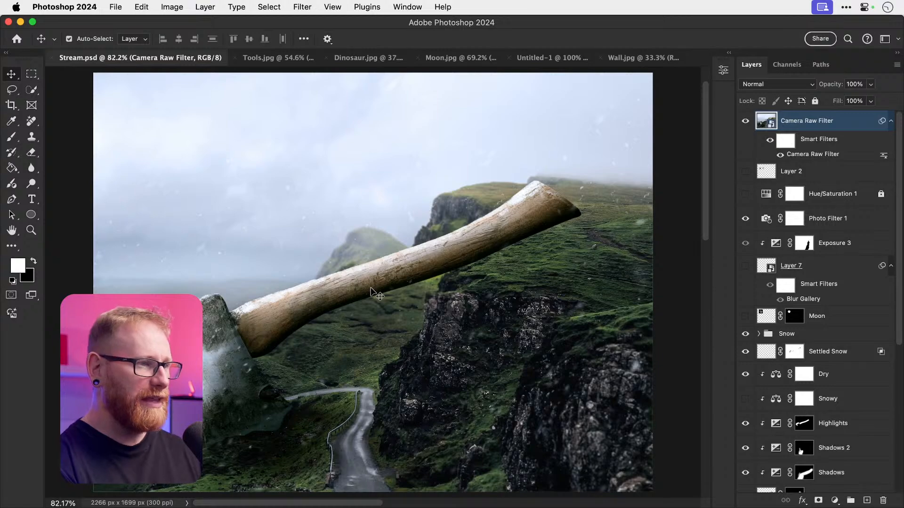
left_click_drag(318, 404, 380, 394)
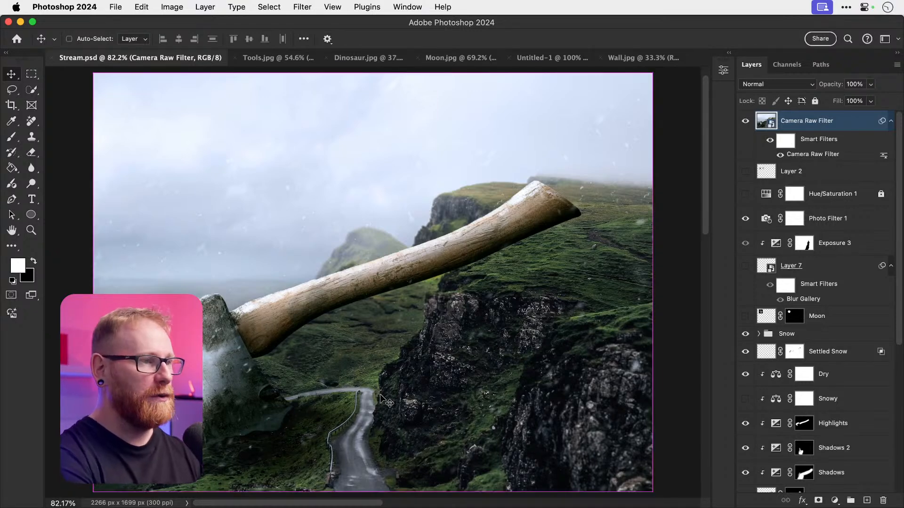
Step: Switch to the Images folder in Finder and clear the file selection
key("super+Tab")
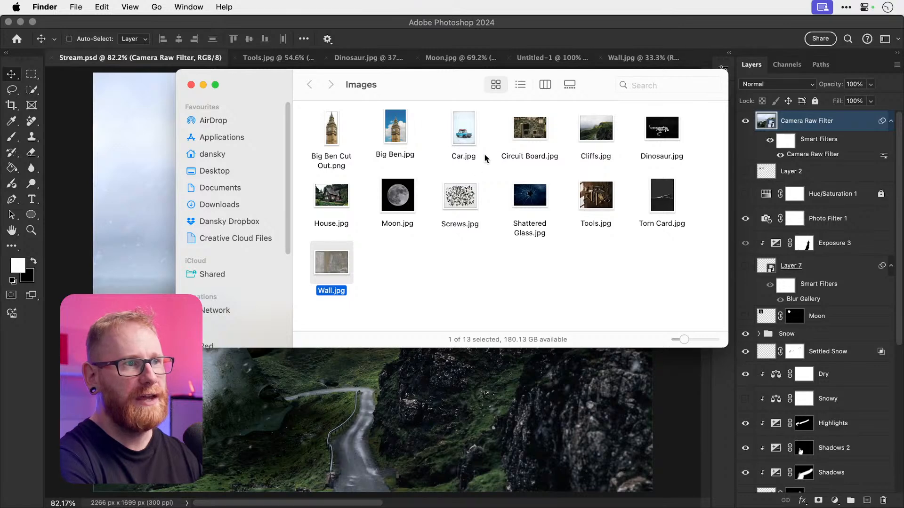
left_click(497, 175)
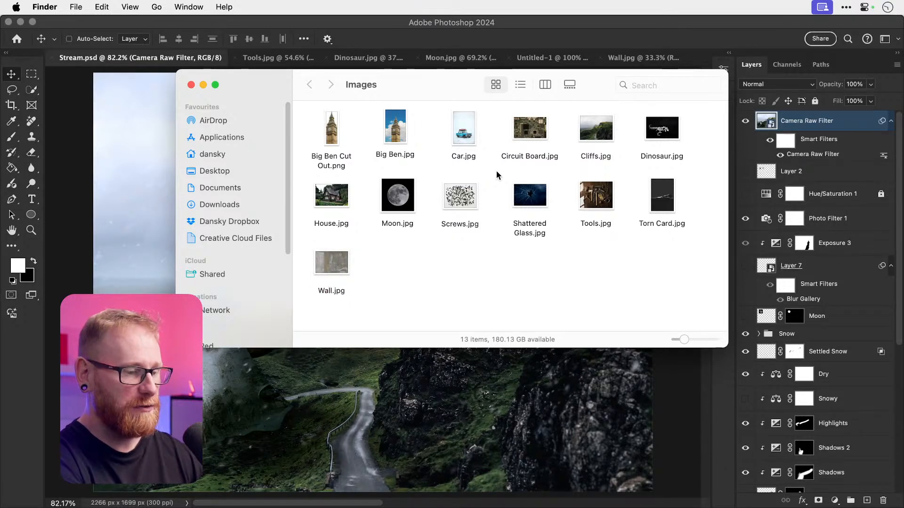